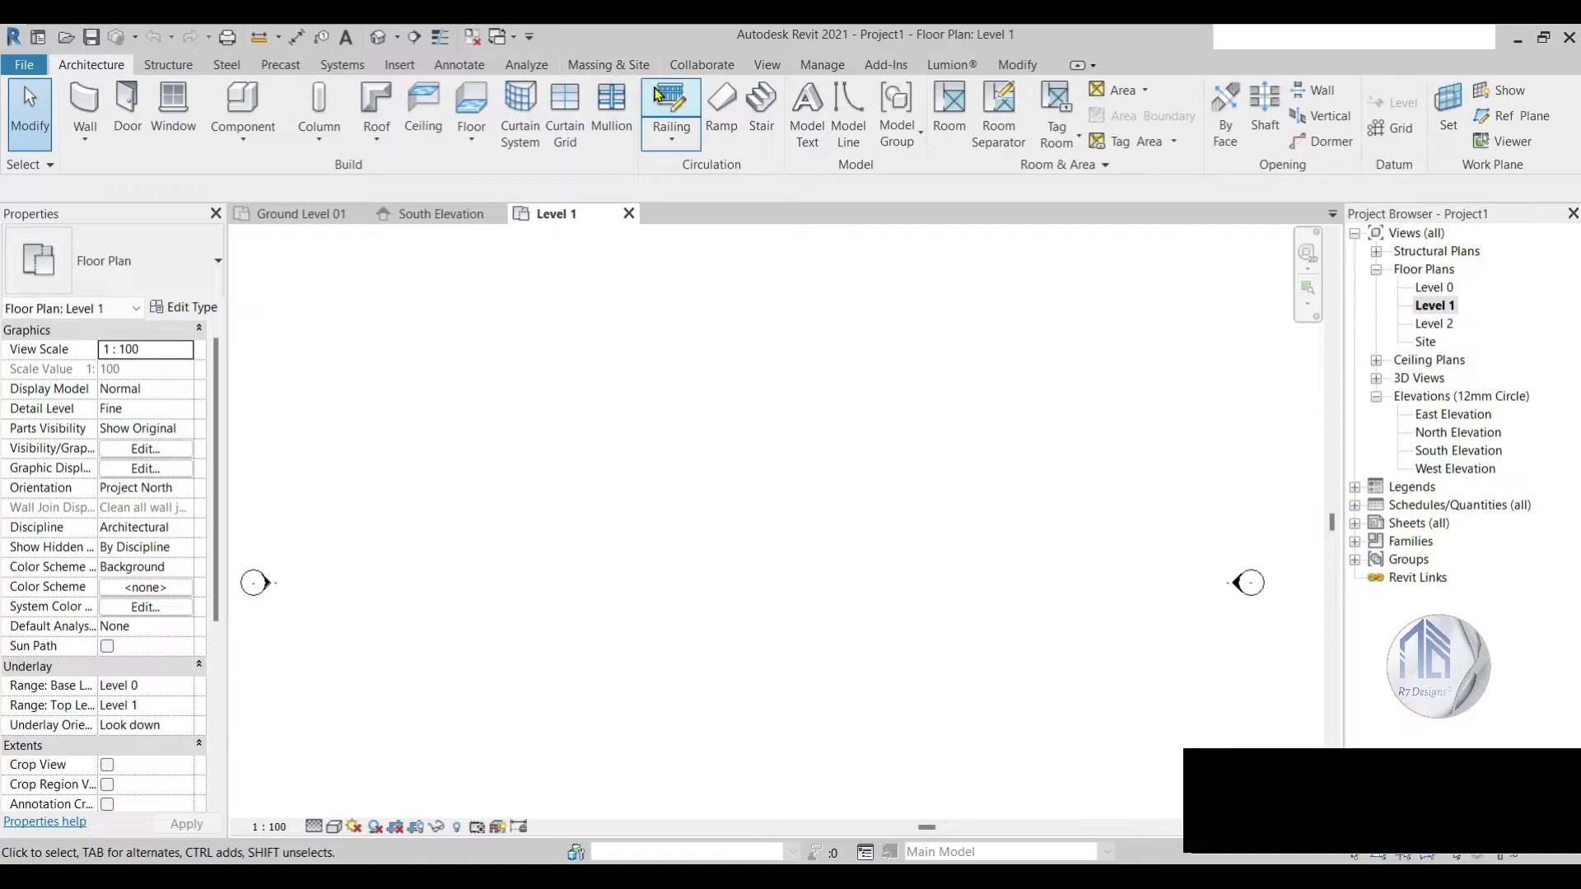
# Step: Draw the first vertical reference plane on the Level 1 plan
pyautogui.click(614, 66)
pyautogui.click(112, 65)
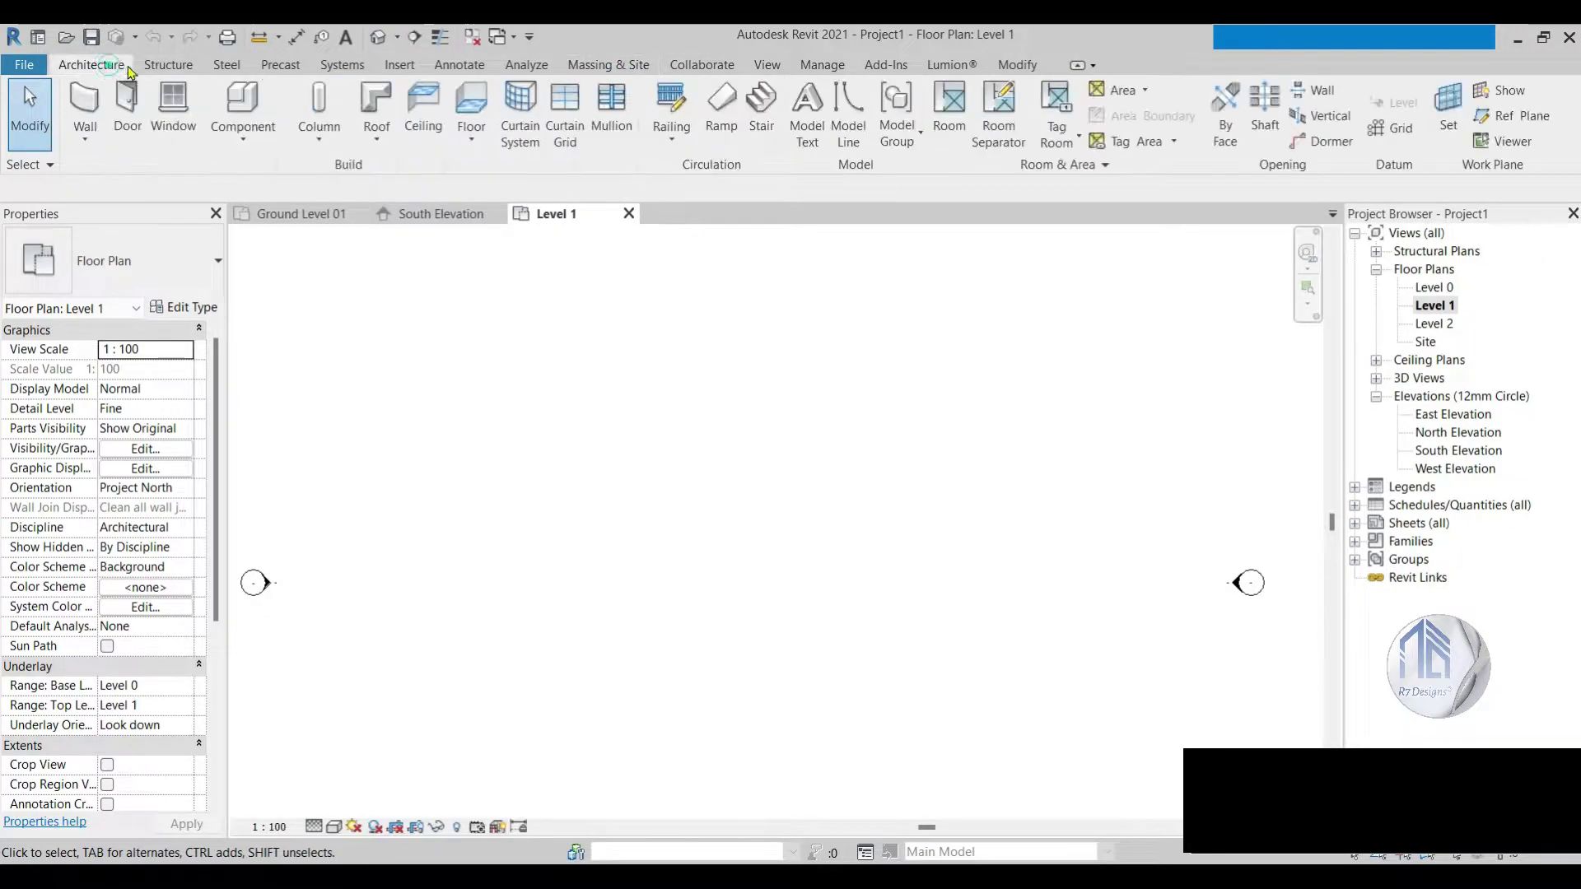
pyautogui.click(1516, 119)
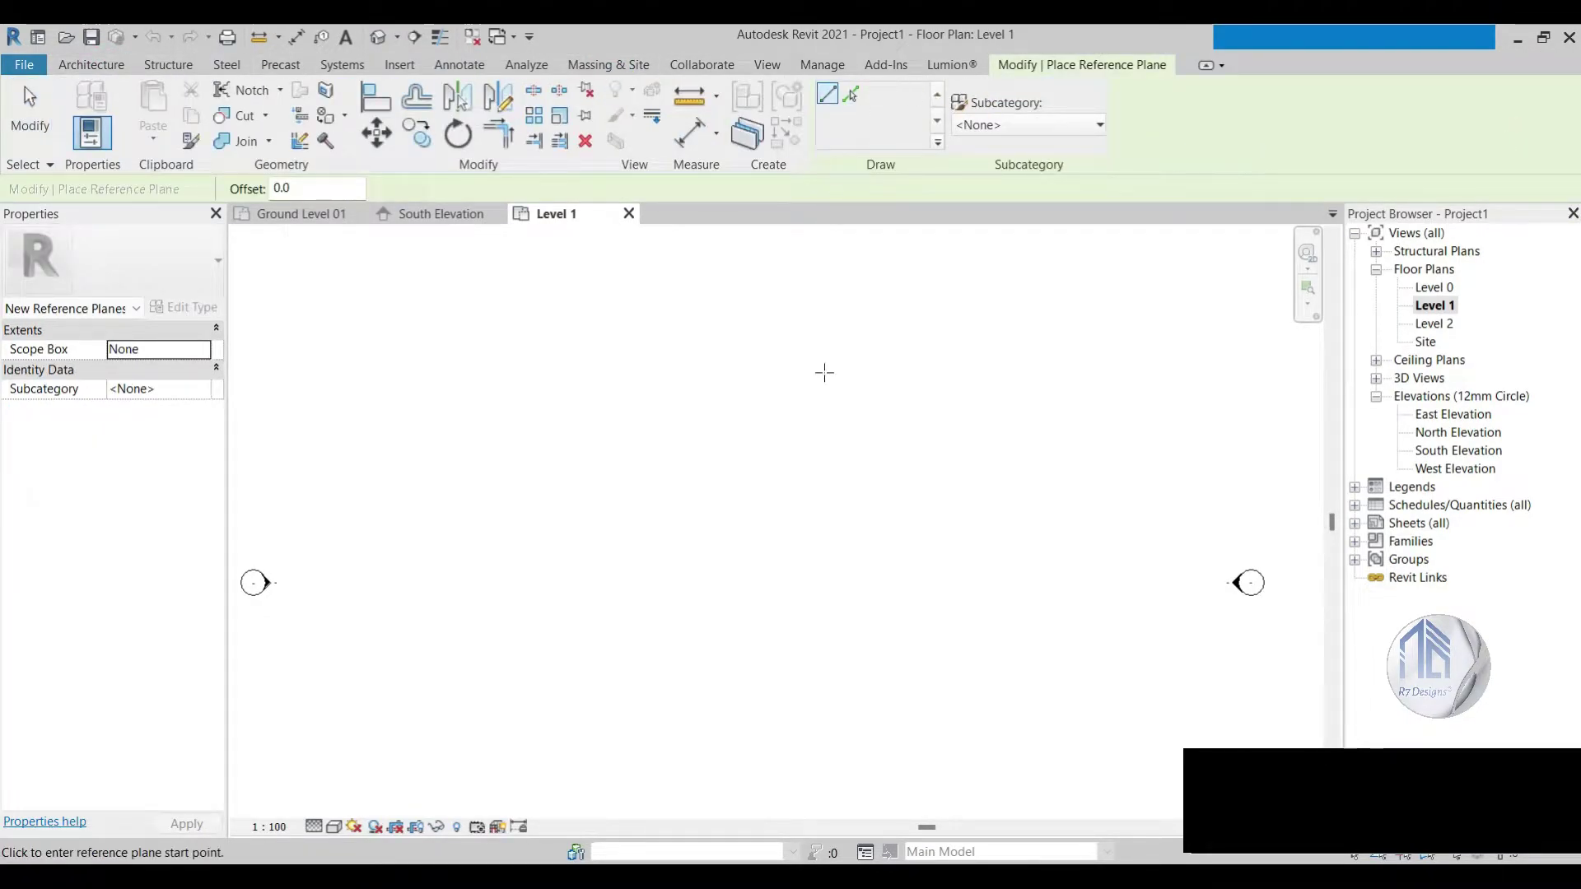
pyautogui.scroll(-2, 848, 618)
pyautogui.scroll(1, 925, 657)
pyautogui.click(948, 659)
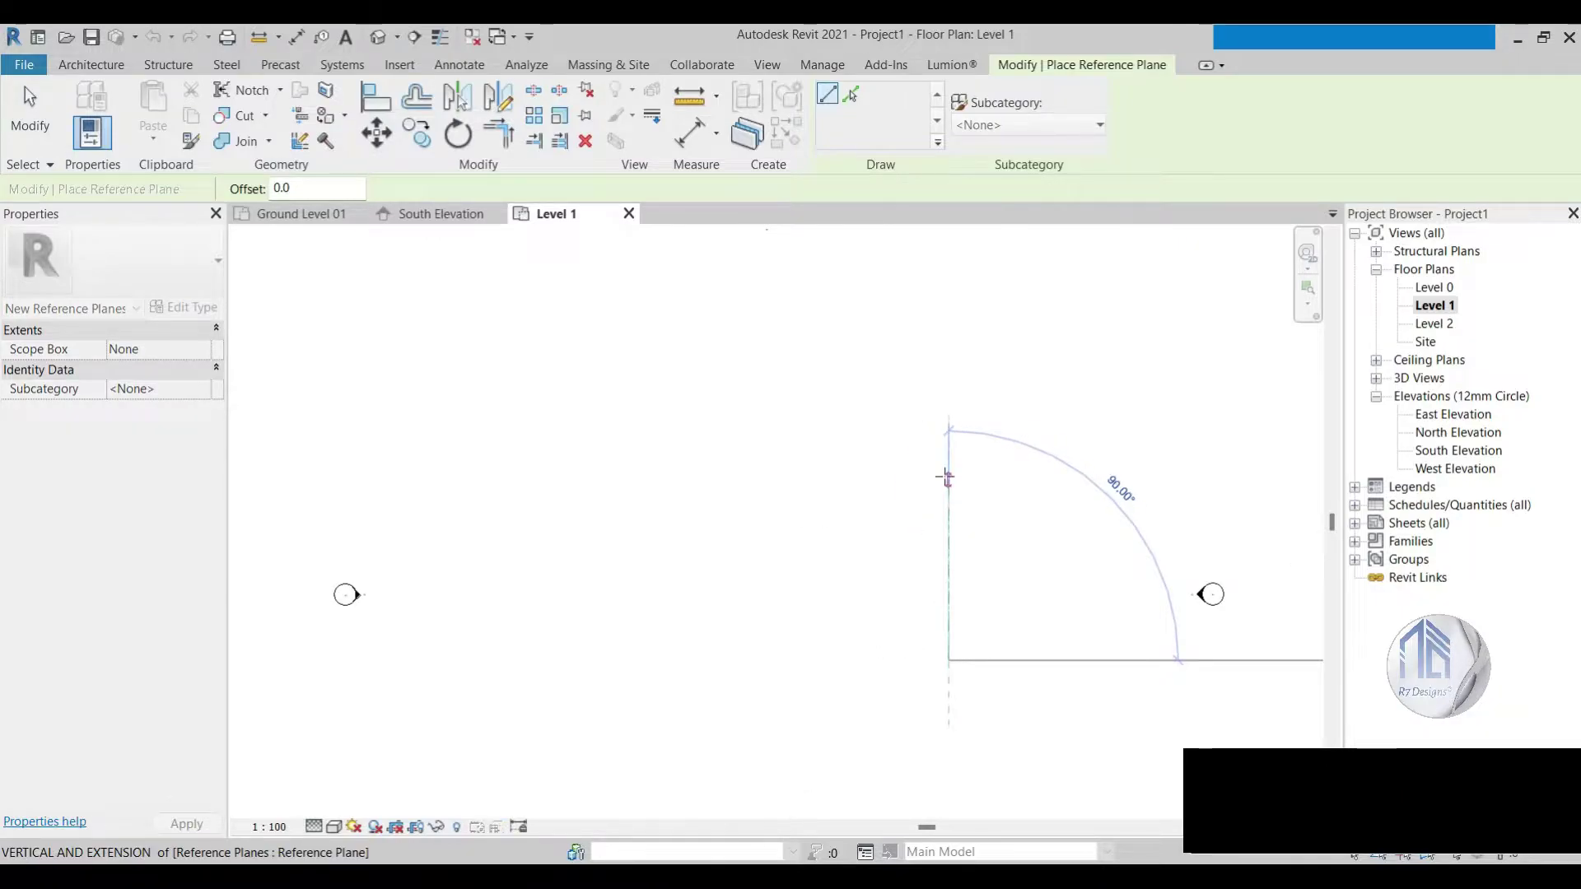
pyautogui.click(947, 478)
pyautogui.press('Escape')
pyautogui.press('Escape')
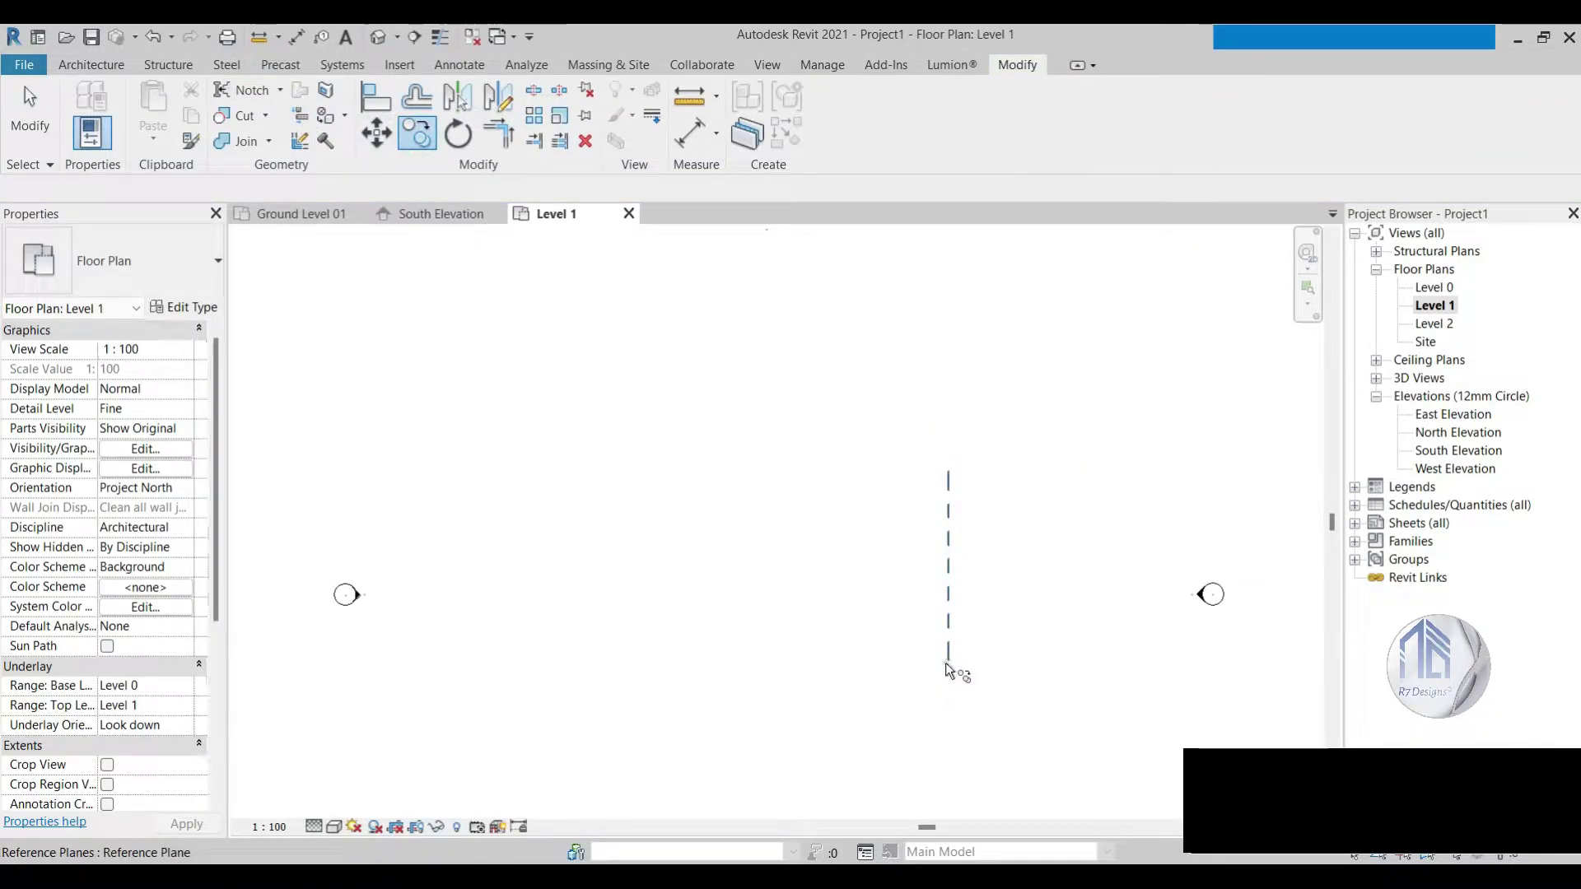
# Step: Copy the vertical plane 6200 to the left, then 3200 further left
pyautogui.click(949, 576)
pyautogui.press('c')
pyautogui.press('o')
pyautogui.click(948, 659)
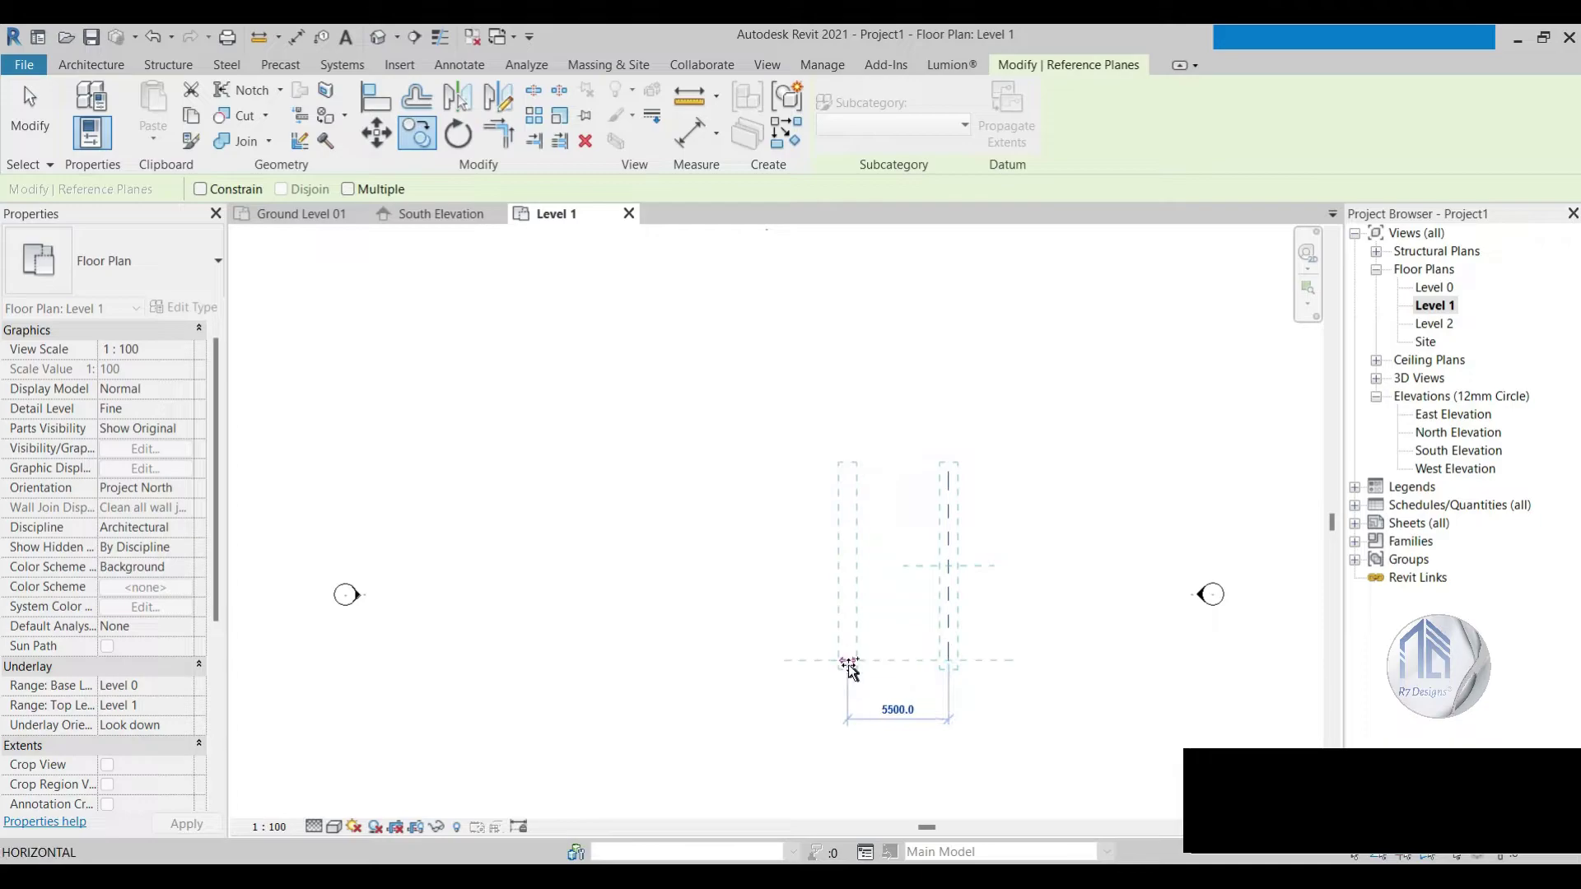
pyautogui.click(835, 660)
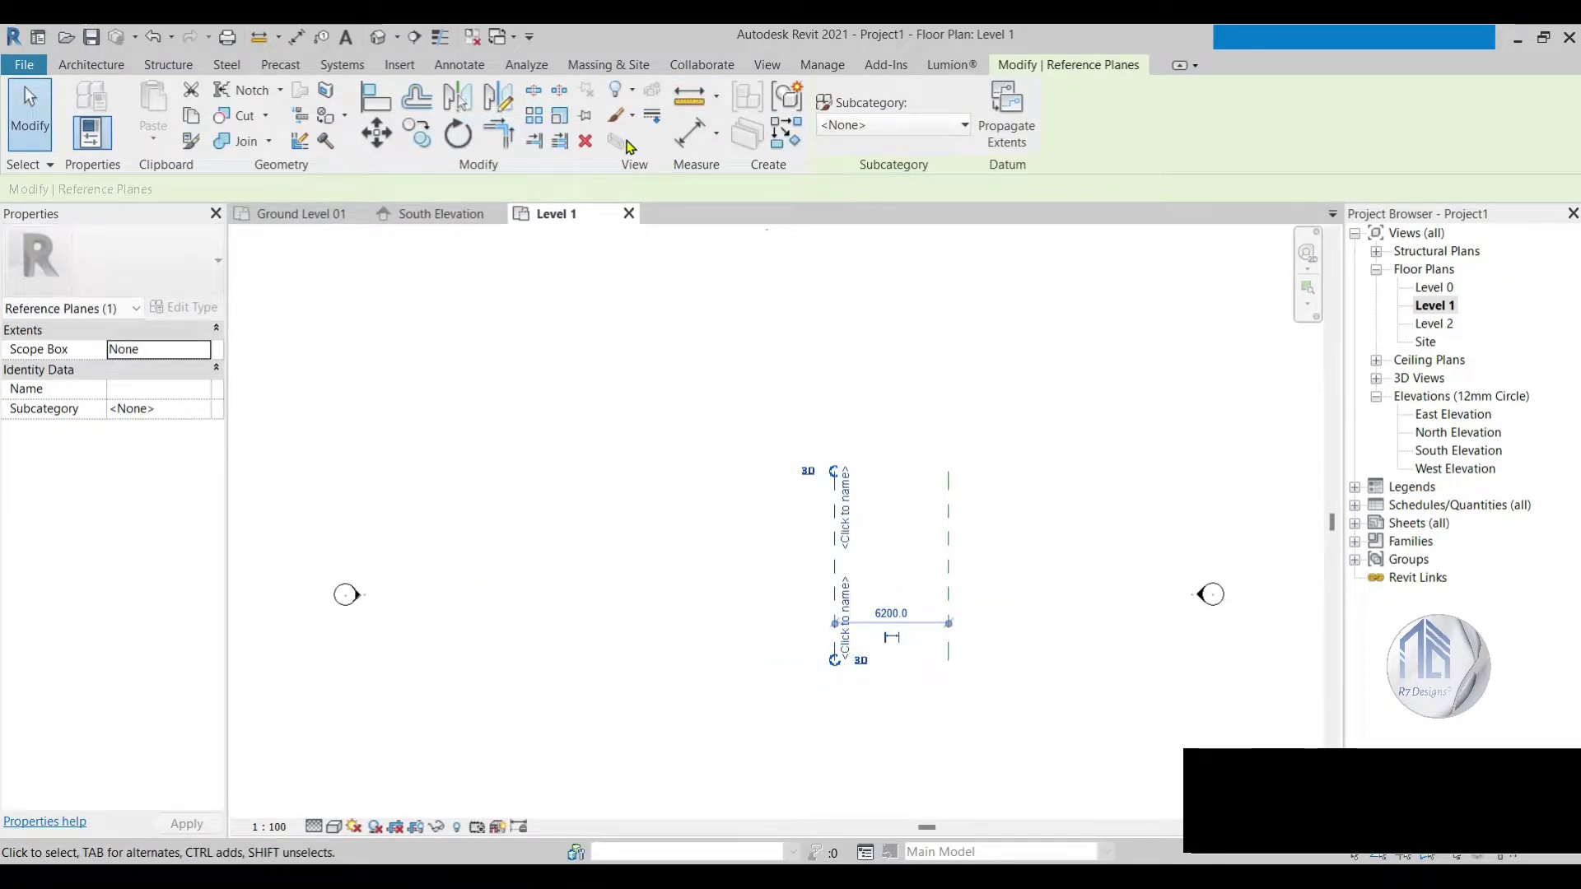
pyautogui.scroll(2, 886, 724)
pyautogui.press('c')
pyautogui.press('o')
pyautogui.click(854, 646)
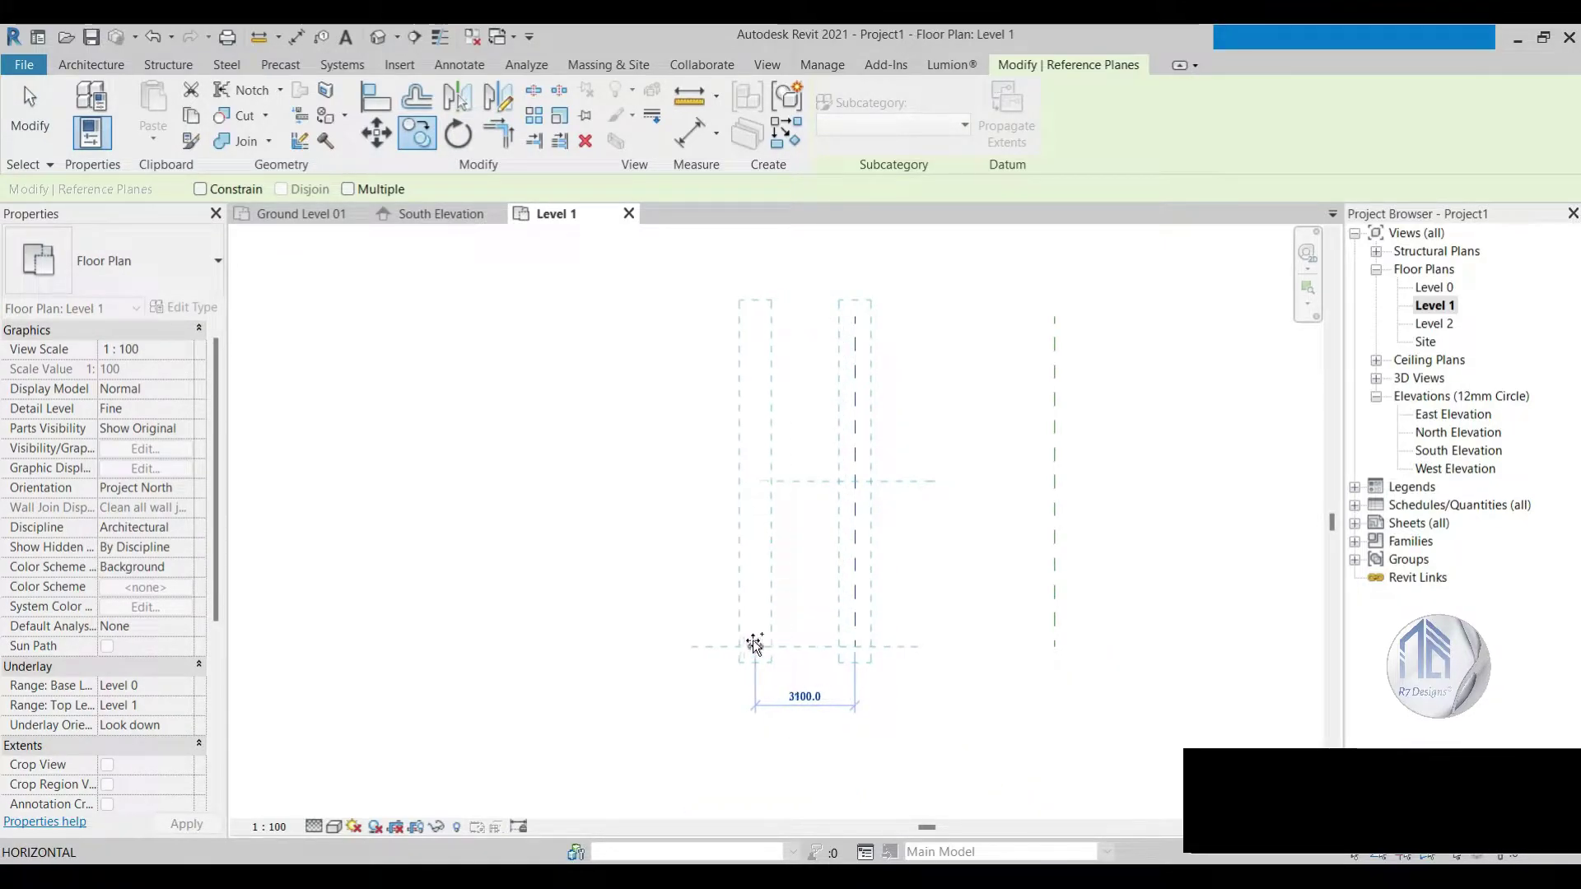
pyautogui.click(772, 648)
pyautogui.scroll(1, 682, 632)
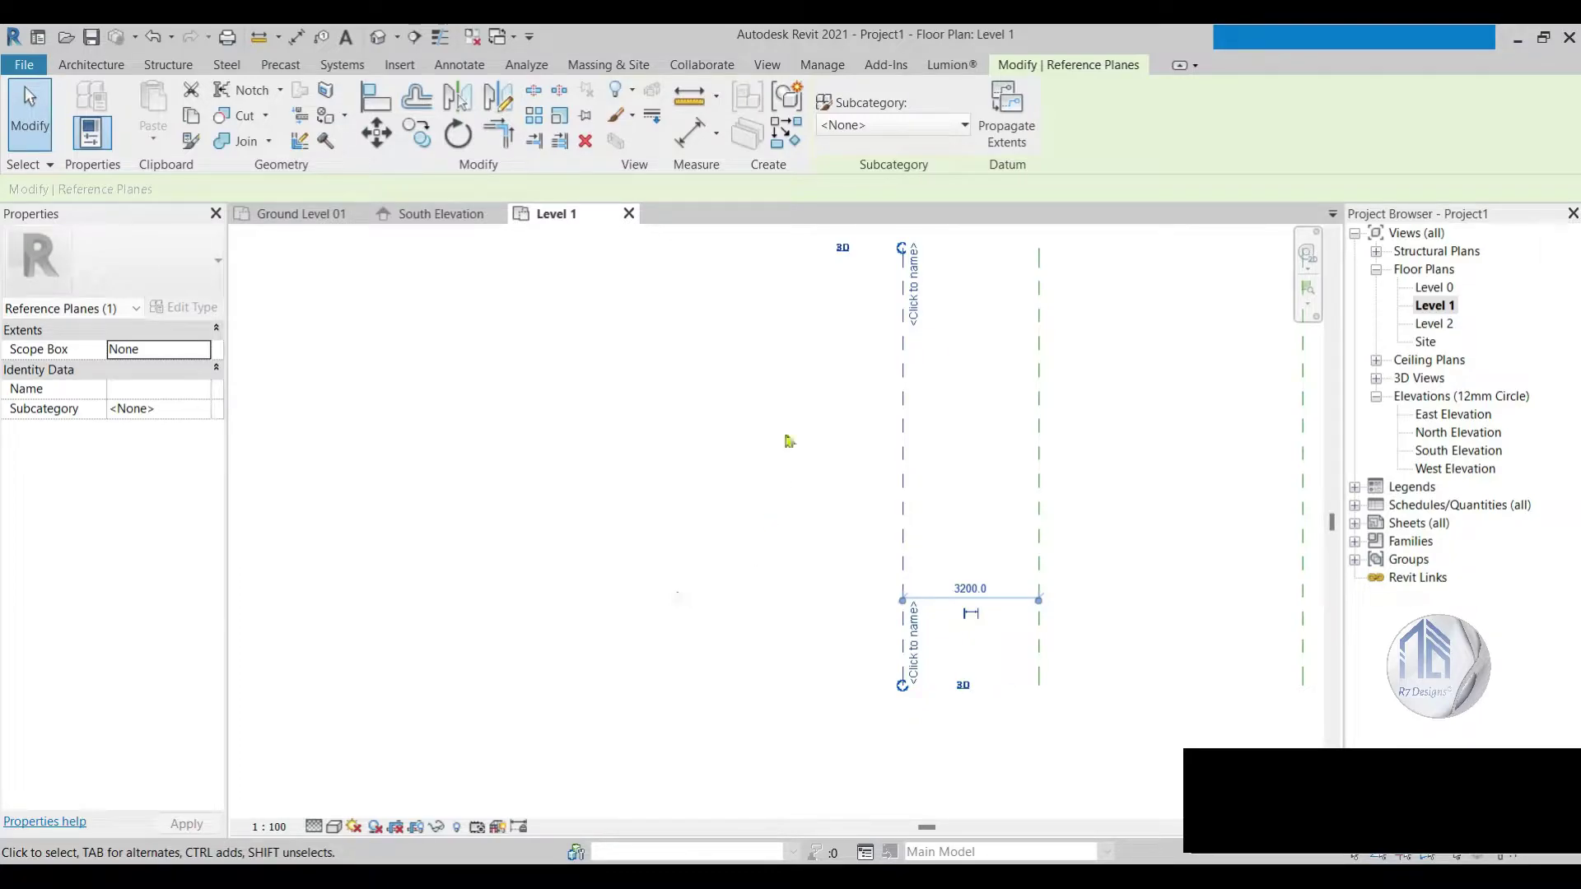
# Step: Add further vertical plane copies 3800, 3000 and 5400 to the left
pyautogui.click(417, 132)
pyautogui.click(900, 683)
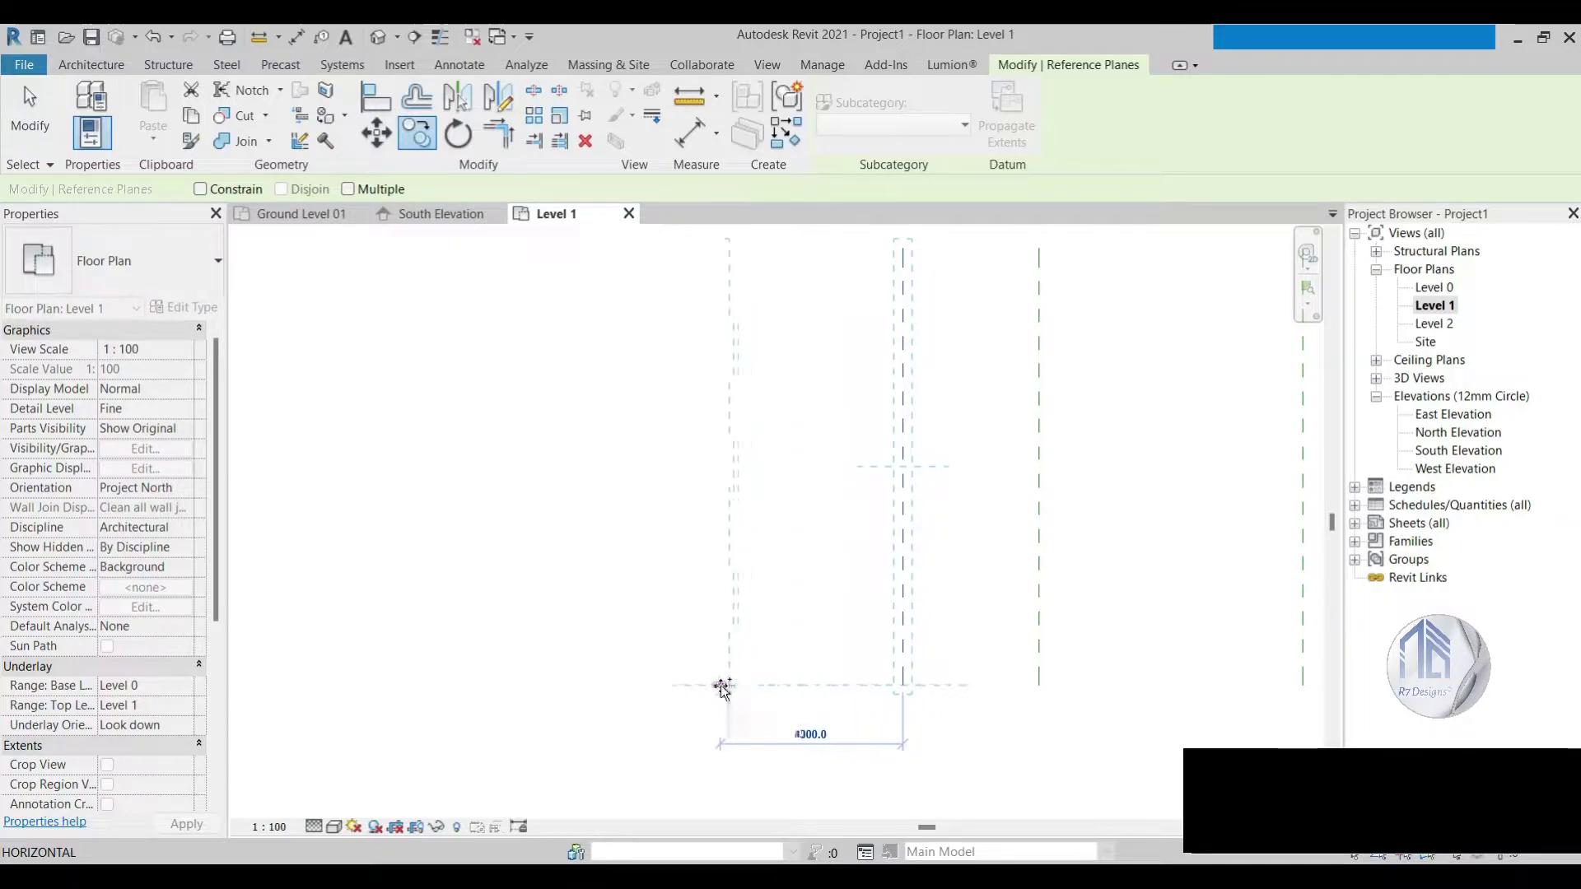
pyautogui.click(741, 687)
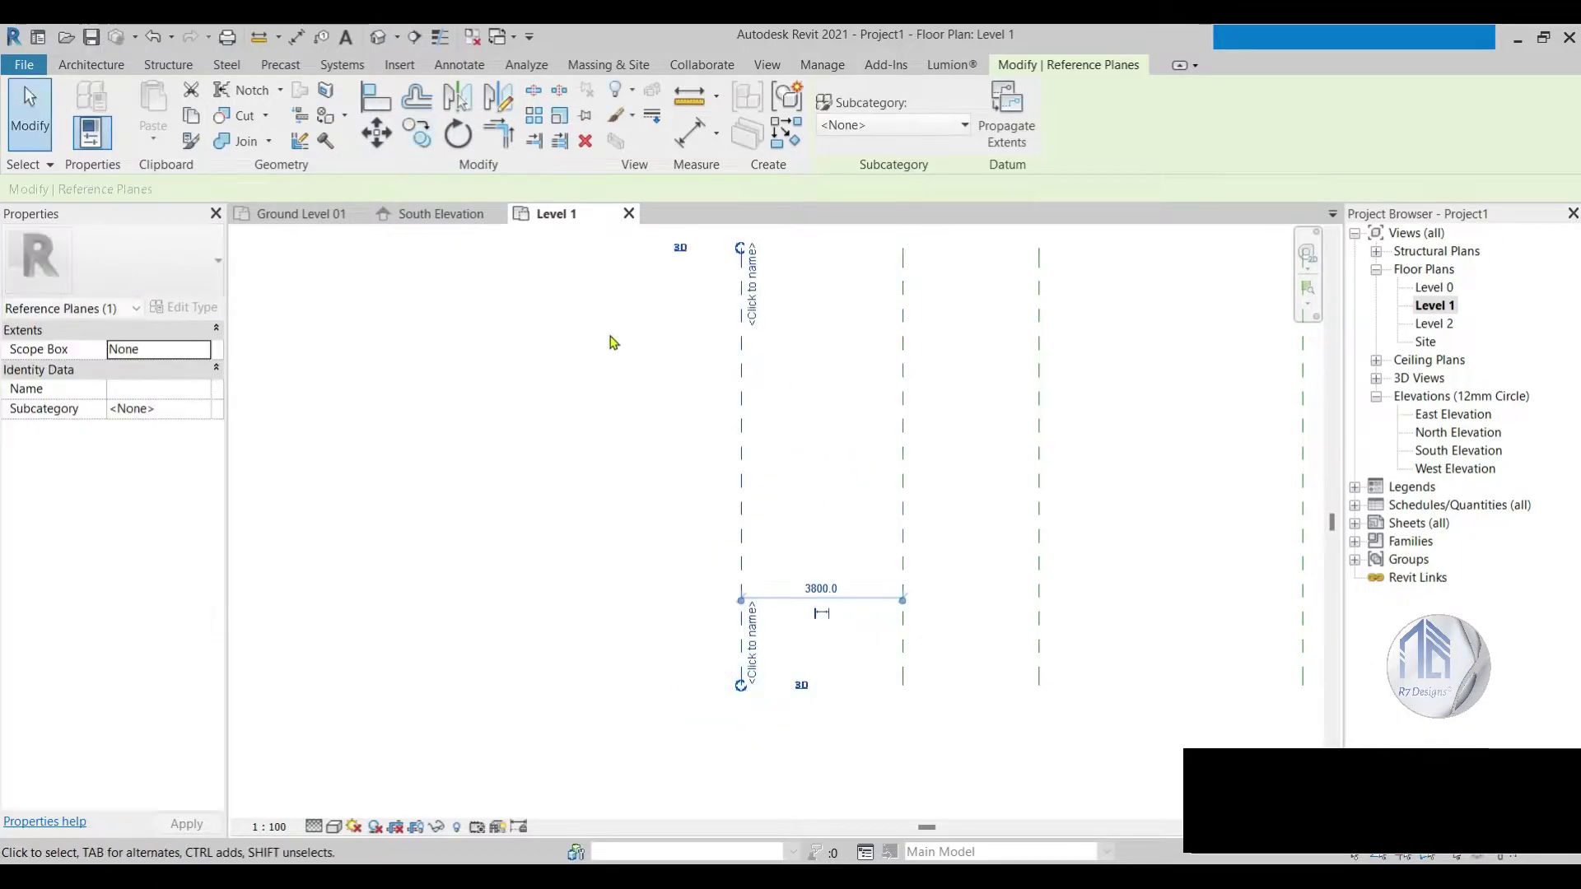
pyautogui.click(424, 138)
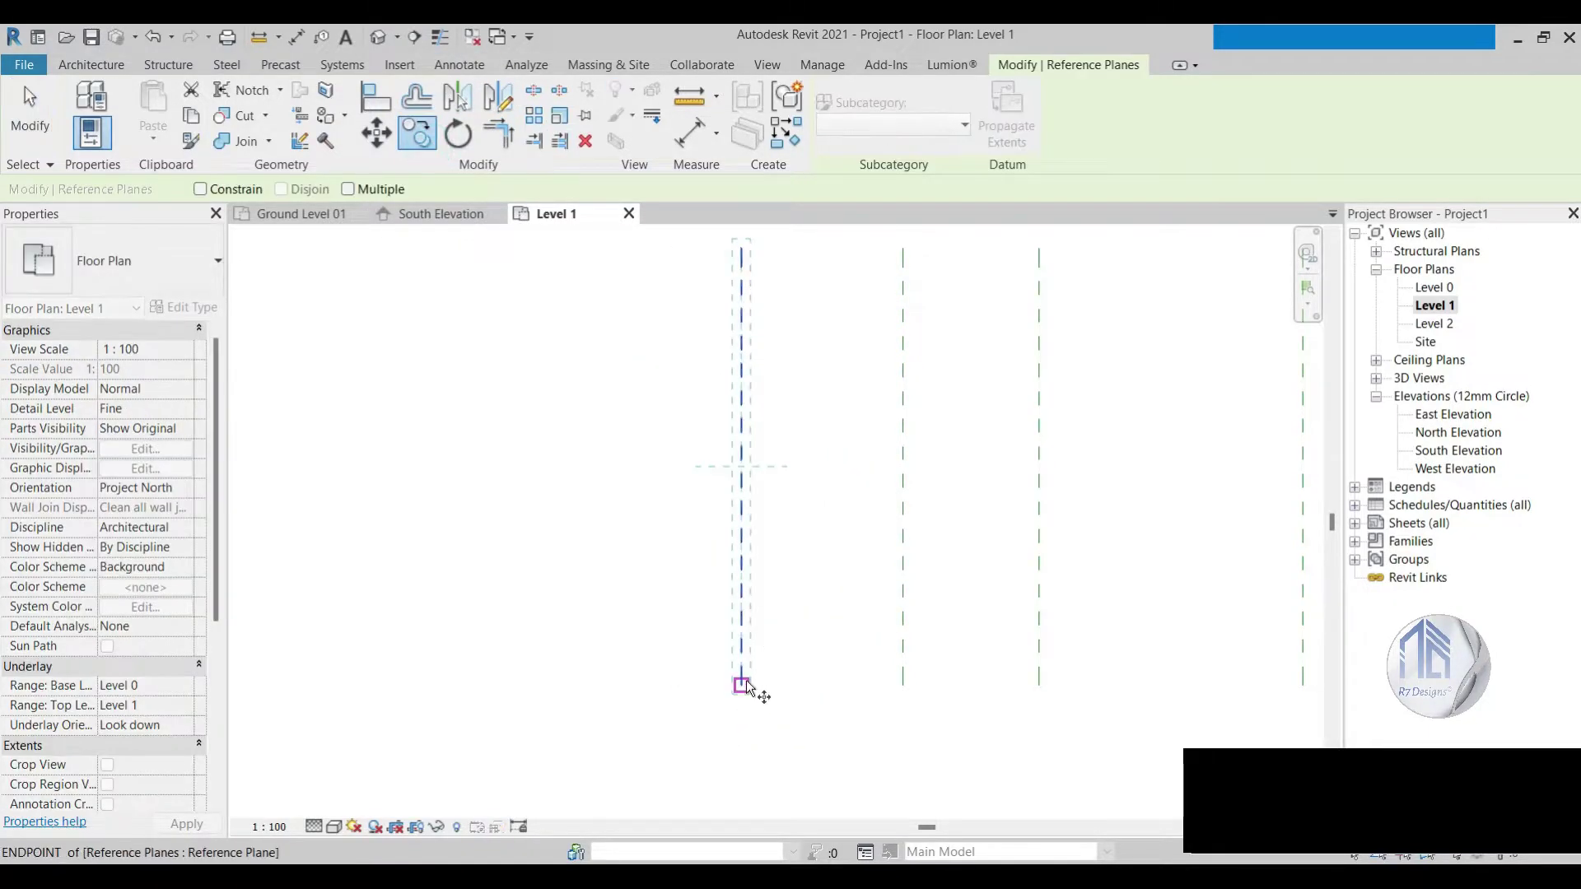
pyautogui.click(742, 684)
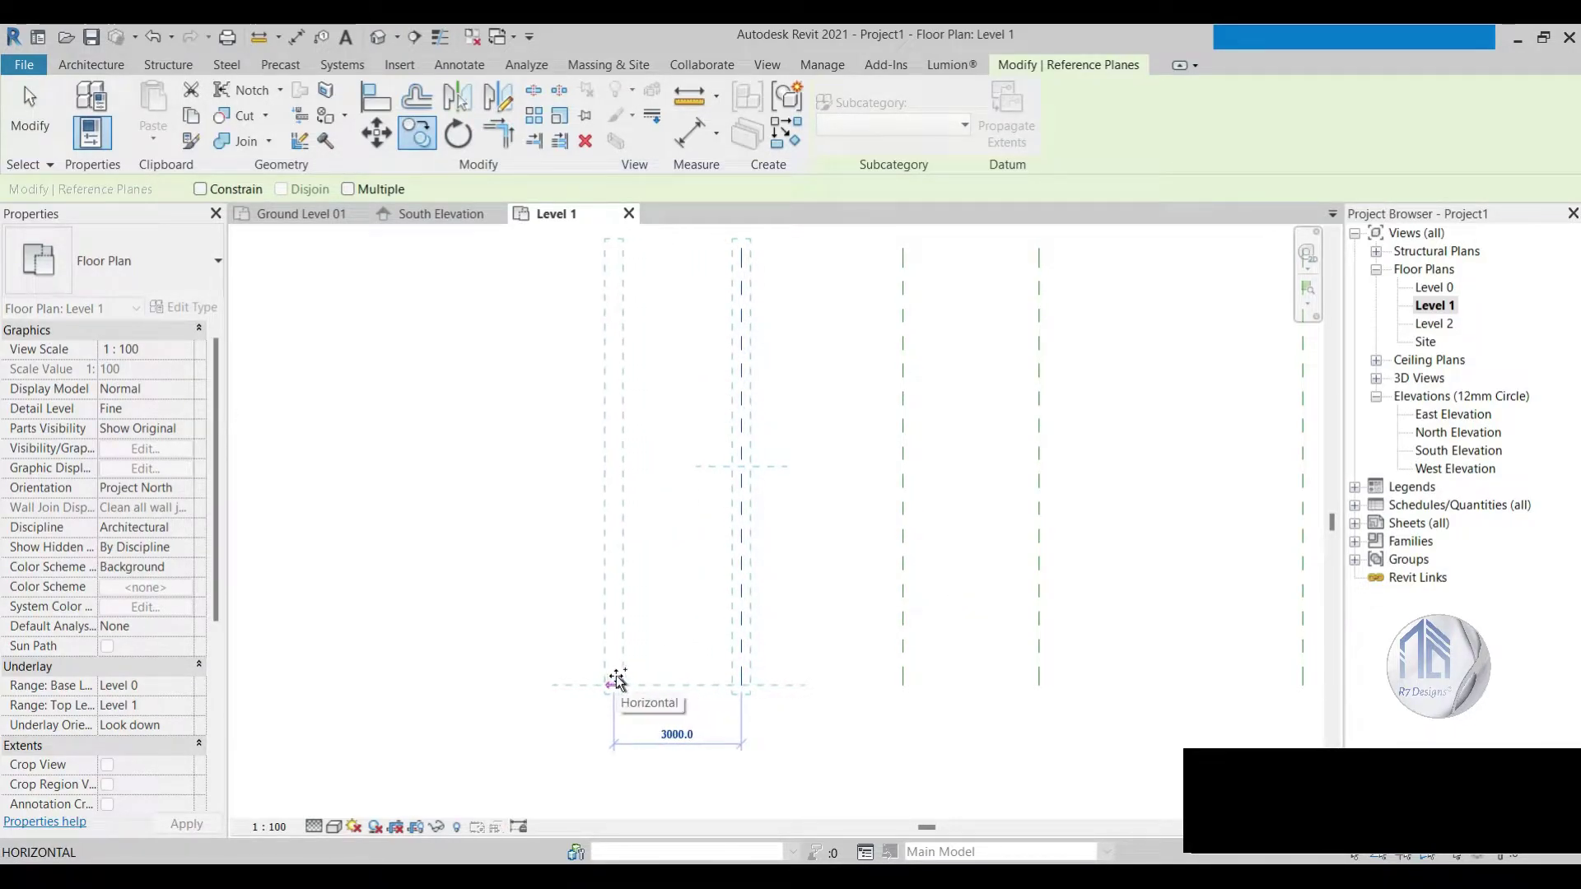
pyautogui.click(614, 683)
pyautogui.click(409, 130)
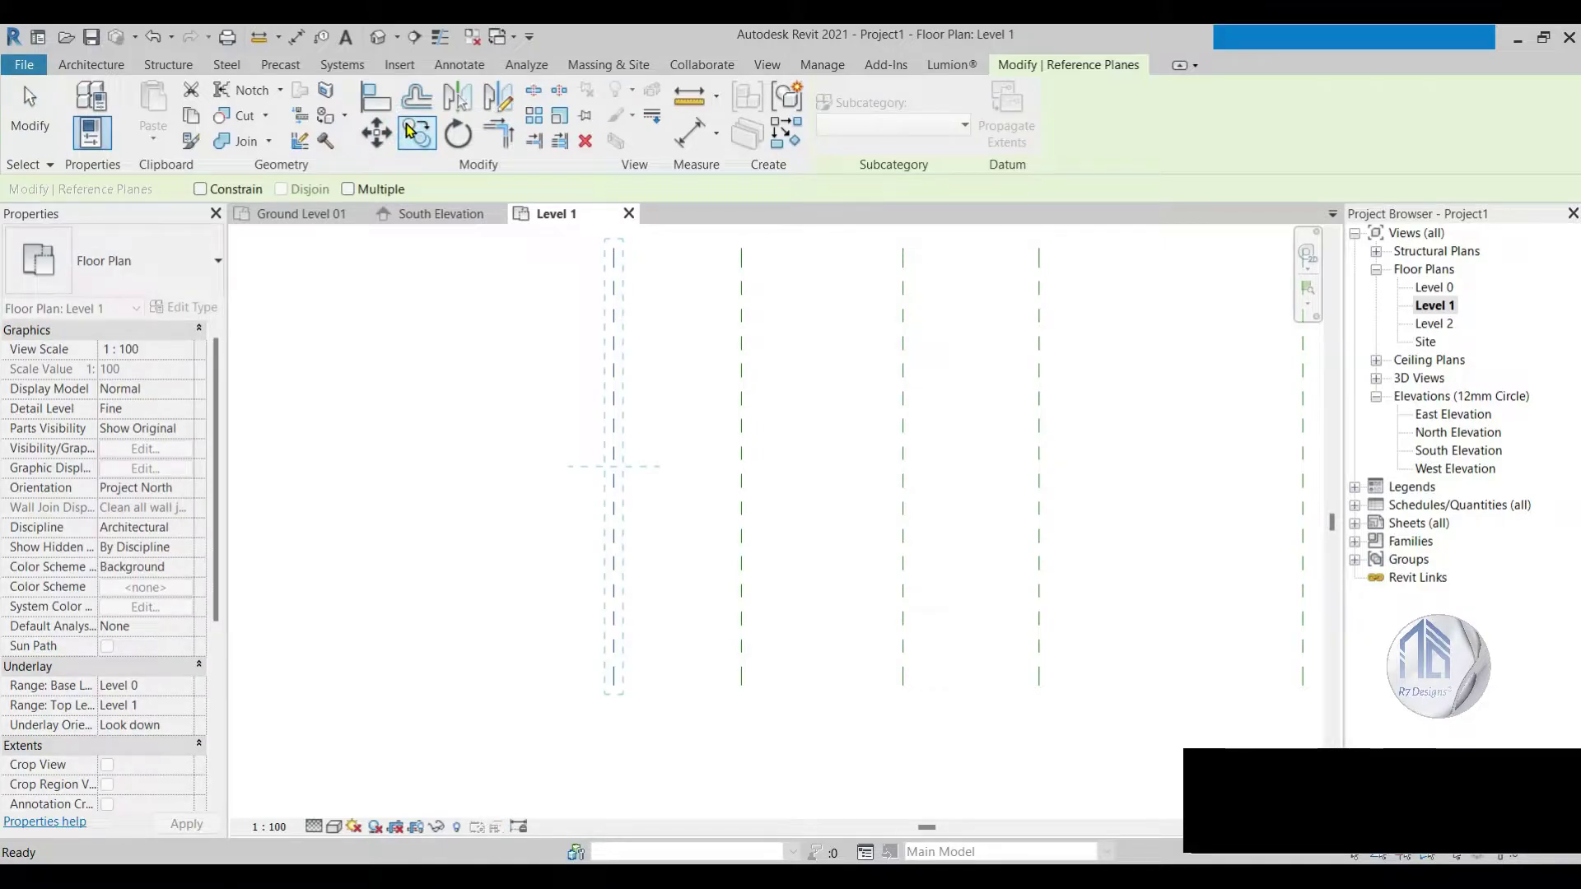
pyautogui.click(616, 684)
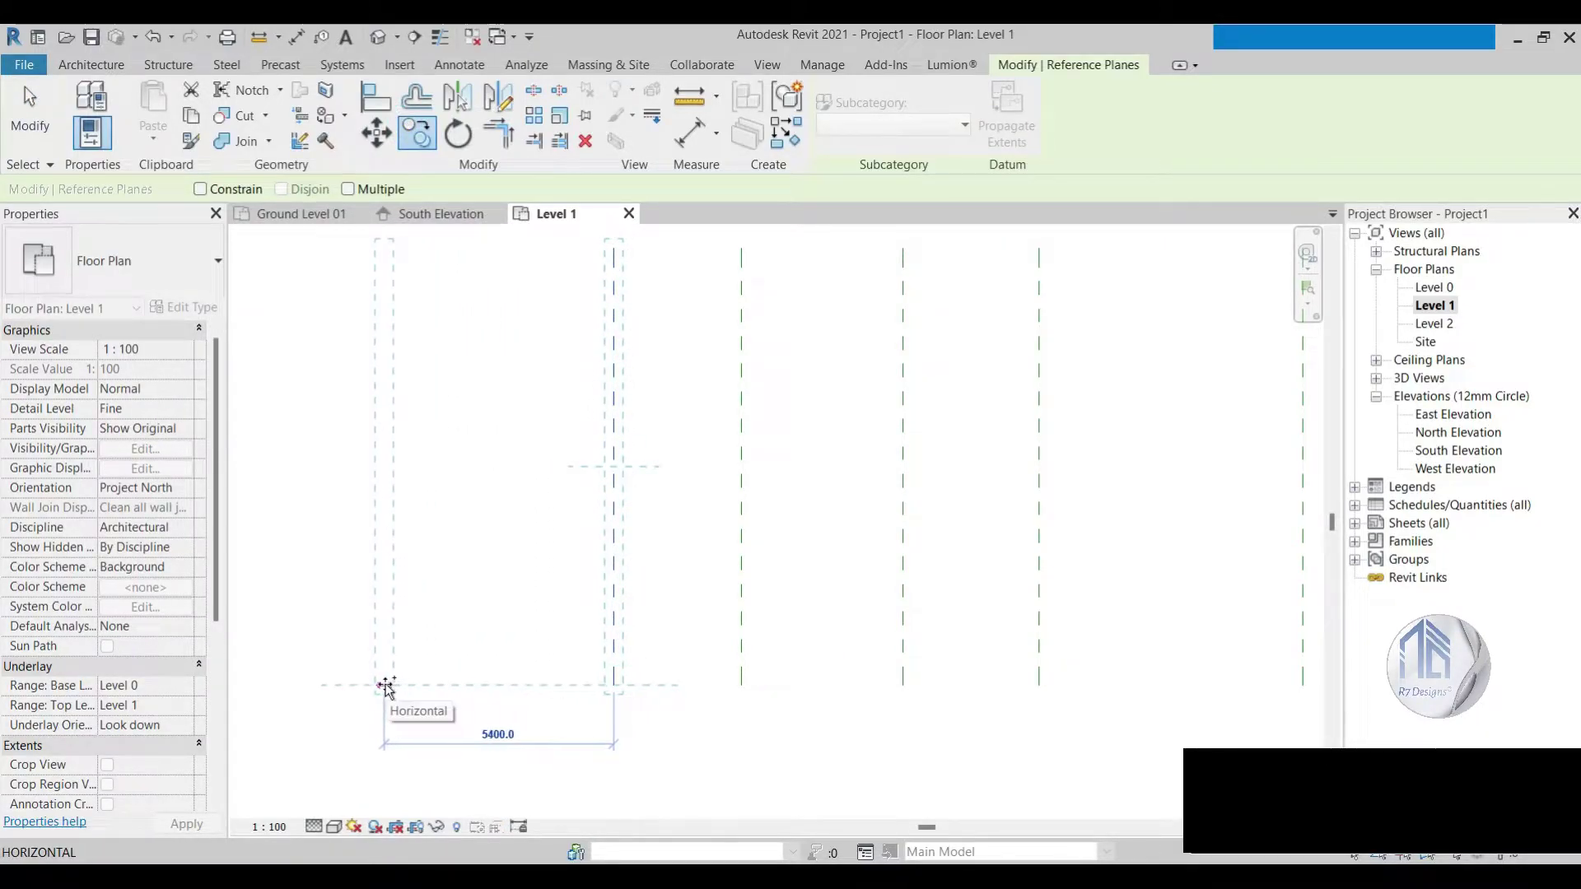
pyautogui.click(384, 685)
pyautogui.scroll(-5, 535, 665)
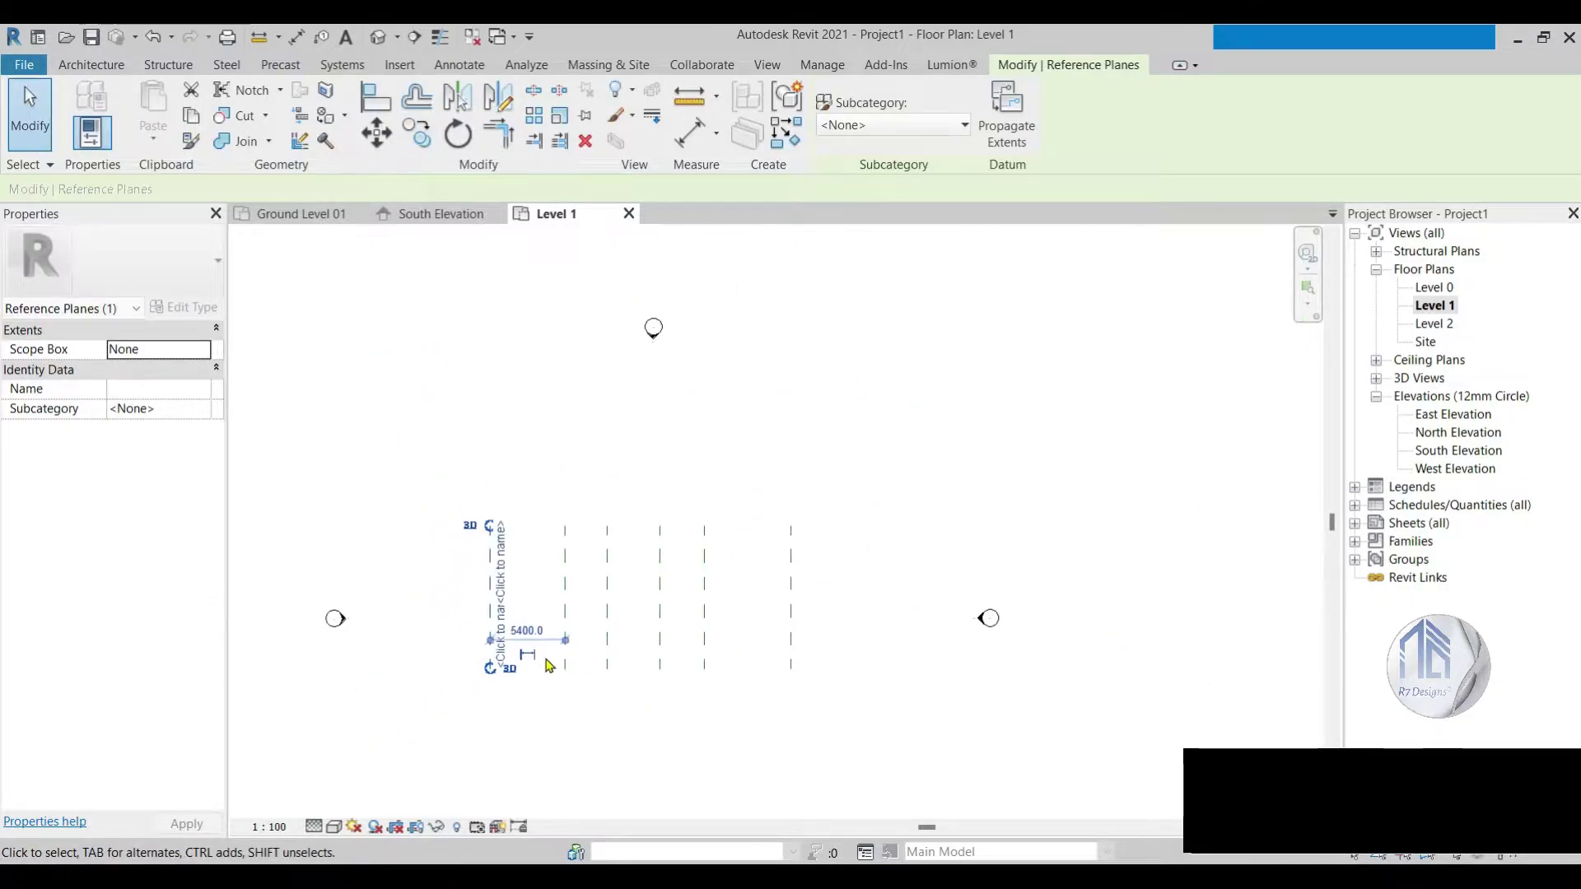
pyautogui.scroll(4, 582, 663)
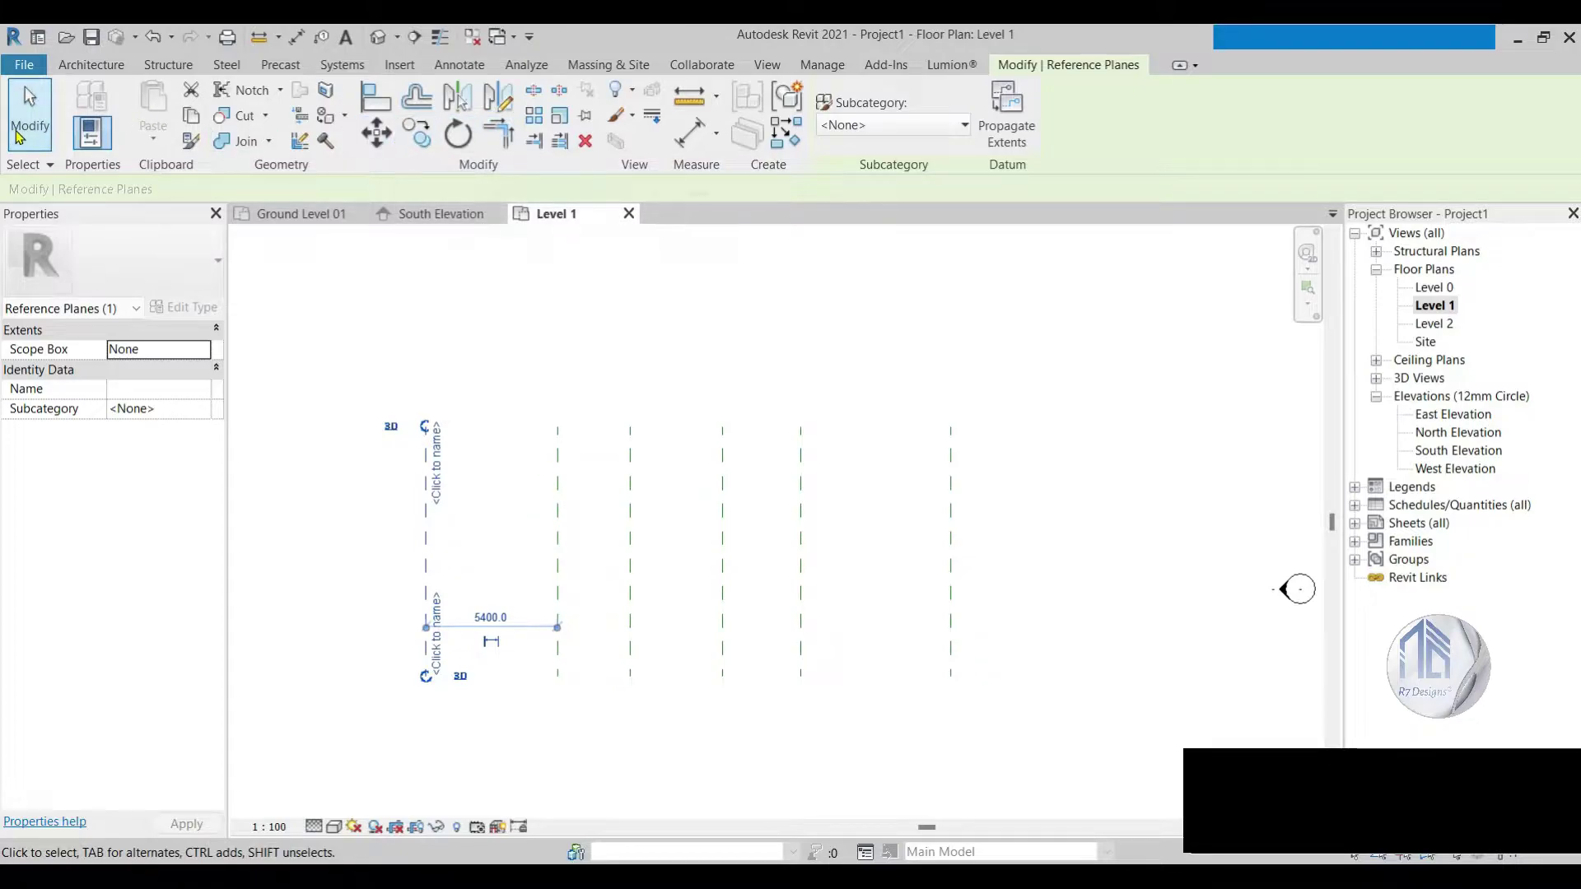
# Step: Draw lower and upper horizontal reference planes across the right bay
pyautogui.press('Escape')
pyautogui.click(92, 64)
pyautogui.click(1490, 119)
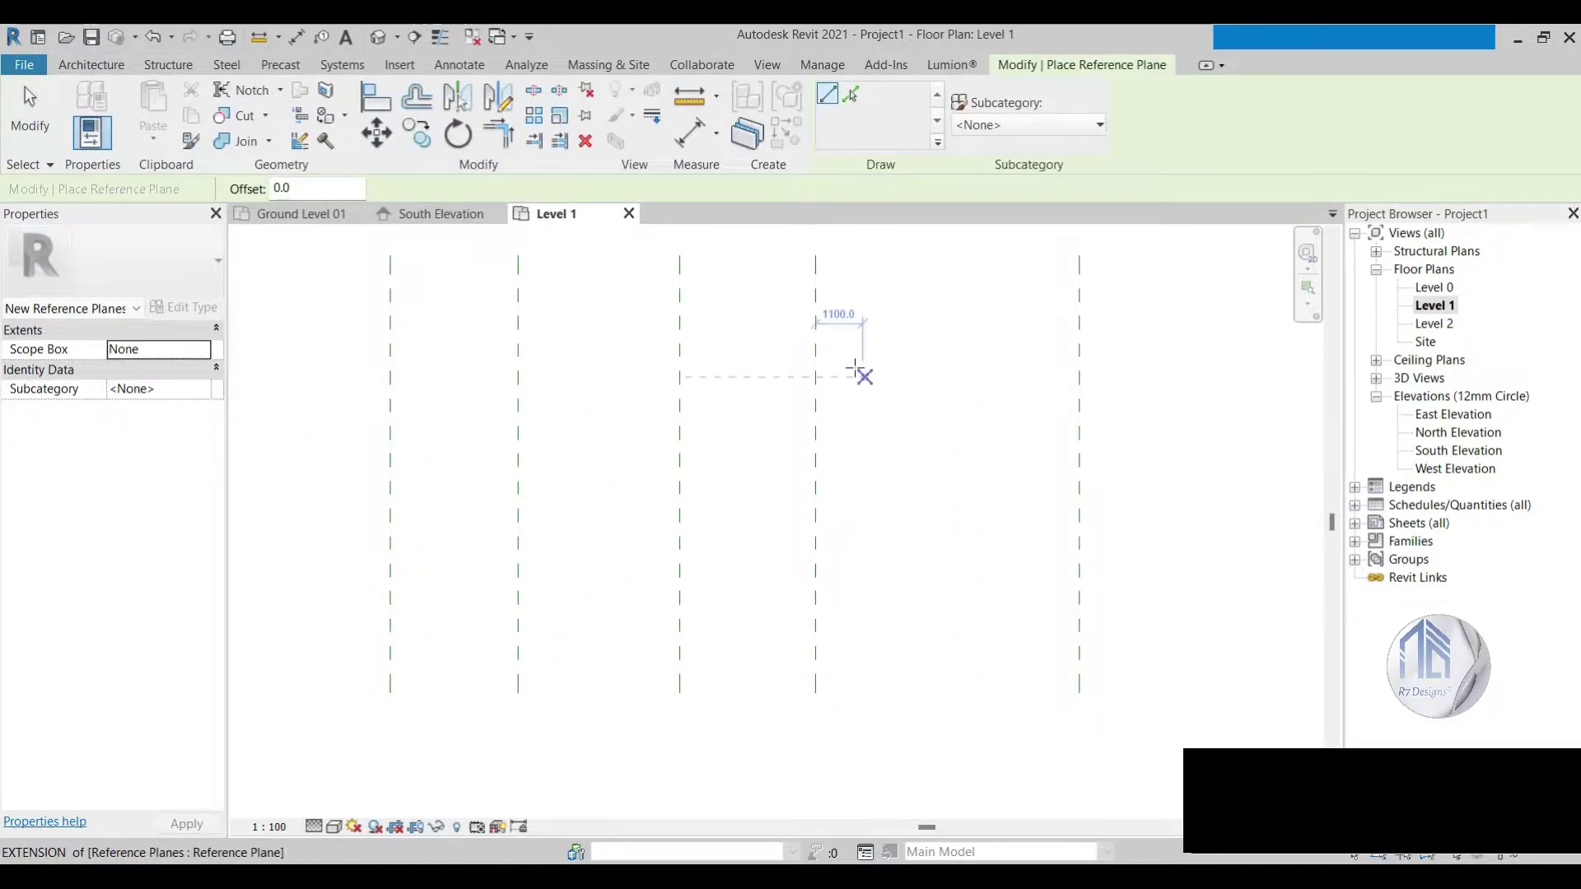
pyautogui.click(801, 569)
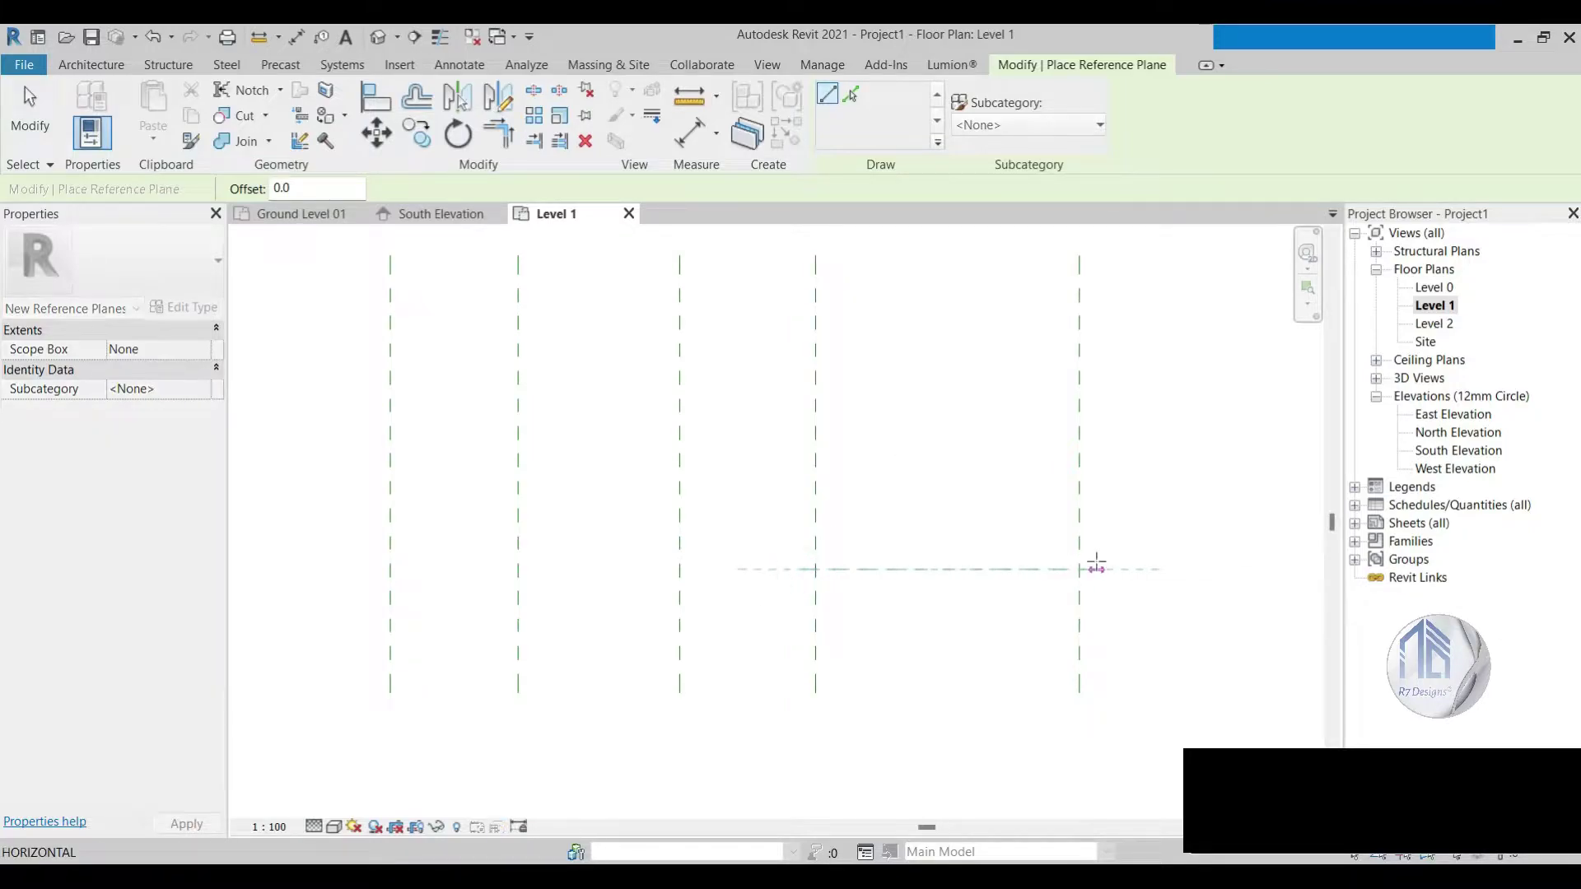
pyautogui.click(1107, 569)
pyautogui.click(801, 305)
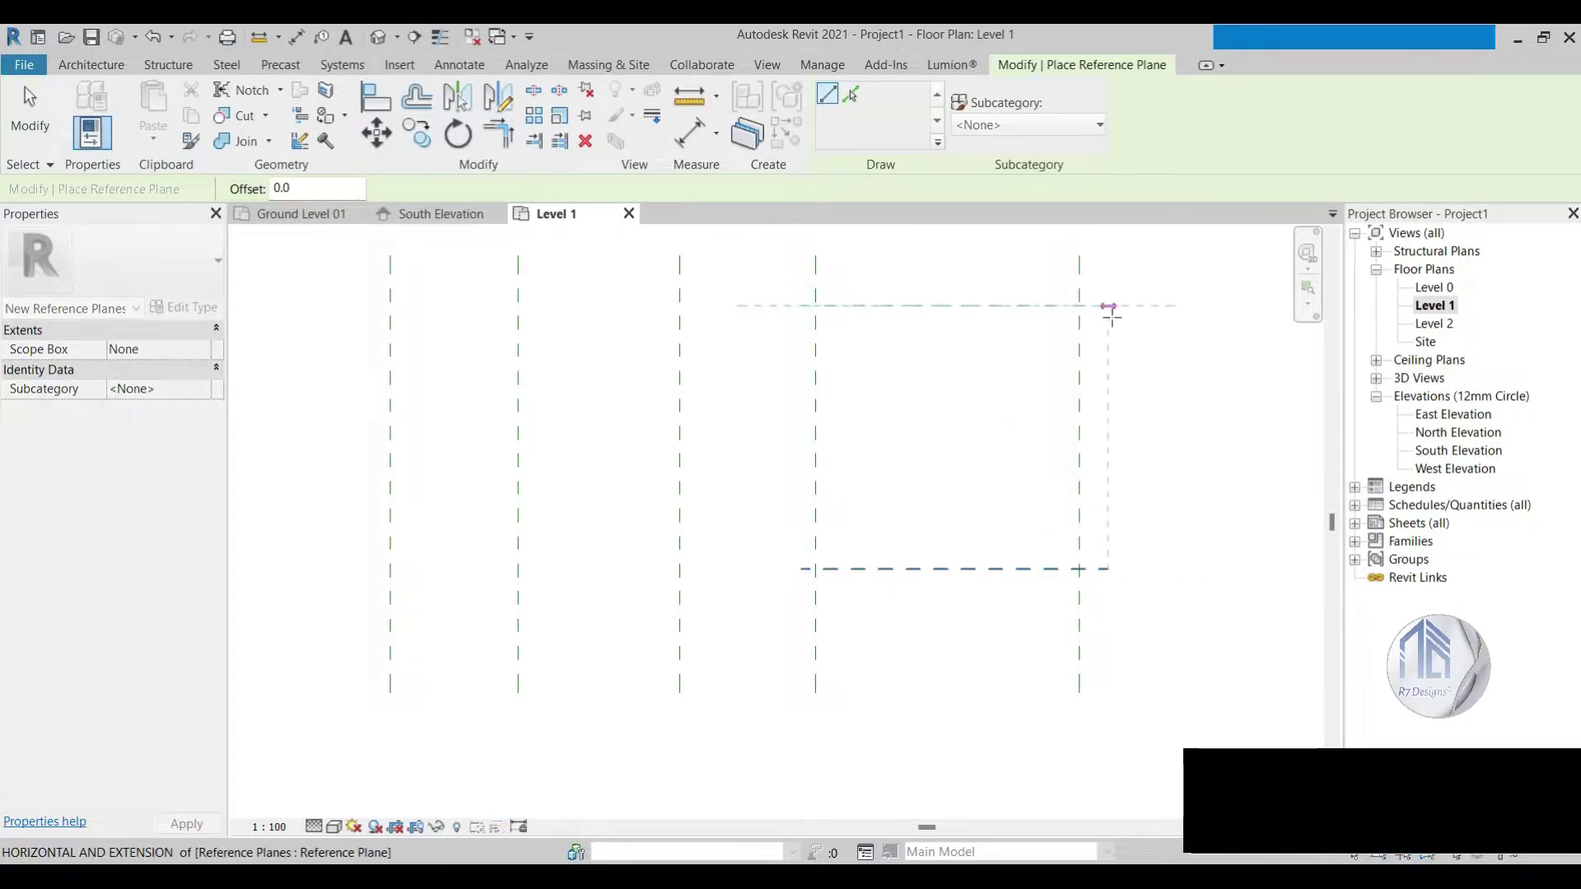
pyautogui.click(1108, 306)
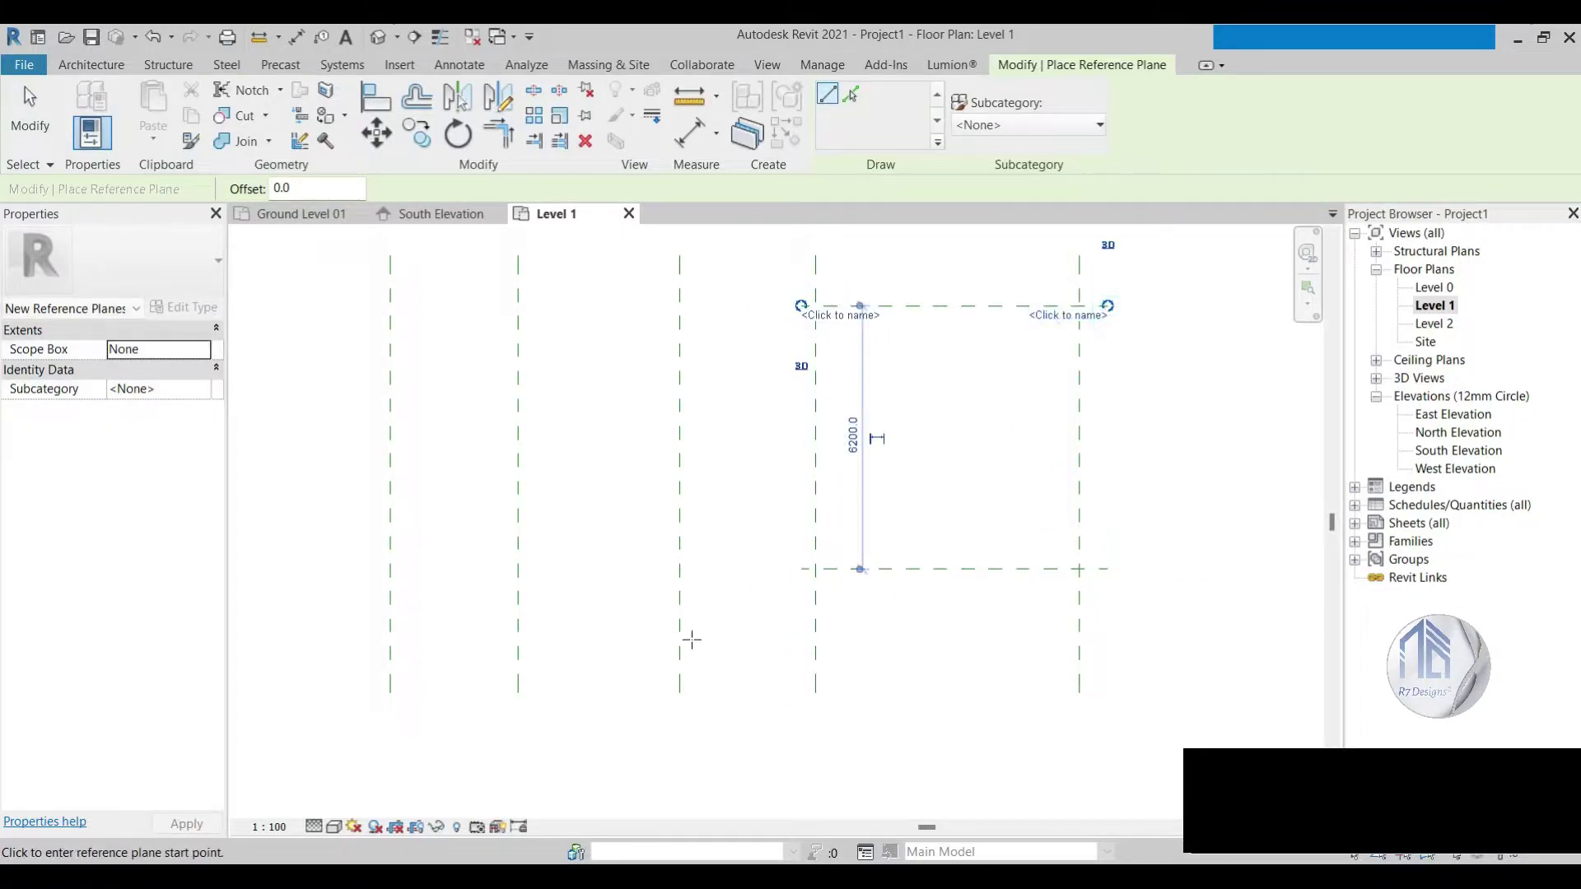
# Step: Draw horizontal reference planes in the middle bay, near the bottom and at the far left
pyautogui.click(831, 531)
pyautogui.click(661, 530)
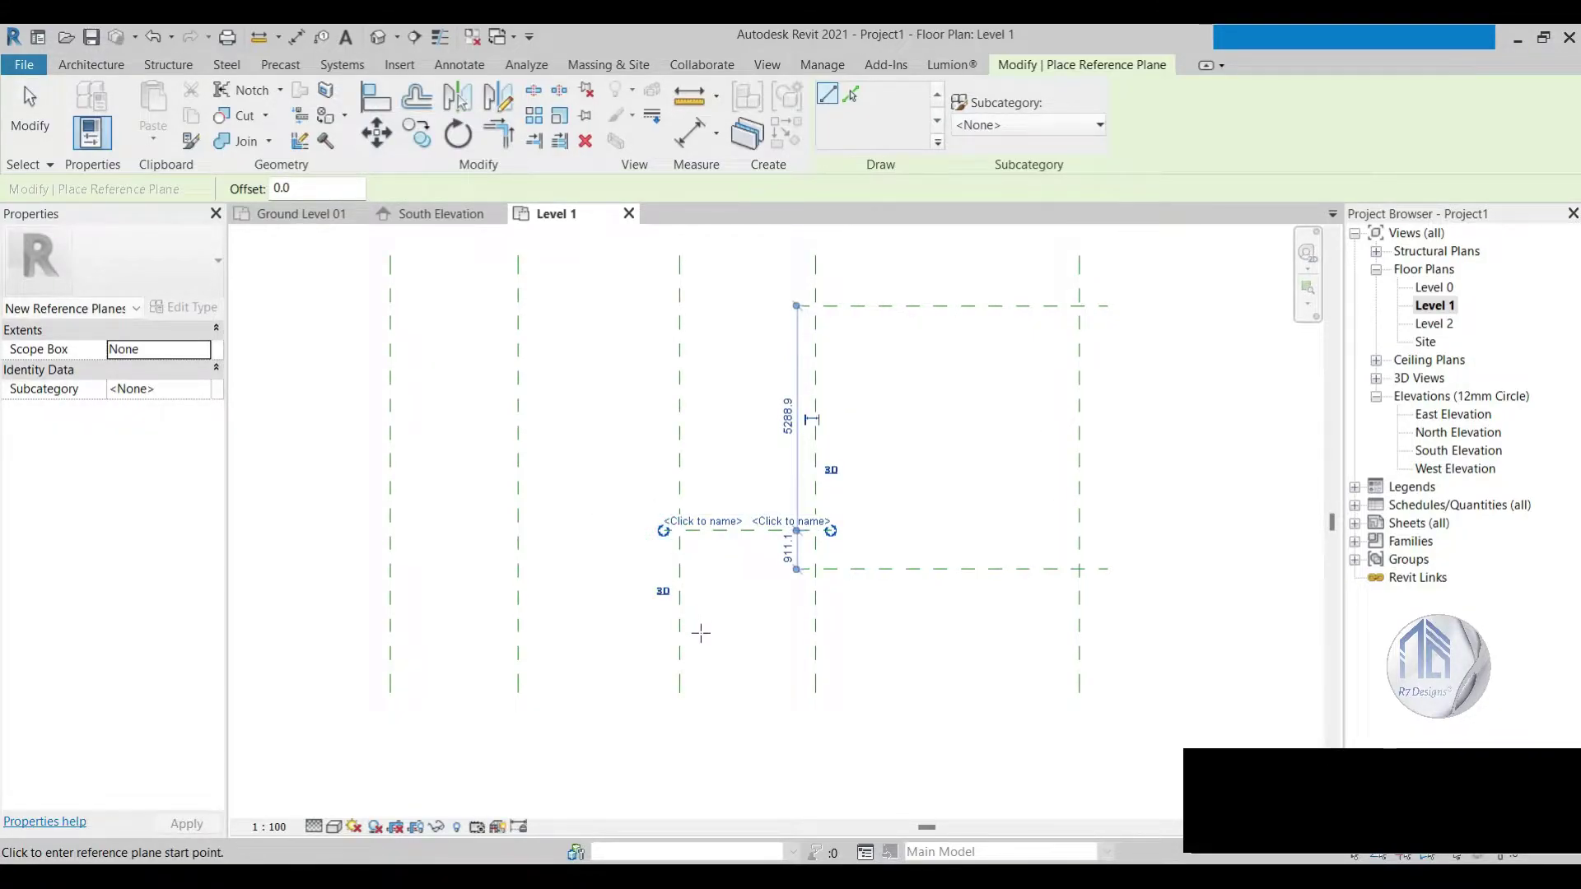
pyautogui.click(704, 661)
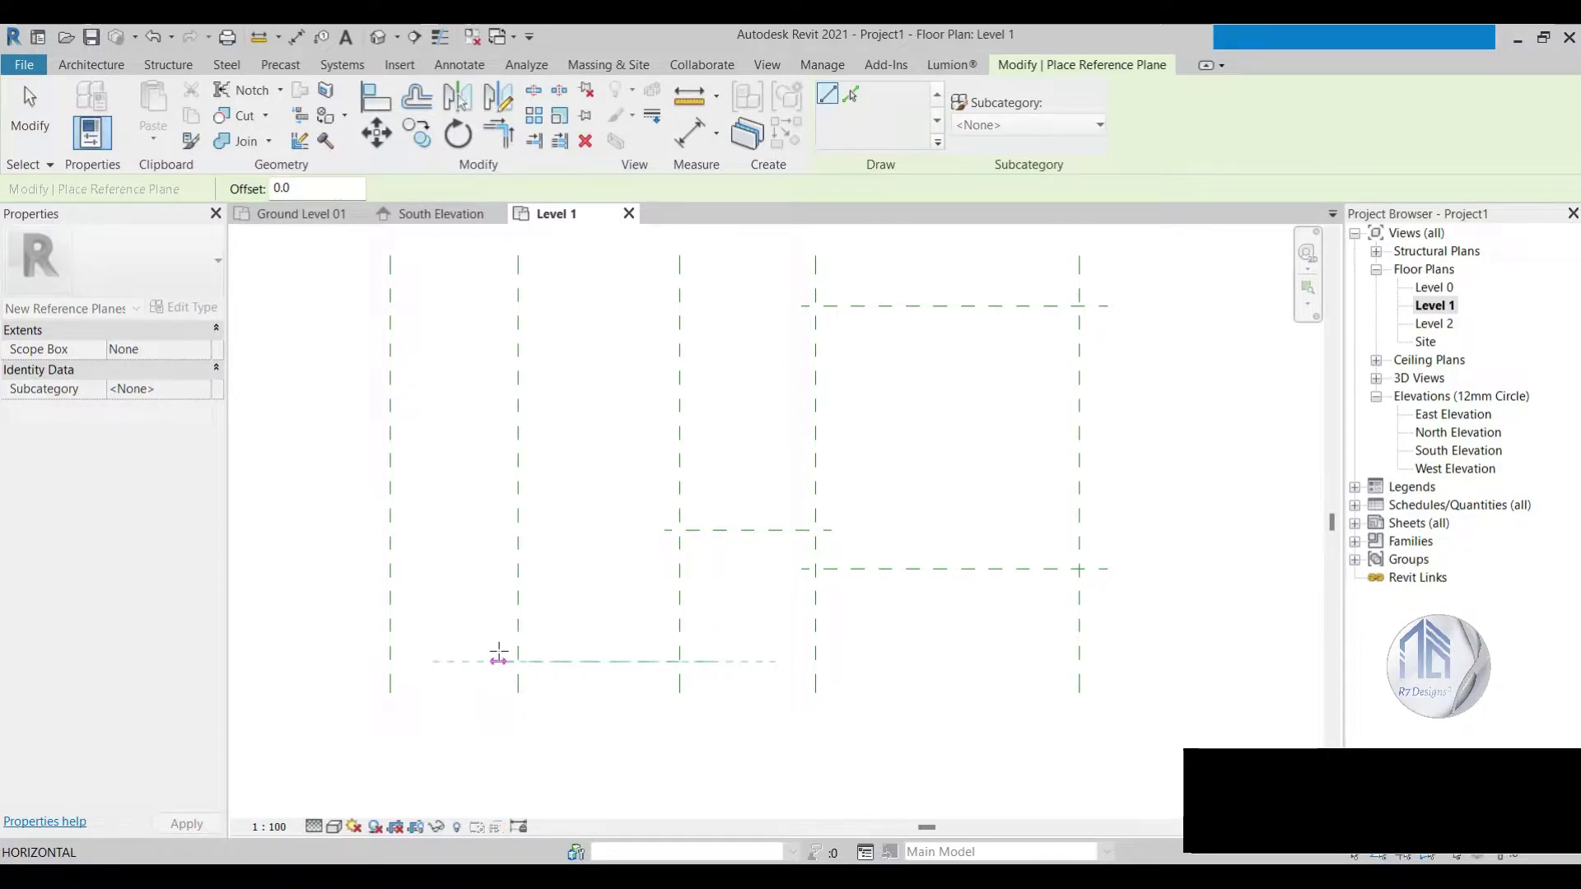
pyautogui.click(498, 661)
pyautogui.moveTo(396, 650); pyautogui.dragTo(476, 650, button='middle')
pyautogui.scroll(1, 476, 651)
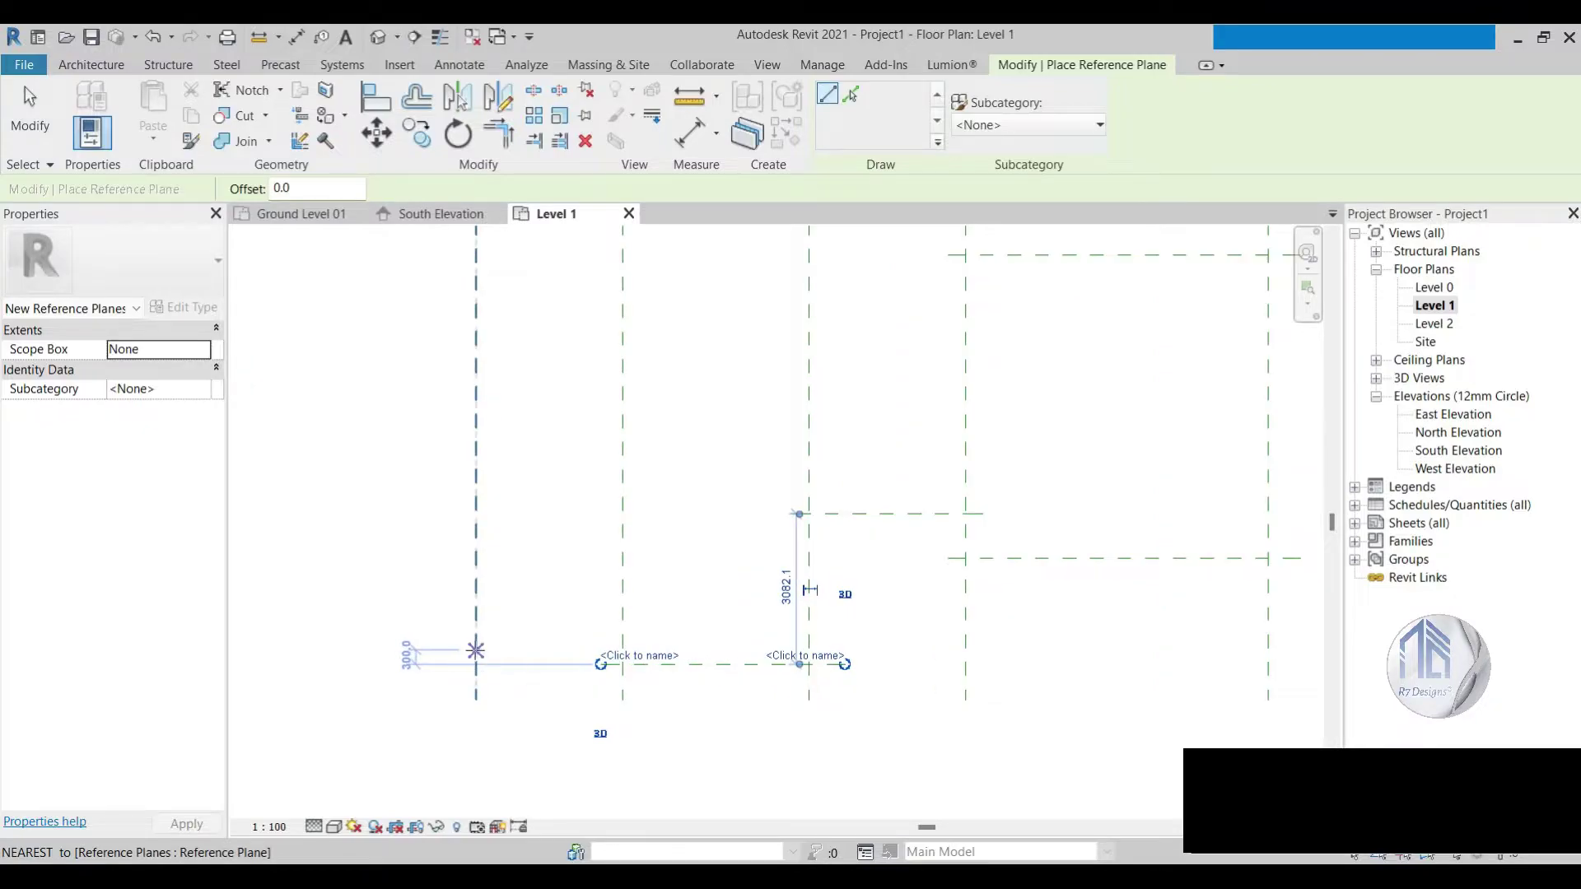
pyautogui.scroll(-2, 477, 662)
pyautogui.click(480, 664)
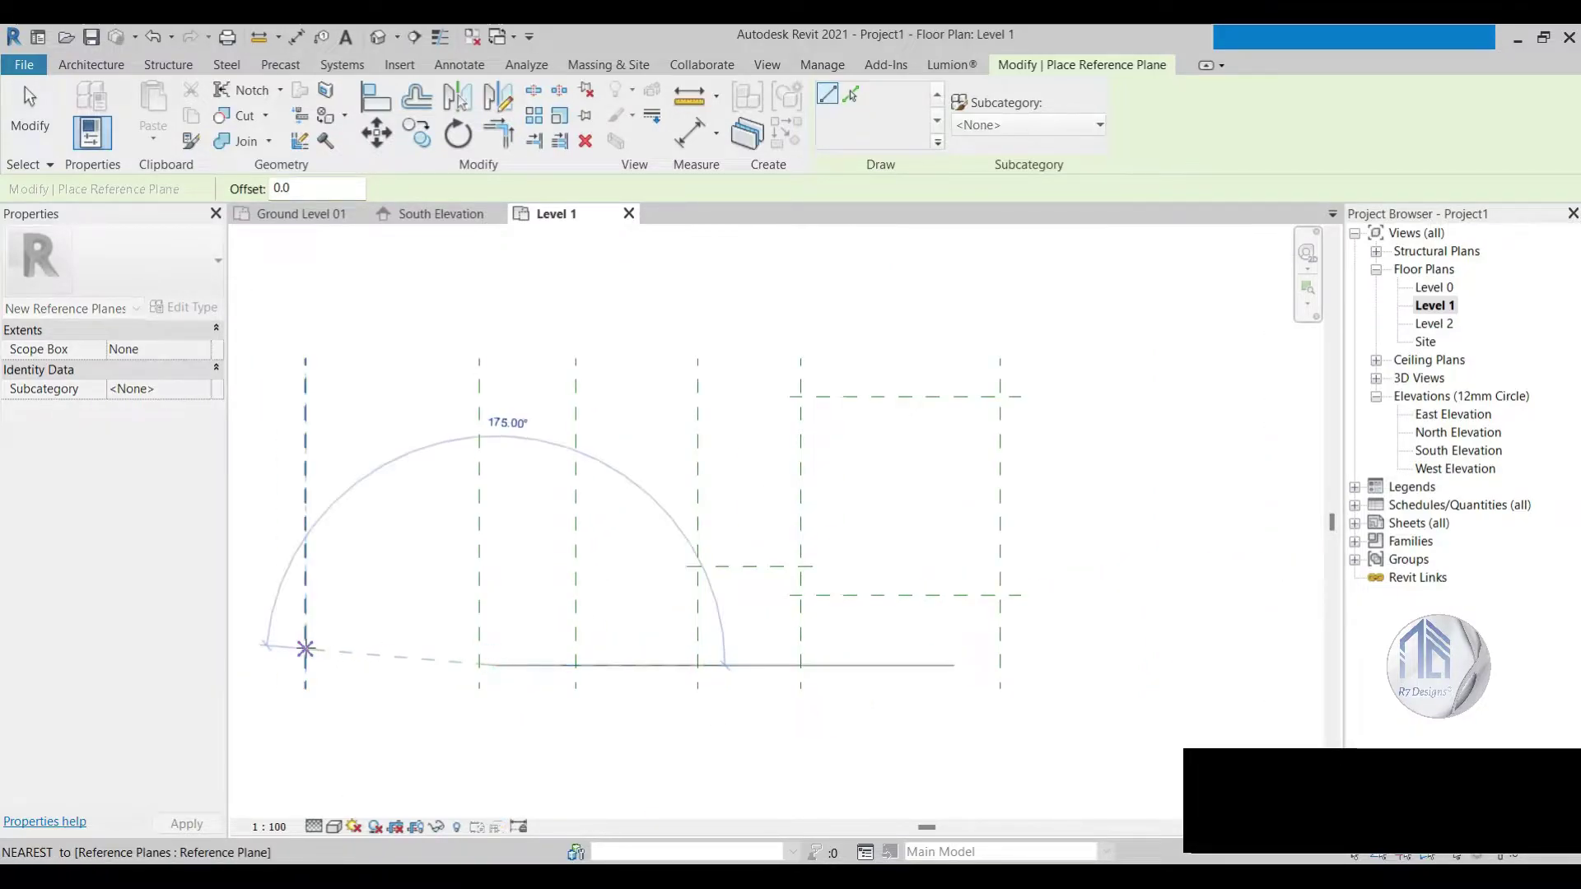
pyautogui.click(276, 663)
# Step: Set the middle horizontal plane's spacing to the plane below to 1000
pyautogui.press('Escape')
pyautogui.press('Escape')
pyautogui.scroll(2, 695, 680)
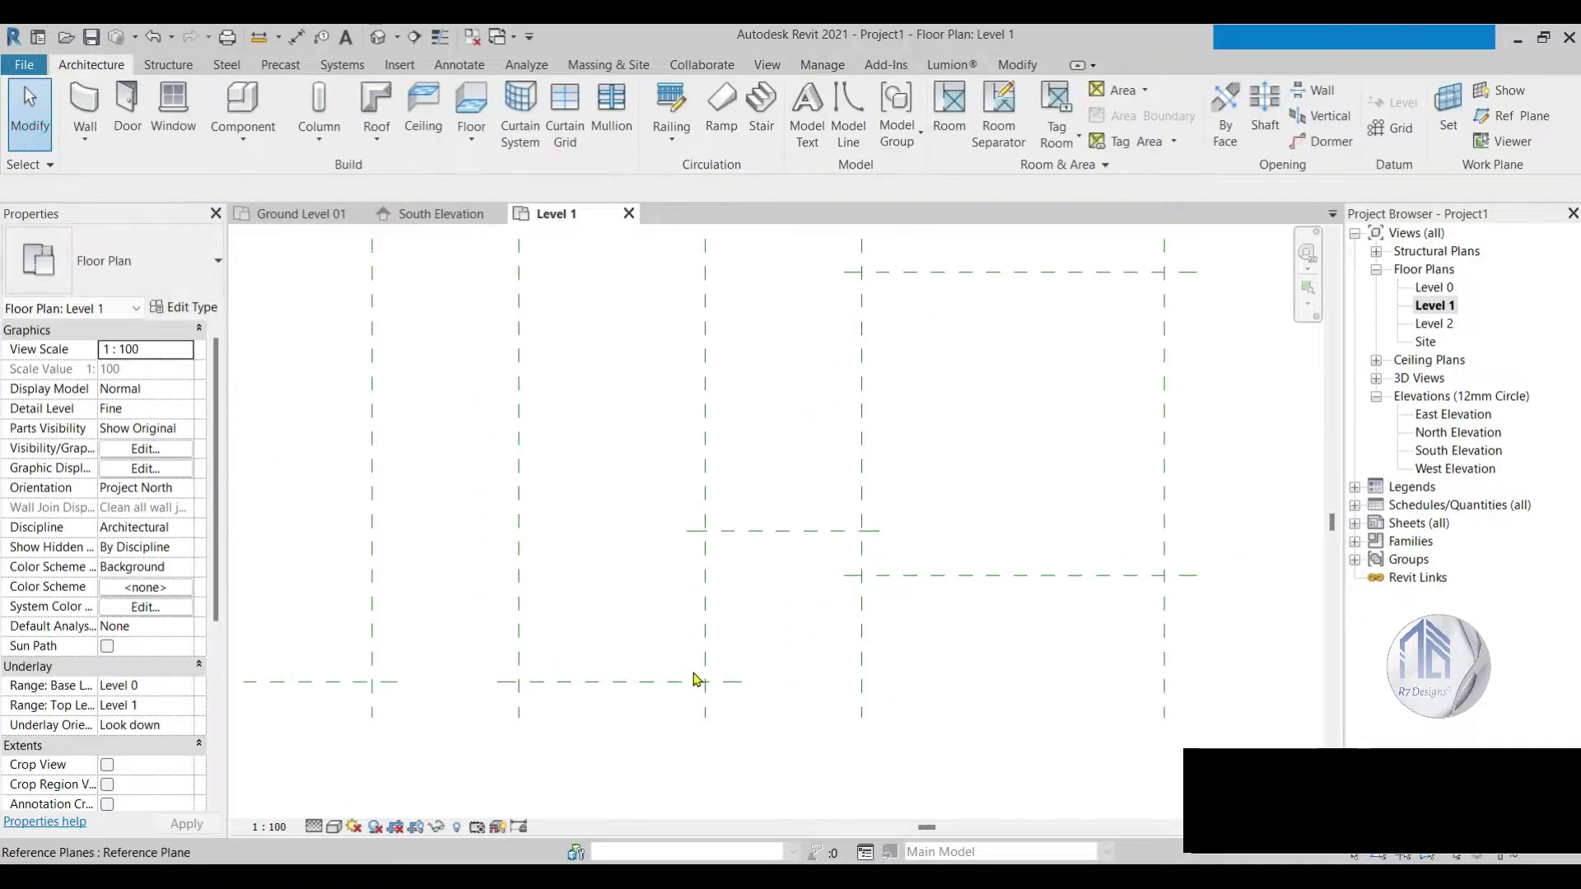
pyautogui.click(696, 680)
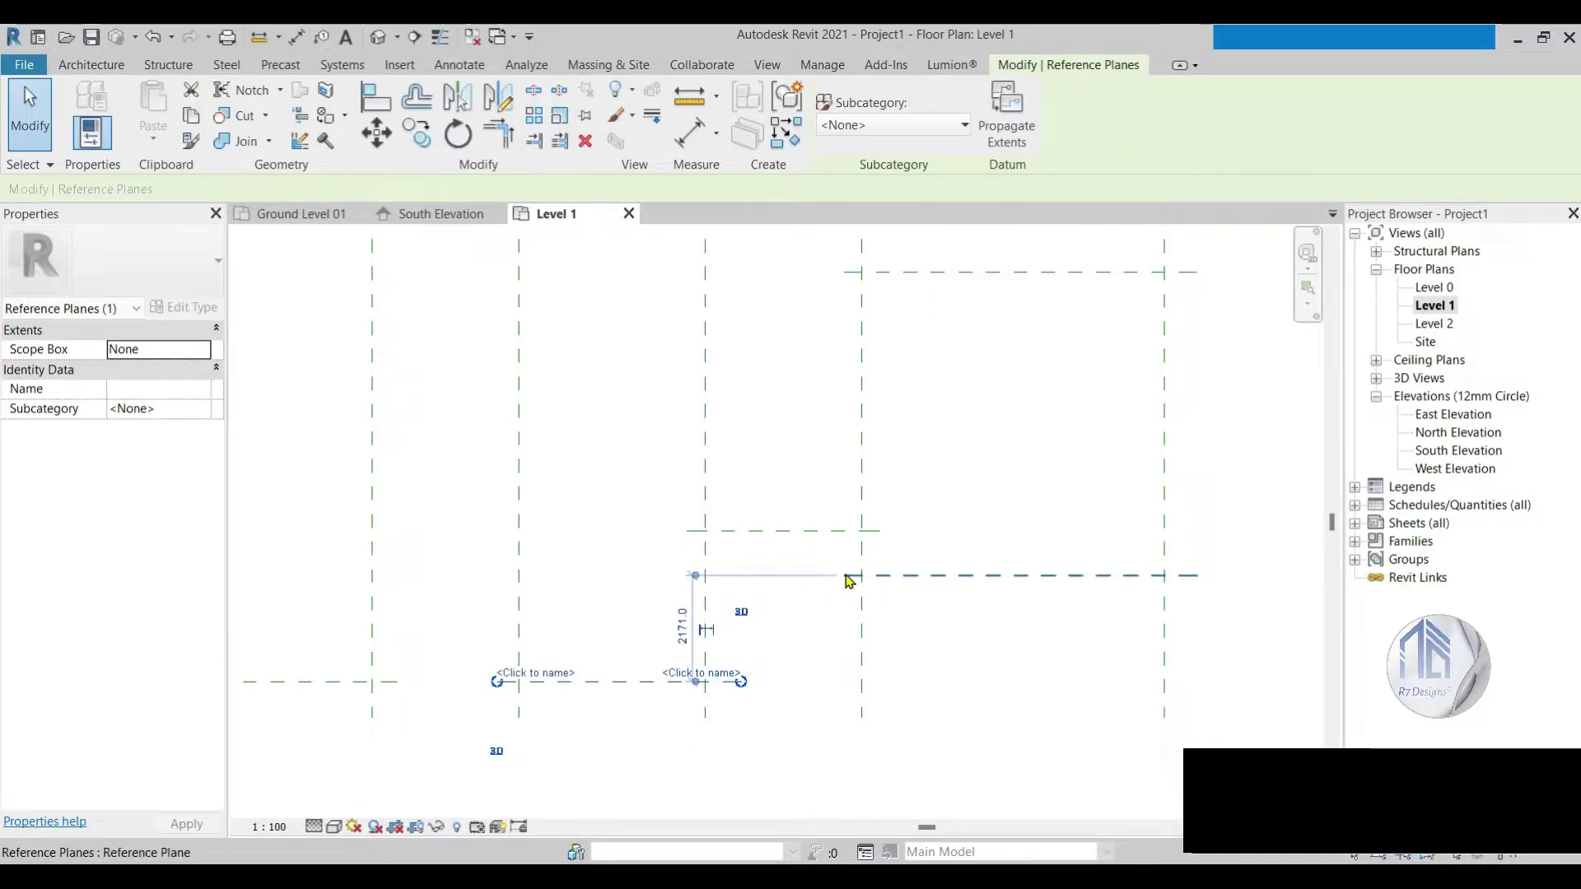
pyautogui.click(818, 636)
pyautogui.click(696, 682)
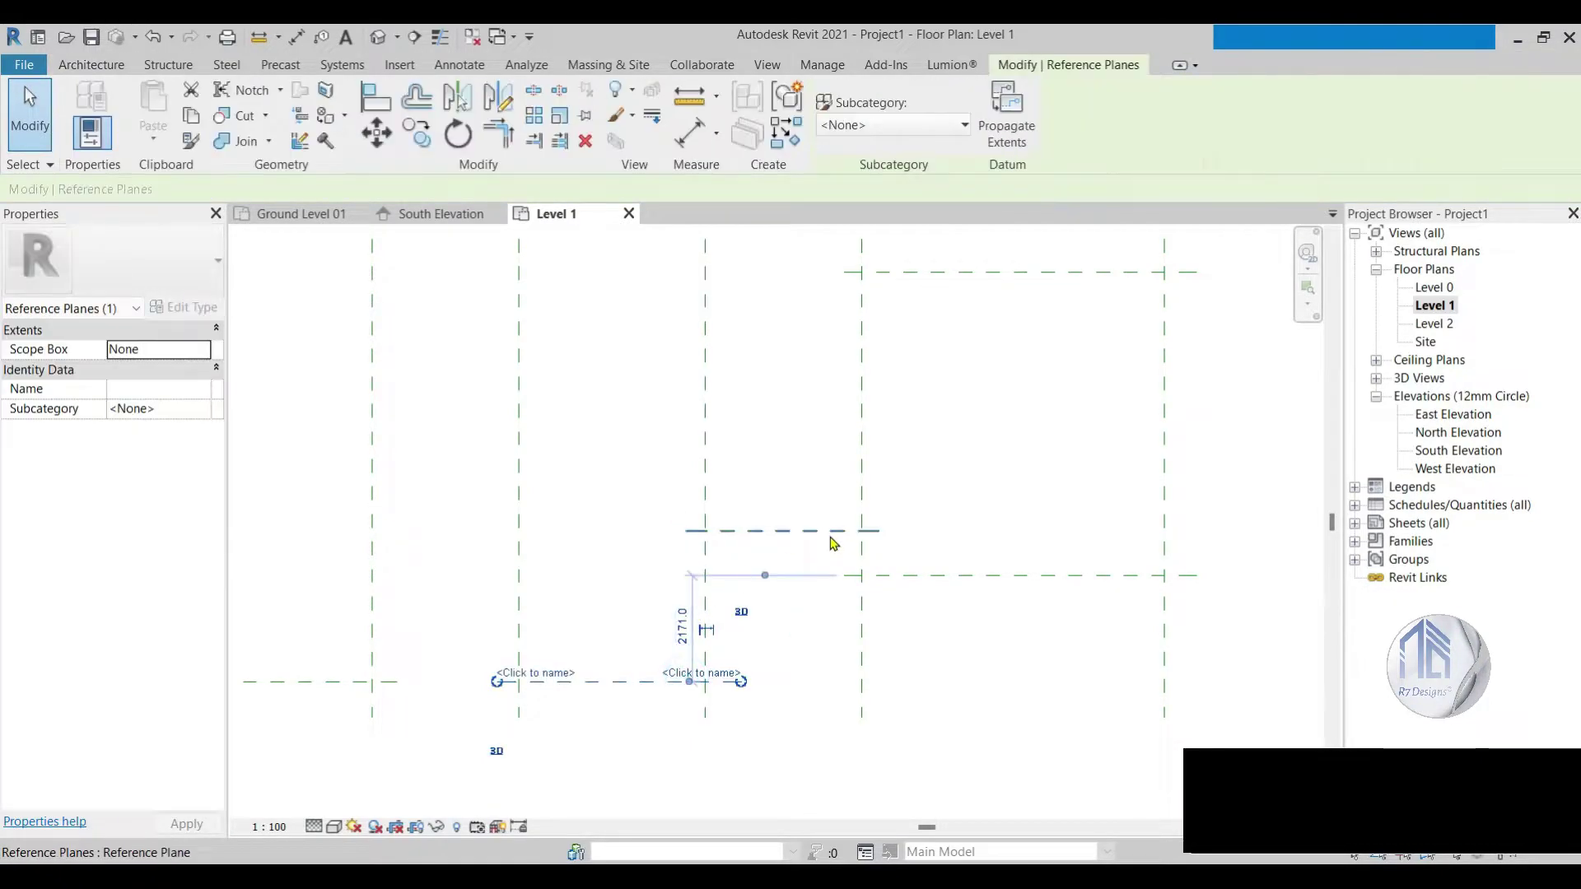
pyautogui.click(832, 532)
pyautogui.click(832, 553)
pyautogui.write('1000')
pyautogui.press('Return')
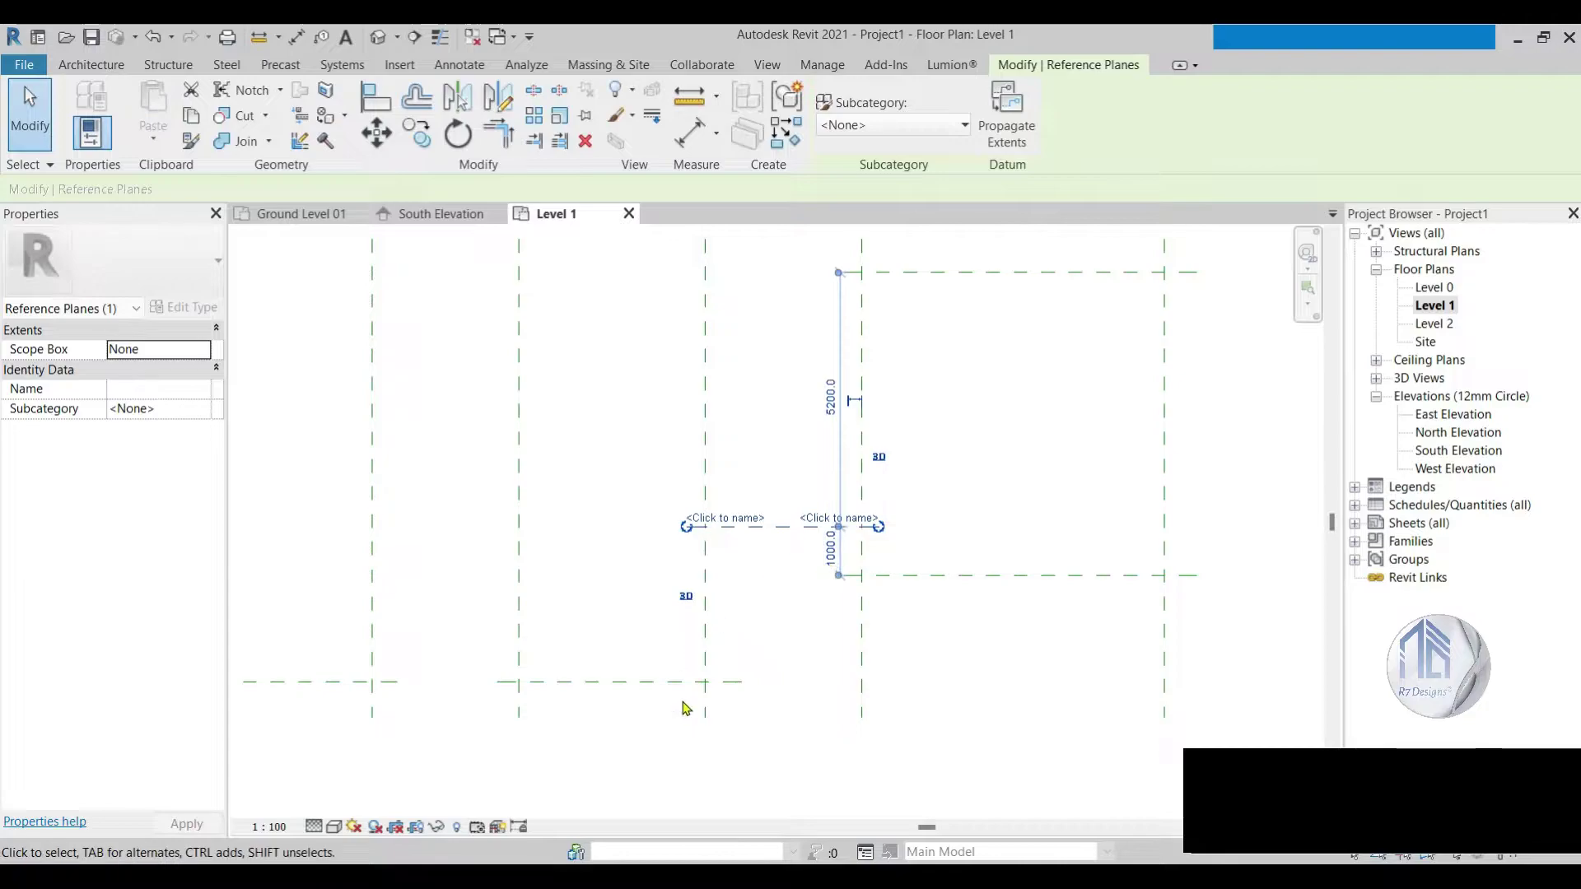
pyautogui.press('Escape')
# Step: Set the spacing between the two short horizontal planes to 3600 and deselect
pyautogui.click(699, 682)
pyautogui.moveTo(765, 575); pyautogui.dragTo(758, 527)
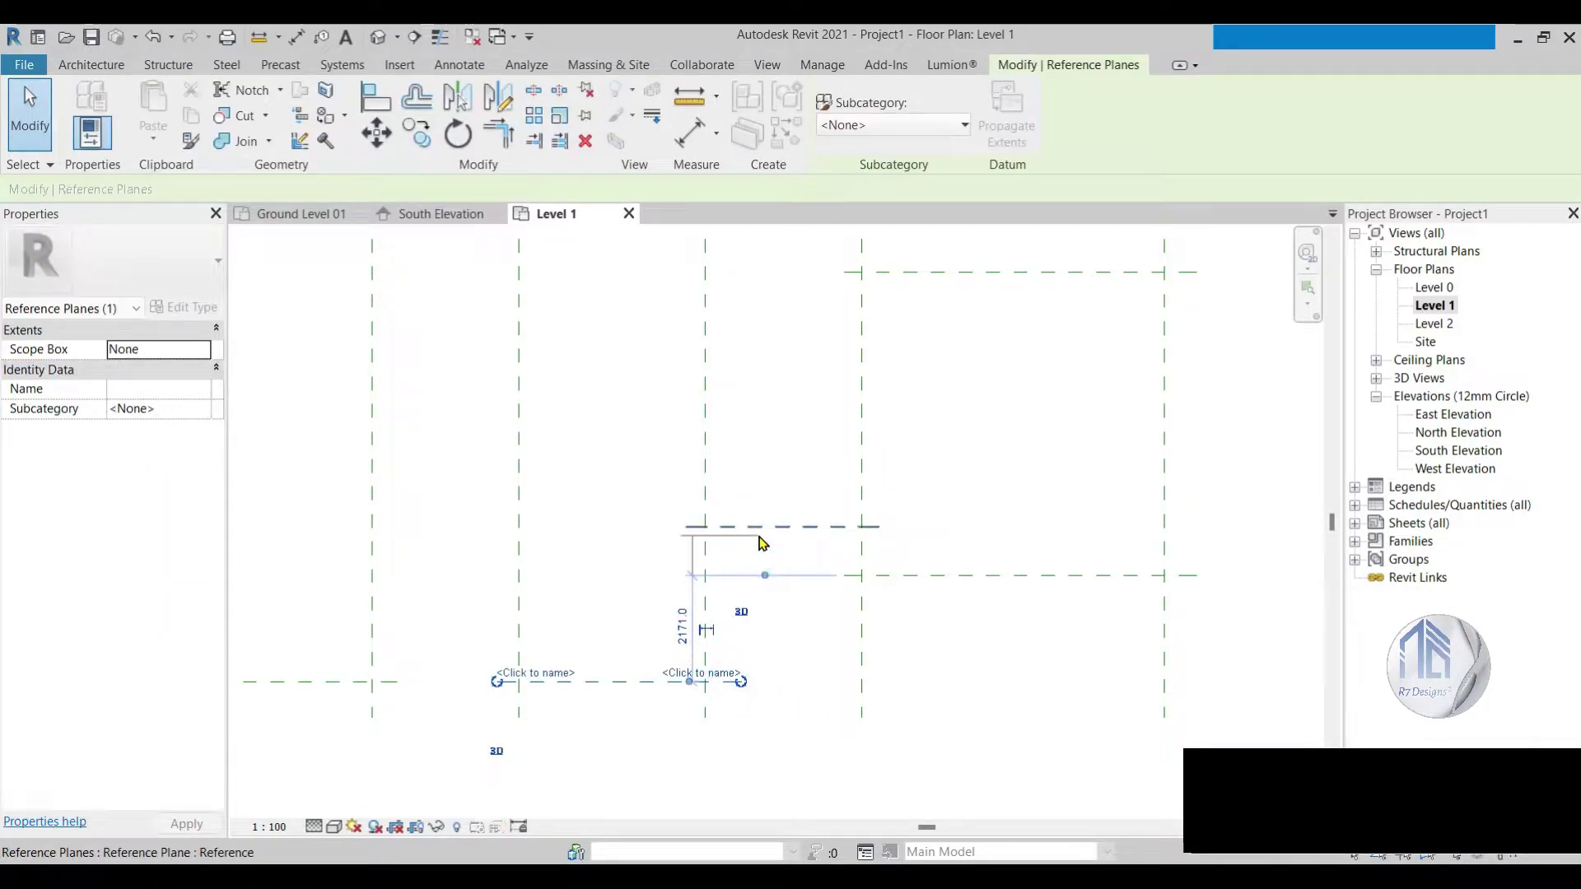
pyautogui.click(682, 608)
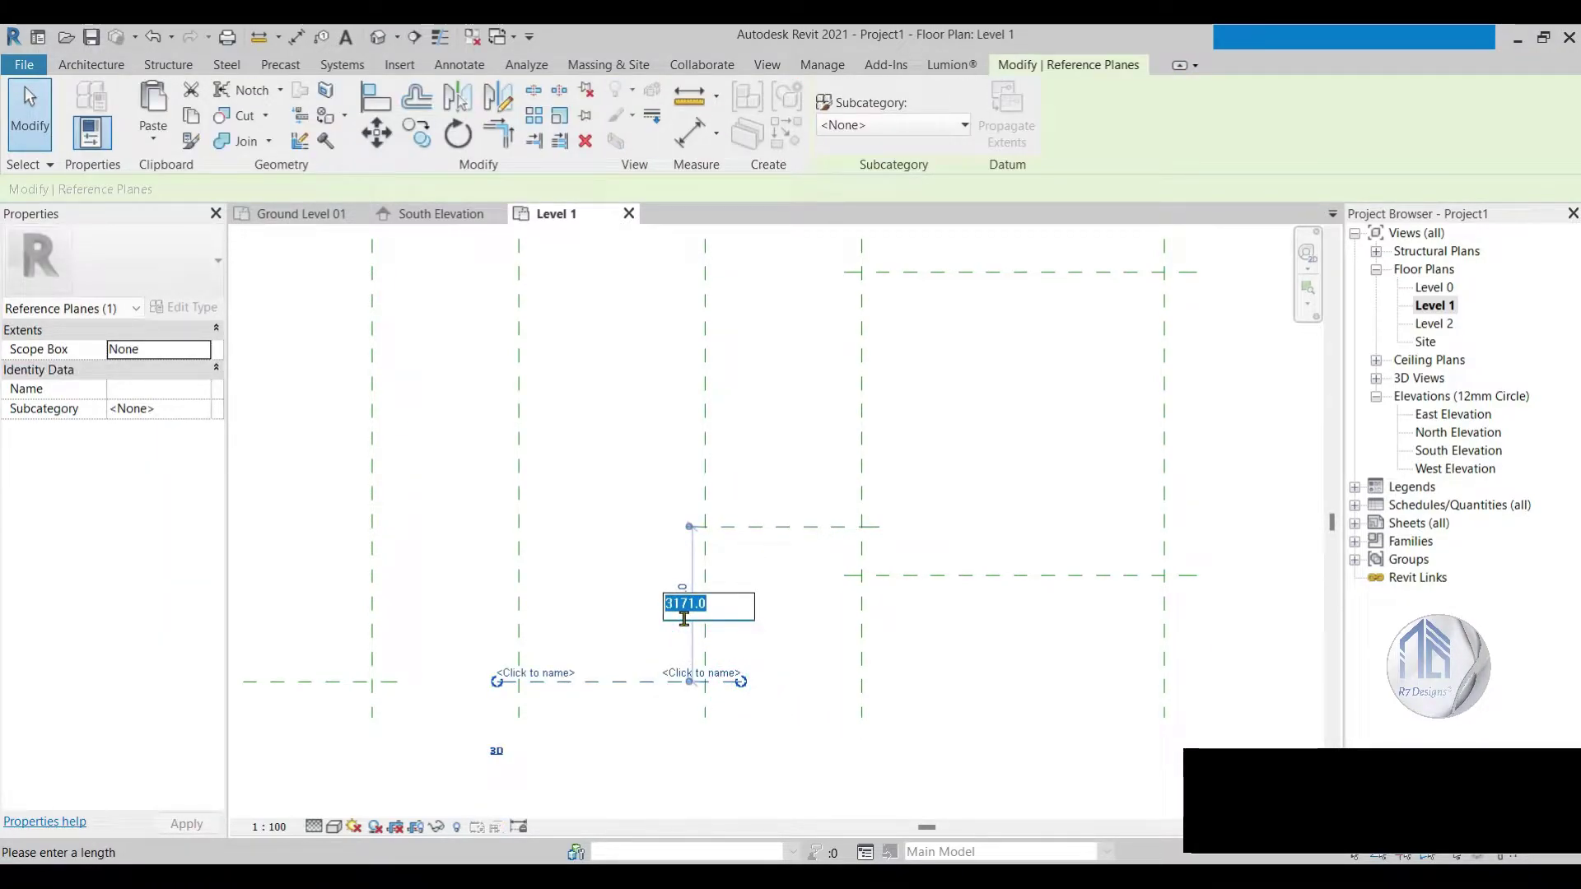
pyautogui.write('3600')
pyautogui.press('Return')
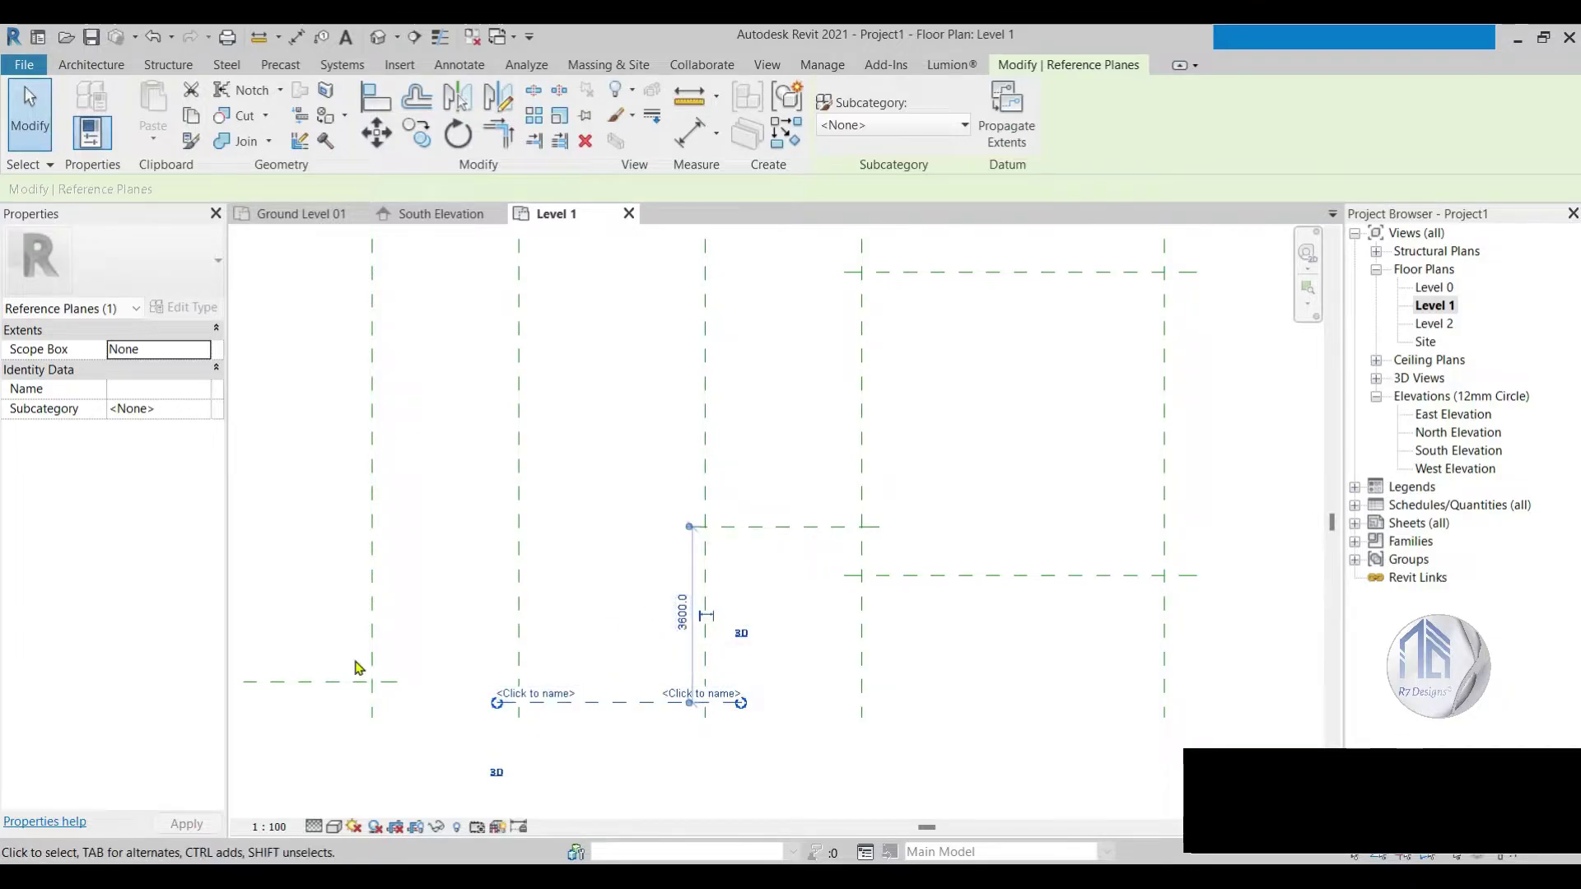
pyautogui.scroll(-1, 346, 671)
pyautogui.click(569, 675)
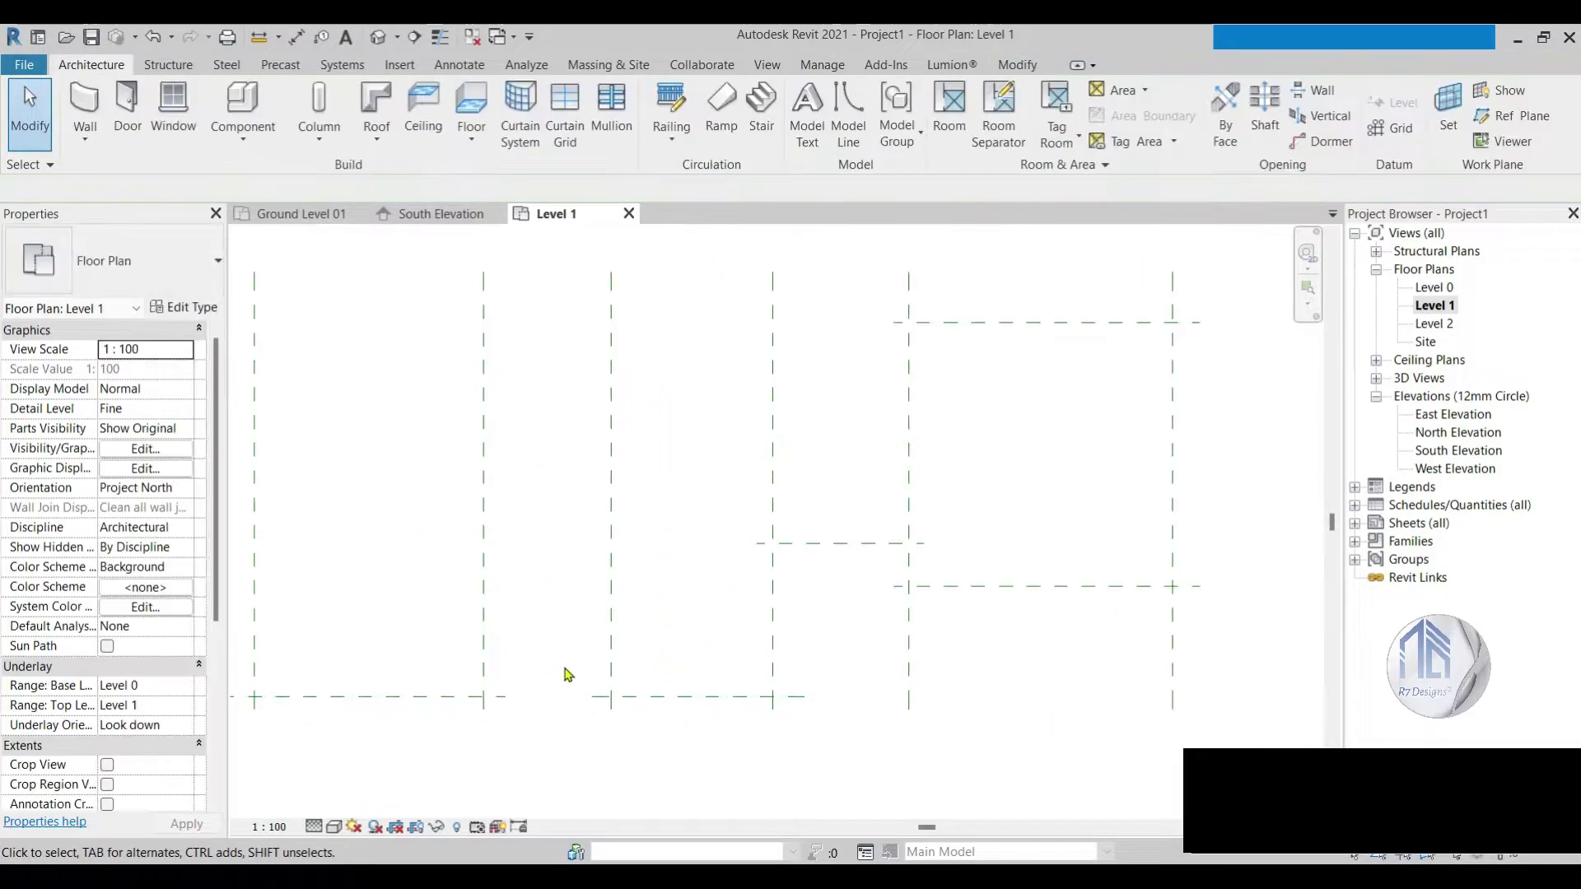
pyautogui.scroll(1, 446, 559)
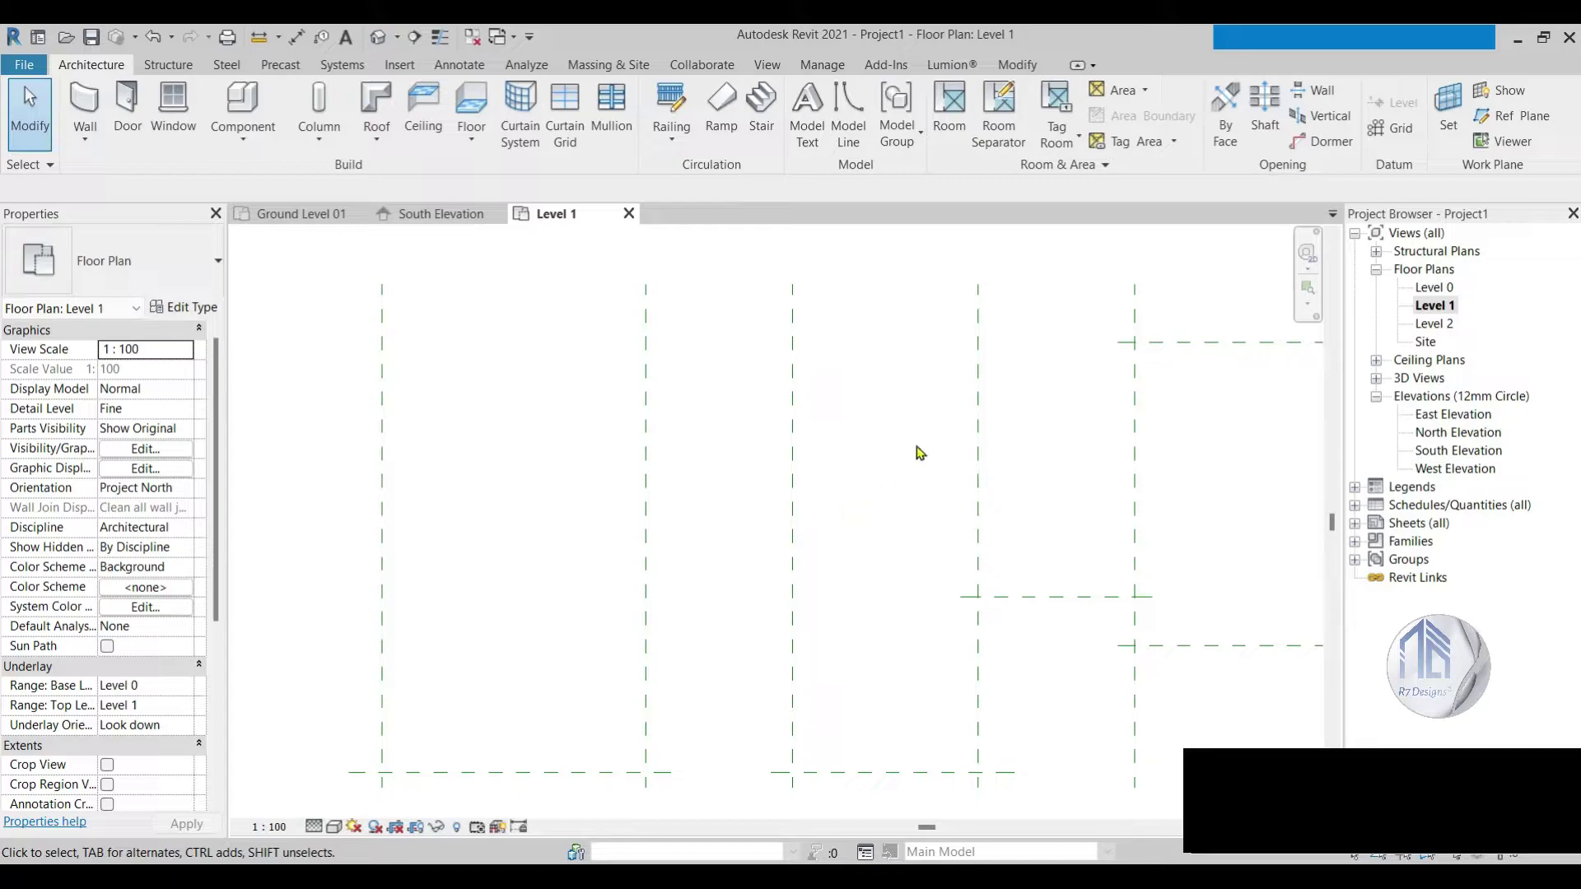
pyautogui.scroll(-1, 700, 568)
# Step: Draw a new horizontal reference plane and a short plane at the left
pyautogui.click(1486, 115)
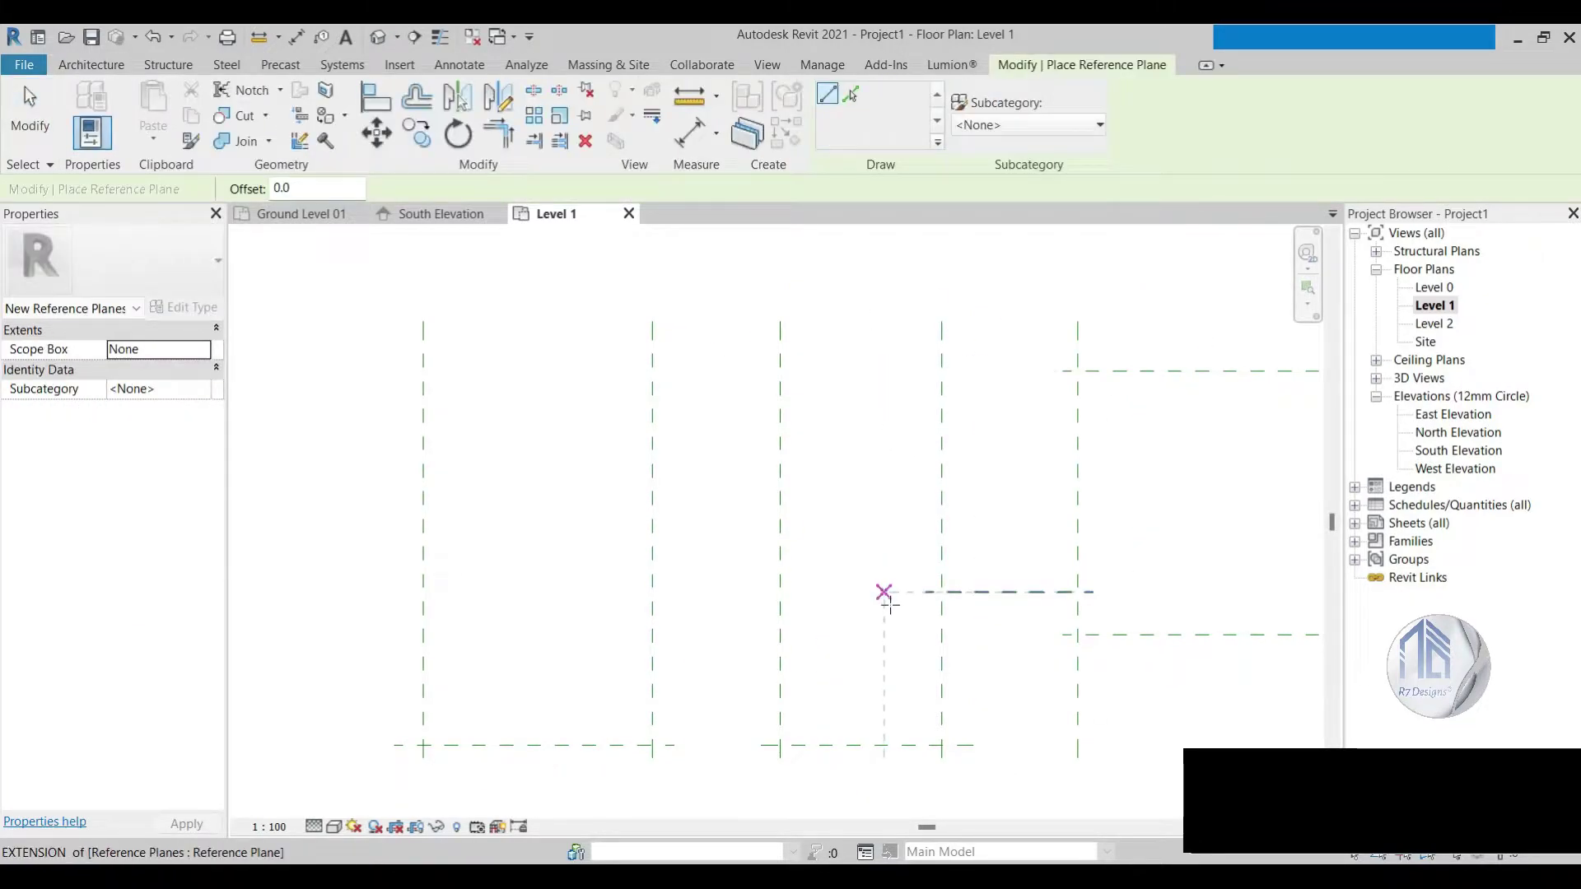
pyautogui.scroll(1, 741, 642)
pyautogui.click(784, 628)
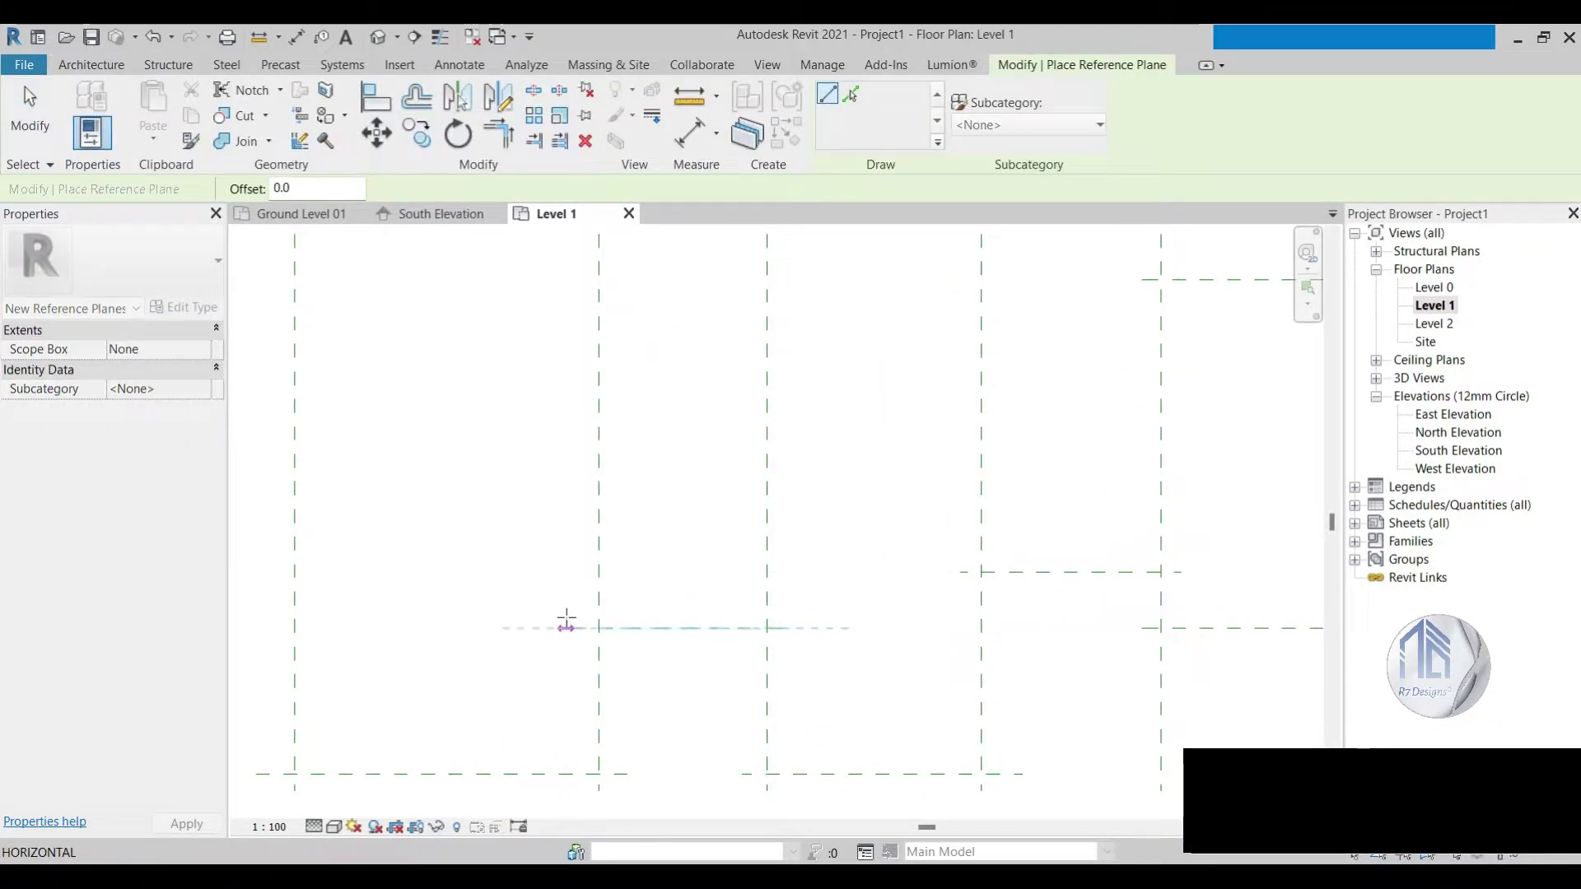
pyautogui.click(565, 629)
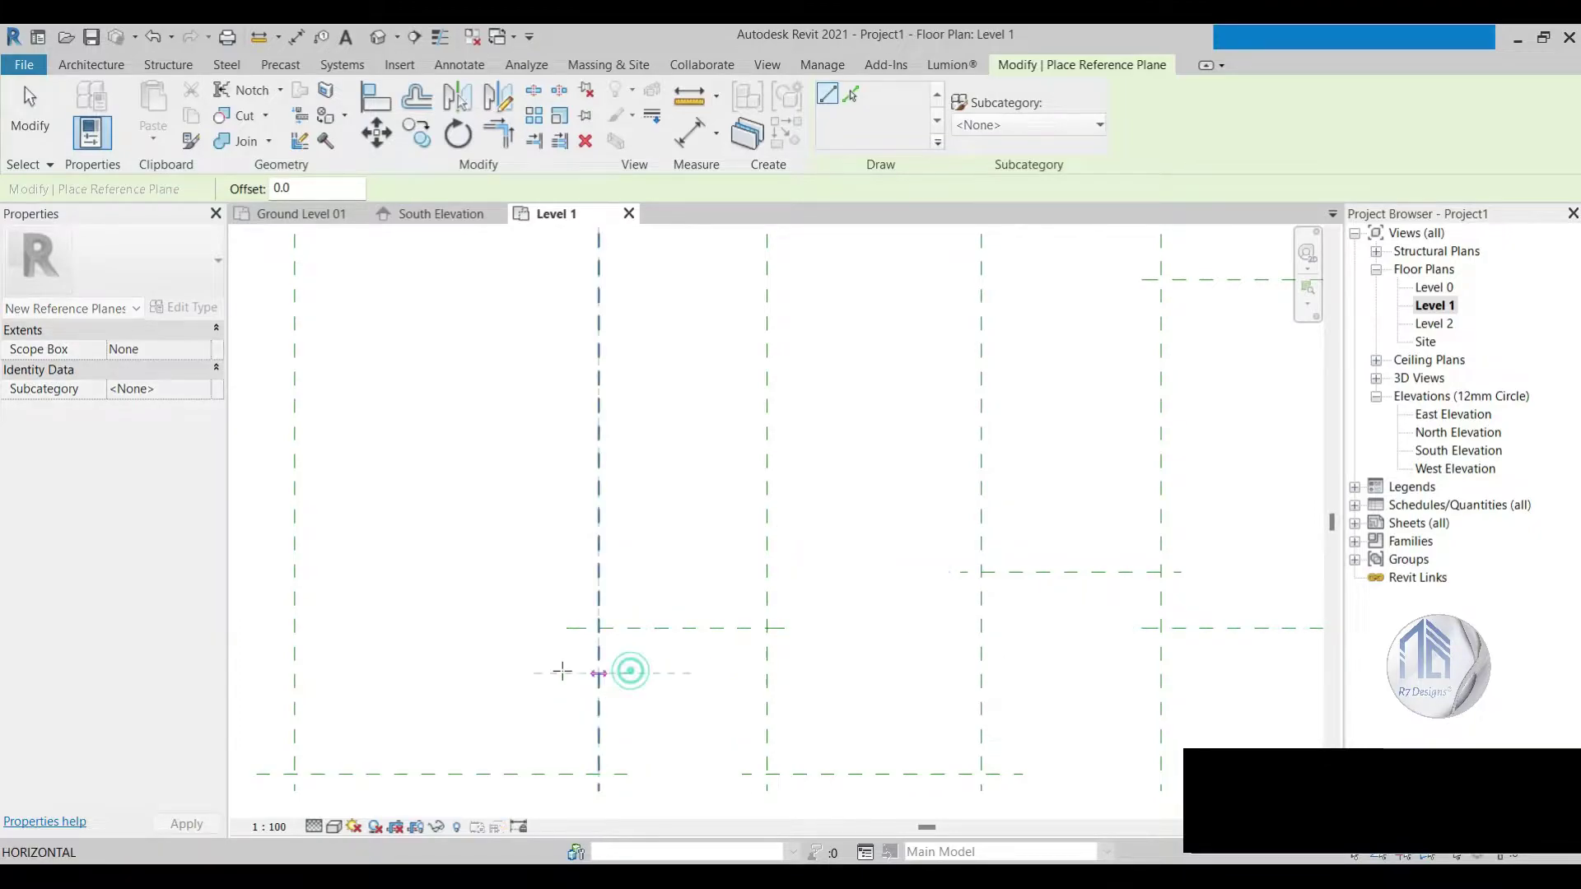
pyautogui.scroll(-2, 576, 659)
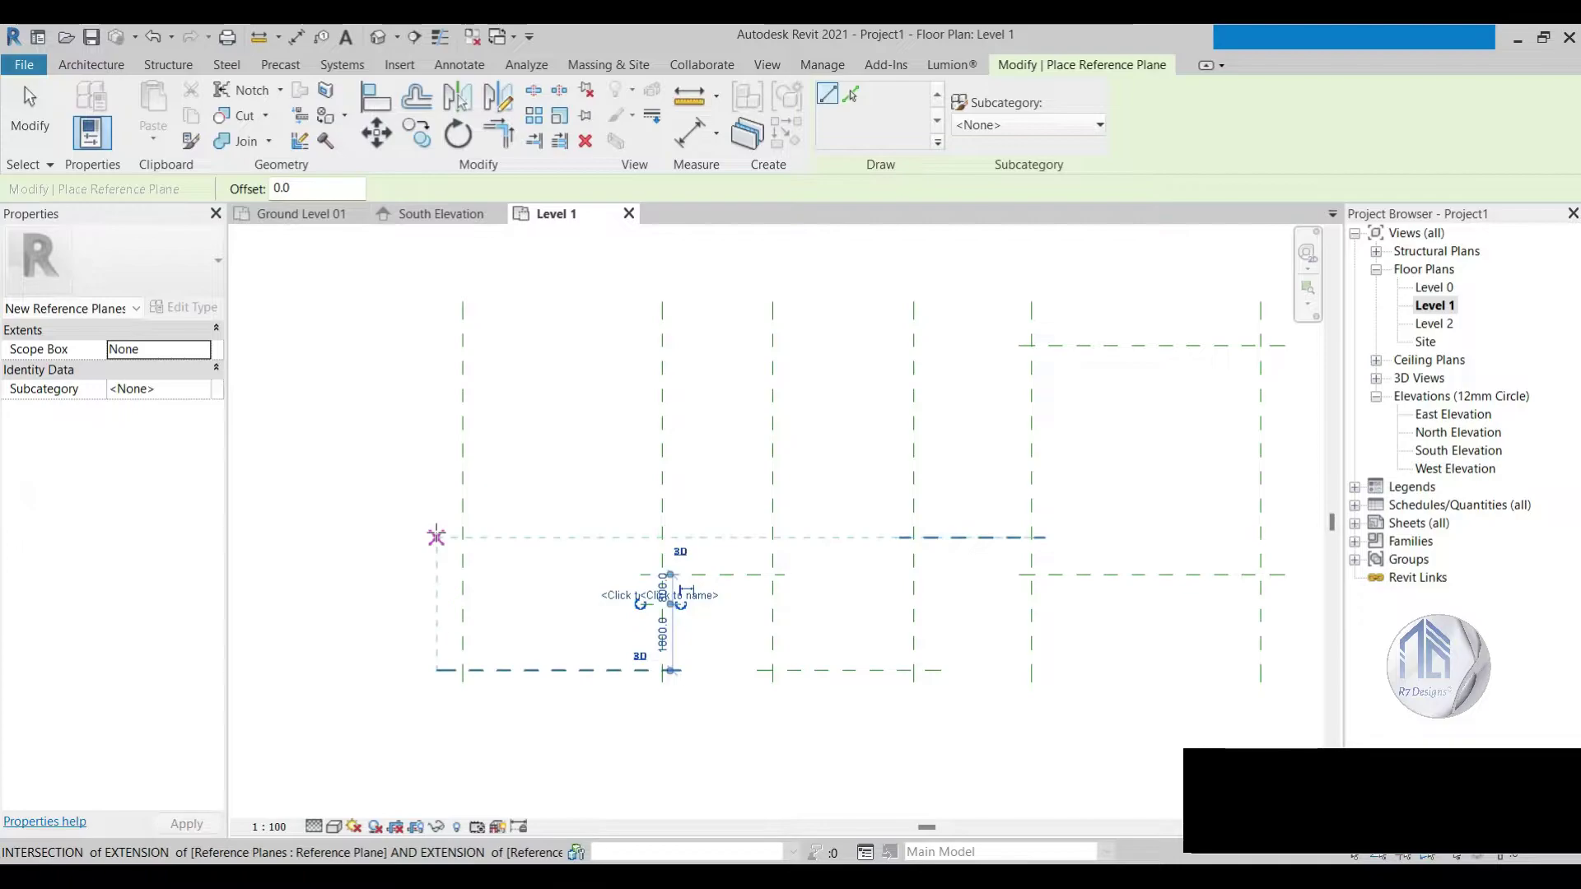
pyautogui.click(437, 536)
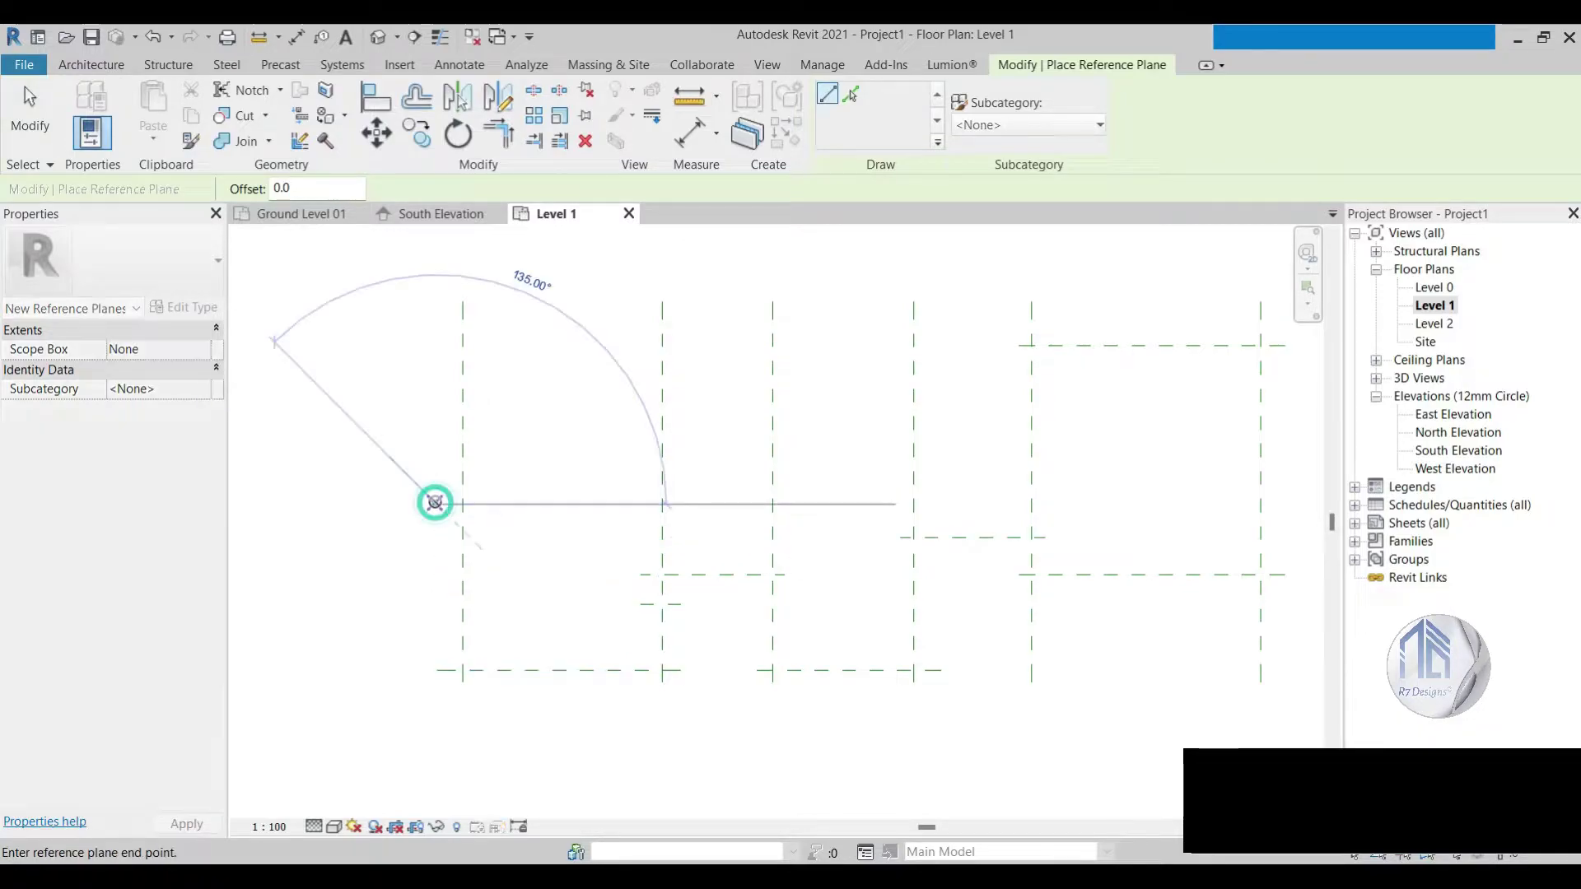
pyautogui.click(433, 497)
pyautogui.click(29, 112)
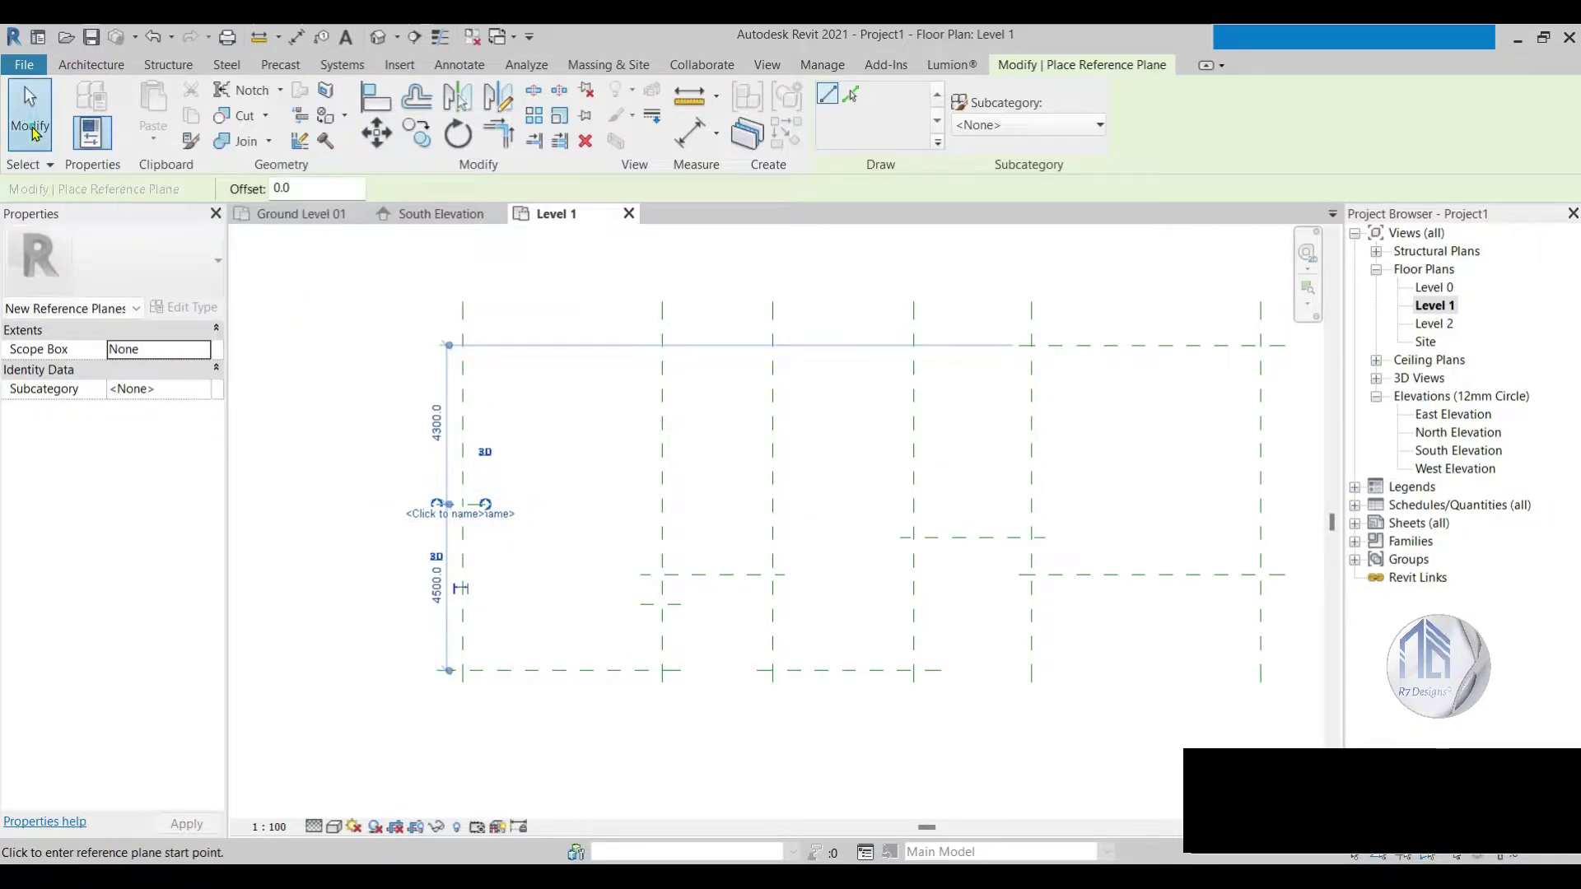
# Step: Position the right short plane at 1400 and the left plane at 5000 spacing
pyautogui.scroll(1, 568, 530)
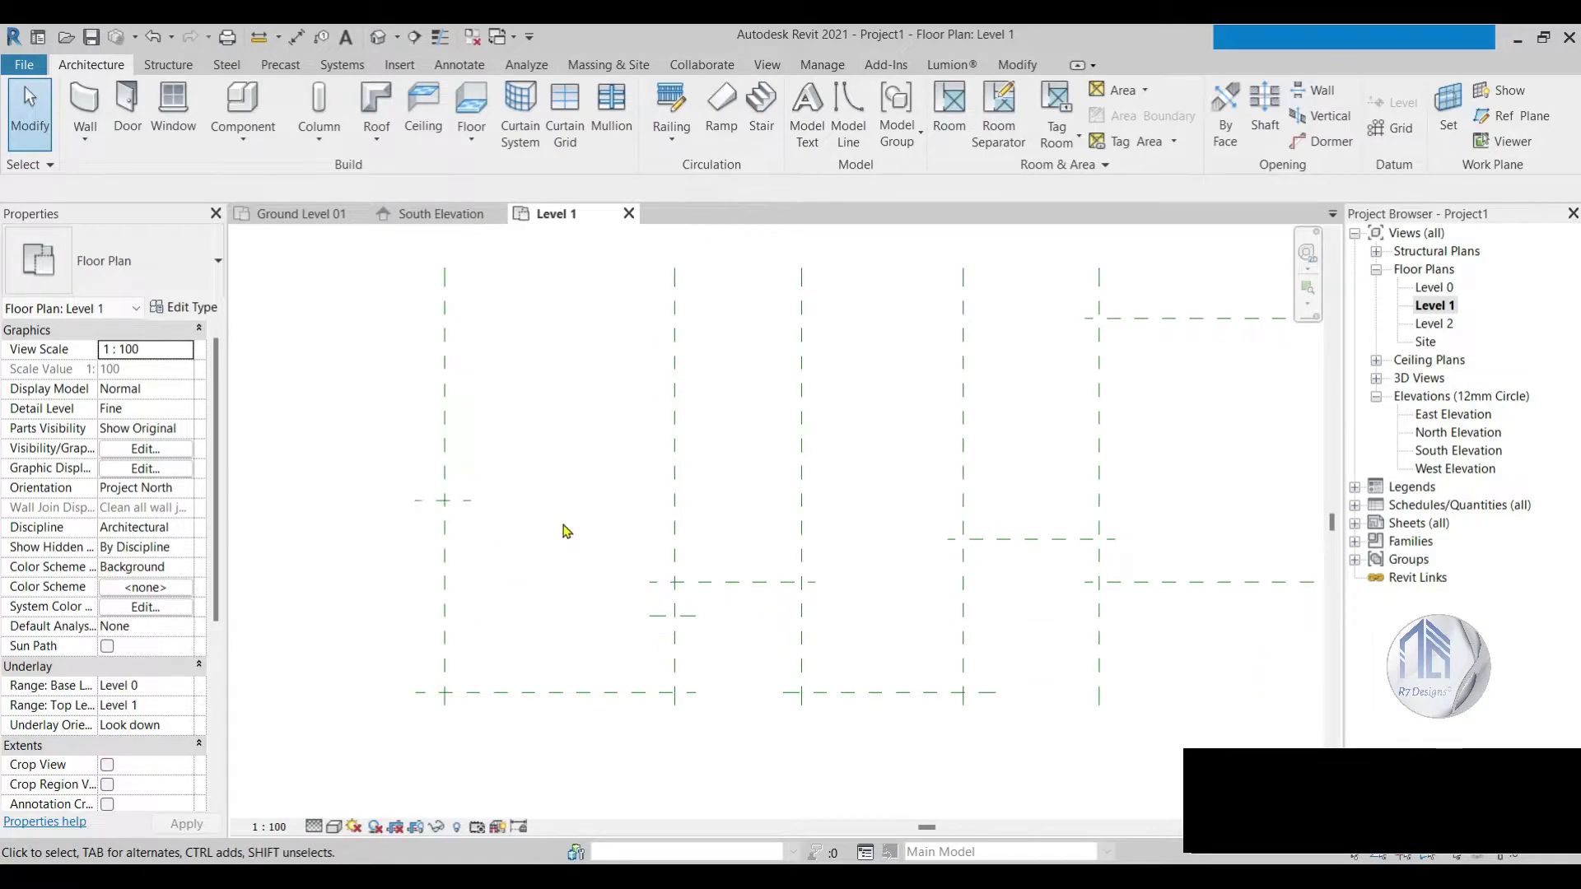
pyautogui.click(988, 540)
pyautogui.click(1068, 568)
pyautogui.write('14000')
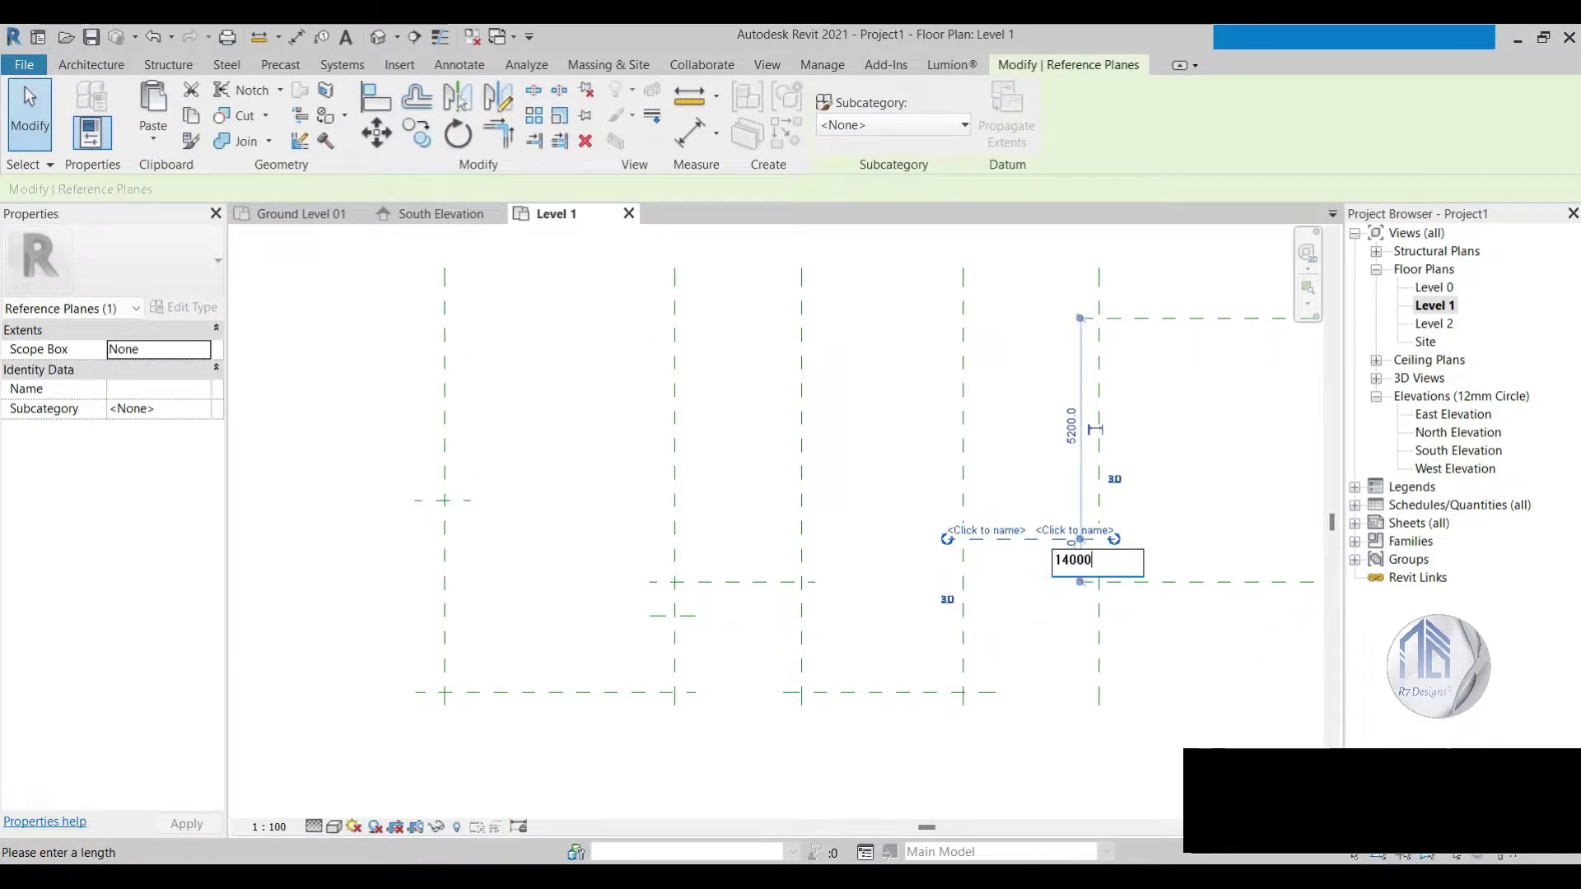
pyautogui.press('Return')
pyautogui.click(474, 501)
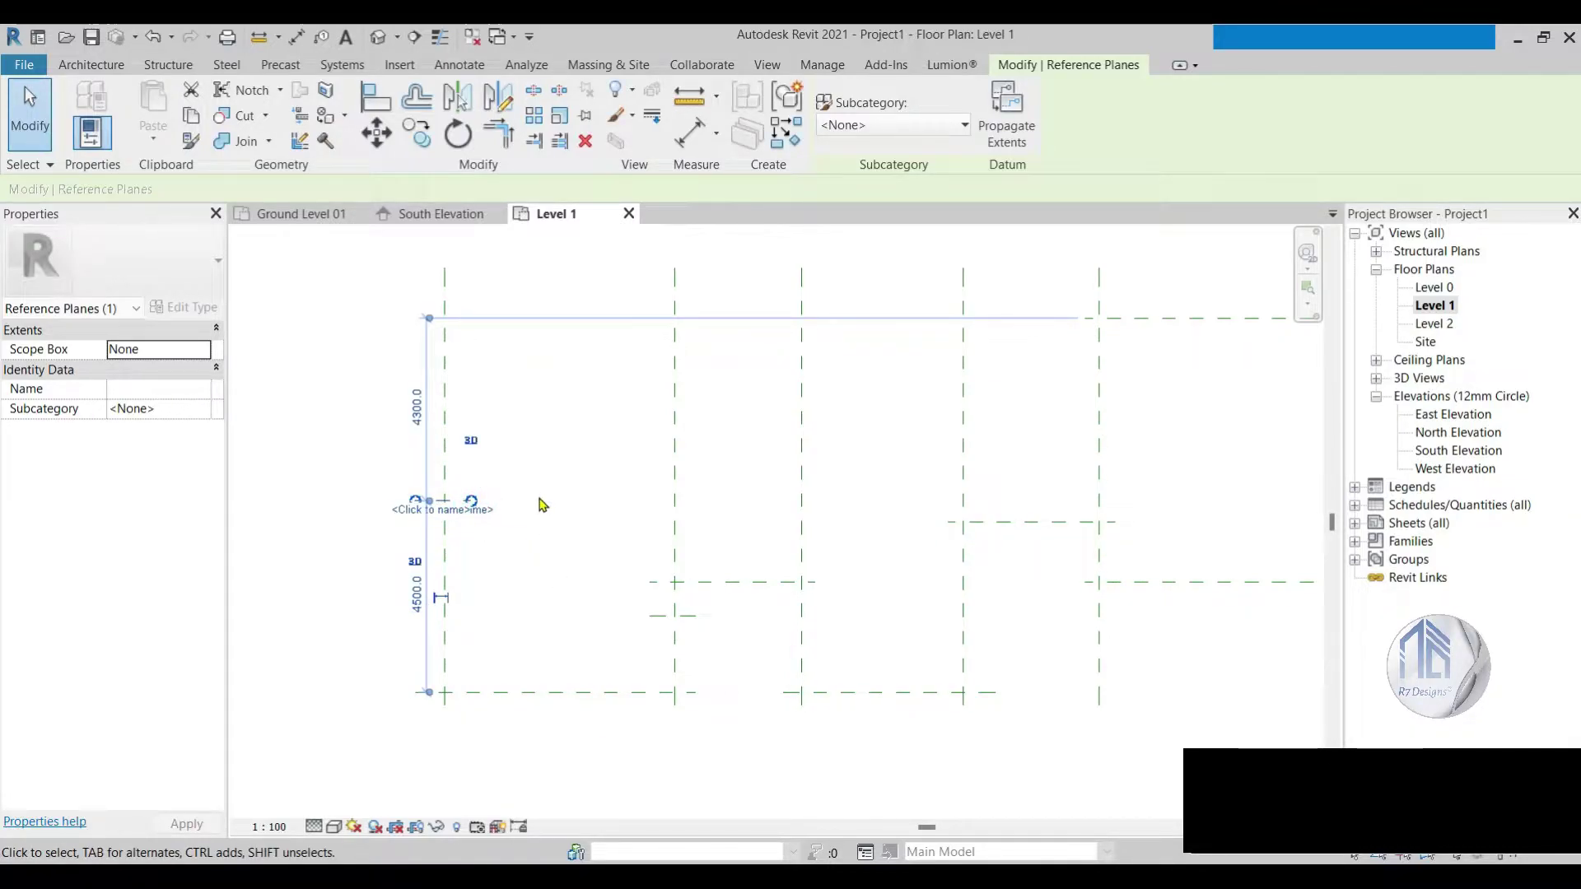
pyautogui.scroll(1, 474, 534)
pyautogui.scroll(2, 448, 514)
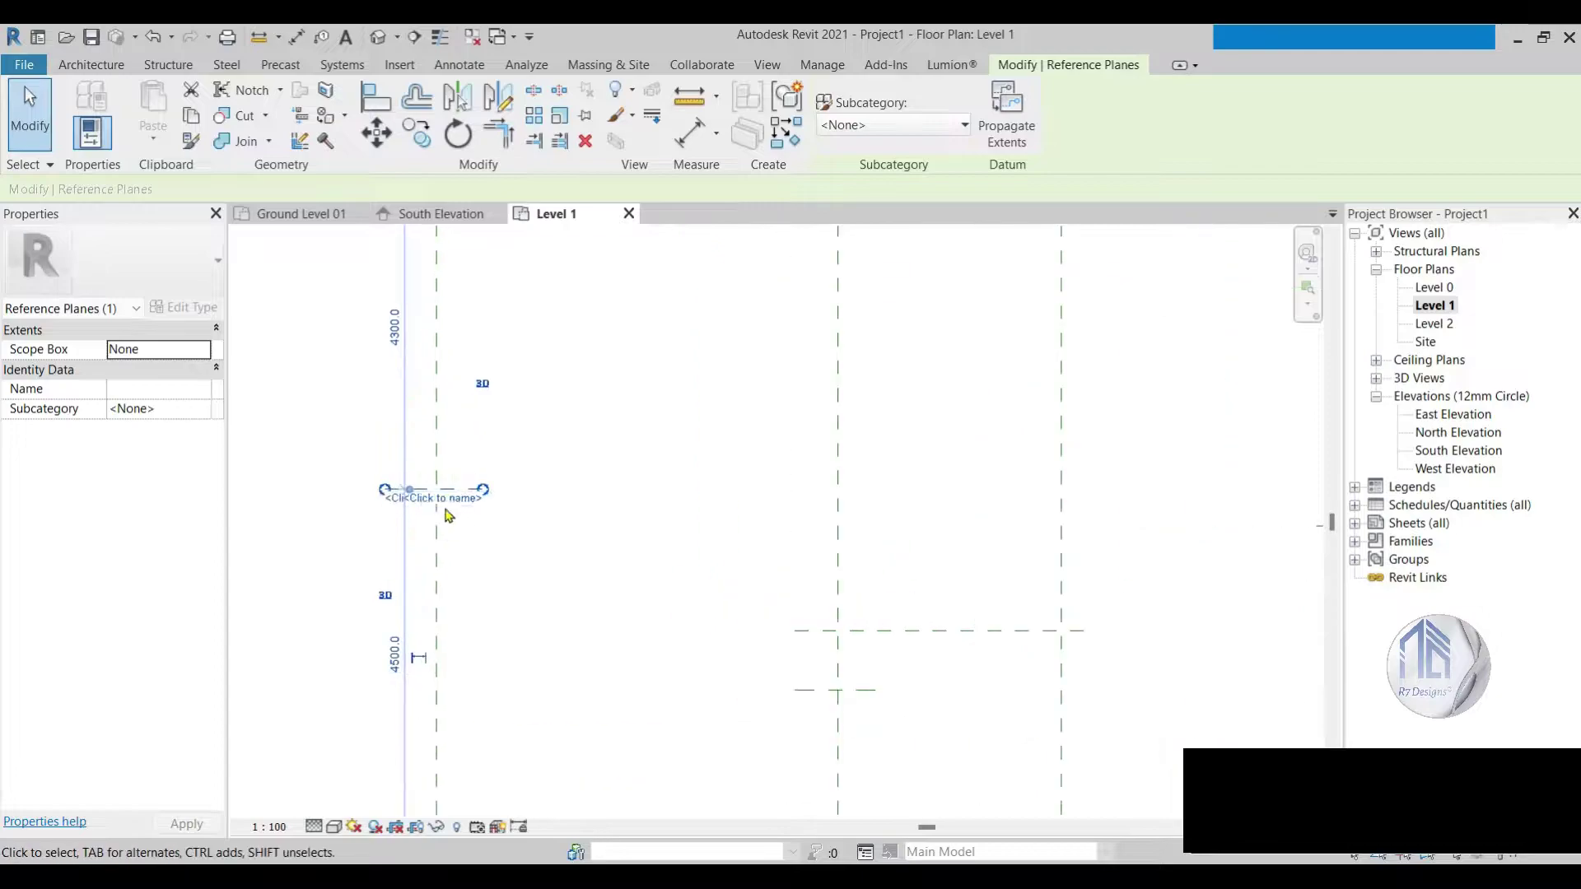
pyautogui.click(388, 657)
pyautogui.press('Return')
# Step: Check the right plane's spacings and clear the reference plane selection
pyautogui.scroll(-1, 751, 725)
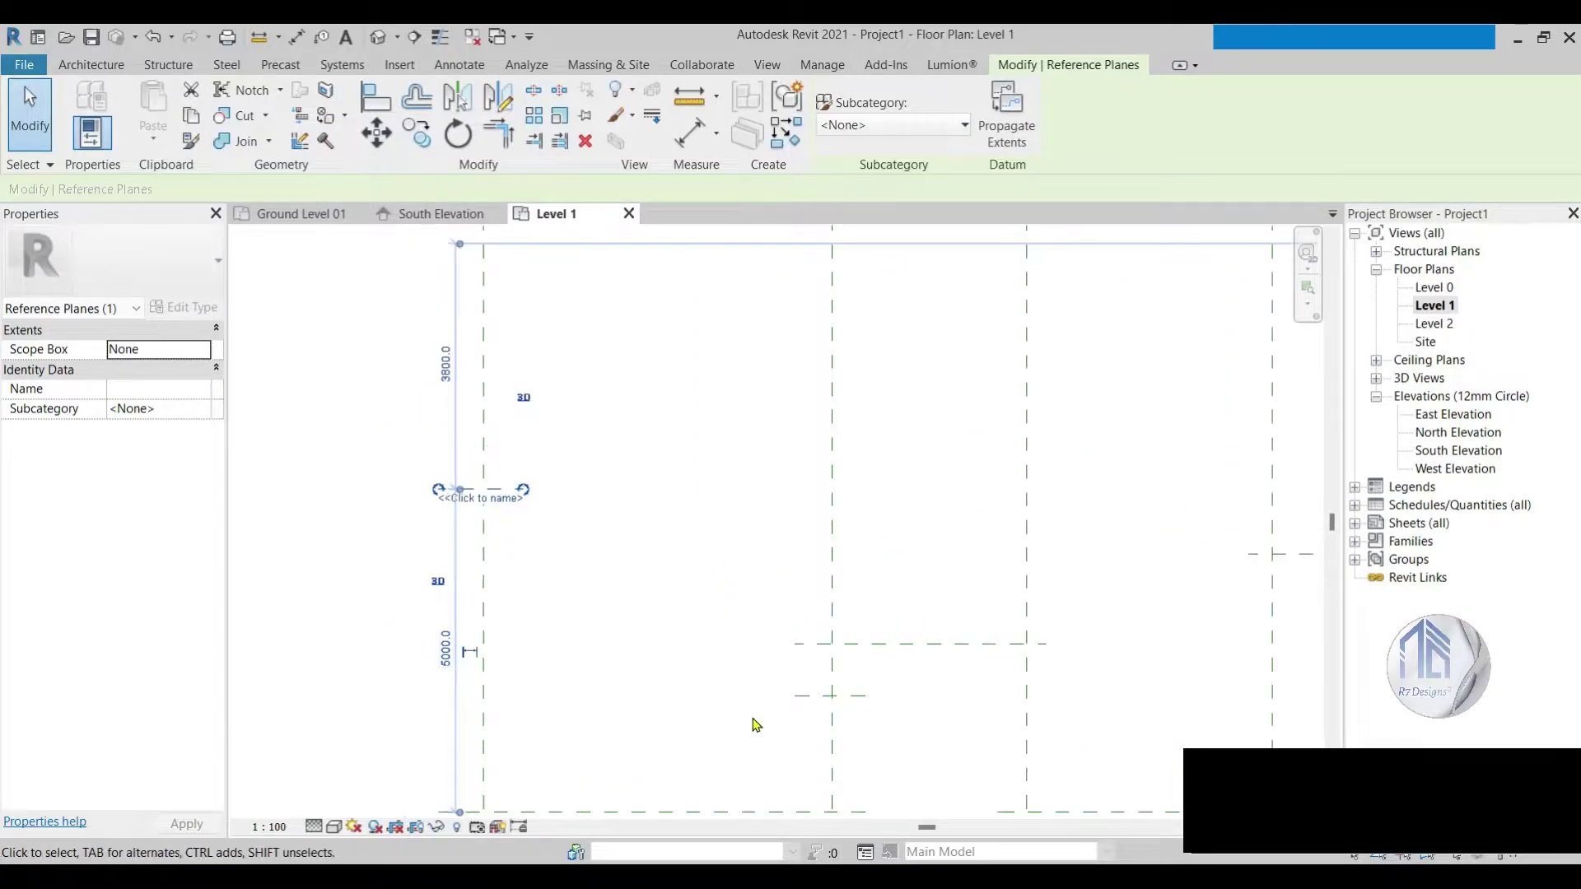
pyautogui.scroll(-2, 725, 628)
pyautogui.click(1102, 618)
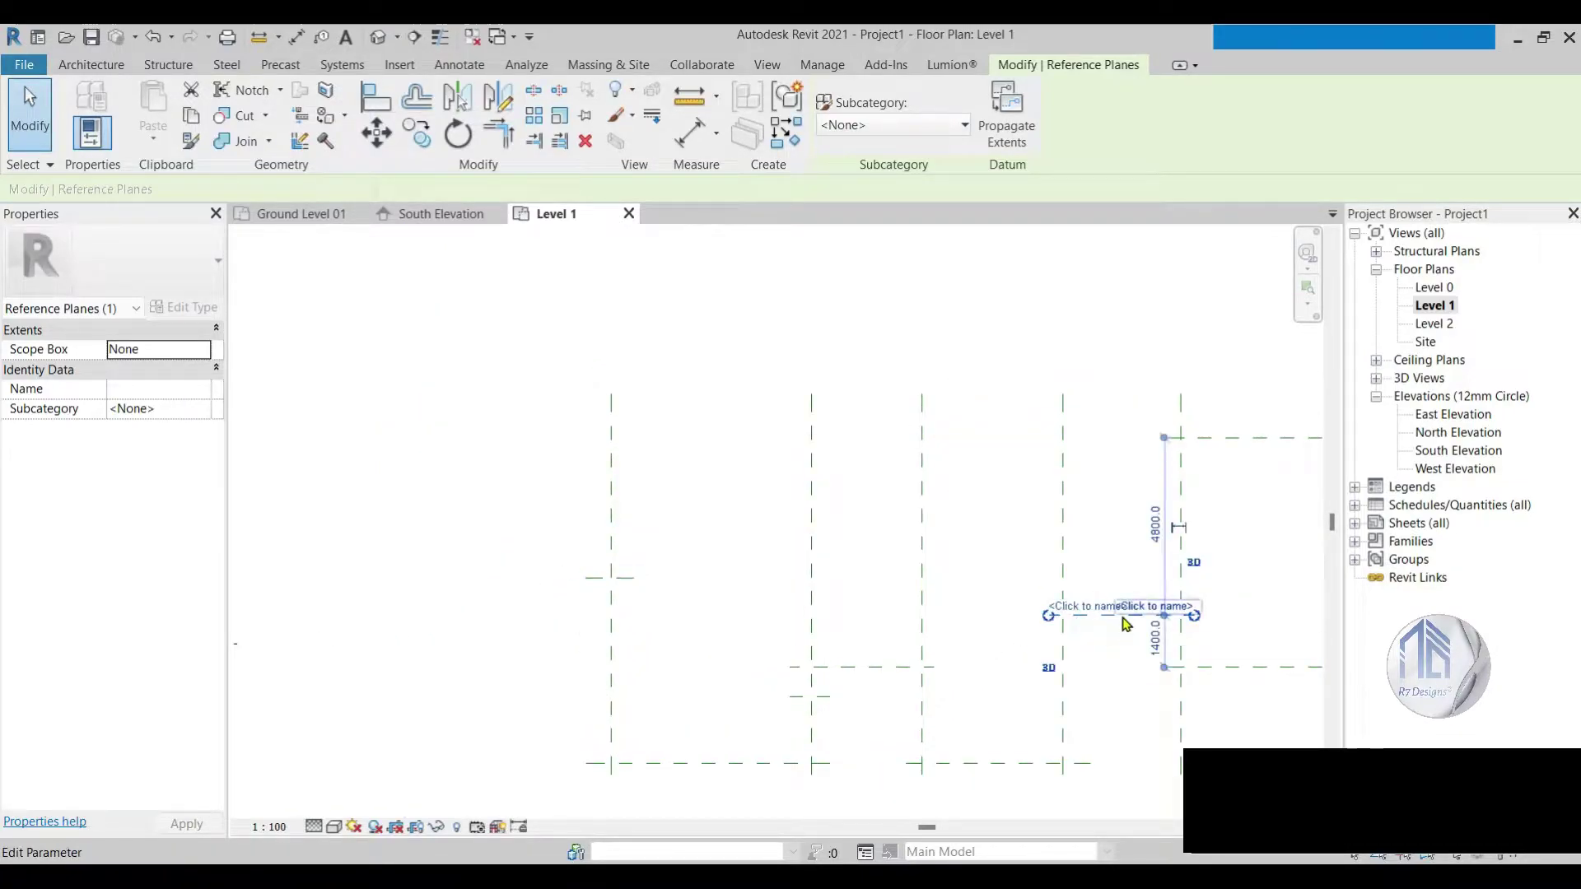
pyautogui.scroll(-1, 880, 555)
pyautogui.click(723, 609)
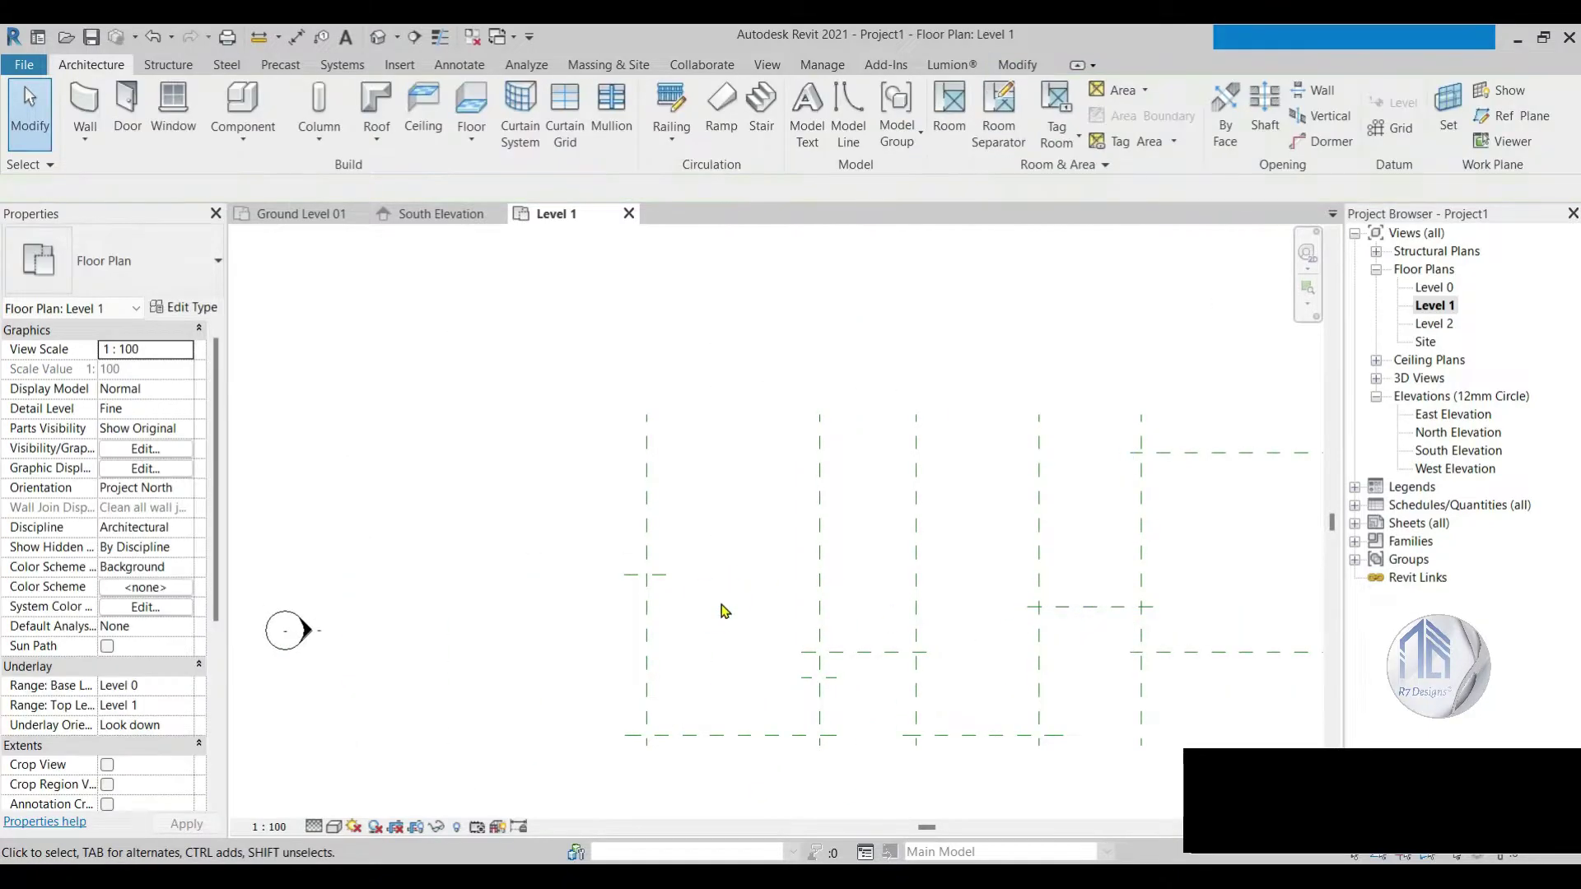
pyautogui.scroll(-1, 705, 546)
pyautogui.scroll(-1, 713, 656)
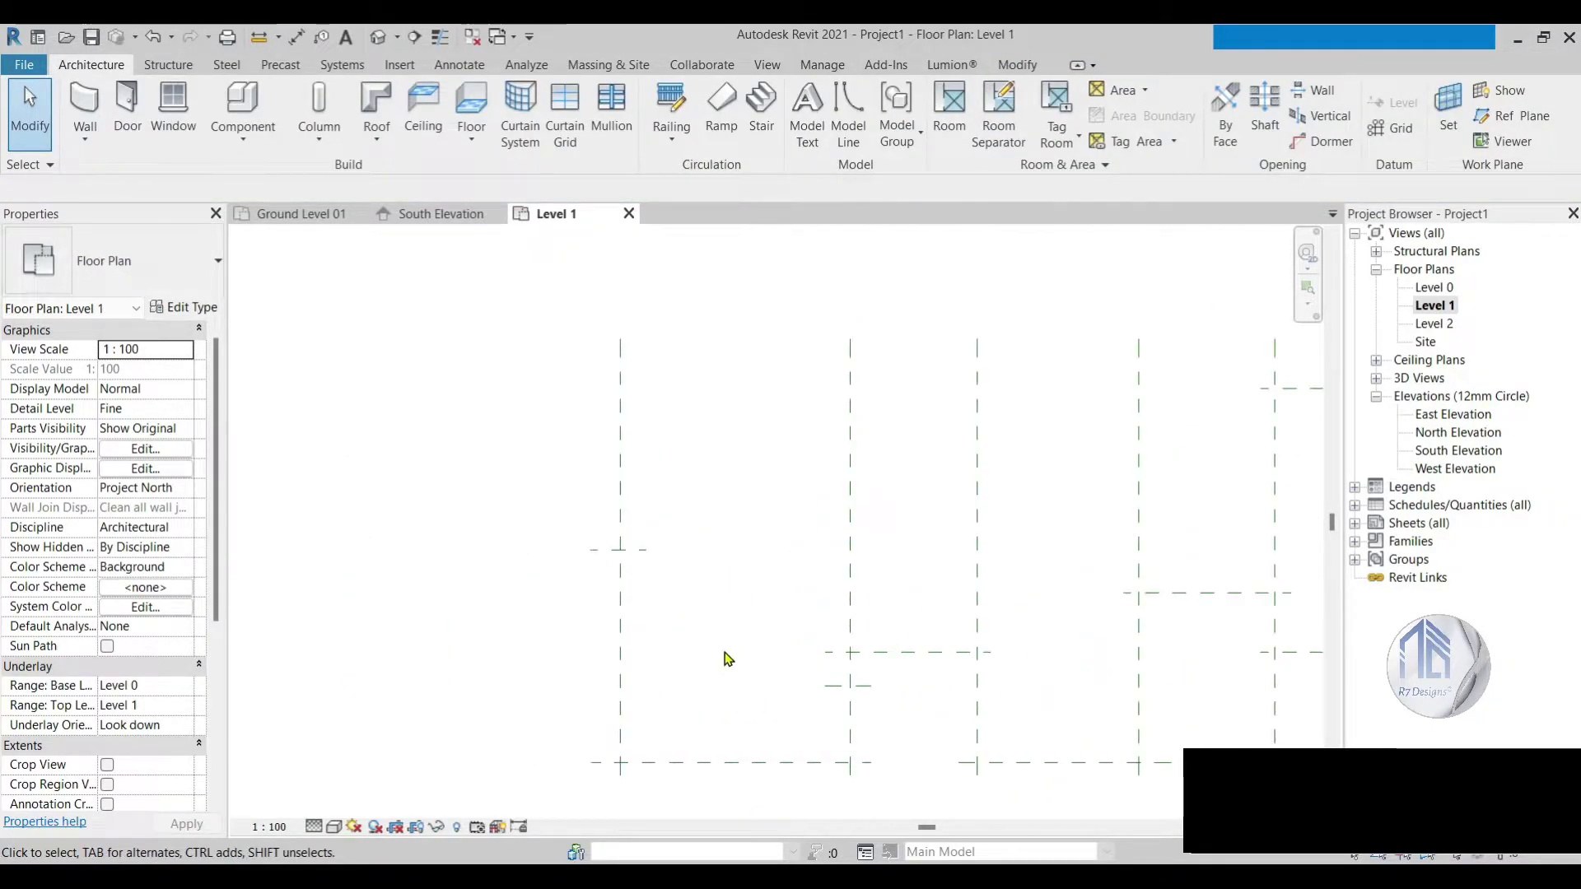
pyautogui.scroll(2, 824, 617)
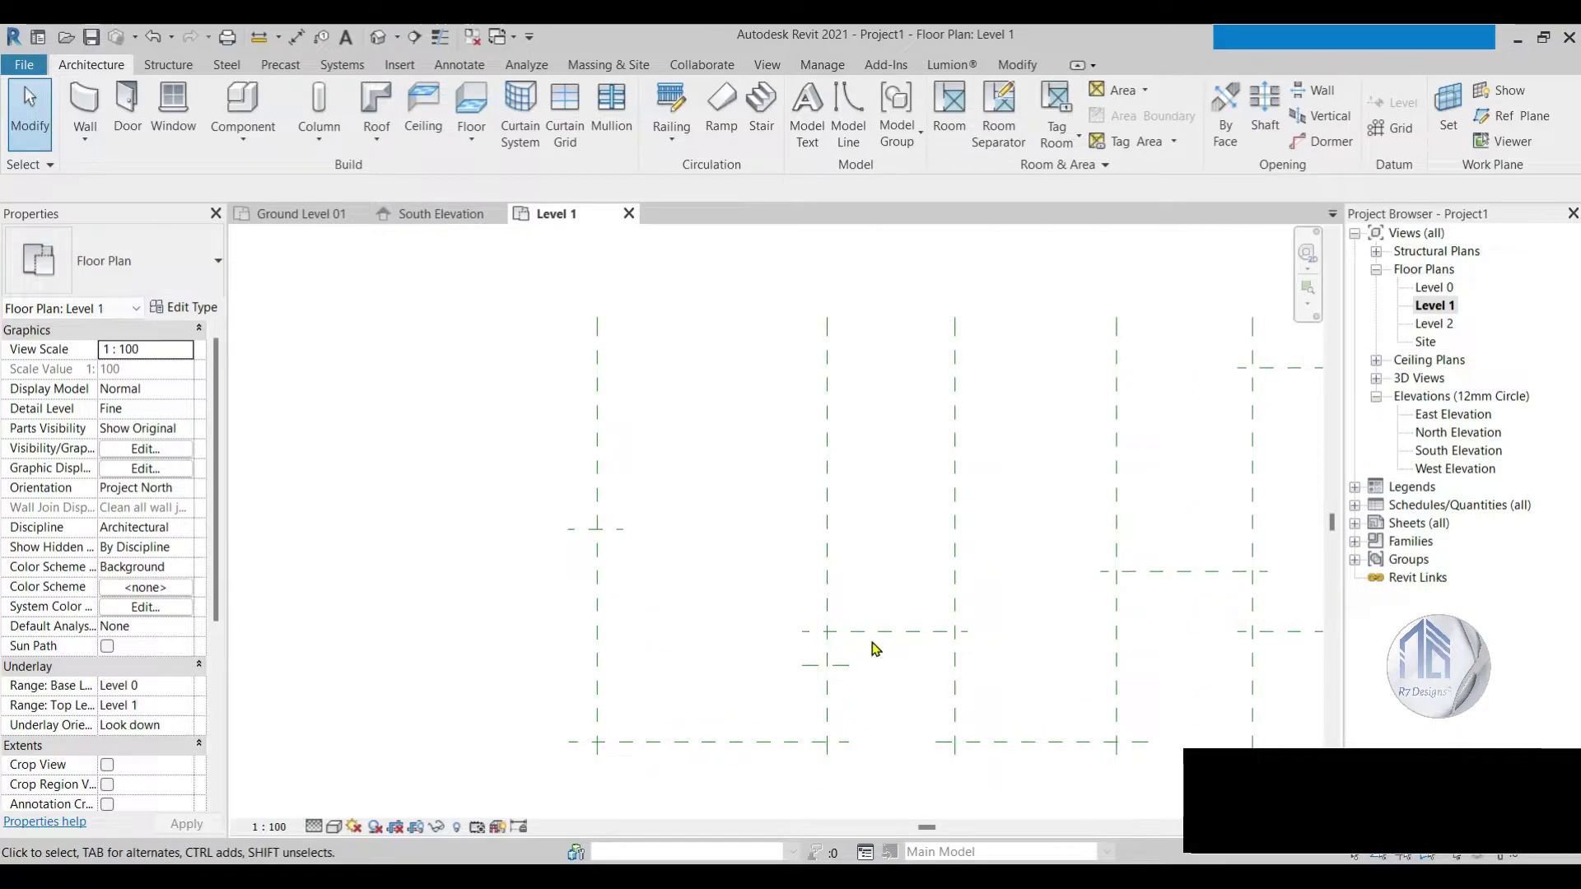
pyautogui.scroll(-1, 794, 593)
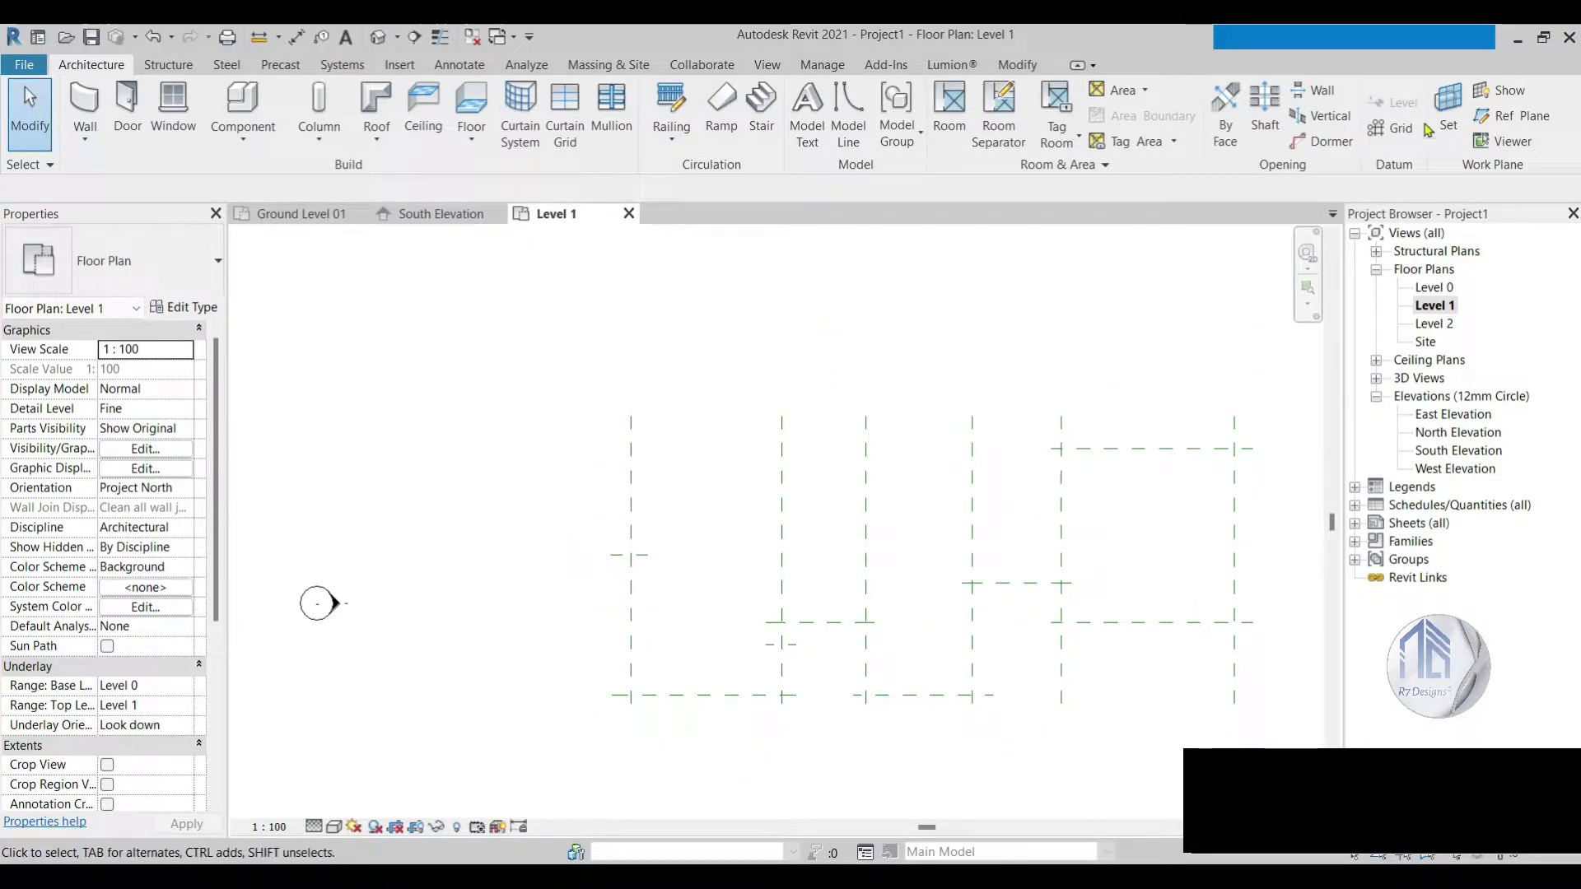
pyautogui.click(1511, 115)
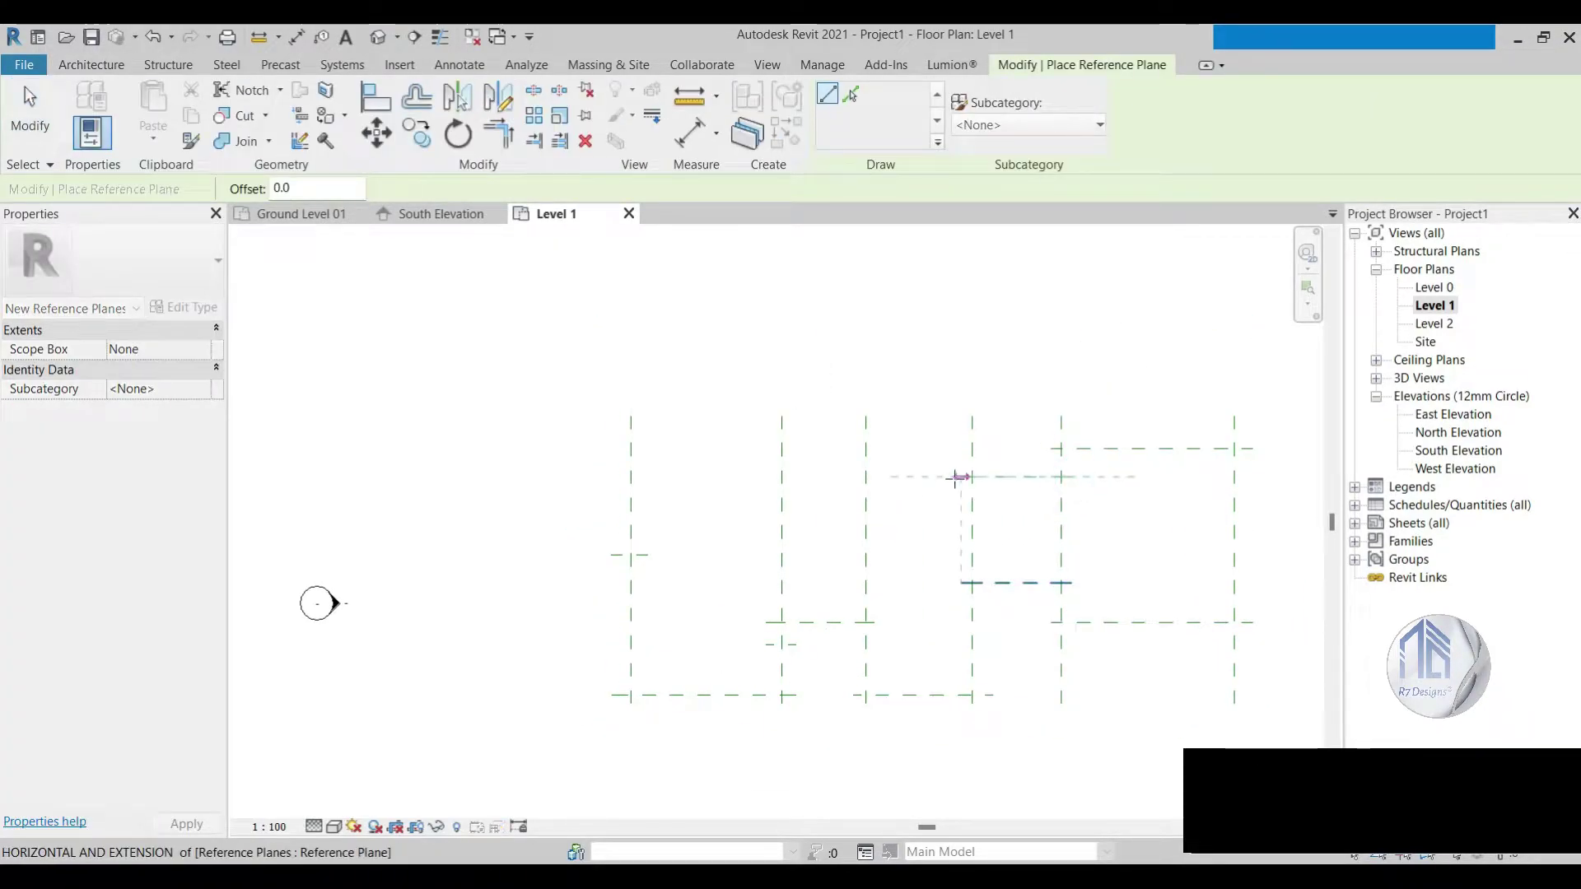
# Step: Draw two short horizontal reference planes in the right bay
pyautogui.click(959, 477)
pyautogui.click(1071, 477)
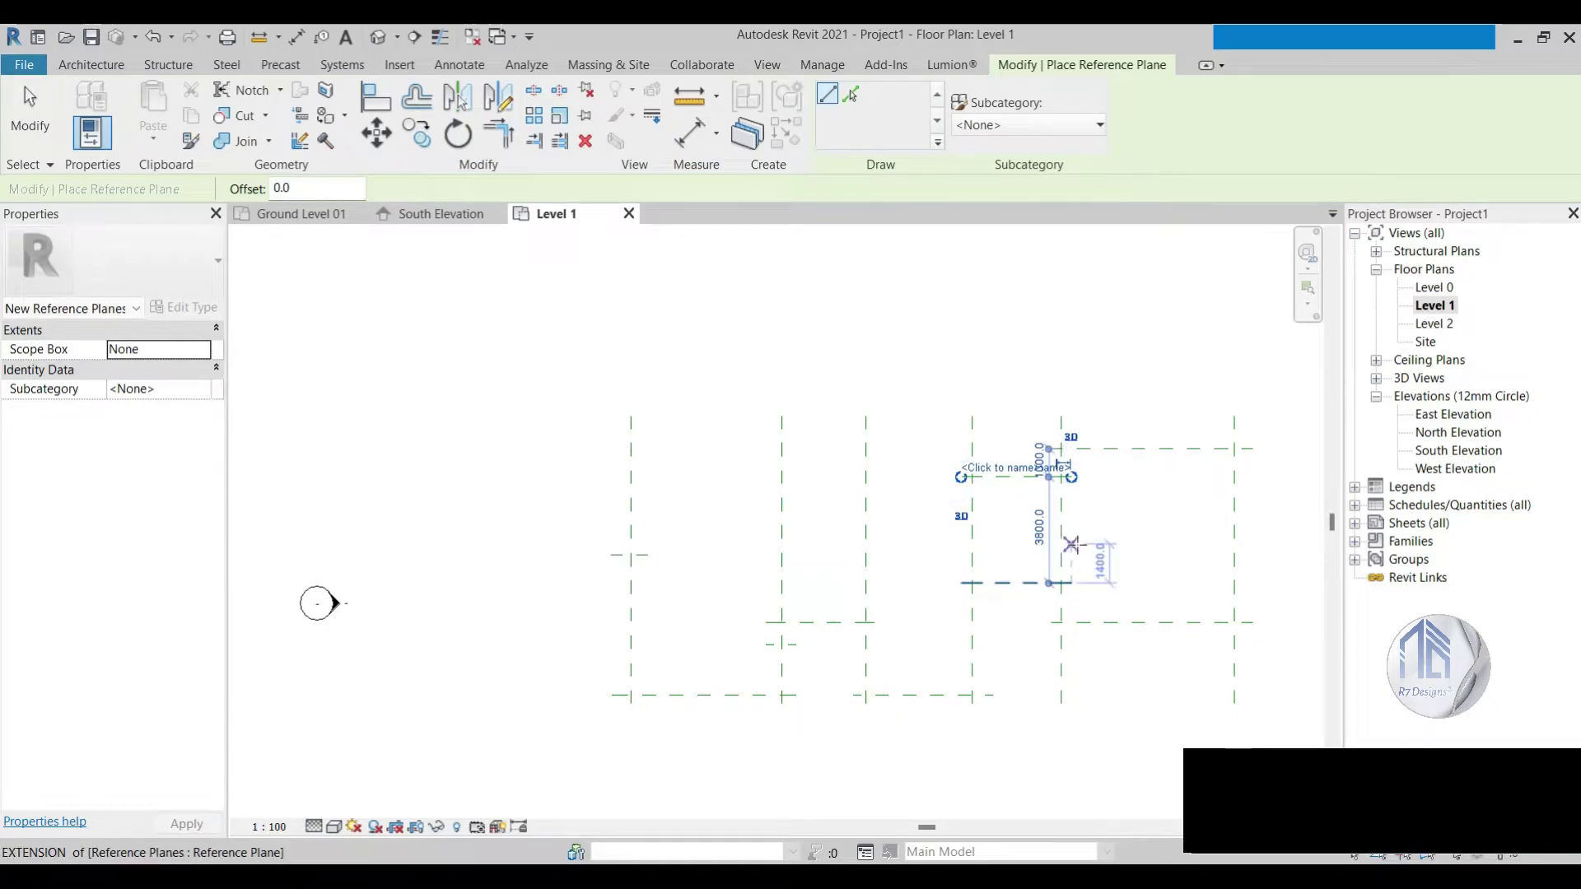
pyautogui.click(1071, 544)
pyautogui.click(961, 543)
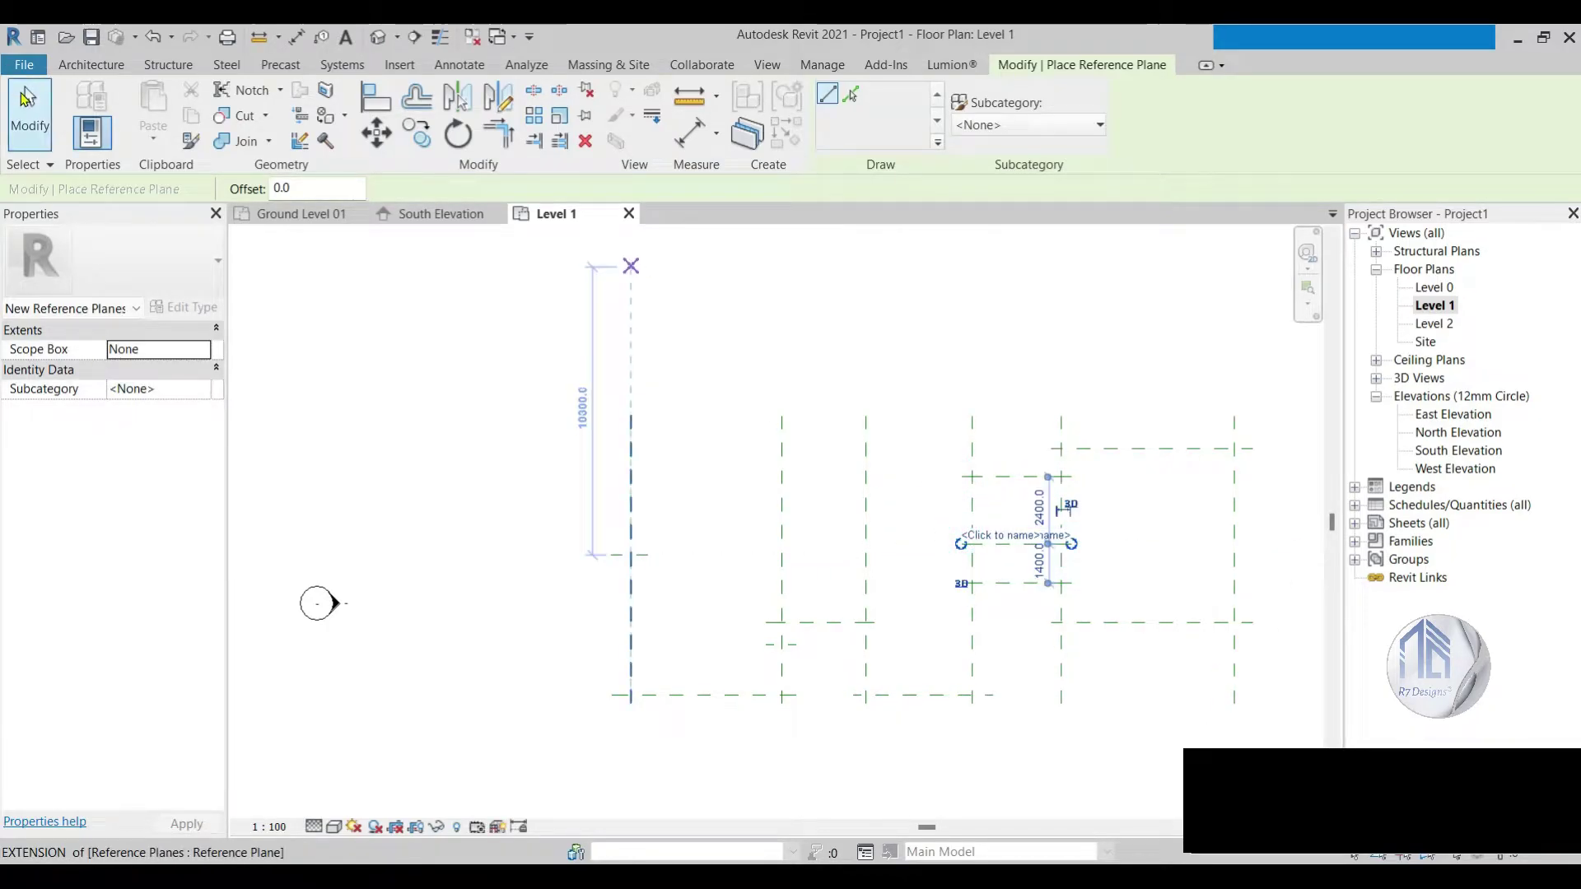
pyautogui.click(25, 87)
# Step: Start an Align on the new horizontal plane, then cancel it and survey the plan
pyautogui.press('a')
pyautogui.press('l')
pyautogui.click(1068, 539)
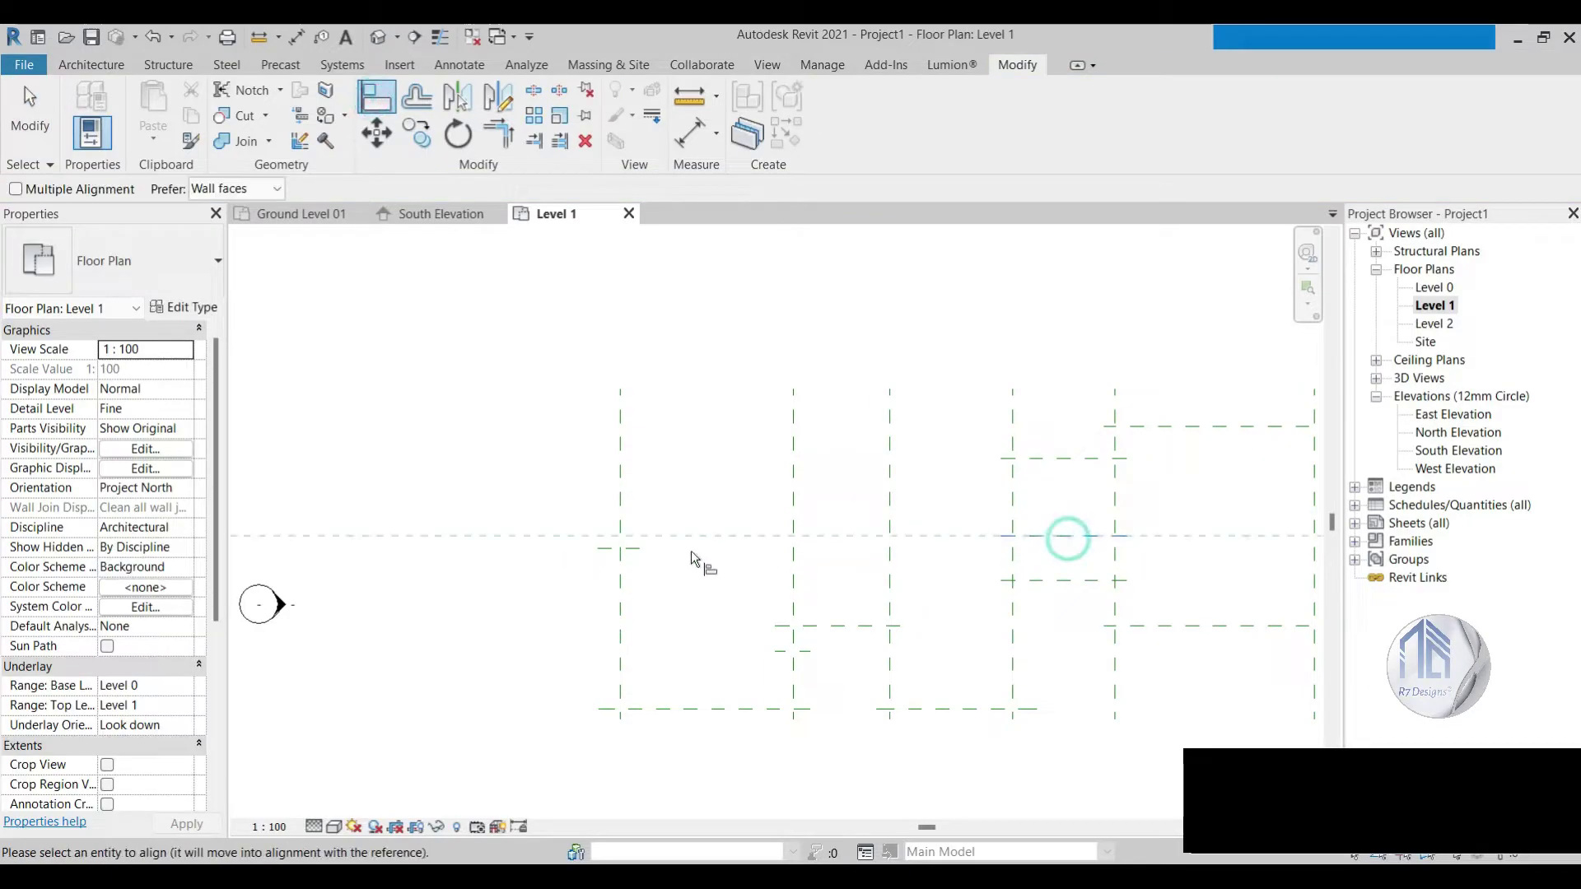
pyautogui.press('Escape')
pyautogui.press('Escape')
pyautogui.scroll(2, 886, 511)
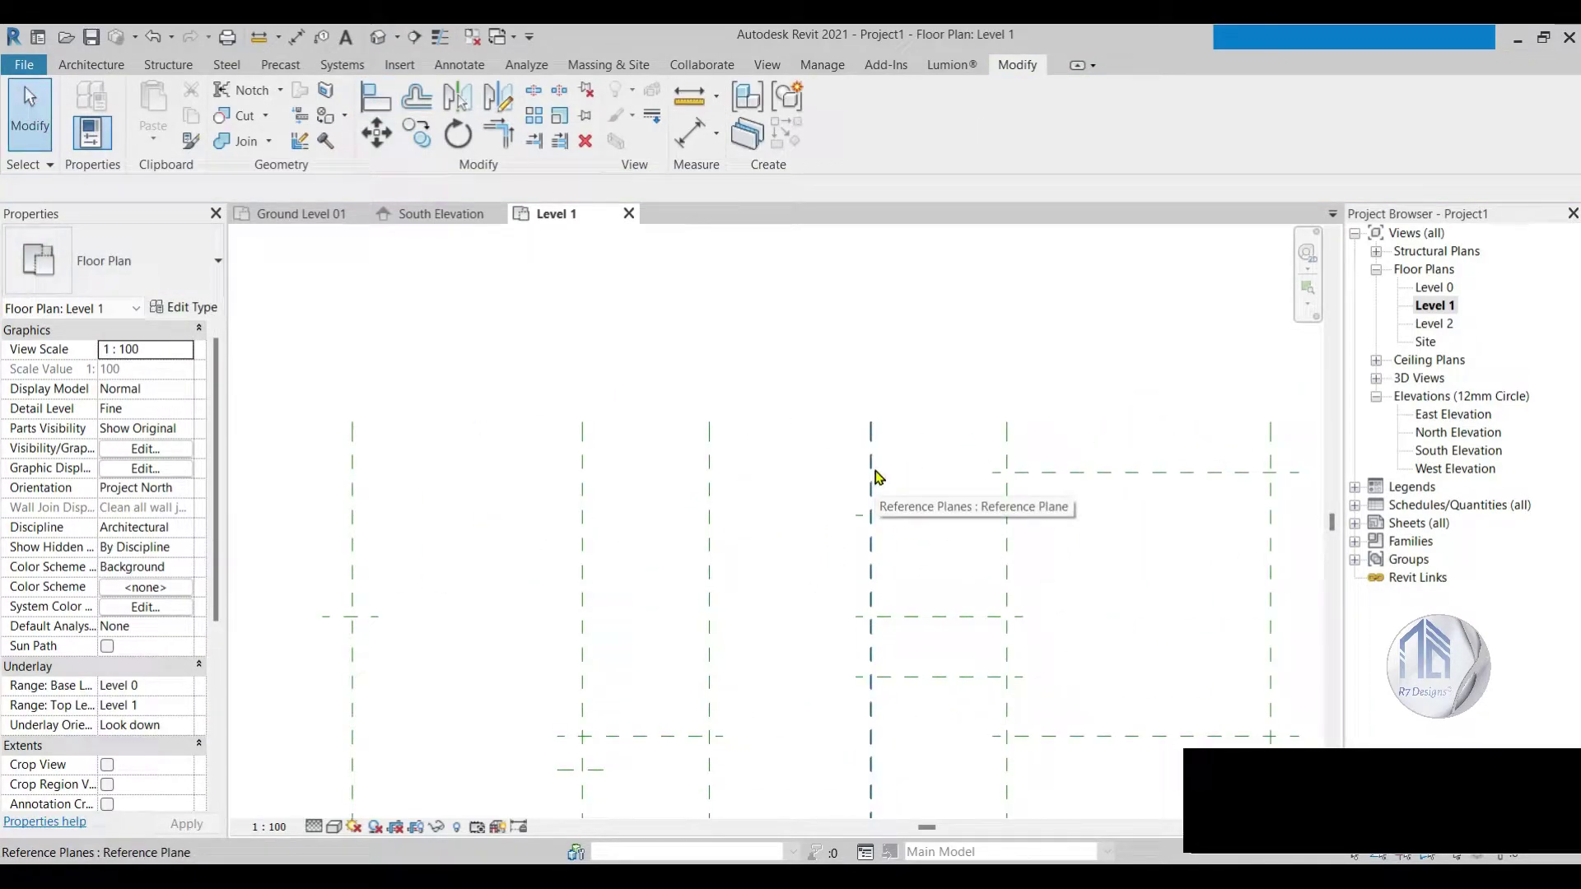
pyautogui.scroll(-3, 681, 515)
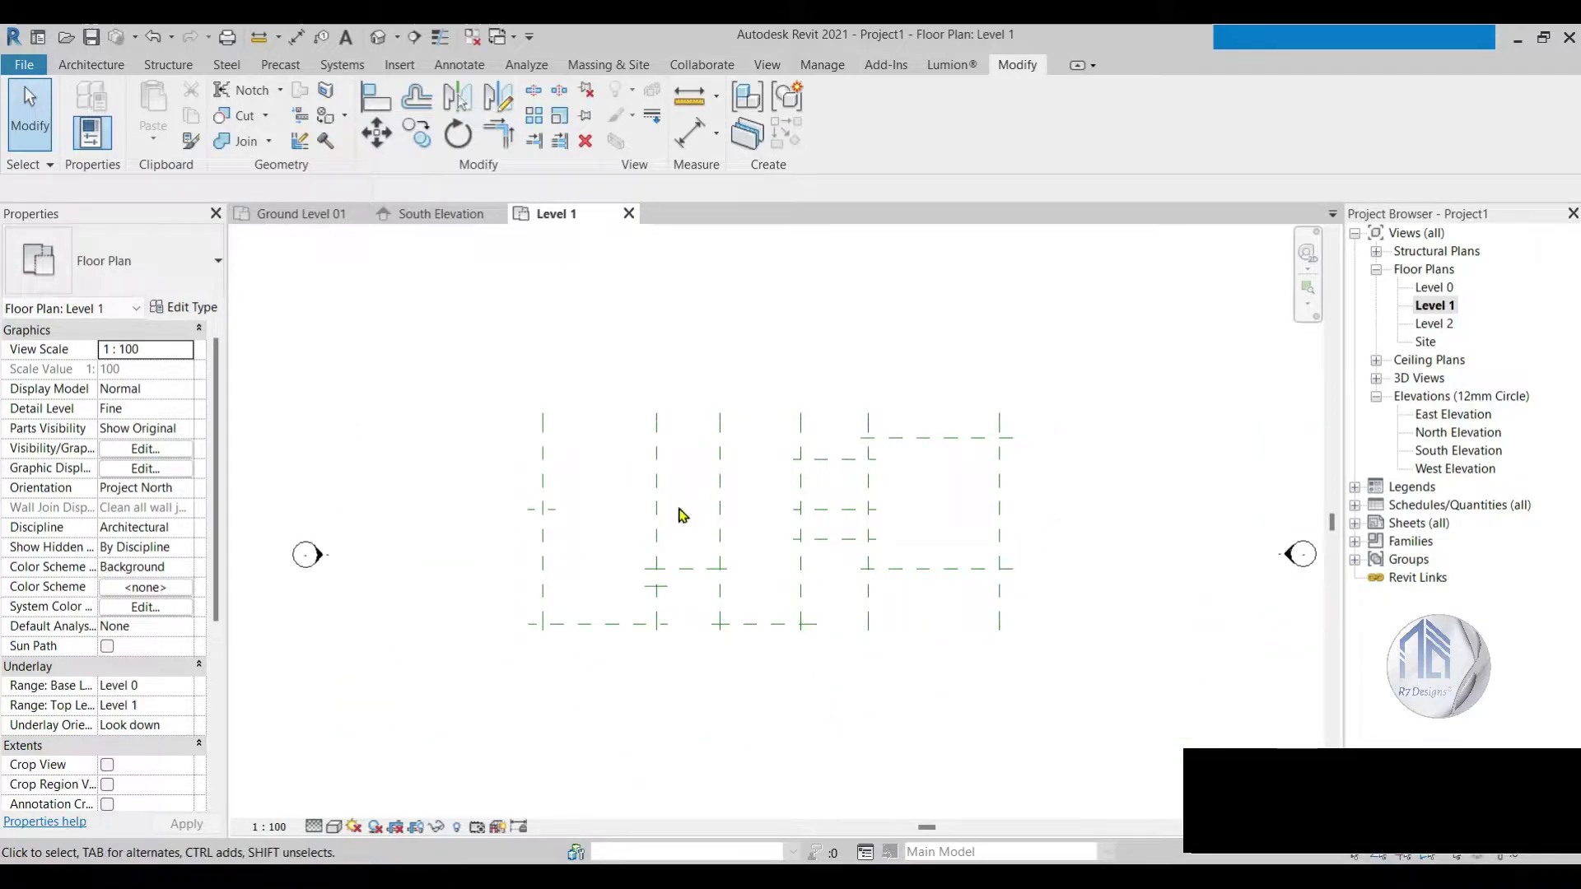
pyautogui.scroll(1, 730, 443)
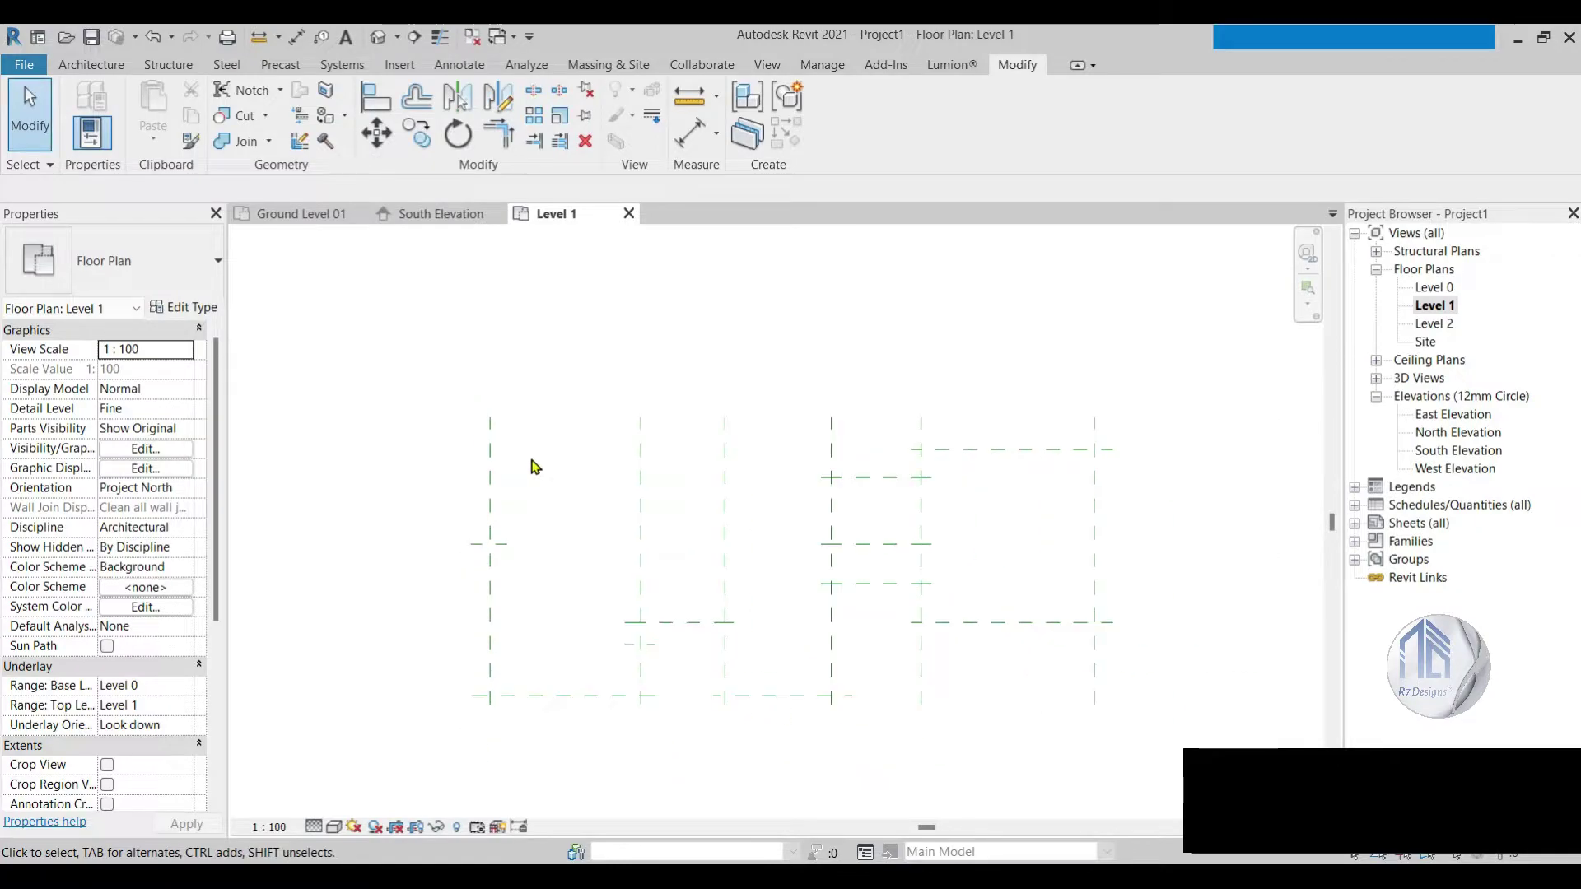
pyautogui.scroll(2, 745, 406)
pyautogui.scroll(-1, 733, 434)
pyautogui.scroll(2, 815, 576)
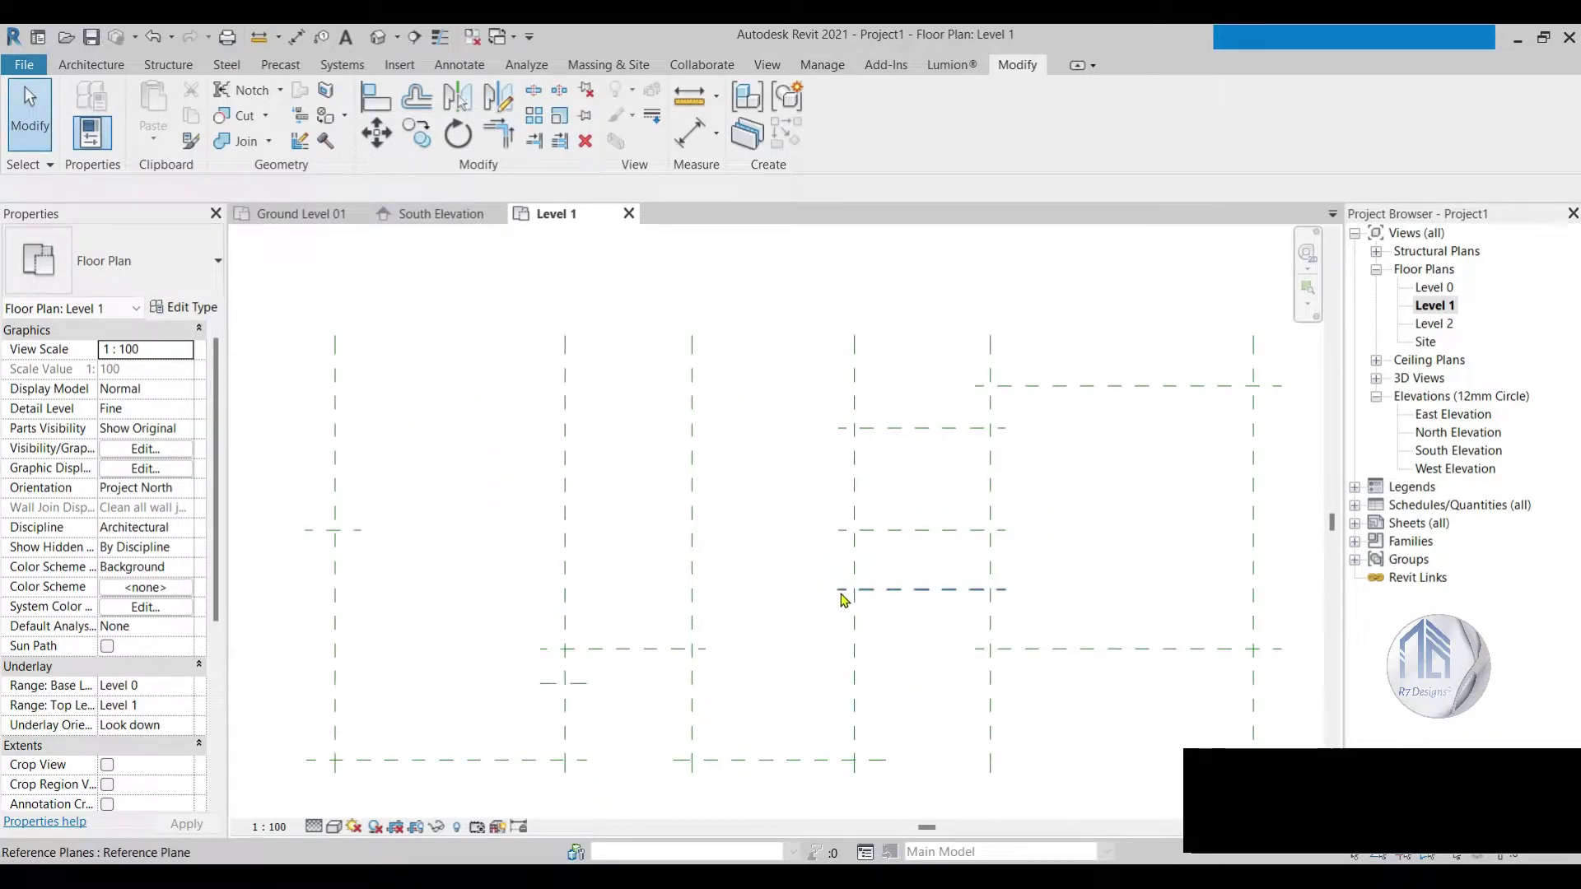
# Step: Extend the short horizontal reference plane's left end to the vertical plane
pyautogui.click(713, 590)
pyautogui.click(737, 636)
pyautogui.scroll(1, 705, 554)
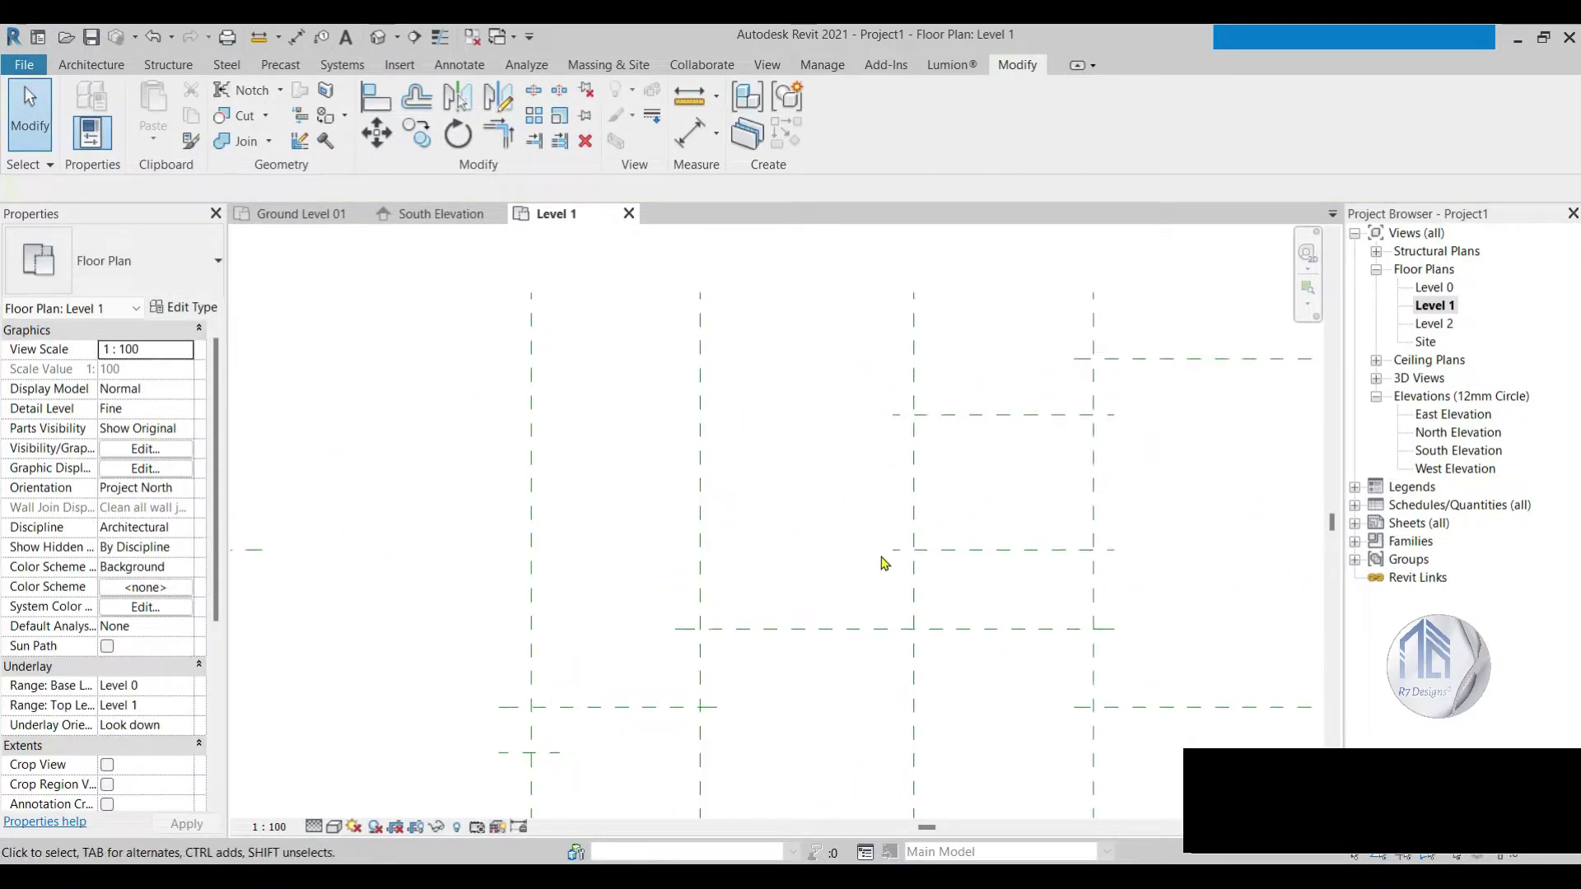
pyautogui.click(897, 556)
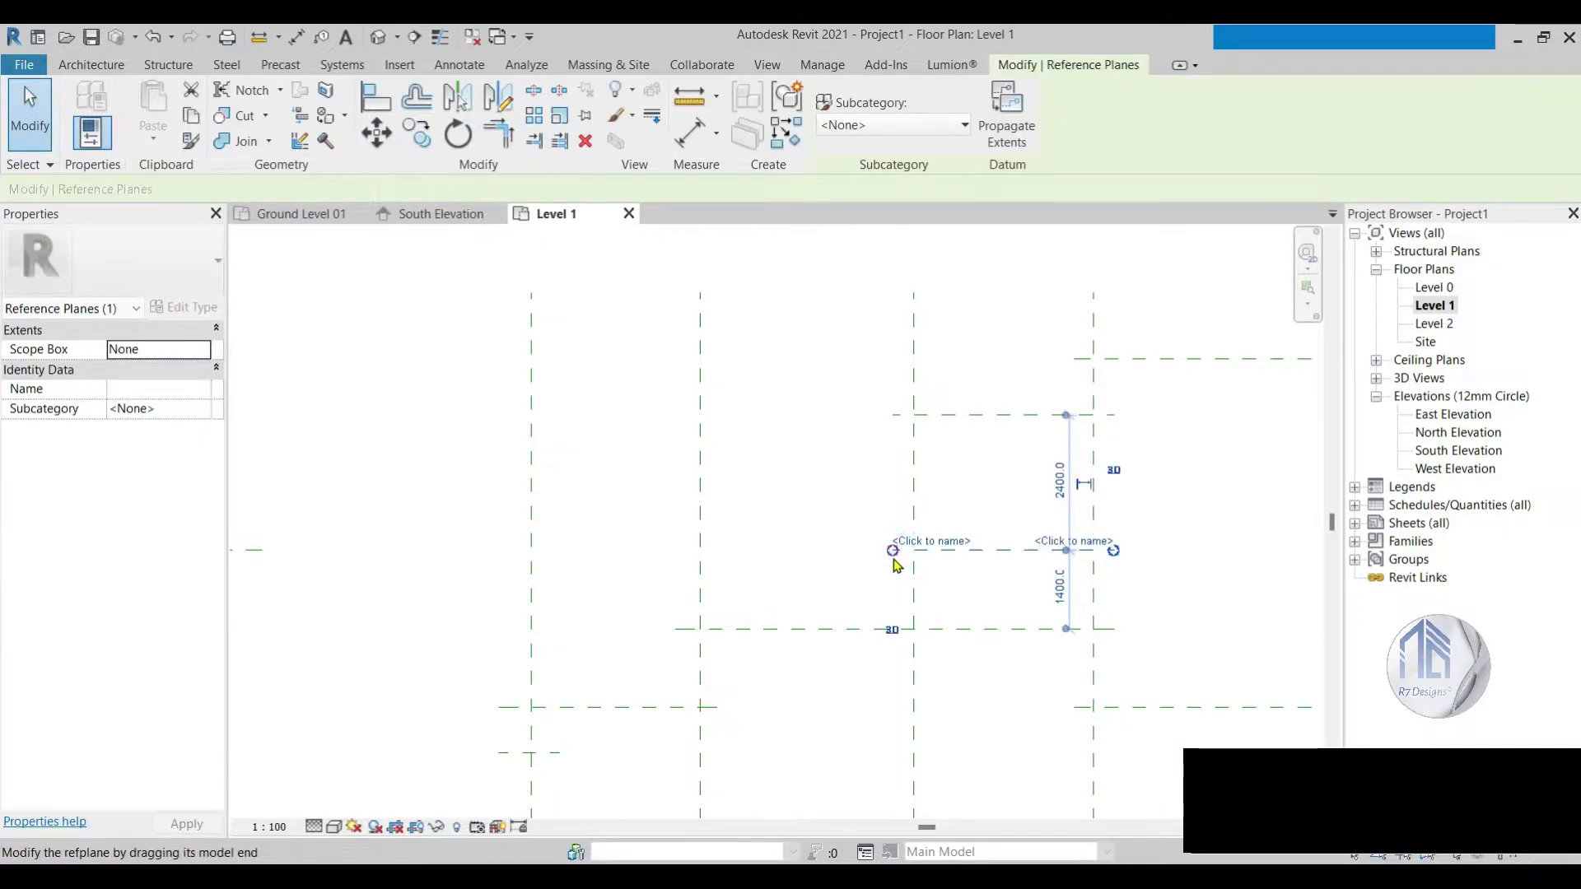
pyautogui.moveTo(892, 549); pyautogui.dragTo(676, 549)
pyautogui.click(824, 458)
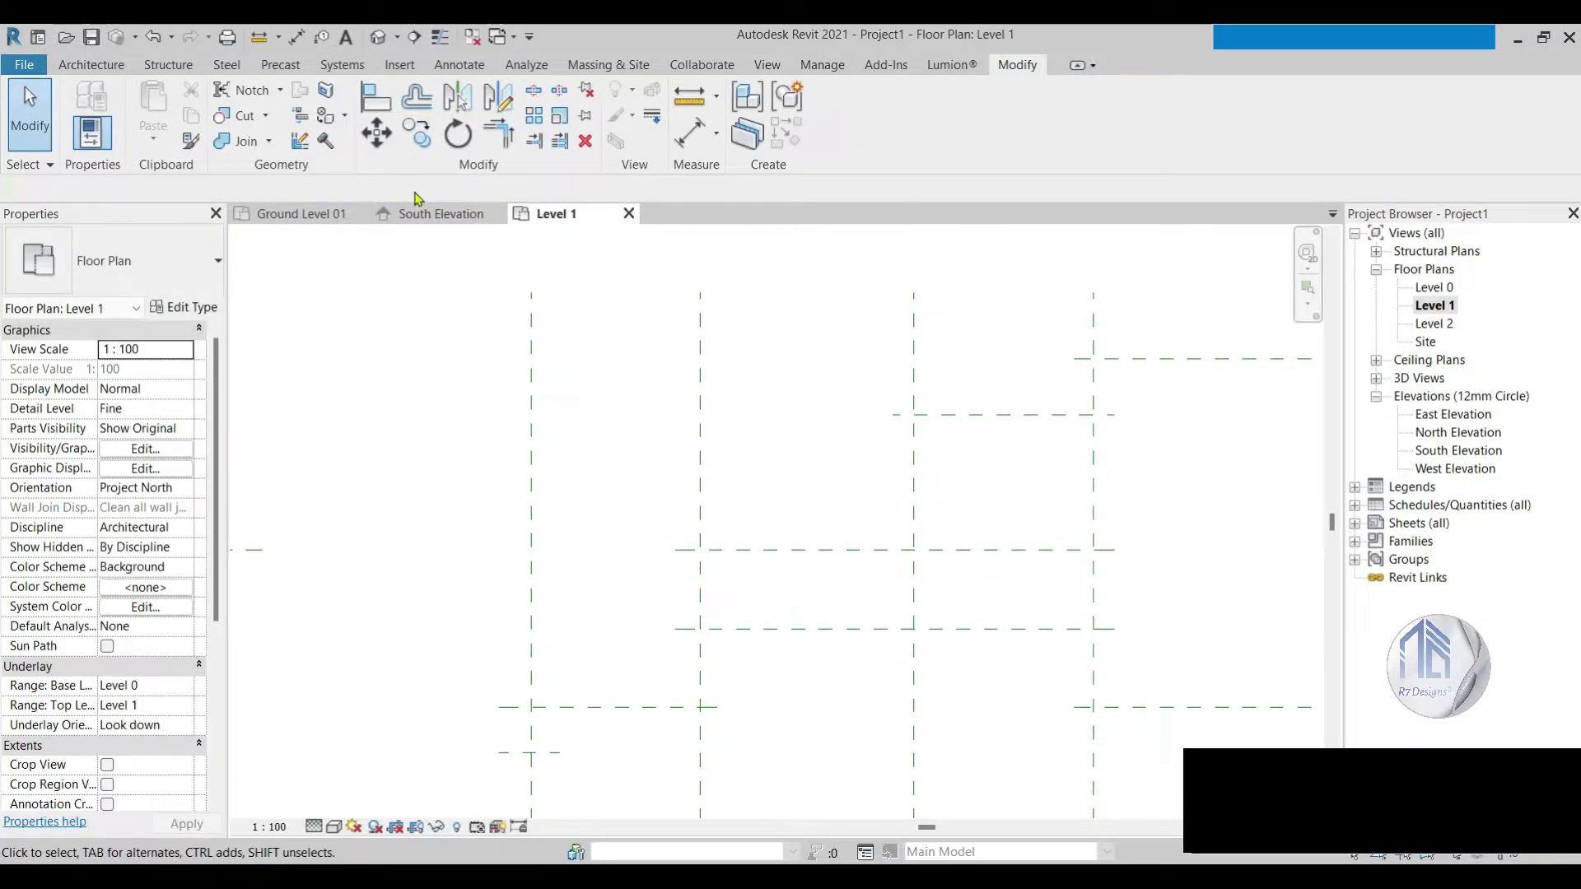
pyautogui.click(91, 64)
pyautogui.click(1507, 115)
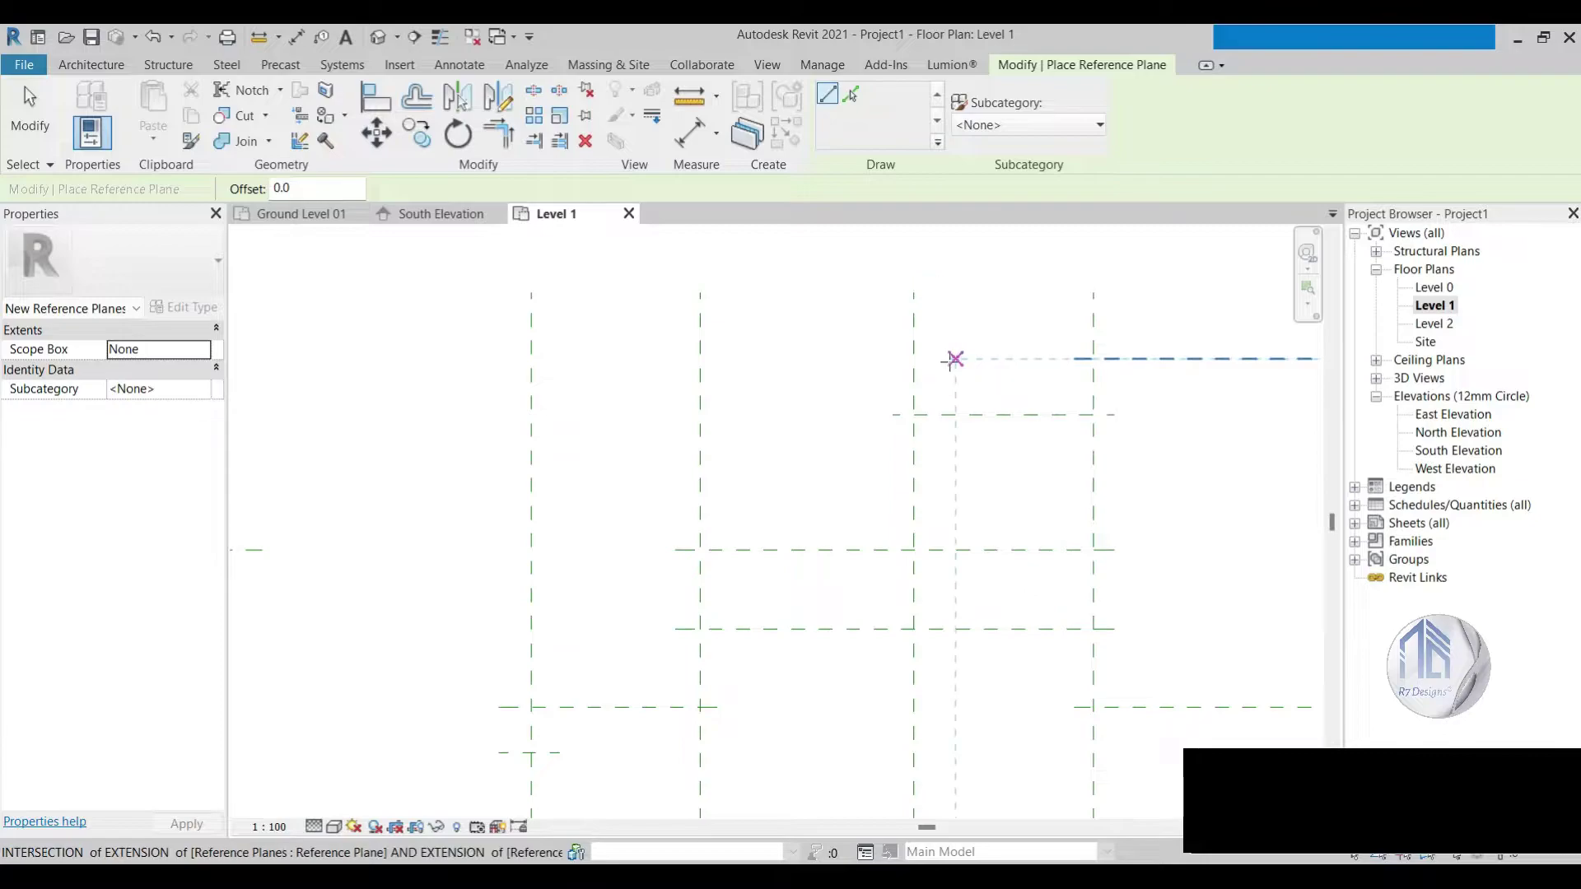
# Step: Draw a new horizontal reference plane across the Level 1 plan
pyautogui.click(954, 359)
pyautogui.click(674, 359)
pyautogui.scroll(-1, 1013, 412)
pyautogui.press('Escape')
pyautogui.press('Escape')
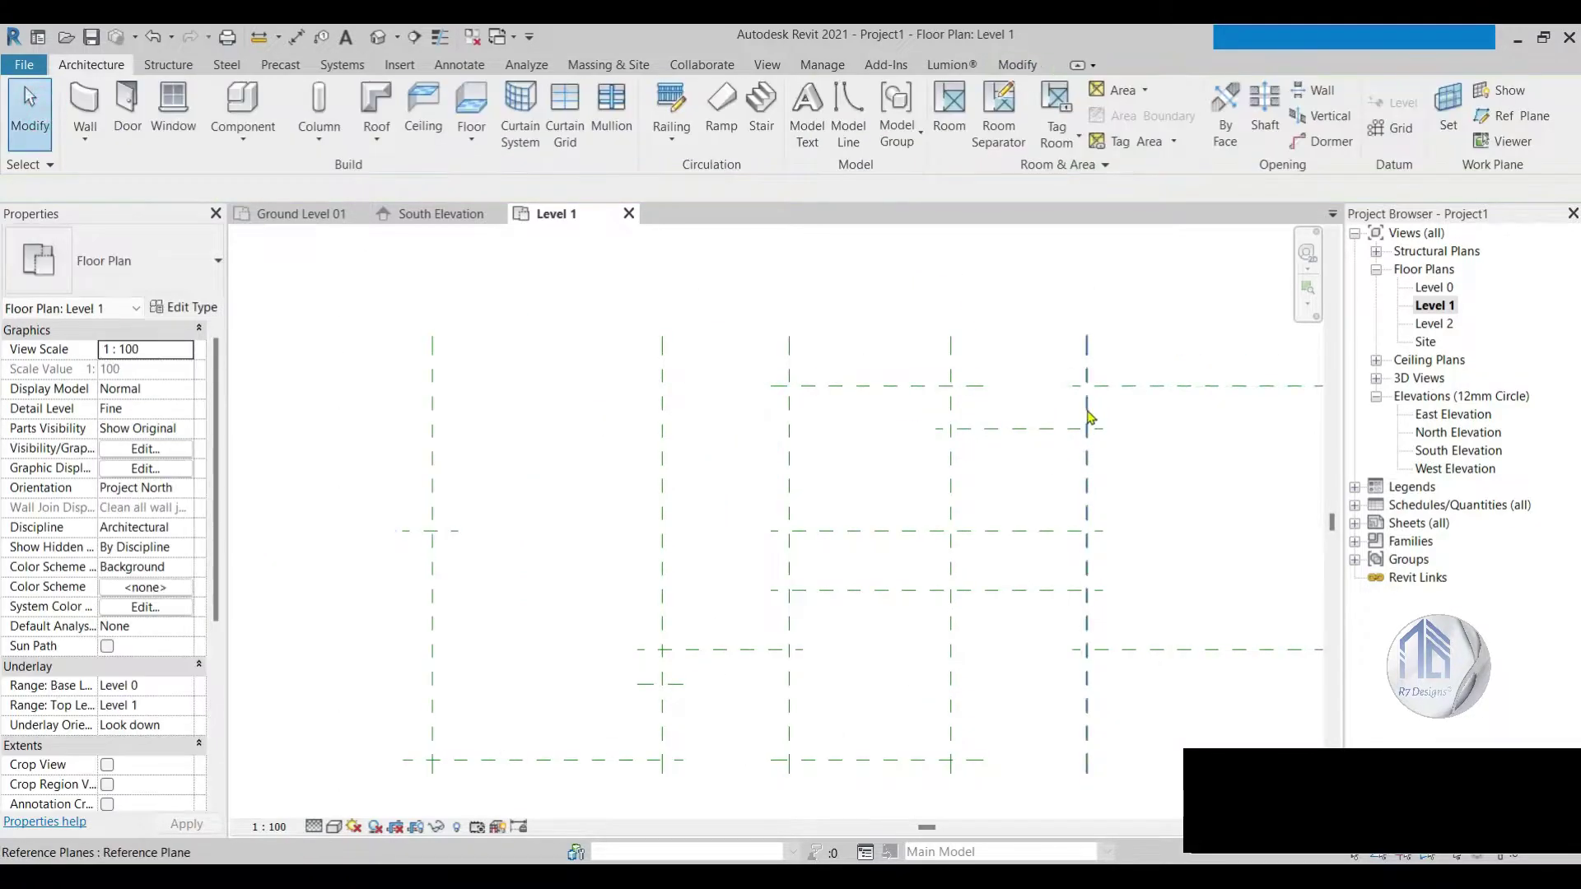
pyautogui.scroll(-1, 1087, 418)
pyautogui.scroll(1, 818, 428)
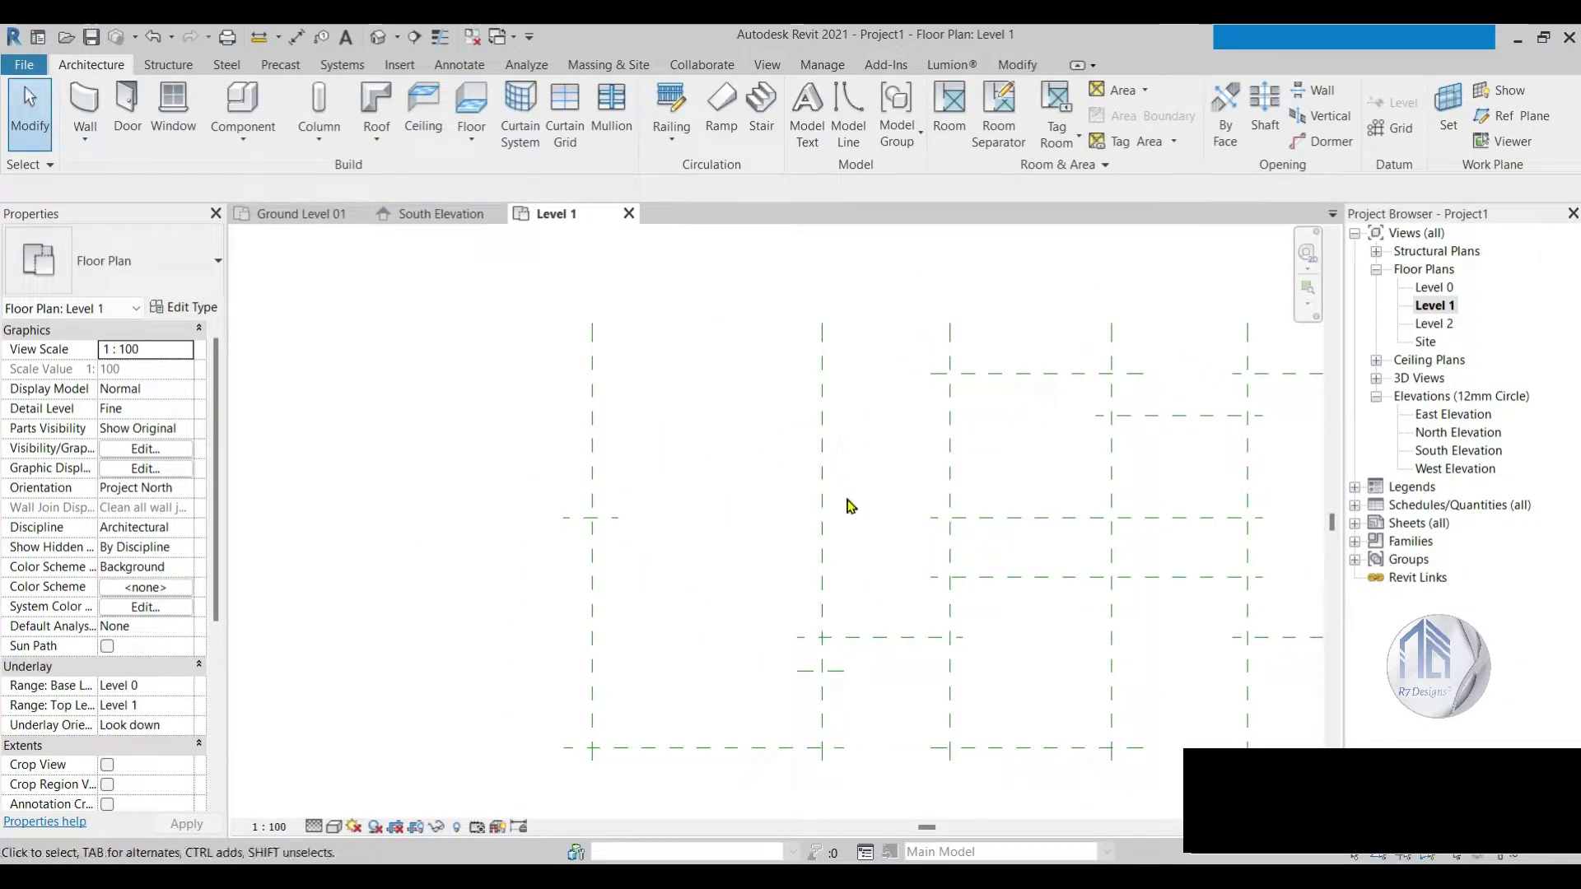
pyautogui.click(869, 518)
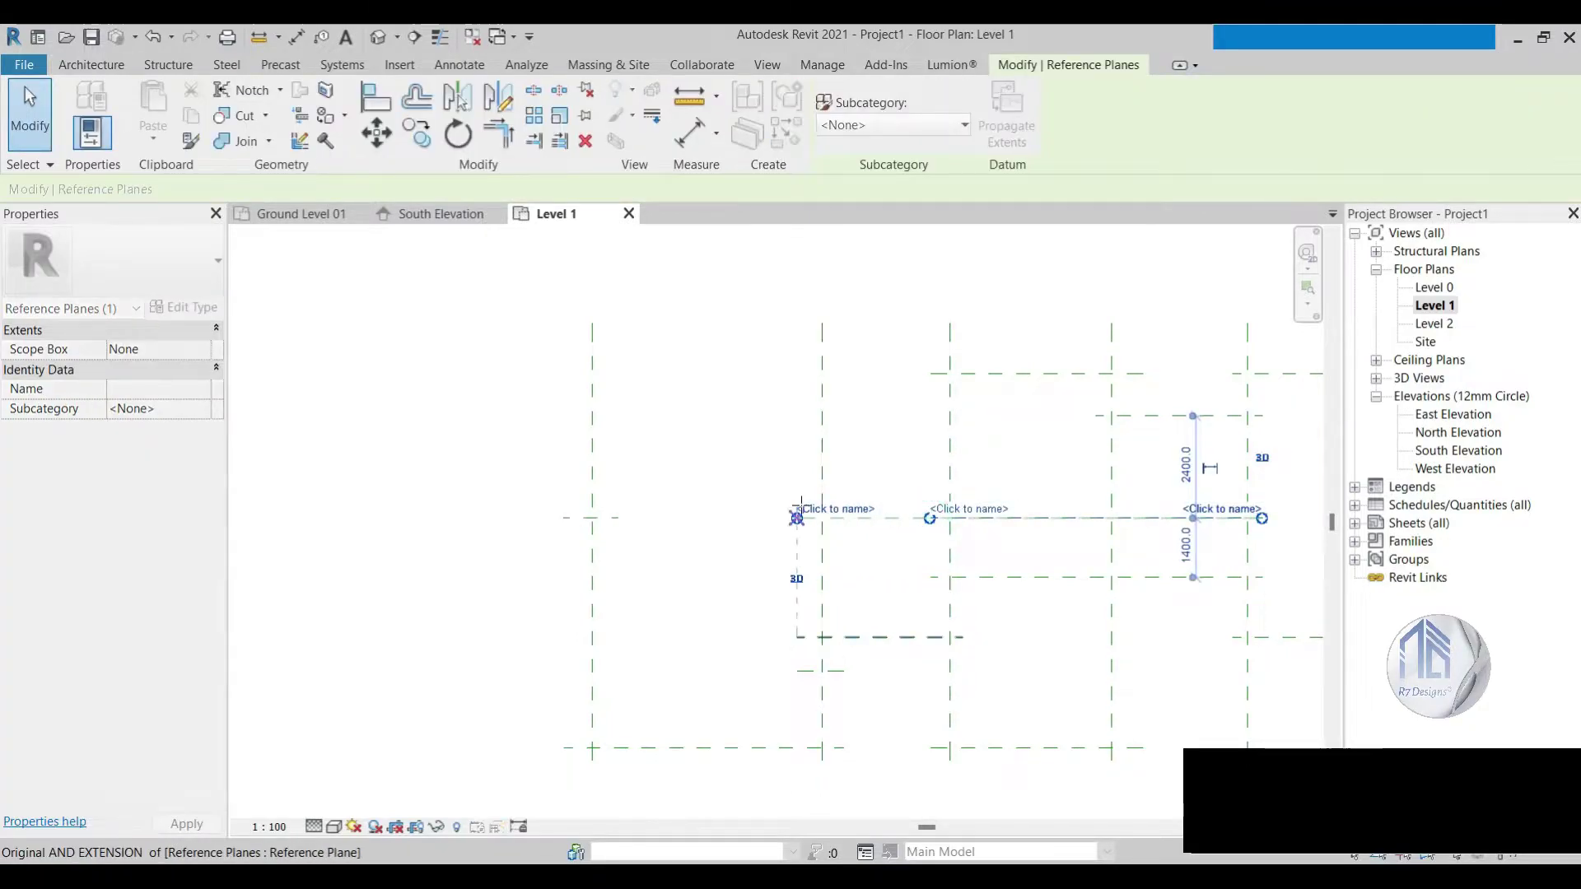
pyautogui.click(879, 611)
pyautogui.scroll(1, 931, 399)
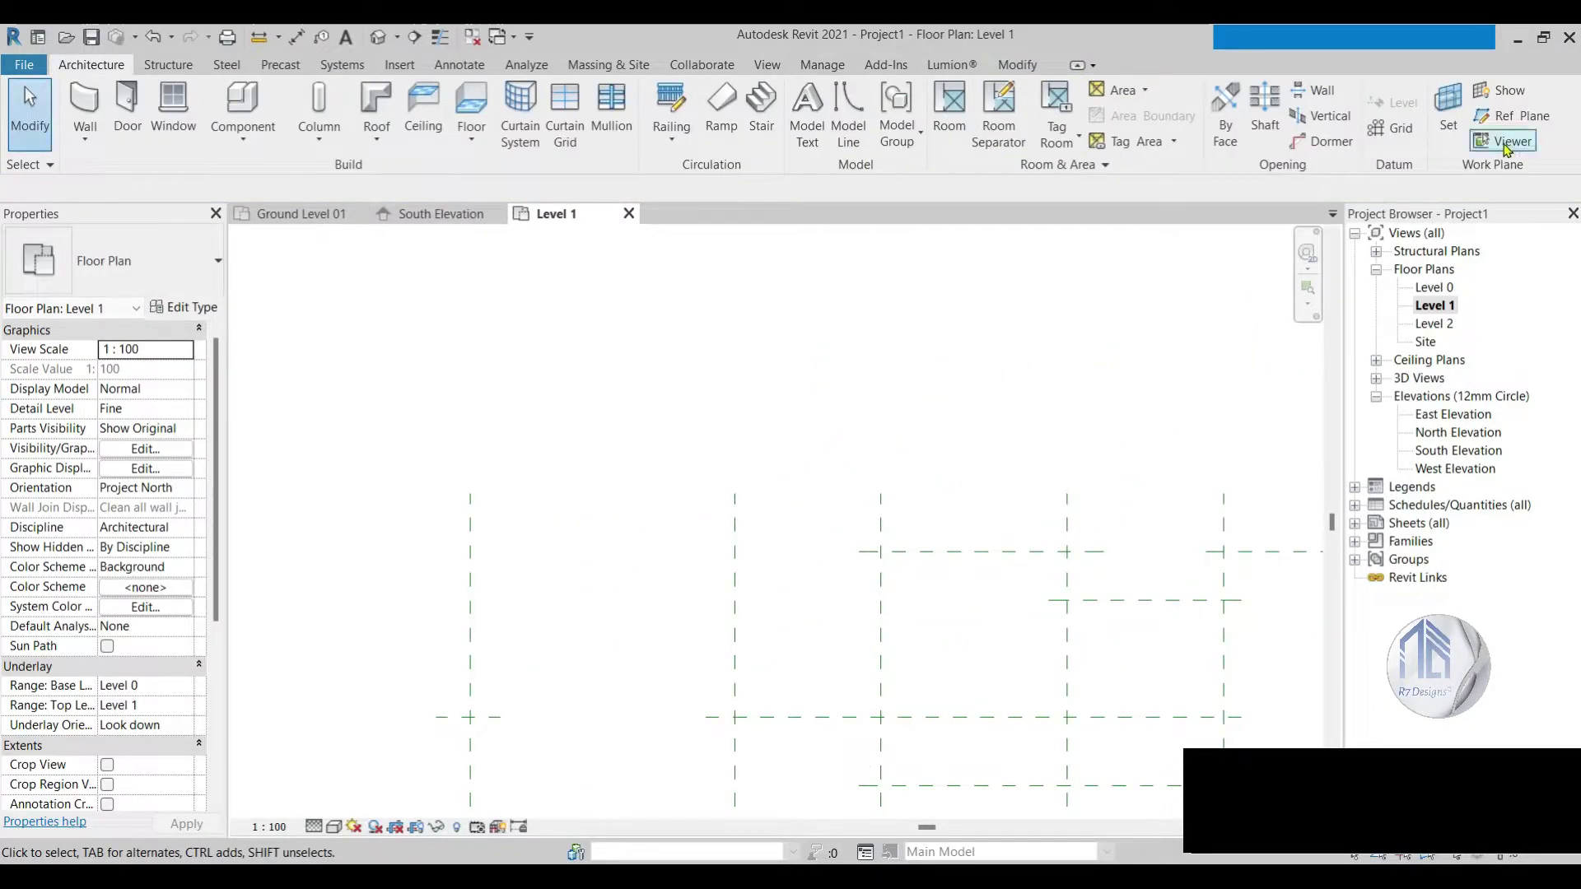
pyautogui.scroll(-2, 835, 471)
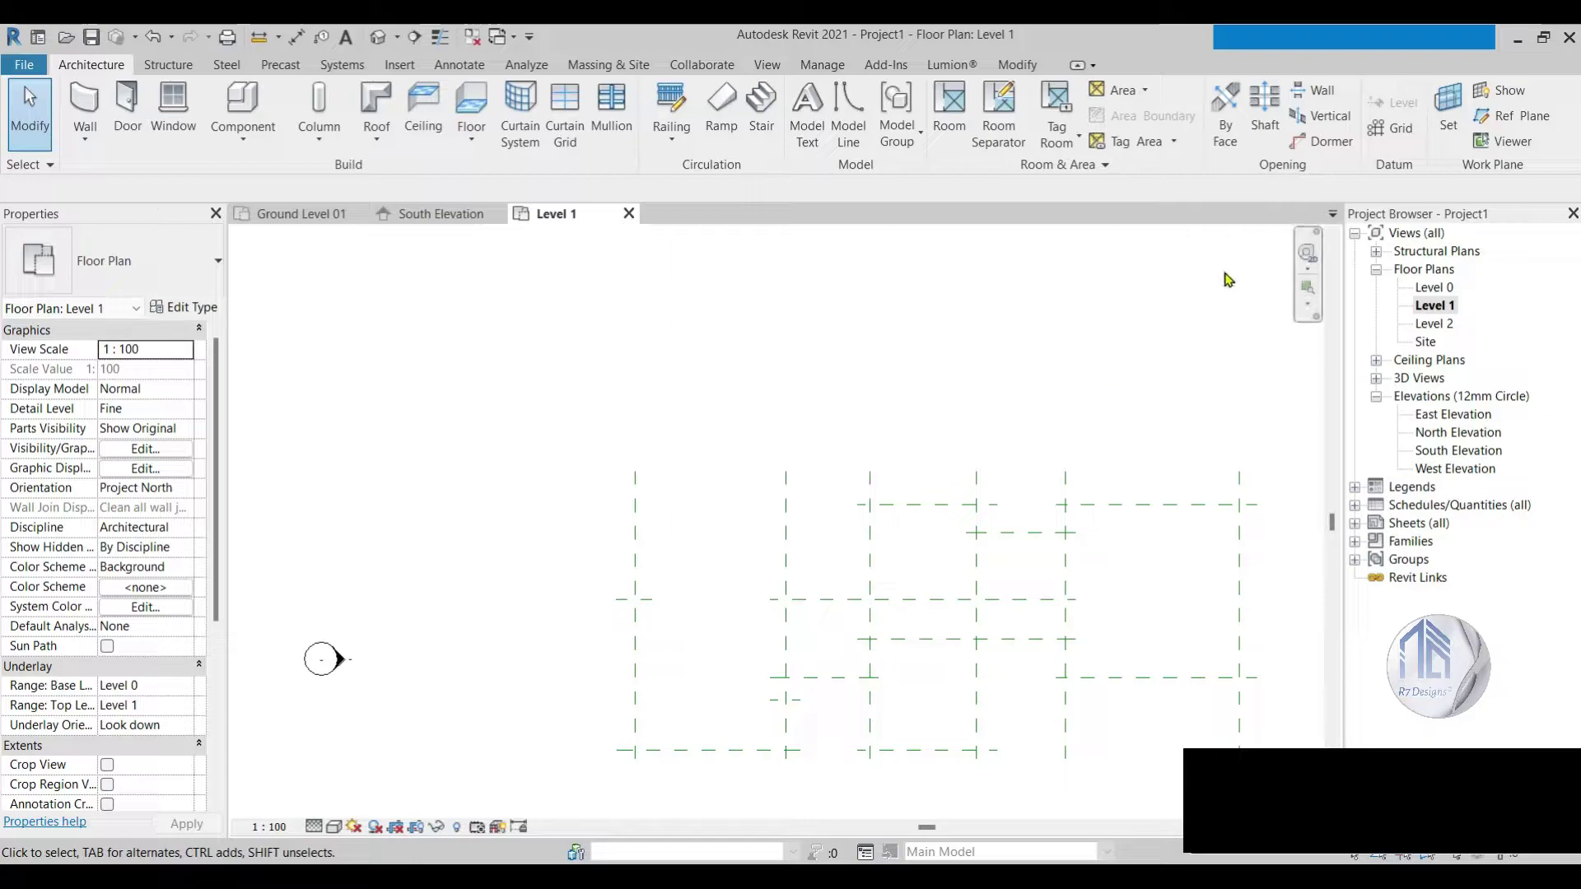
# Step: Add a vertical reference plane crossing the horizontal planes
pyautogui.click(1512, 116)
pyautogui.scroll(2, 904, 512)
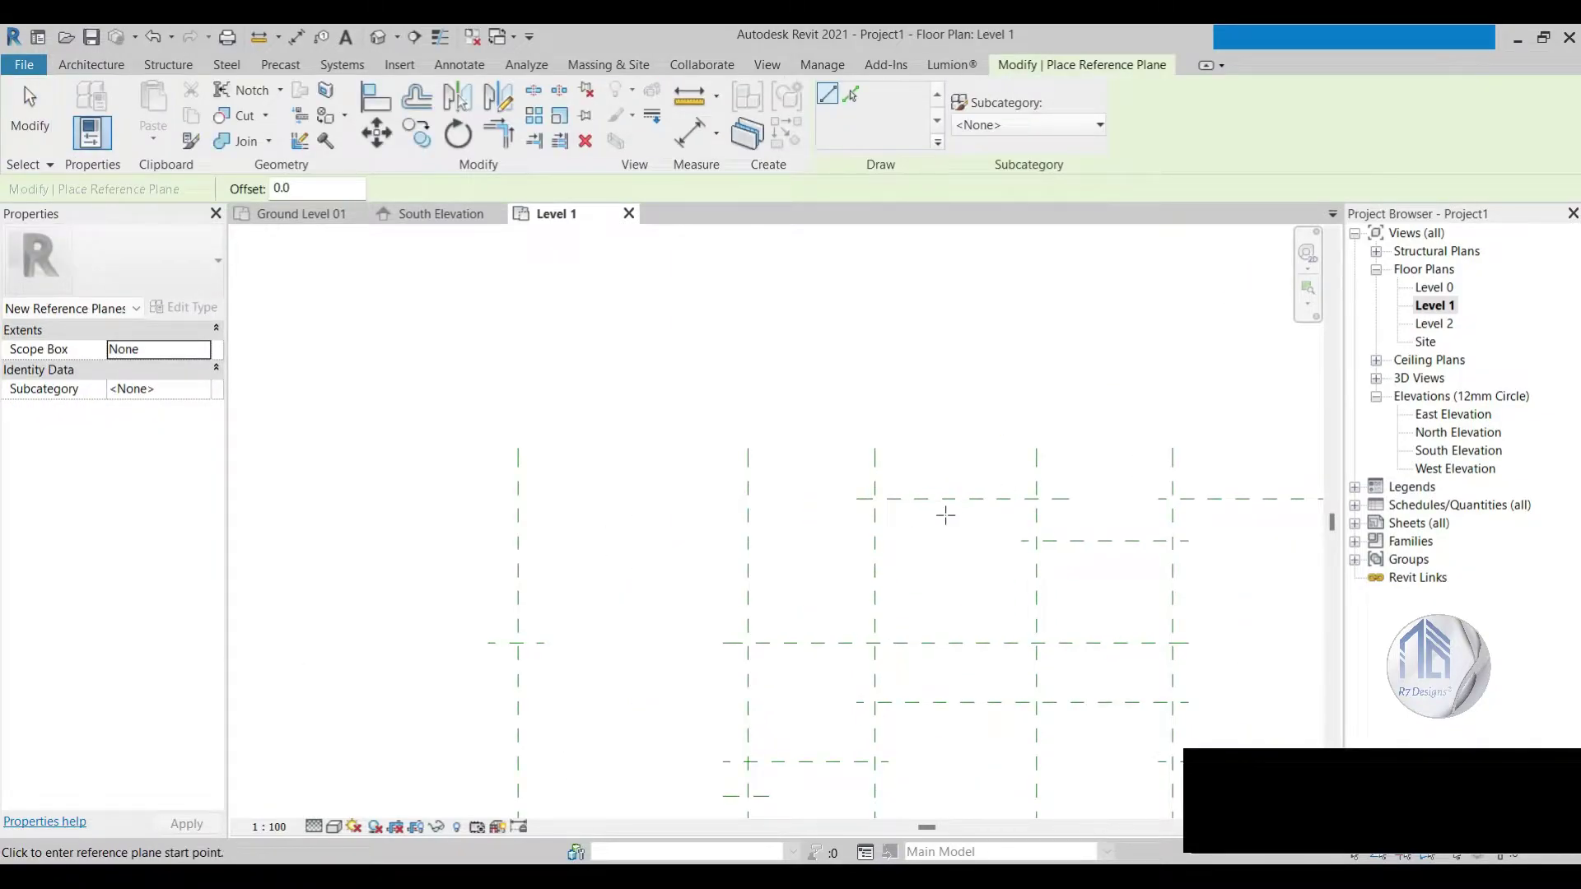
pyautogui.click(948, 541)
pyautogui.click(947, 343)
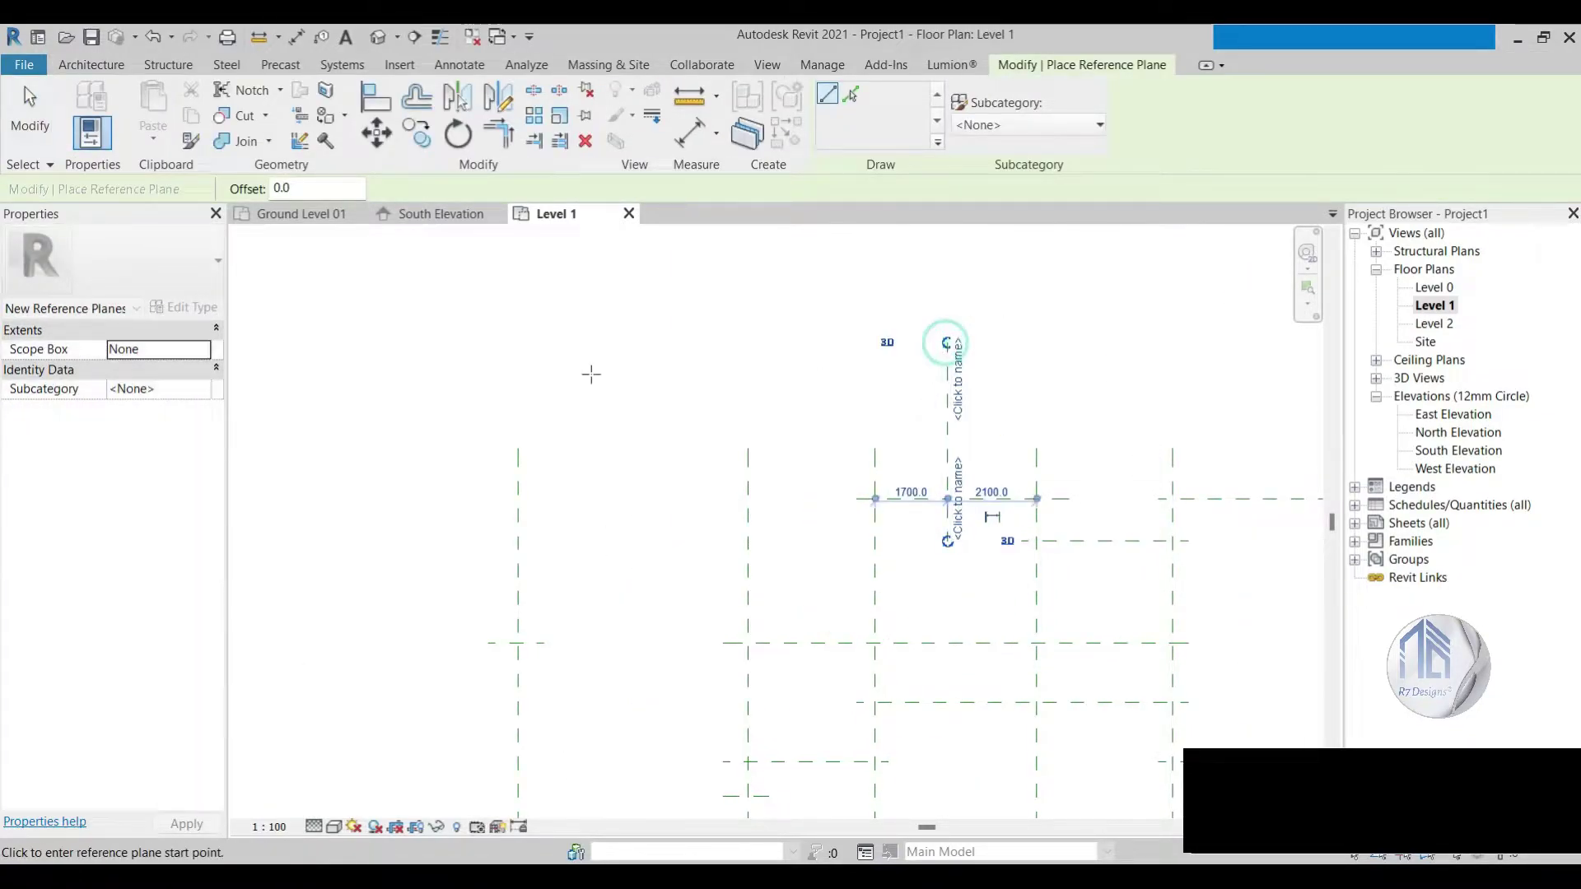
pyautogui.press('Escape')
pyautogui.press('Escape')
pyautogui.scroll(-3, 661, 500)
pyautogui.scroll(3, 633, 563)
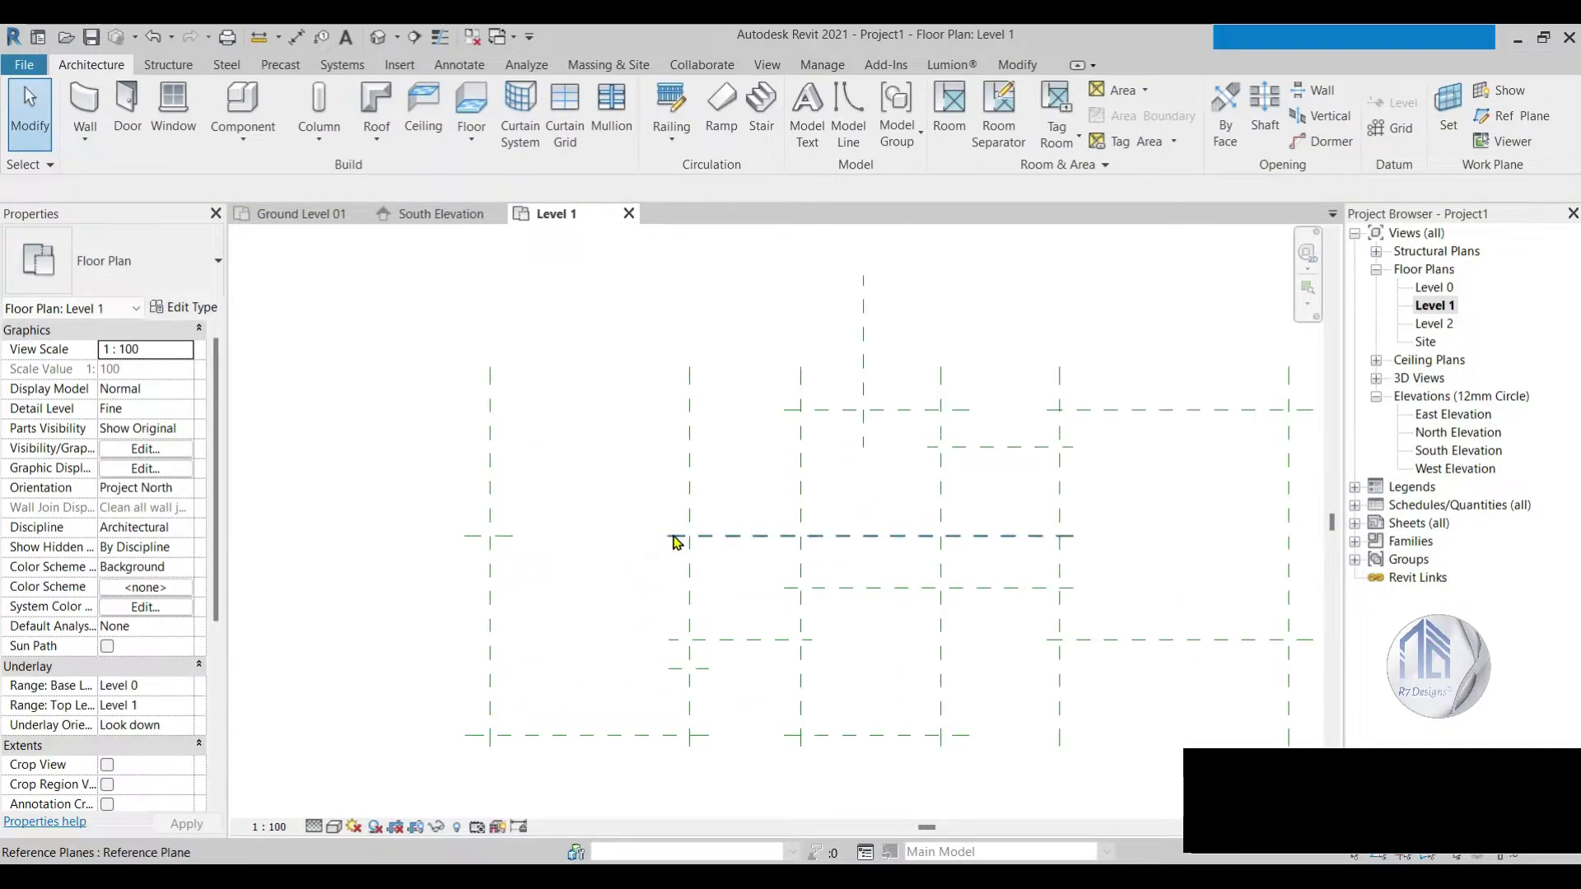
pyautogui.click(671, 539)
pyautogui.press('Escape')
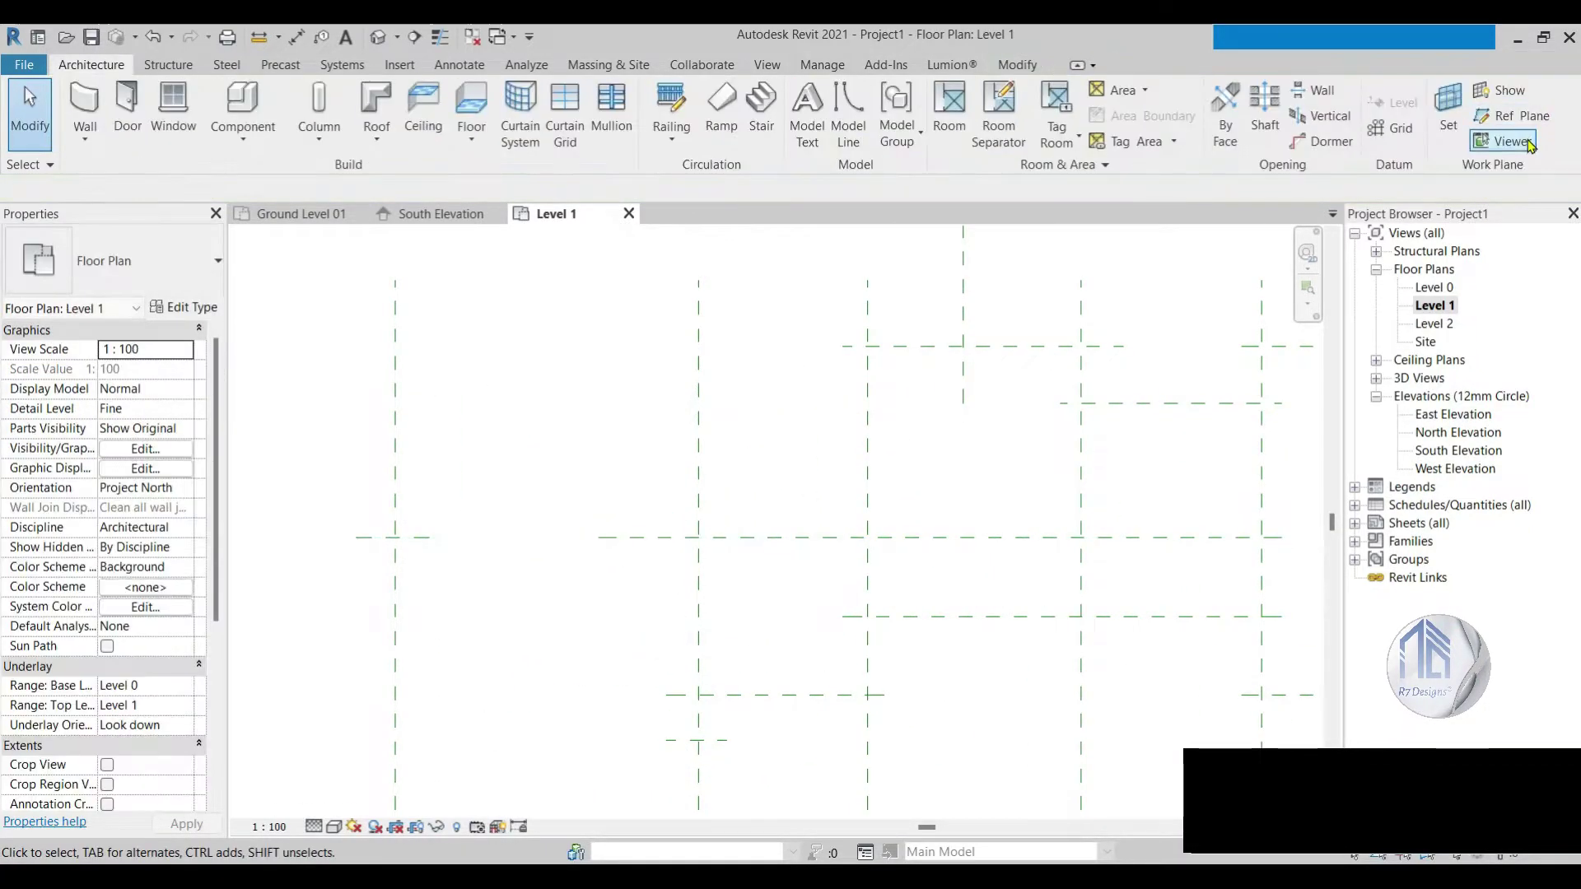
# Step: Draw another vertical reference plane with RP, set 4000 from its left neighbour instead of 4143
pyautogui.press('r')
pyautogui.press('p')
pyautogui.click(629, 591)
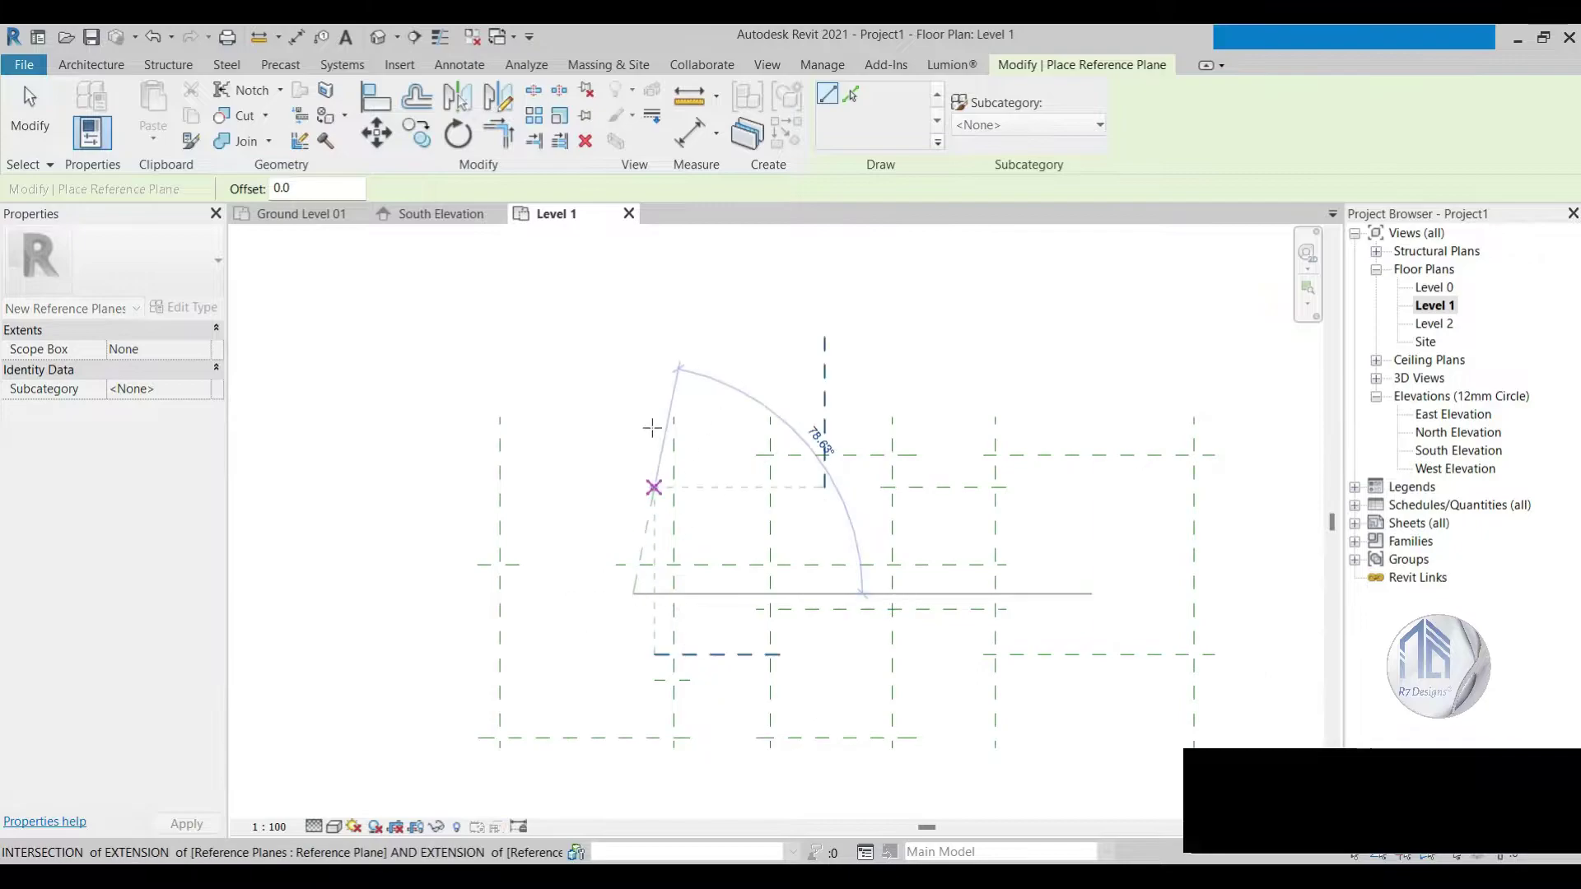
pyautogui.scroll(-2, 640, 601)
pyautogui.click(632, 337)
pyautogui.press('Escape')
pyautogui.press('Escape')
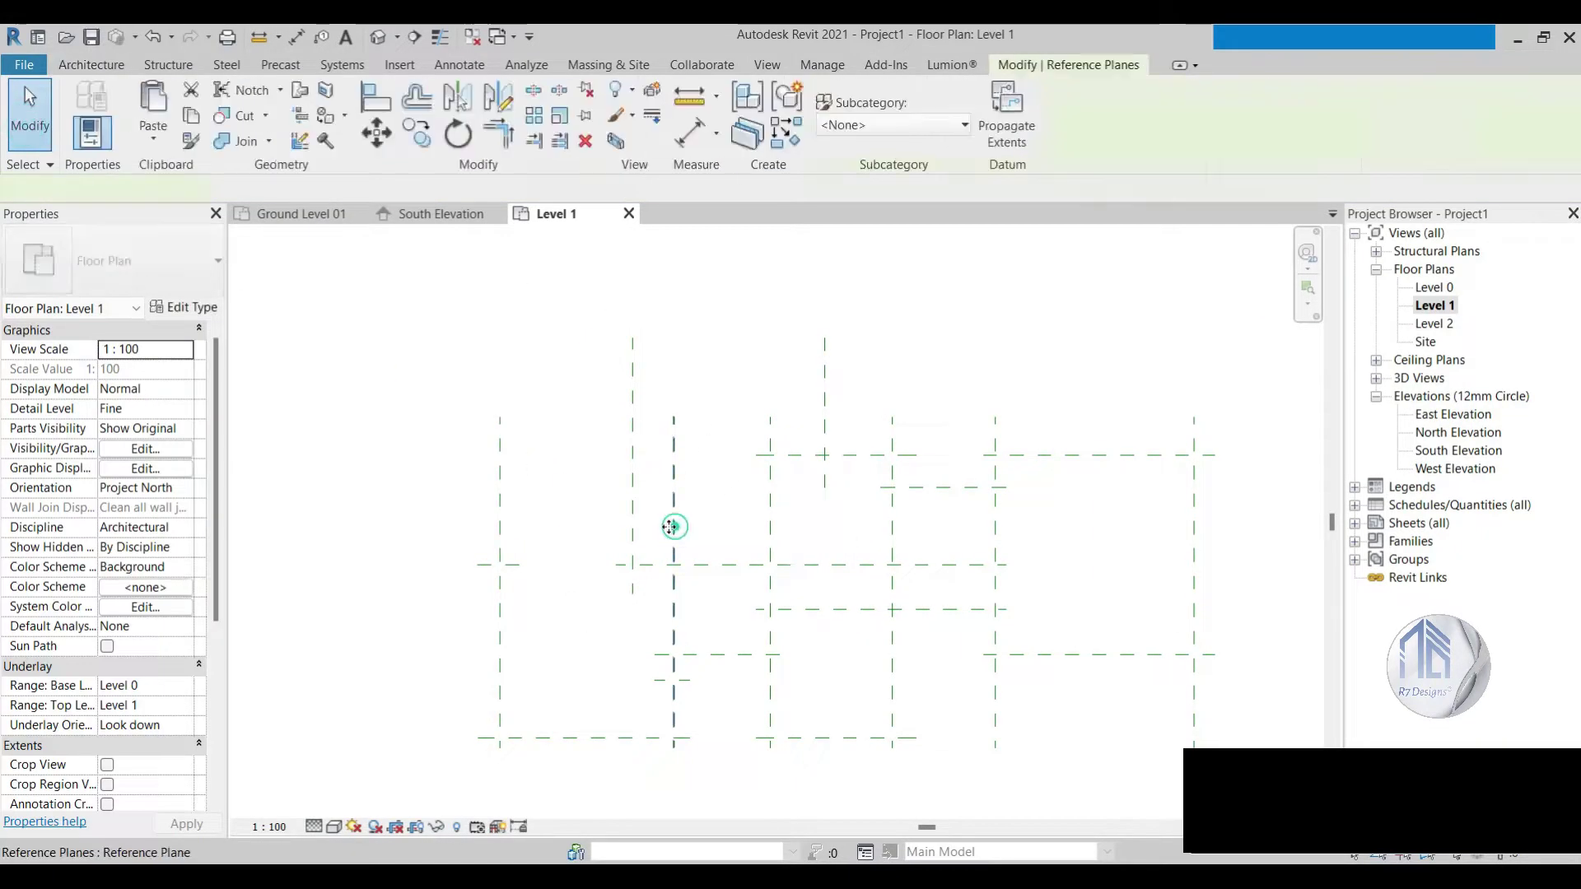
pyautogui.scroll(2, 670, 522)
pyautogui.click(625, 568)
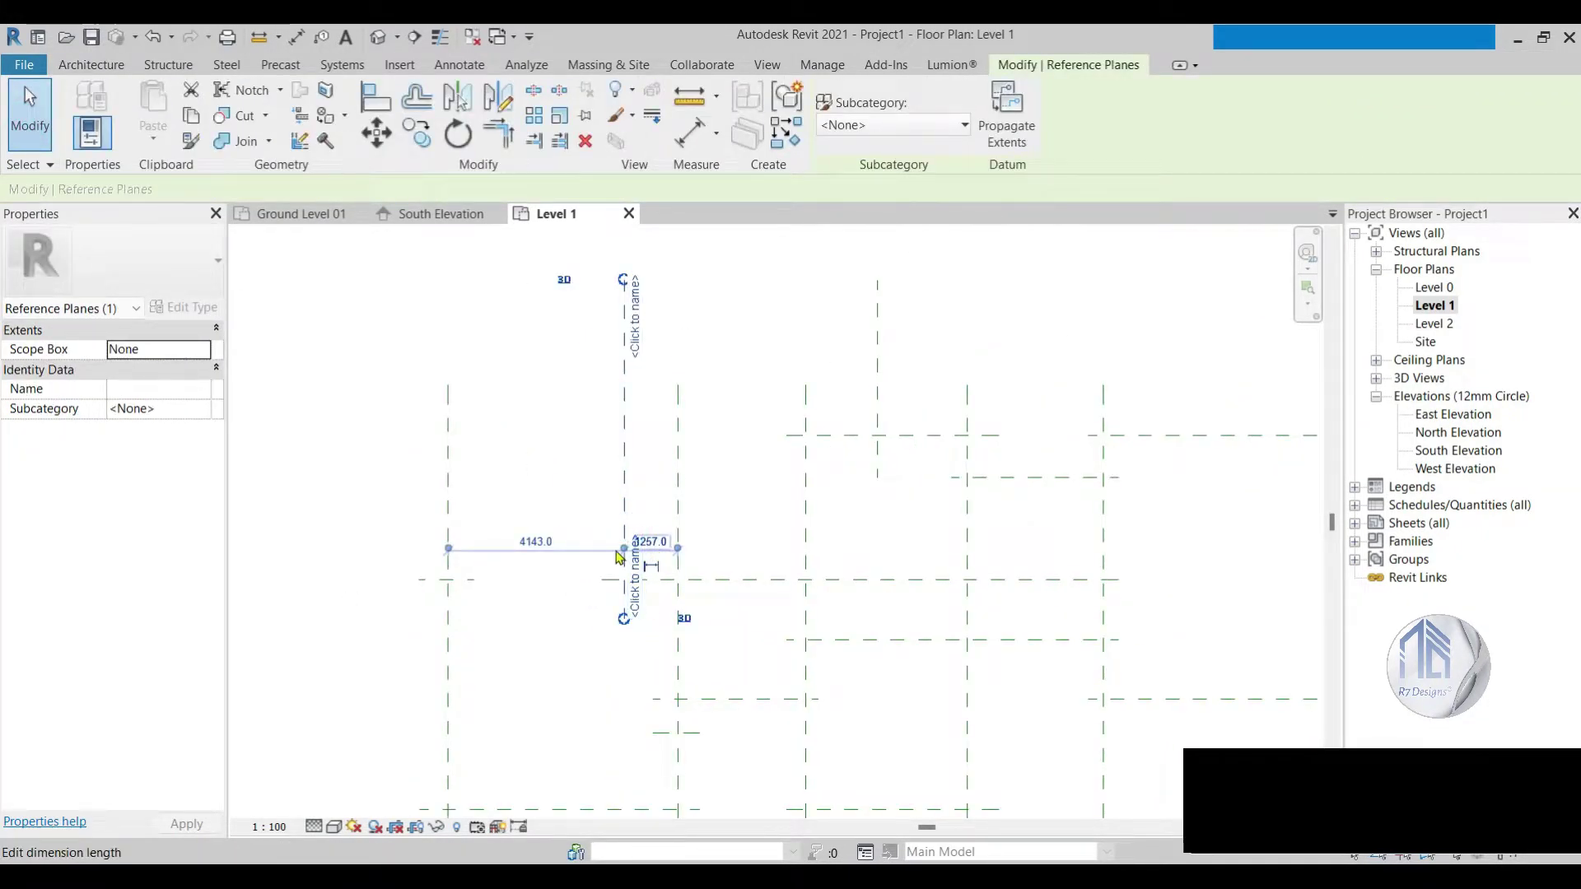
pyautogui.click(550, 543)
pyautogui.press('Return')
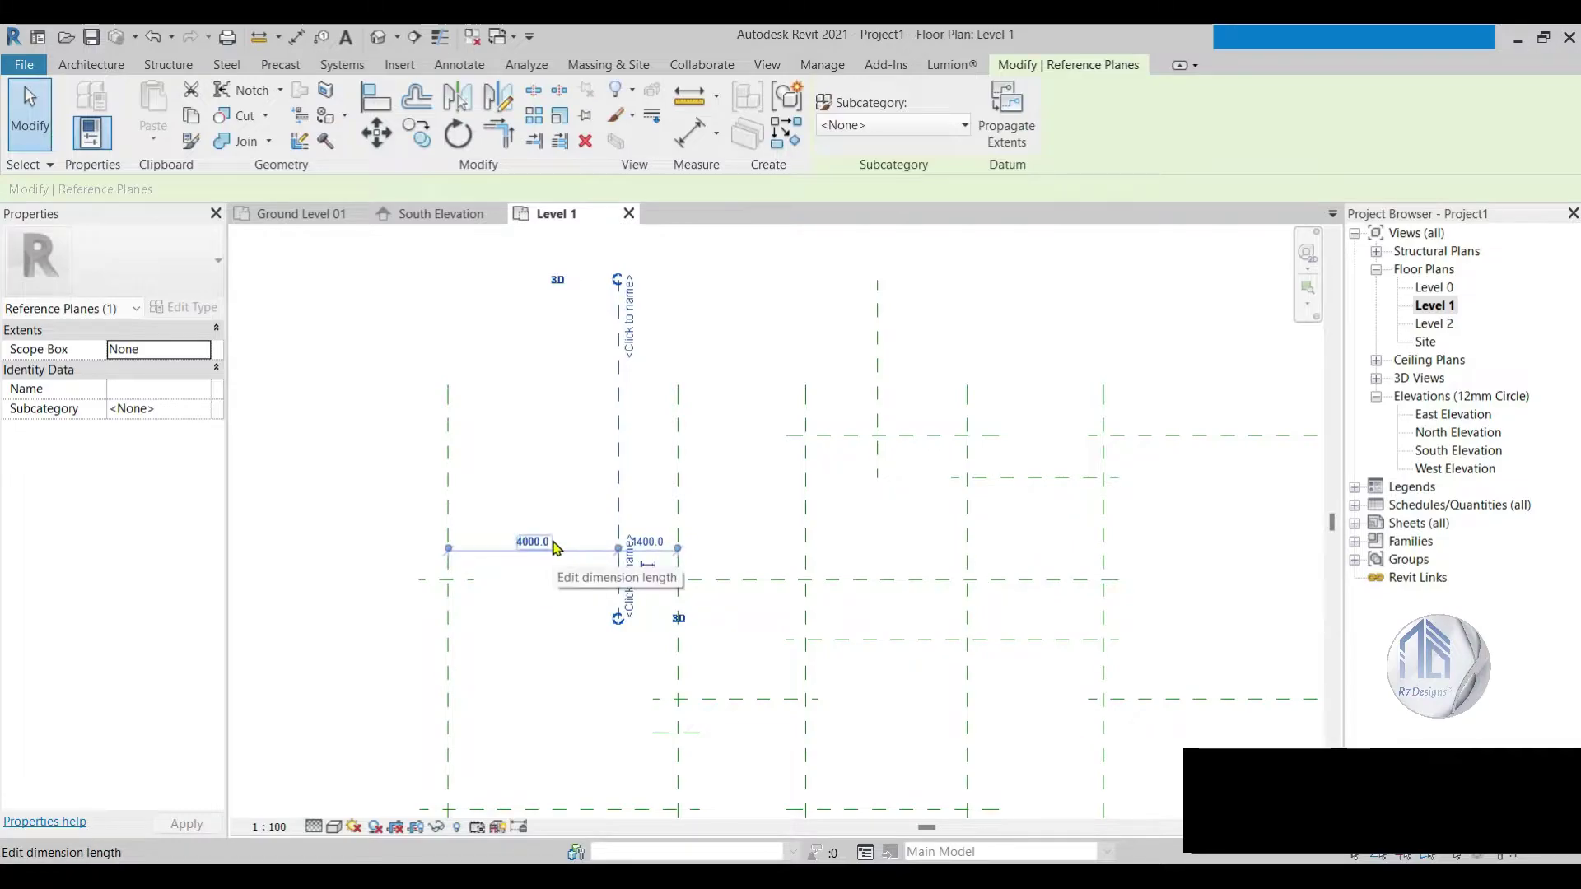
pyautogui.click(522, 359)
pyautogui.moveTo(687, 386); pyautogui.dragTo(629, 459, button='middle')
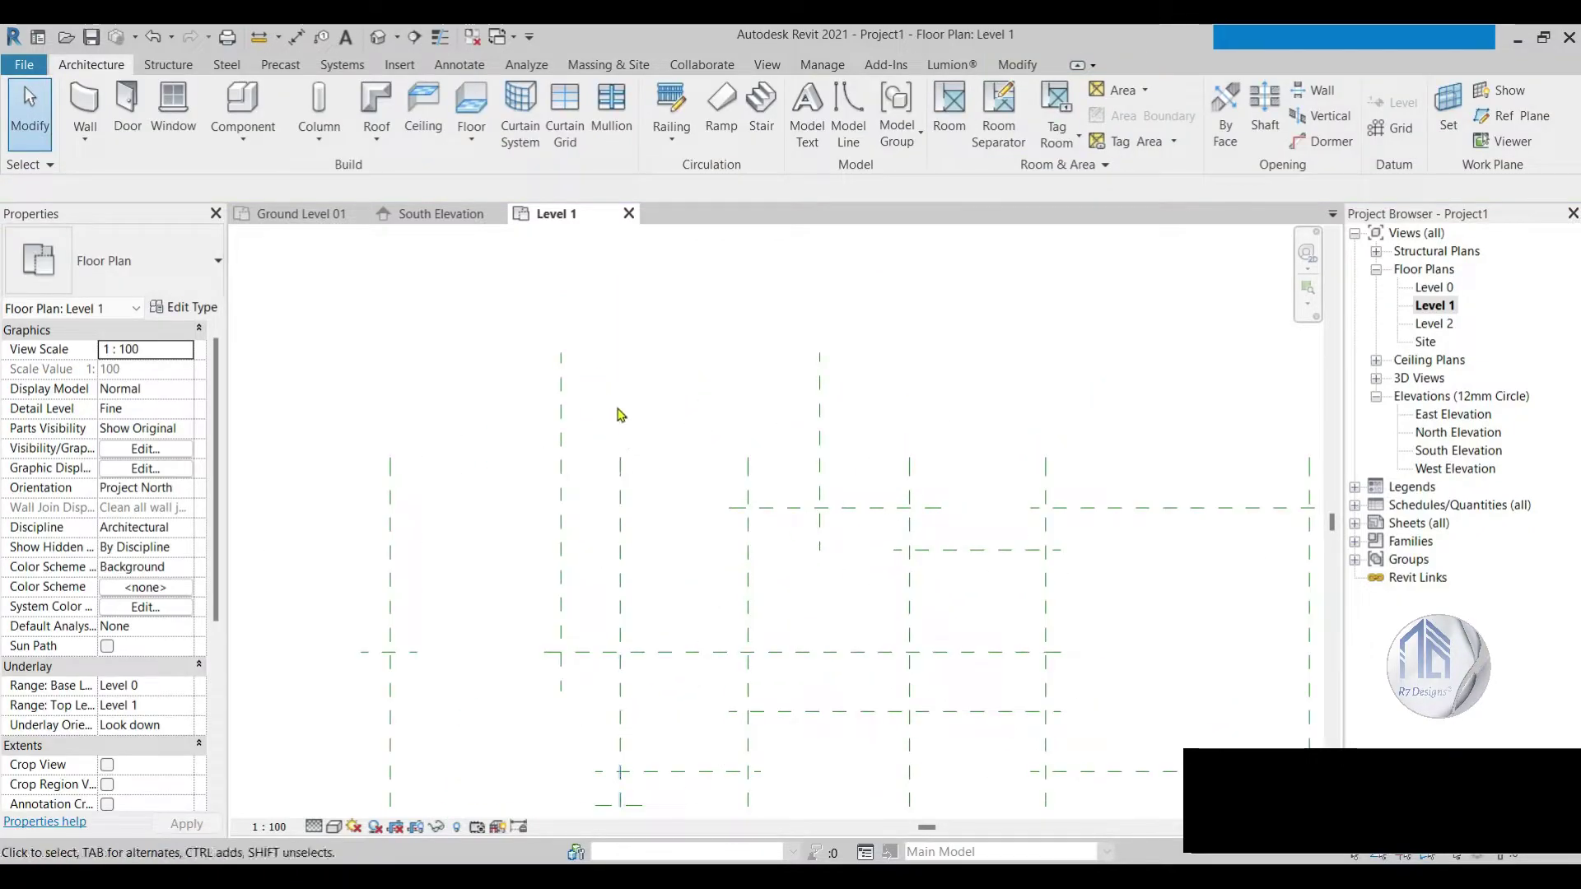
# Step: Draw a new vertical reference plane in the Level 1 plan
pyautogui.click(1518, 117)
pyautogui.click(544, 652)
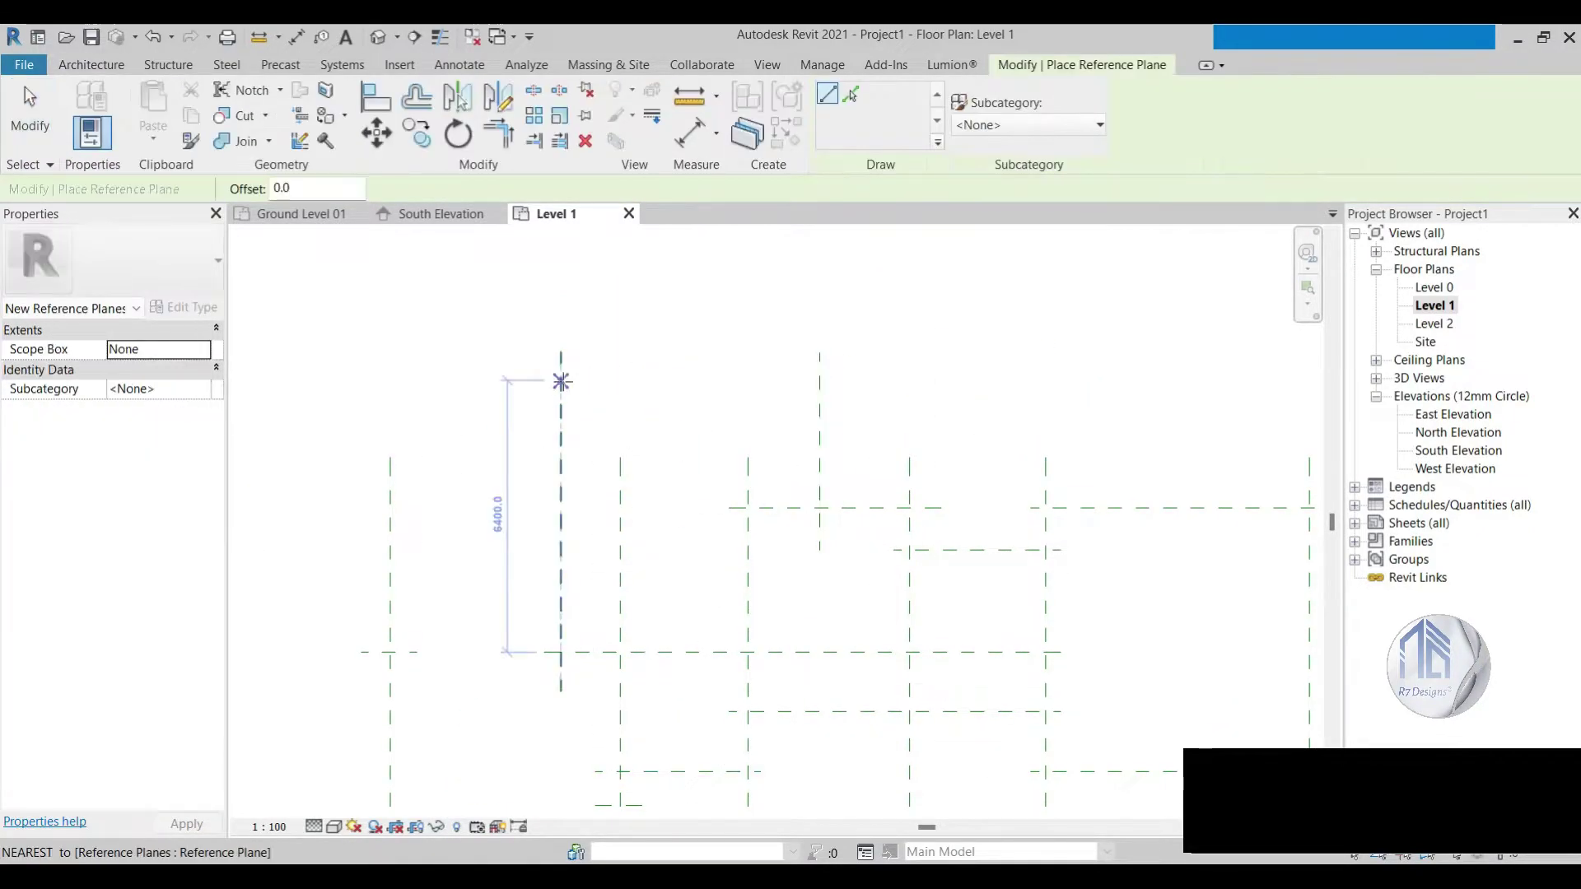
pyautogui.click(543, 399)
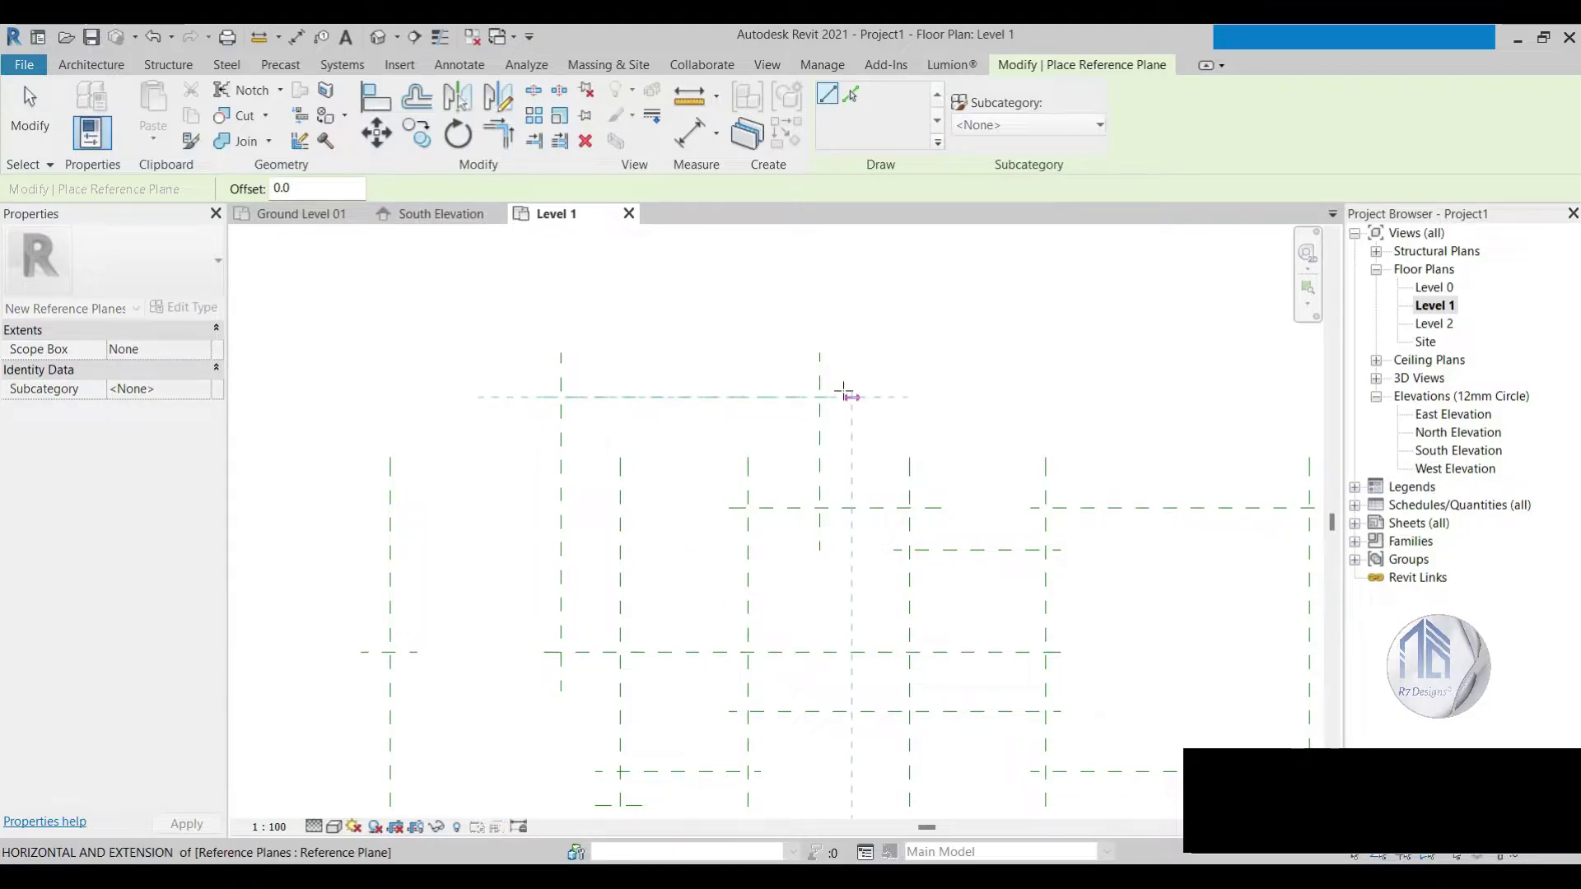
pyautogui.click(851, 397)
pyautogui.scroll(2, 575, 412)
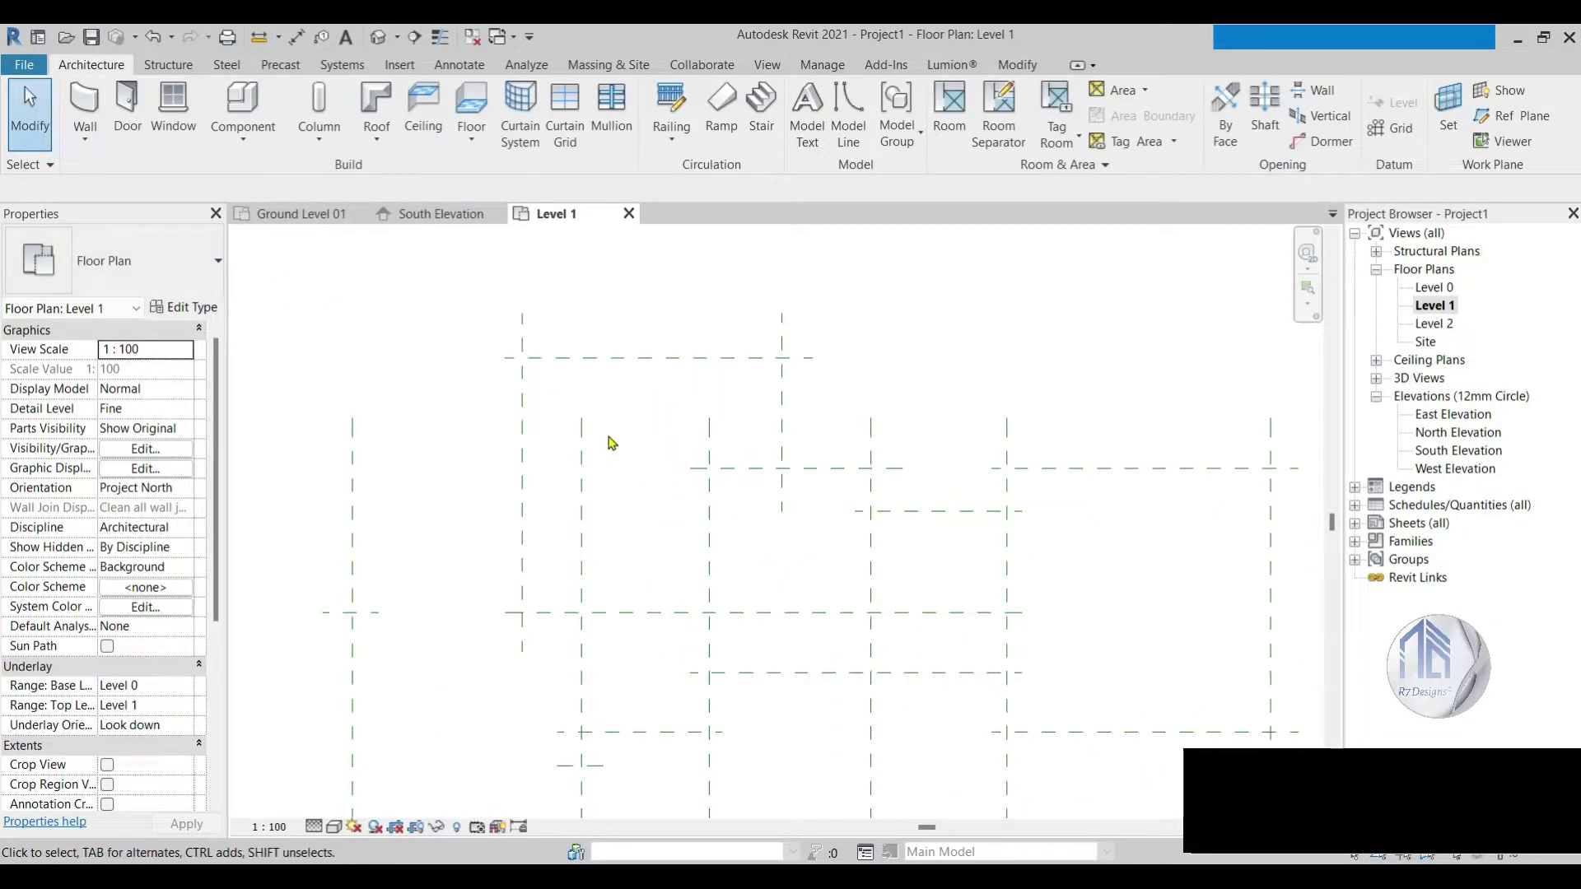
# Step: Shorten a vertical reference plane by pulling its top end down
pyautogui.click(702, 486)
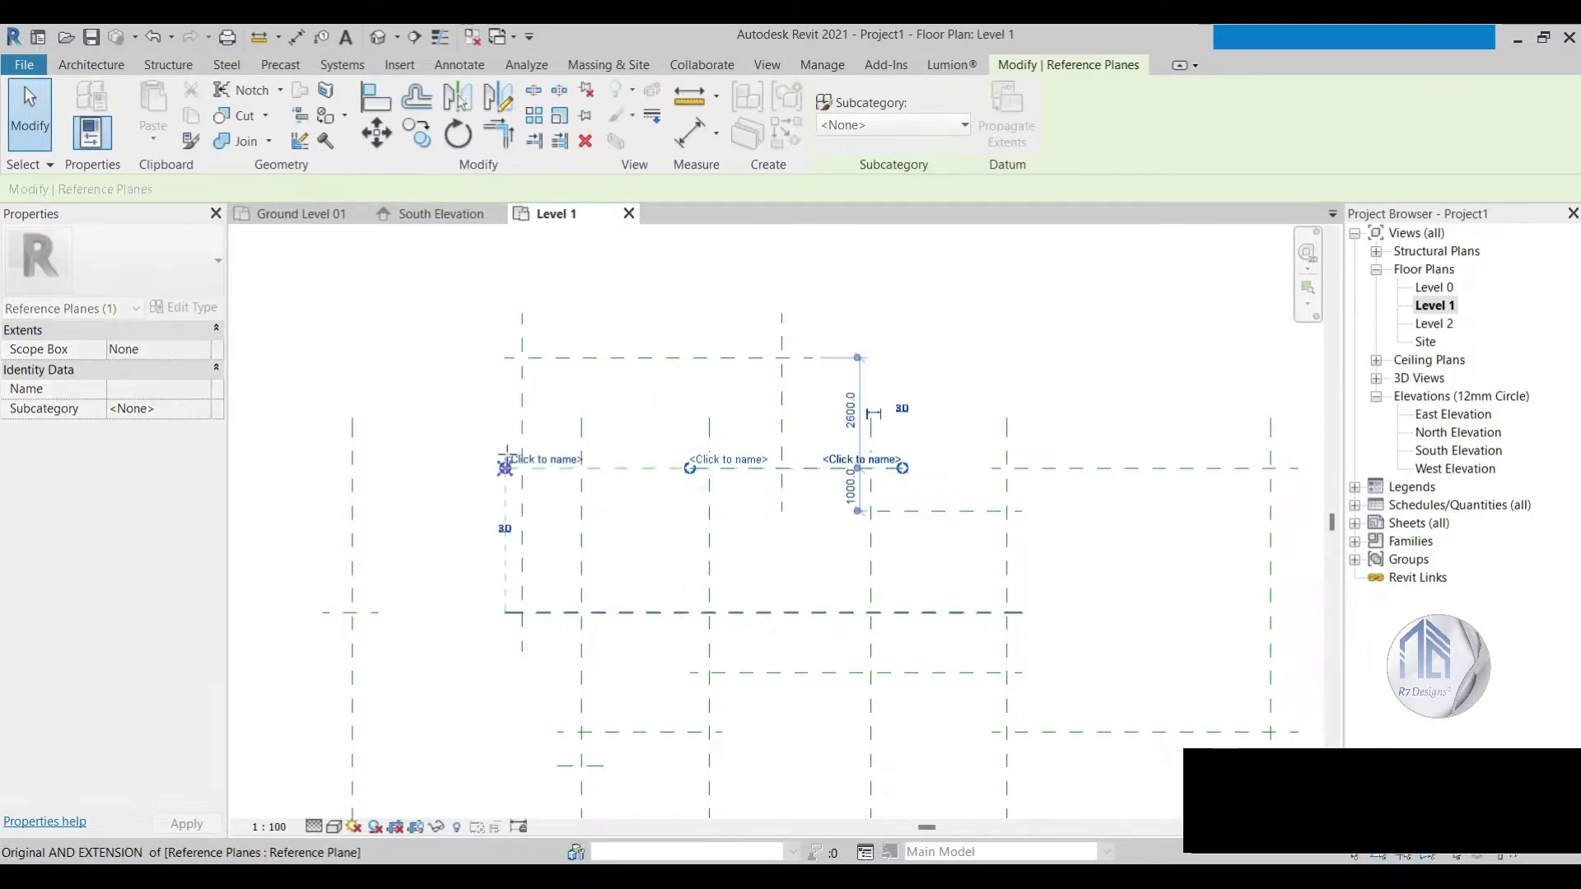
pyautogui.press('Escape')
pyautogui.scroll(-2, 607, 449)
pyautogui.click(608, 449)
pyautogui.moveTo(613, 421); pyautogui.dragTo(613, 533)
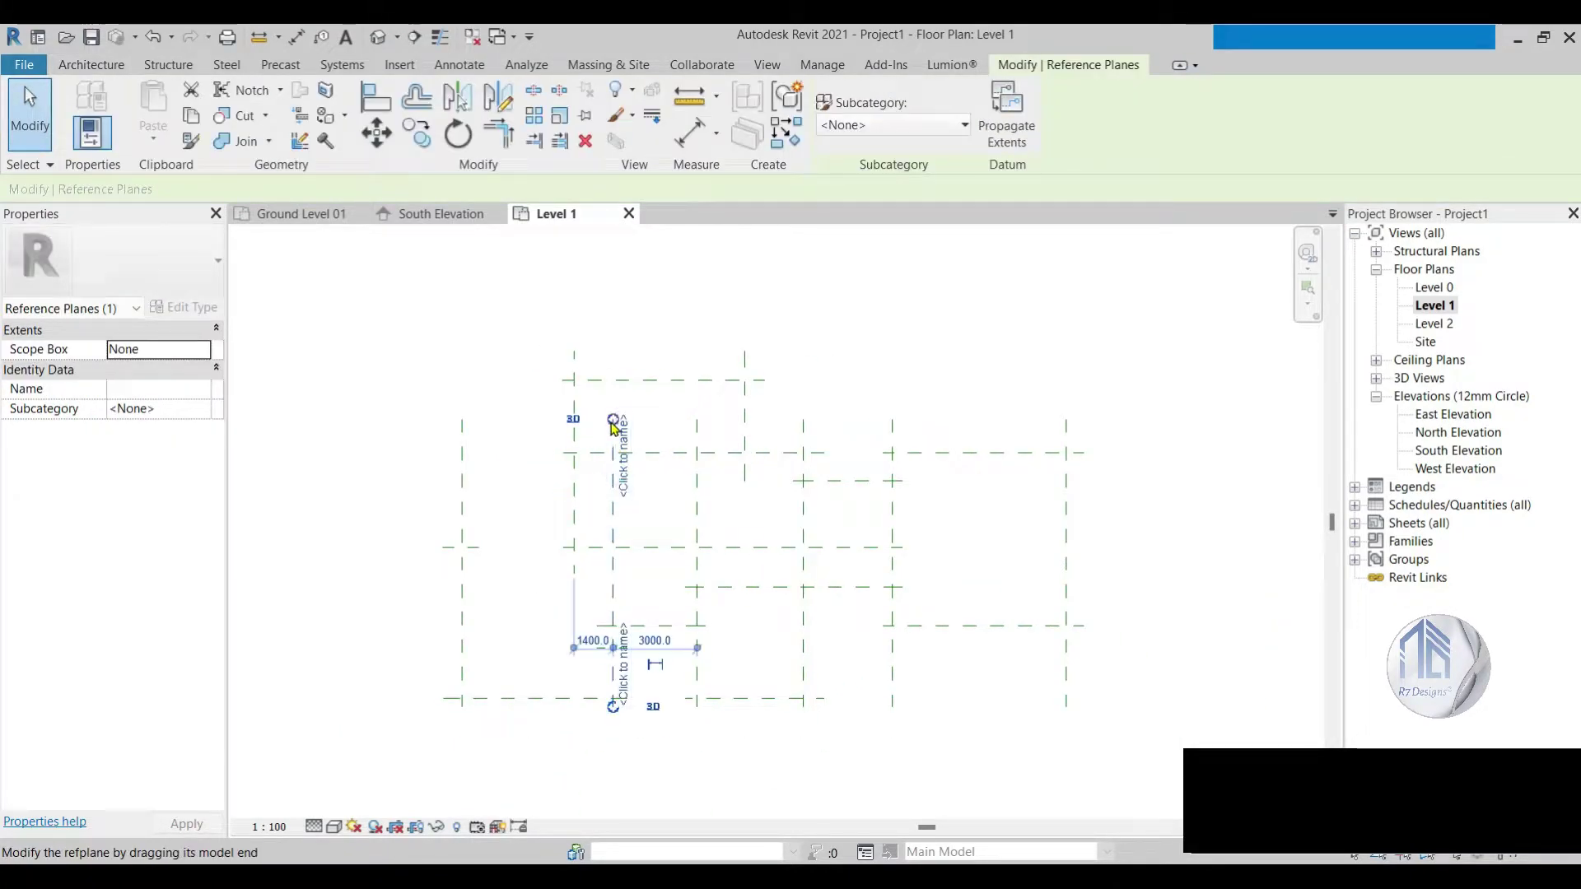
pyautogui.click(907, 329)
pyautogui.scroll(-1, 741, 413)
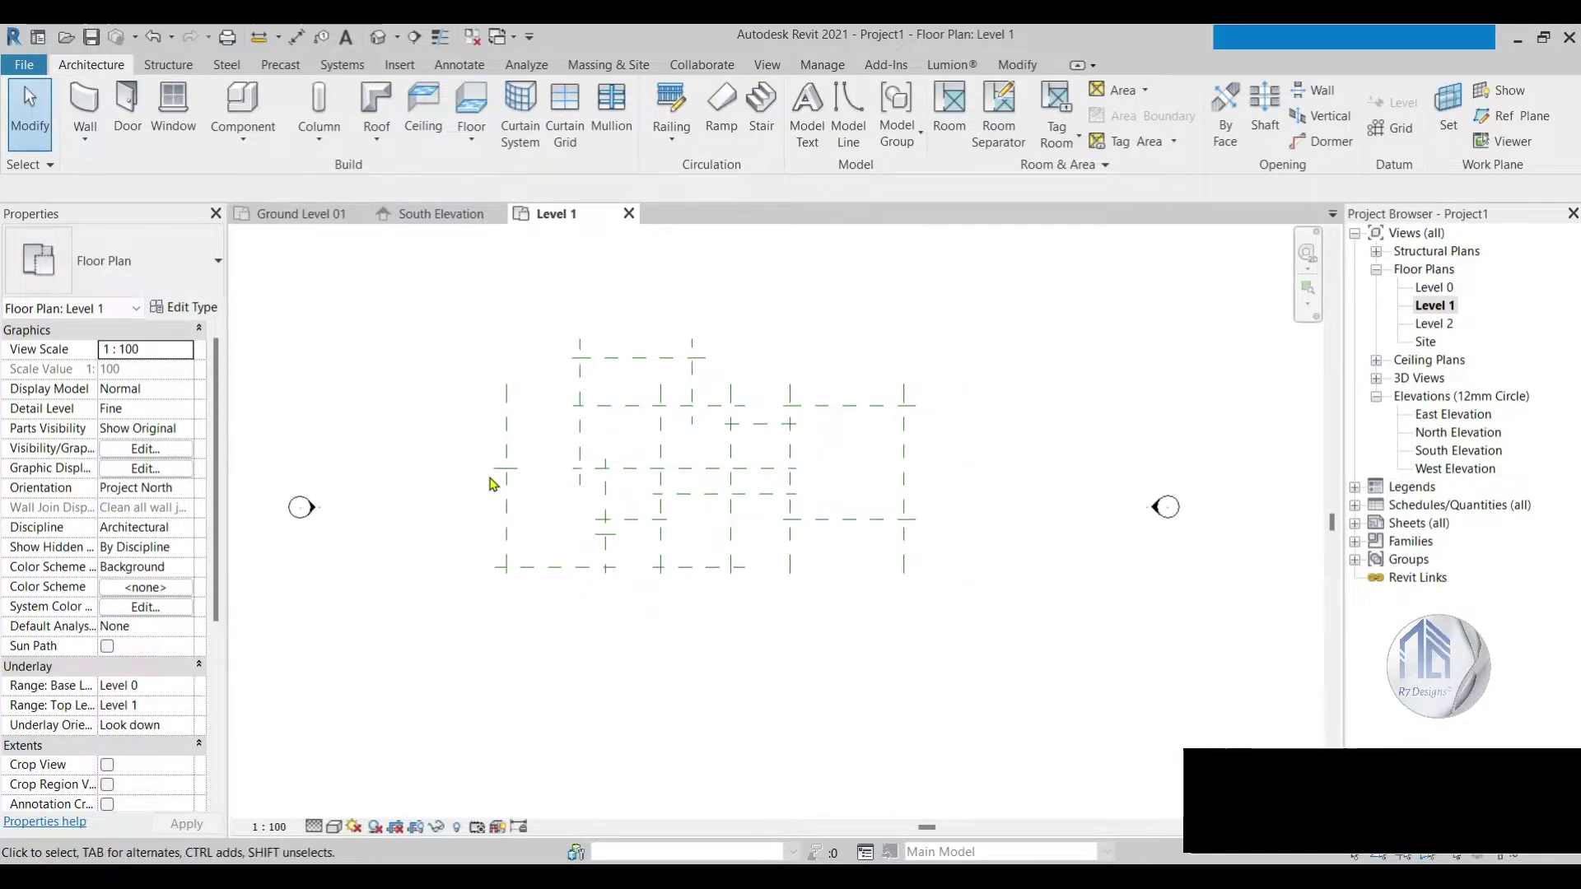
pyautogui.scroll(2, 494, 484)
# Step: Extend the short horizontal reference plane further to the left
pyautogui.click(553, 543)
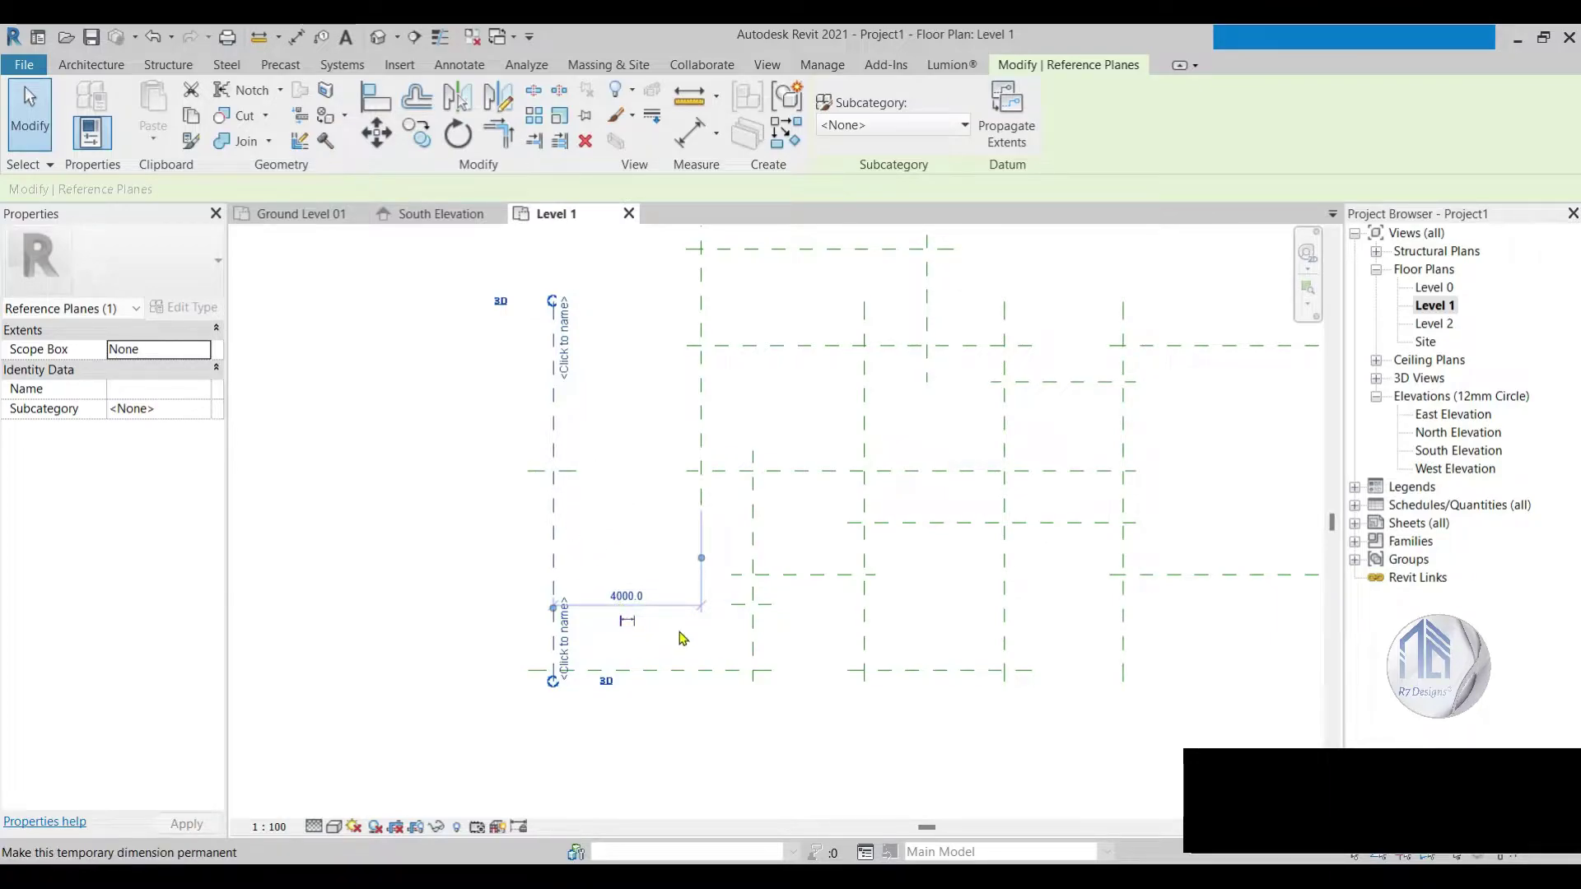
pyautogui.scroll(2, 717, 630)
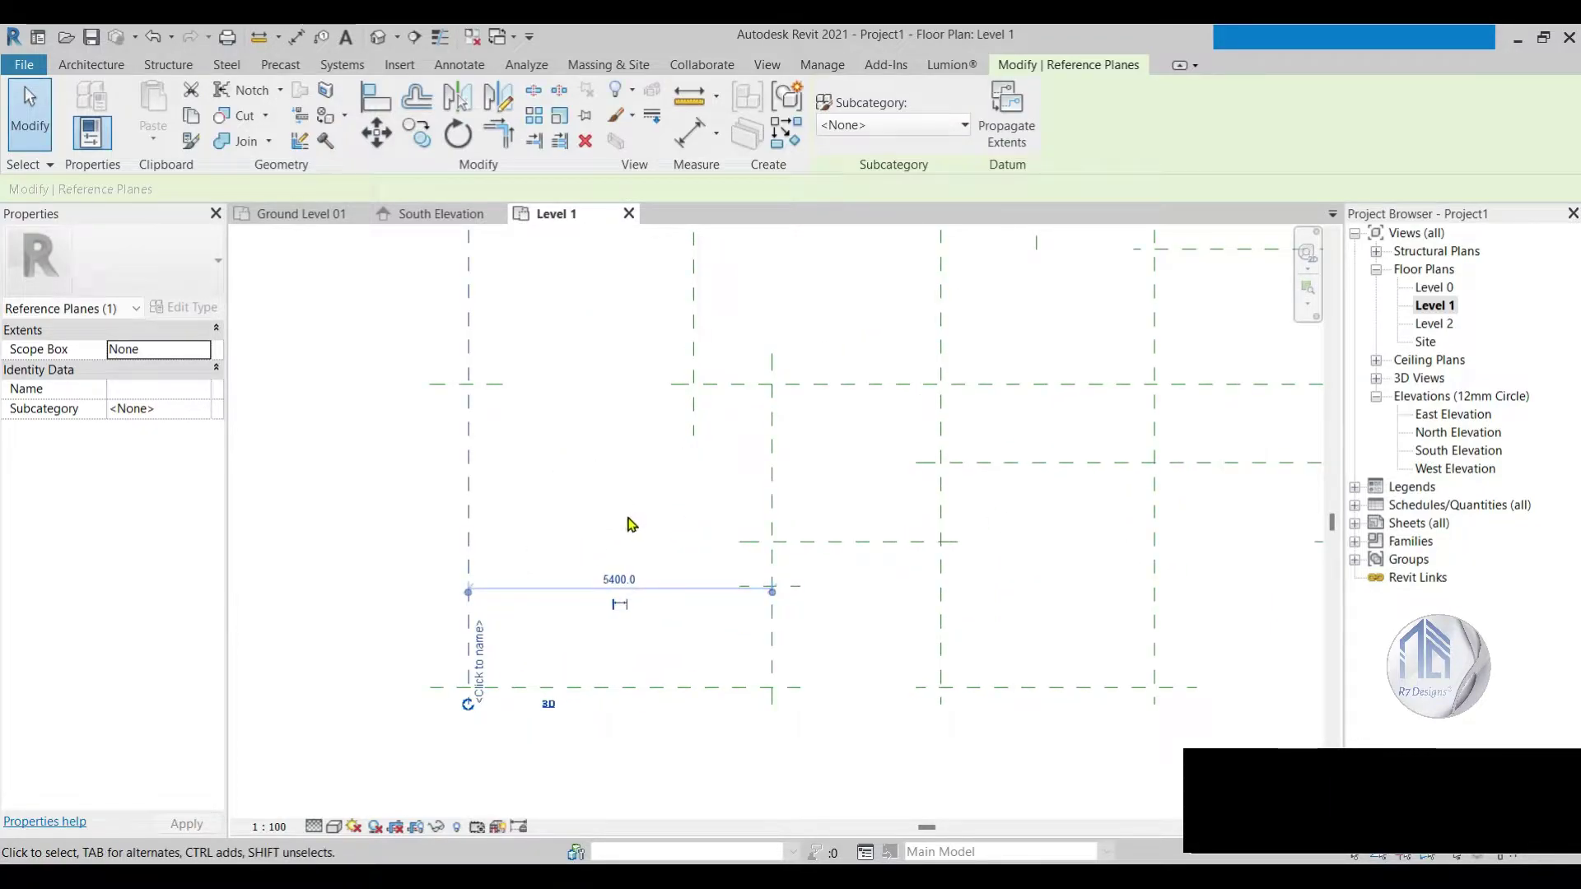
pyautogui.click(593, 500)
pyautogui.click(469, 442)
pyautogui.scroll(-1, 478, 442)
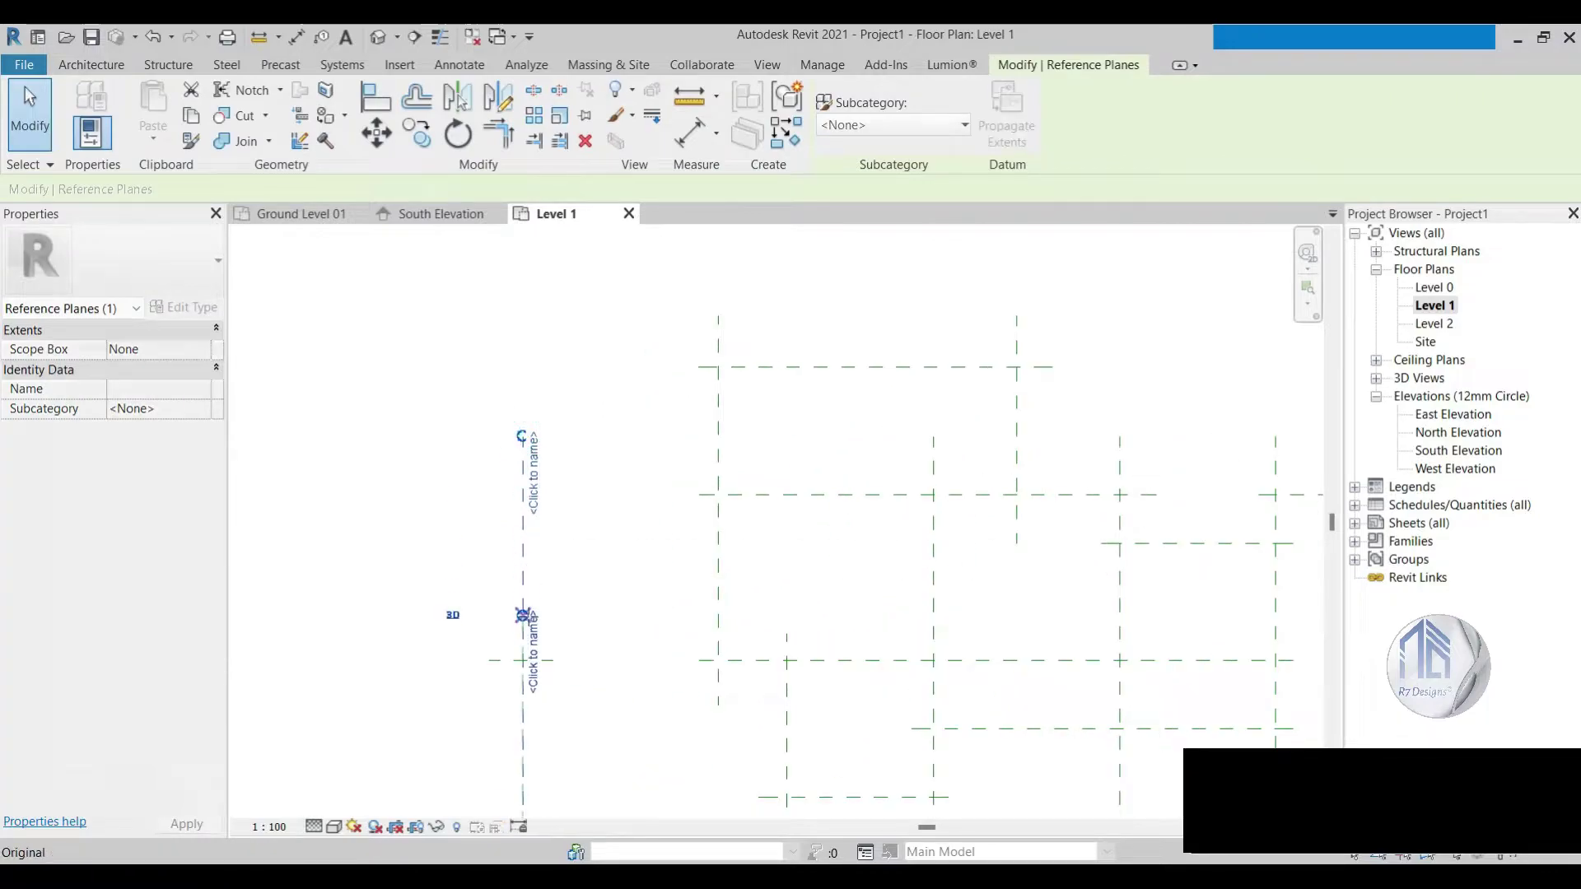
pyautogui.press('Escape')
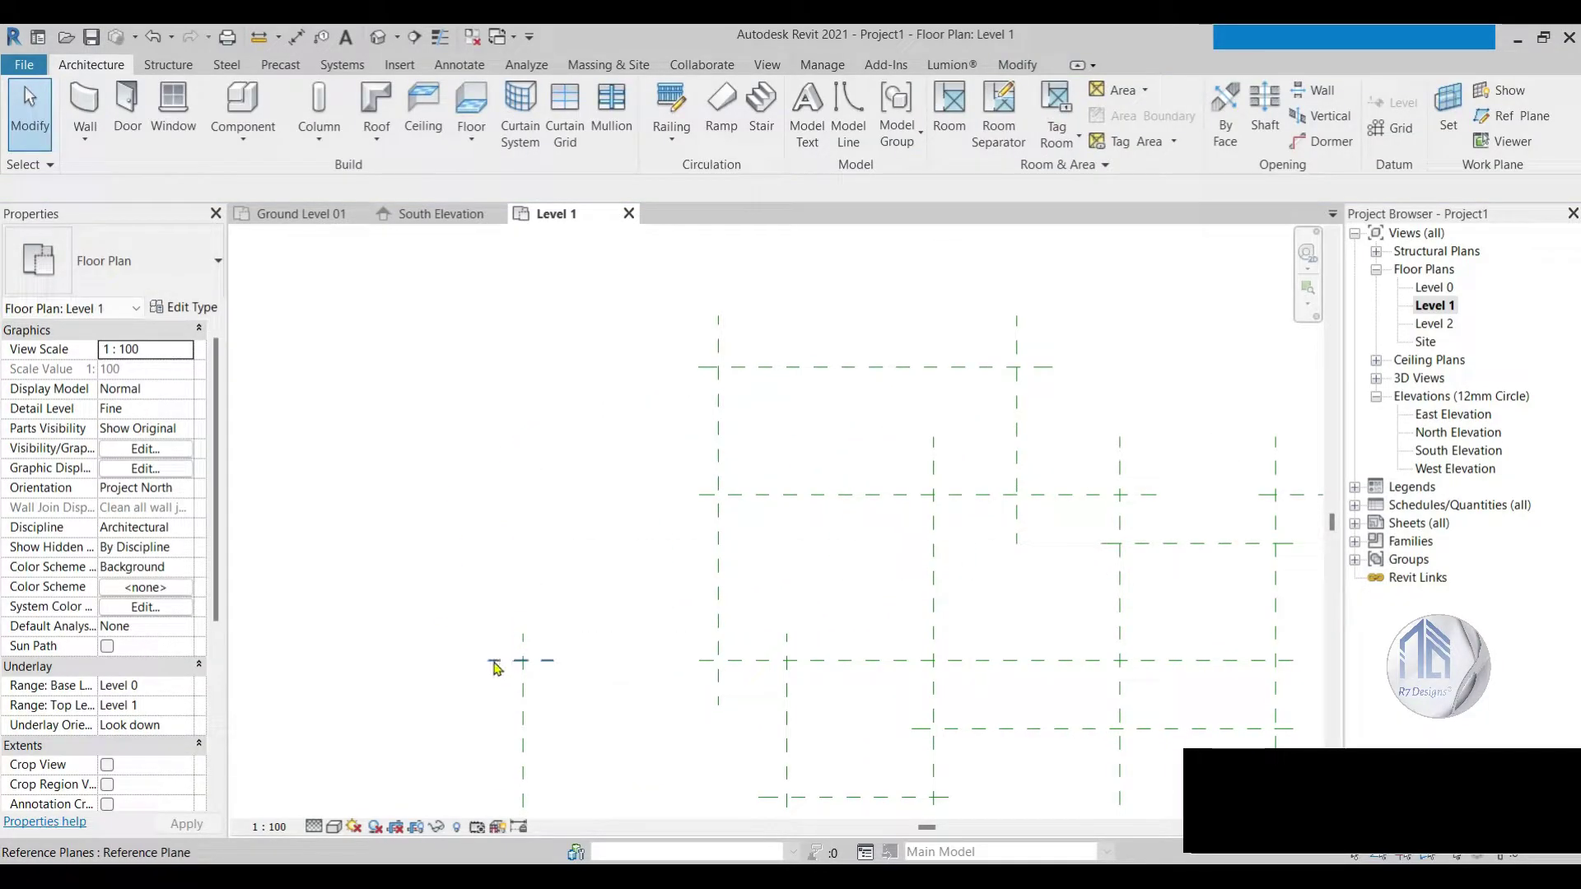
pyautogui.click(496, 663)
pyautogui.moveTo(489, 664); pyautogui.dragTo(430, 660)
pyautogui.click(634, 368)
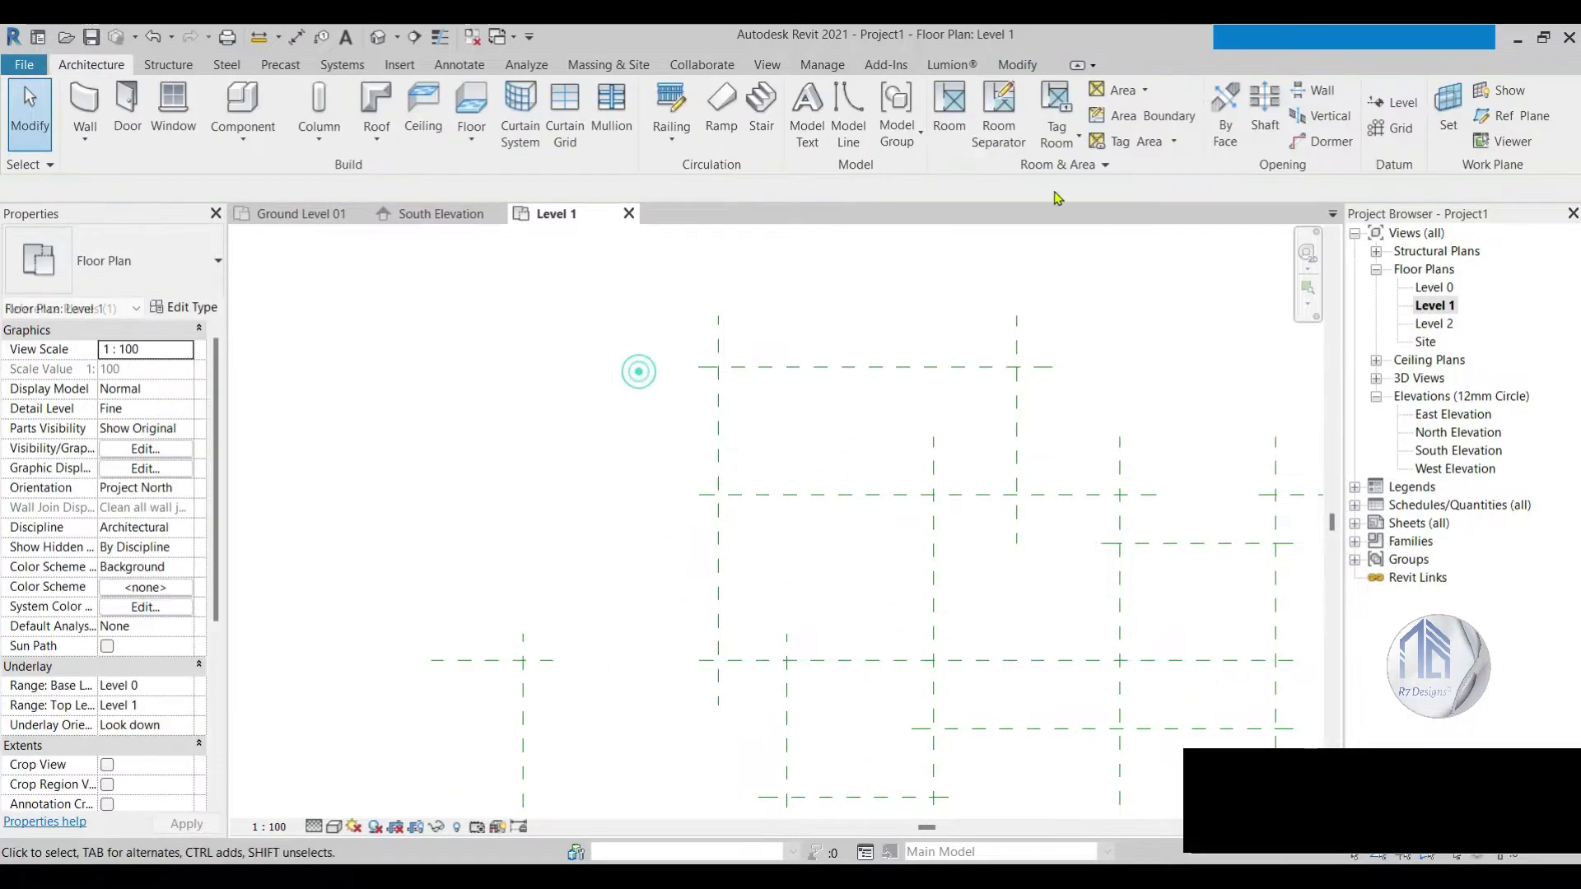
# Step: Draw a tall vertical reference plane at the far left, 1600 from its neighbour
pyautogui.click(1517, 116)
pyautogui.click(443, 708)
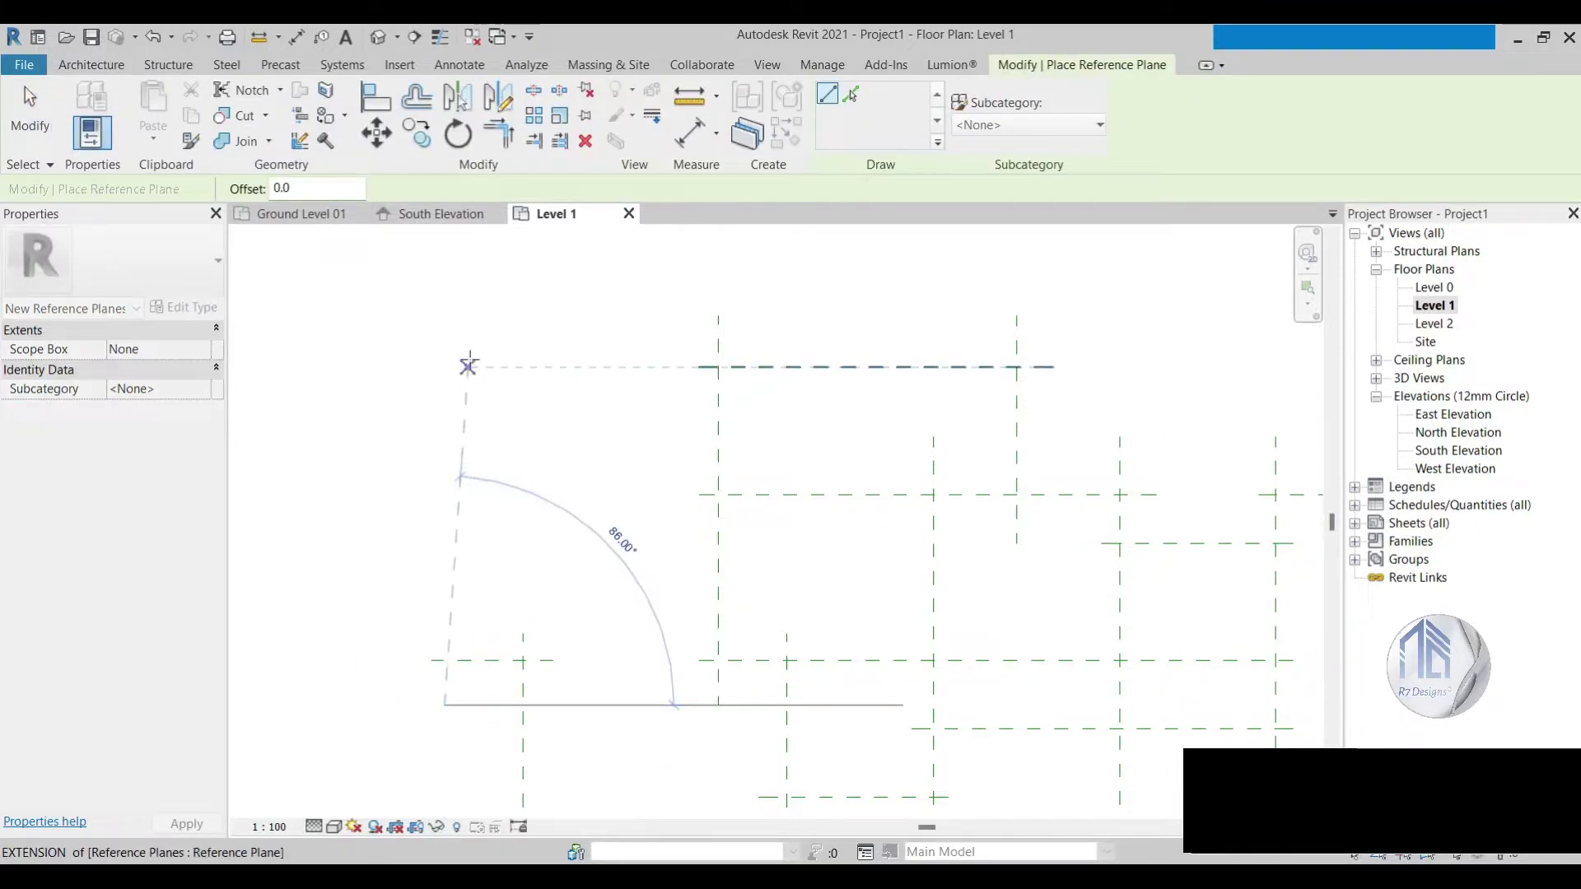
pyautogui.click(444, 315)
pyautogui.click(46, 132)
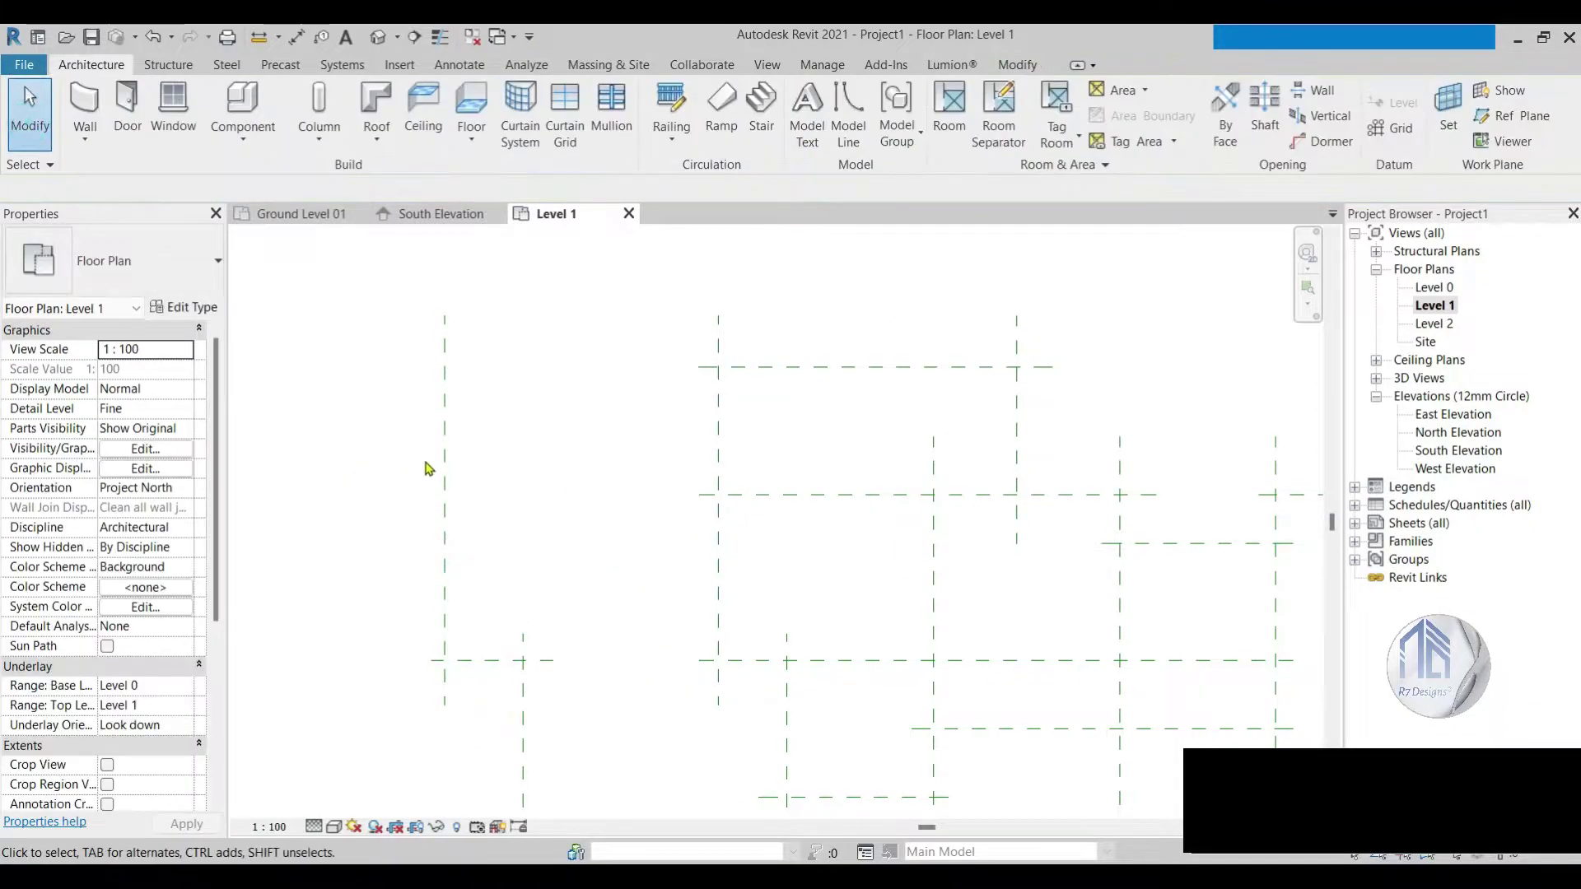
pyautogui.click(445, 541)
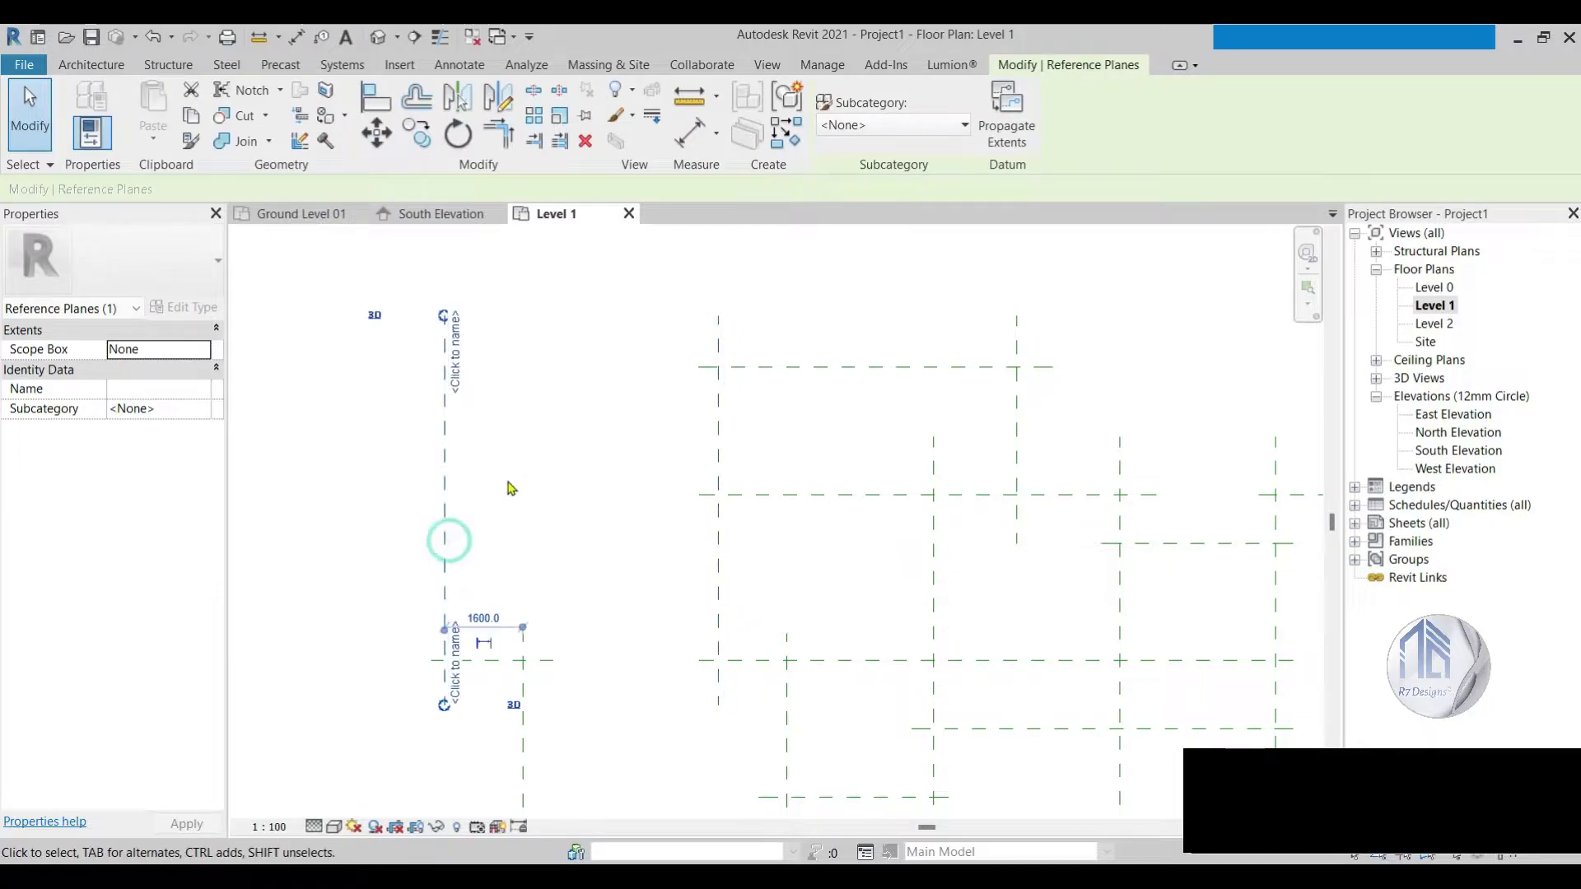
pyautogui.click(540, 497)
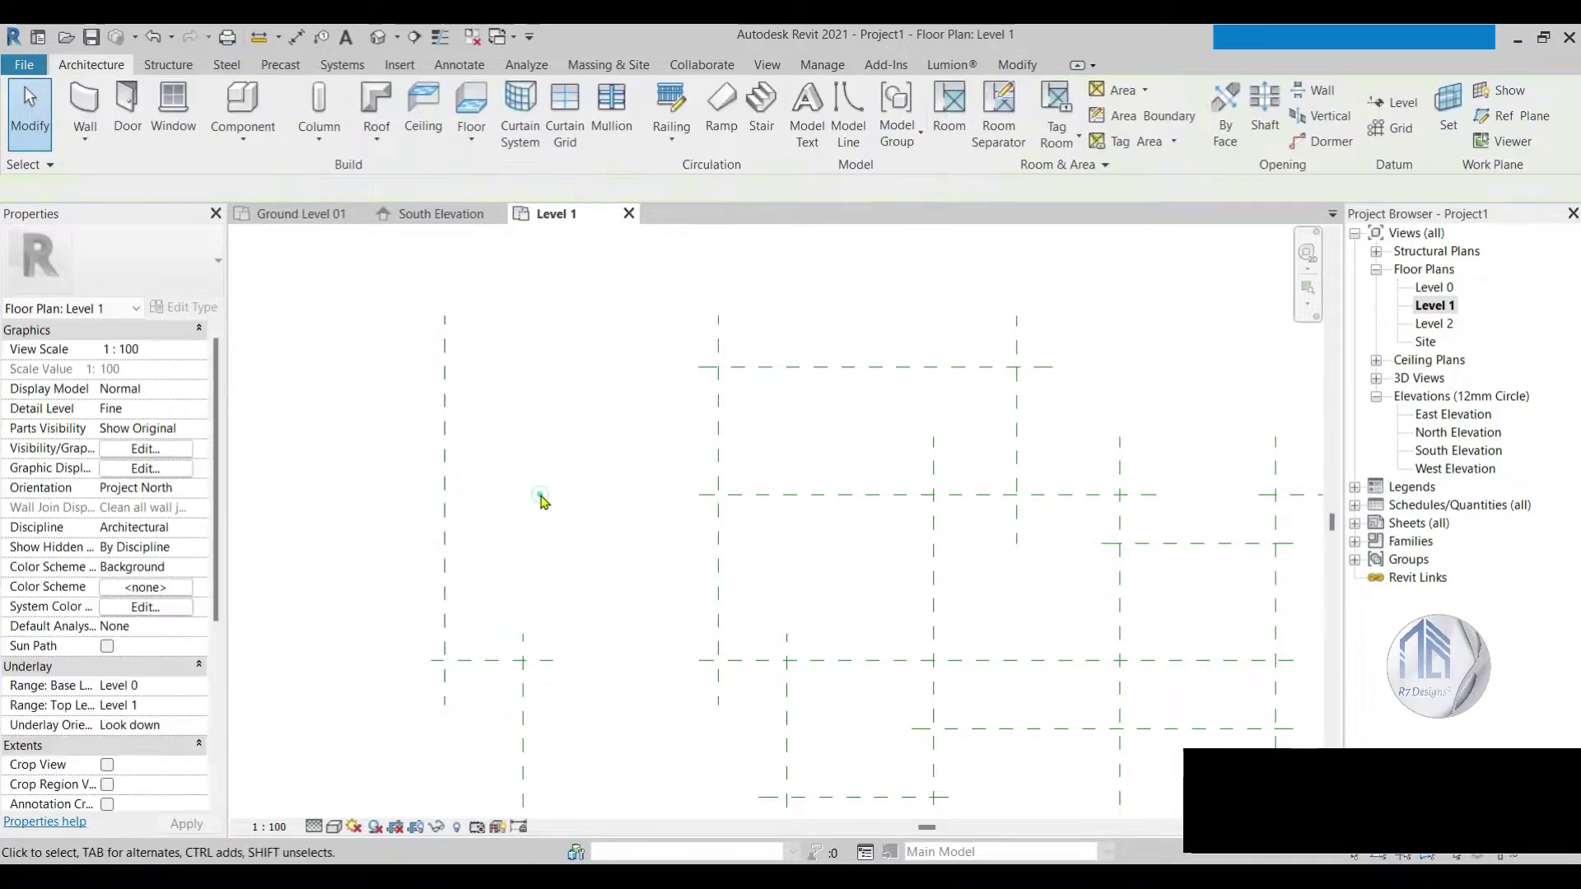
pyautogui.click(449, 632)
pyautogui.click(783, 342)
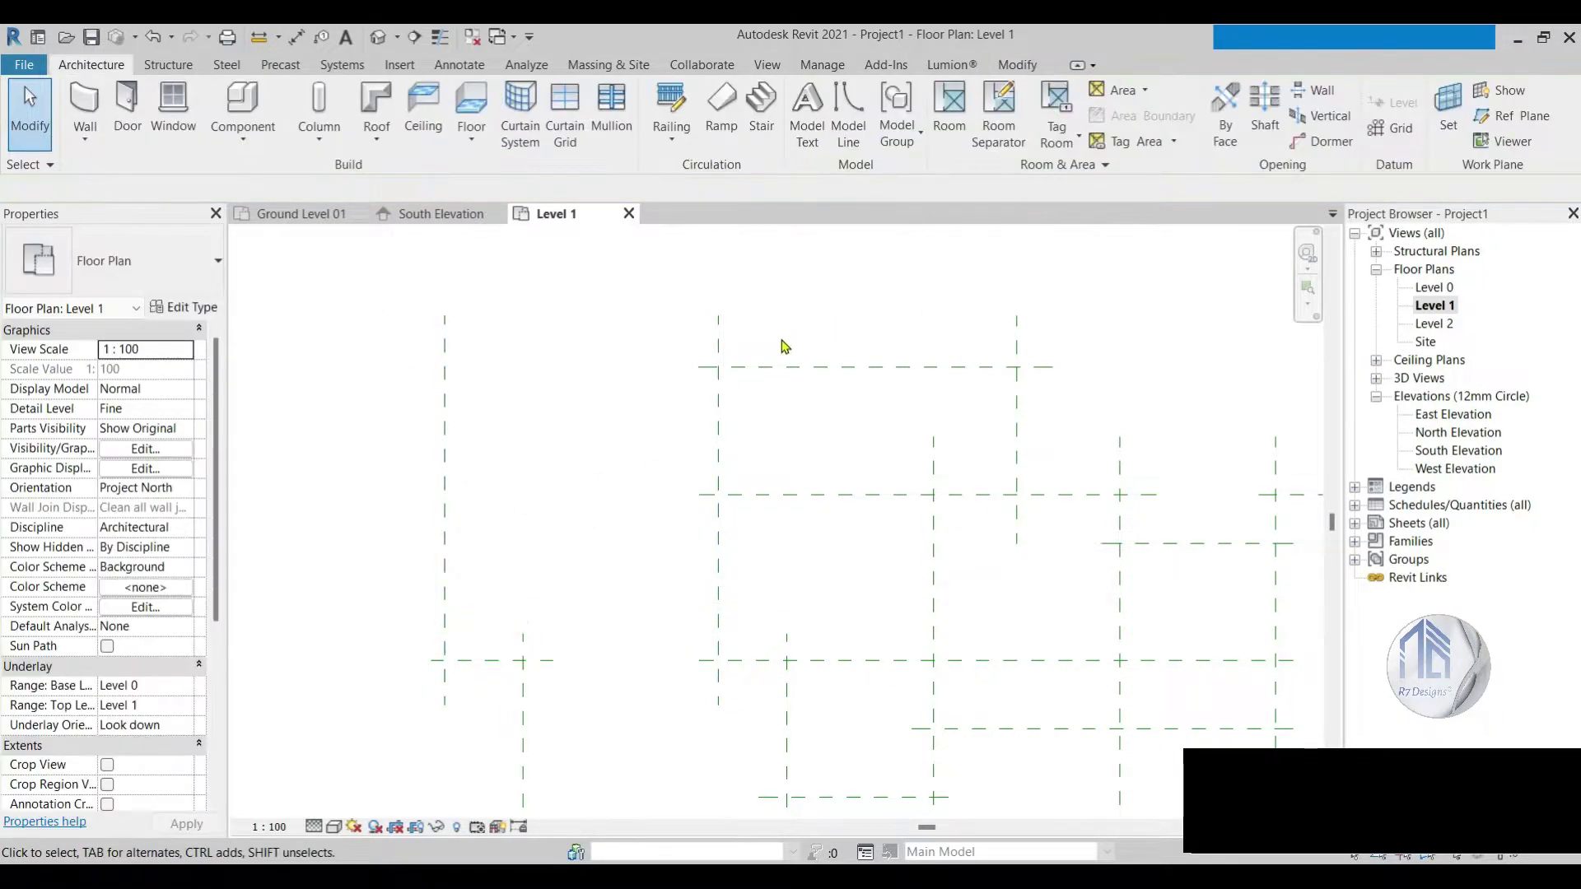
# Step: Draw a new horizontal reference plane on the left side of Level 1
pyautogui.click(1529, 125)
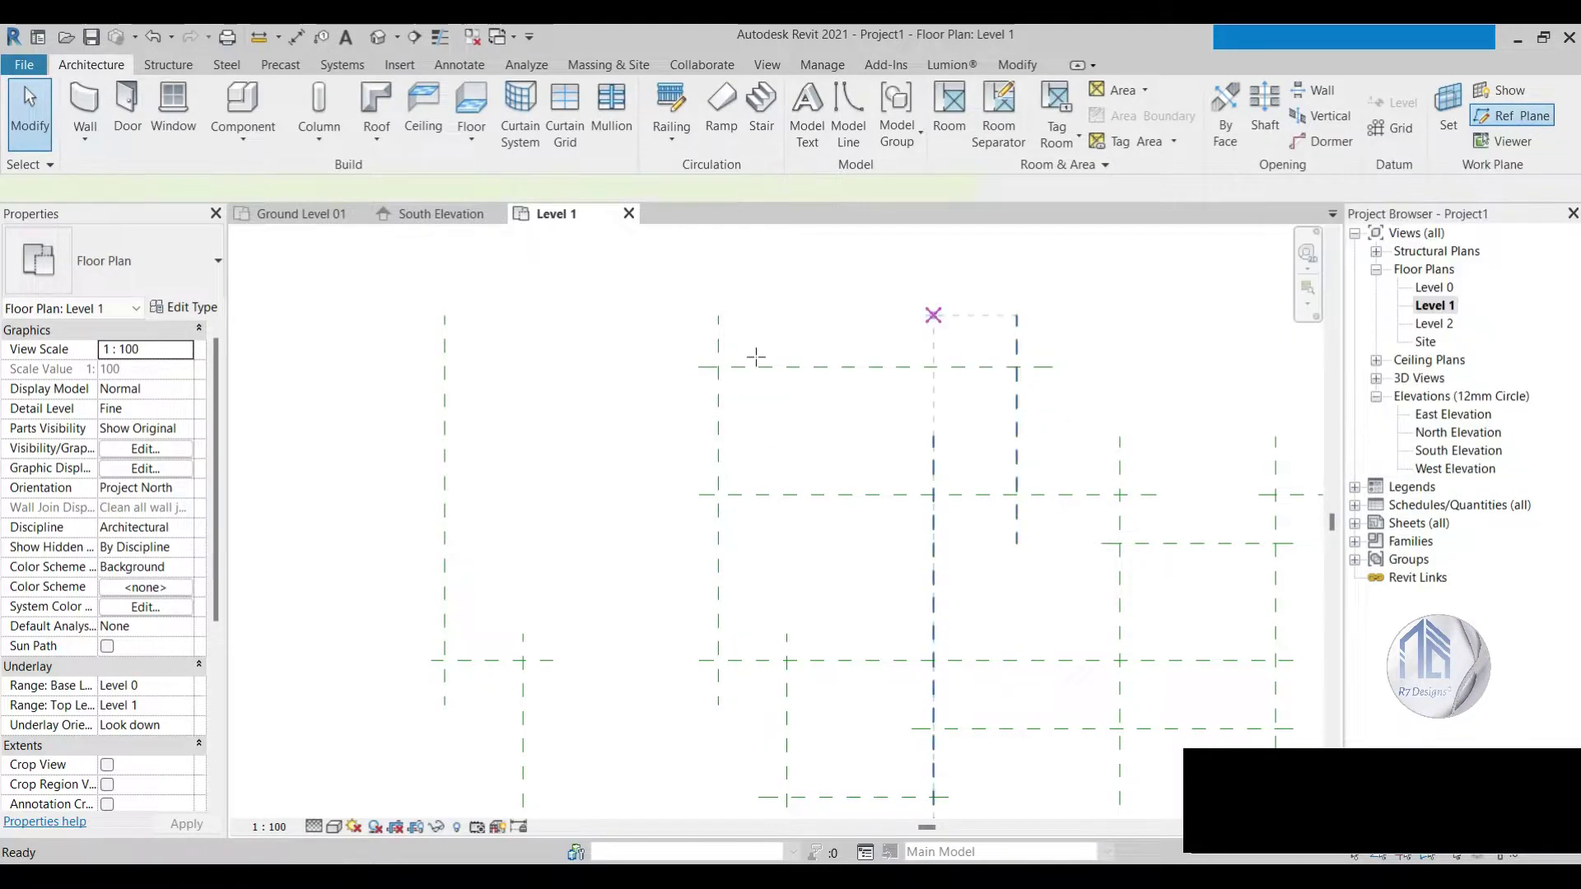
pyautogui.click(425, 416)
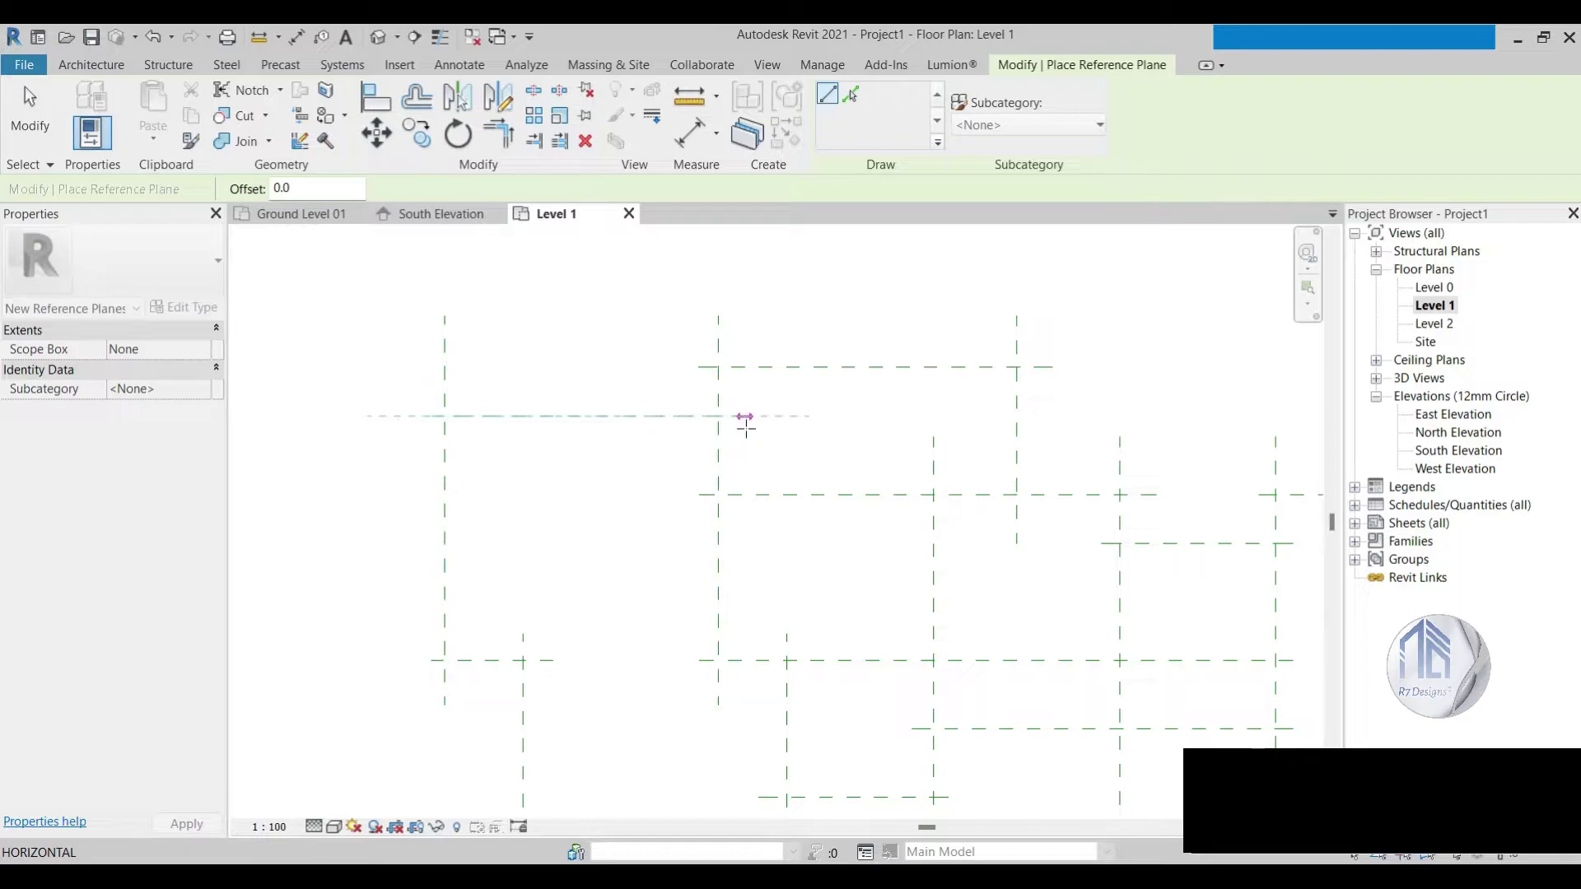
pyautogui.click(742, 417)
pyautogui.press('Escape')
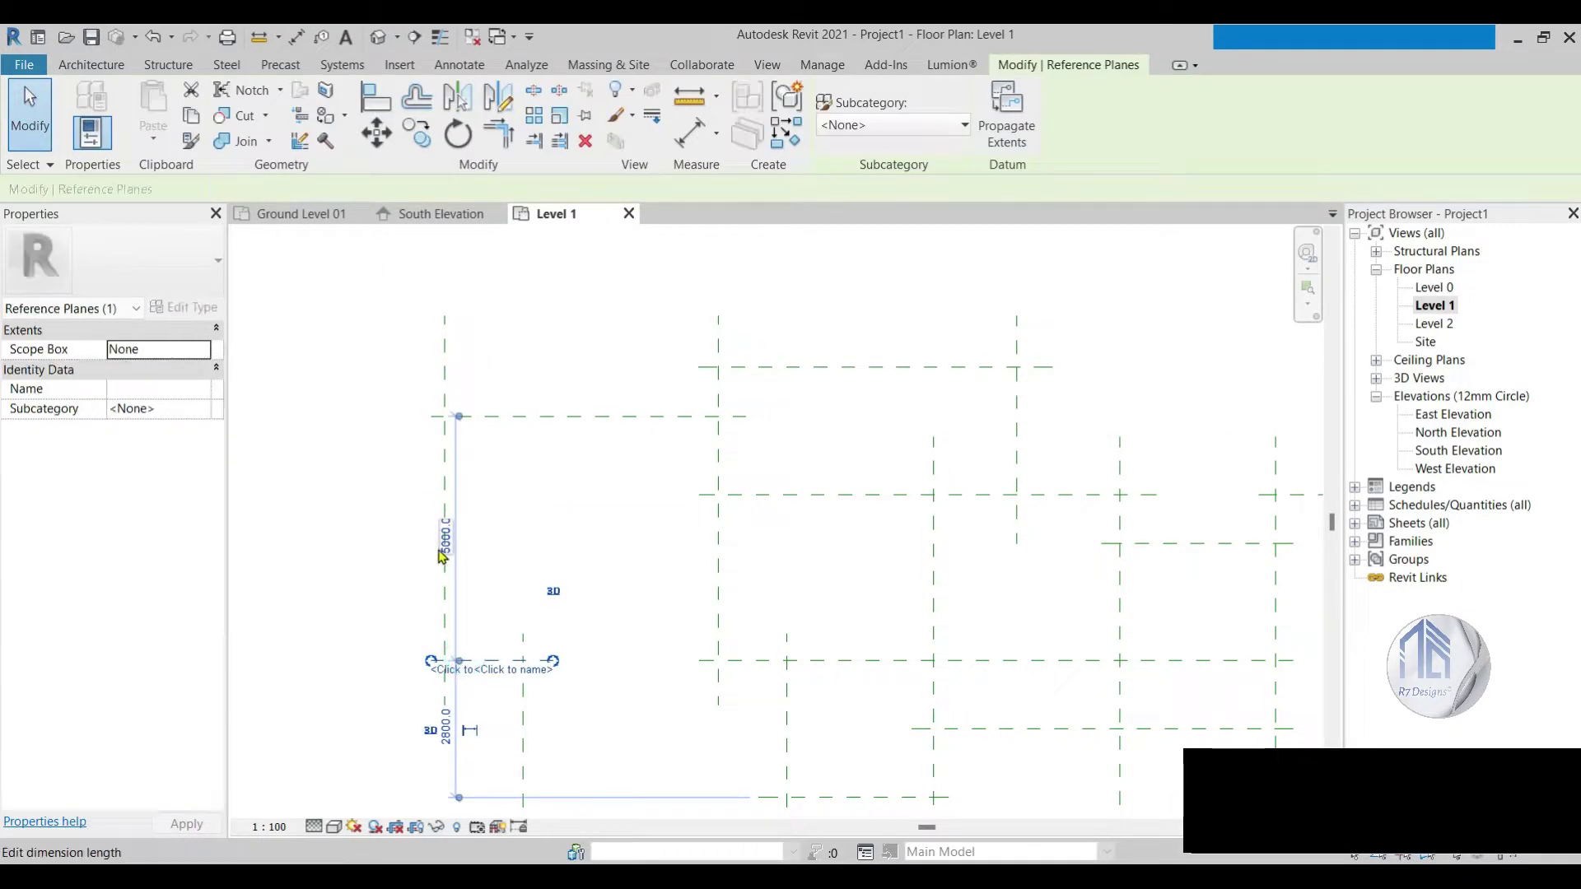
pyautogui.click(618, 505)
pyautogui.scroll(-2, 583, 491)
pyautogui.scroll(2, 484, 491)
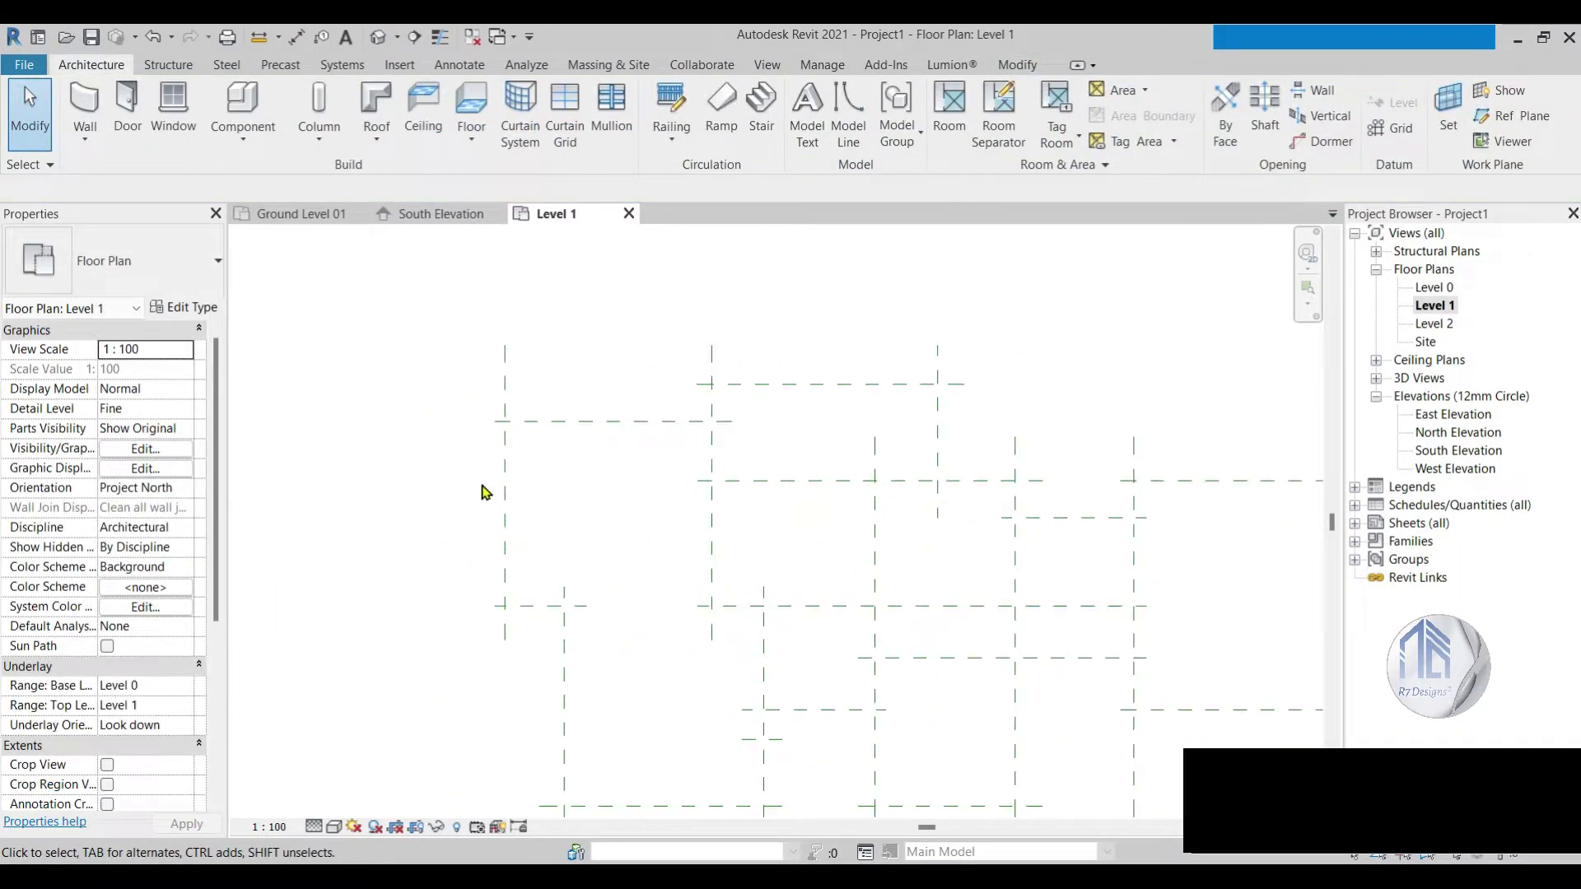
pyautogui.scroll(1, 630, 401)
# Step: Move the horizontal reference plane down to 2600 below the top one
pyautogui.click(619, 386)
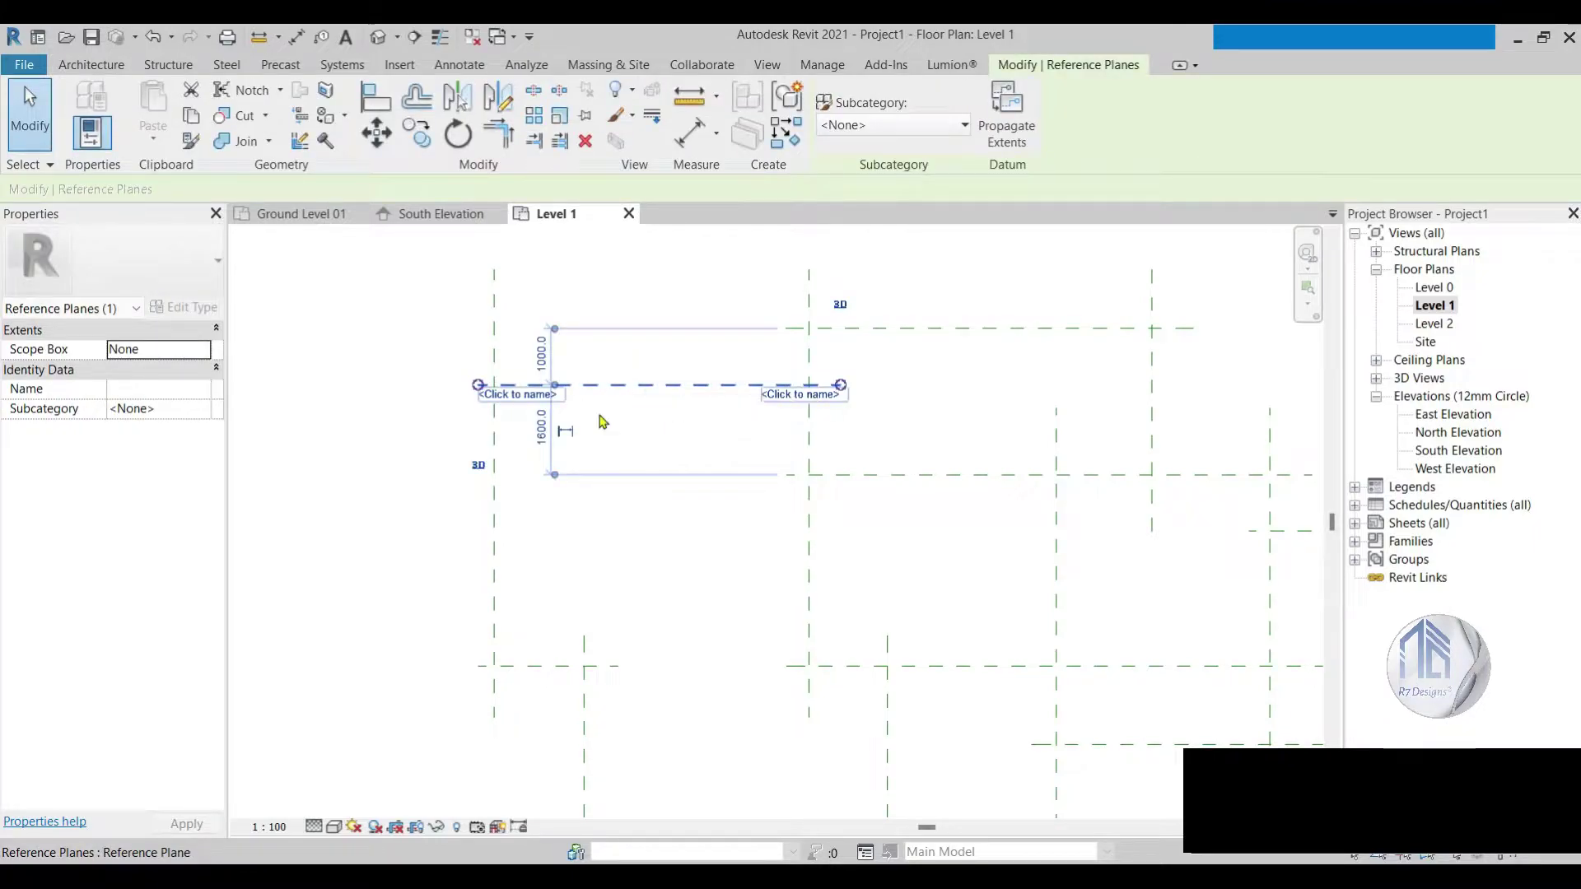
pyautogui.scroll(-1, 609, 420)
pyautogui.moveTo(619, 387); pyautogui.dragTo(632, 500)
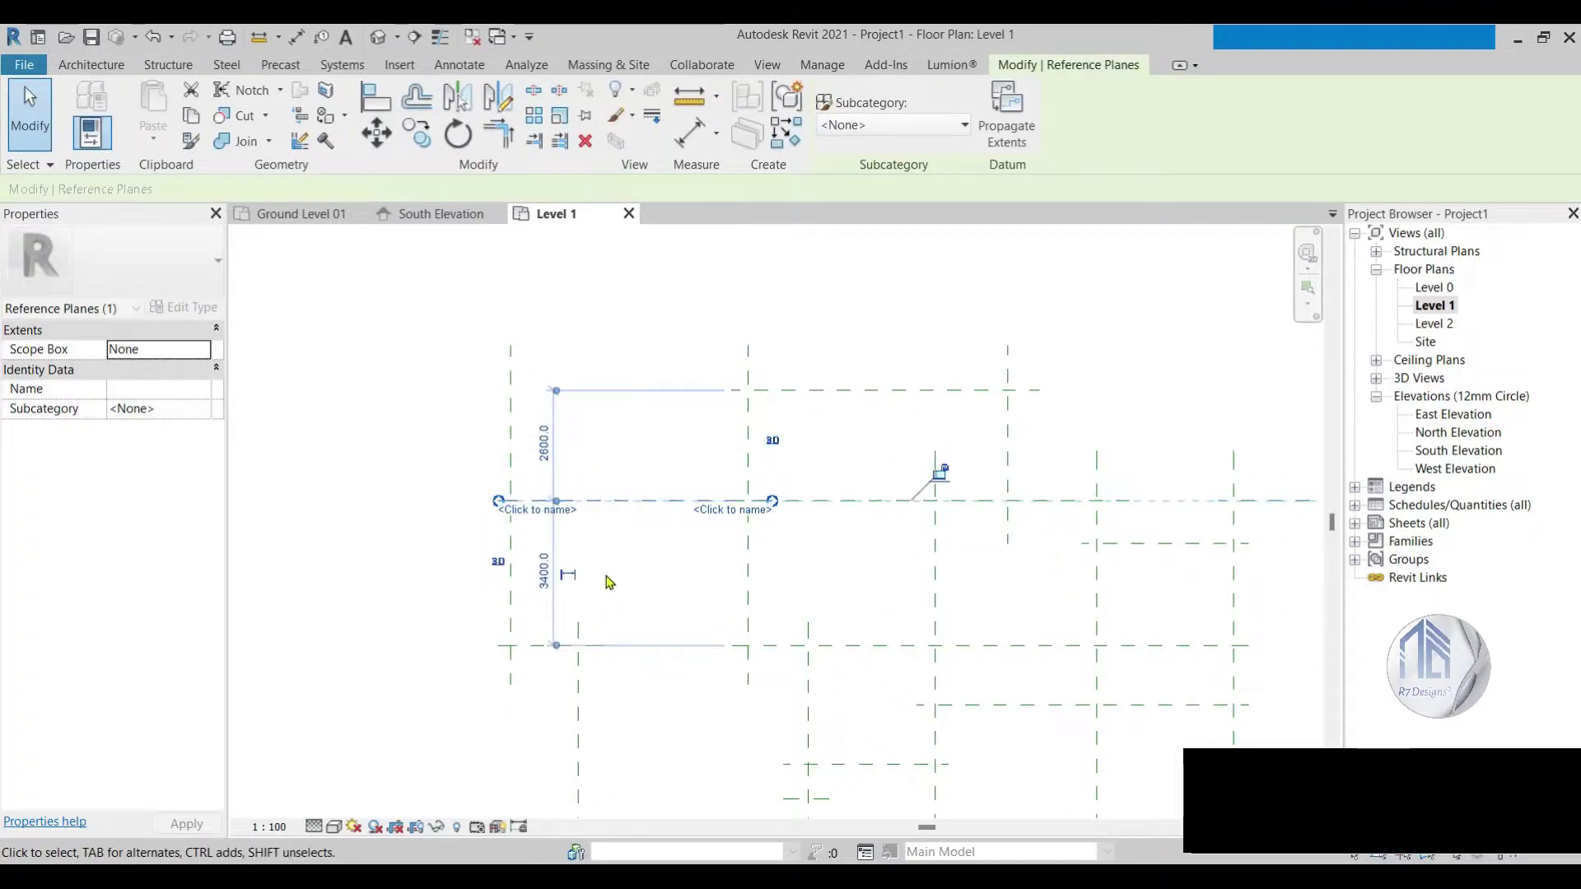
pyautogui.click(639, 568)
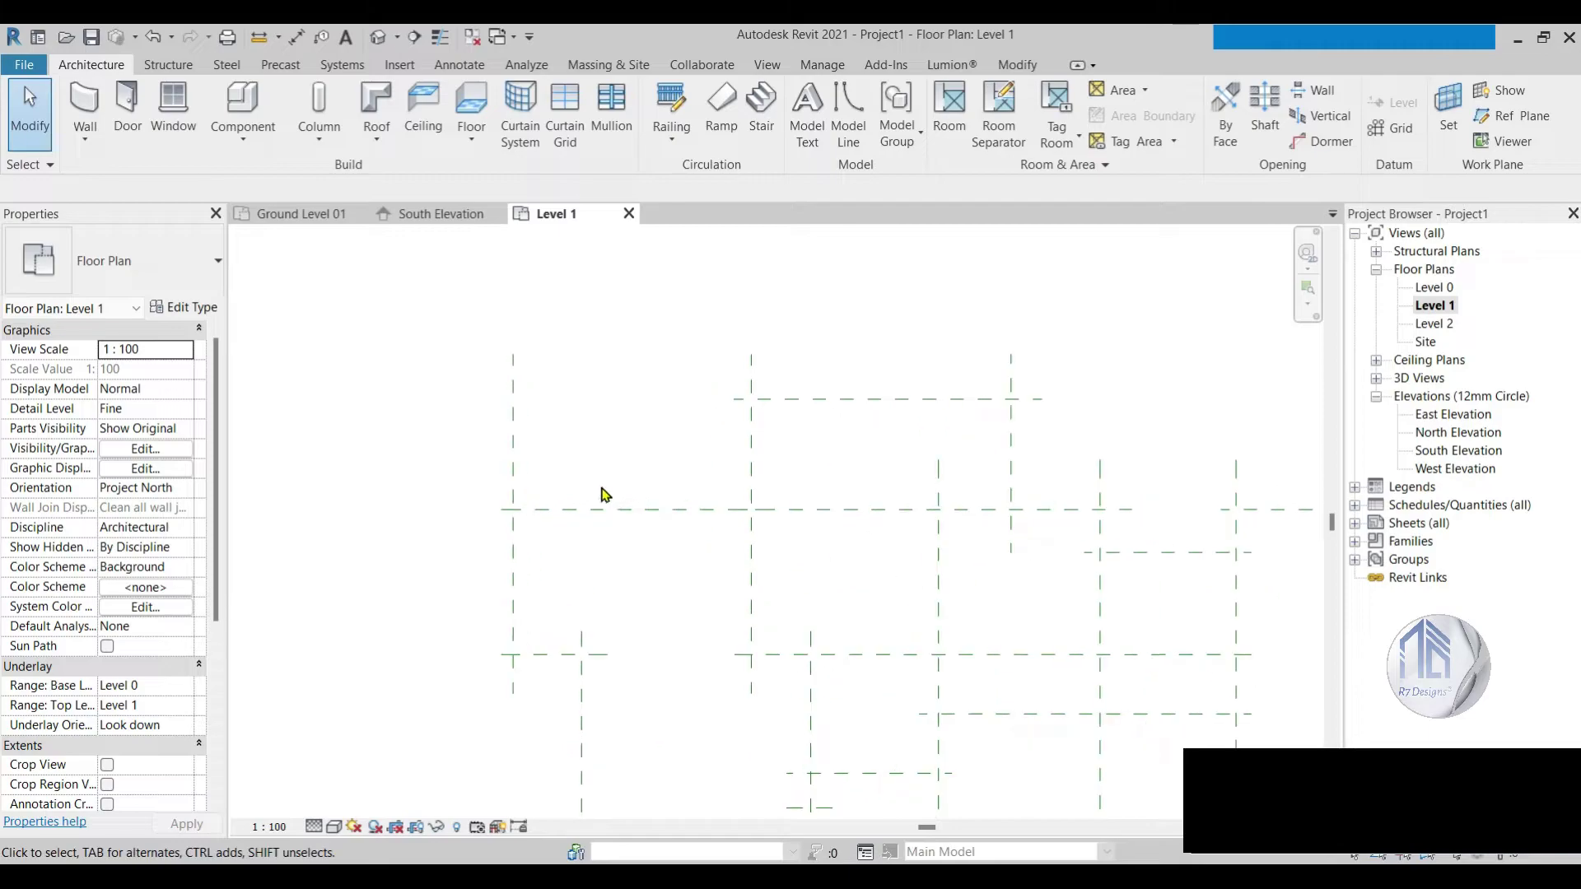
pyautogui.scroll(-2, 579, 483)
pyautogui.click(690, 436)
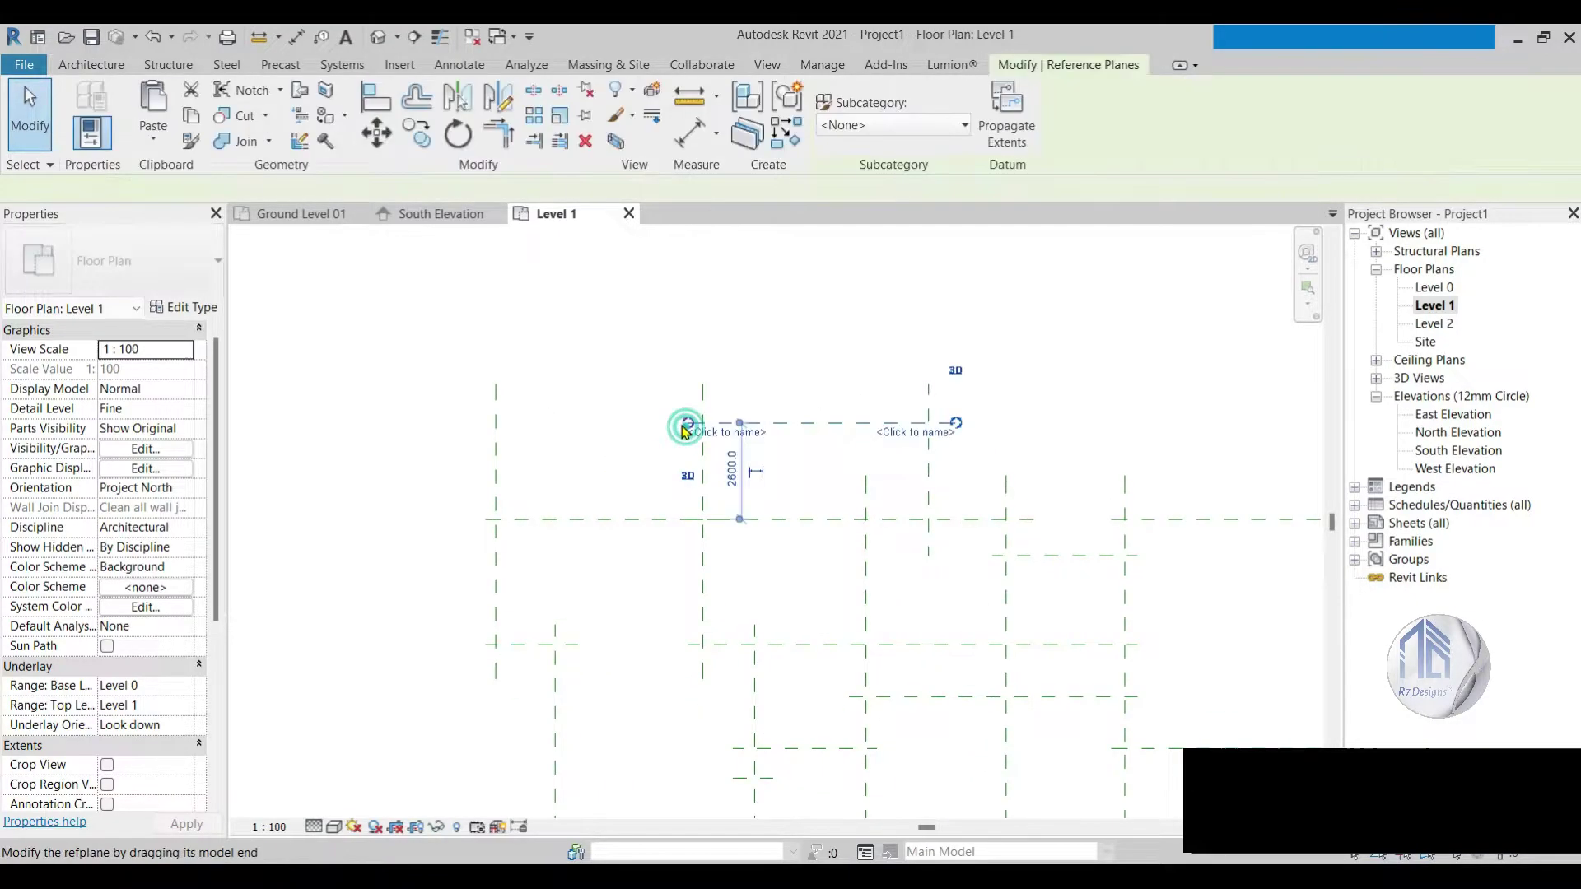
pyautogui.scroll(2, 611, 457)
pyautogui.click(593, 577)
# Step: Change the far-left vertical plane's spacing from 1600 to 2000 and extend a horizontal plane to meet it
pyautogui.scroll(2, 441, 494)
pyautogui.click(437, 494)
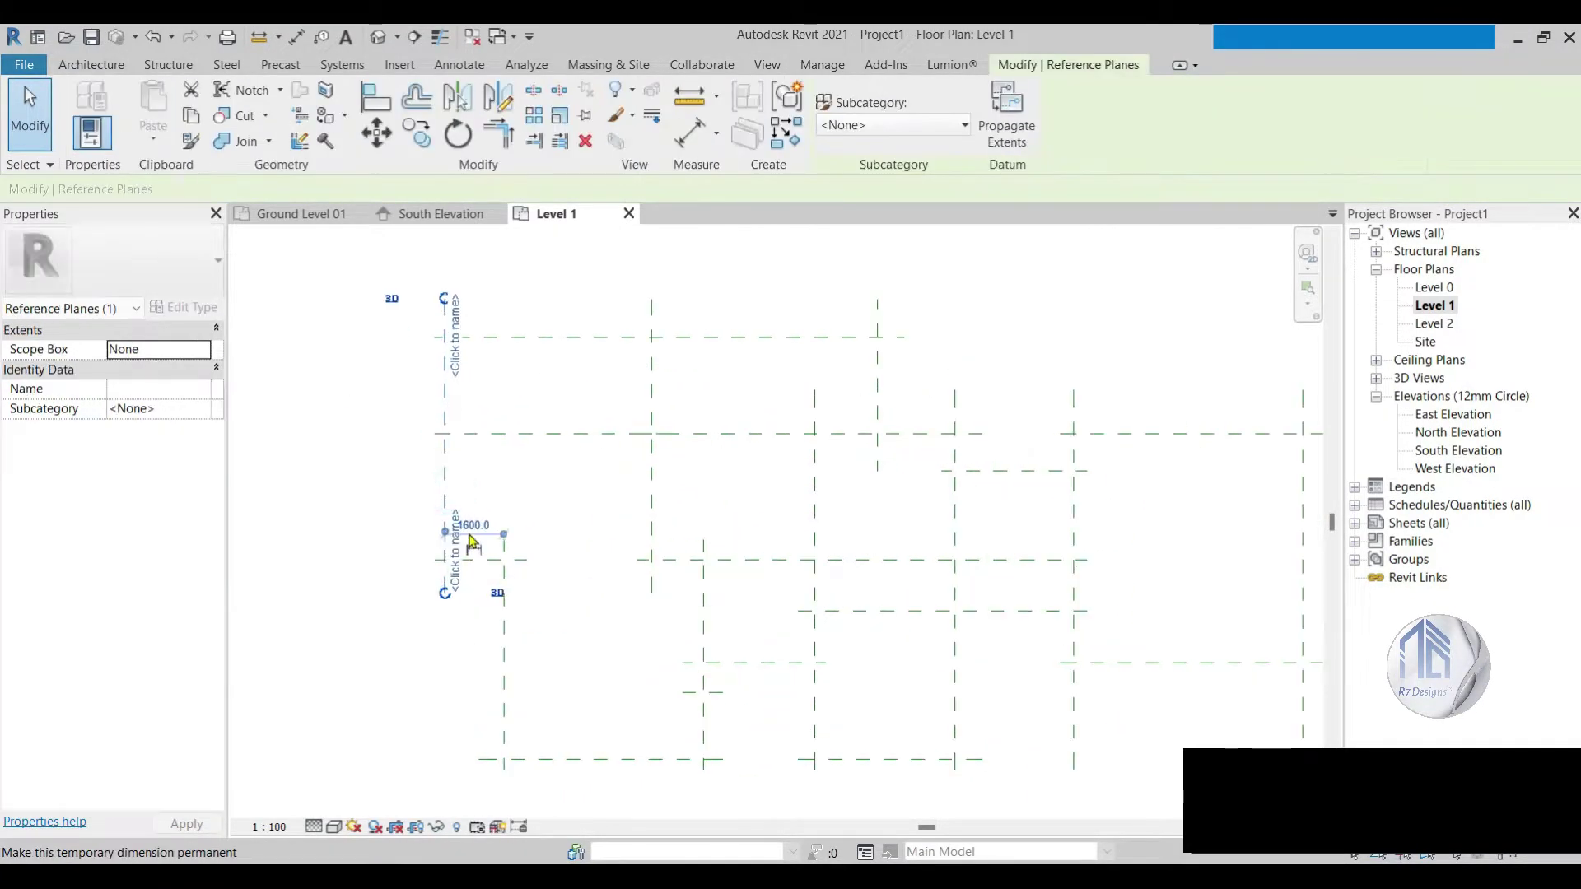
pyautogui.click(478, 524)
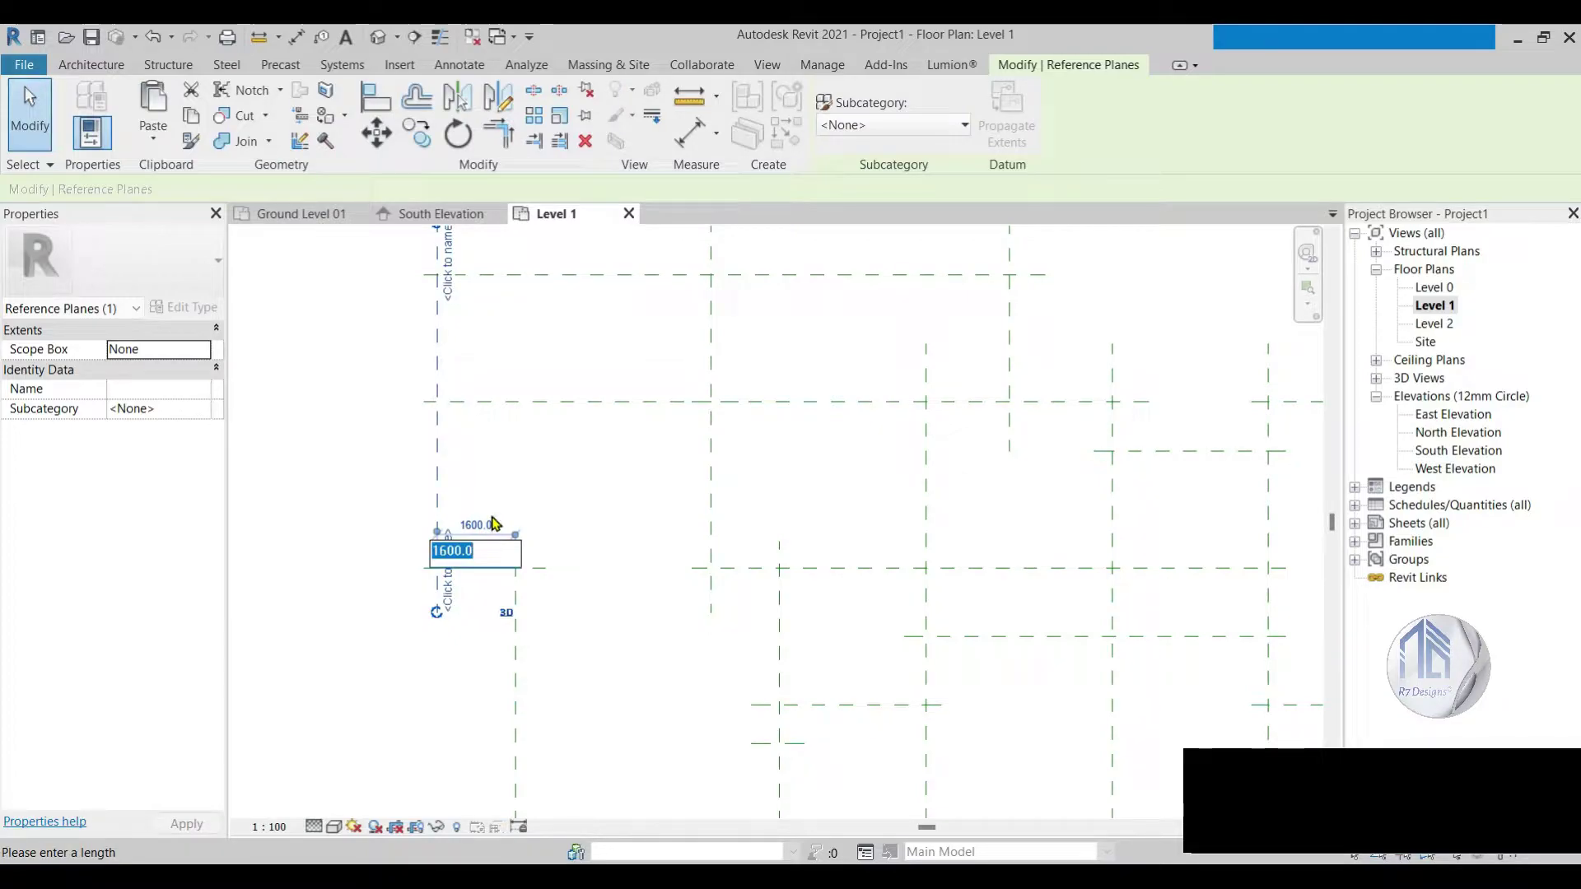
pyautogui.write('2000')
pyautogui.press('Return')
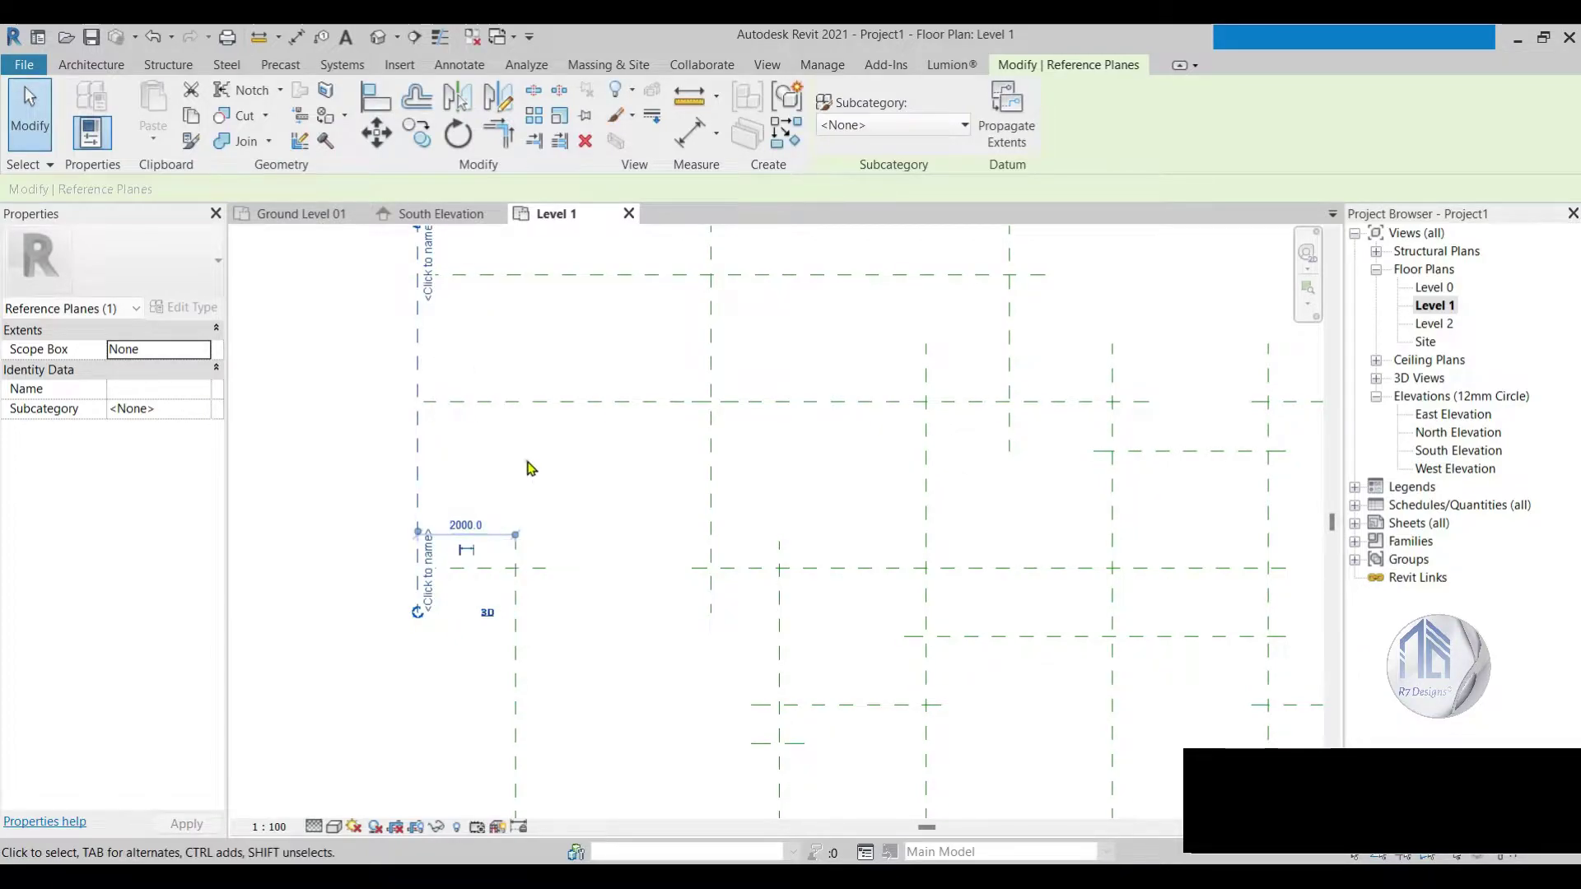
pyautogui.click(531, 467)
pyautogui.click(387, 568)
pyautogui.click(421, 402)
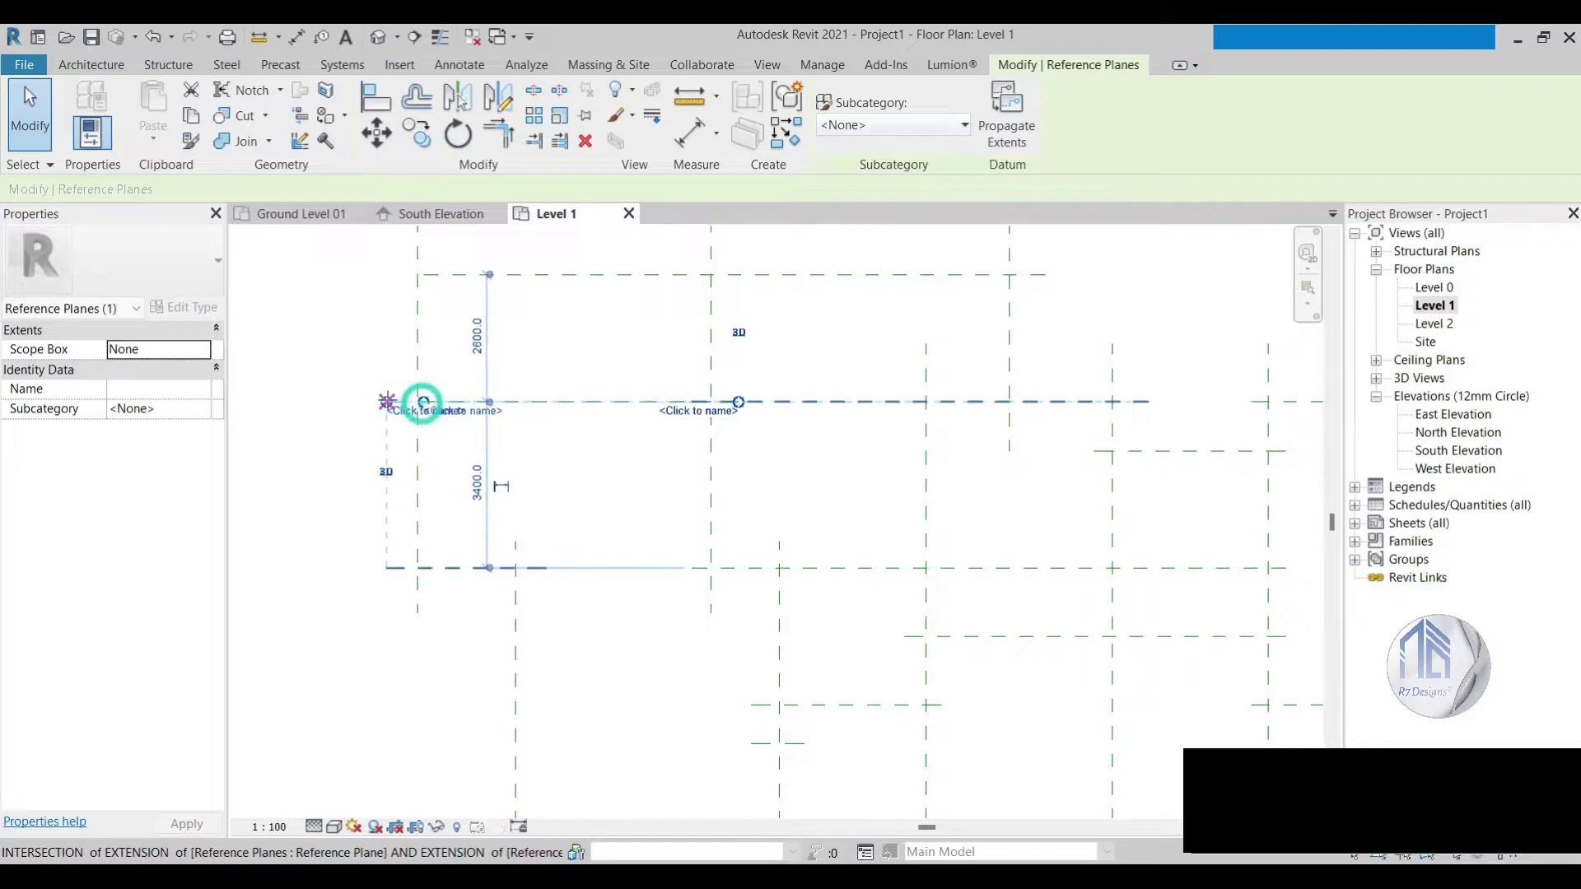
pyautogui.click(576, 275)
# Step: Review the existing reference planes around the lower Level 1 layout
pyautogui.click(616, 475)
pyautogui.scroll(-1, 616, 475)
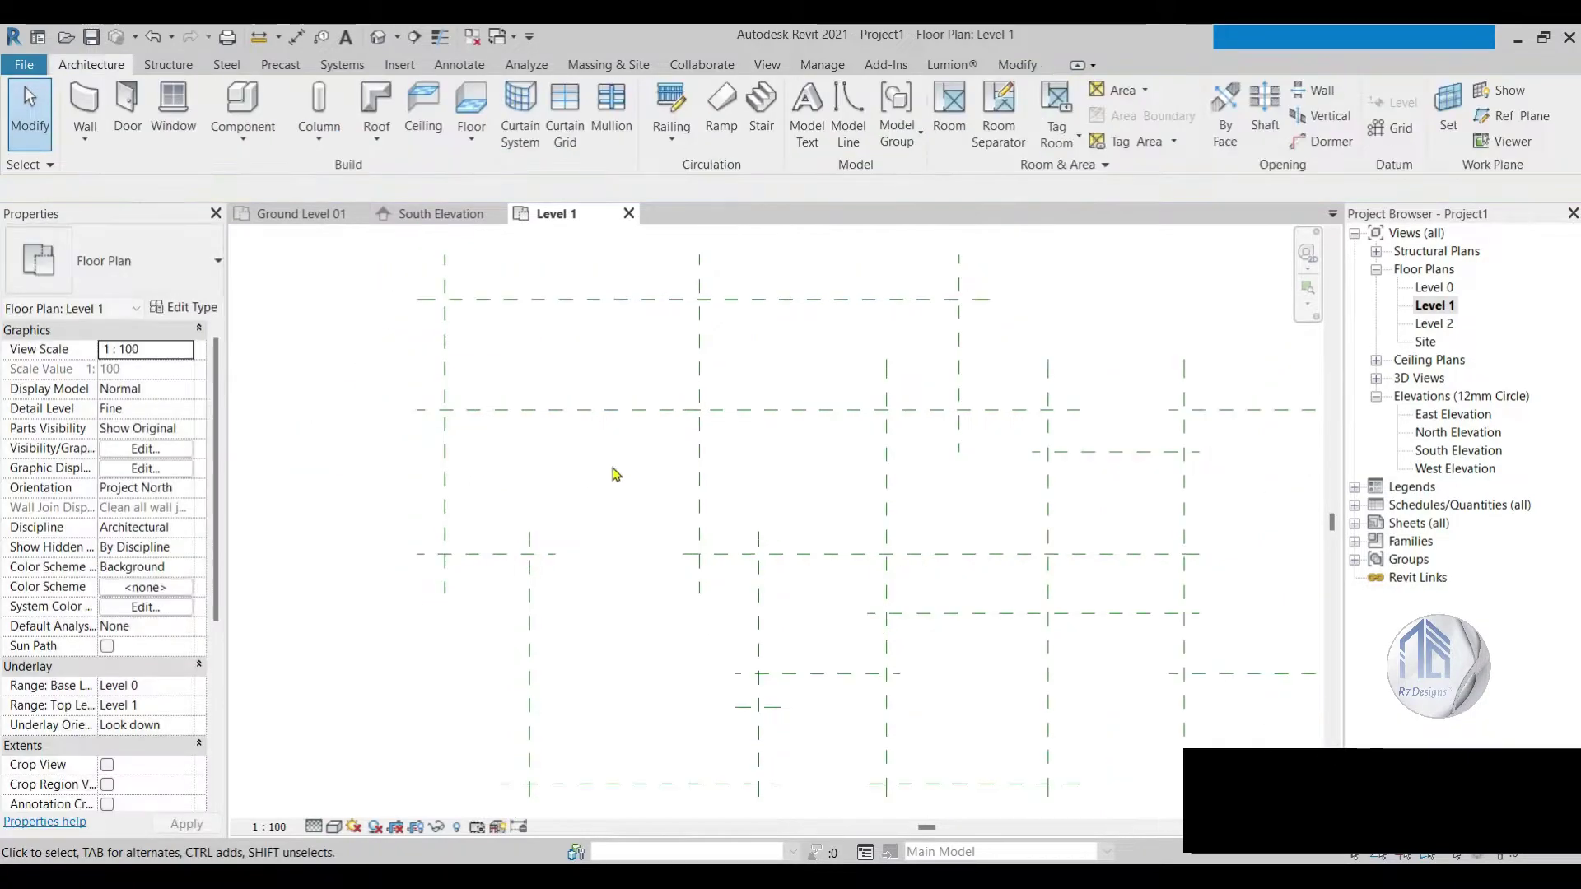
pyautogui.scroll(-5, 616, 476)
pyautogui.scroll(4, 601, 452)
pyautogui.scroll(1, 779, 523)
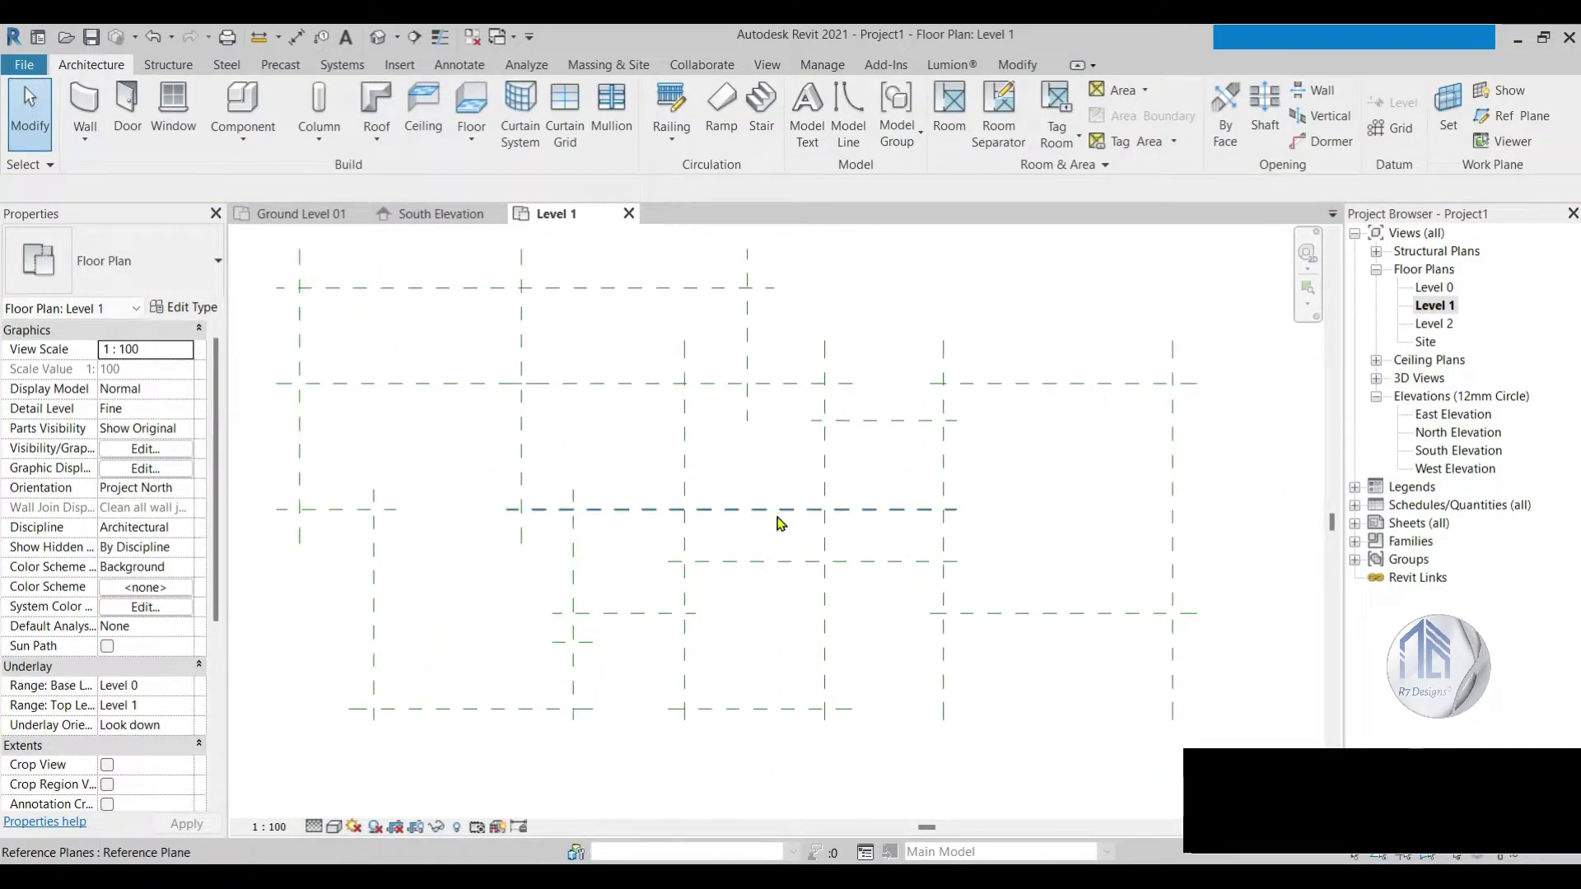
pyautogui.scroll(2, 766, 565)
pyautogui.scroll(-2, 756, 497)
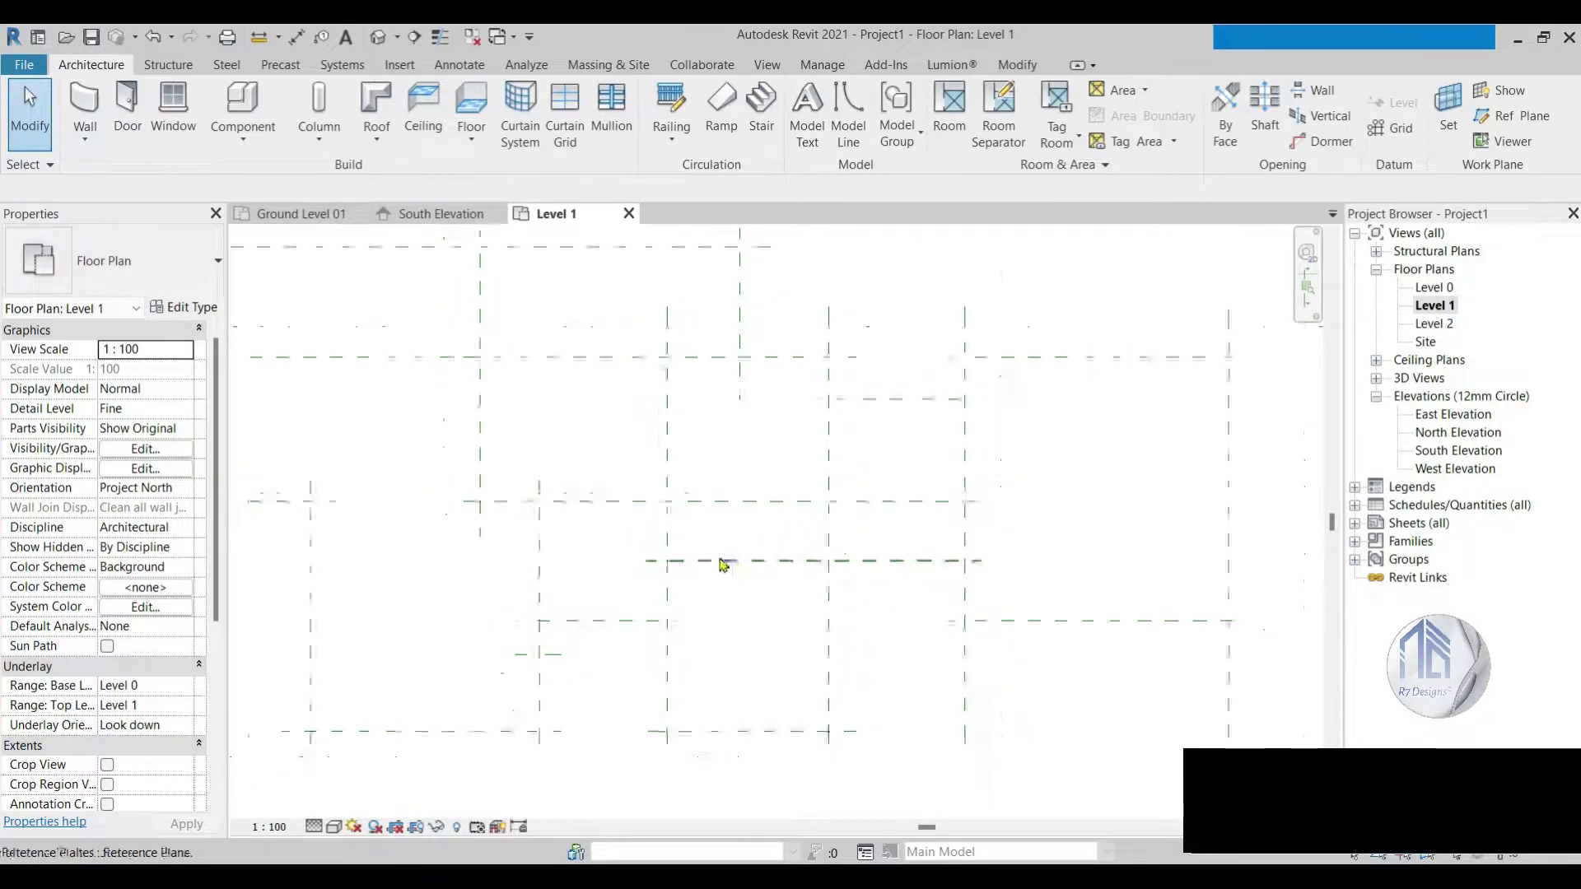
pyautogui.scroll(2, 576, 626)
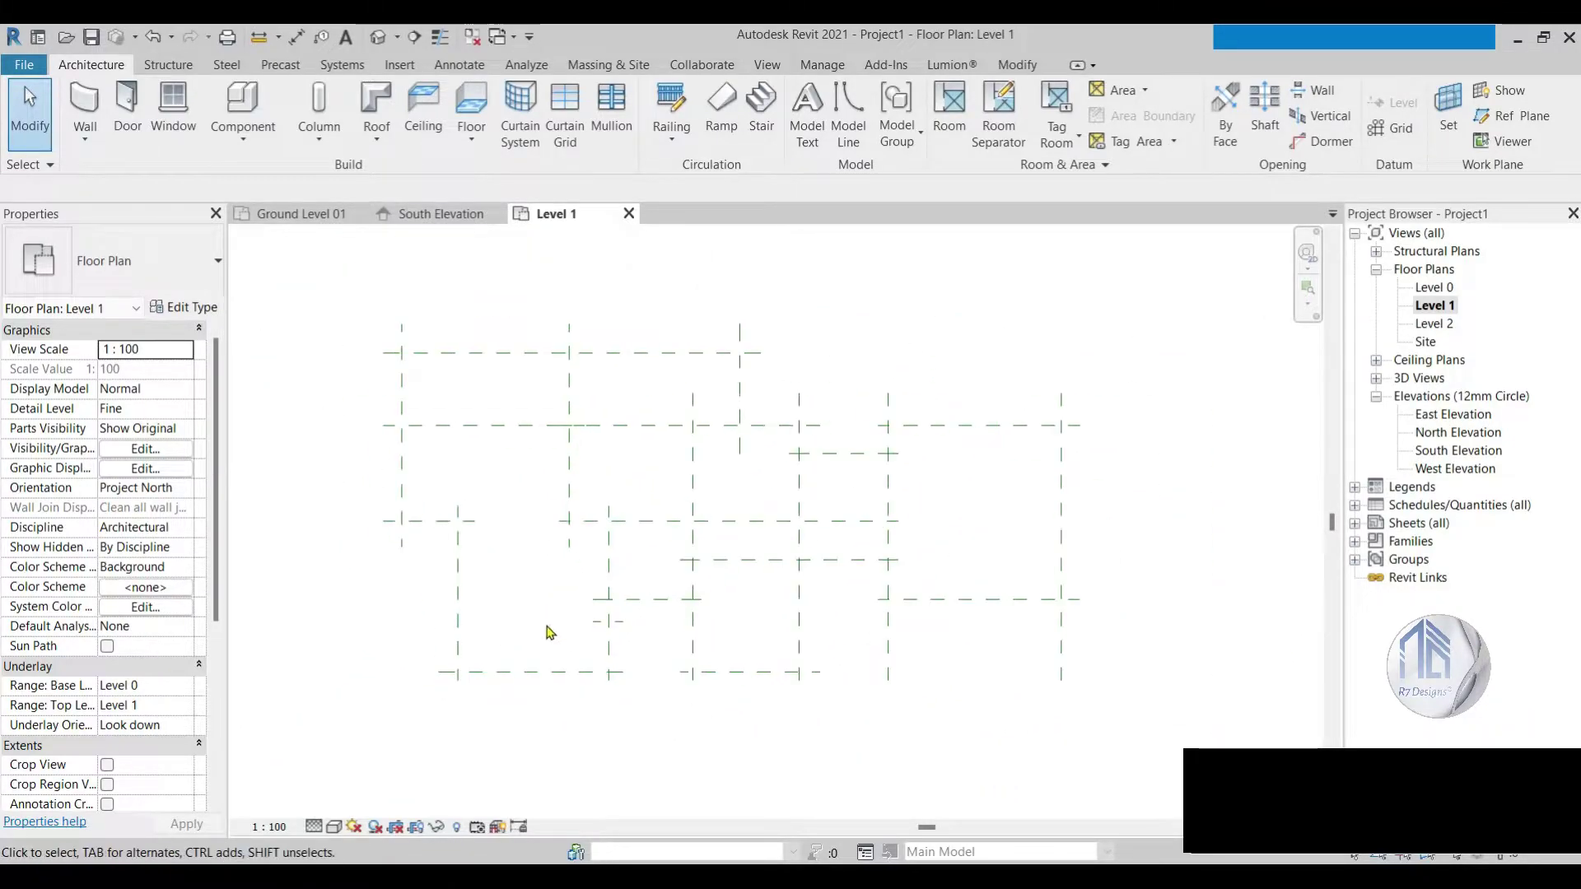
pyautogui.click(610, 636)
pyautogui.press('Escape')
pyautogui.scroll(-2, 593, 635)
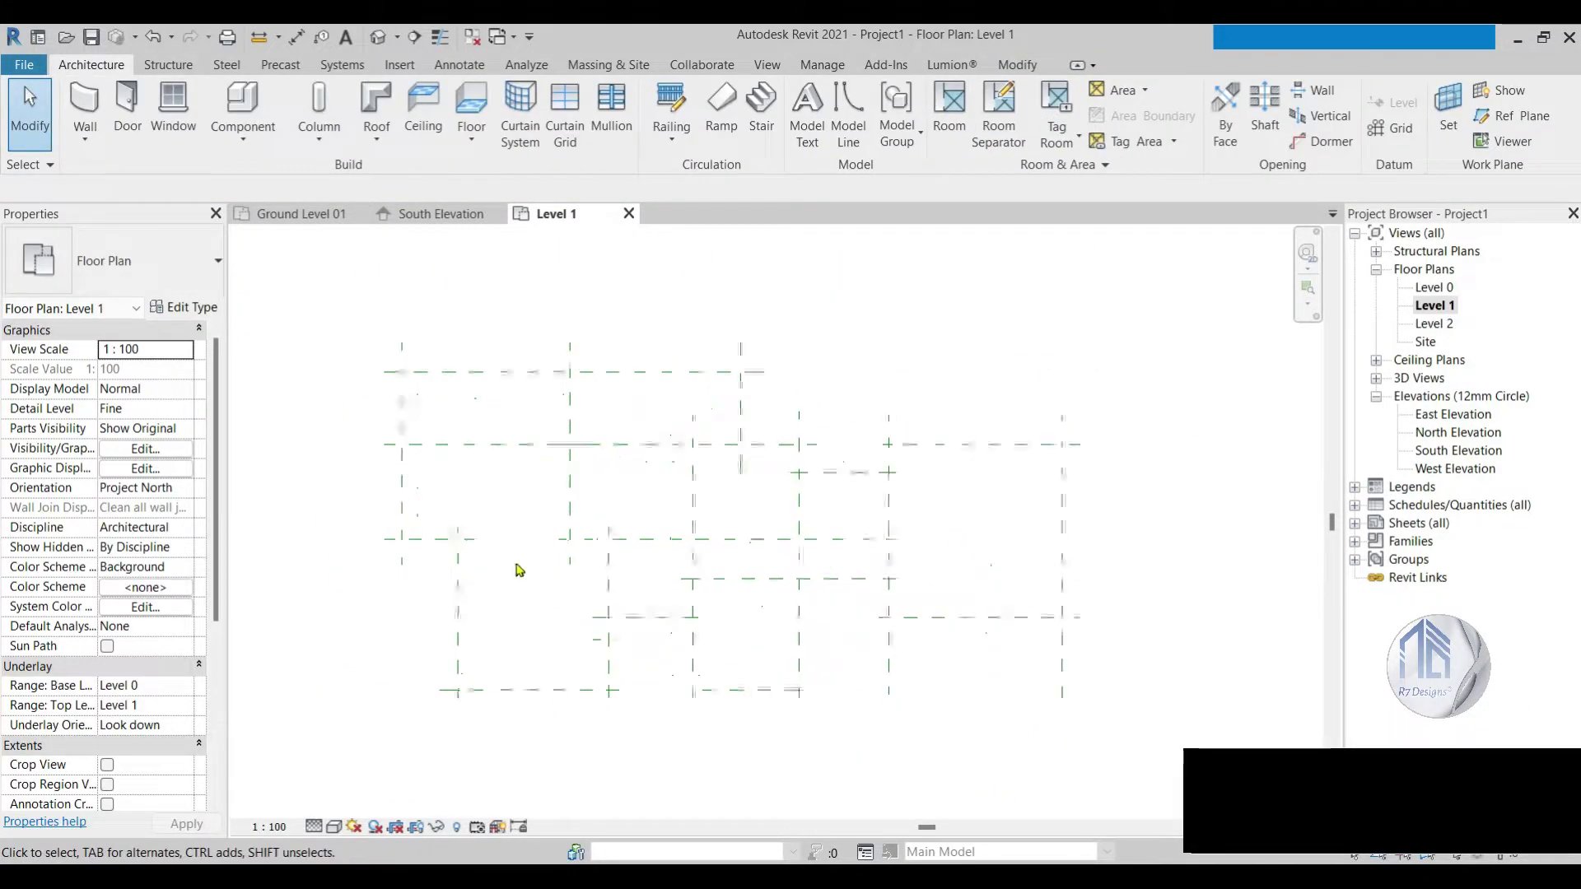
pyautogui.scroll(1, 579, 606)
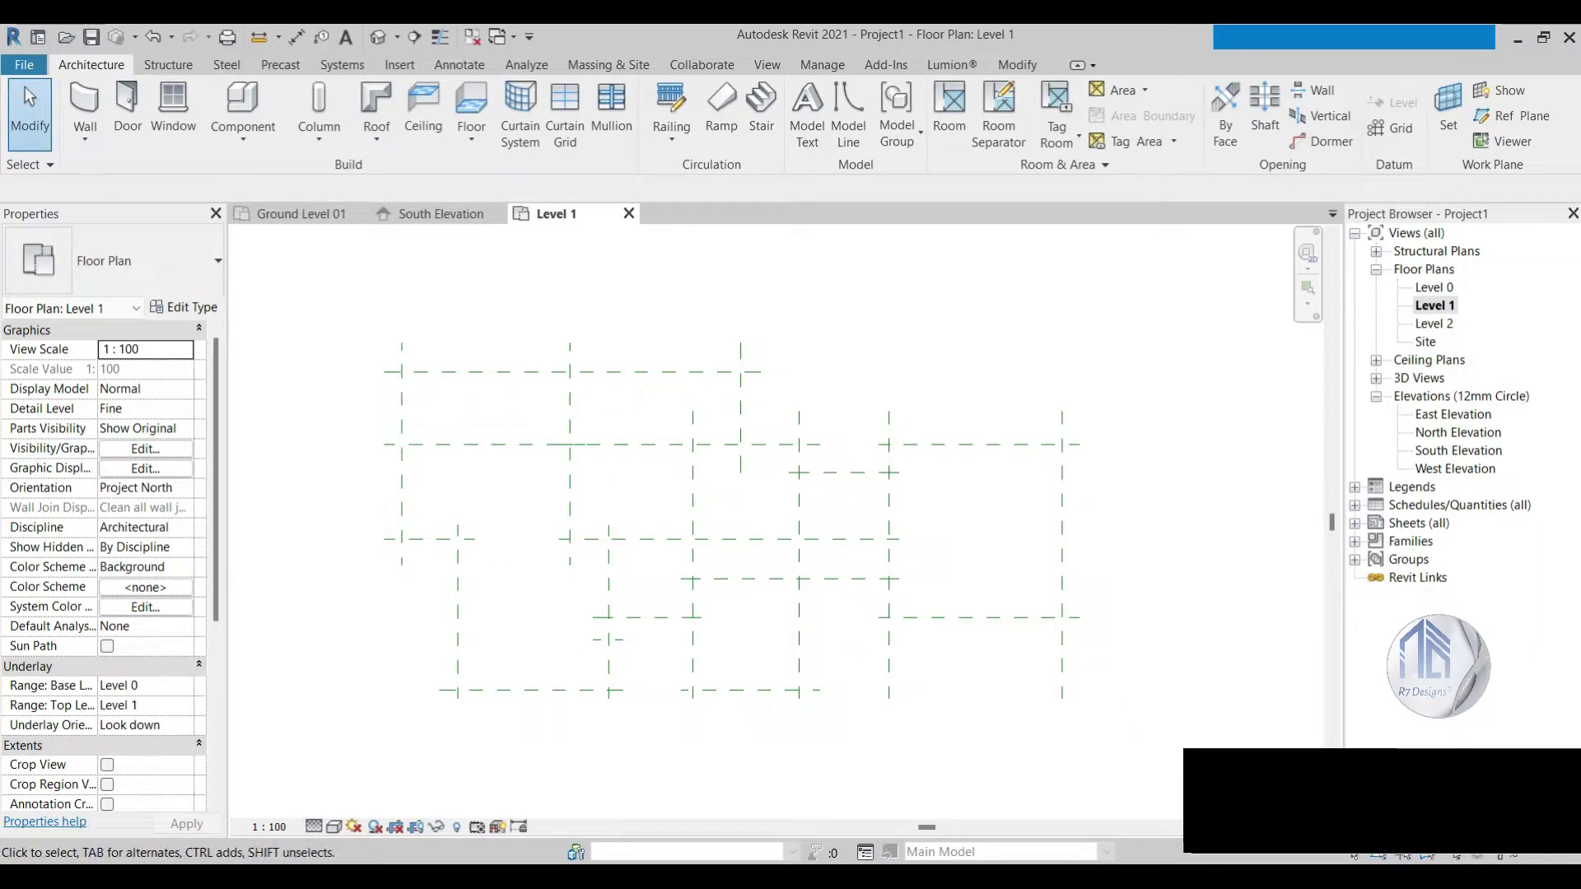
# Step: Draw a vertical reference plane extending down into the lower part of the plan
pyautogui.click(1537, 130)
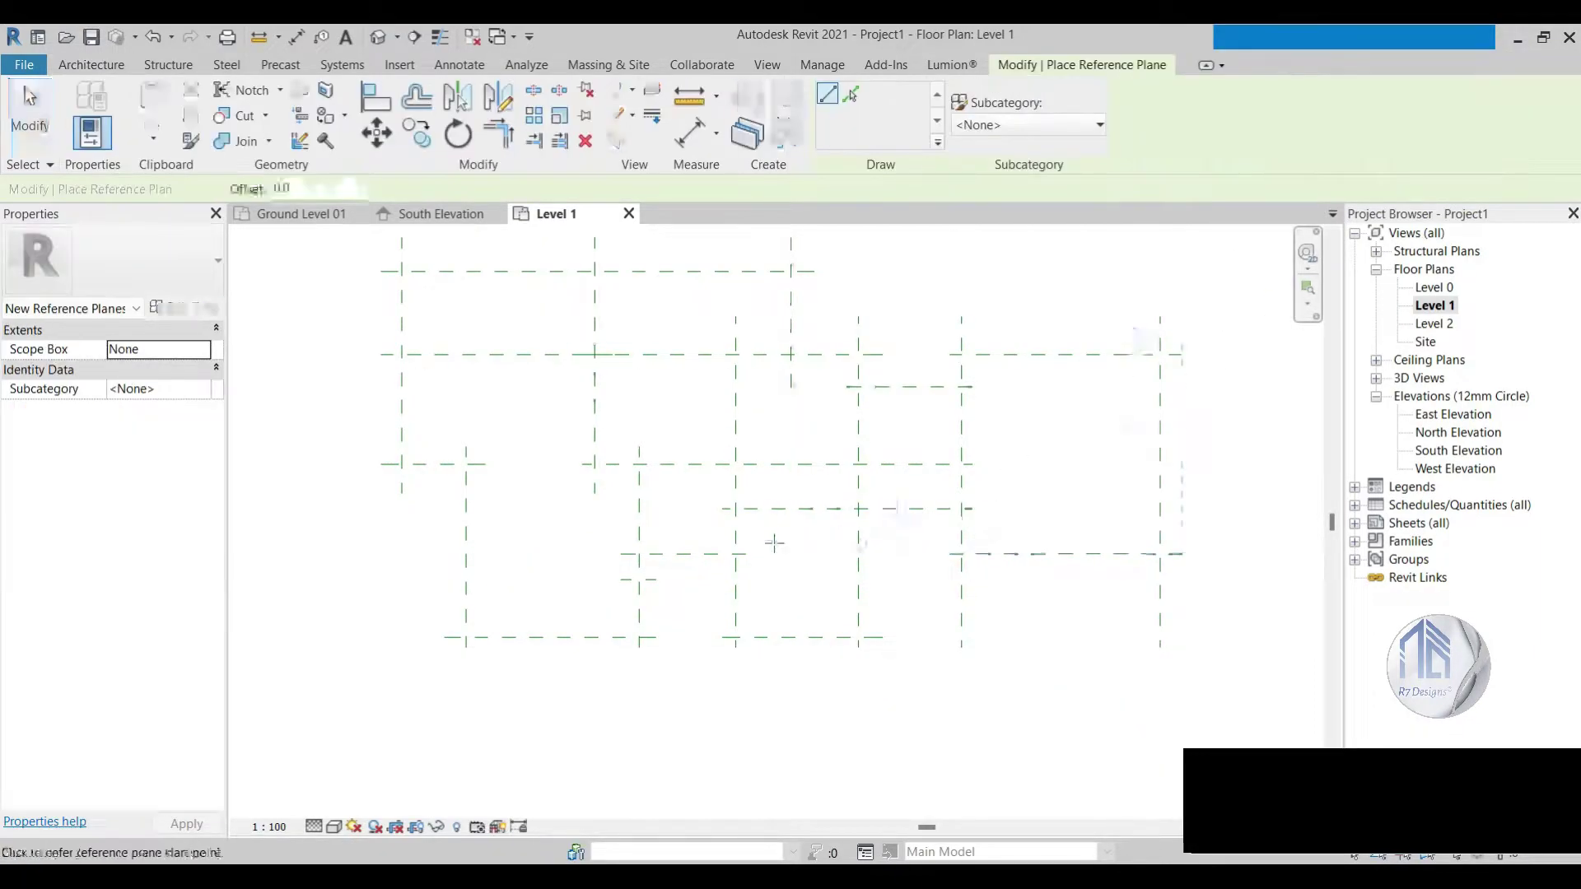
pyautogui.scroll(2, 635, 636)
pyautogui.scroll(1, 636, 635)
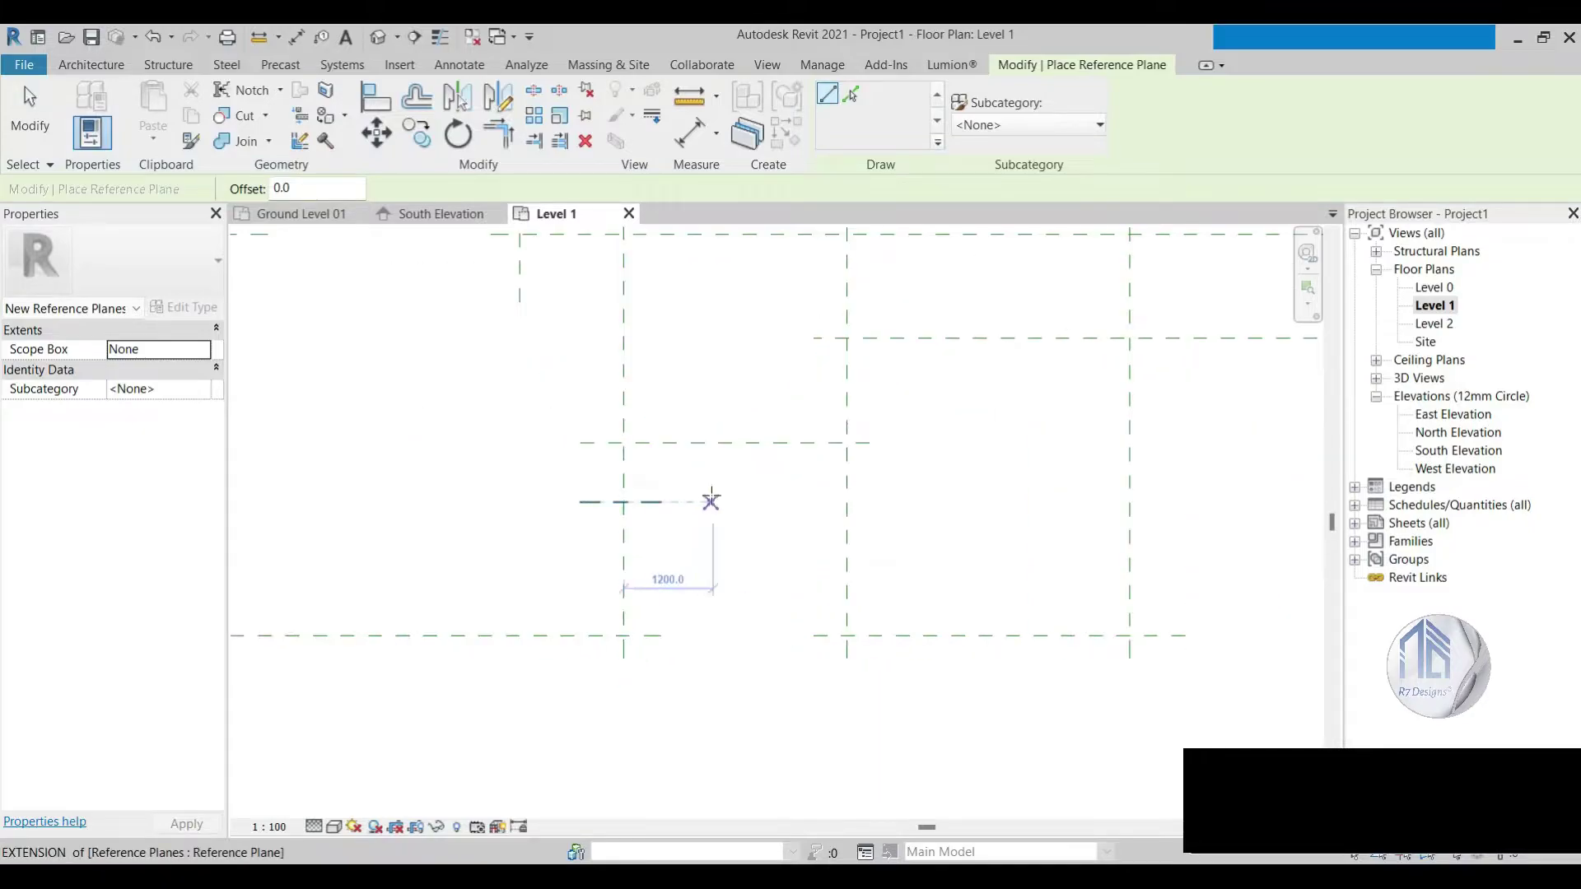
pyautogui.scroll(-2, 756, 501)
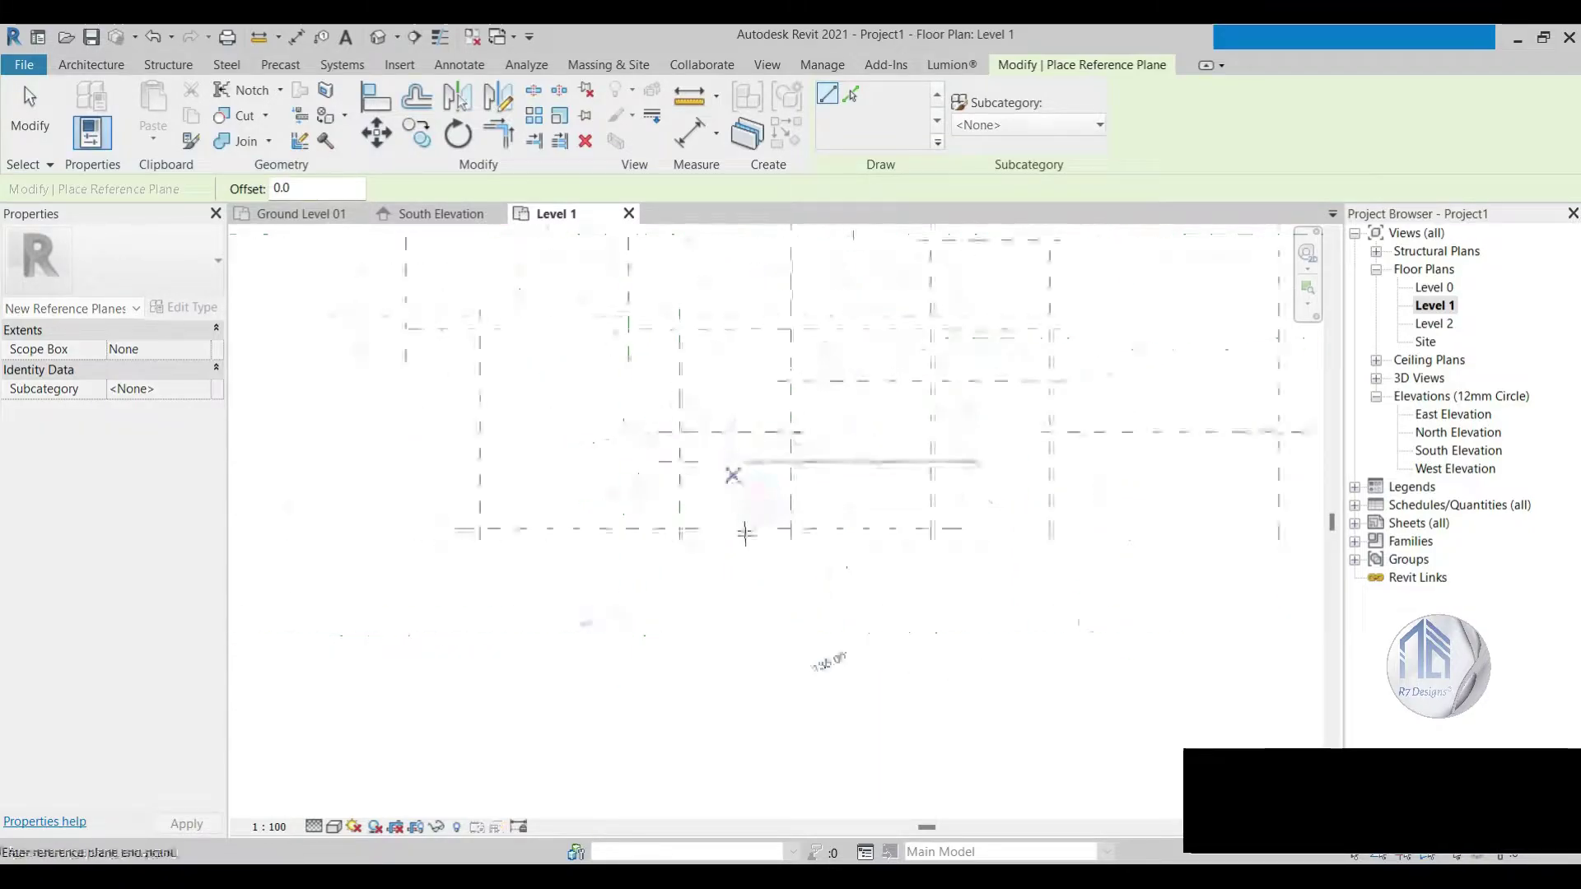
pyautogui.click(746, 463)
pyautogui.click(747, 615)
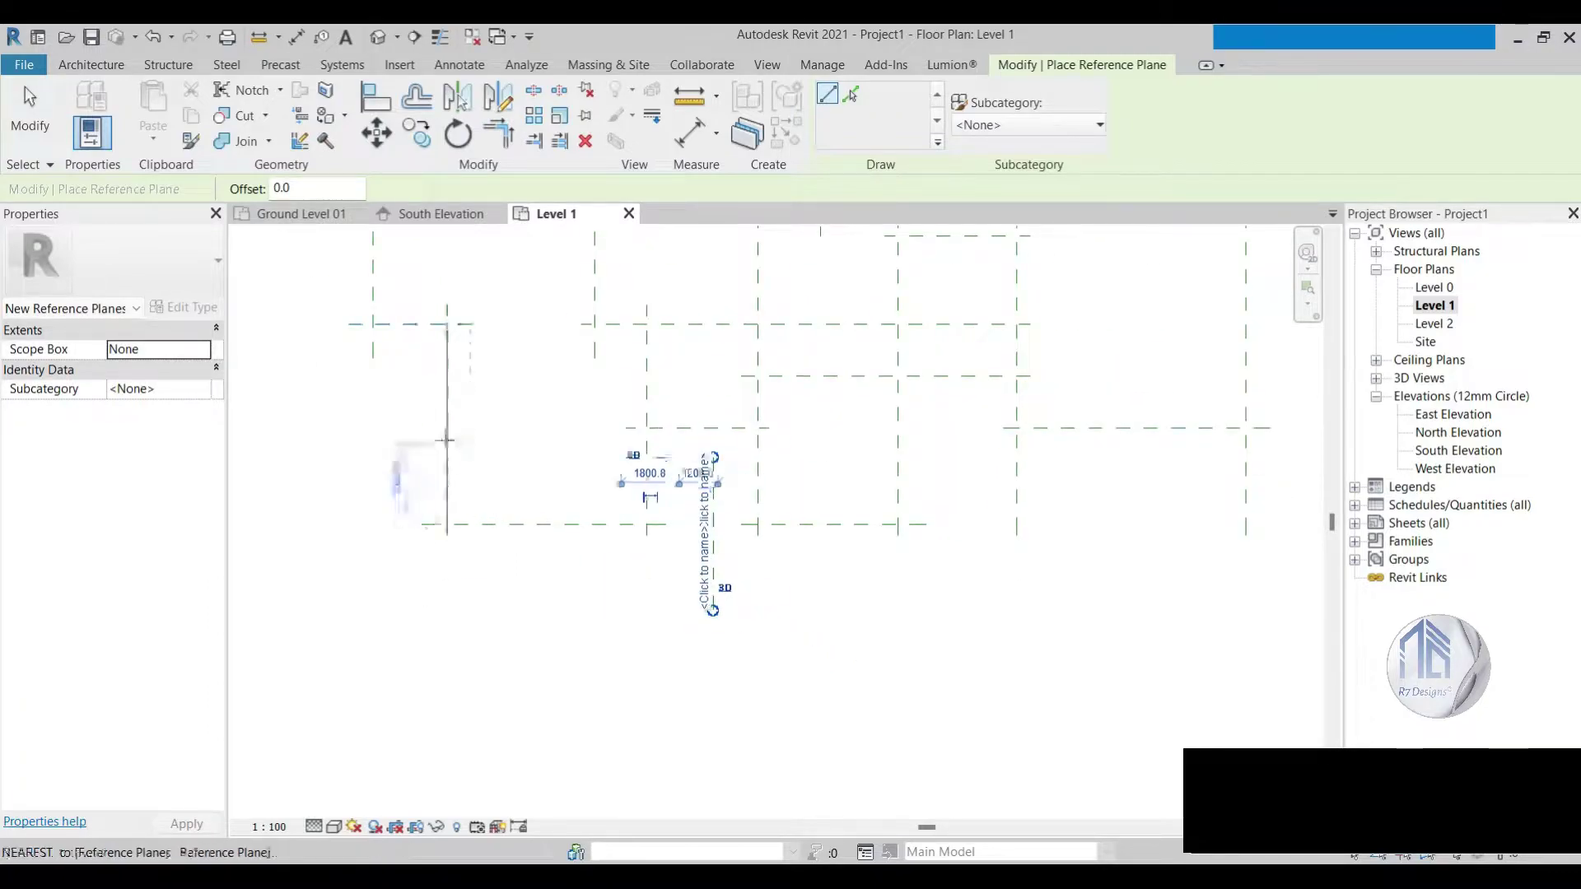
pyautogui.scroll(-2, 424, 428)
pyautogui.press('Escape')
pyautogui.press('Escape')
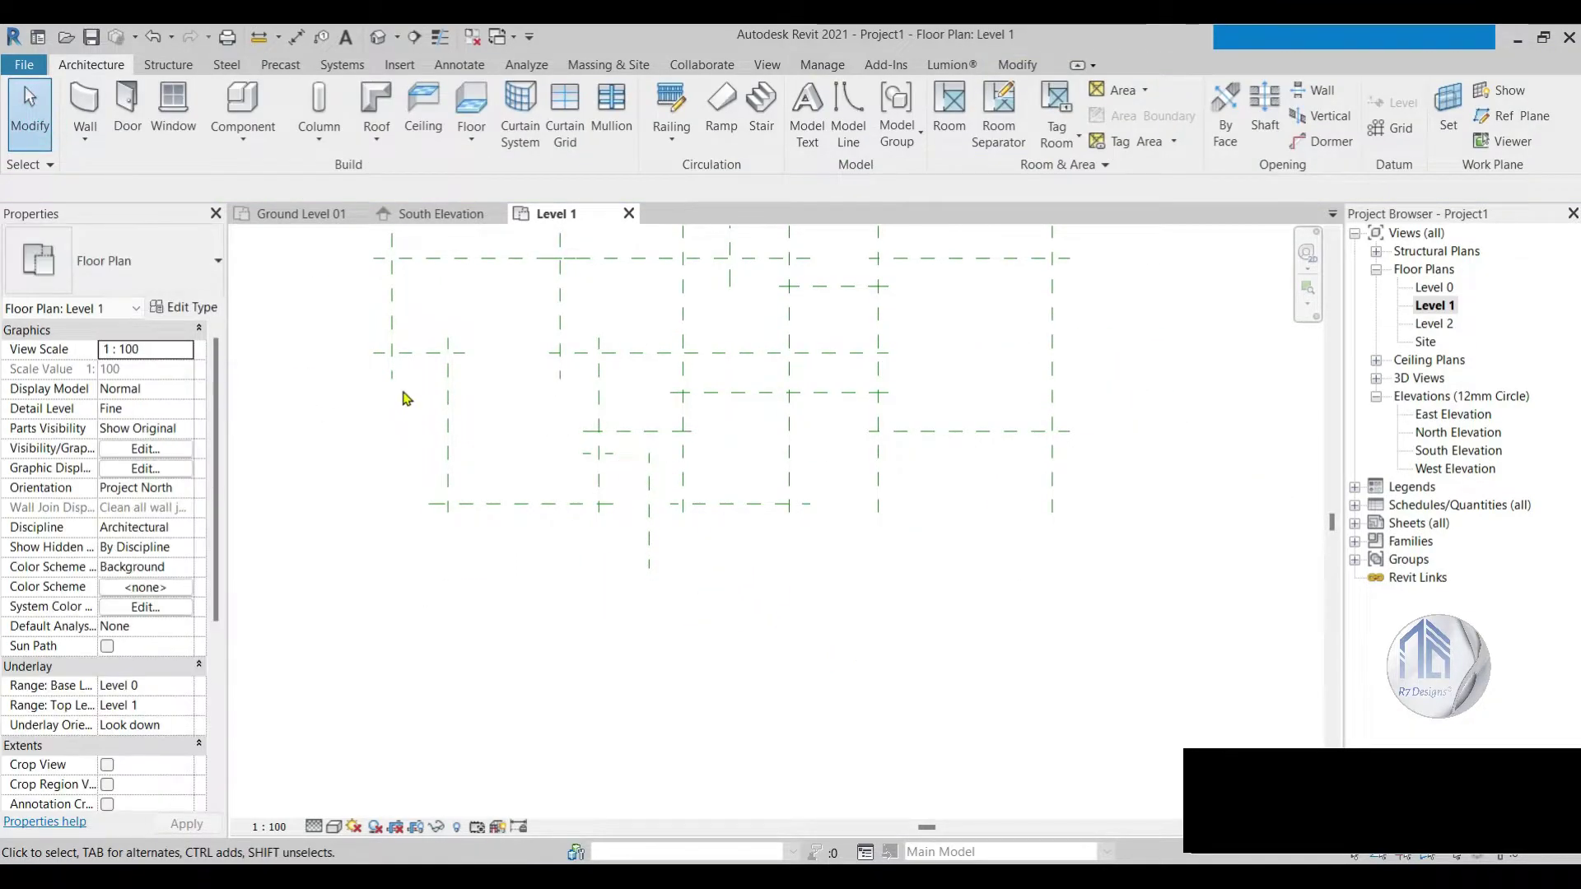
# Step: Add a vertical reference plane at the far-left extension point and a horizontal plane along the bottom
pyautogui.scroll(1, 407, 398)
pyautogui.click(1549, 128)
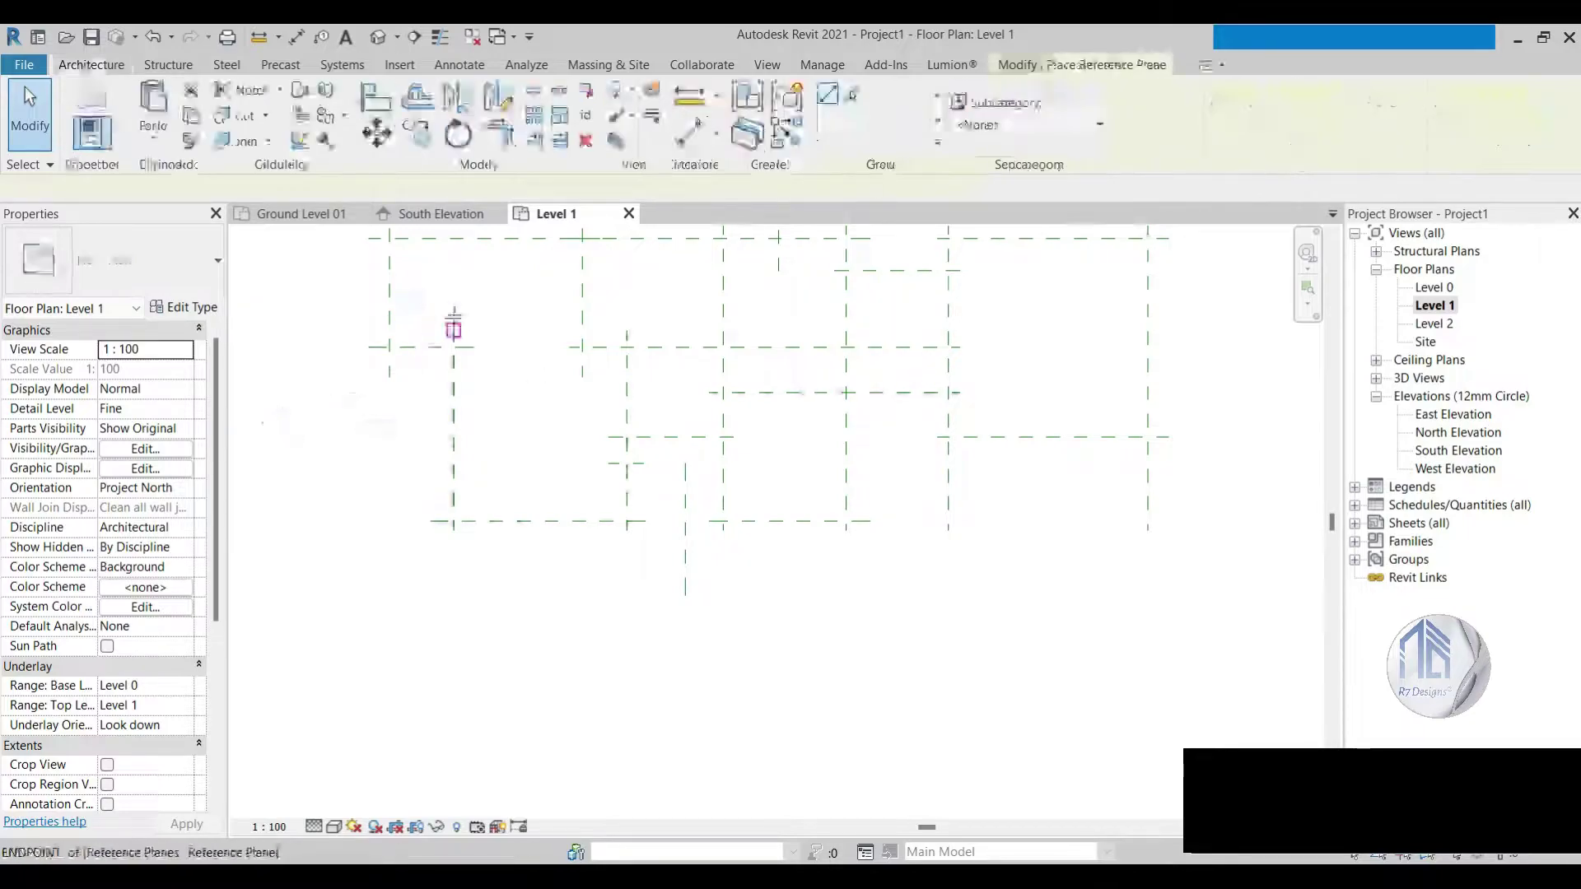
pyautogui.click(407, 330)
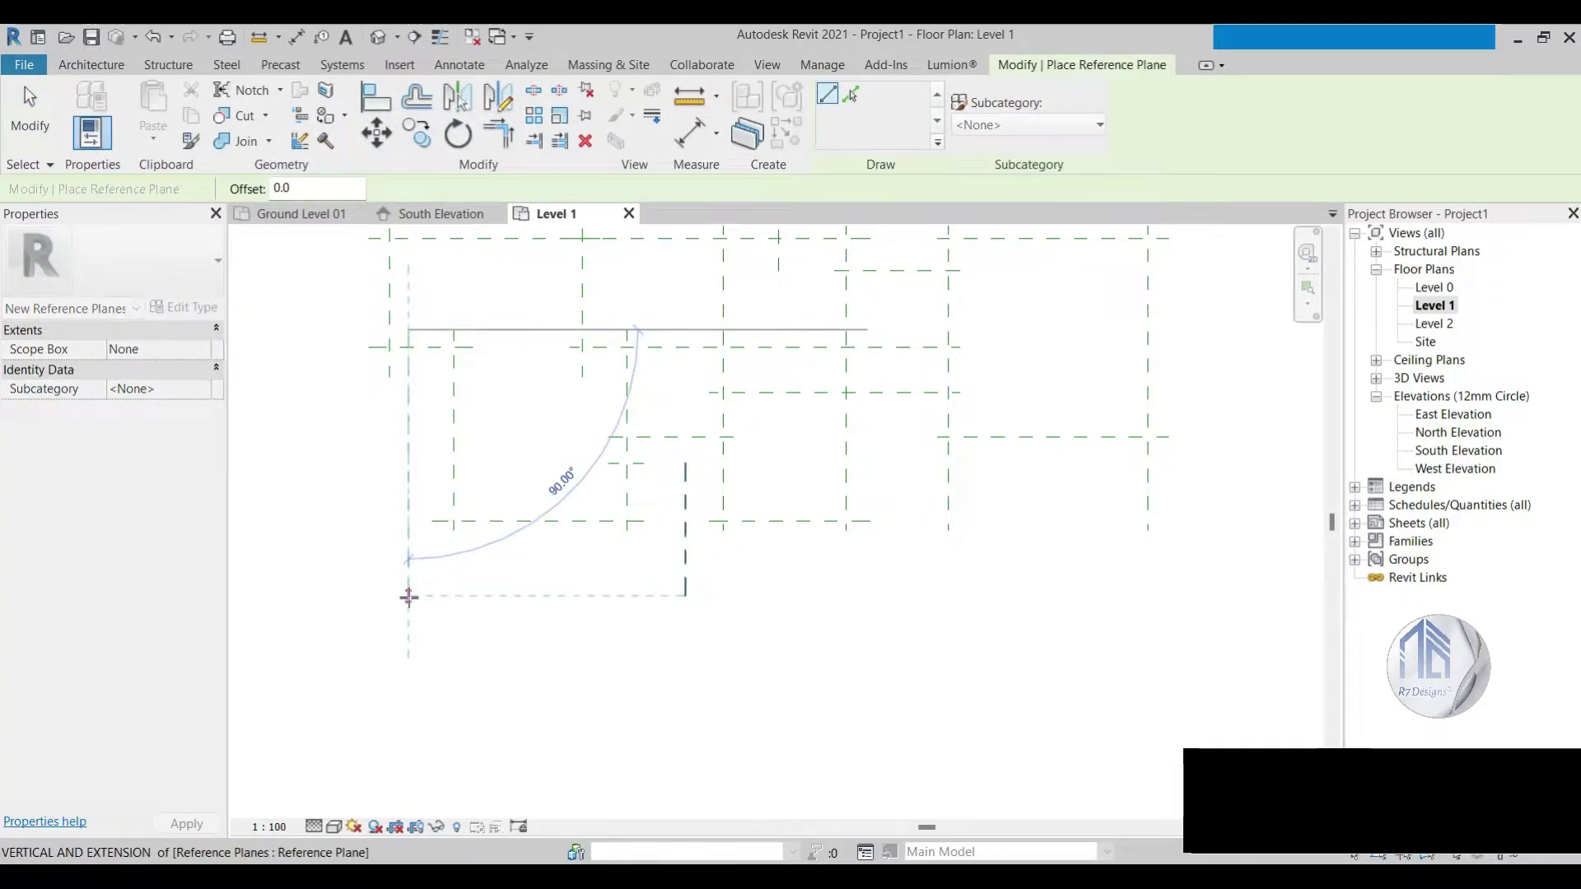
pyautogui.click(409, 596)
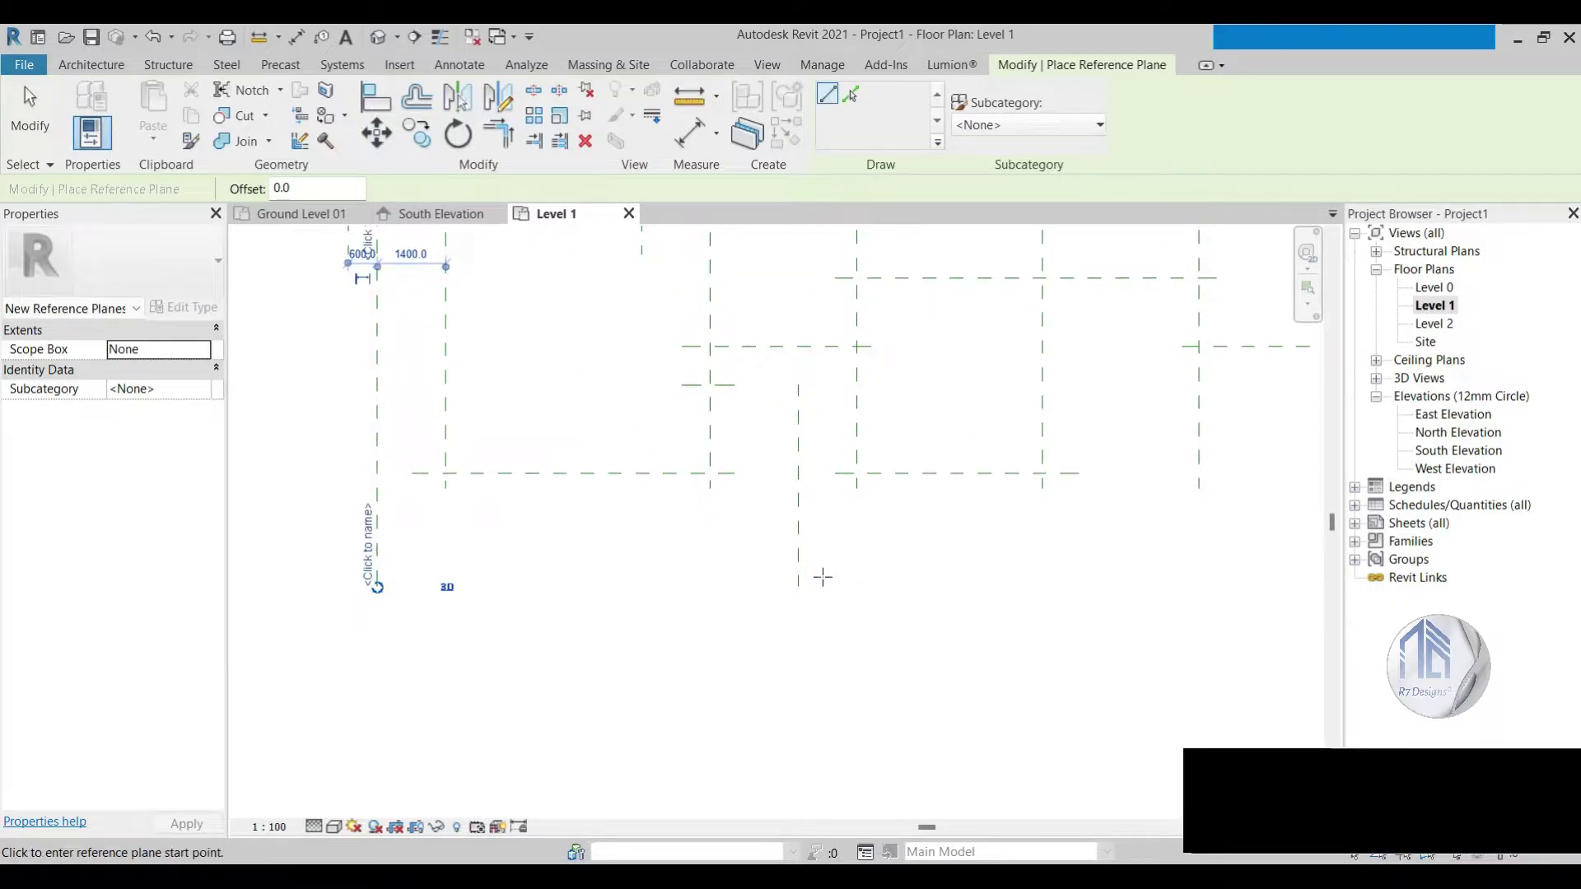
pyautogui.click(823, 576)
pyautogui.click(343, 574)
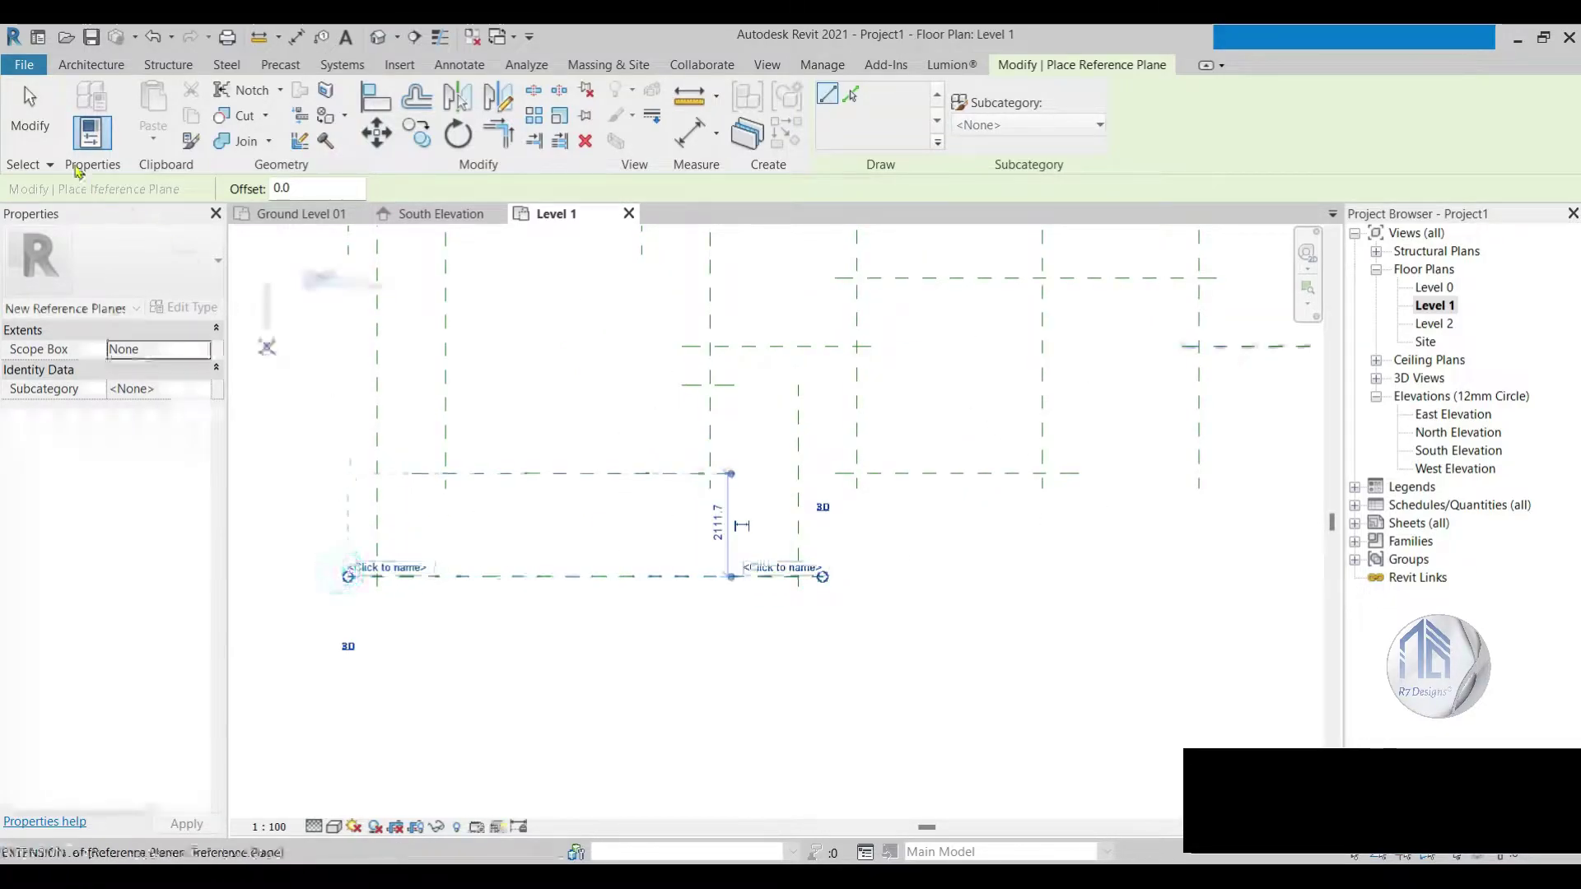
pyautogui.press('Escape')
pyautogui.press('Escape')
# Step: Move the bottom Level 1 reference plane to 2000 mm from the plane above
pyautogui.moveTo(320, 564); pyautogui.dragTo(497, 554, button='middle')
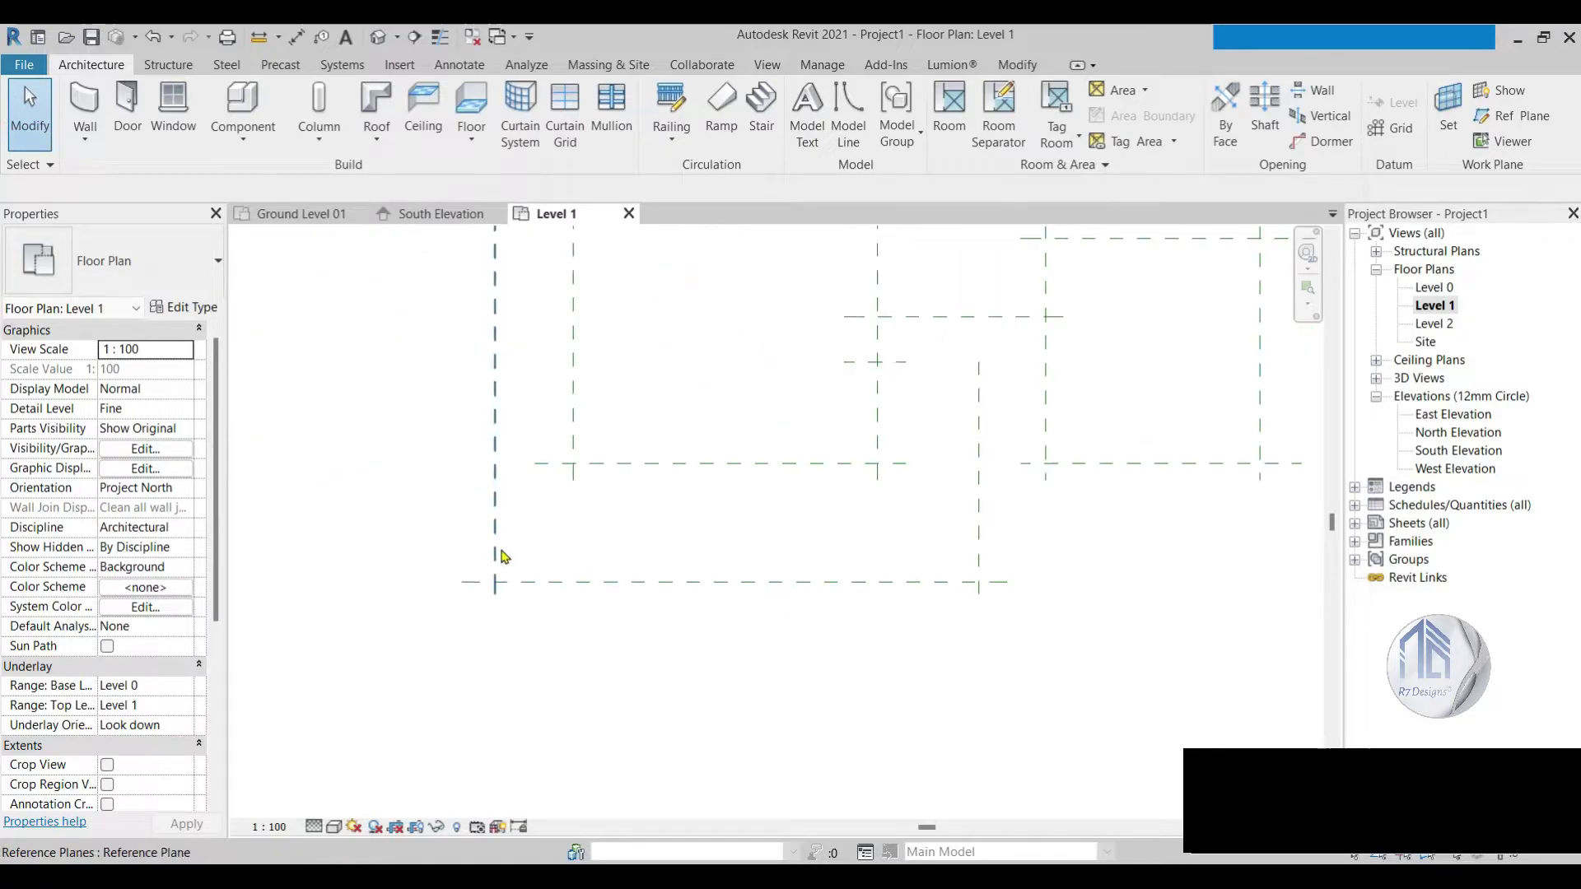
pyautogui.click(568, 582)
pyautogui.click(881, 545)
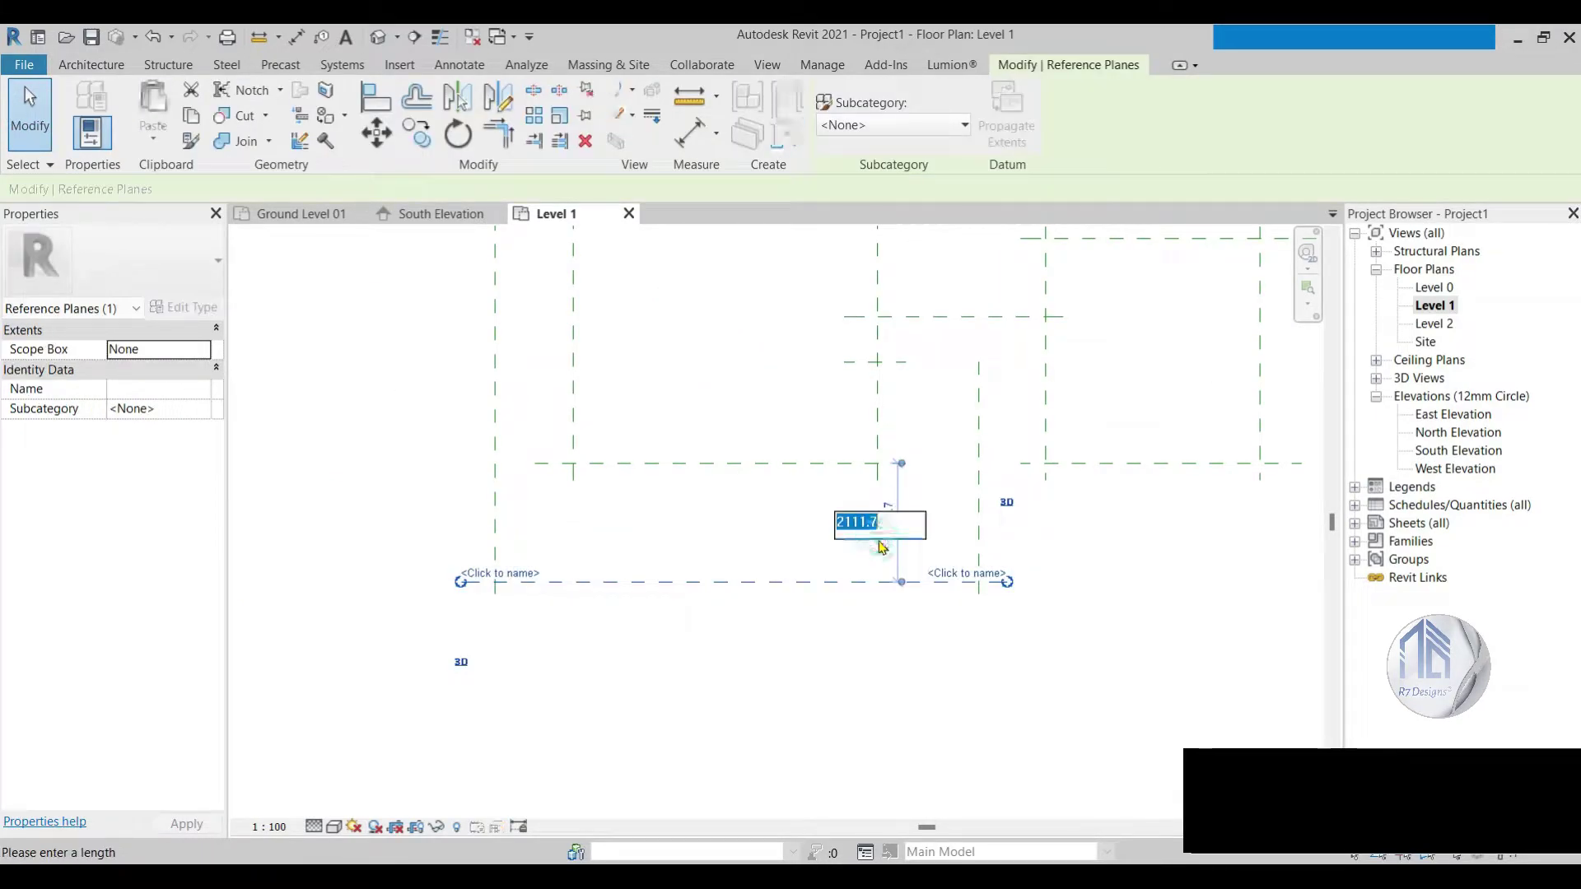
pyautogui.write('2000')
pyautogui.press('Return')
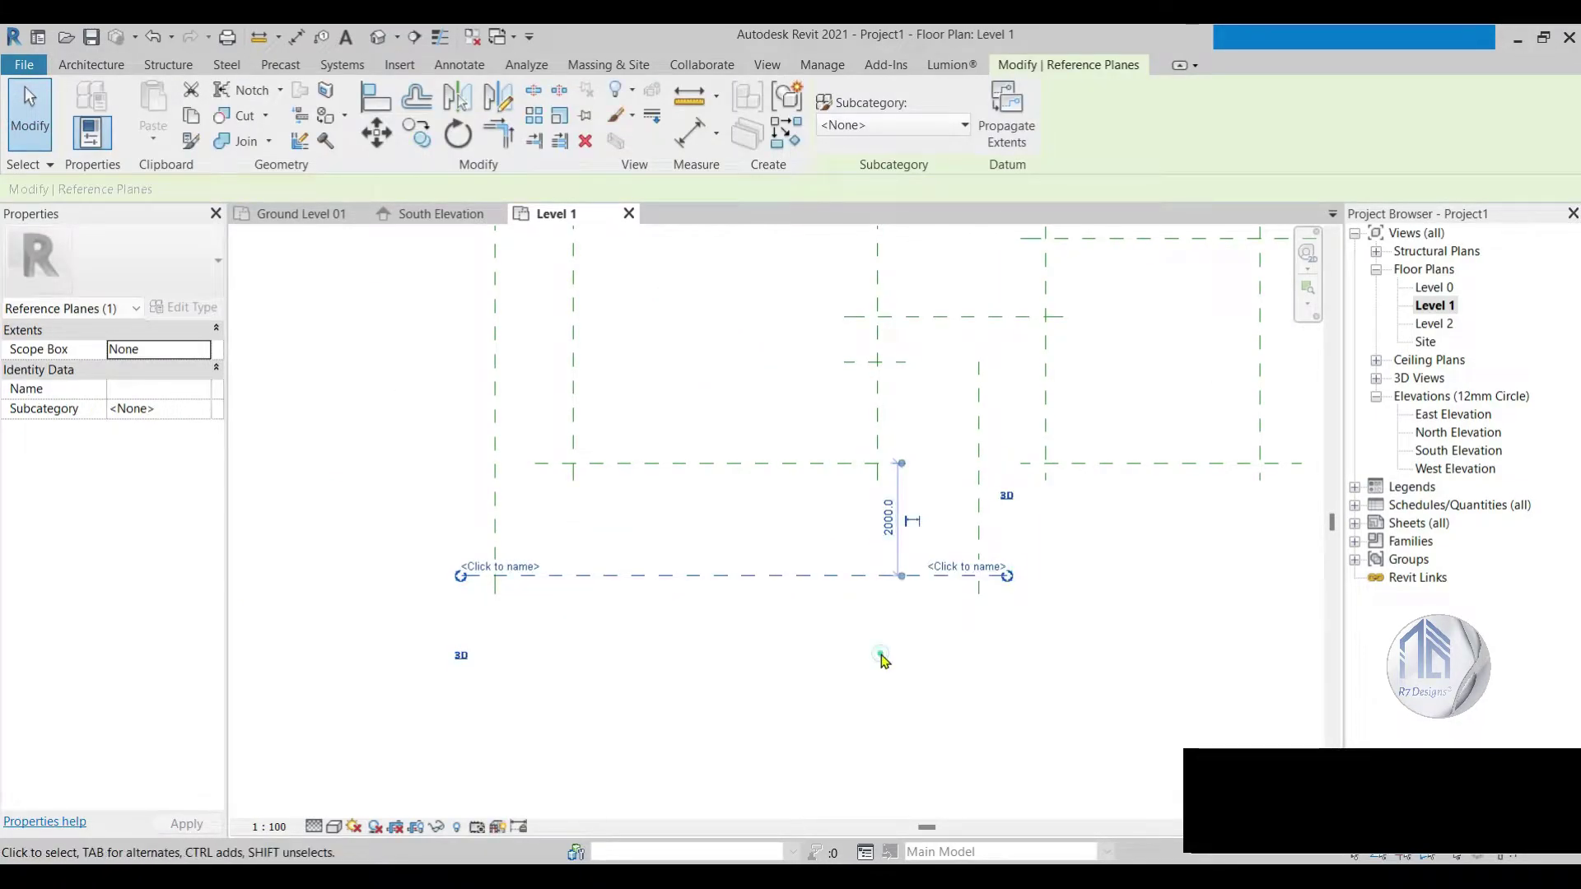
pyautogui.click(881, 659)
# Step: Change the vertical reference plane's 1800 spacing to 1500 mm, then check the neighbouring plane spacings
pyautogui.click(980, 537)
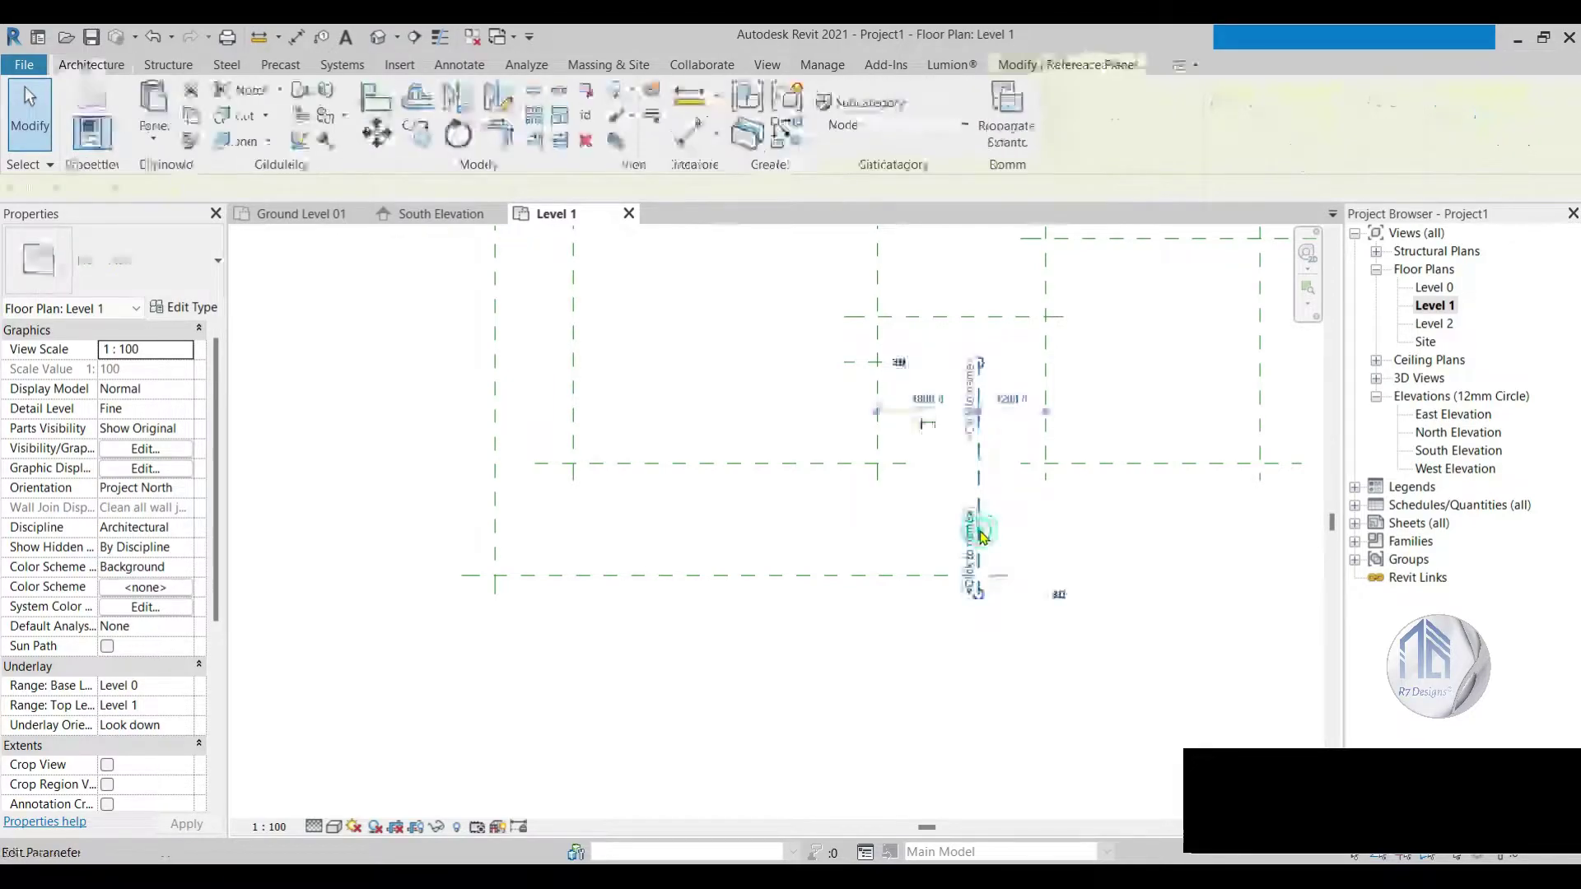
pyautogui.click(945, 401)
pyautogui.write('1500')
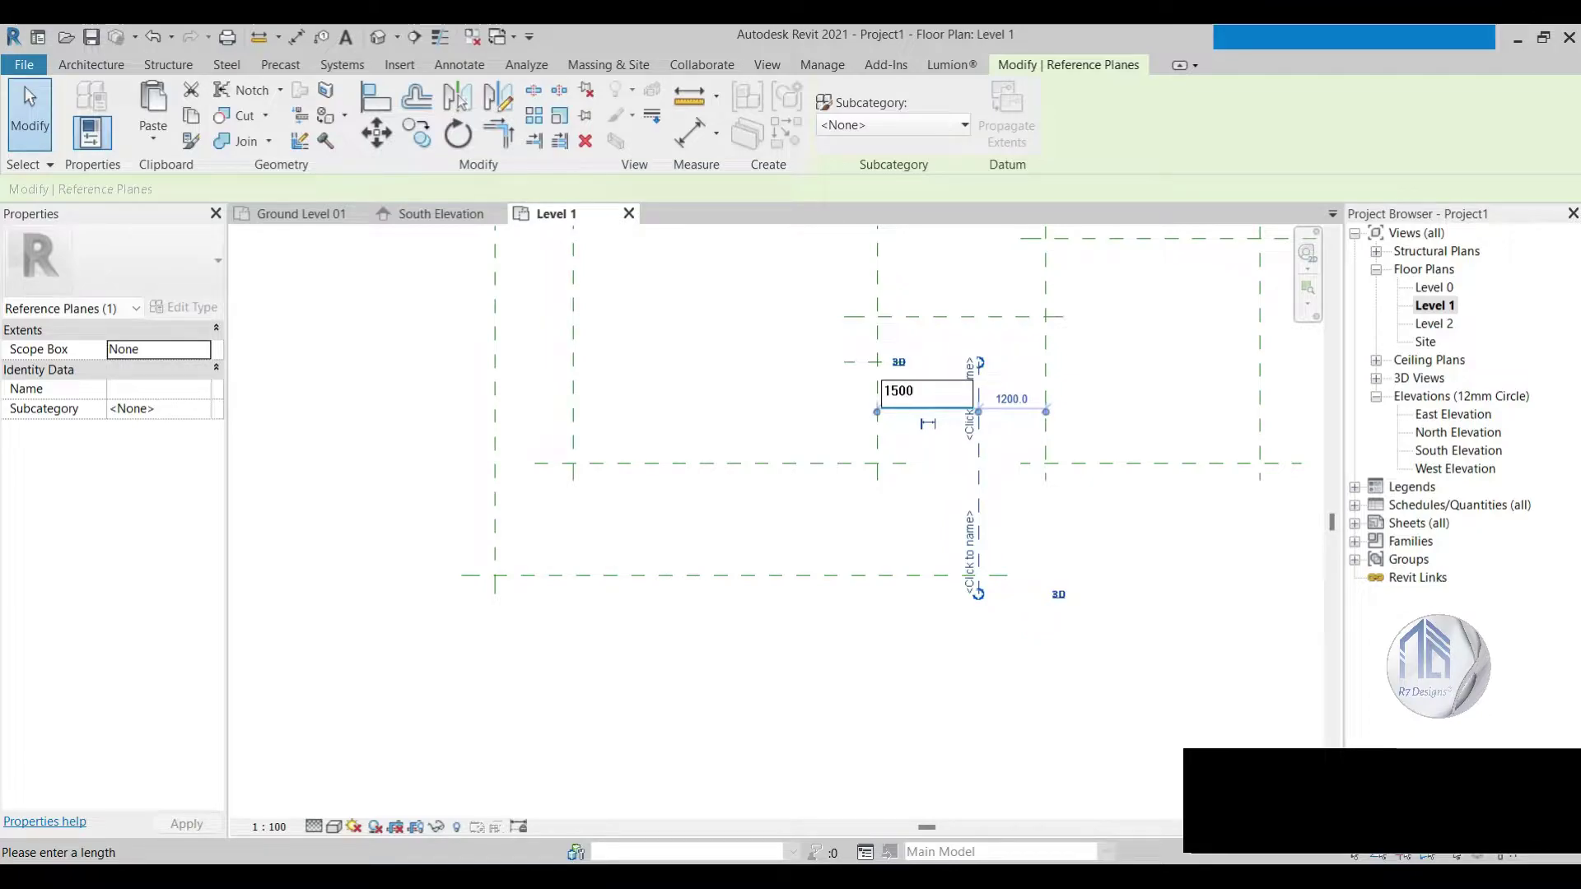
pyautogui.press('Return')
pyautogui.click(914, 352)
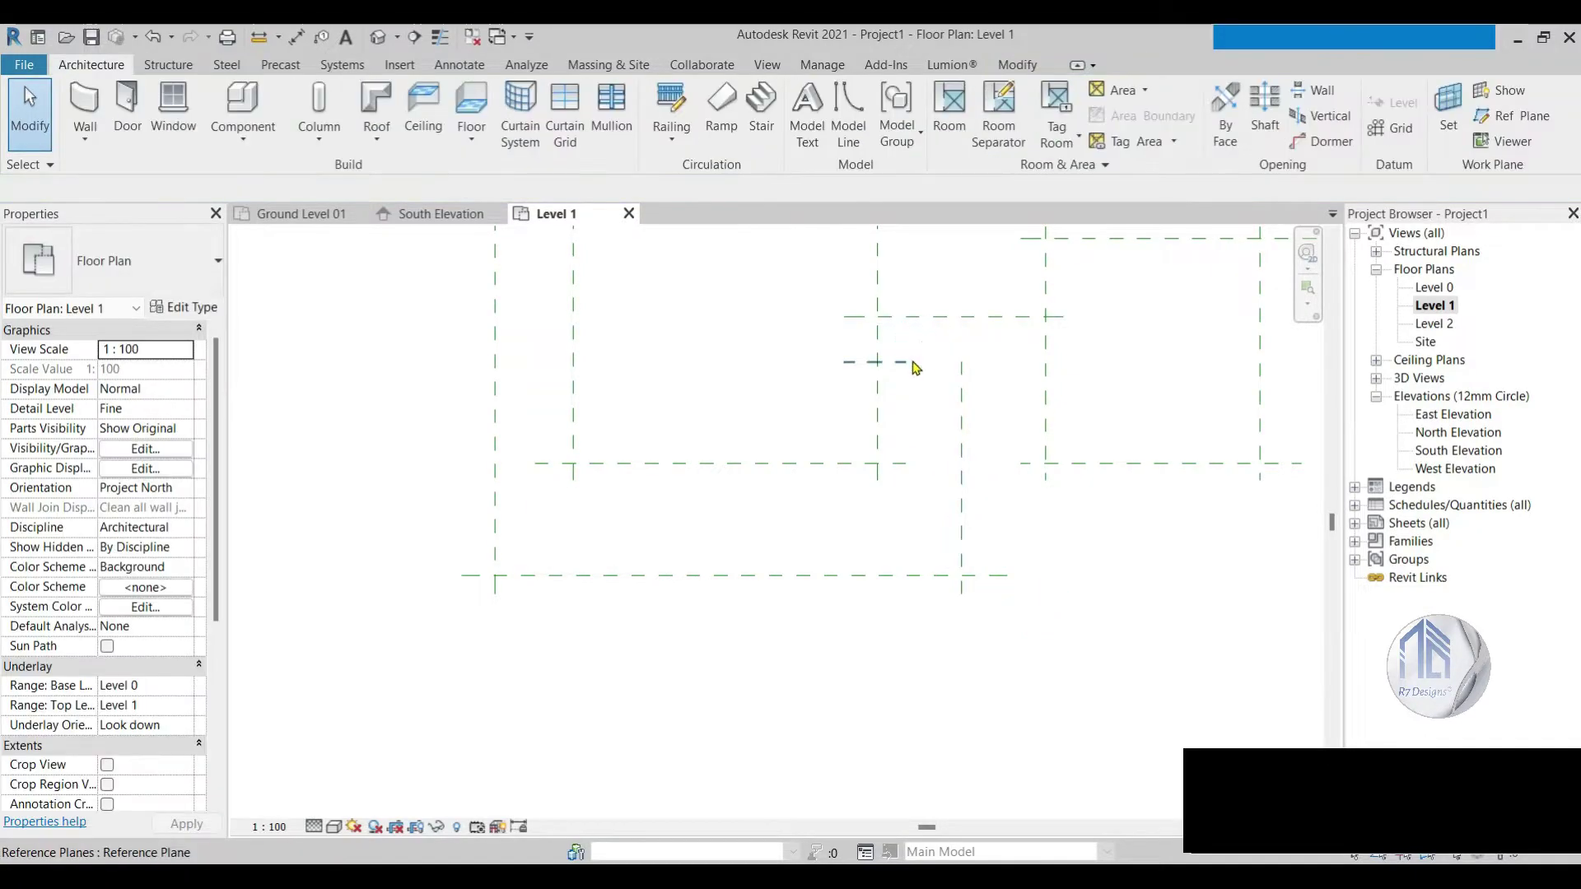
pyautogui.click(960, 412)
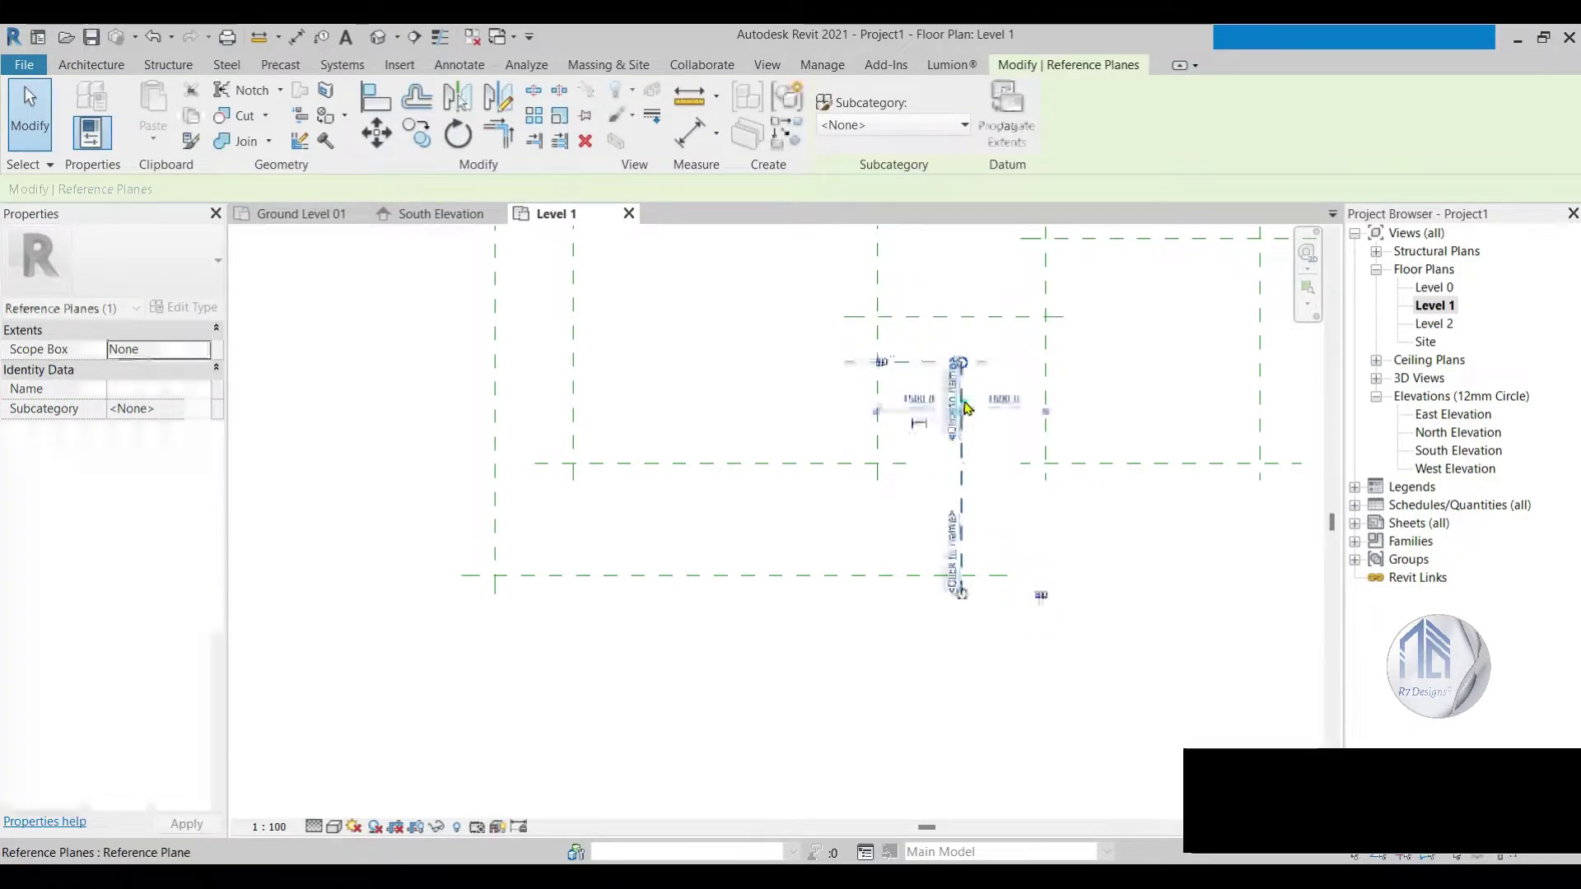
pyautogui.click(1004, 576)
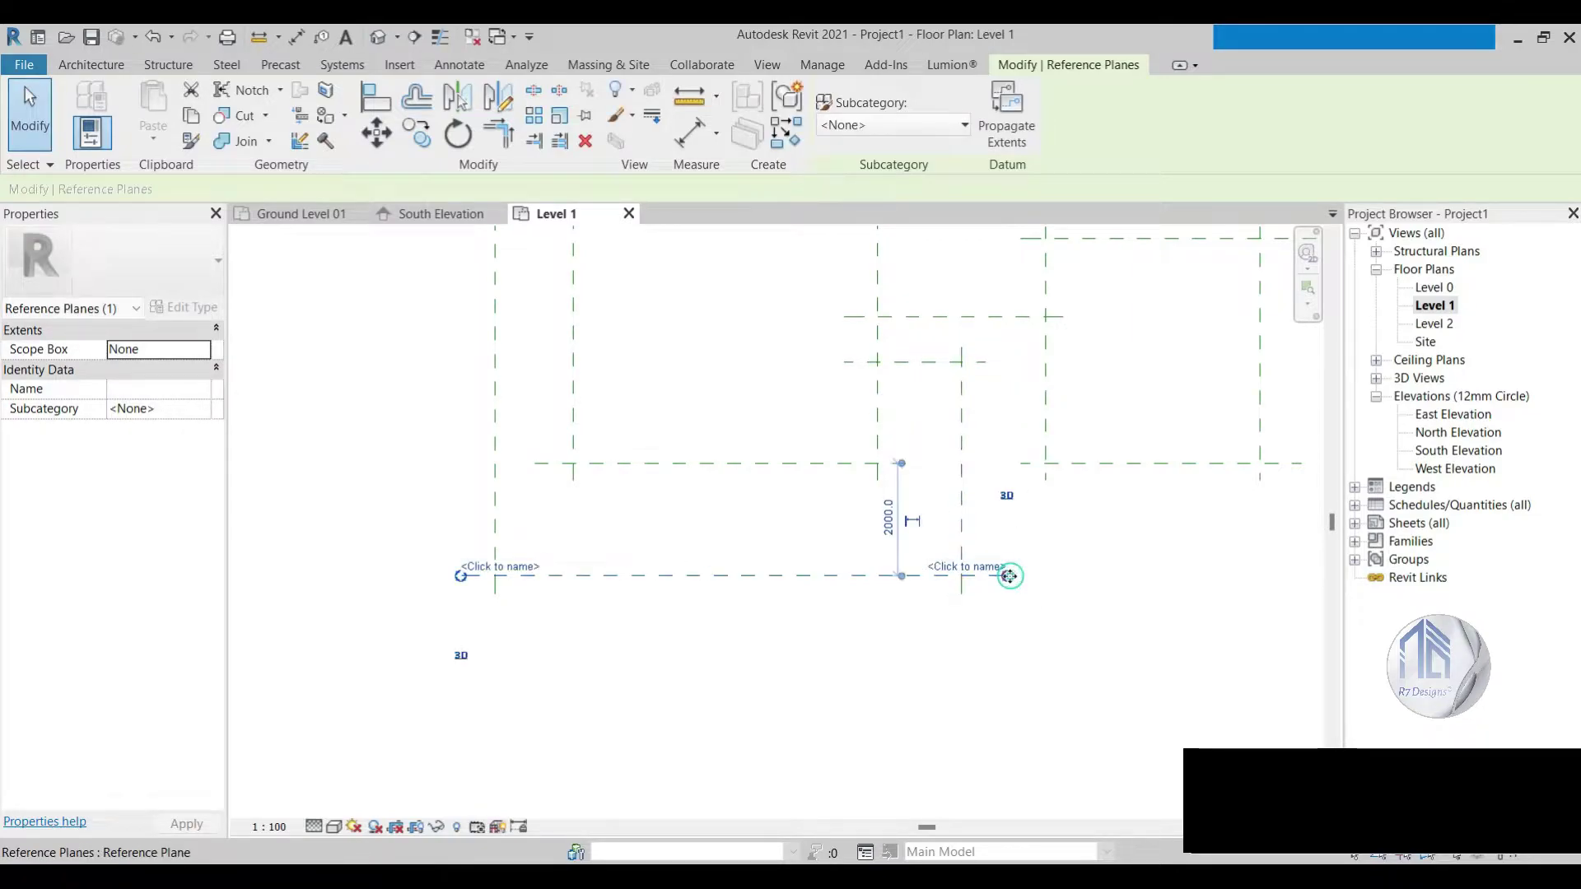
pyautogui.click(547, 635)
pyautogui.scroll(-2, 547, 635)
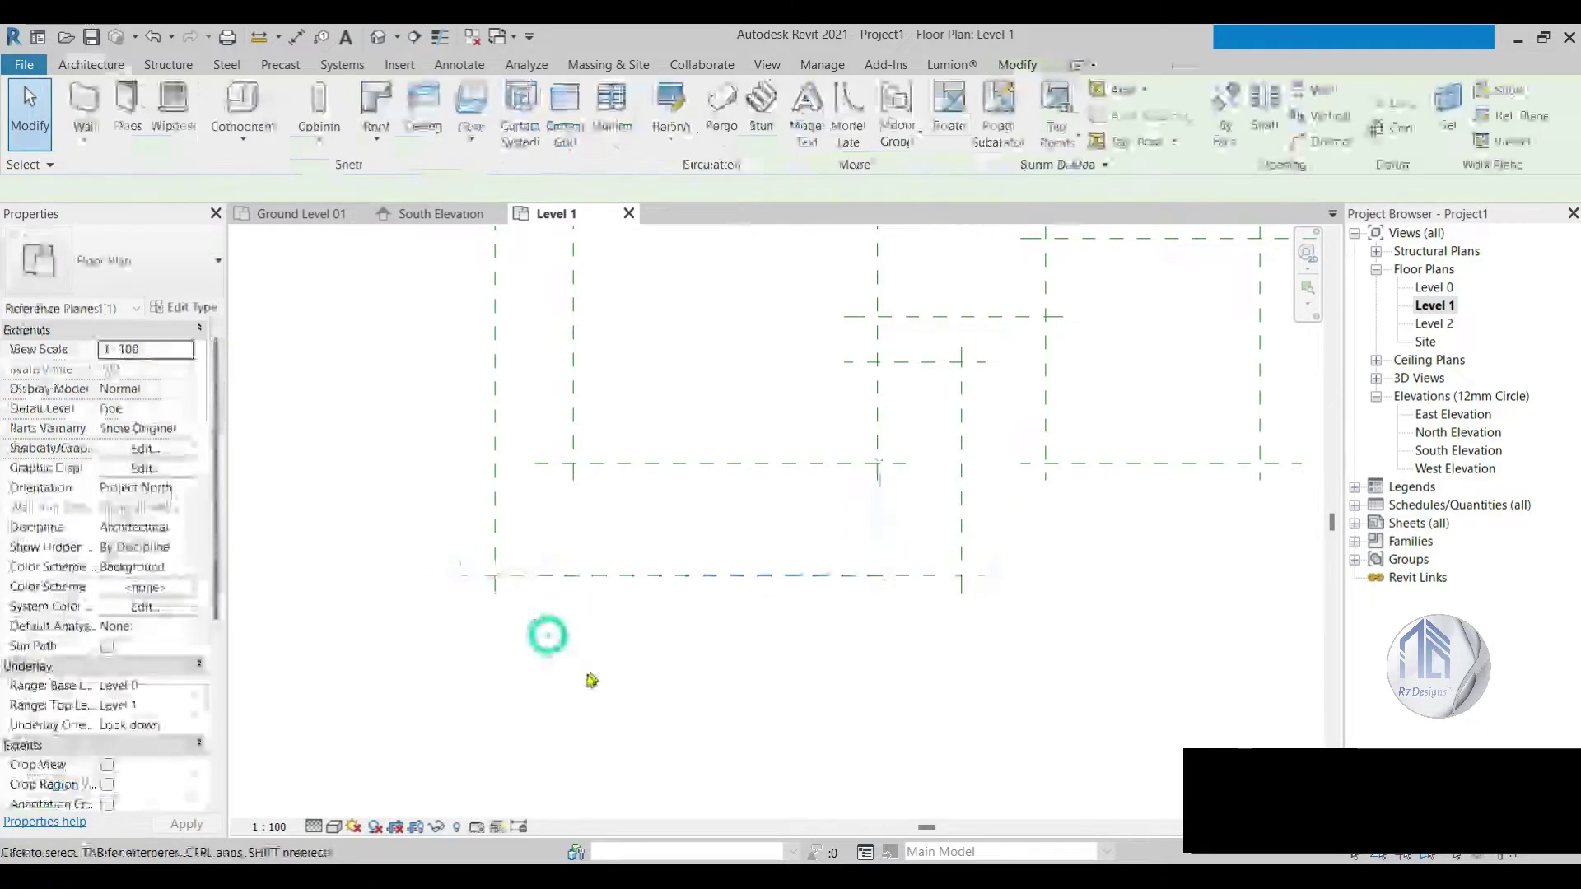
# Step: Change the left vertical reference plane's 1400 spacing to 1200 mm
pyautogui.click(548, 537)
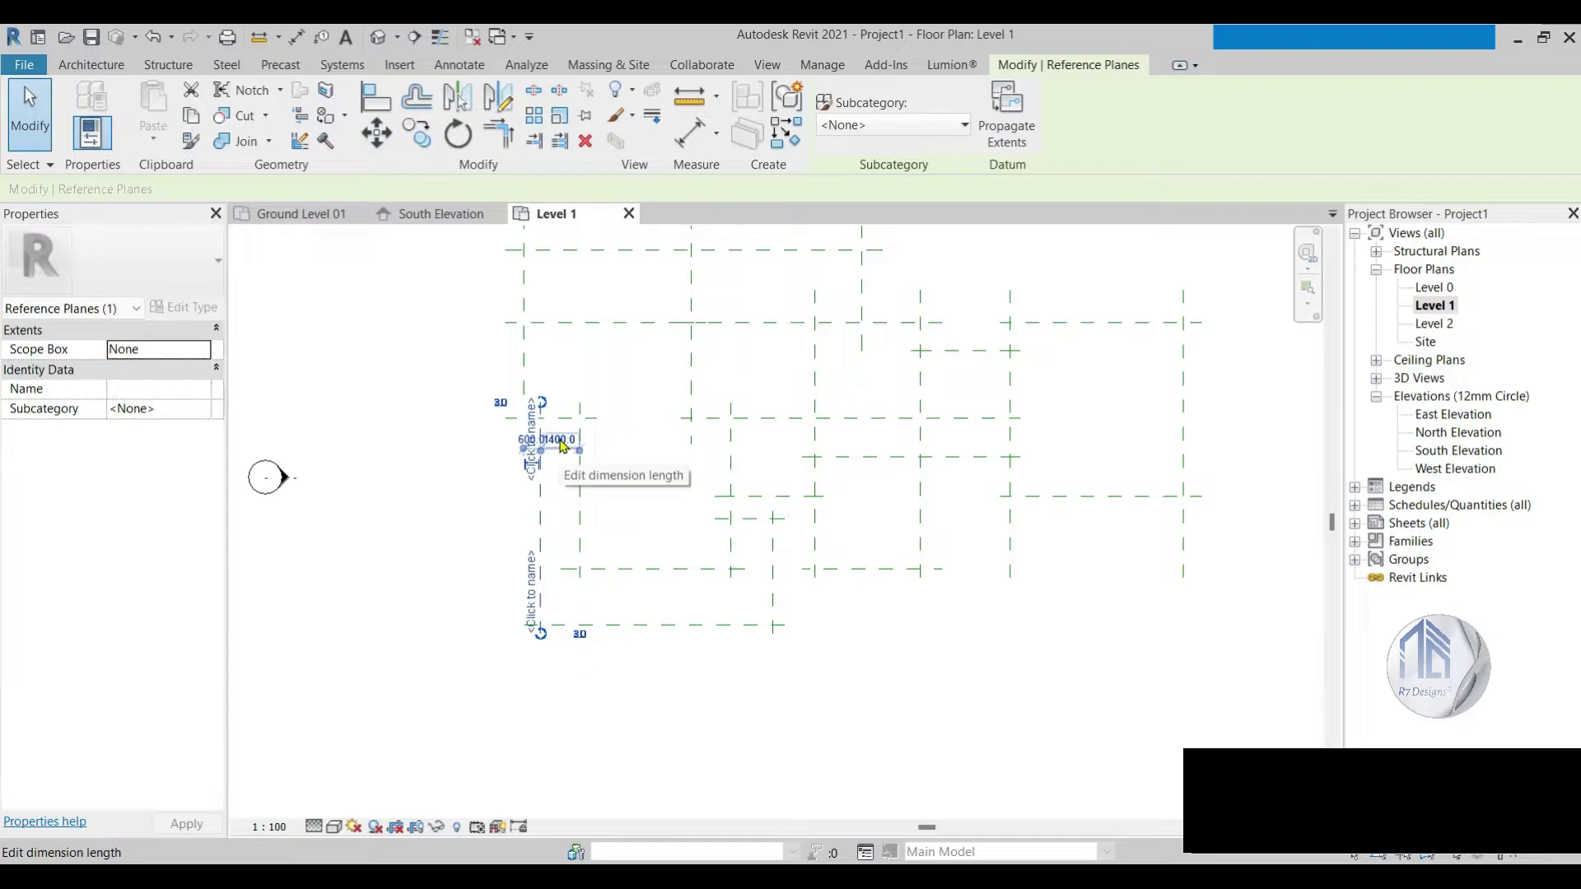
pyautogui.click(560, 441)
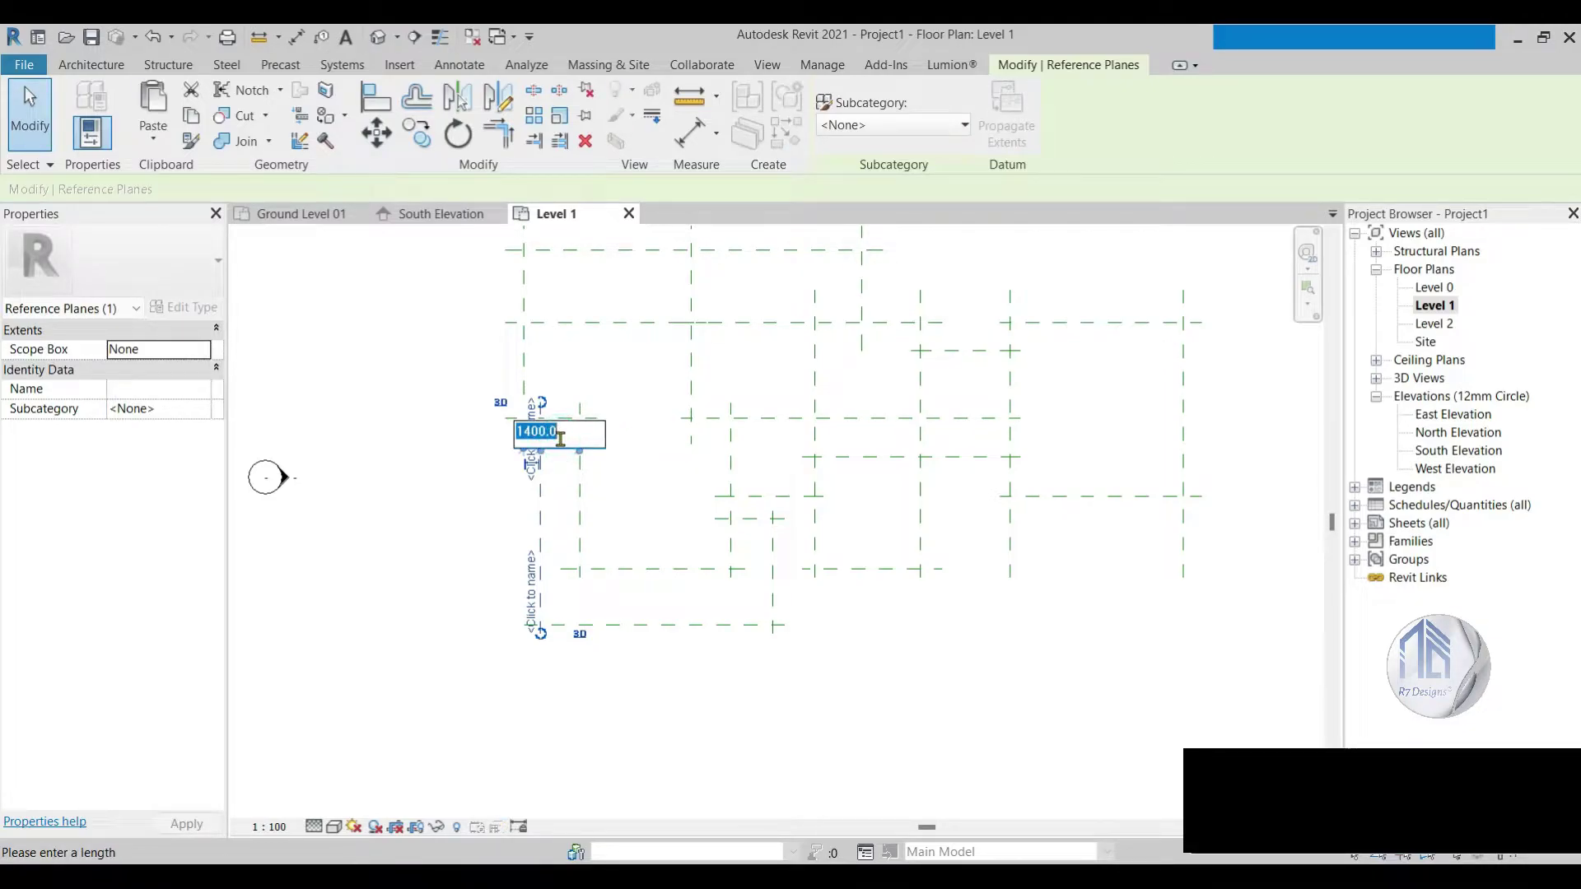
pyautogui.press('Return')
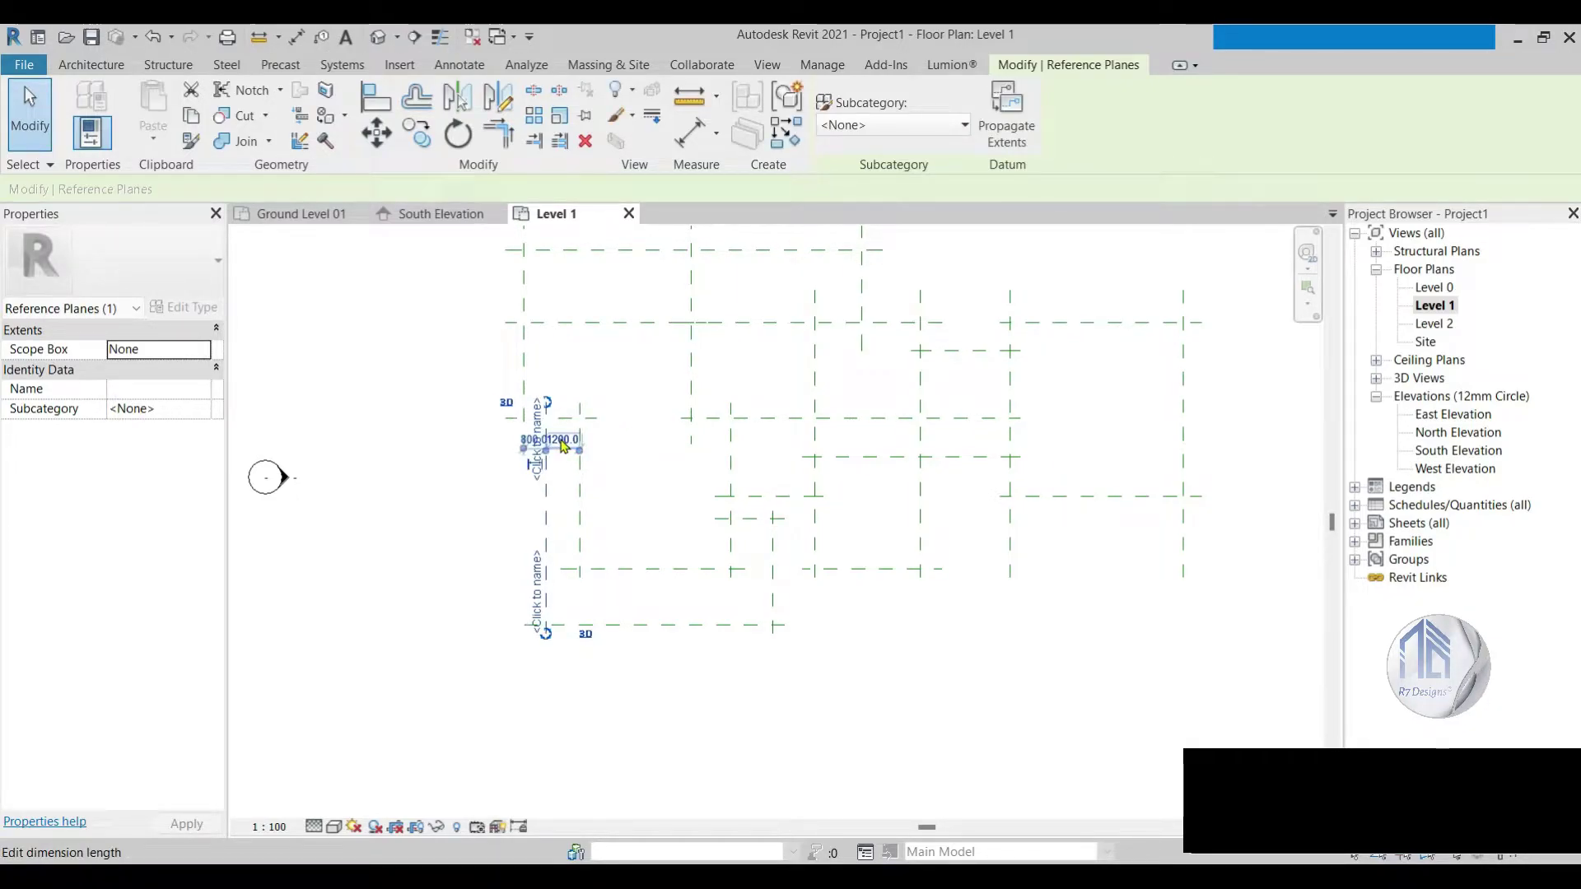
pyautogui.click(775, 713)
pyautogui.scroll(-1, 776, 713)
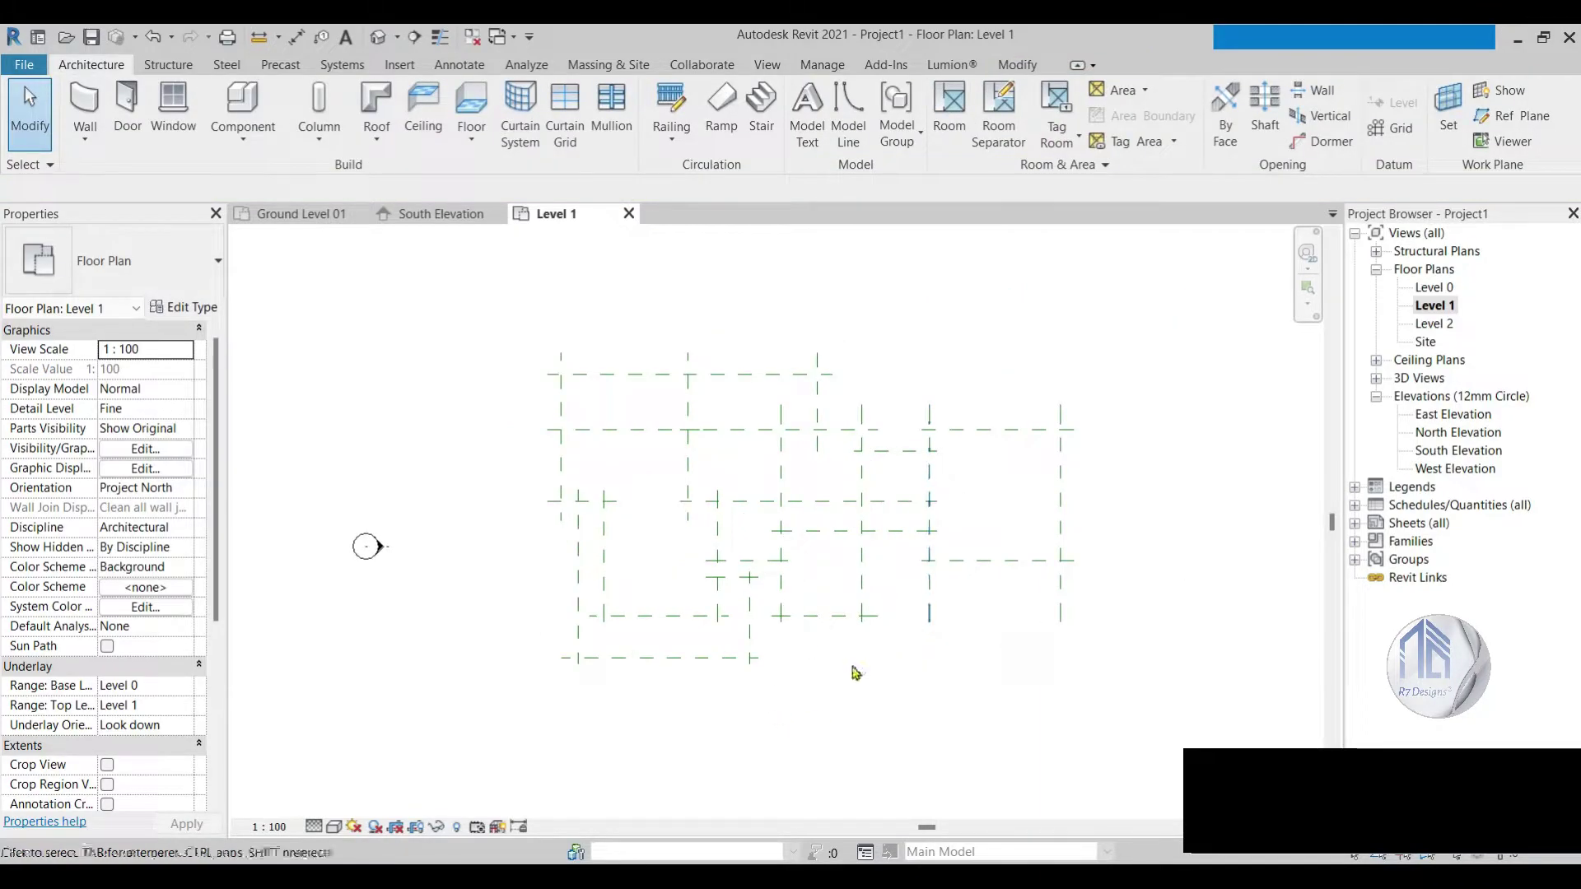
pyautogui.scroll(2, 832, 695)
pyautogui.scroll(2, 892, 656)
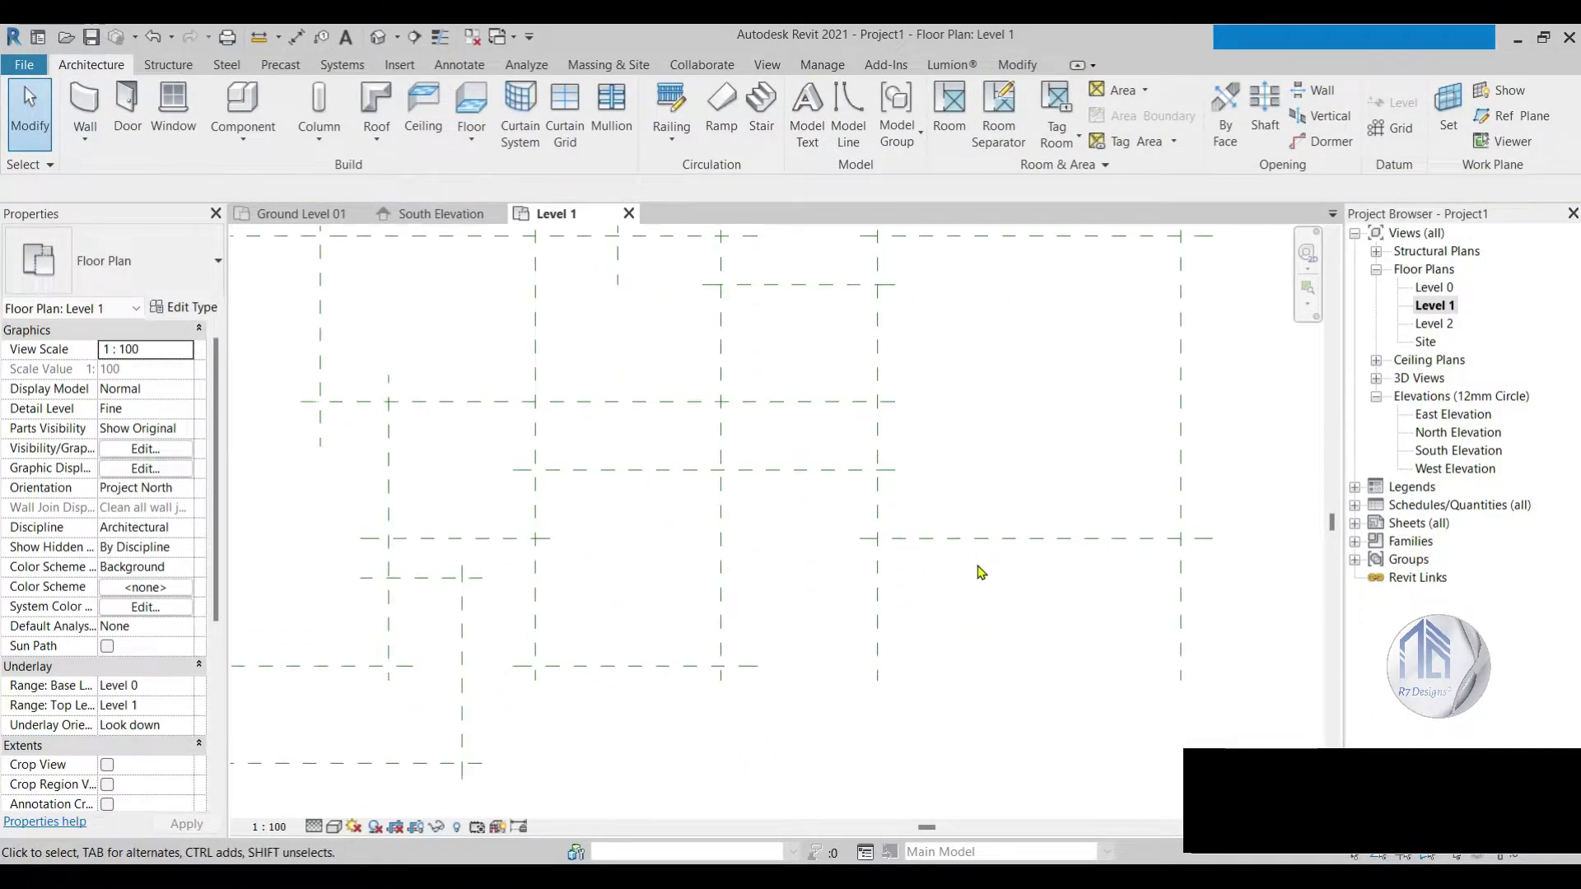
# Step: Draw a new horizontal reference plane across the right bay and align it to the existing plane
pyautogui.click(1513, 115)
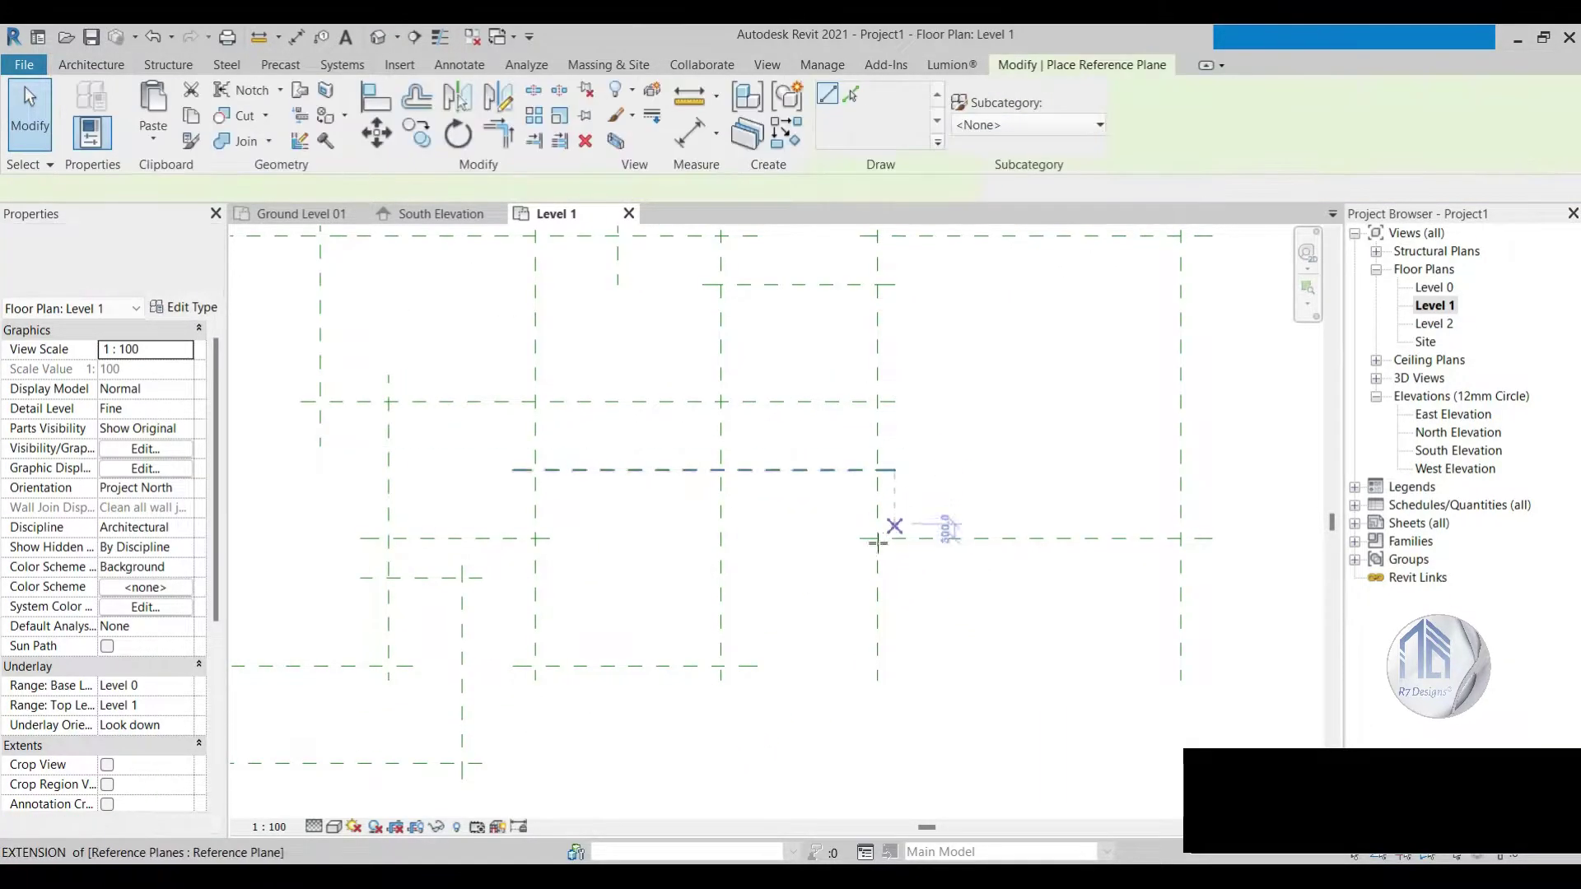
pyautogui.click(861, 587)
pyautogui.click(1213, 588)
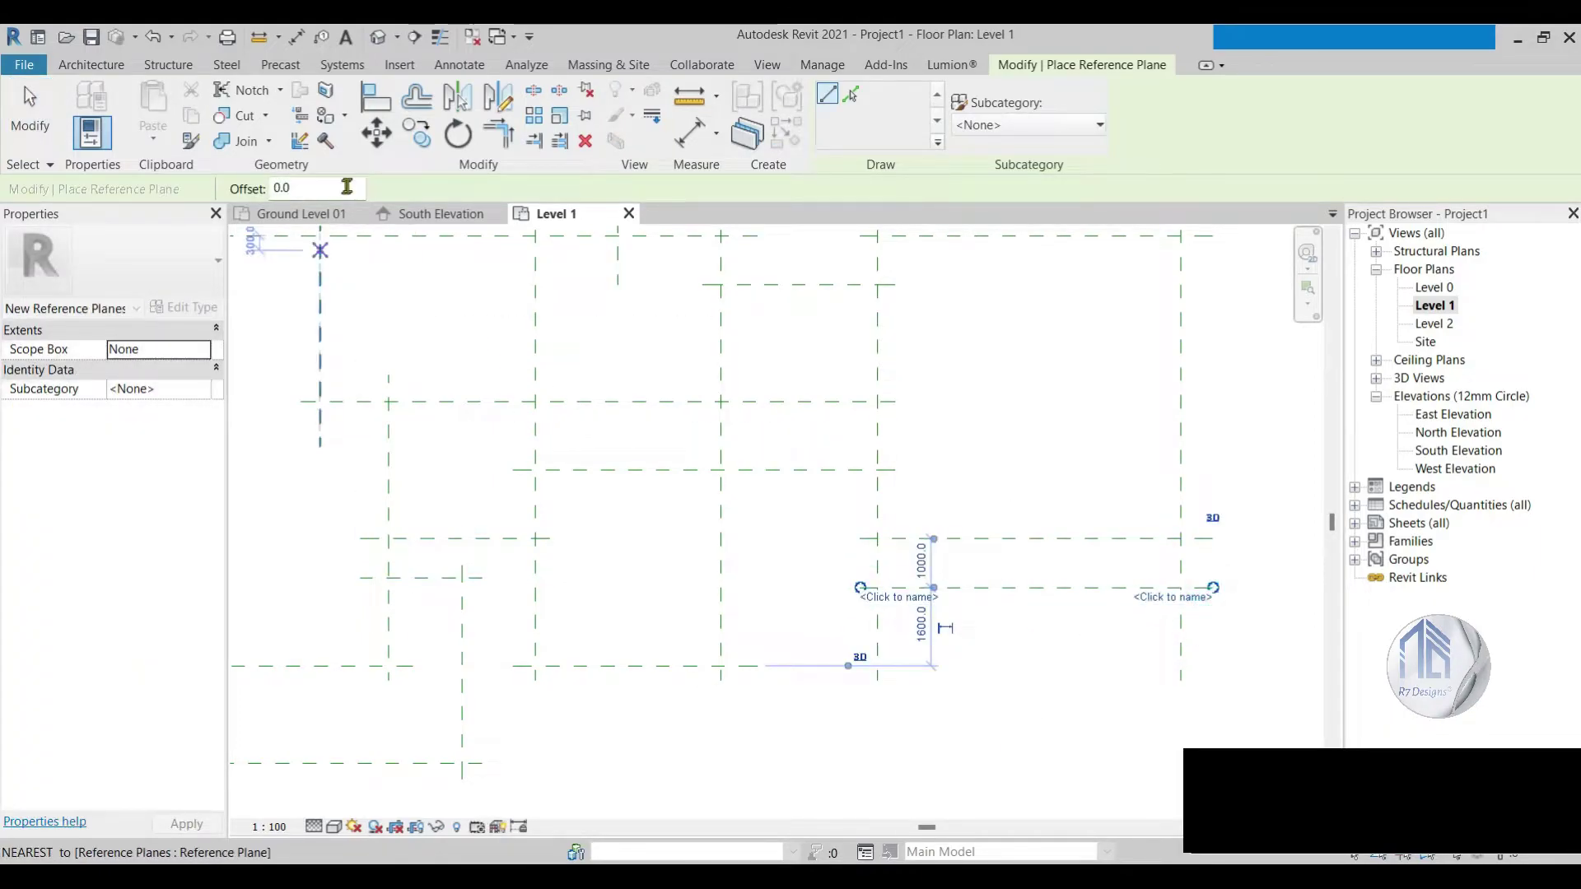
pyautogui.click(375, 97)
pyautogui.click(451, 578)
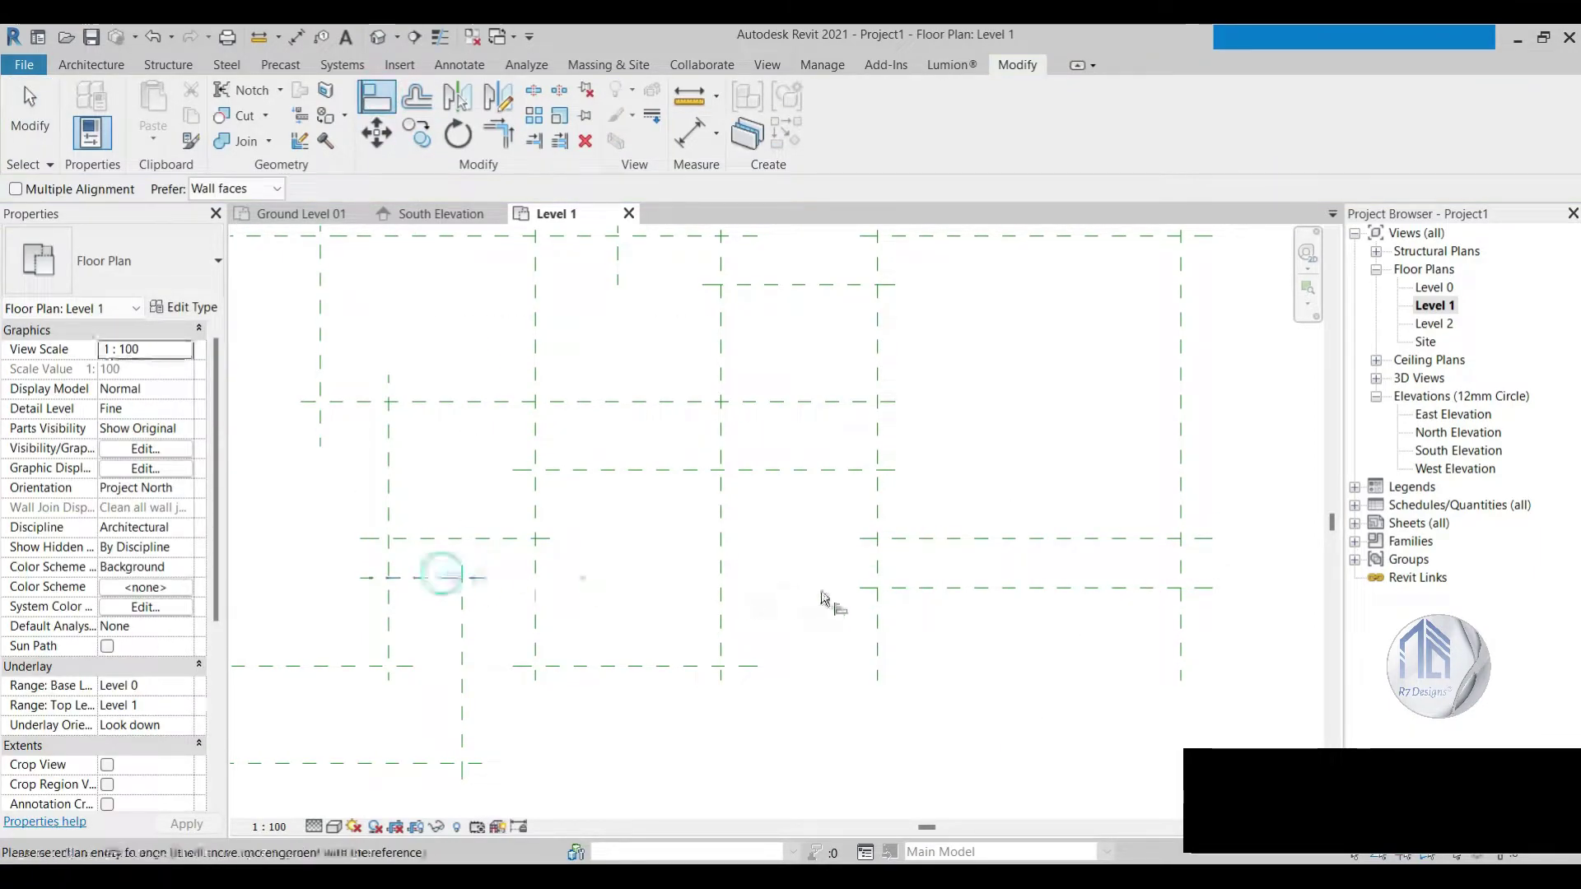
pyautogui.click(894, 588)
pyautogui.press('Escape')
pyautogui.press('Escape')
pyautogui.scroll(-2, 766, 460)
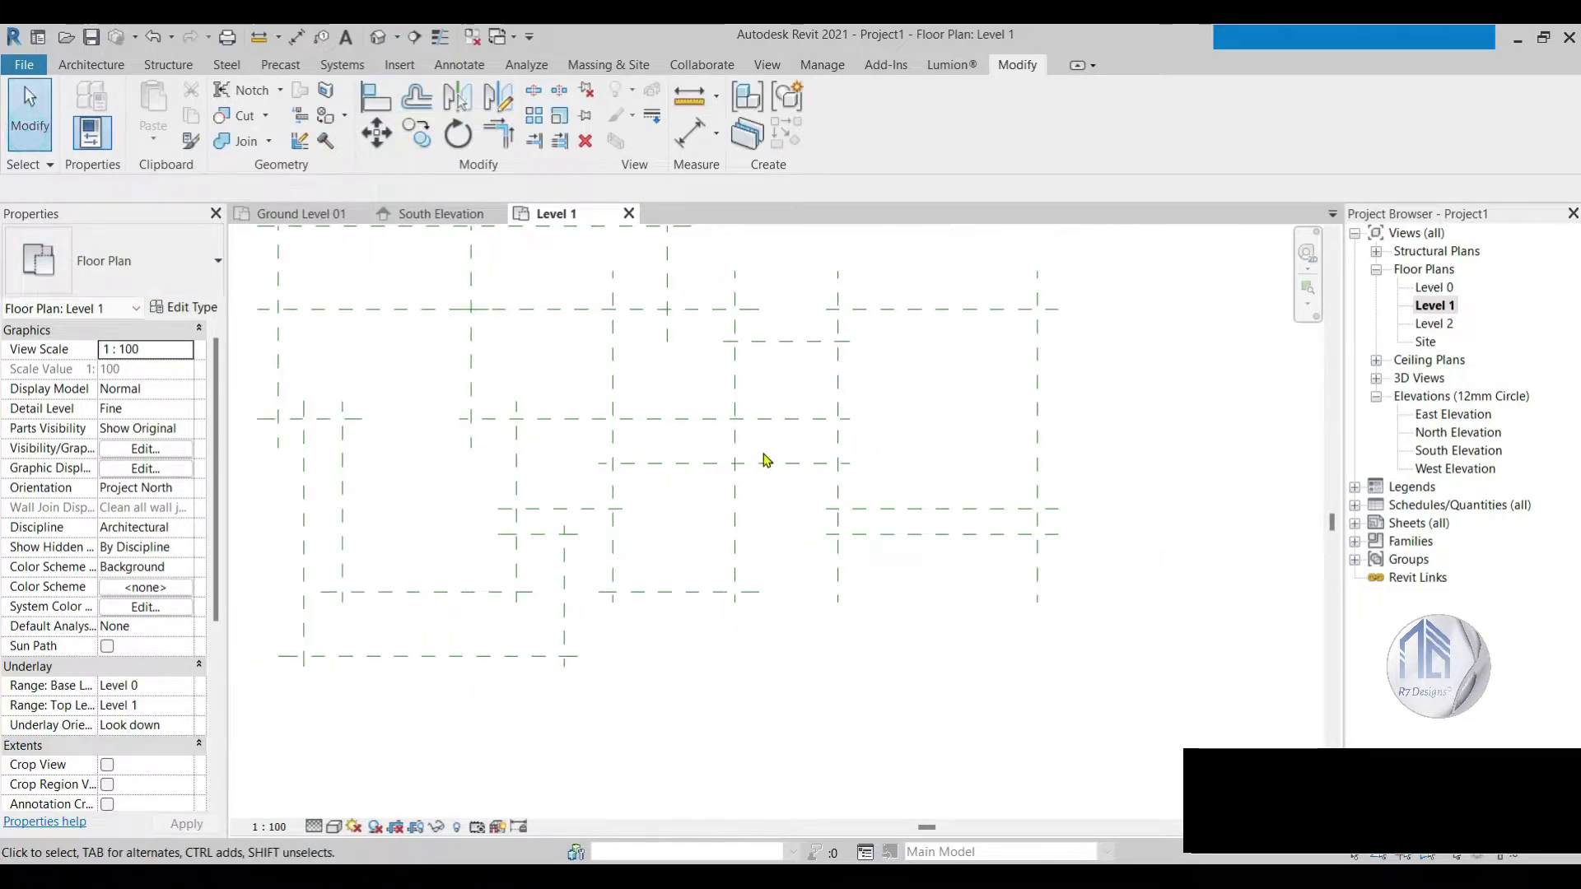
pyautogui.scroll(-1, 699, 374)
pyautogui.scroll(1, 590, 406)
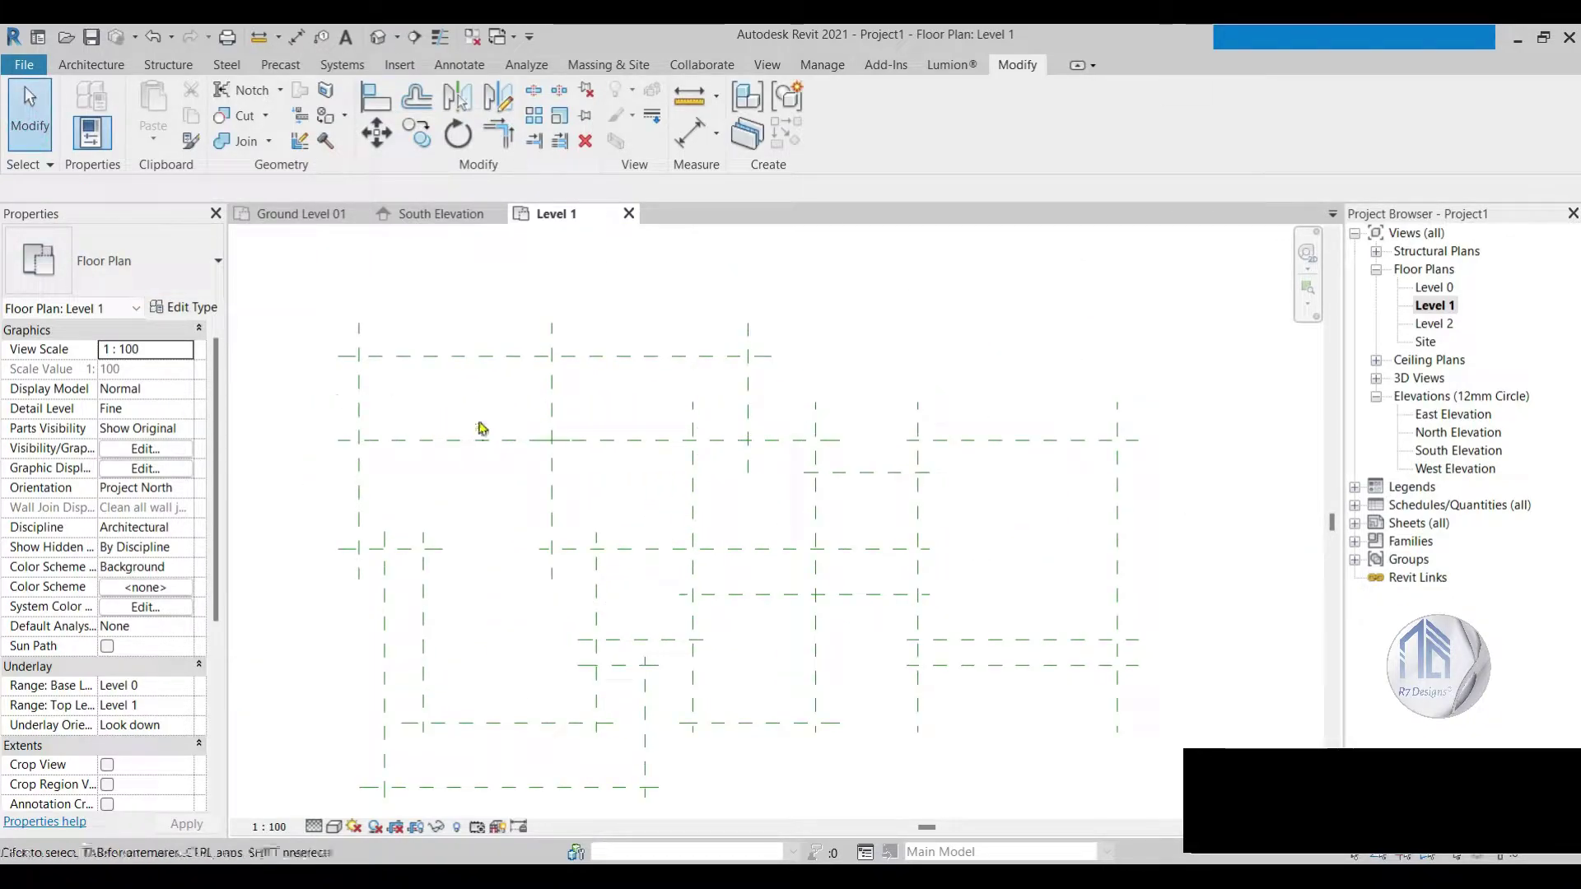
pyautogui.scroll(-1, 510, 506)
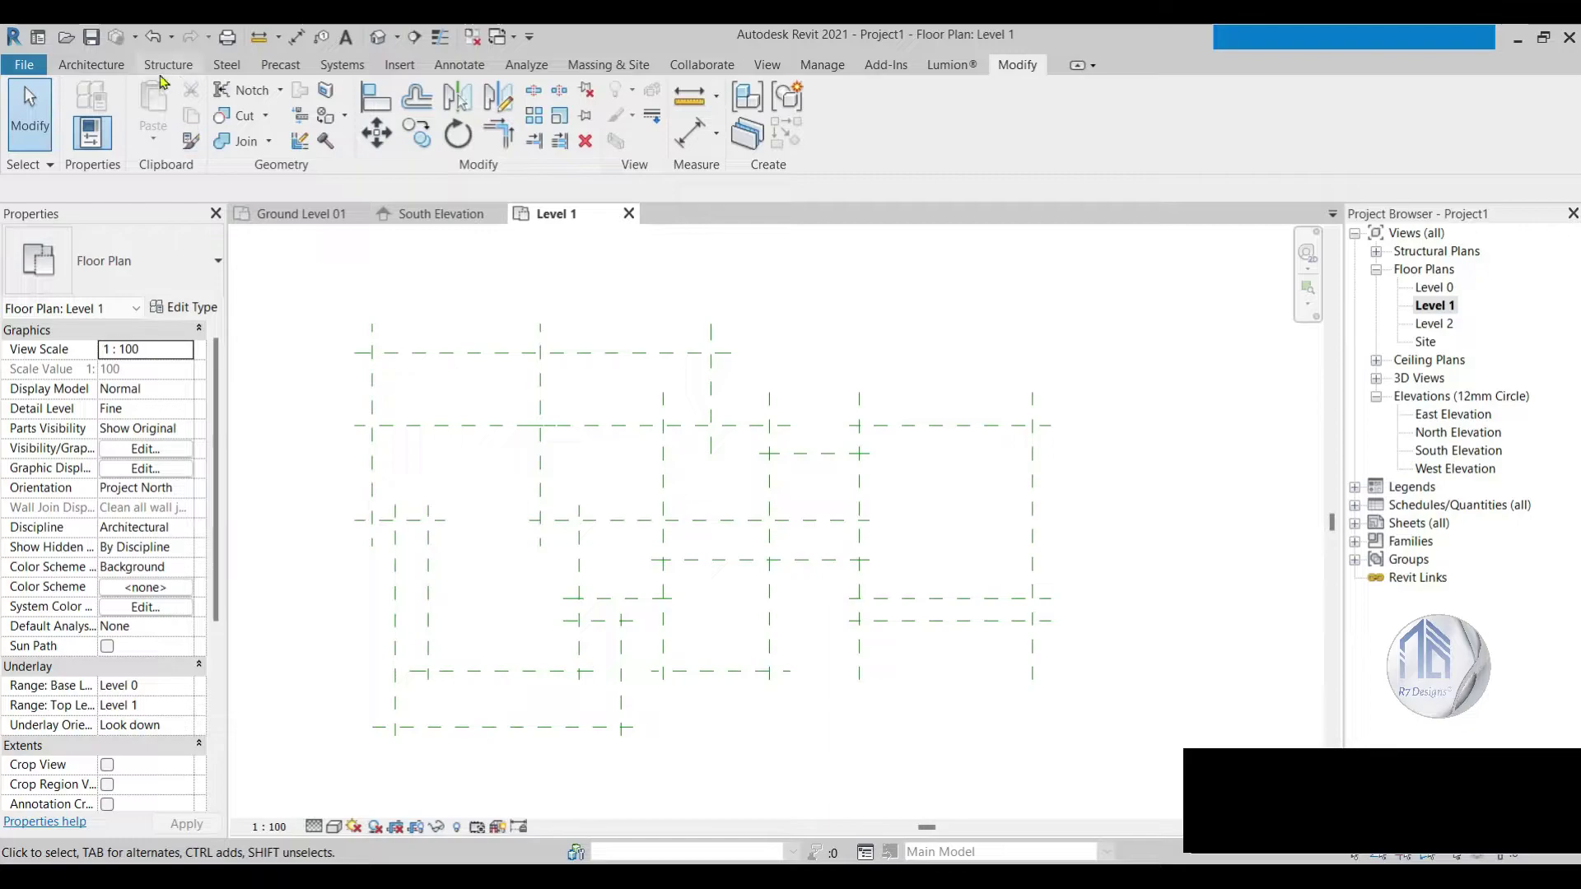
pyautogui.click(116, 67)
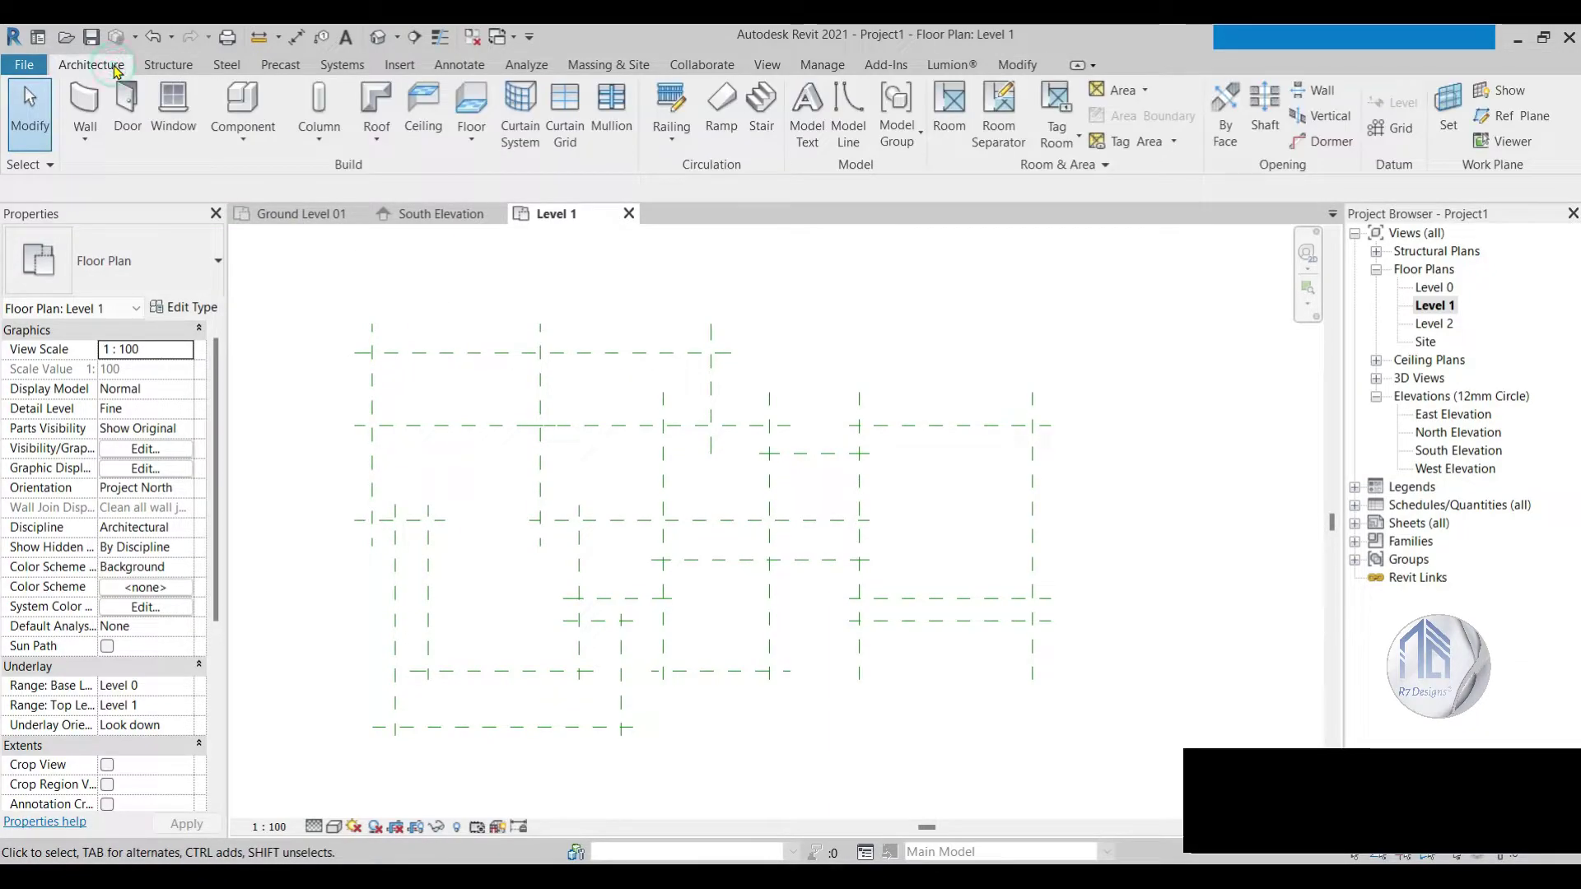
# Step: Start exterior walls with a 110 offset, running up the left side from the lower-left intersection
pyautogui.click(85, 103)
pyautogui.write('110')
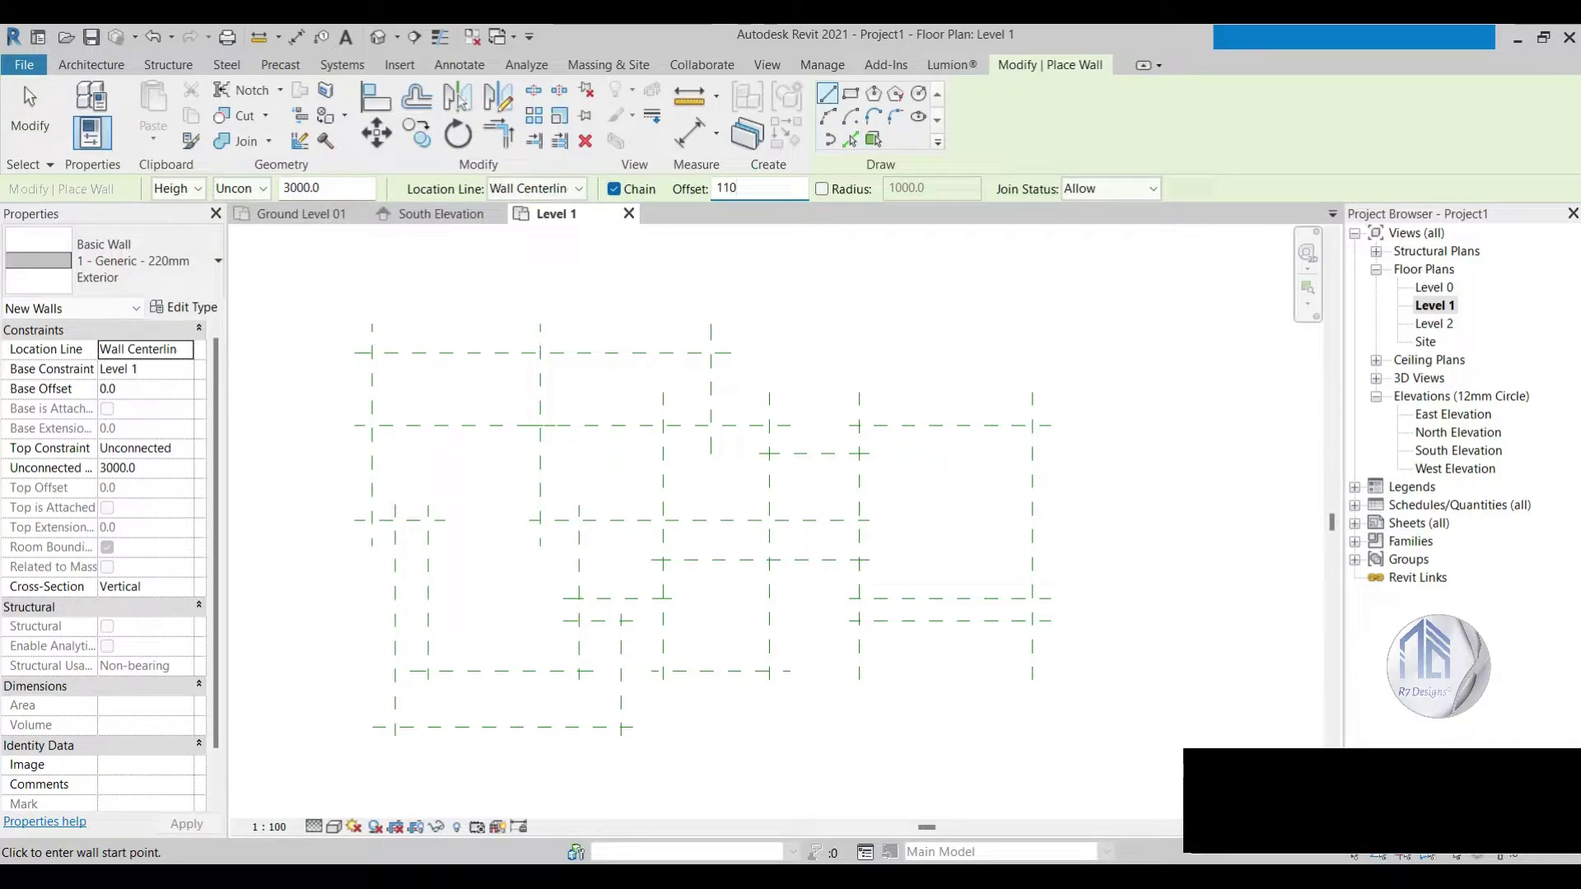
pyautogui.press('Return')
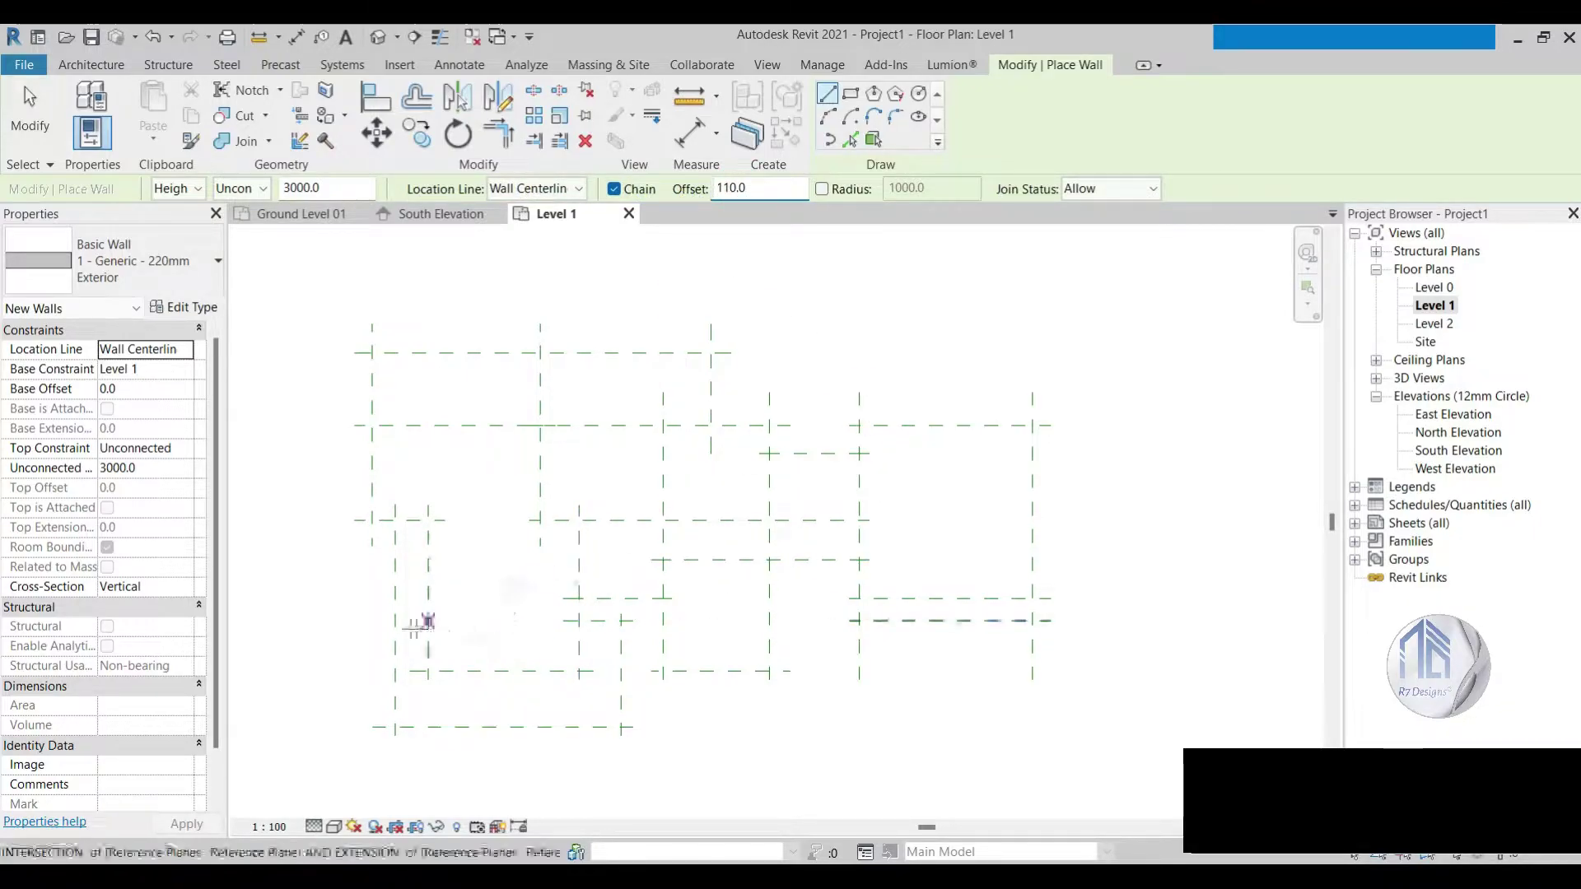
pyautogui.scroll(3, 448, 653)
pyautogui.click(412, 683)
pyautogui.click(411, 420)
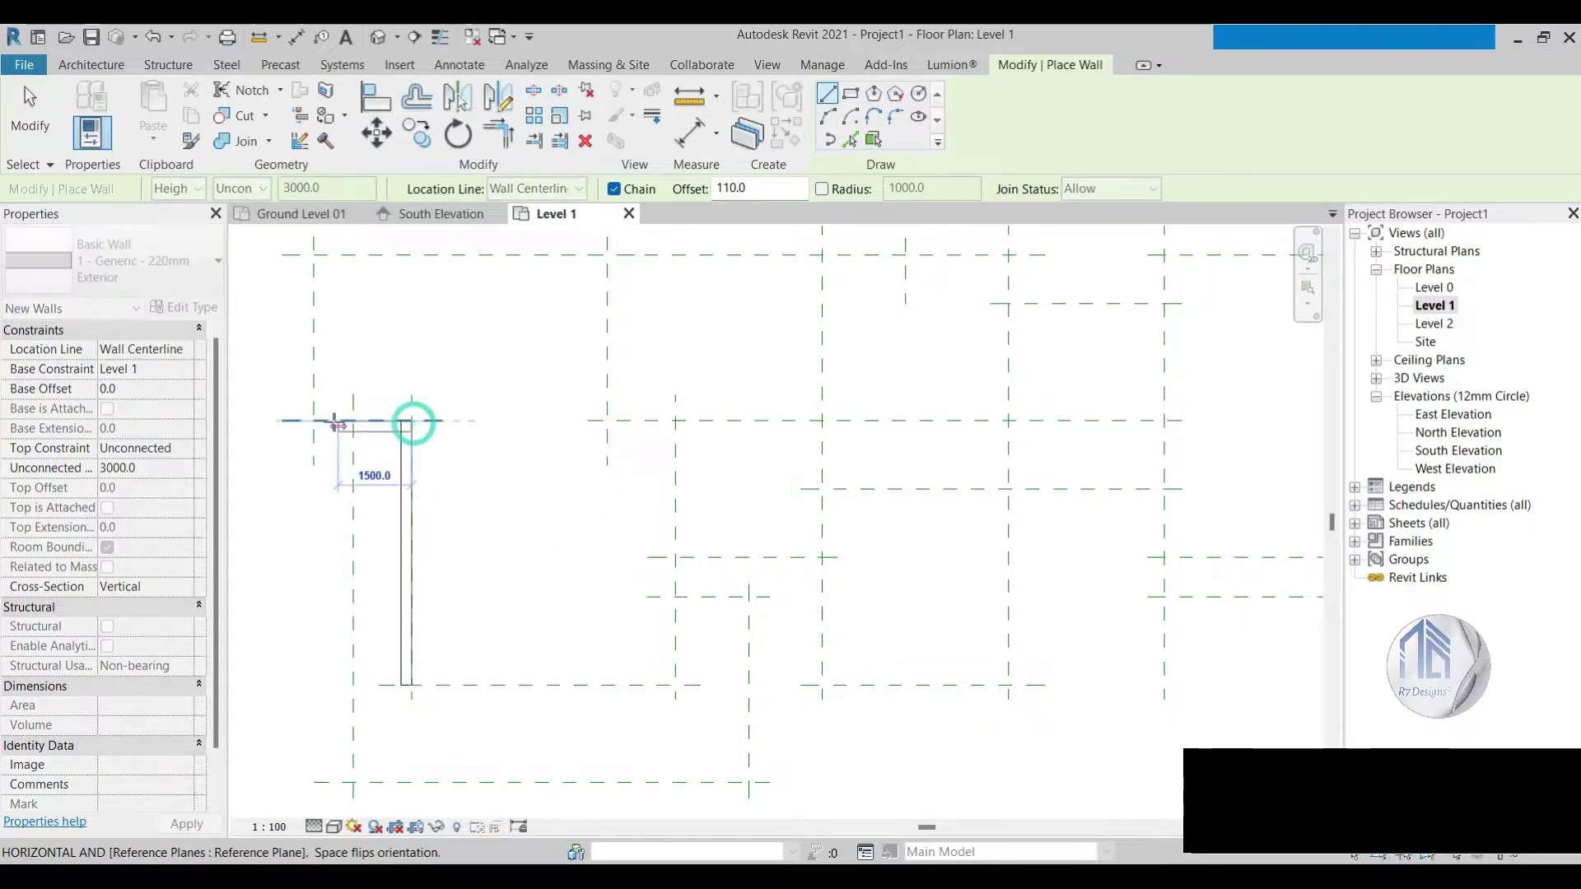
pyautogui.click(311, 421)
pyautogui.click(311, 255)
pyautogui.scroll(-2, 313, 479)
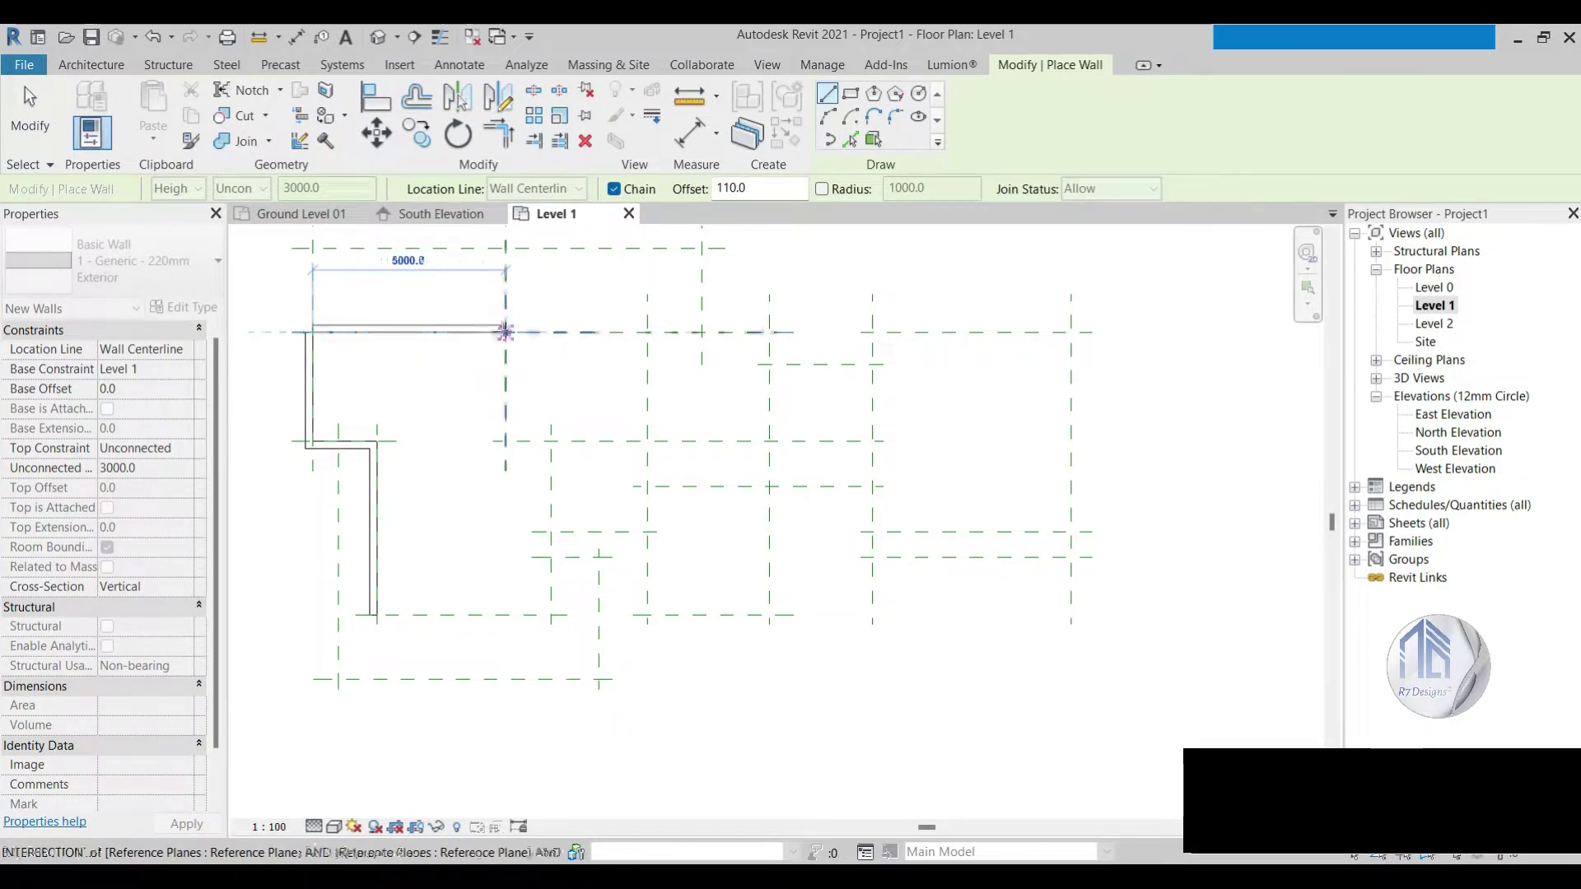
# Step: Continue the exterior wall along the upper-left planes, top plane and the north wall recess
pyautogui.click(506, 332)
pyautogui.click(506, 247)
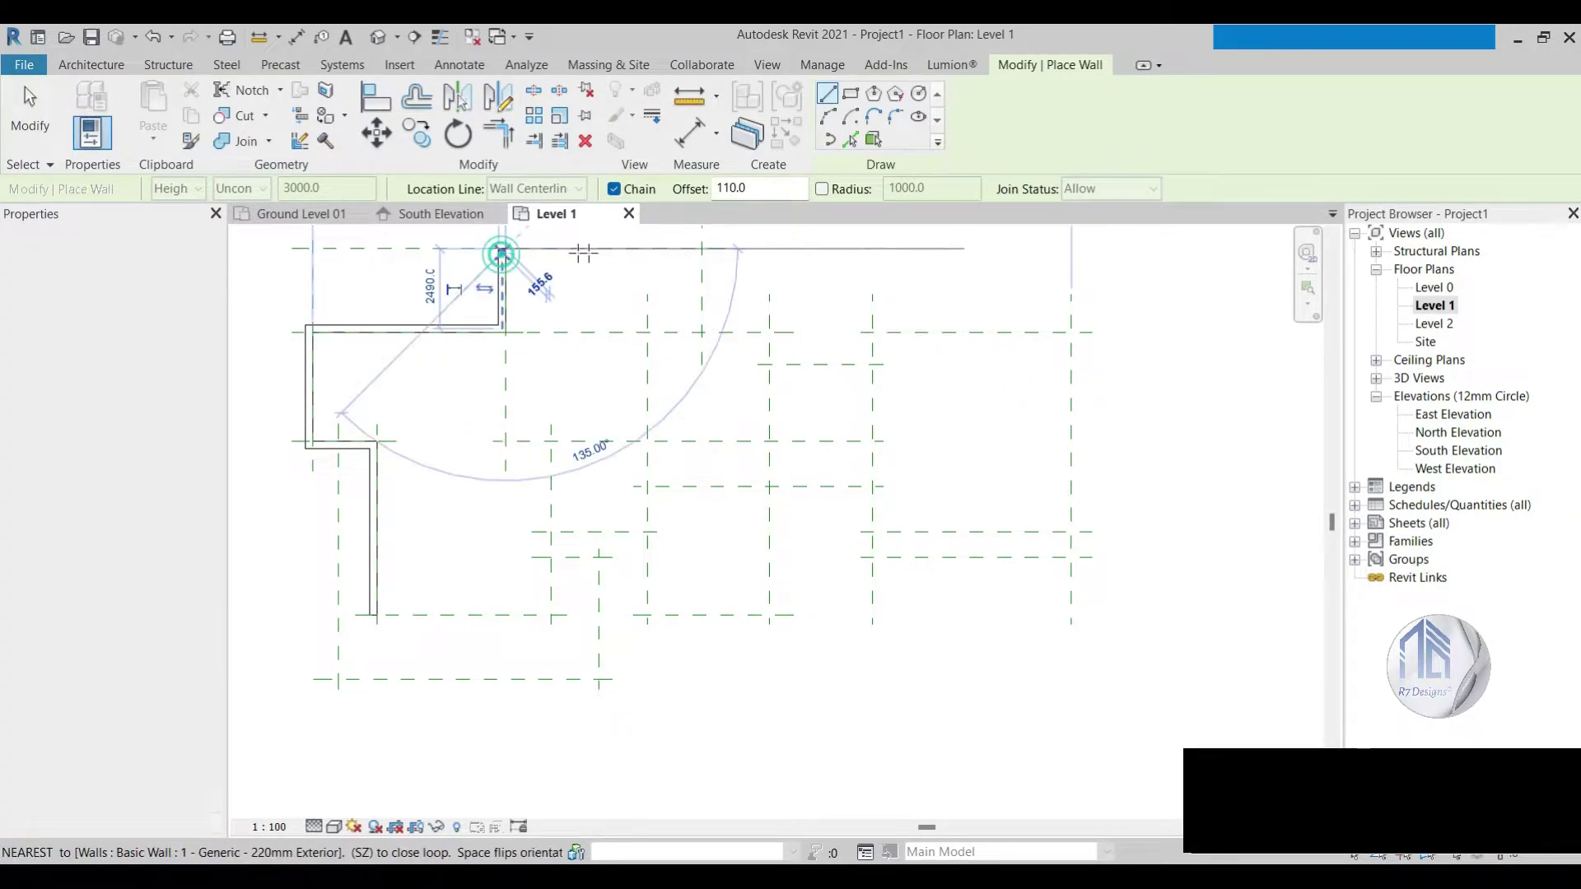
pyautogui.click(701, 247)
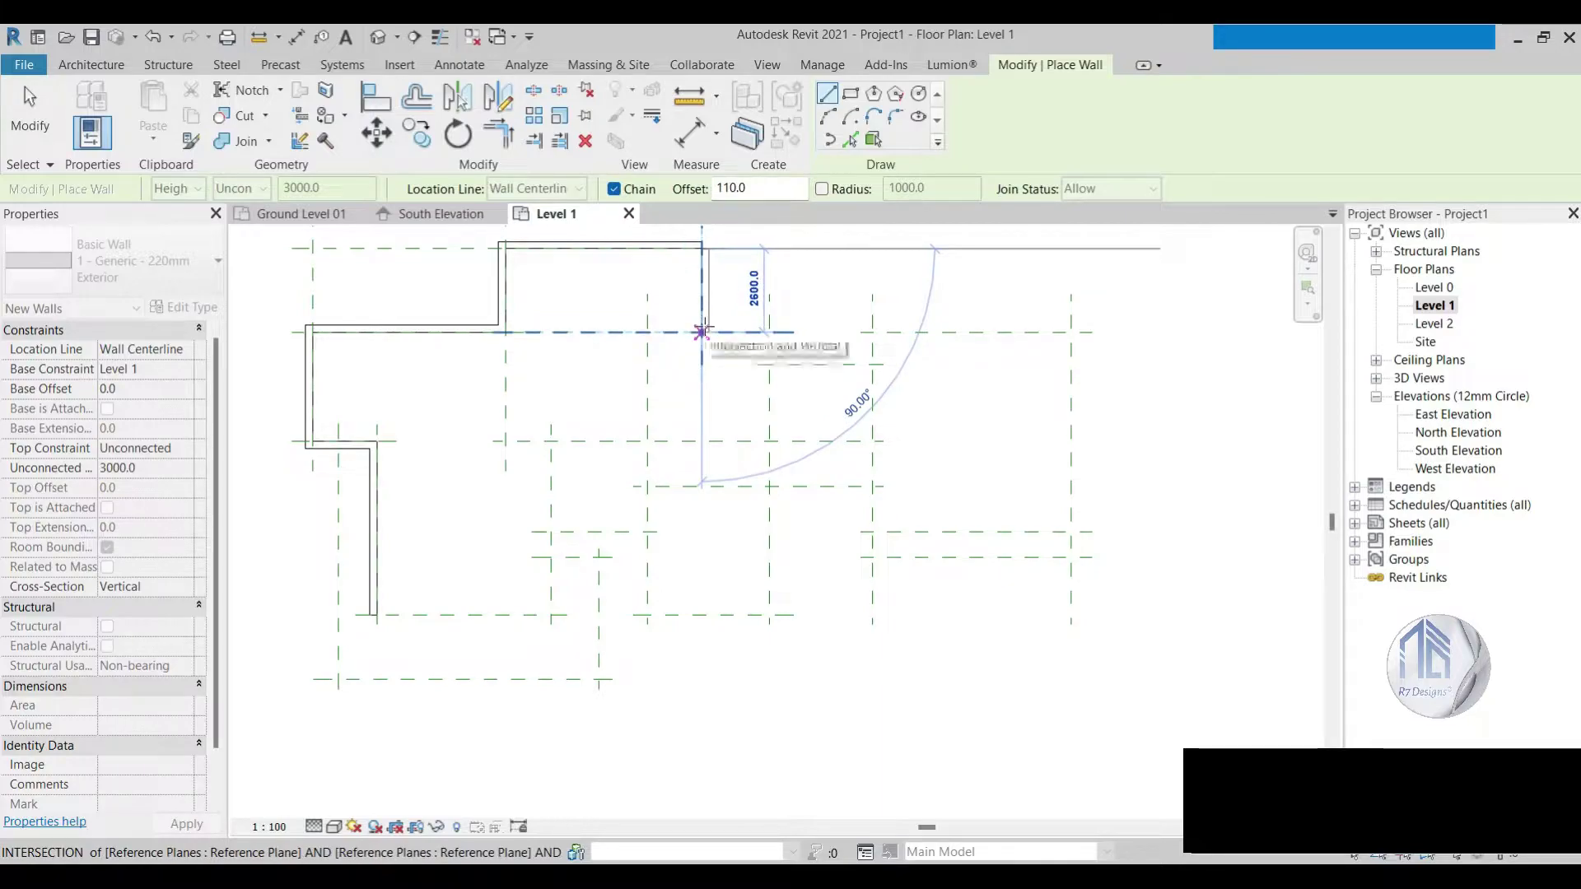
pyautogui.click(702, 331)
pyautogui.click(770, 332)
pyautogui.click(770, 360)
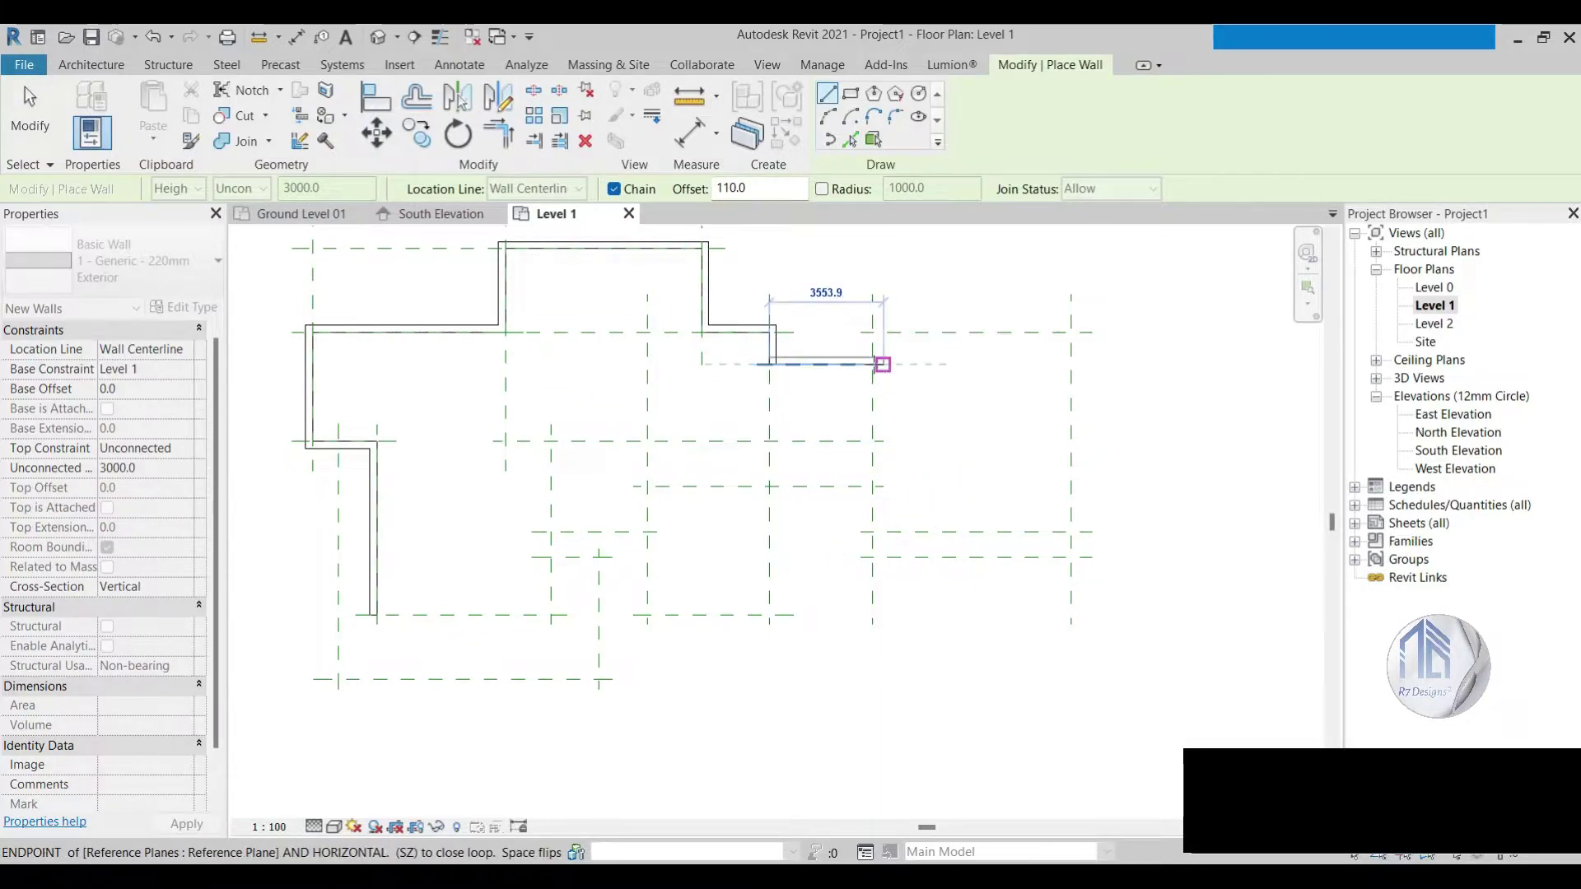
pyautogui.click(872, 359)
pyautogui.click(872, 332)
# Step: Run the wall along the east edge and east wing, then the bottom wall and back up
pyautogui.click(1072, 332)
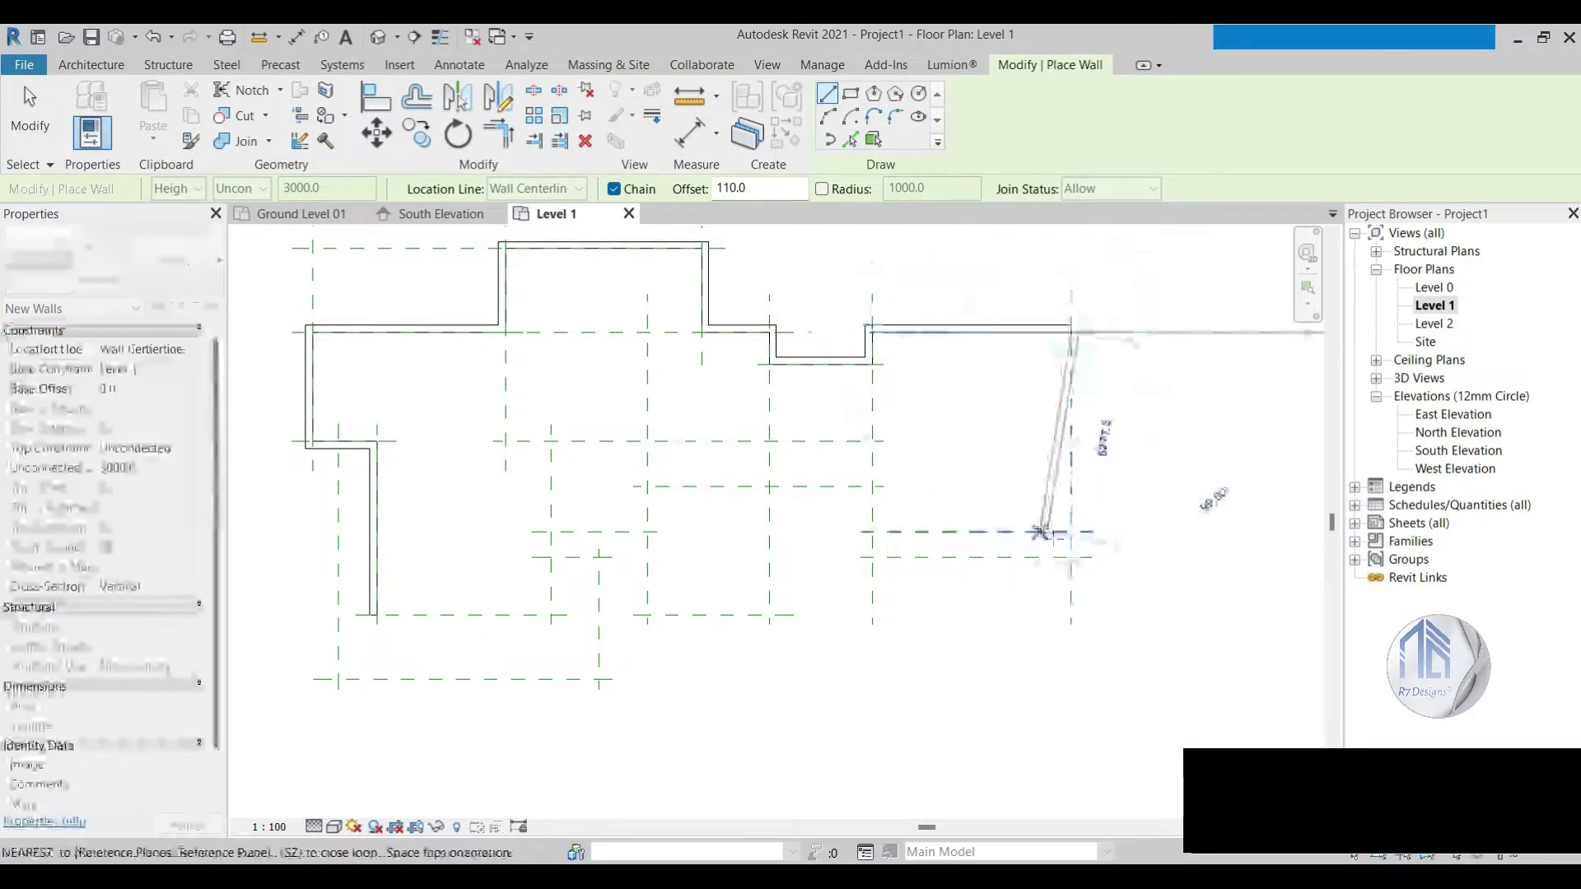
pyautogui.click(1071, 533)
pyautogui.click(866, 533)
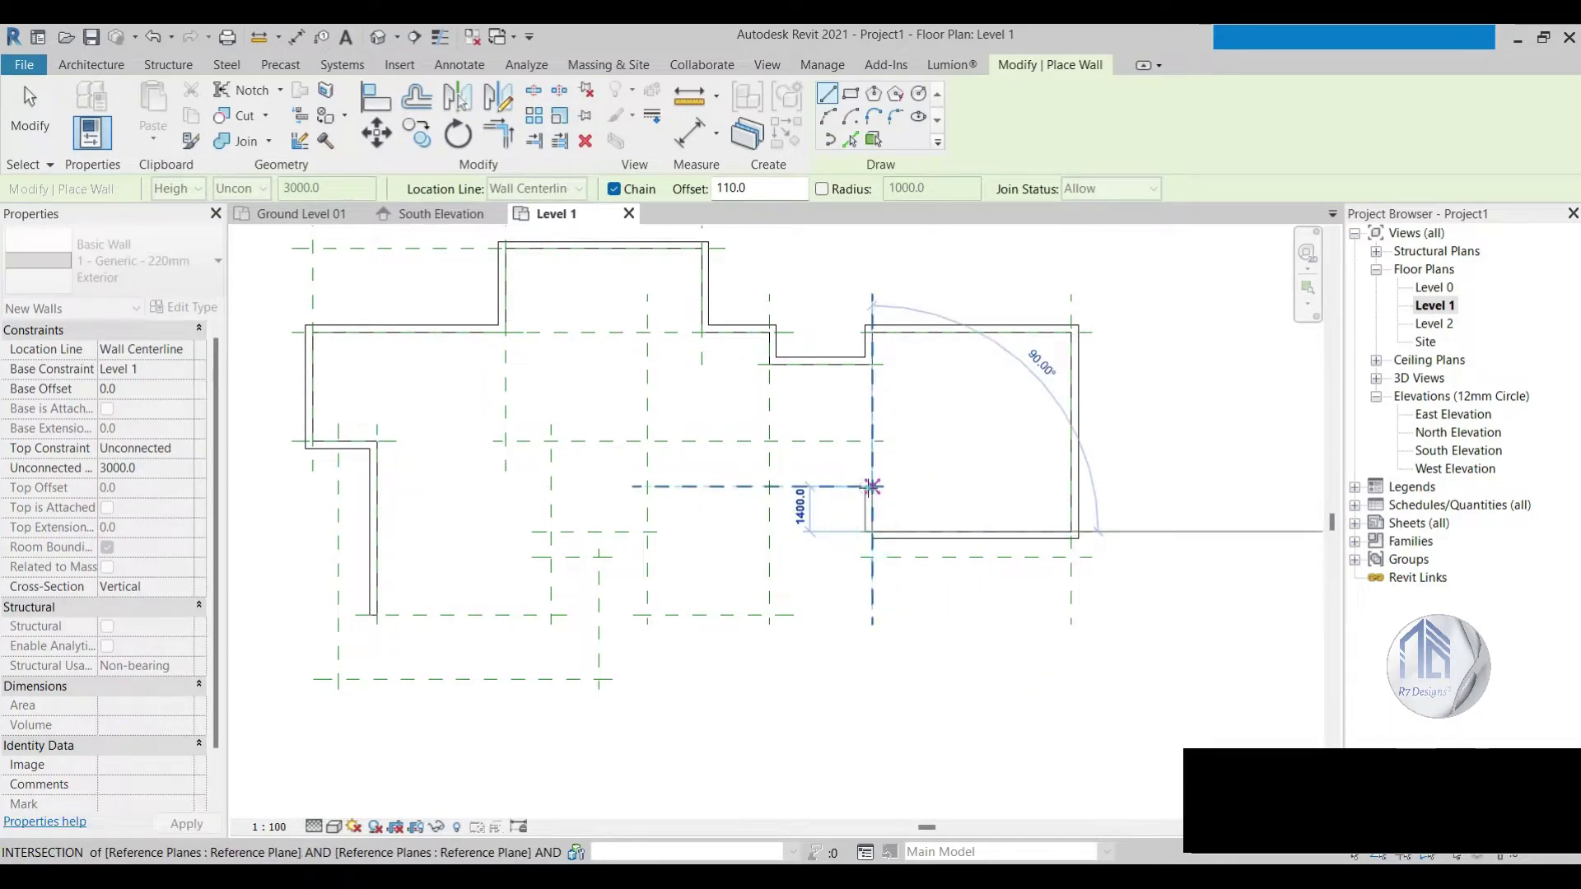
pyautogui.click(867, 487)
pyautogui.click(772, 488)
pyautogui.click(772, 615)
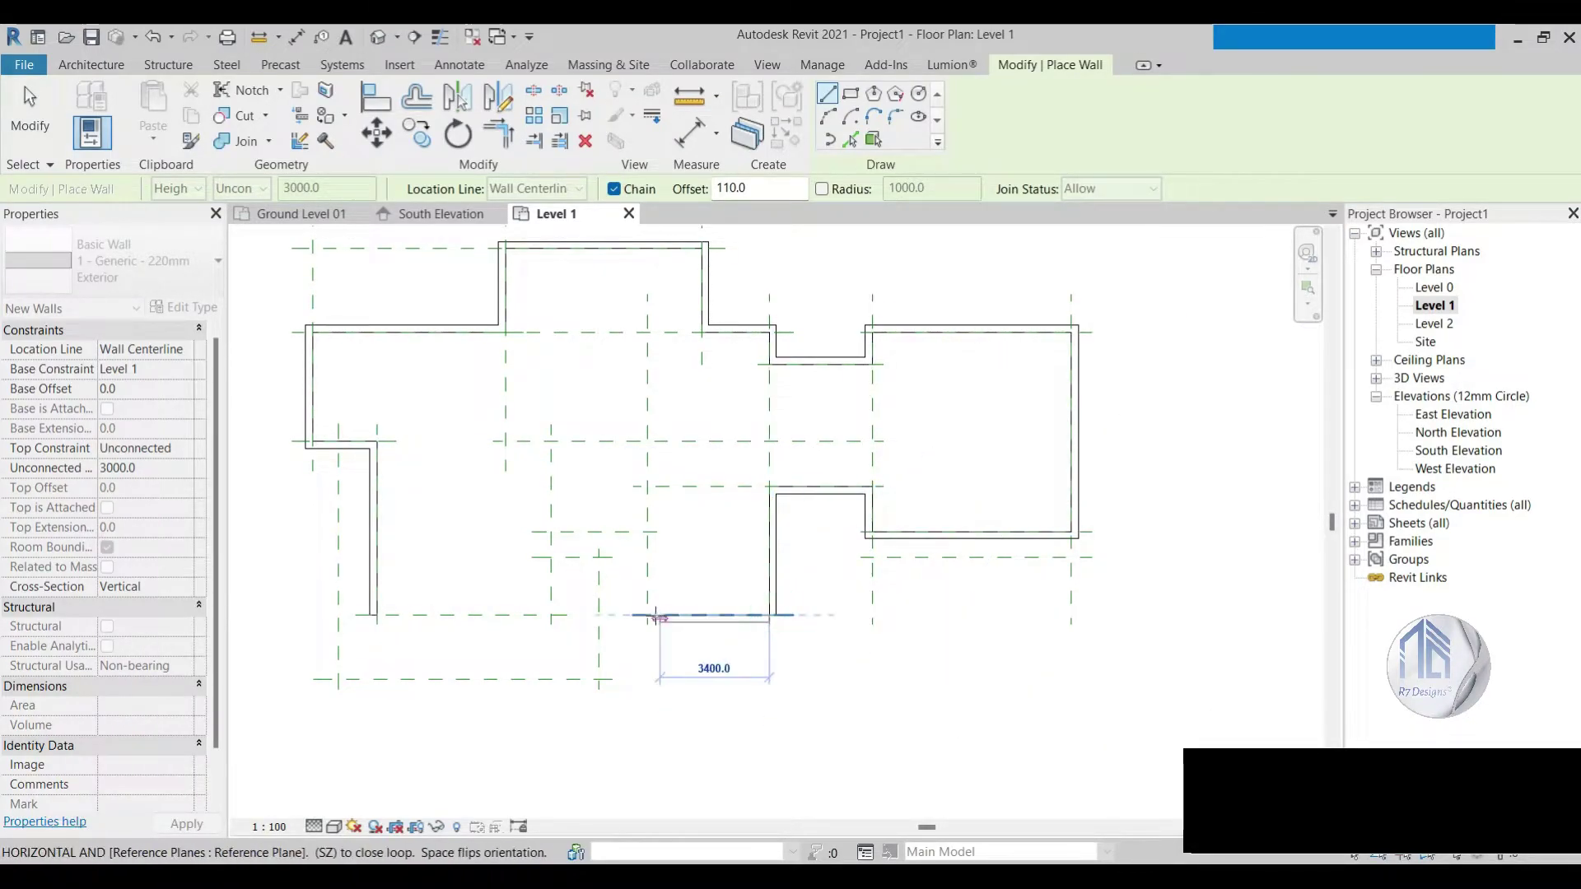
pyautogui.scroll(3, 648, 615)
pyautogui.click(648, 615)
pyautogui.scroll(1, 648, 615)
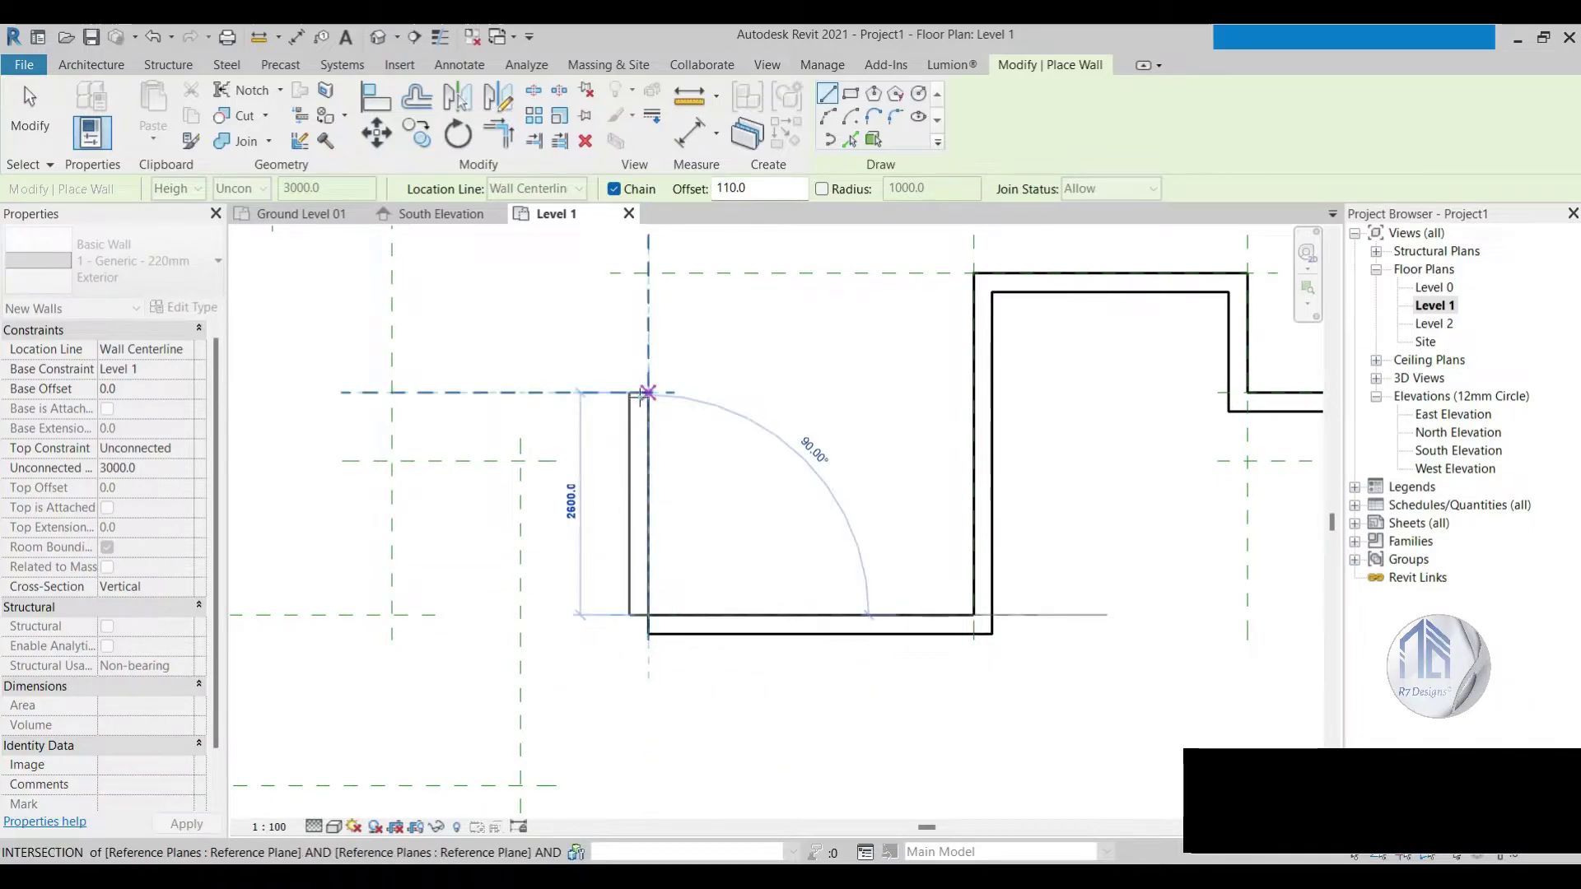
pyautogui.click(648, 393)
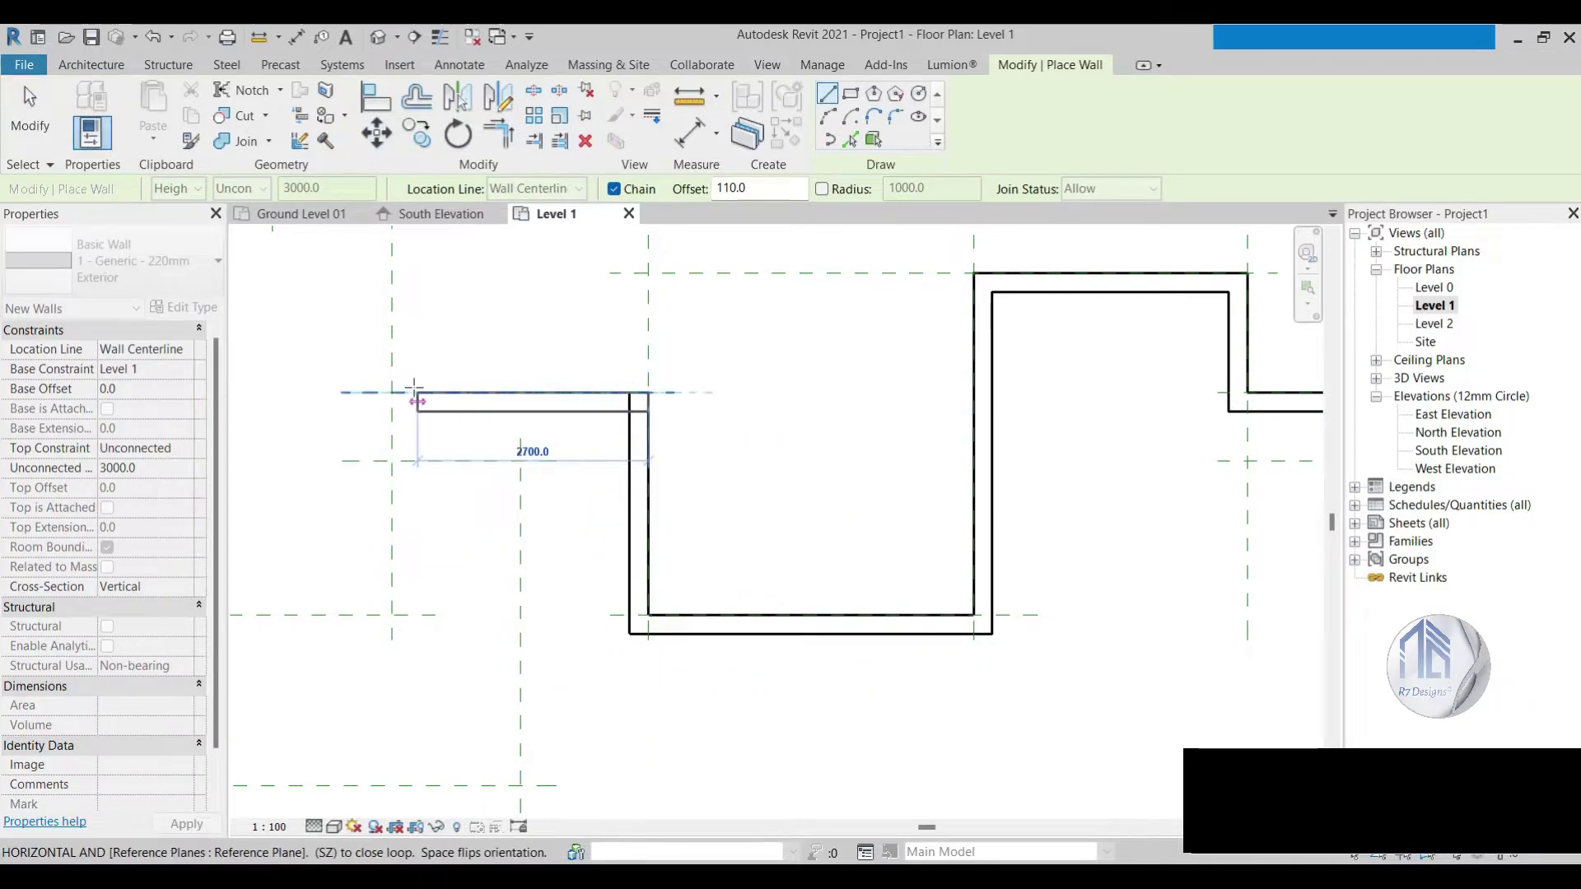
# Step: Add a short top return wall and a separate short L-shaped return running down
pyautogui.click(605, 393)
pyautogui.rightClick(470, 364)
pyautogui.click(498, 368)
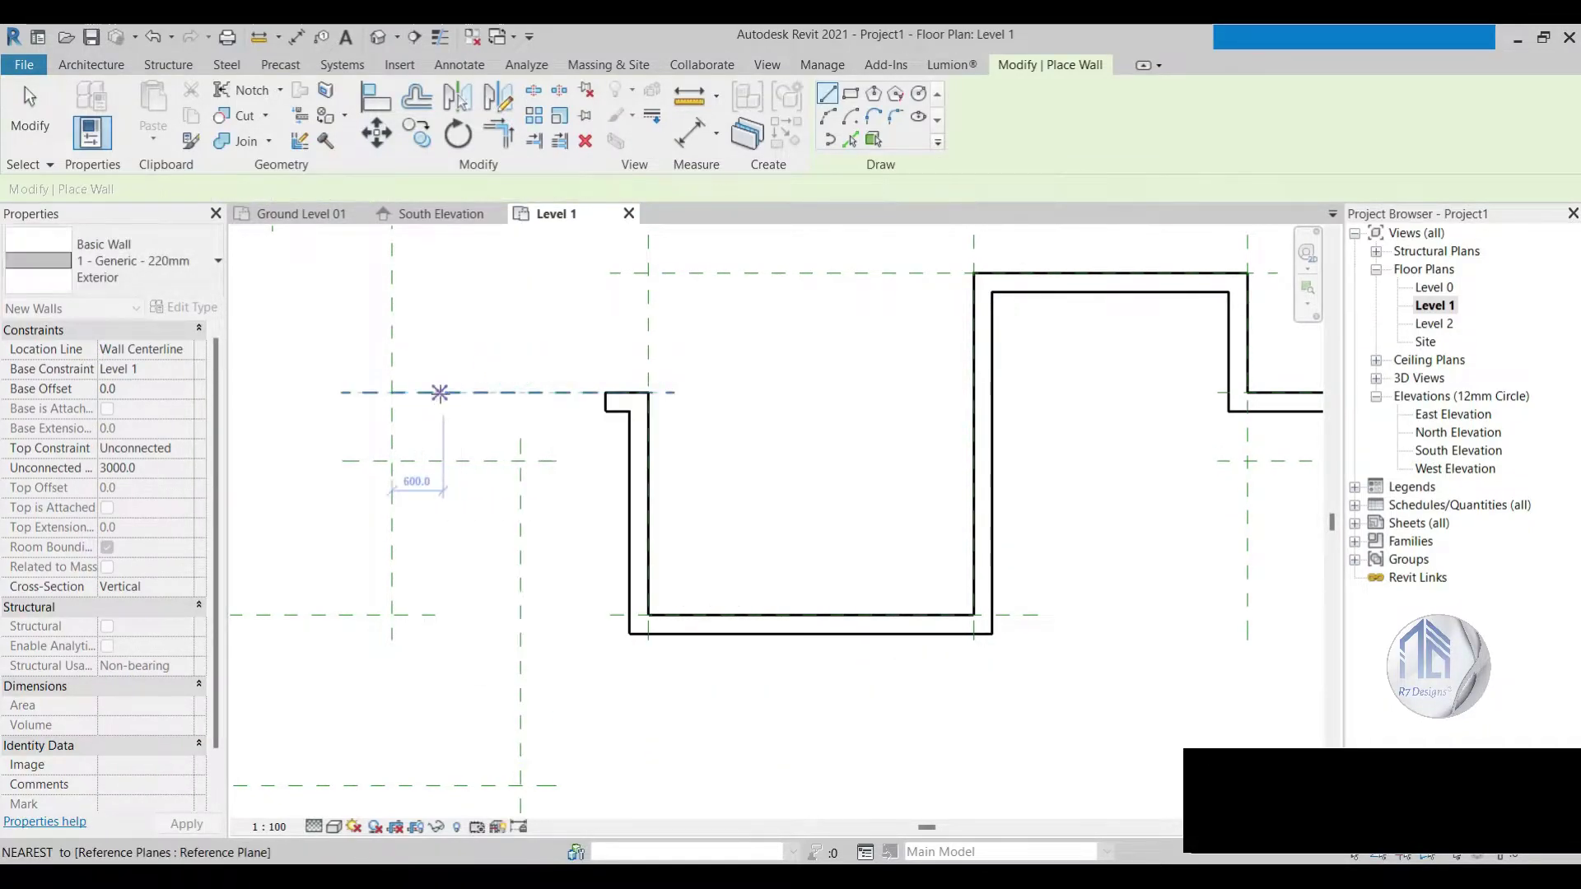
pyautogui.click(435, 392)
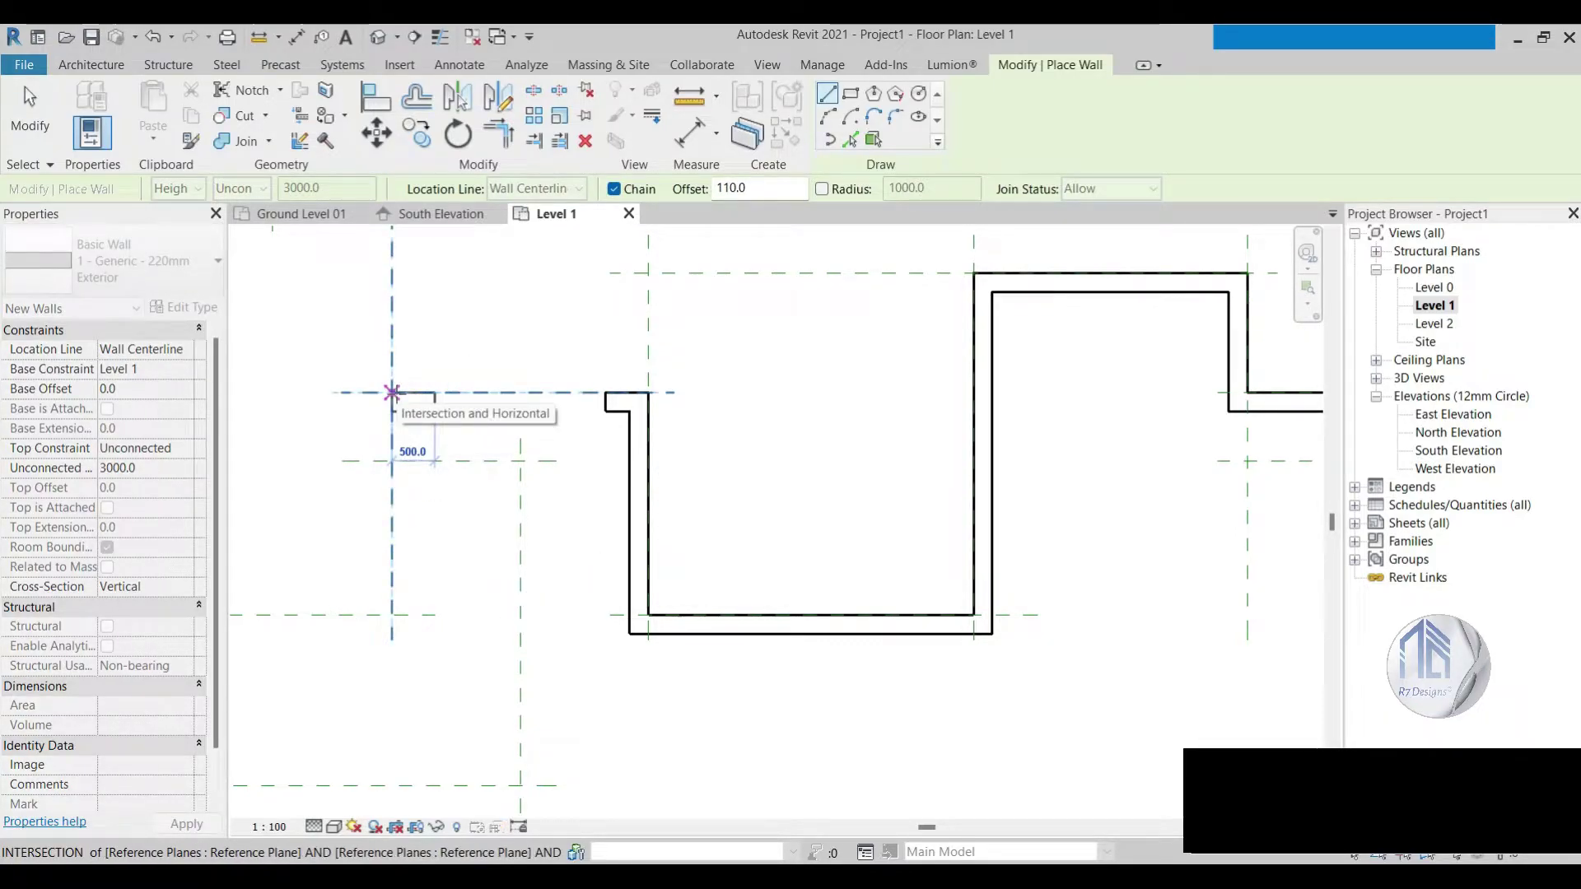
pyautogui.click(391, 393)
pyautogui.click(394, 460)
pyautogui.rightClick(296, 415)
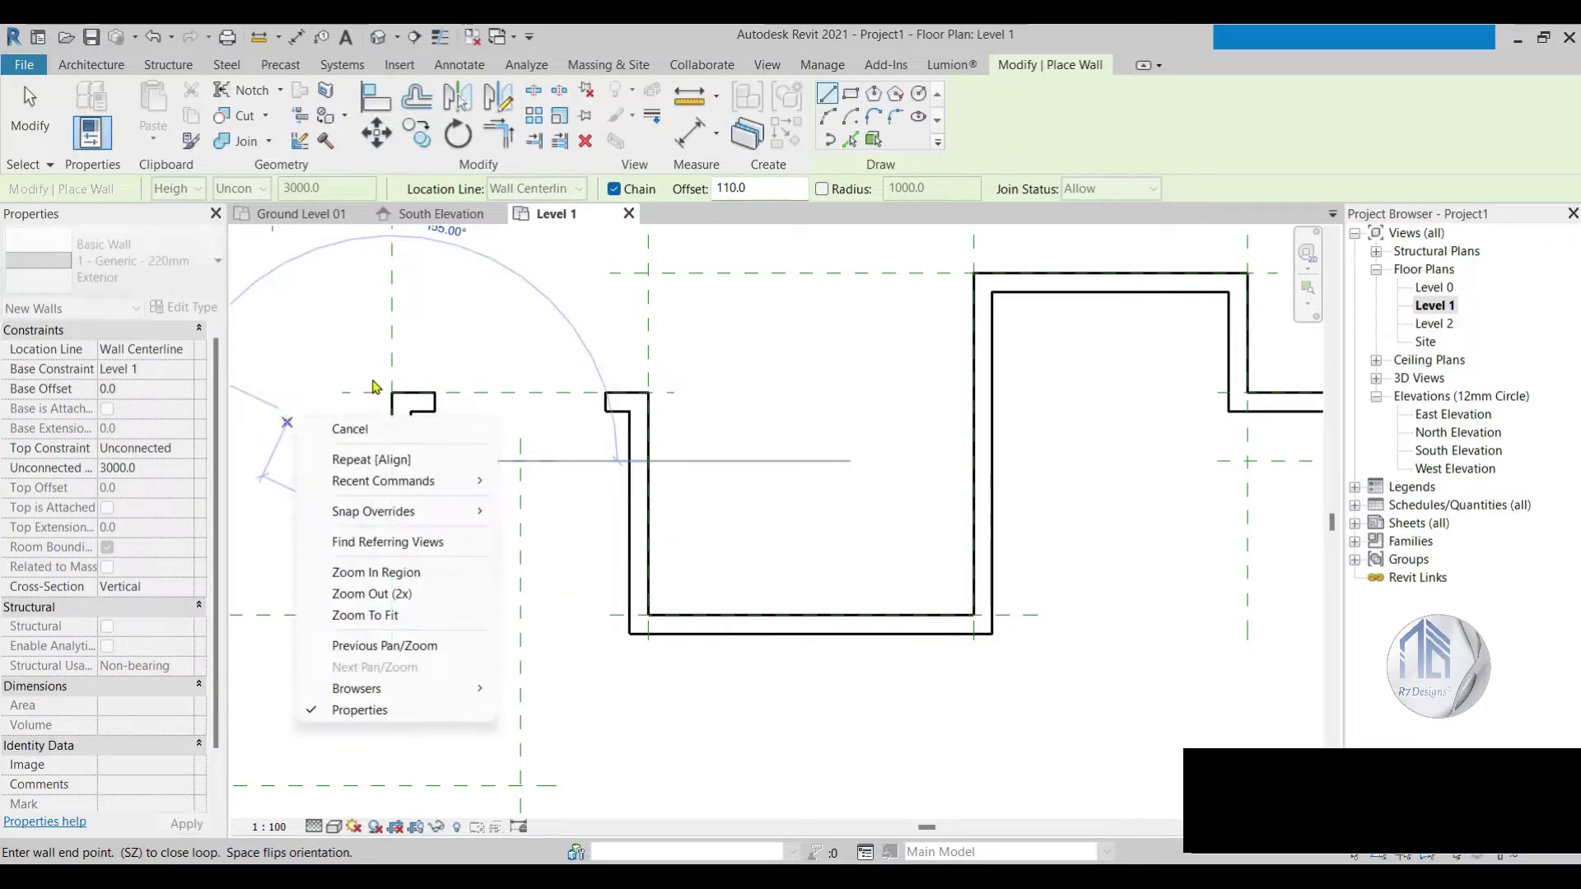
pyautogui.click(363, 425)
# Step: Start a wall at the lower reference-plane intersection and cancel it unfinished
pyautogui.scroll(-3, 442, 331)
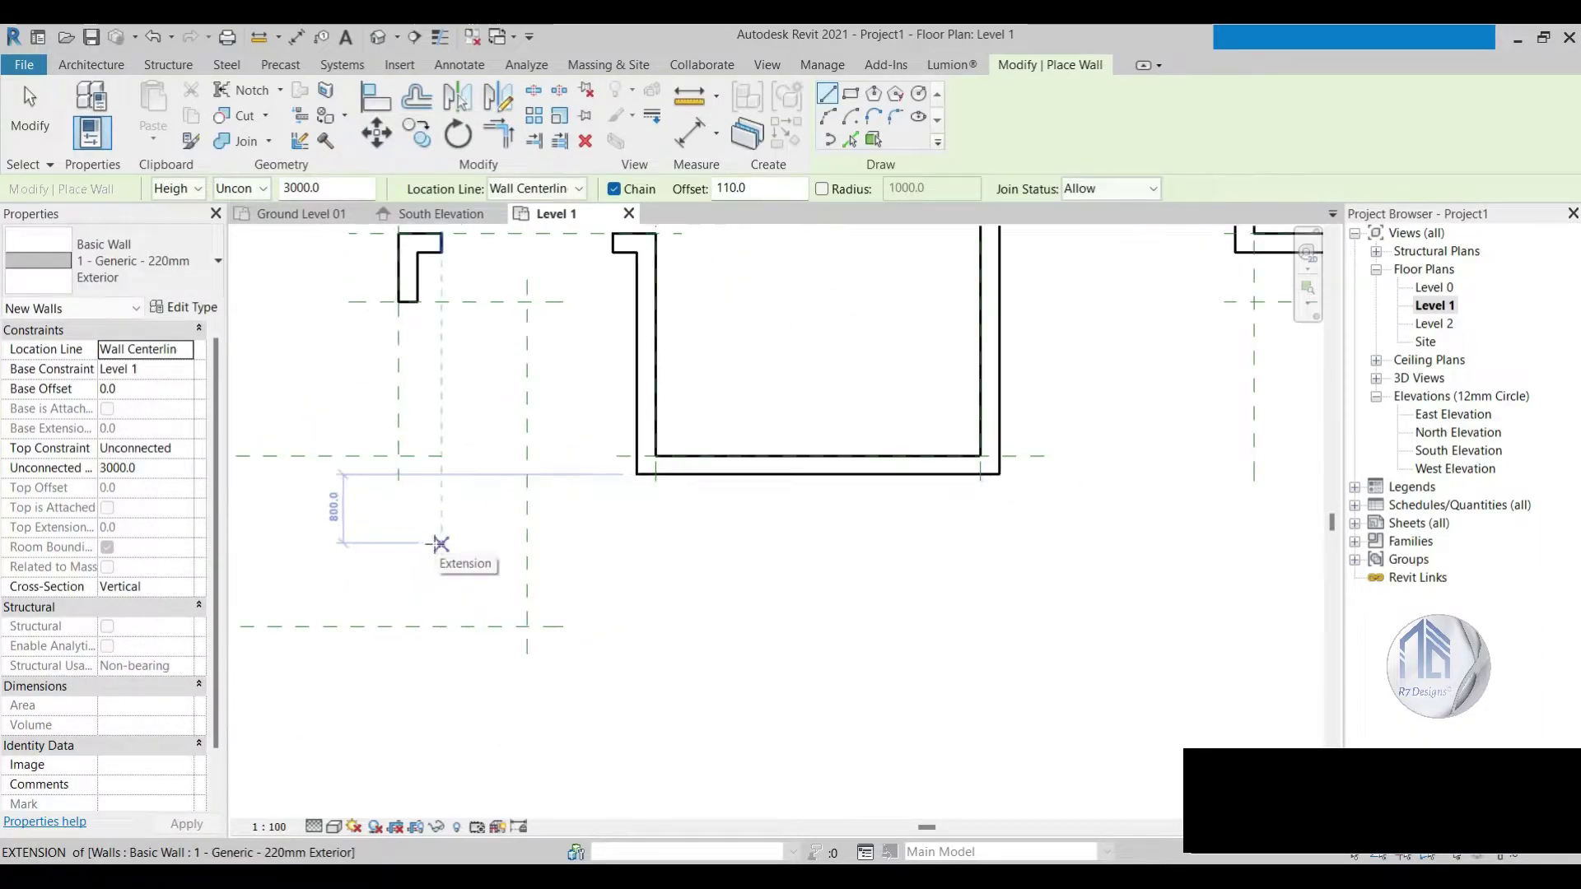
pyautogui.scroll(3, 437, 544)
pyautogui.click(394, 410)
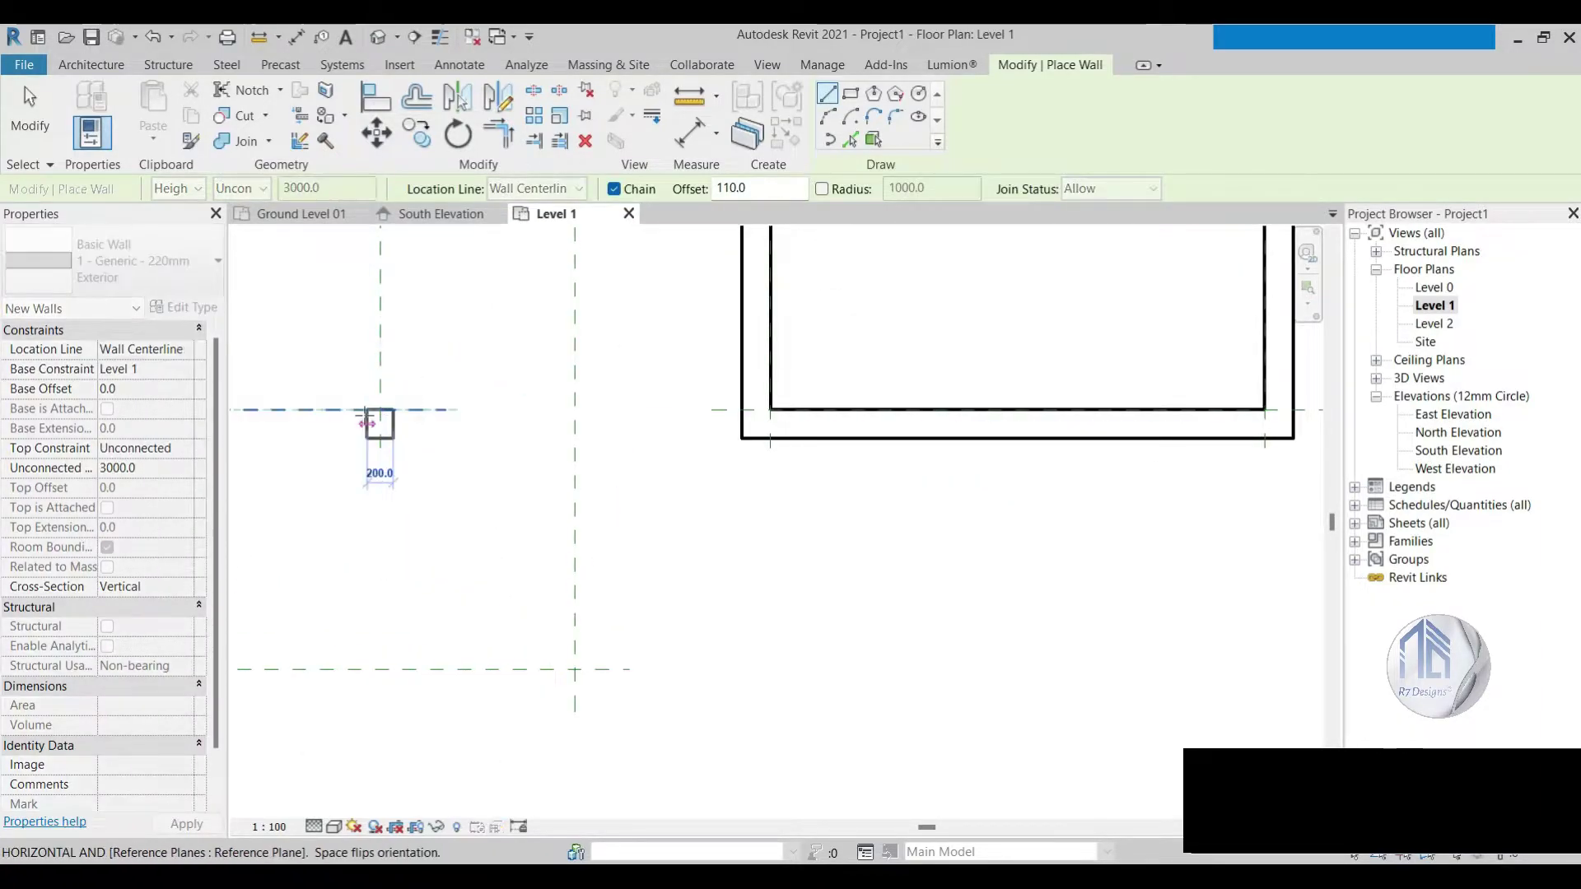
pyautogui.scroll(-3, 378, 420)
pyautogui.scroll(2, 651, 430)
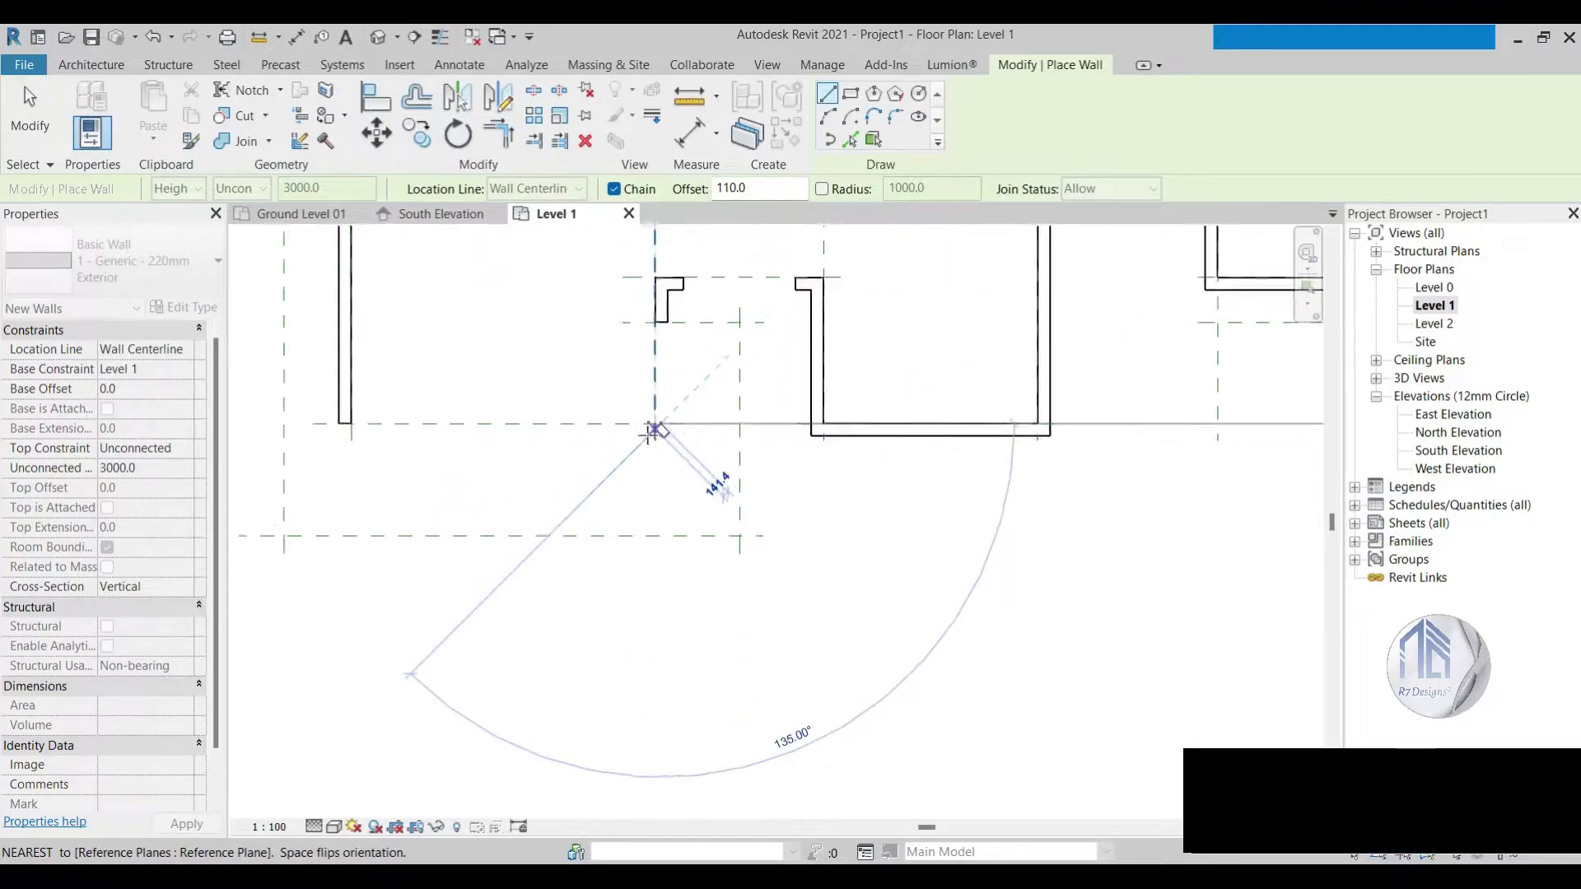
pyautogui.scroll(2, 651, 431)
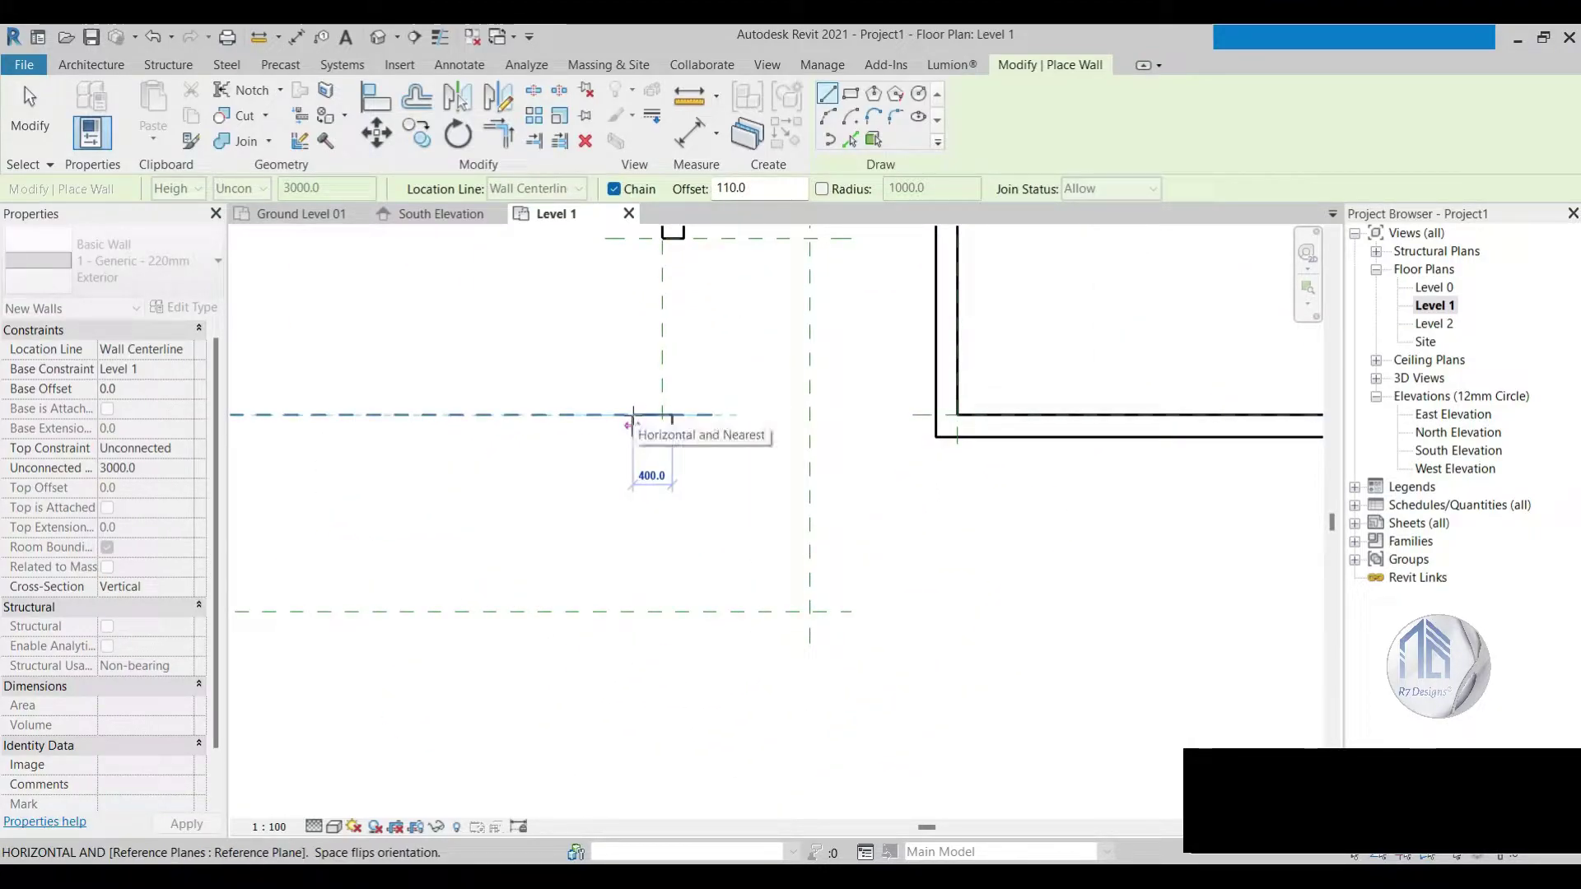
pyautogui.rightClick(617, 358)
pyautogui.click(651, 369)
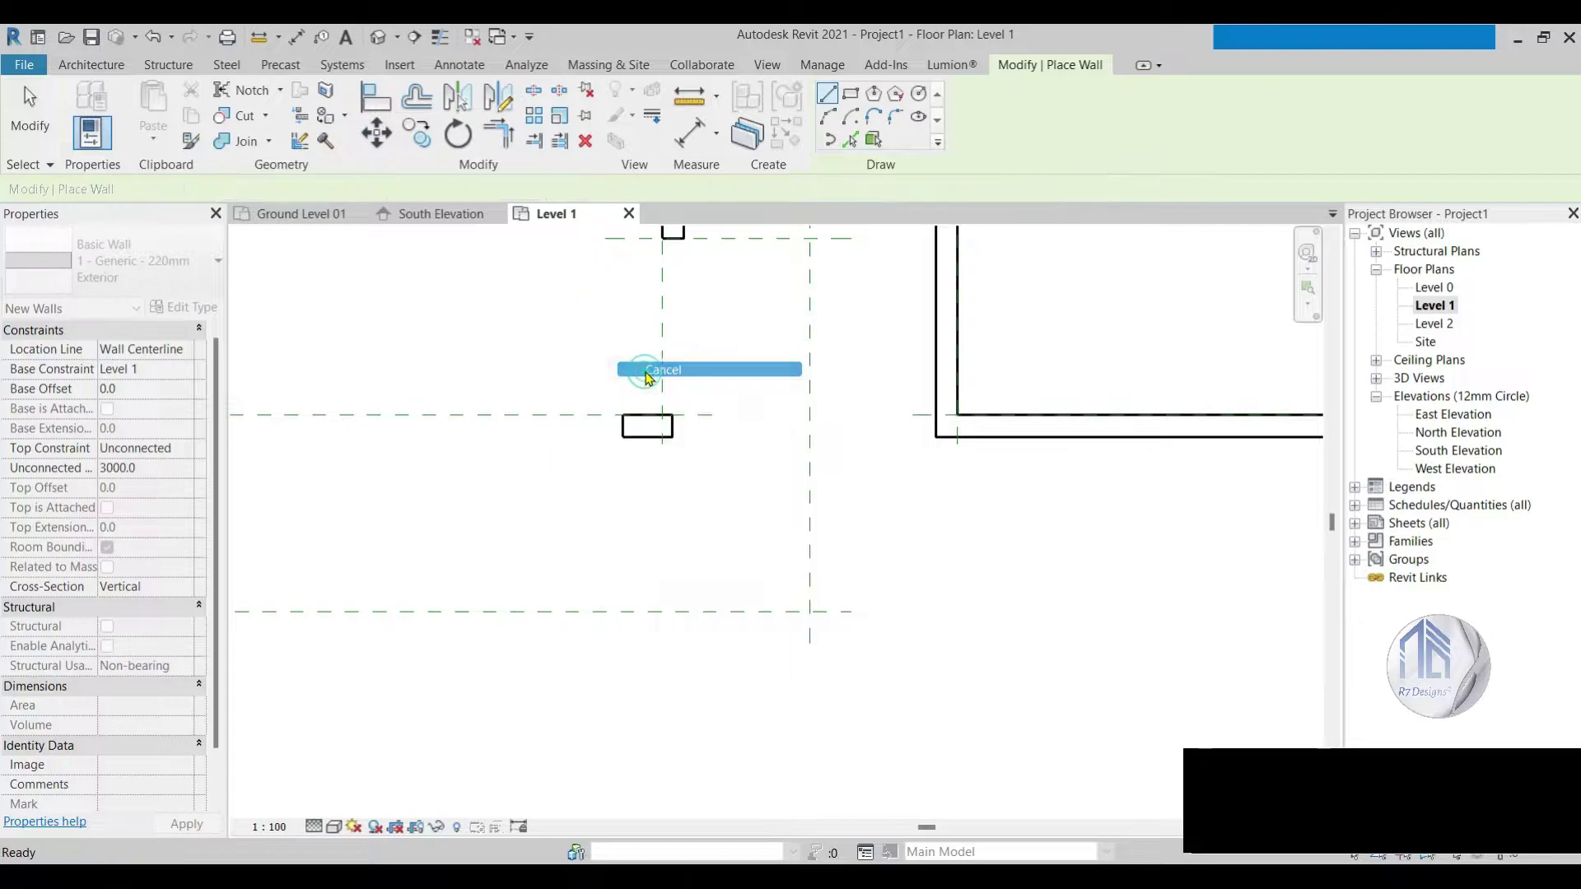
# Step: Draw a 500 mm wall stub along the lower reference plane and exit wall drawing
pyautogui.scroll(-1, 700, 447)
pyautogui.scroll(1, 515, 436)
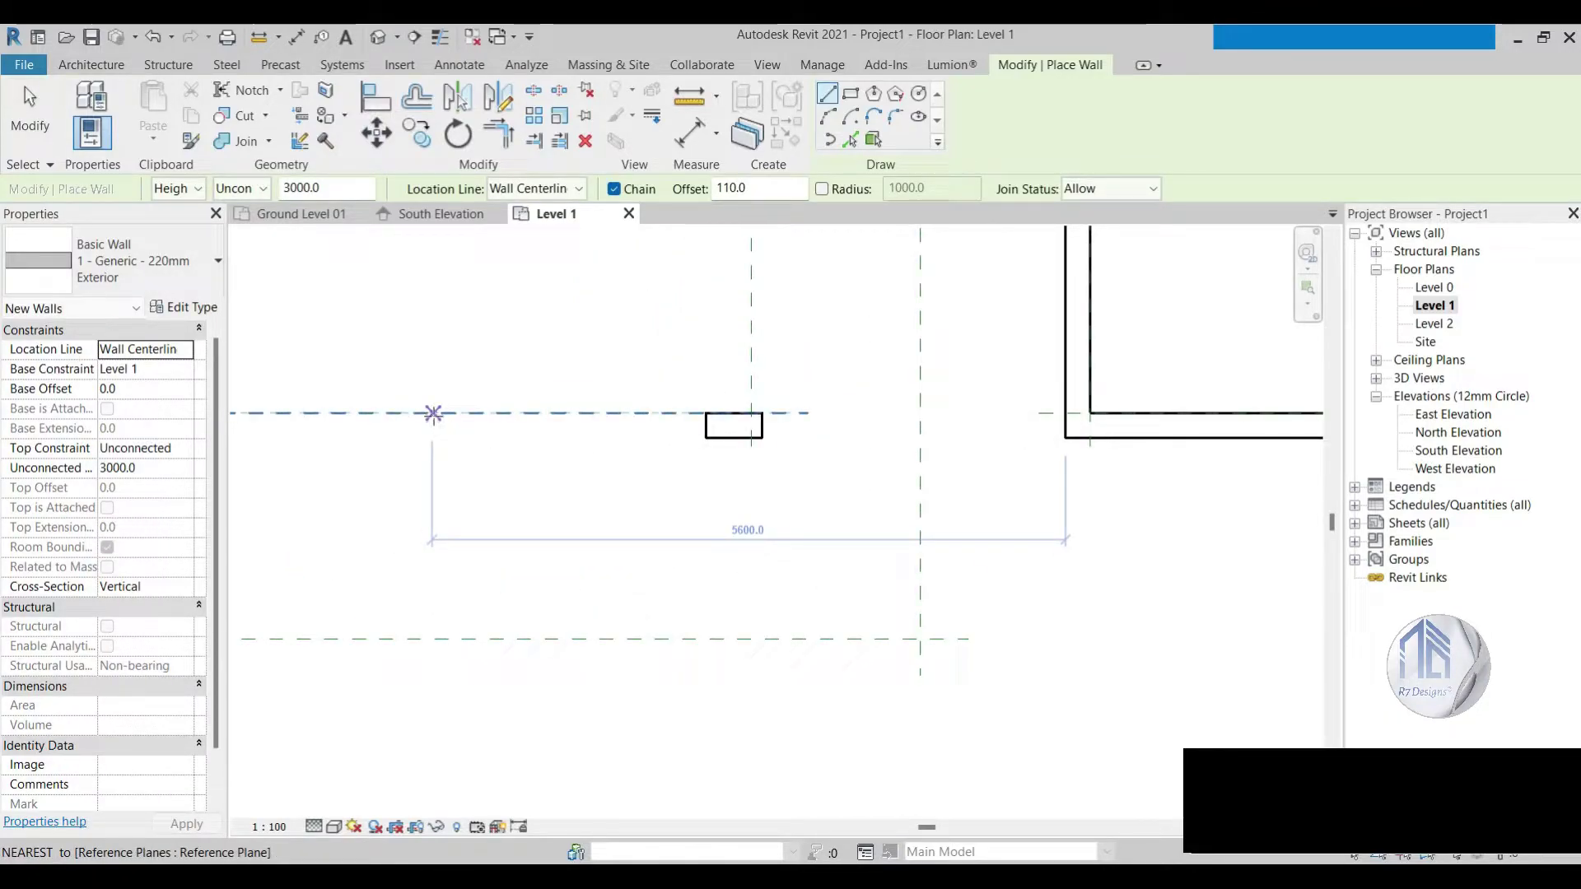
pyautogui.click(432, 420)
pyautogui.click(376, 424)
pyautogui.scroll(-2, 598, 393)
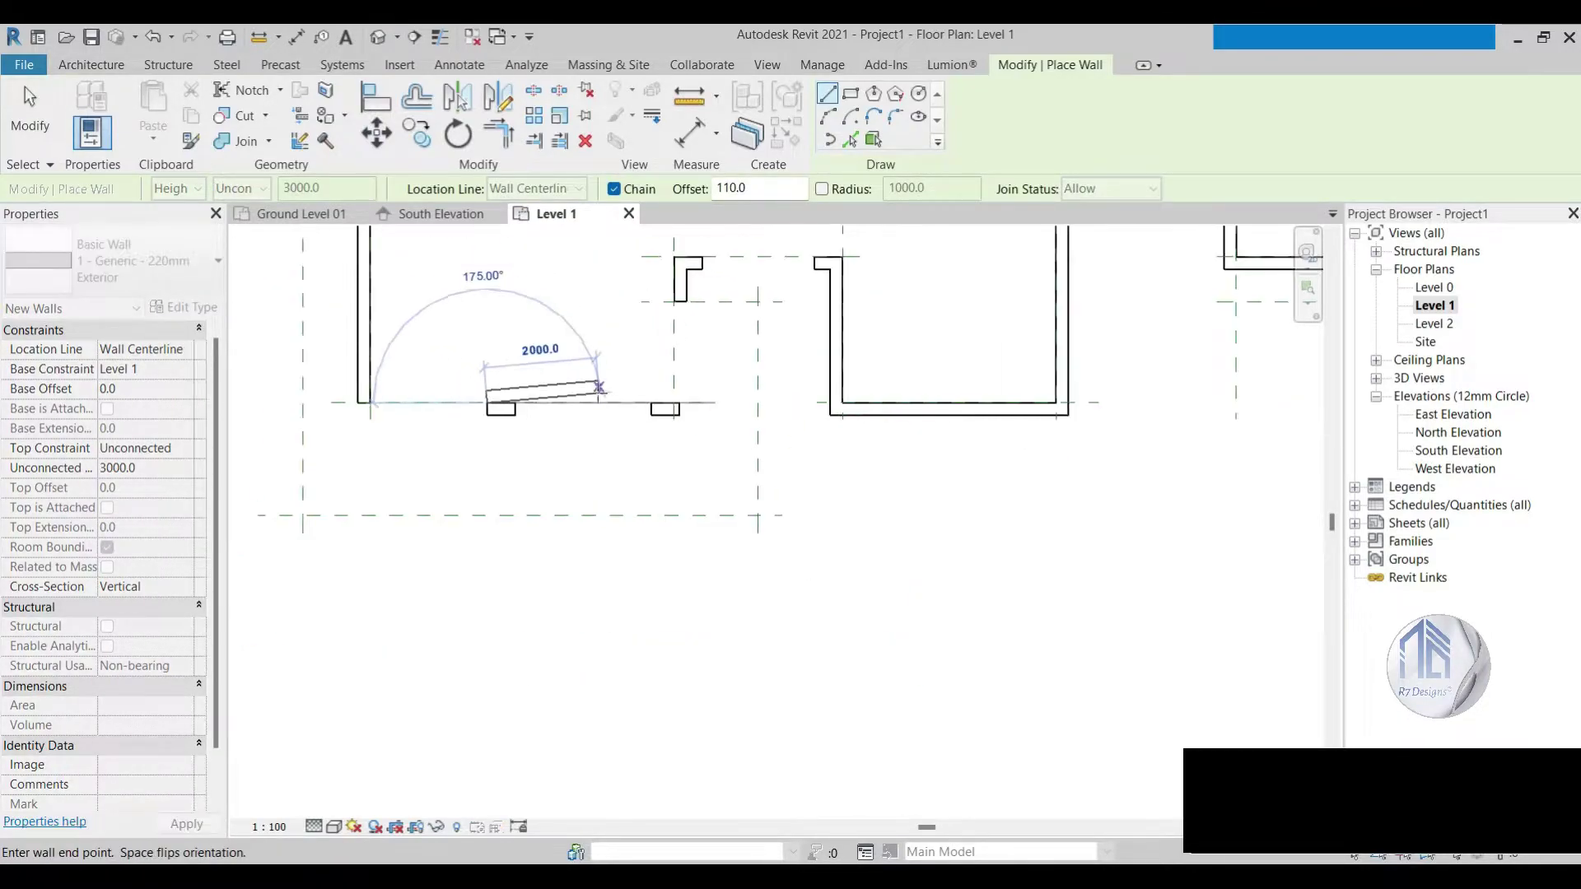
pyautogui.rightClick(439, 355)
pyautogui.click(486, 357)
pyautogui.scroll(1, 483, 395)
pyautogui.press('Escape')
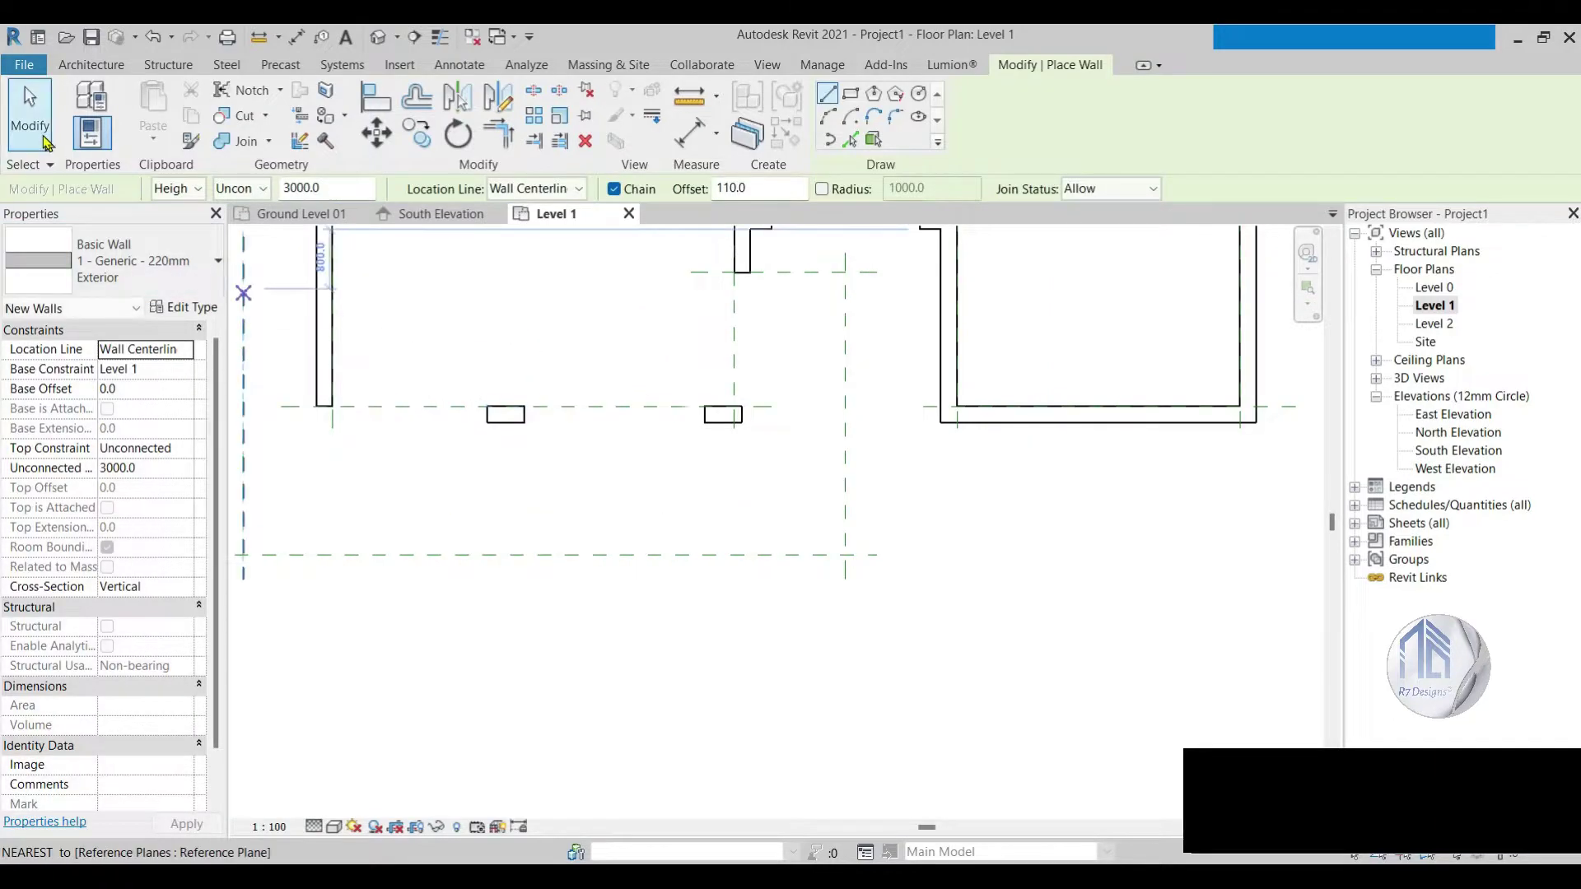
# Step: Inspect the small 500 mm wall's gap to the neighbouring wall, then select the long vertical wall
pyautogui.click(507, 417)
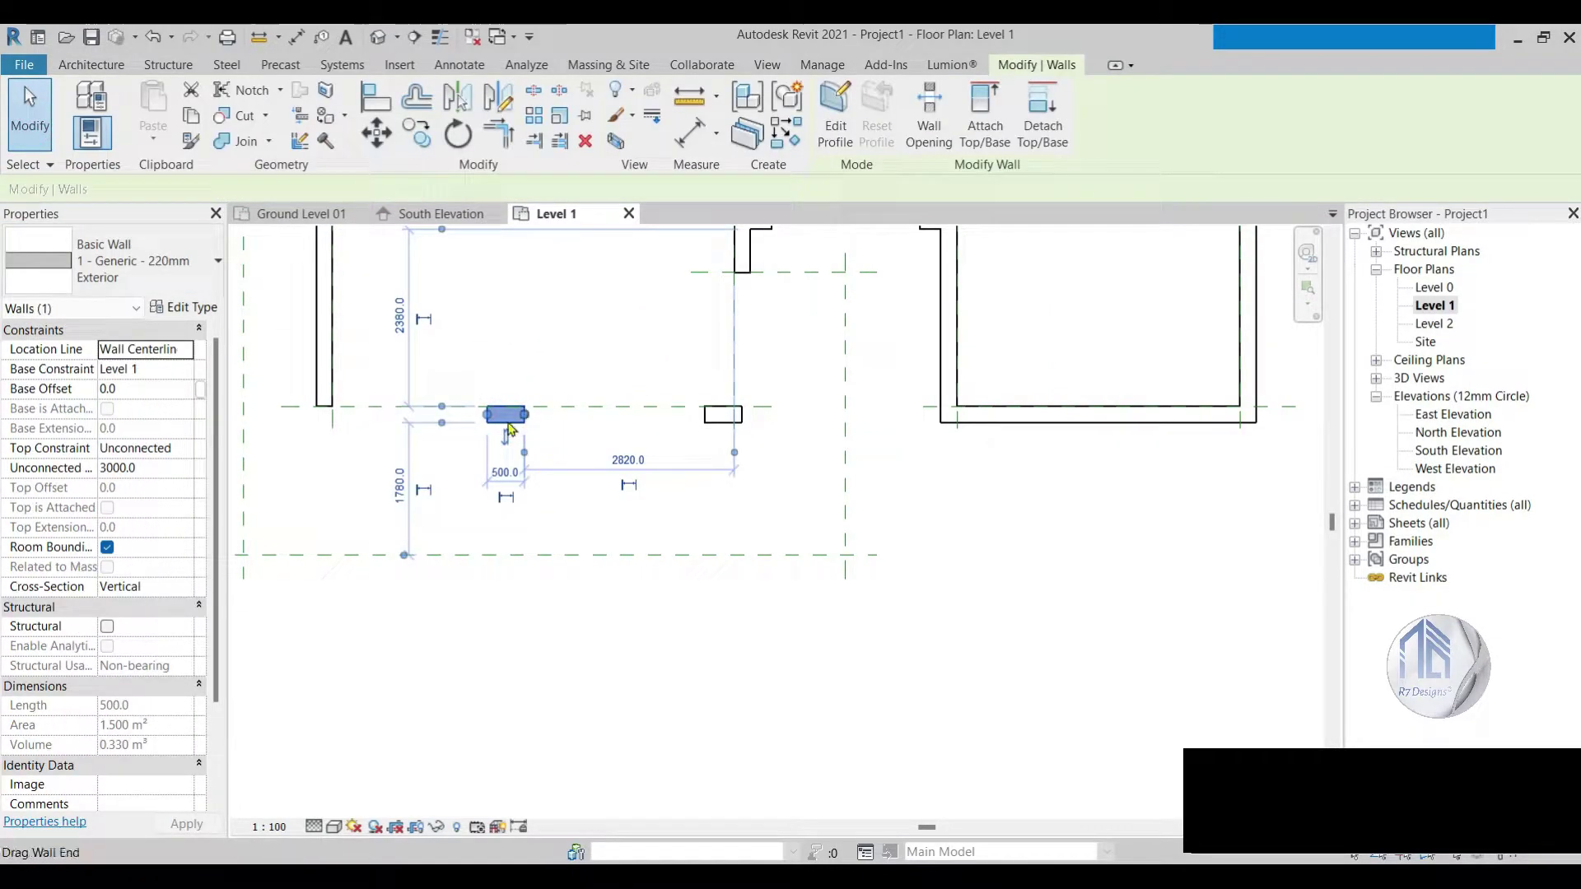
pyautogui.scroll(2, 554, 430)
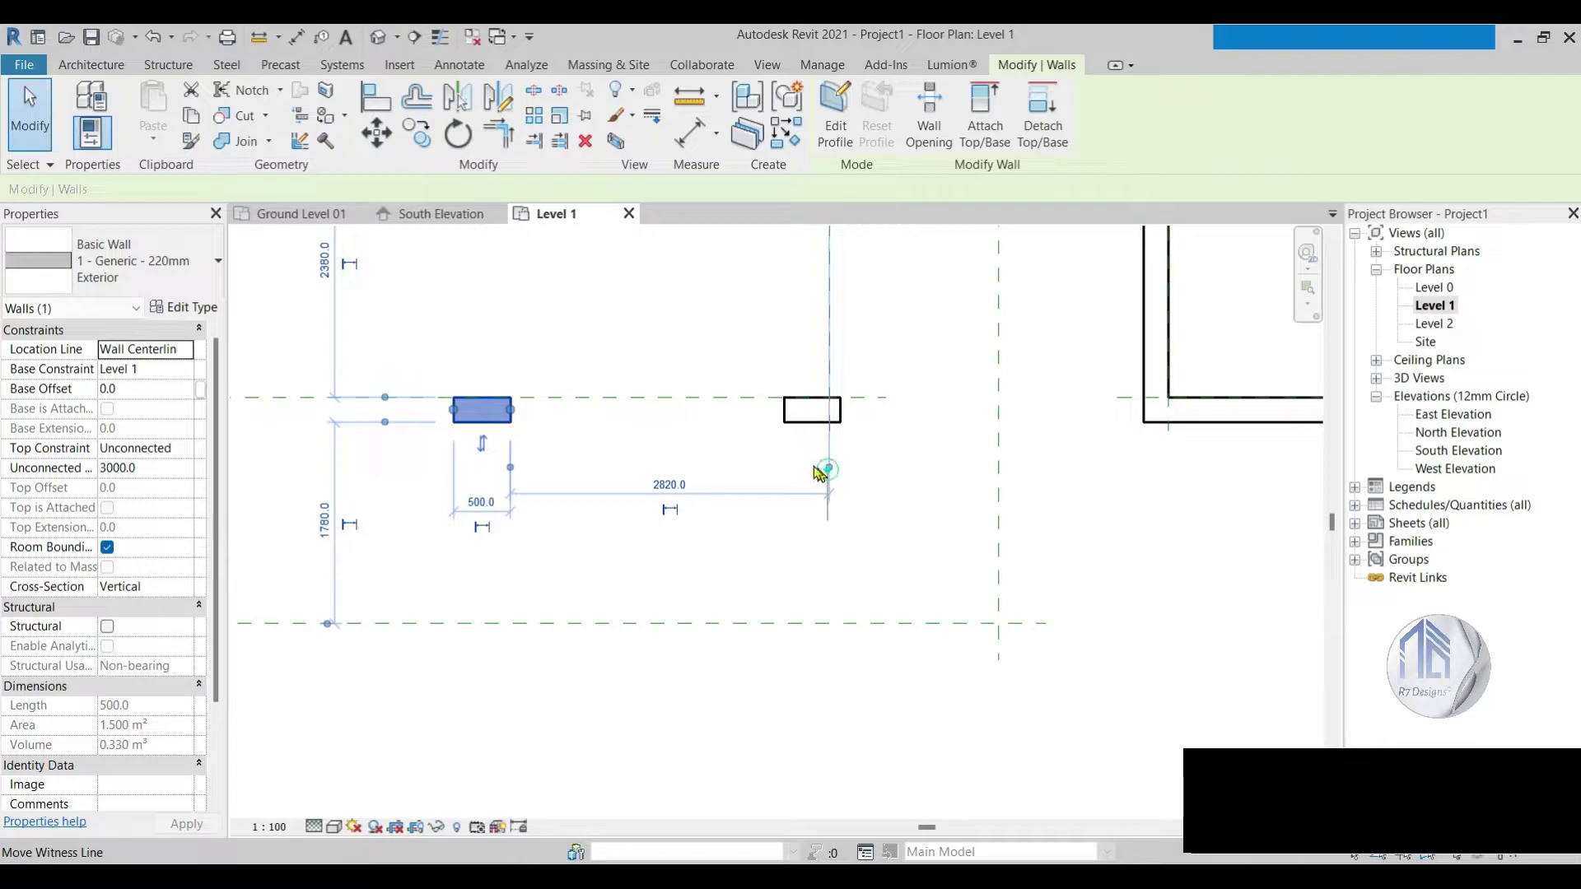
pyautogui.moveTo(789, 424); pyautogui.dragTo(785, 424)
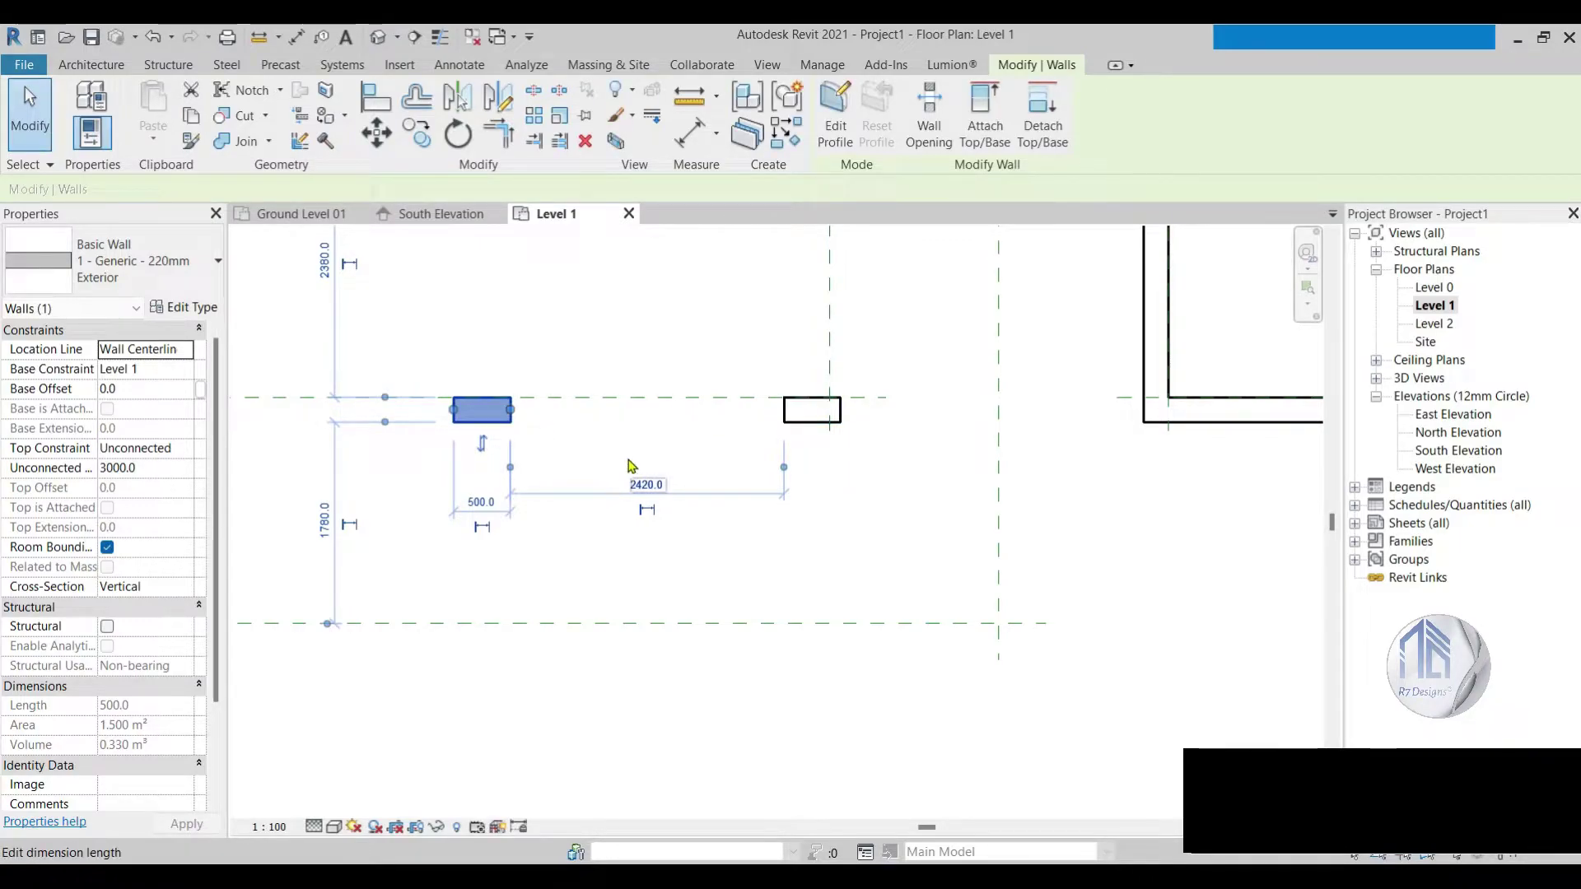
pyautogui.moveTo(511, 409); pyautogui.dragTo(372, 414)
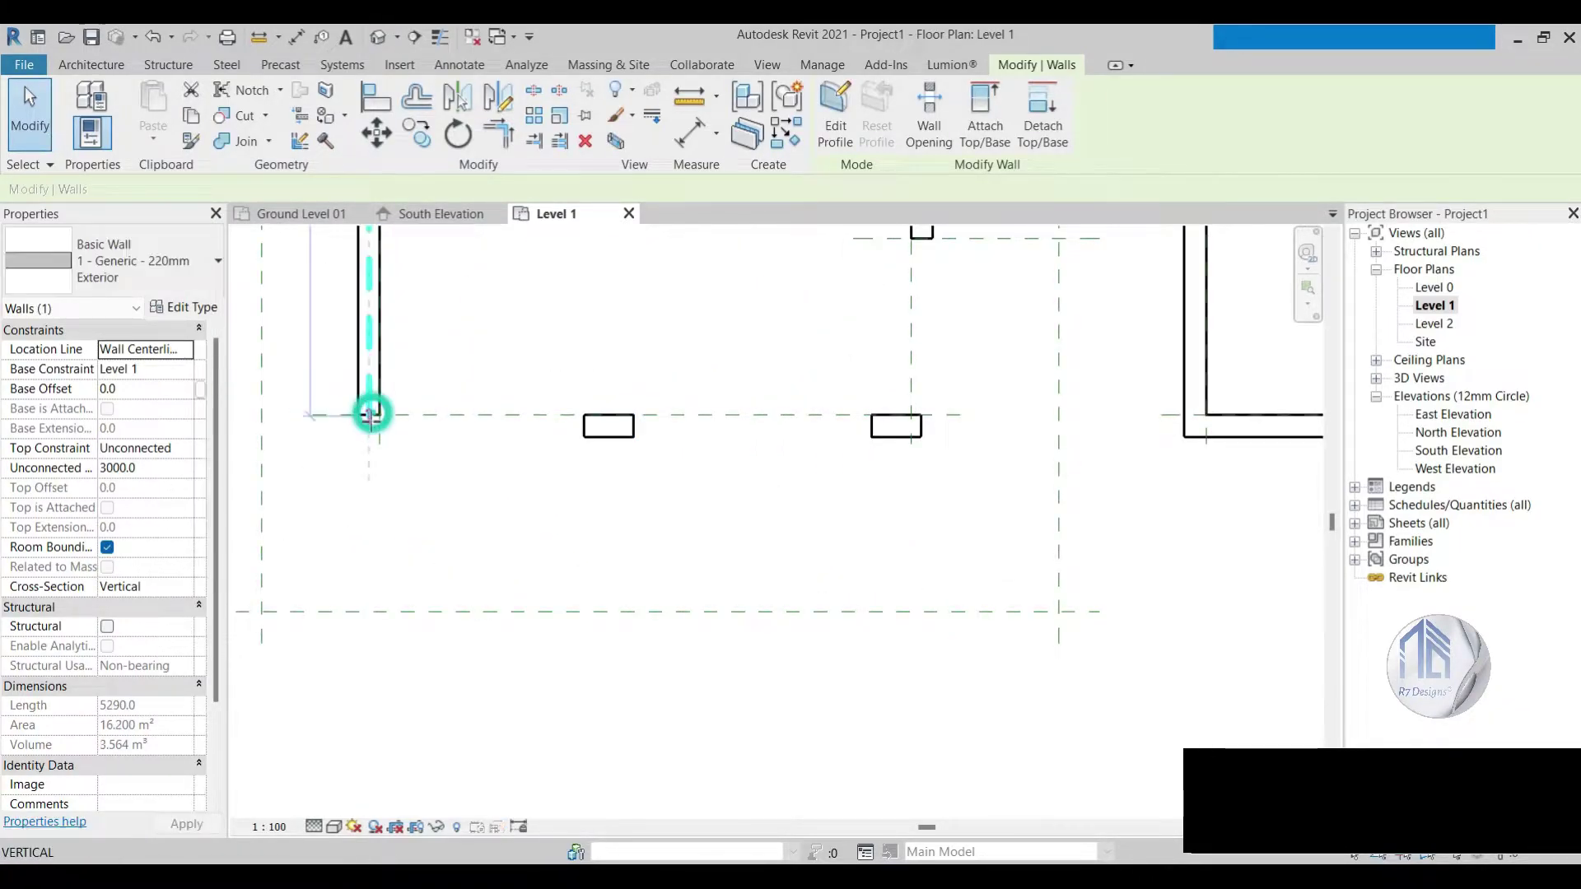
pyautogui.click(474, 479)
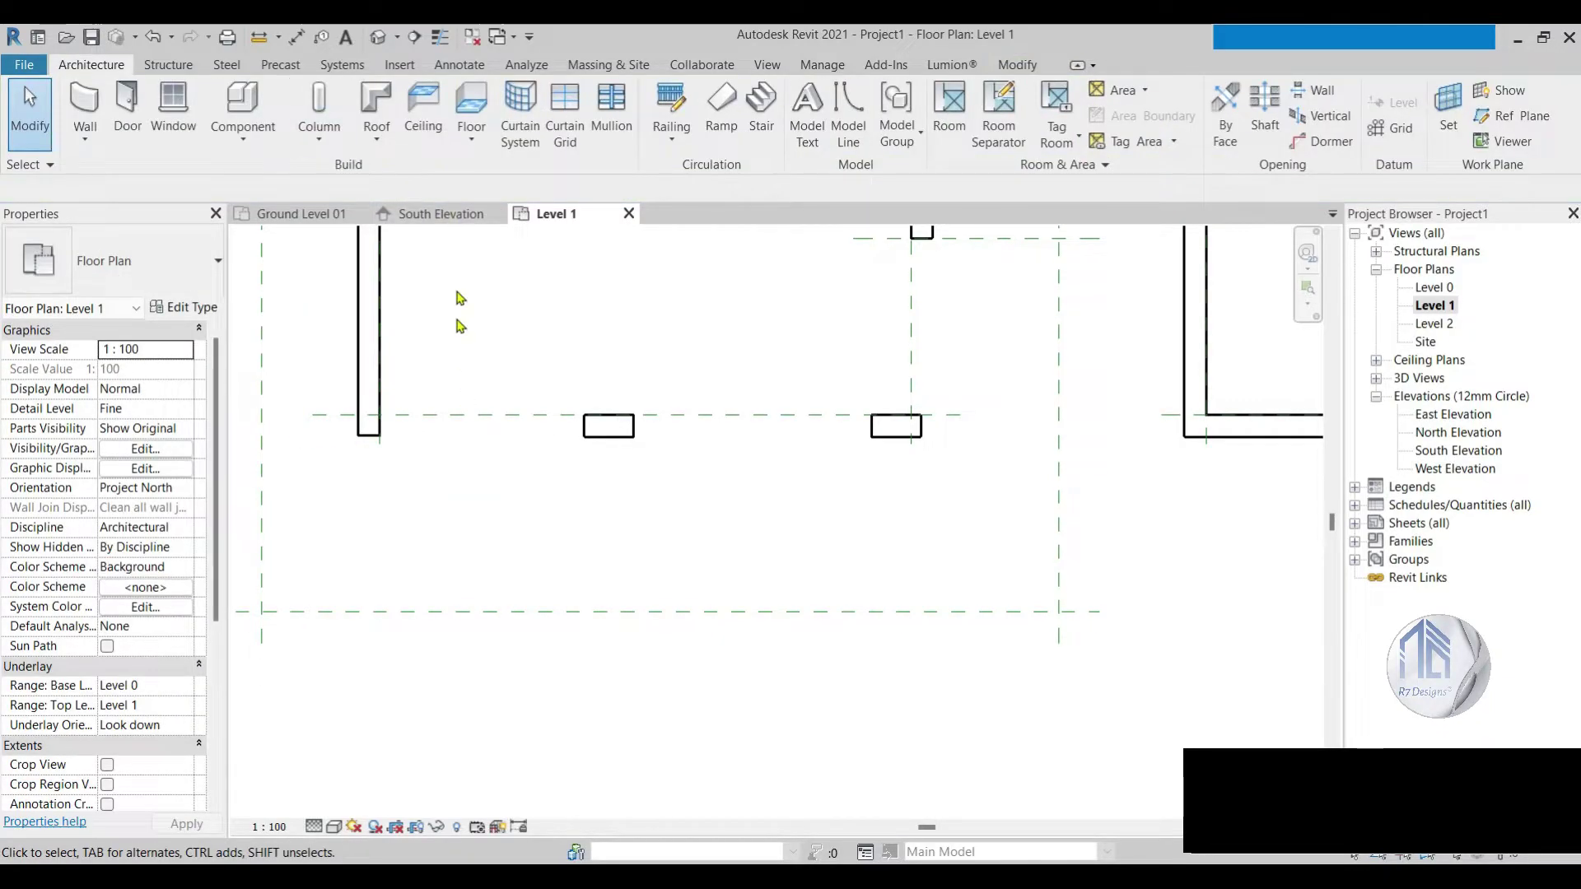
pyautogui.click(372, 356)
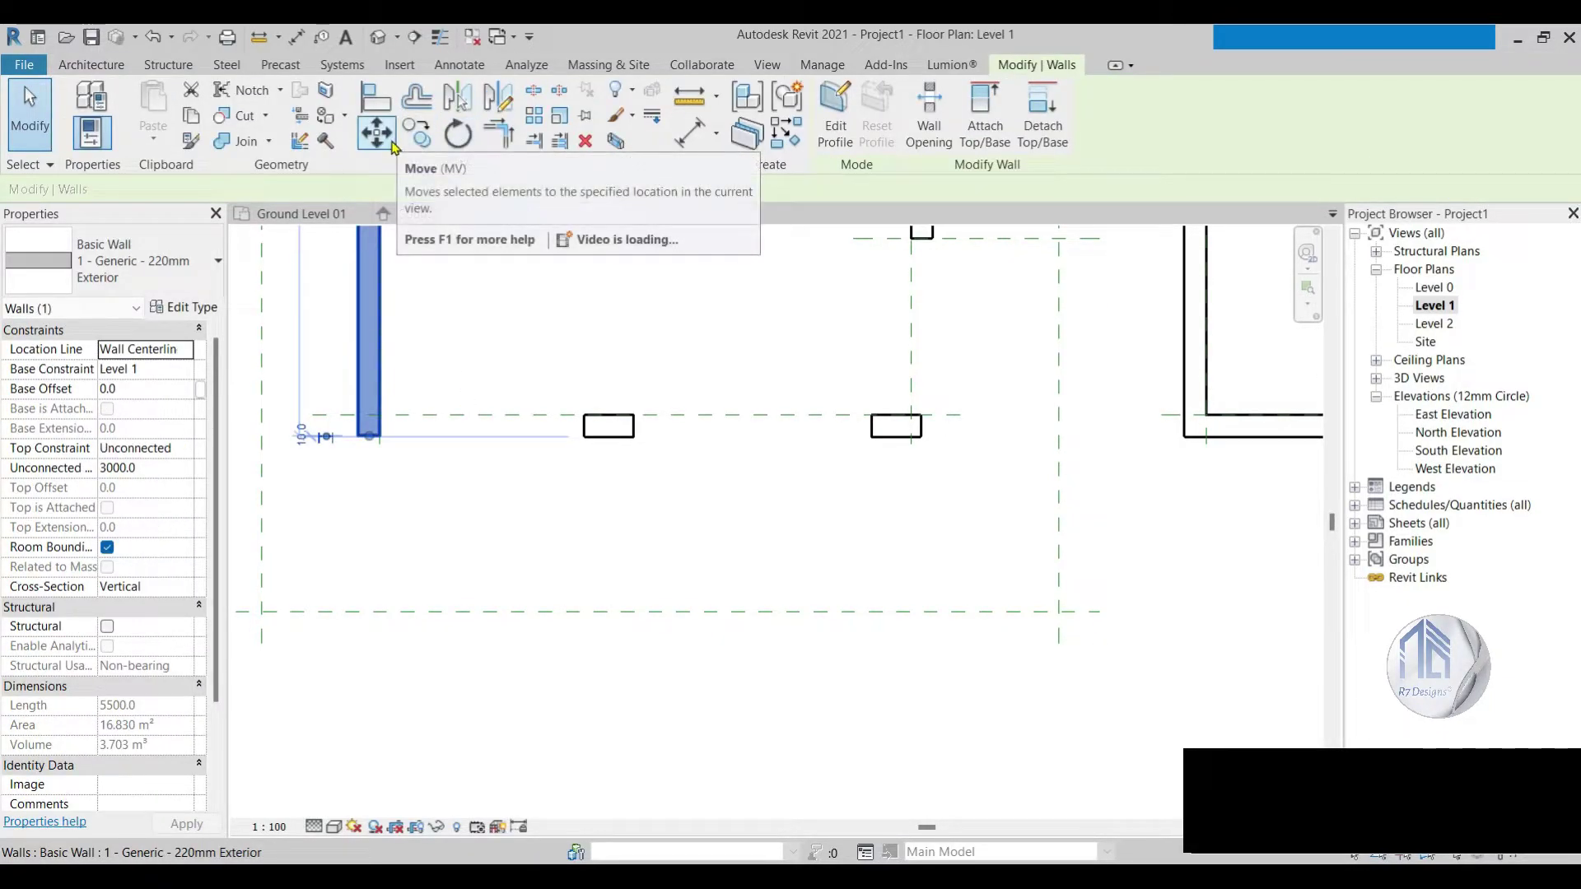
# Step: Measure the 2080 face-to-face distance from the vertical wall to the small wall
pyautogui.click(687, 144)
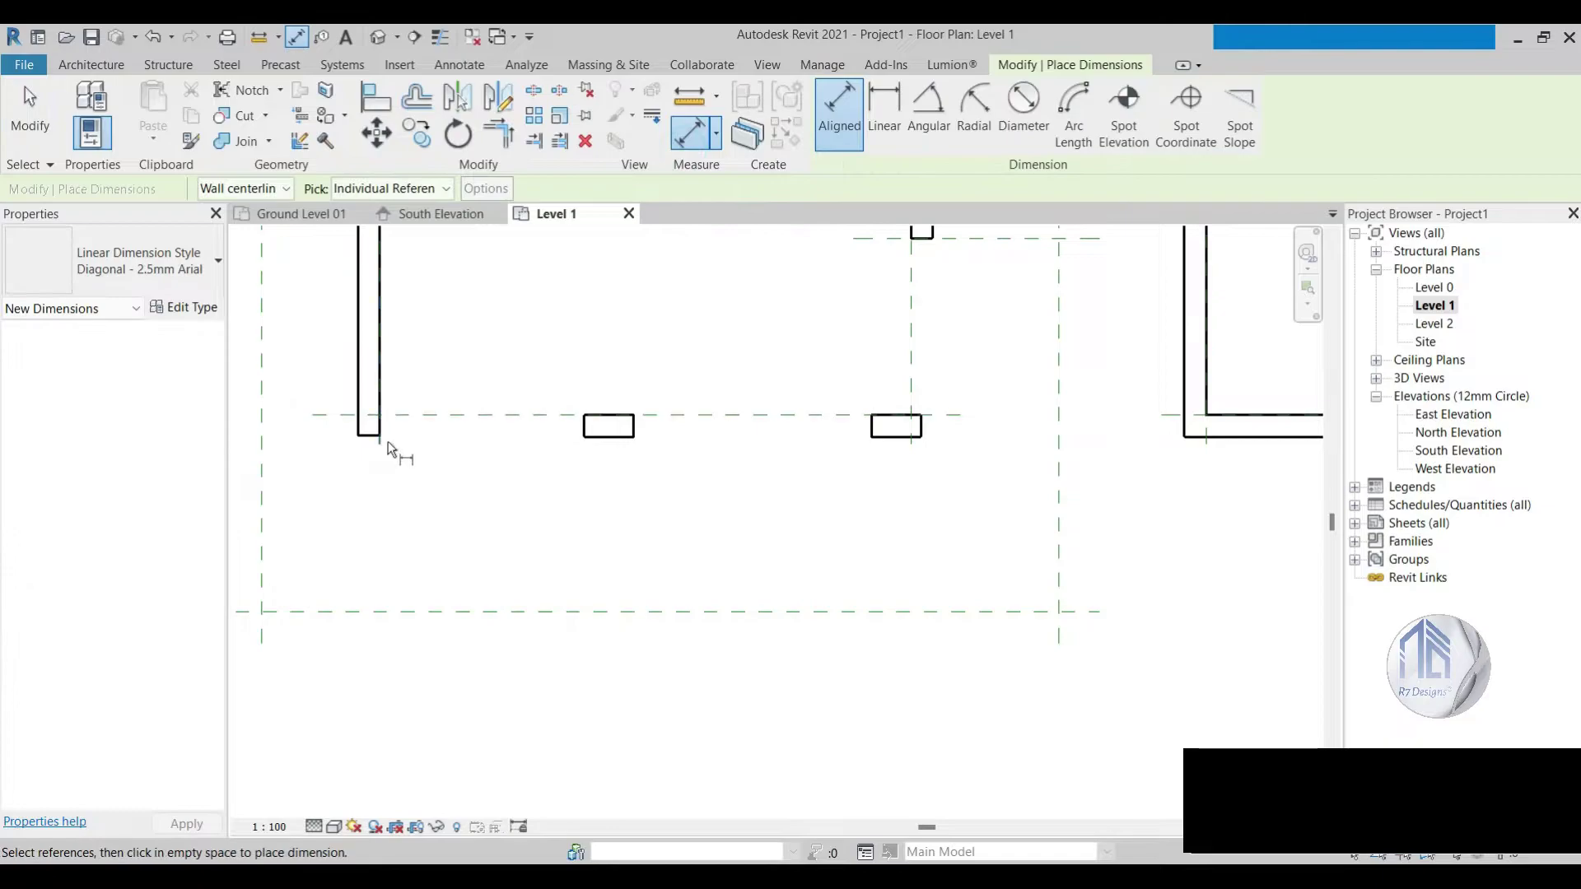
pyautogui.scroll(3, 379, 432)
pyautogui.click(247, 189)
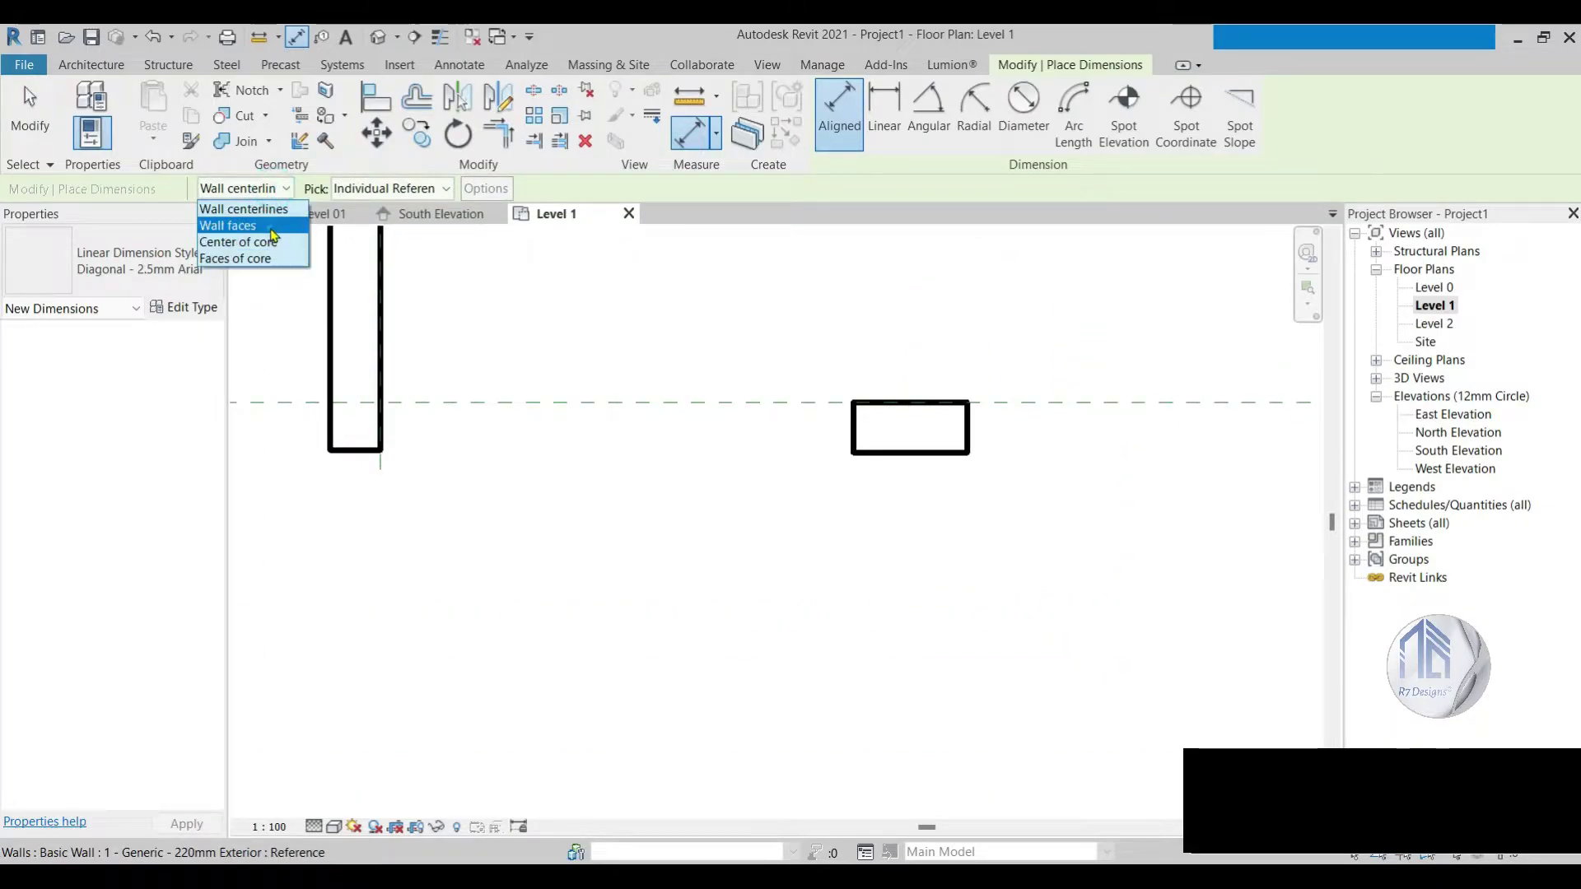
pyautogui.click(231, 225)
pyautogui.click(384, 434)
pyautogui.click(855, 436)
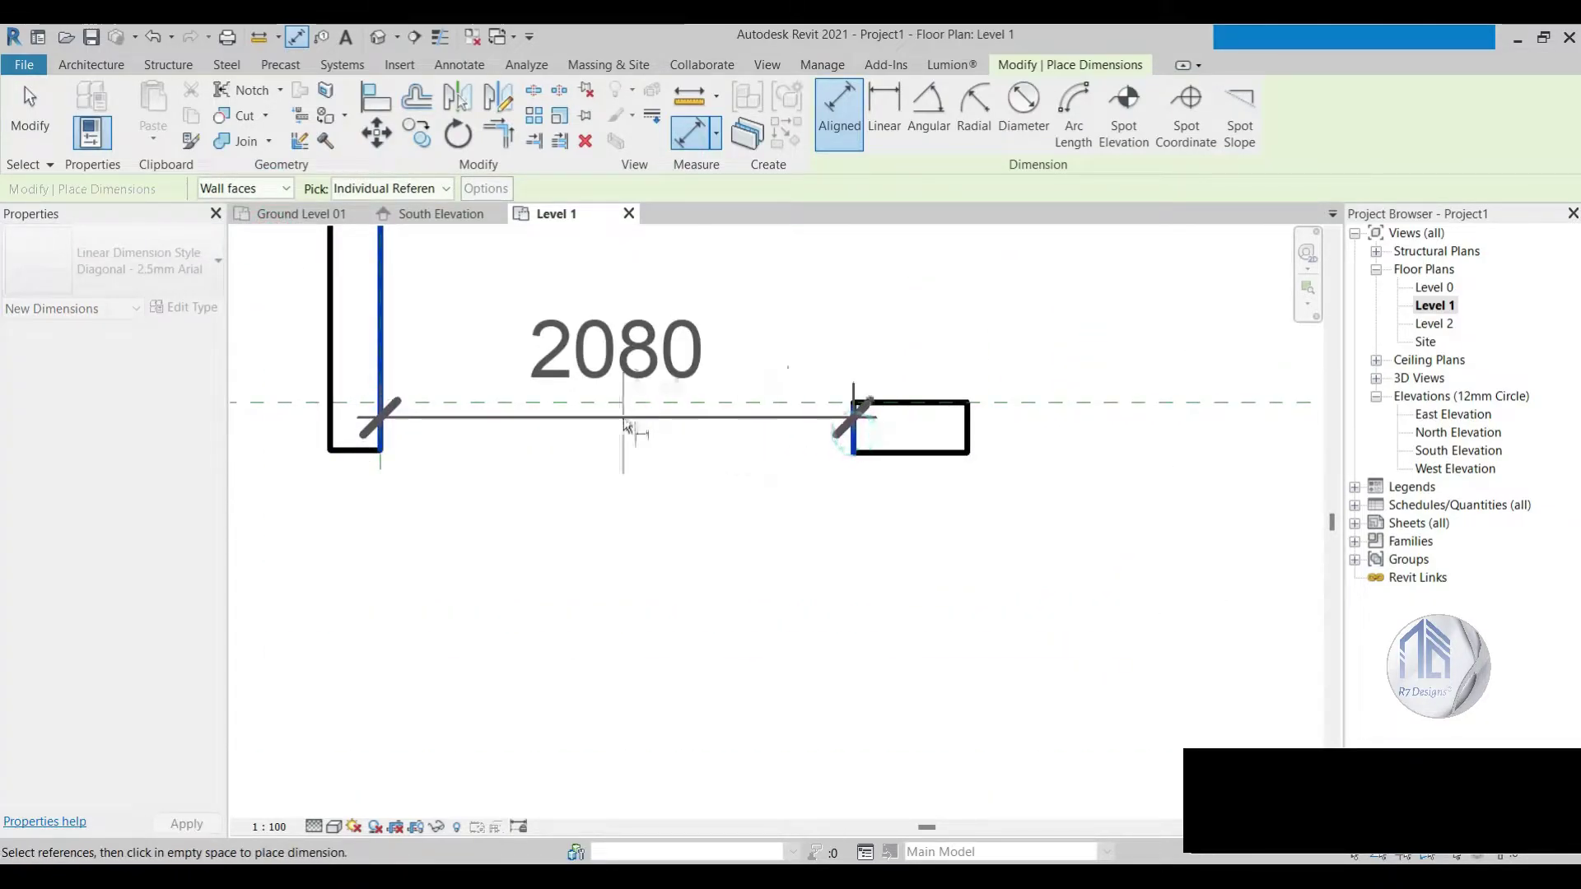
pyautogui.rightClick(626, 422)
pyautogui.click(673, 445)
# Step: Measure the 2420 distance between the small wall's right face and the next small wall
pyautogui.click(970, 441)
pyautogui.scroll(-3, 605, 485)
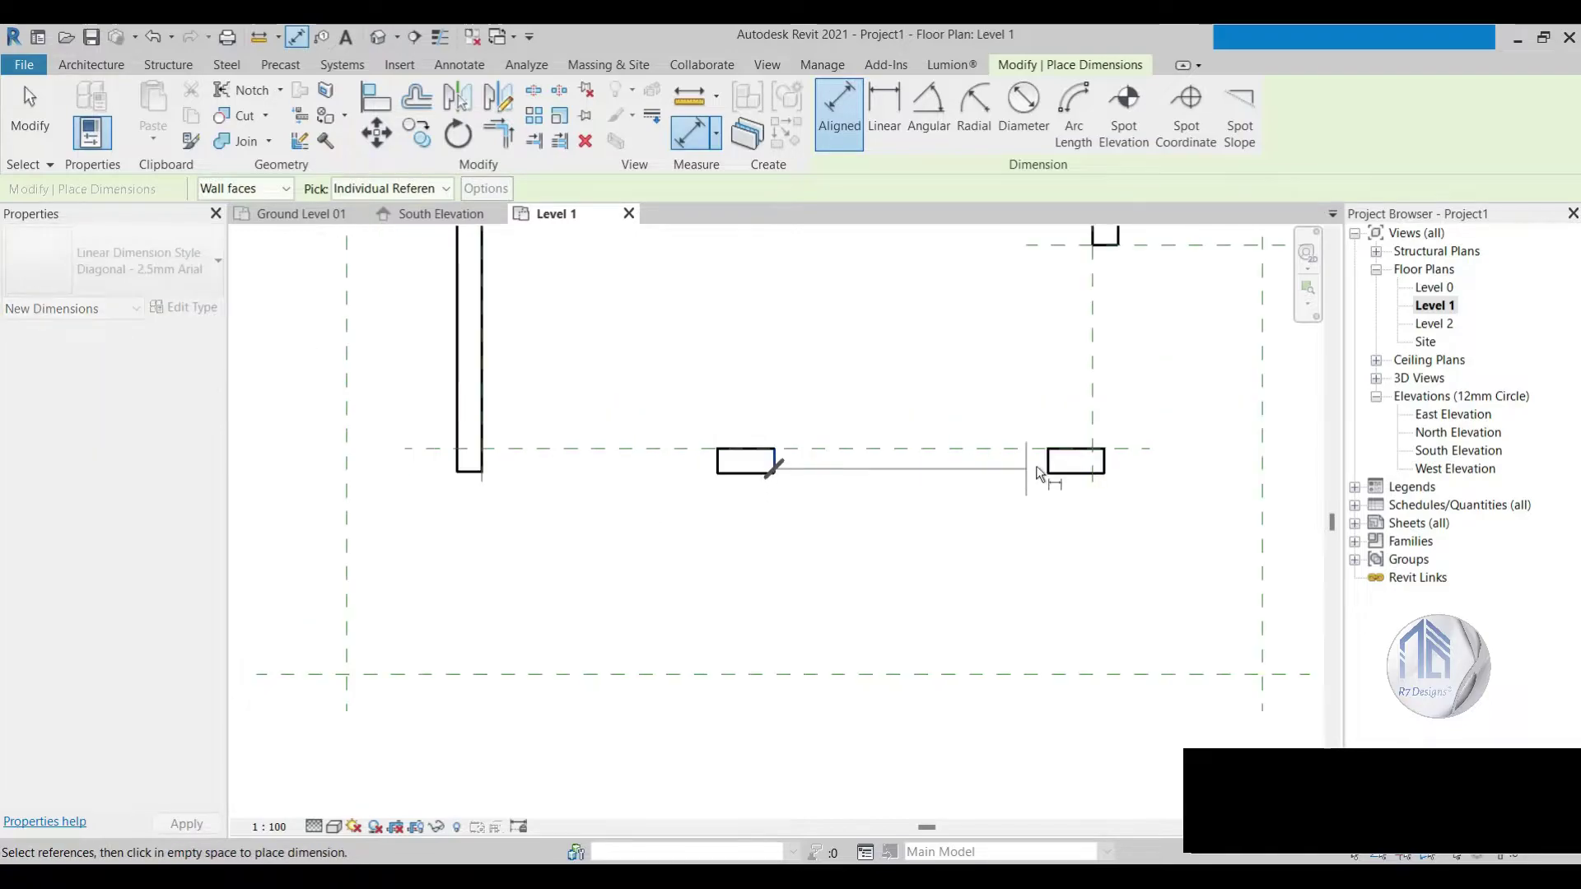
pyautogui.click(1044, 468)
pyautogui.rightClick(863, 430)
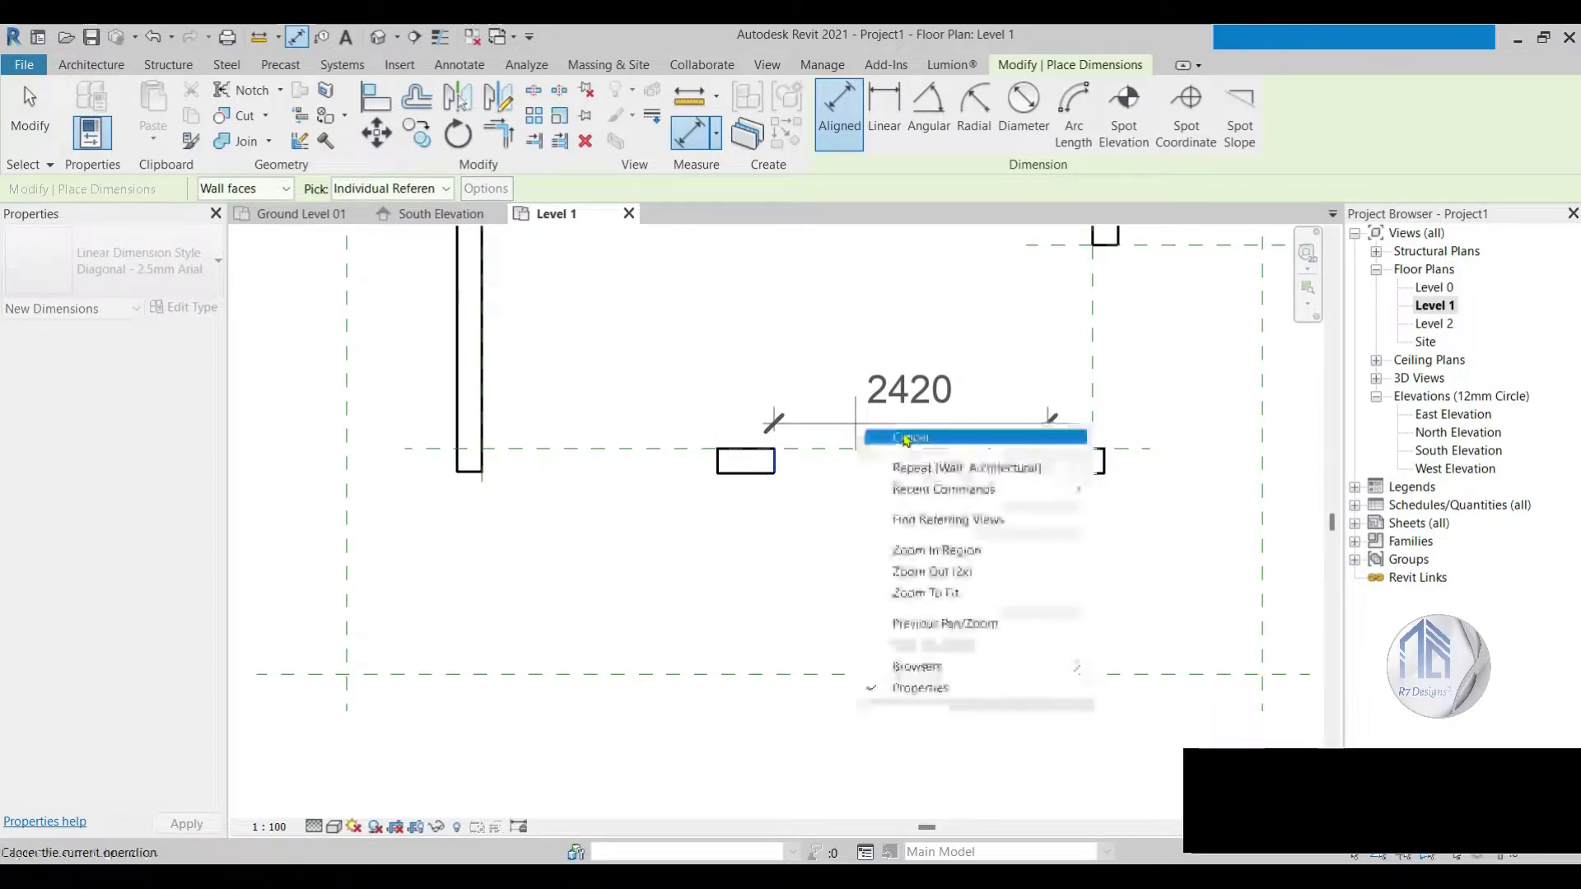
pyautogui.click(889, 438)
pyautogui.scroll(3, 583, 494)
pyautogui.scroll(-3, 408, 399)
pyautogui.press('Escape')
pyautogui.press('Escape')
# Step: Align the left vertical wall's end to the reference
pyautogui.click(387, 404)
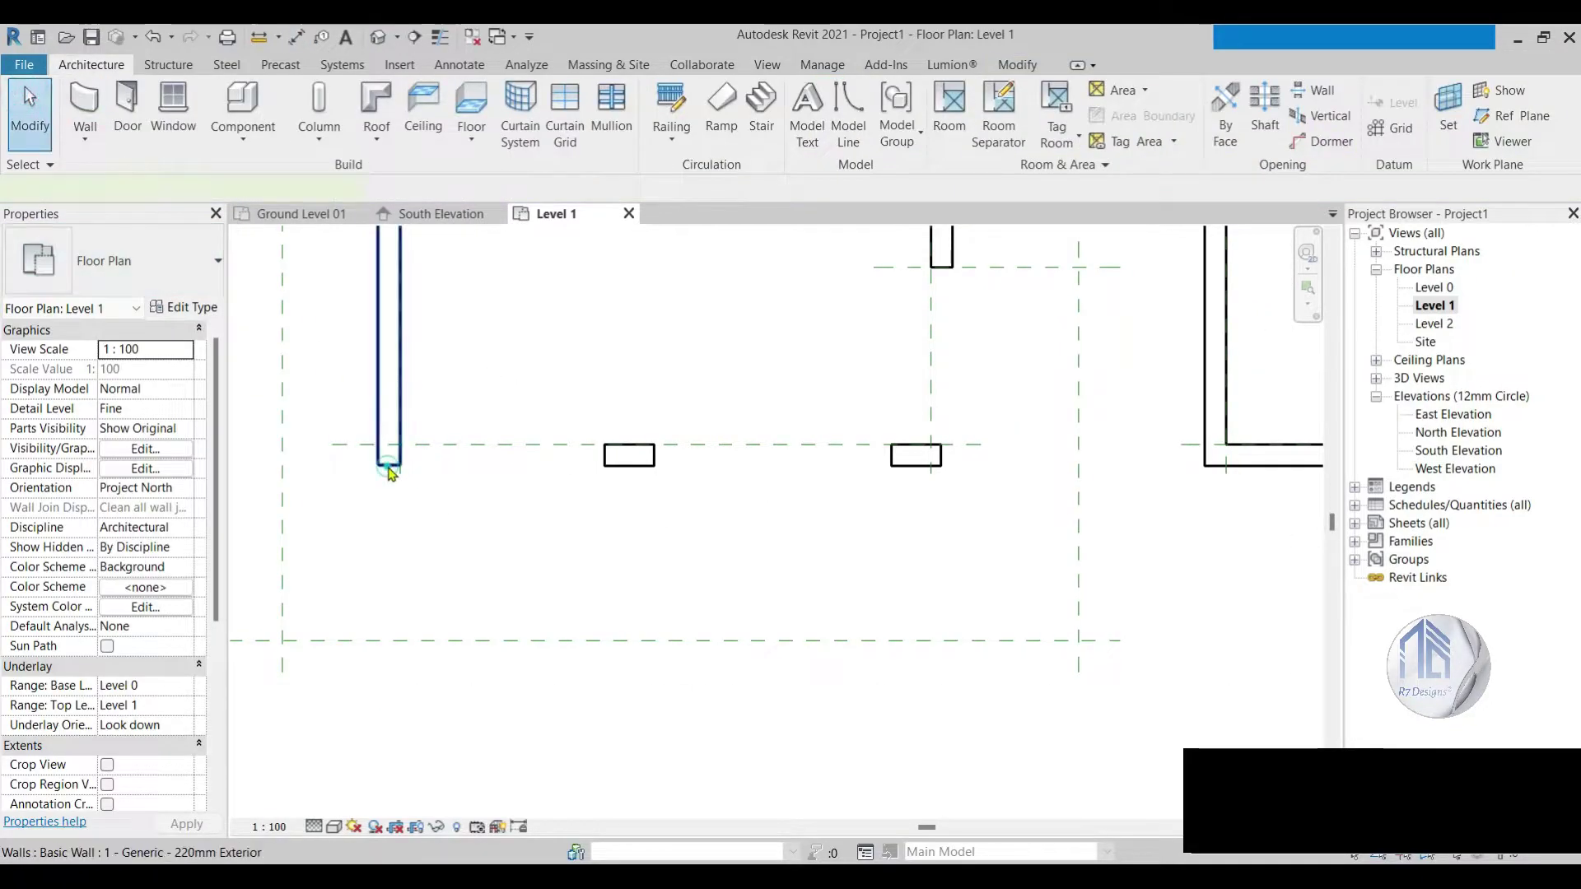
pyautogui.scroll(2, 358, 412)
pyautogui.scroll(1, 358, 412)
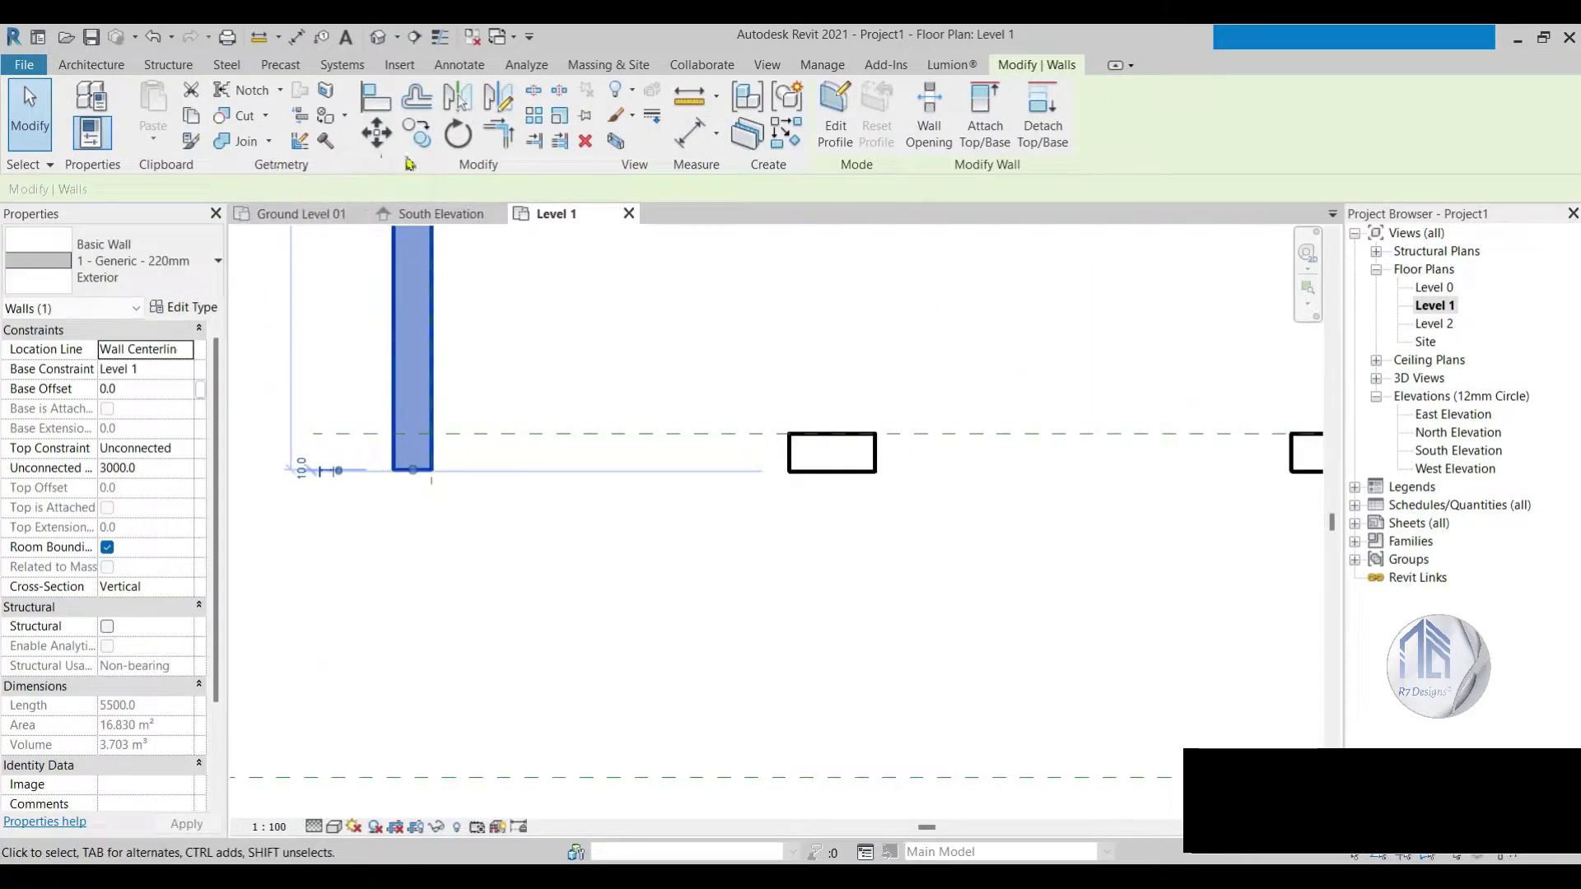
pyautogui.click(394, 109)
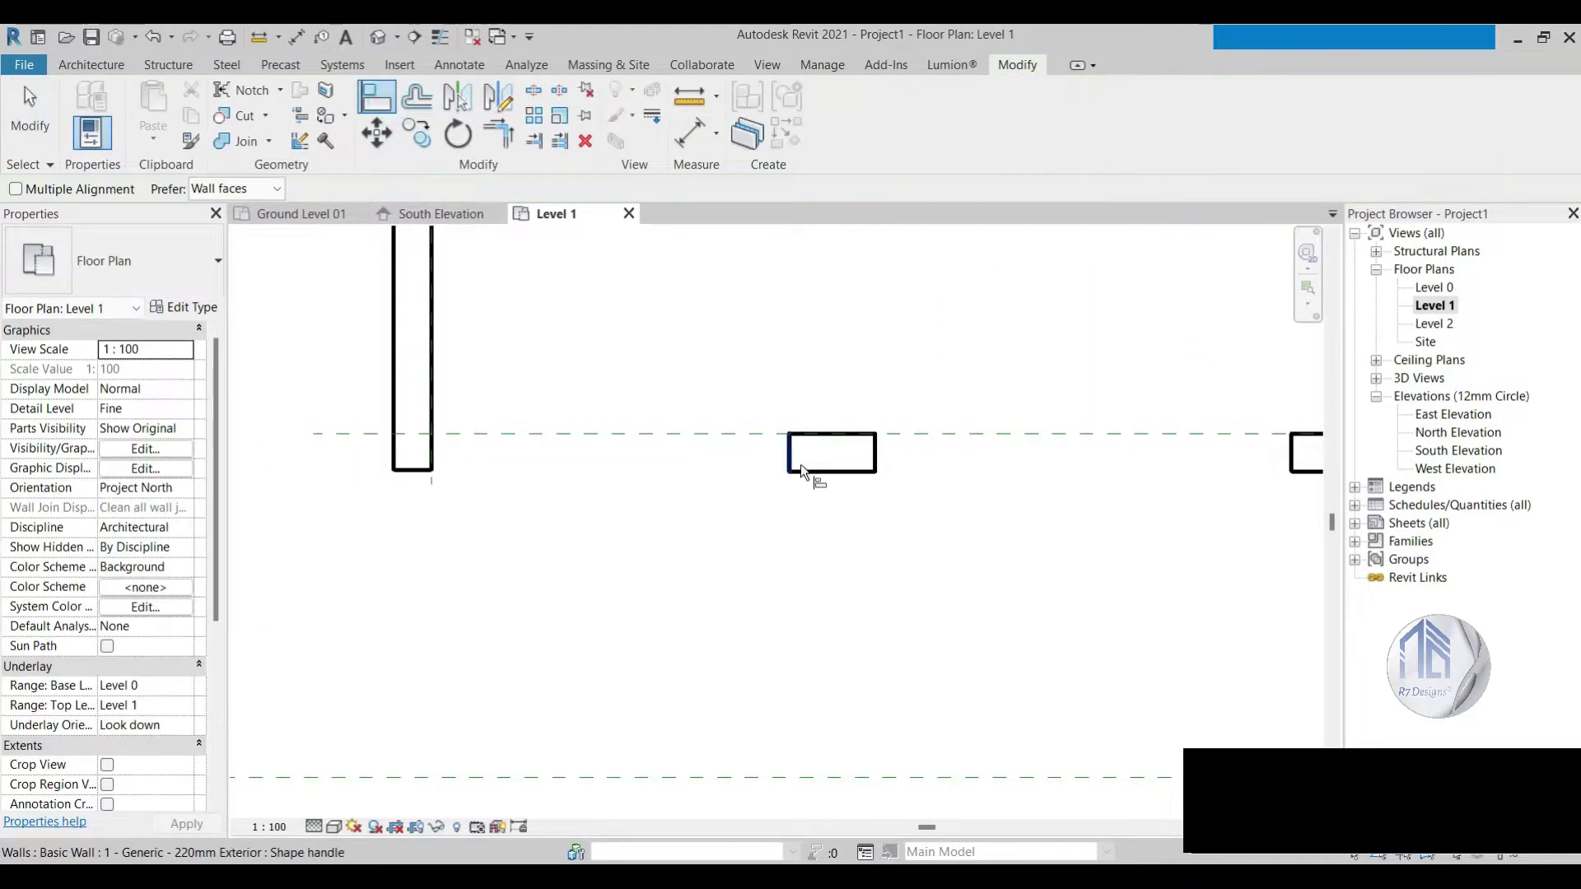
pyautogui.click(418, 470)
pyautogui.press('Escape')
pyautogui.scroll(-2, 688, 565)
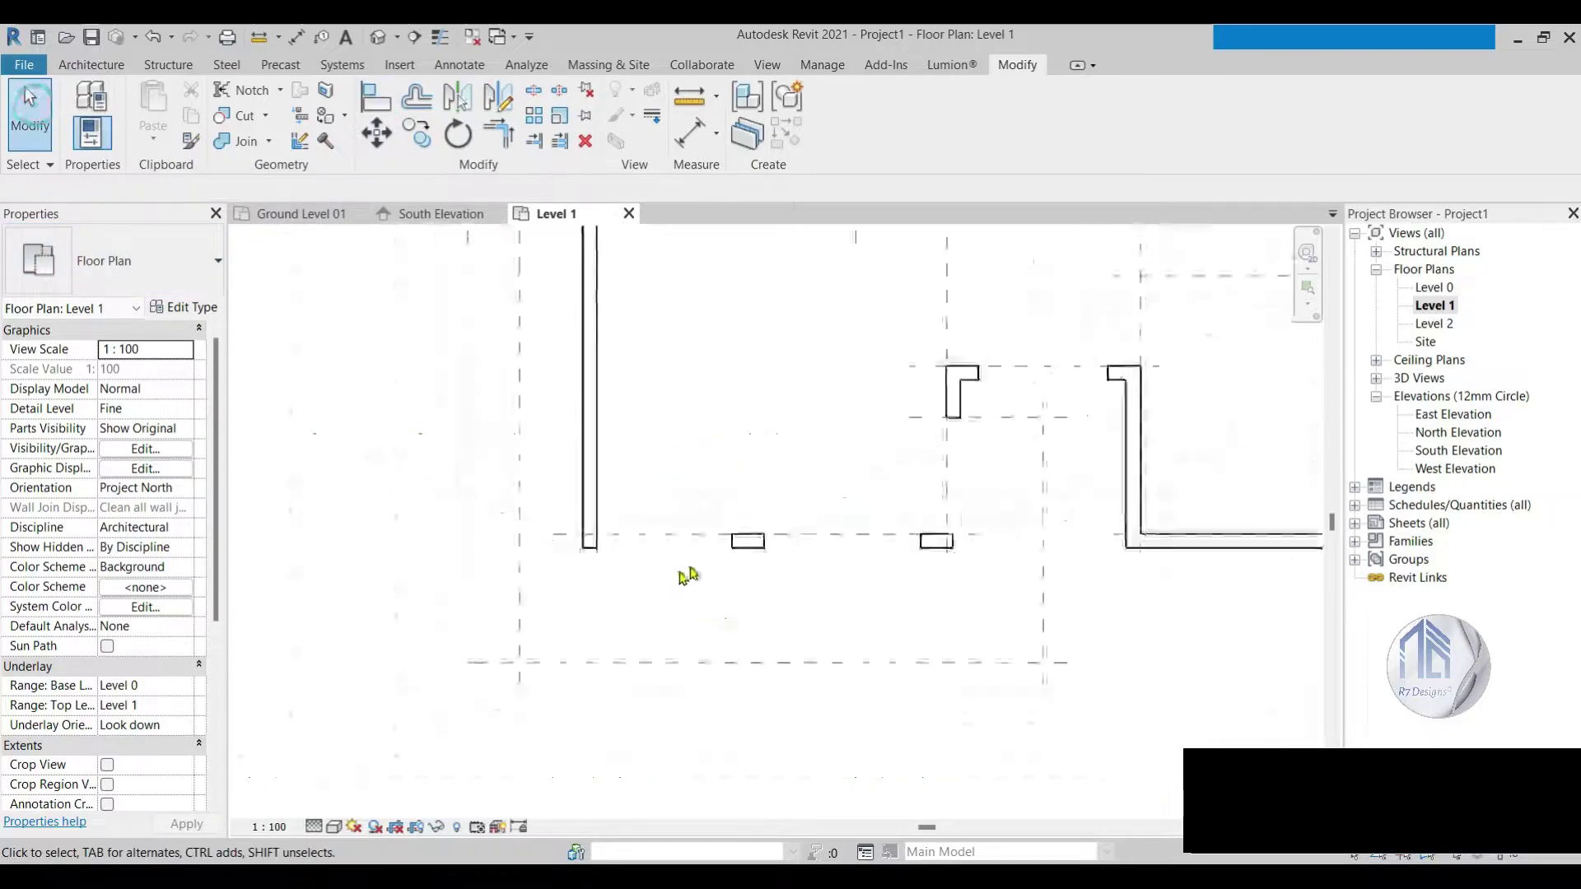
# Step: Move the small wall stub about 100 mm to the right
pyautogui.click(769, 548)
pyautogui.scroll(1, 774, 548)
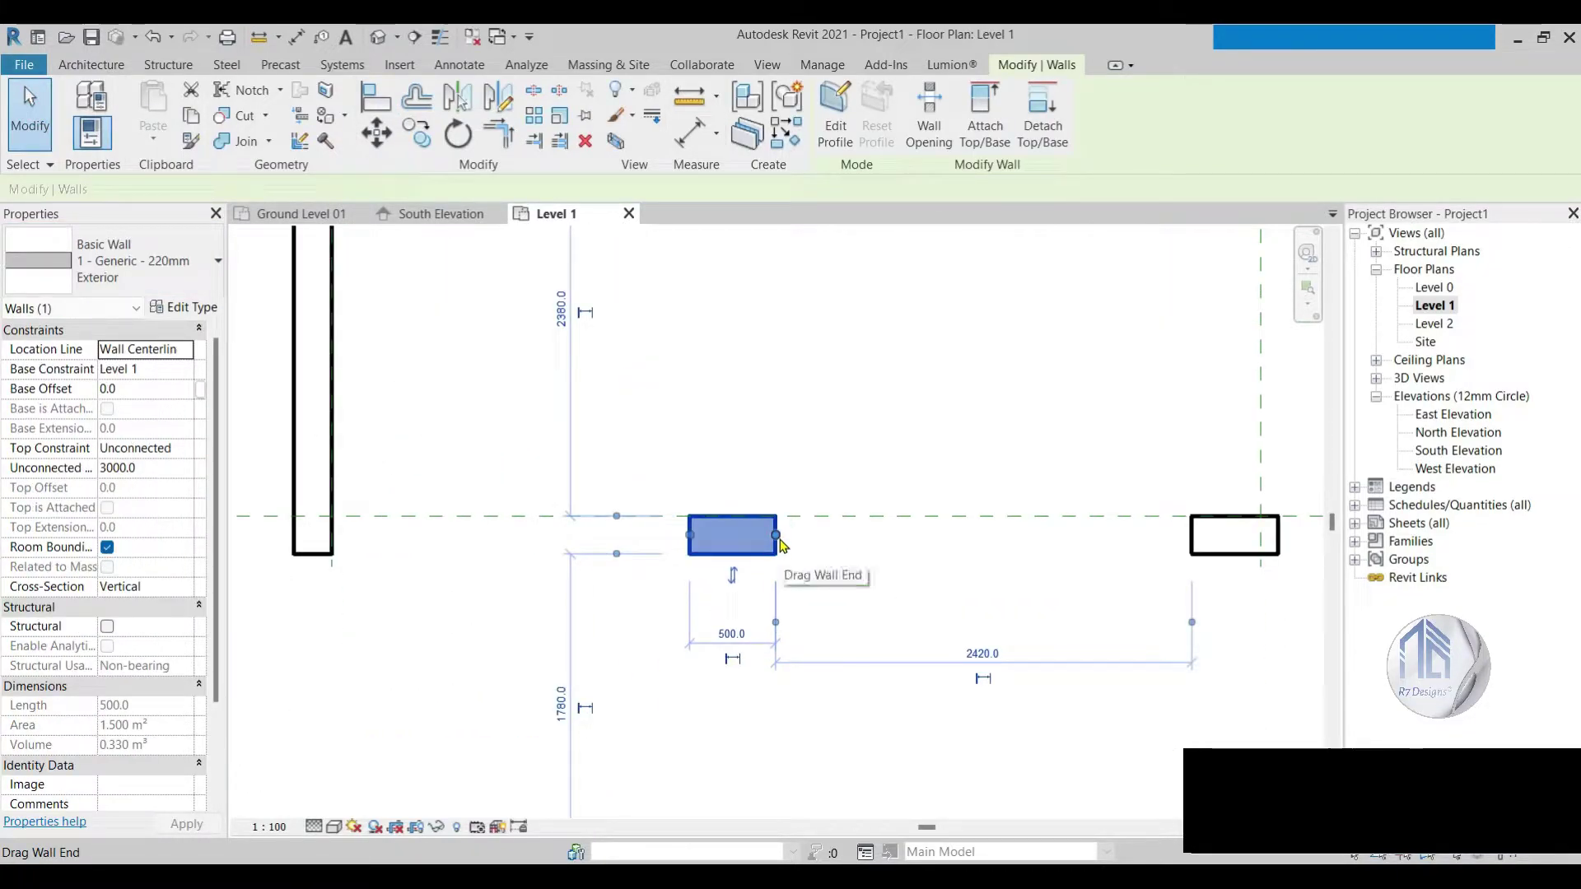
pyautogui.click(418, 149)
pyautogui.click(779, 560)
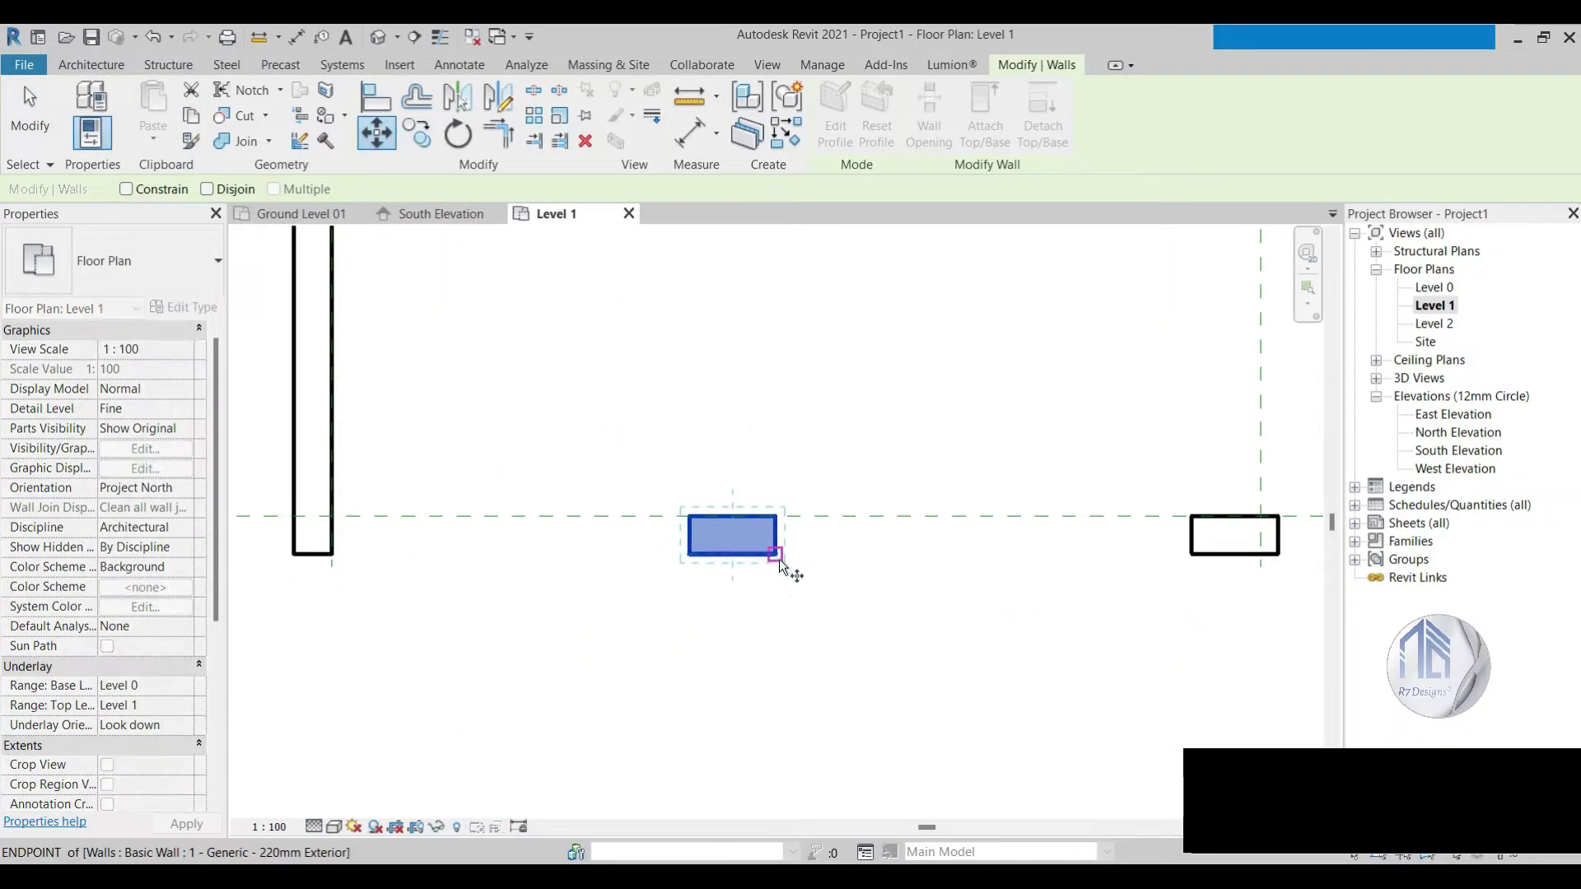
pyautogui.click(811, 557)
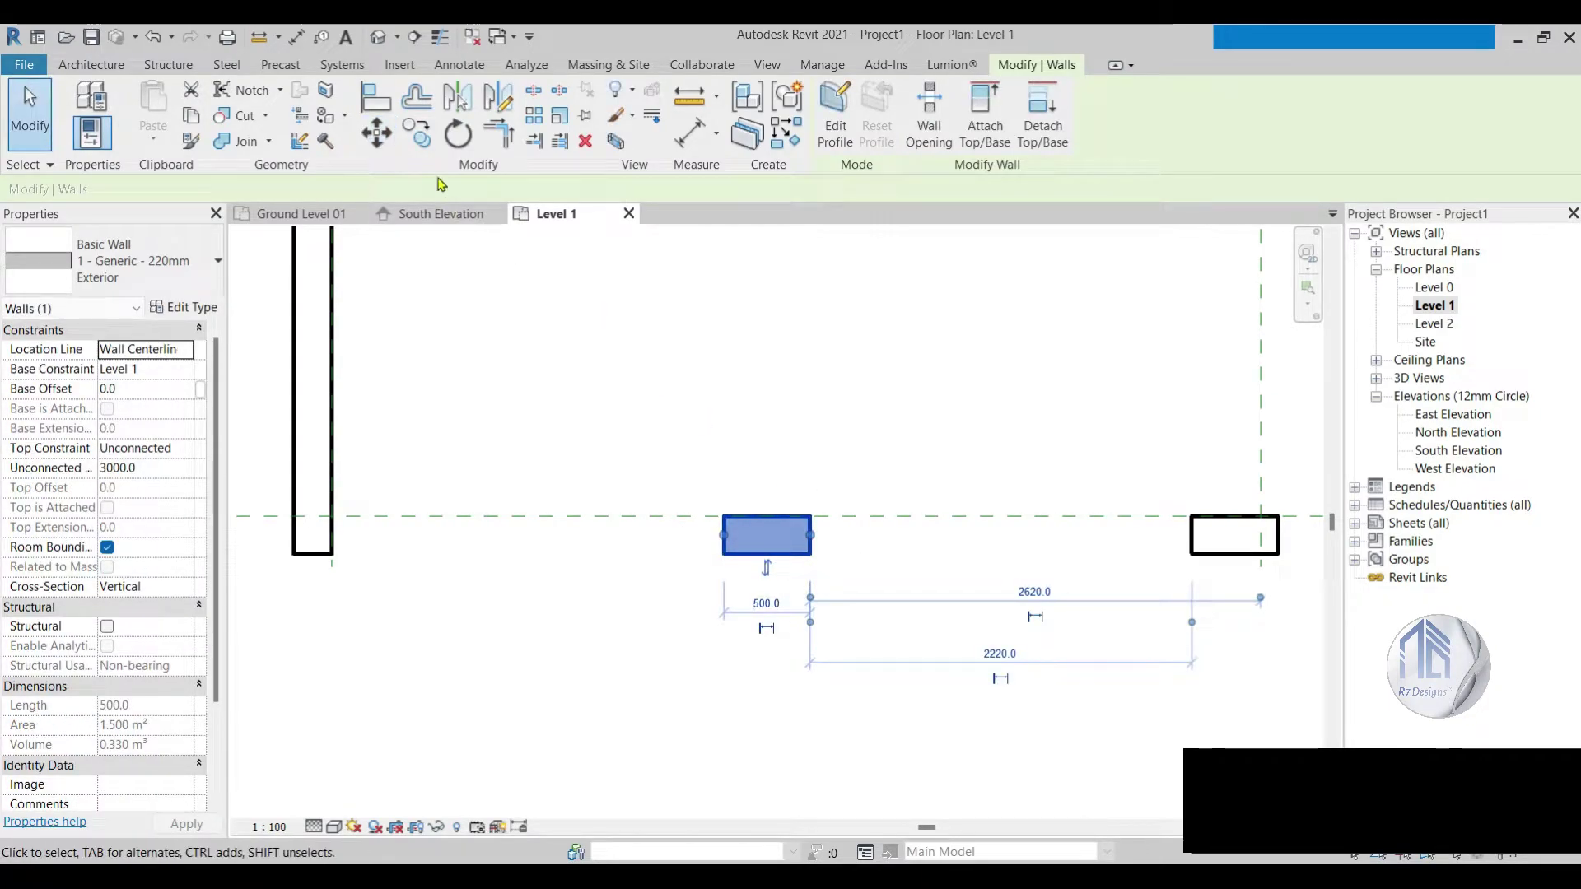
pyautogui.click(379, 144)
pyautogui.click(809, 553)
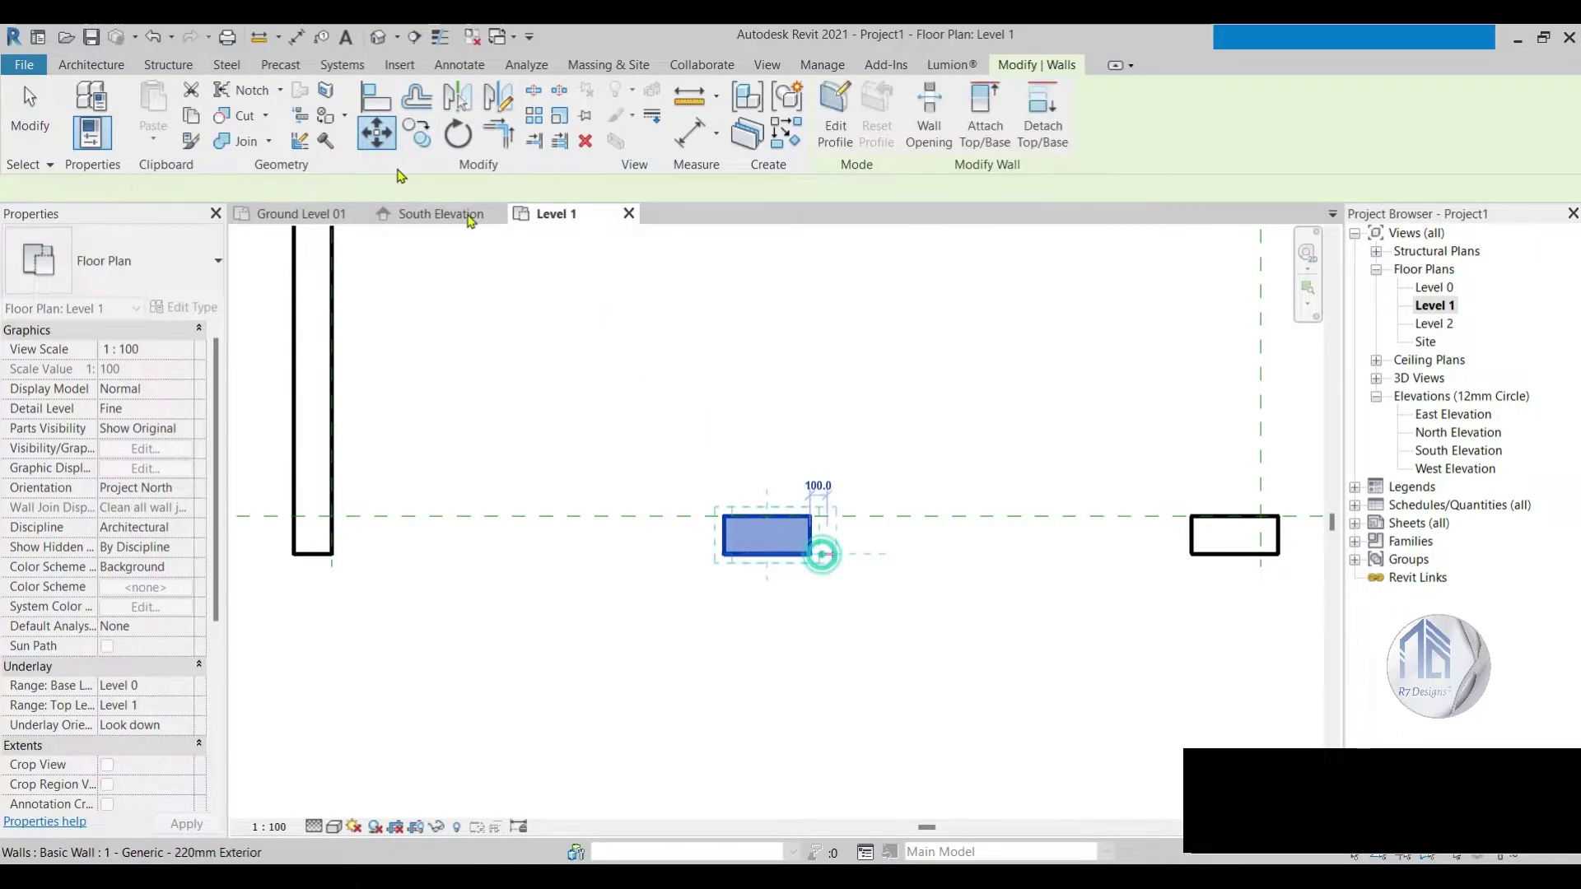
pyautogui.press('Escape')
pyautogui.scroll(-3, 598, 518)
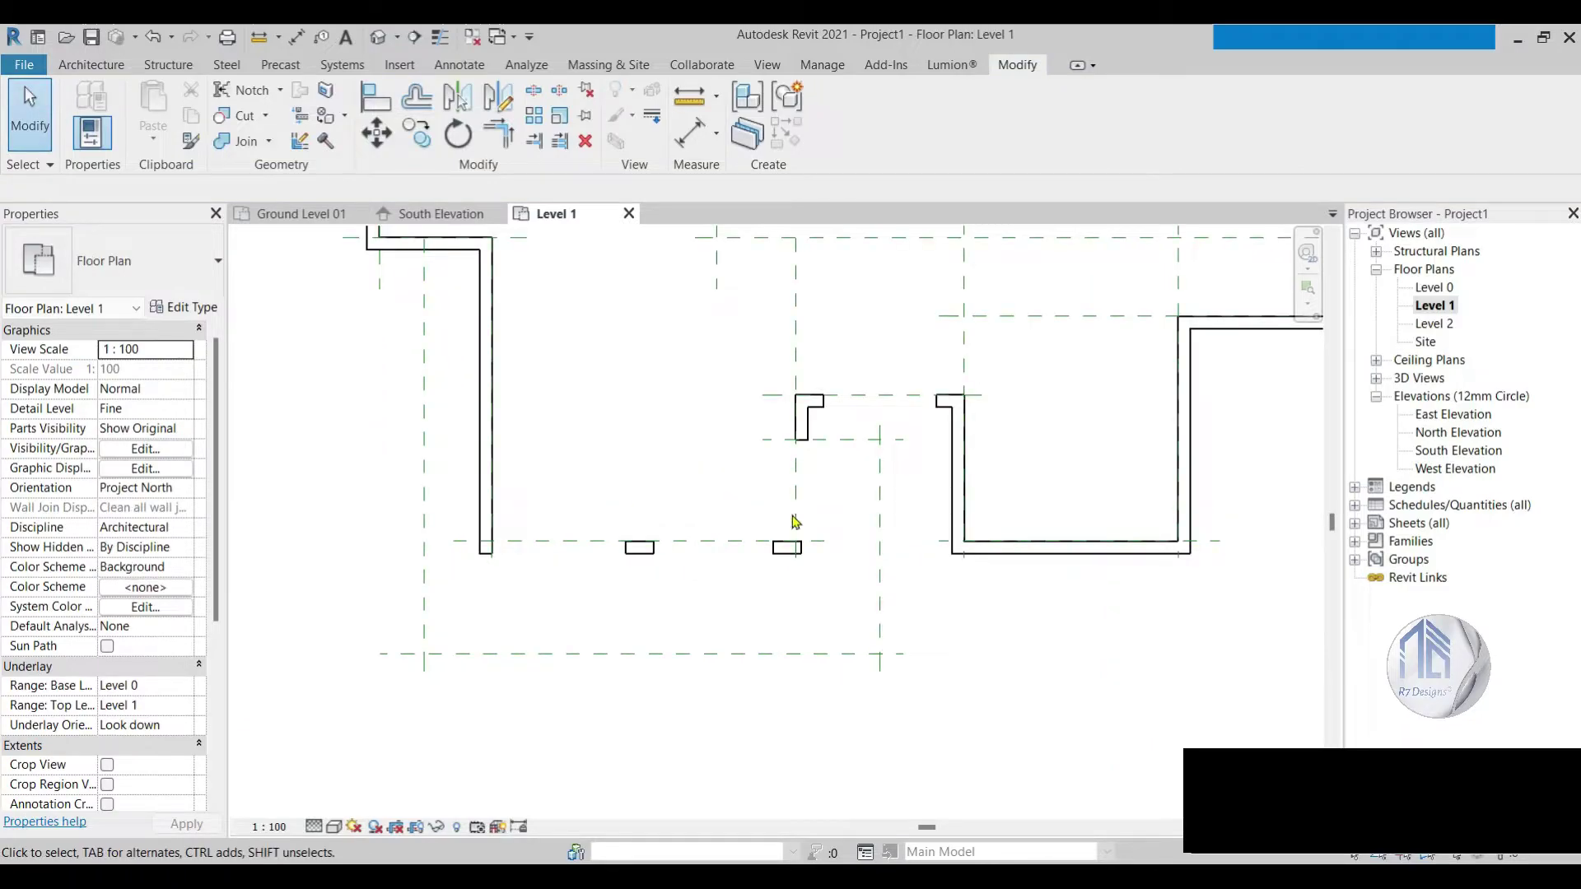
pyautogui.scroll(3, 795, 522)
# Step: Align the small wall stub's edge flush with the neighbouring wall face
pyautogui.click(375, 96)
pyautogui.scroll(-2, 477, 377)
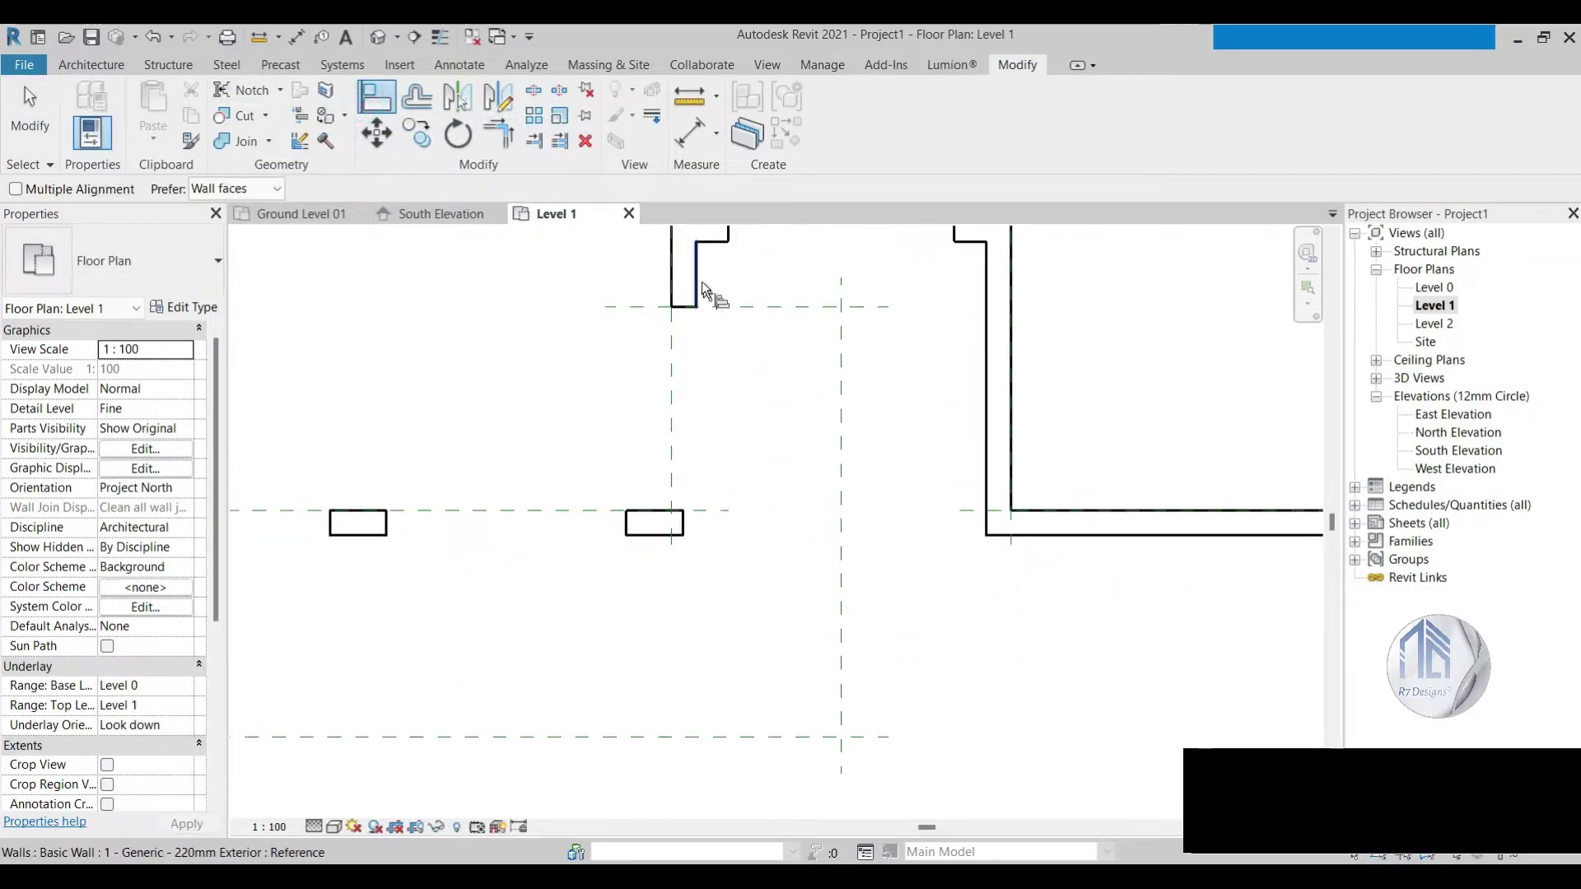
pyautogui.click(698, 280)
pyautogui.click(683, 522)
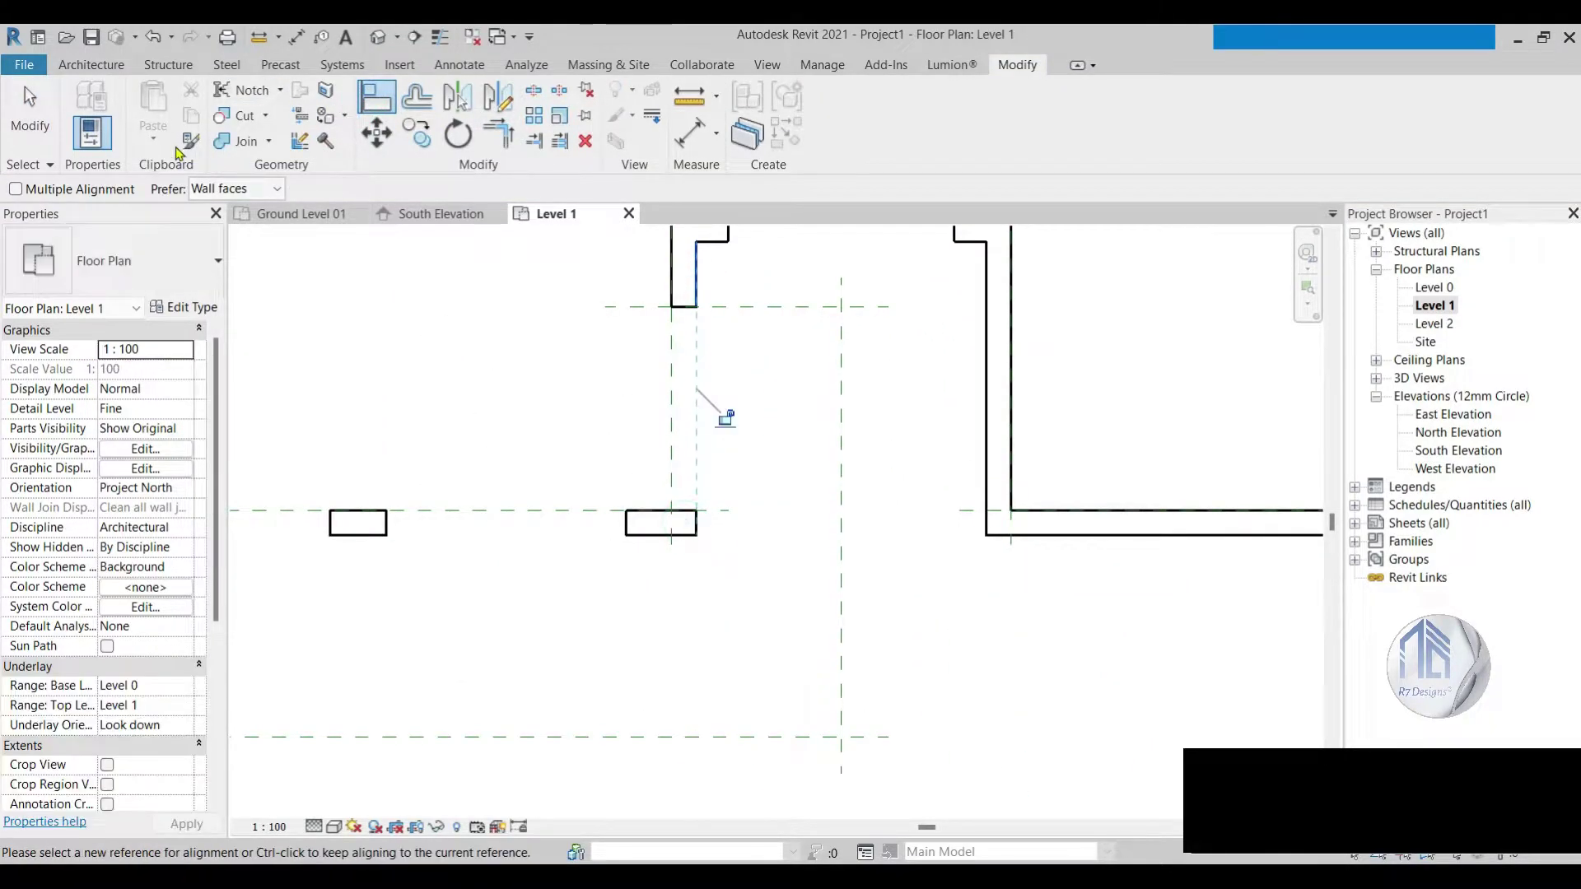
pyautogui.click(47, 126)
pyautogui.scroll(-3, 751, 554)
pyautogui.scroll(2, 824, 494)
# Step: Switch the plan to Coarse detail and give the Exterior wall type a solid coarse fill
pyautogui.click(332, 826)
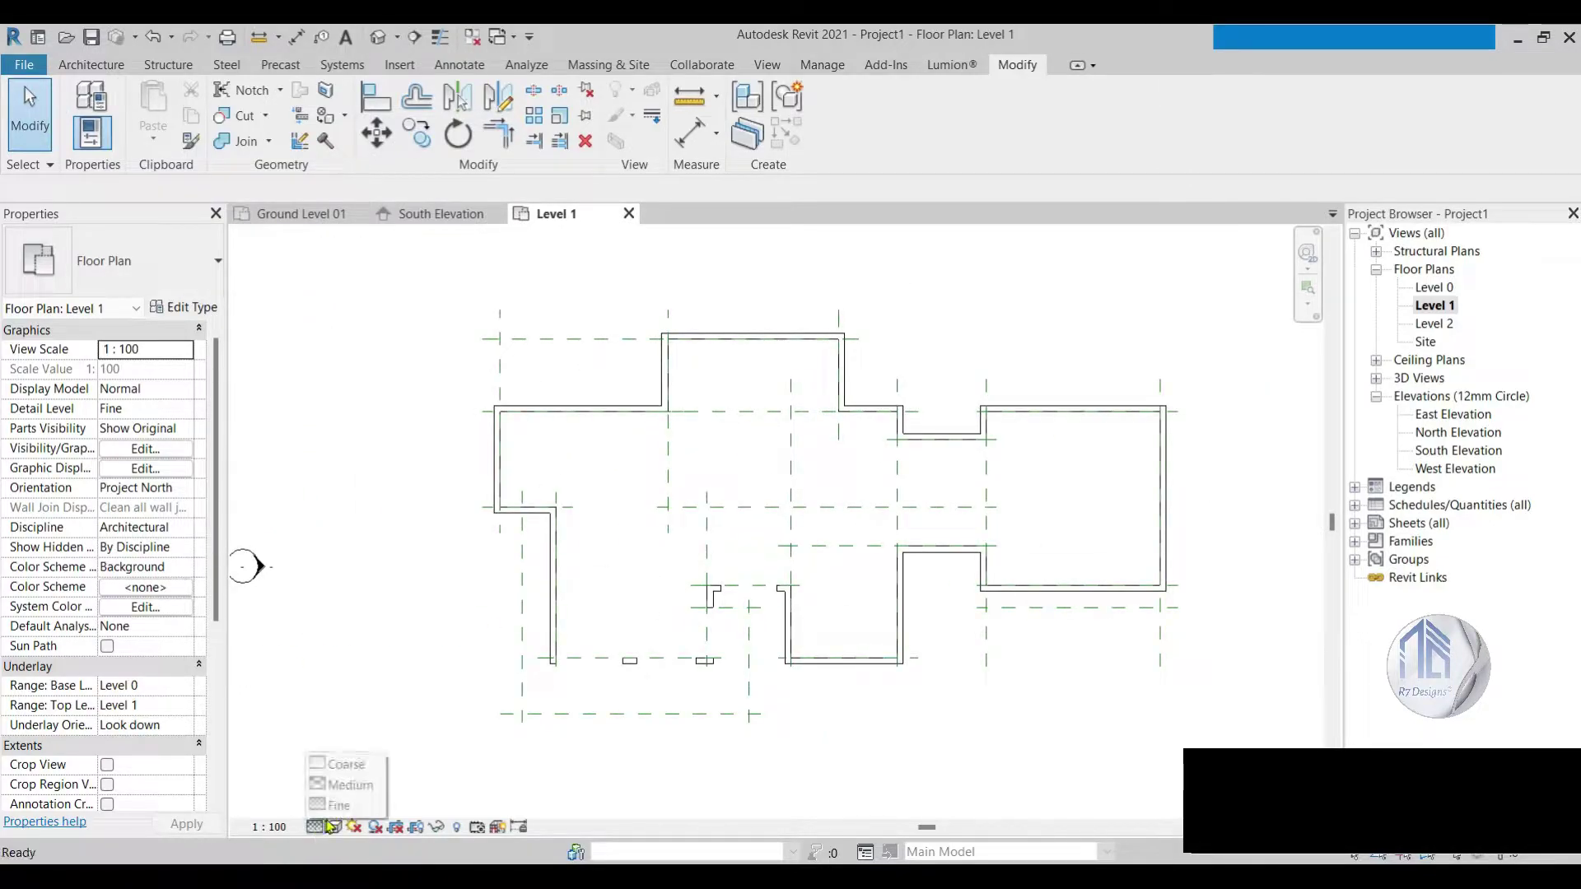
pyautogui.click(339, 764)
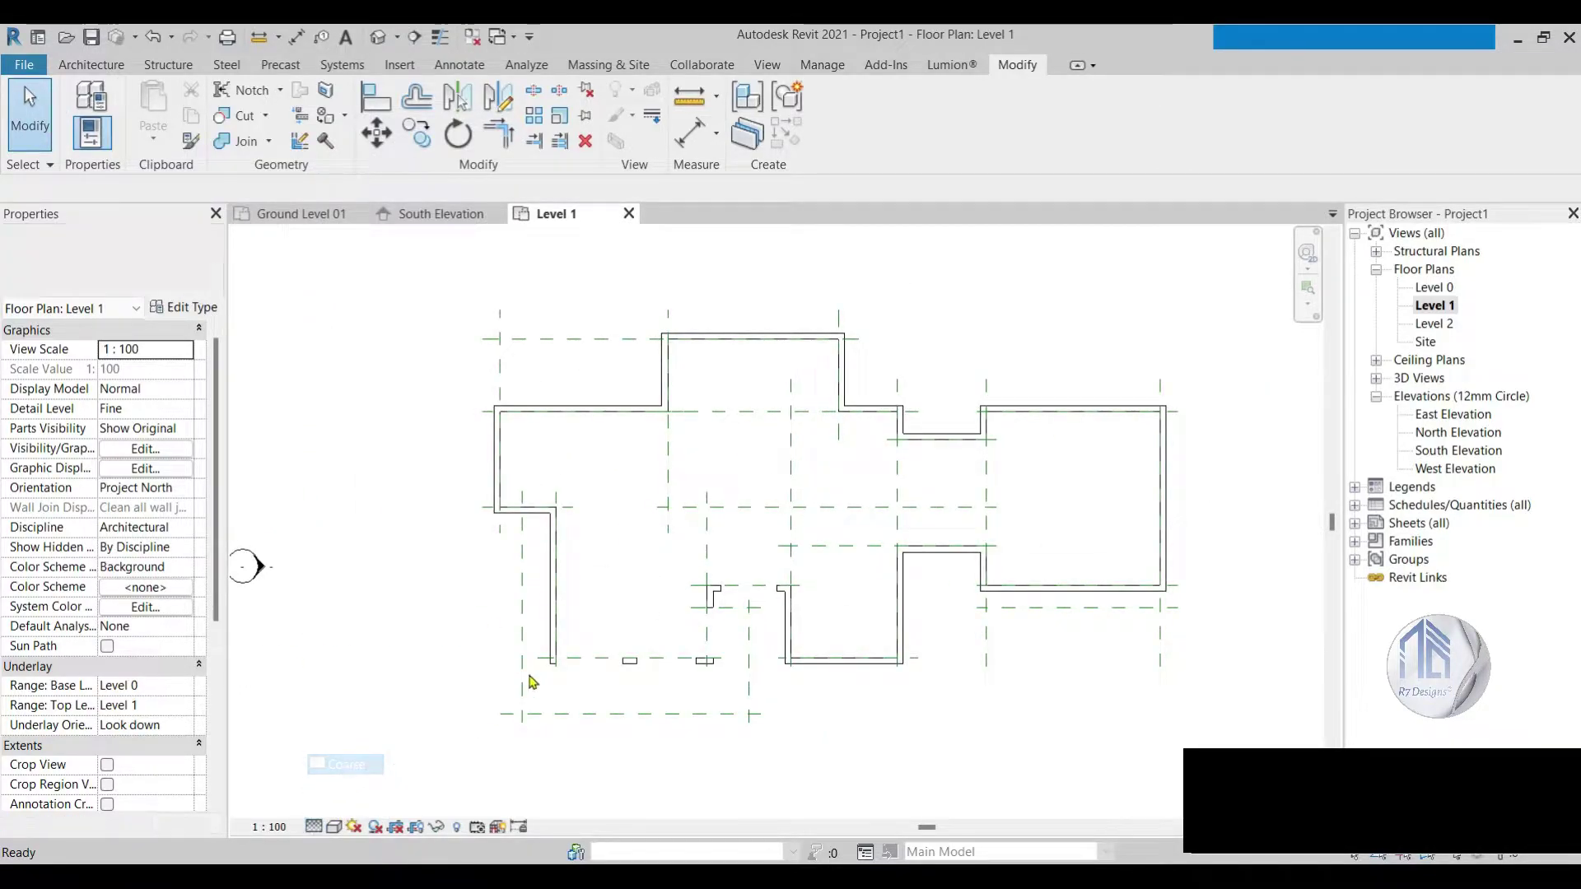
pyautogui.click(669, 380)
pyautogui.click(185, 307)
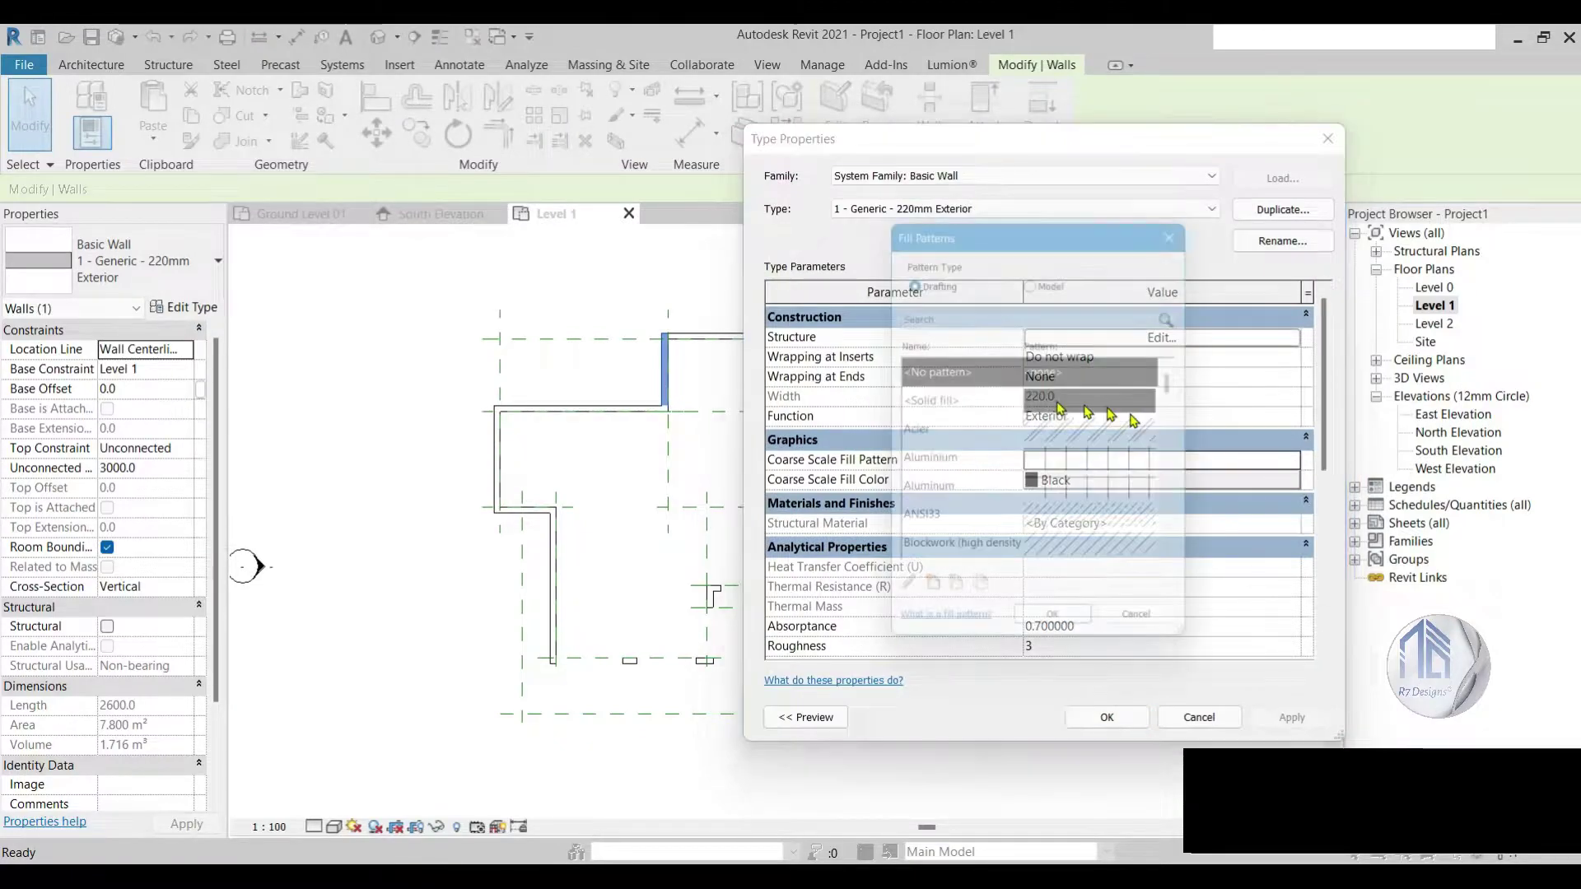
pyautogui.click(1030, 402)
pyautogui.click(1052, 627)
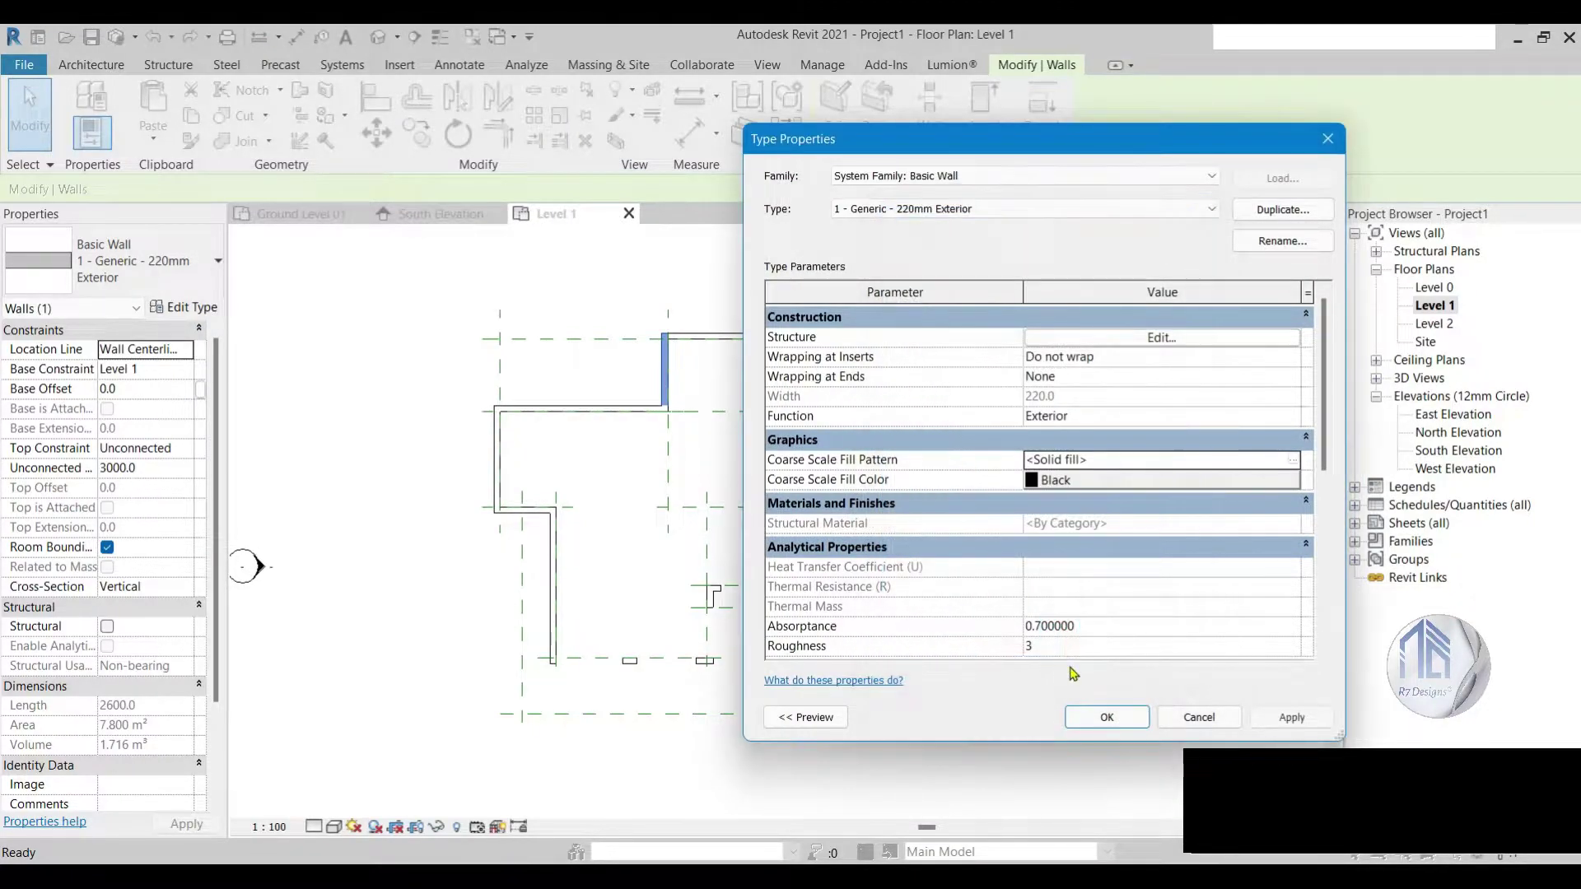
pyautogui.click(1100, 716)
pyautogui.click(840, 758)
# Step: Set the 1 - Generic - 220mm Firewall type's Coarse Scale Fill Pattern to <Solid fill>
pyautogui.scroll(-2, 608, 572)
pyautogui.scroll(2, 1013, 531)
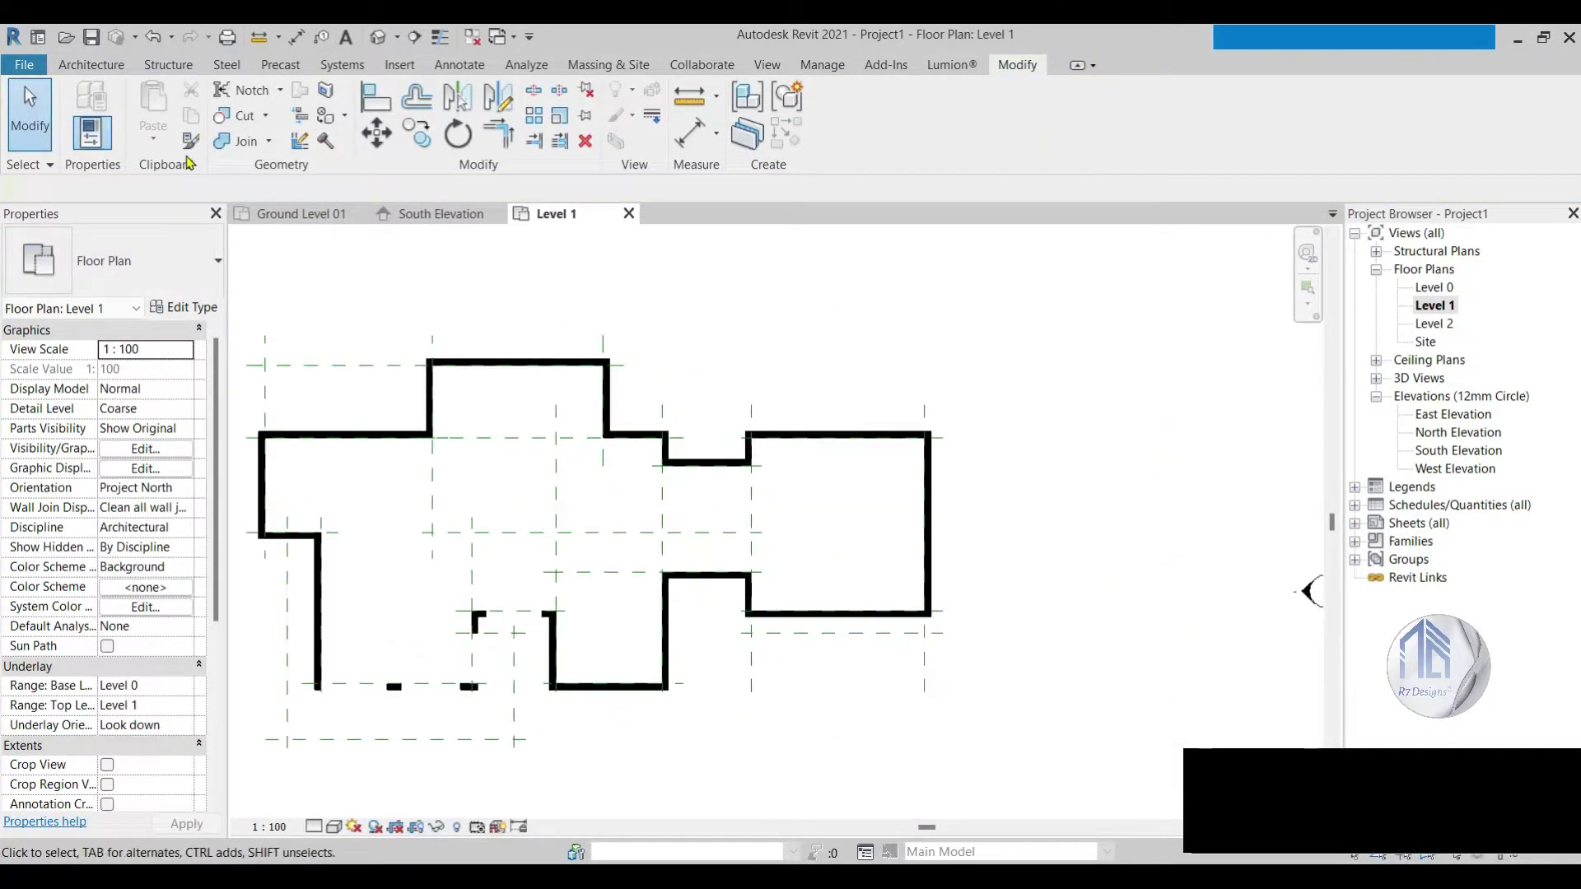
pyautogui.click(91, 64)
pyautogui.click(100, 98)
pyautogui.click(115, 260)
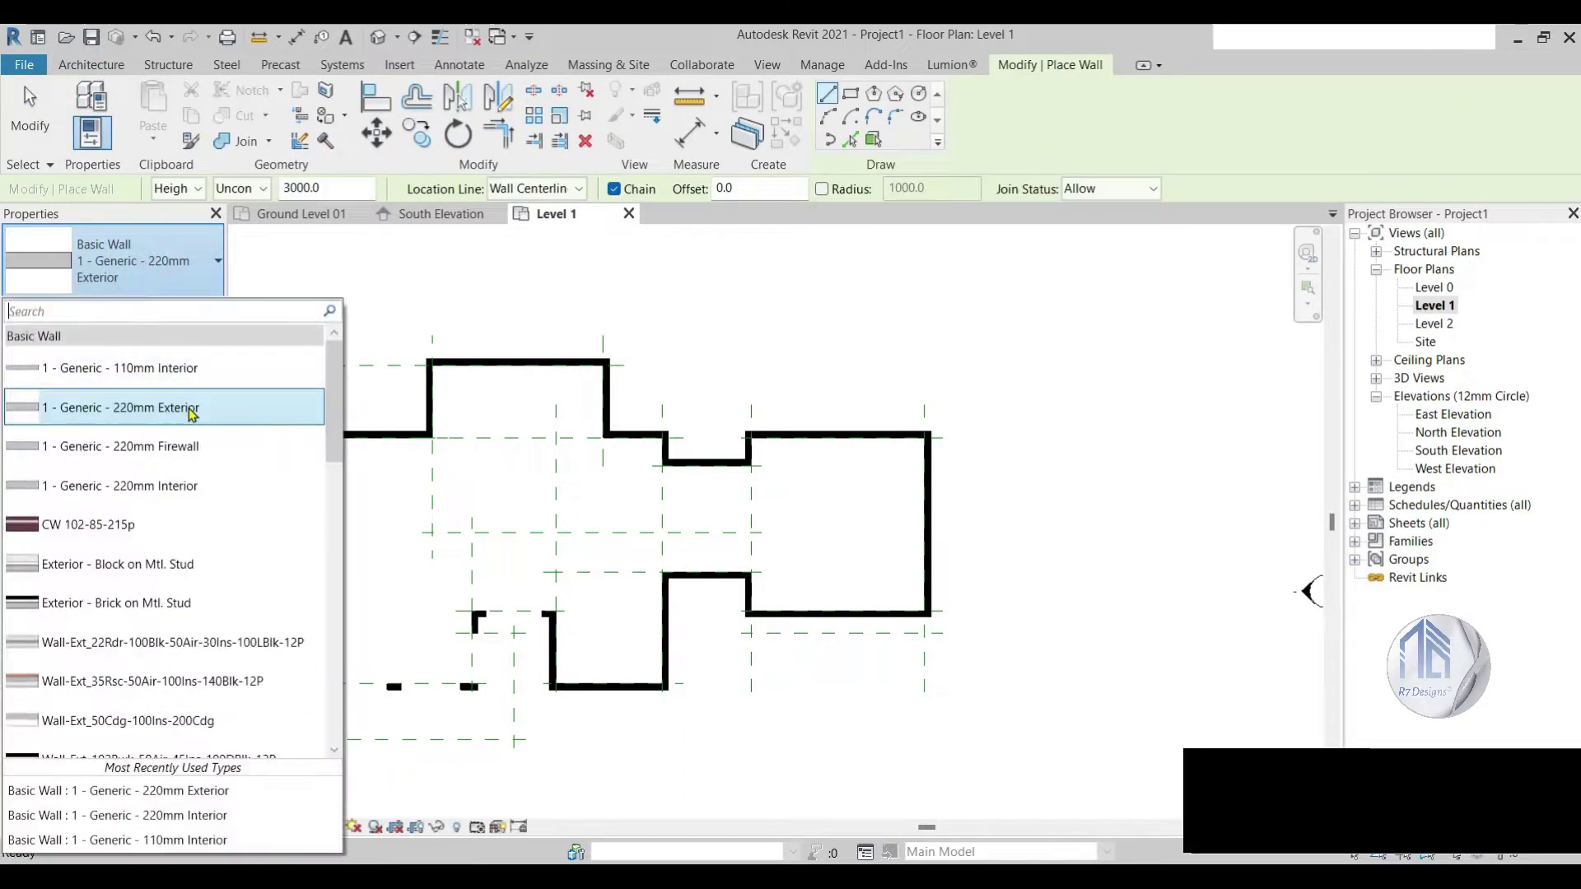
pyautogui.click(132, 441)
pyautogui.click(186, 310)
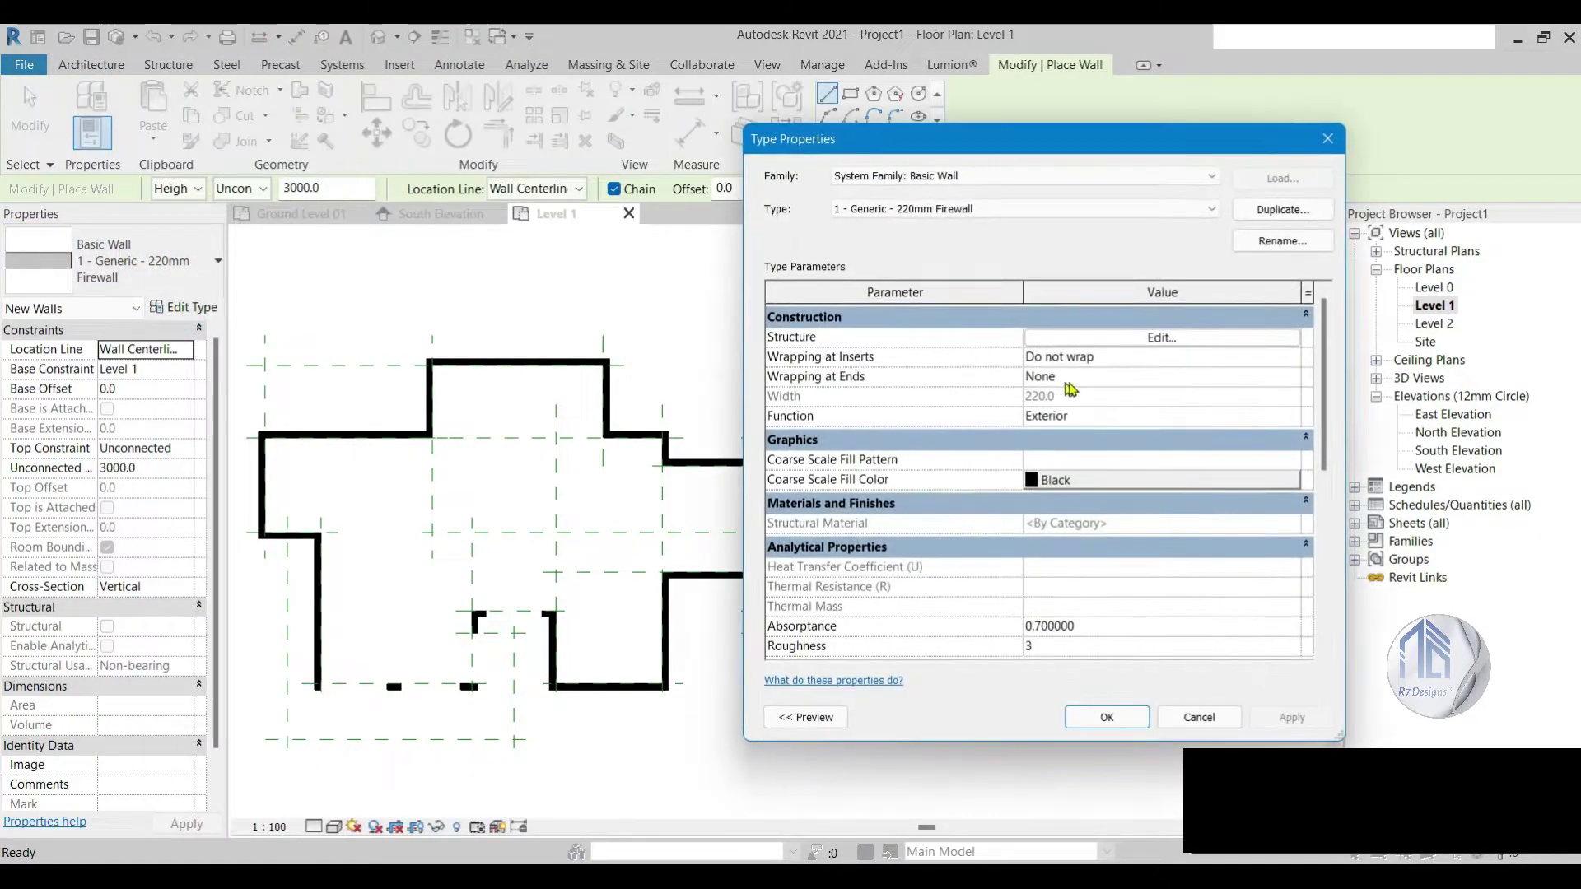
pyautogui.click(1106, 340)
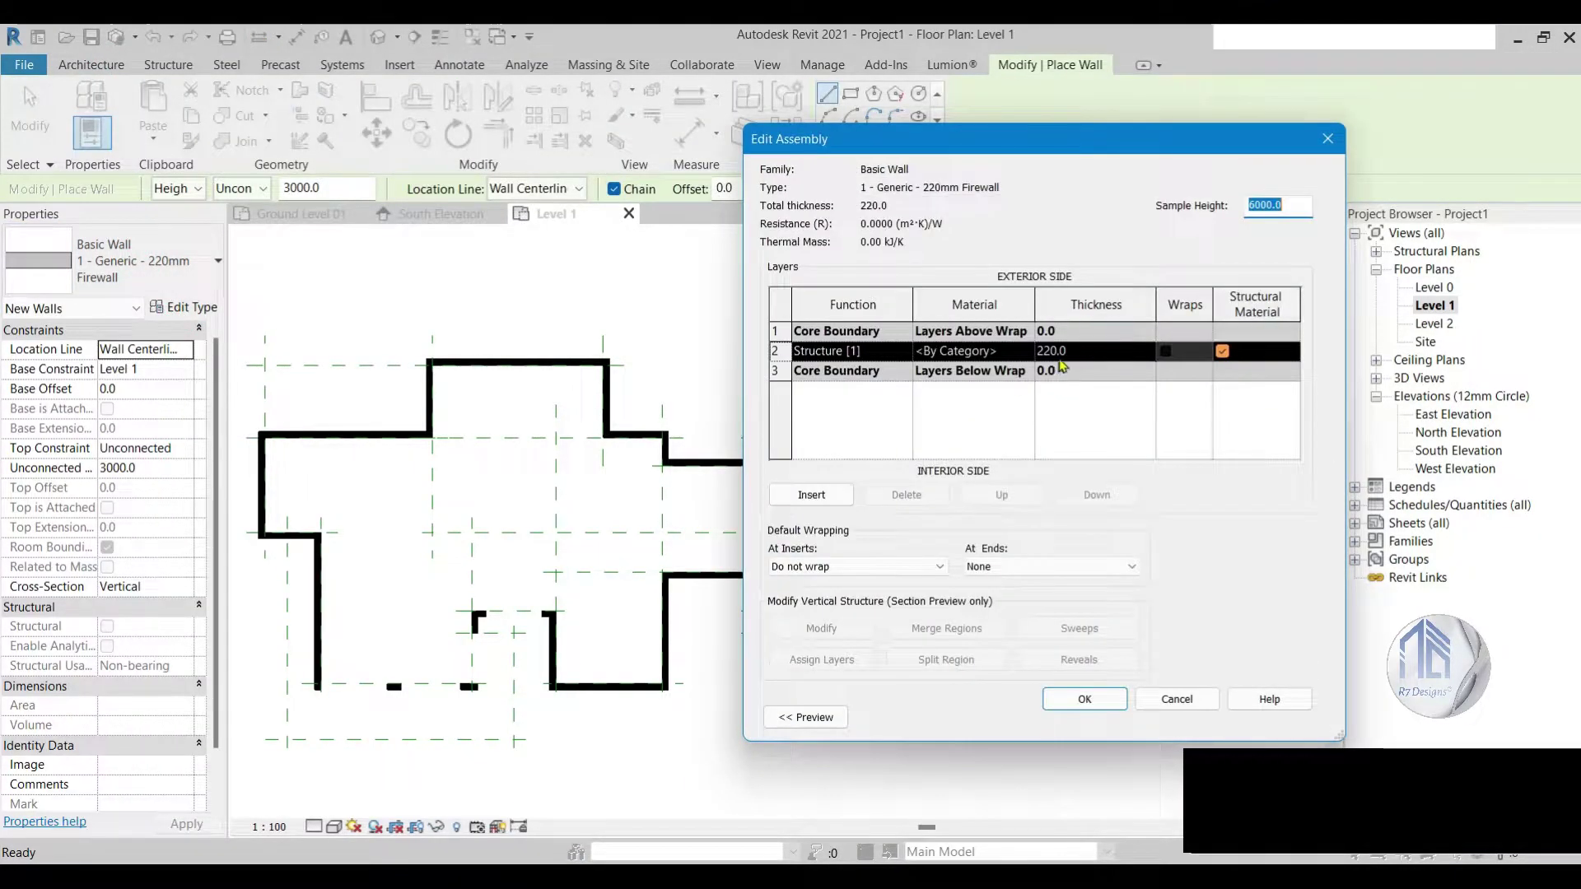
pyautogui.click(1085, 699)
pyautogui.click(1294, 461)
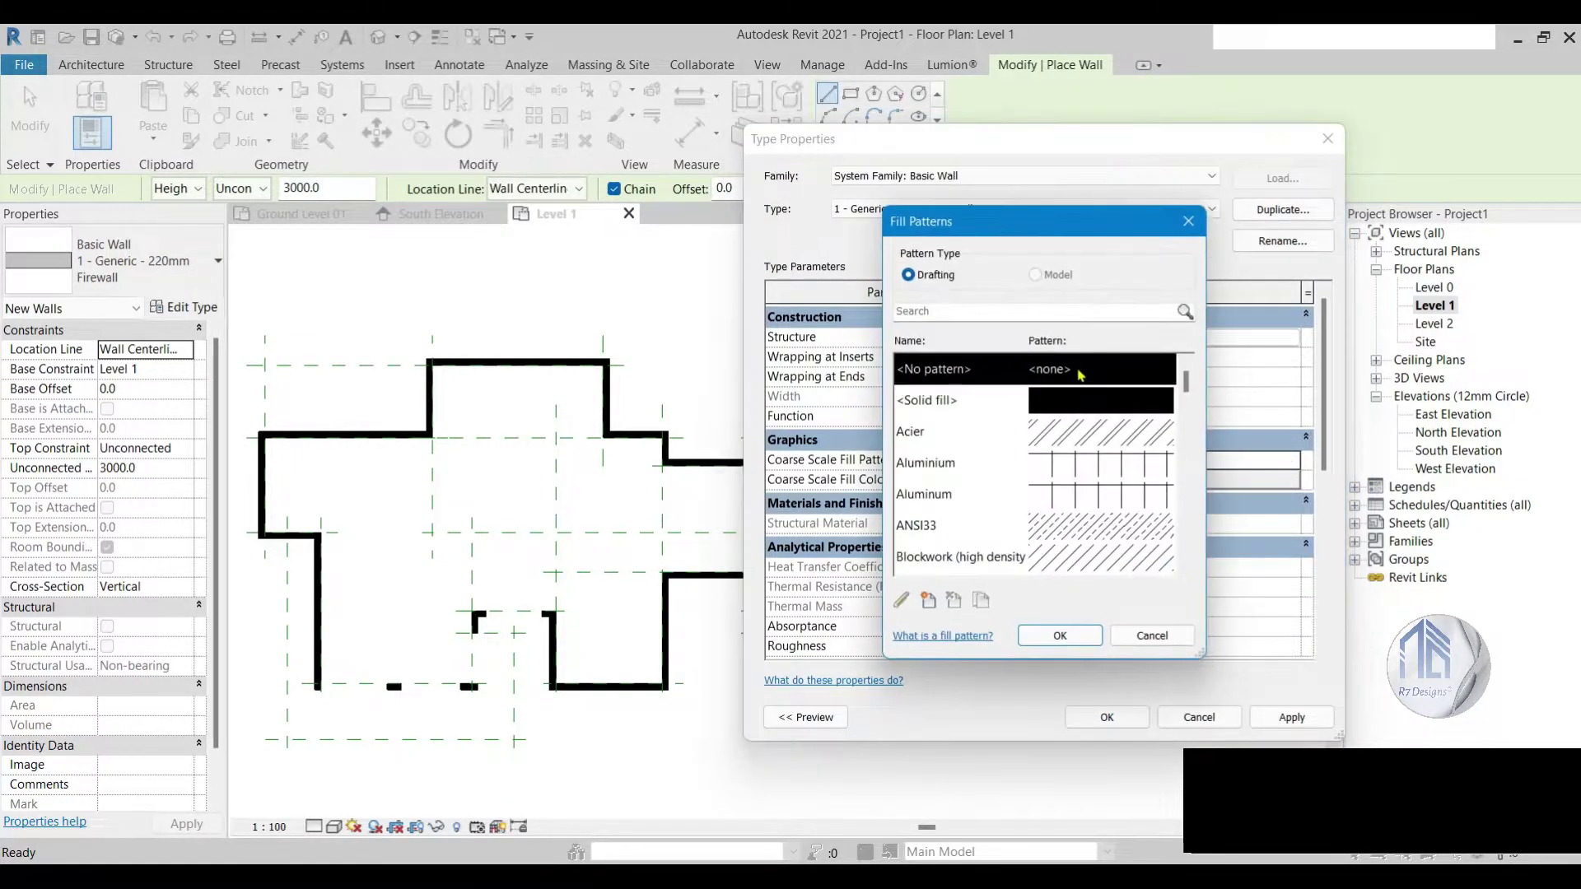
pyautogui.click(1083, 390)
pyautogui.click(1049, 632)
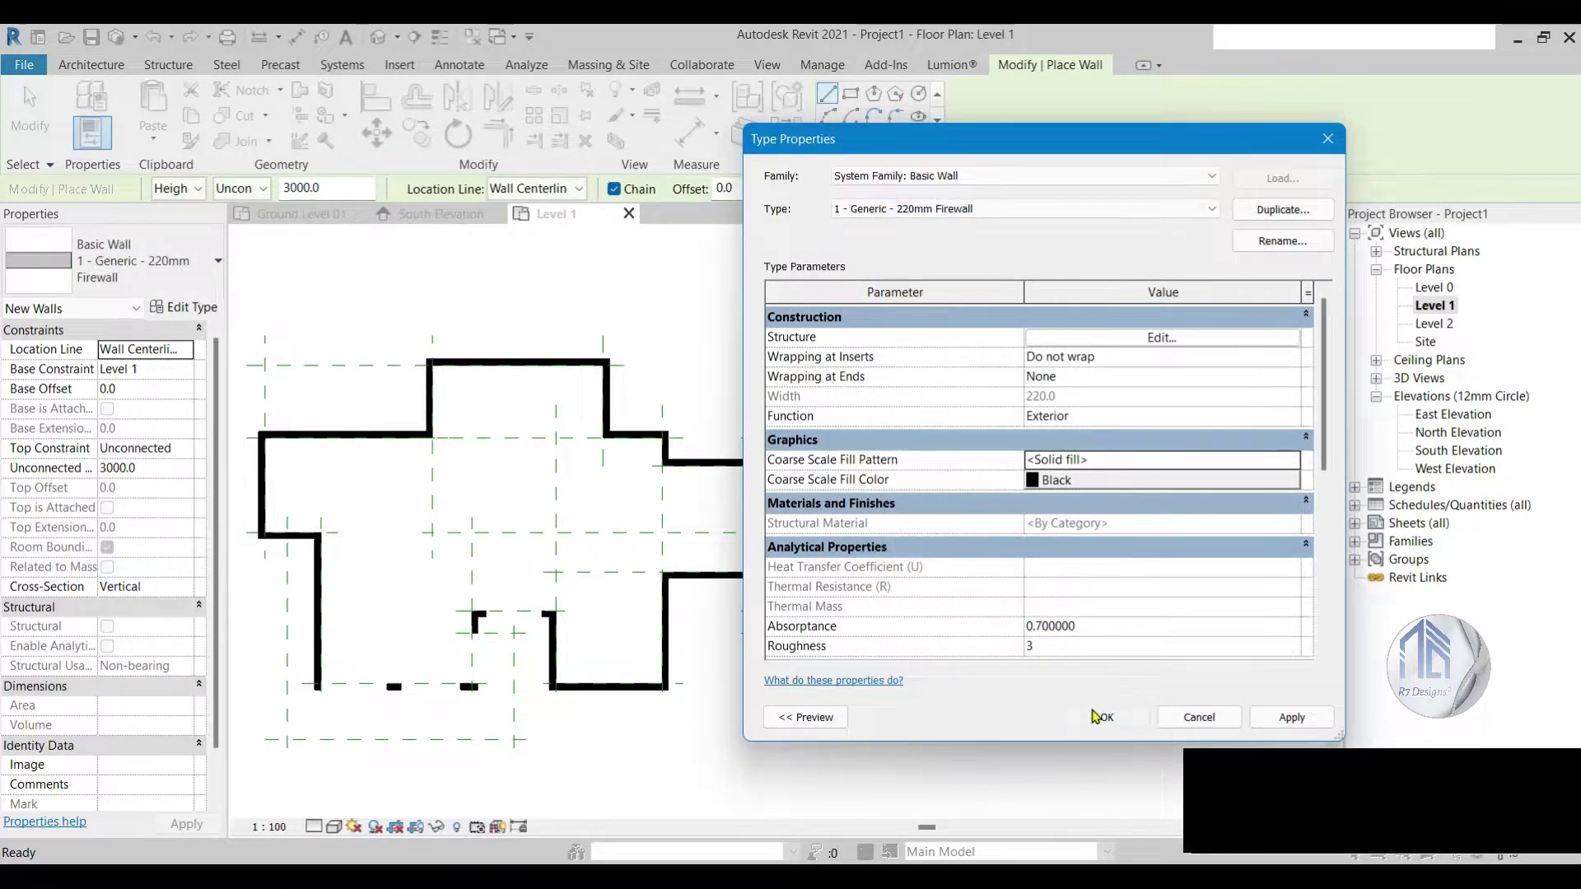
pyautogui.click(1094, 716)
# Step: Draw a vertical 220mm Firewall wall from the lower corner to the upper corner
pyautogui.scroll(3, 815, 538)
pyautogui.click(797, 624)
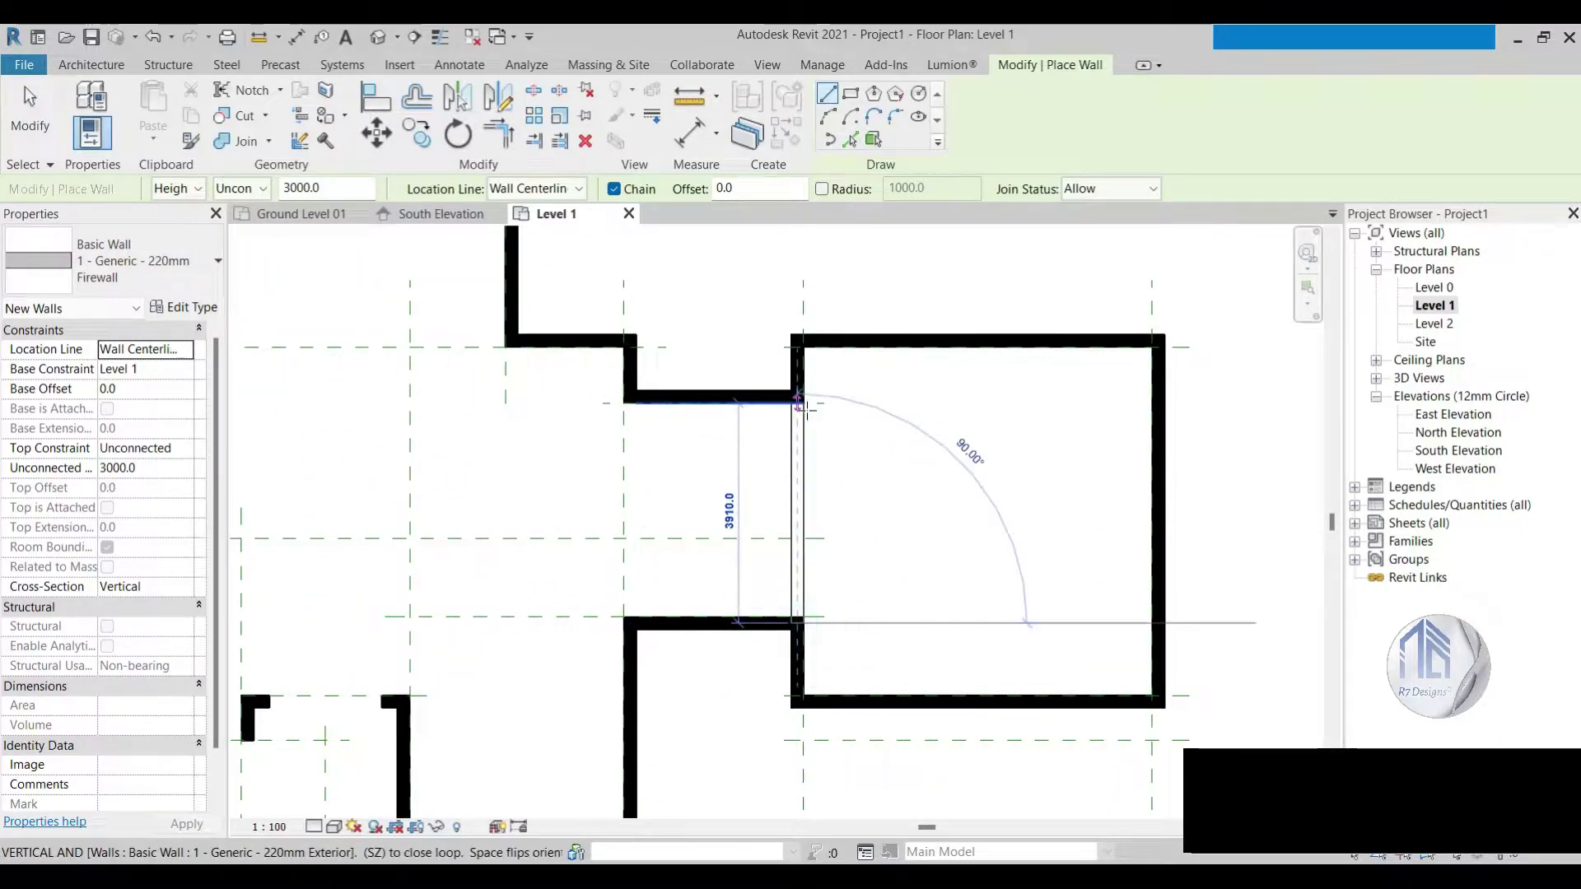
pyautogui.click(797, 397)
pyautogui.rightClick(936, 497)
pyautogui.click(985, 509)
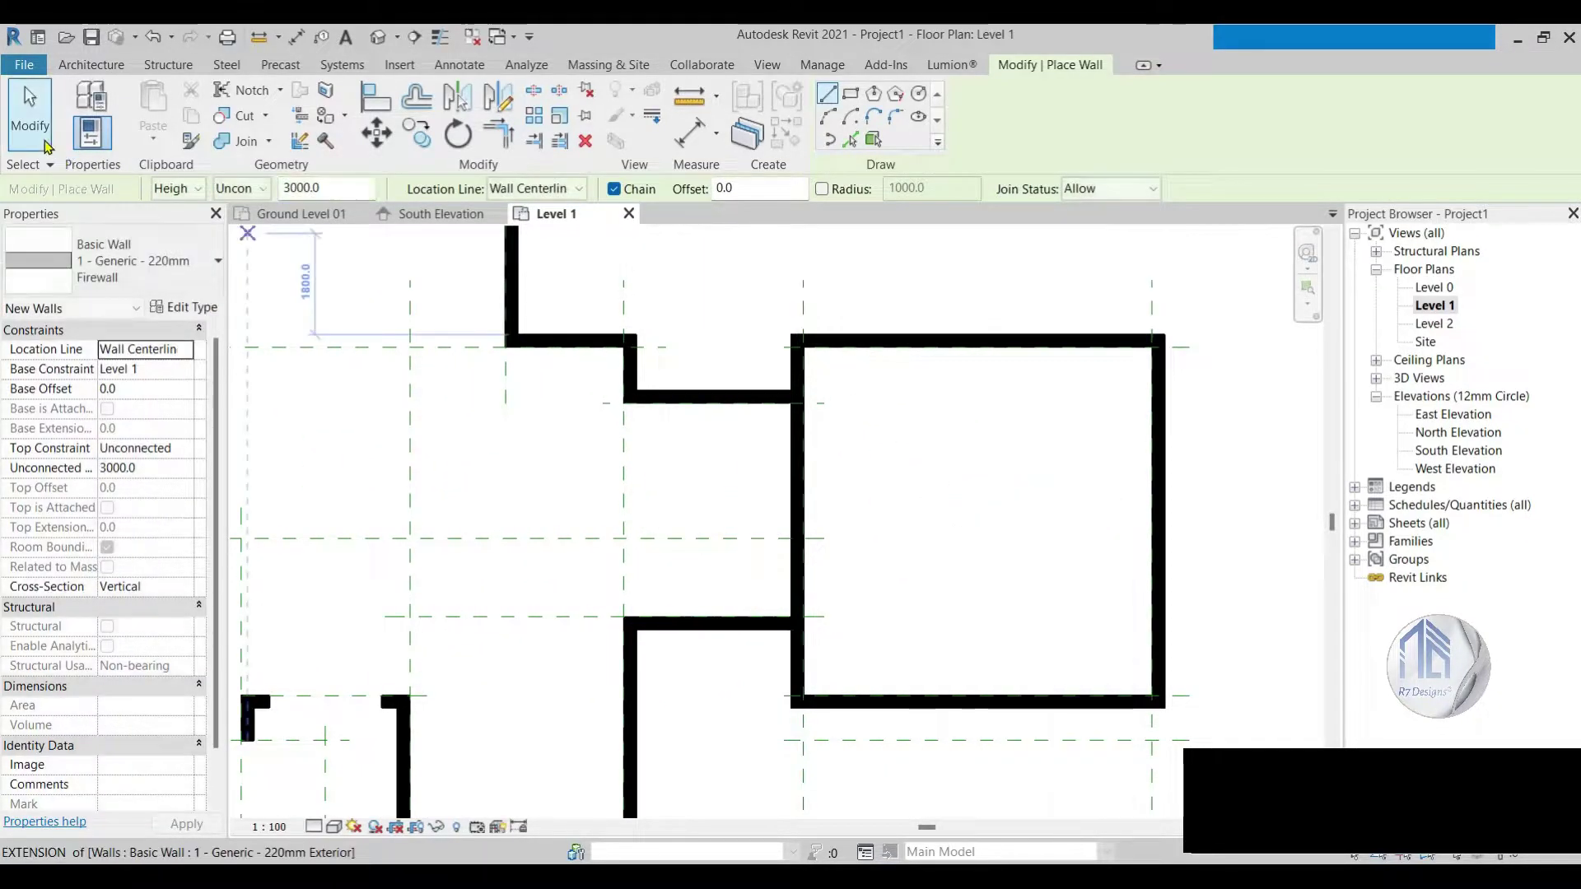
pyautogui.click(29, 111)
# Step: Set the 1 - Generic - 110mm Interior type's Coarse Scale Fill Pattern to <Solid fill>
pyautogui.click(83, 107)
pyautogui.click(157, 247)
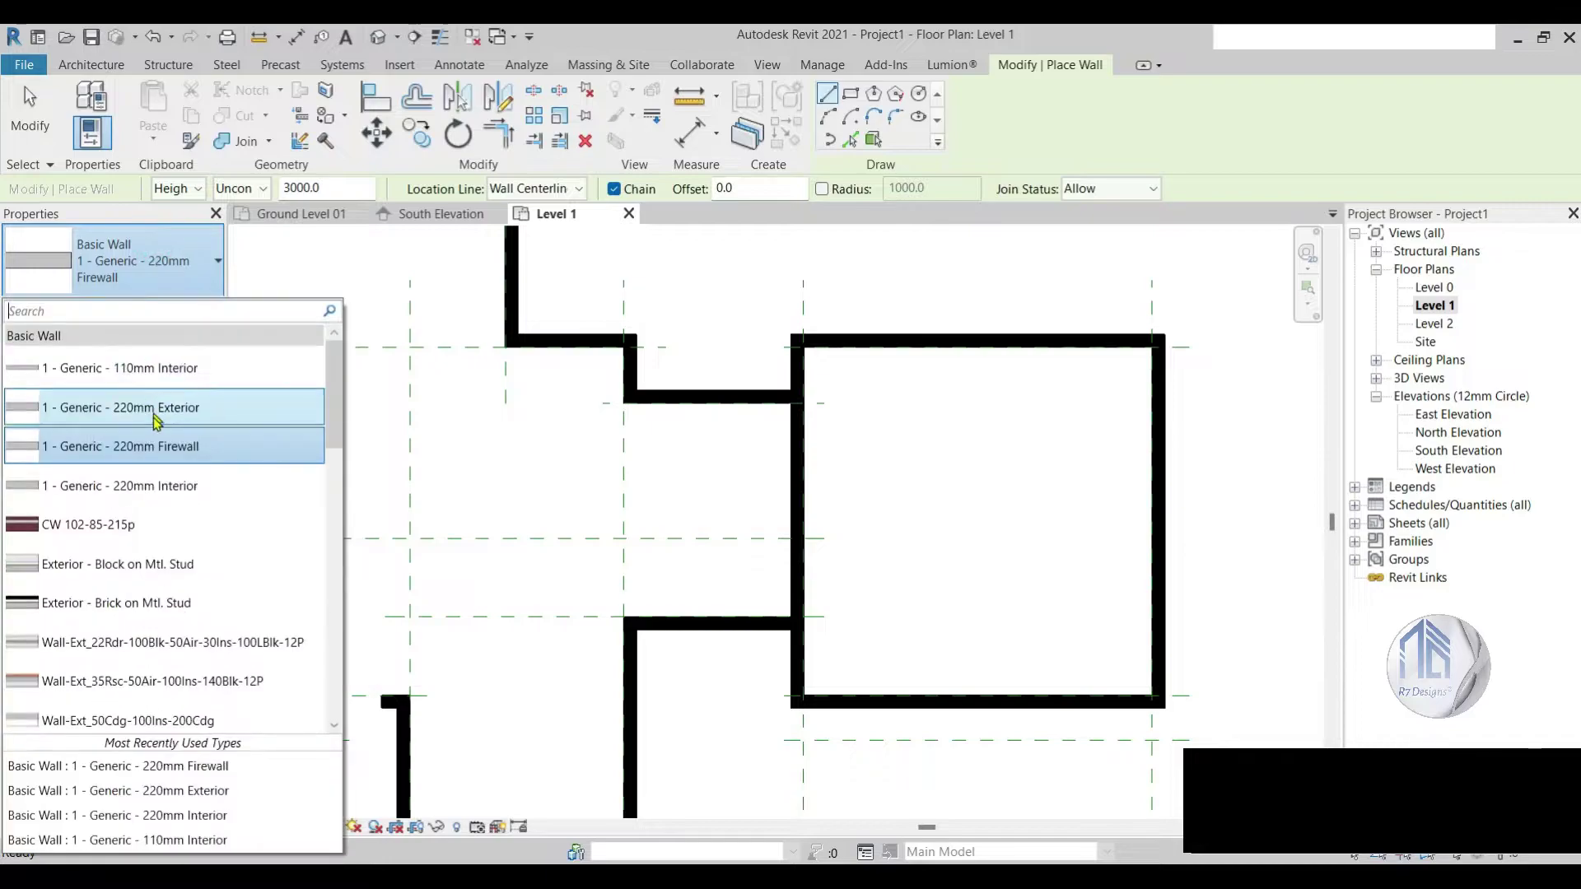
pyautogui.click(212, 361)
pyautogui.click(192, 309)
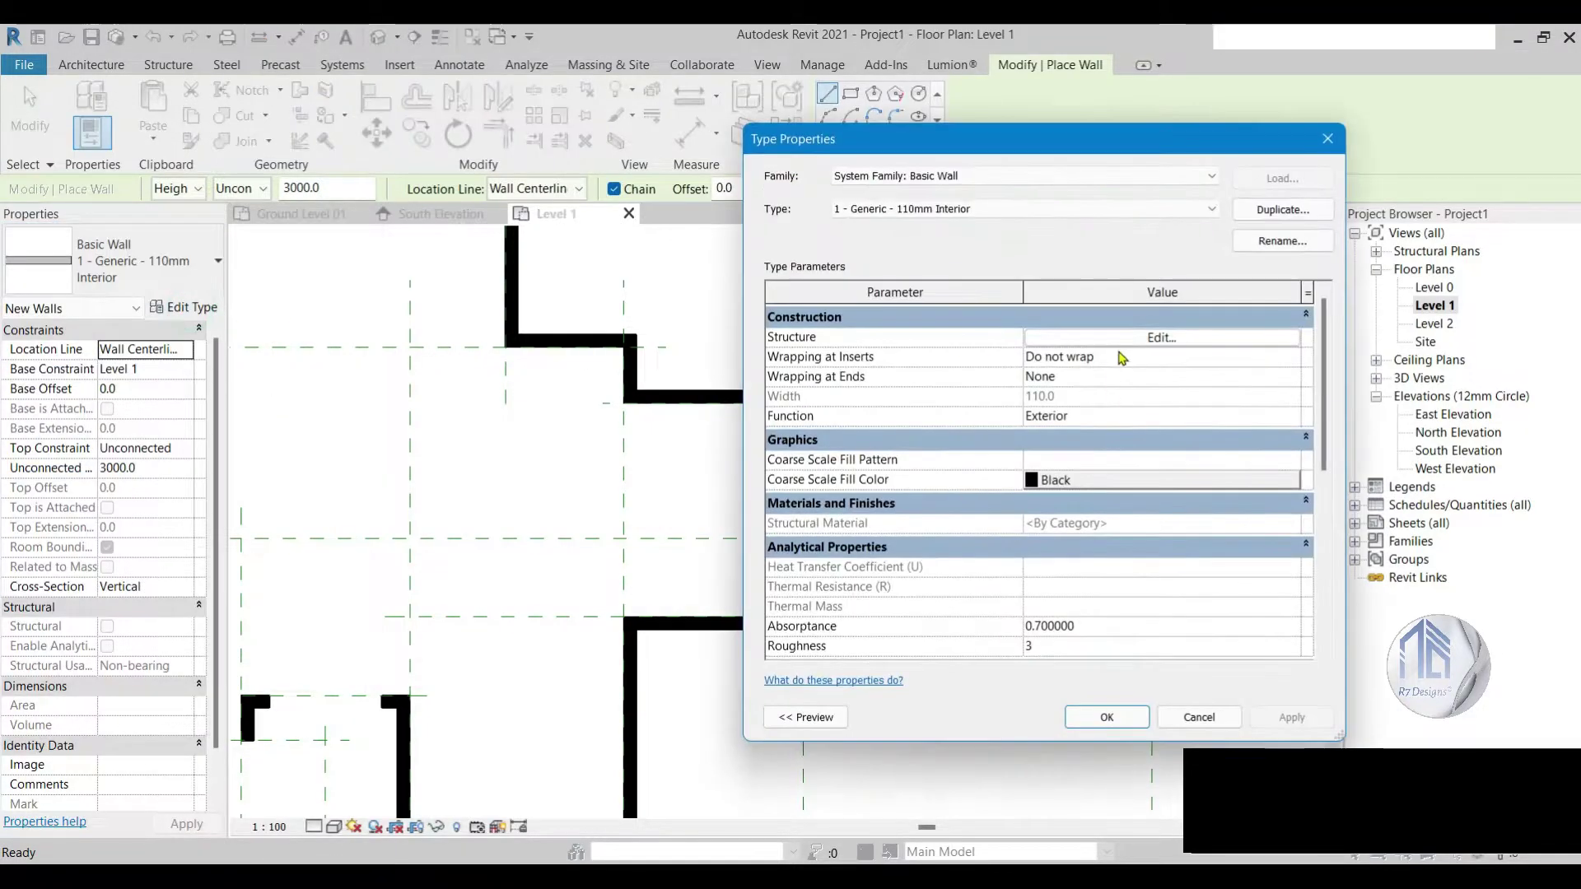
pyautogui.click(1293, 463)
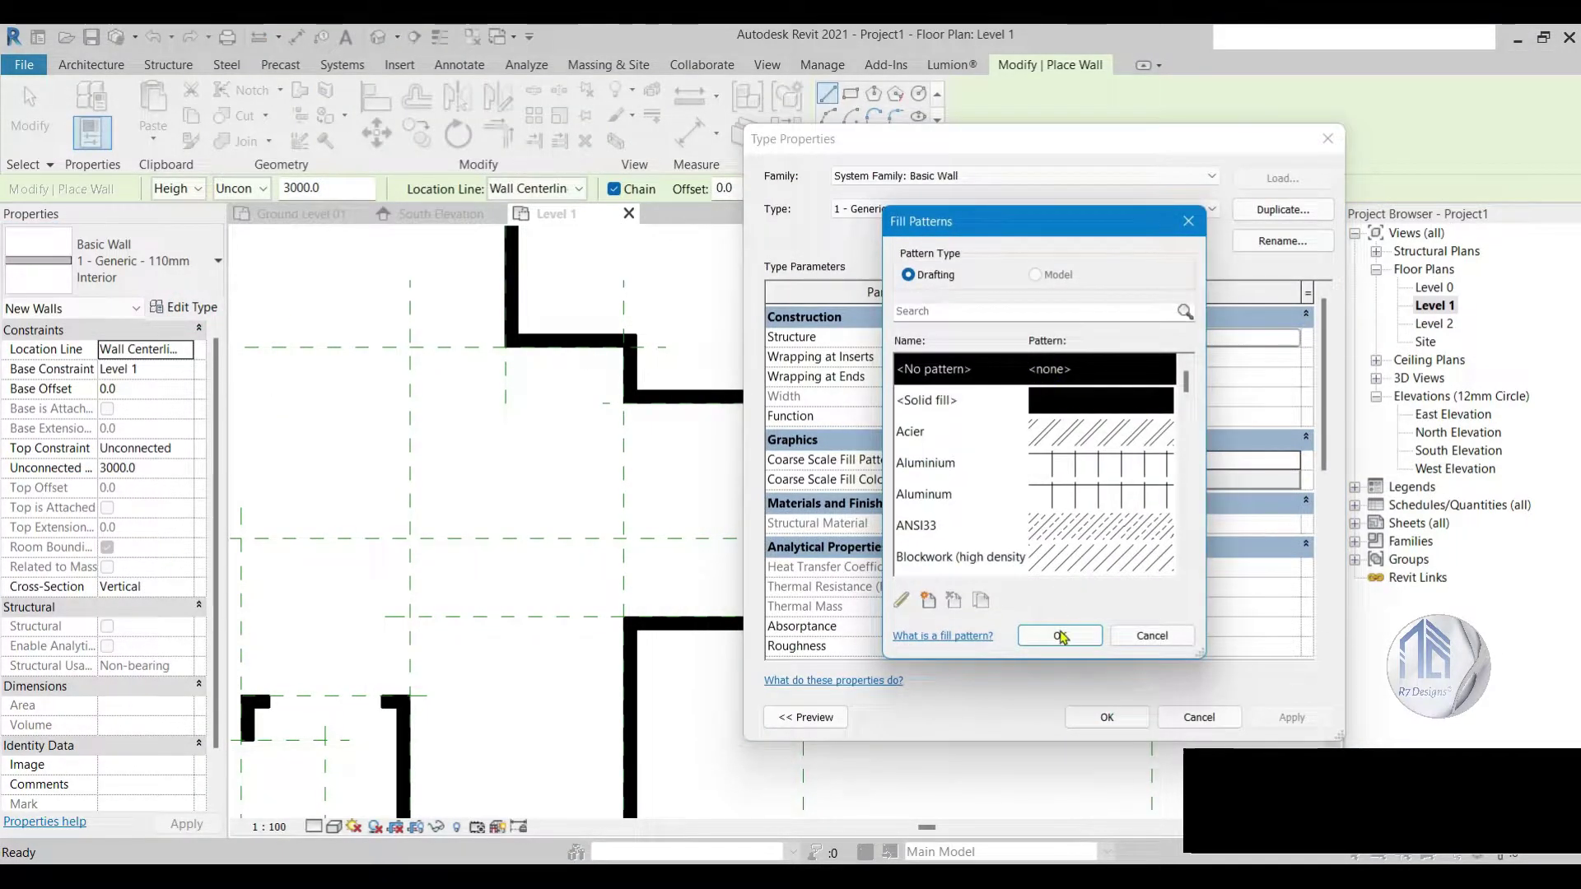
pyautogui.click(1093, 412)
pyautogui.click(1060, 634)
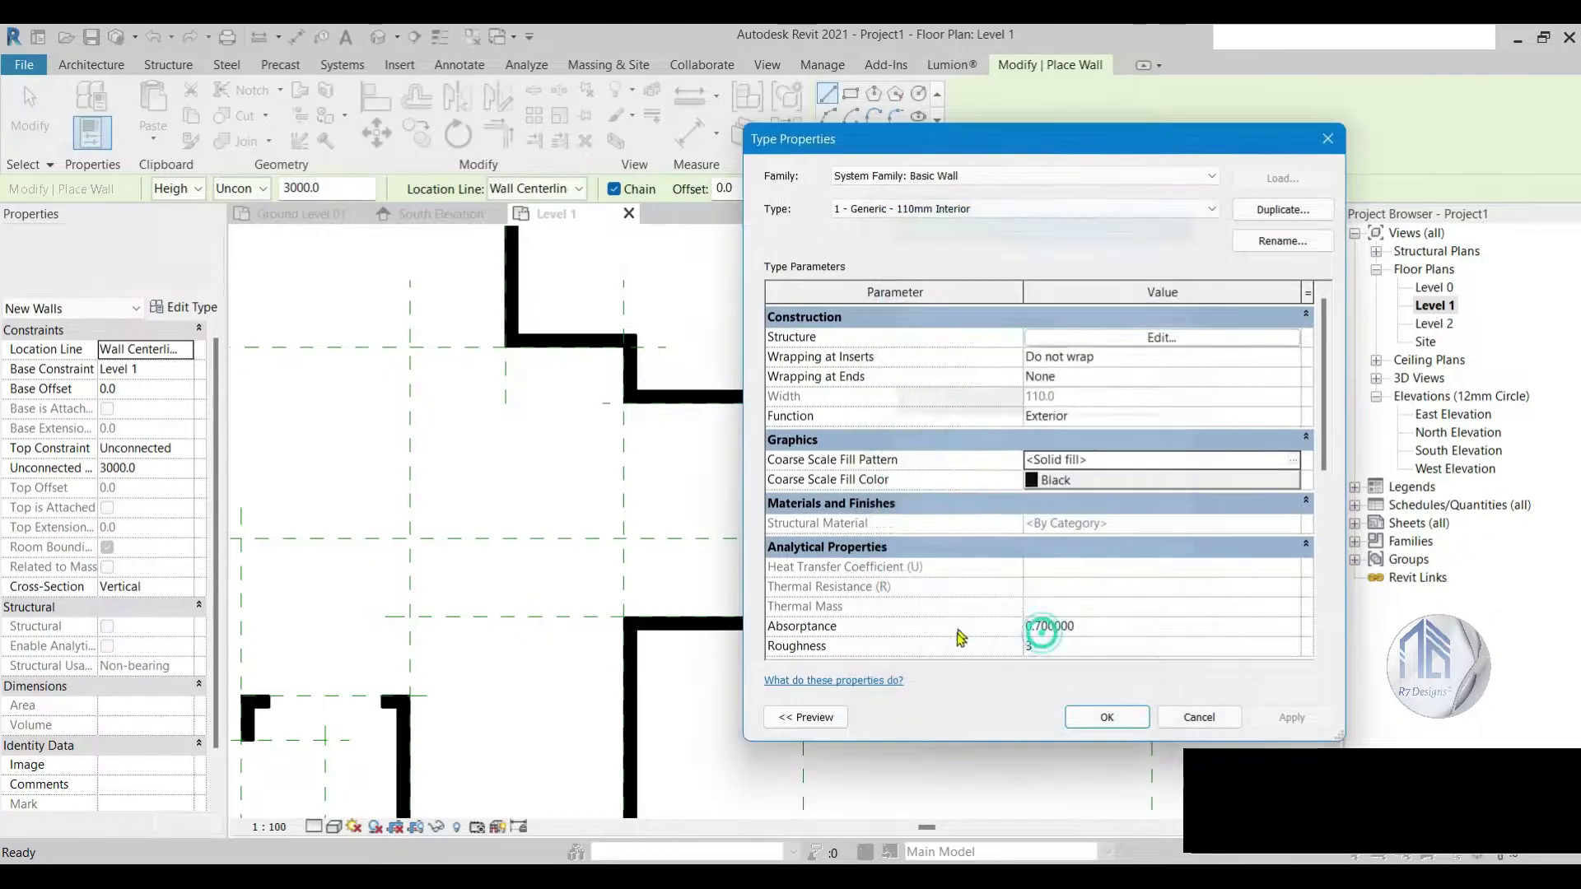
pyautogui.click(1106, 717)
pyautogui.scroll(-3, 984, 516)
pyautogui.scroll(1, 836, 564)
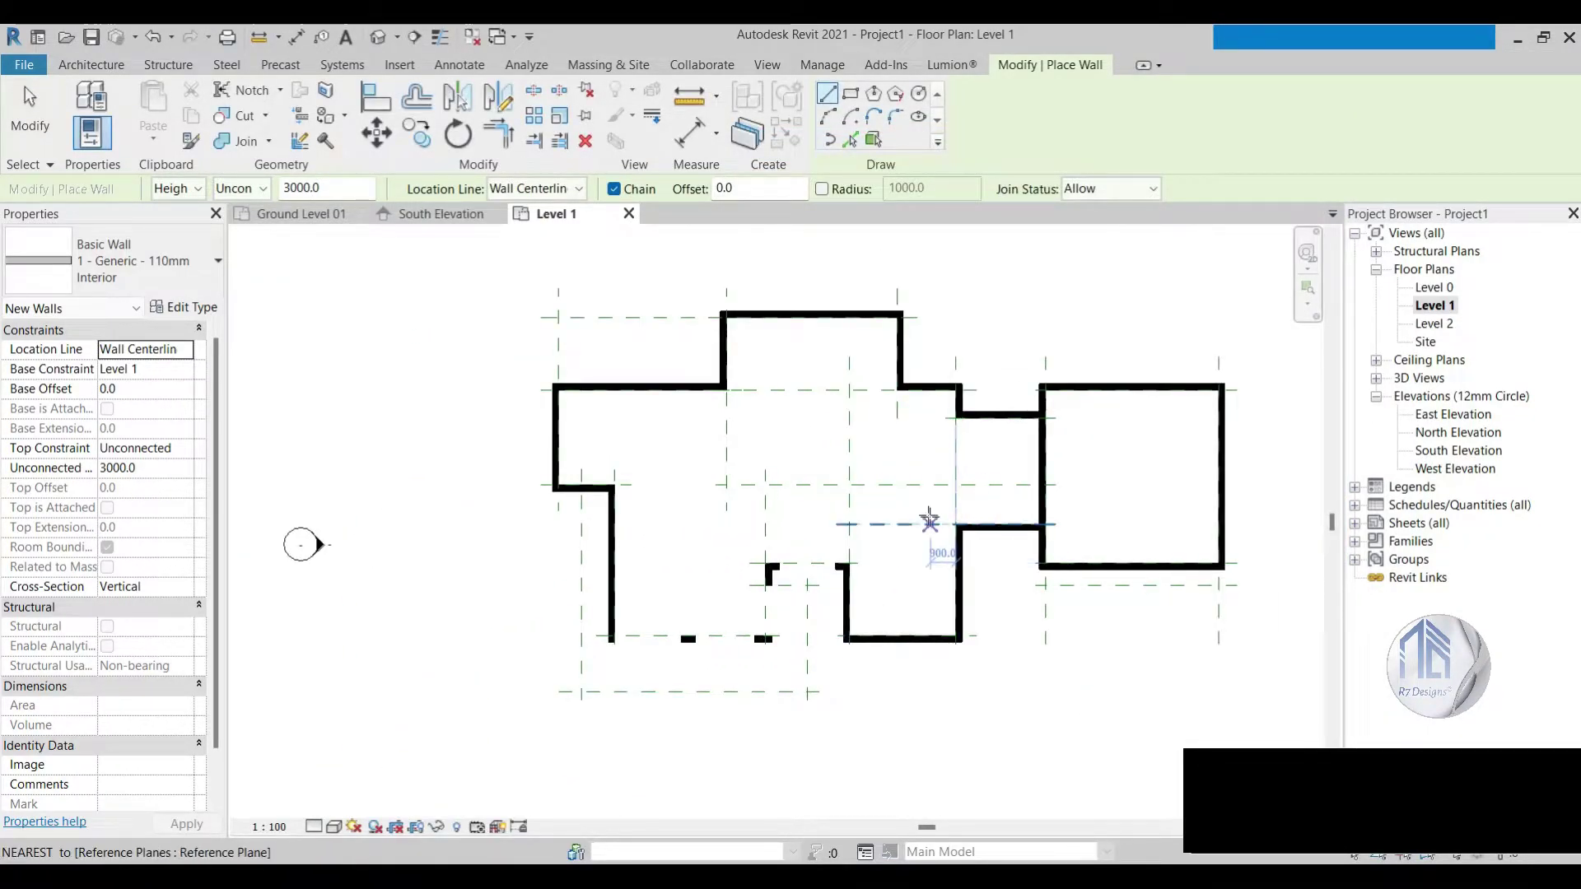
# Step: Draw a vertical interior wall up to the upper reference plane and a horizontal wall across it
pyautogui.scroll(2, 929, 521)
pyautogui.scroll(2, 824, 560)
pyautogui.click(778, 556)
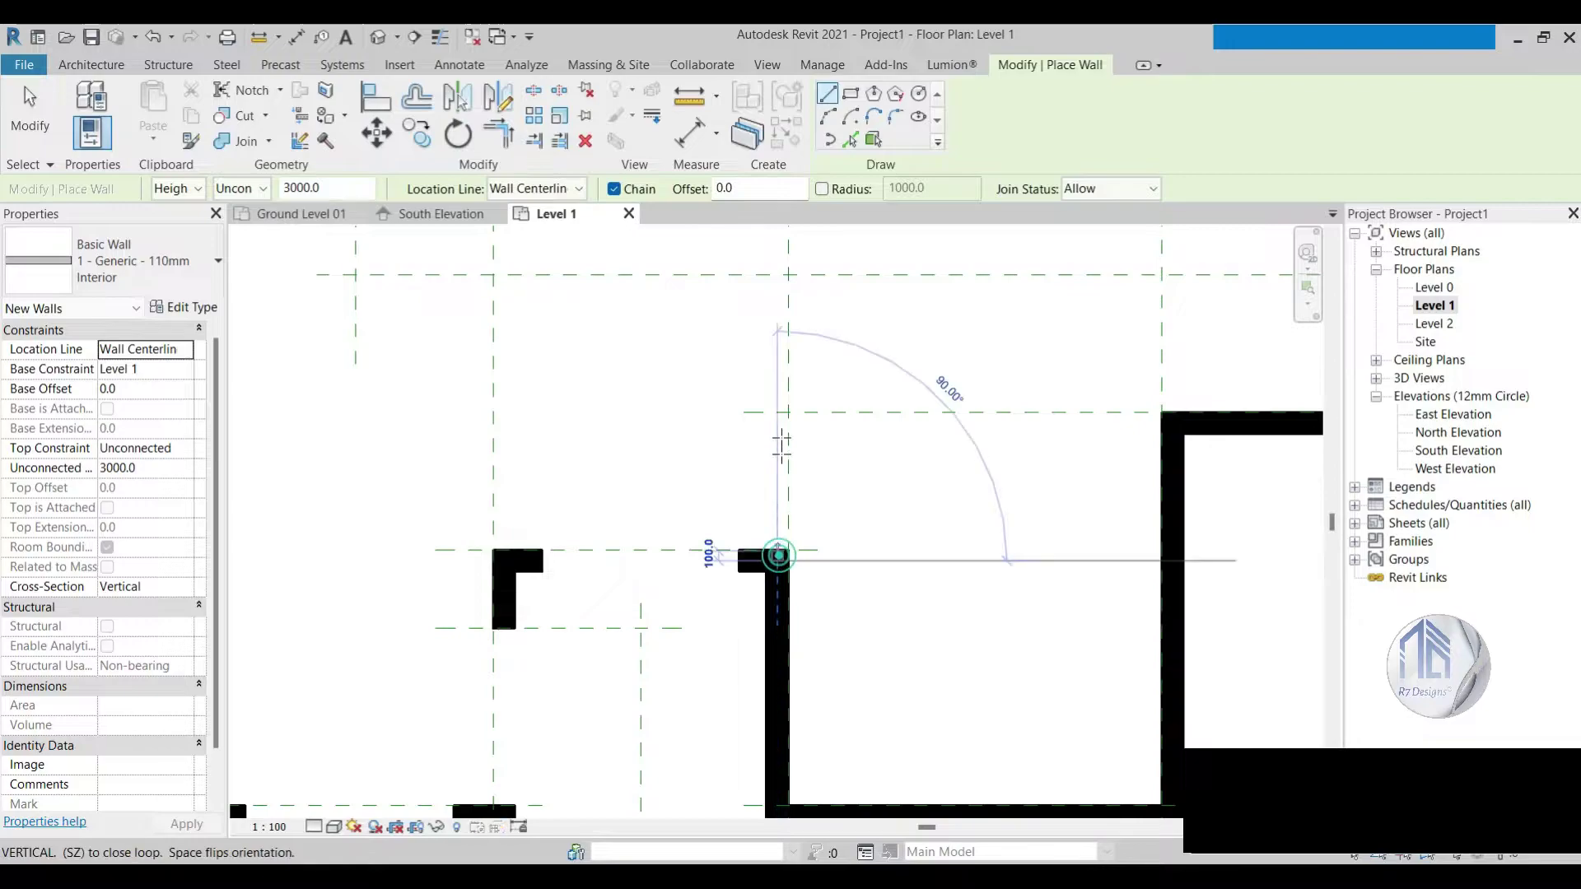
pyautogui.click(778, 412)
pyautogui.rightClick(1176, 429)
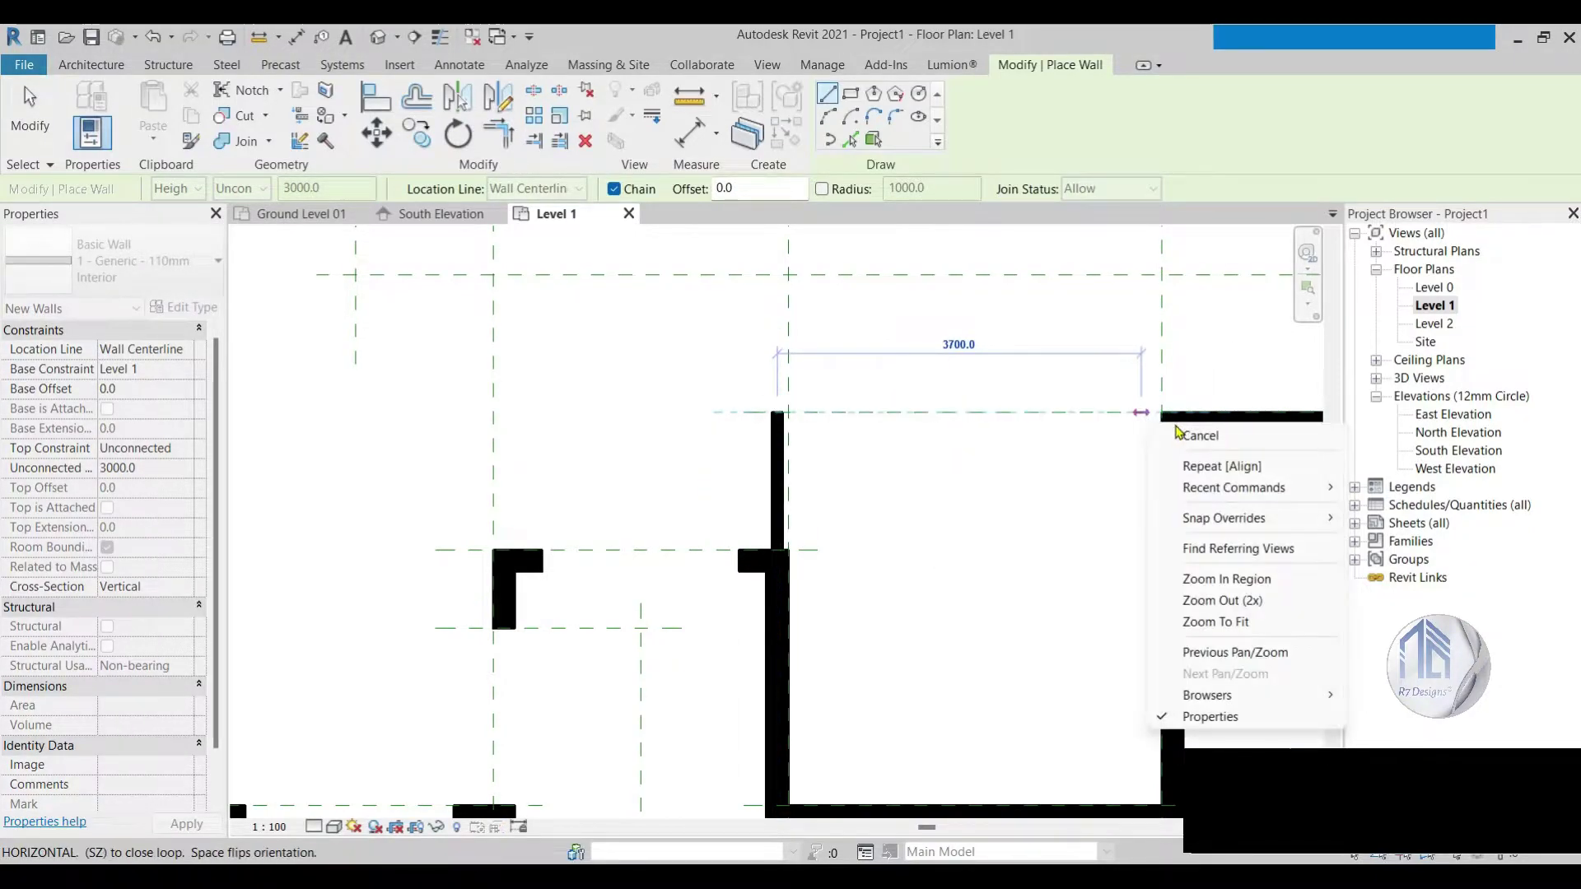
pyautogui.click(1201, 435)
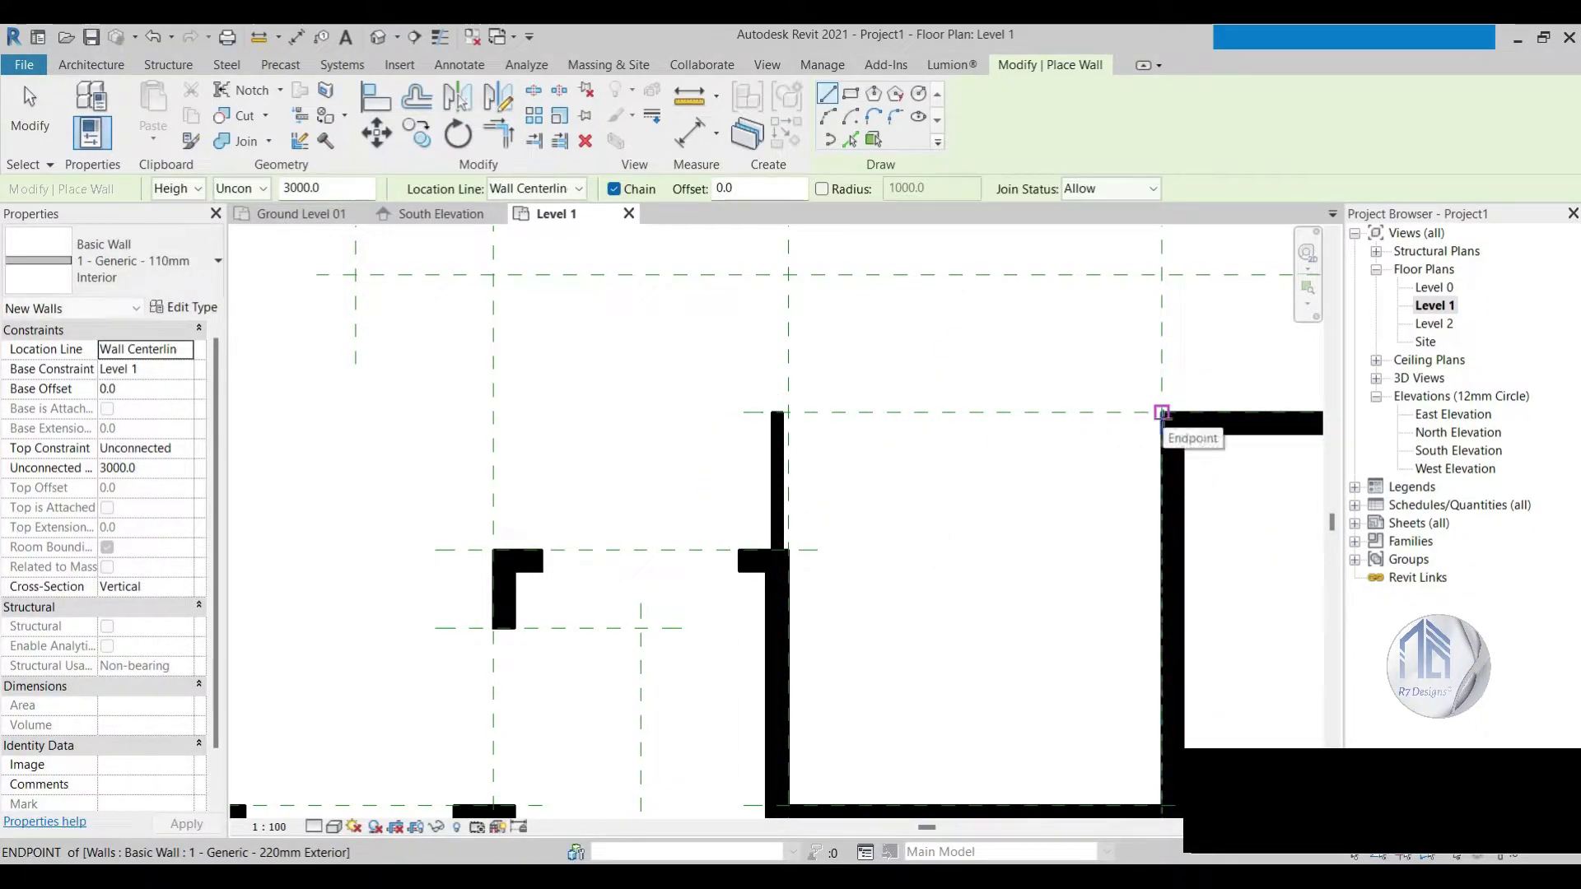
pyautogui.click(1162, 412)
pyautogui.click(778, 412)
pyautogui.press('Escape')
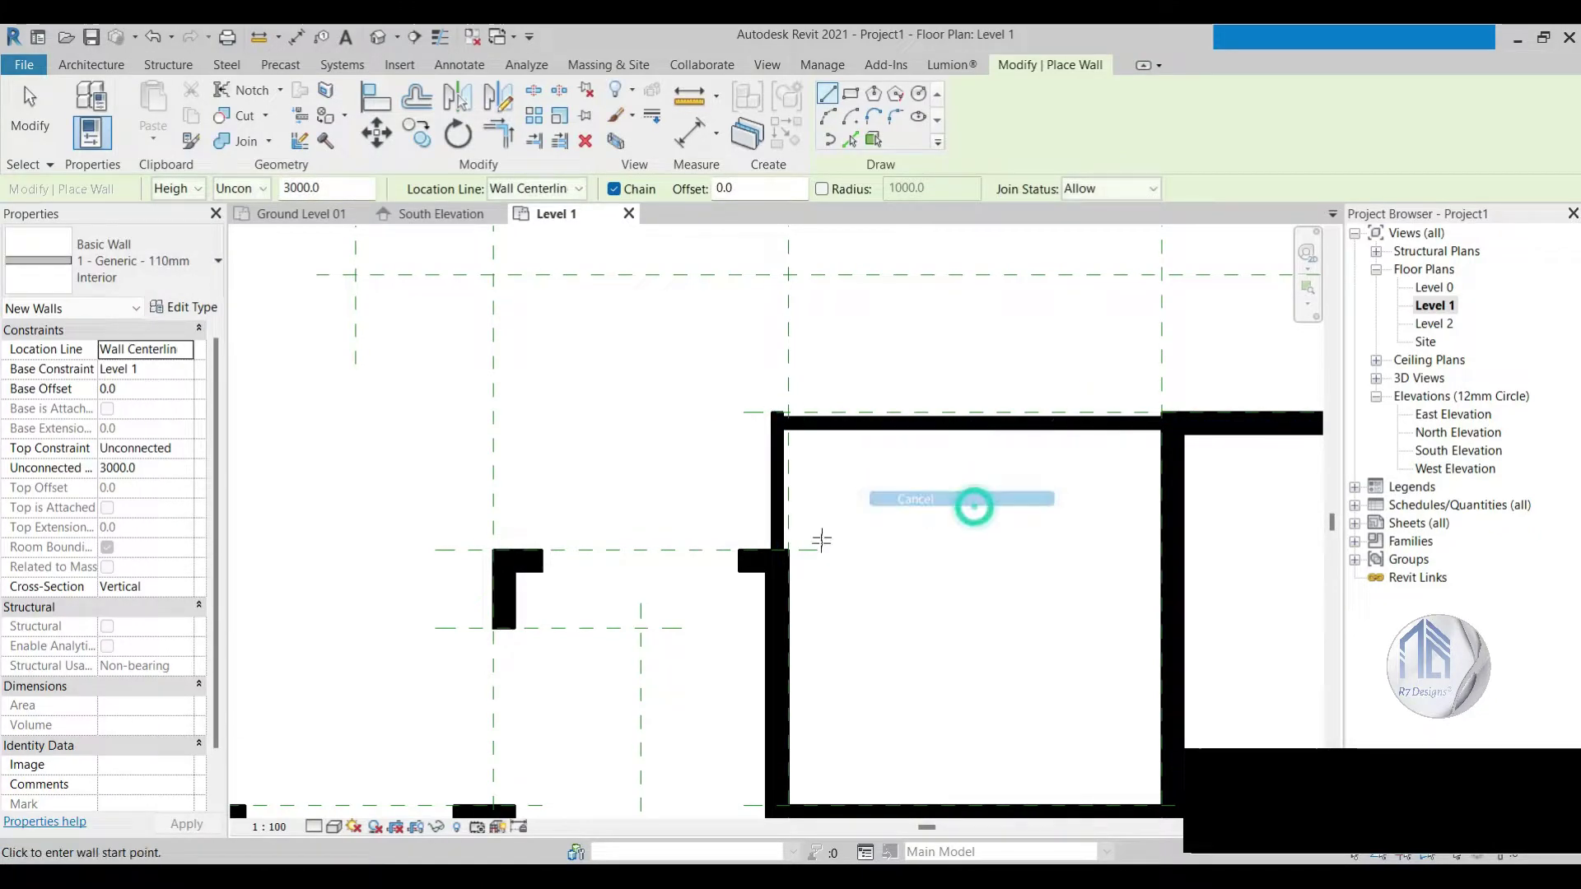
# Step: Add an L-shaped interior wall left to the reference plane and up, plus a top wall to the corner
pyautogui.scroll(-3, 821, 540)
pyautogui.scroll(3, 1105, 494)
pyautogui.click(1155, 540)
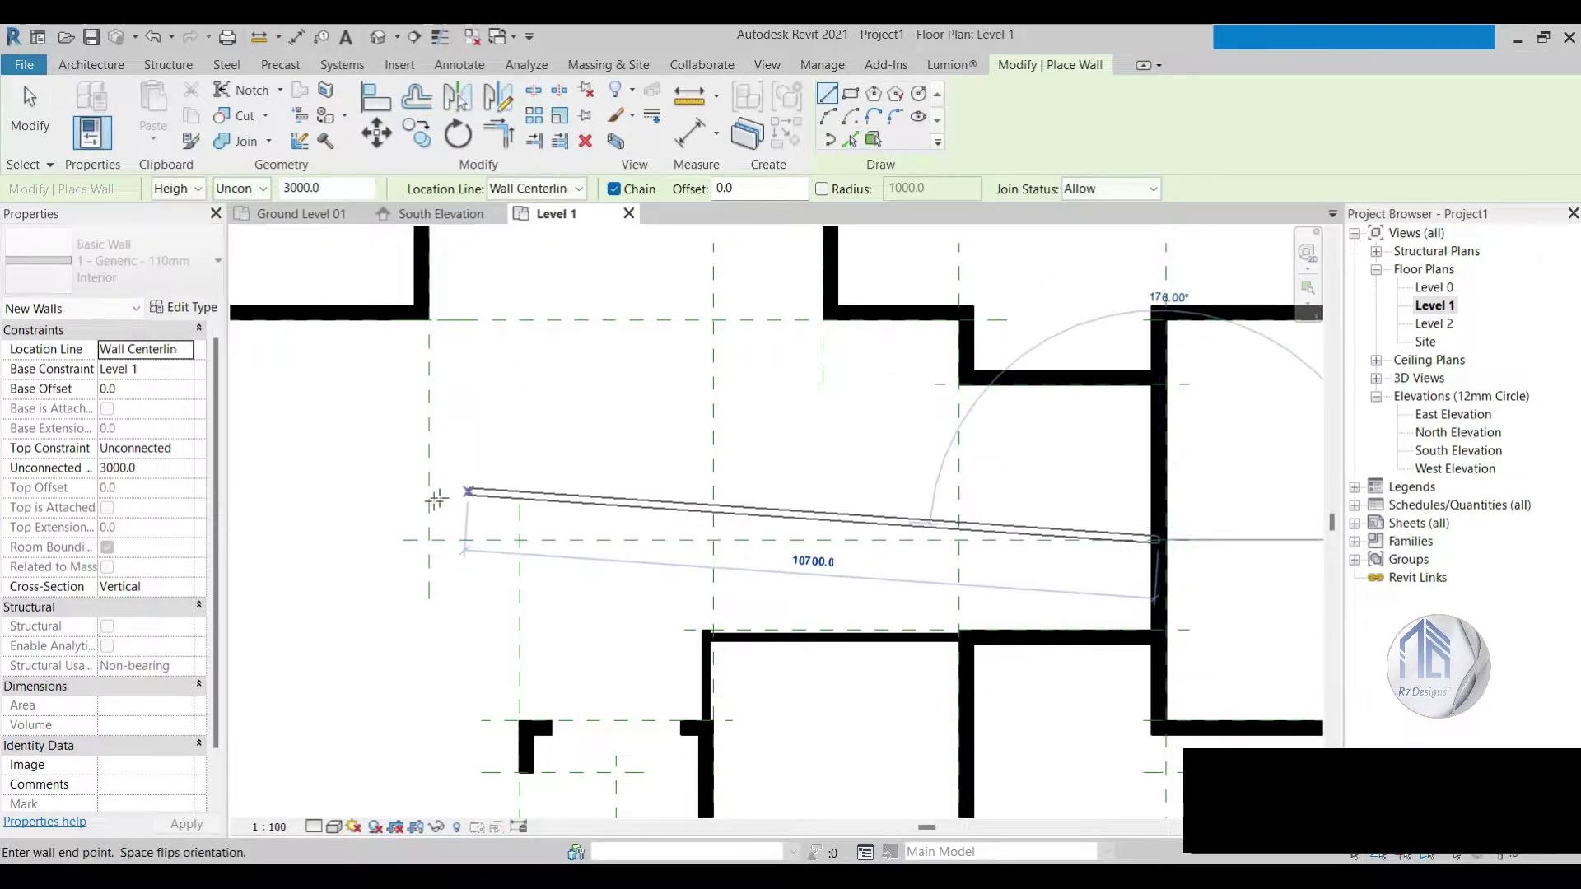
pyautogui.click(421, 540)
pyautogui.click(421, 313)
pyautogui.press('Escape')
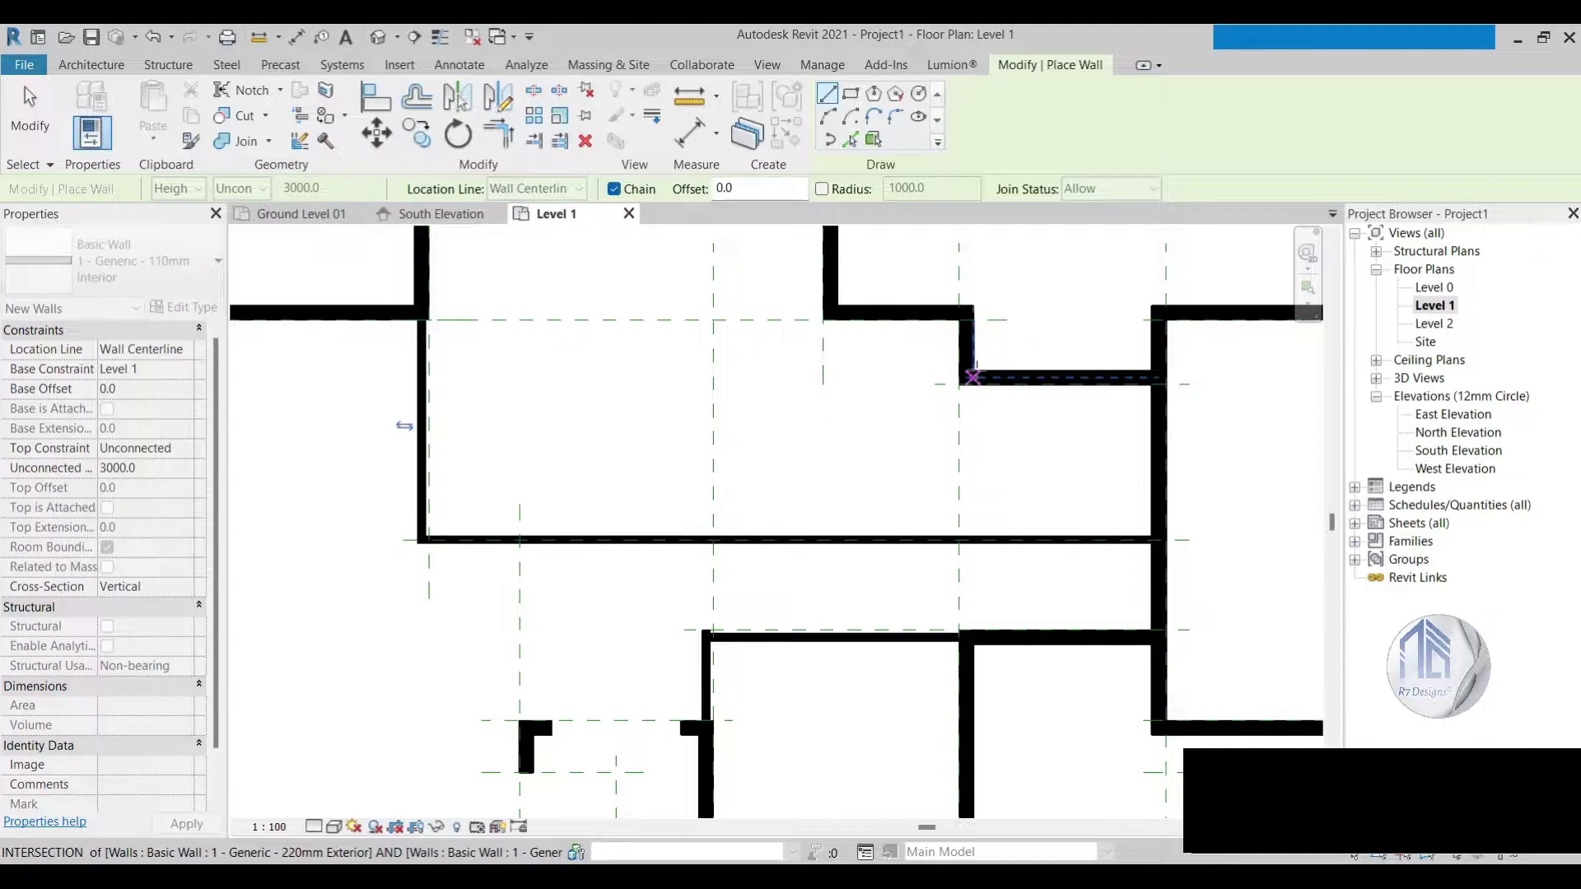
pyautogui.click(834, 313)
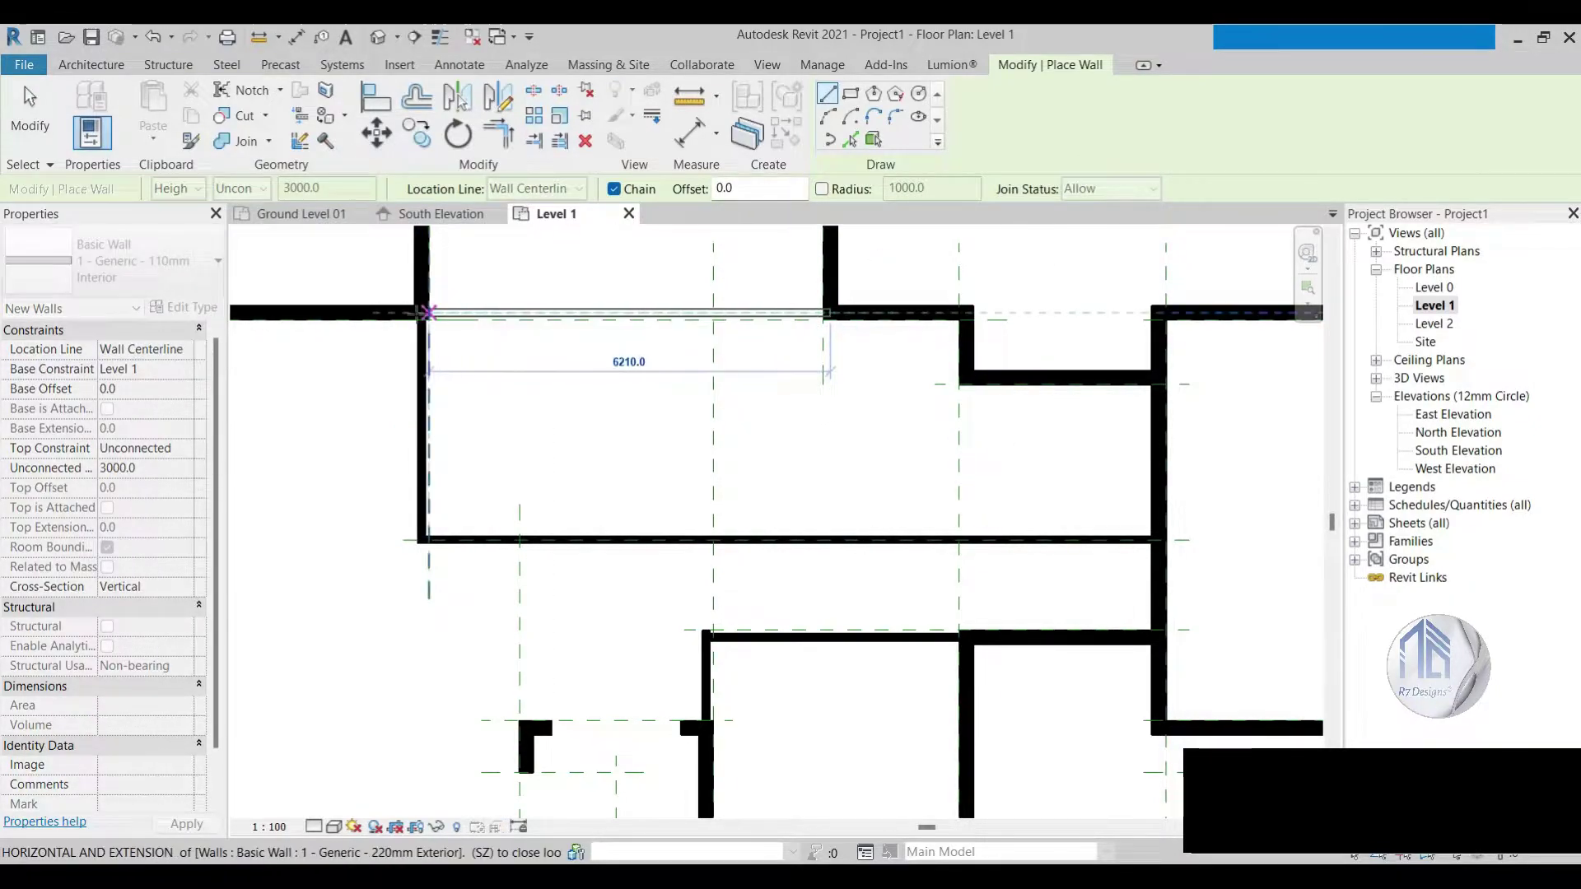
pyautogui.click(421, 313)
# Step: Add two vertical interior walls running down to the lower wall
pyautogui.scroll(-2, 733, 461)
pyautogui.scroll(2, 728, 437)
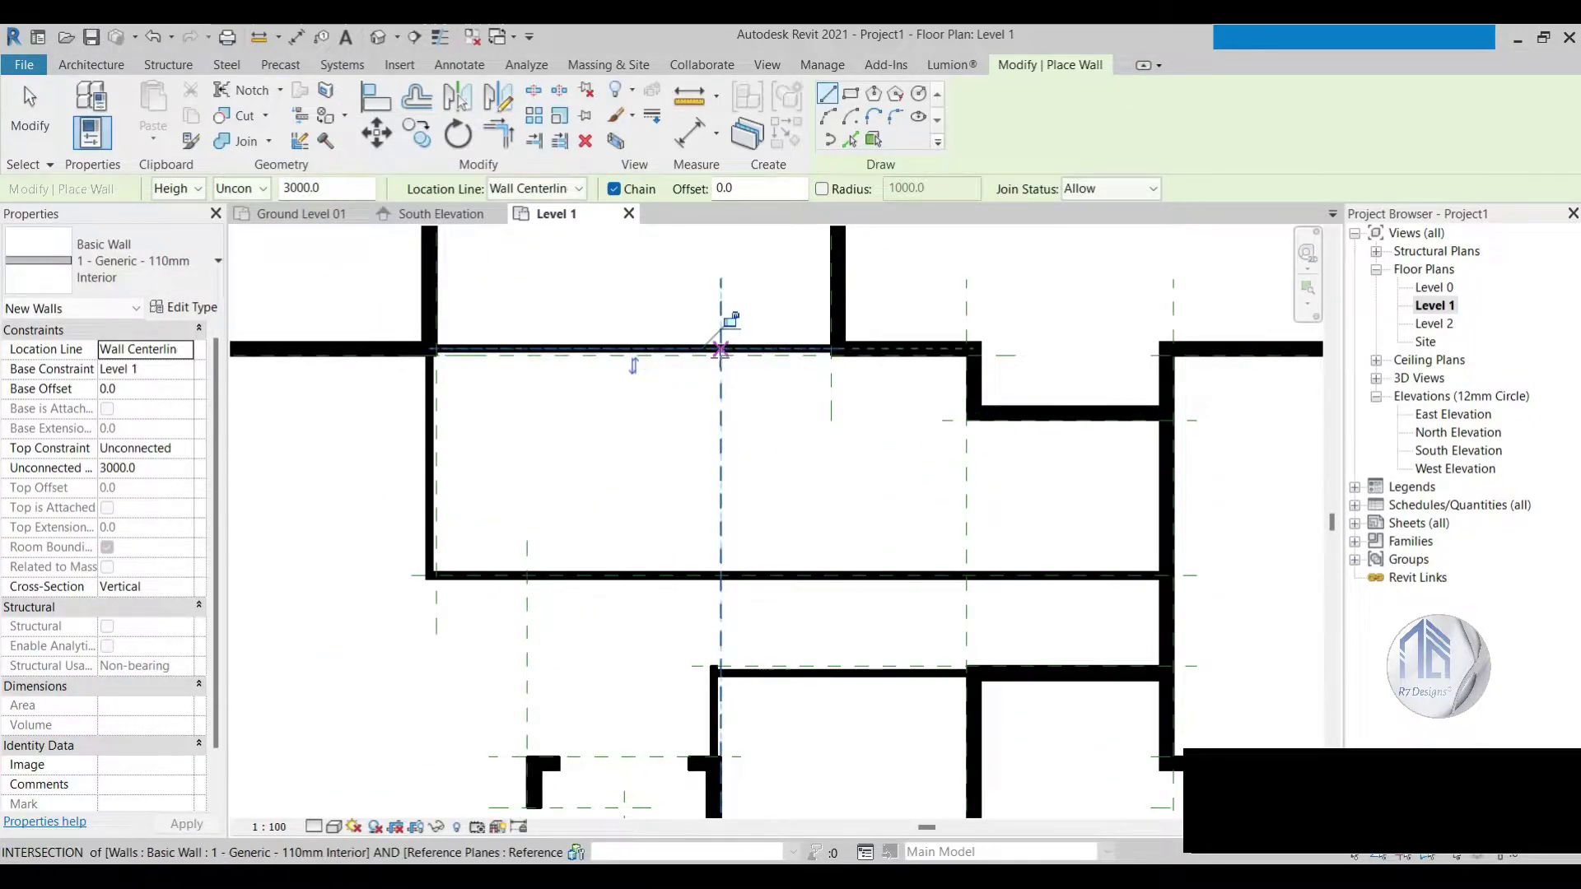
pyautogui.click(720, 350)
pyautogui.click(721, 575)
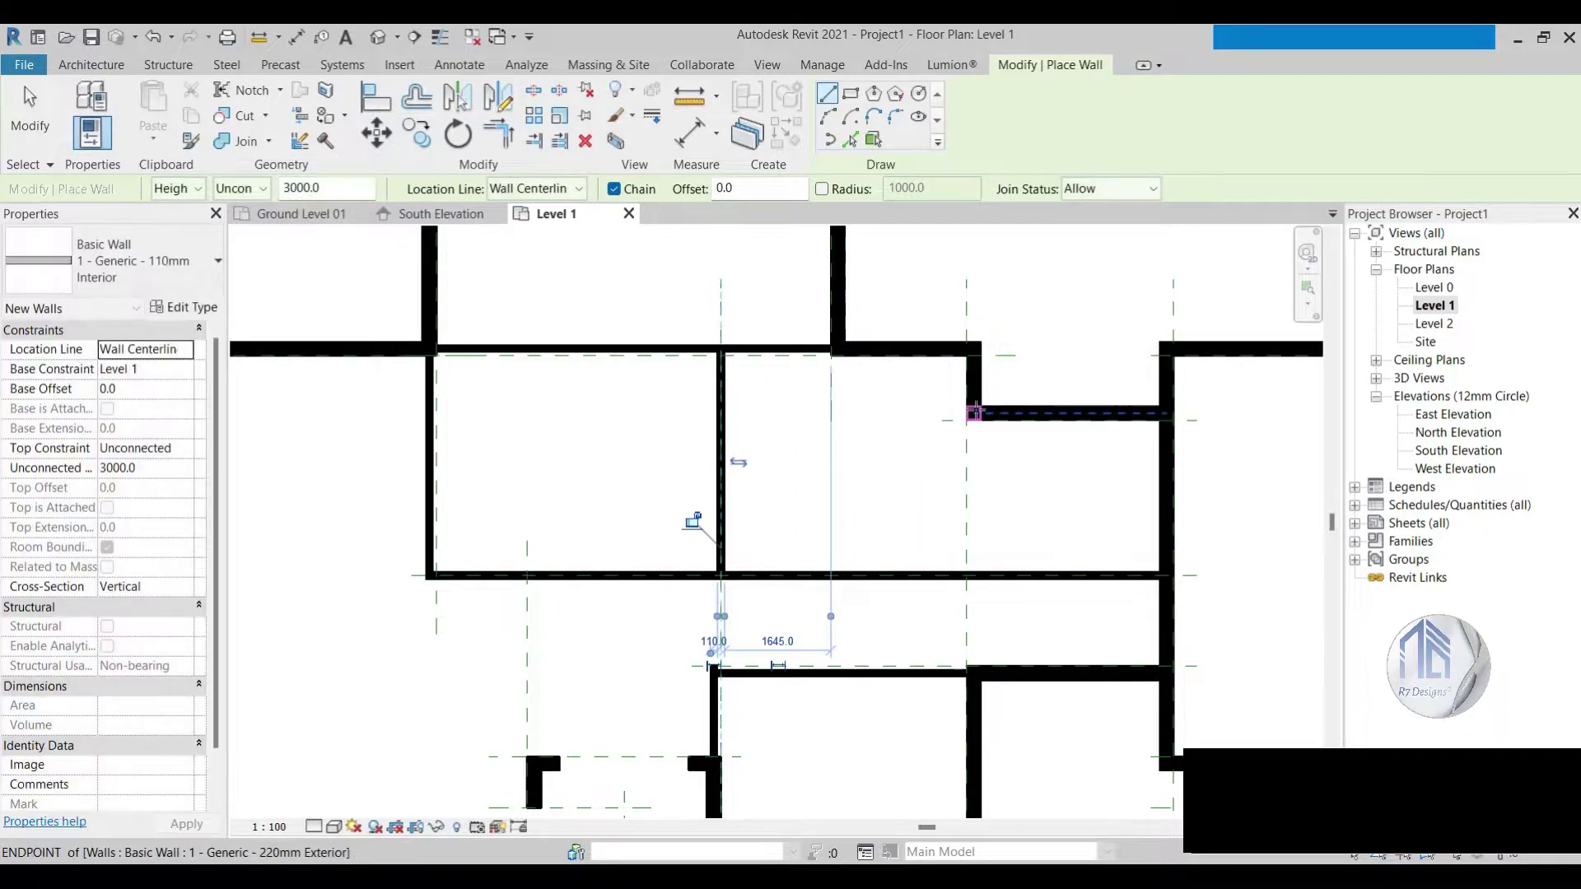
pyautogui.click(974, 412)
pyautogui.click(974, 575)
pyautogui.press('Escape')
# Step: Activate Modify > Align to start lining walls up with the reference planes
pyautogui.scroll(-4, 1017, 545)
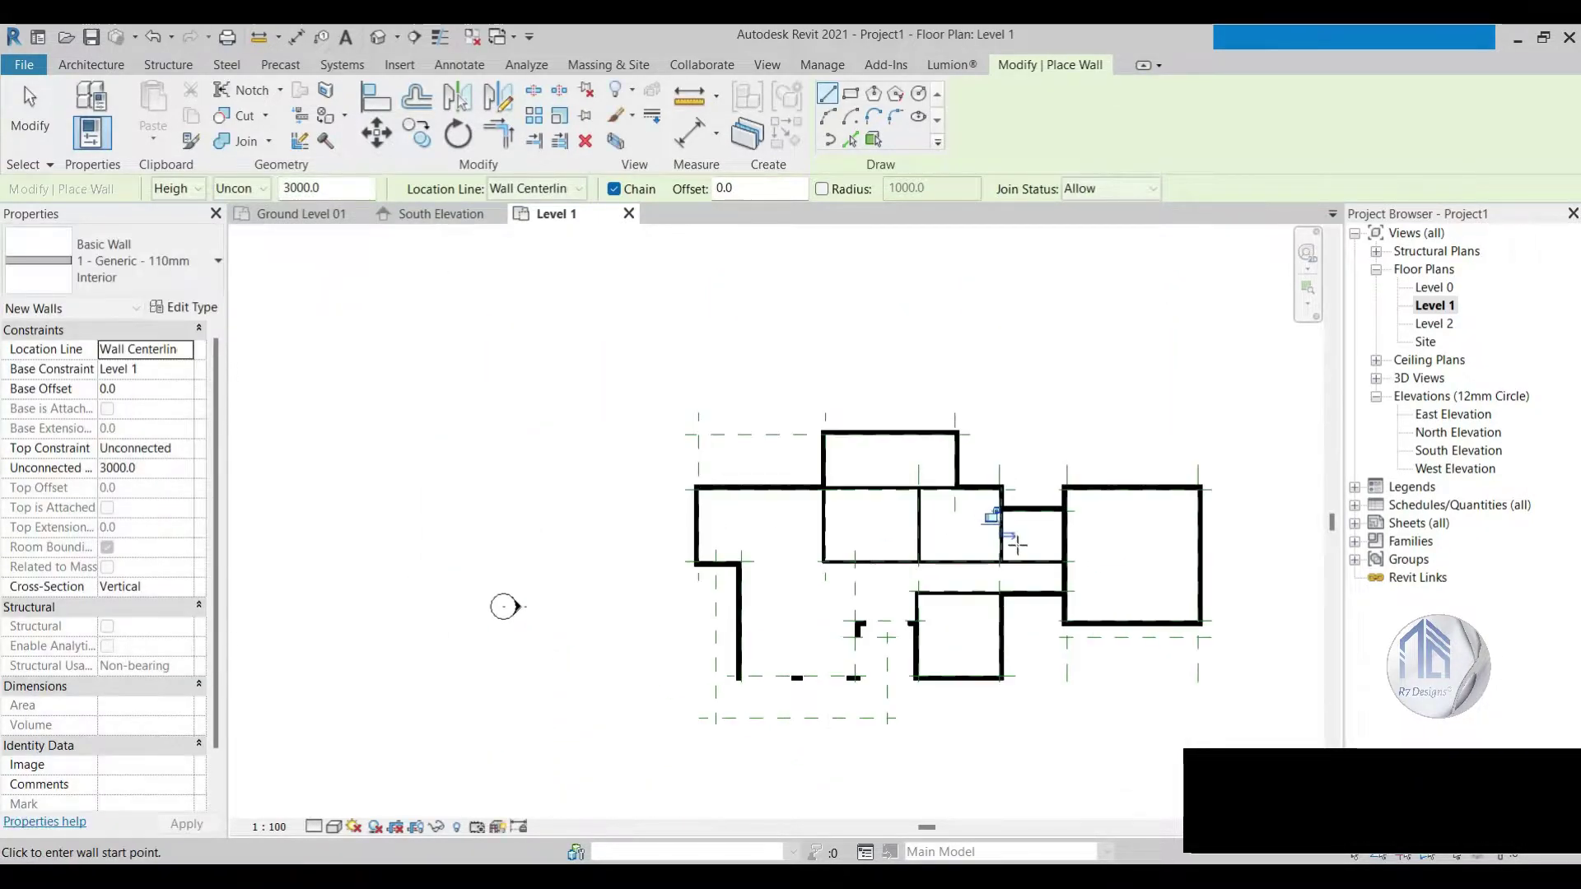
pyautogui.scroll(-1, 1018, 545)
pyautogui.scroll(2, 972, 448)
pyautogui.scroll(2, 959, 424)
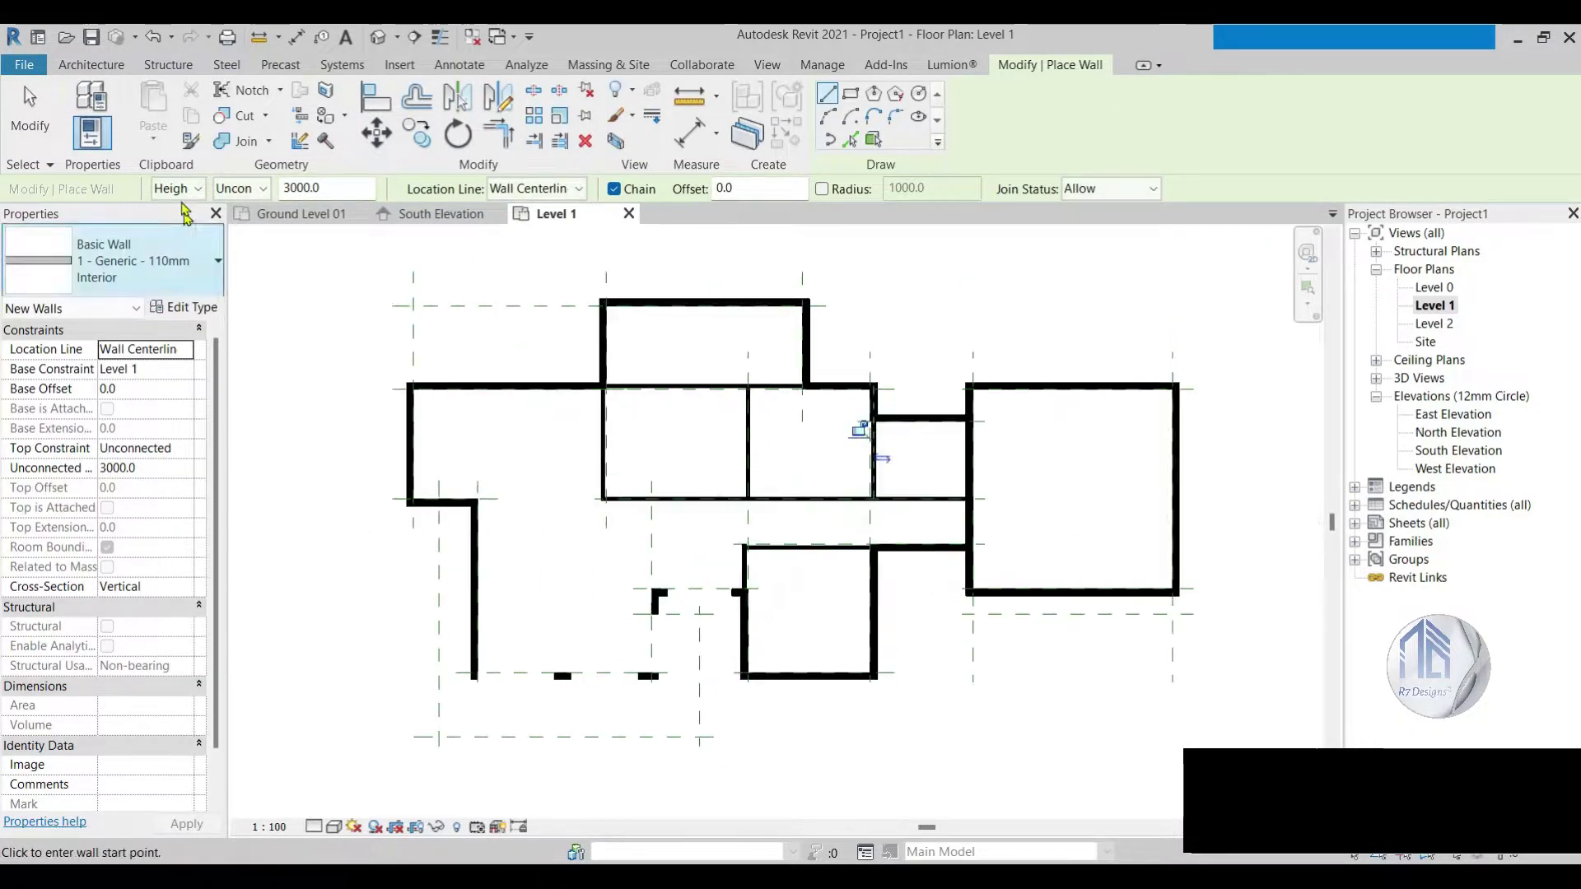
pyautogui.click(376, 99)
pyautogui.scroll(3, 892, 557)
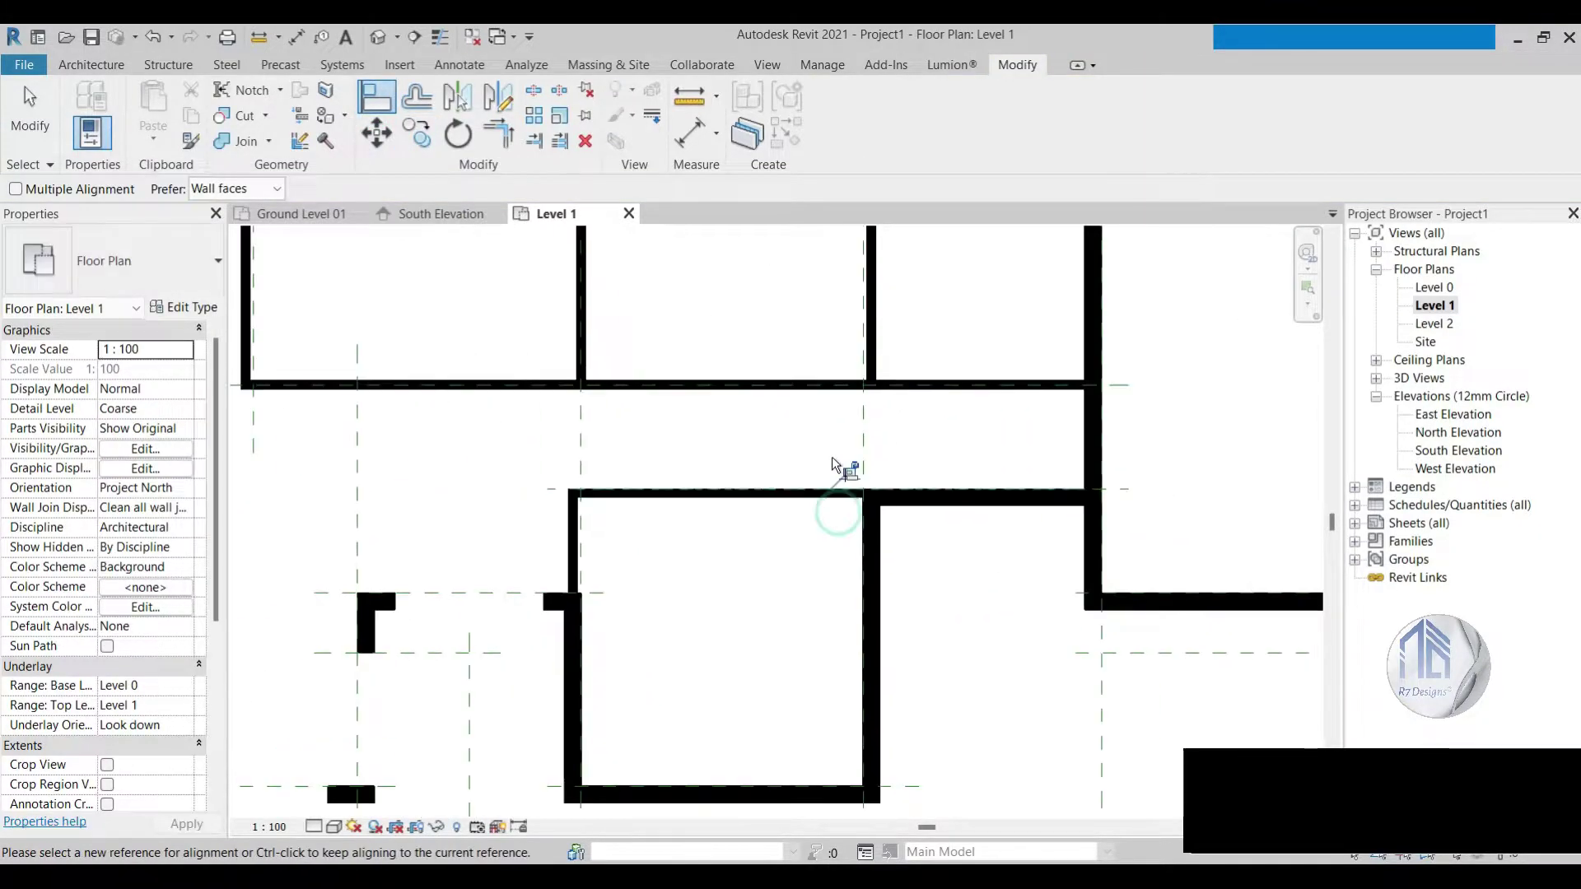
# Step: Align the short wall onto its reference plane and lock the alignment
pyautogui.scroll(2, 831, 464)
pyautogui.scroll(2, 630, 540)
pyautogui.click(657, 658)
pyautogui.click(642, 511)
pyautogui.scroll(-2, 642, 510)
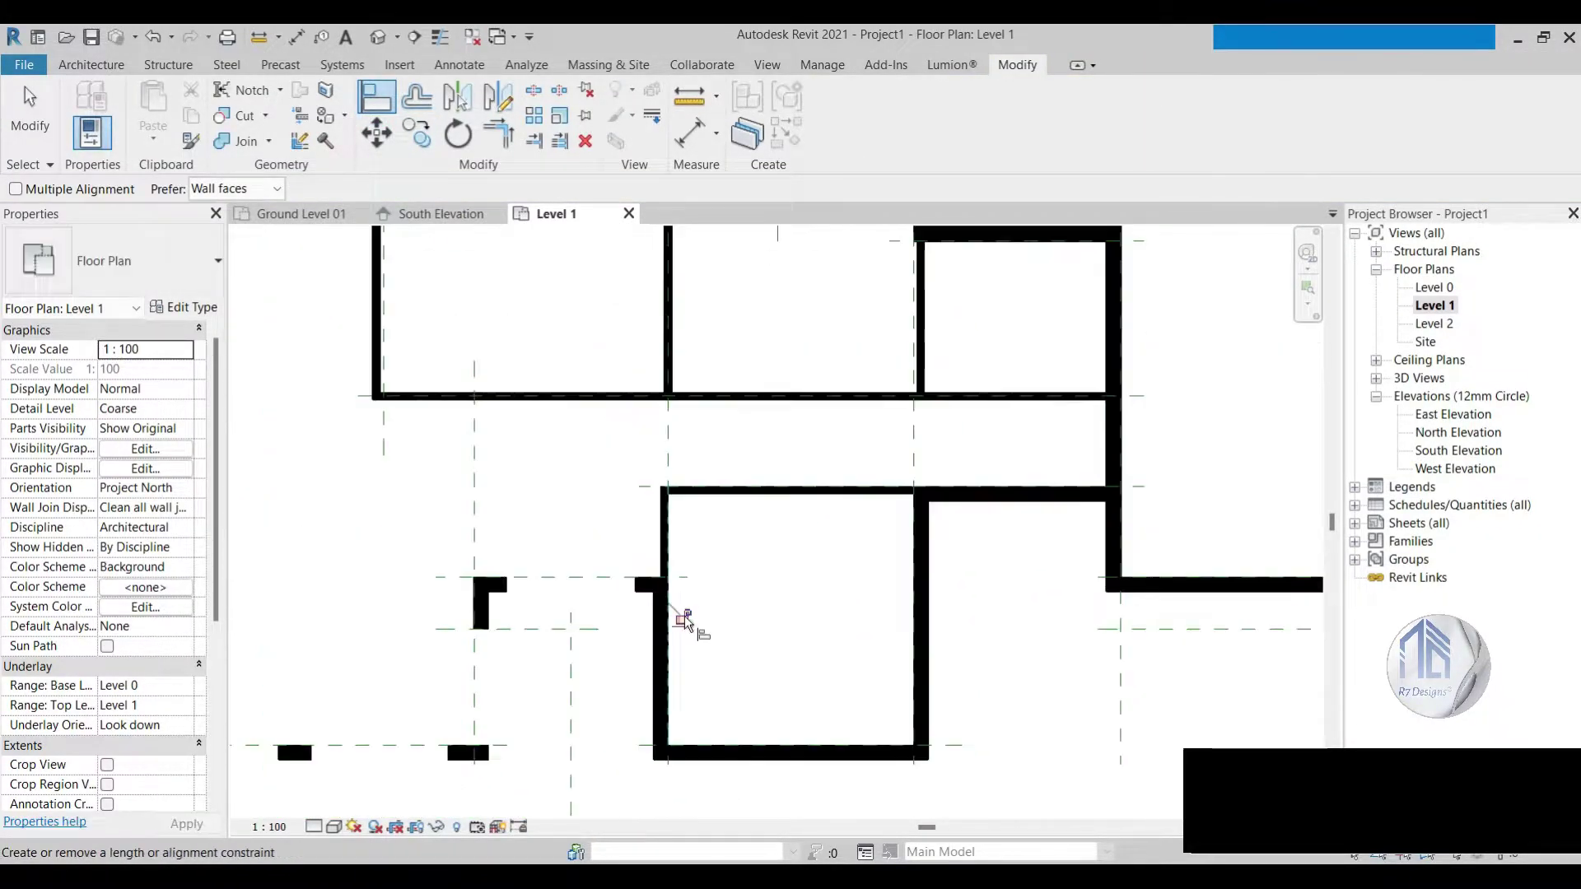
pyautogui.scroll(-3, 833, 412)
pyautogui.scroll(3, 810, 387)
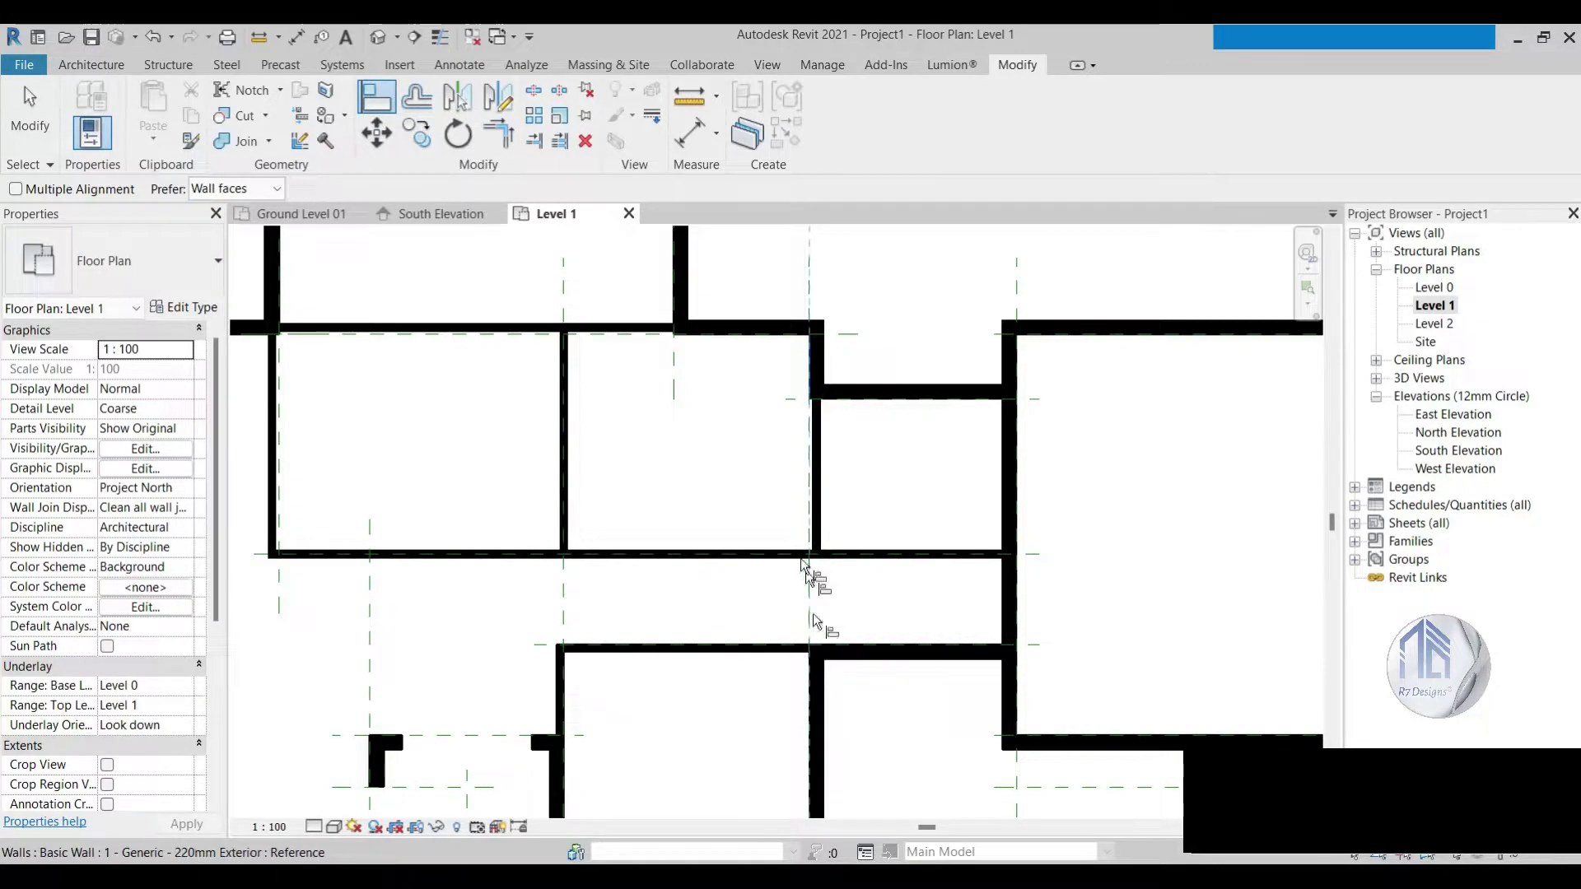
pyautogui.click(820, 503)
pyautogui.scroll(-2, 823, 529)
pyautogui.scroll(2, 690, 602)
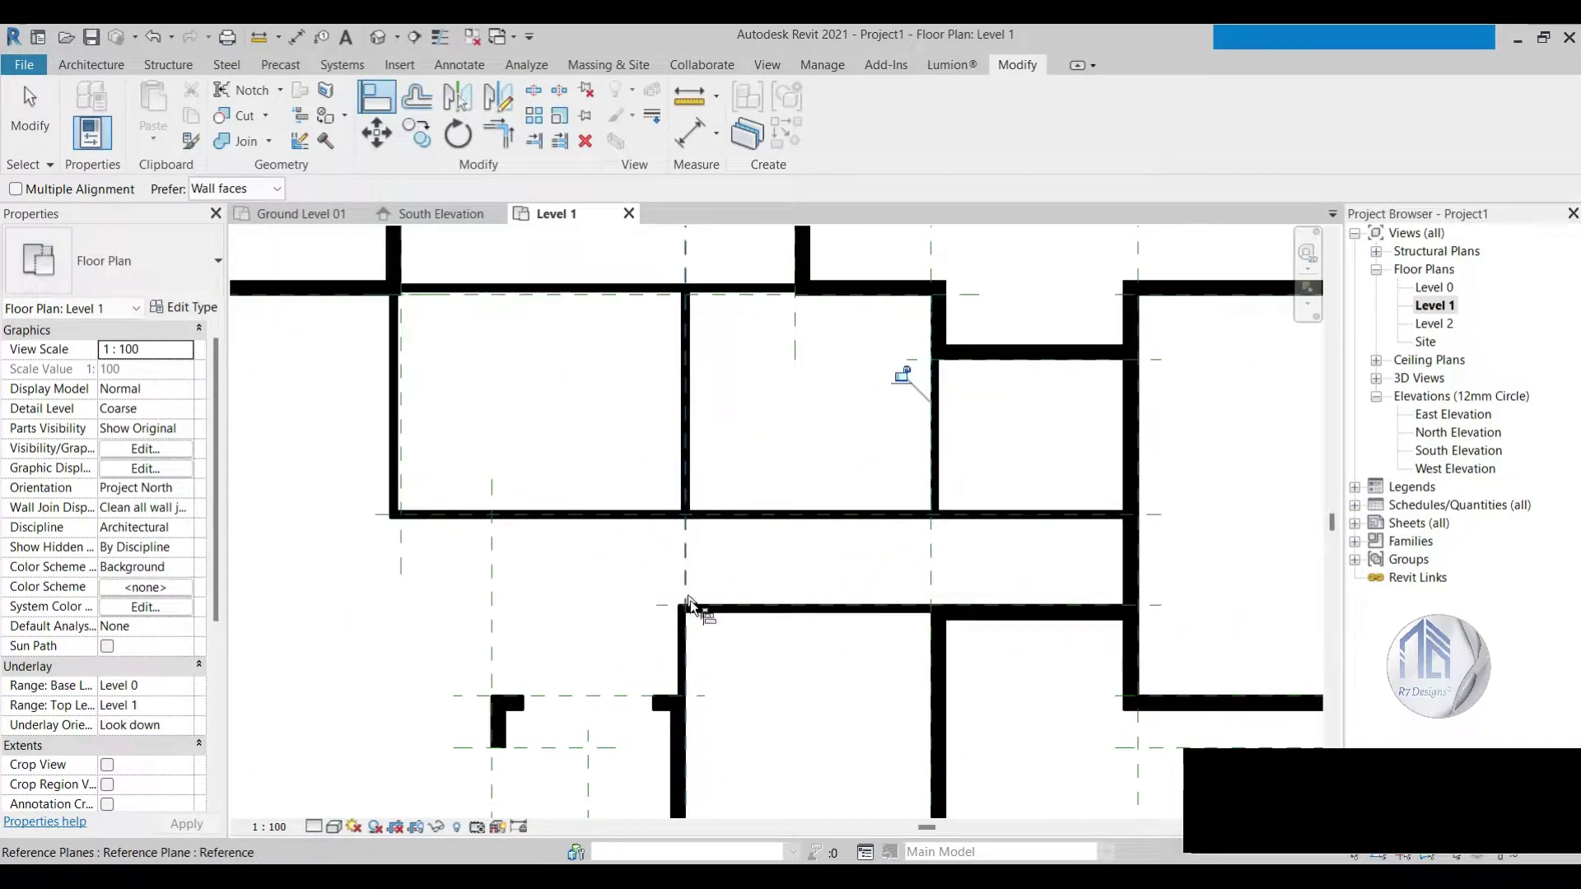
pyautogui.click(688, 499)
pyautogui.scroll(-2, 689, 499)
pyautogui.scroll(2, 813, 379)
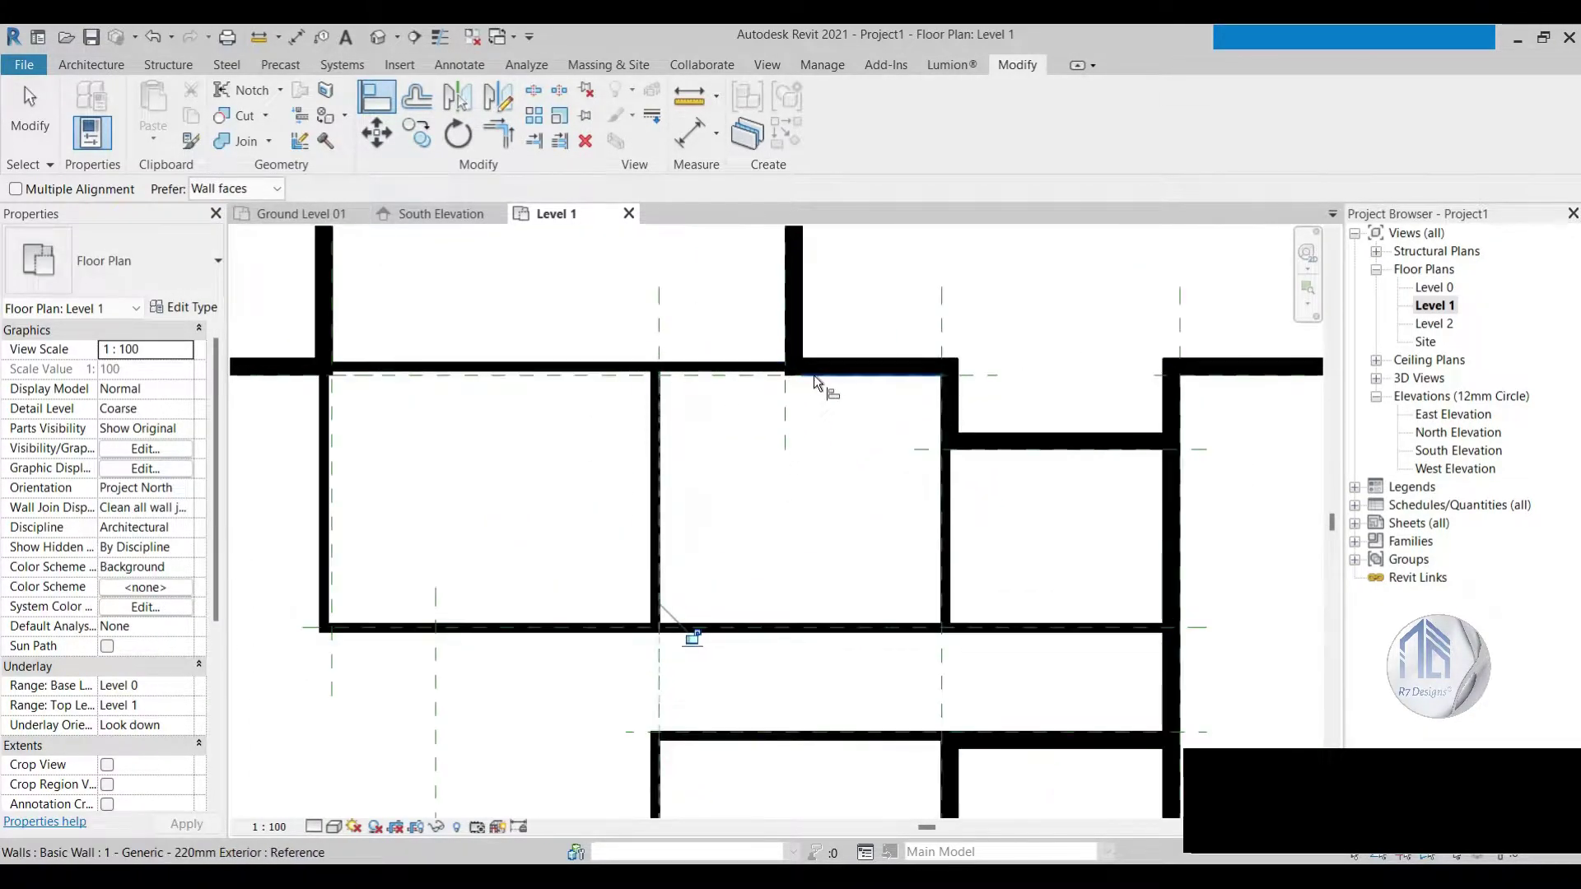
# Step: Align another wall onto its reference plane, then exit the Align tool
pyautogui.click(759, 382)
pyautogui.scroll(-2, 766, 382)
pyautogui.scroll(2, 607, 388)
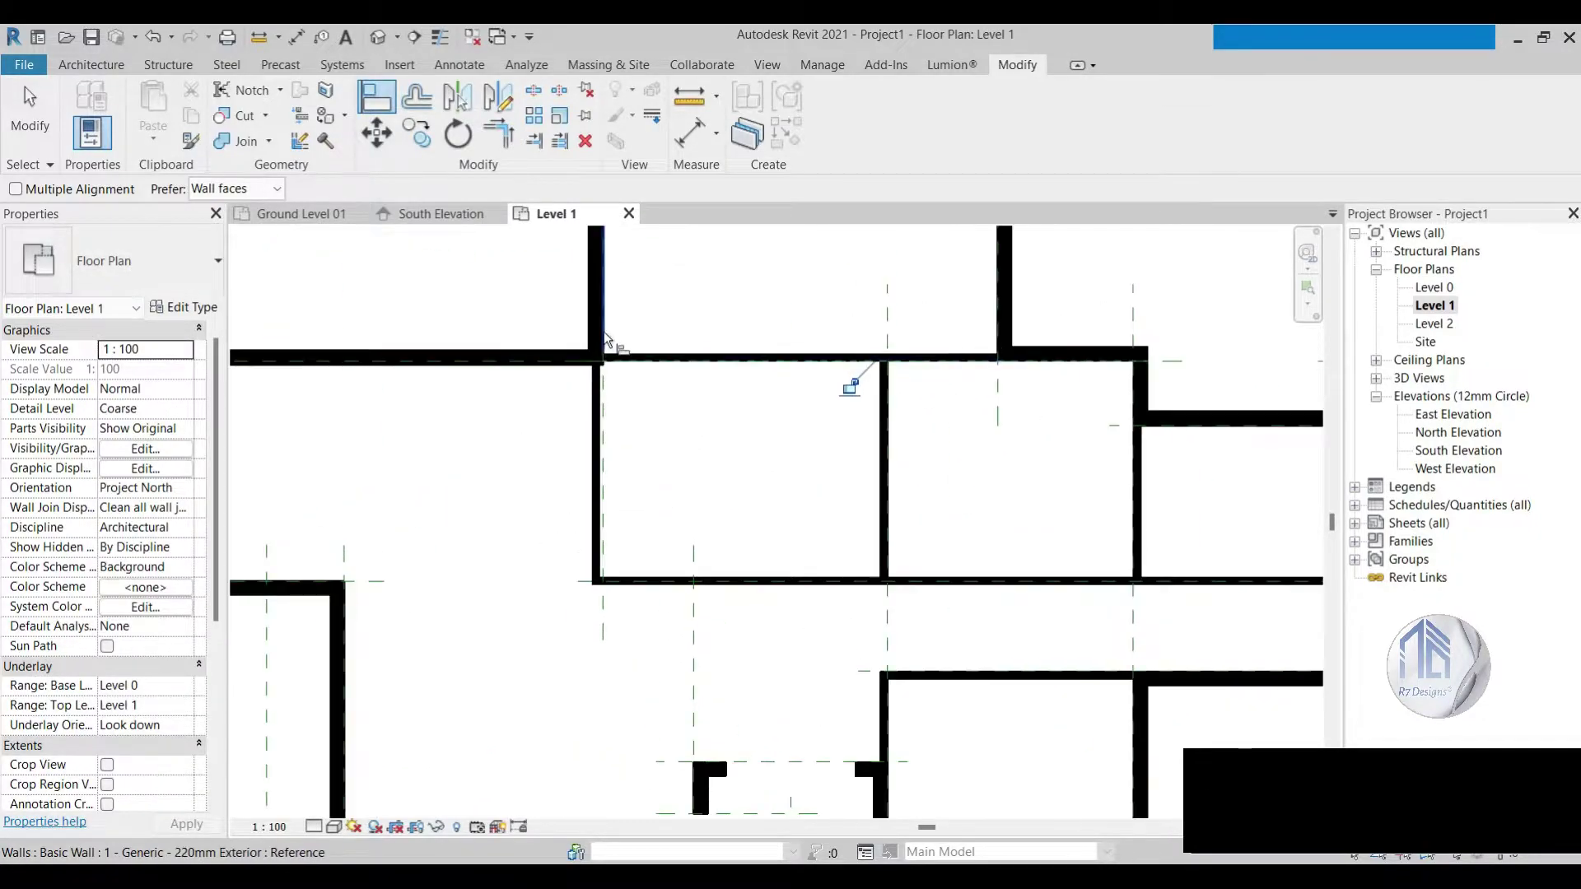
pyautogui.click(608, 519)
pyautogui.scroll(-2, 634, 461)
pyautogui.scroll(2, 545, 488)
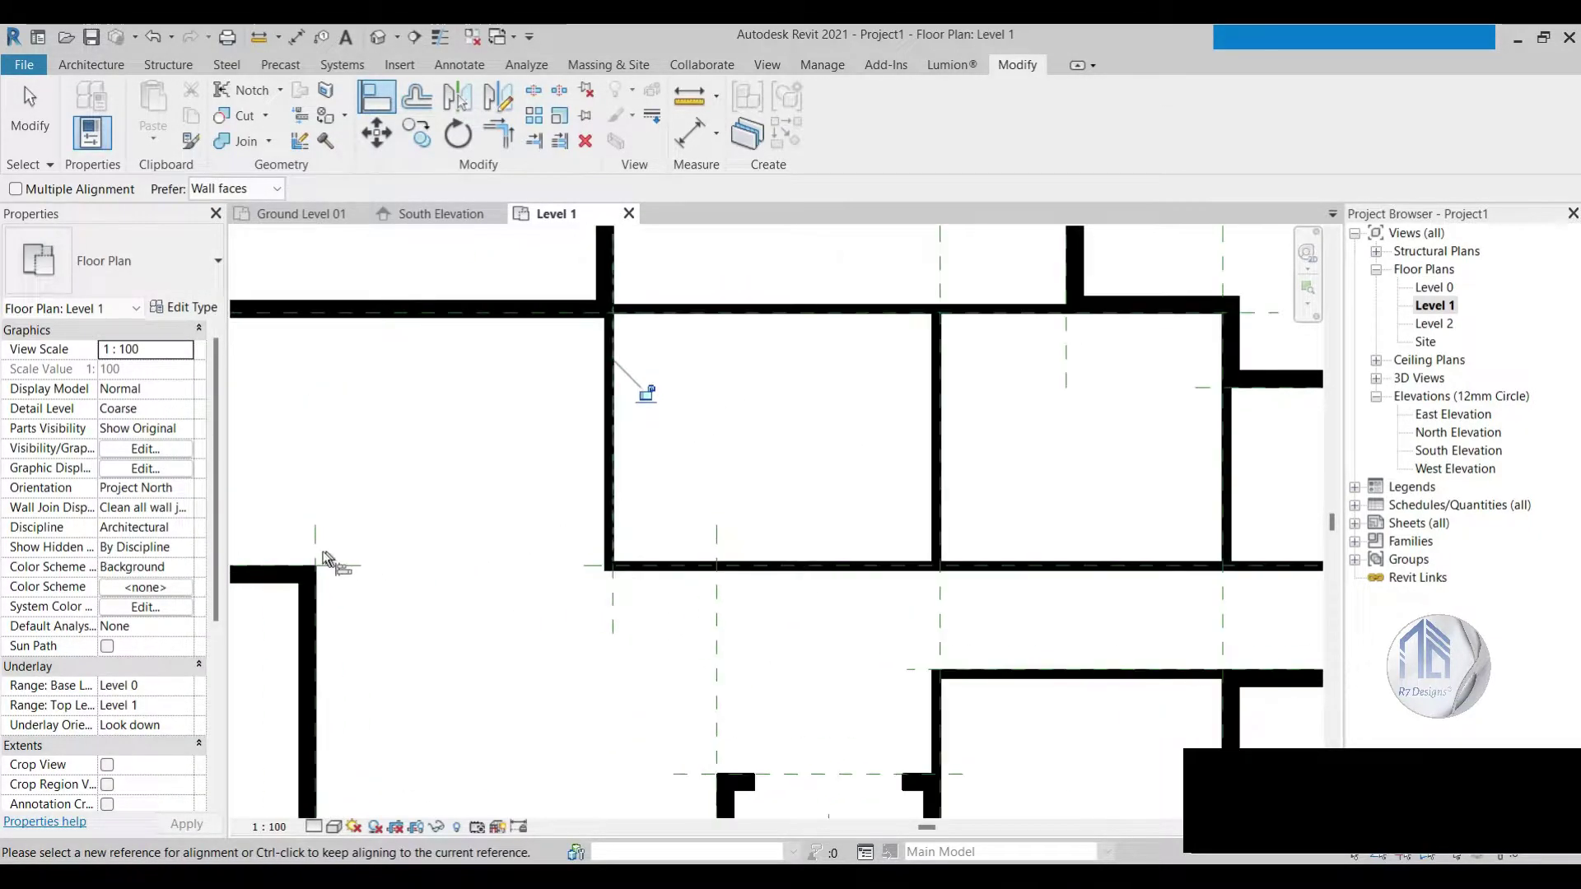
pyautogui.click(492, 566)
pyautogui.scroll(-2, 812, 536)
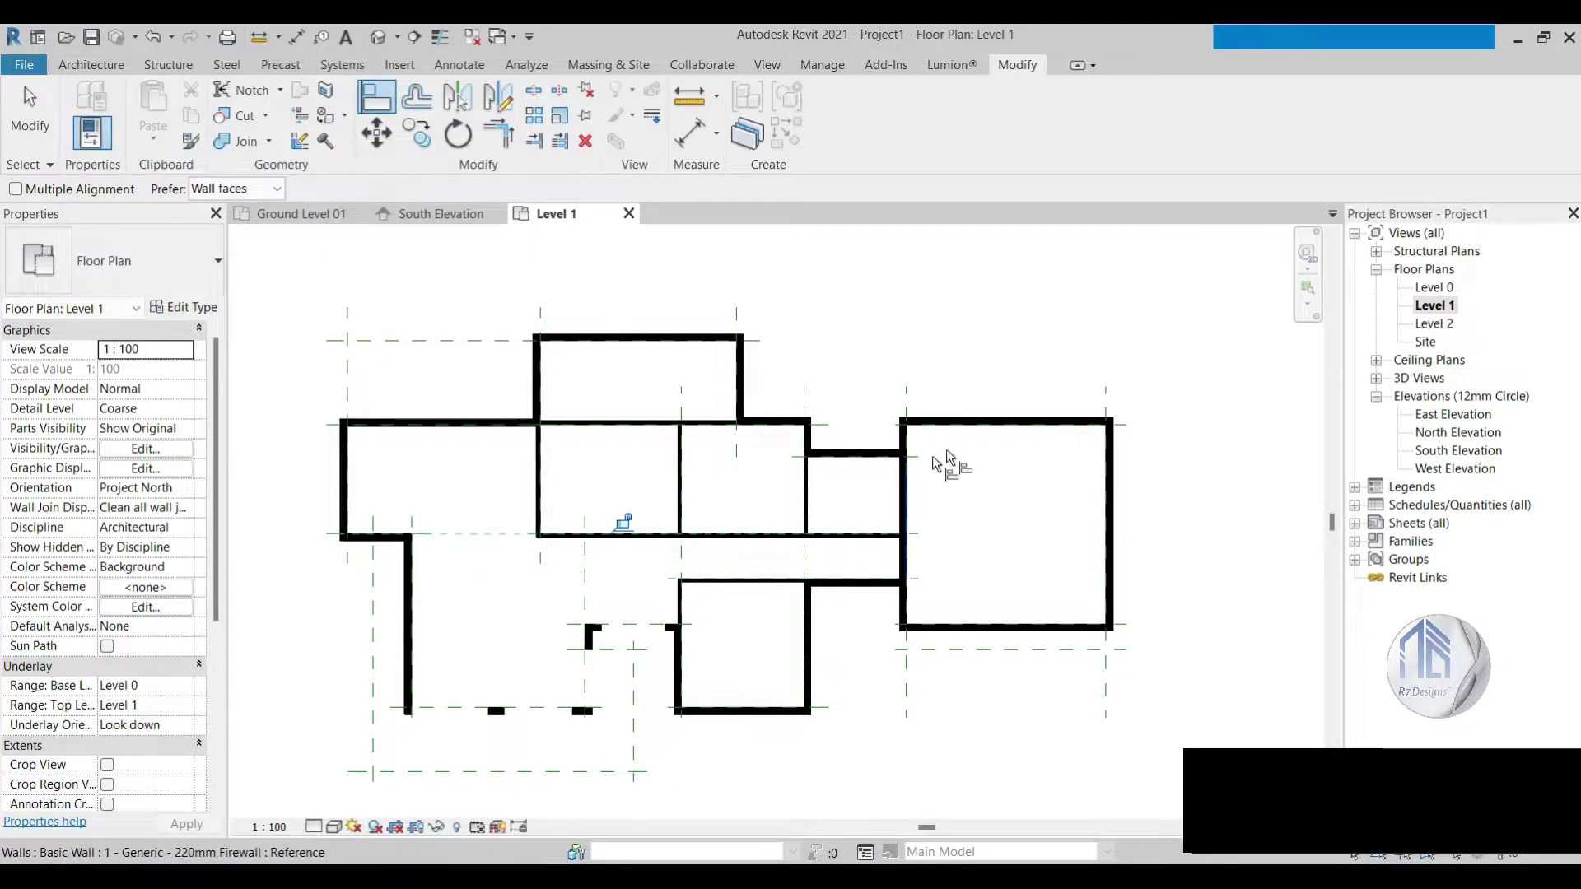
pyautogui.scroll(-2, 959, 451)
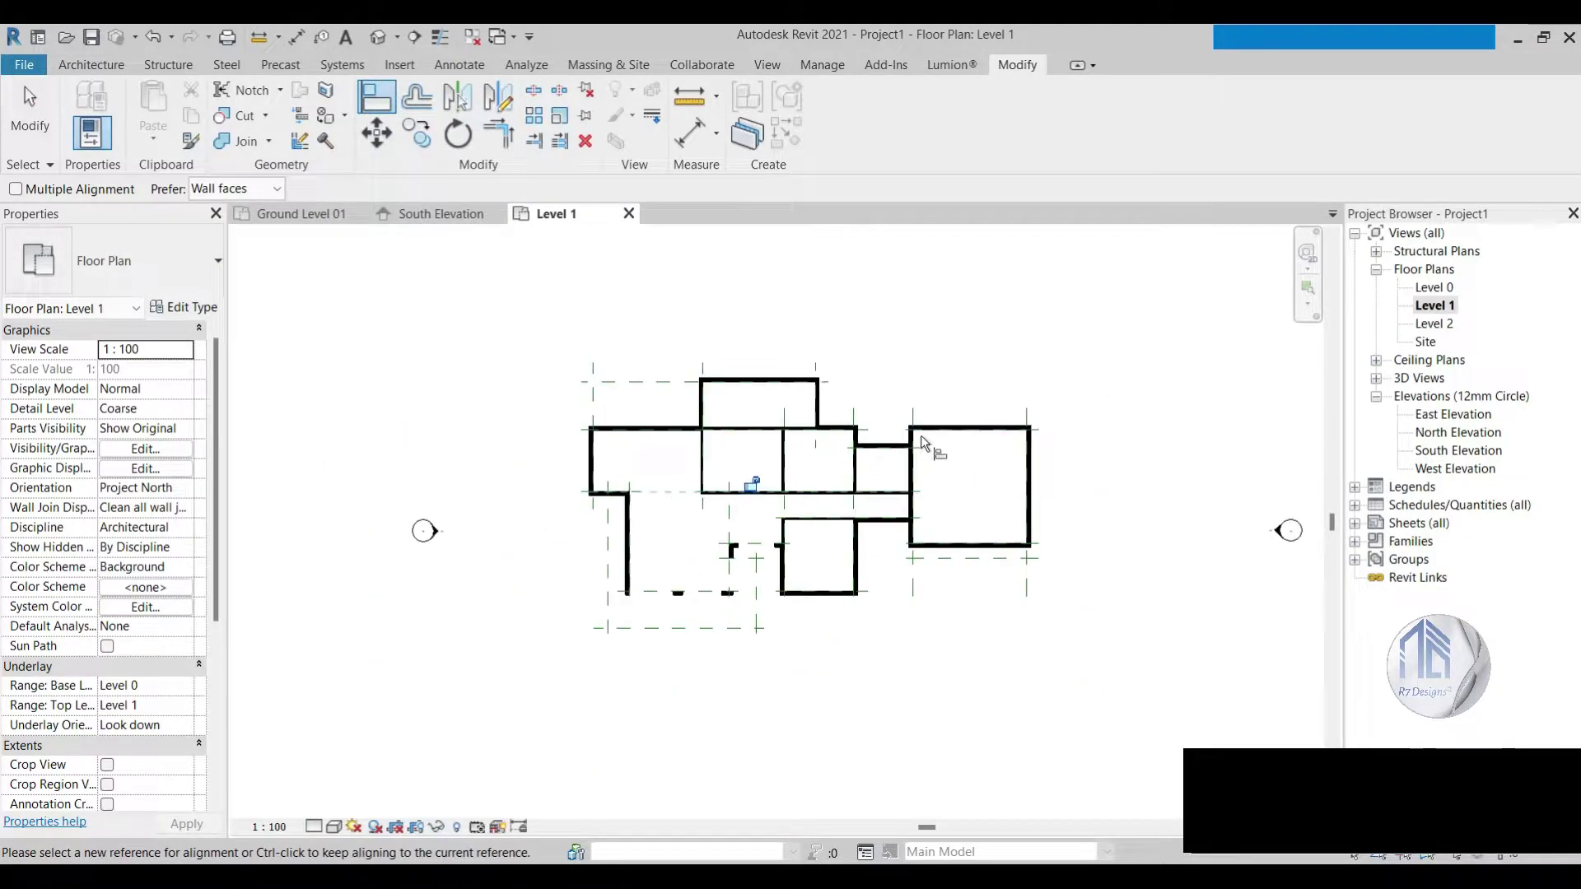
pyautogui.click(26, 91)
# Step: Check the aligned layout by selecting a reference plane and clearing the selection
pyautogui.scroll(1, 696, 363)
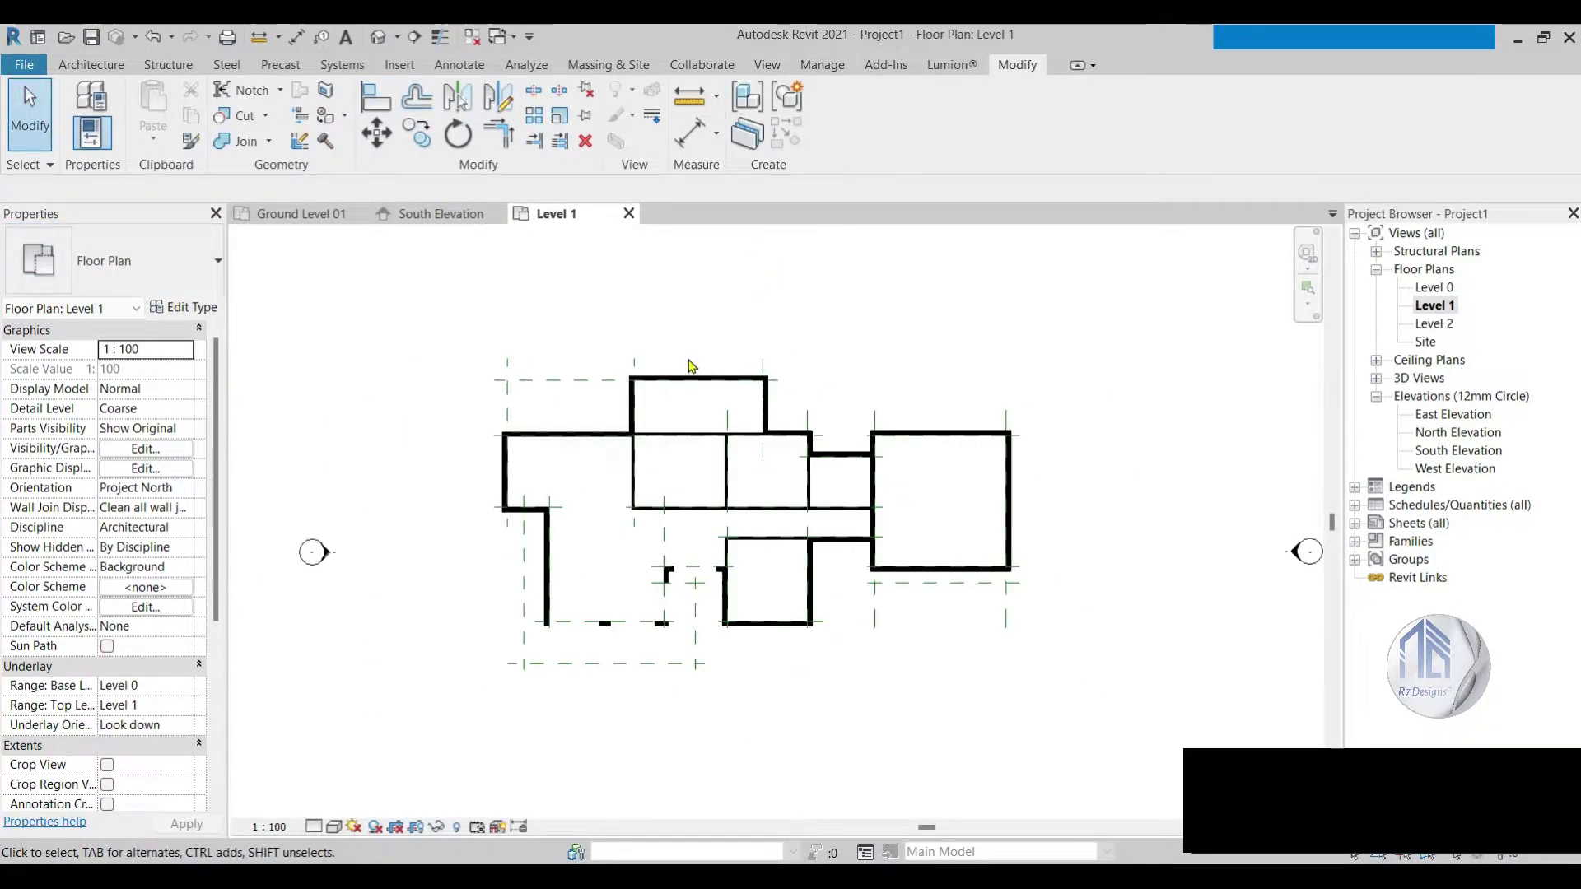
pyautogui.scroll(2, 721, 452)
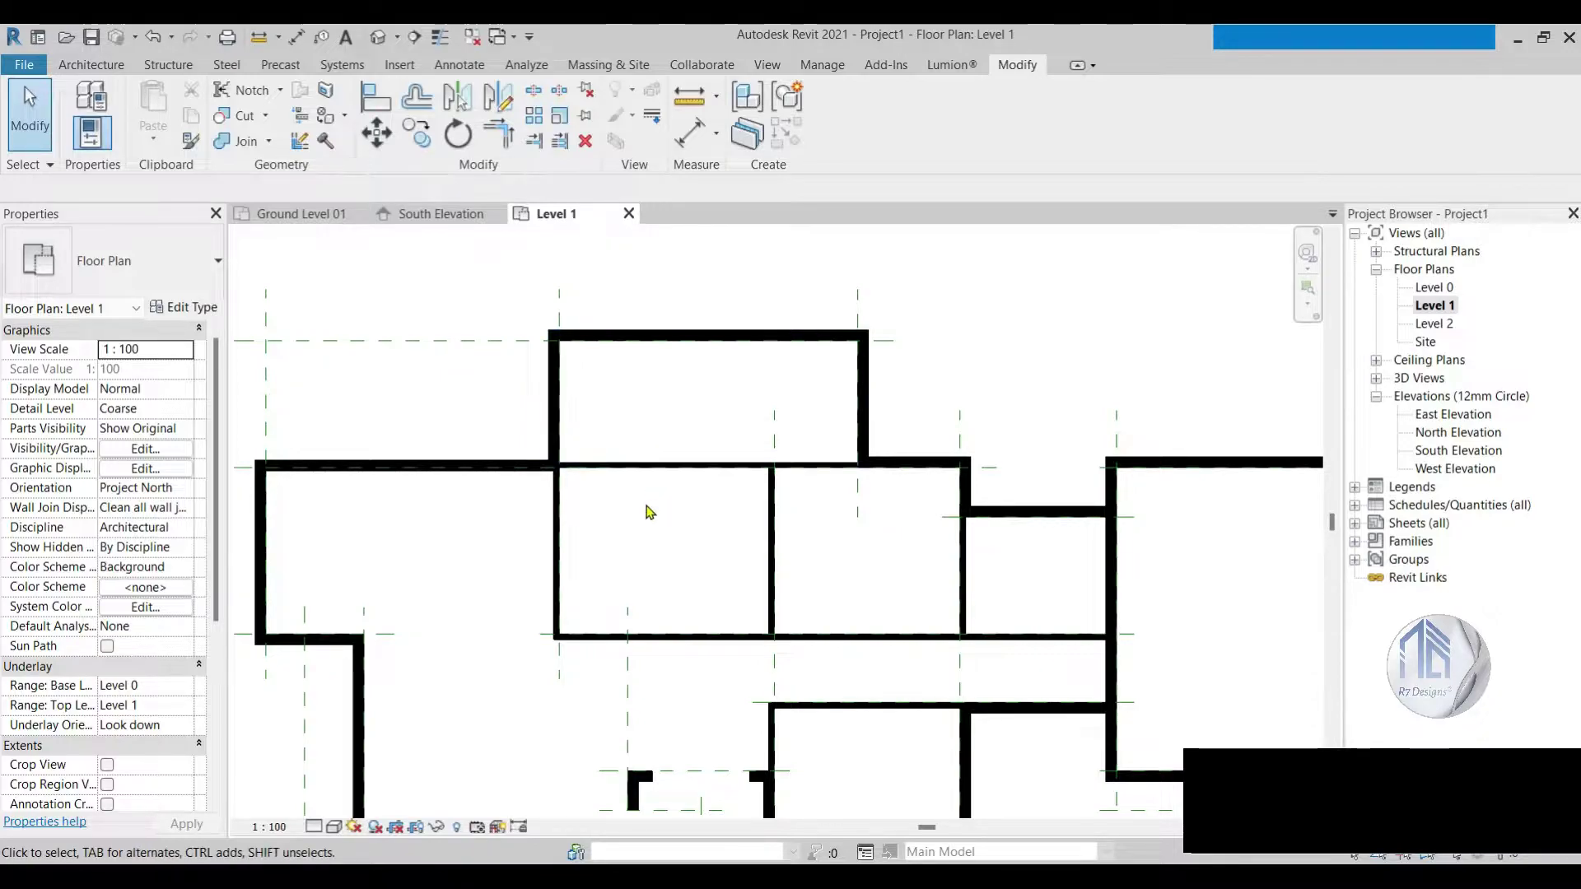
pyautogui.scroll(-3, 644, 513)
pyautogui.scroll(-1, 641, 516)
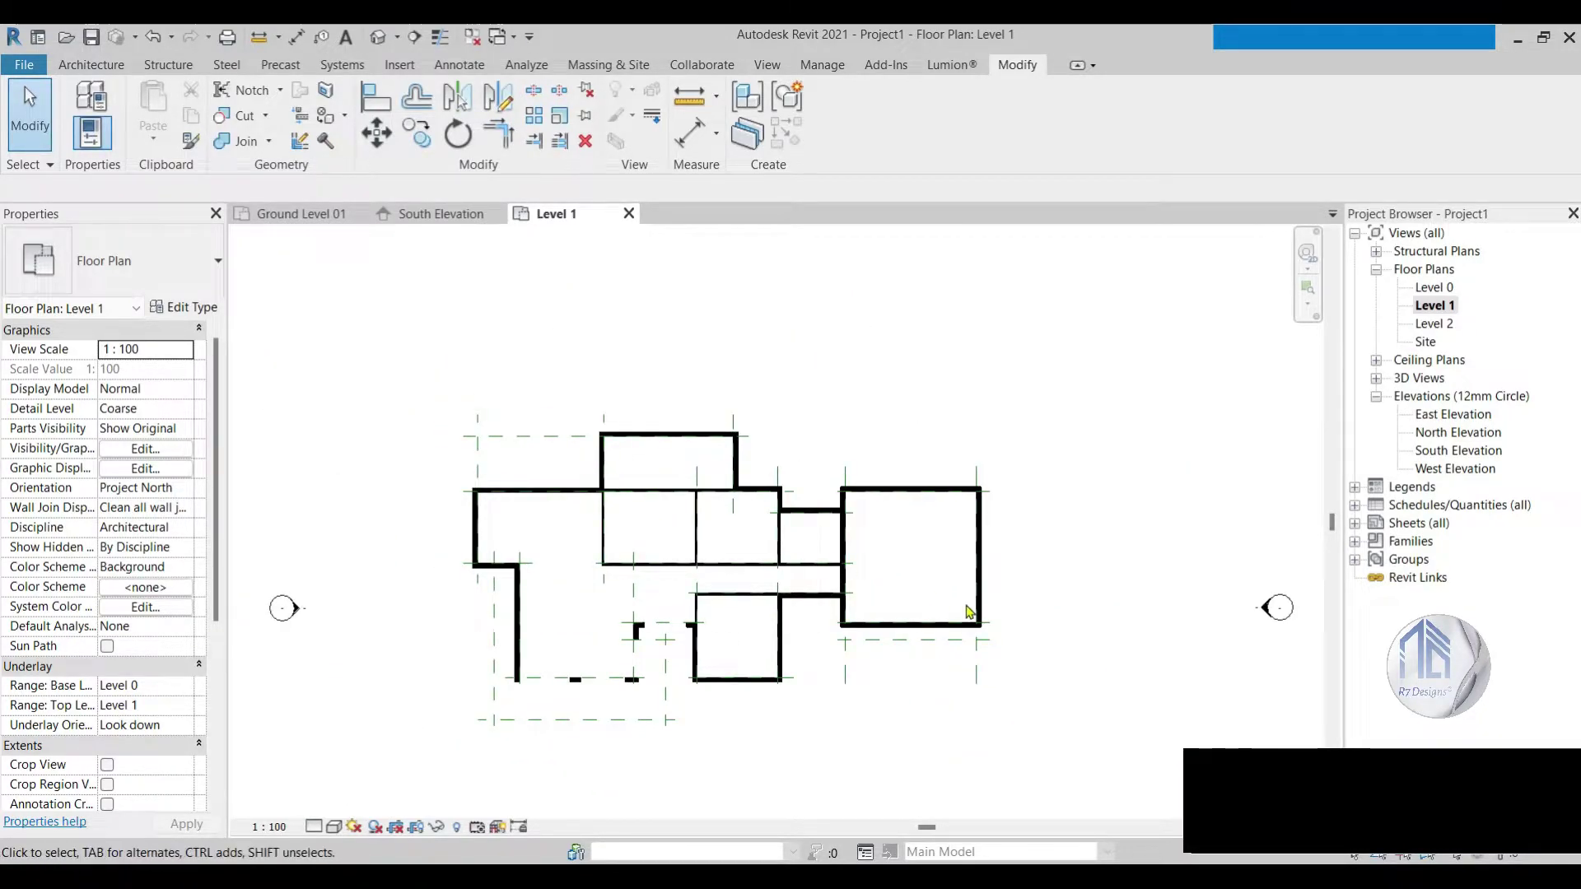
pyautogui.scroll(2, 609, 477)
pyautogui.scroll(2, 605, 482)
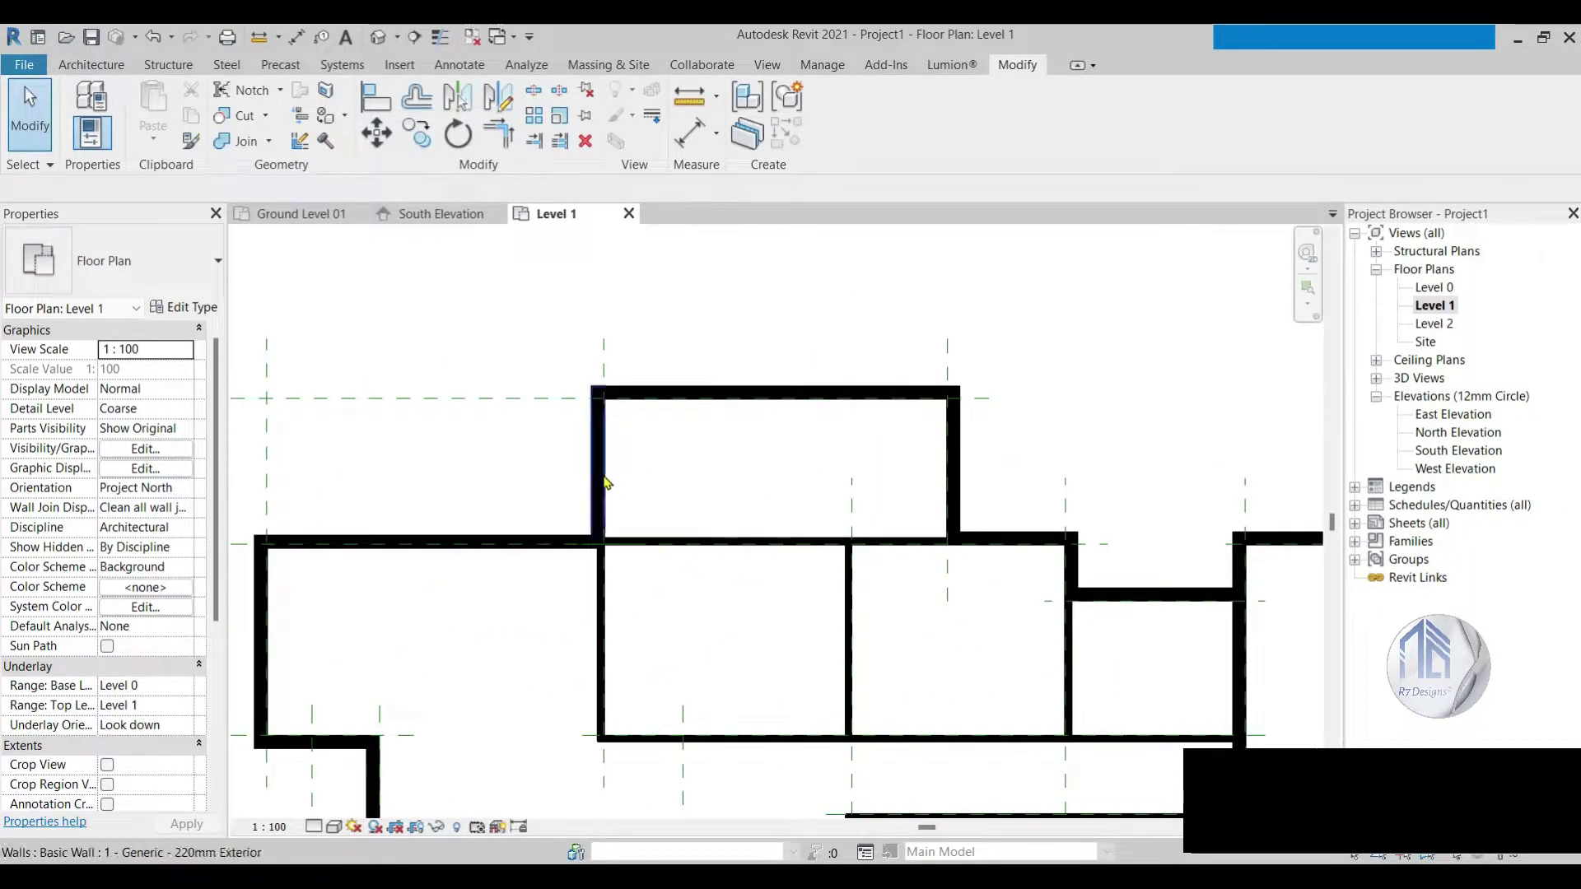
pyautogui.click(606, 344)
pyautogui.click(927, 313)
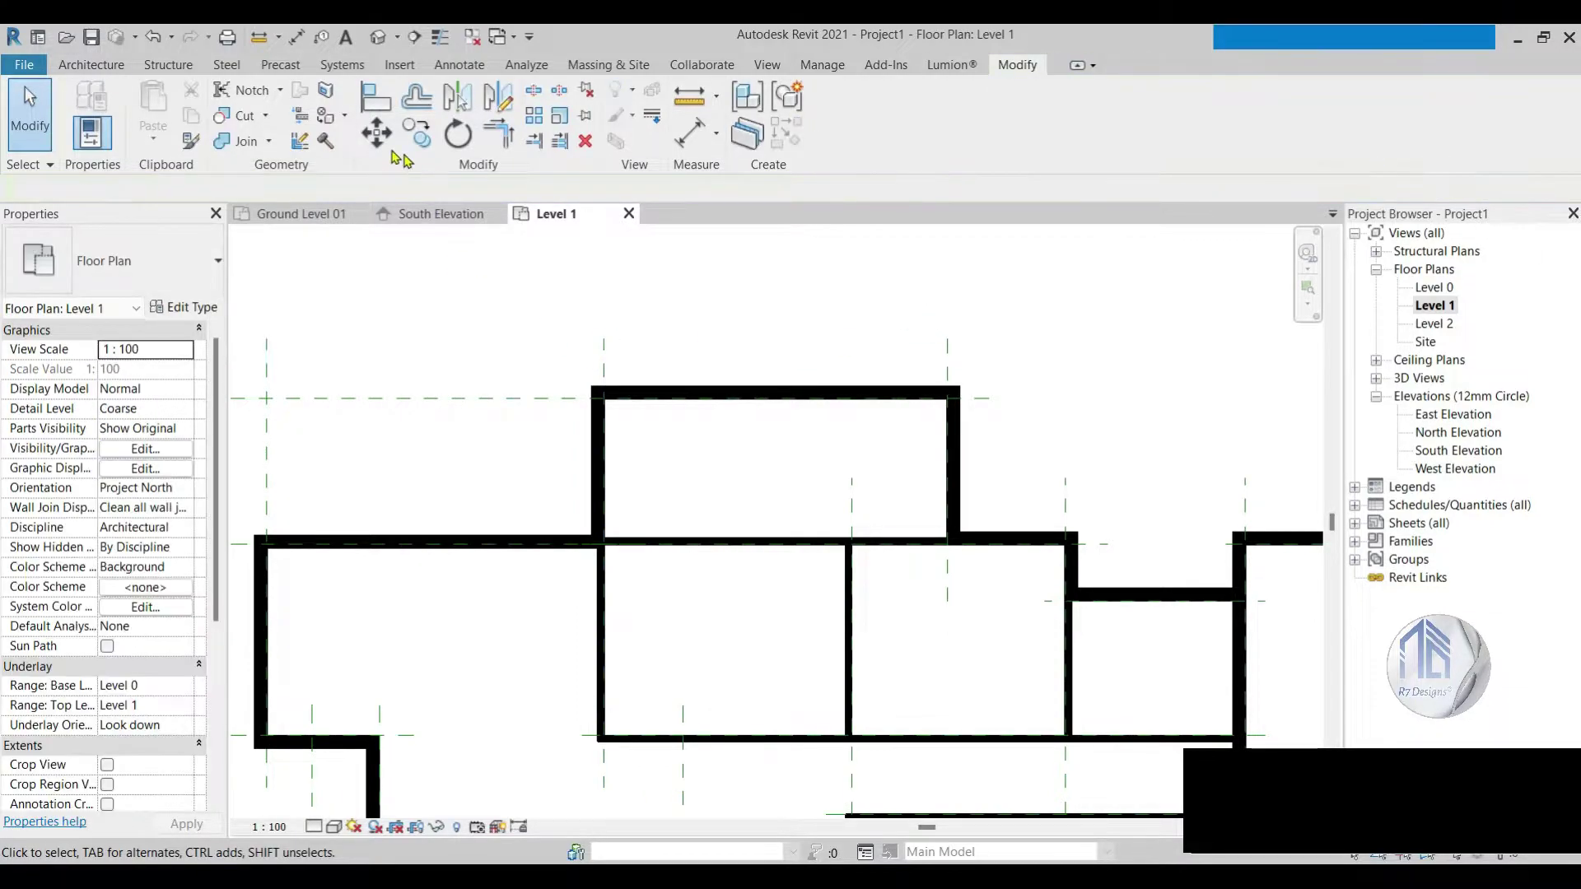
# Step: Draw a vertical reference plane above the top room and set it 2500 from the wall
pyautogui.click(119, 65)
pyautogui.click(1515, 120)
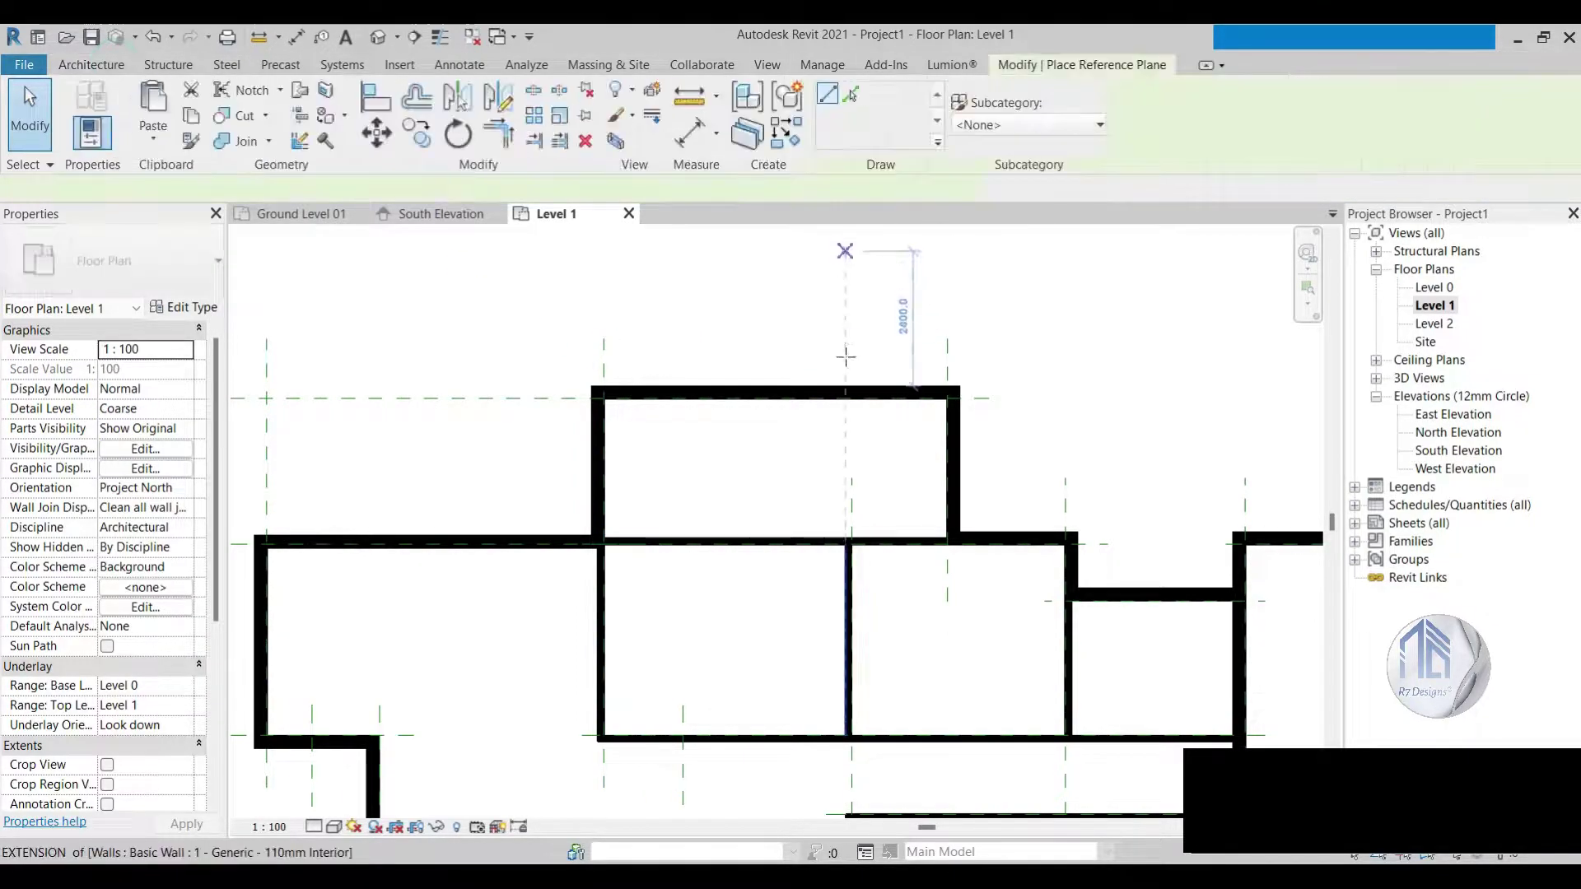
pyautogui.click(682, 588)
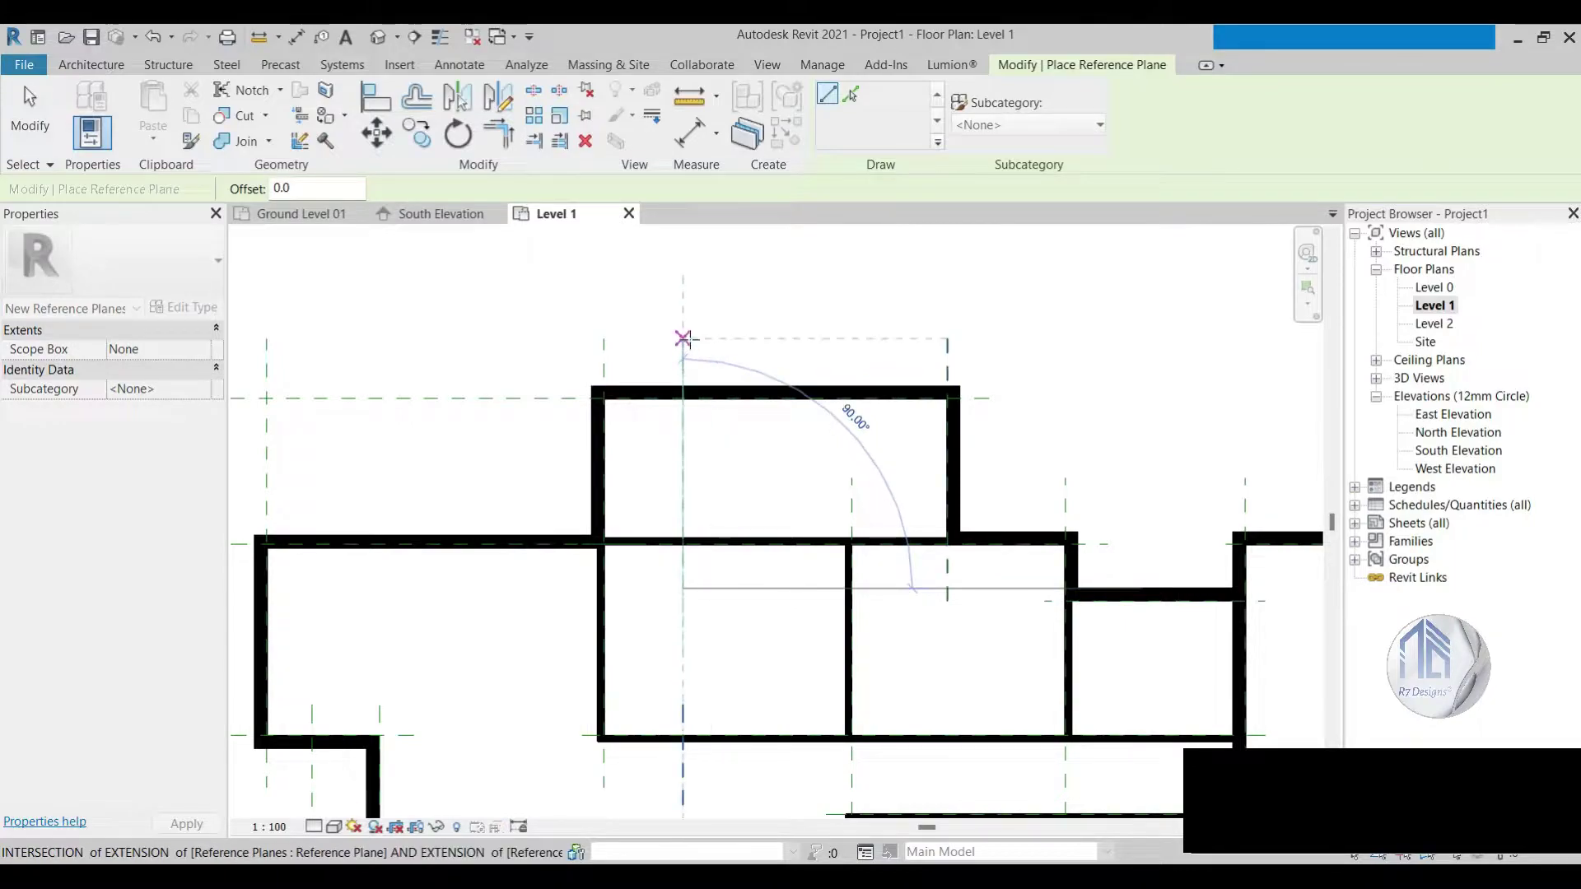
pyautogui.click(683, 337)
pyautogui.click(18, 135)
pyautogui.click(683, 459)
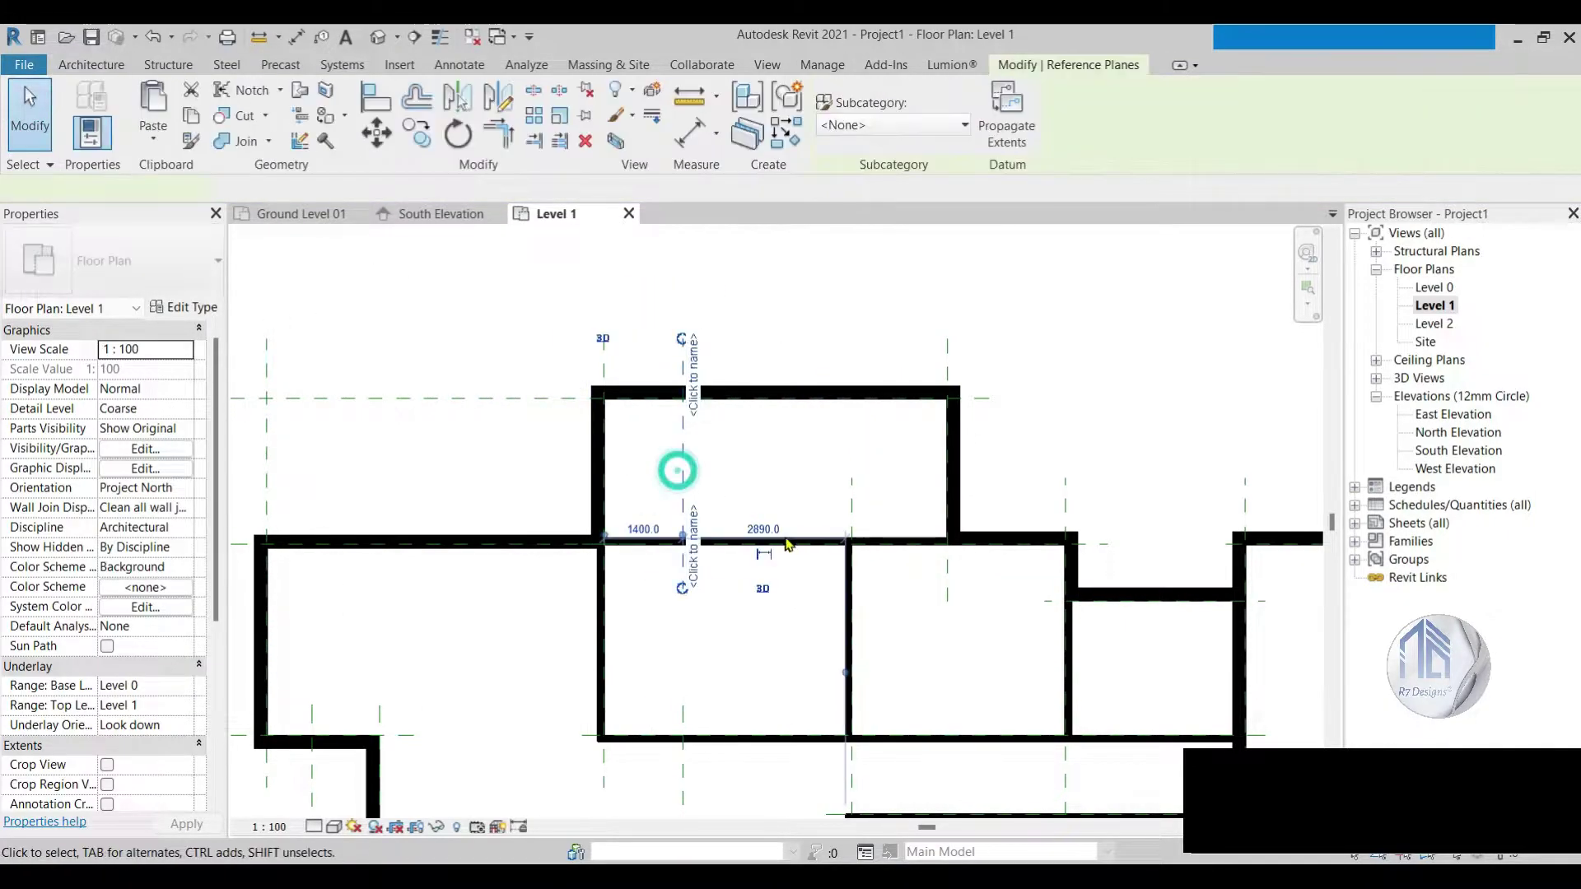
pyautogui.click(765, 529)
pyautogui.write('2500')
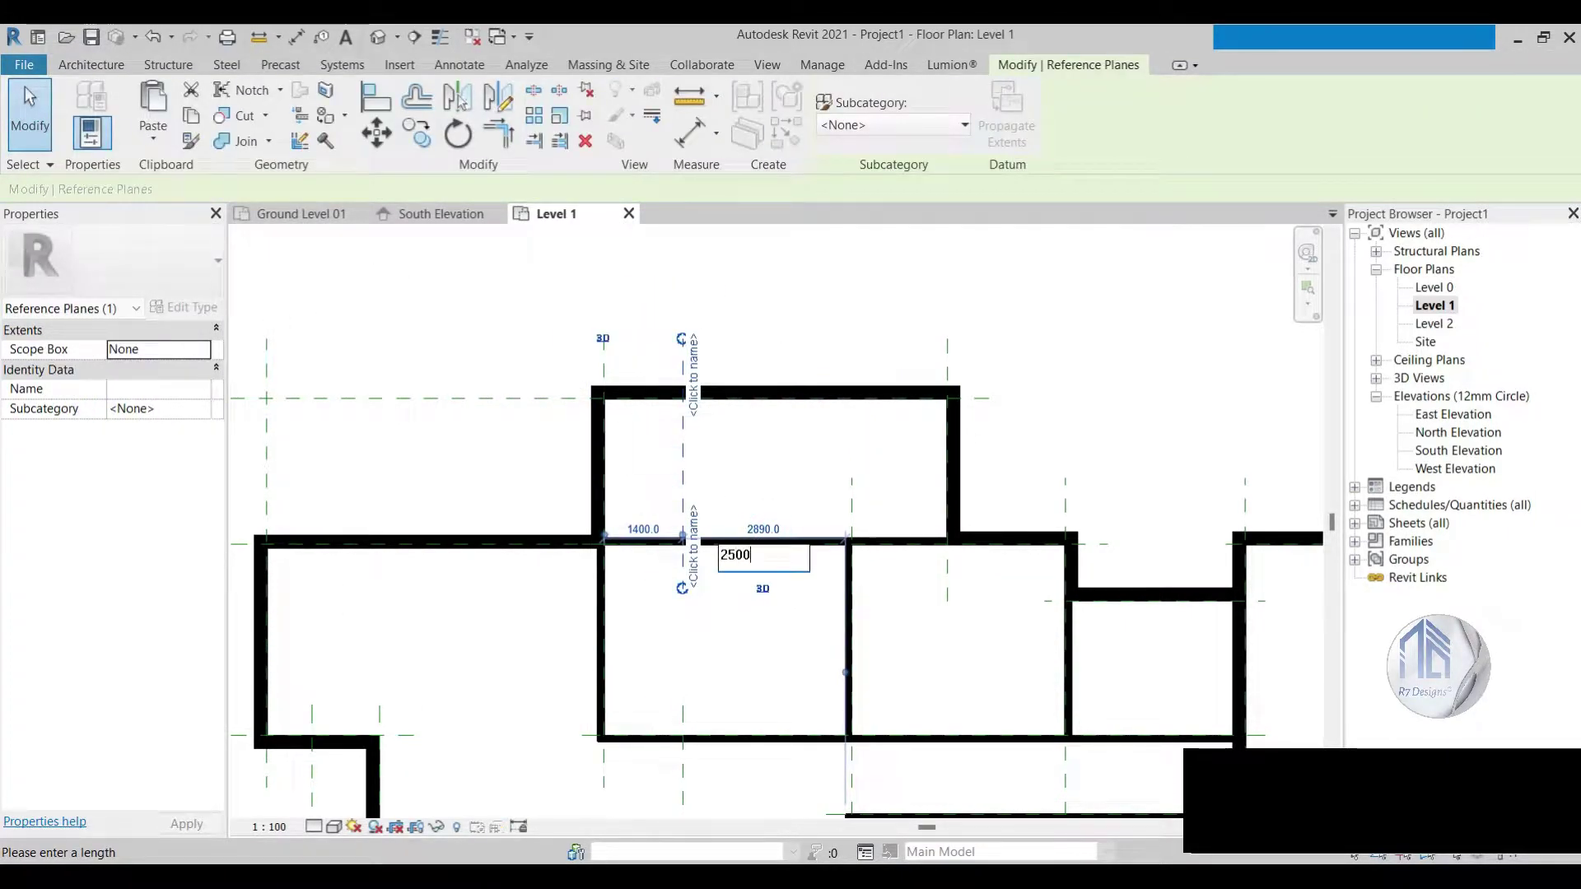
pyautogui.press('Return')
pyautogui.click(629, 459)
# Step: Shorten the top room's left wall and align it onto the new reference plane
pyautogui.click(607, 494)
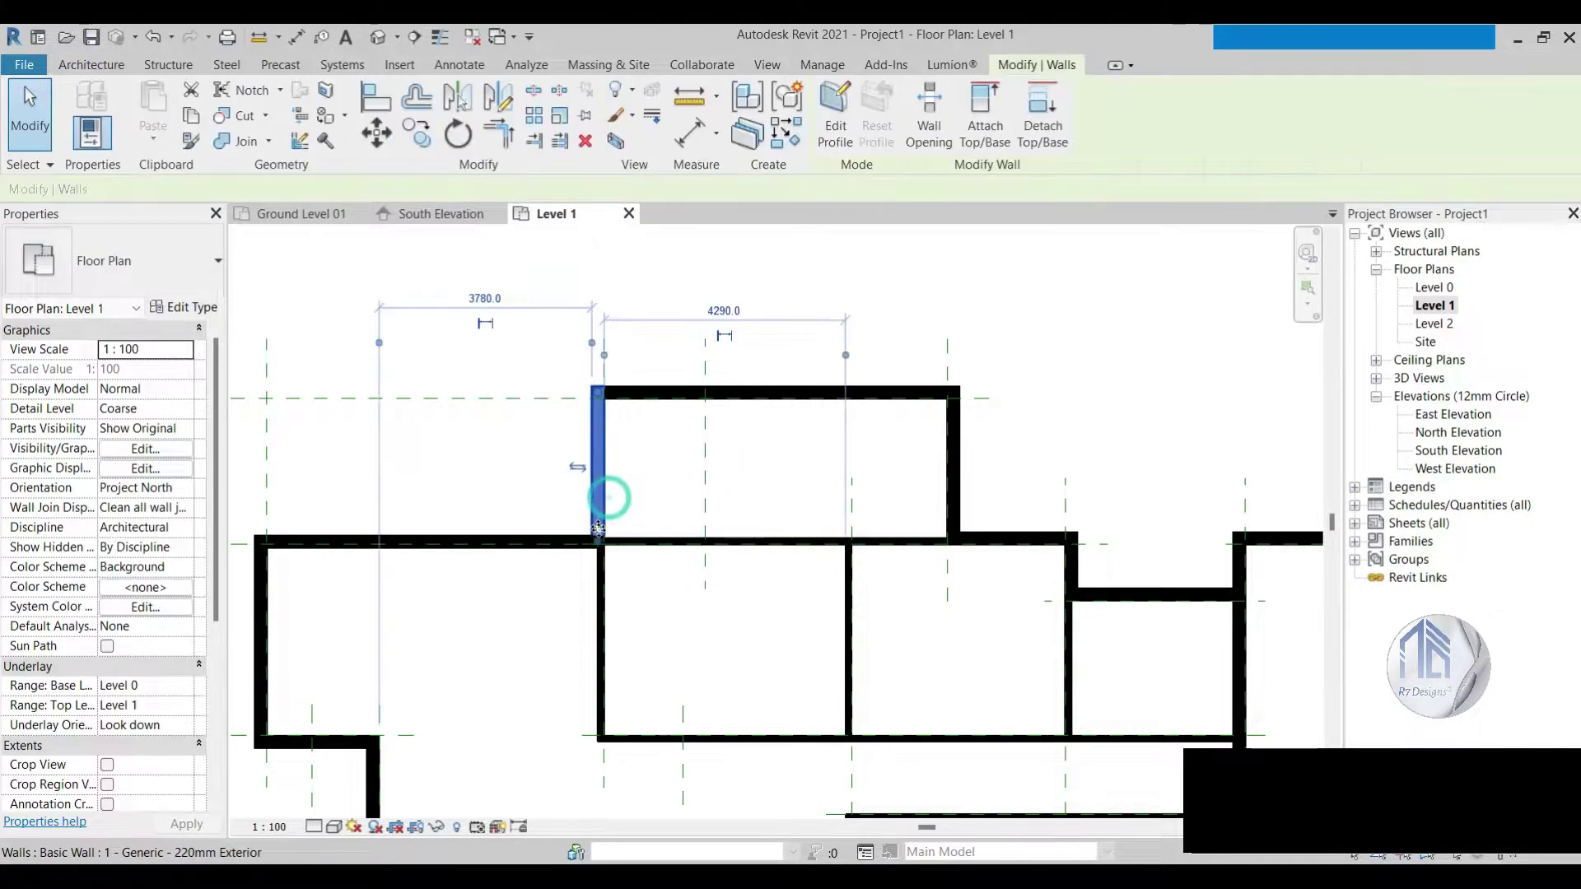
pyautogui.moveTo(600, 540); pyautogui.dragTo(578, 410)
pyautogui.press('a')
pyautogui.press('l')
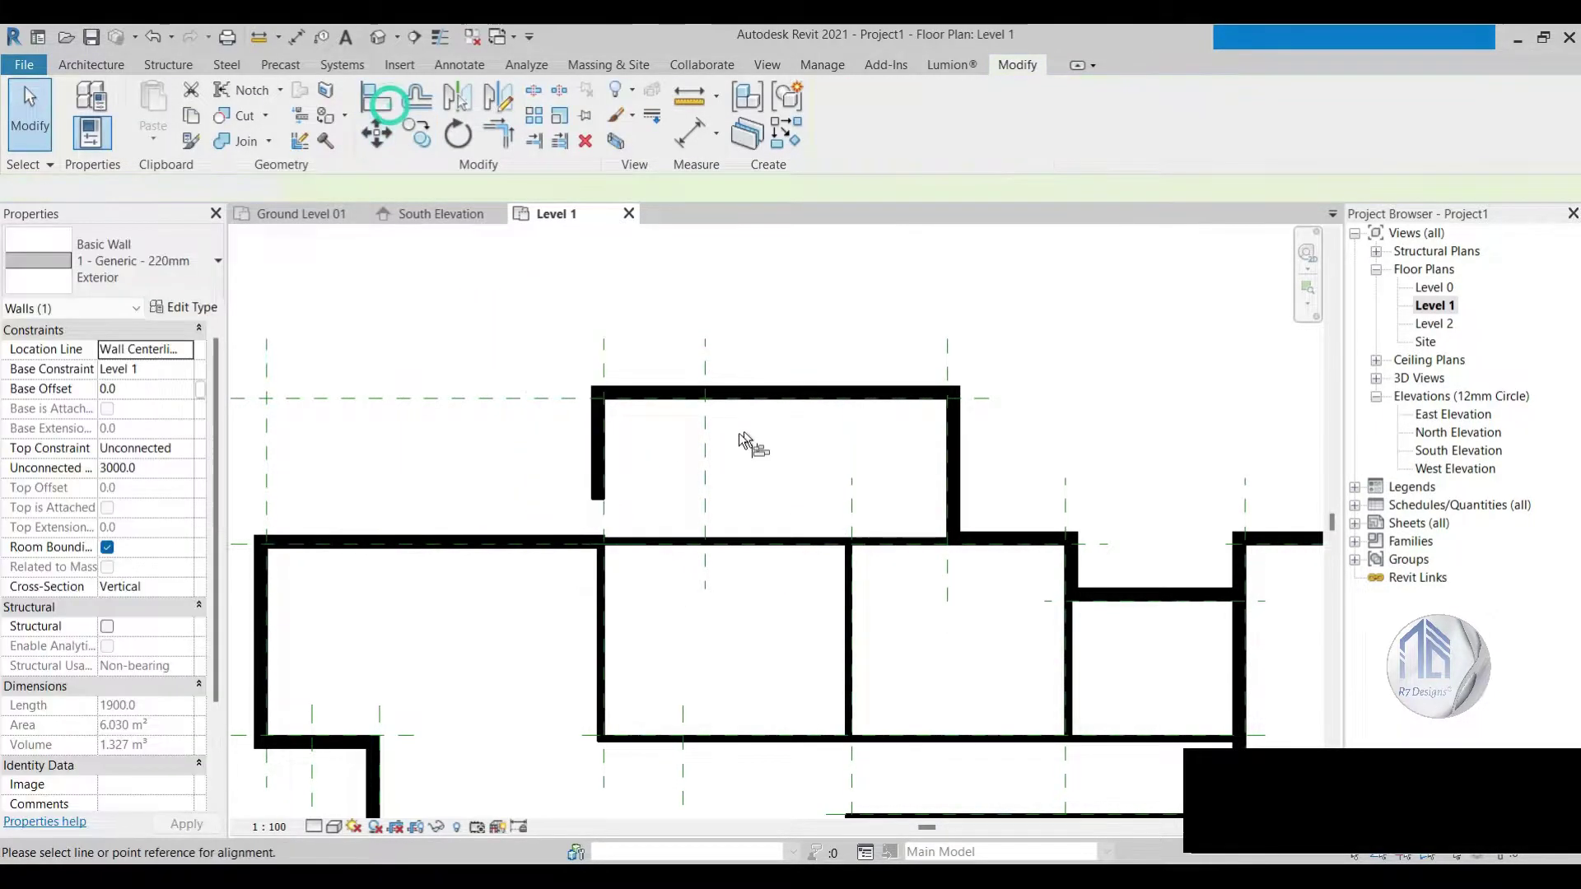
pyautogui.click(705, 452)
pyautogui.click(611, 455)
pyautogui.click(29, 99)
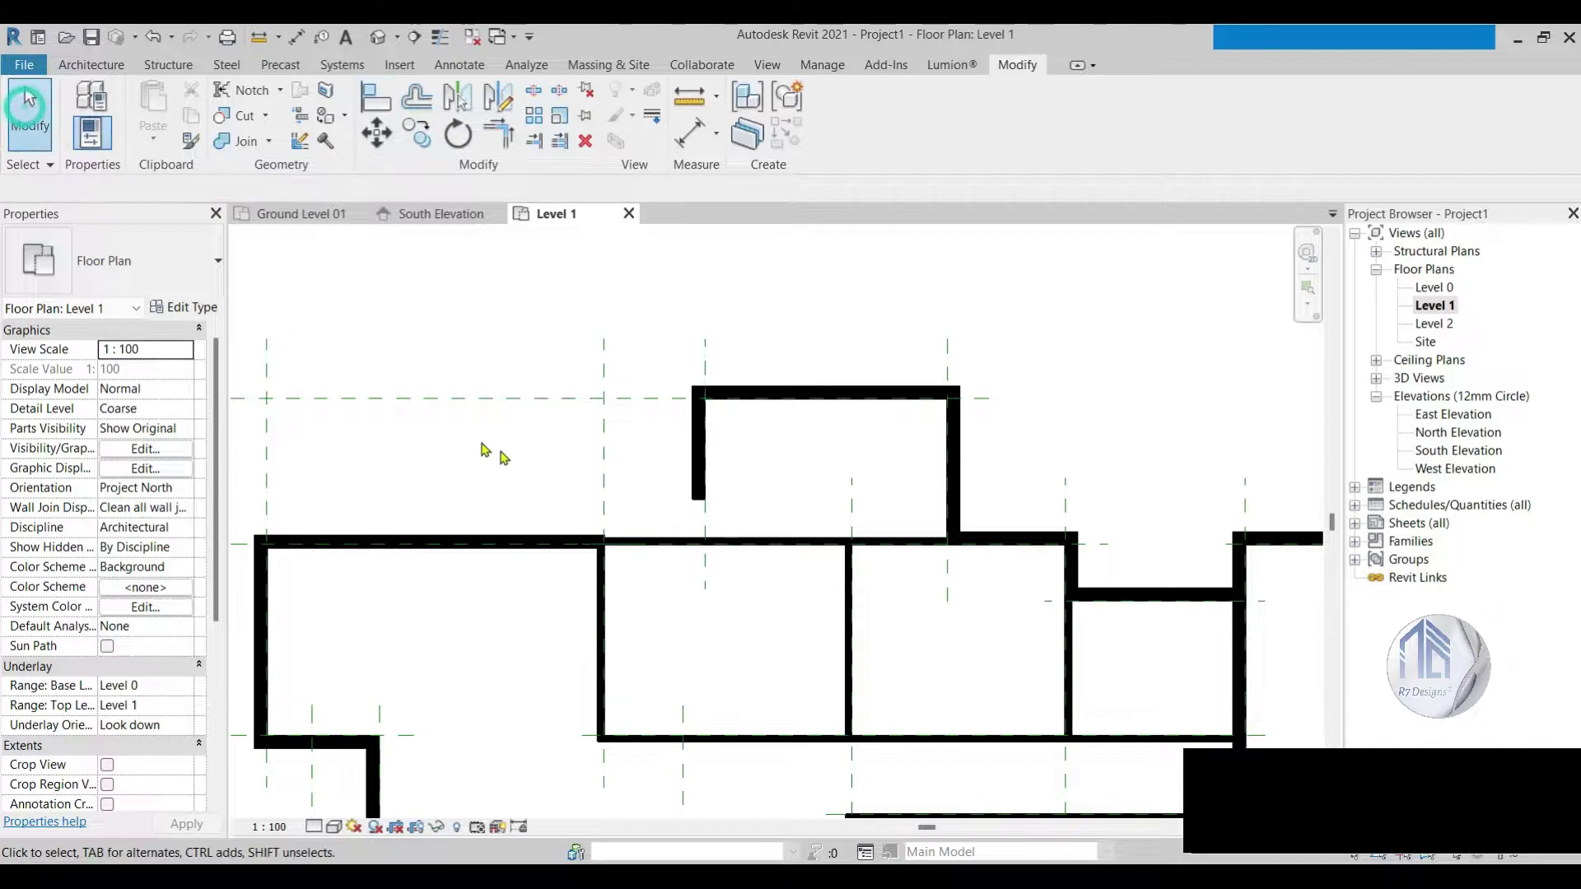
# Step: Pull back the interior wall end and rejoin the walls with Trim/Extend to Corner (TR)
pyautogui.click(704, 504)
pyautogui.moveTo(702, 499); pyautogui.dragTo(706, 541)
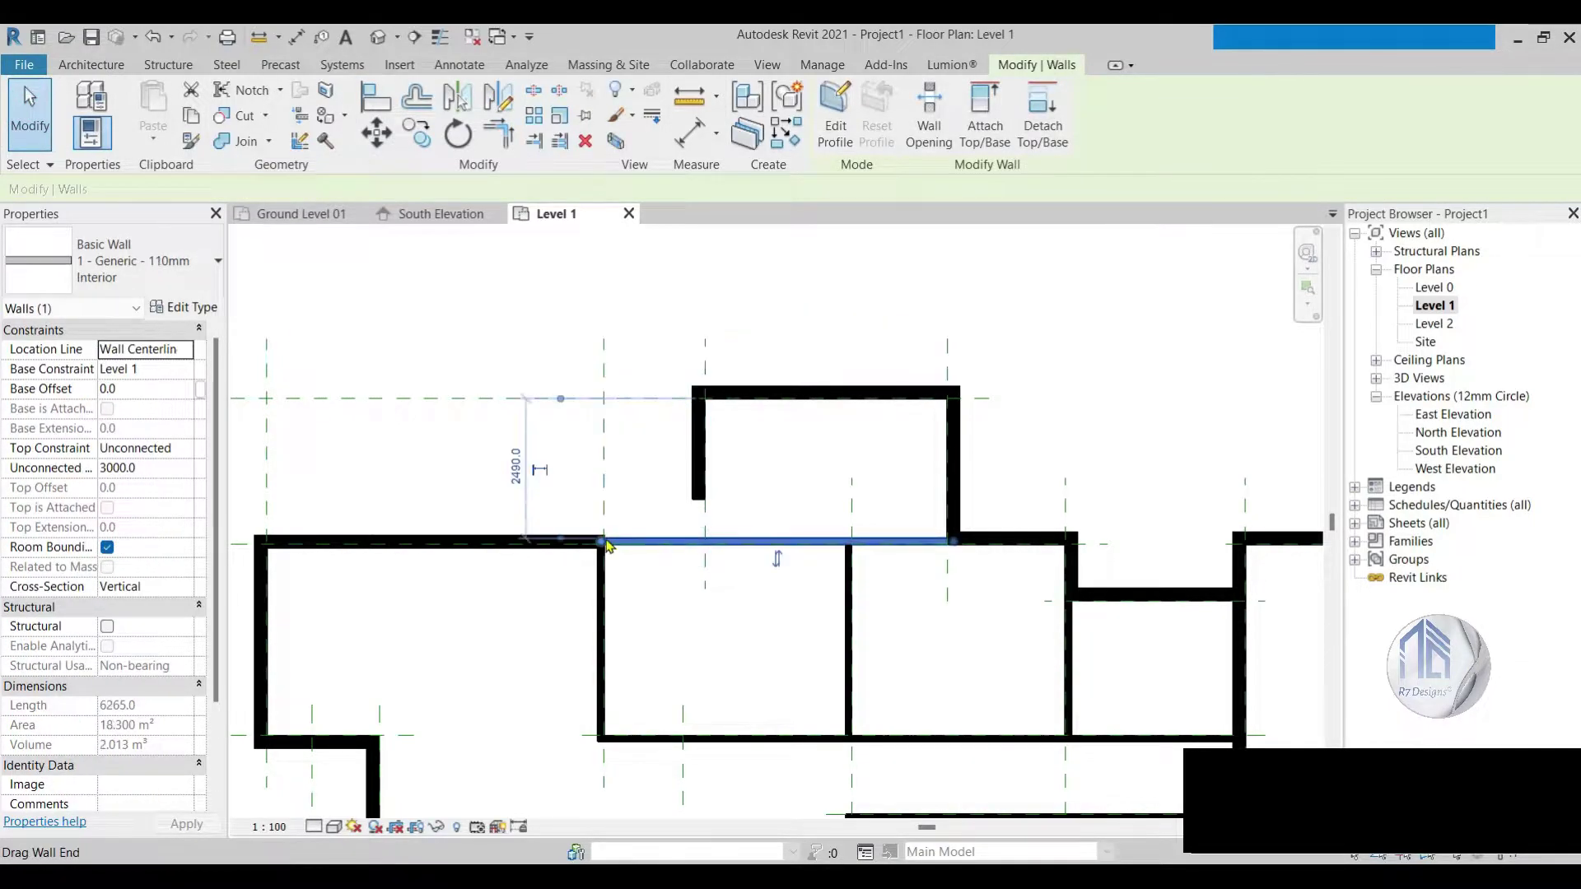
pyautogui.press('t')
pyautogui.press('r')
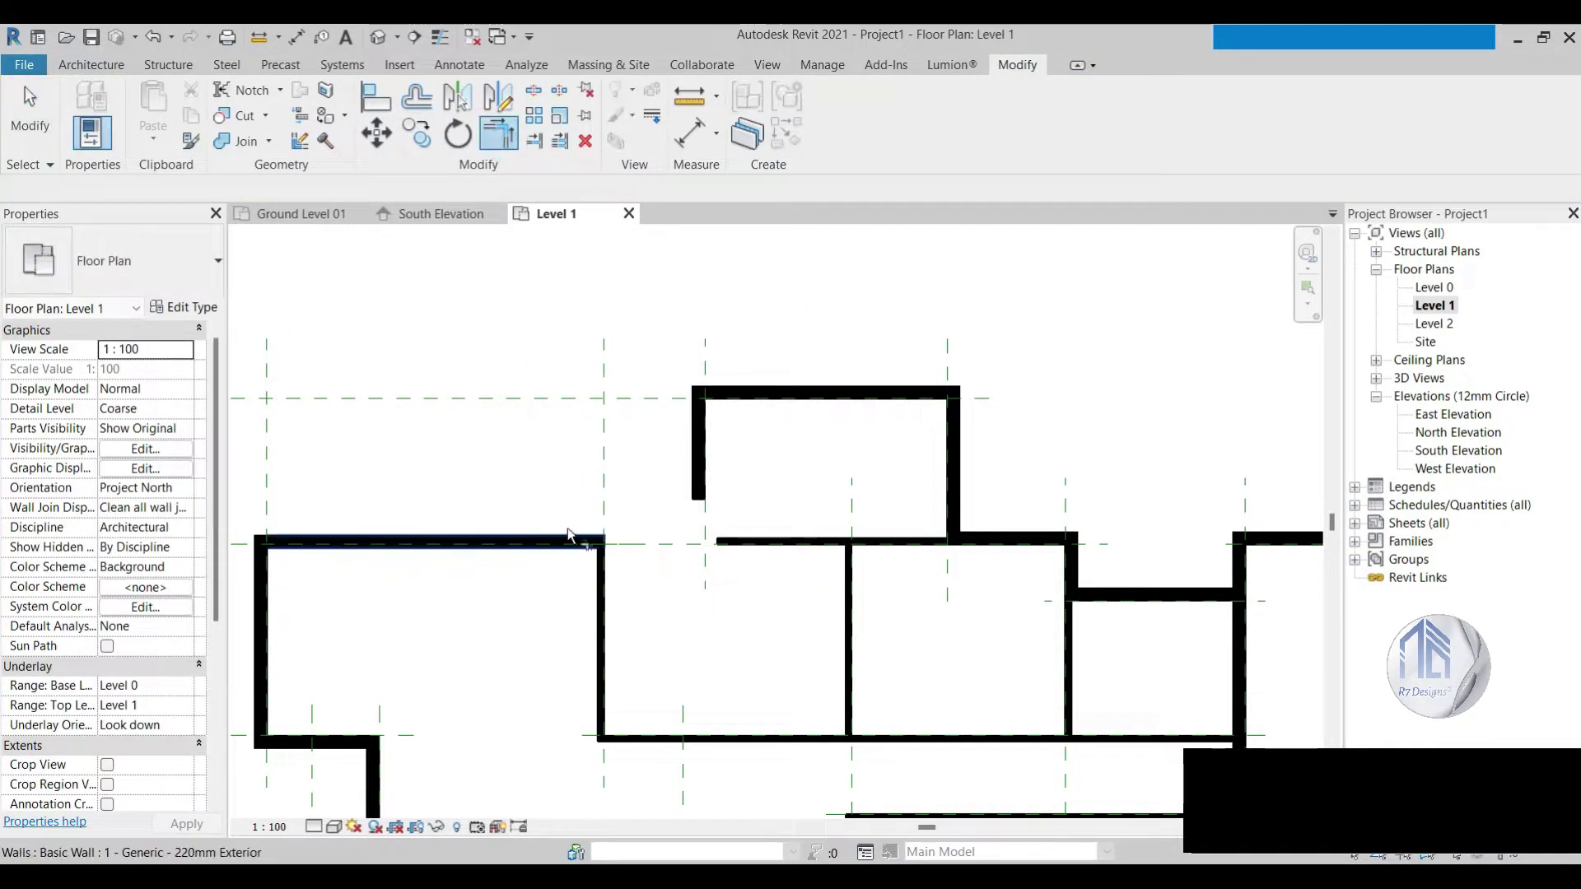
pyautogui.click(576, 542)
pyautogui.click(693, 494)
pyautogui.click(31, 131)
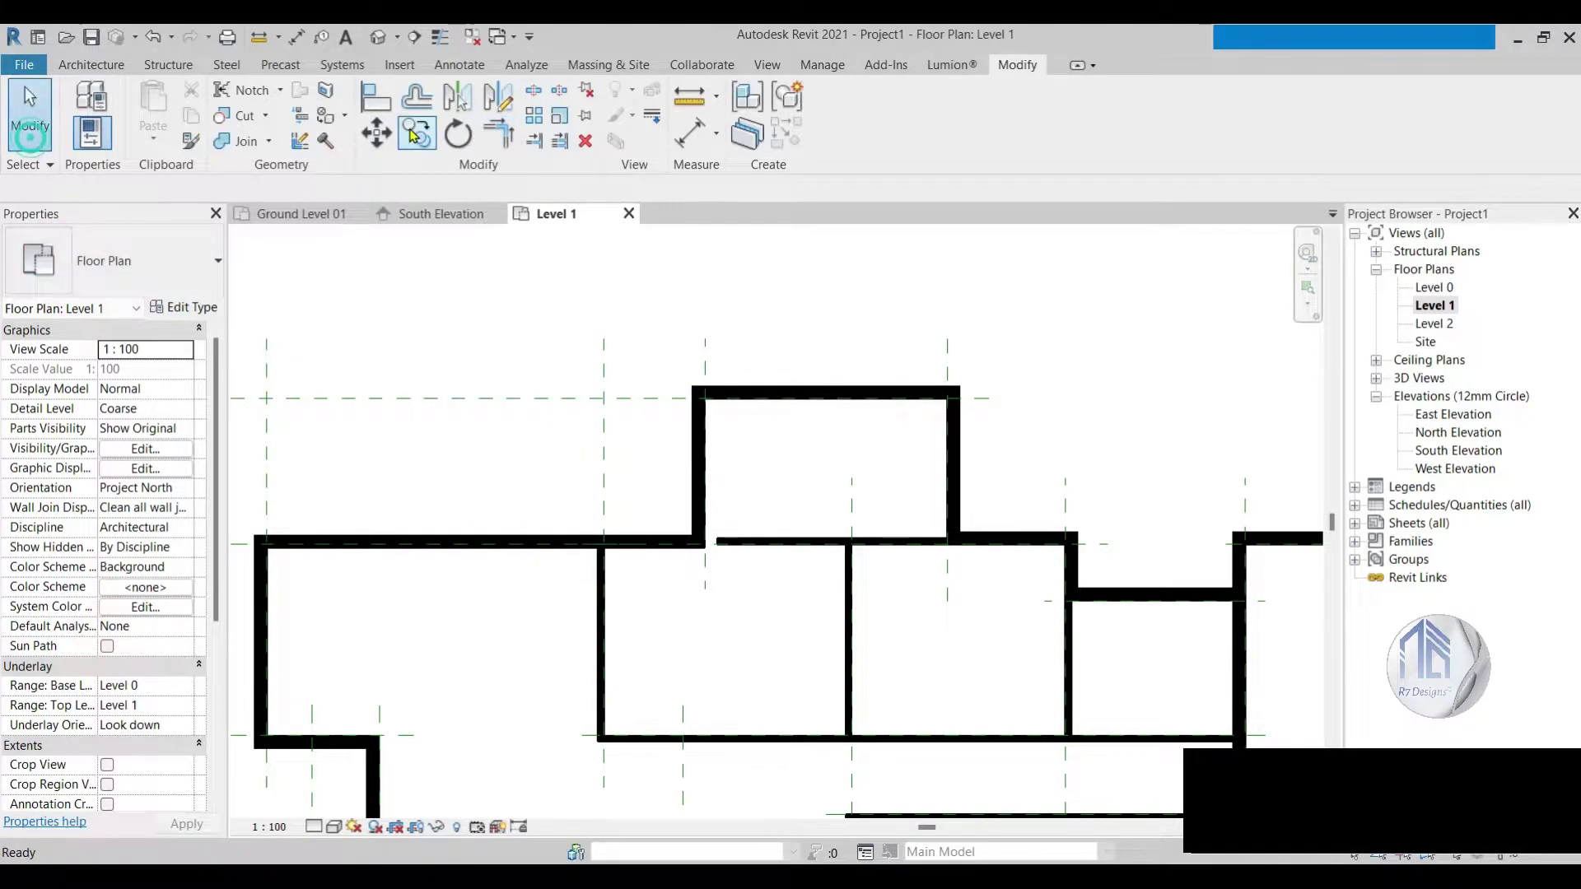
# Step: Align the interior wall and the vertical exterior wall to the picked wall face
pyautogui.click(381, 98)
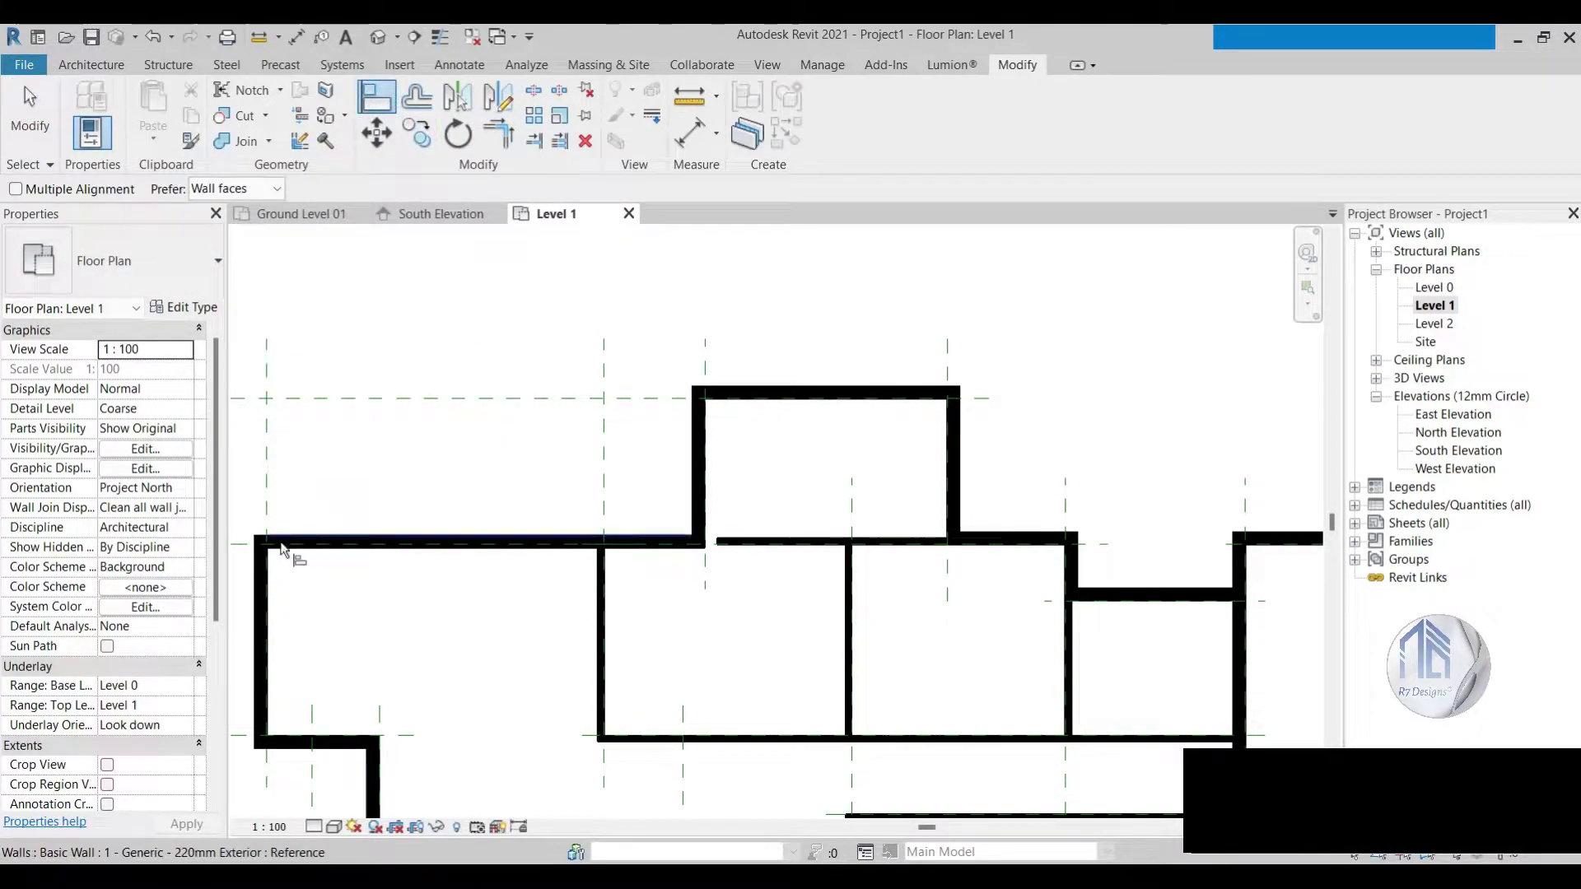
pyautogui.scroll(2, 243, 531)
pyautogui.click(233, 534)
pyautogui.scroll(-2, 494, 601)
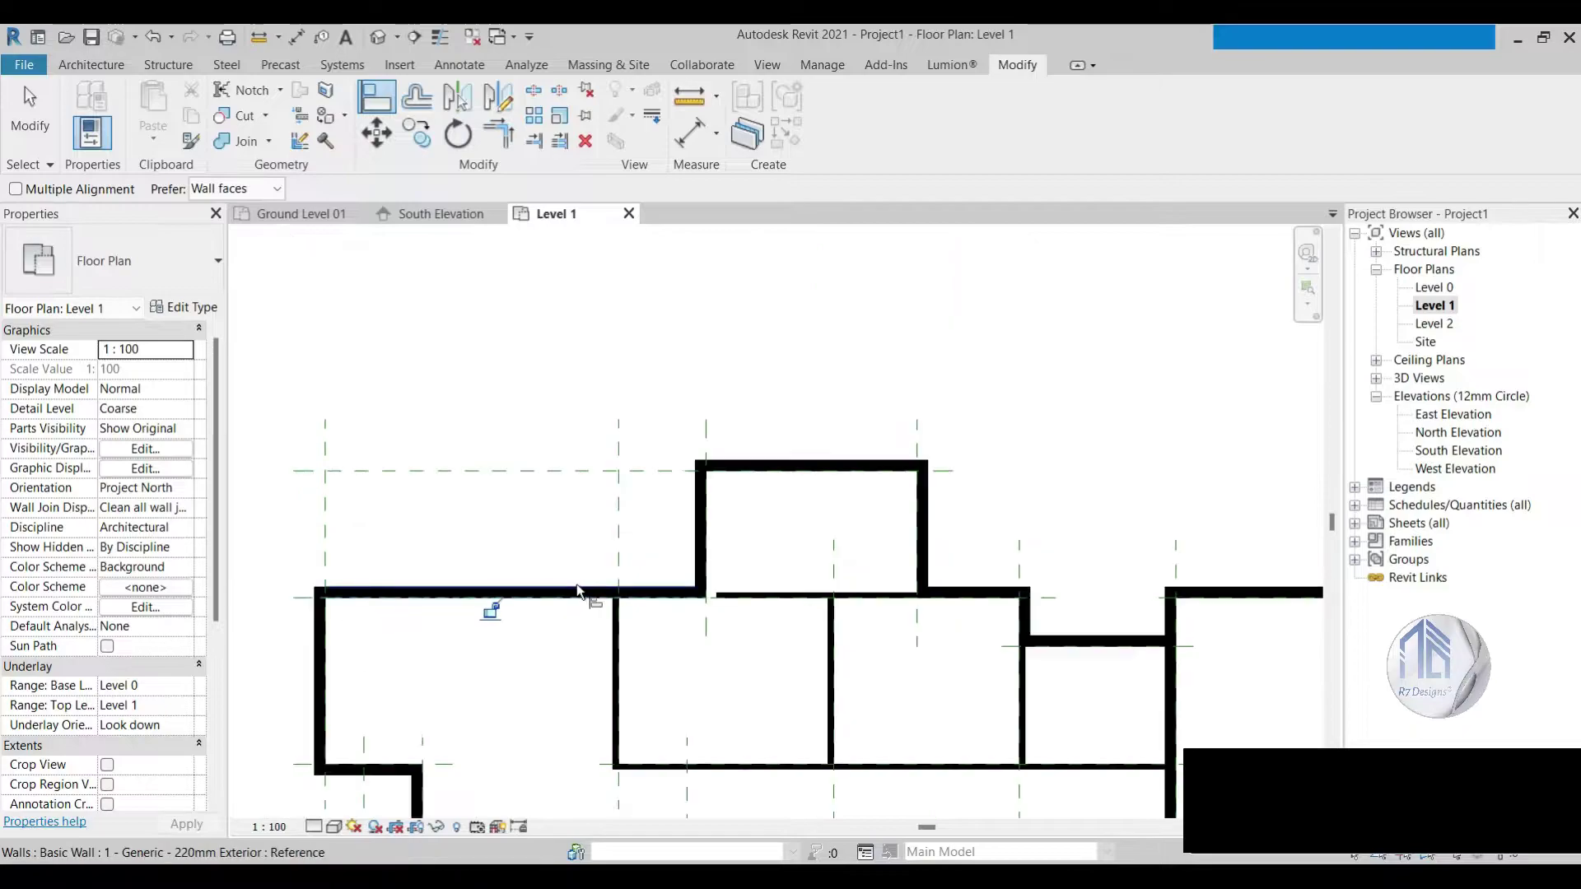
pyautogui.scroll(2, 778, 590)
pyautogui.scroll(1, 778, 590)
pyautogui.click(31, 132)
pyautogui.click(832, 611)
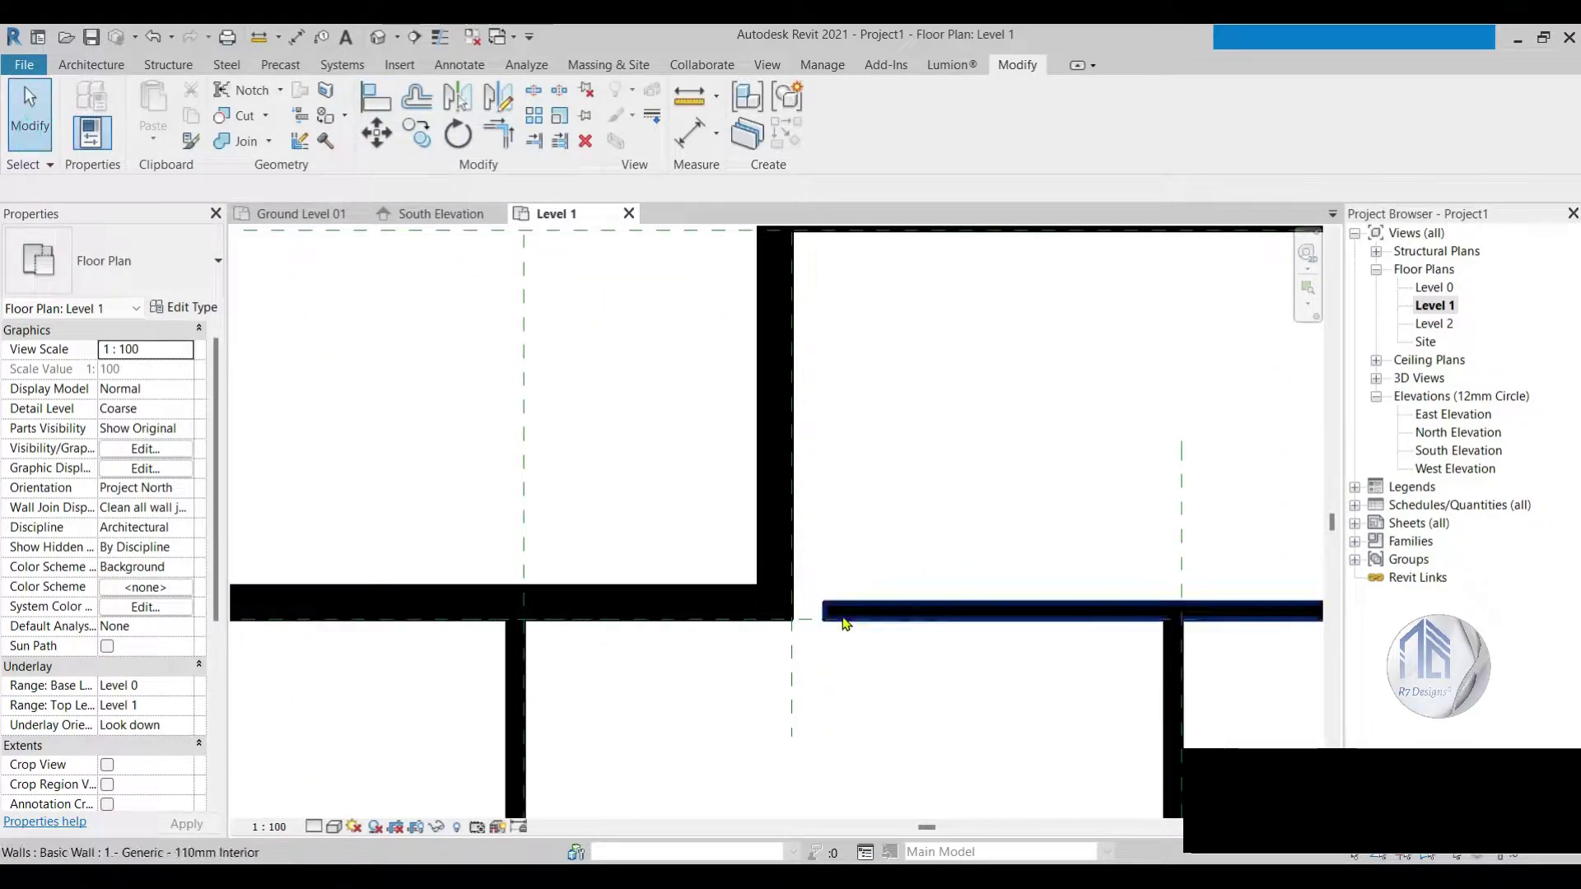
pyautogui.click(854, 698)
pyautogui.scroll(-3, 848, 593)
pyautogui.click(827, 536)
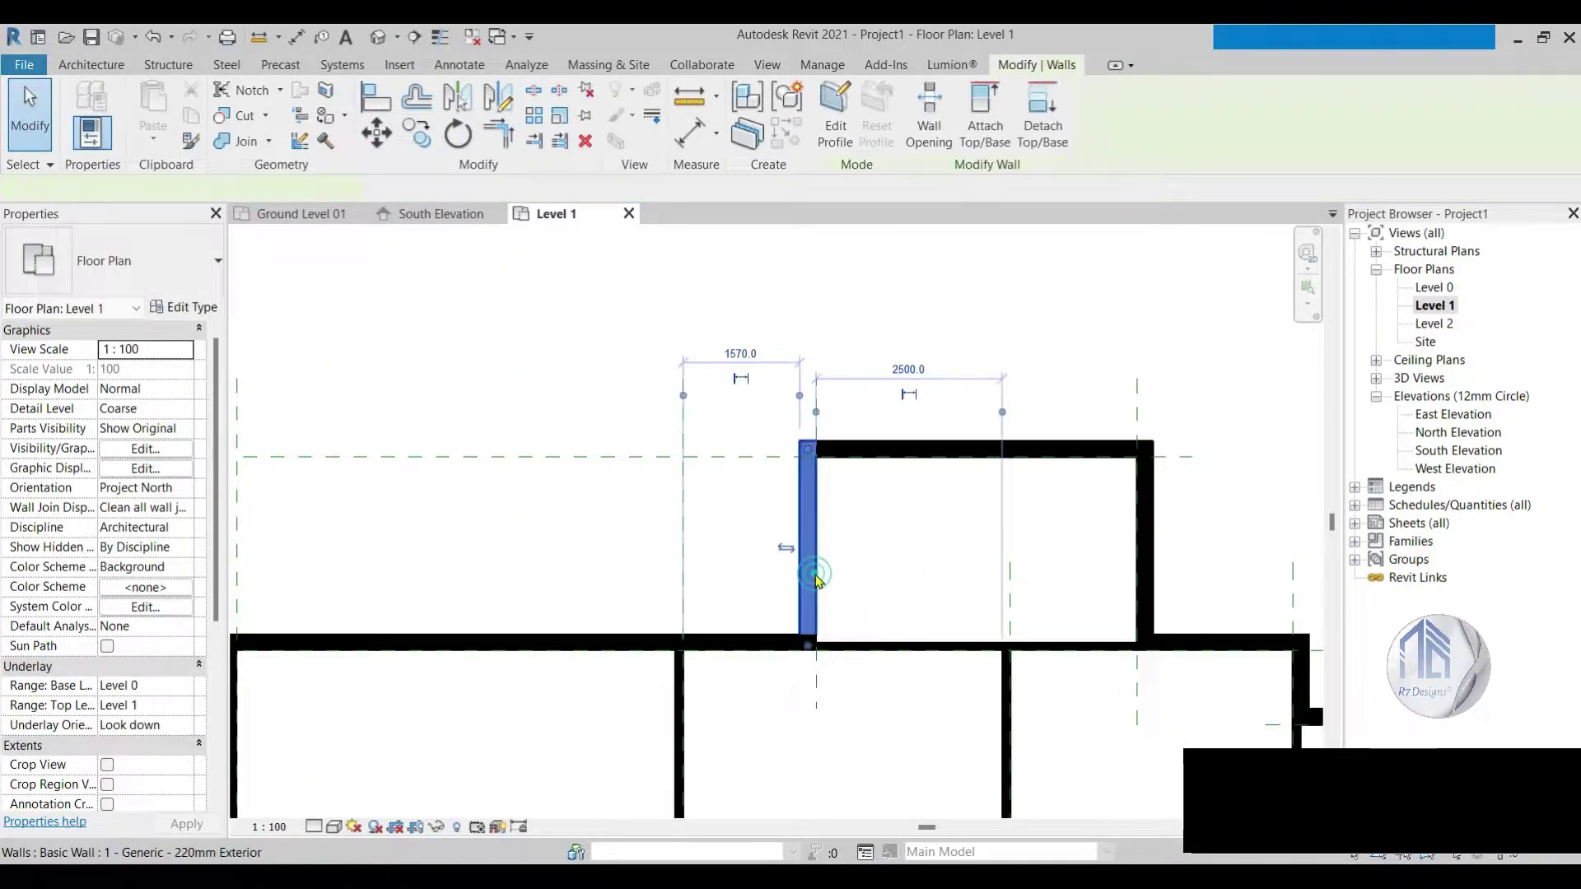
pyautogui.scroll(2, 838, 607)
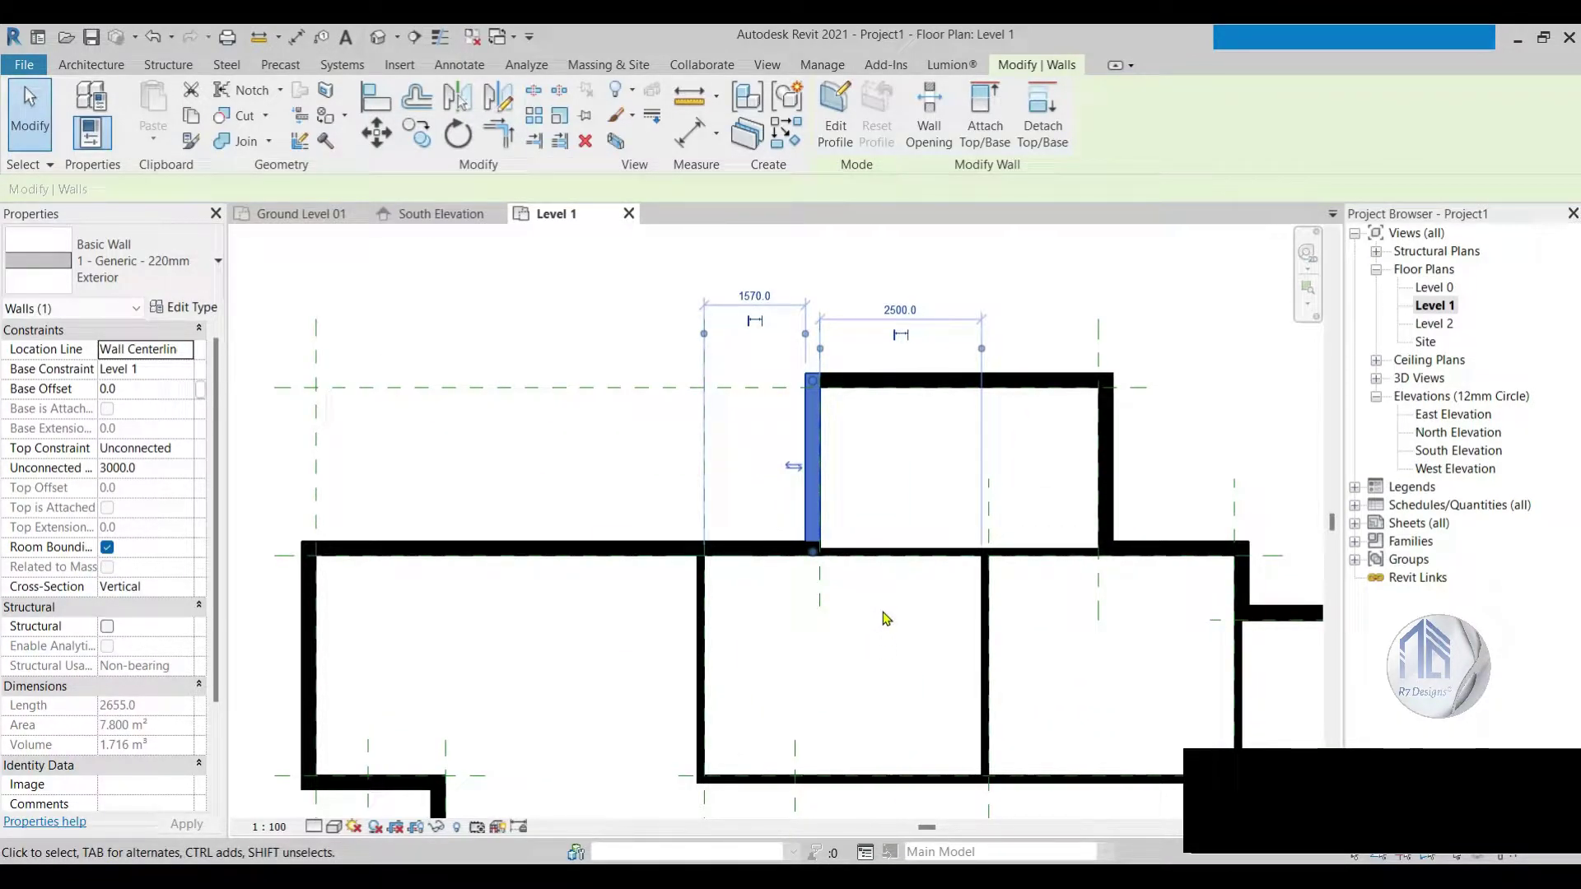
pyautogui.scroll(-2, 766, 569)
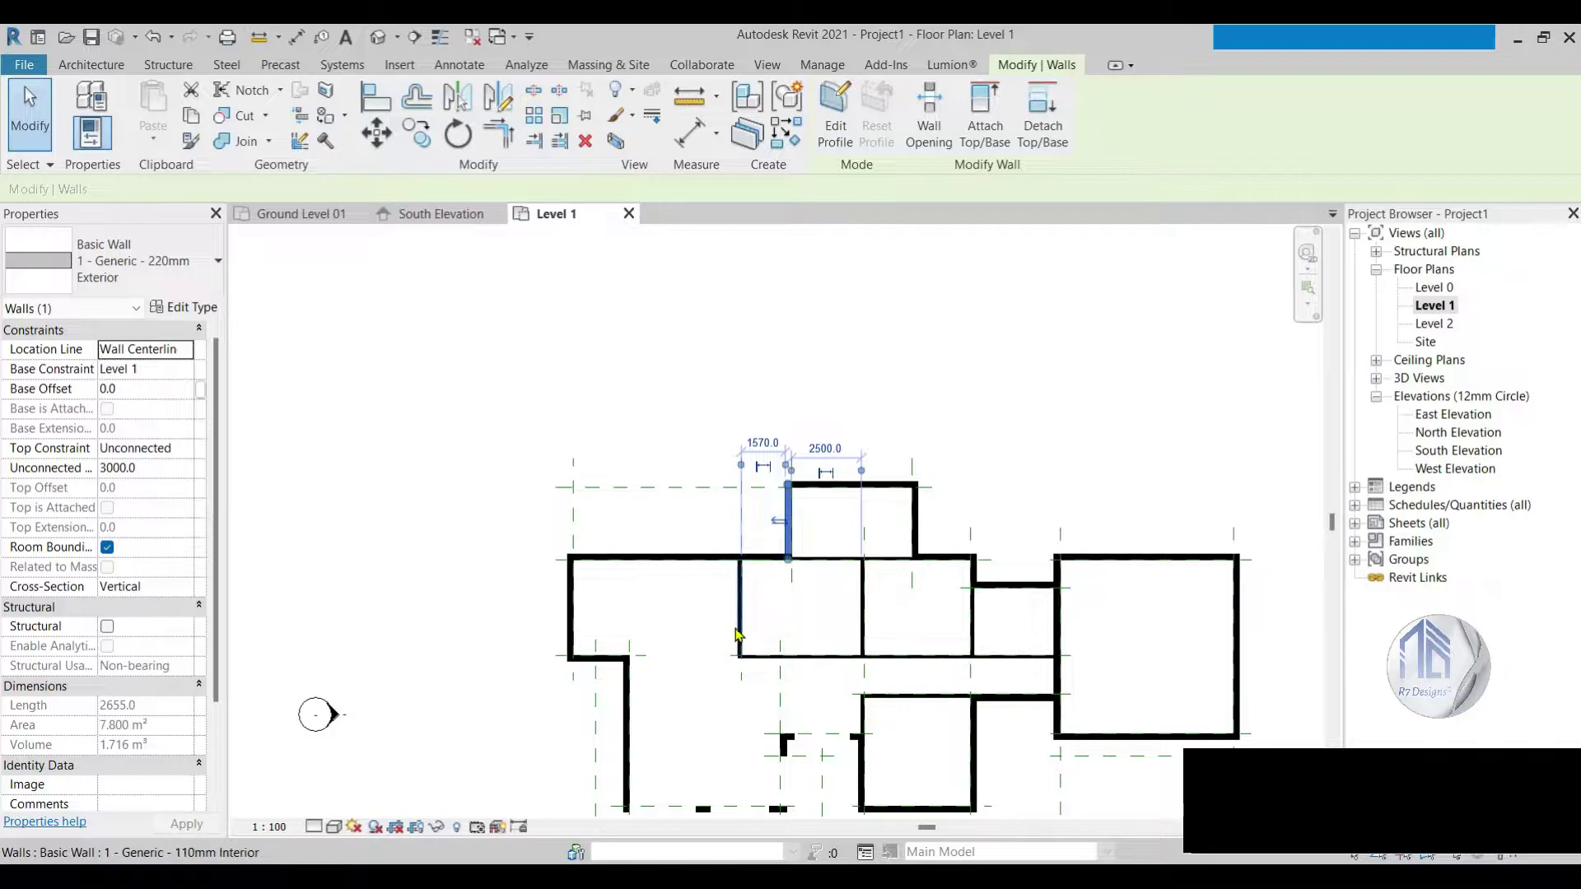
pyautogui.scroll(-1, 738, 635)
pyautogui.scroll(1, 807, 757)
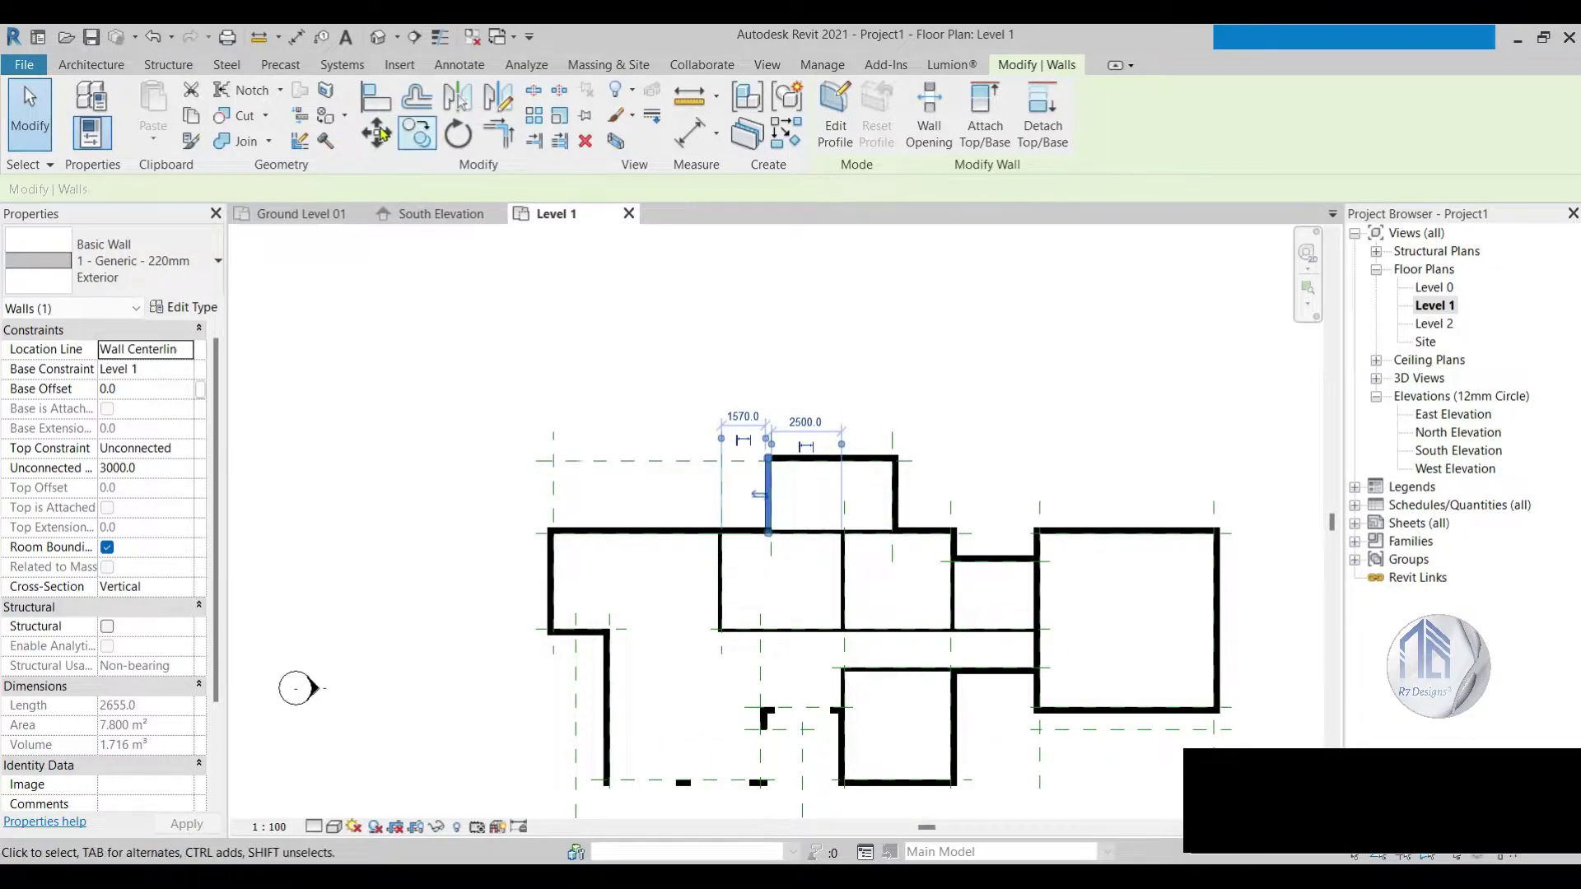
# Step: Align the vertical reference plane onto the small top room's left wall
pyautogui.press('a')
pyautogui.press('l')
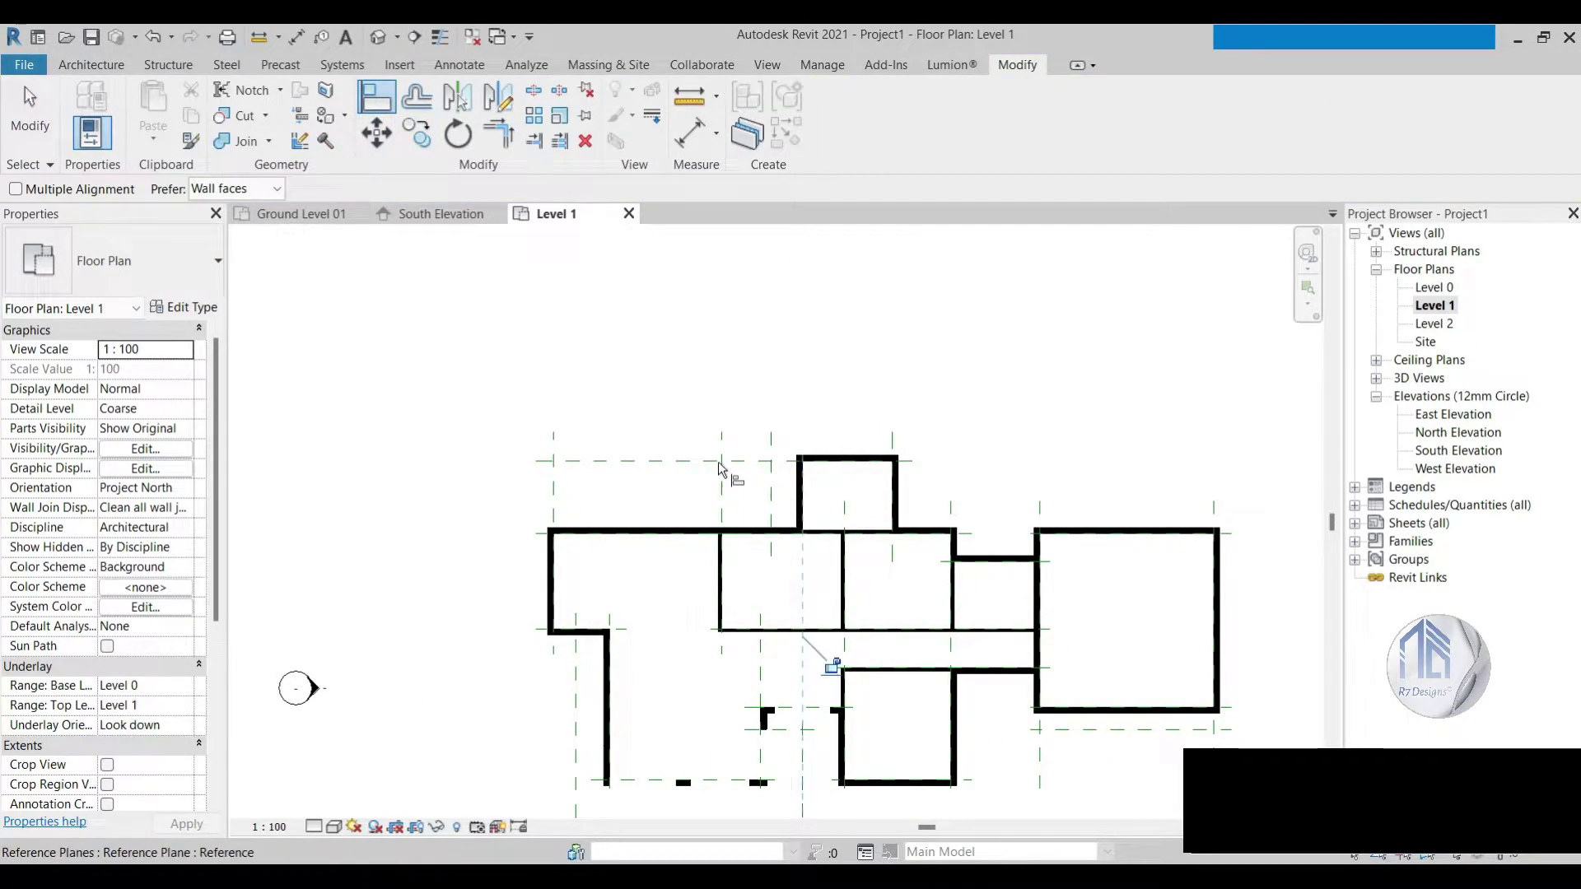
pyautogui.click(37, 116)
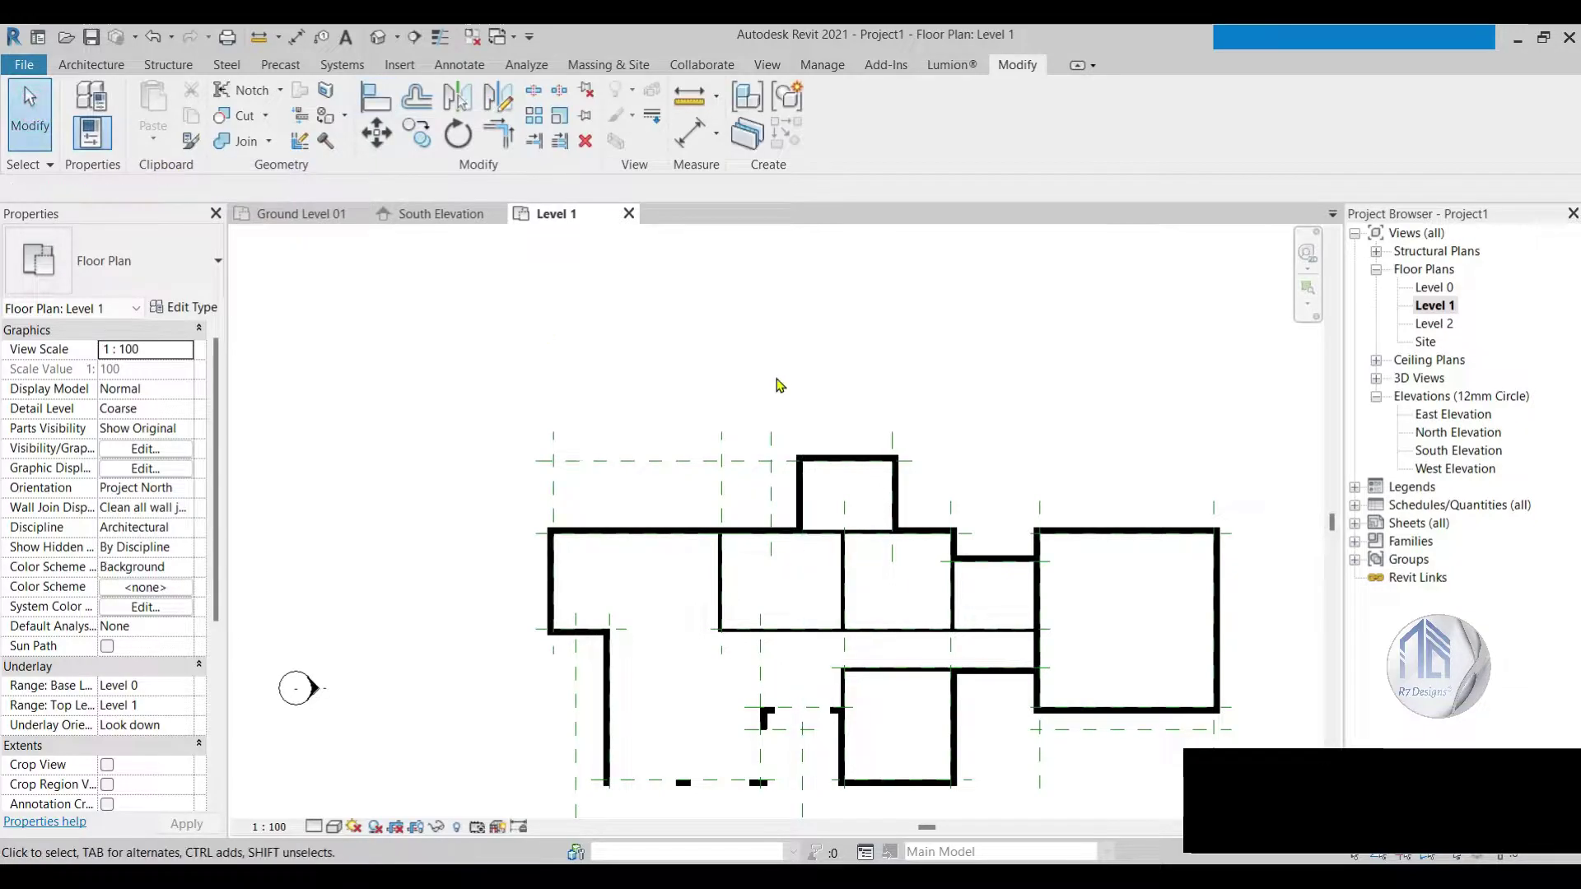
pyautogui.scroll(1, 774, 548)
pyautogui.scroll(1, 758, 544)
pyautogui.scroll(-1, 758, 544)
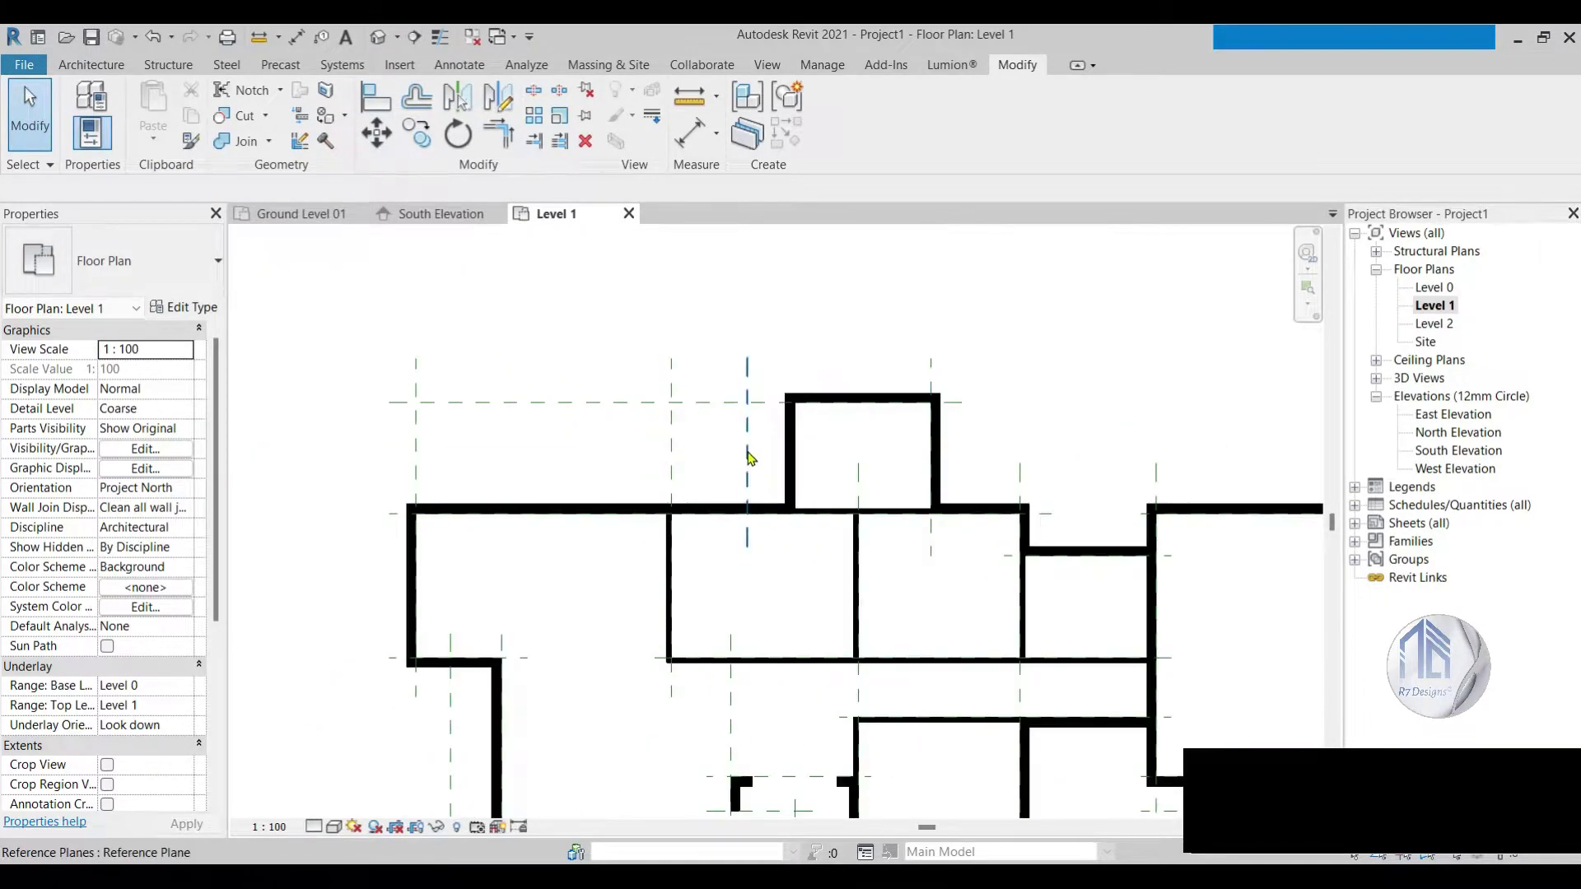
pyautogui.click(746, 452)
pyautogui.click(376, 110)
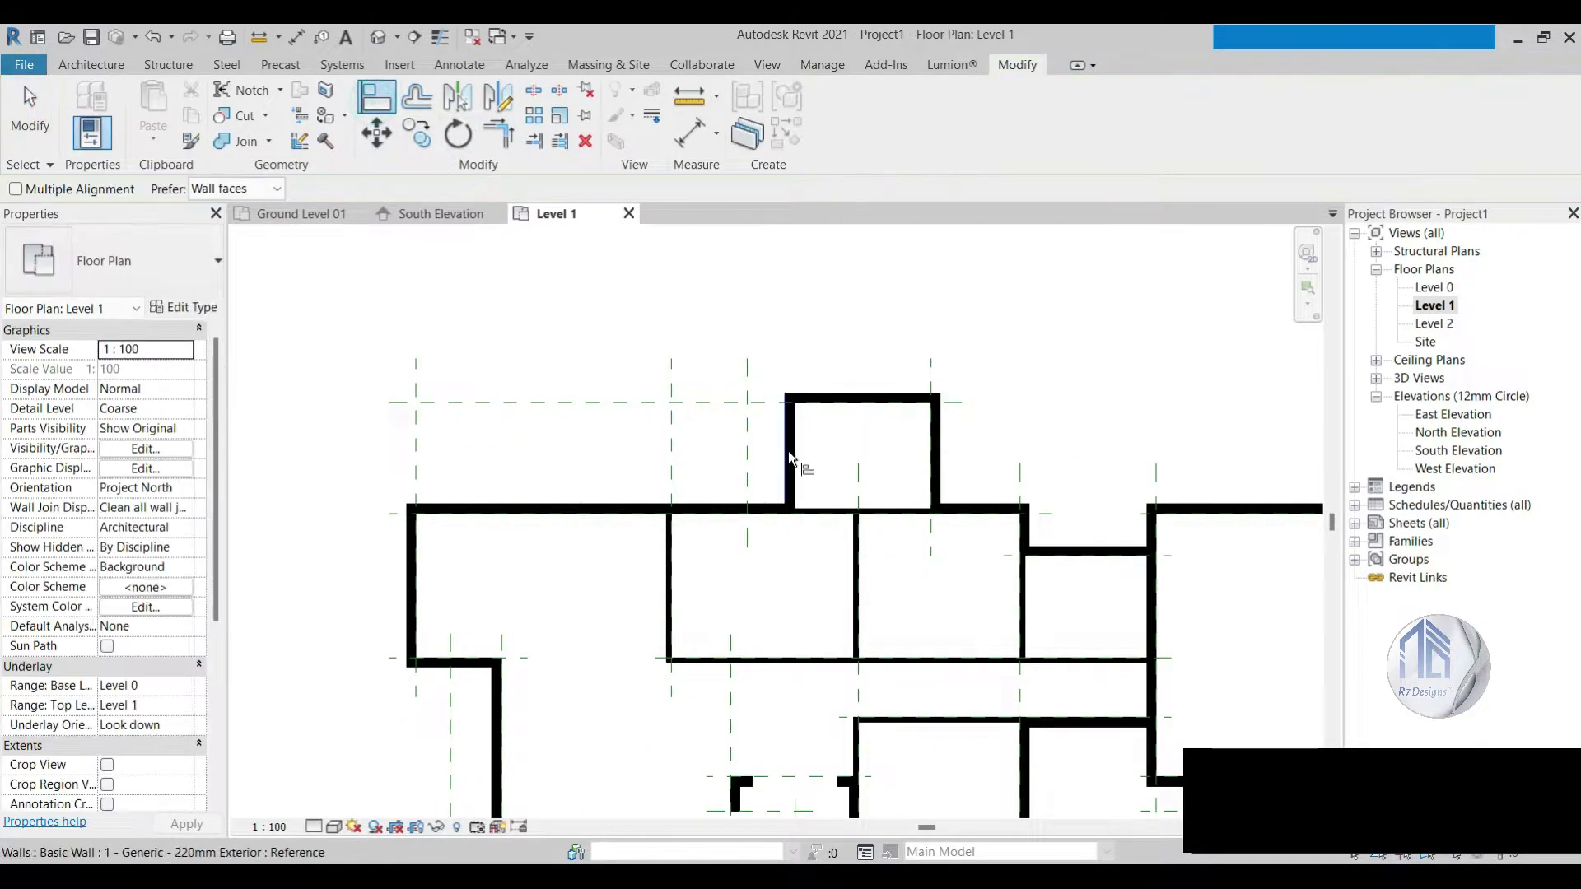
pyautogui.click(746, 464)
pyautogui.click(57, 106)
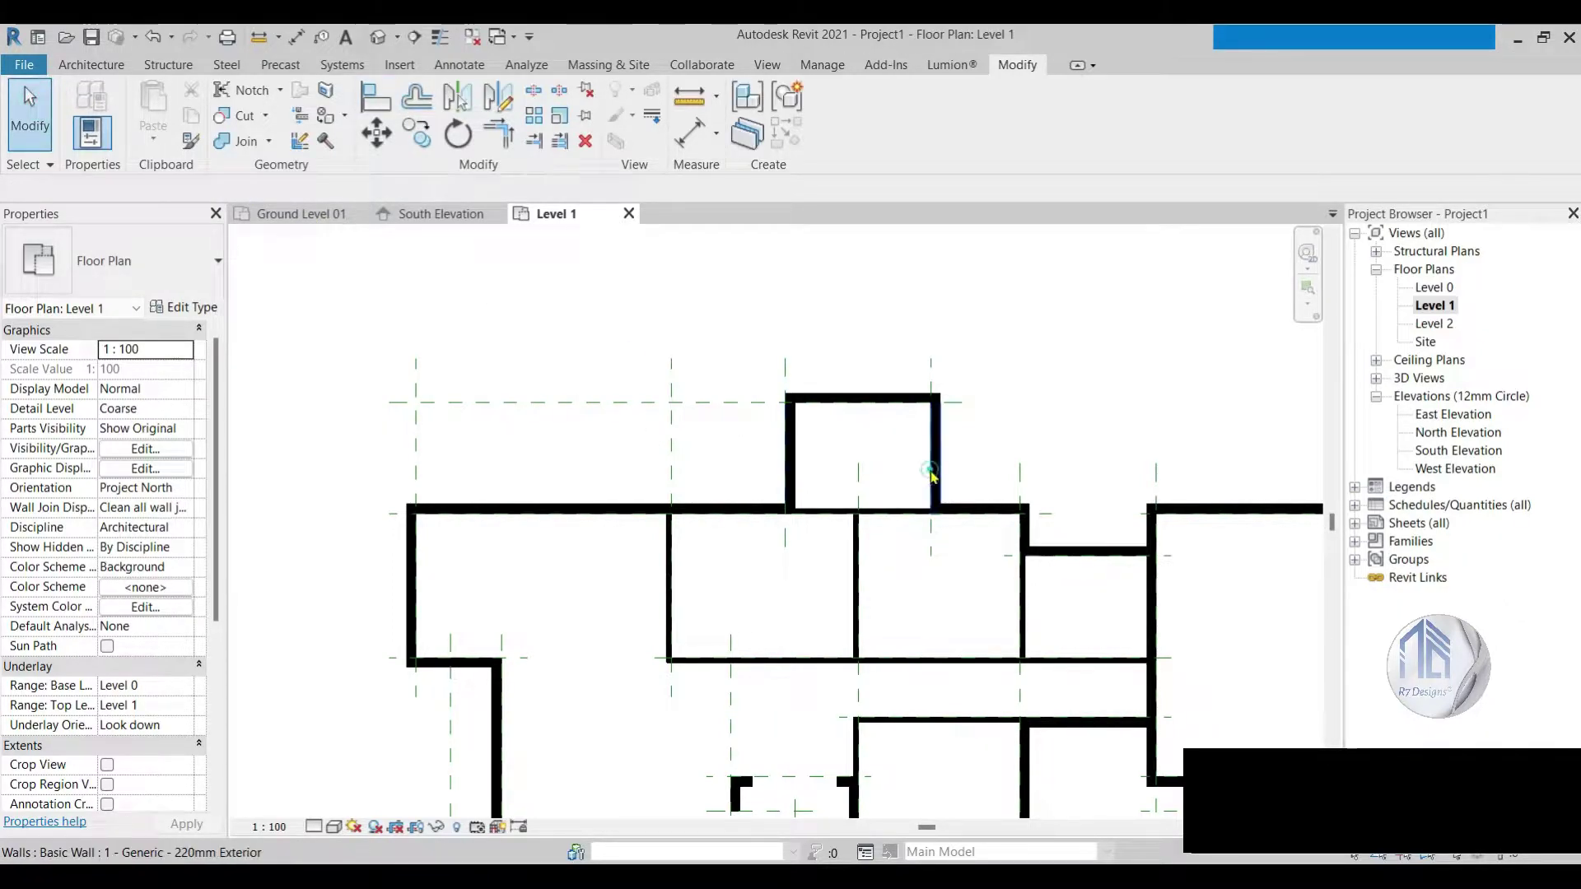
# Step: Inspect the small room's right wall and a nearby vertical reference plane, then clear the selection
pyautogui.click(933, 476)
pyautogui.press('Escape')
pyautogui.scroll(-3, 739, 405)
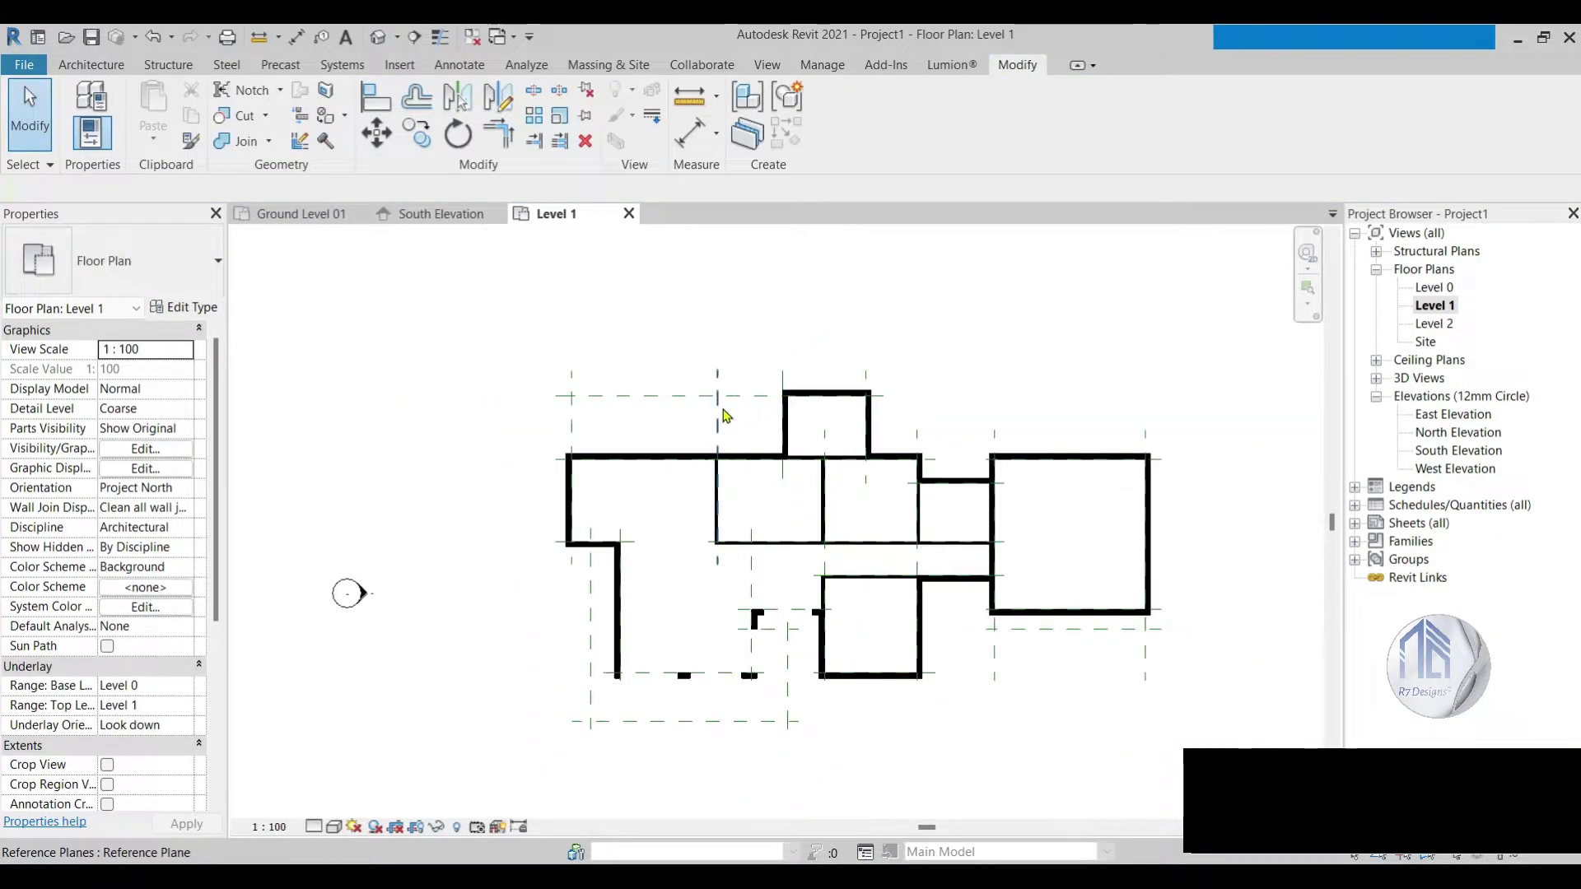
pyautogui.click(718, 396)
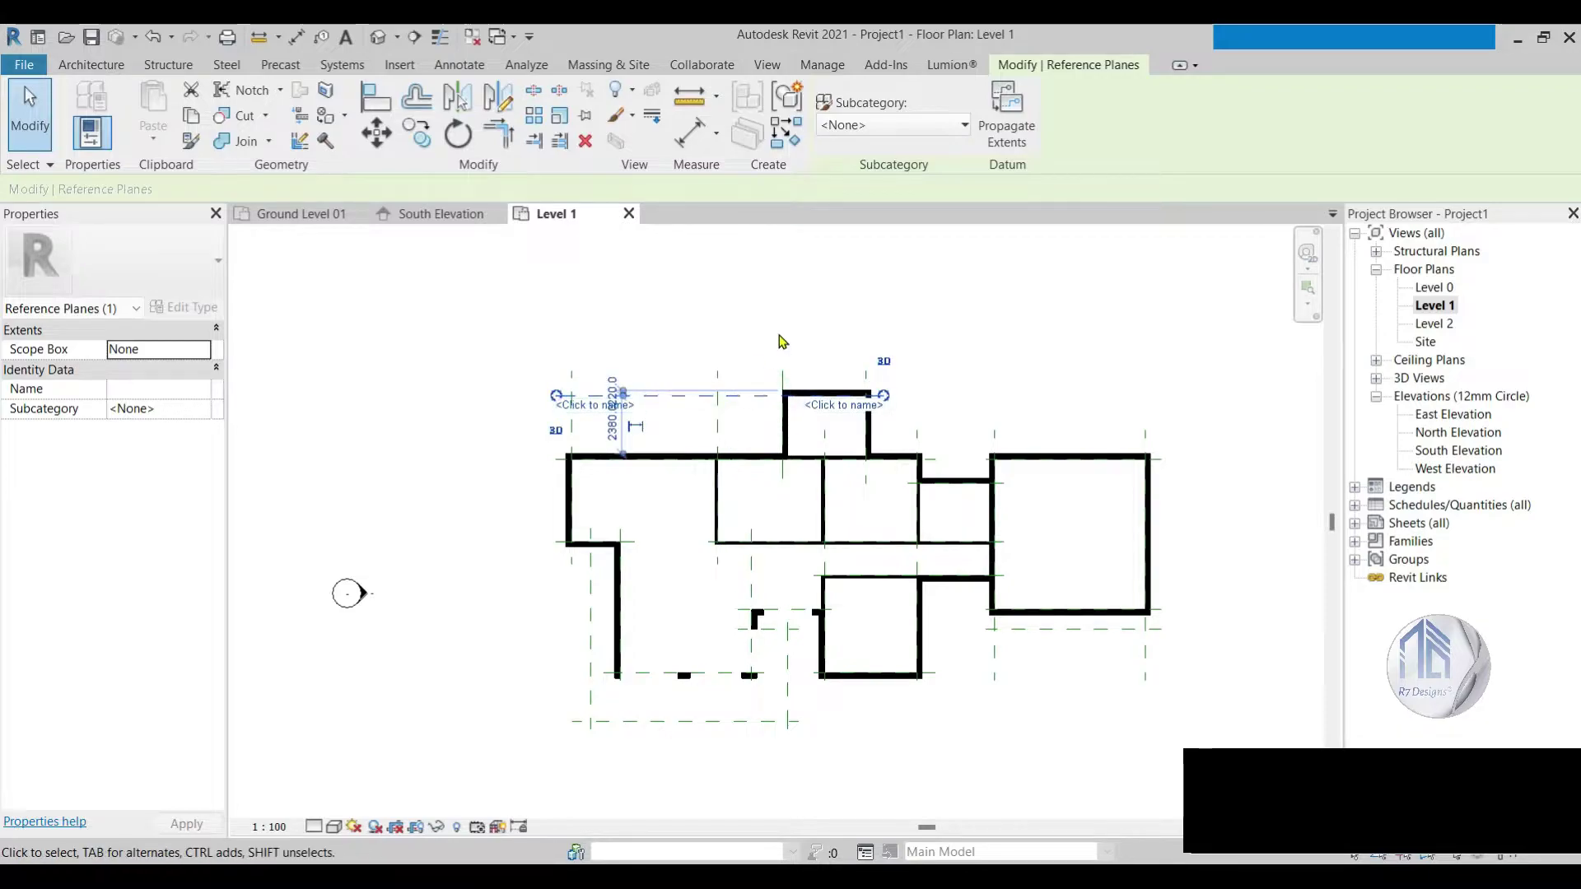
pyautogui.press('Escape')
pyautogui.scroll(-3, 772, 465)
pyautogui.scroll(2, 773, 465)
pyautogui.scroll(-2, 773, 465)
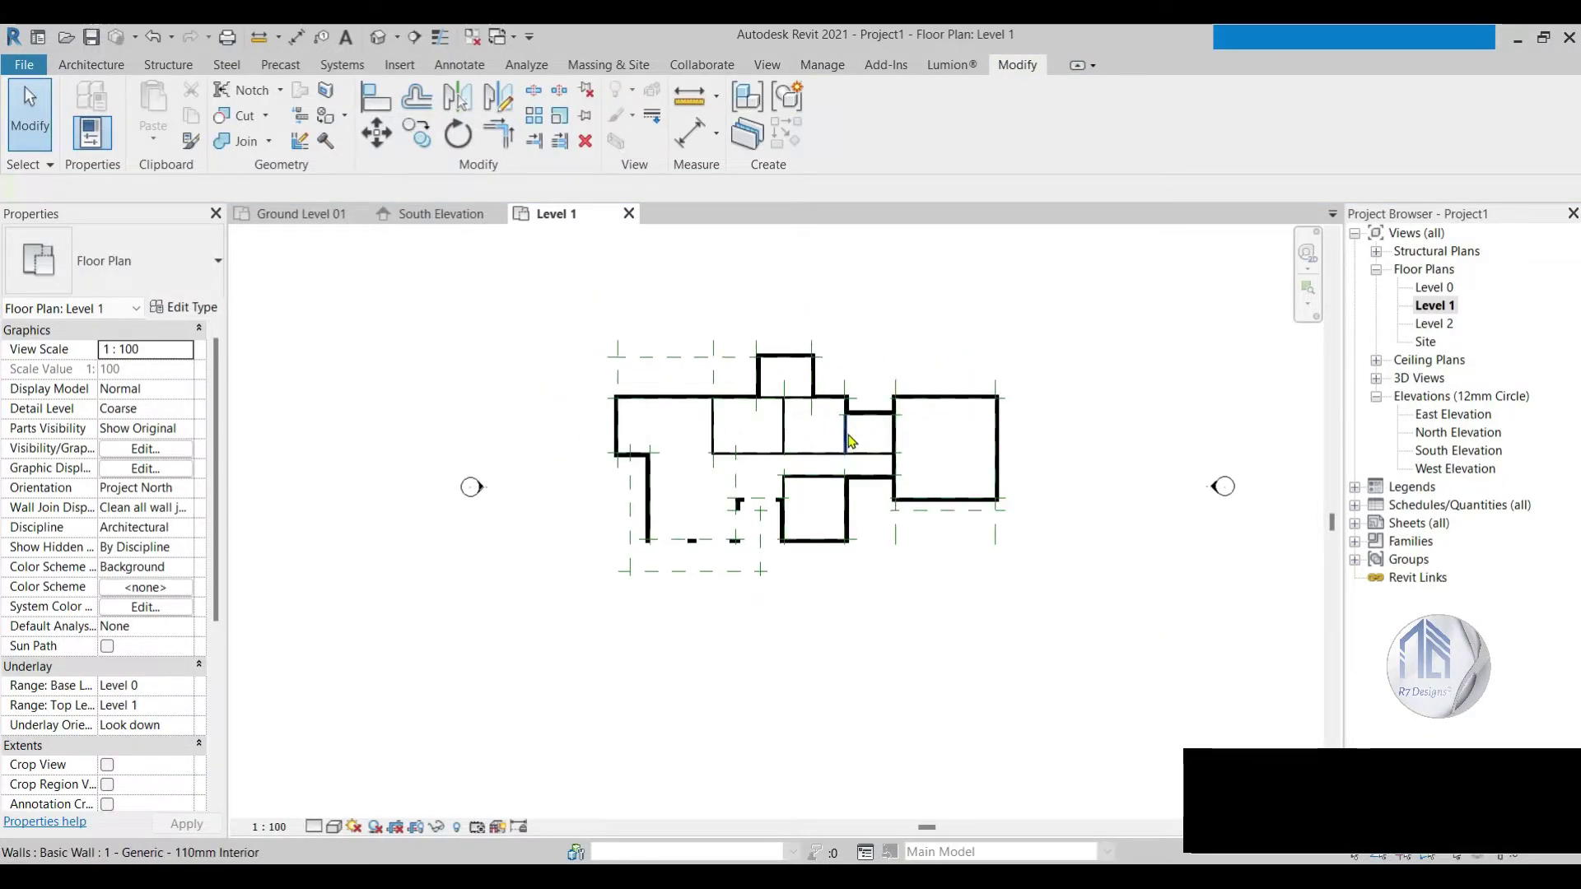
pyautogui.scroll(2, 663, 459)
pyautogui.scroll(2, 824, 445)
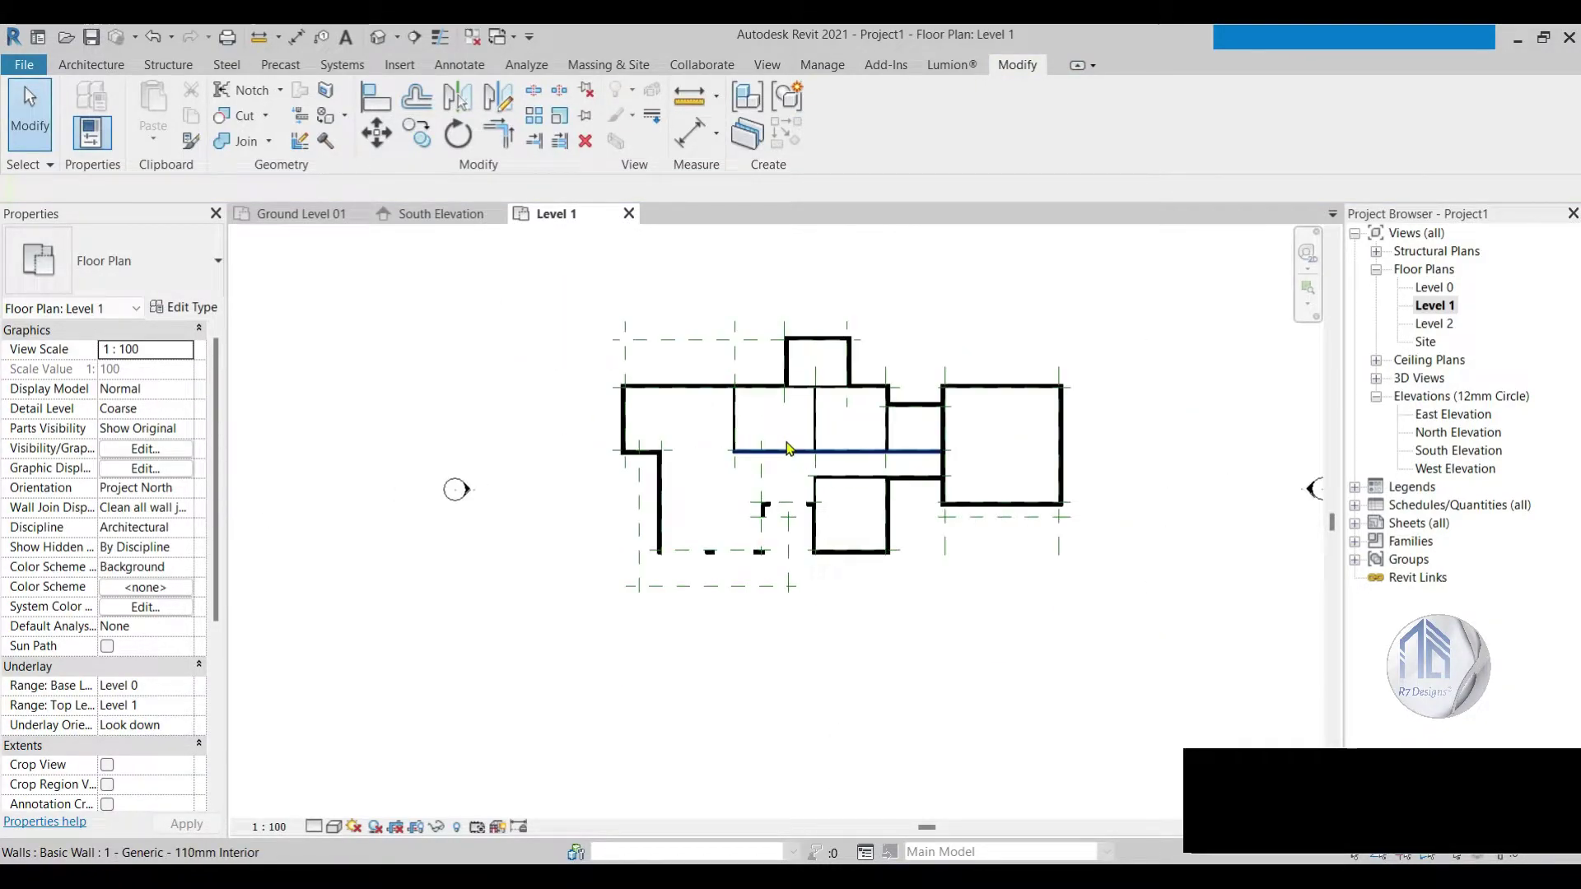
pyautogui.scroll(3, 1029, 412)
# Step: Select the right room's top, side, bottom and left walls and apply a -100 Base Offset
pyautogui.click(1011, 357)
pyautogui.keyDown('ctrl'); pyautogui.click(1118, 462); pyautogui.keyUp('ctrl')
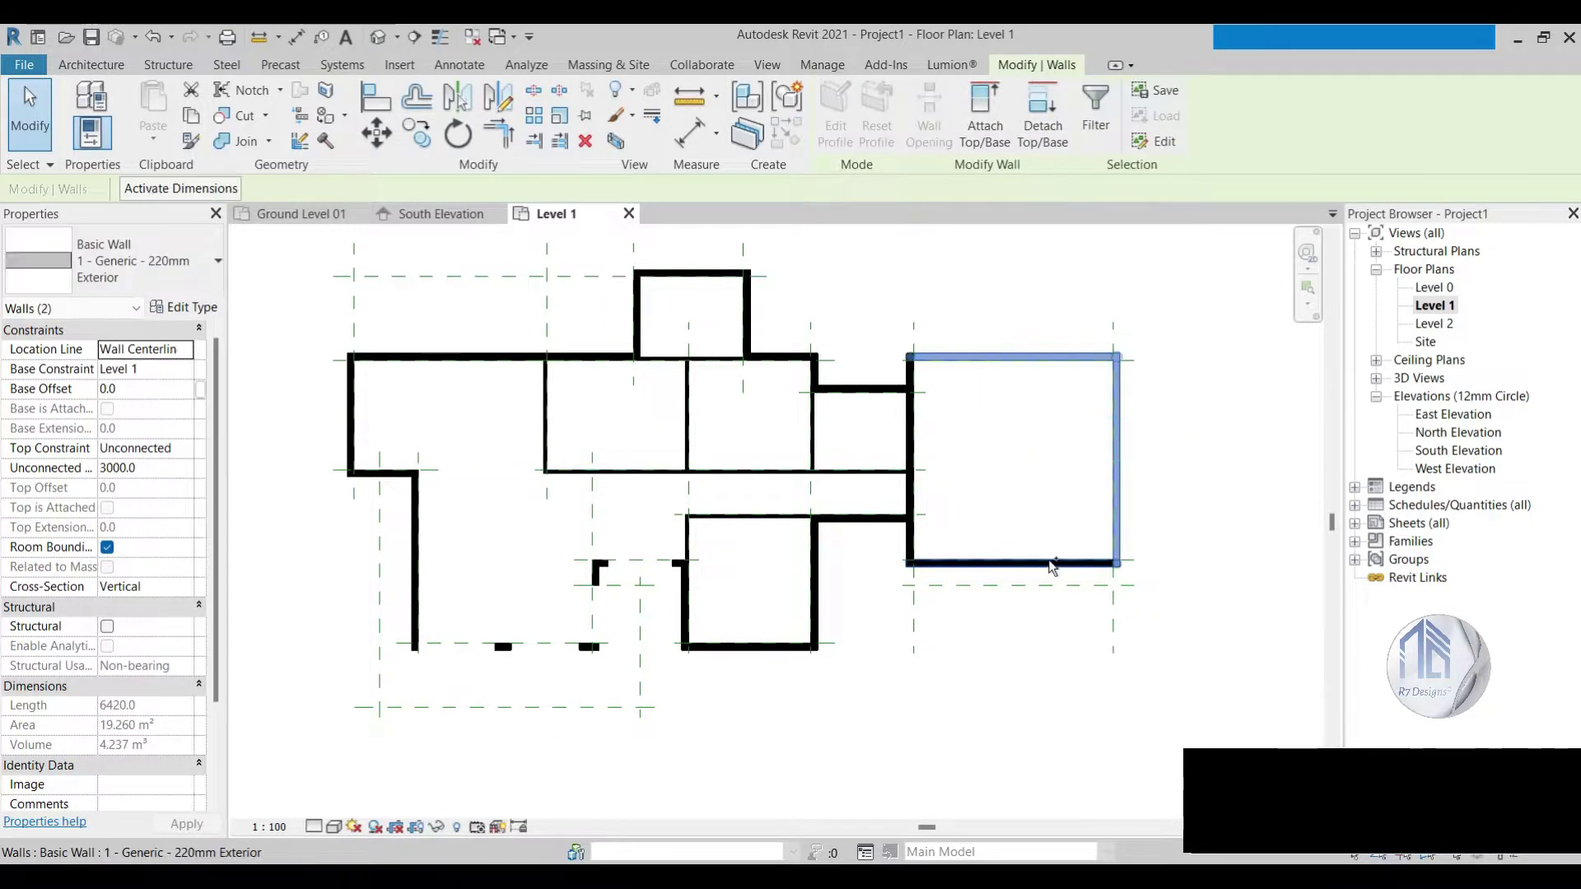
pyautogui.keyDown('ctrl'); pyautogui.click(988, 564); pyautogui.keyUp('ctrl')
pyautogui.keyDown('ctrl'); pyautogui.click(917, 449); pyautogui.keyUp('ctrl')
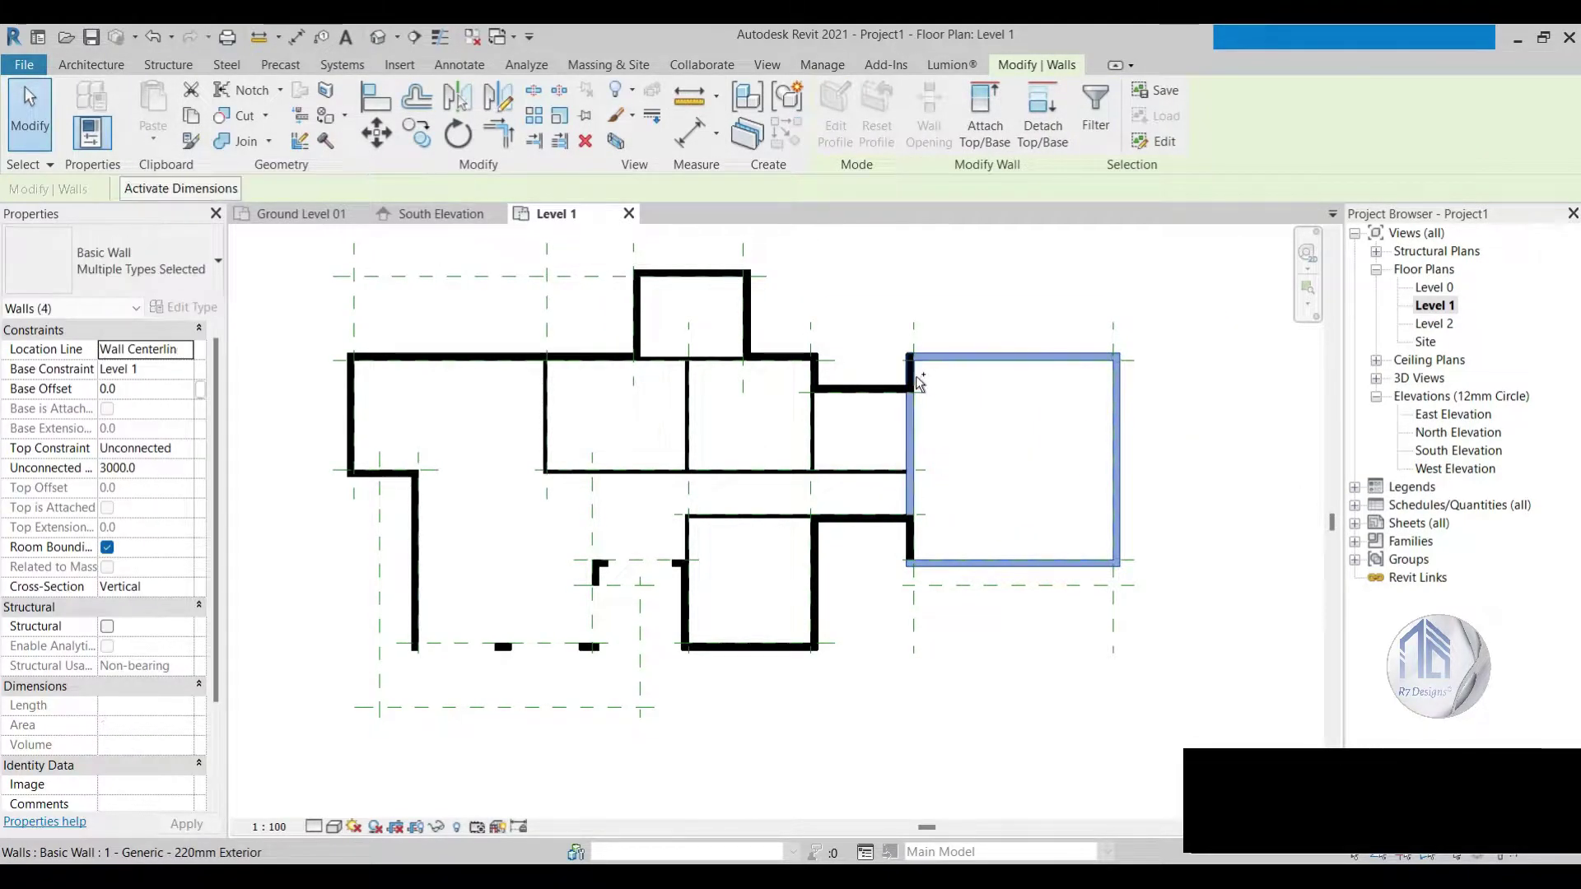
pyautogui.keyDown('ctrl'); pyautogui.click(916, 535); pyautogui.keyUp('ctrl')
pyautogui.click(153, 466)
pyautogui.click(134, 382)
pyautogui.write('-100')
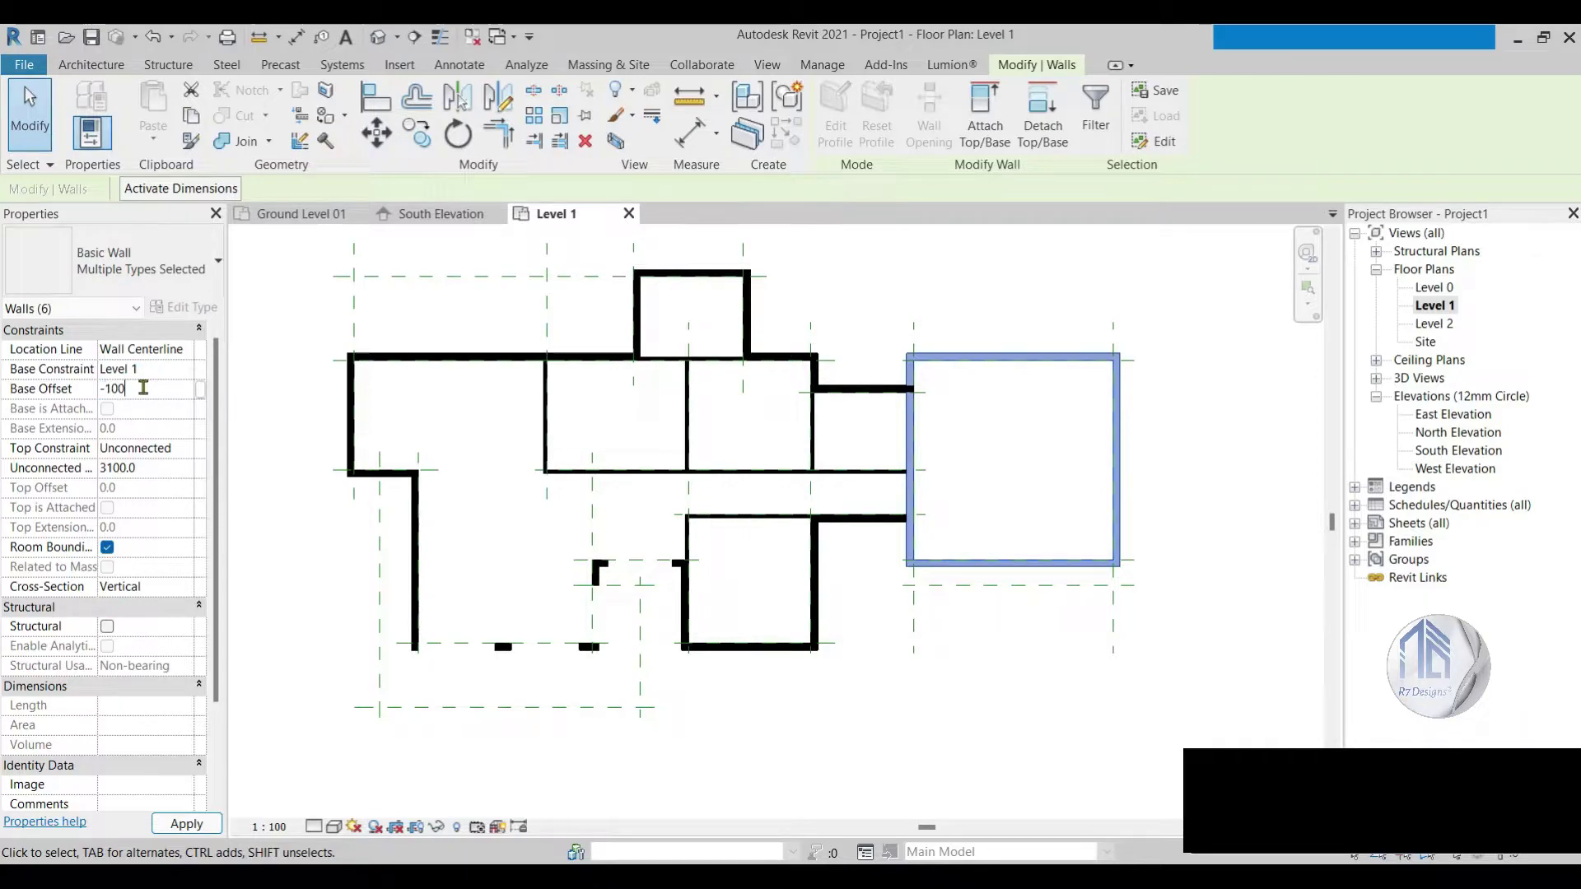
pyautogui.click(1005, 441)
# Step: Check a horizontal interior wall and the upper-right vertical wall segment, then deselect
pyautogui.scroll(3, 692, 379)
pyautogui.scroll(2, 691, 379)
pyautogui.click(947, 420)
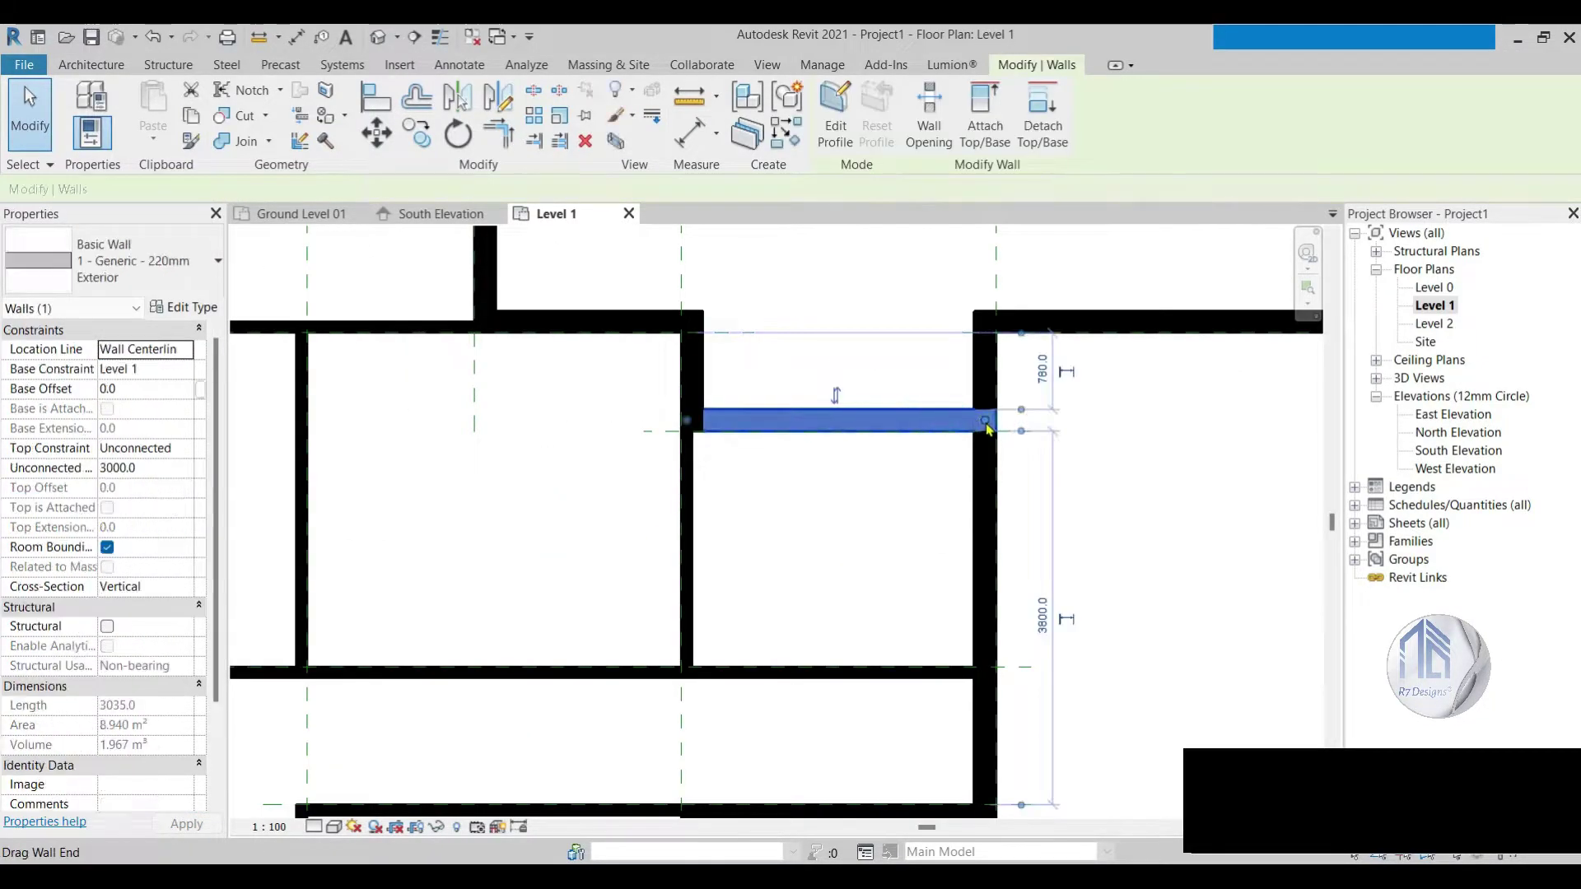
pyautogui.scroll(1, 988, 428)
pyautogui.click(1017, 389)
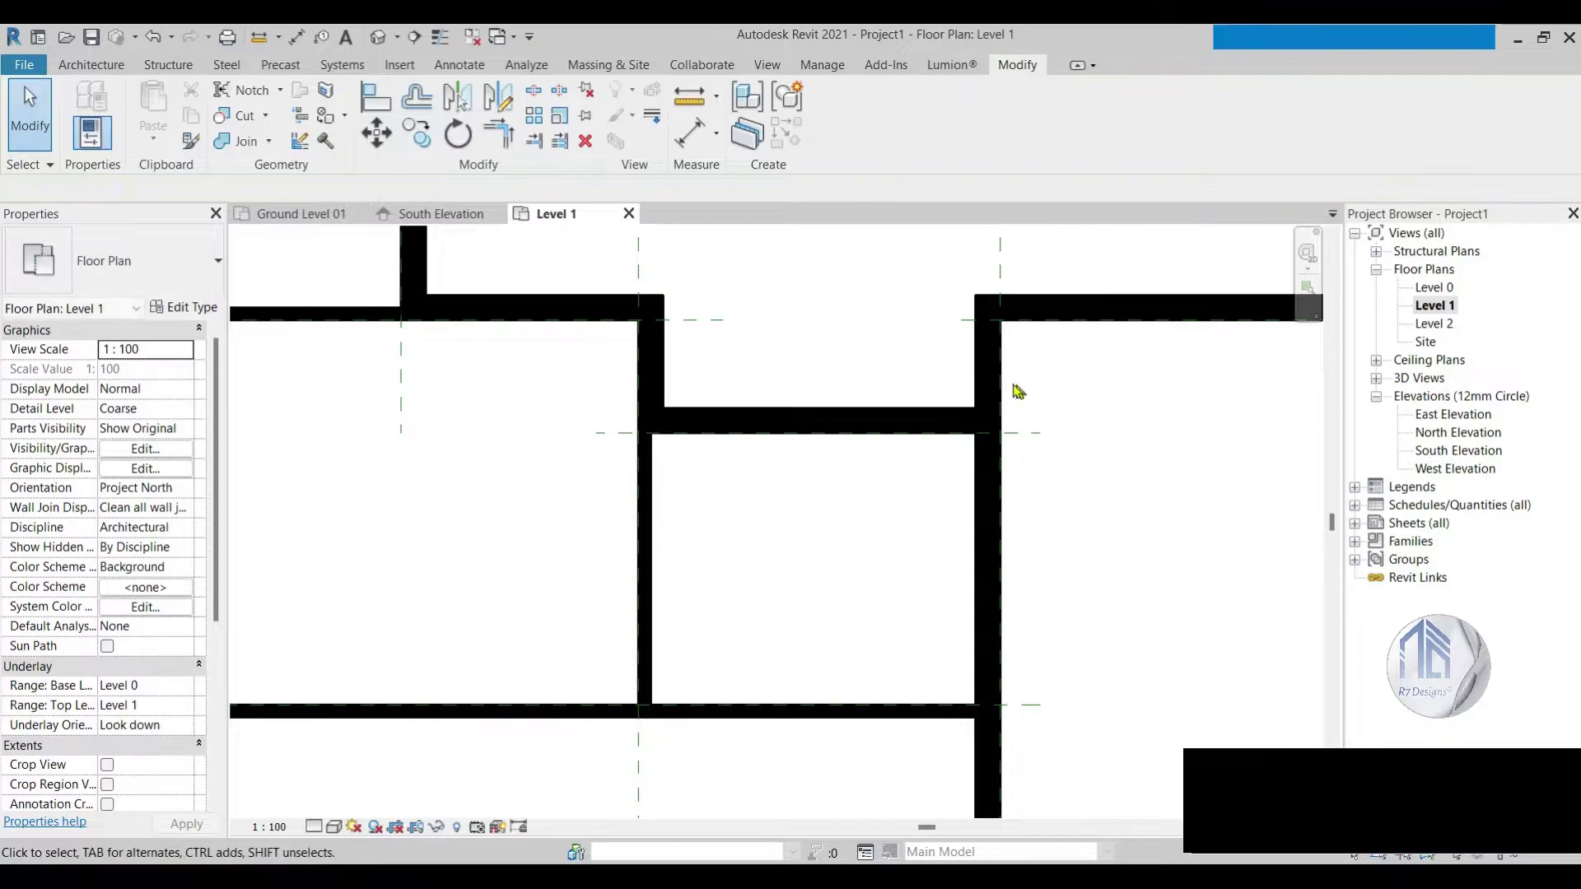
pyautogui.scroll(-4, 989, 455)
pyautogui.click(982, 445)
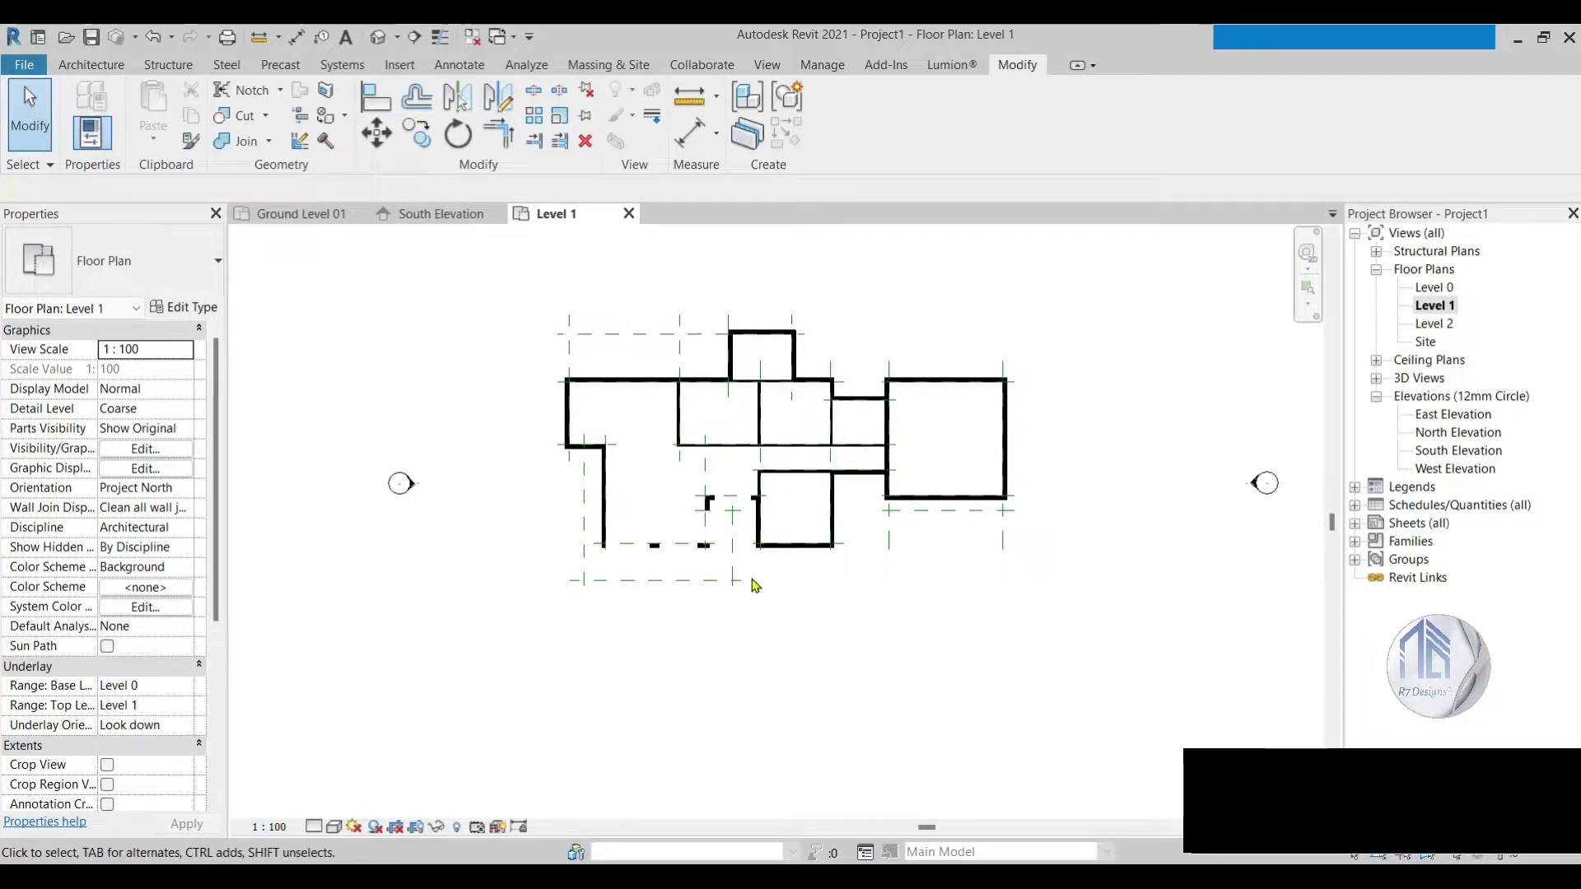
# Step: Start a Curtain_Wall-Exterior_Glazing wall and edit its 1830 vertical grid spacing toward 1500
pyautogui.scroll(-1, 820, 461)
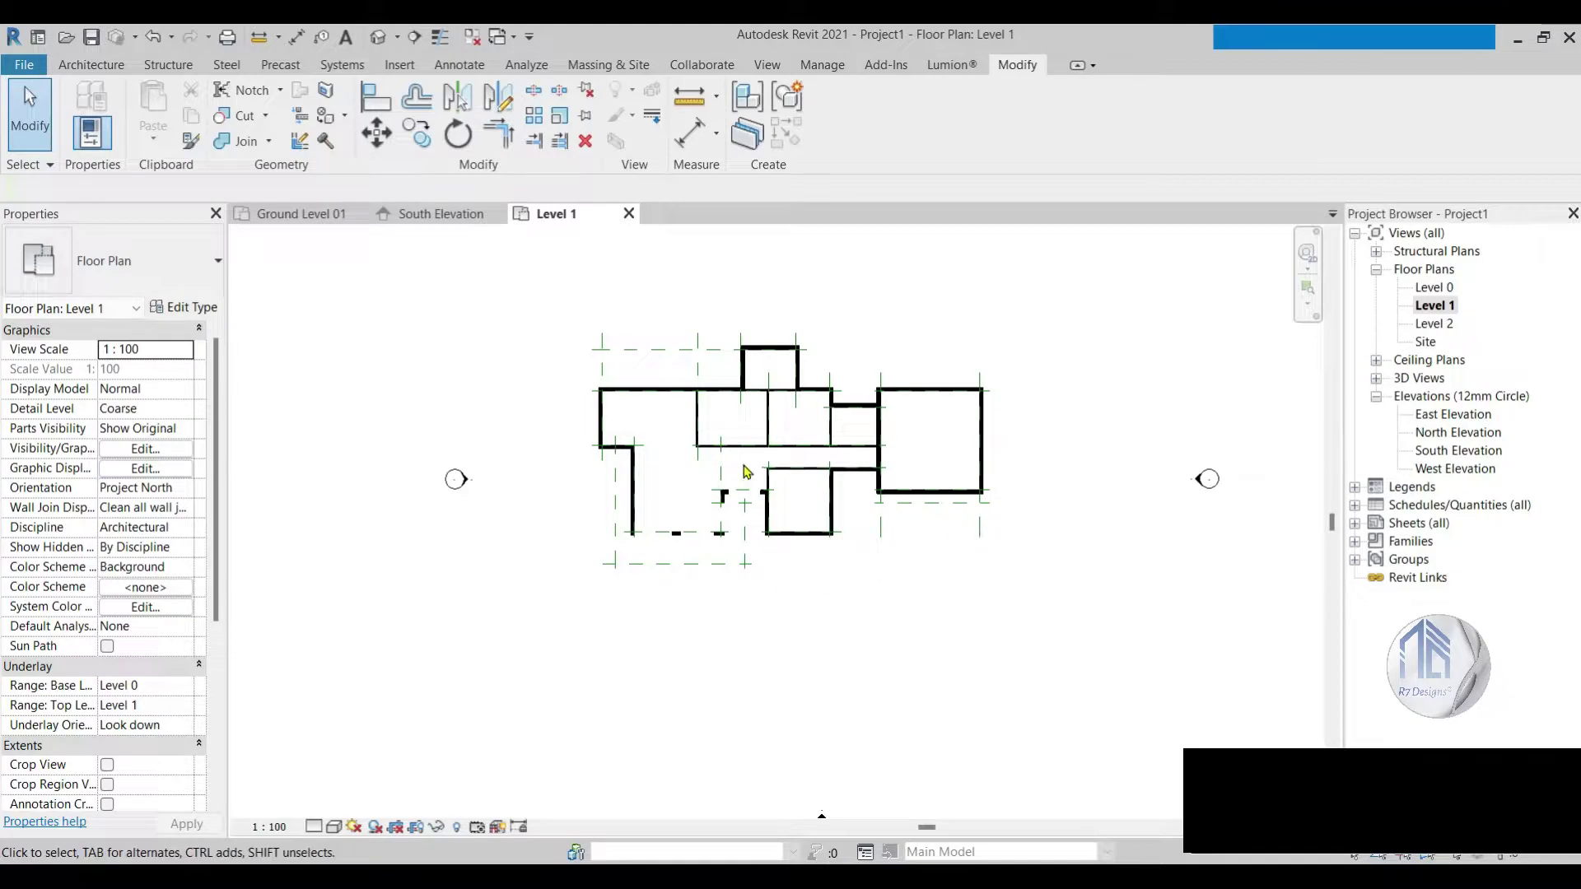
pyautogui.click(91, 65)
pyautogui.click(84, 111)
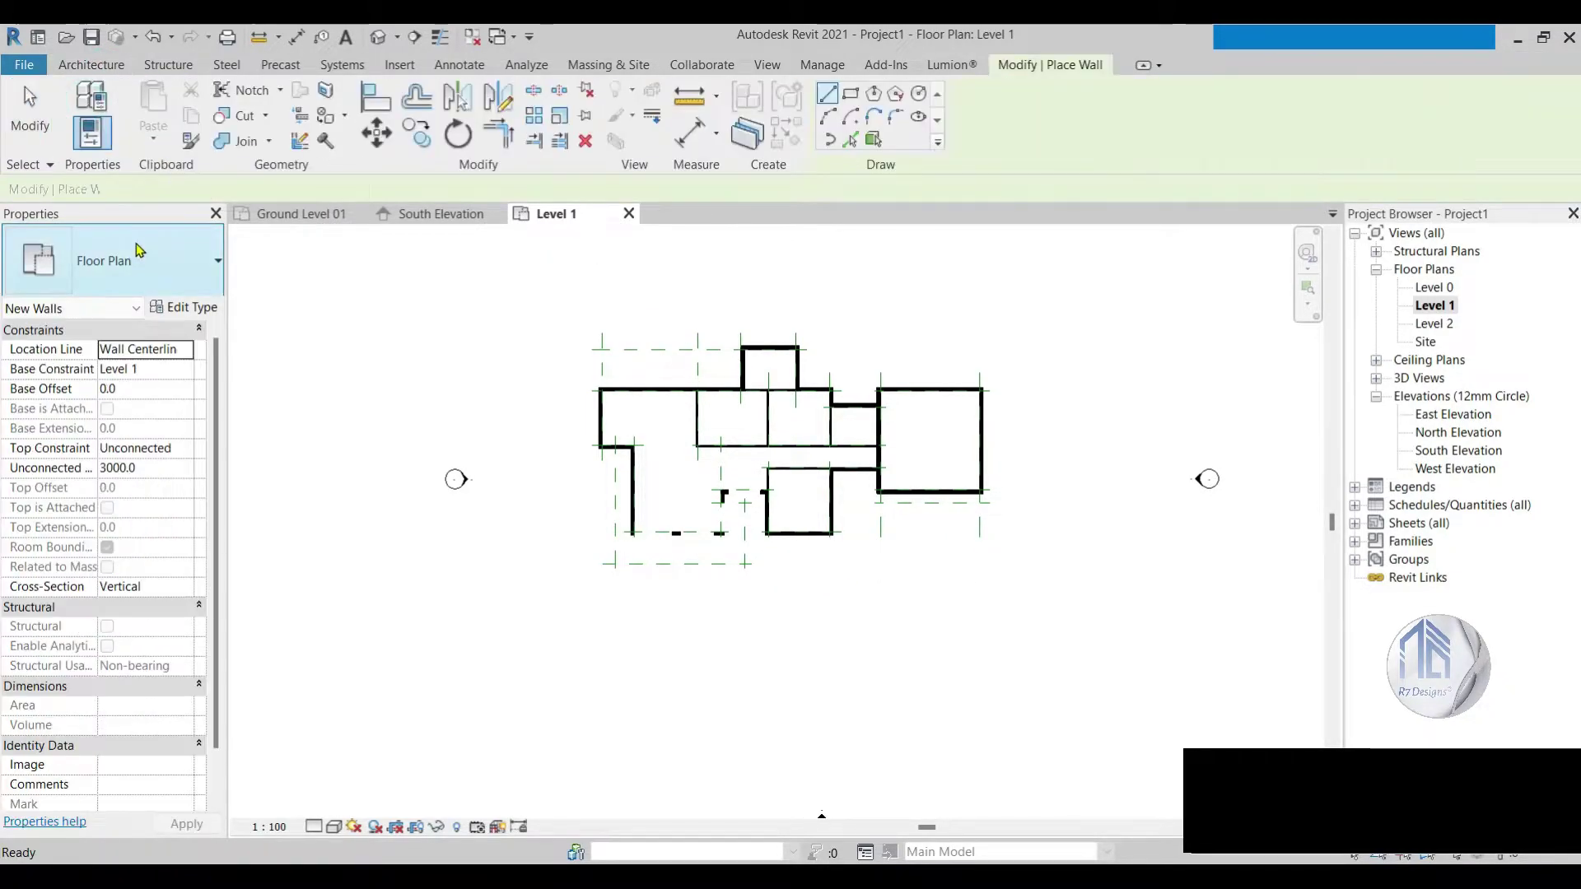
pyautogui.click(123, 260)
pyautogui.scroll(-3, 151, 436)
pyautogui.scroll(-3, 153, 441)
pyautogui.scroll(-1, 159, 449)
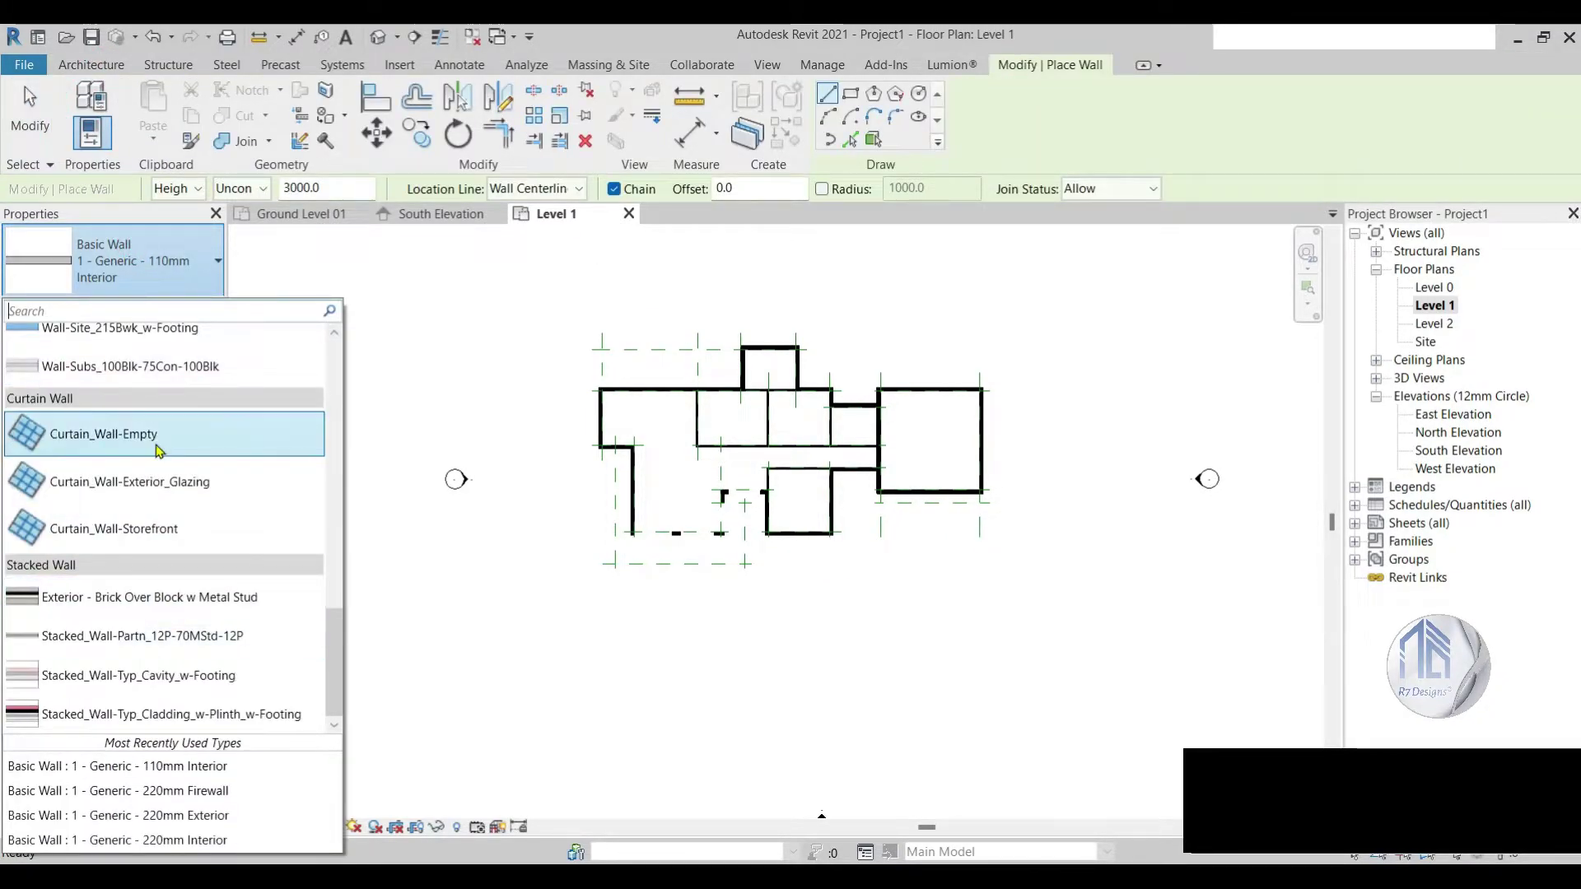
pyautogui.click(157, 471)
pyautogui.click(210, 313)
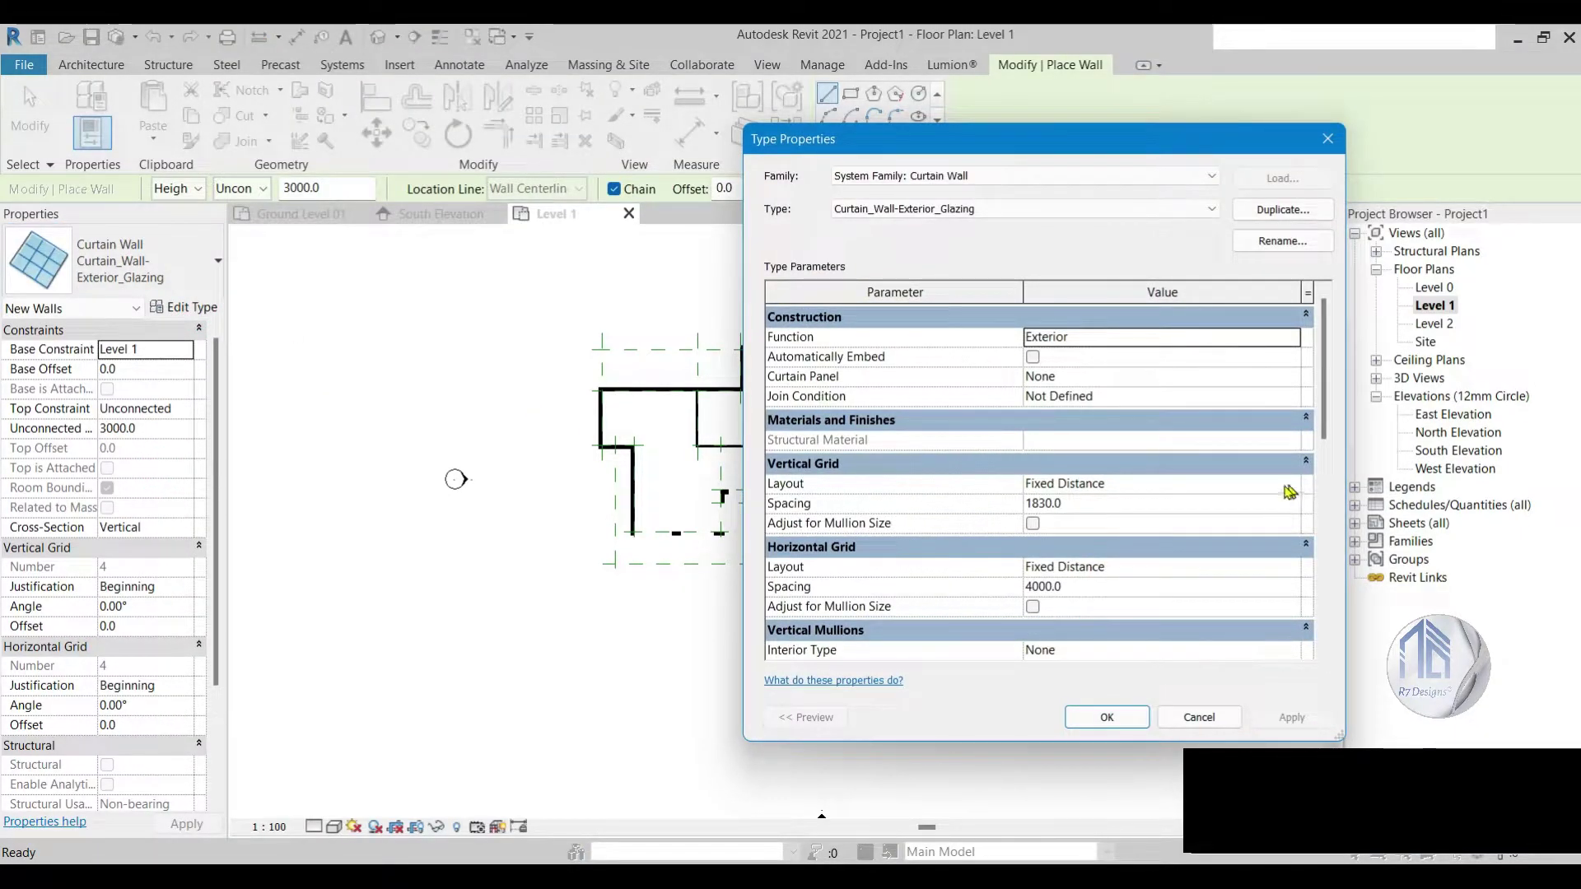
pyautogui.click(1267, 505)
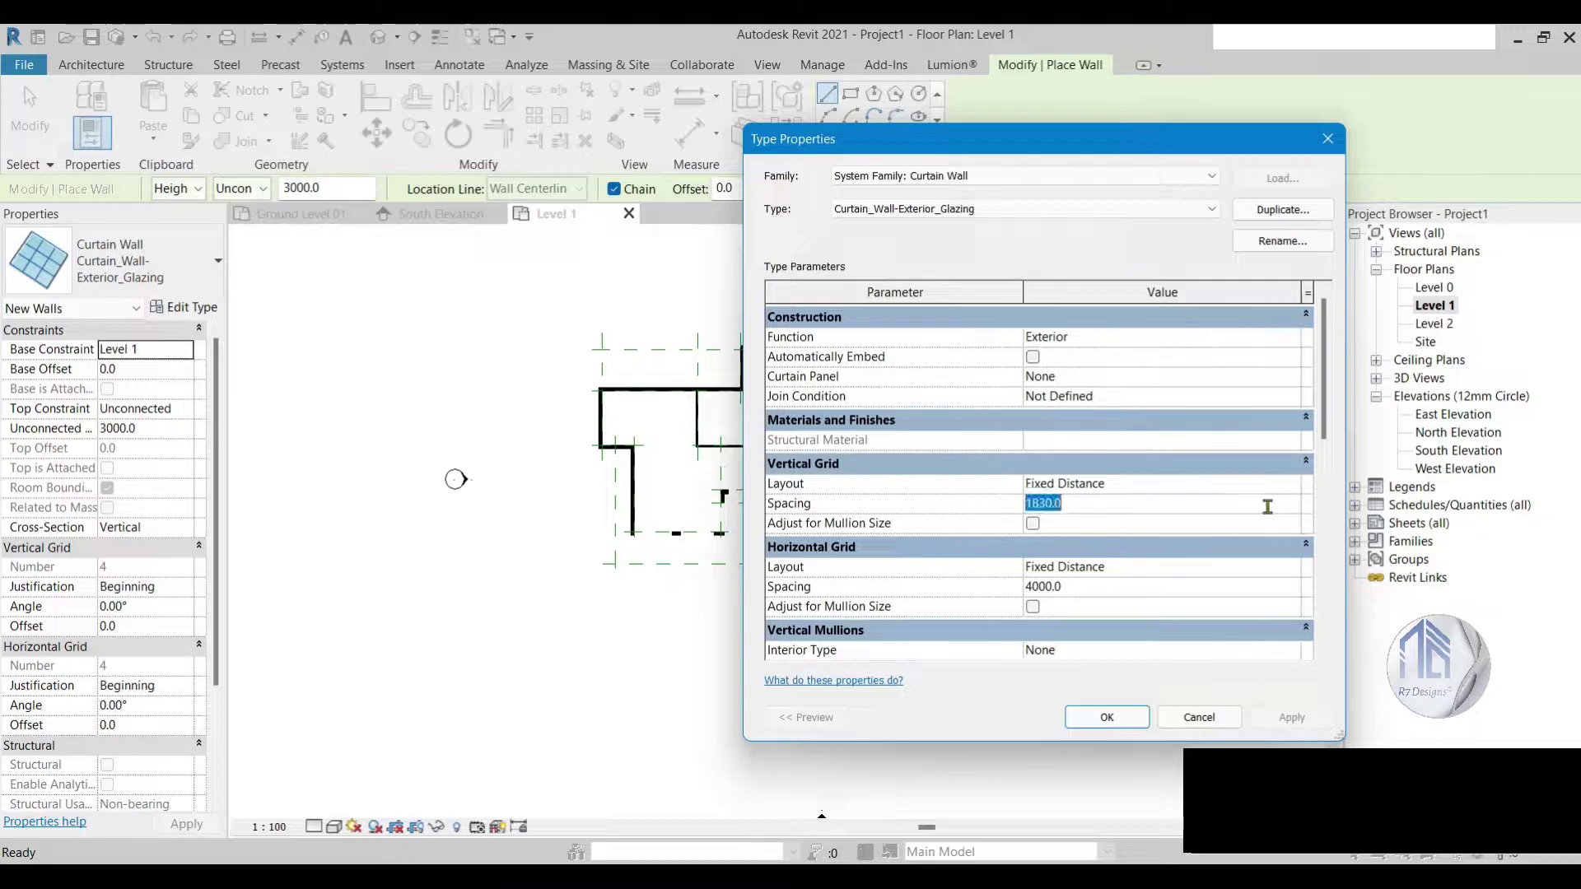
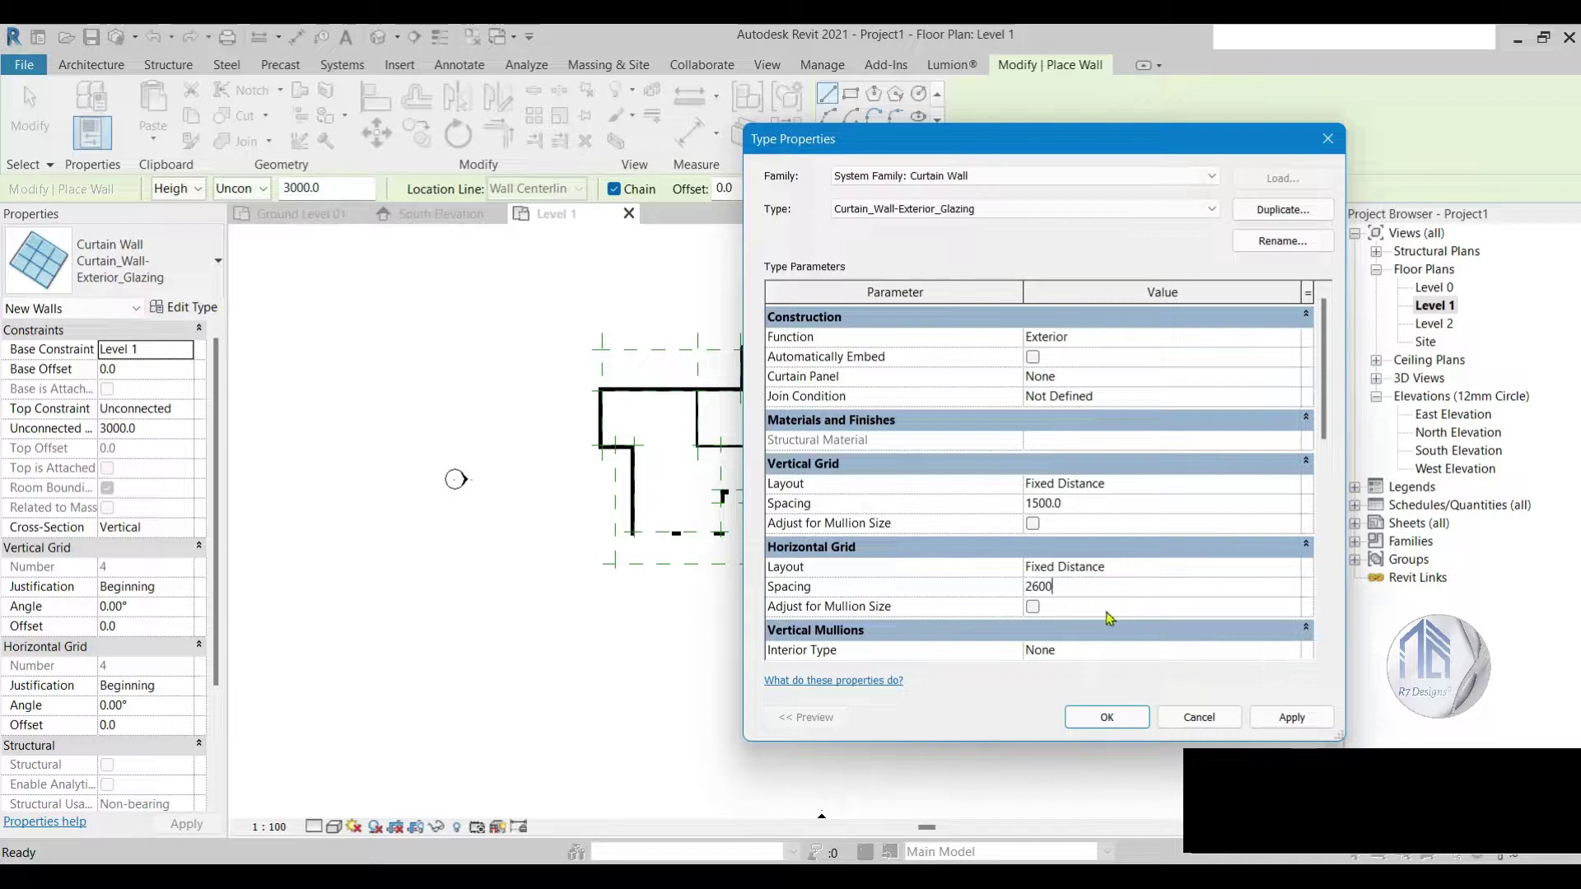
# Step: Set the vertical interior, Border 1 and Border 2 mullions to Rectangular Mullion : 30mm_Square
pyautogui.scroll(-2, 1183, 491)
pyautogui.click(1291, 547)
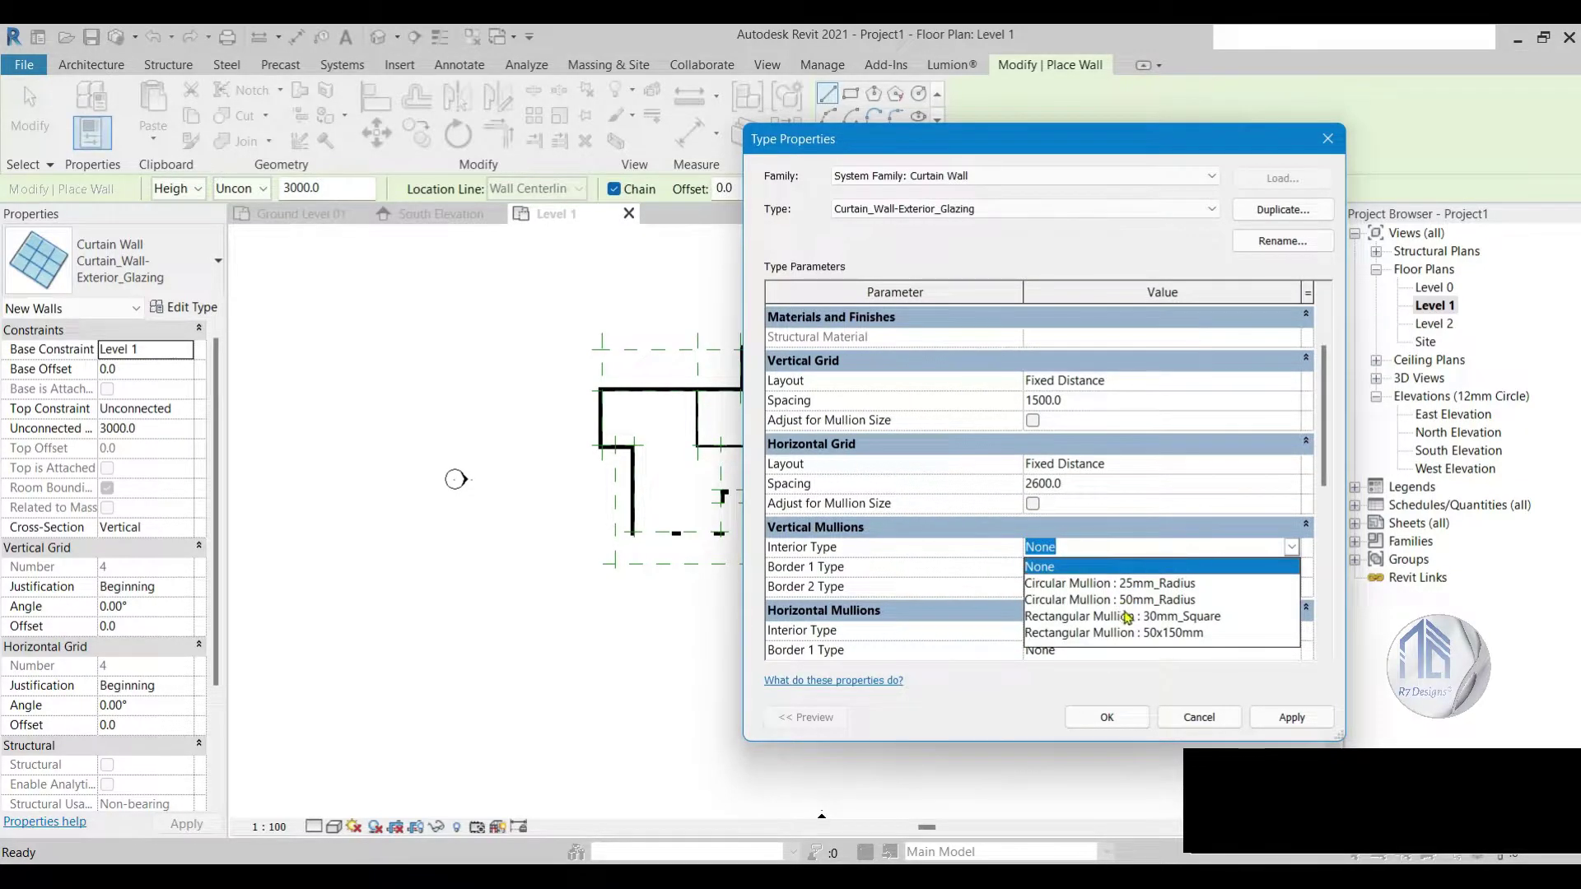
pyautogui.click(1133, 618)
pyautogui.click(1291, 567)
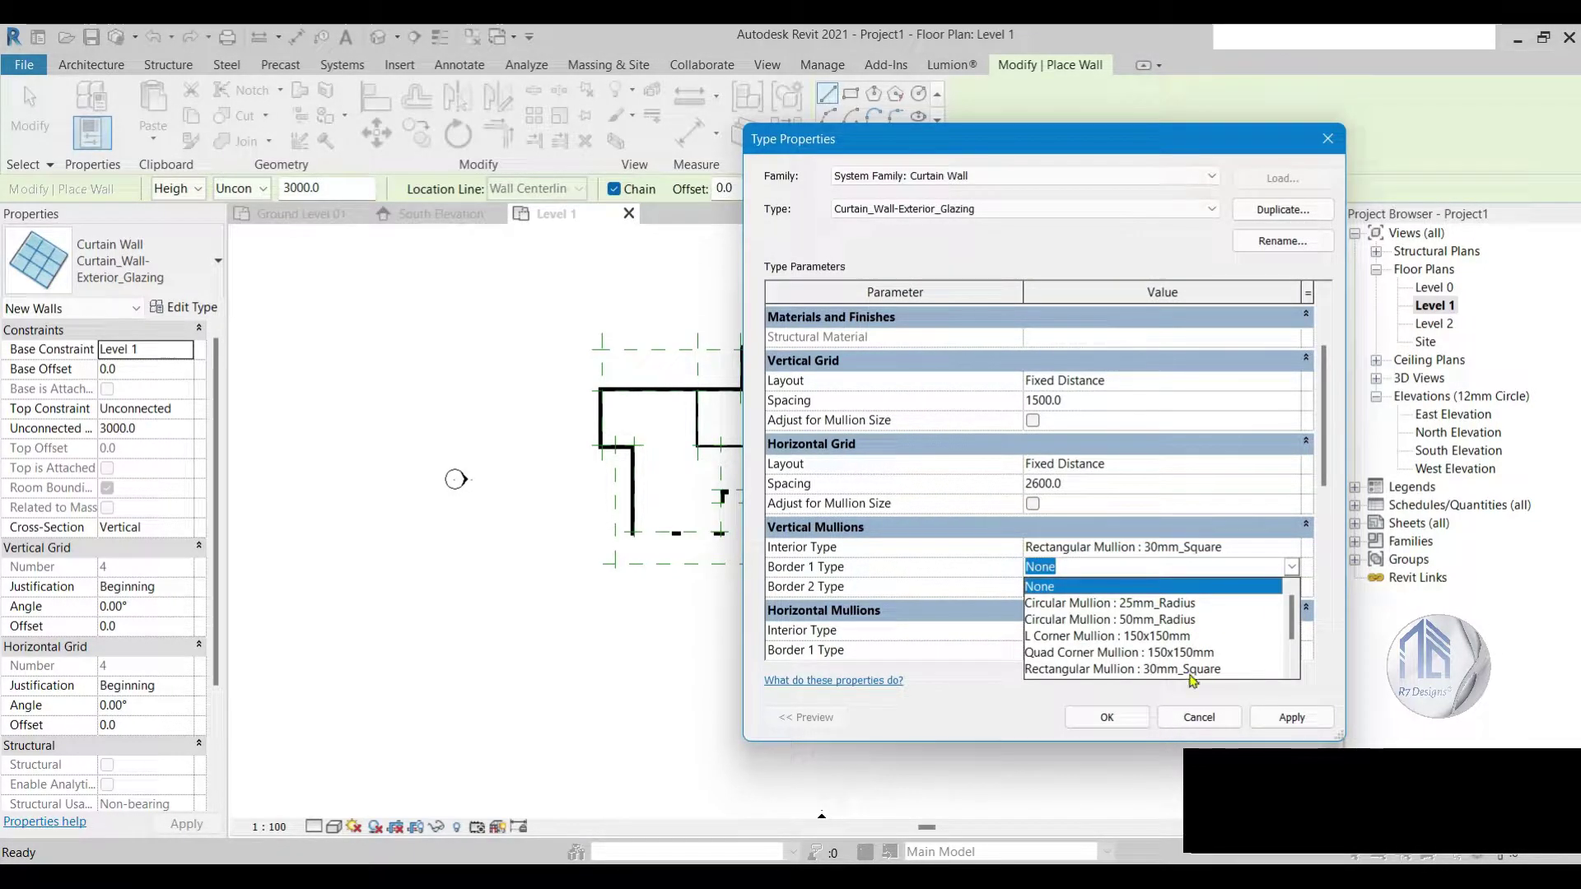
pyautogui.click(1190, 671)
pyautogui.click(1291, 586)
pyautogui.click(1186, 689)
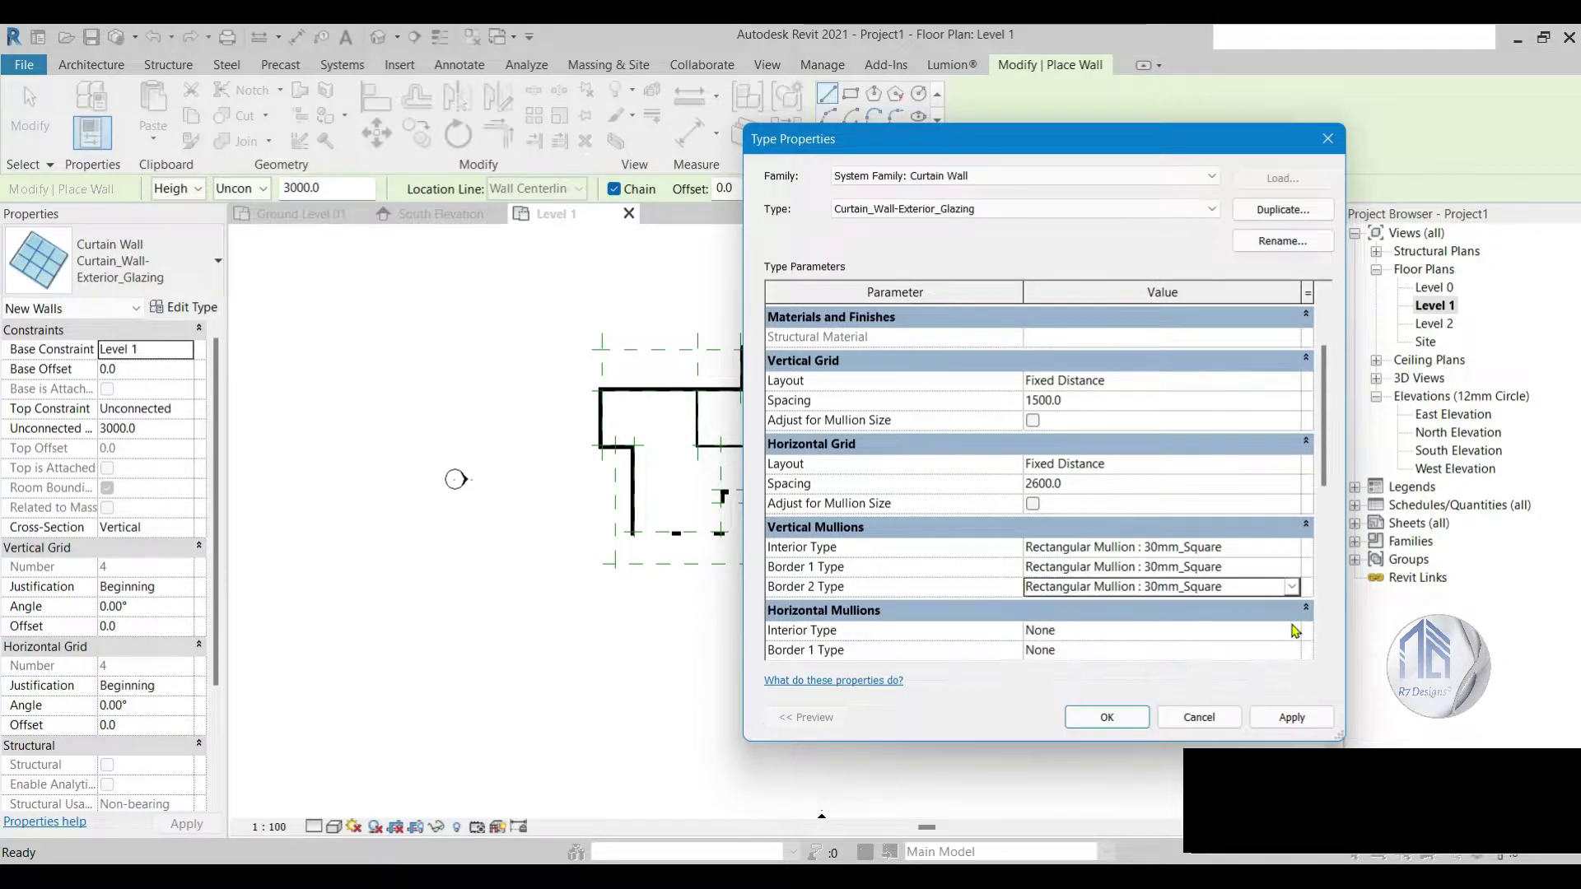
# Step: Set the horizontal interior, Border 1 and Border 2 mullions to 30mm_Square and apply the type changes
pyautogui.click(1294, 629)
pyautogui.click(1185, 700)
pyautogui.scroll(-2, 1169, 626)
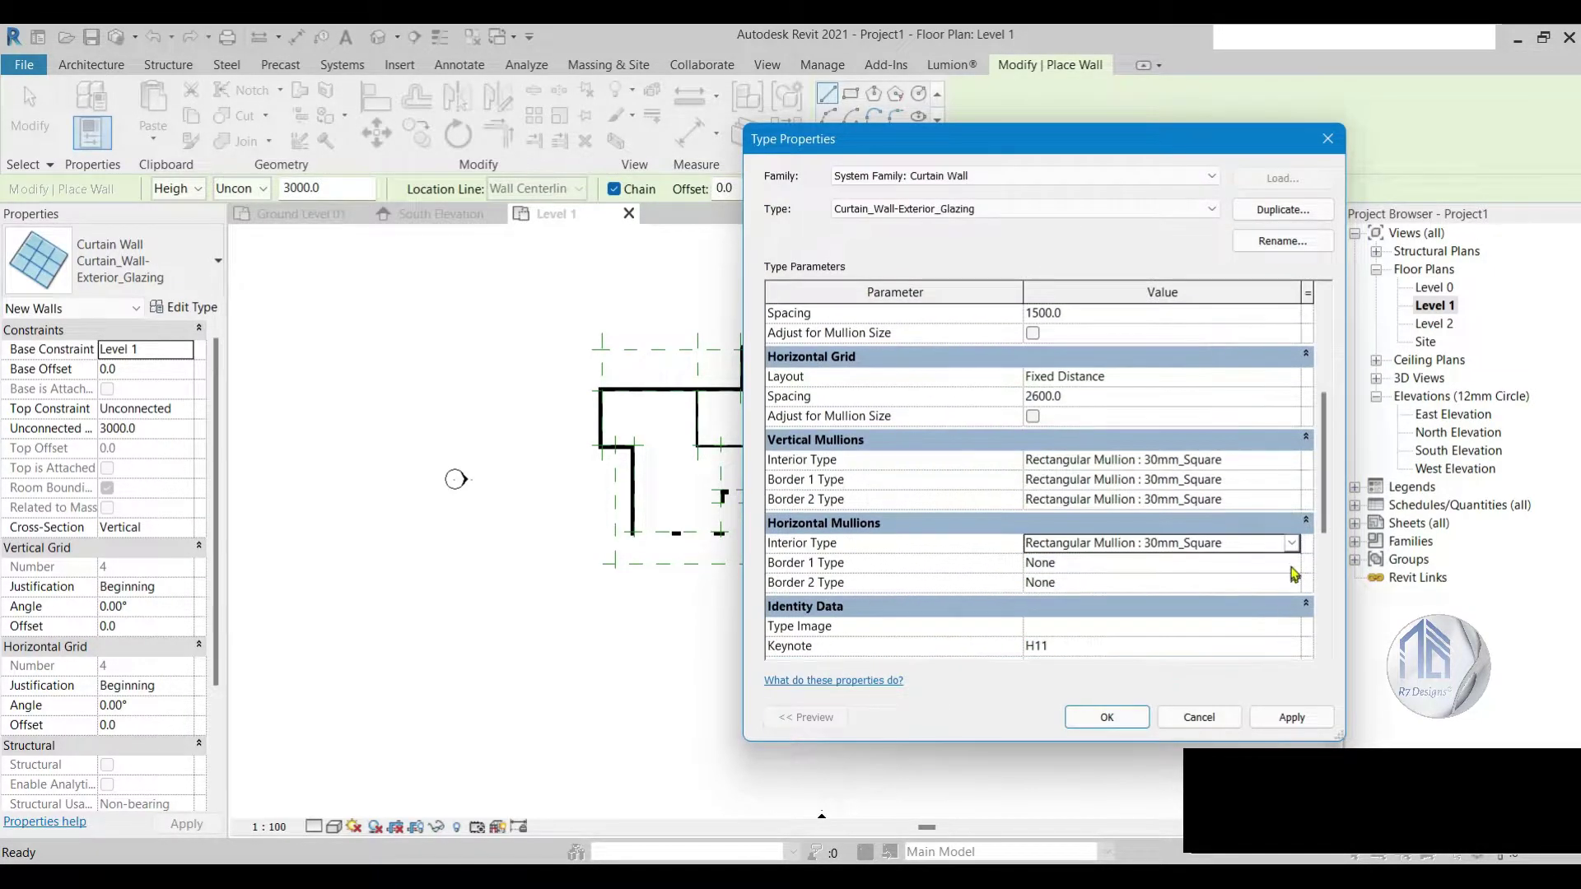
pyautogui.click(1291, 563)
pyautogui.click(1190, 665)
pyautogui.click(1291, 582)
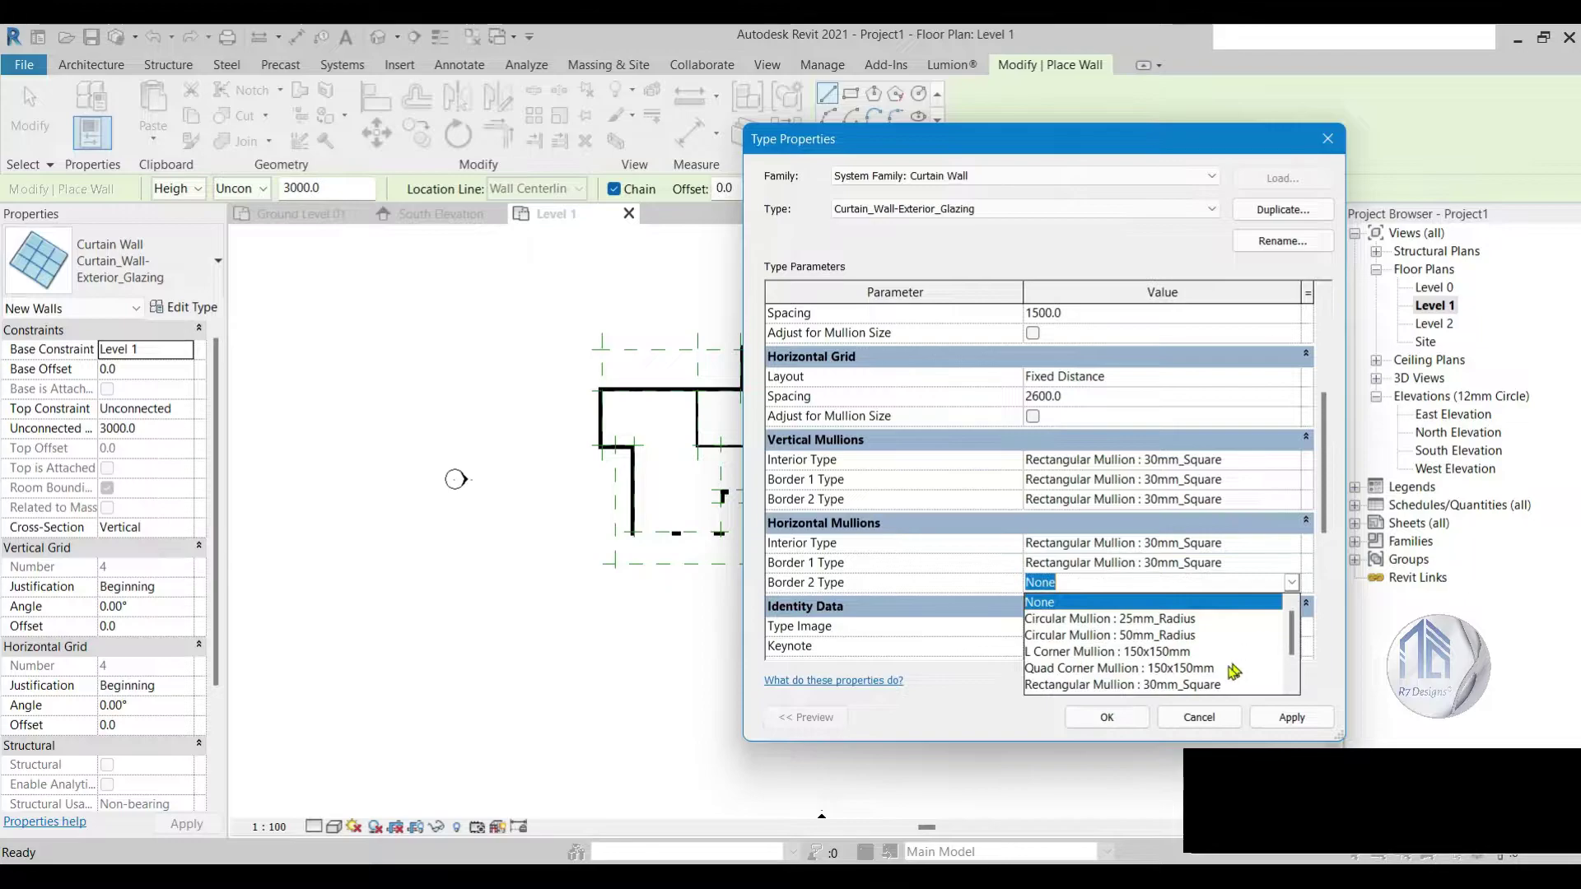
pyautogui.click(1192, 685)
pyautogui.click(1107, 716)
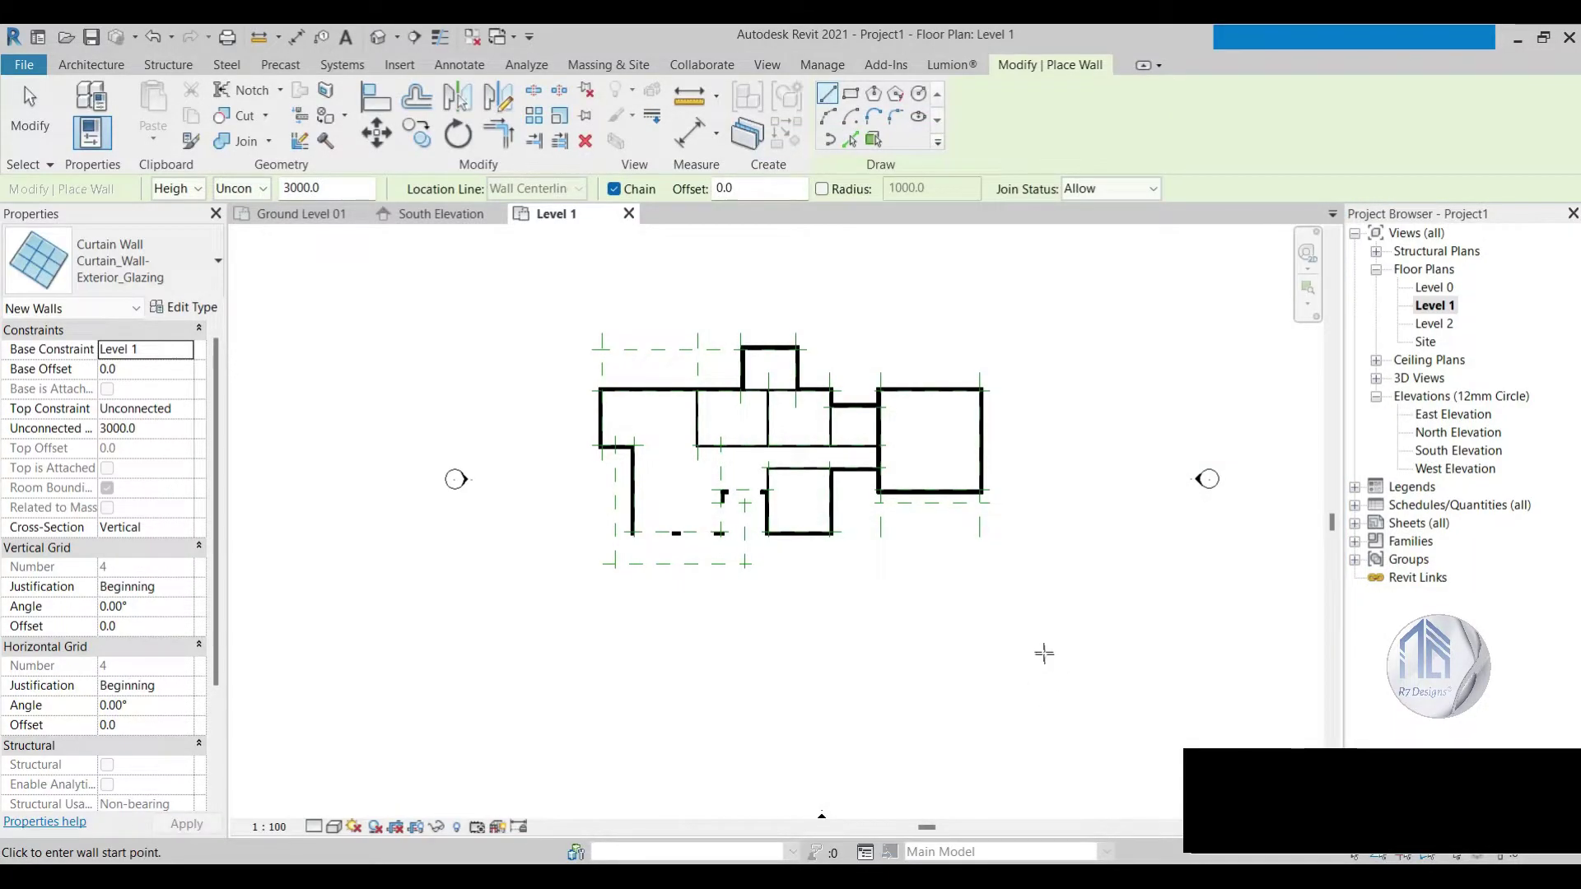
# Step: Draw the top curtain wall between the right and left wall stubs, cancelling the chained segment
pyautogui.scroll(2, 866, 396)
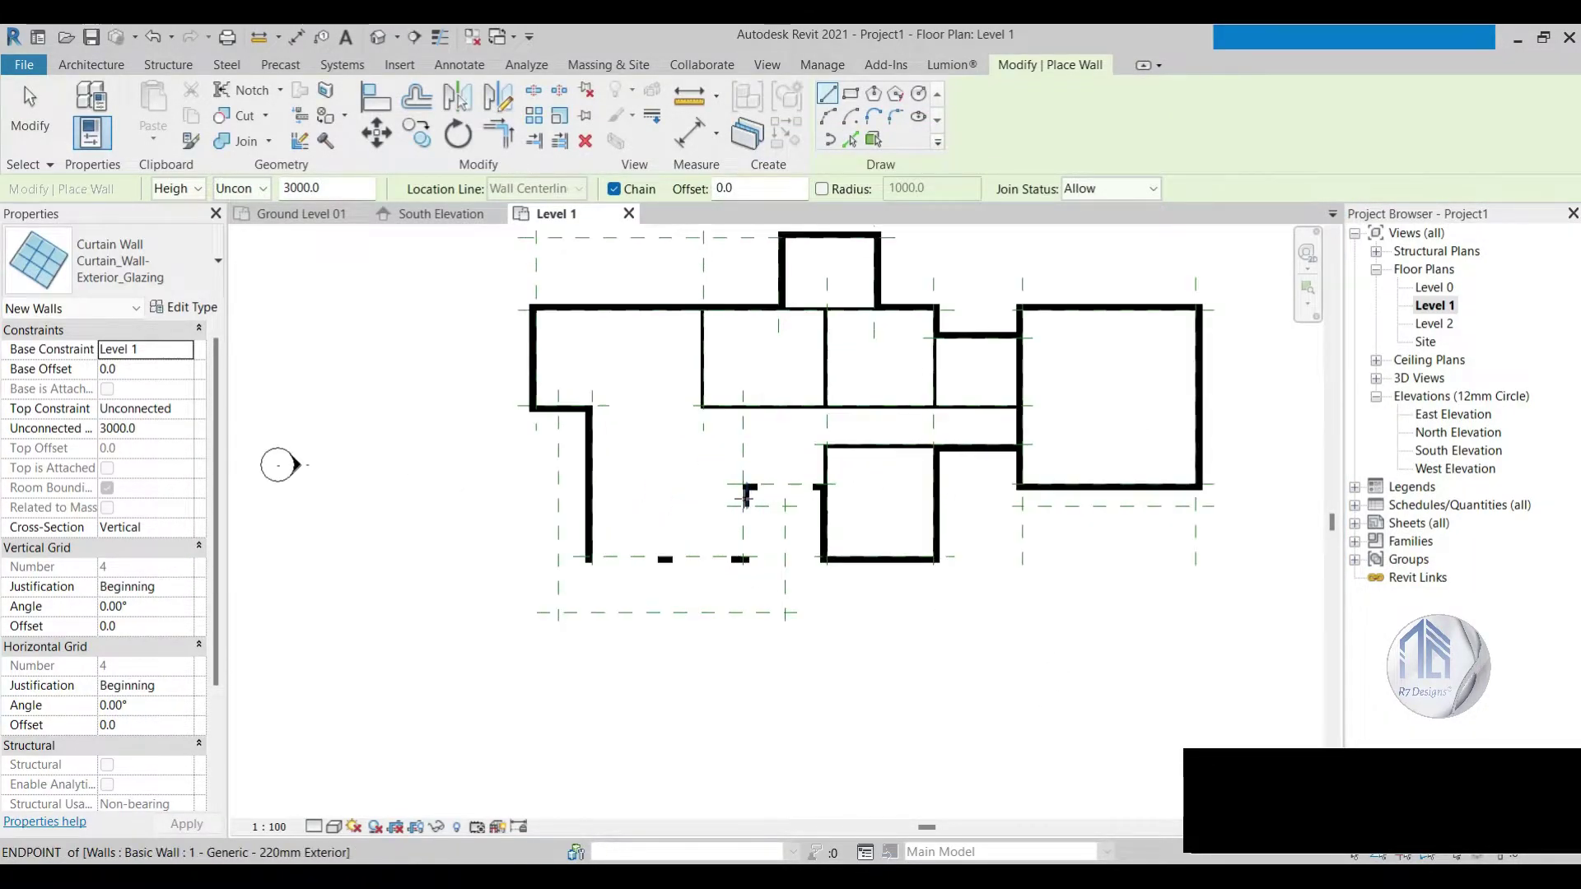
pyautogui.scroll(2, 866, 396)
pyautogui.scroll(2, 832, 454)
pyautogui.scroll(-2, 941, 461)
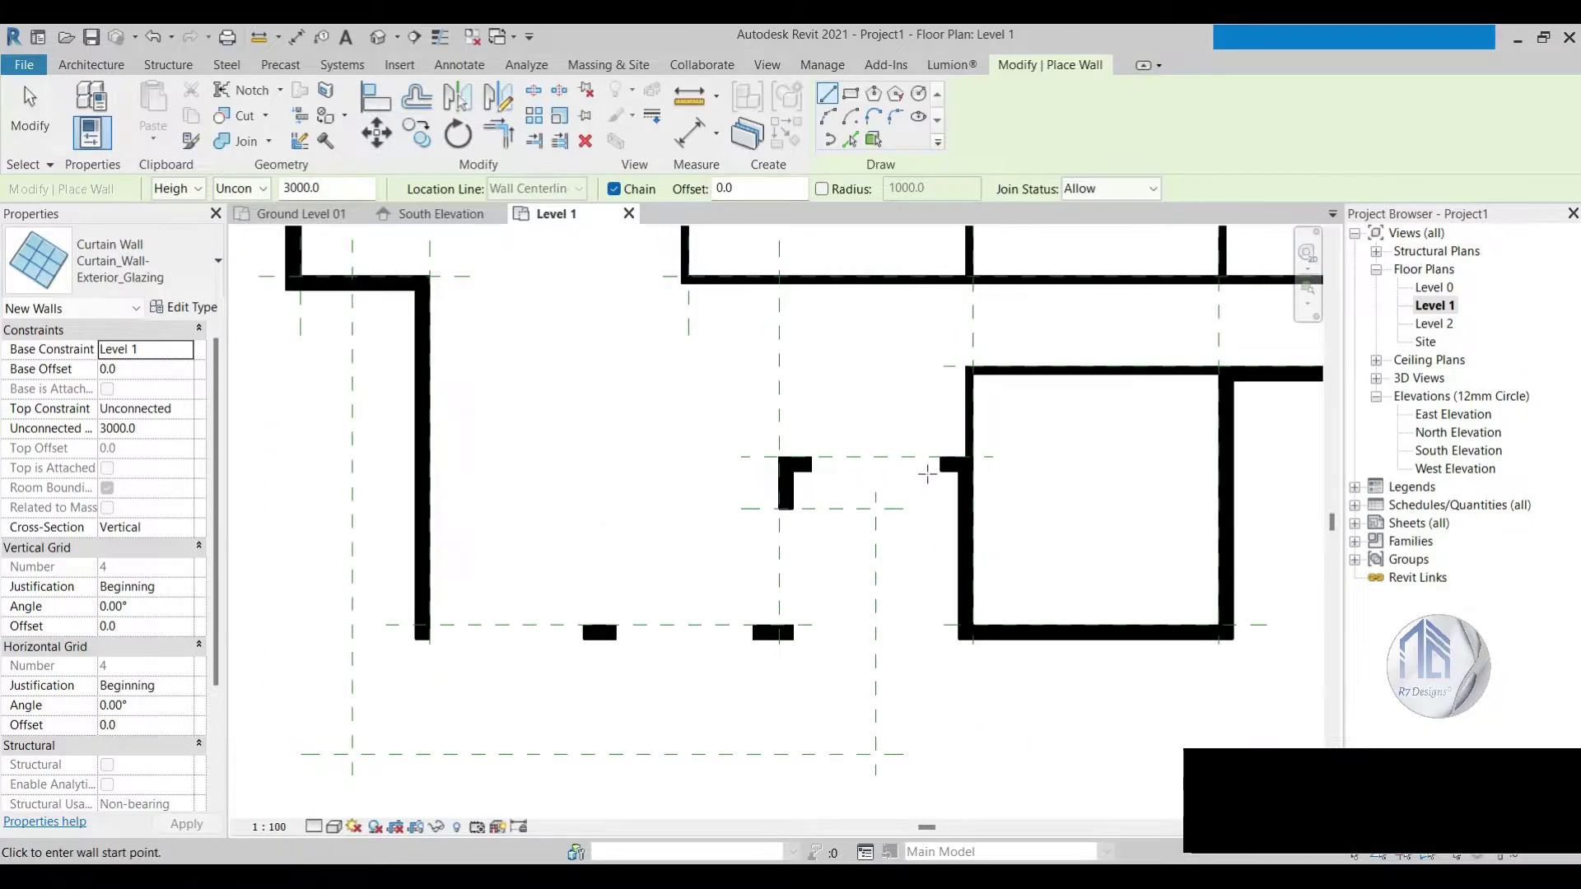
pyautogui.scroll(2, 941, 463)
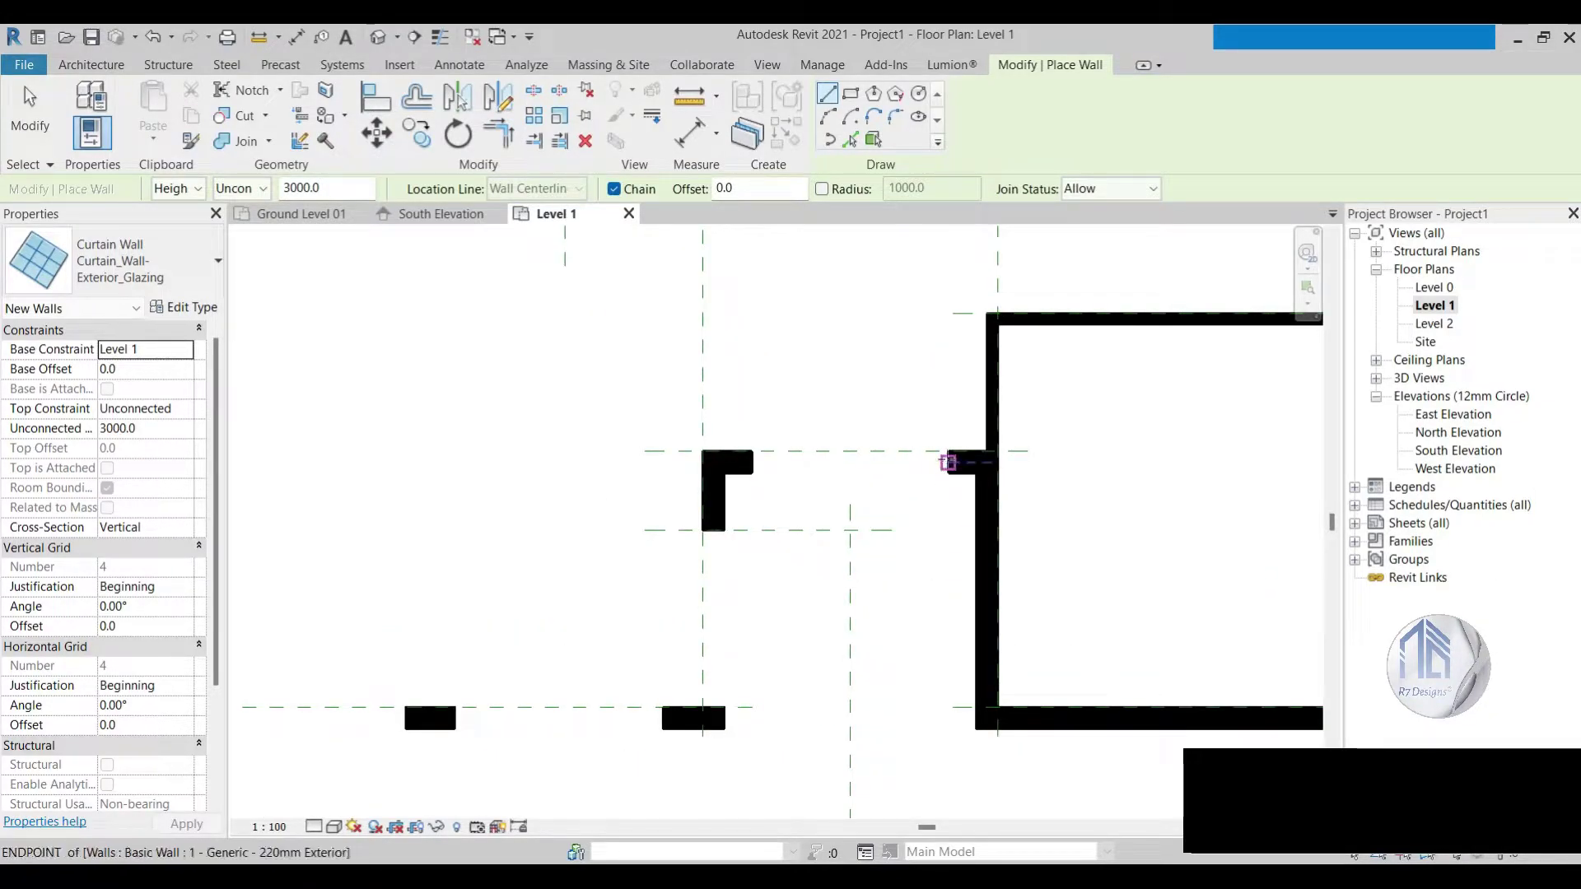
pyautogui.click(947, 462)
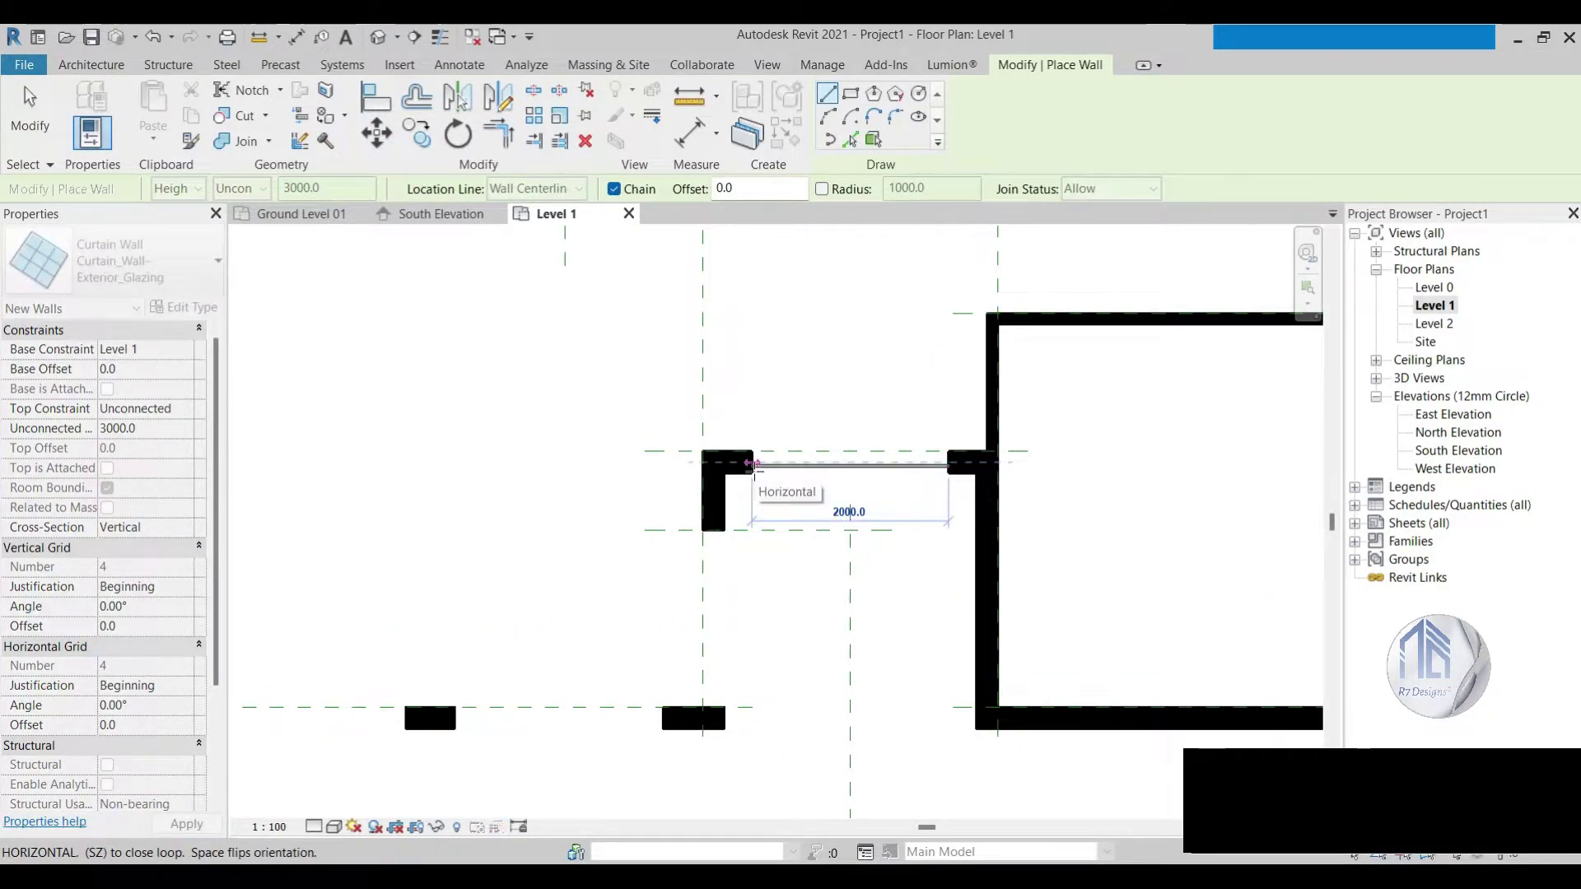
pyautogui.scroll(2, 754, 464)
pyautogui.click(745, 459)
pyautogui.scroll(-1, 831, 387)
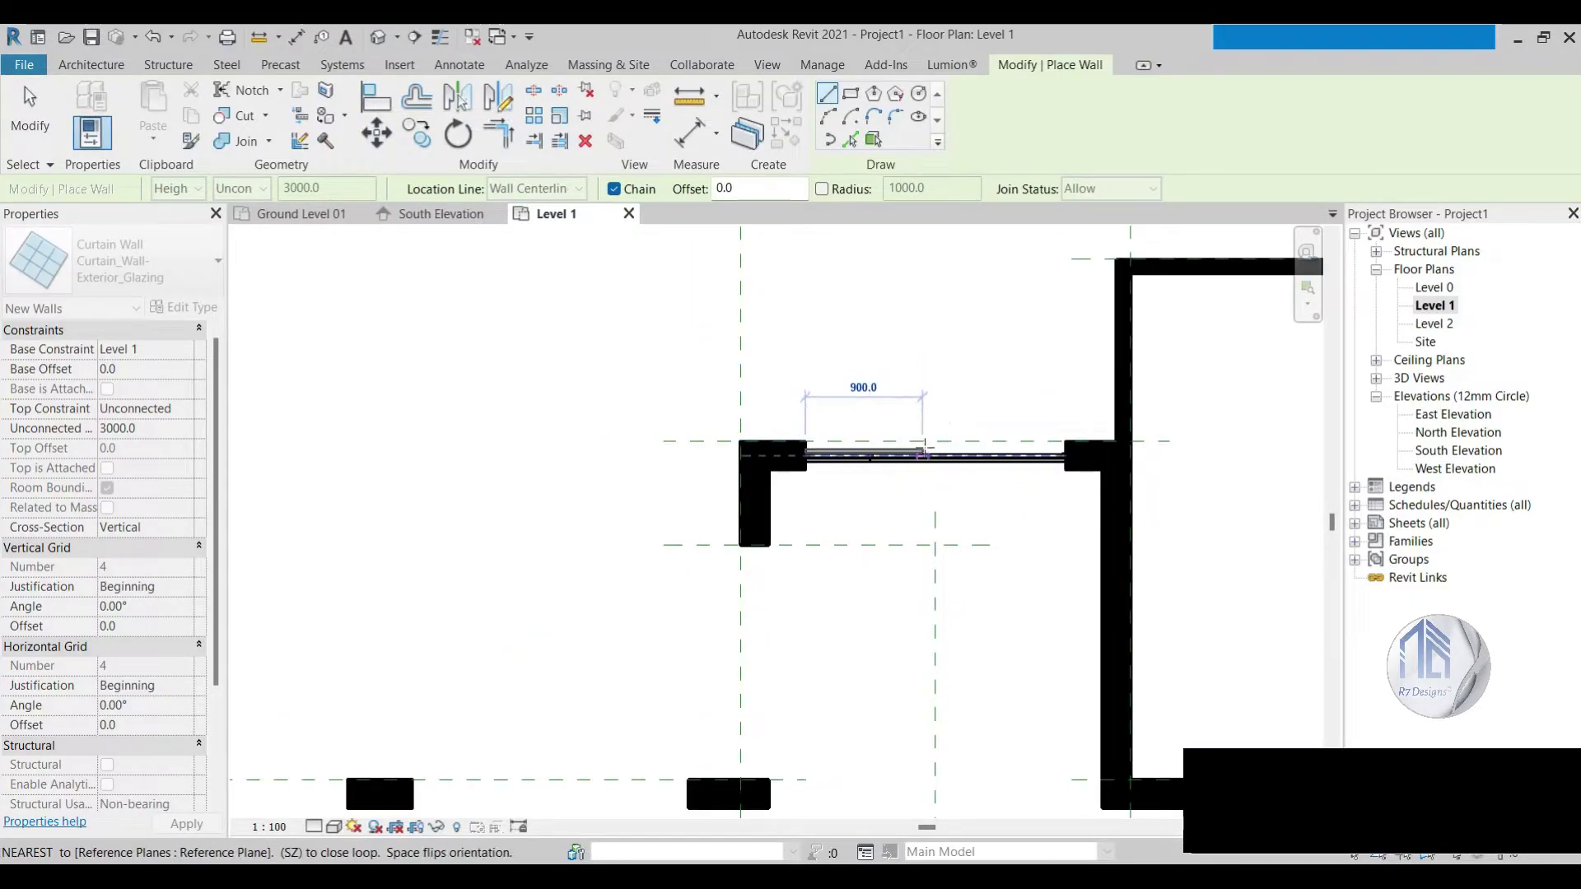
pyautogui.rightClick(924, 451)
pyautogui.click(955, 455)
# Step: Draw the vertical side curtain wall from the stub's end and stop the chain
pyautogui.scroll(-1, 757, 453)
pyautogui.scroll(1, 789, 384)
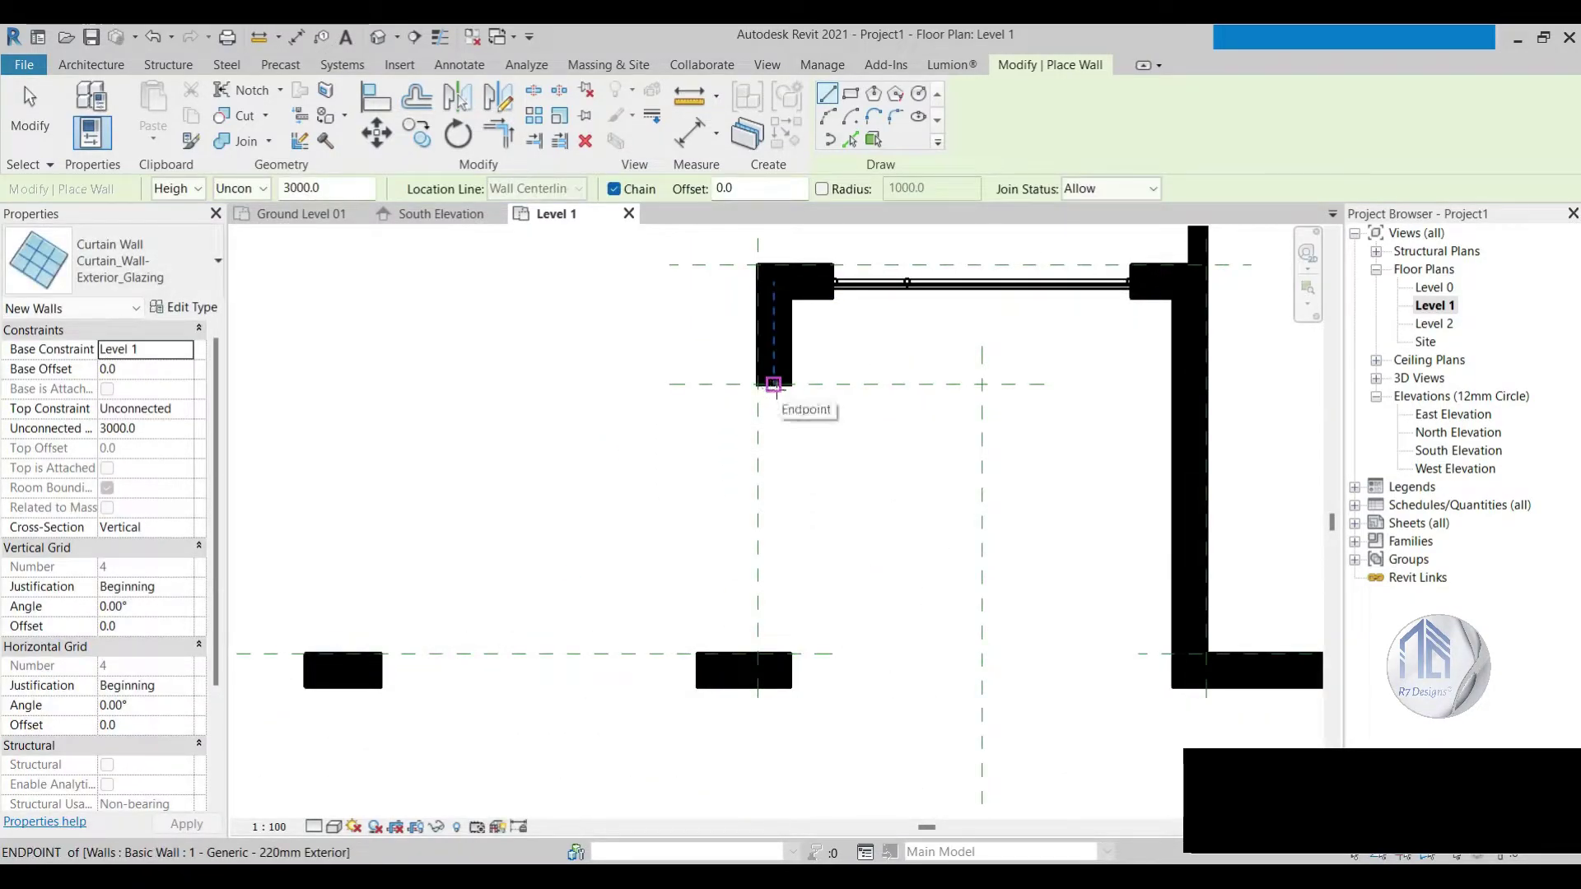
pyautogui.click(773, 384)
pyautogui.rightClick(669, 554)
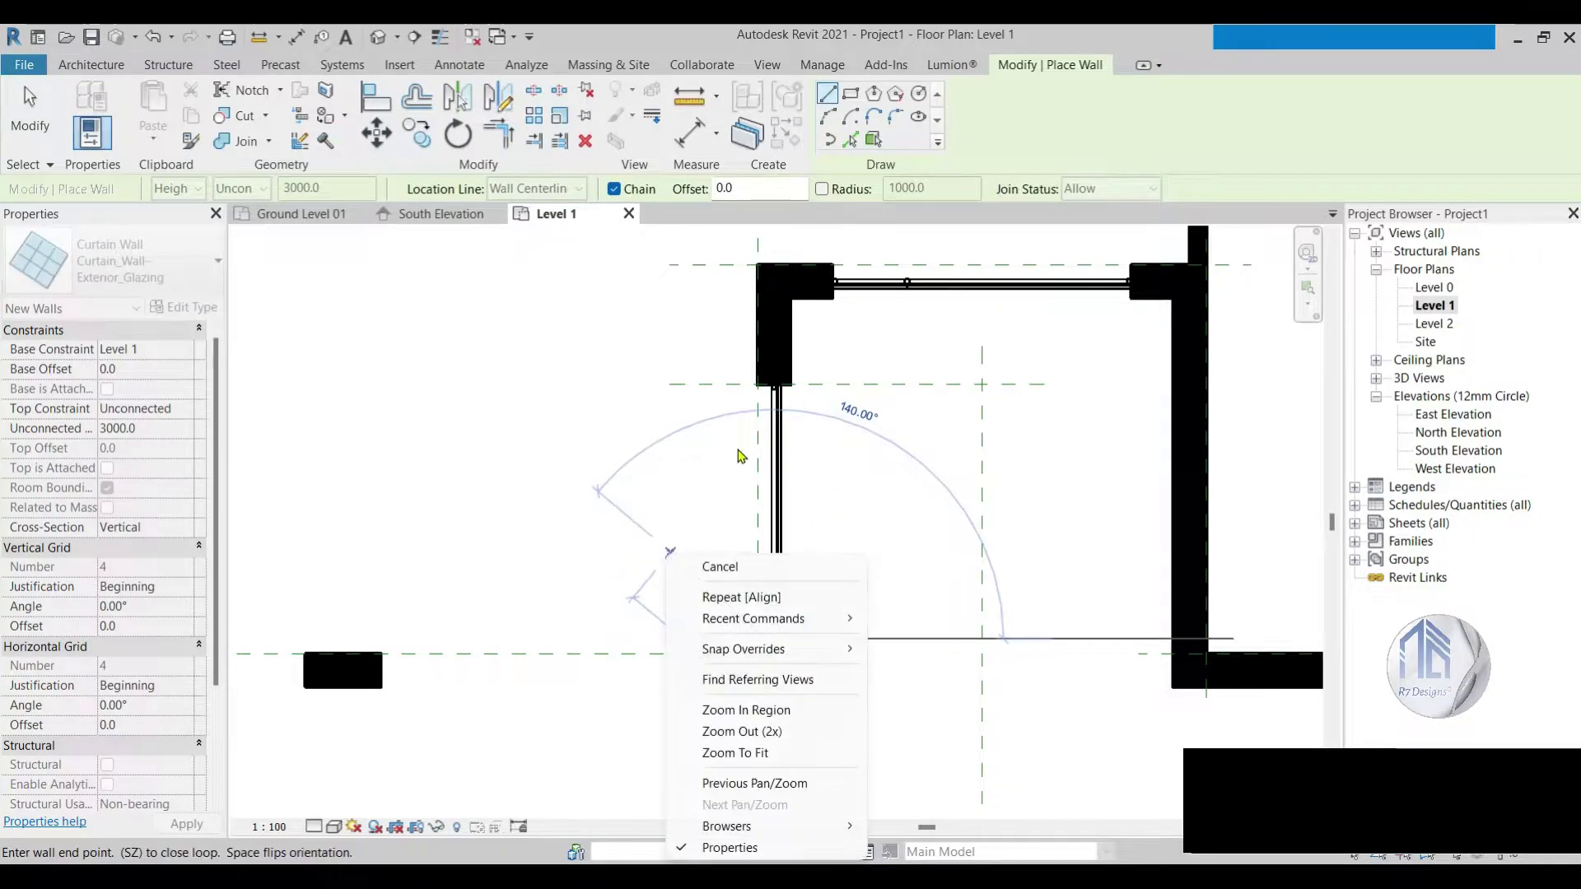
pyautogui.click(724, 566)
# Step: Draw the bottom curtain wall from the right stub to the left column, then exit the Wall tool
pyautogui.click(698, 671)
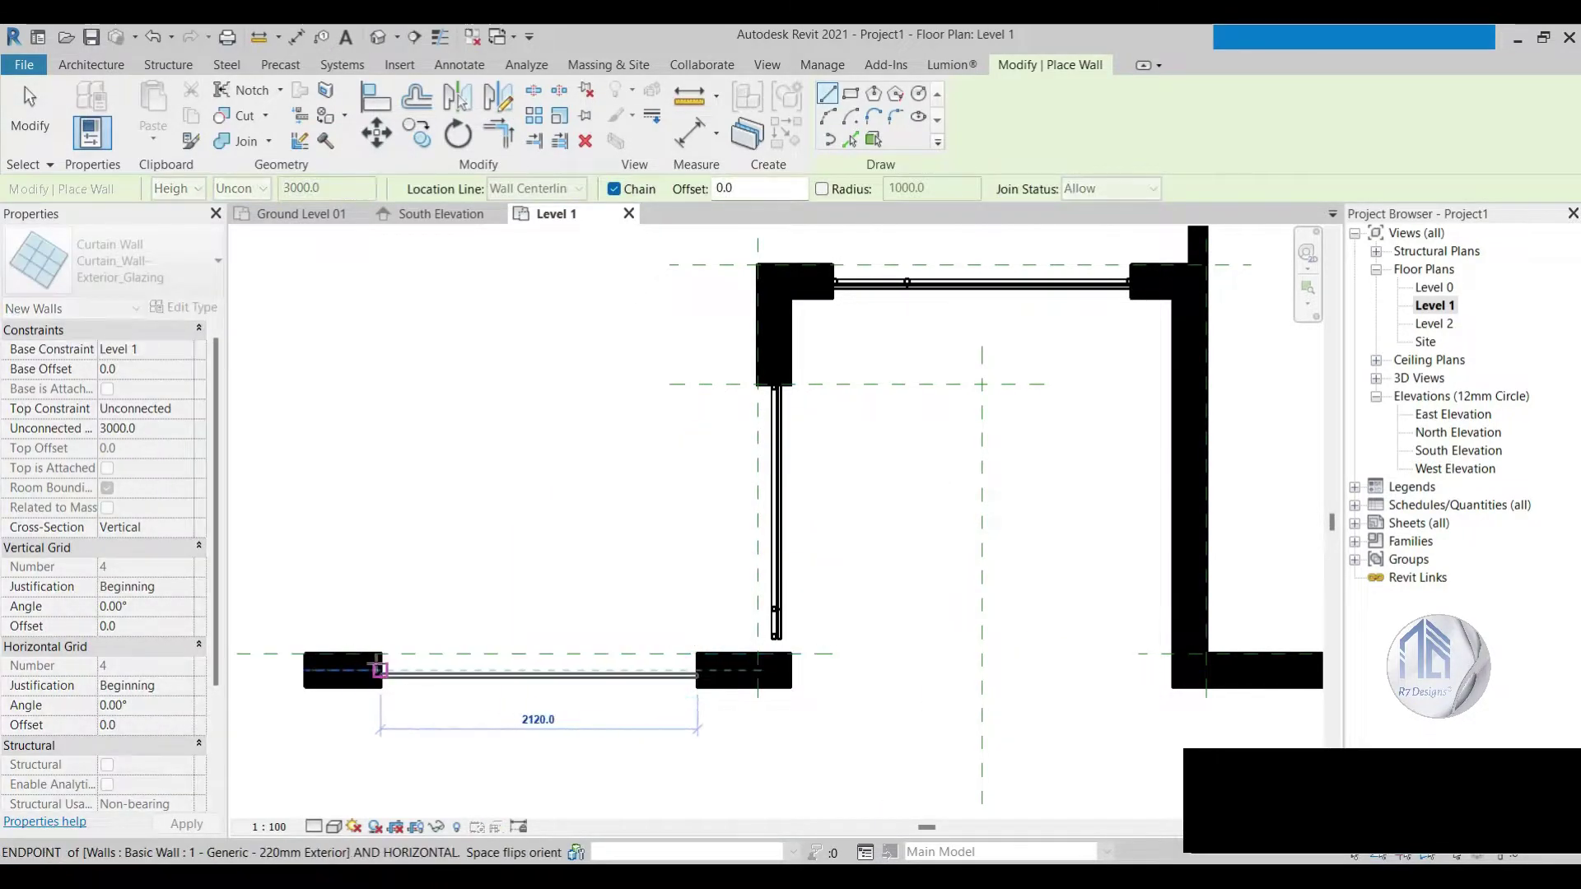
pyautogui.click(380, 669)
pyautogui.moveTo(539, 629); pyautogui.dragTo(774, 535, button='middle')
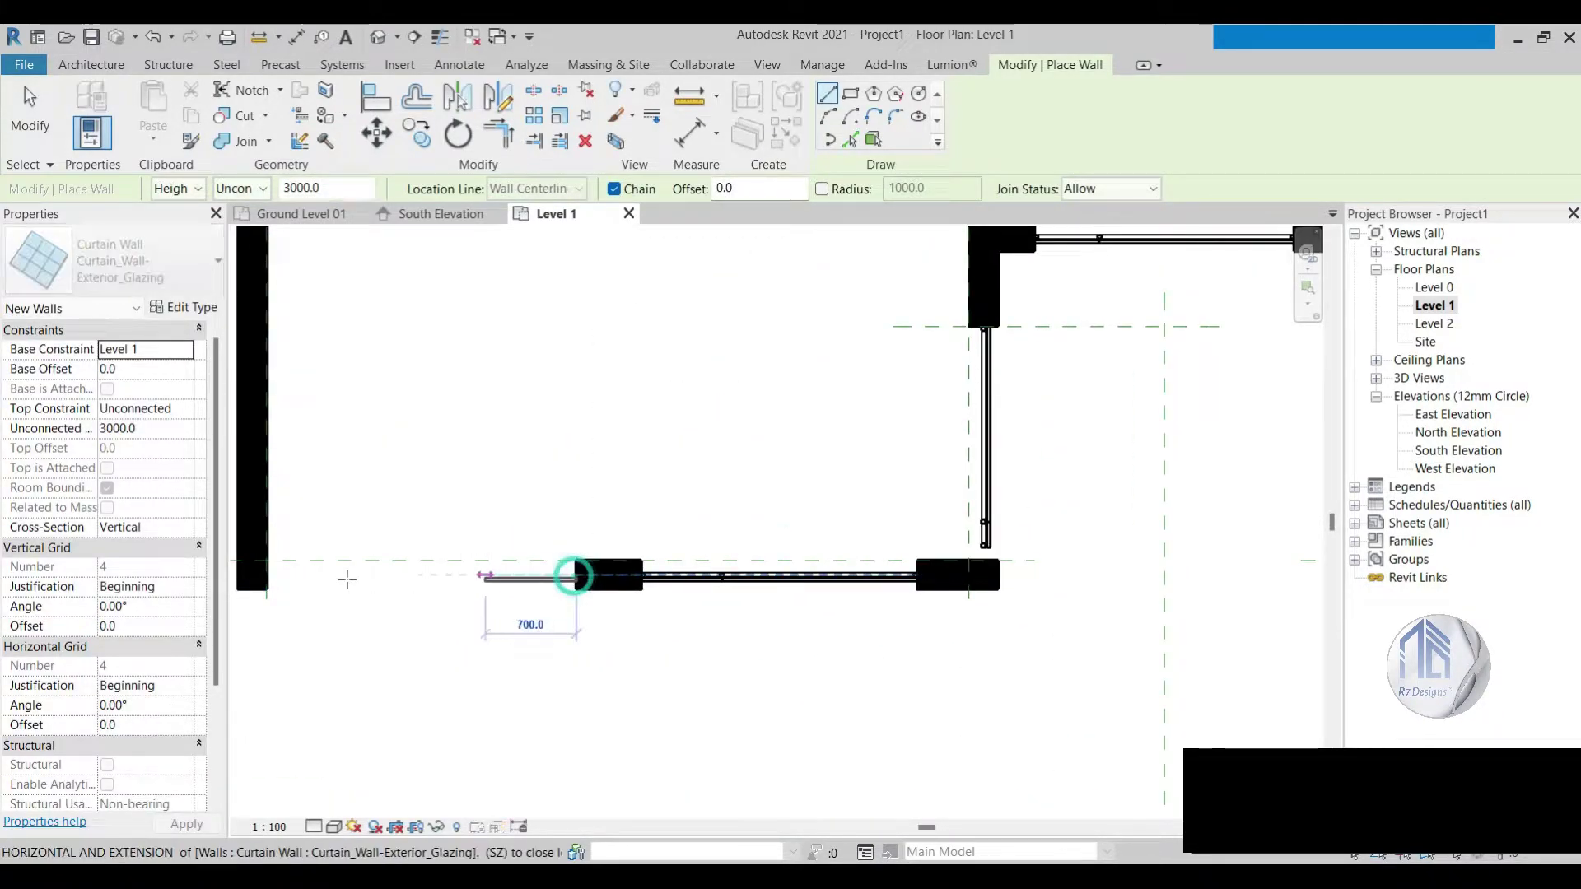
pyautogui.click(269, 576)
pyautogui.click(31, 125)
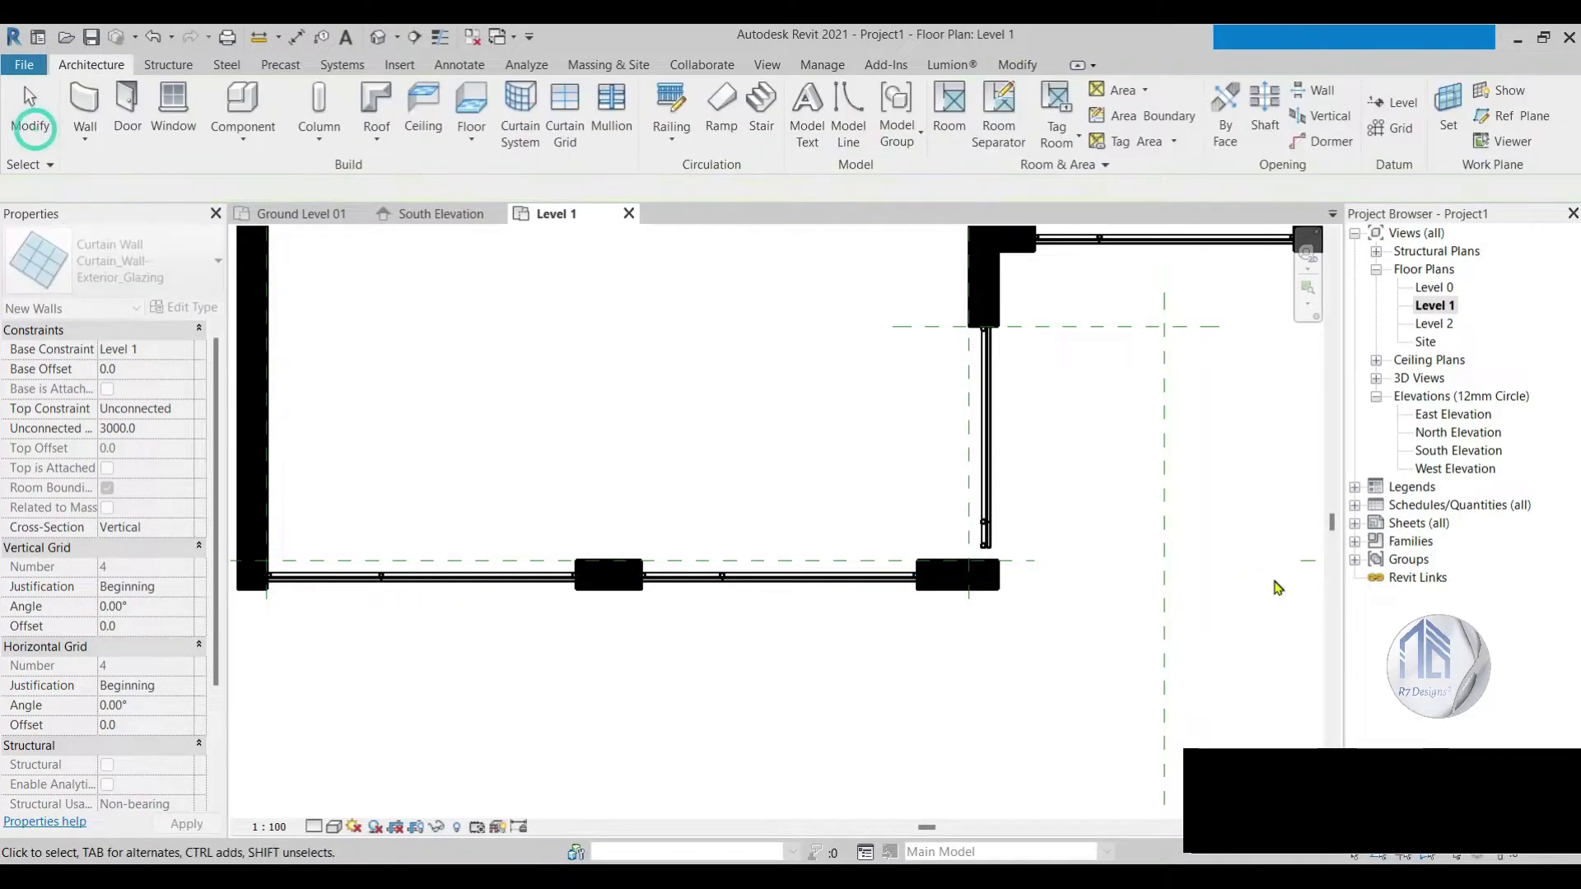
# Step: Select the vertical curtain wall to check it, then clear the selection
pyautogui.click(984, 536)
pyautogui.scroll(2, 982, 548)
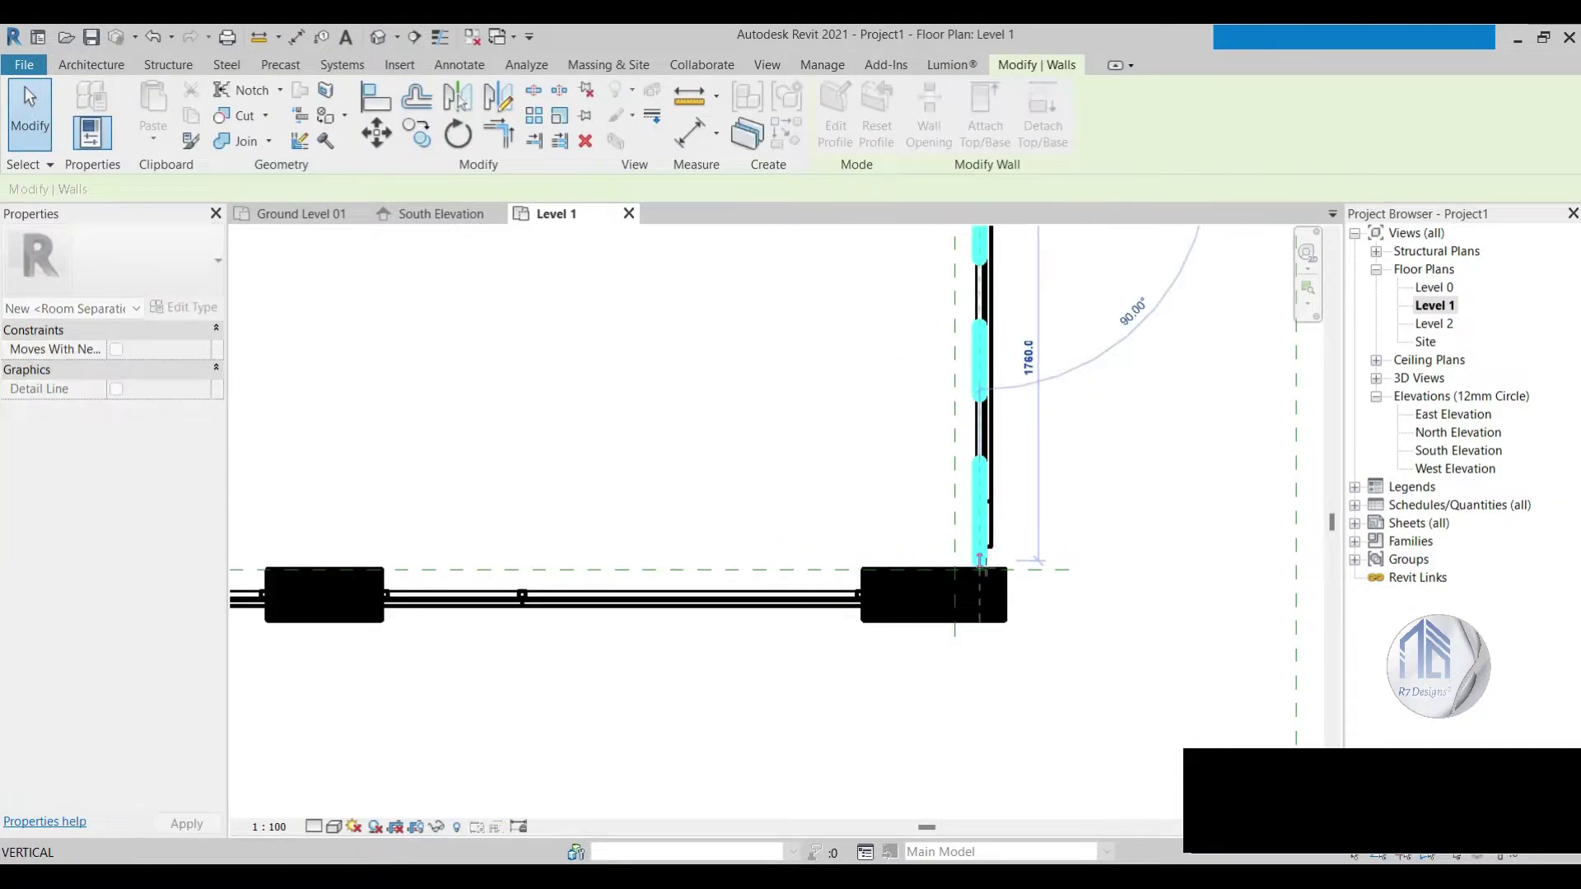
pyautogui.scroll(-2, 980, 560)
pyautogui.press('Escape')
pyautogui.scroll(-4, 864, 635)
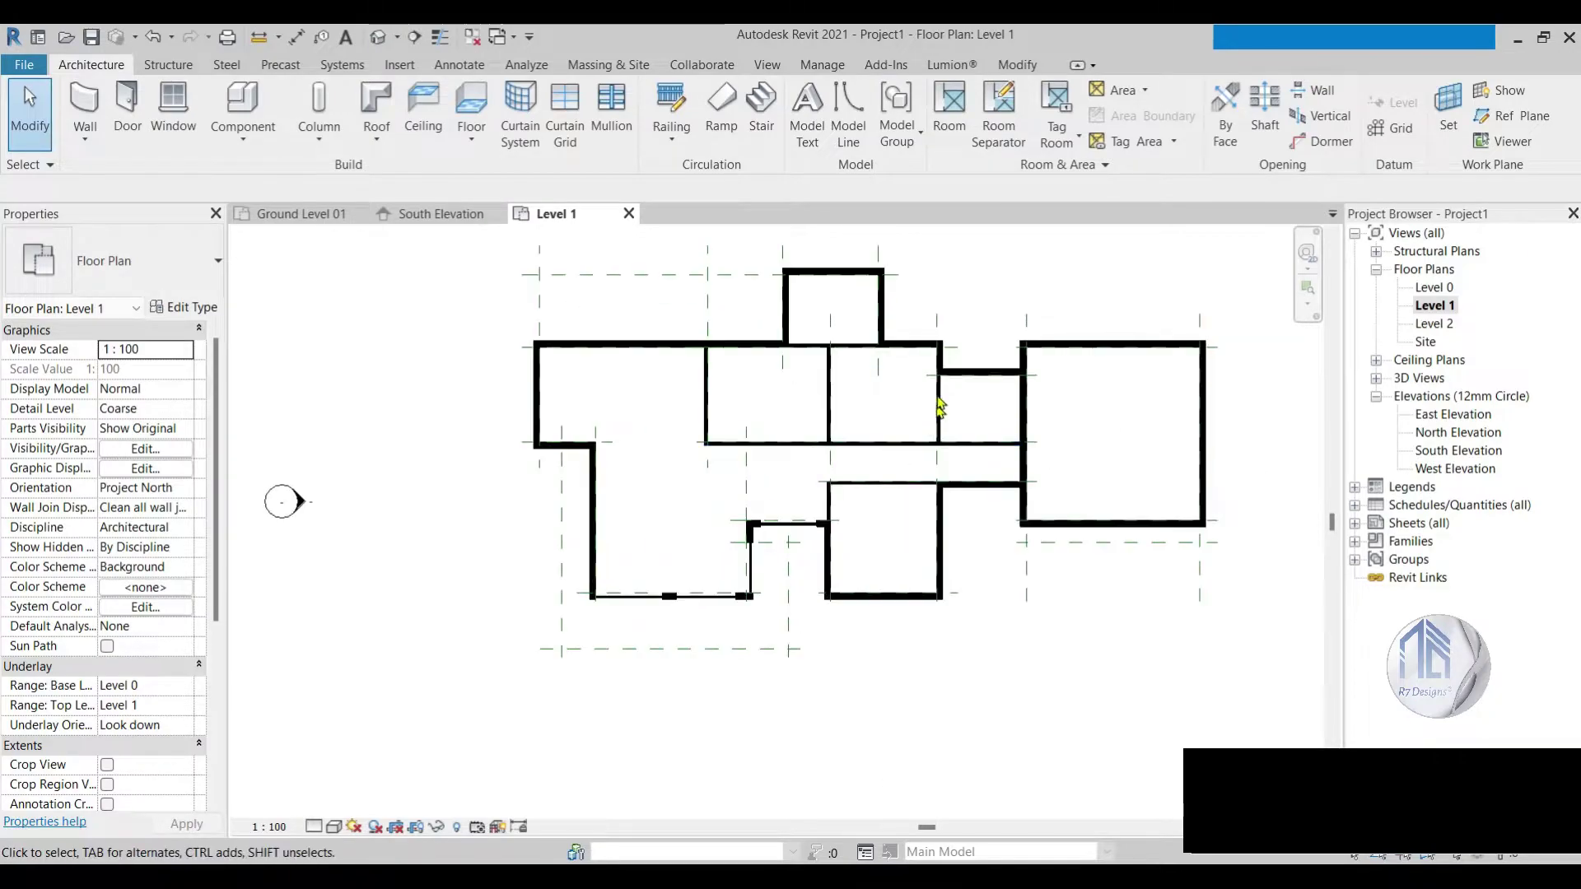
# Step: Sketch a rectangular Beam and Block 200mm floor boundary from the right-hand room's bottom-right to top-left corner
pyautogui.click(474, 105)
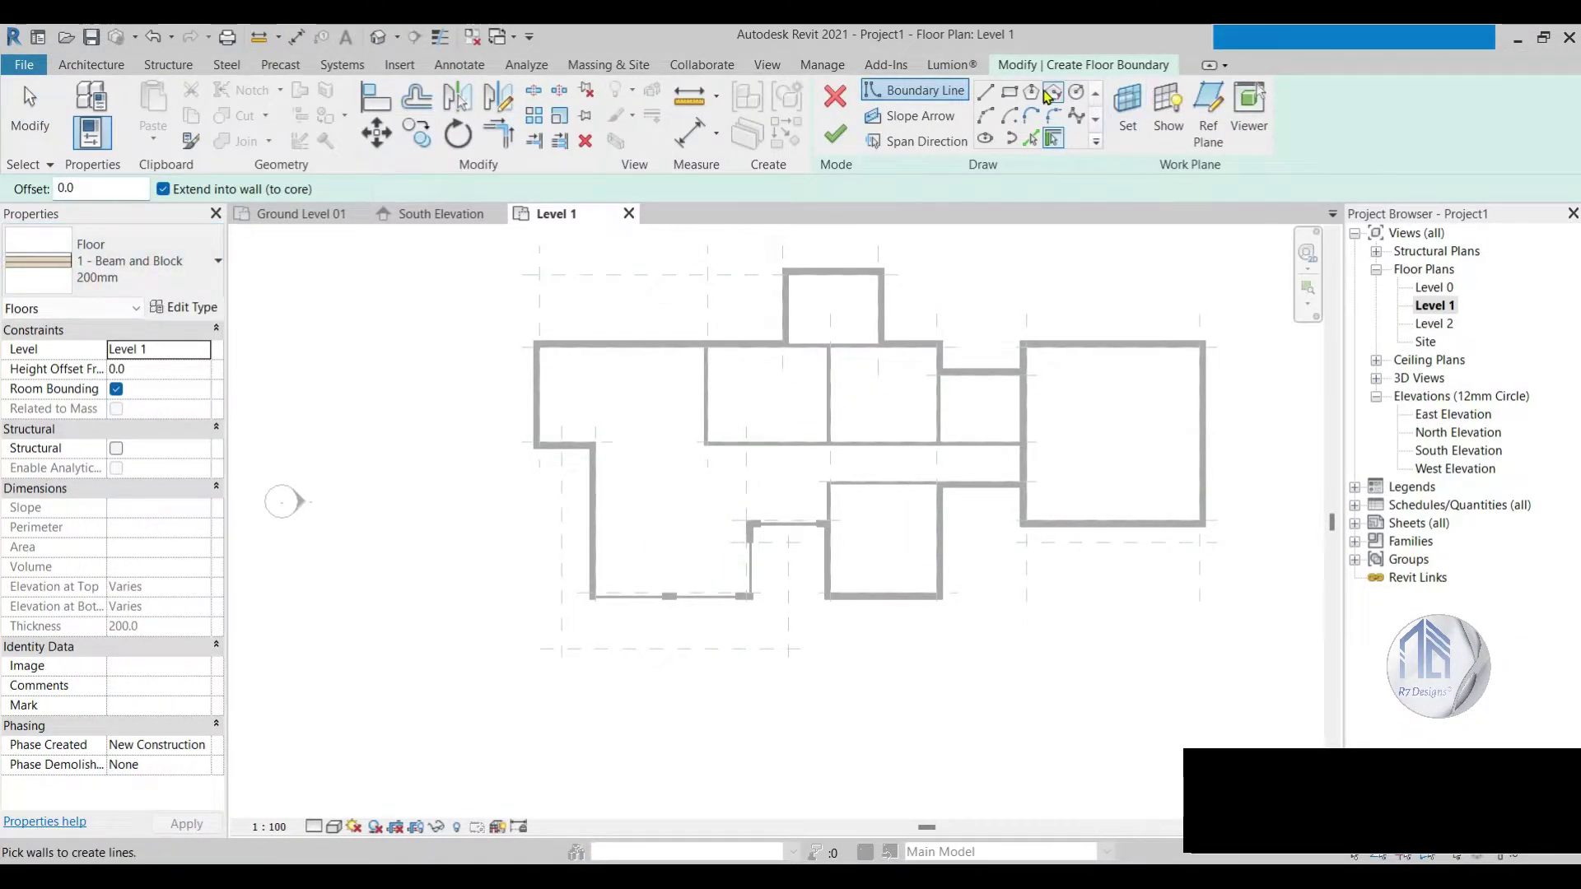
pyautogui.click(1010, 92)
pyautogui.scroll(-1, 1083, 392)
pyautogui.scroll(2, 1111, 443)
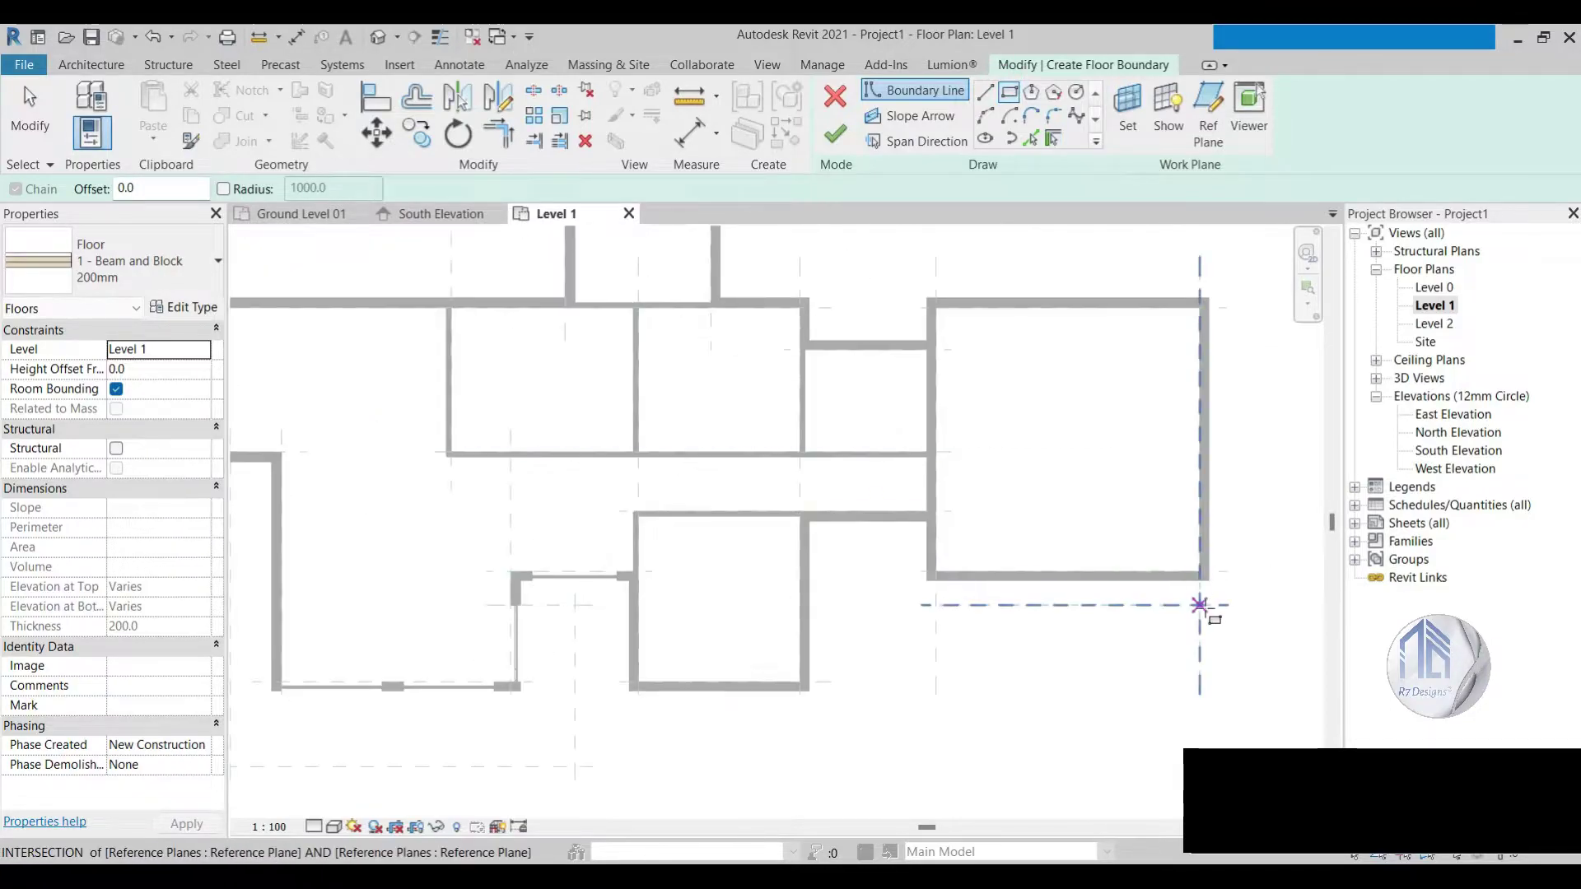
pyautogui.click(1208, 603)
pyautogui.click(926, 298)
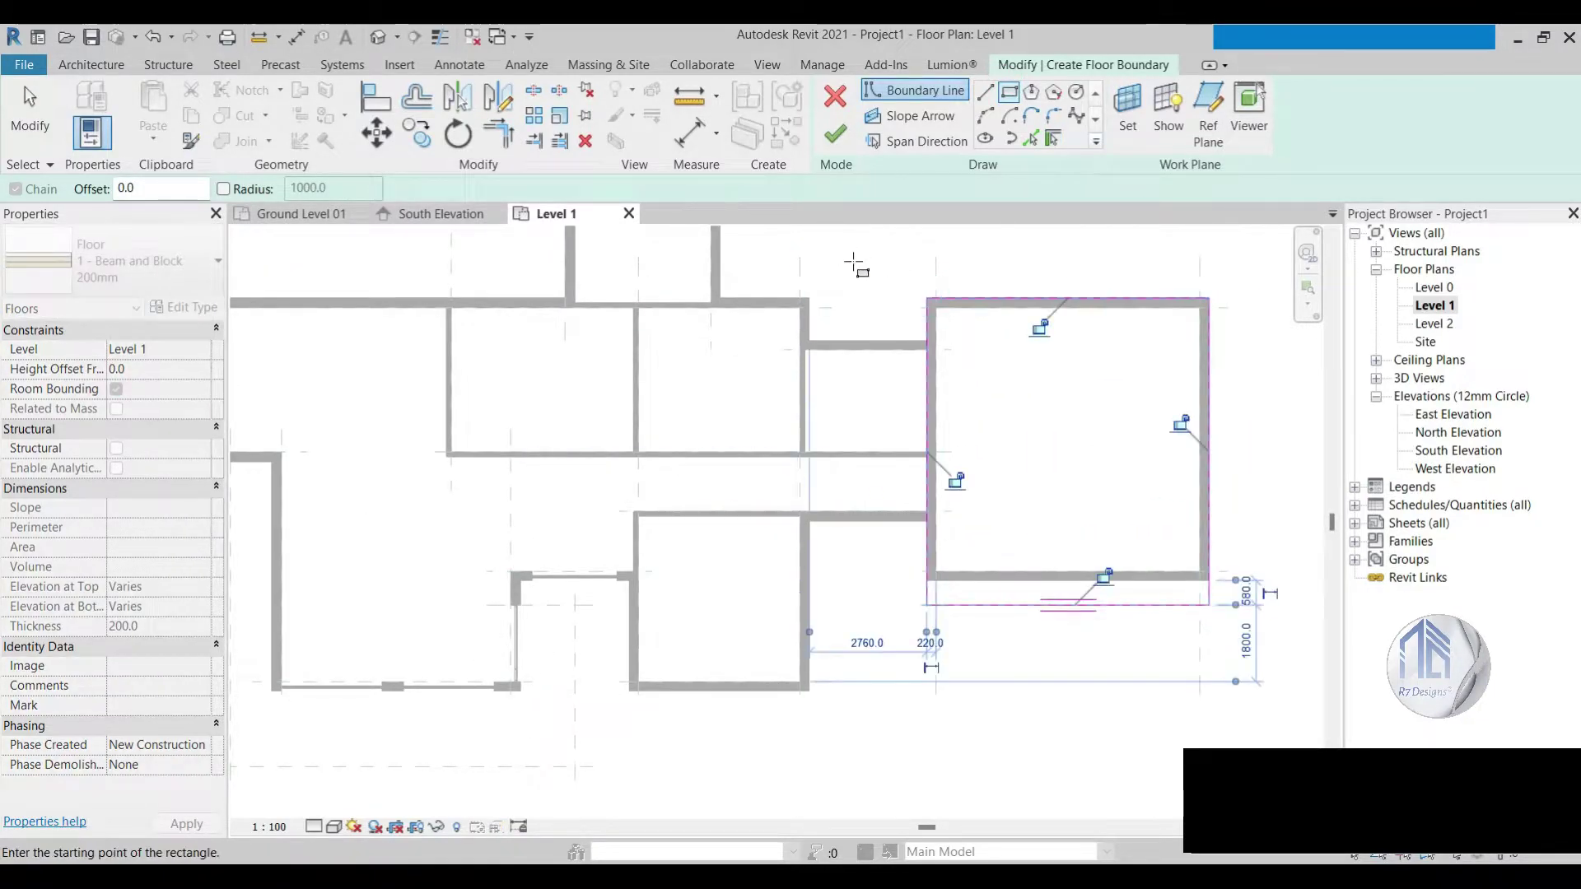
pyautogui.press('Escape')
pyautogui.press('Escape')
pyautogui.scroll(-2, 807, 535)
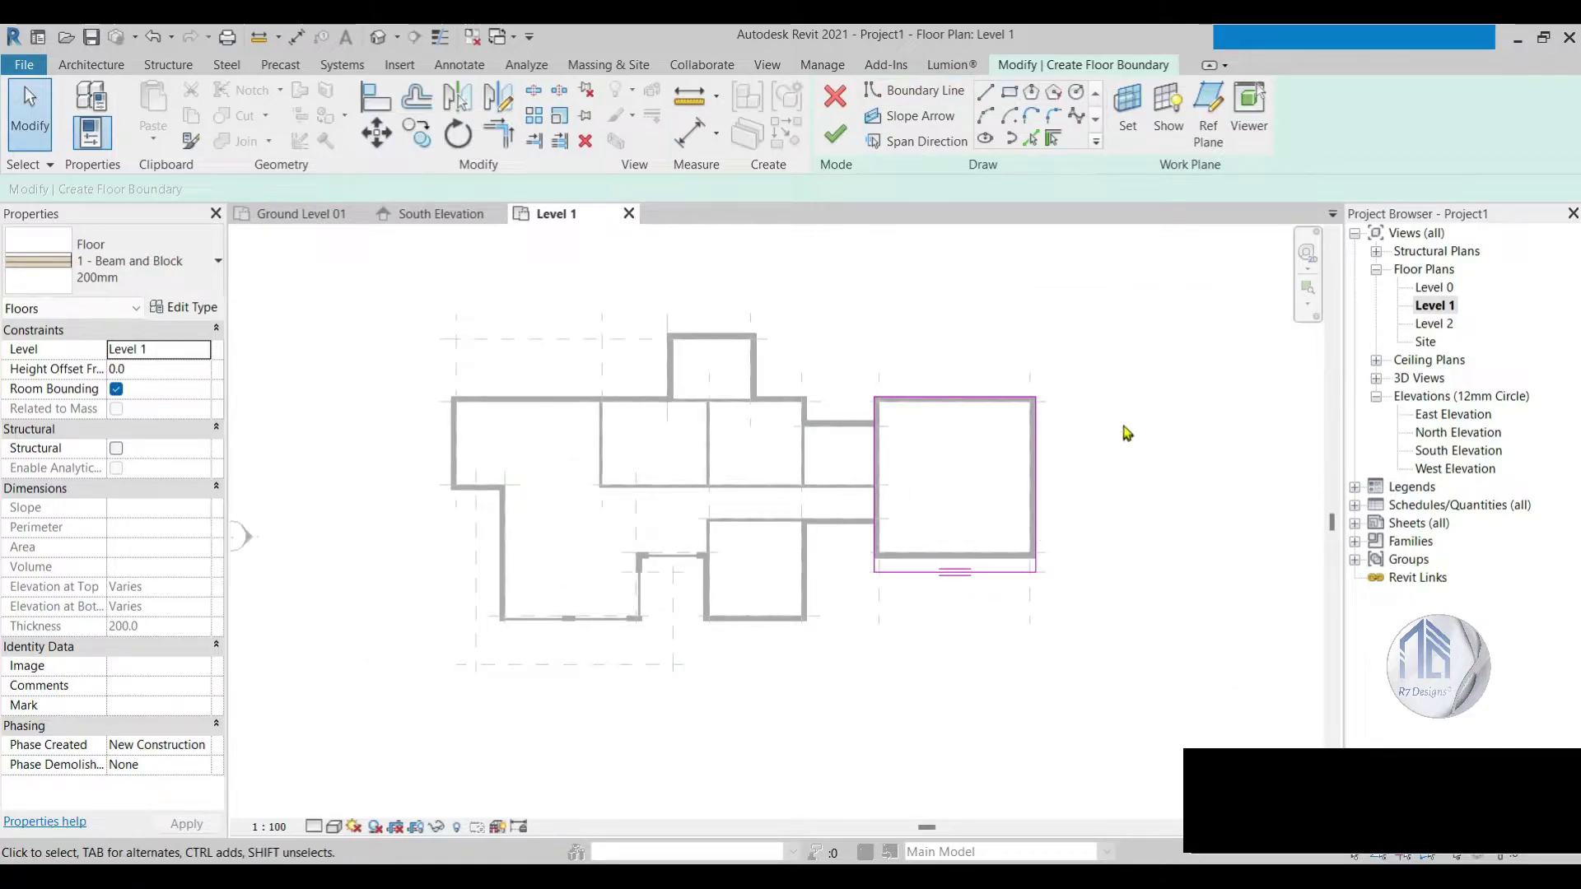
# Step: Finish the floor and set its Height Offset to -100
pyautogui.click(824, 153)
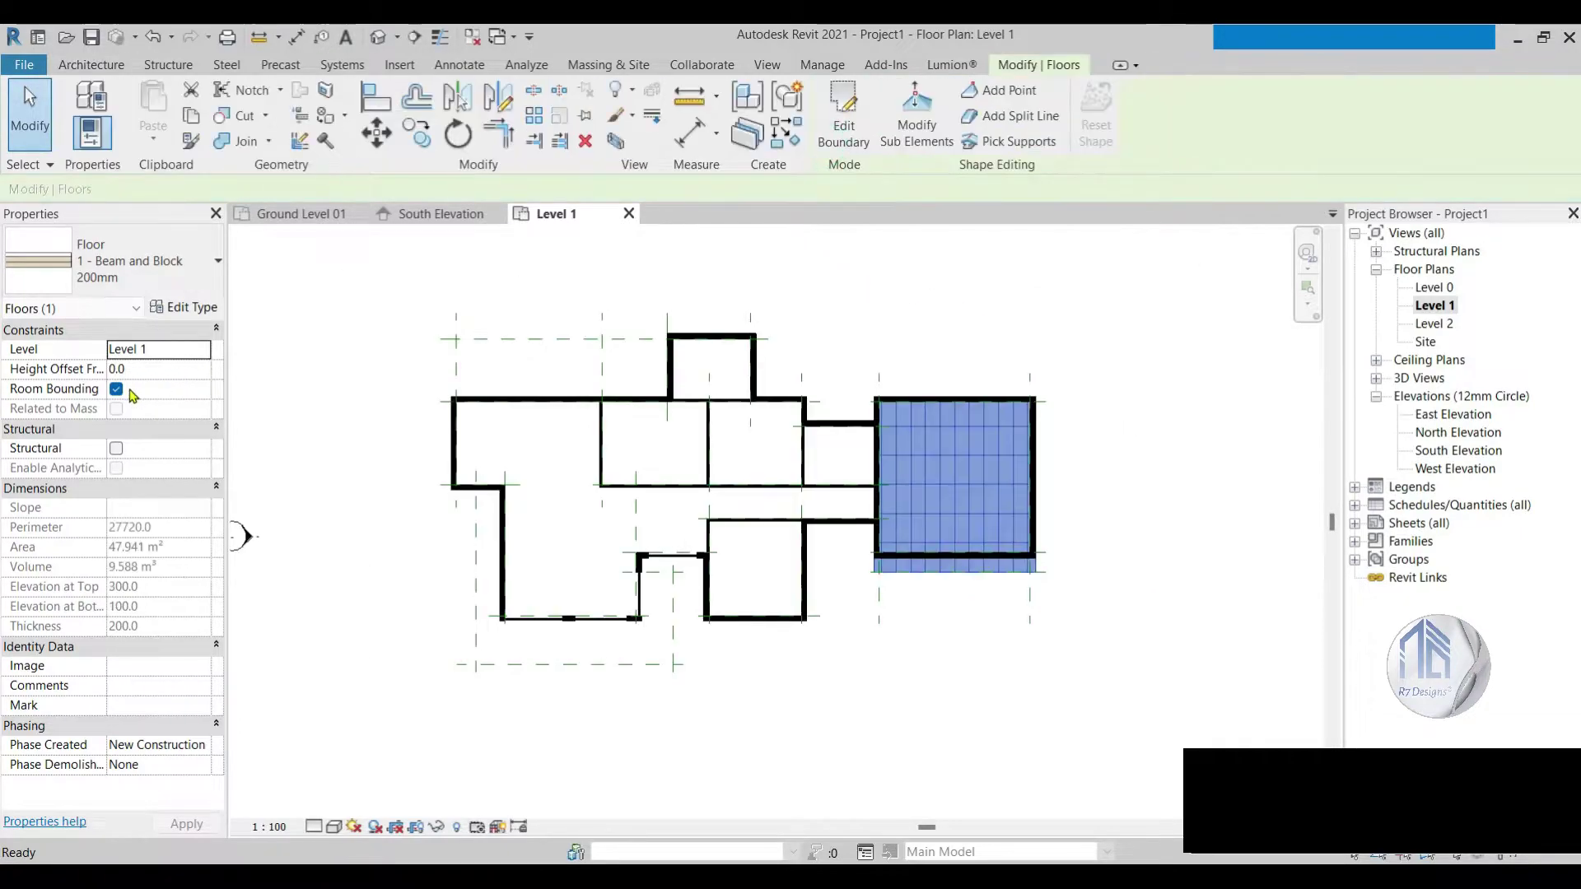
pyautogui.click(162, 367)
pyautogui.write('-100')
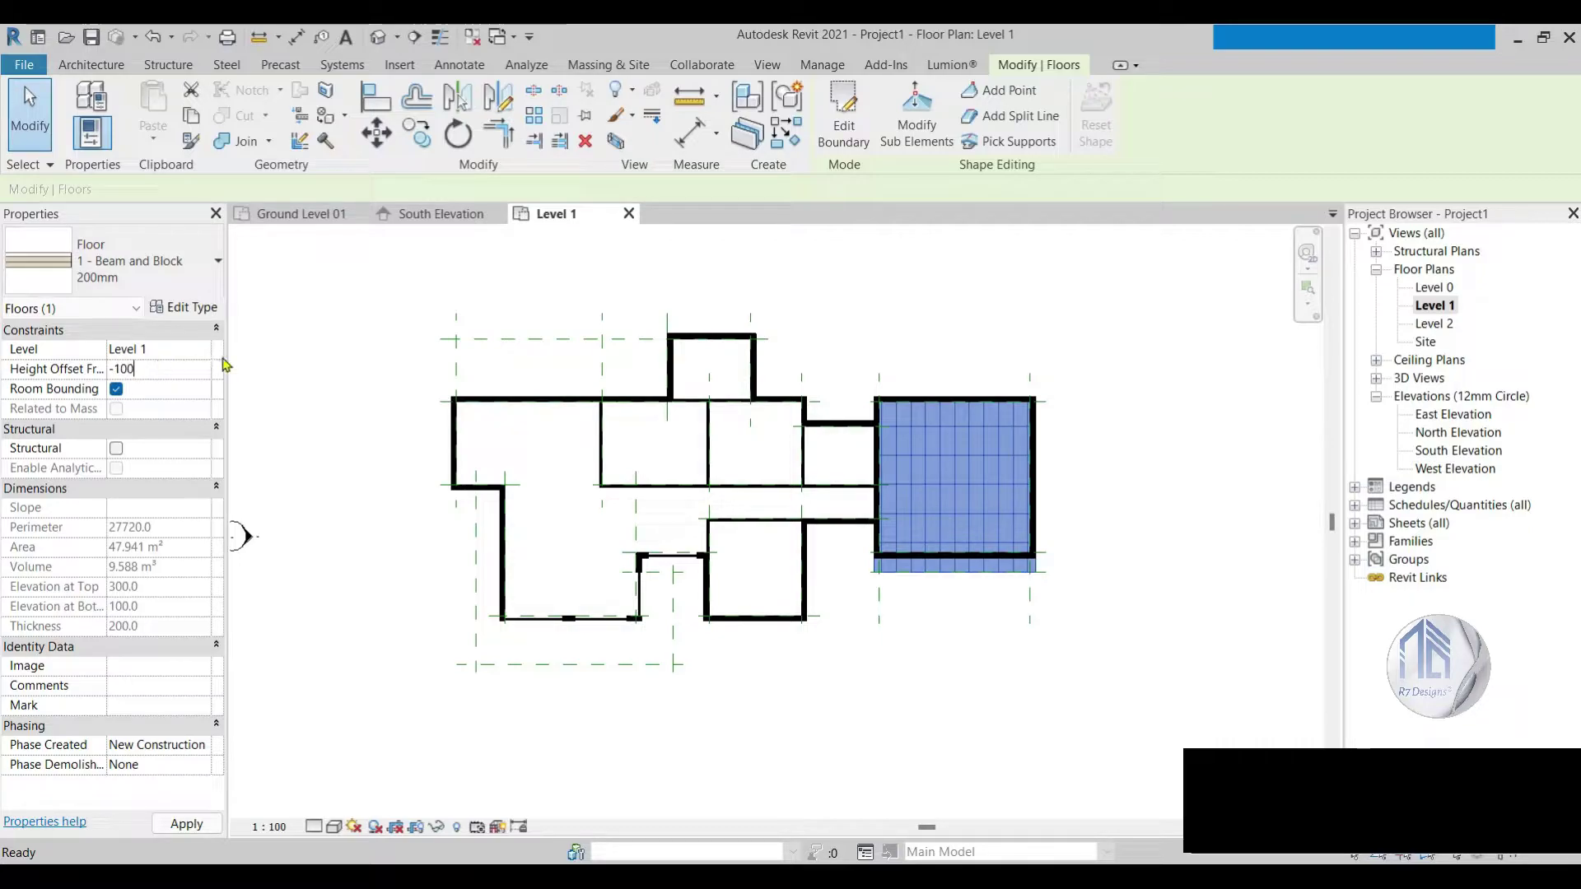
pyautogui.press('Return')
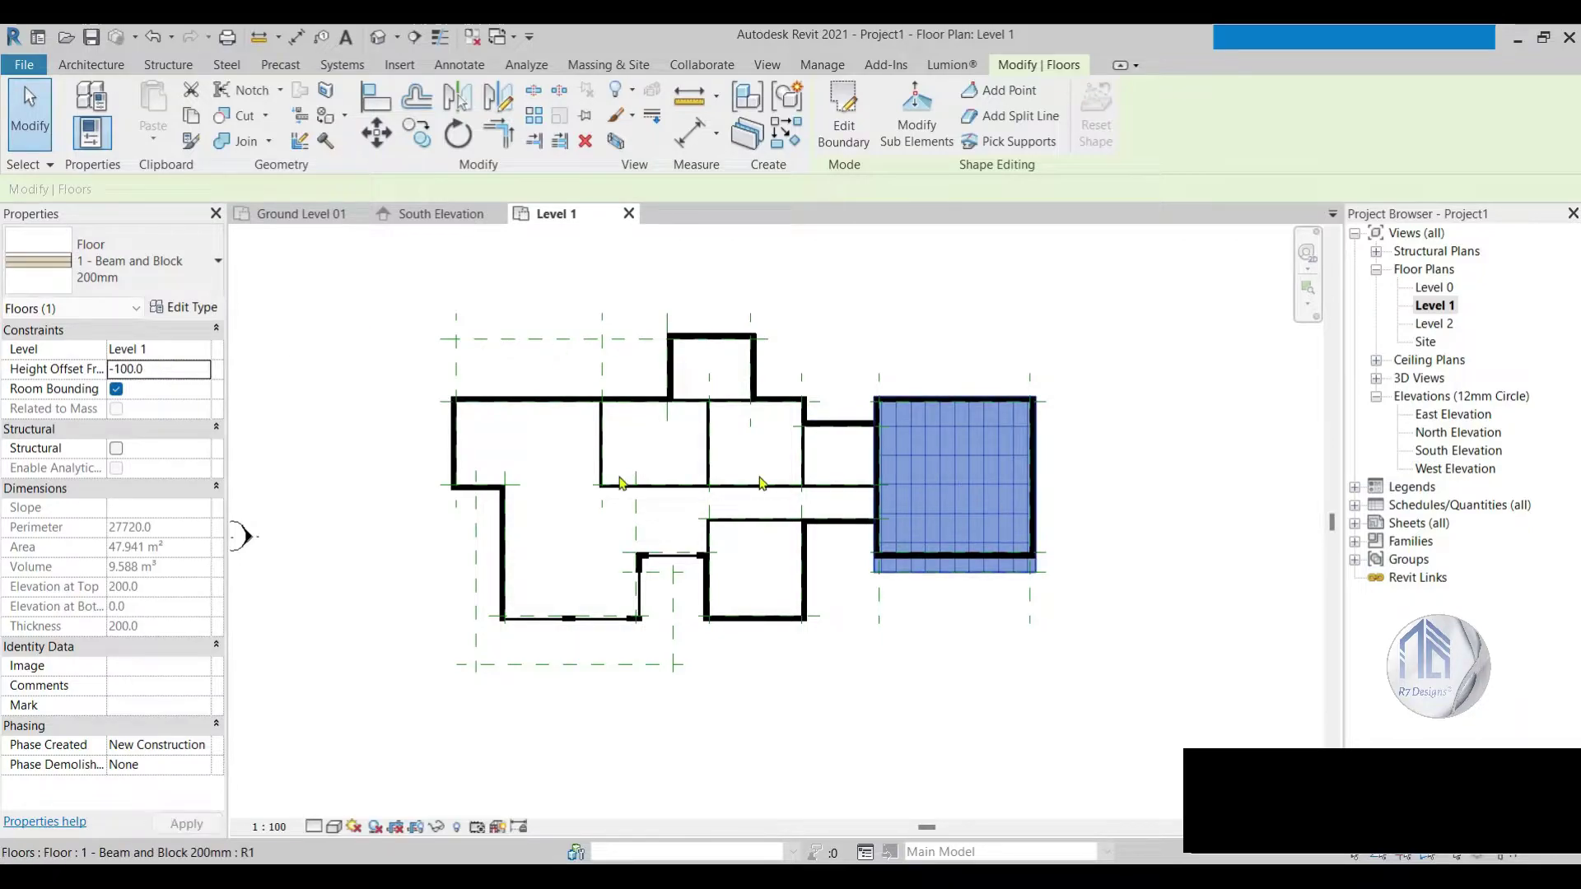
# Step: Set the floor type's top layer material to 1-Concrete, Sand/Cement Screed
pyautogui.click(184, 307)
pyautogui.click(1161, 338)
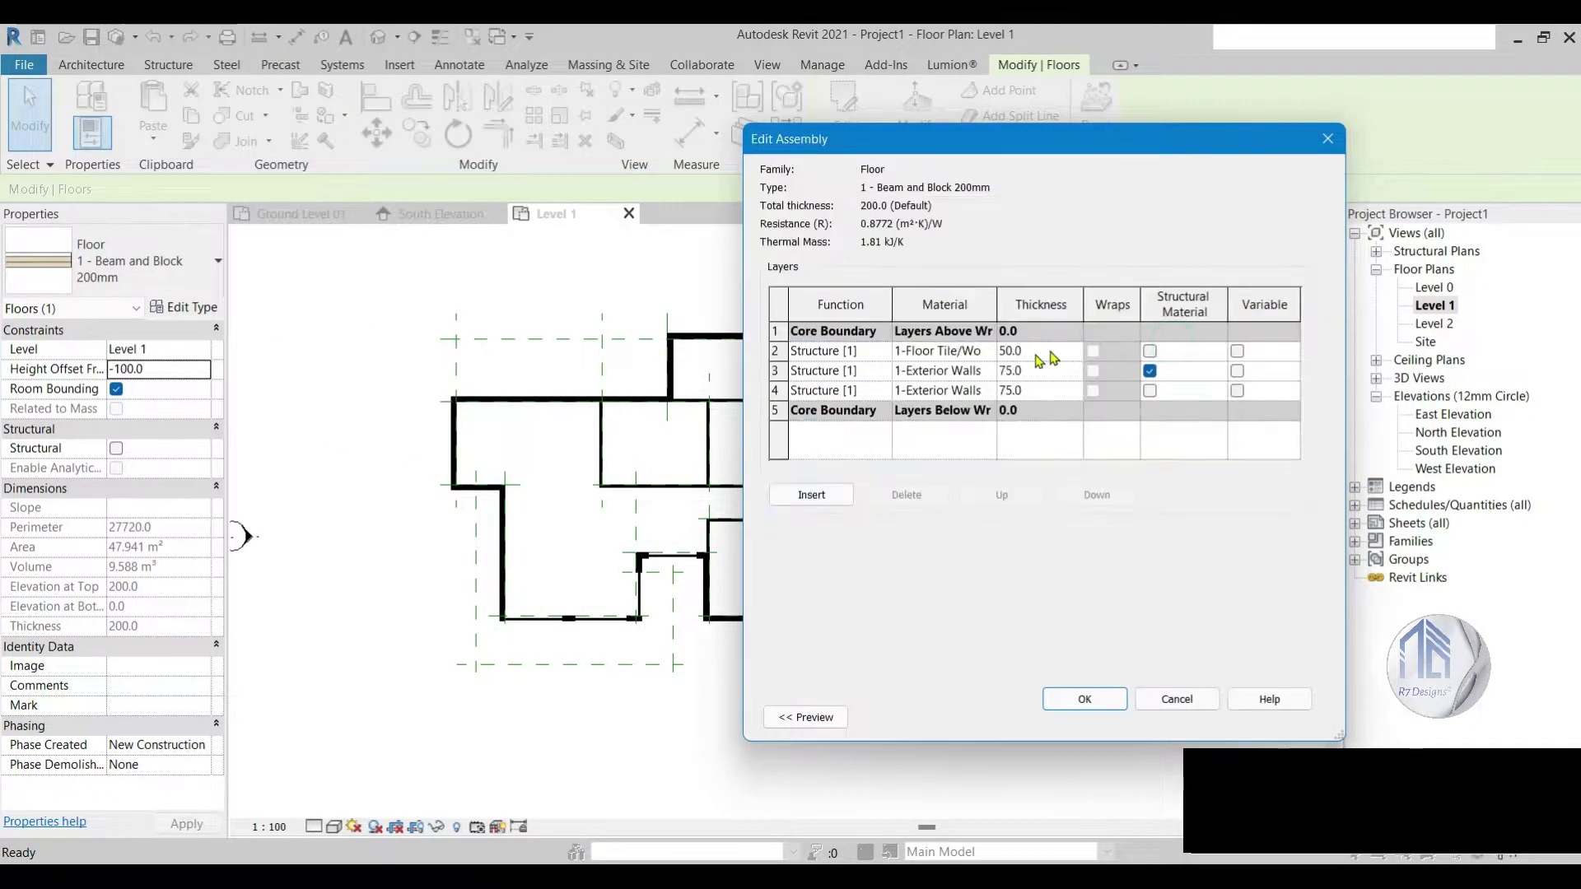
pyautogui.click(991, 357)
pyautogui.click(659, 340)
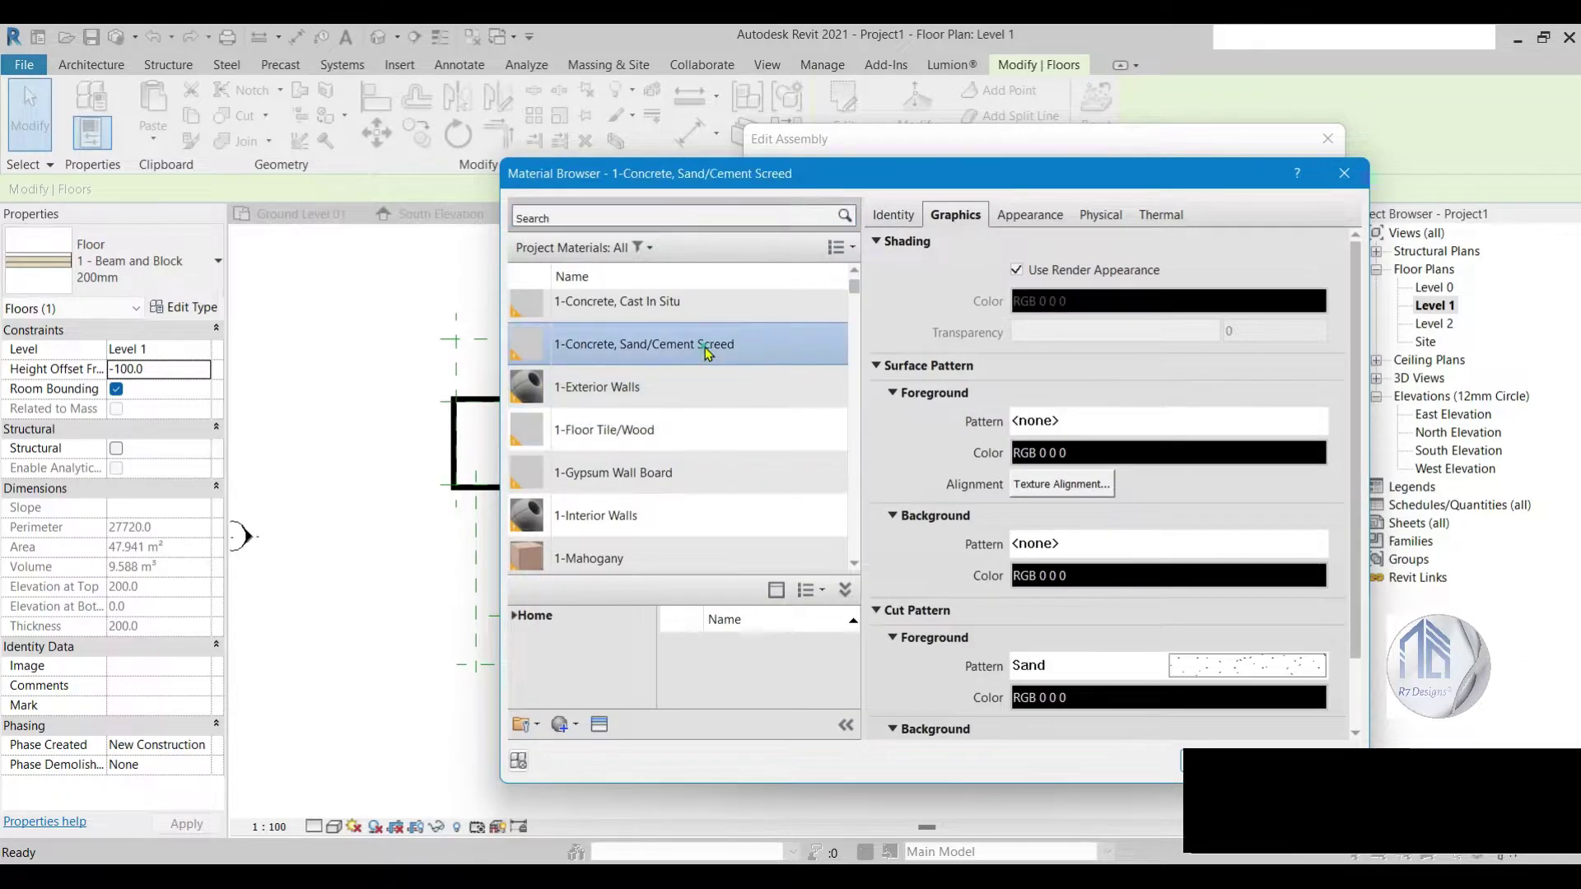
pyautogui.click(1090, 720)
pyautogui.click(1090, 715)
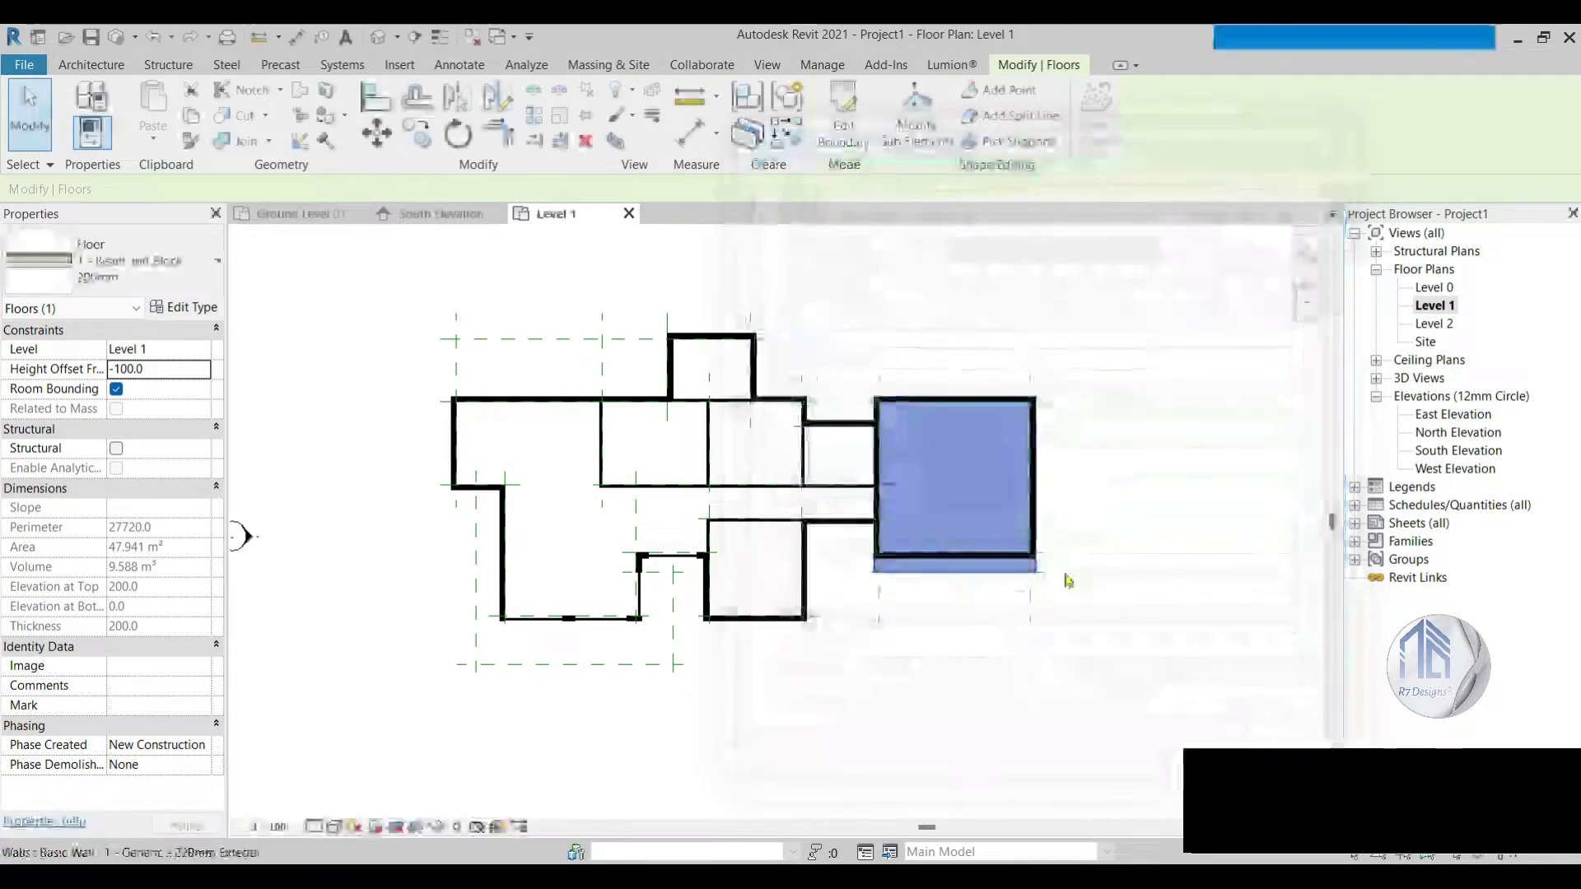
pyautogui.press('Escape')
pyautogui.scroll(2, 663, 359)
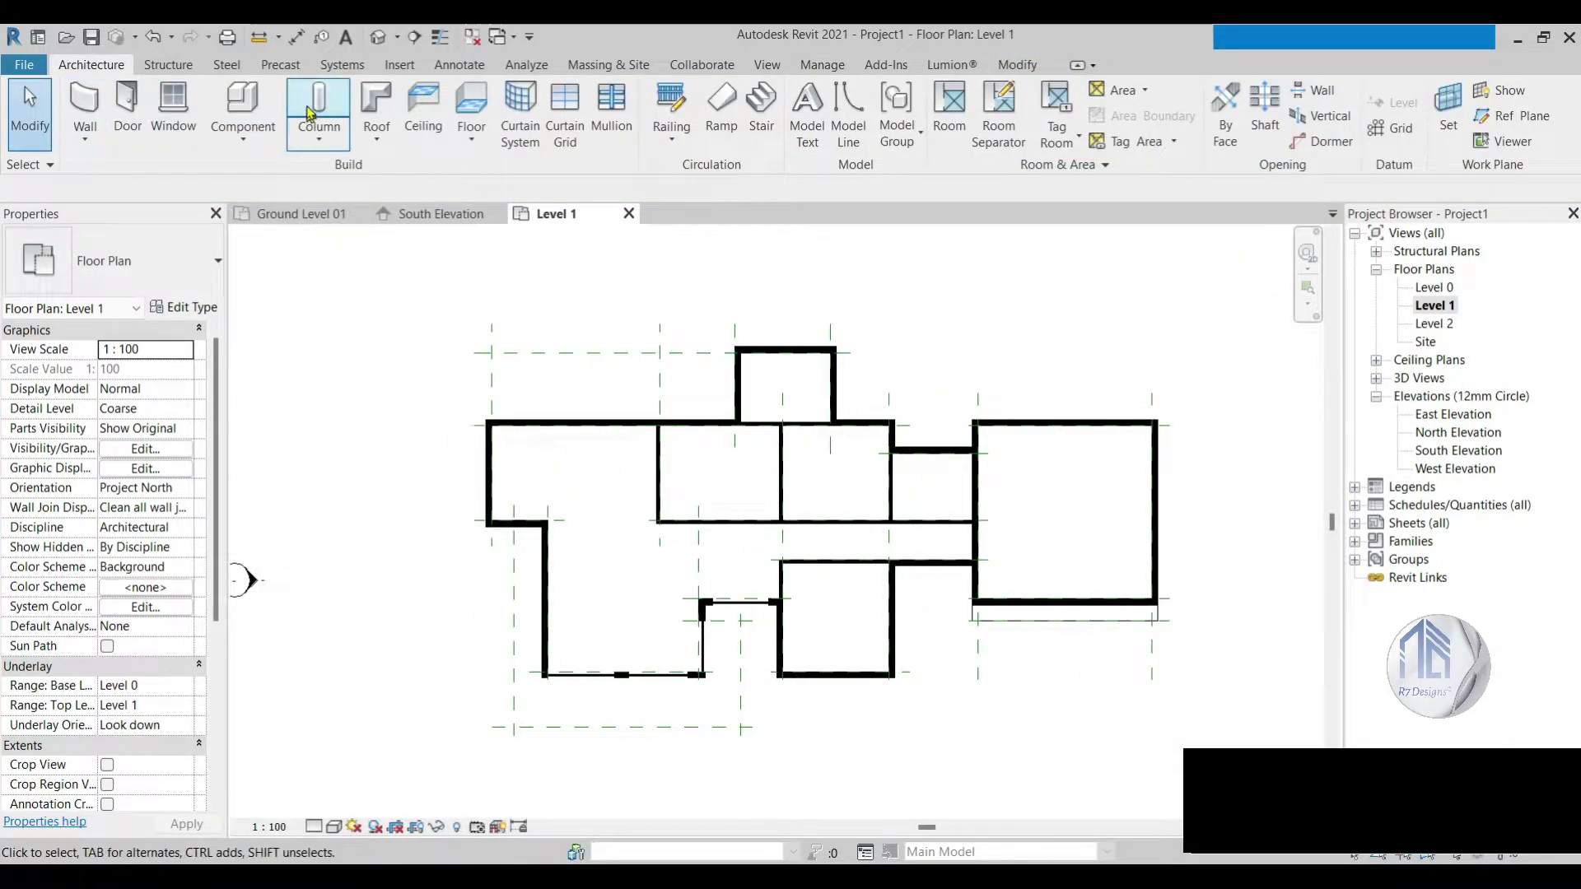
# Step: Start a Beam and Block 300mm floor and pick boundary lines along the upper rooms' walls
pyautogui.click(471, 103)
pyautogui.click(152, 272)
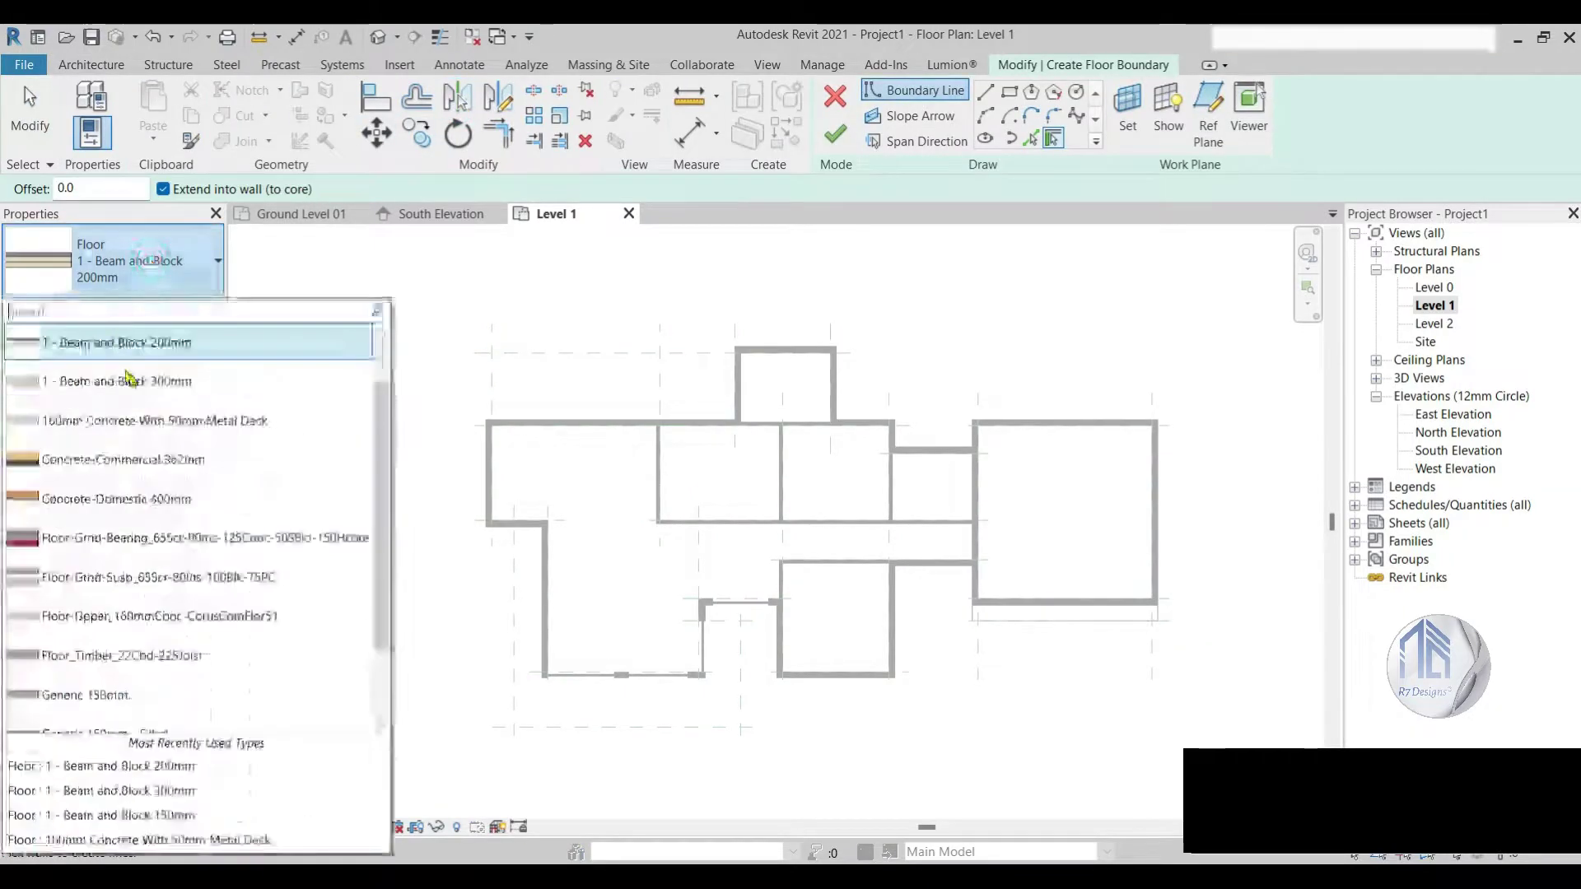
pyautogui.click(131, 378)
pyautogui.scroll(2, 905, 447)
pyautogui.click(905, 447)
pyautogui.click(925, 451)
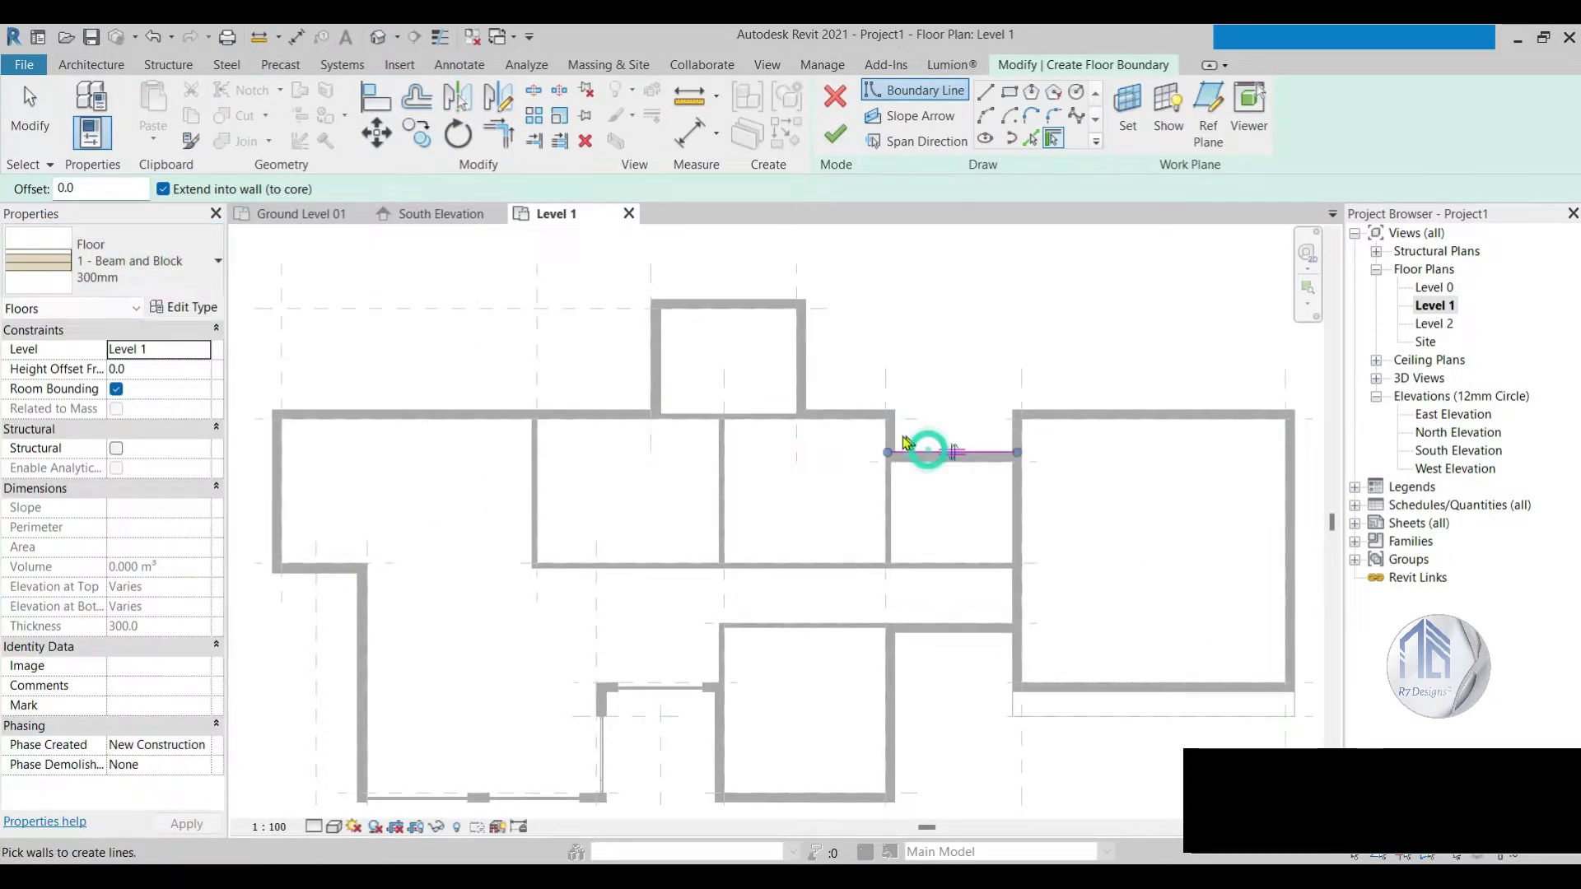
pyautogui.click(848, 412)
pyautogui.click(764, 303)
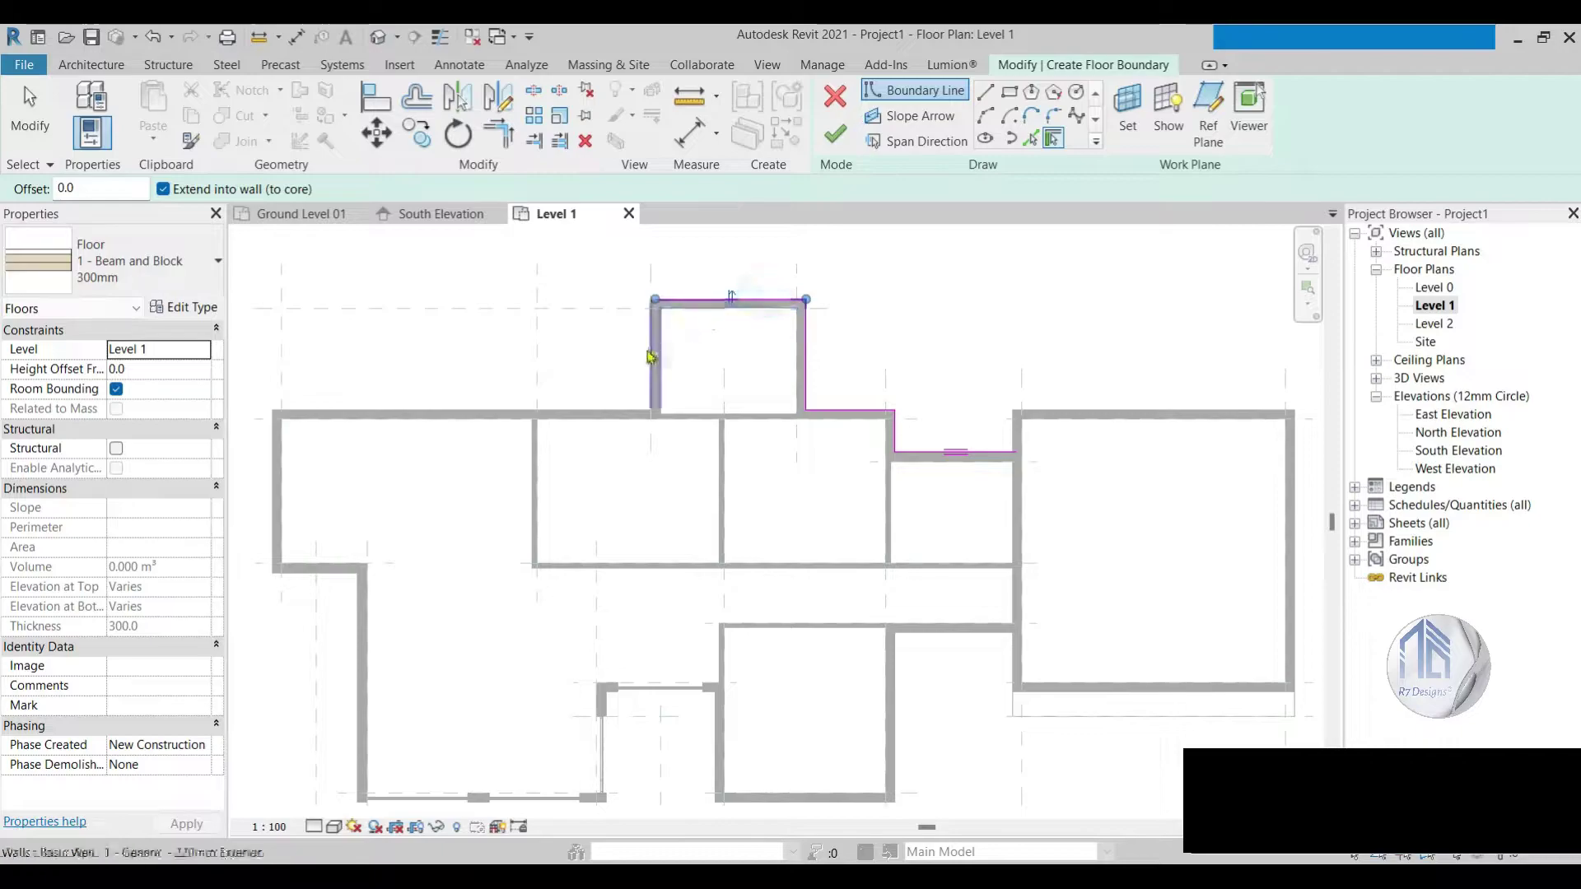
pyautogui.click(654, 354)
pyautogui.click(582, 414)
pyautogui.scroll(-2, 503, 399)
# Step: Pick boundary lines along the left, short, lower vertical, bottom and right walls
pyautogui.click(389, 458)
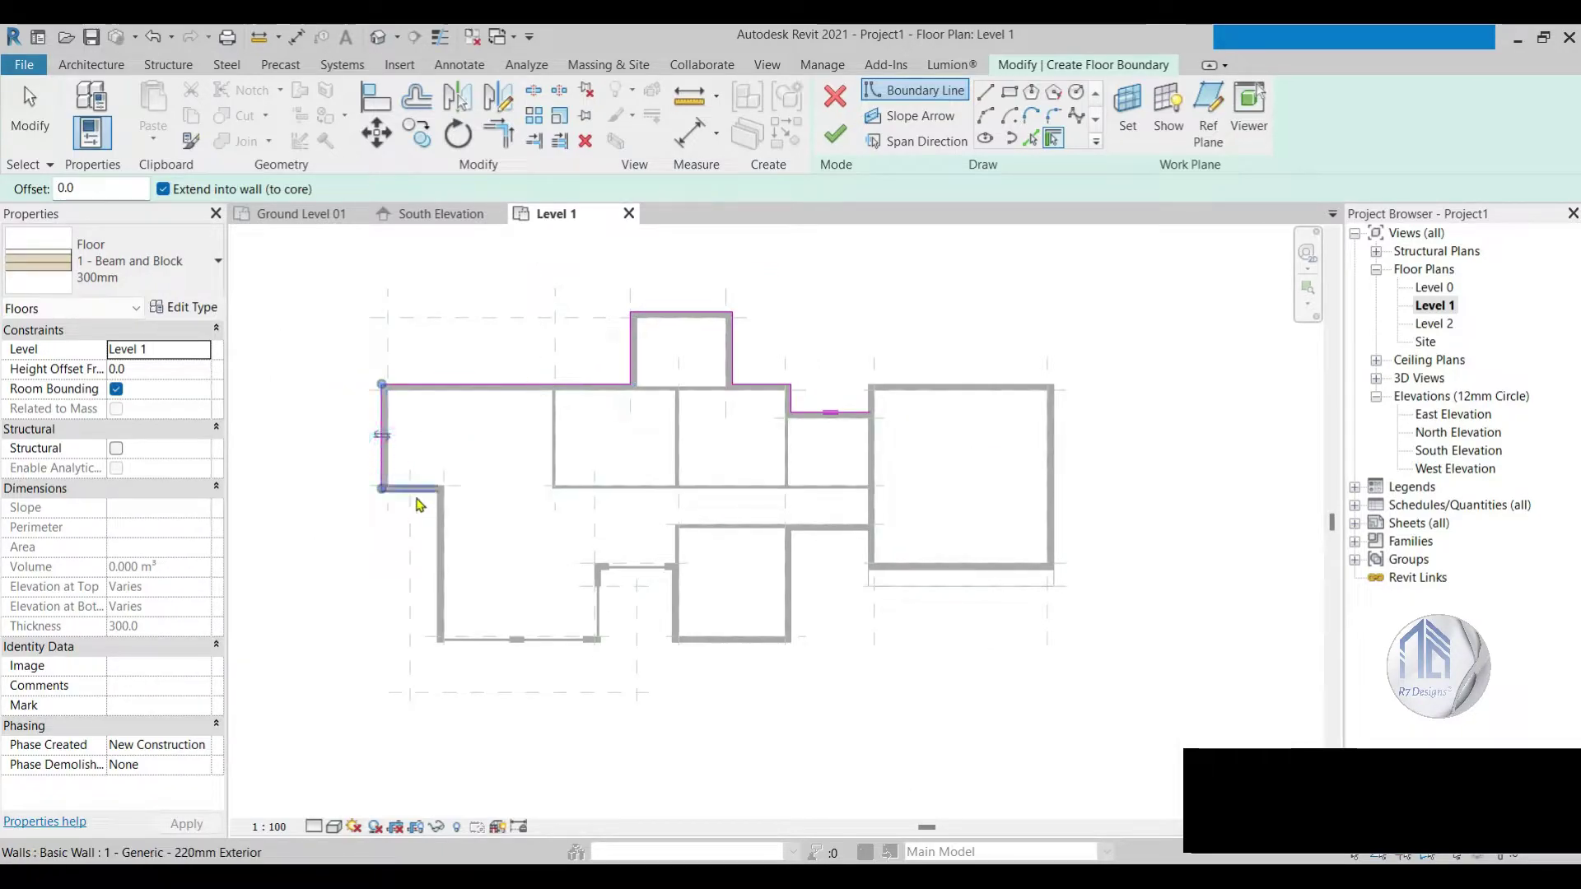
pyautogui.click(412, 492)
pyautogui.scroll(2, 683, 626)
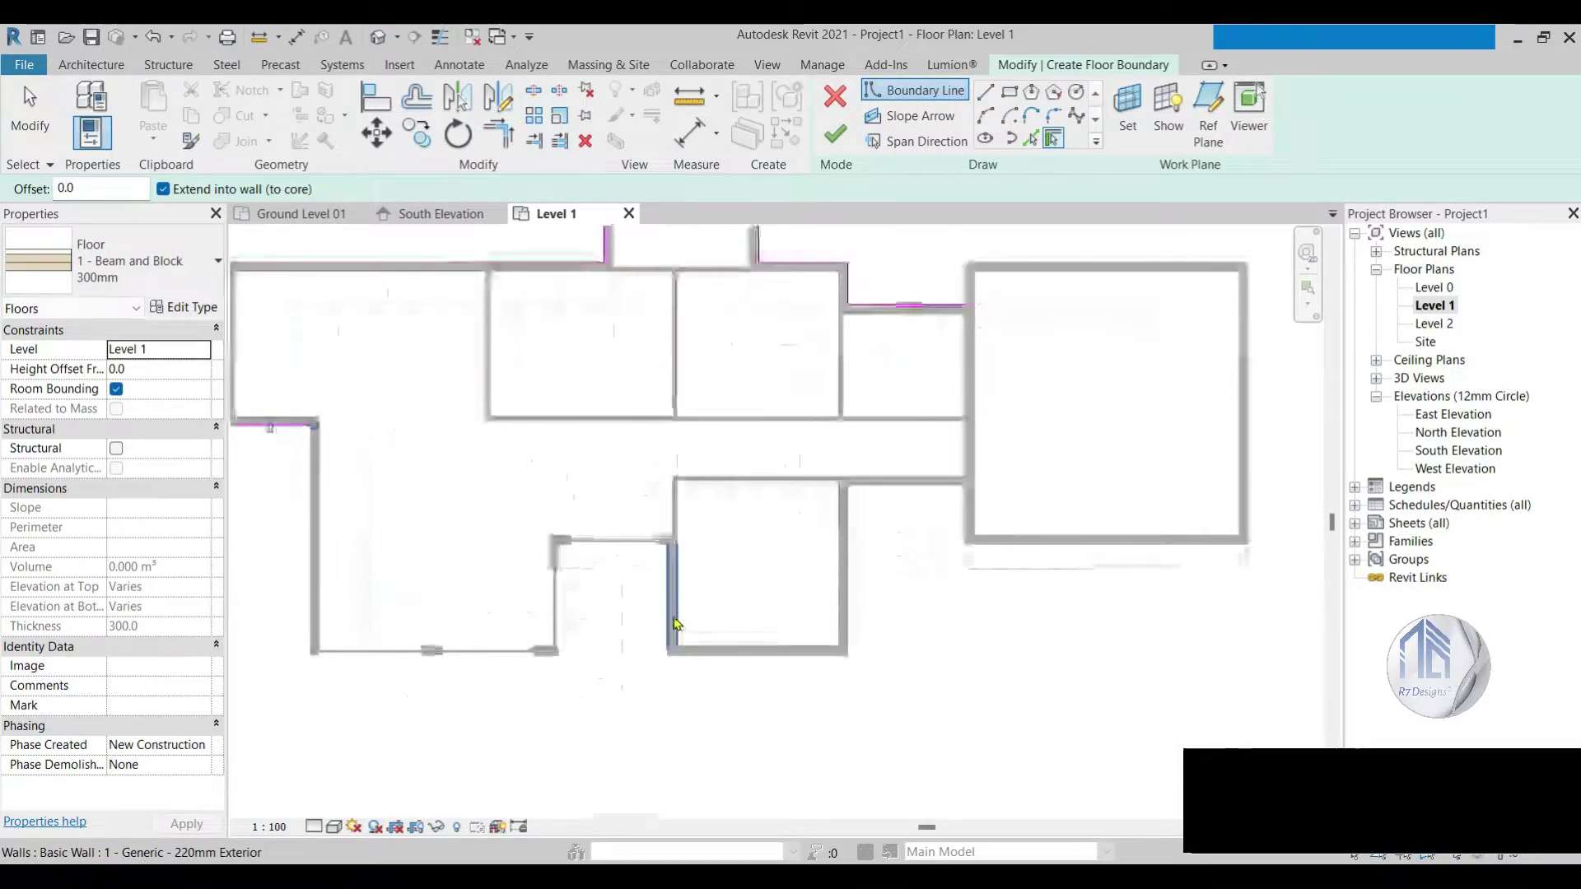
pyautogui.click(677, 614)
pyautogui.scroll(2, 677, 614)
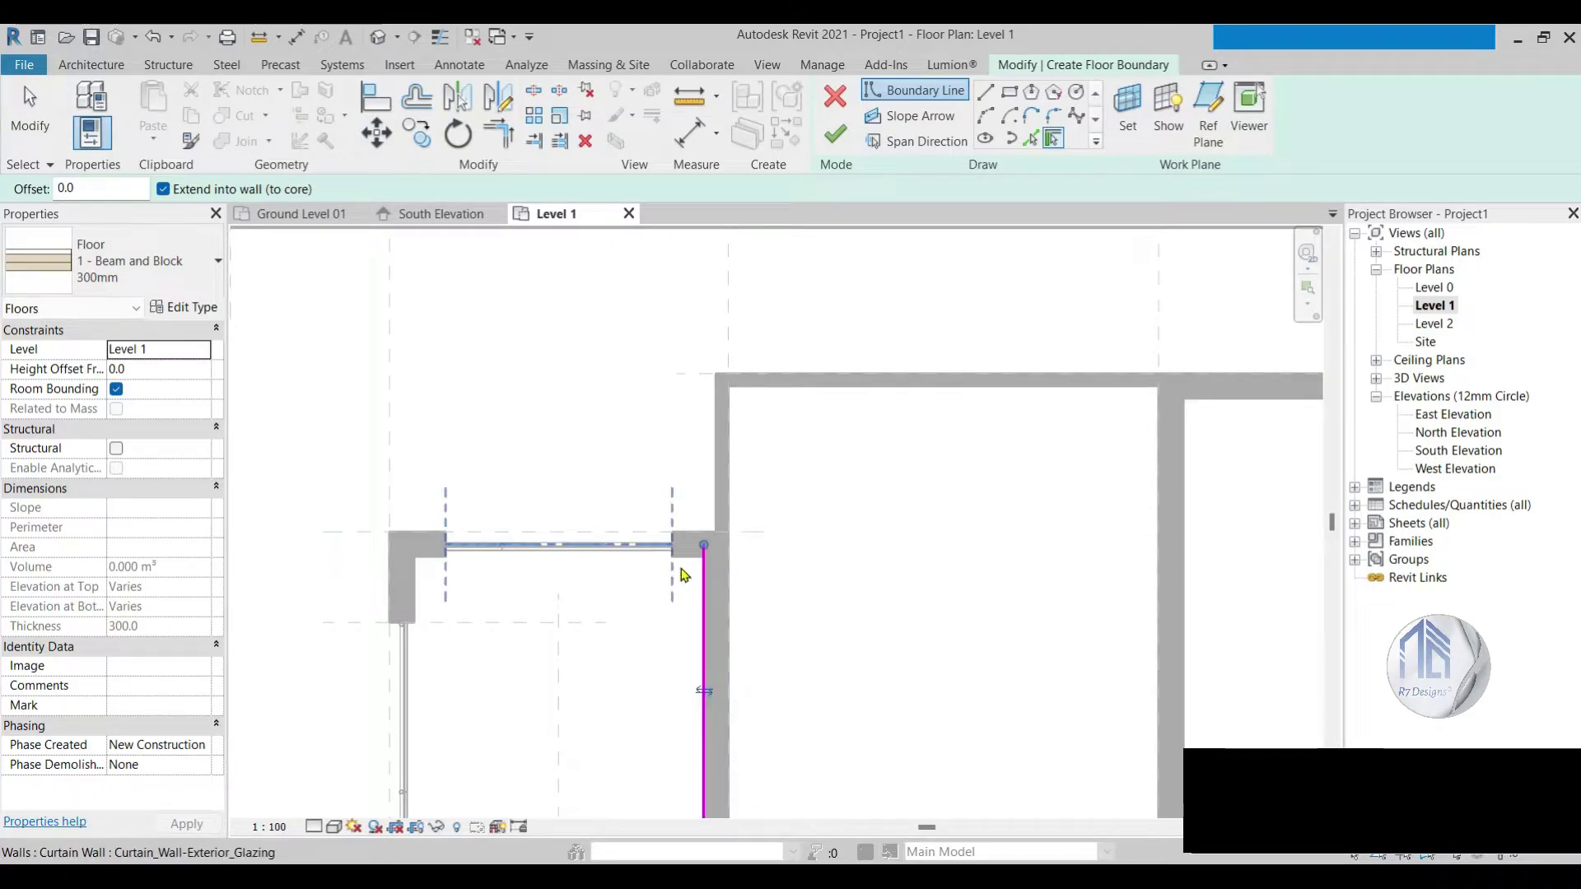
pyautogui.scroll(-2, 677, 568)
pyautogui.click(749, 641)
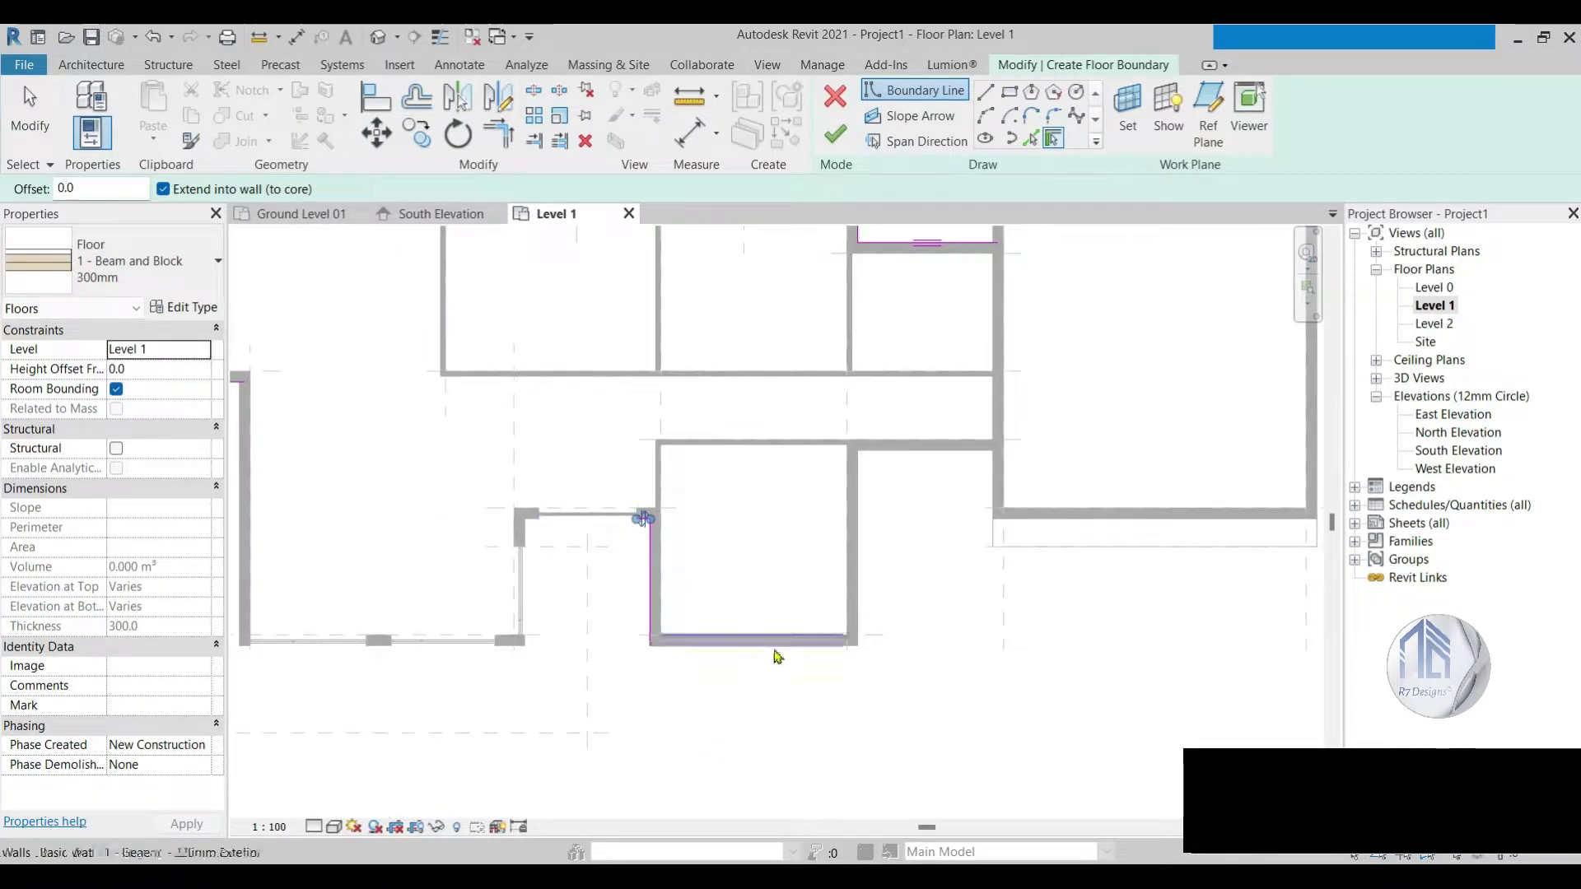
pyautogui.click(856, 593)
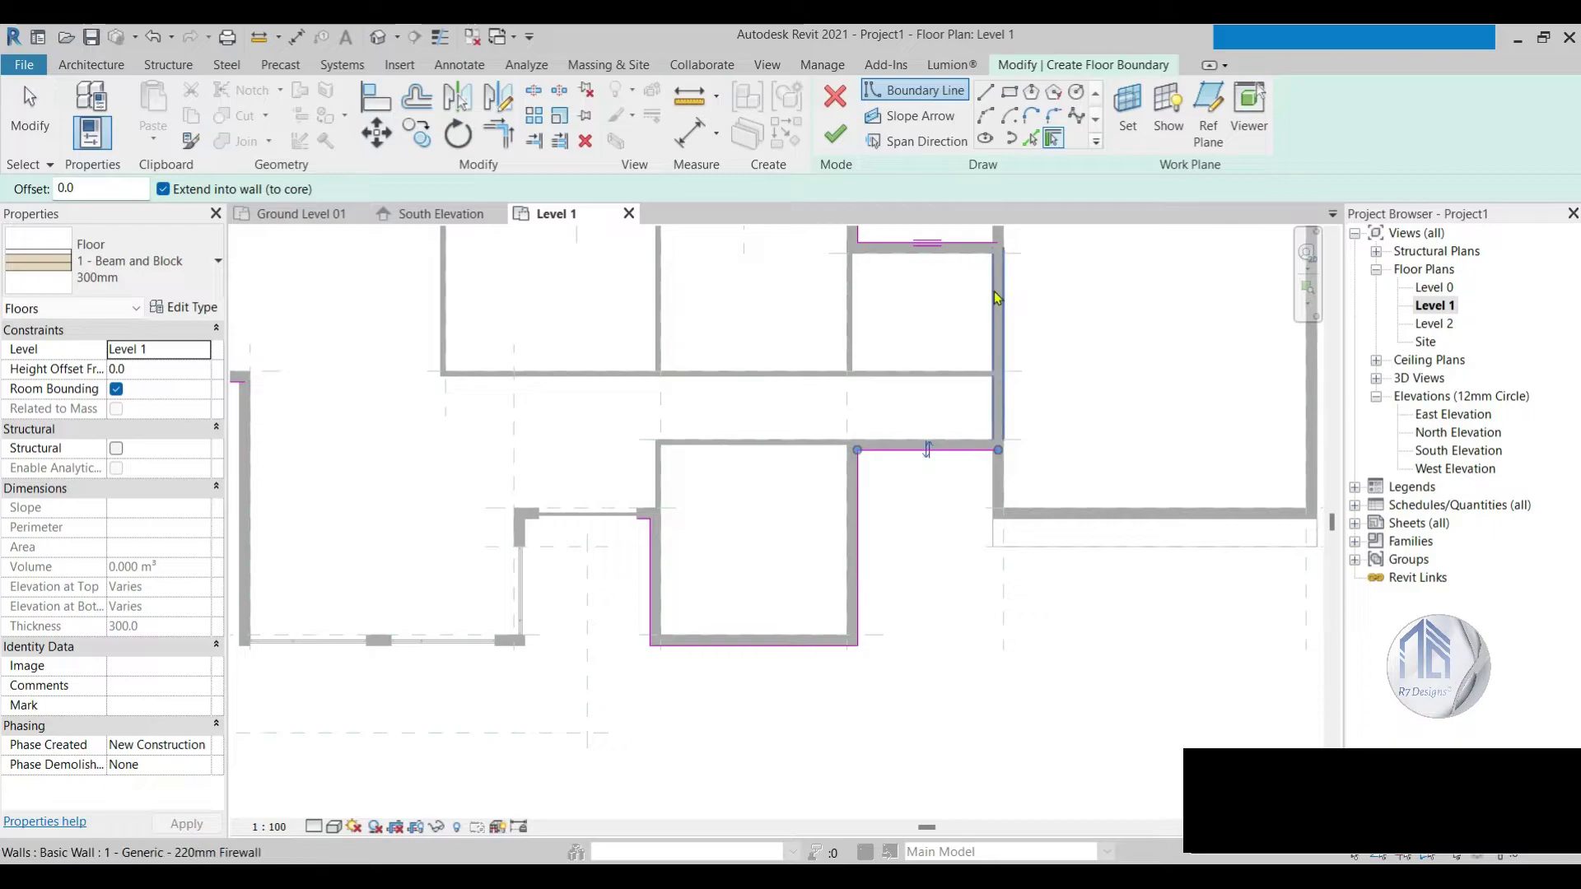
pyautogui.press('Escape')
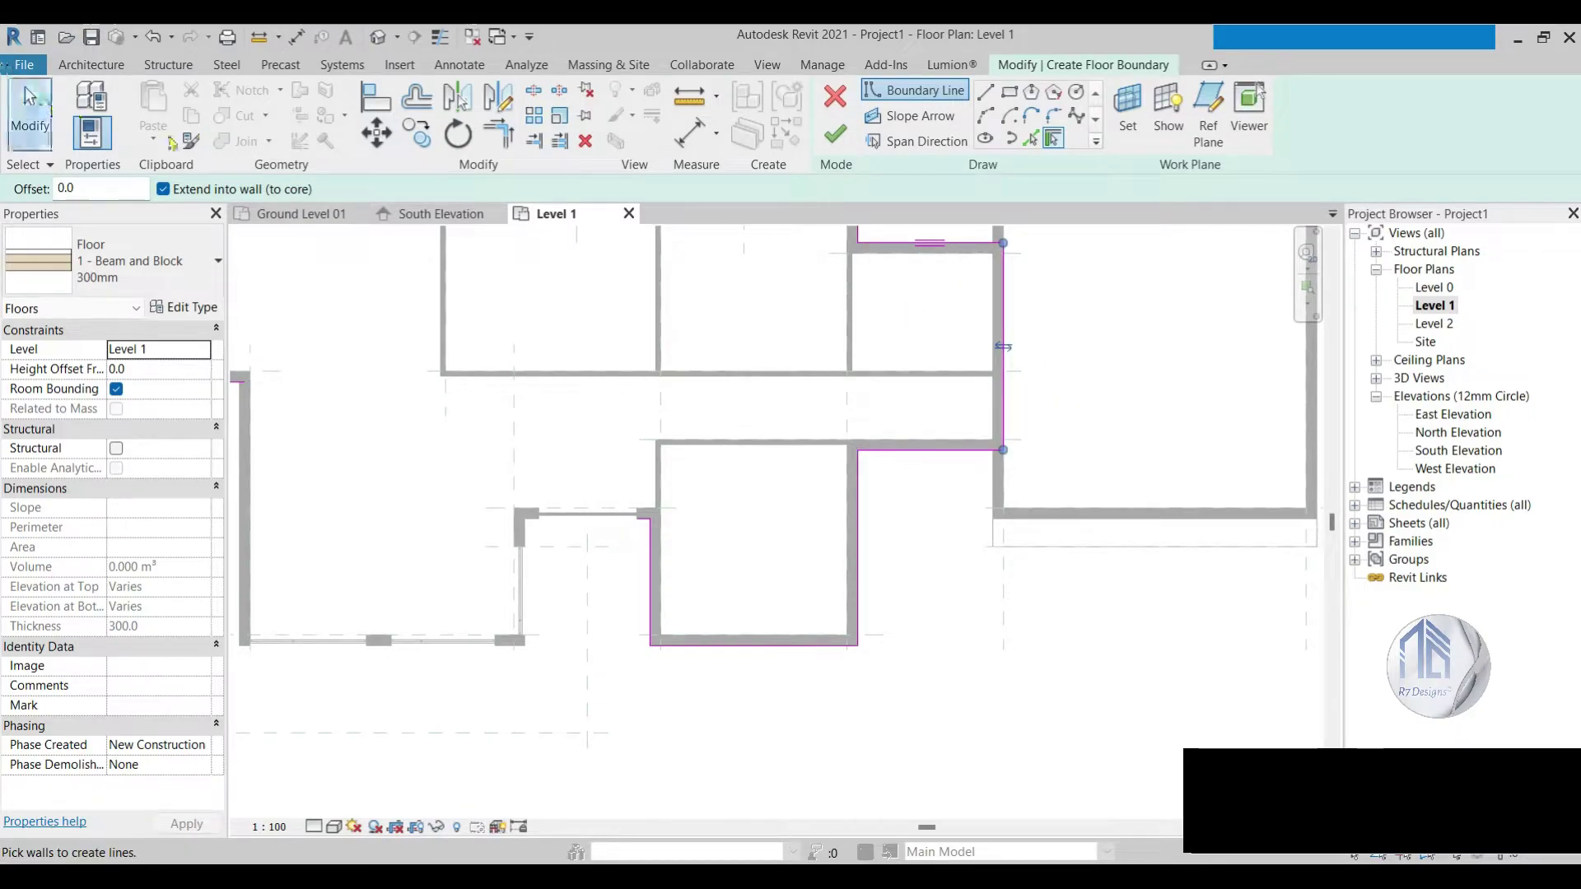
# Step: Add a boundary on the short wall and join it with the top edge into a corner
pyautogui.click(1004, 347)
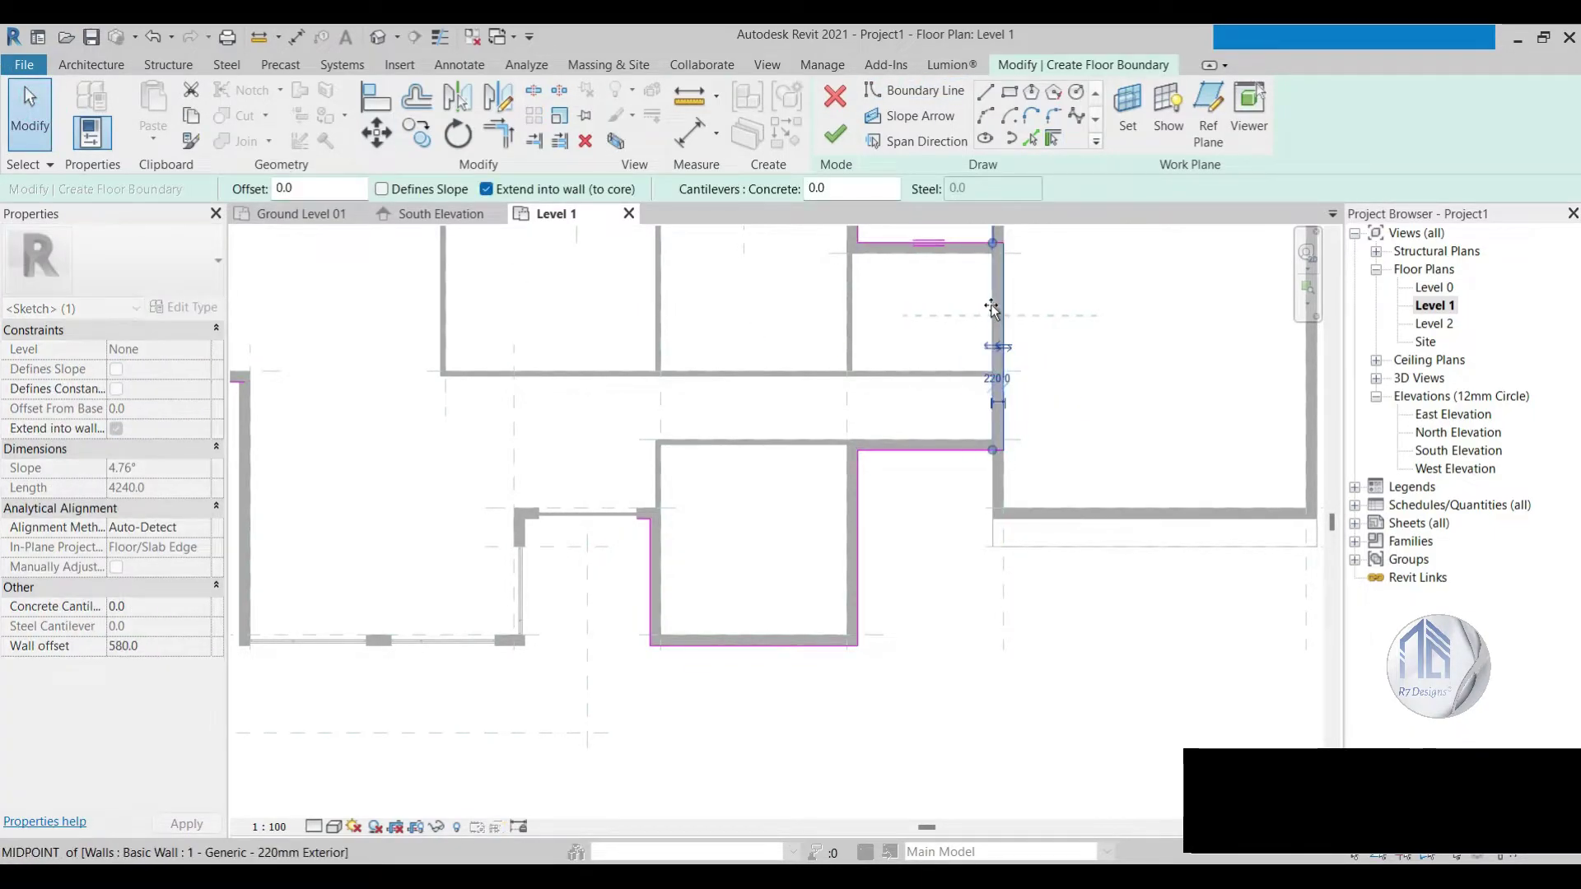
pyautogui.scroll(-3, 1005, 337)
pyautogui.scroll(5, 999, 304)
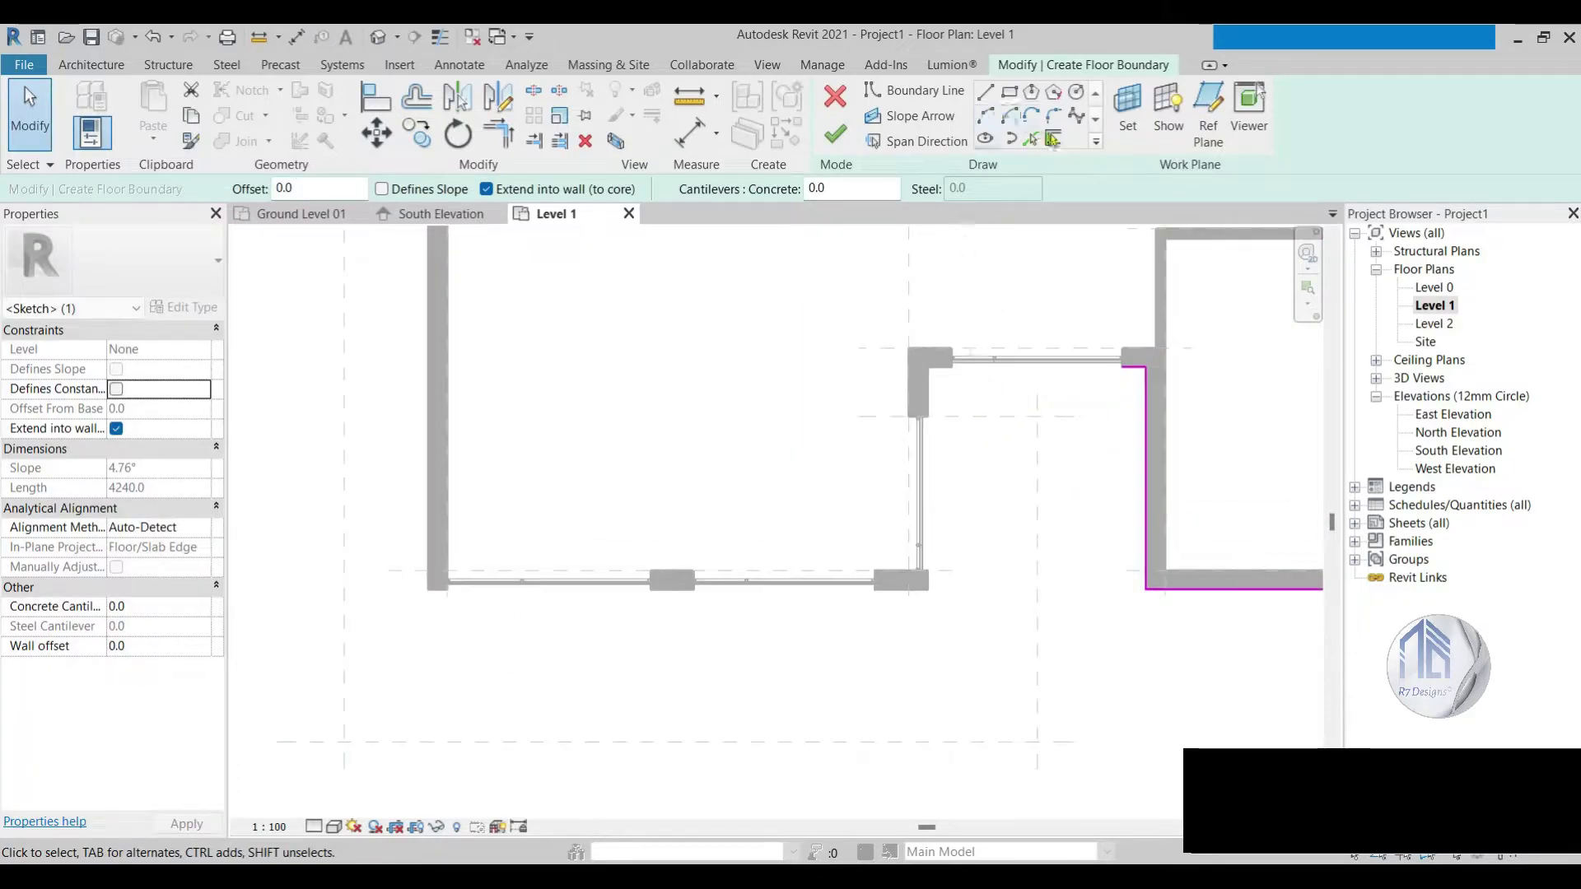
pyautogui.click(1053, 138)
pyautogui.click(918, 387)
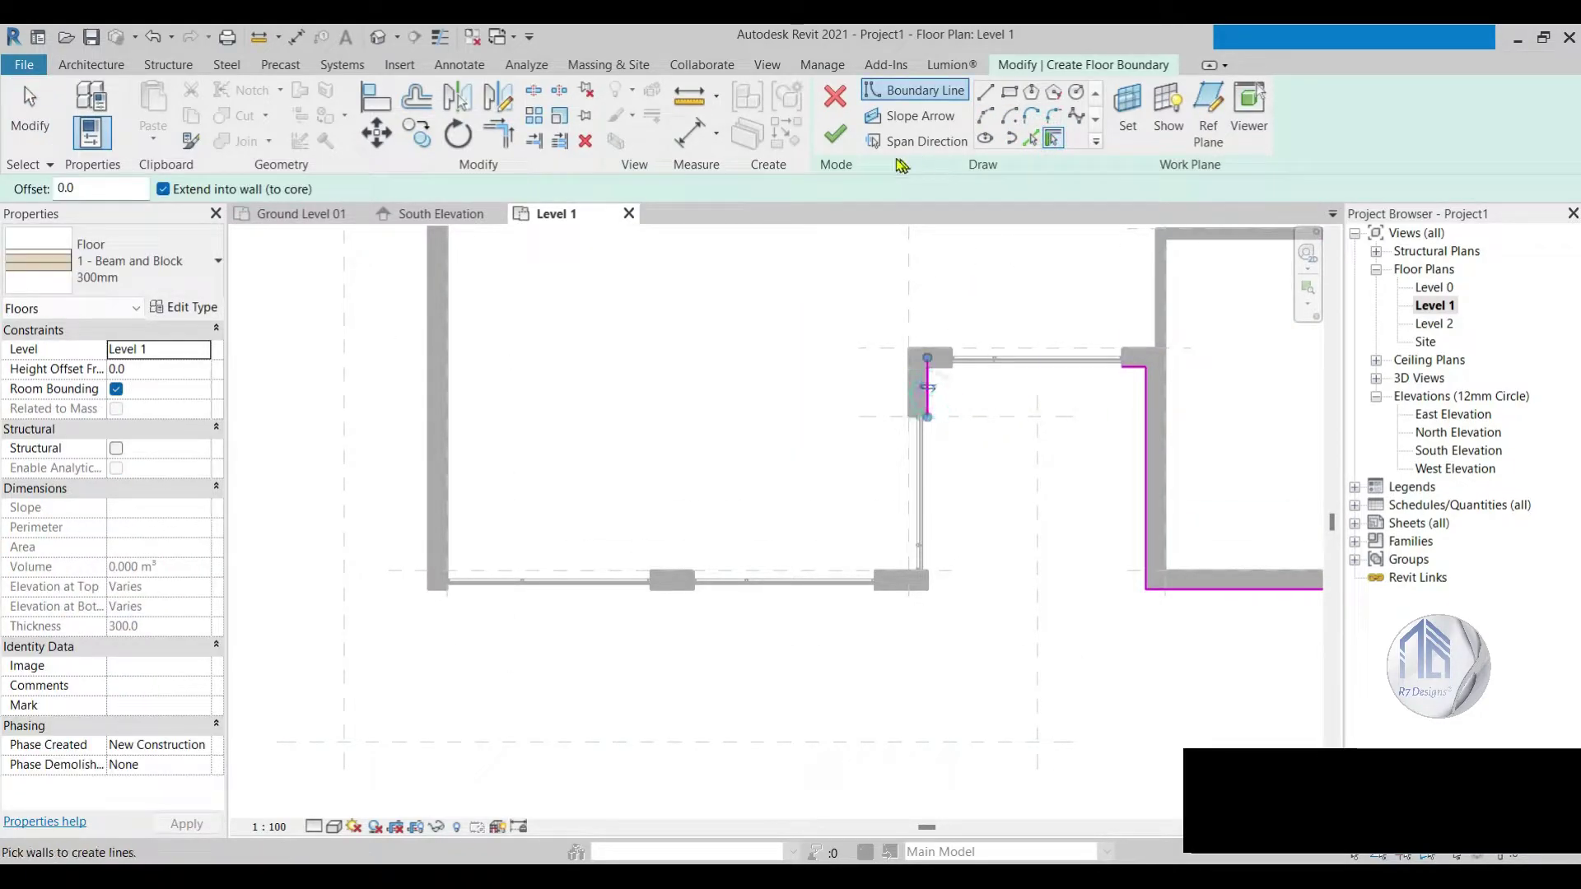
pyautogui.click(504, 140)
pyautogui.click(927, 391)
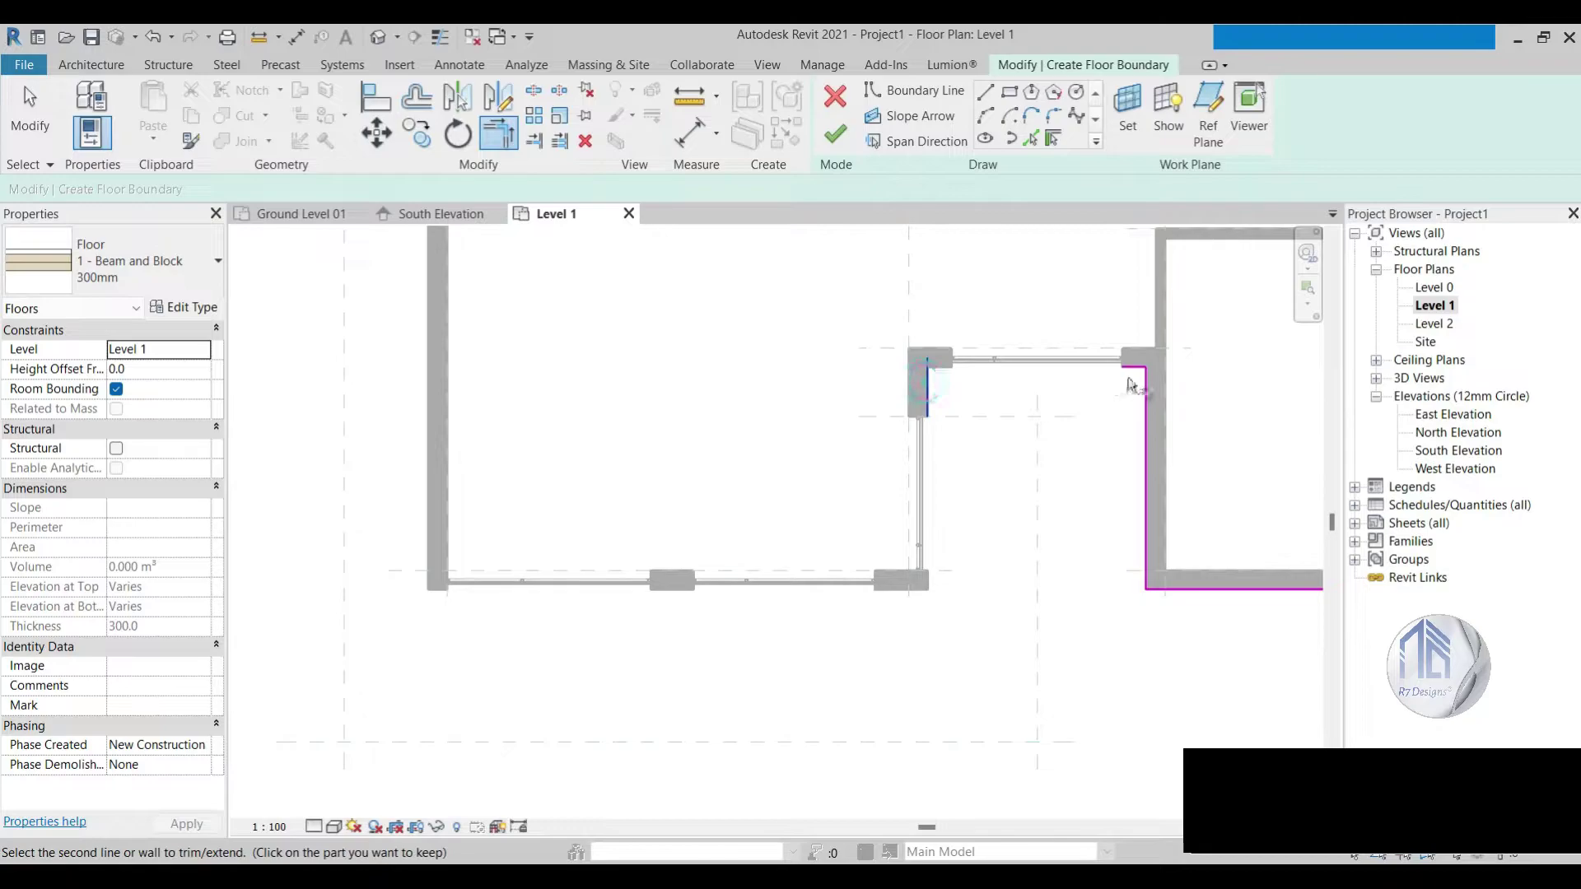
pyautogui.click(1132, 368)
# Step: Draw chained boundary lines extending the outline below the walls and above the top wall
pyautogui.click(986, 92)
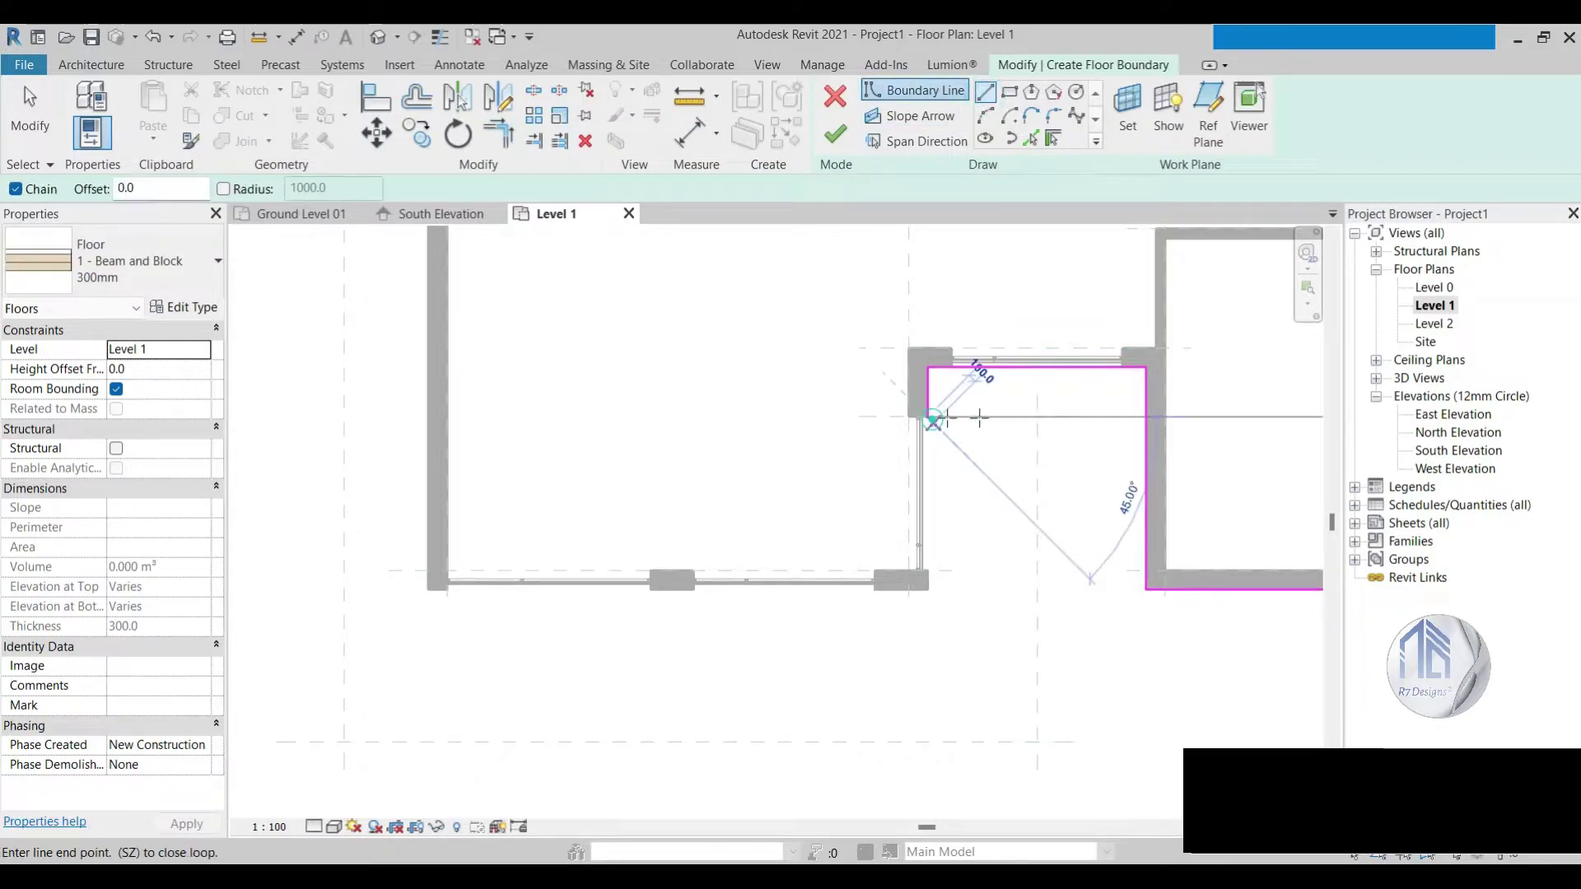
pyautogui.click(929, 417)
pyautogui.click(1035, 417)
pyautogui.scroll(-2, 1036, 416)
pyautogui.click(1035, 577)
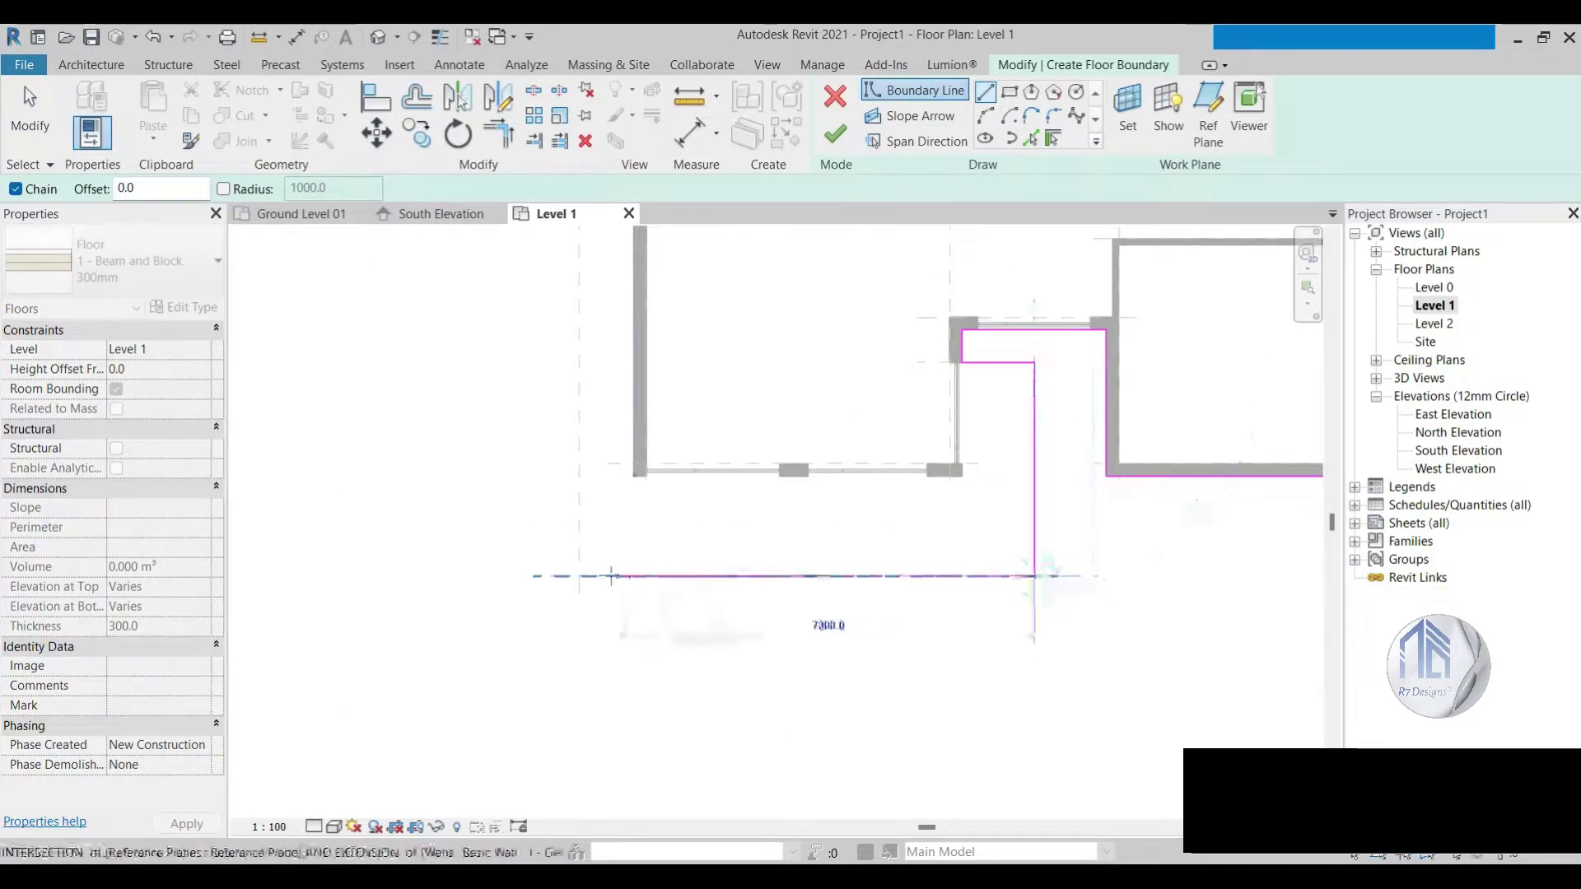
pyautogui.click(579, 576)
pyautogui.scroll(-2, 639, 668)
pyautogui.click(609, 421)
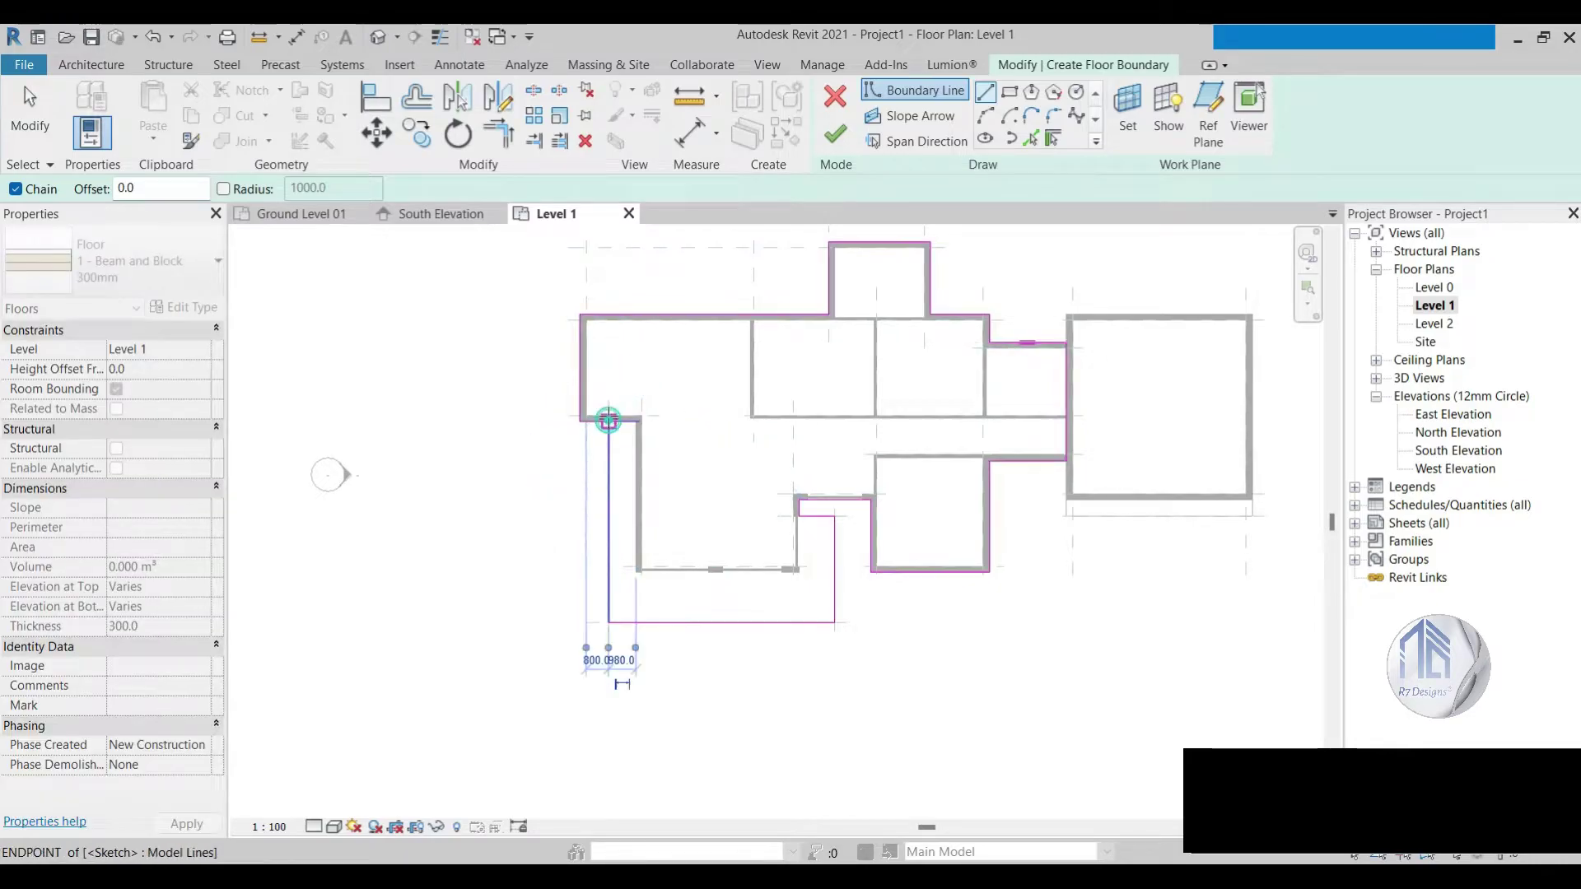
pyautogui.click(752, 315)
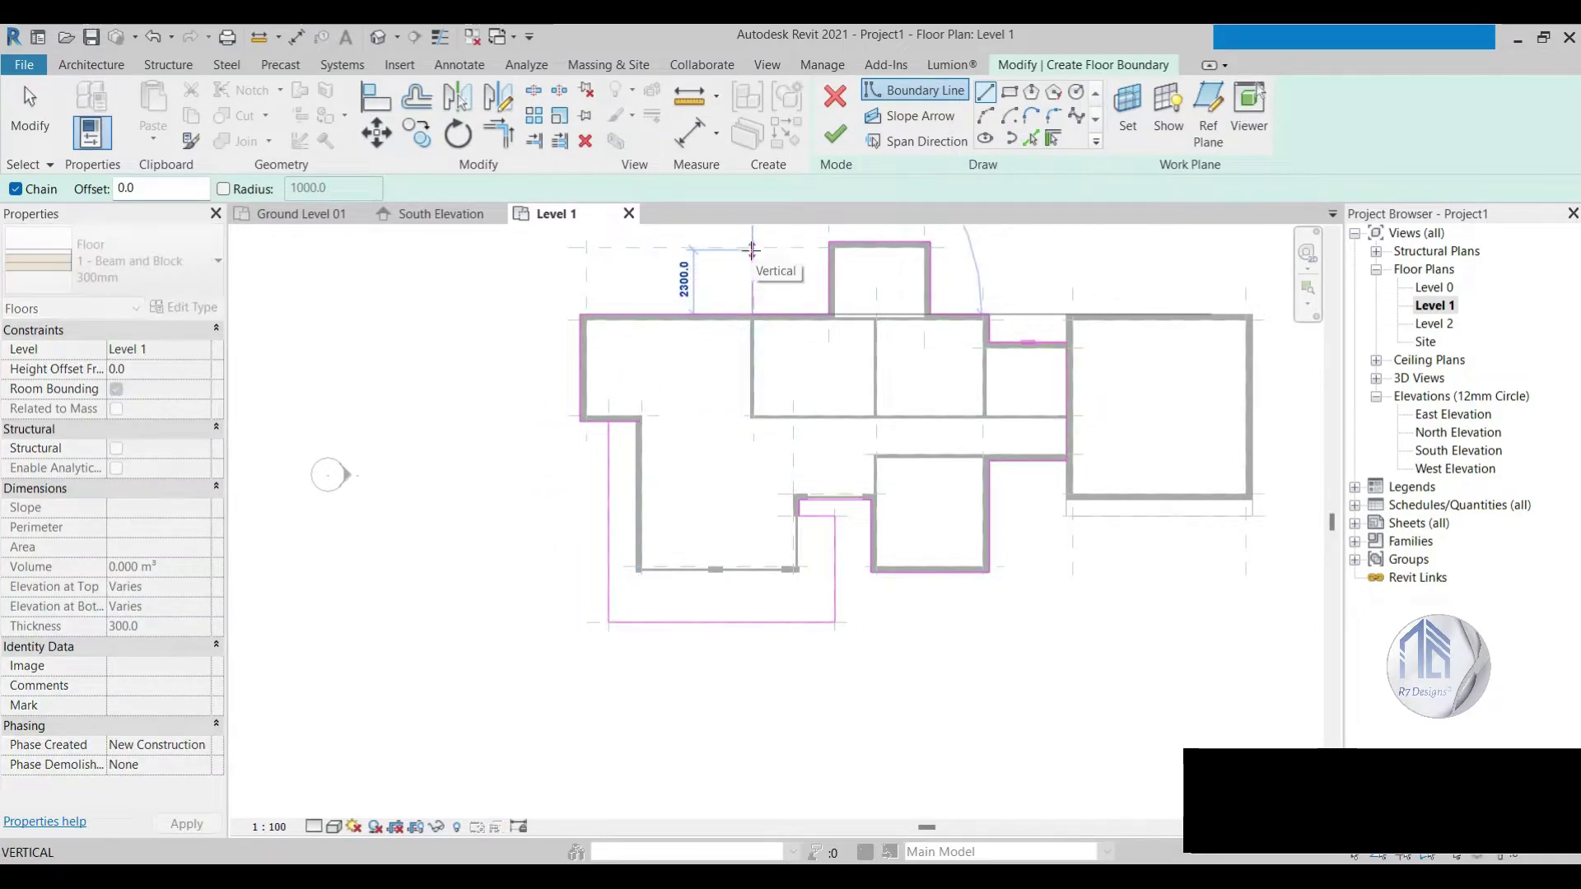
pyautogui.click(753, 247)
pyautogui.click(590, 247)
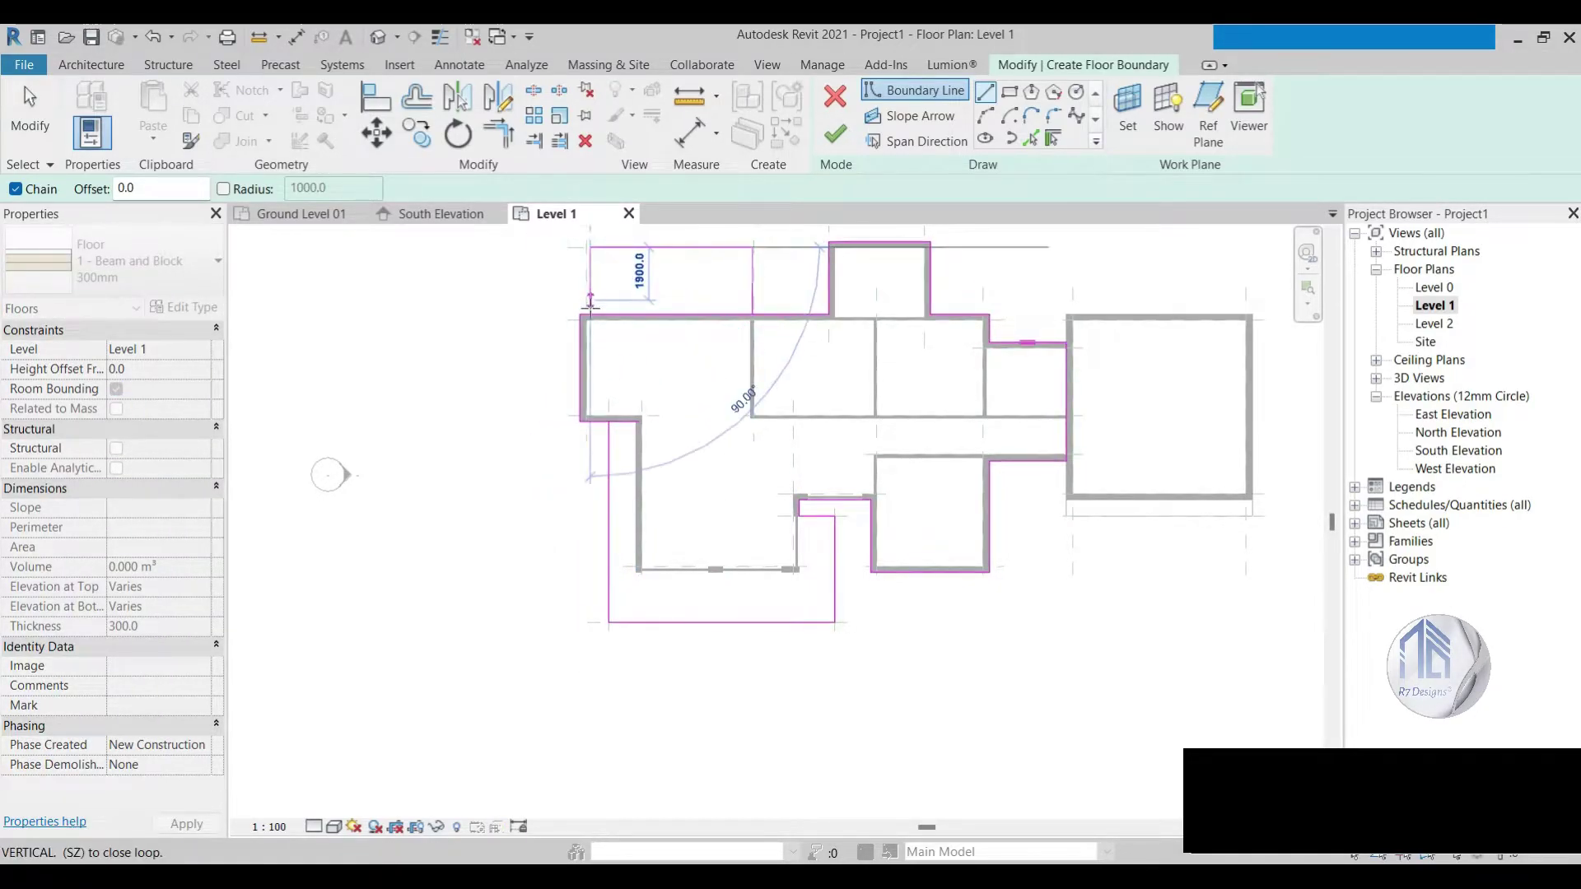
pyautogui.press('Escape')
pyautogui.press('Escape')
# Step: Trim/extend the left and top boundary edges to close the upper-left corner
pyautogui.click(498, 132)
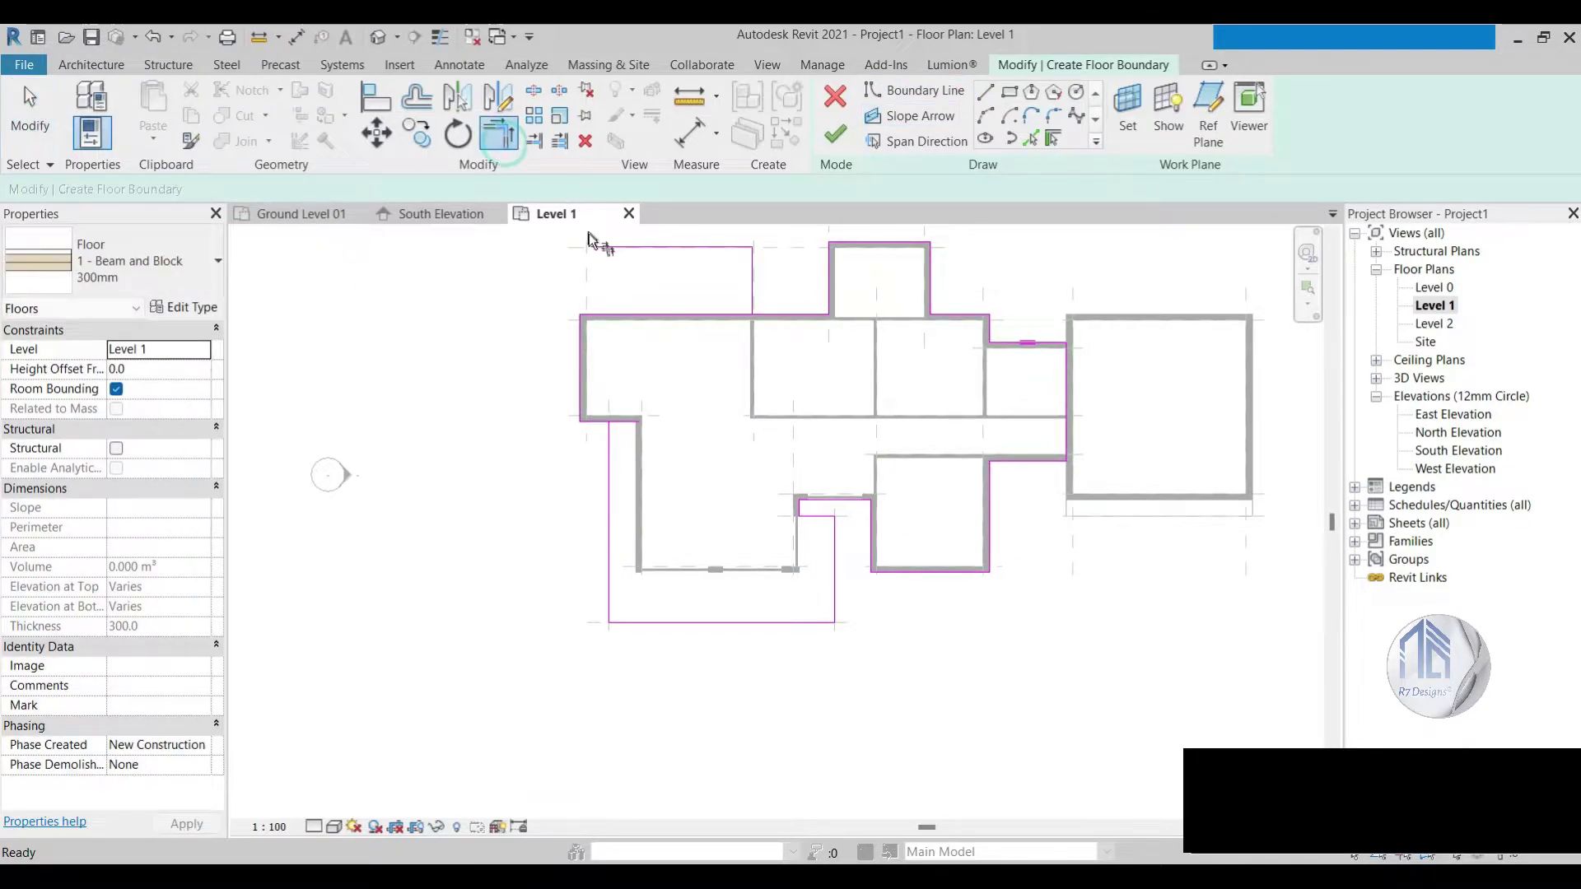
pyautogui.scroll(3, 589, 239)
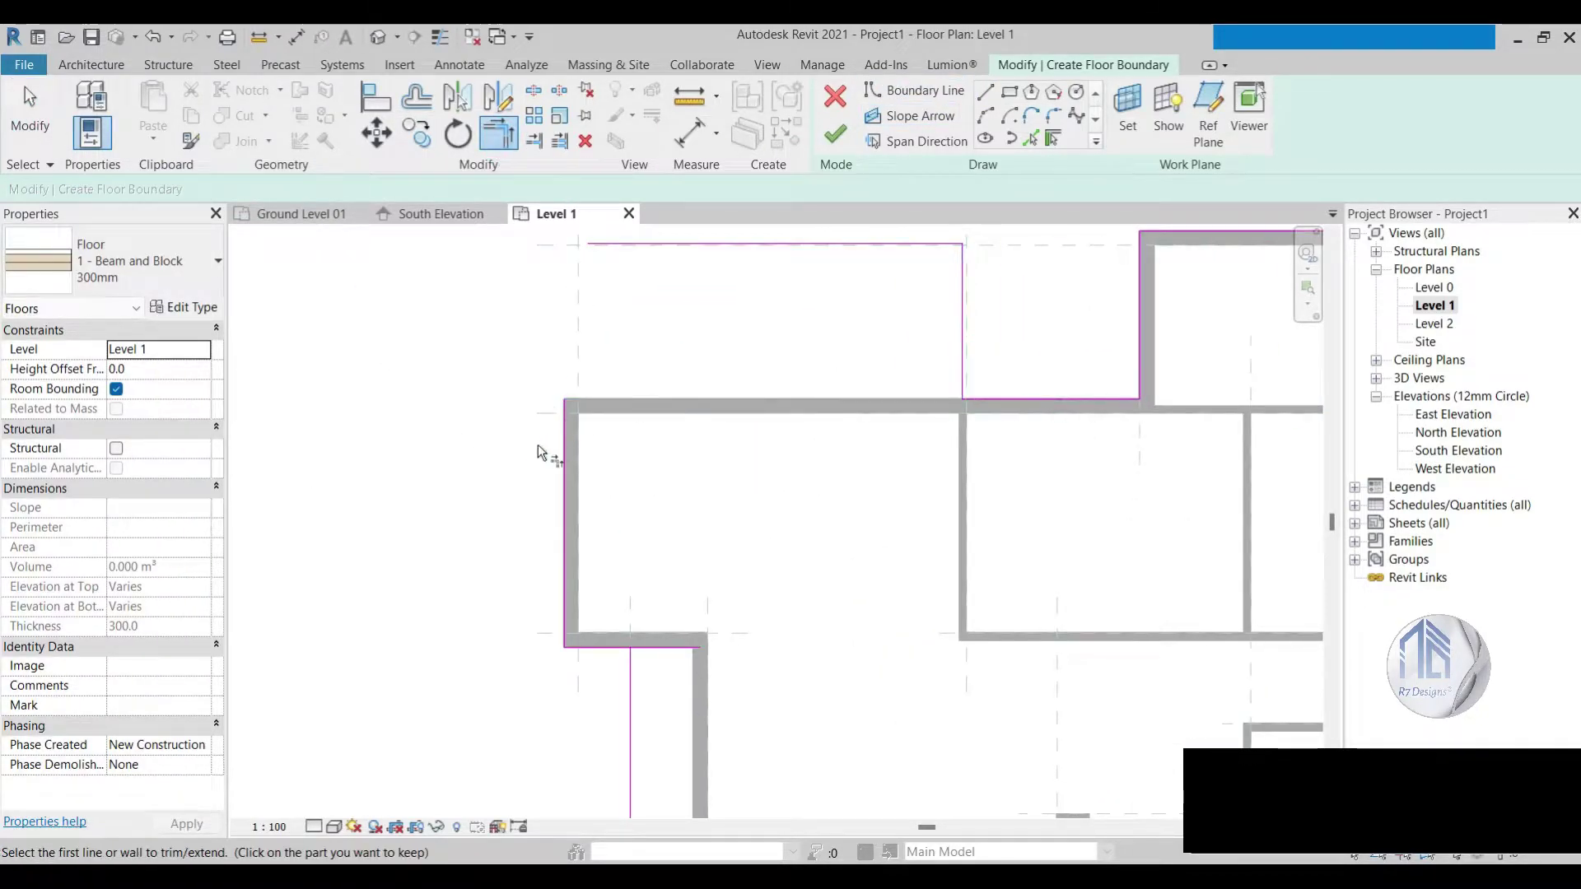
pyautogui.click(565, 445)
pyautogui.click(681, 247)
pyautogui.click(599, 642)
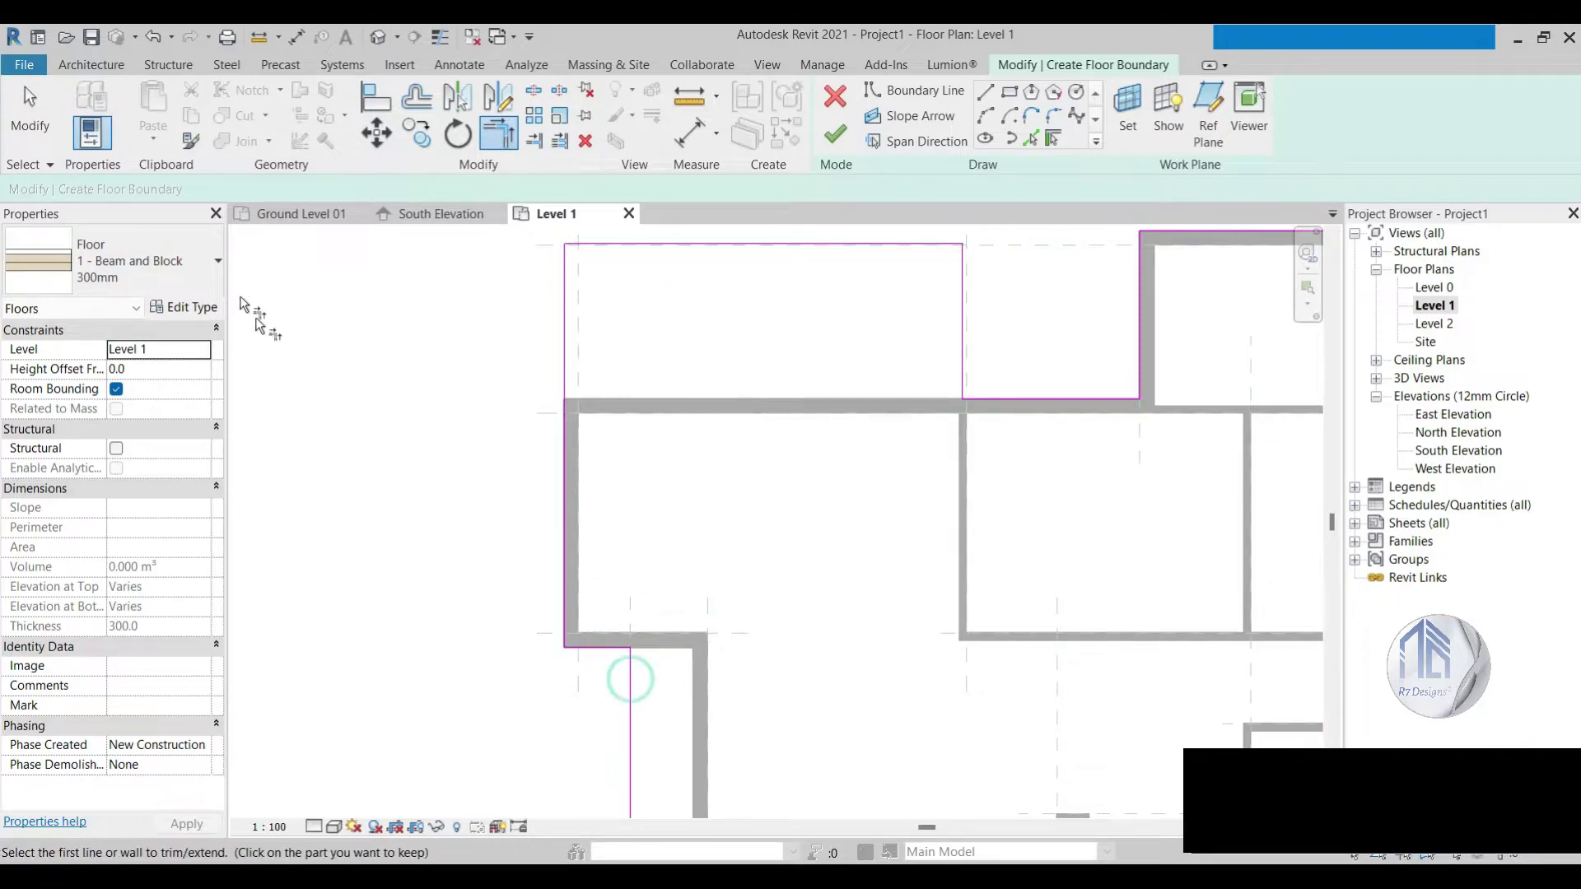
pyautogui.press('Escape')
pyautogui.press('Escape')
# Step: Align the top floor boundary edge with the reference line
pyautogui.scroll(-5, 833, 342)
pyautogui.scroll(5, 832, 343)
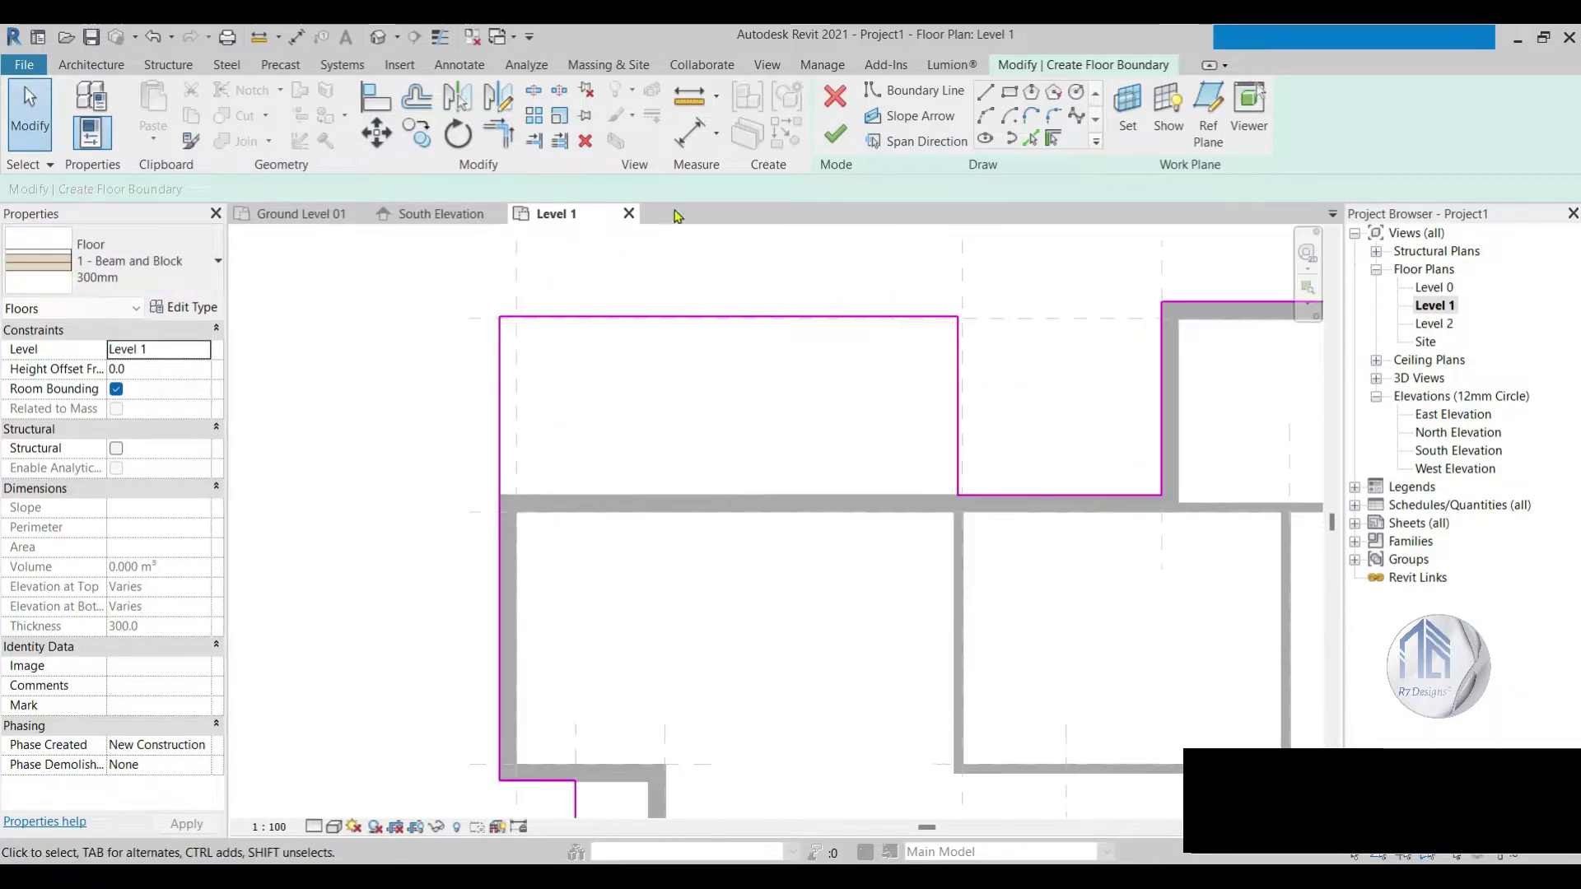
pyautogui.click(376, 97)
pyautogui.click(1260, 303)
pyautogui.click(837, 318)
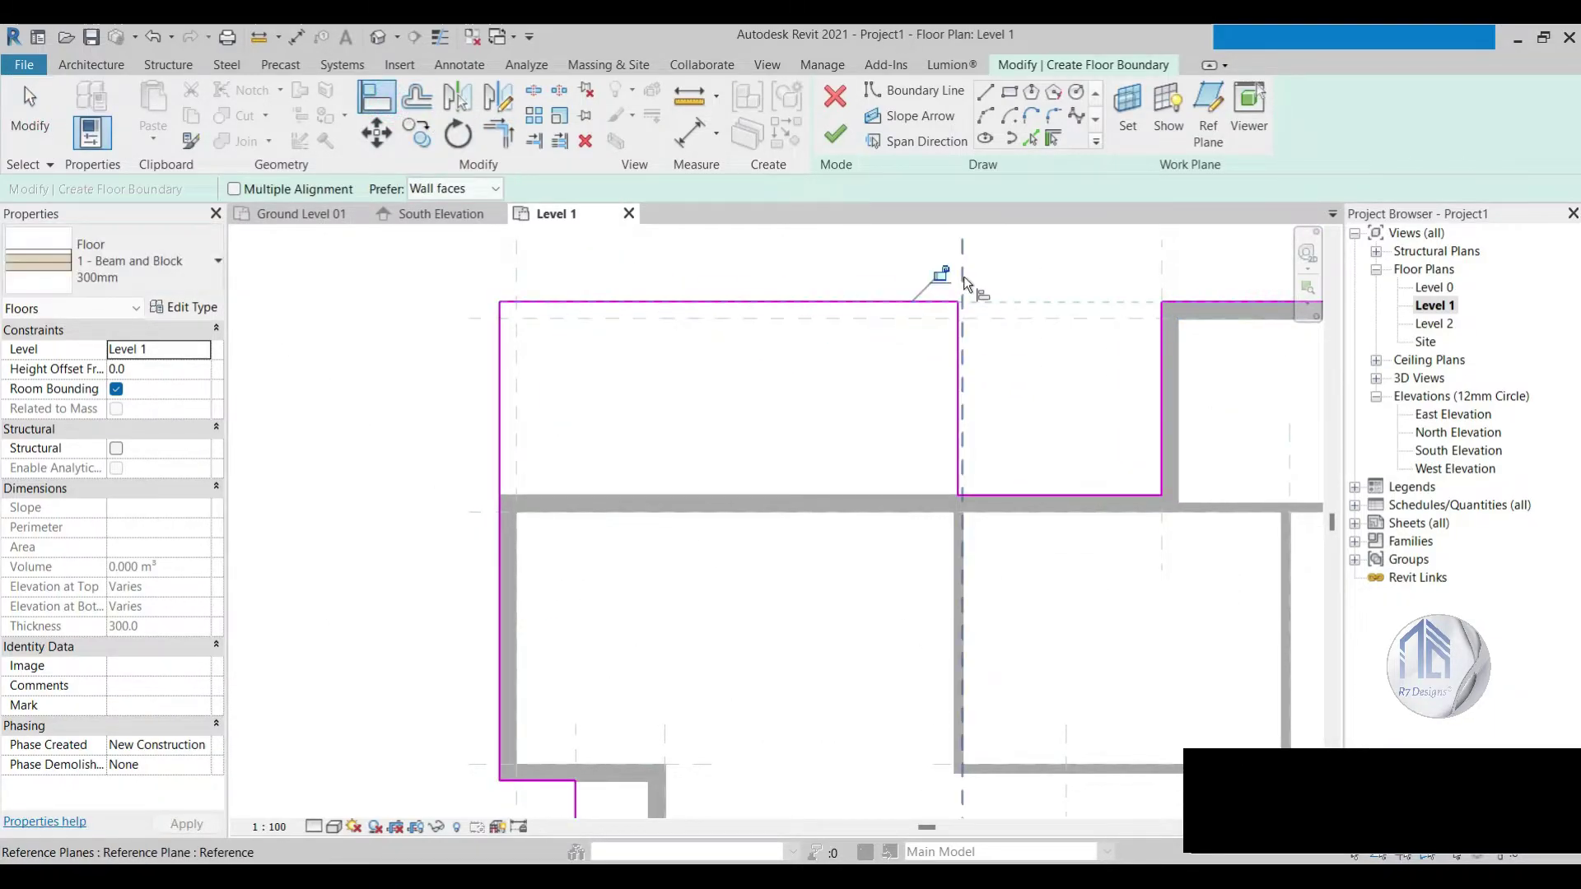
pyautogui.scroll(-3, 959, 371)
pyautogui.scroll(-2, 857, 317)
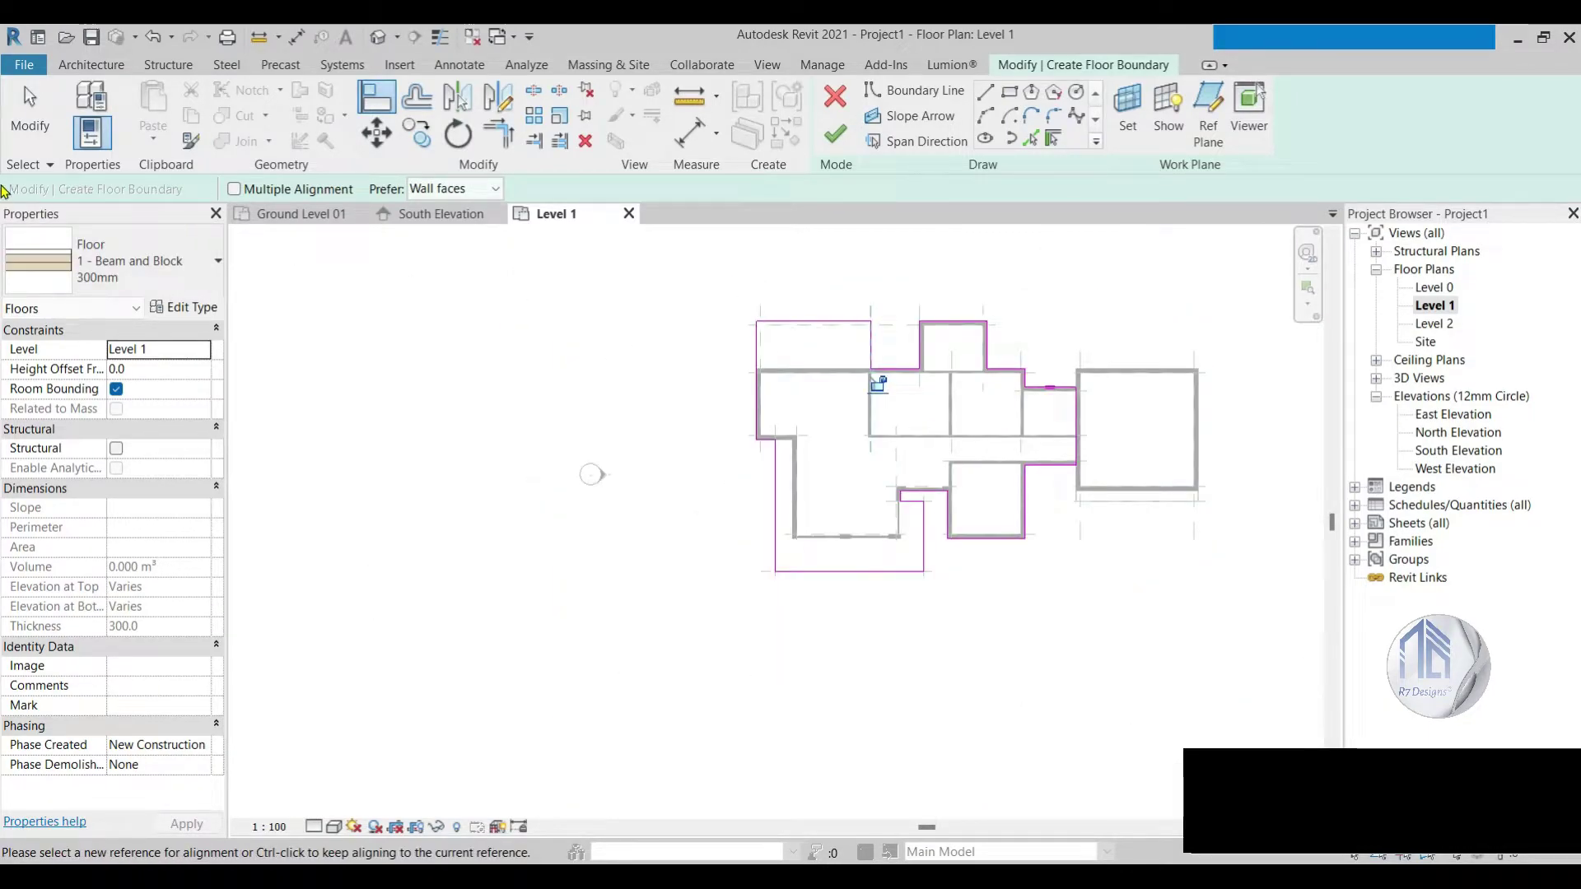
# Step: Finish the floor sketch, declining to join the floor with the walls
pyautogui.click(30, 108)
pyautogui.click(836, 134)
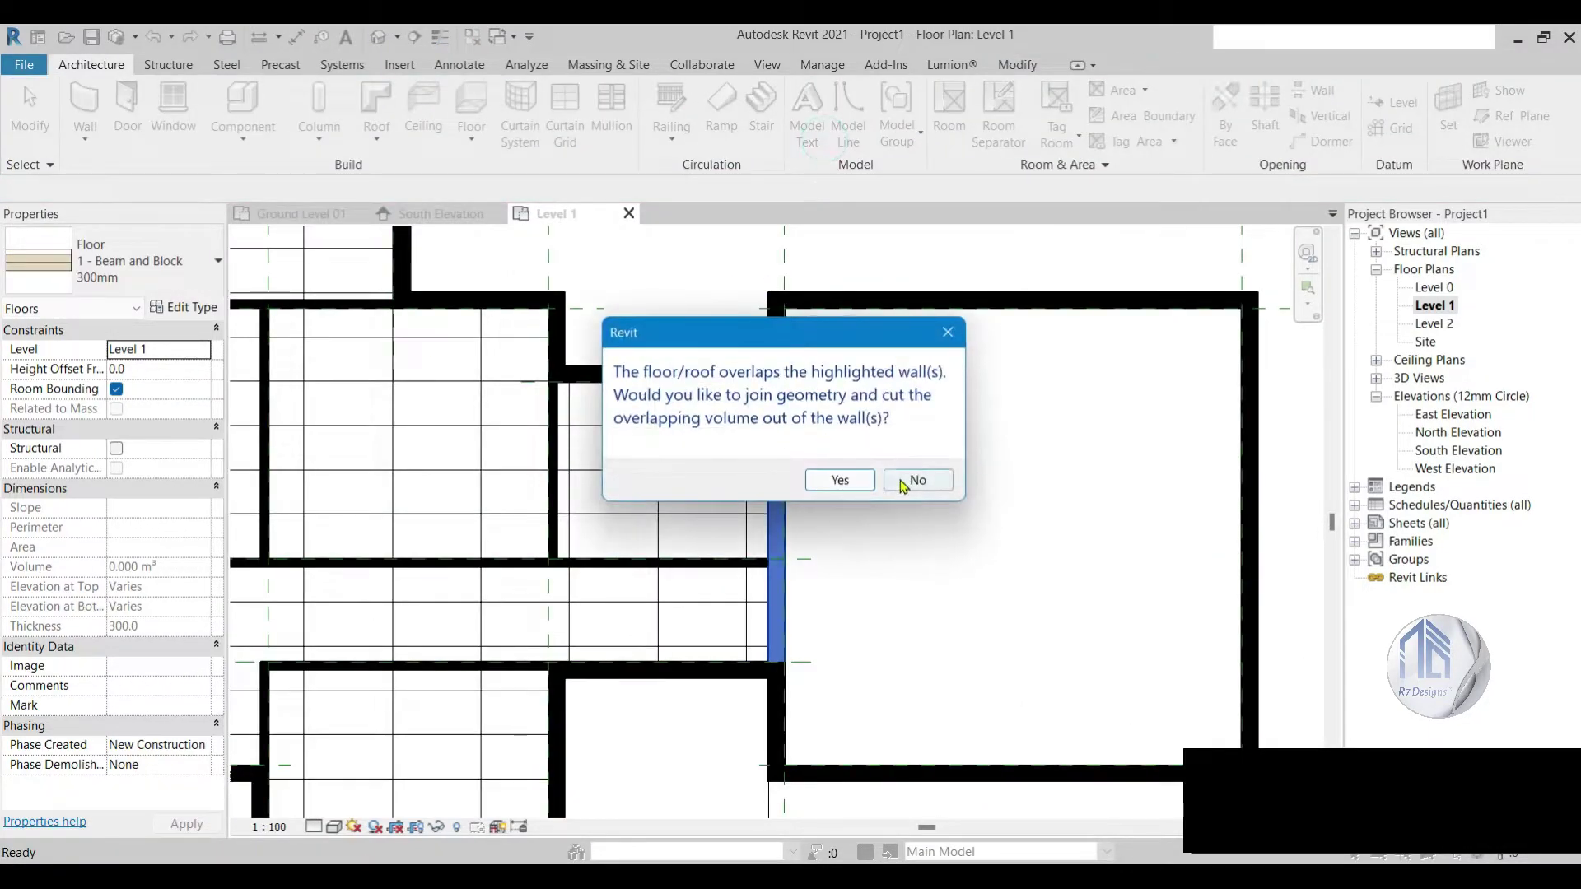
pyautogui.click(838, 480)
pyautogui.click(1070, 613)
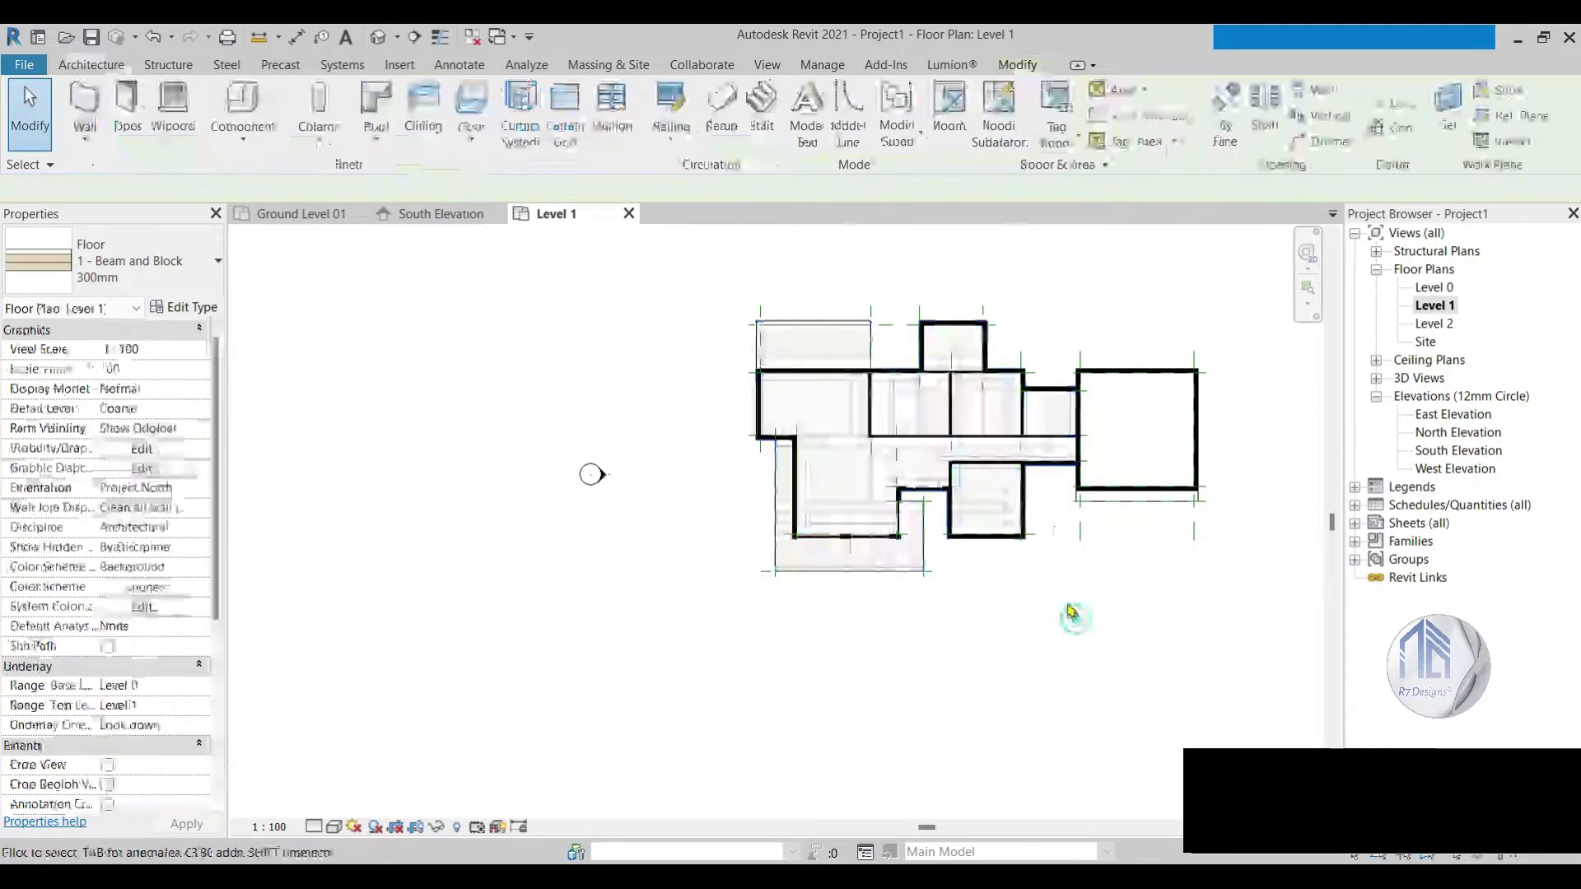
# Step: Zoom around the plan to inspect the new hatched Beam and Block 300mm floor
pyautogui.scroll(2, 1071, 614)
pyautogui.scroll(-3, 741, 424)
pyautogui.scroll(2, 747, 593)
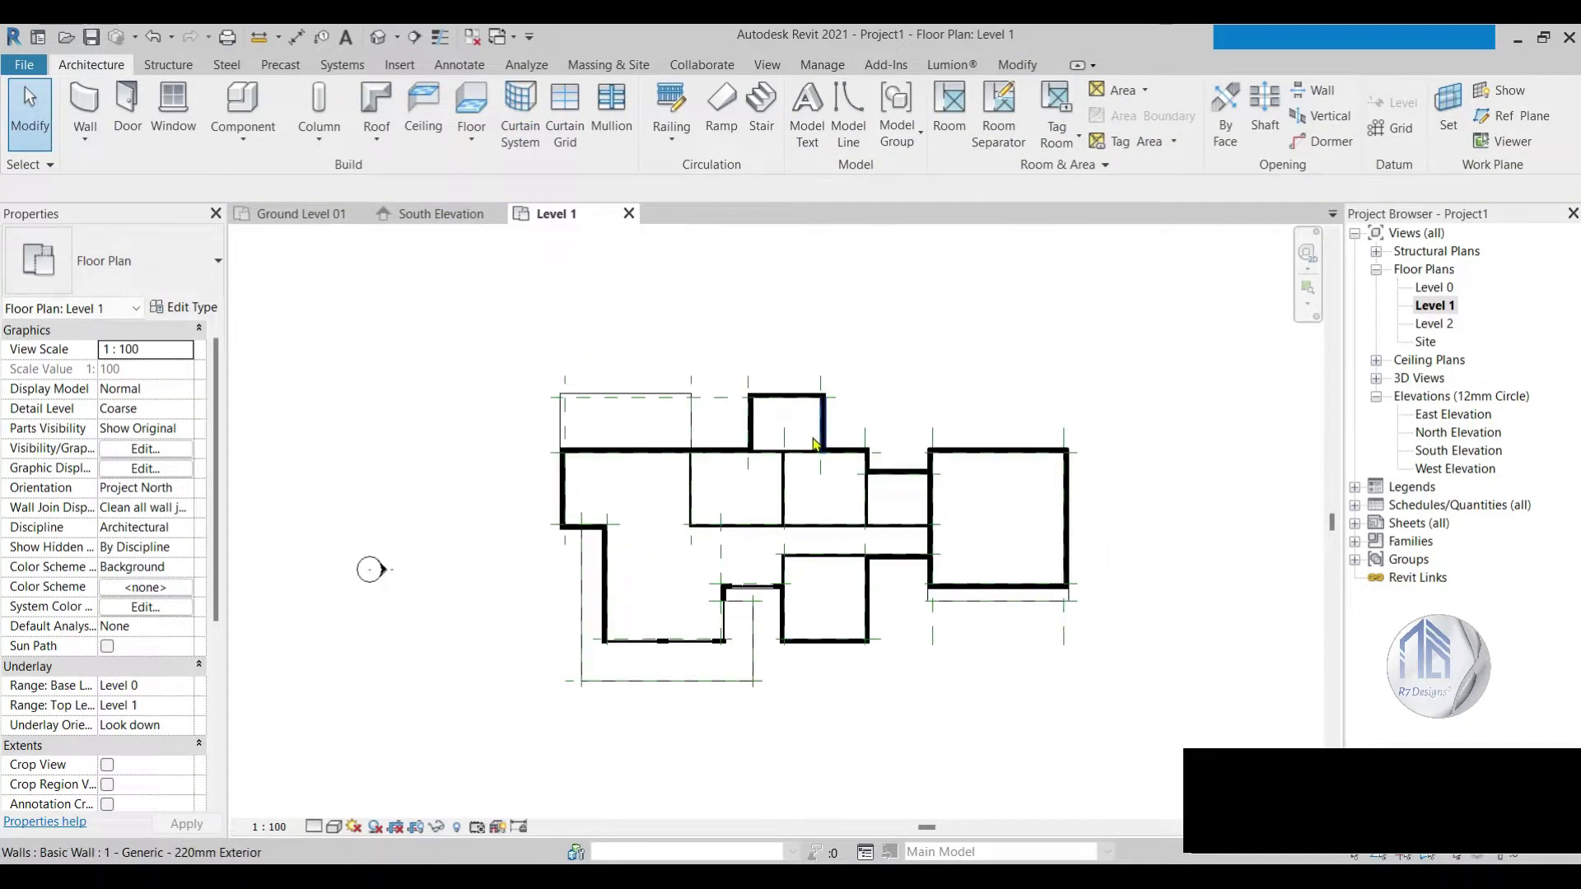
pyautogui.scroll(-1, 1212, 604)
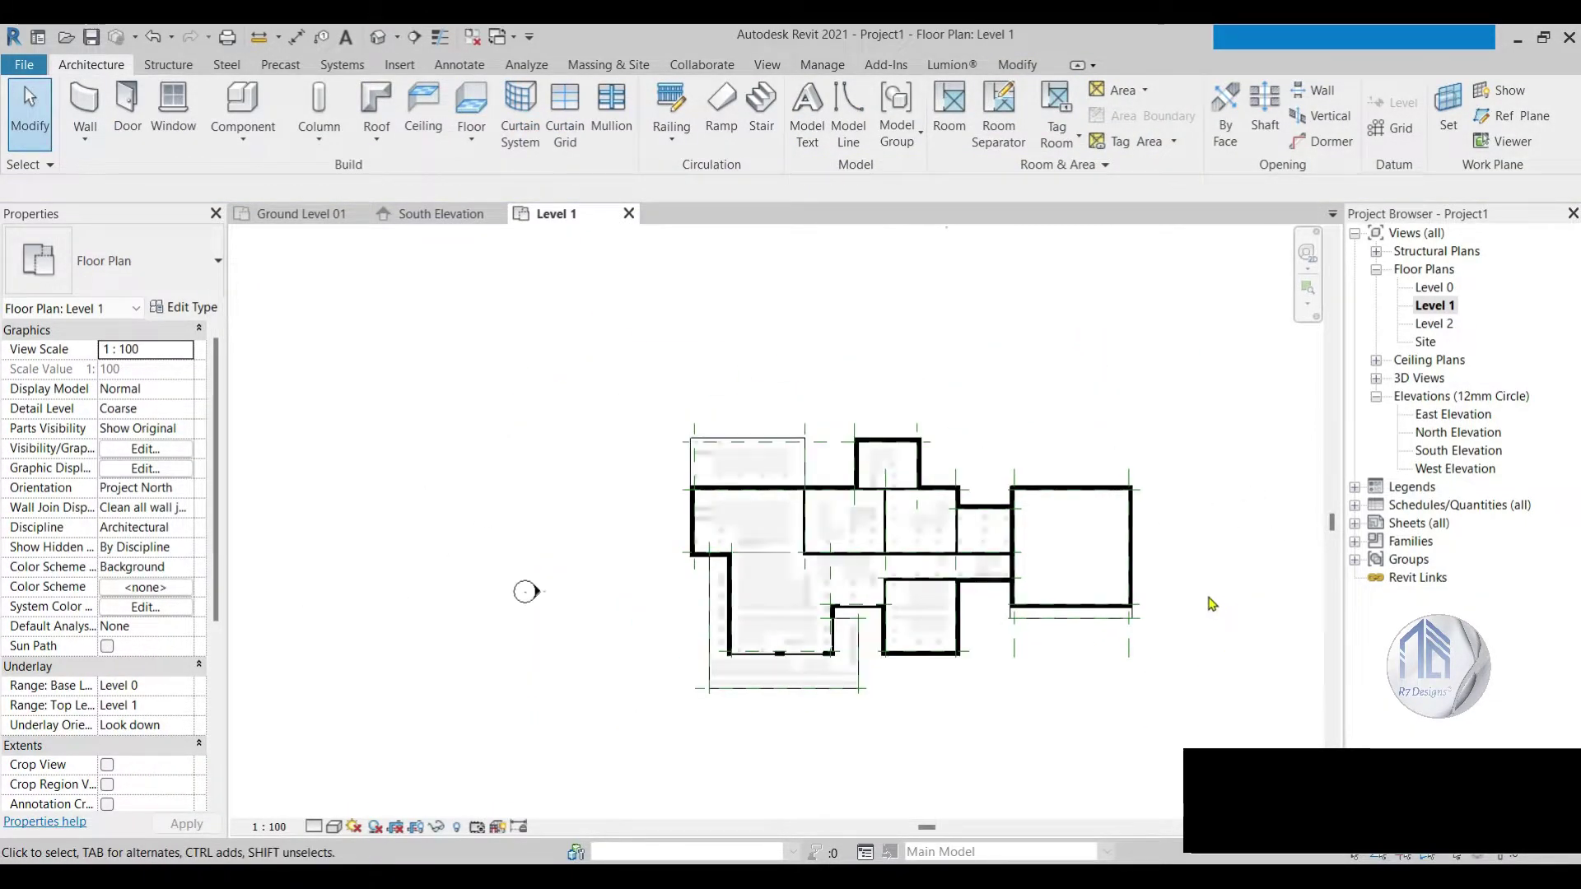
pyautogui.scroll(2, 1013, 613)
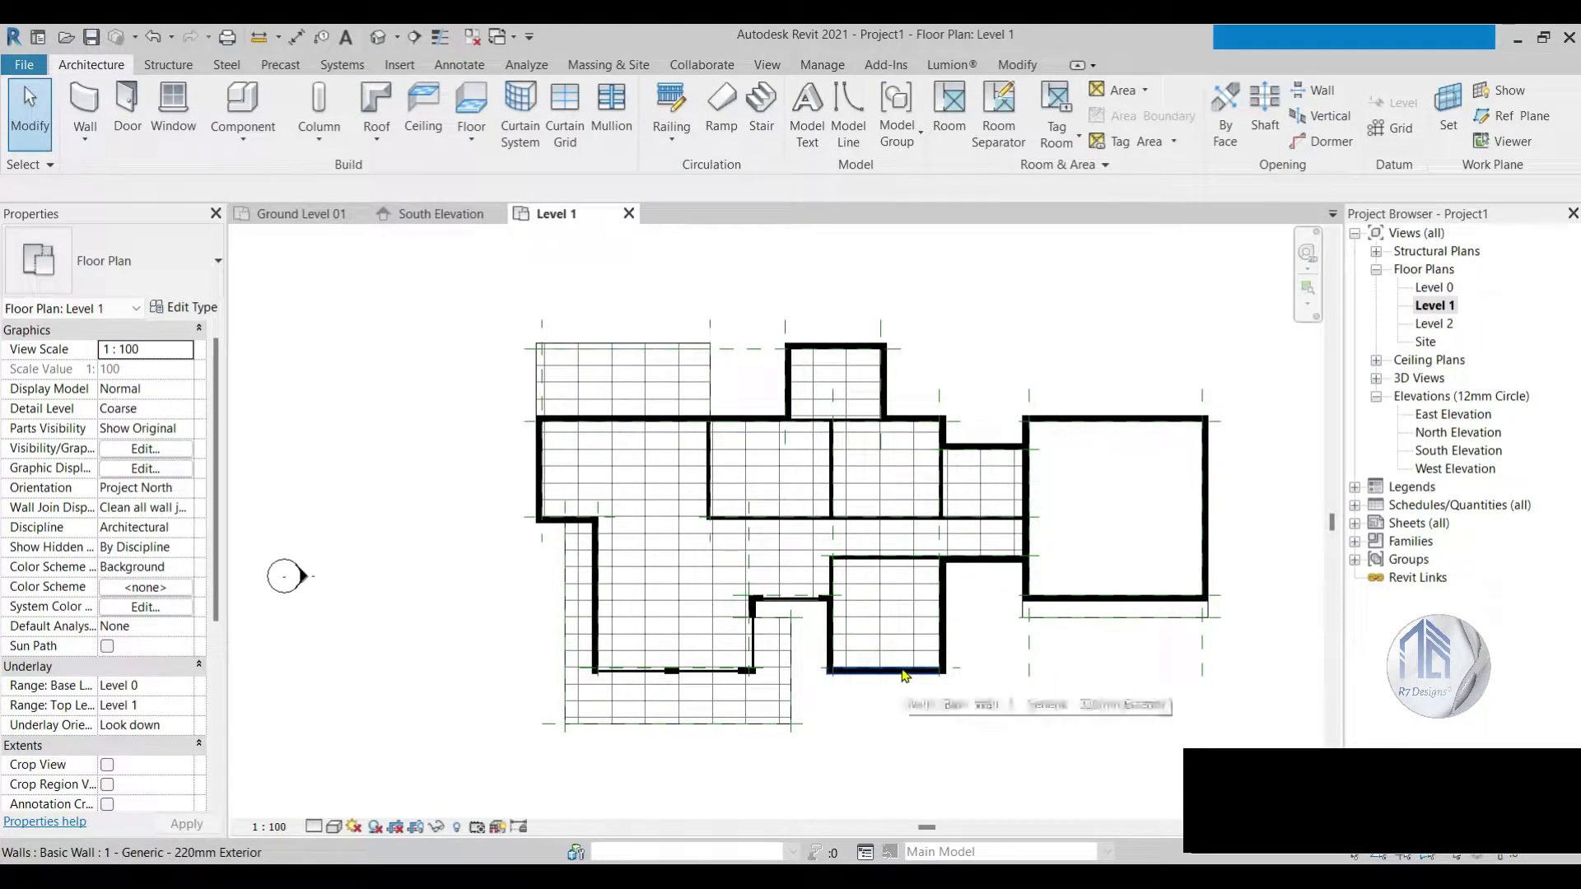
pyautogui.scroll(-1, 899, 667)
pyautogui.scroll(1, 778, 636)
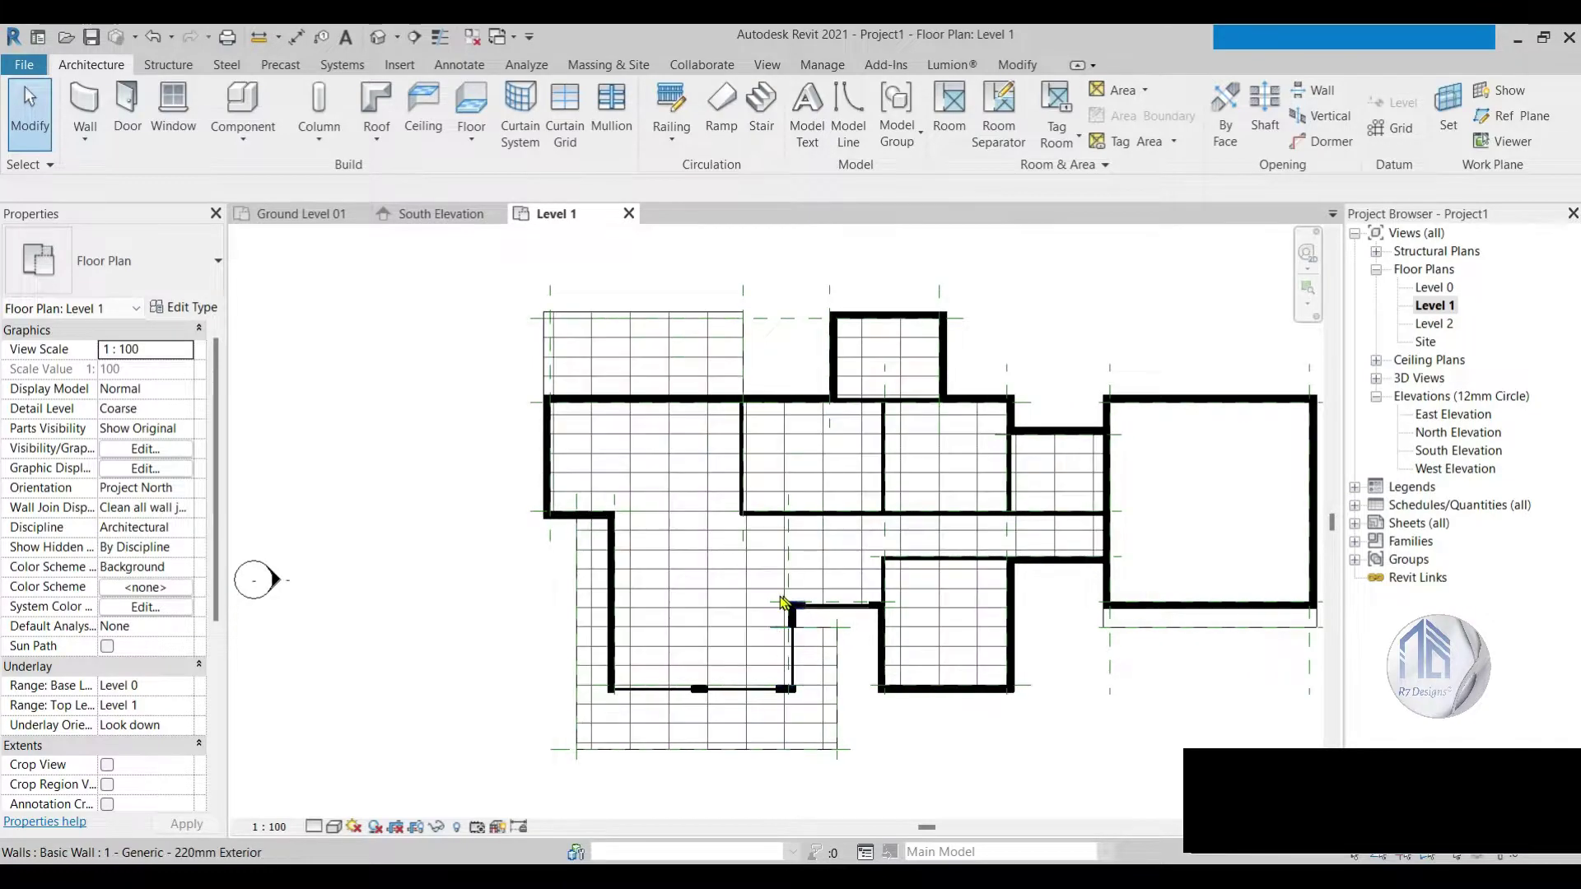
pyautogui.scroll(-1, 638, 494)
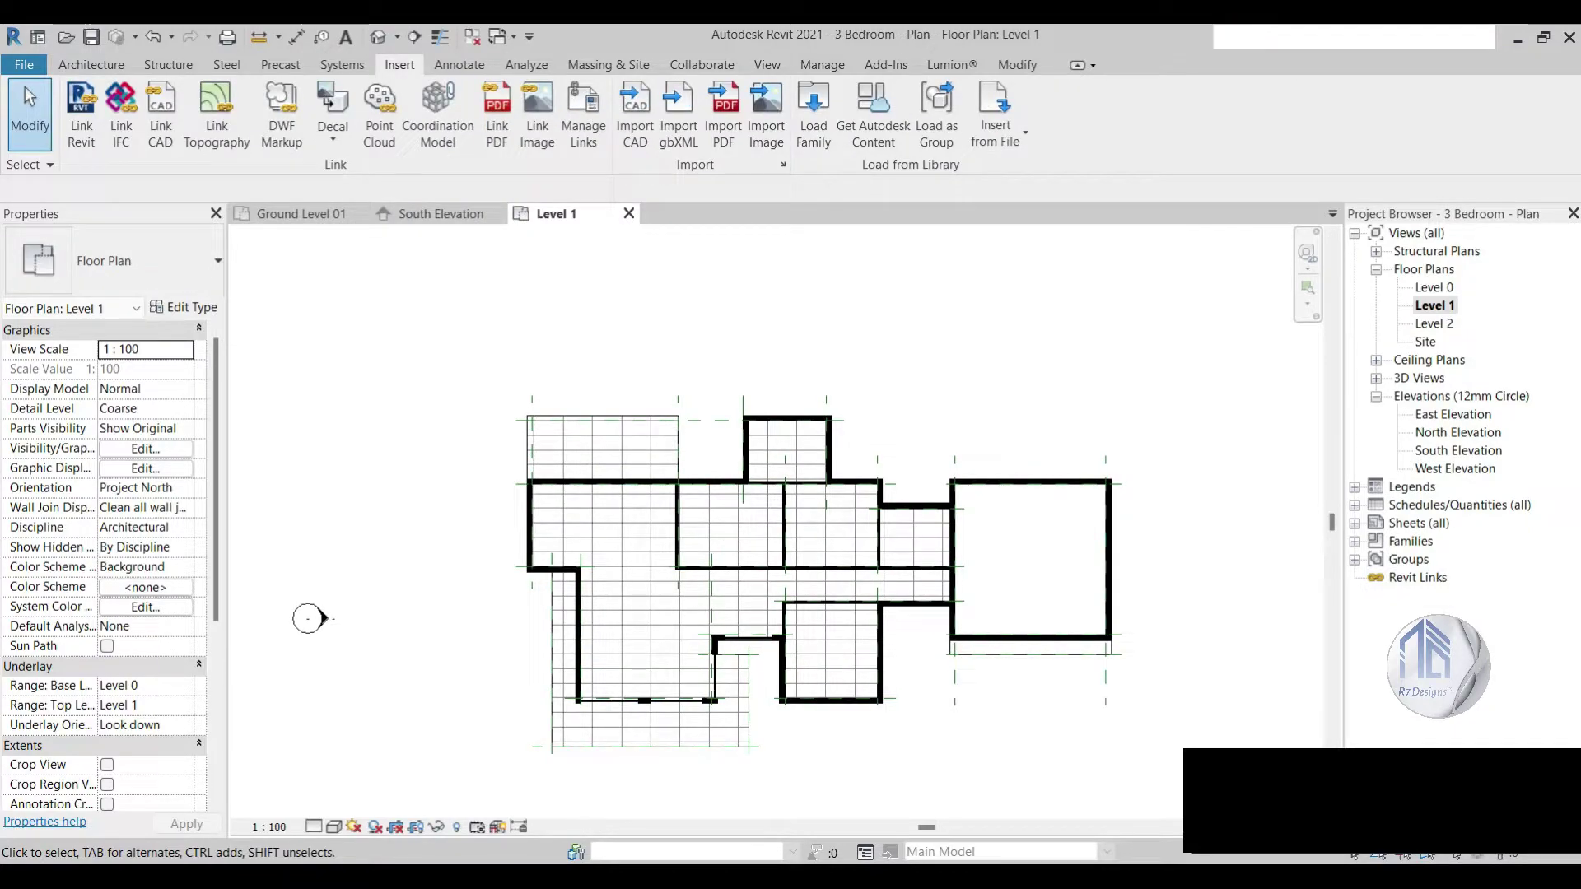
pyautogui.scroll(-2, 1006, 695)
pyautogui.scroll(3, 881, 601)
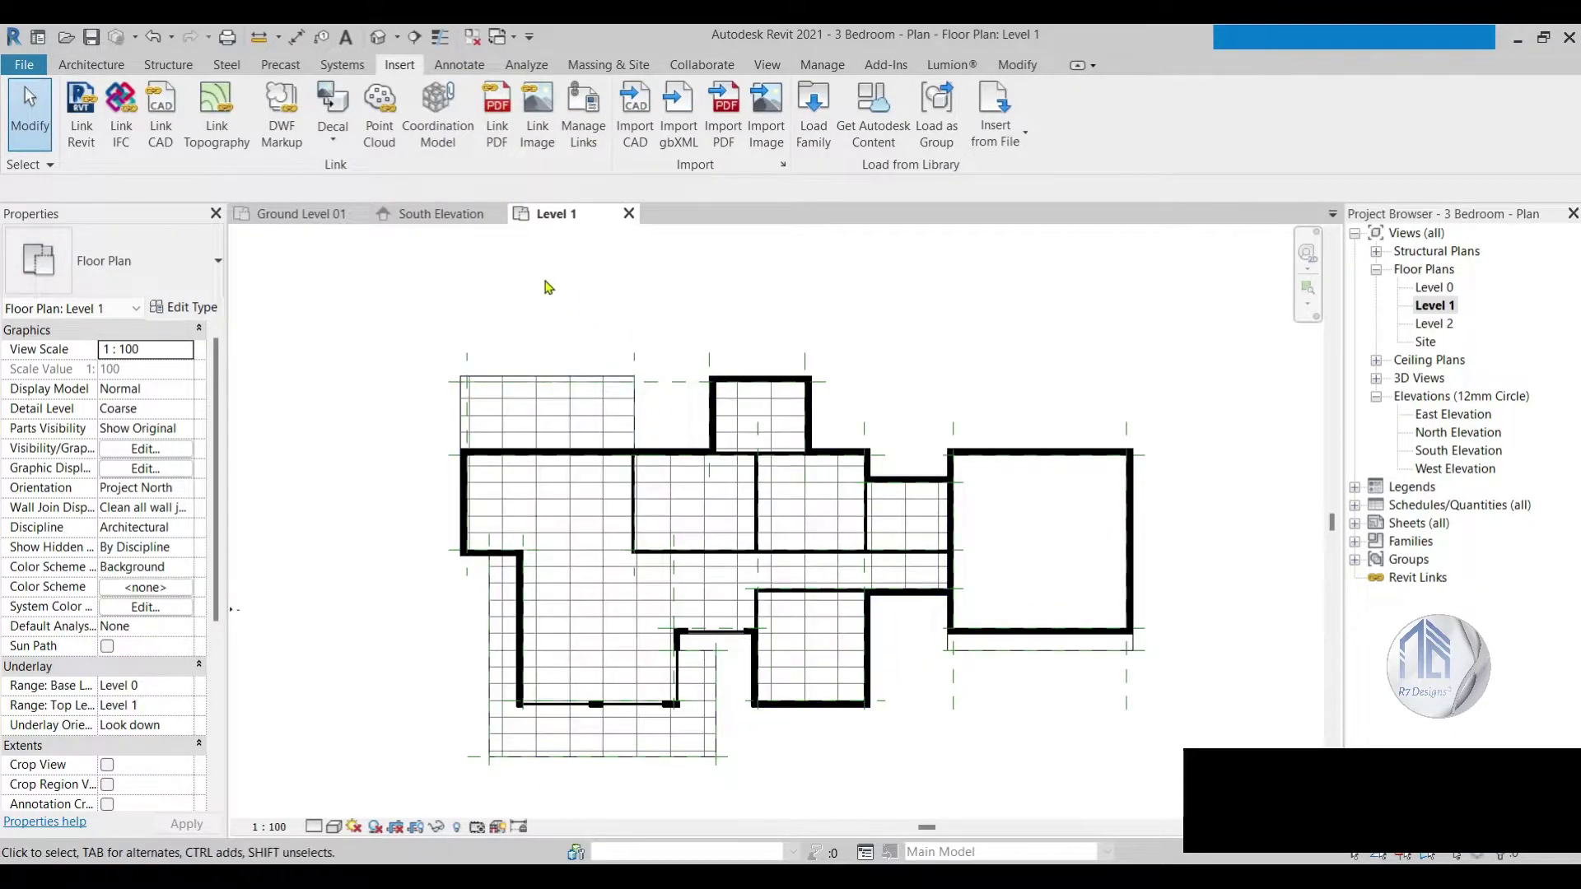
# Step: Start the Door tool and choose Door-Solar_Innovations-Multi_Track_Sliding_Glass_Door_XX : SI8200 from the type list
pyautogui.click(114, 66)
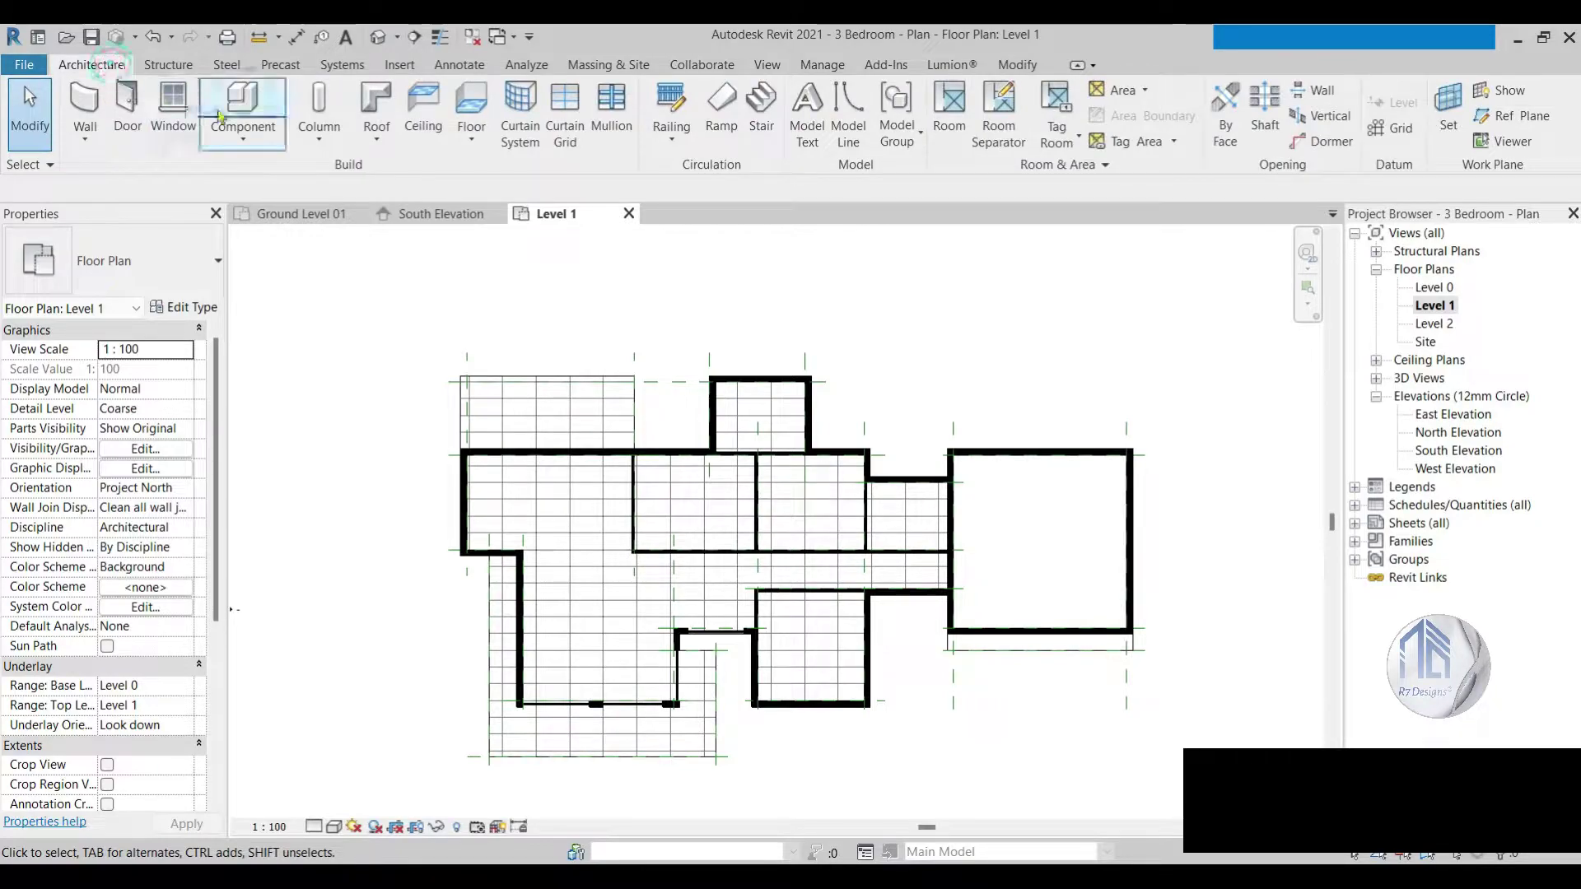
pyautogui.click(128, 111)
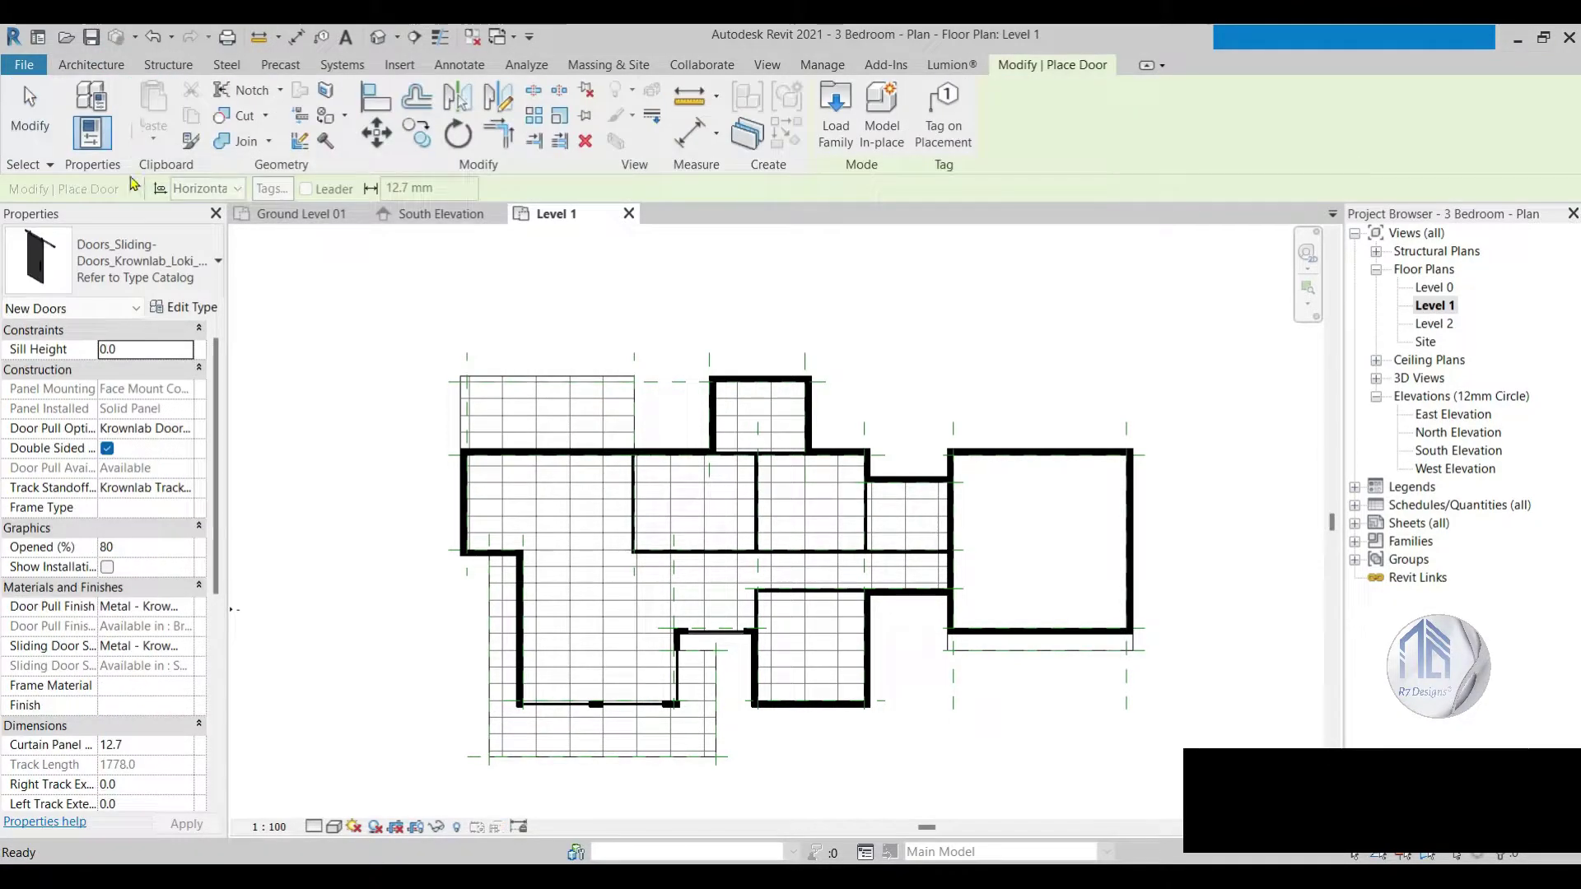
pyautogui.click(123, 256)
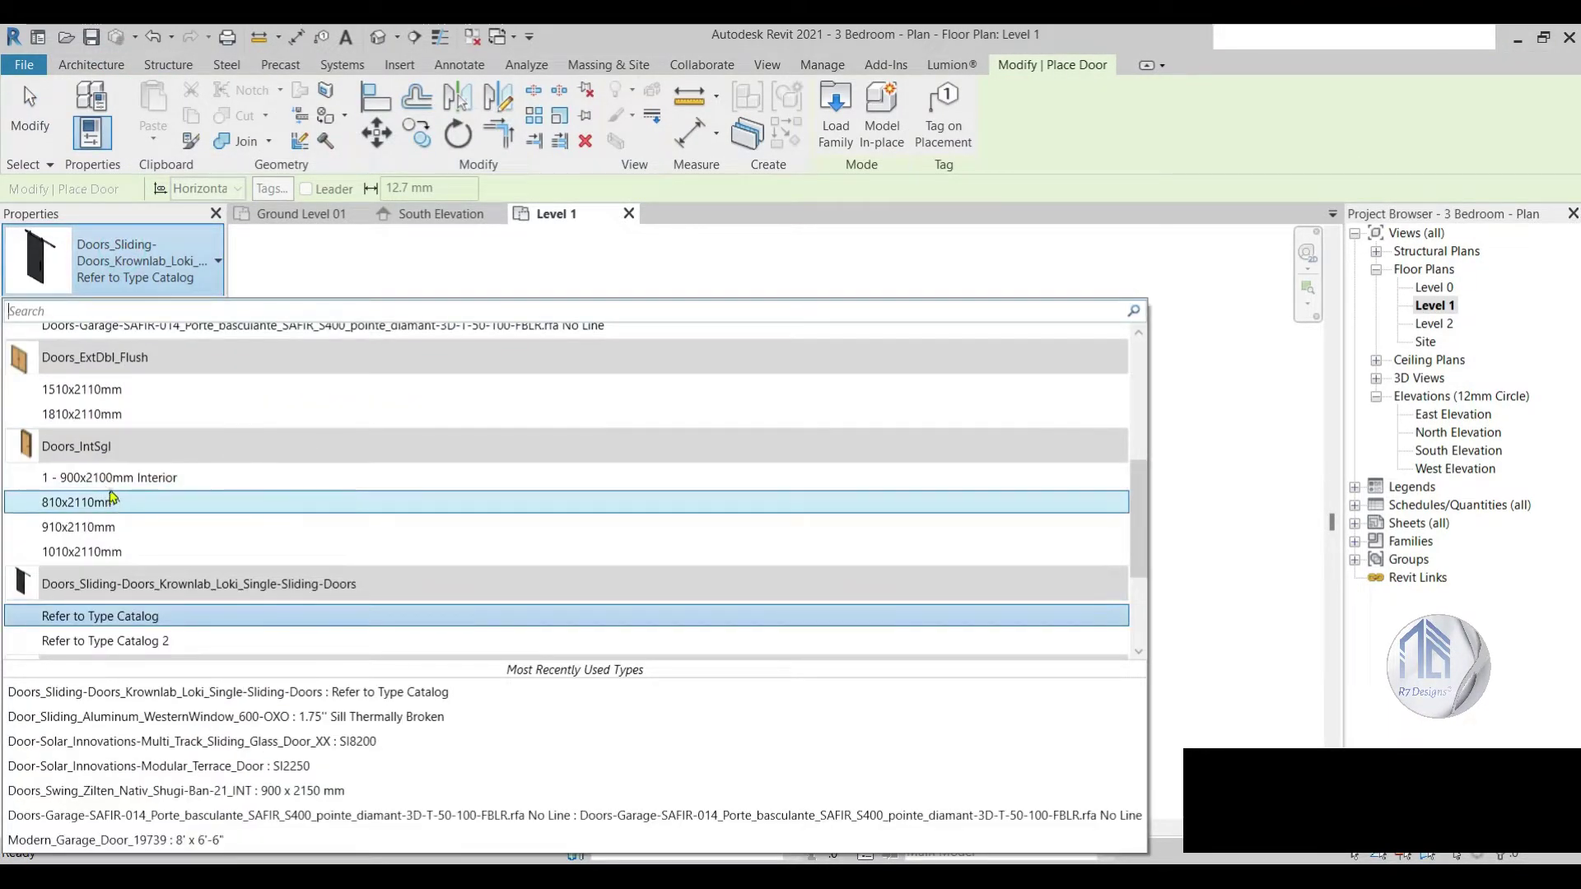
pyautogui.scroll(2, 113, 496)
pyautogui.scroll(2, 103, 490)
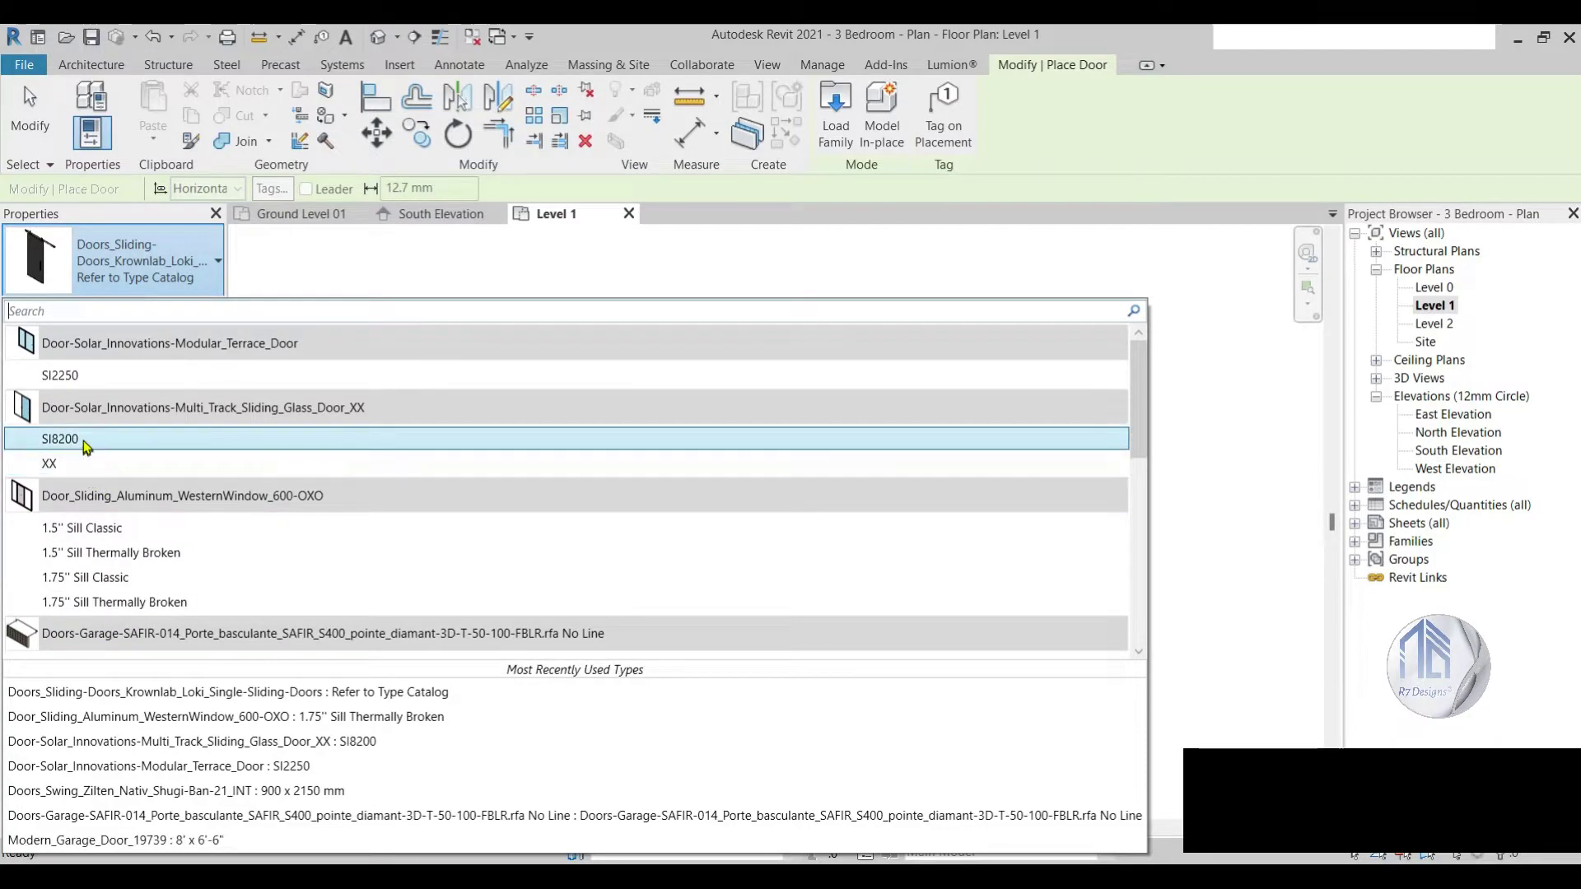
pyautogui.scroll(-2, 82, 432)
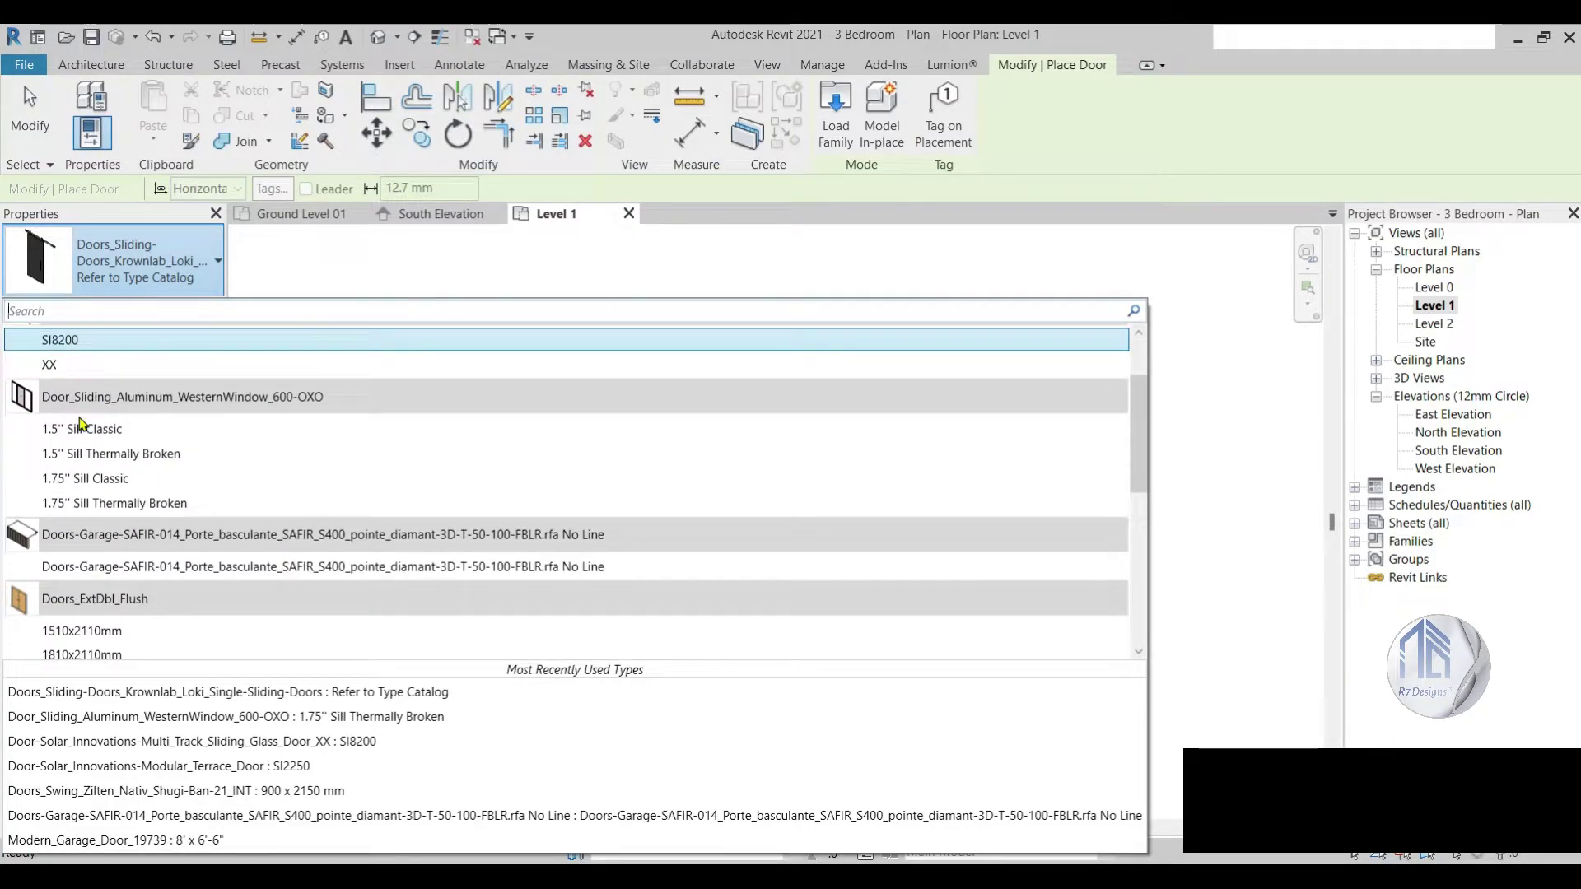
pyautogui.scroll(2, 81, 424)
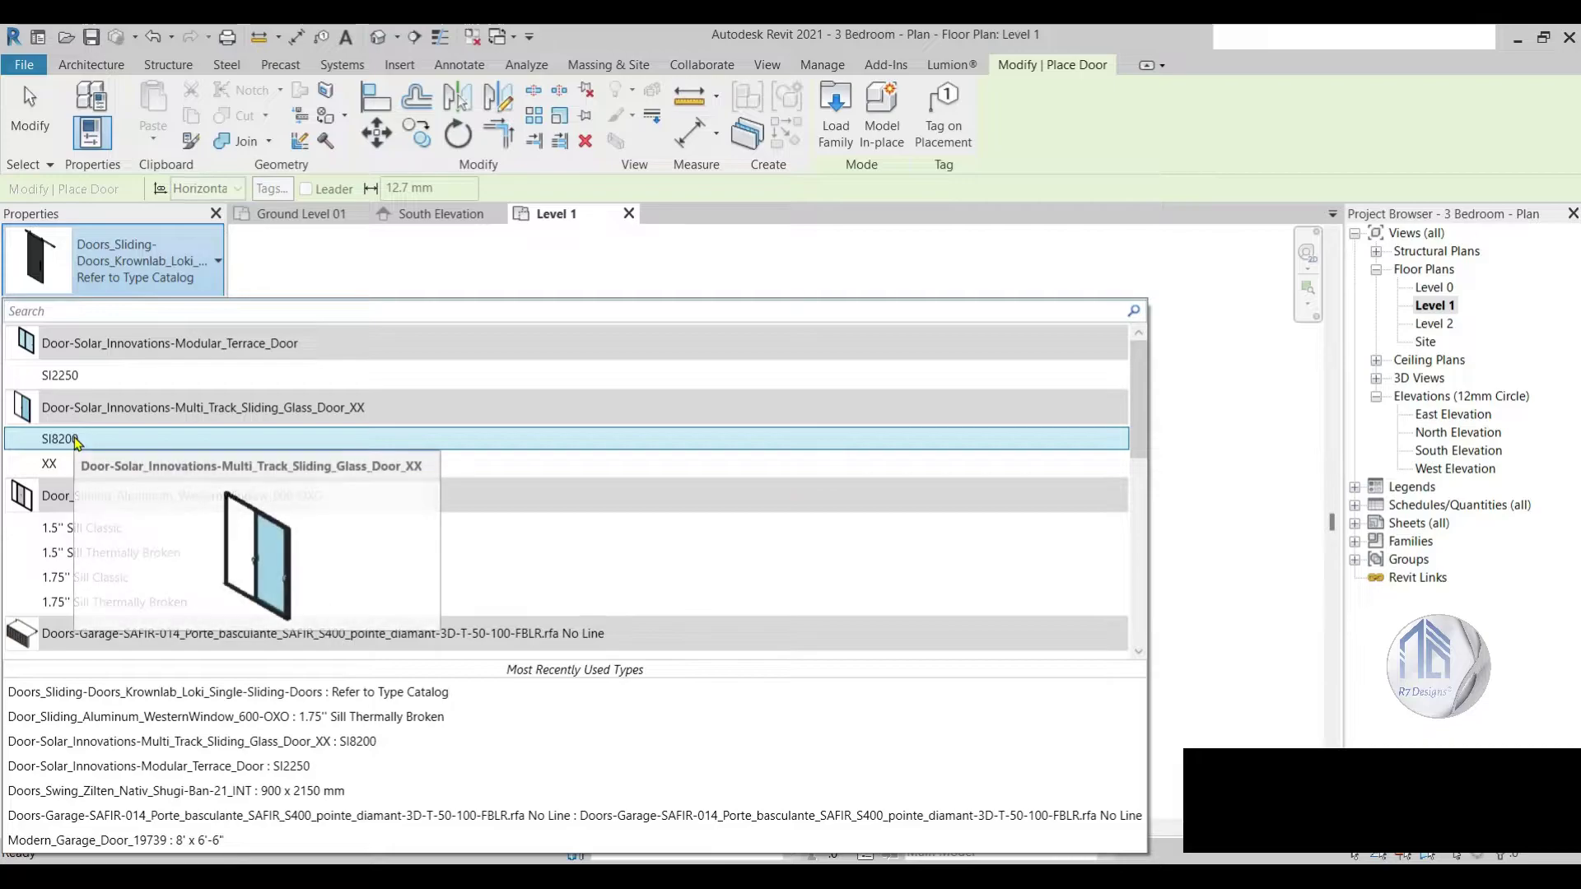
pyautogui.moveTo(60, 339)
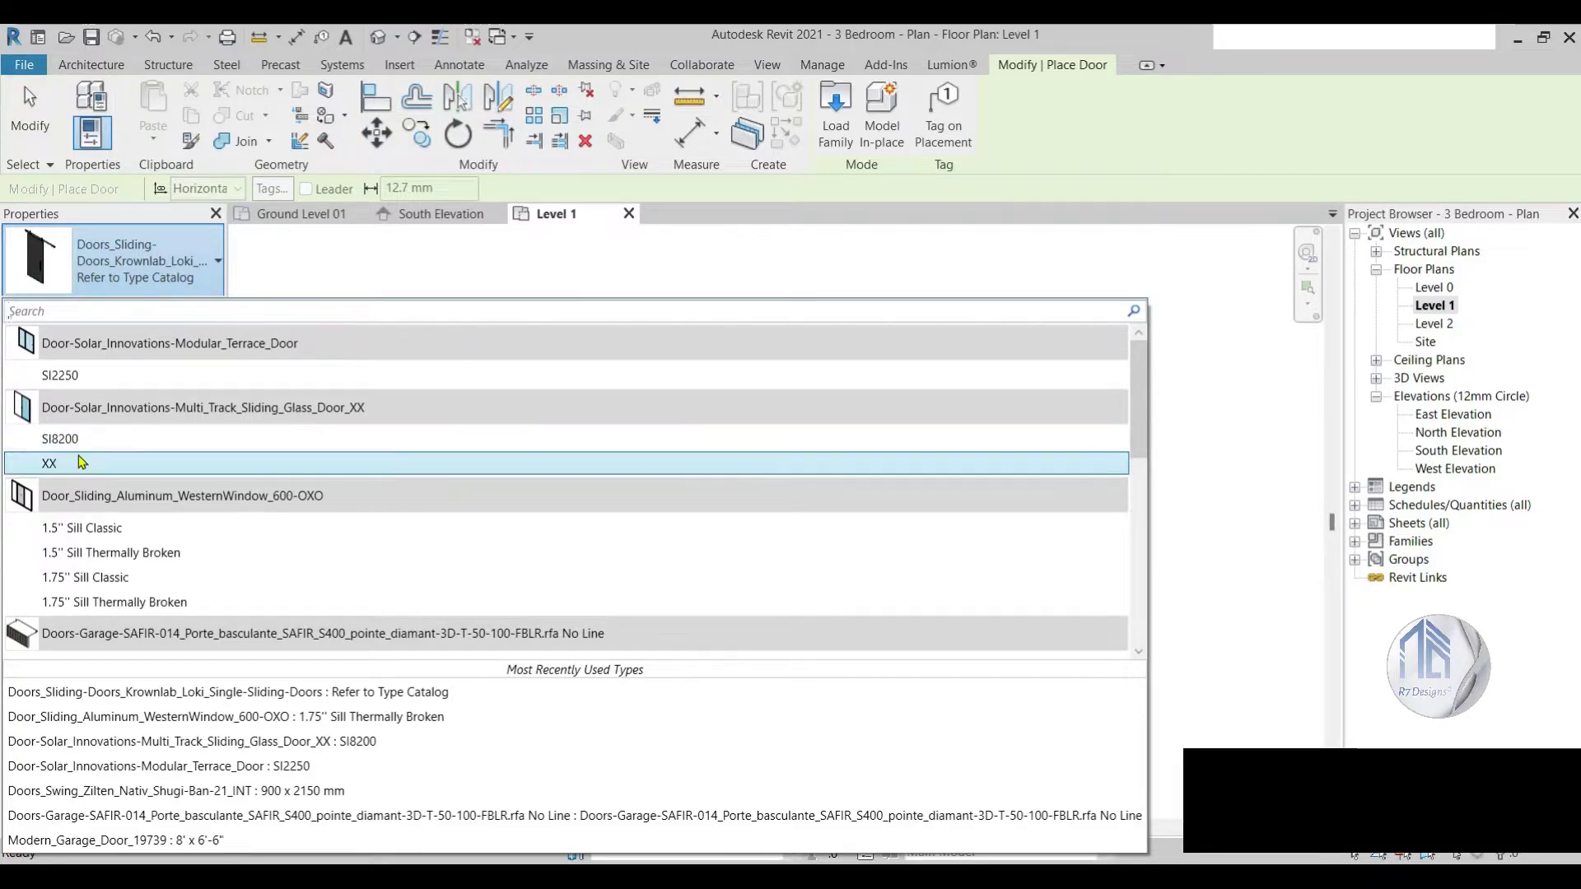
pyautogui.click(77, 439)
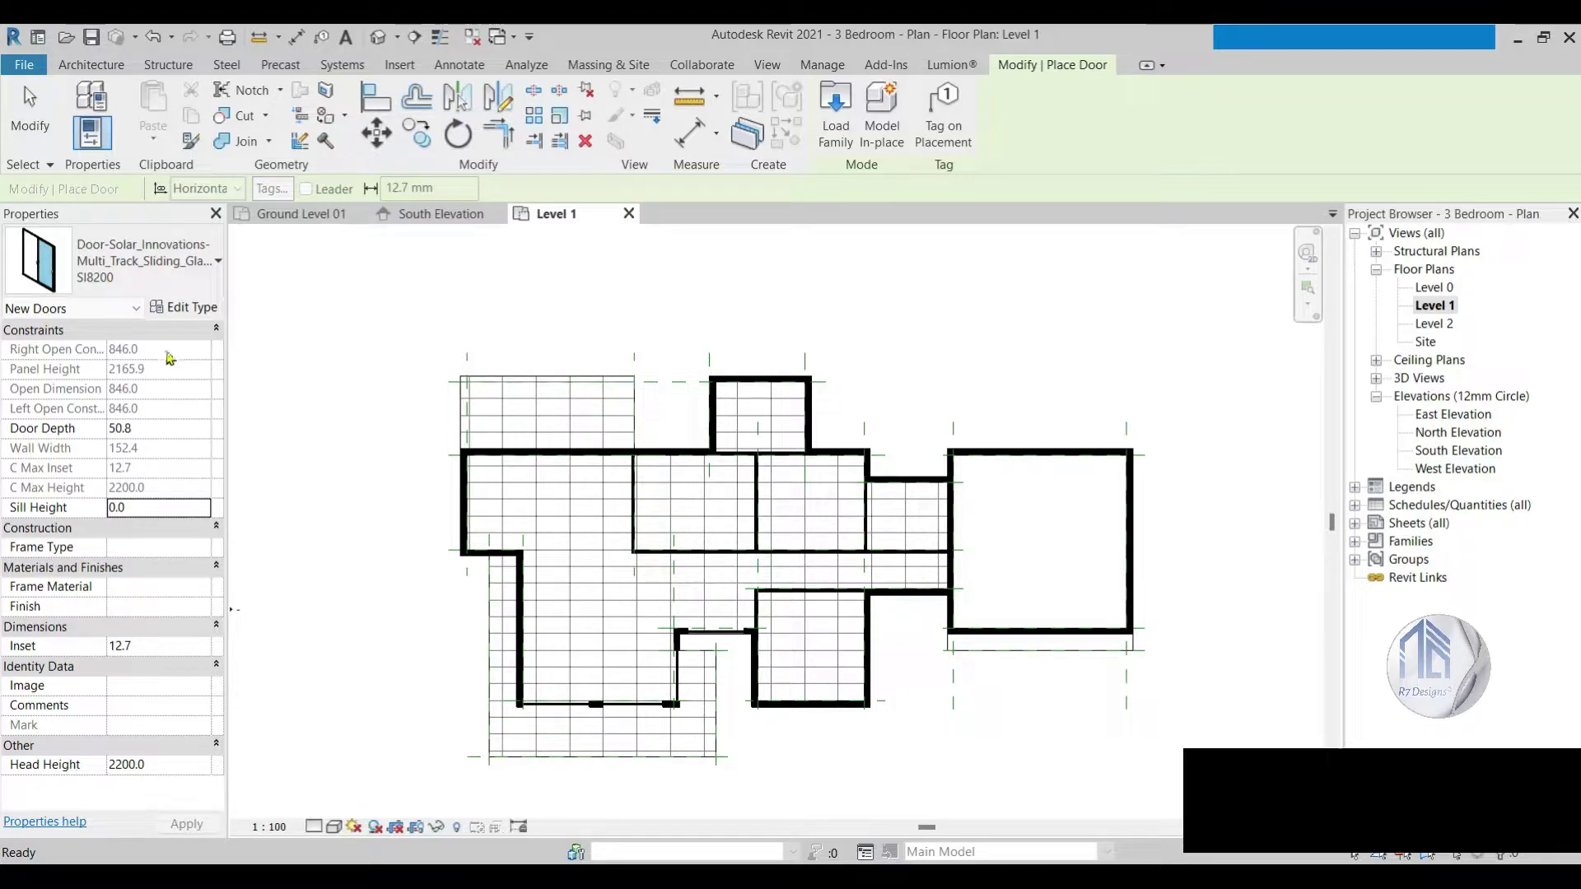
# Step: Review the SI8200 sliding door type and place it in the upper exterior wall
pyautogui.click(202, 308)
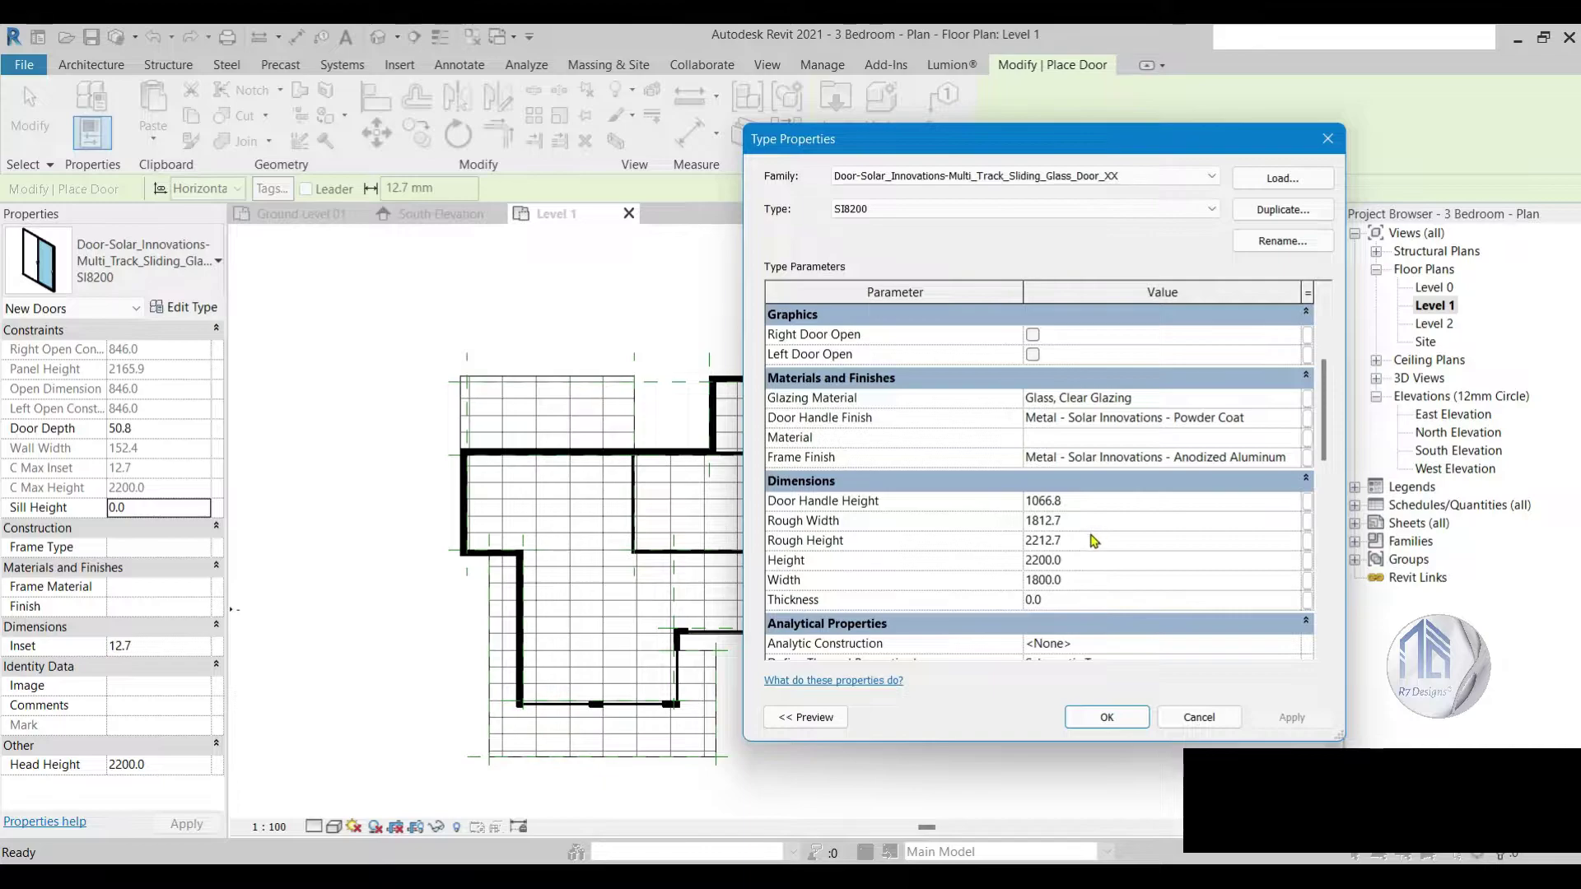
pyautogui.click(1084, 721)
pyautogui.scroll(5, 576, 441)
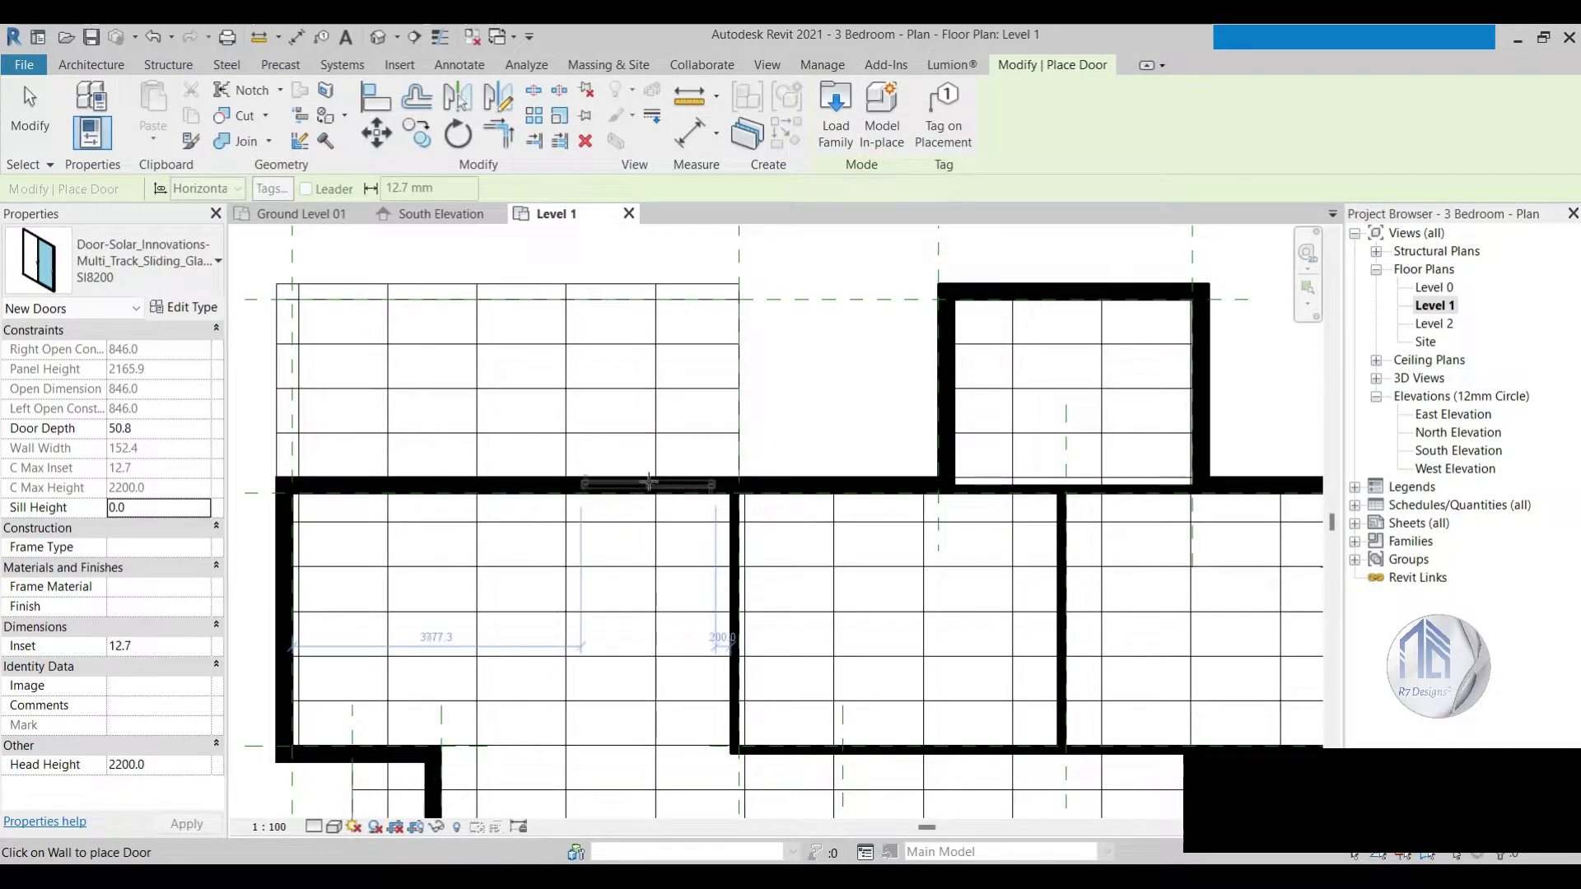
pyautogui.click(649, 481)
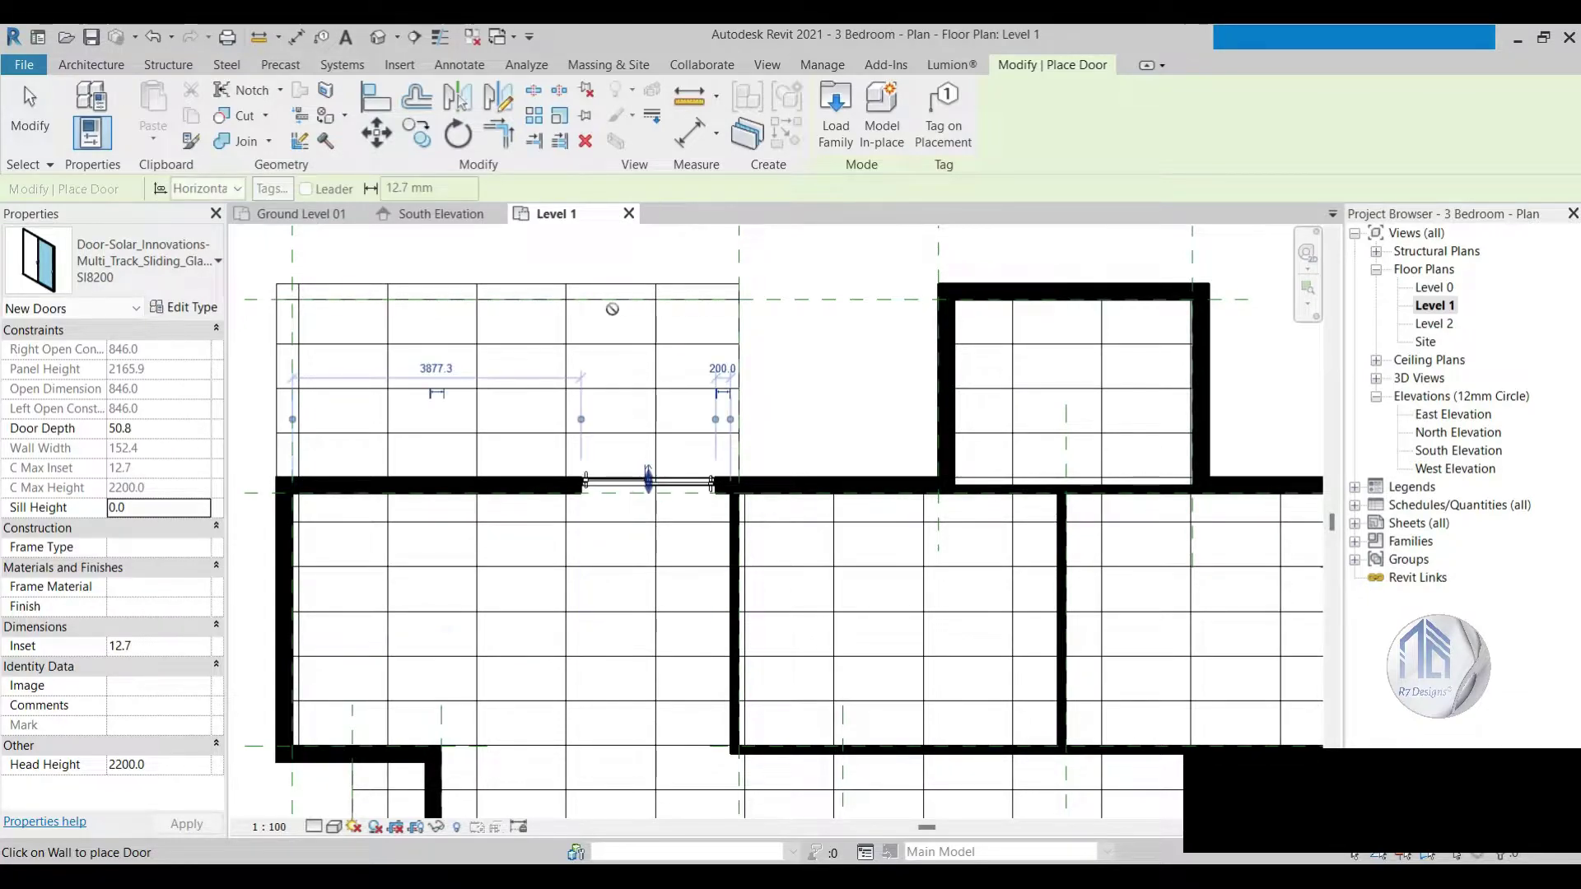
pyautogui.click(37, 144)
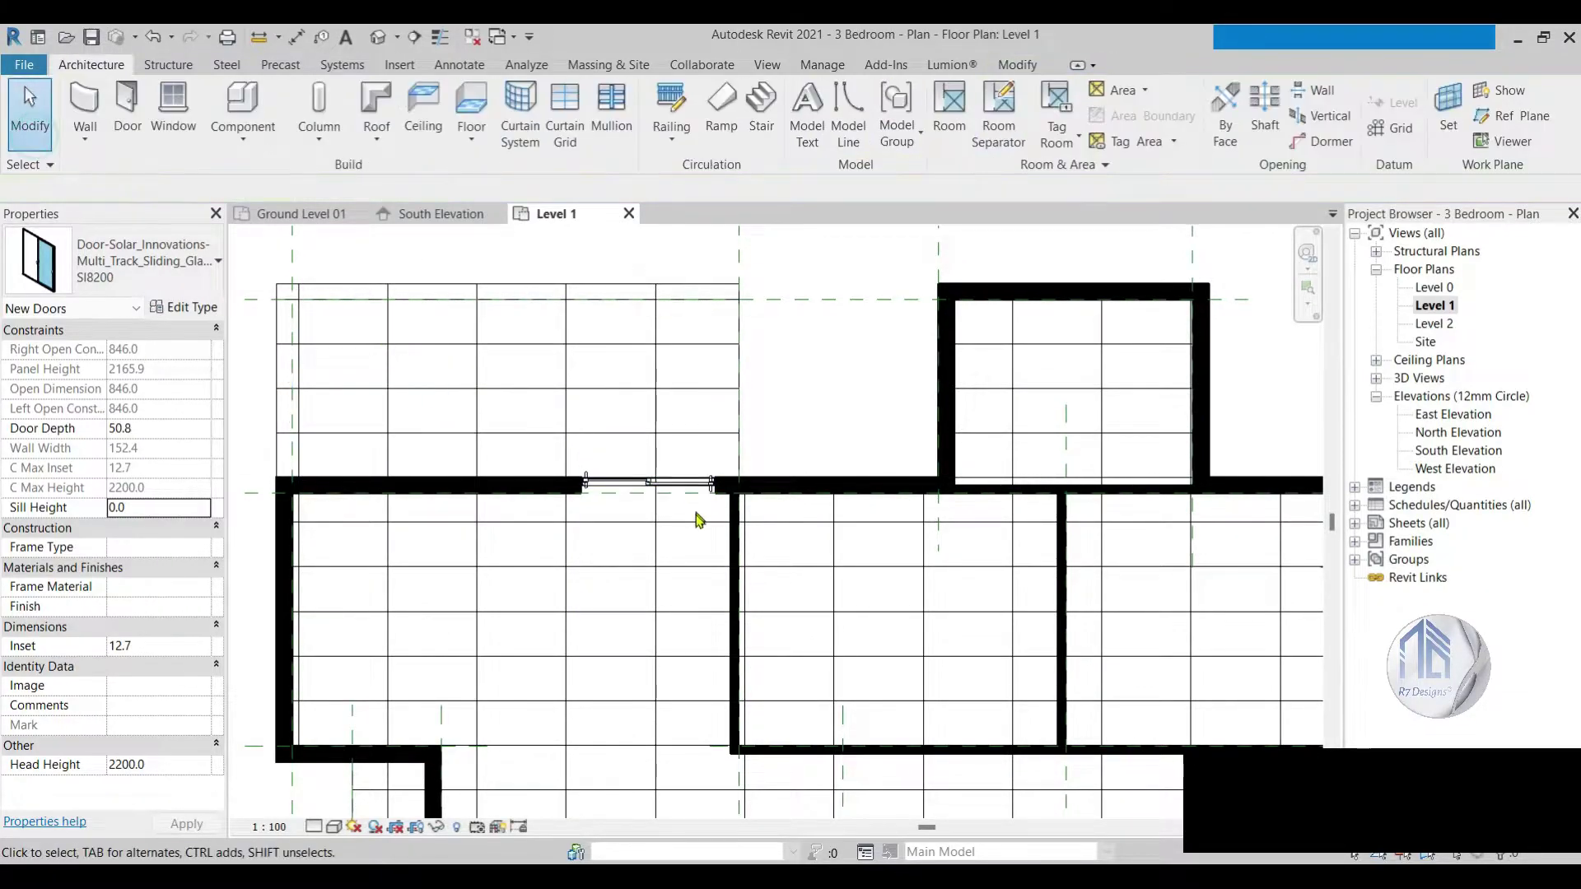
# Step: Select the newly placed sliding door to inspect it, then deselect it
pyautogui.click(651, 484)
pyautogui.scroll(3, 647, 474)
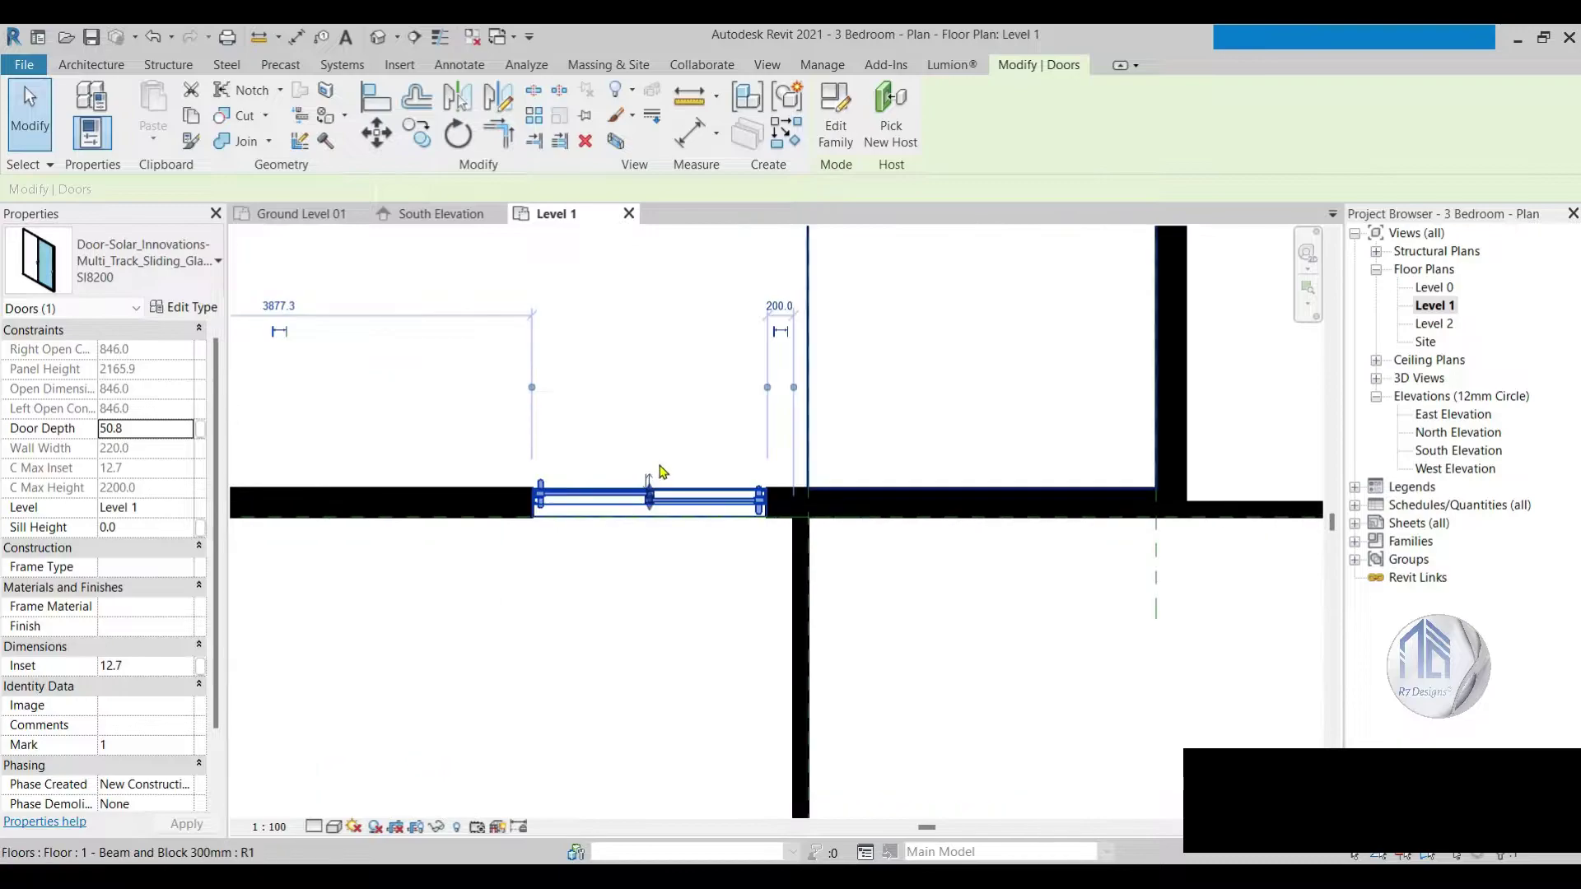
pyautogui.scroll(3, 643, 486)
pyautogui.scroll(-2, 643, 430)
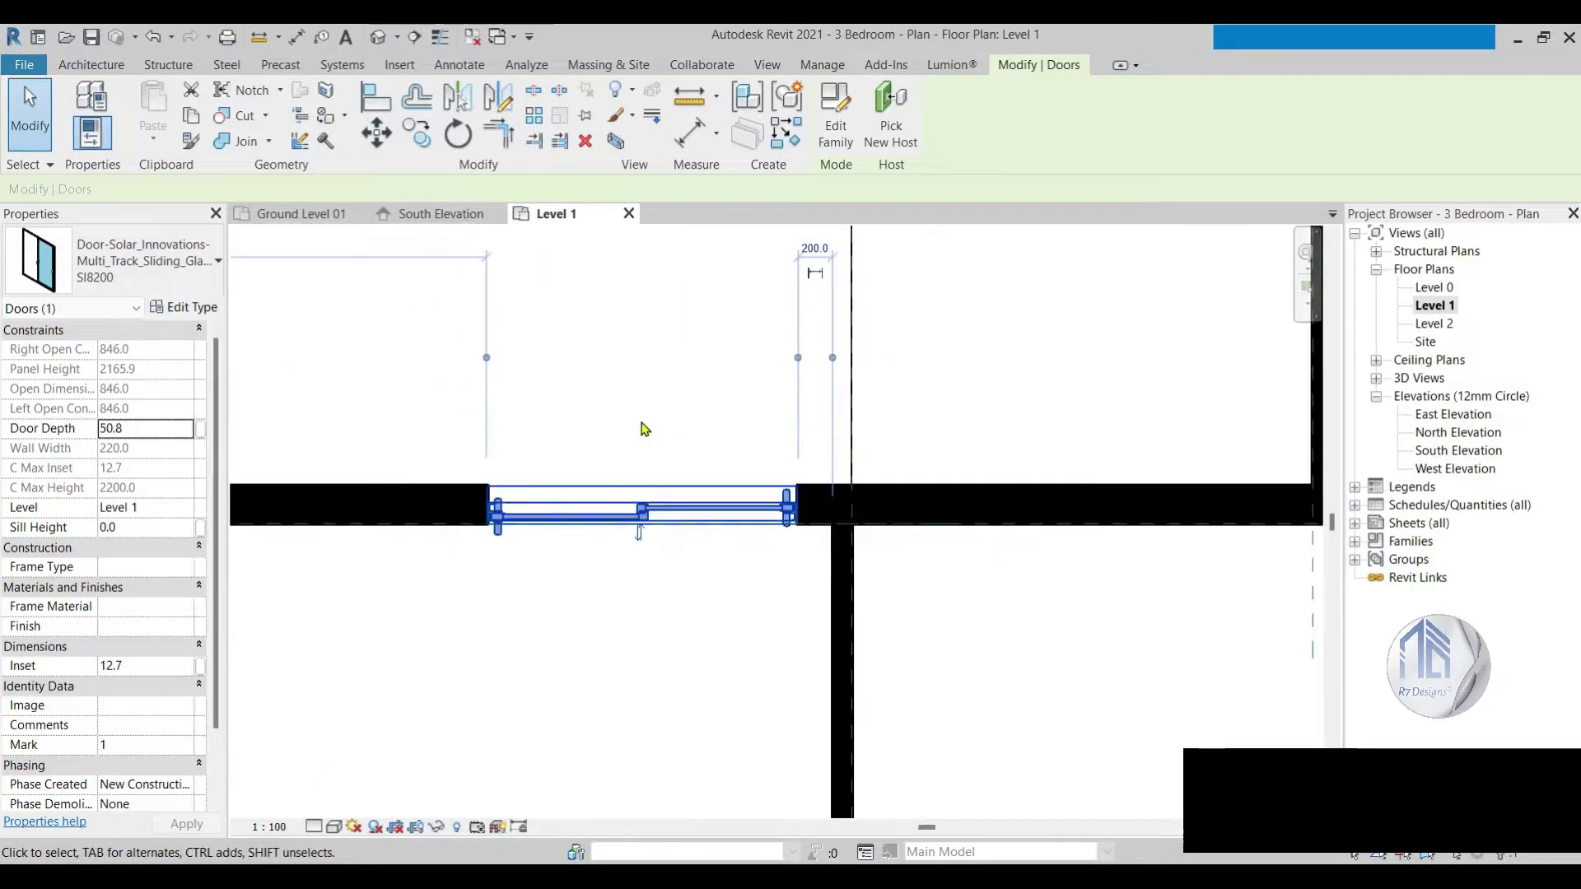
pyautogui.scroll(-2, 604, 400)
pyautogui.scroll(-2, 604, 399)
pyautogui.click(723, 634)
pyautogui.scroll(2, 744, 664)
# Step: Start another door using the 1 - 900x2100mm Interior door type
pyautogui.scroll(2, 745, 663)
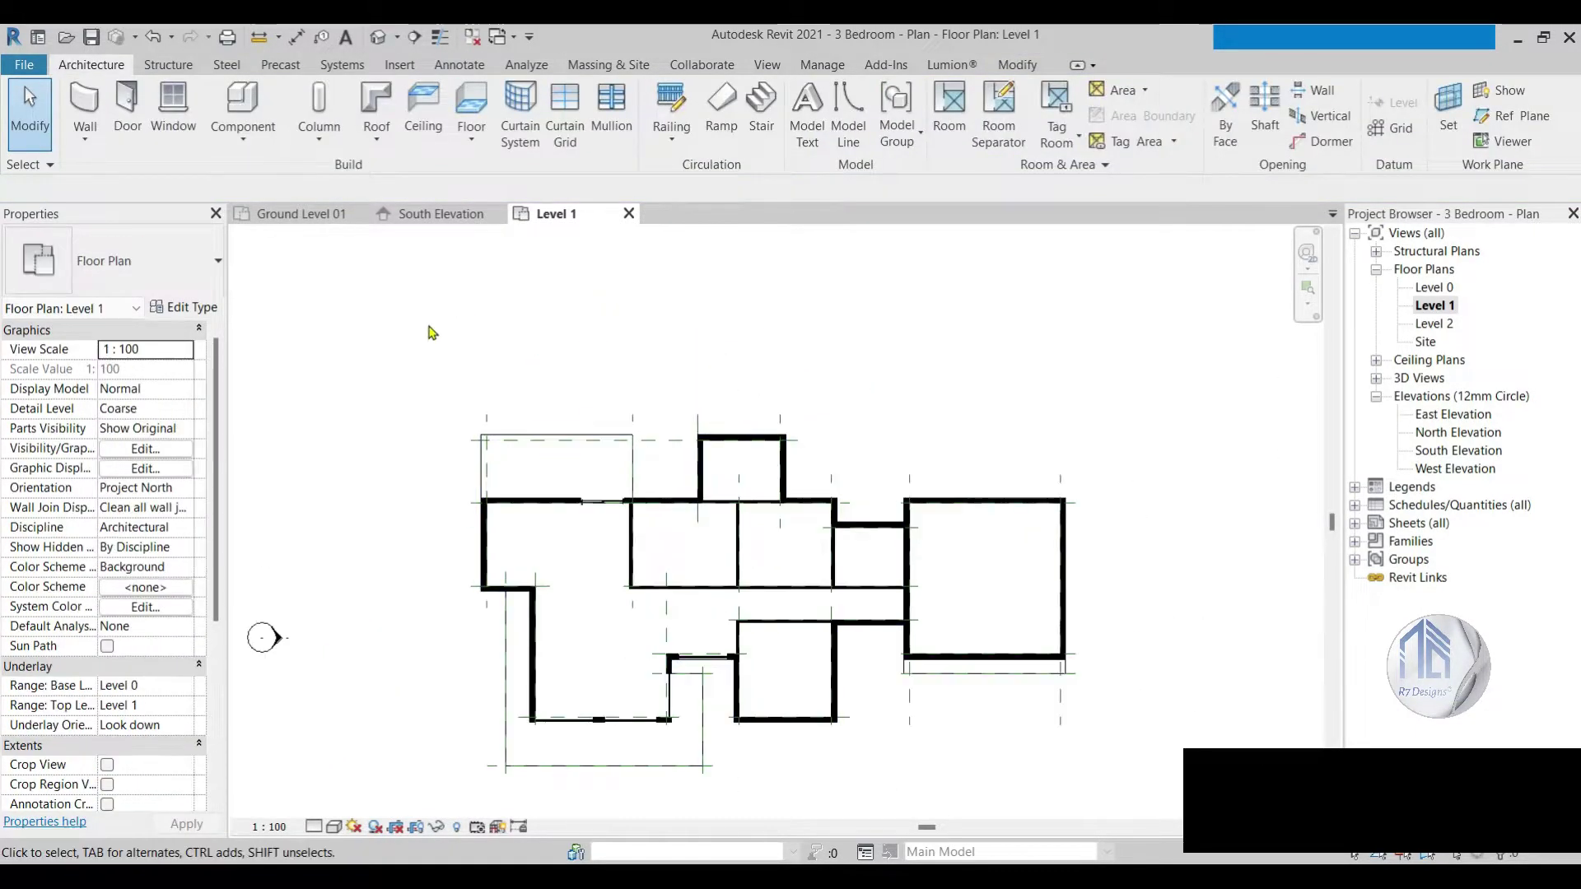
pyautogui.click(128, 122)
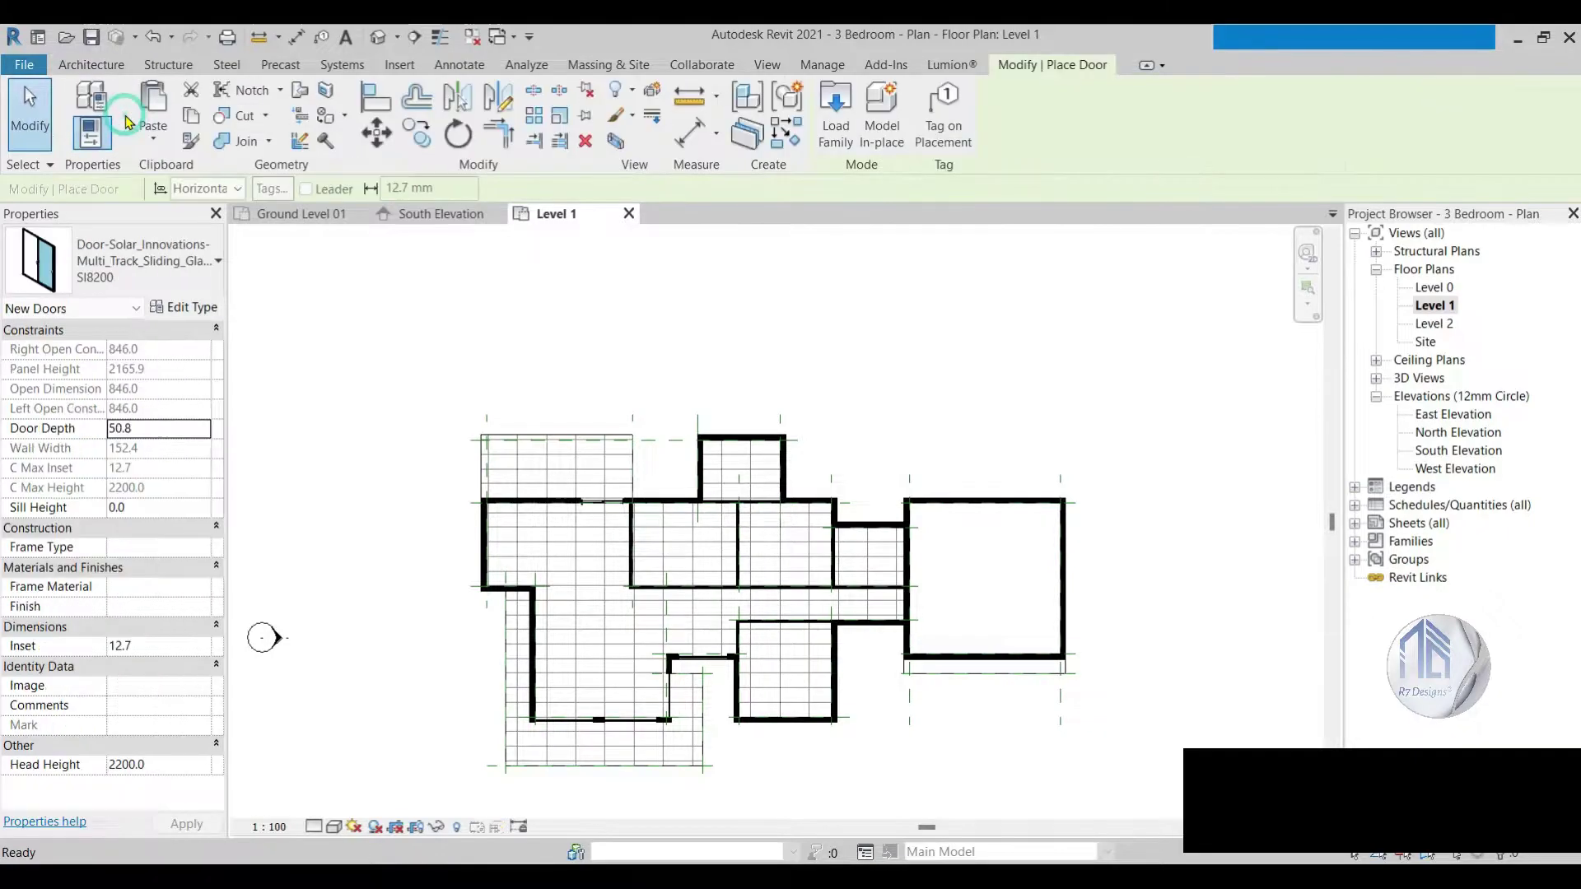
pyautogui.click(131, 244)
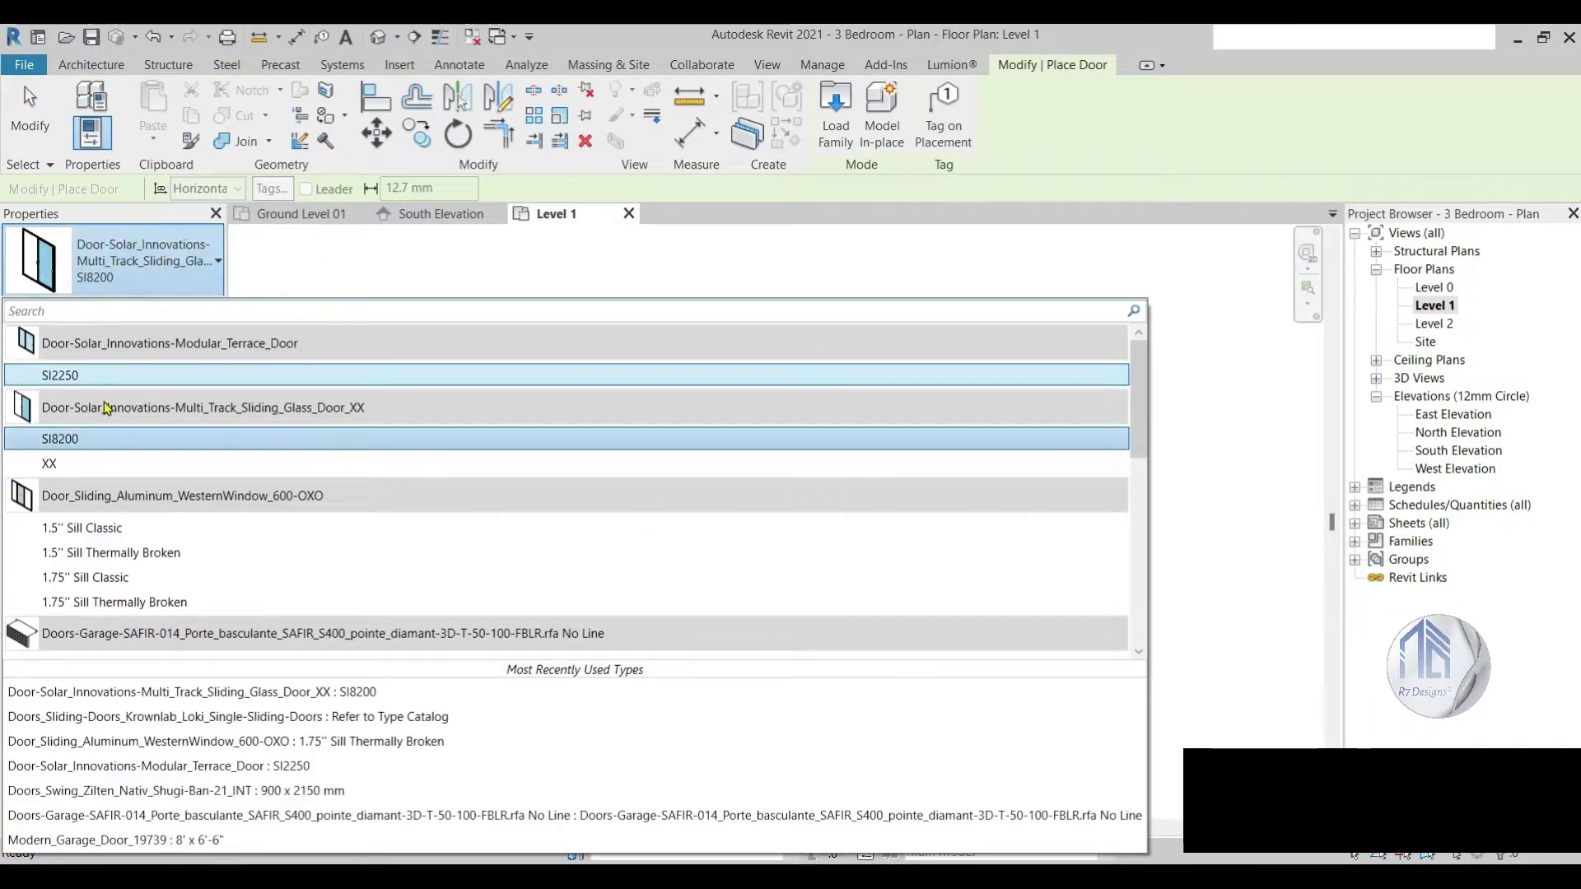
pyautogui.scroll(-3, 99, 408)
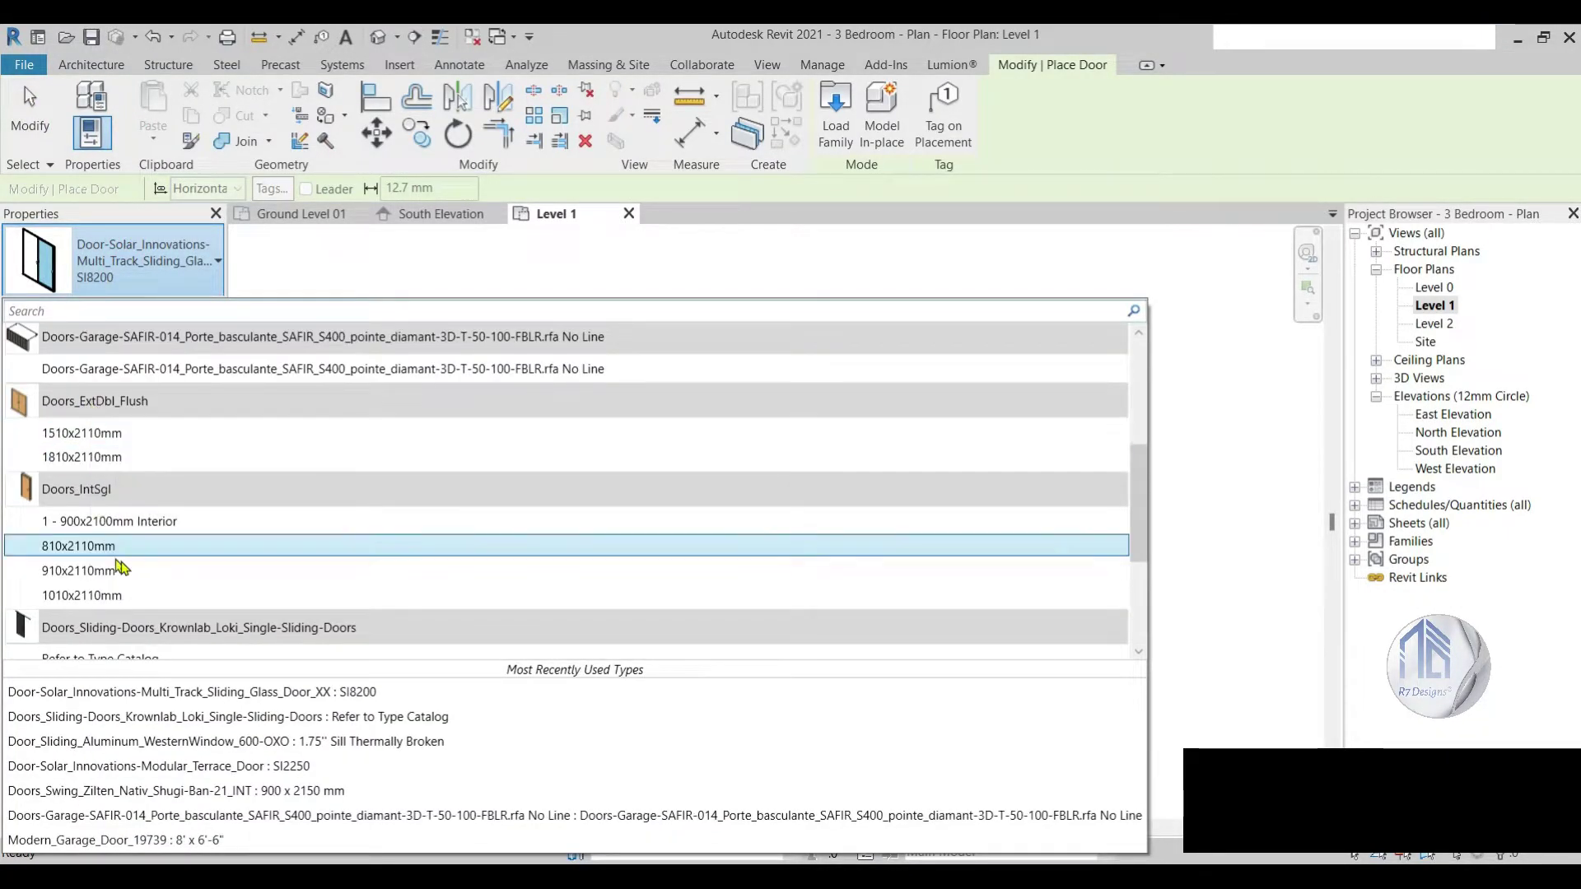
pyautogui.click(130, 521)
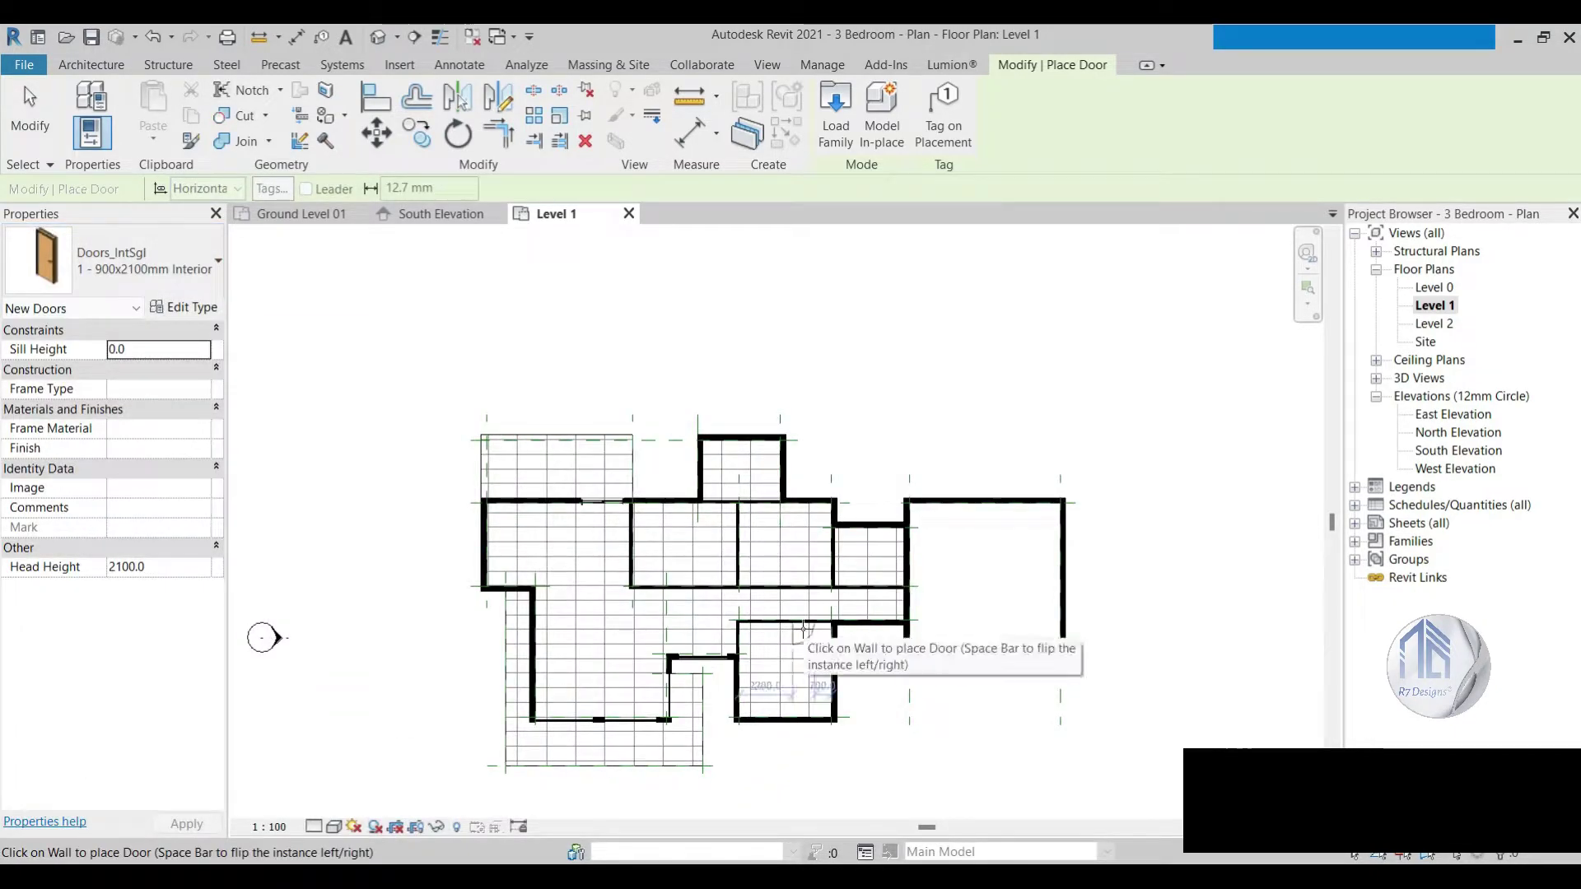
# Step: Place 900x2100mm interior doors in the room wall and the upper and lower corridor walls
pyautogui.scroll(2, 632, 568)
pyautogui.scroll(2, 631, 569)
pyautogui.scroll(2, 631, 569)
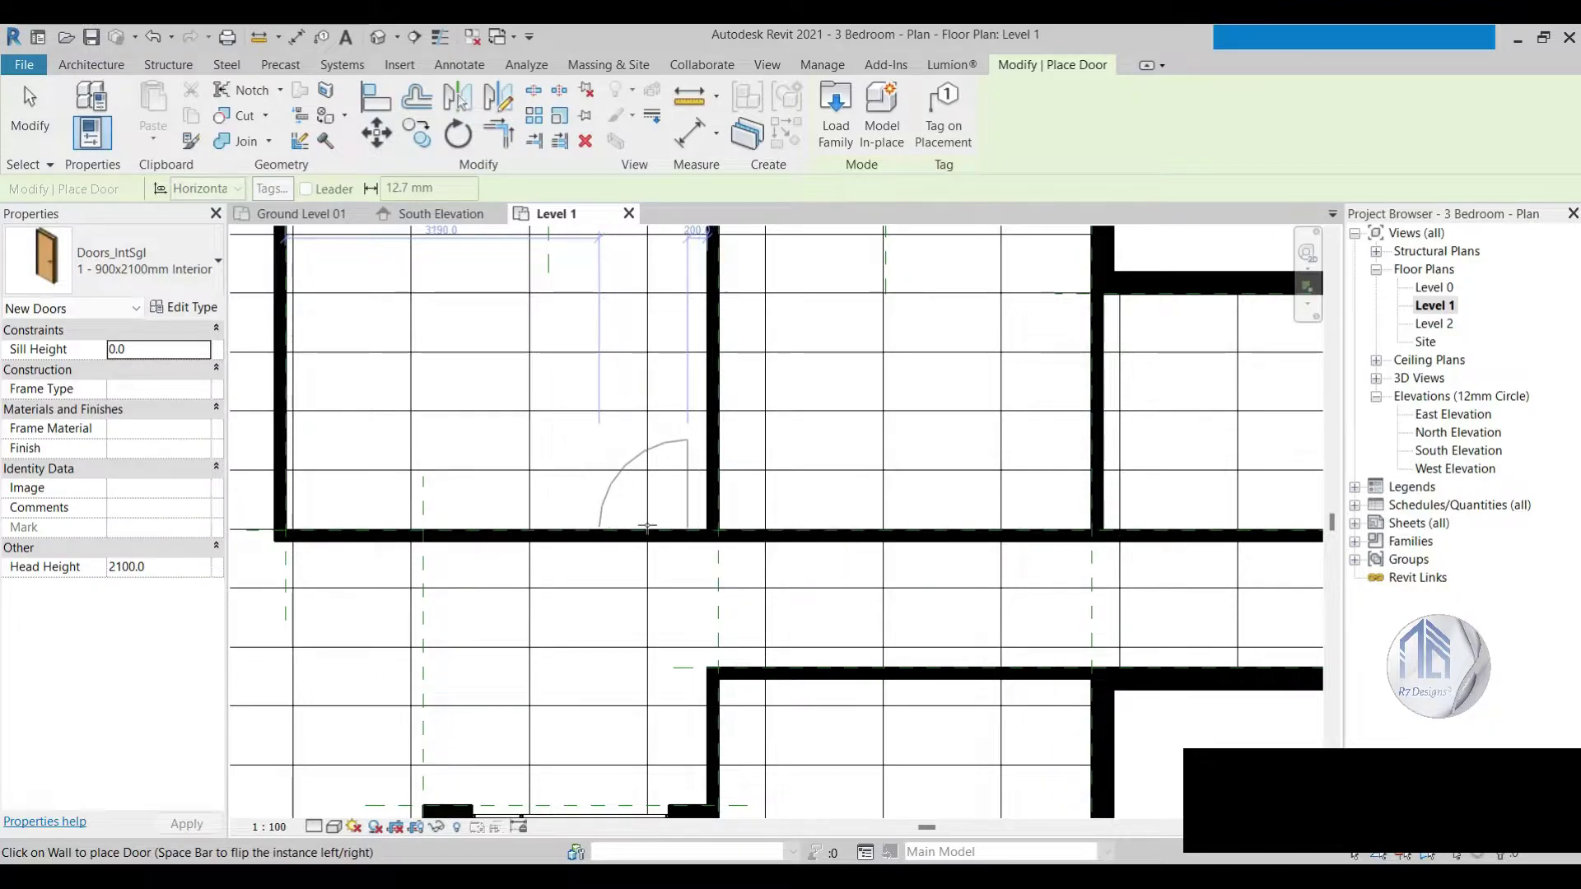
pyautogui.click(645, 524)
pyautogui.scroll(-2, 645, 524)
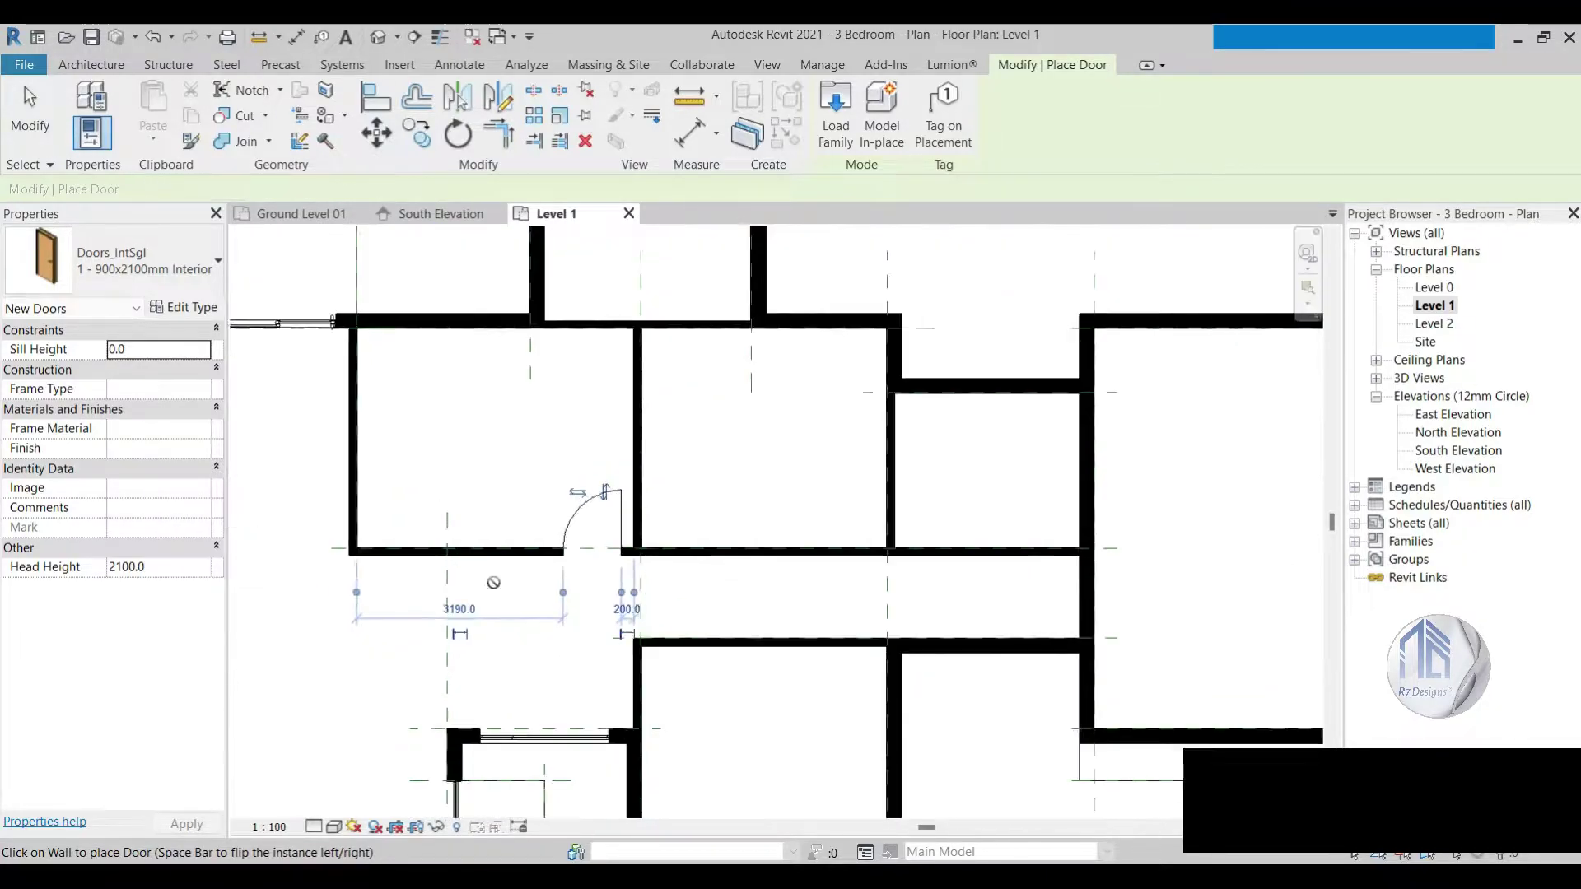
pyautogui.scroll(2, 796, 630)
pyautogui.click(812, 475)
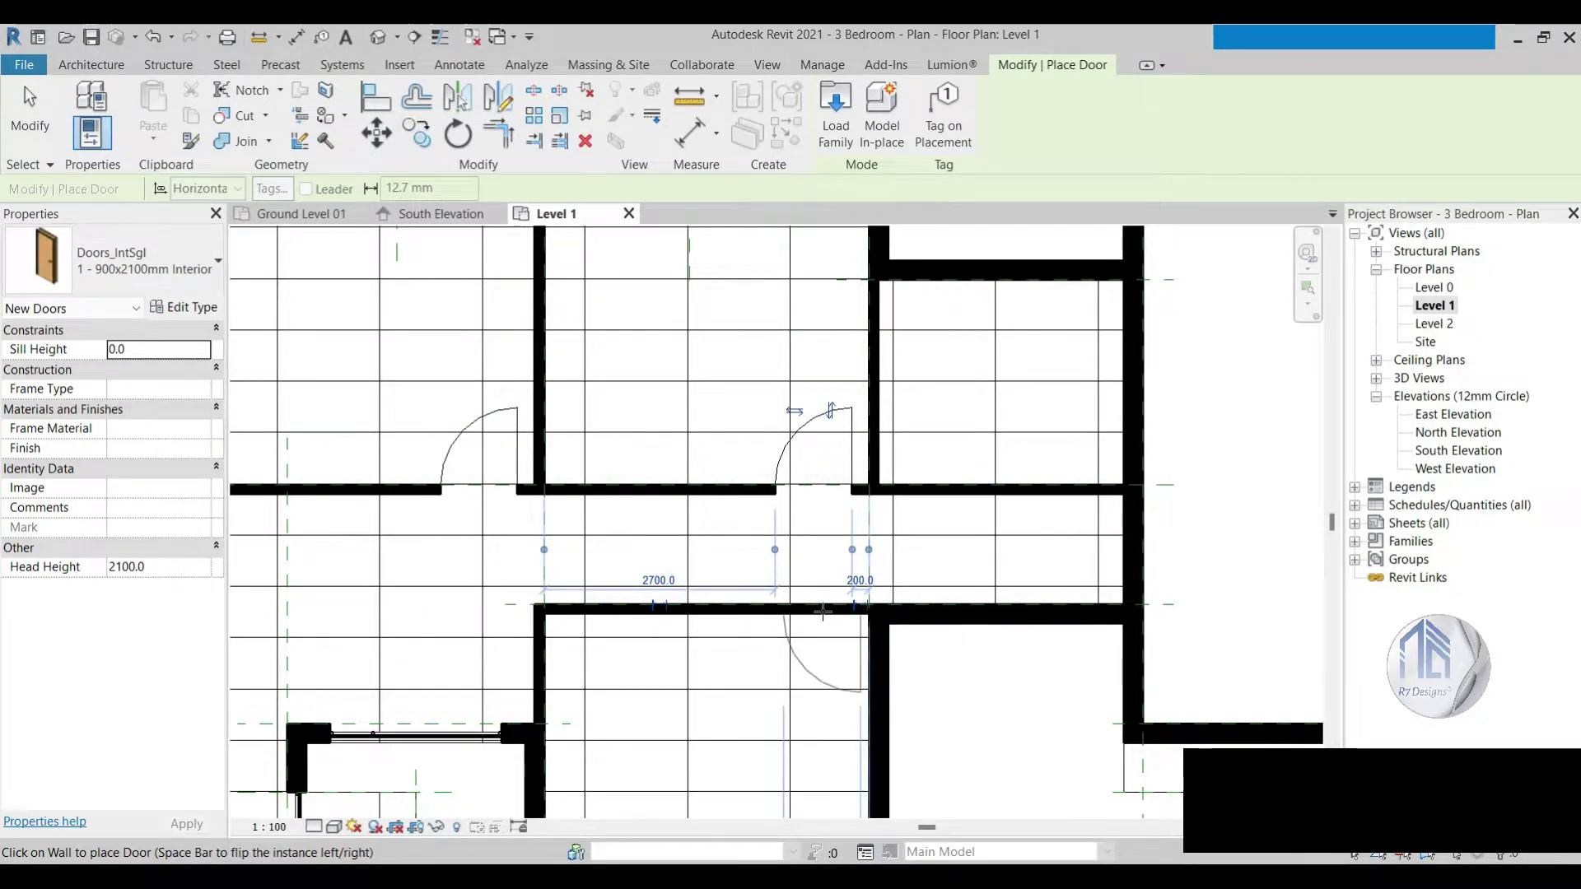
pyautogui.click(822, 611)
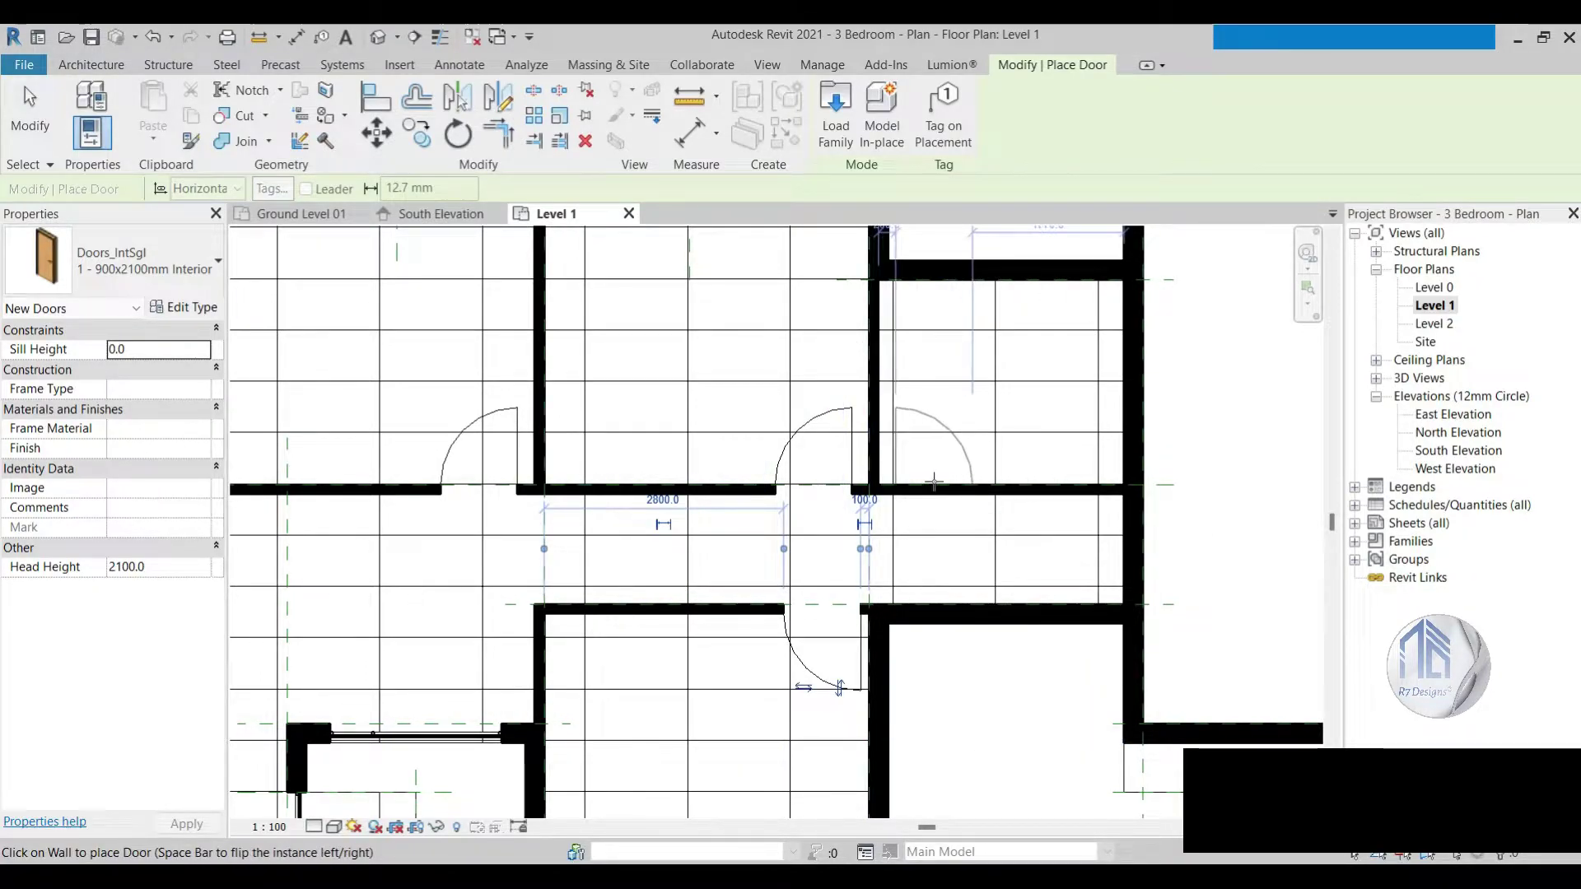
pyautogui.click(928, 483)
# Step: Place another 900x2100mm interior door on the right-hand wall
pyautogui.scroll(-3, 992, 658)
pyautogui.scroll(1, 1099, 598)
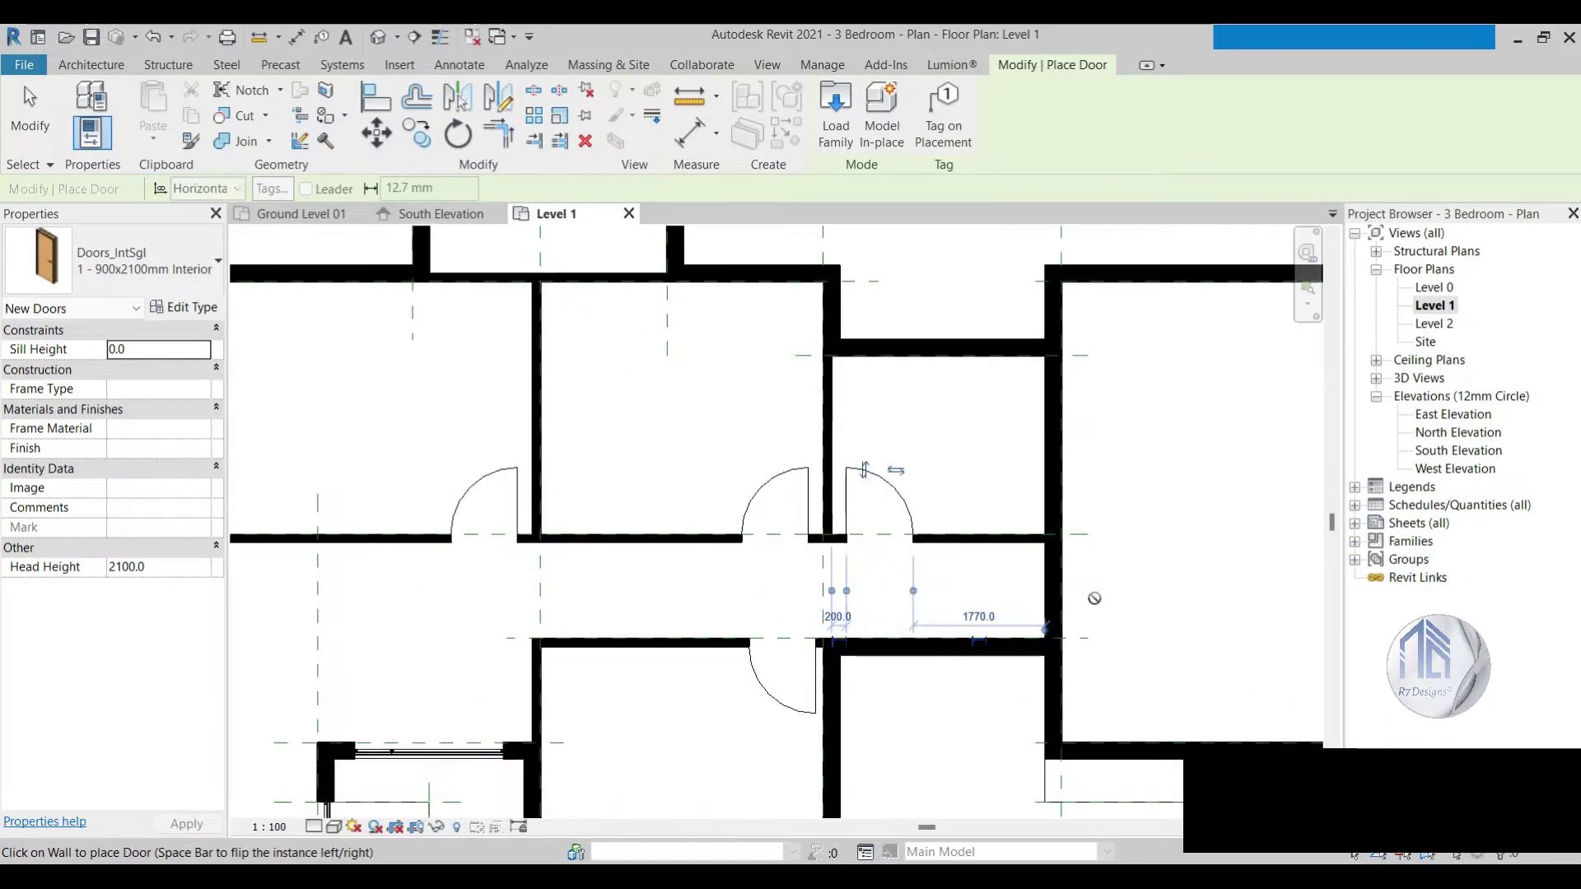
pyautogui.scroll(1, 1095, 597)
pyautogui.scroll(1, 965, 578)
pyautogui.scroll(1, 1009, 580)
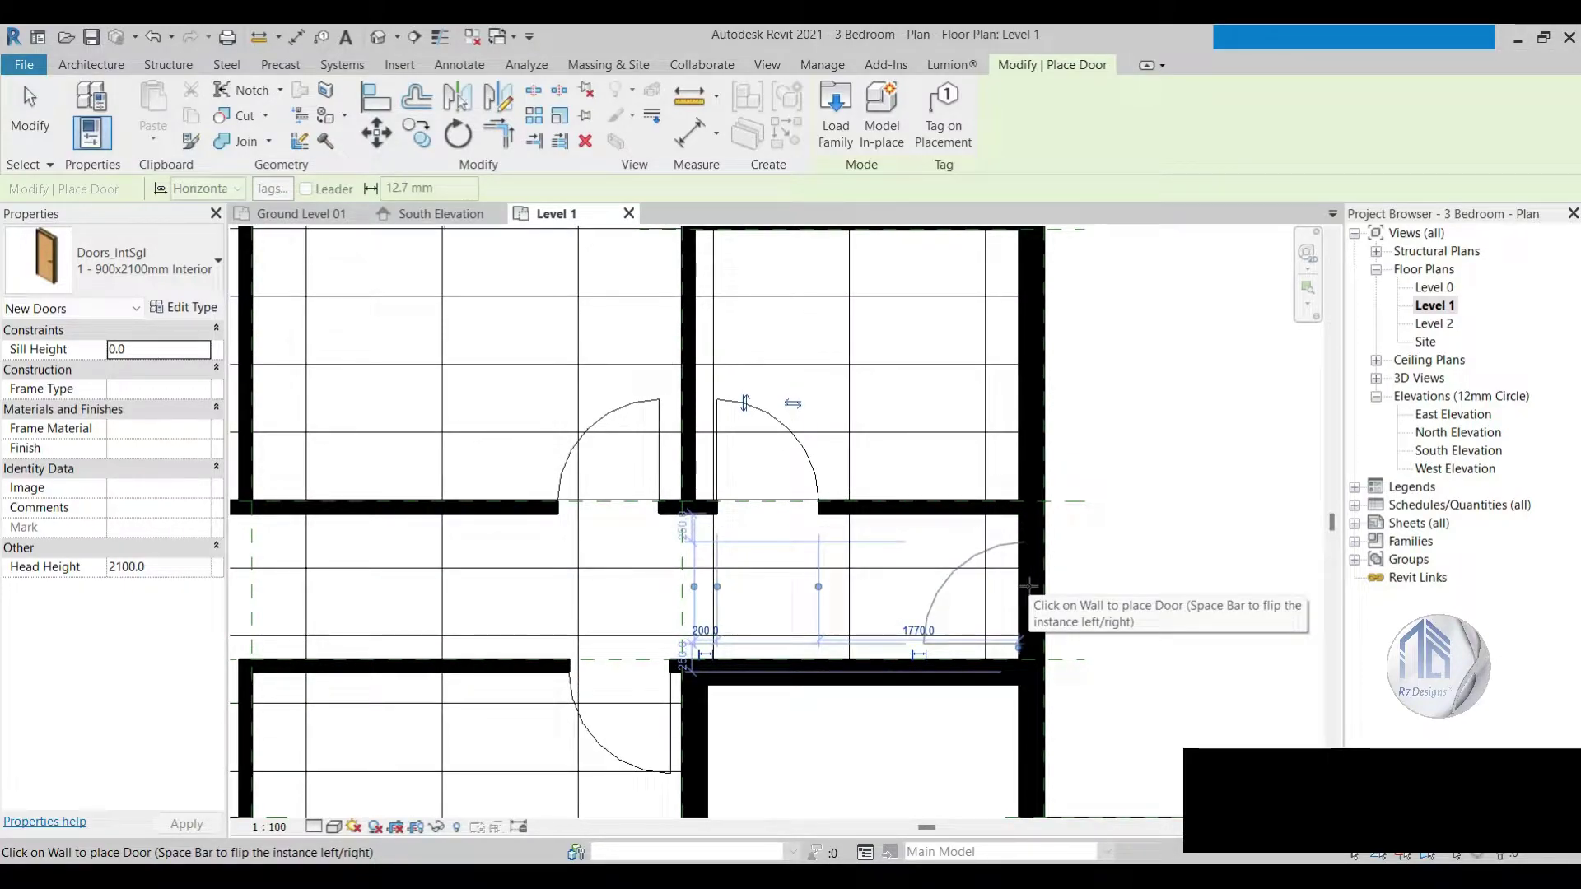
pyautogui.click(1029, 587)
pyautogui.scroll(-3, 1148, 642)
pyautogui.scroll(-1, 1153, 645)
pyautogui.scroll(1, 1091, 625)
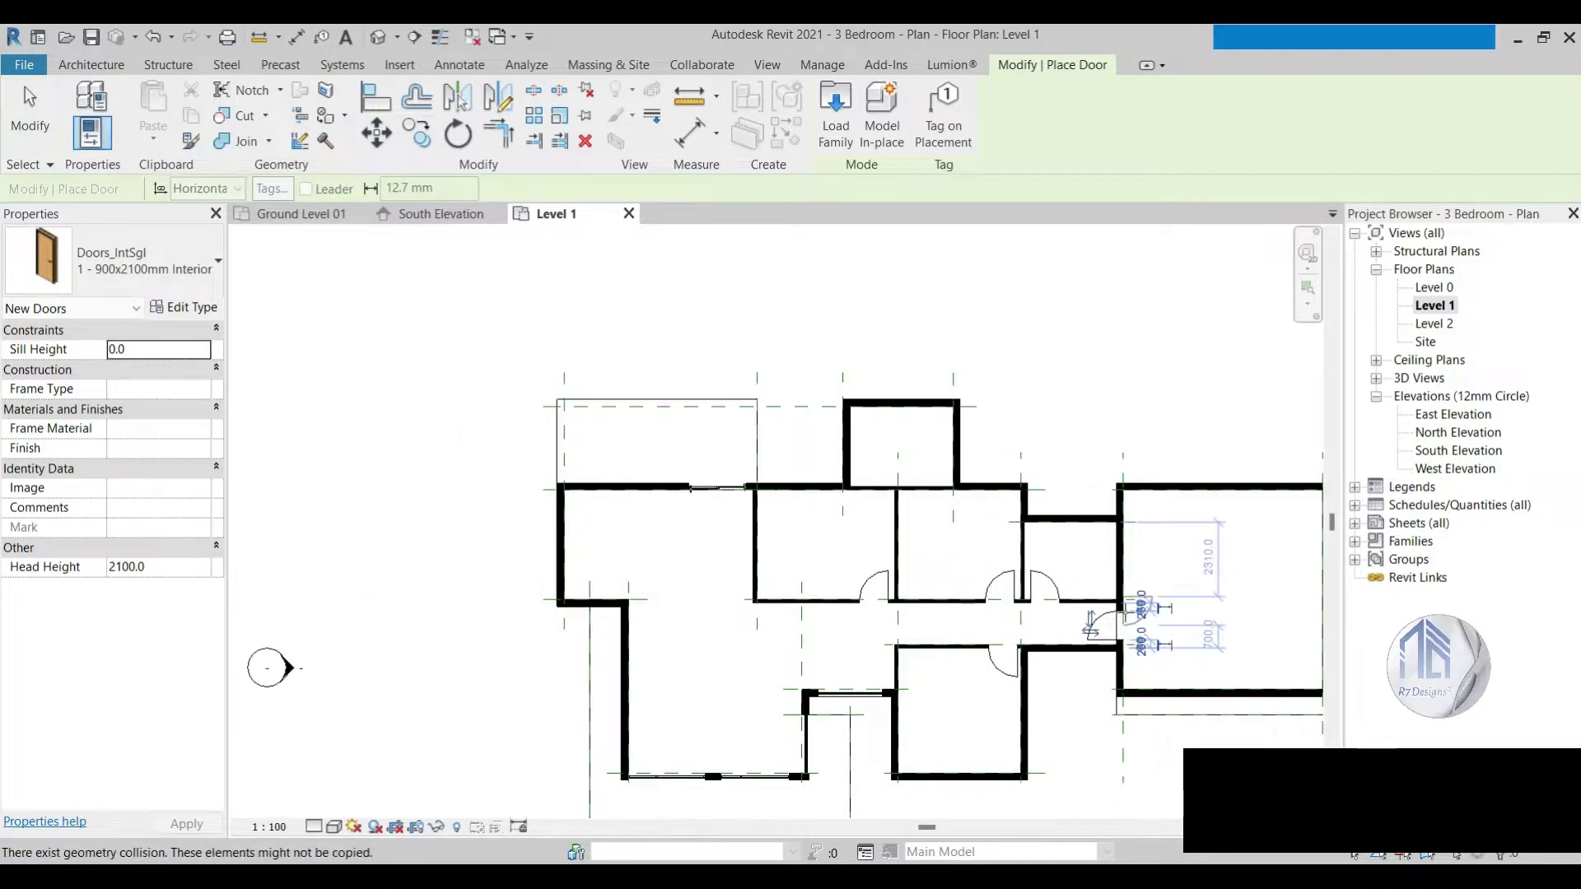
pyautogui.scroll(2, 954, 523)
pyautogui.scroll(1, 951, 518)
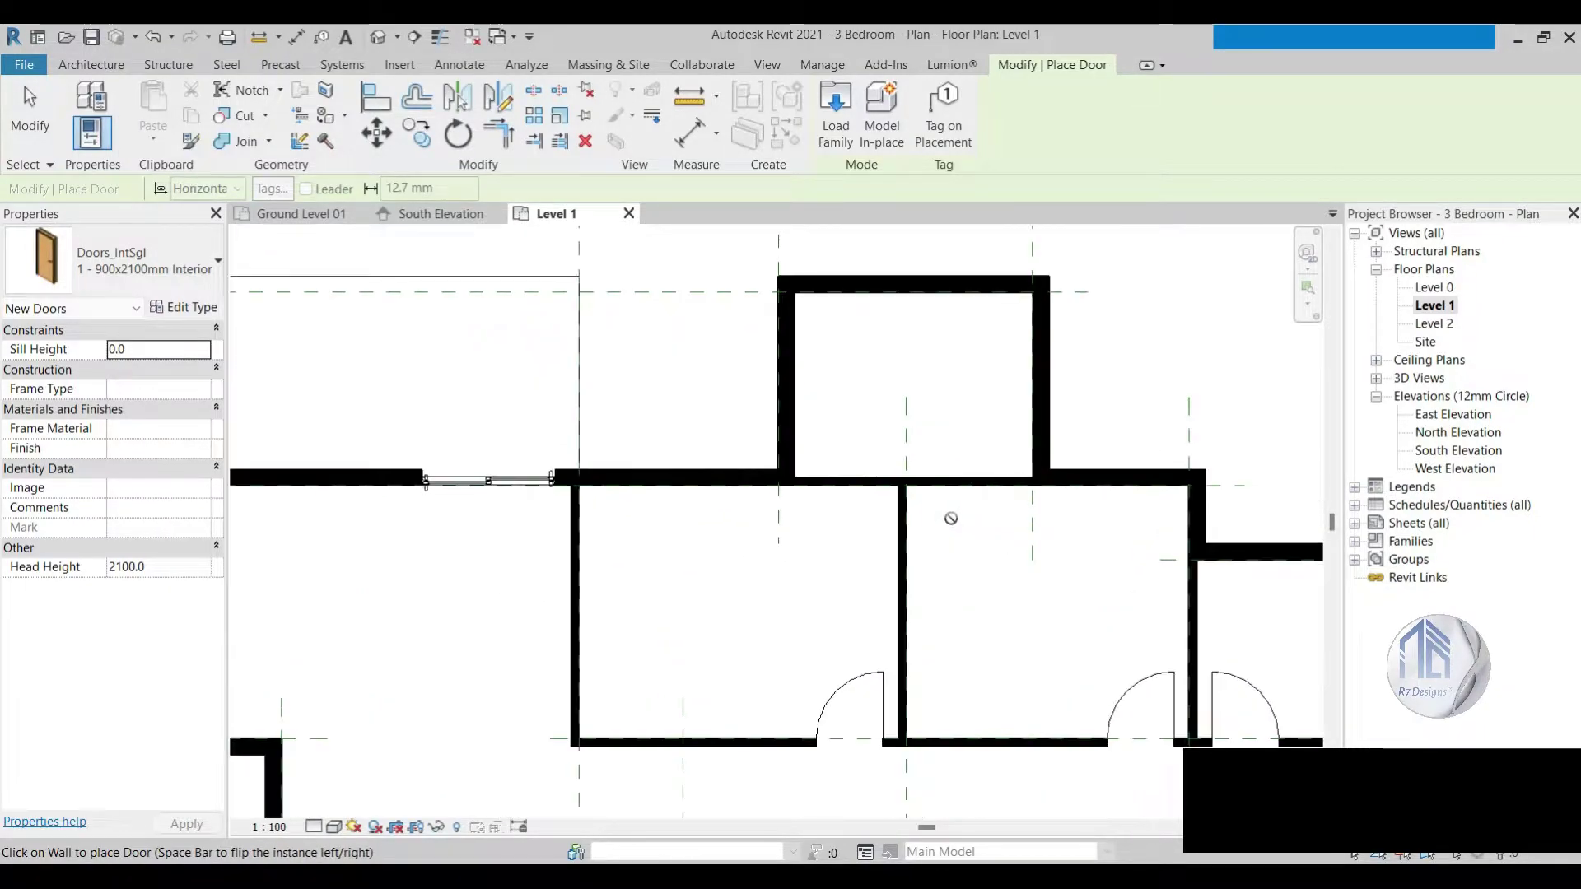
pyautogui.scroll(1, 906, 453)
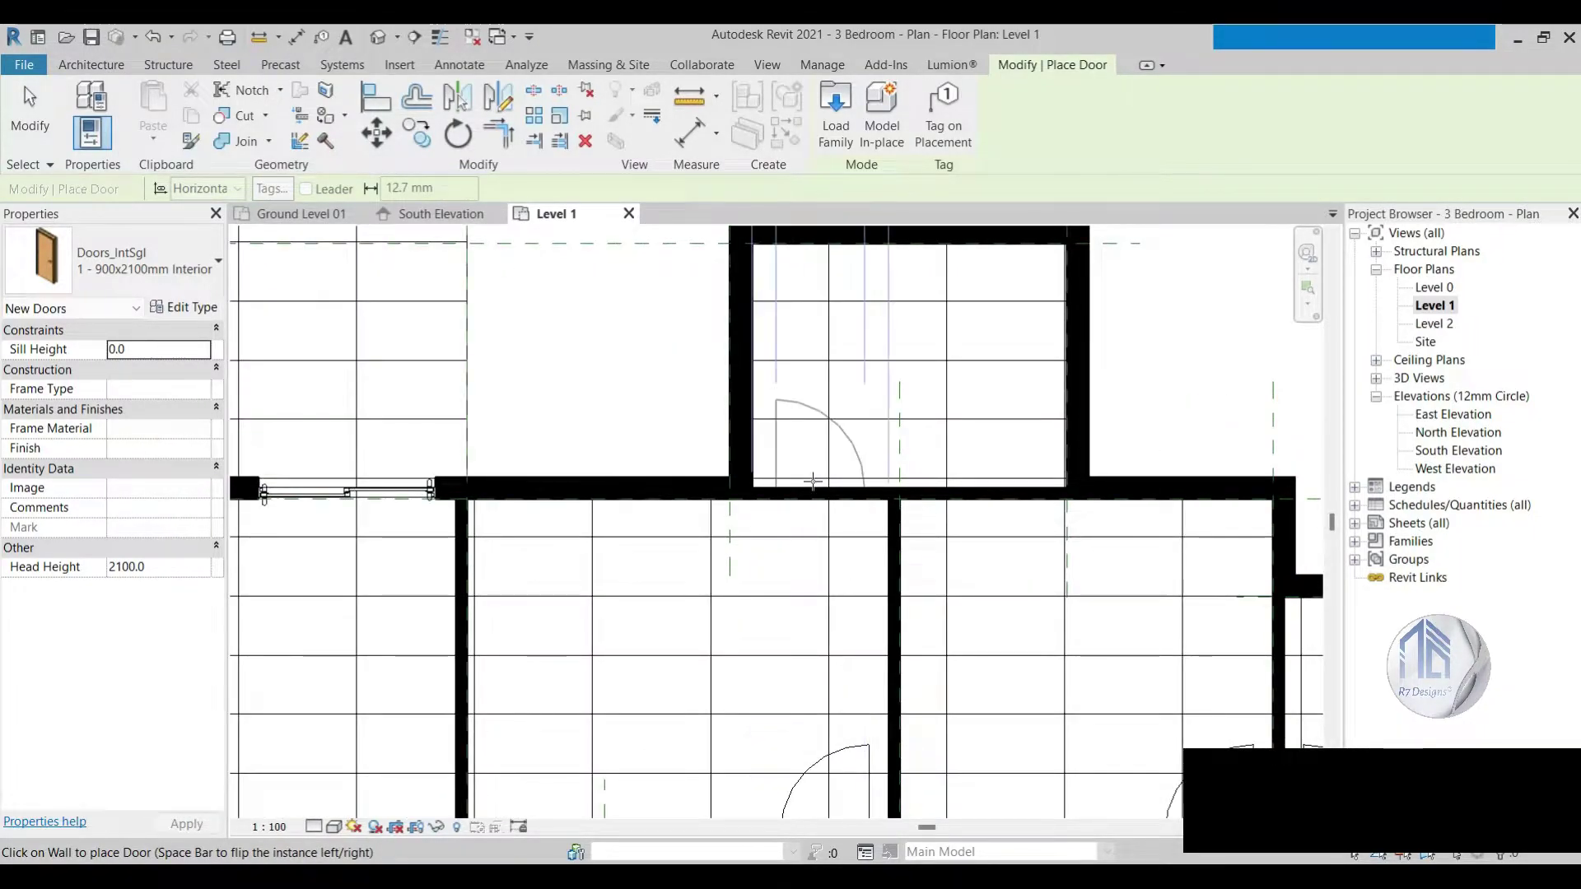
pyautogui.scroll(-1, 813, 480)
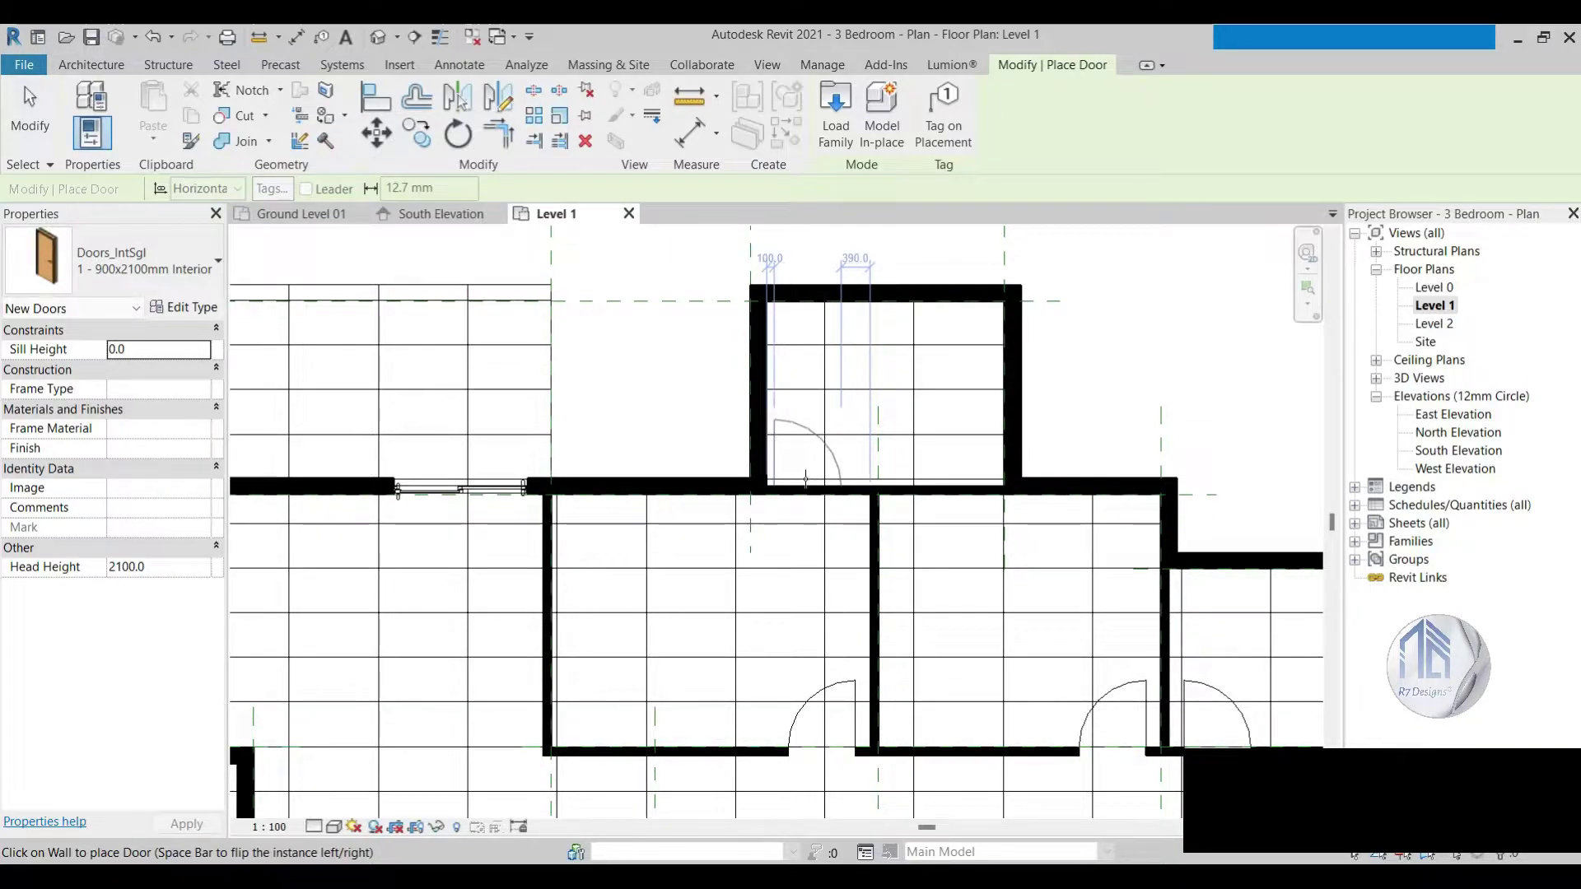
pyautogui.scroll(2, 805, 481)
# Step: Add an interior door to the small upper room and finish door placement
pyautogui.click(823, 484)
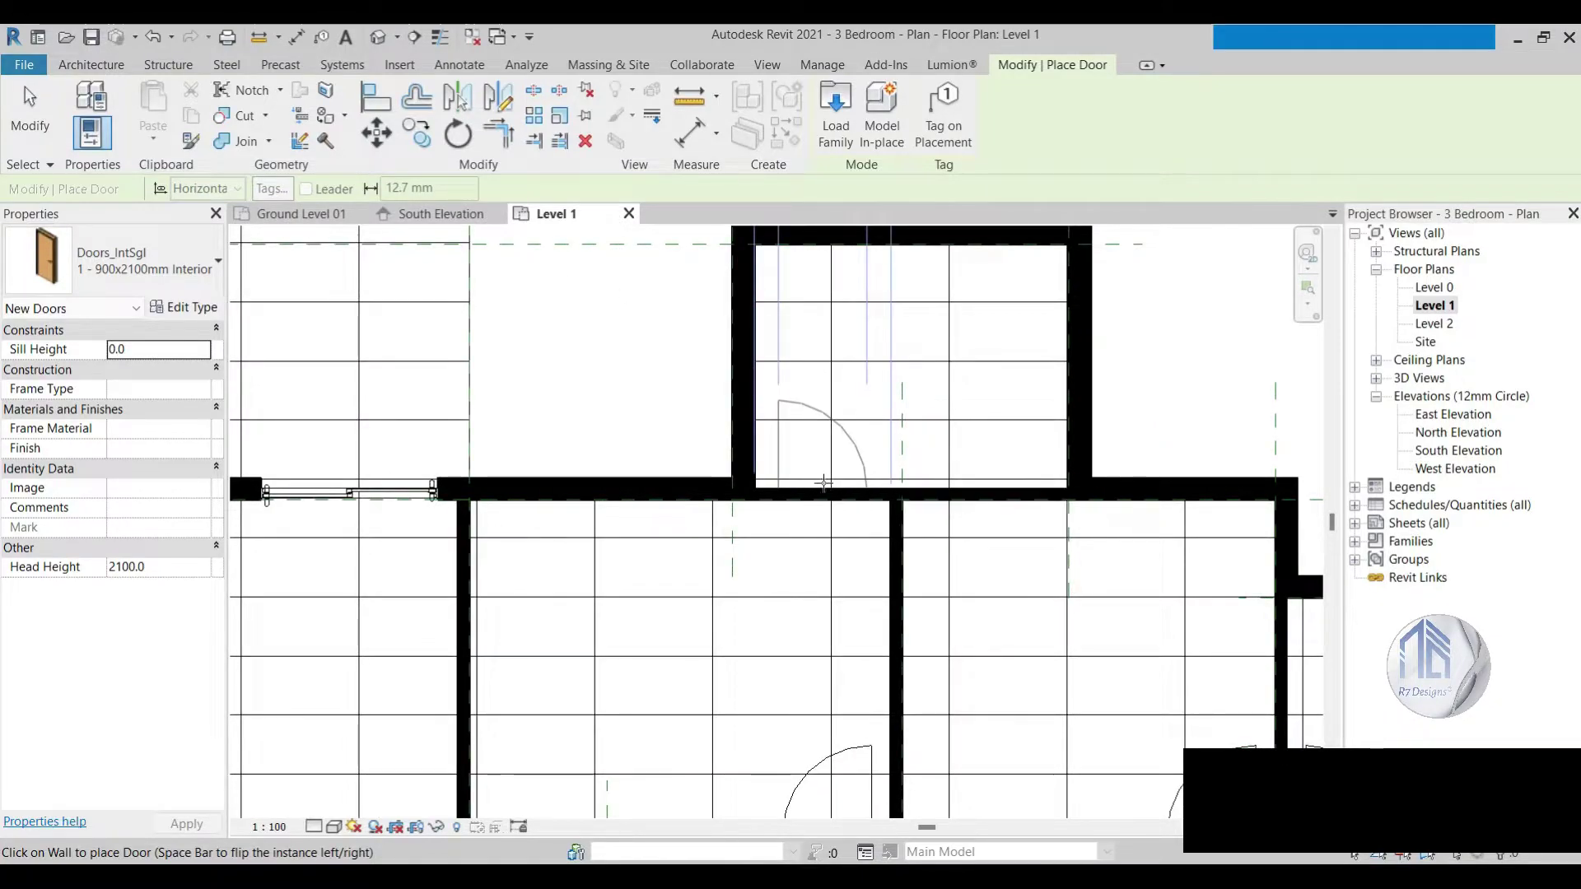
pyautogui.scroll(-1, 897, 568)
pyautogui.scroll(-1, 898, 568)
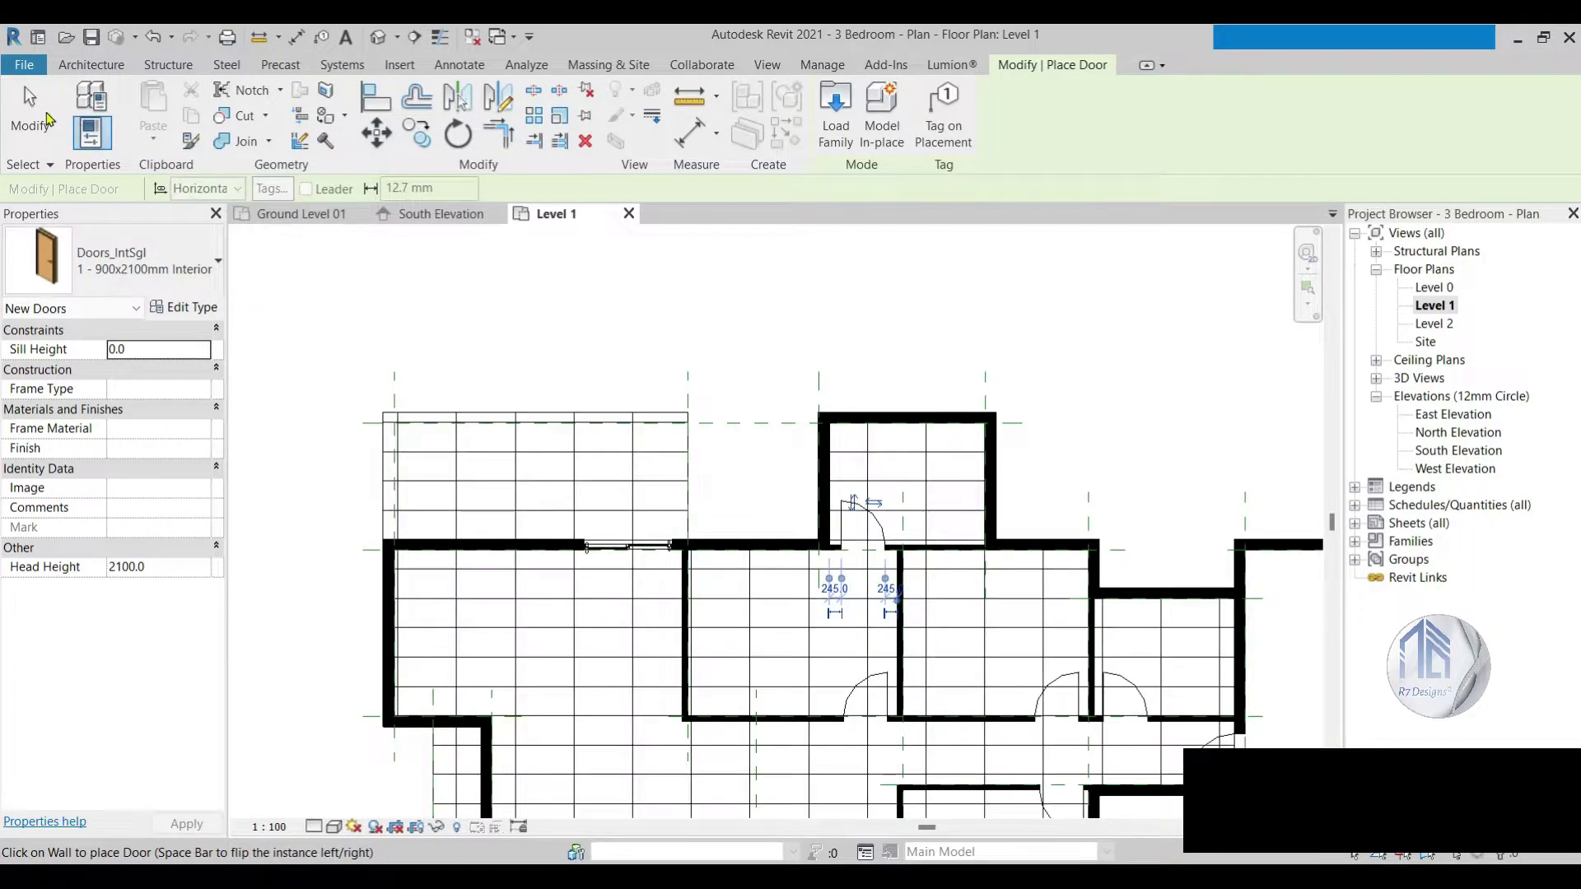
pyautogui.click(29, 103)
# Step: Reposition the small upper room's door by editing its 245.0 offset dimension
pyautogui.scroll(2, 840, 547)
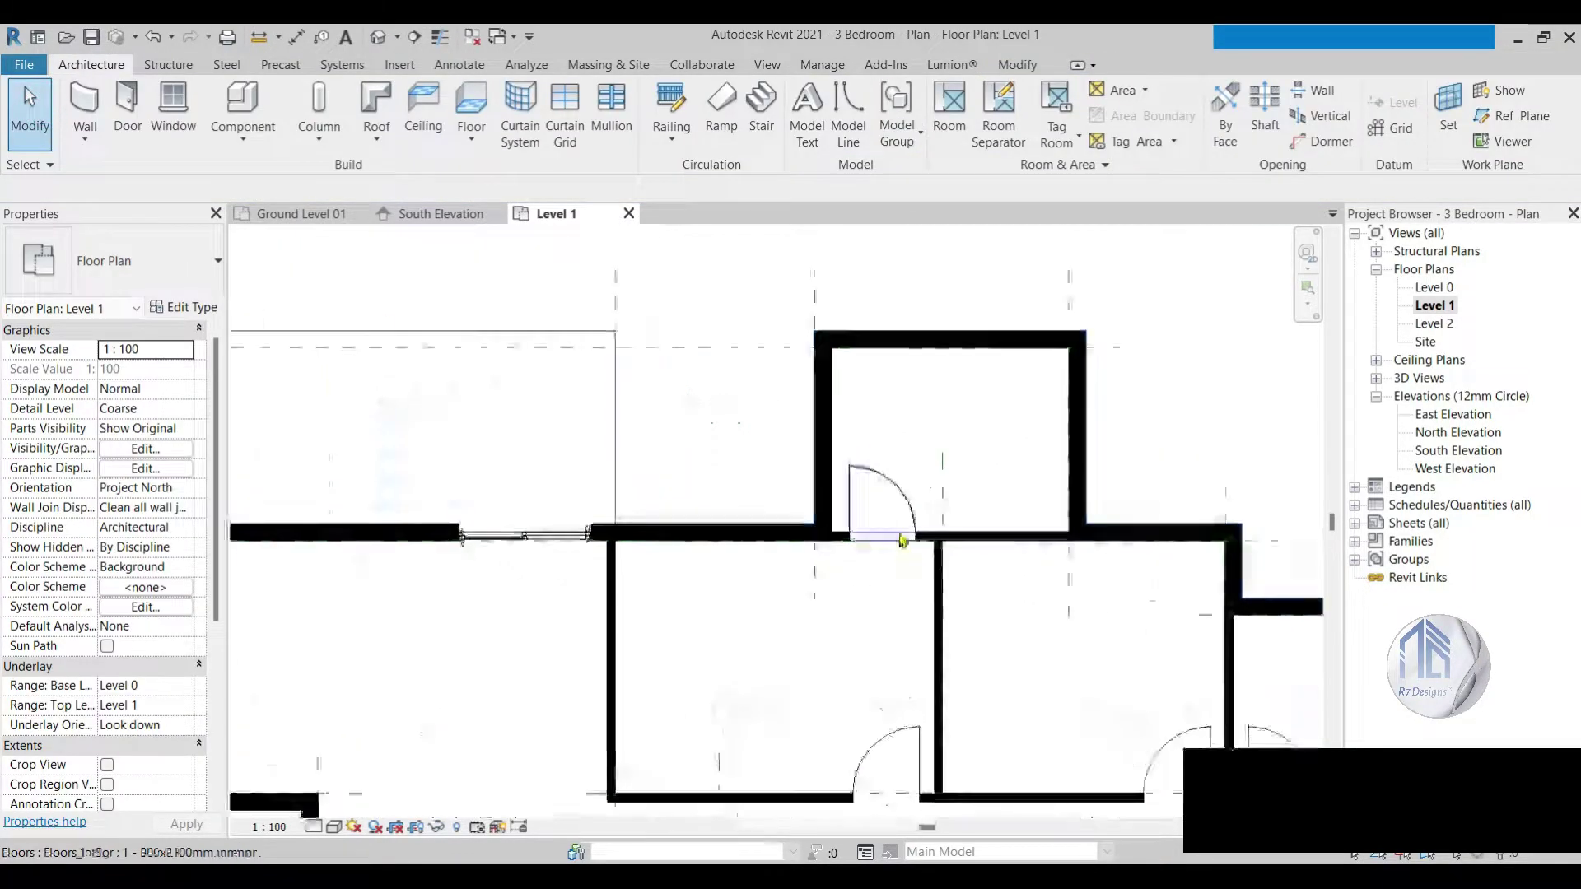
pyautogui.click(876, 498)
pyautogui.click(832, 631)
pyautogui.write('200')
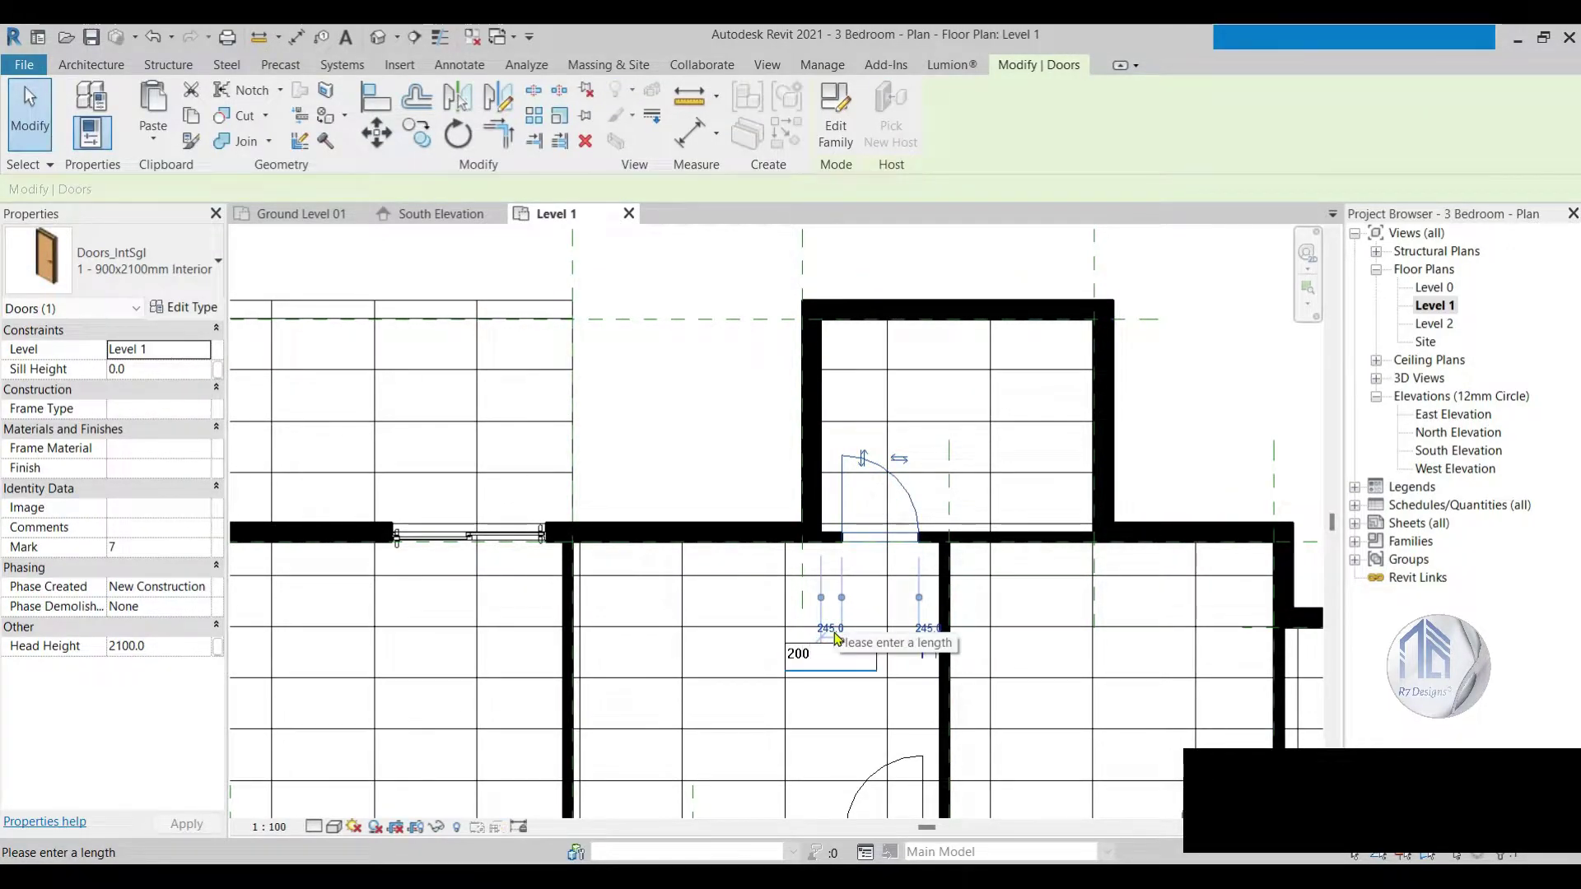
pyautogui.press('Return')
pyautogui.click(688, 423)
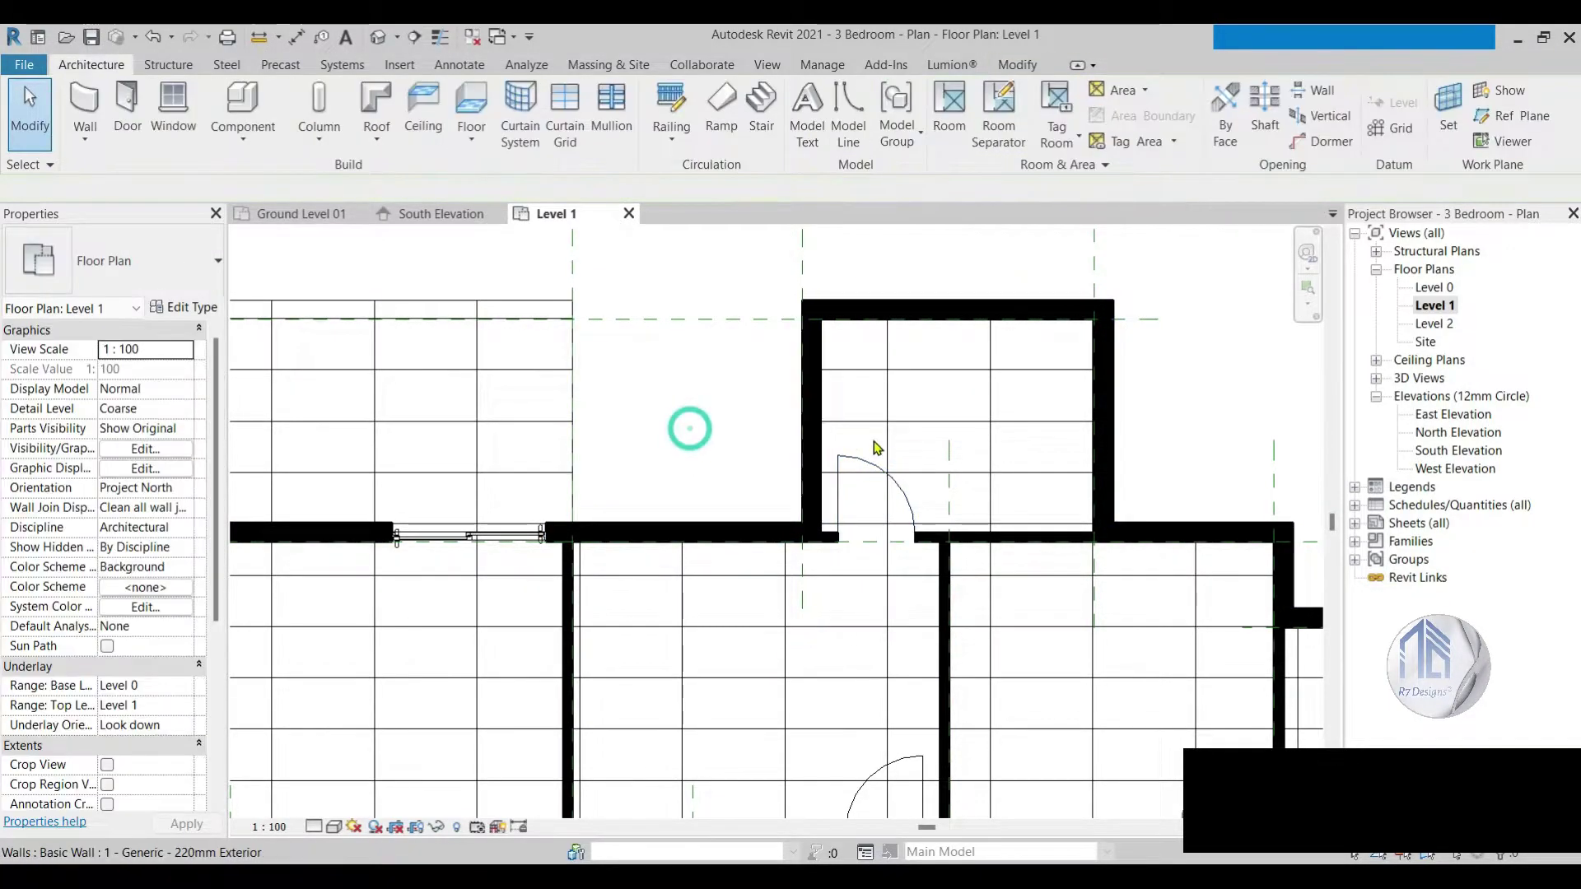
pyautogui.scroll(-3, 689, 423)
pyautogui.scroll(-1, 650, 515)
pyautogui.scroll(5, 651, 515)
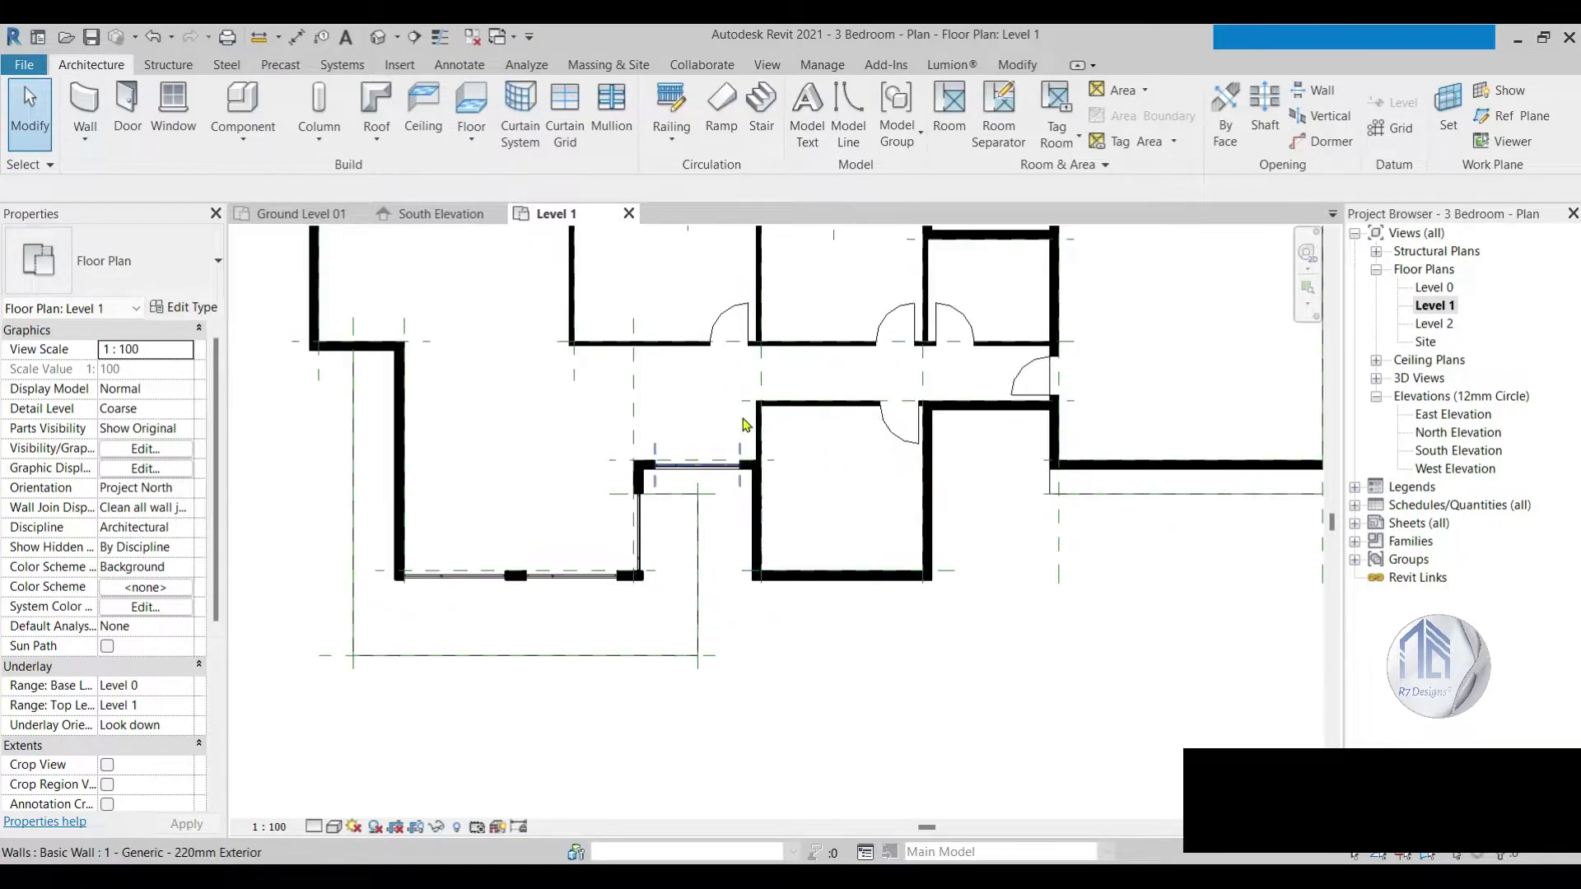
pyautogui.scroll(1, 650, 539)
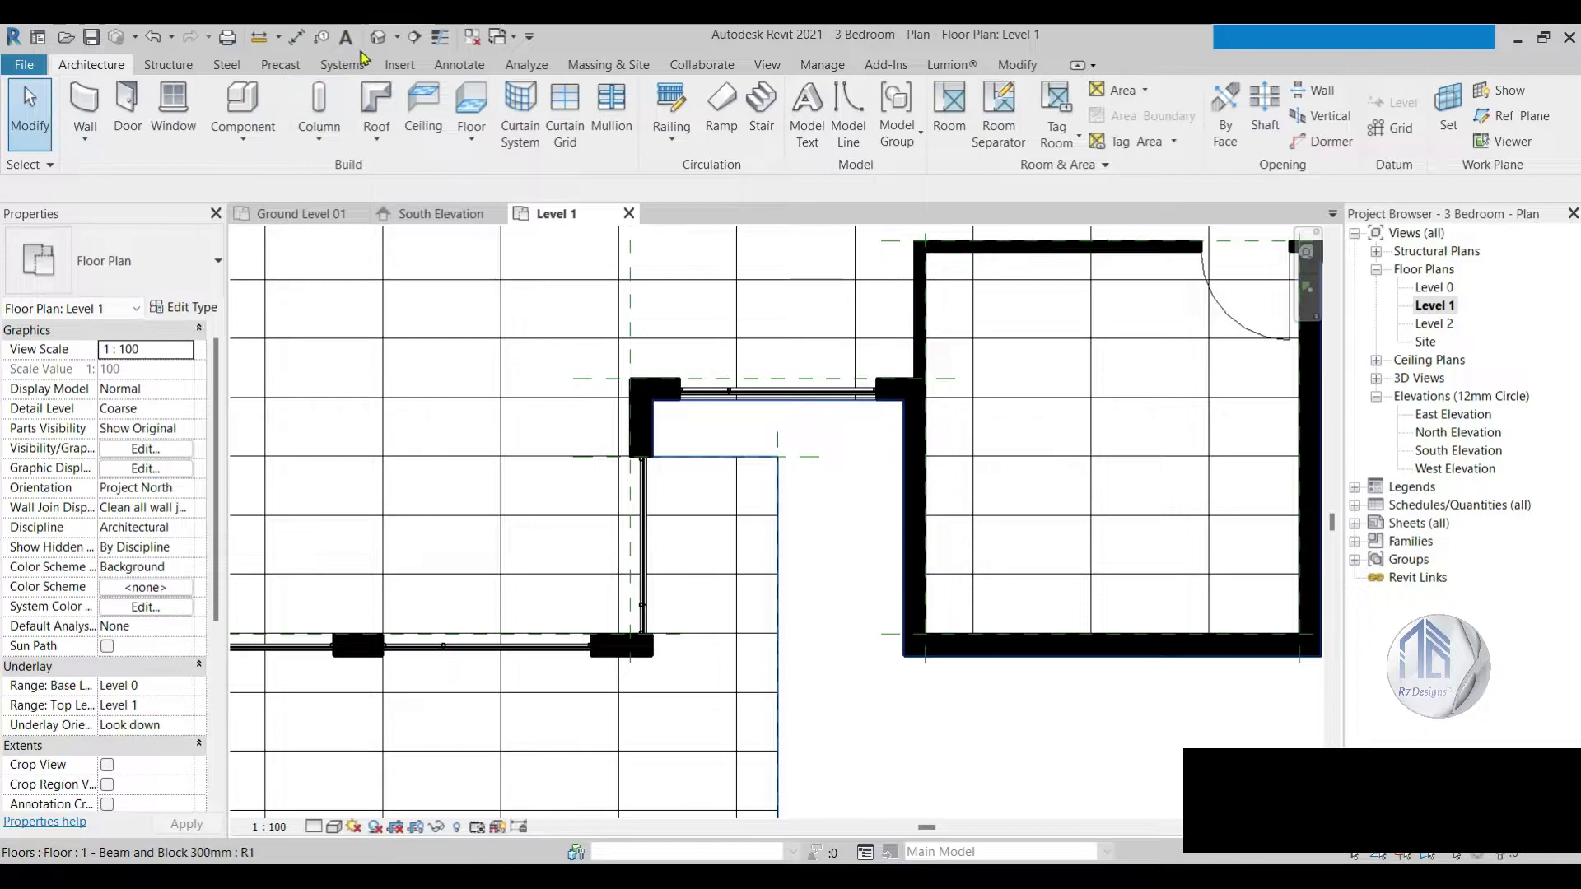
# Step: Open the 3D view and orbit toward the corner curtain wall
pyautogui.click(383, 41)
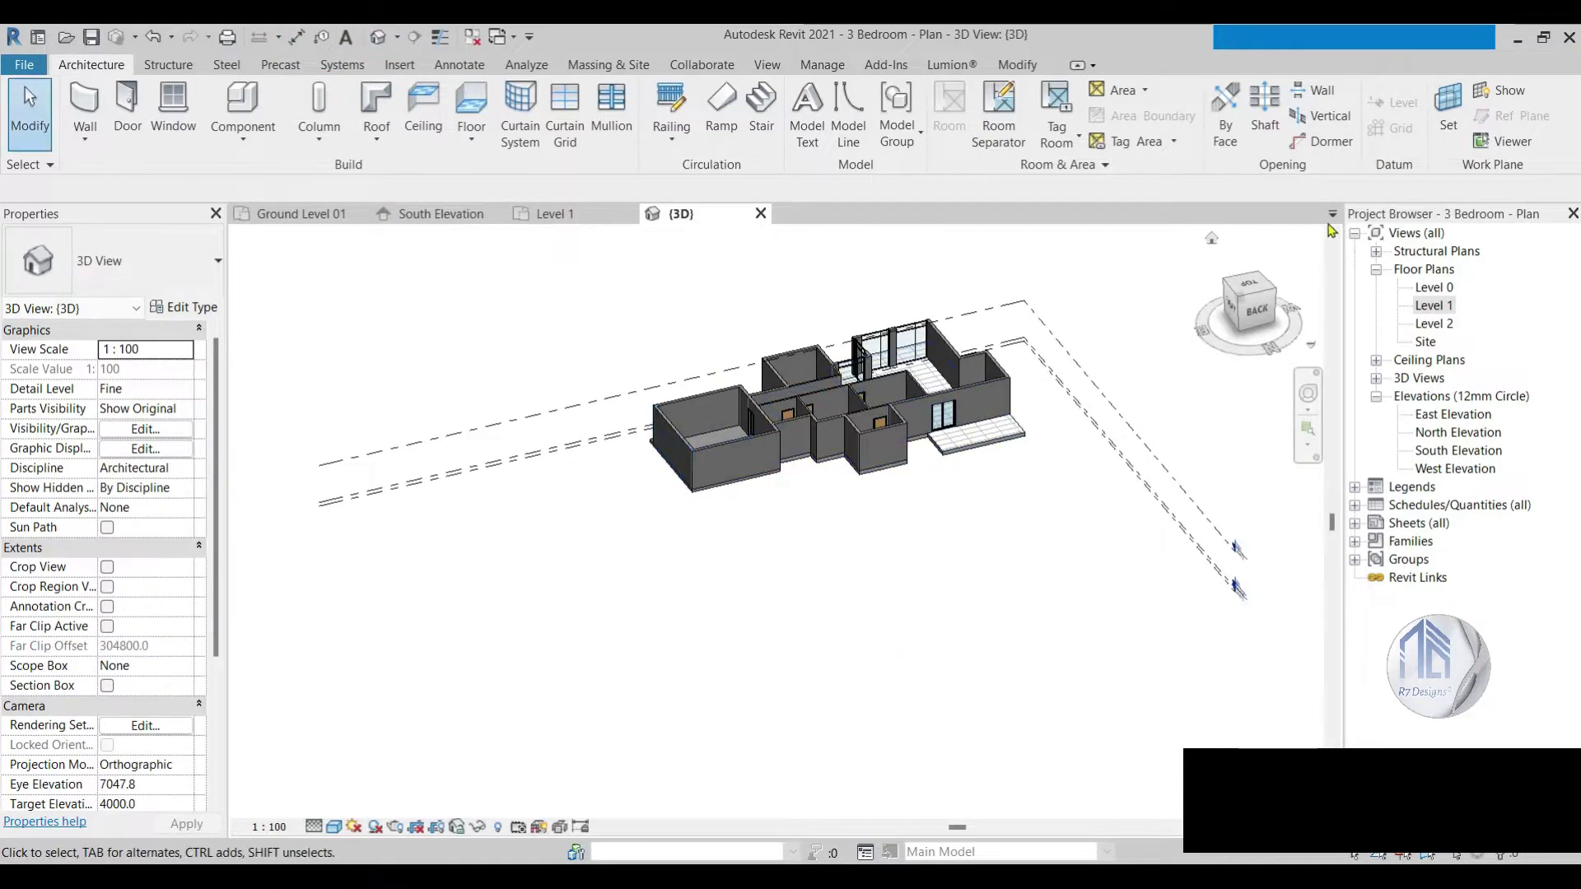
pyautogui.moveTo(1263, 290); pyautogui.dragTo(624, 365)
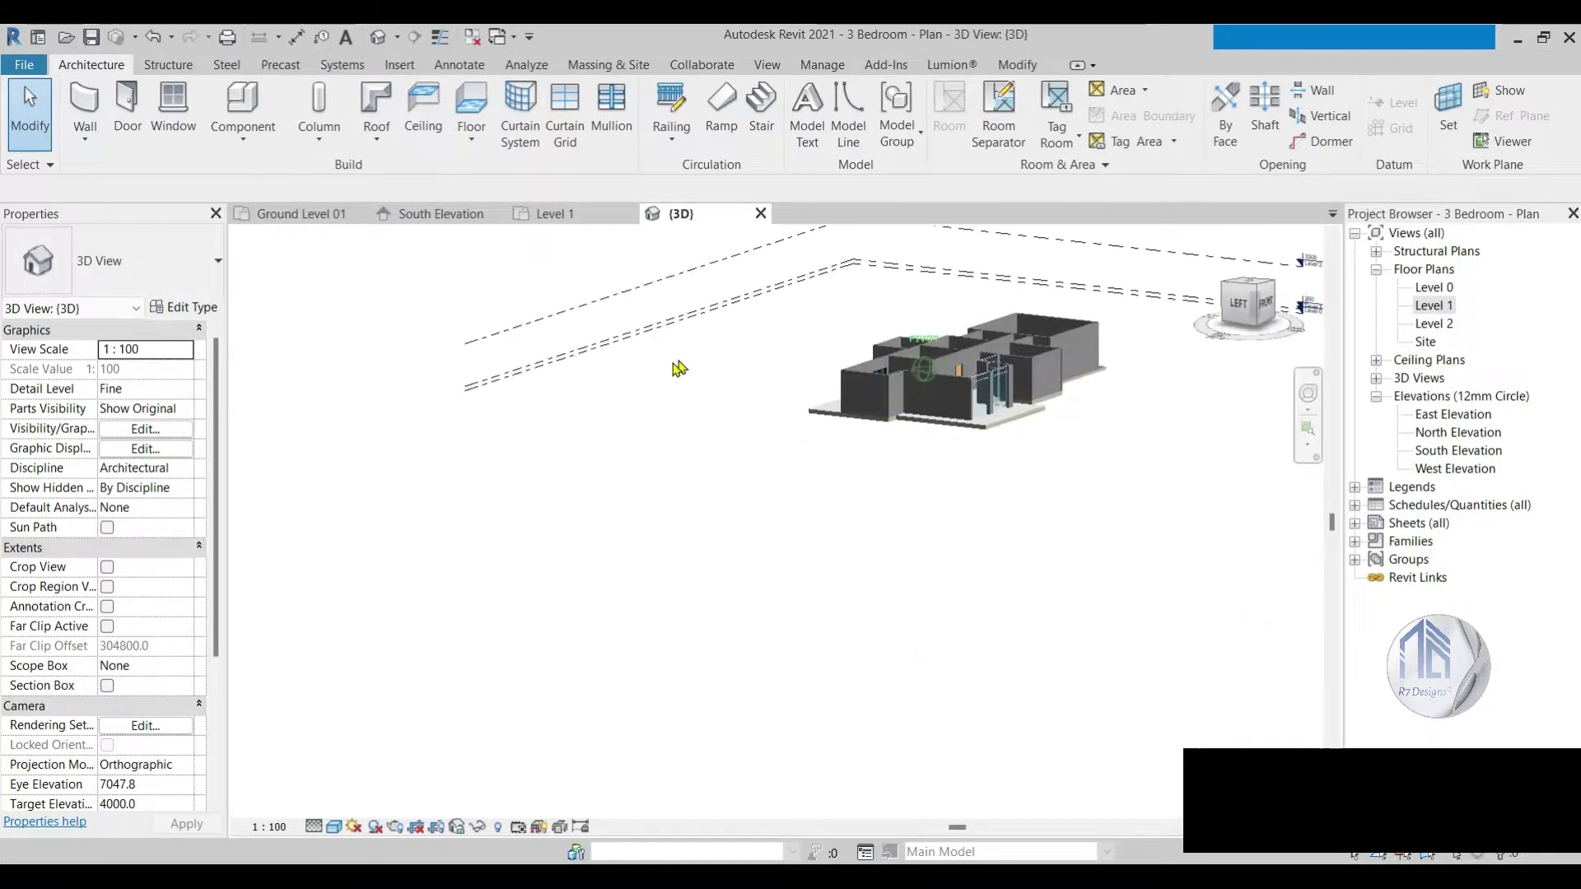
pyautogui.moveTo(623, 365)
pyautogui.keyDown('shift'); pyautogui.mouseDown(button='middle')
pyautogui.moveTo(1024, 340)
pyautogui.moveTo(1371, 359)
pyautogui.mouseUp(button='middle'); pyautogui.keyUp('shift')
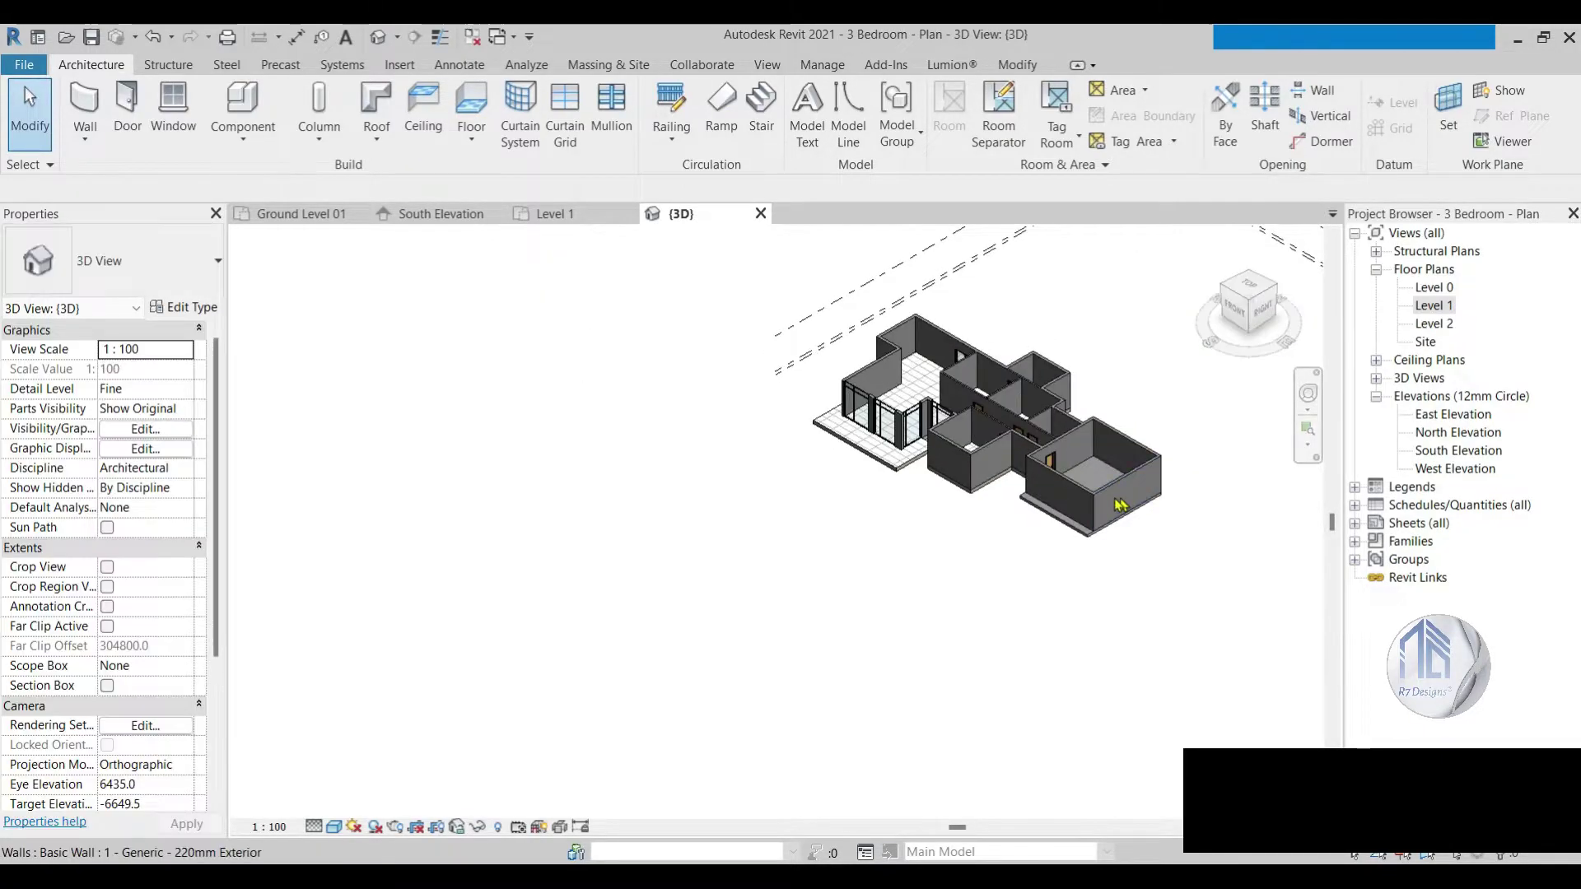
pyautogui.moveTo(1247, 288); pyautogui.dragTo(1195, 341)
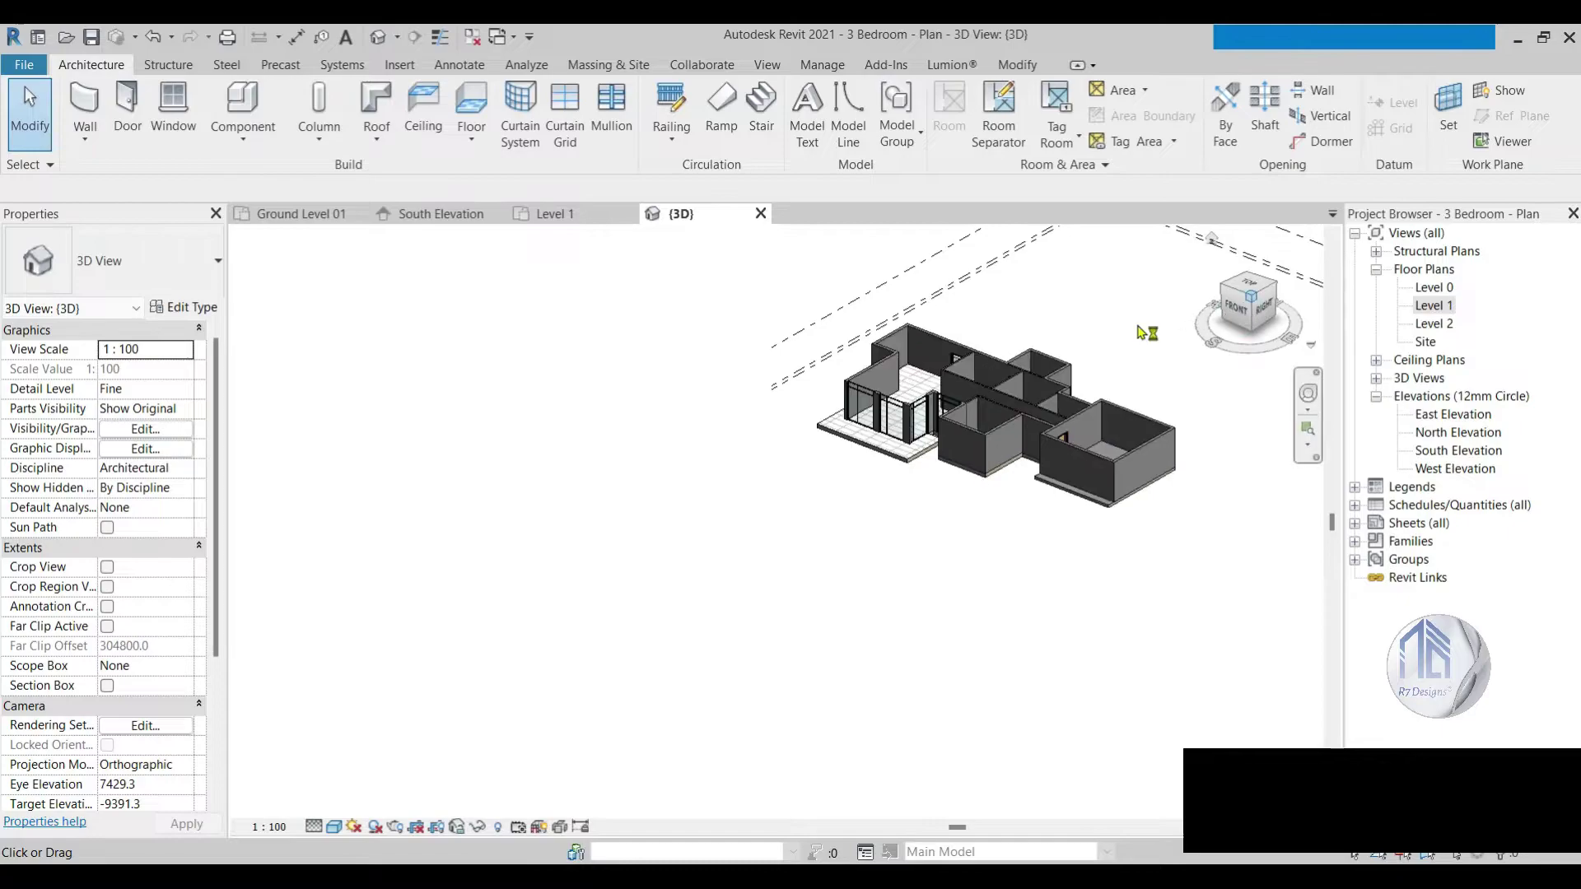
pyautogui.scroll(3, 898, 436)
pyautogui.scroll(3, 897, 437)
pyautogui.scroll(3, 947, 469)
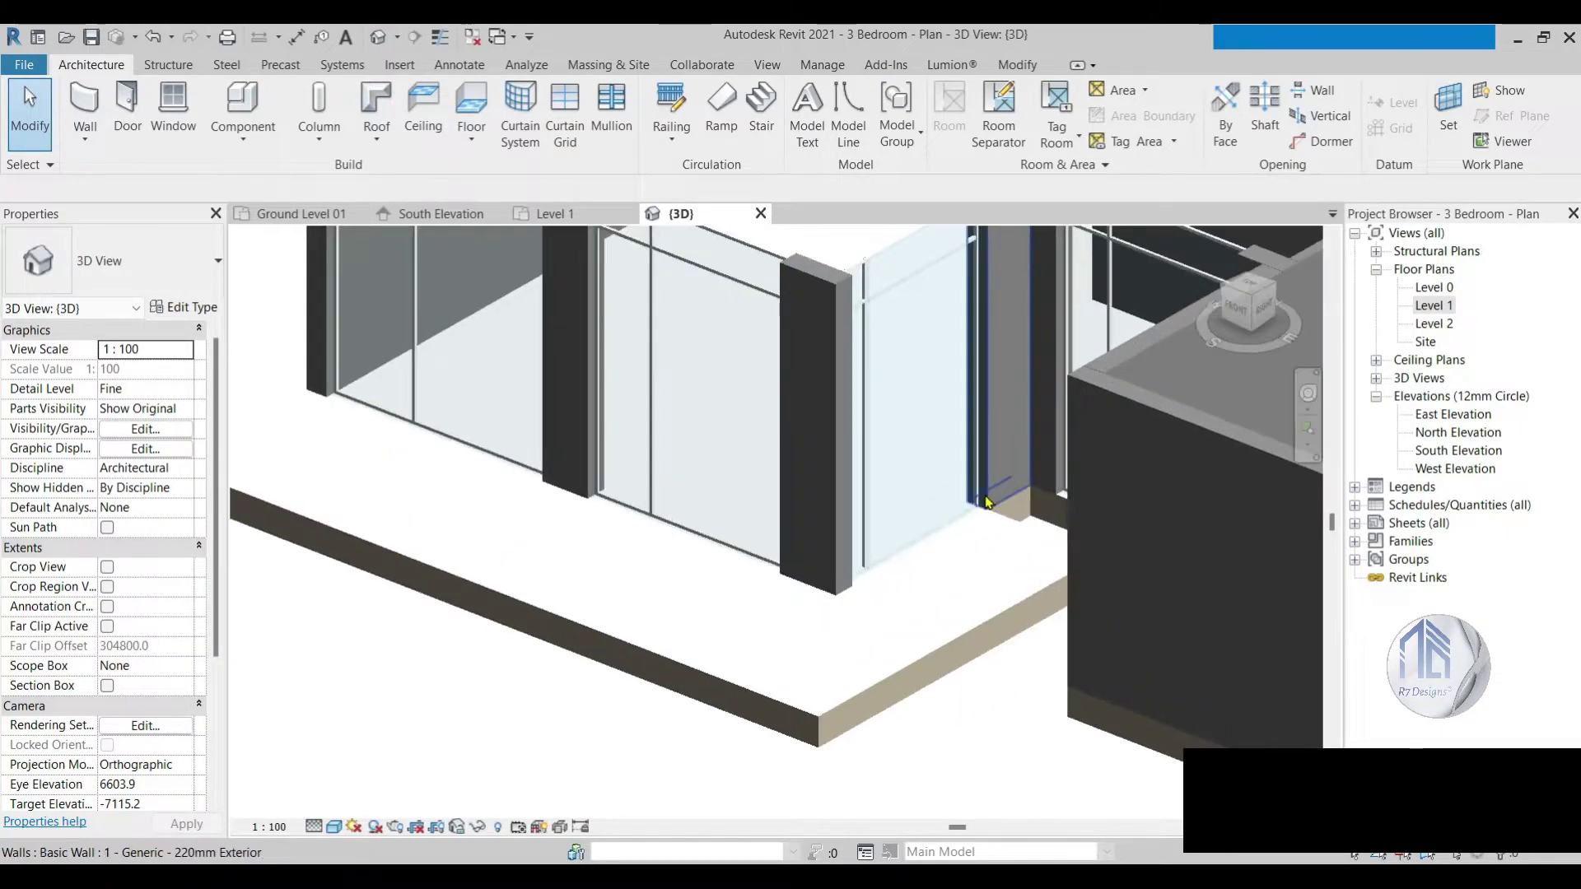
pyautogui.scroll(3, 987, 498)
pyautogui.scroll(-2, 987, 498)
pyautogui.scroll(-2, 988, 498)
pyautogui.scroll(3, 963, 576)
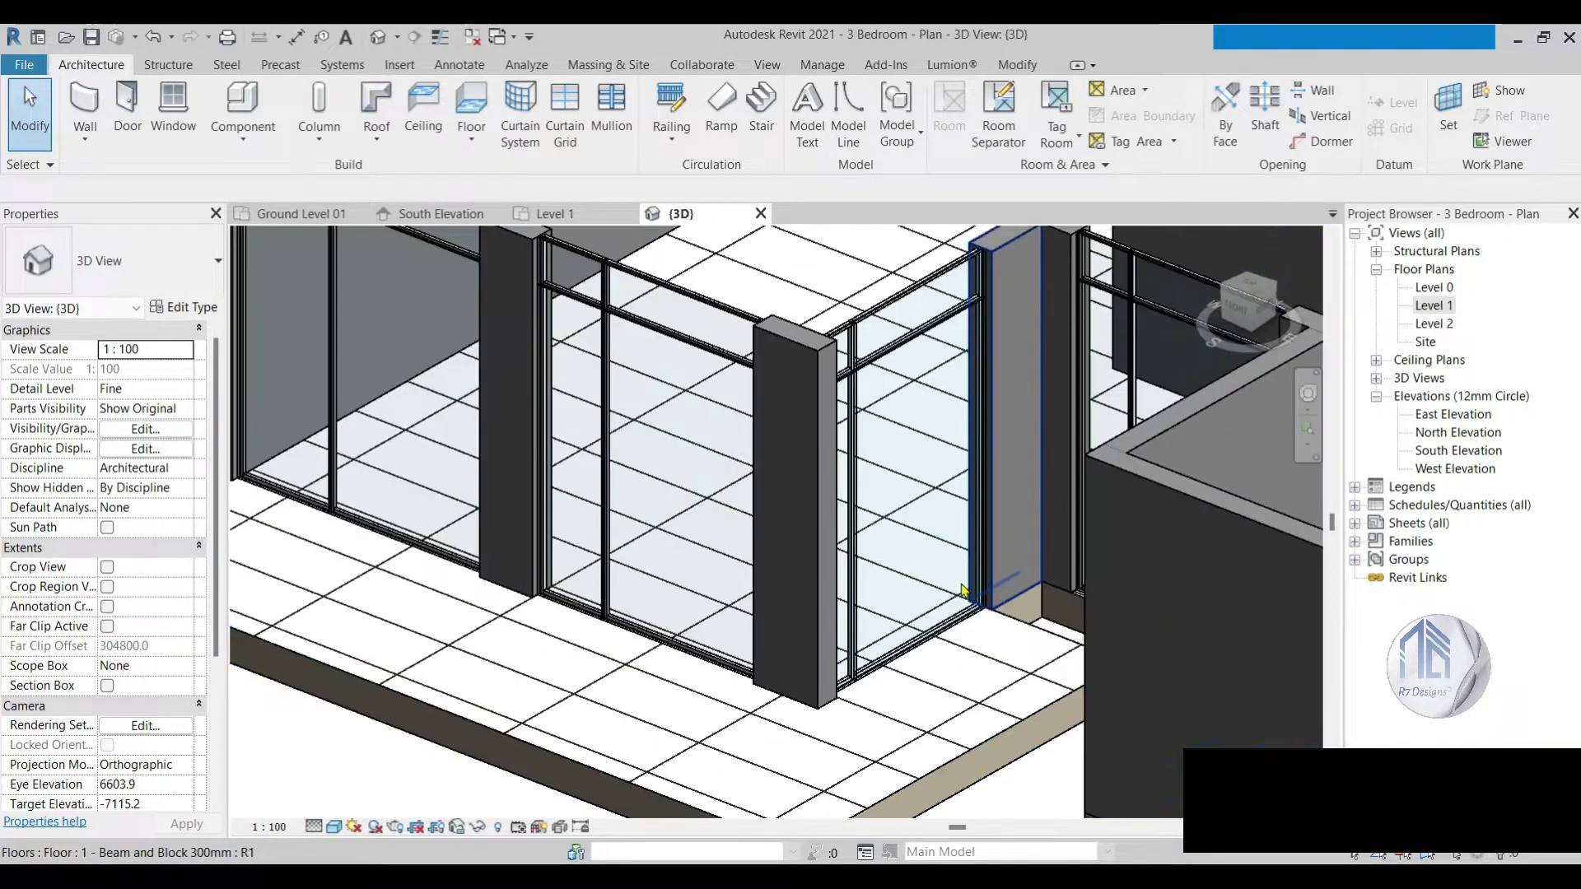
pyautogui.scroll(2, 951, 637)
# Step: Change one glass panel of the curtain wall to the Curtain Wall Dbl Glass door
pyautogui.rightClick(951, 636)
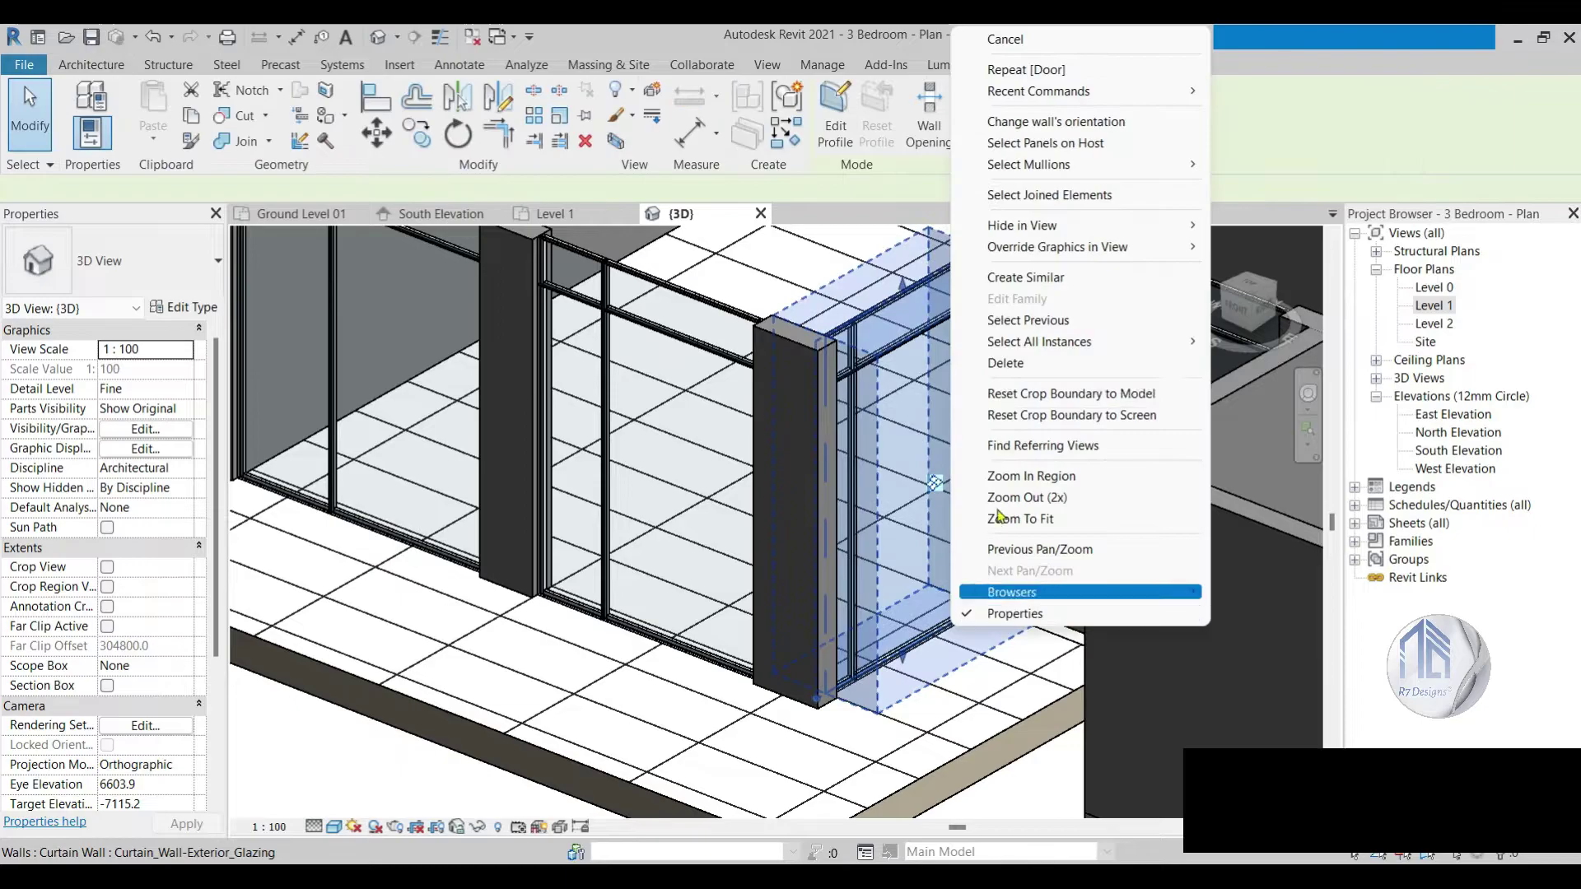
pyautogui.click(1106, 150)
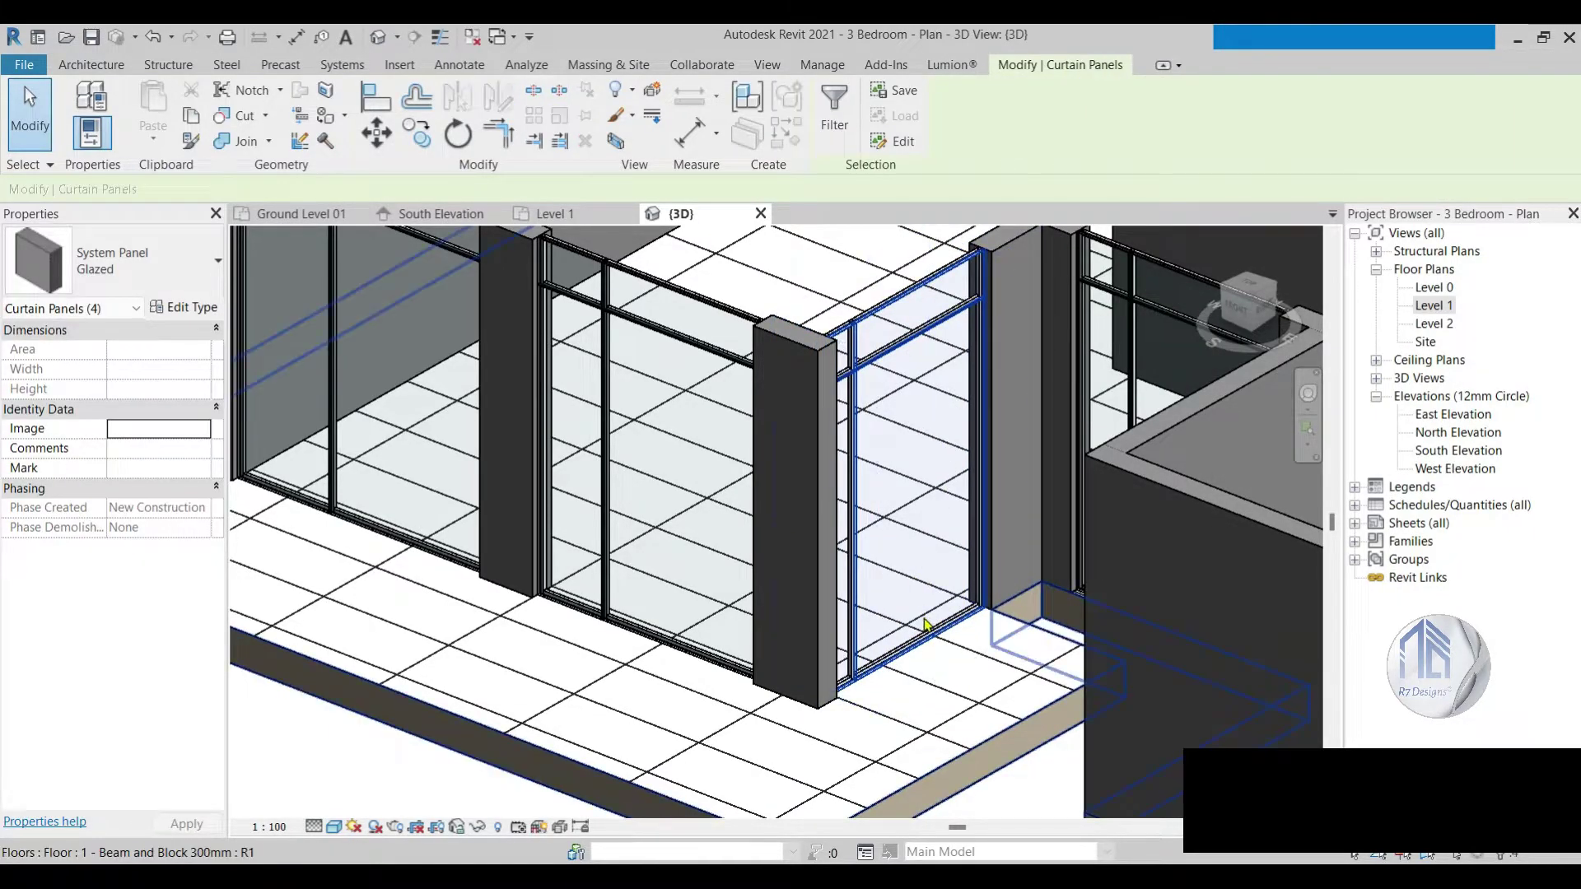
pyautogui.click(936, 331)
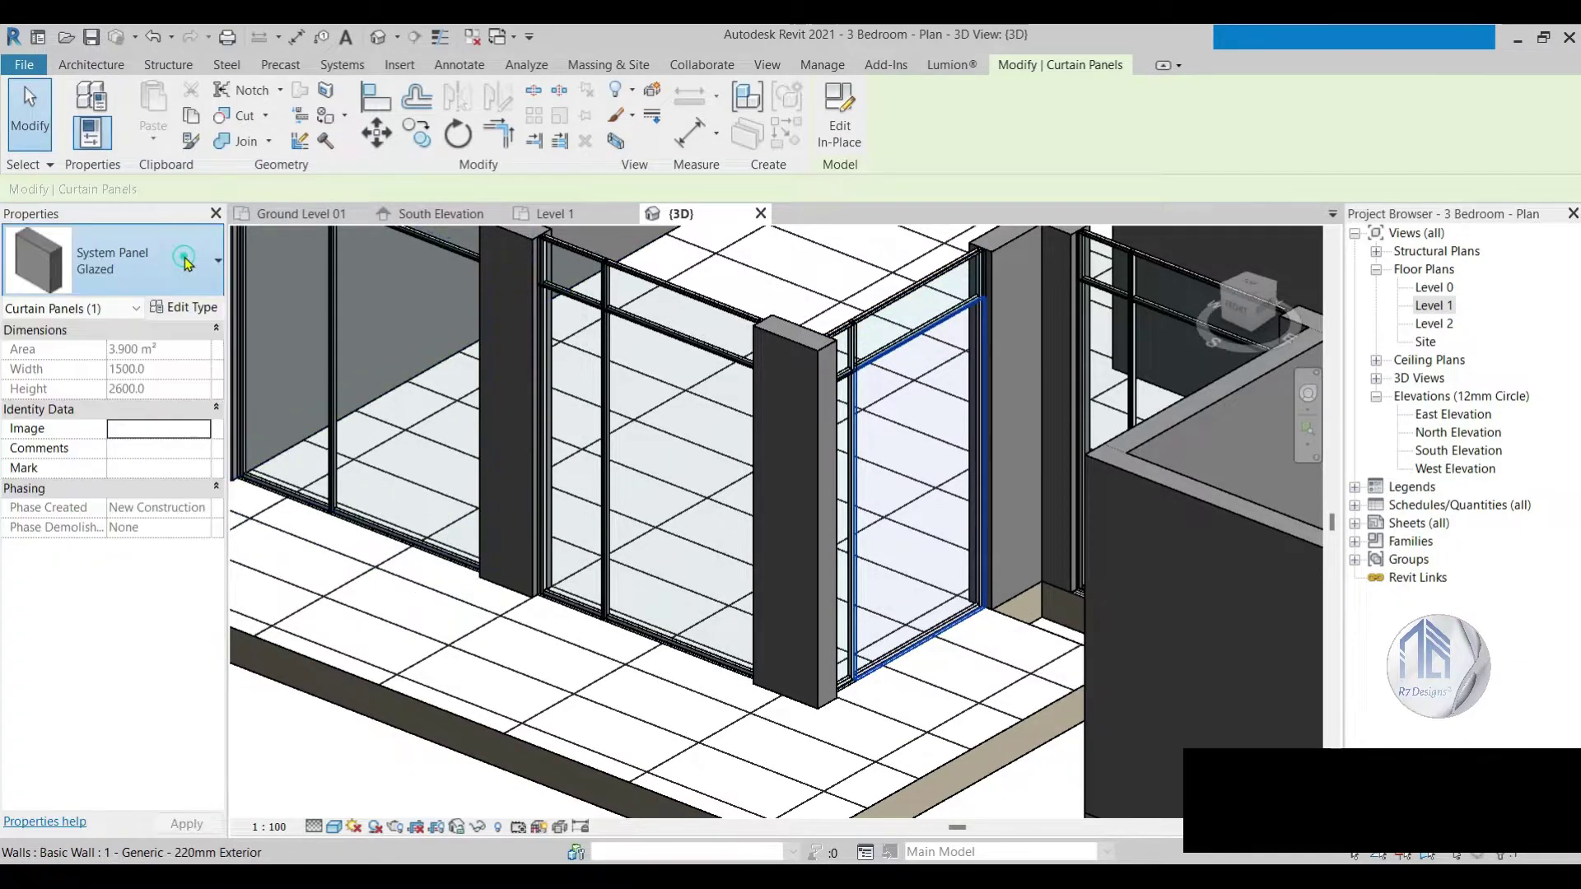
pyautogui.click(123, 260)
pyautogui.click(111, 418)
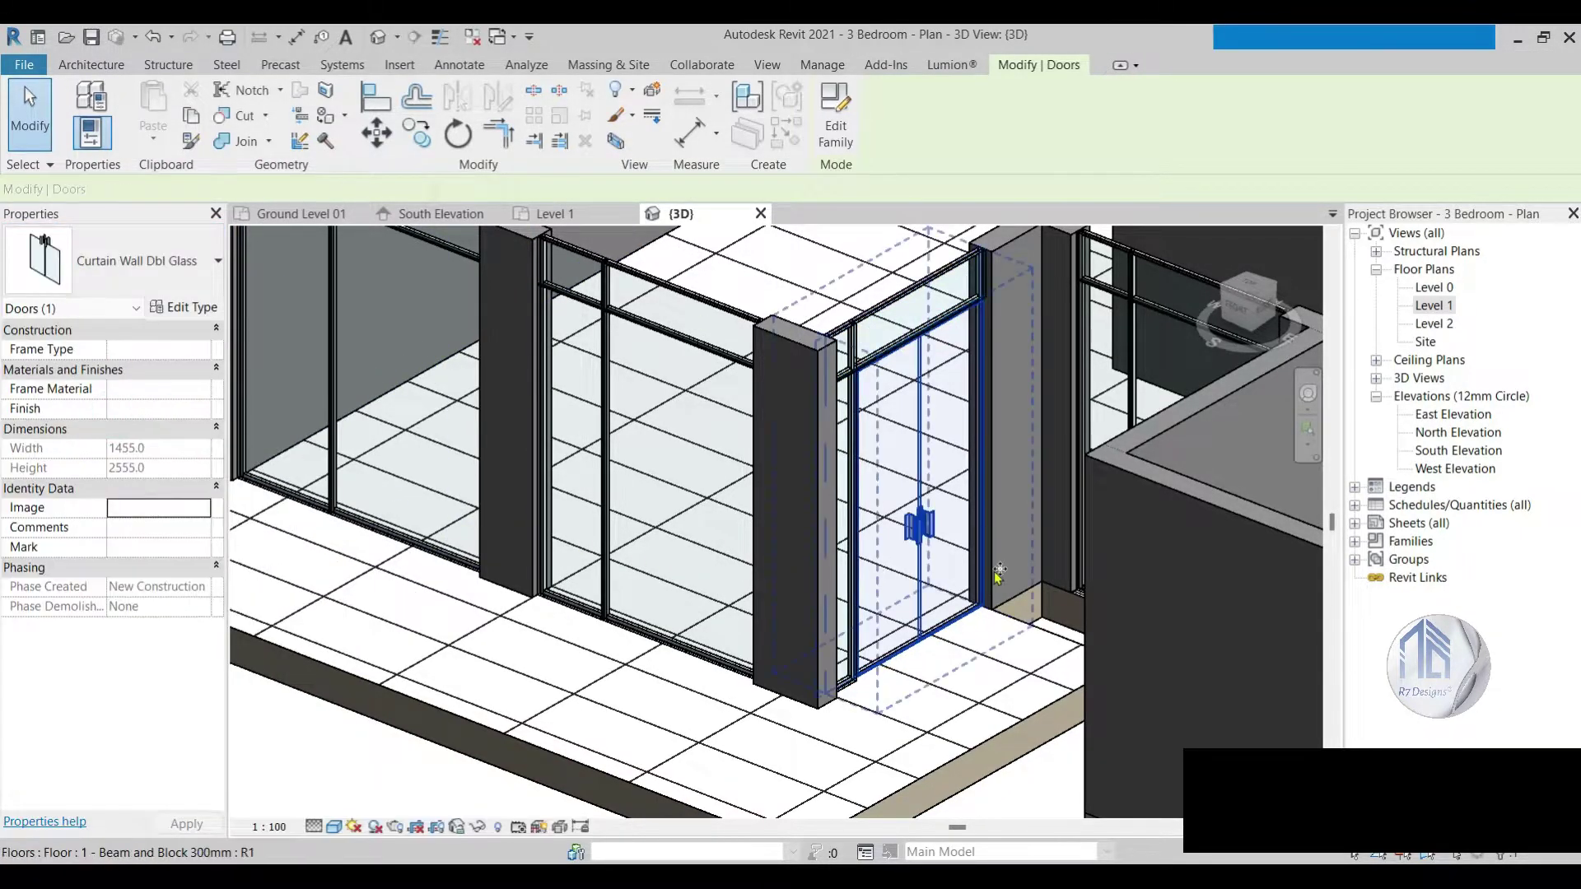
pyautogui.scroll(-3, 993, 682)
pyautogui.click(996, 685)
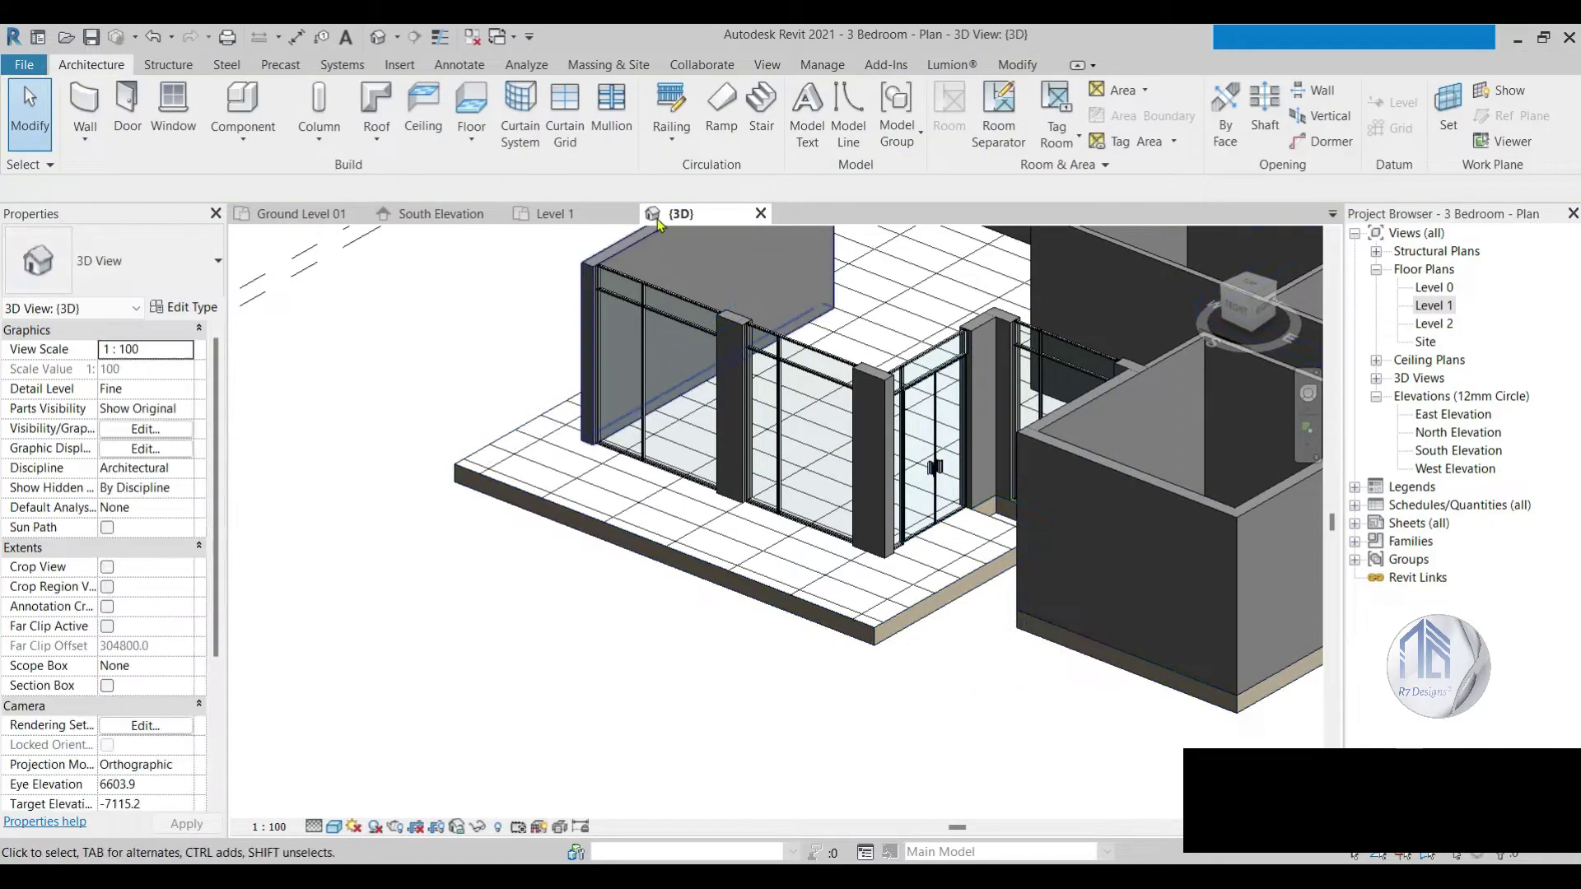
# Step: Flip the new double glass door's swing in the Level 1 plan
pyautogui.click(604, 213)
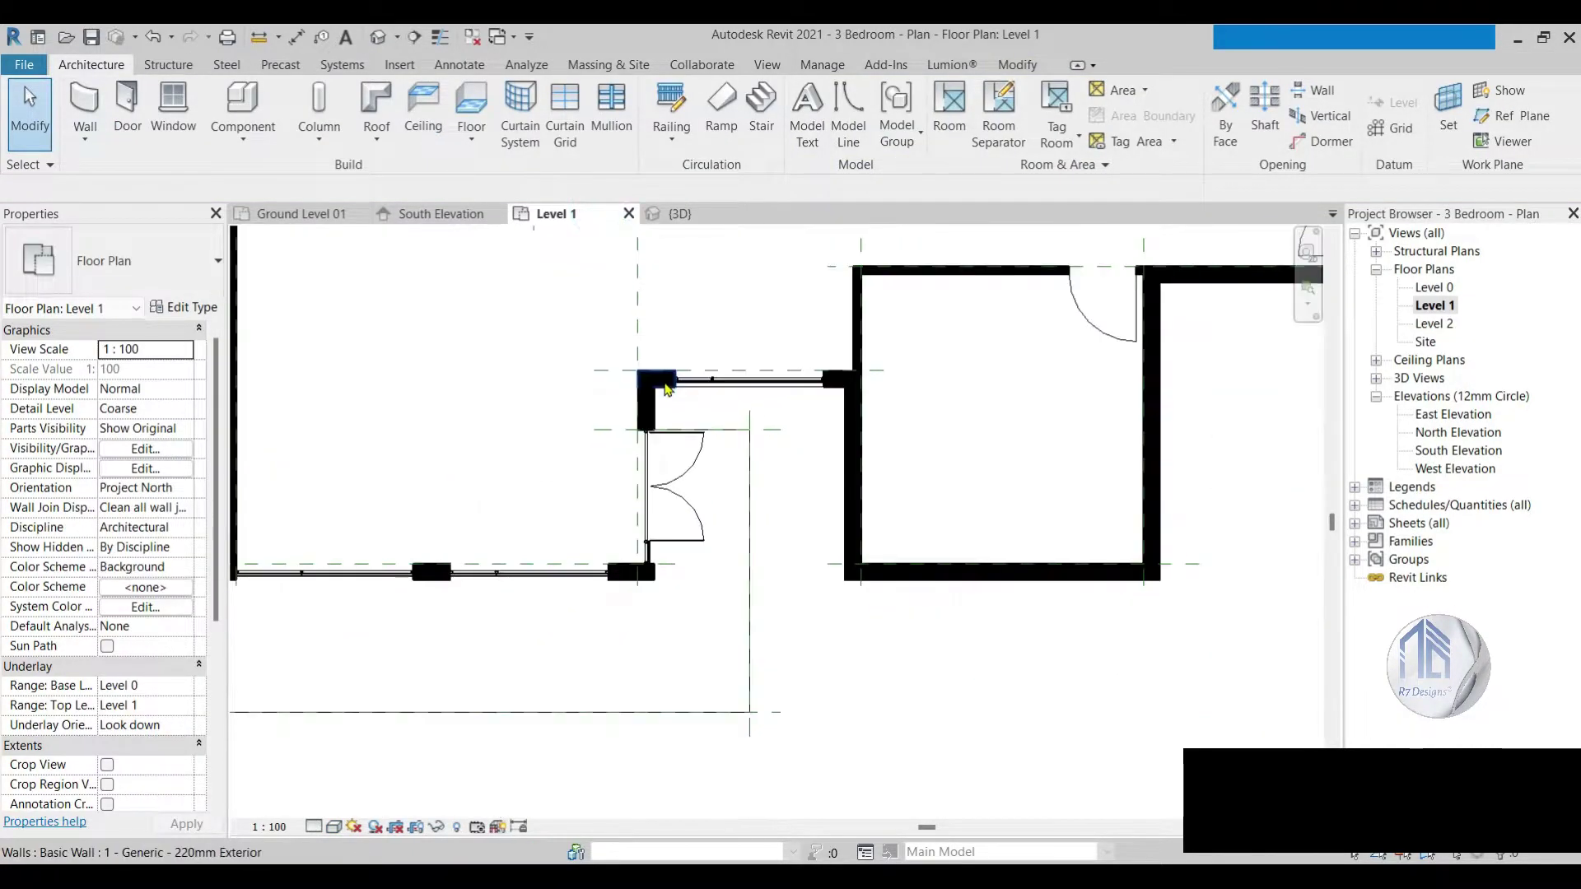
pyautogui.scroll(2, 669, 458)
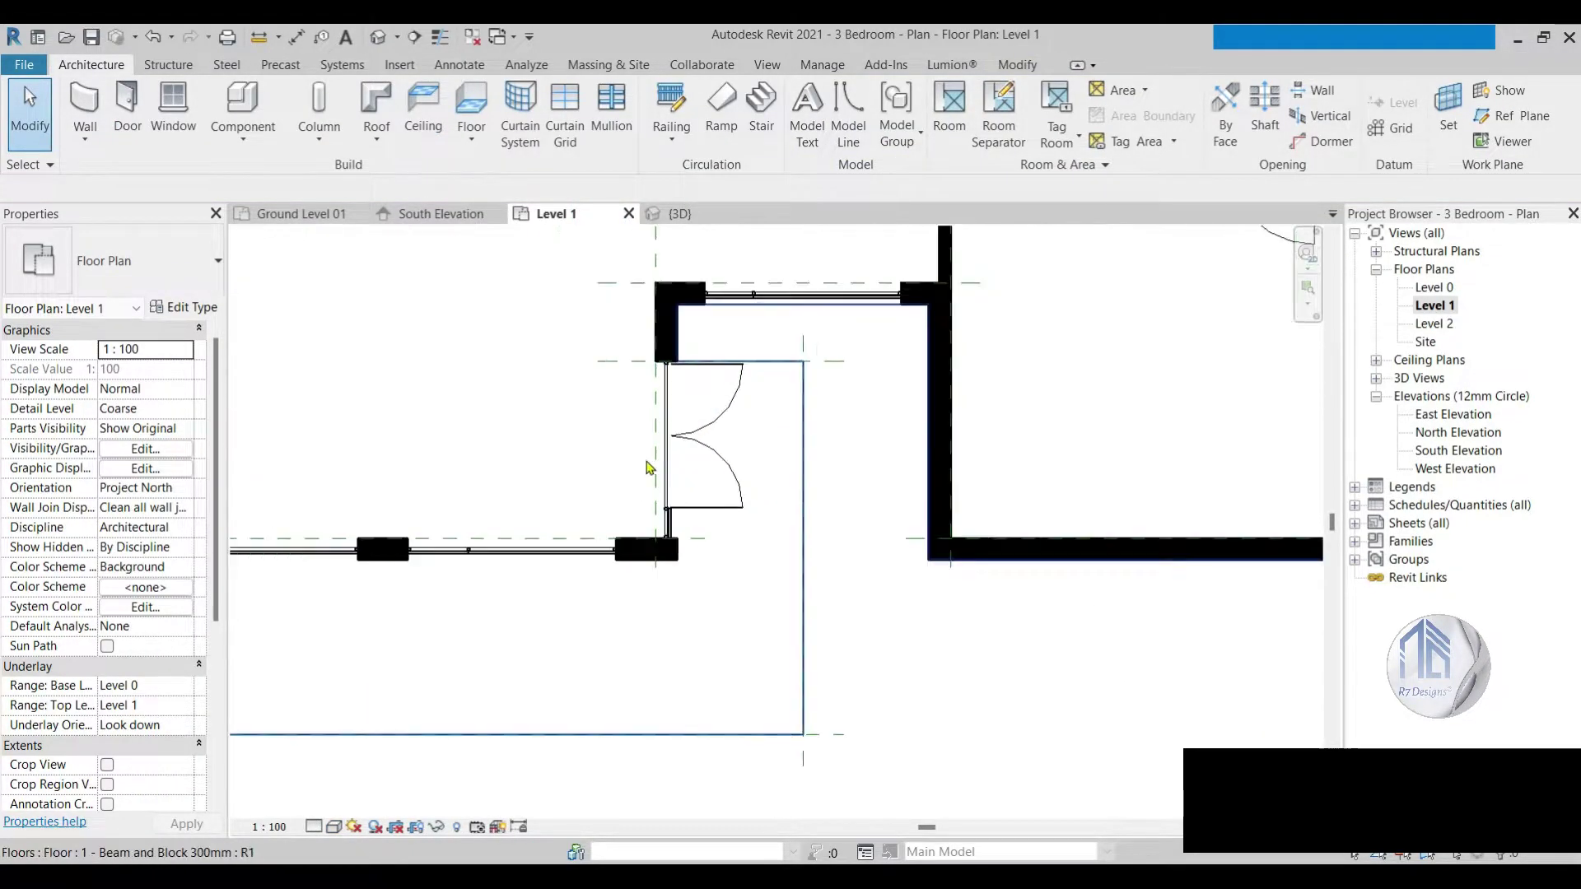
pyautogui.click(719, 435)
pyautogui.click(760, 449)
pyautogui.scroll(-3, 825, 395)
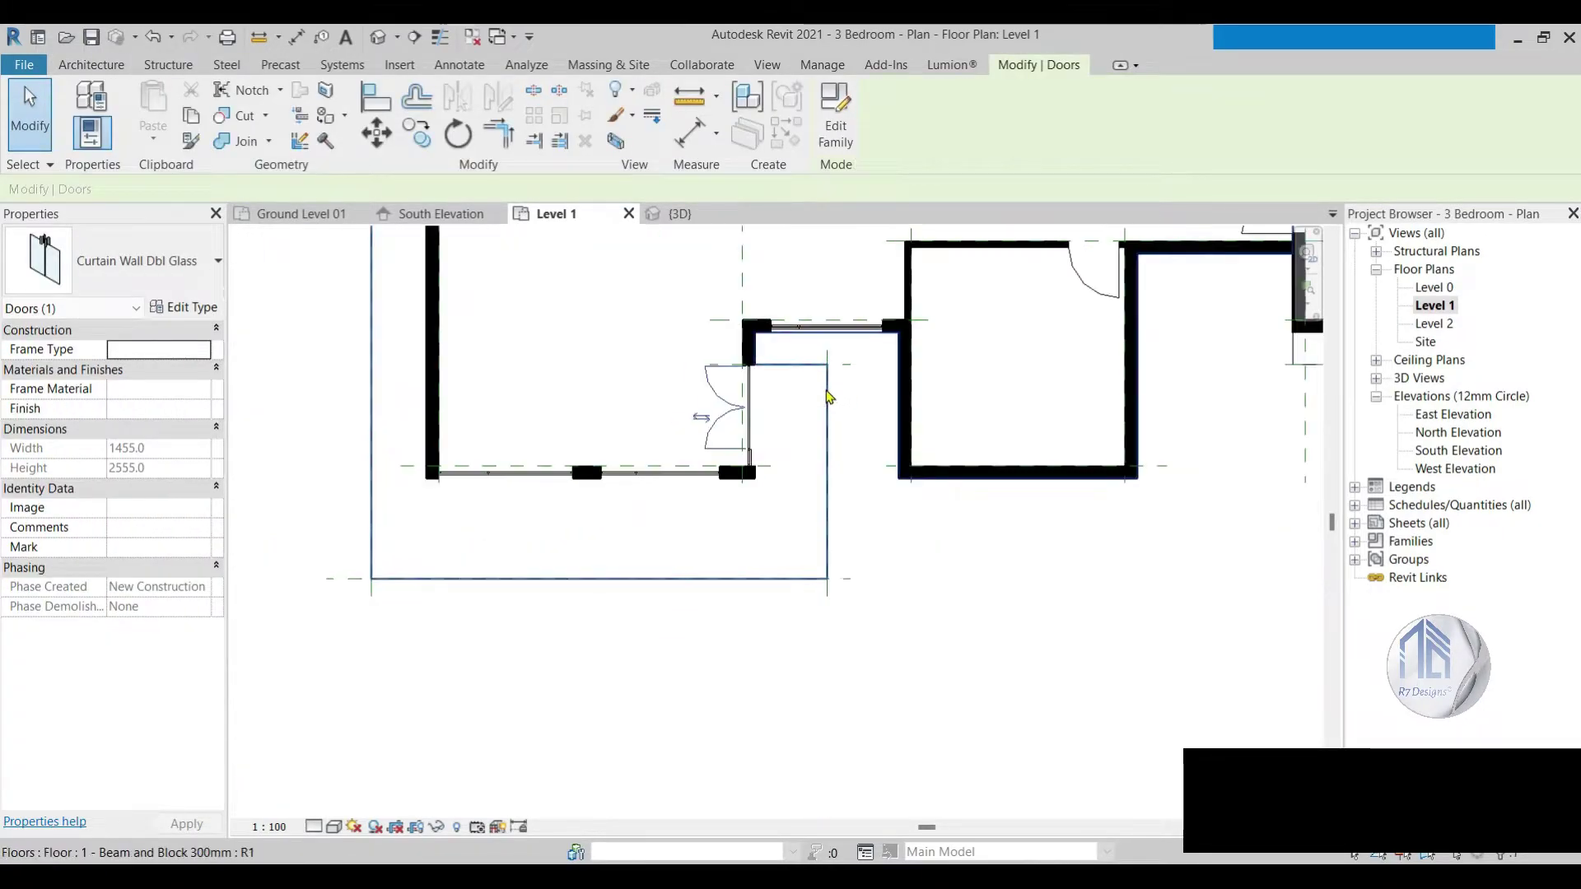
pyautogui.click(983, 702)
# Step: Zoom around the Level 1 plan and start the Window tool
pyautogui.scroll(-3, 774, 461)
pyautogui.scroll(2, 777, 417)
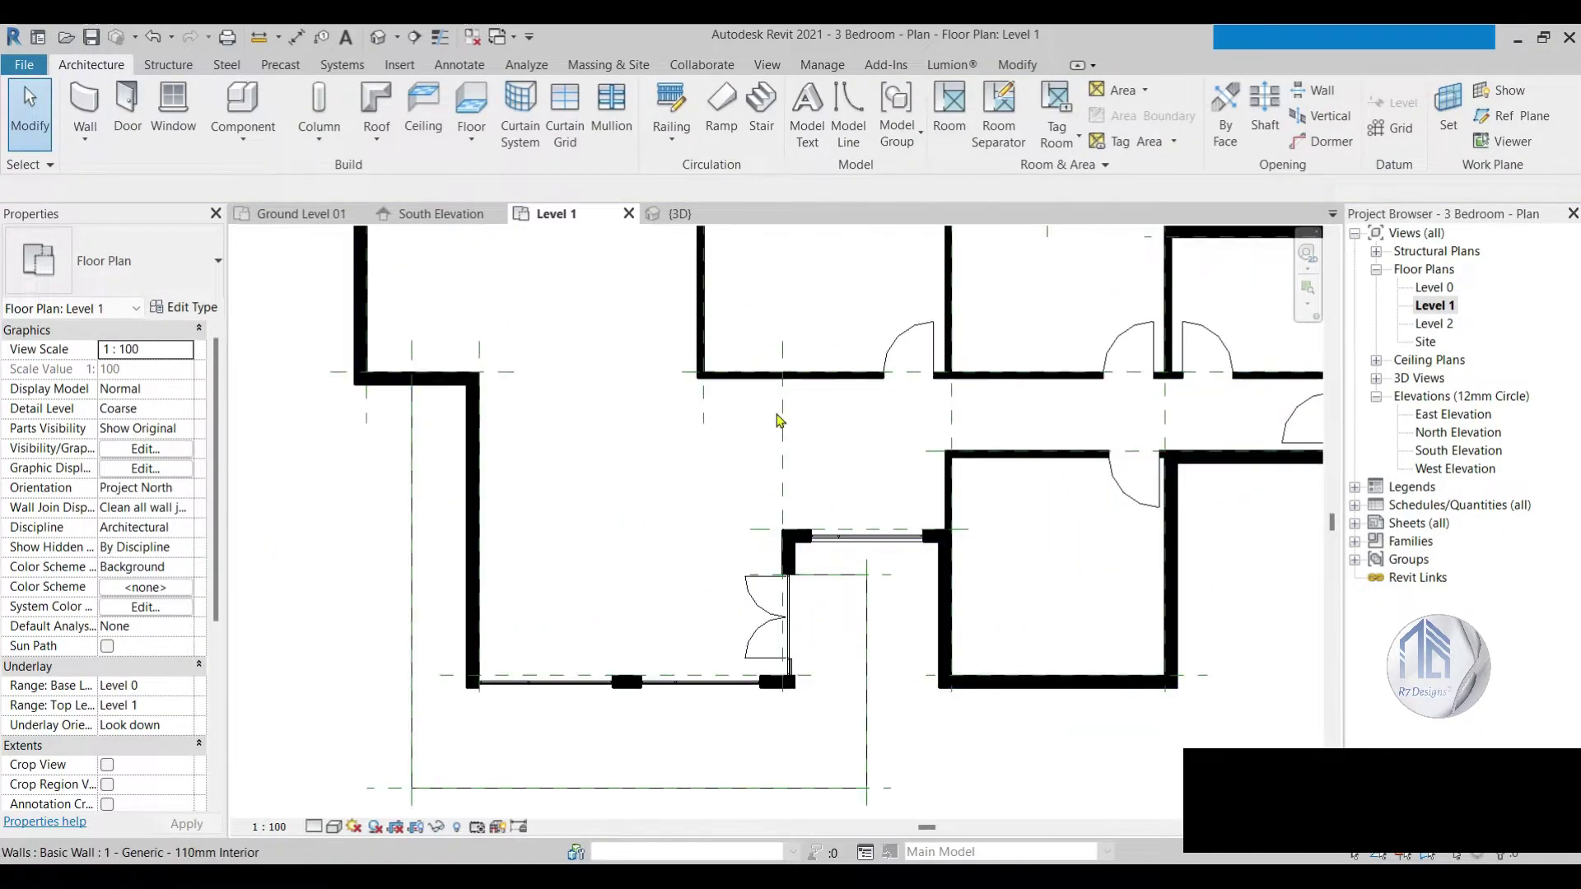
pyautogui.scroll(1, 741, 494)
pyautogui.scroll(-2, 735, 517)
pyautogui.scroll(-2, 735, 428)
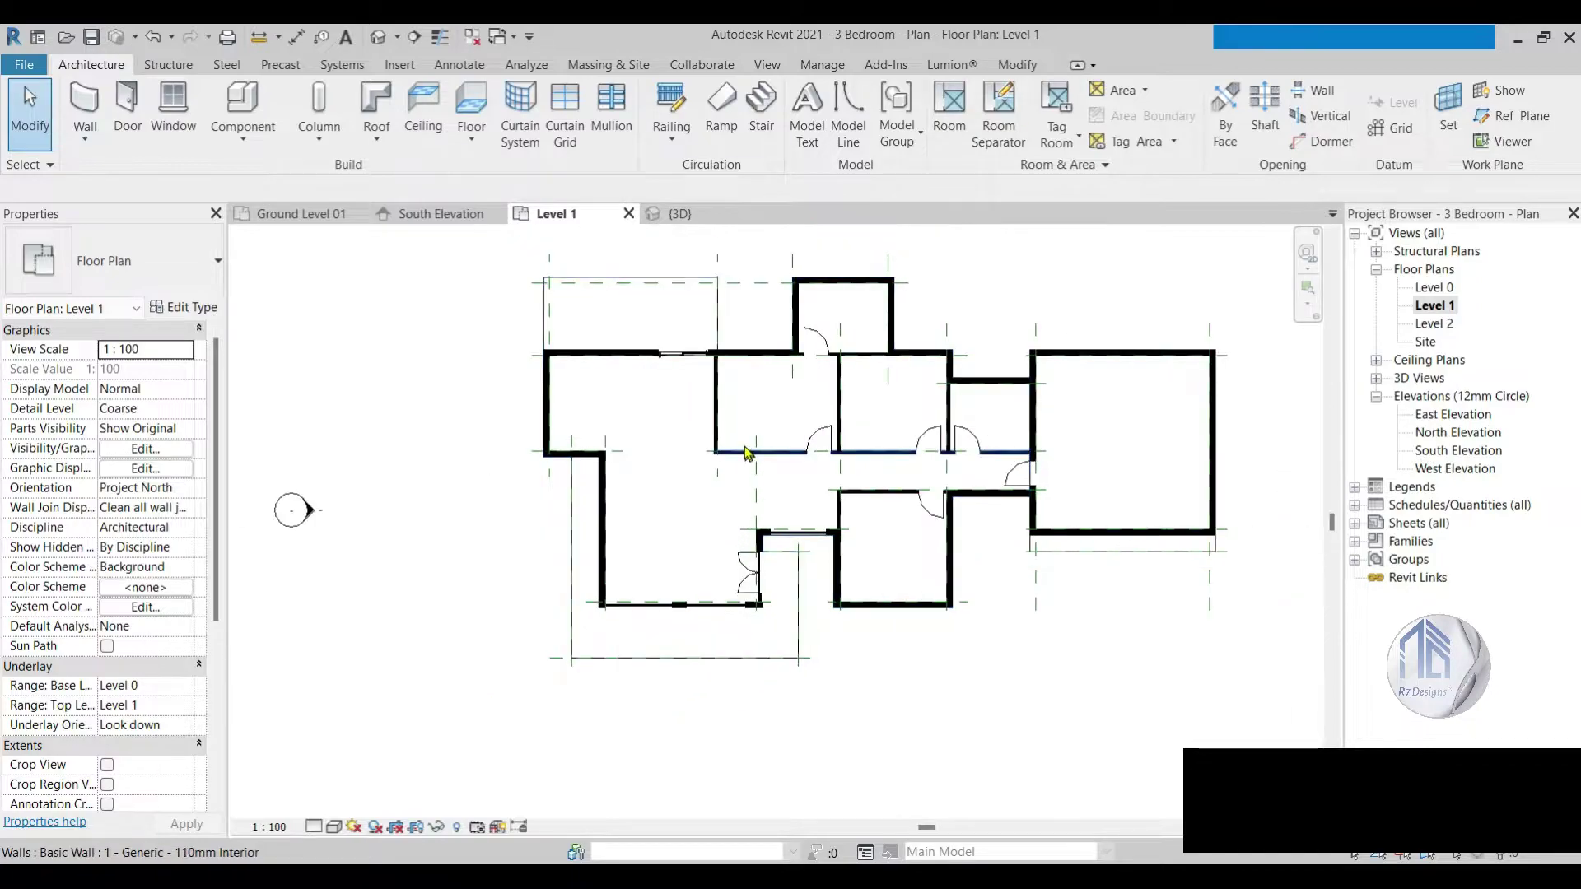
pyautogui.scroll(1, 721, 383)
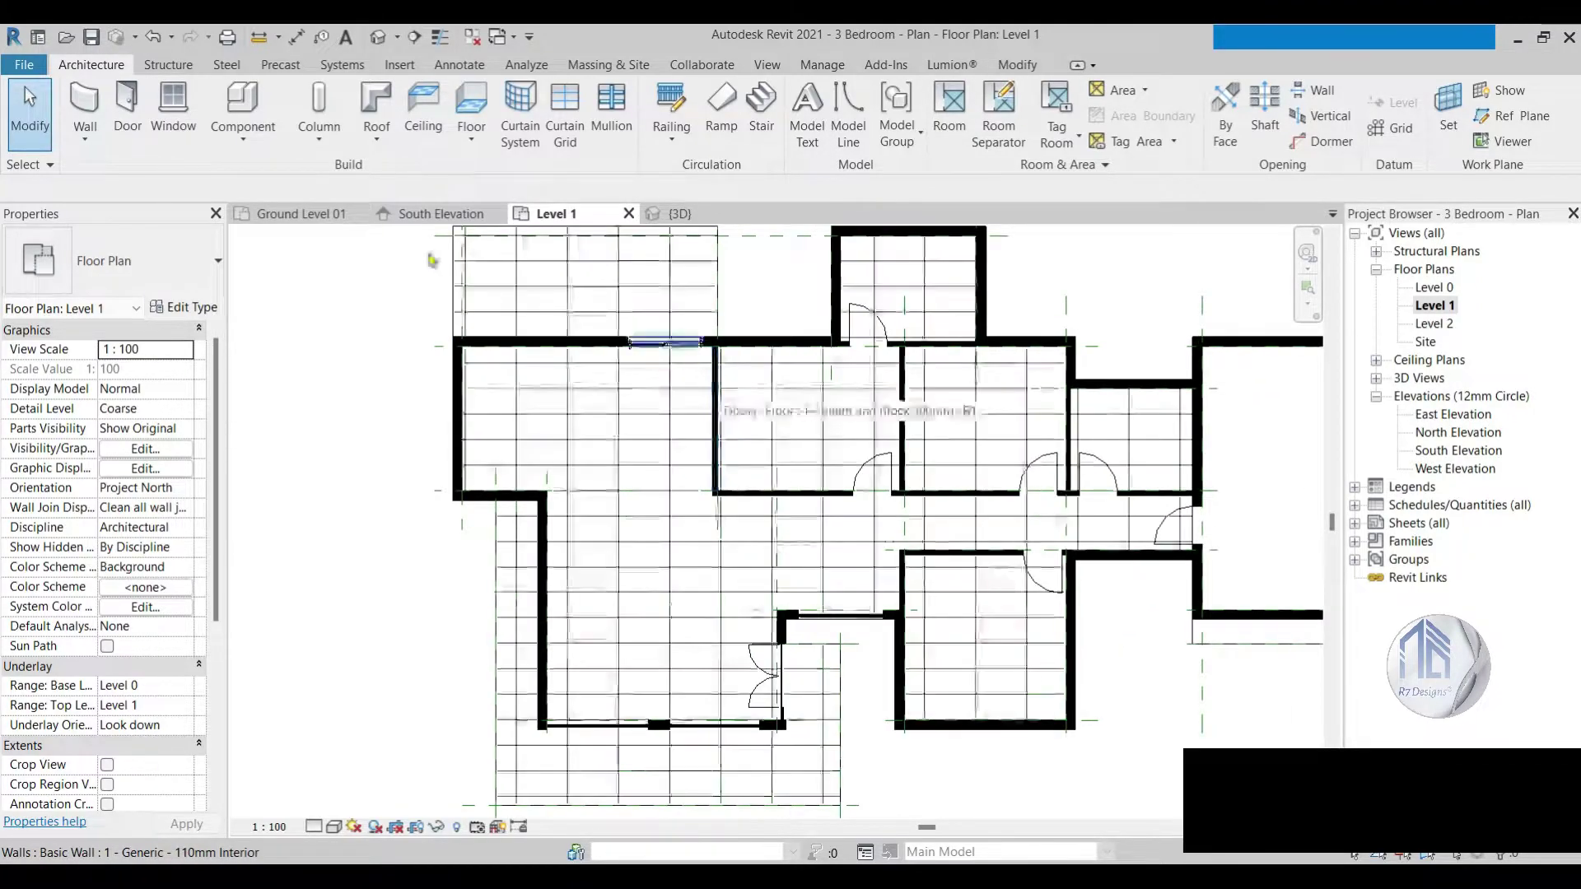
pyautogui.scroll(1, 721, 383)
pyautogui.click(173, 107)
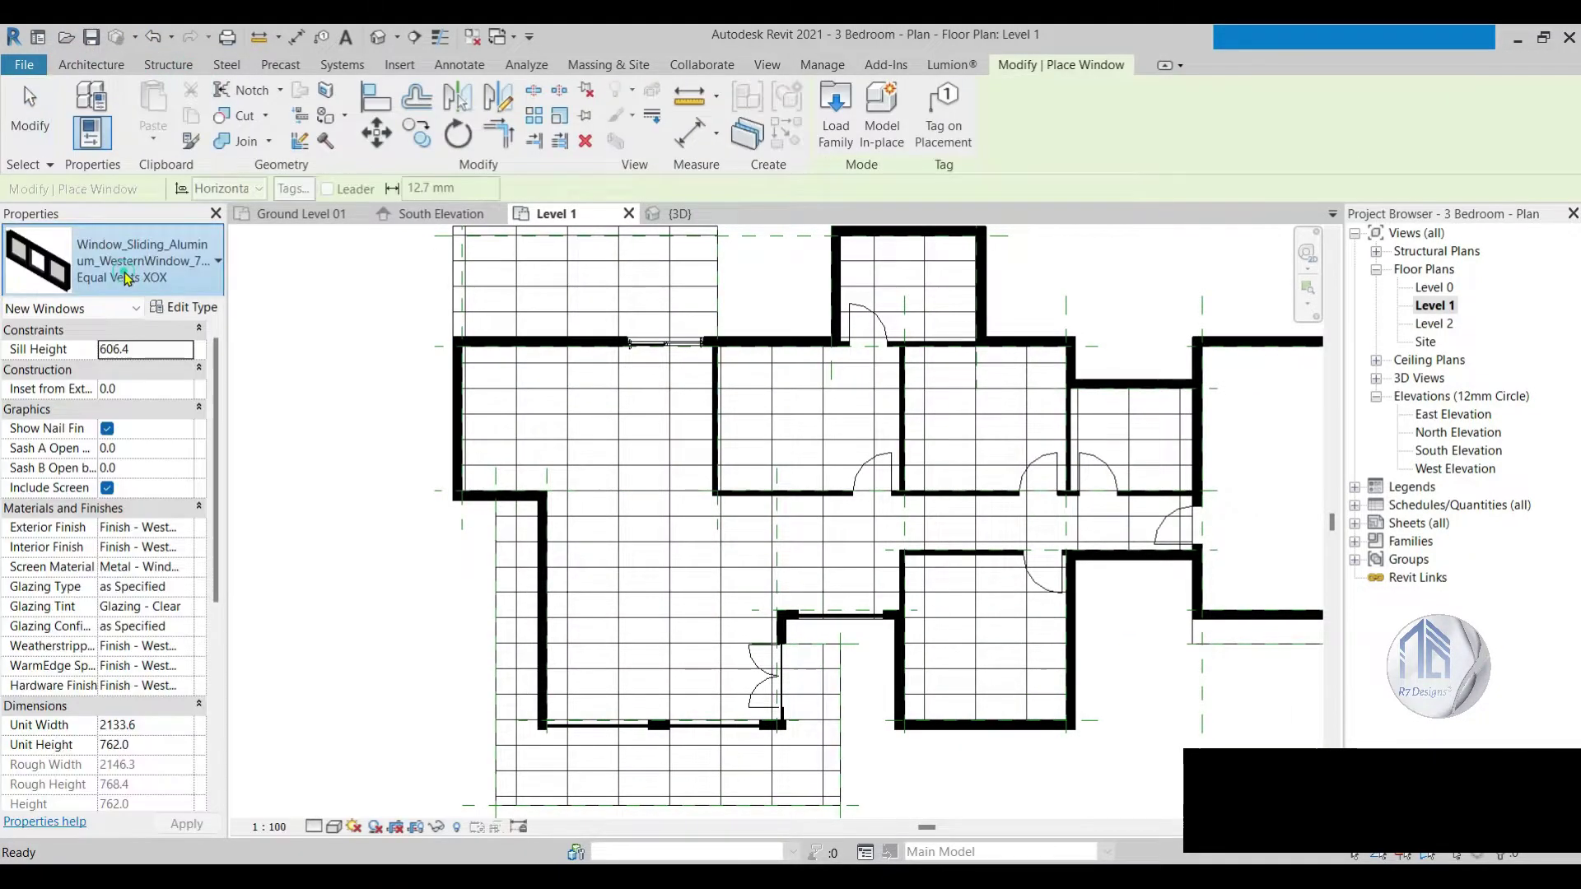
# Step: Select the ProjectOut 2500 Series window type and adjust its width, height, bottom height and swing angle
pyautogui.click(144, 289)
pyautogui.click(123, 388)
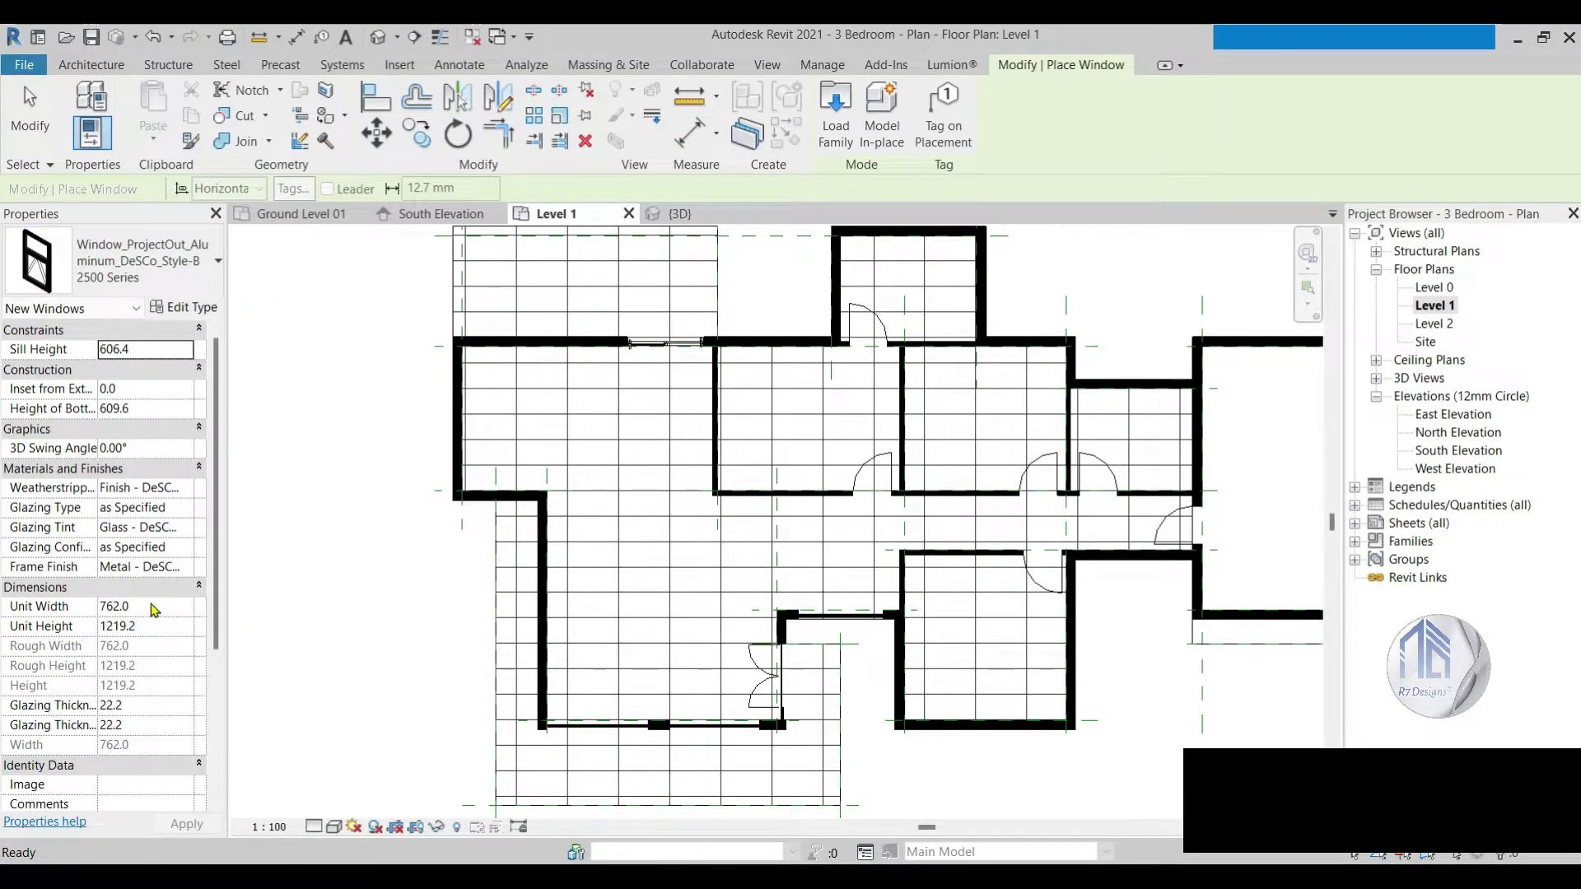
pyautogui.click(153, 607)
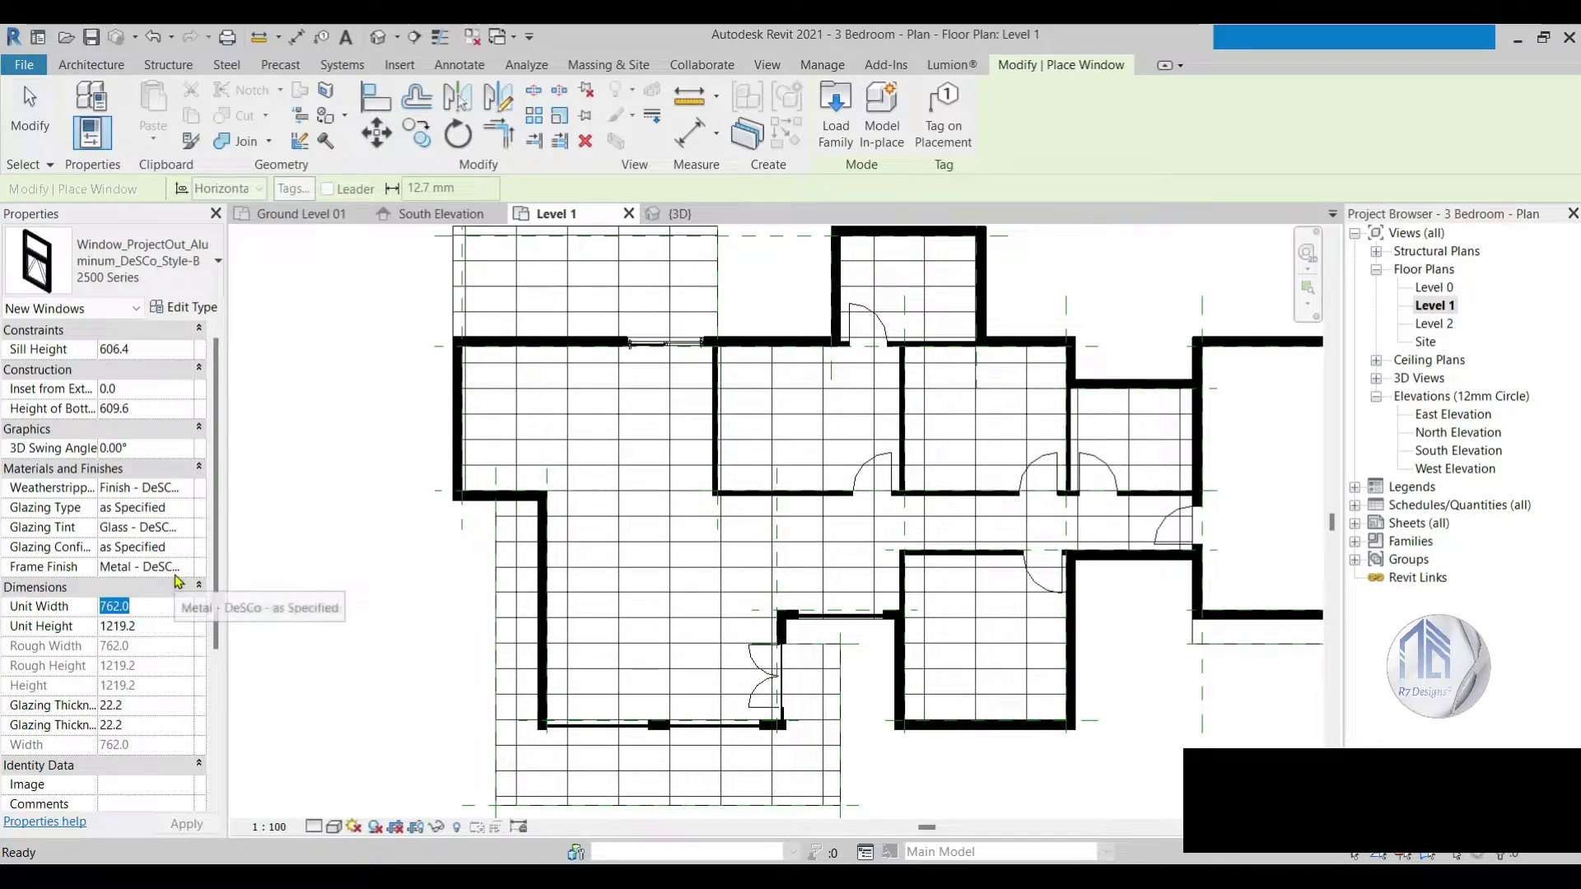
pyautogui.write('7')
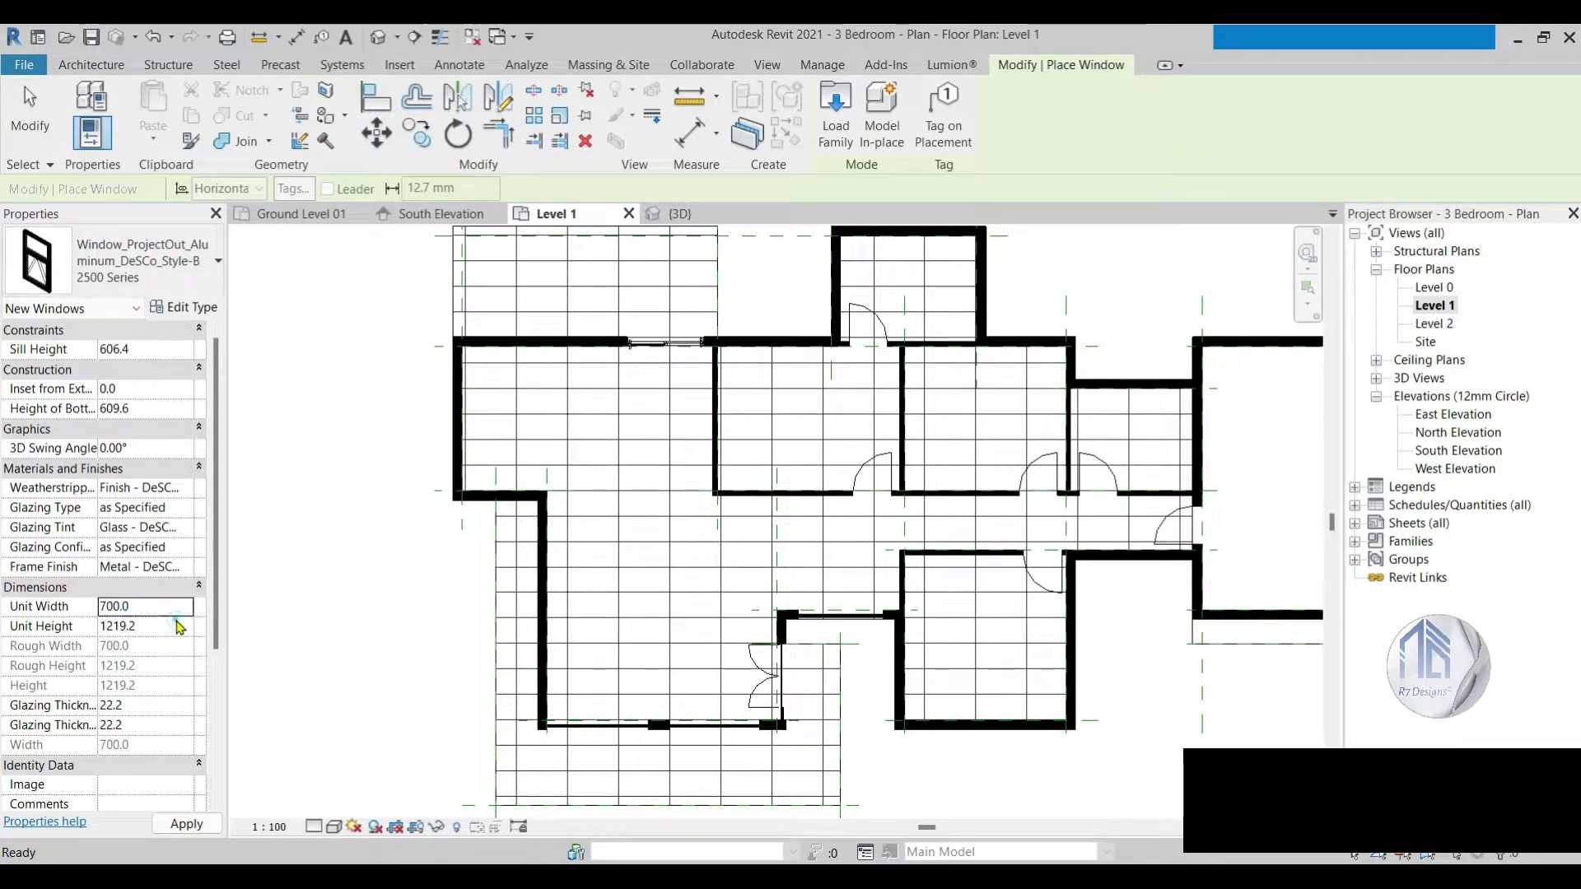
pyautogui.click(177, 625)
pyautogui.write('800')
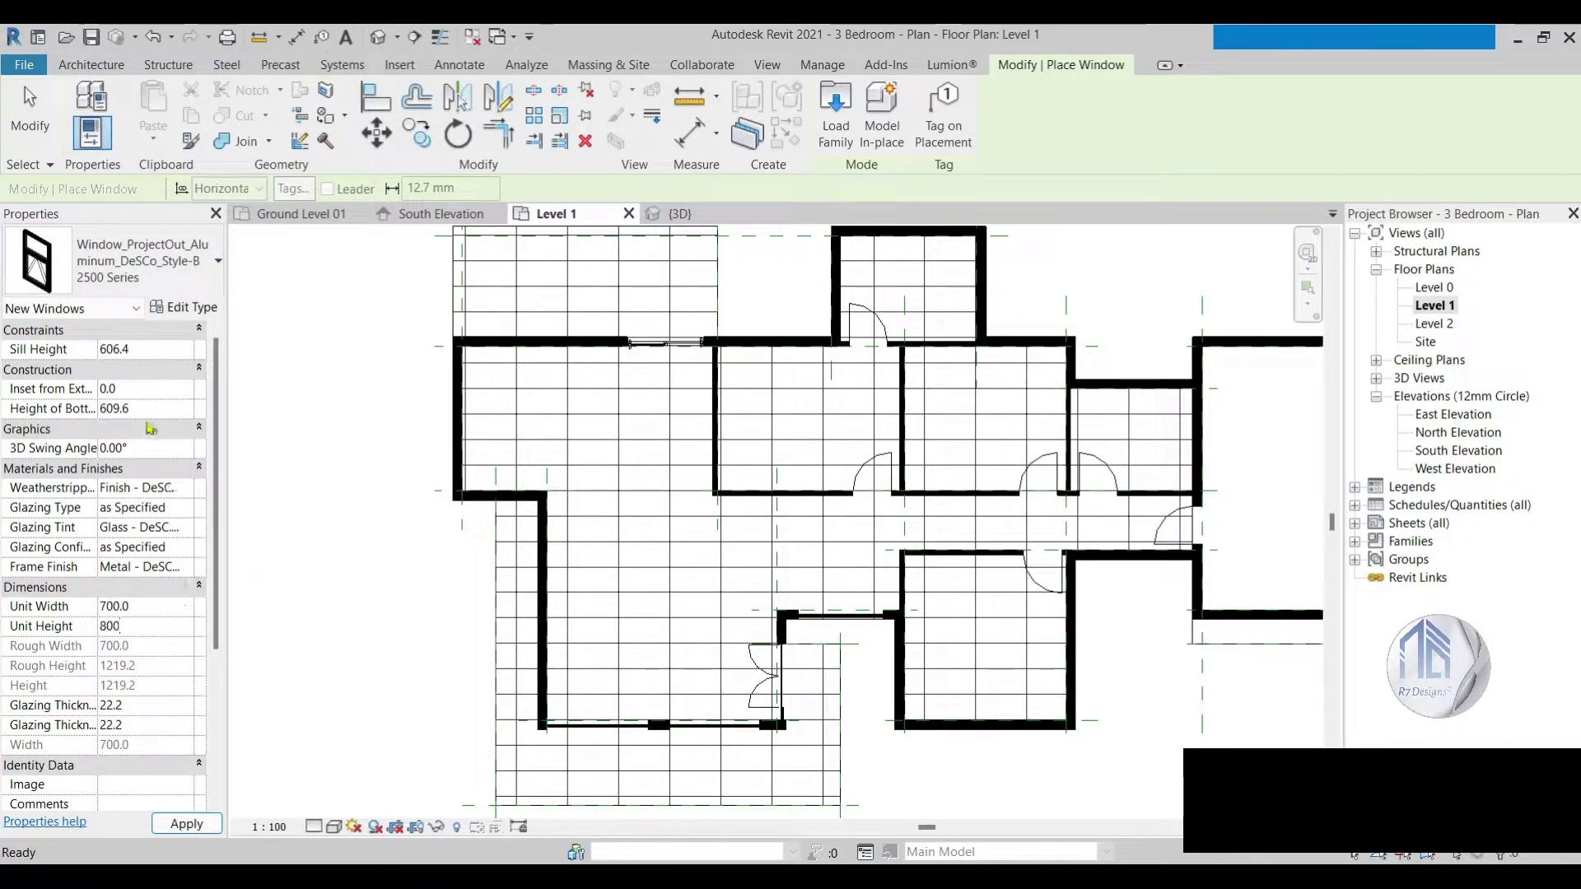
pyautogui.click(158, 411)
pyautogui.write('450')
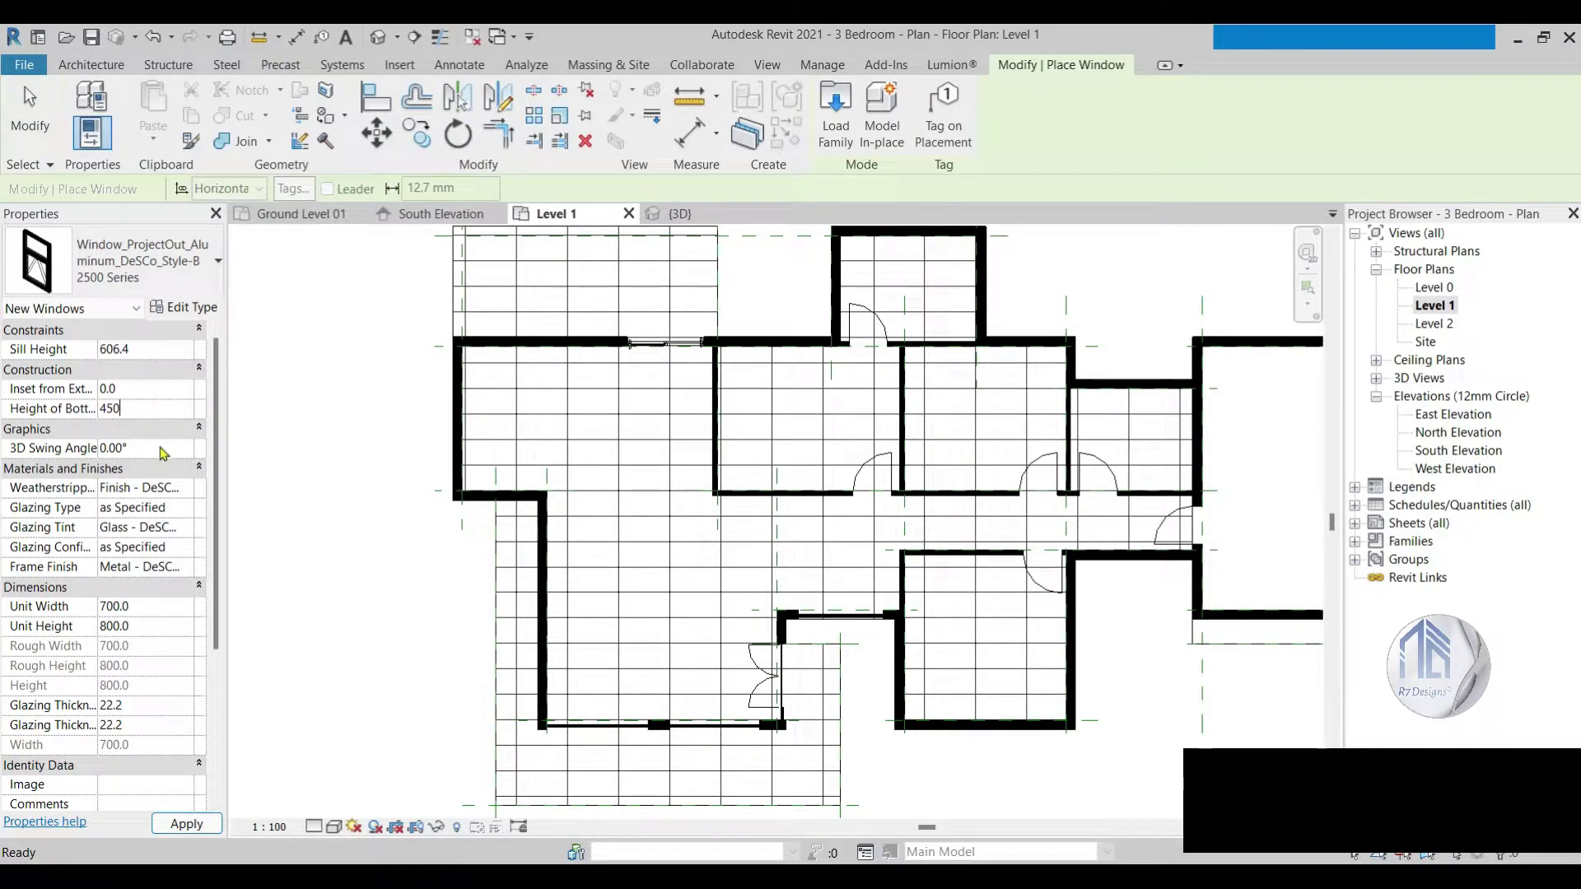
pyautogui.click(159, 451)
pyautogui.write('25')
pyautogui.scroll(5, 942, 568)
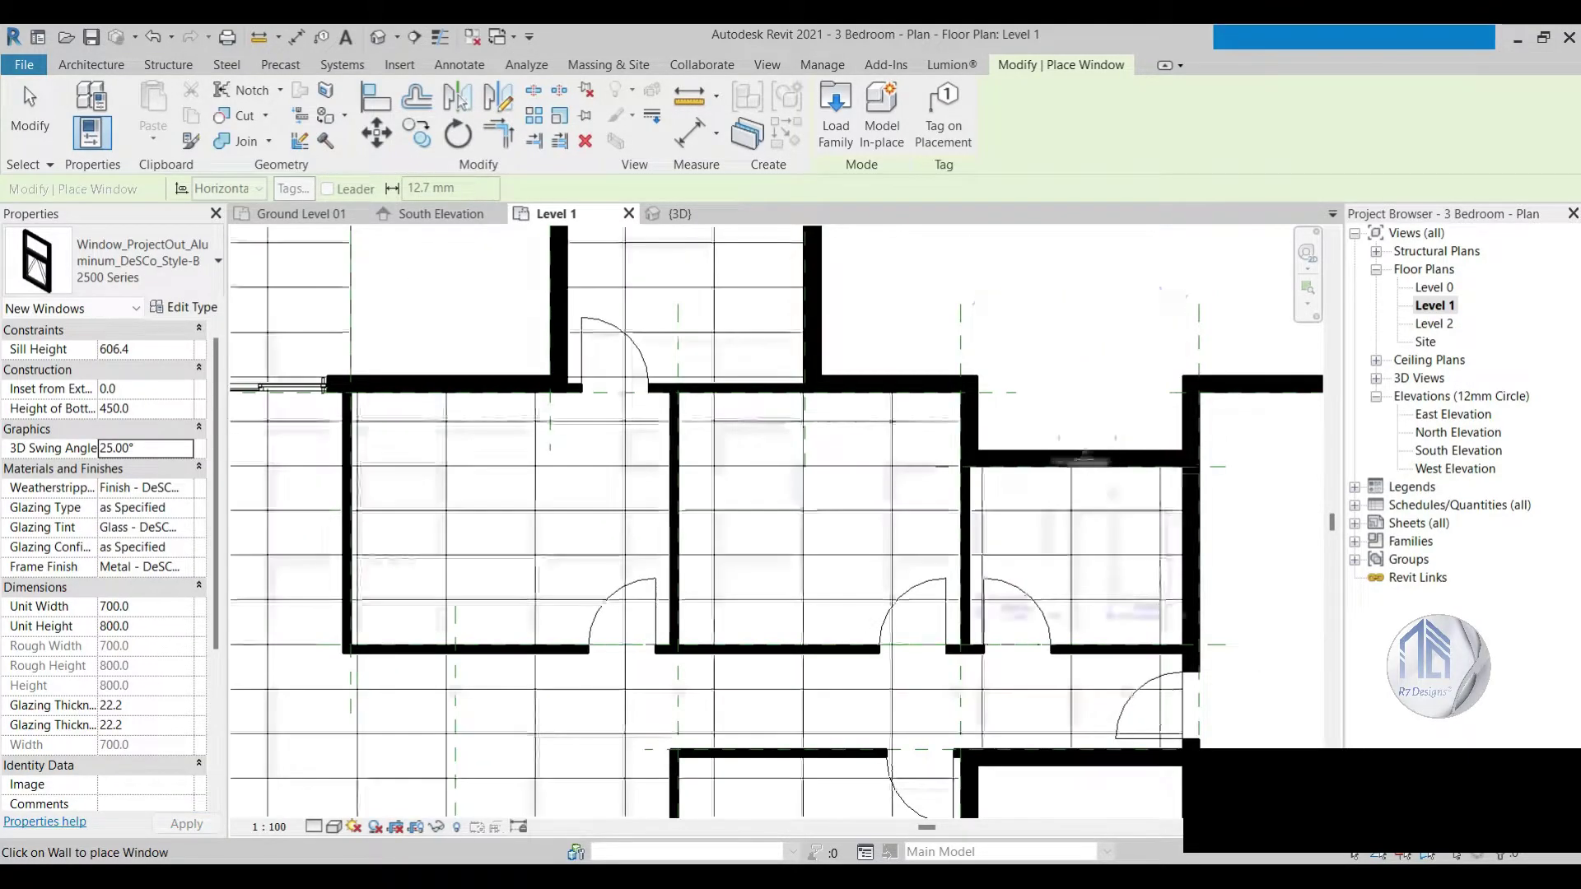
# Step: Place ProjectOut windows in the small room's wall and the top wall
pyautogui.click(1087, 445)
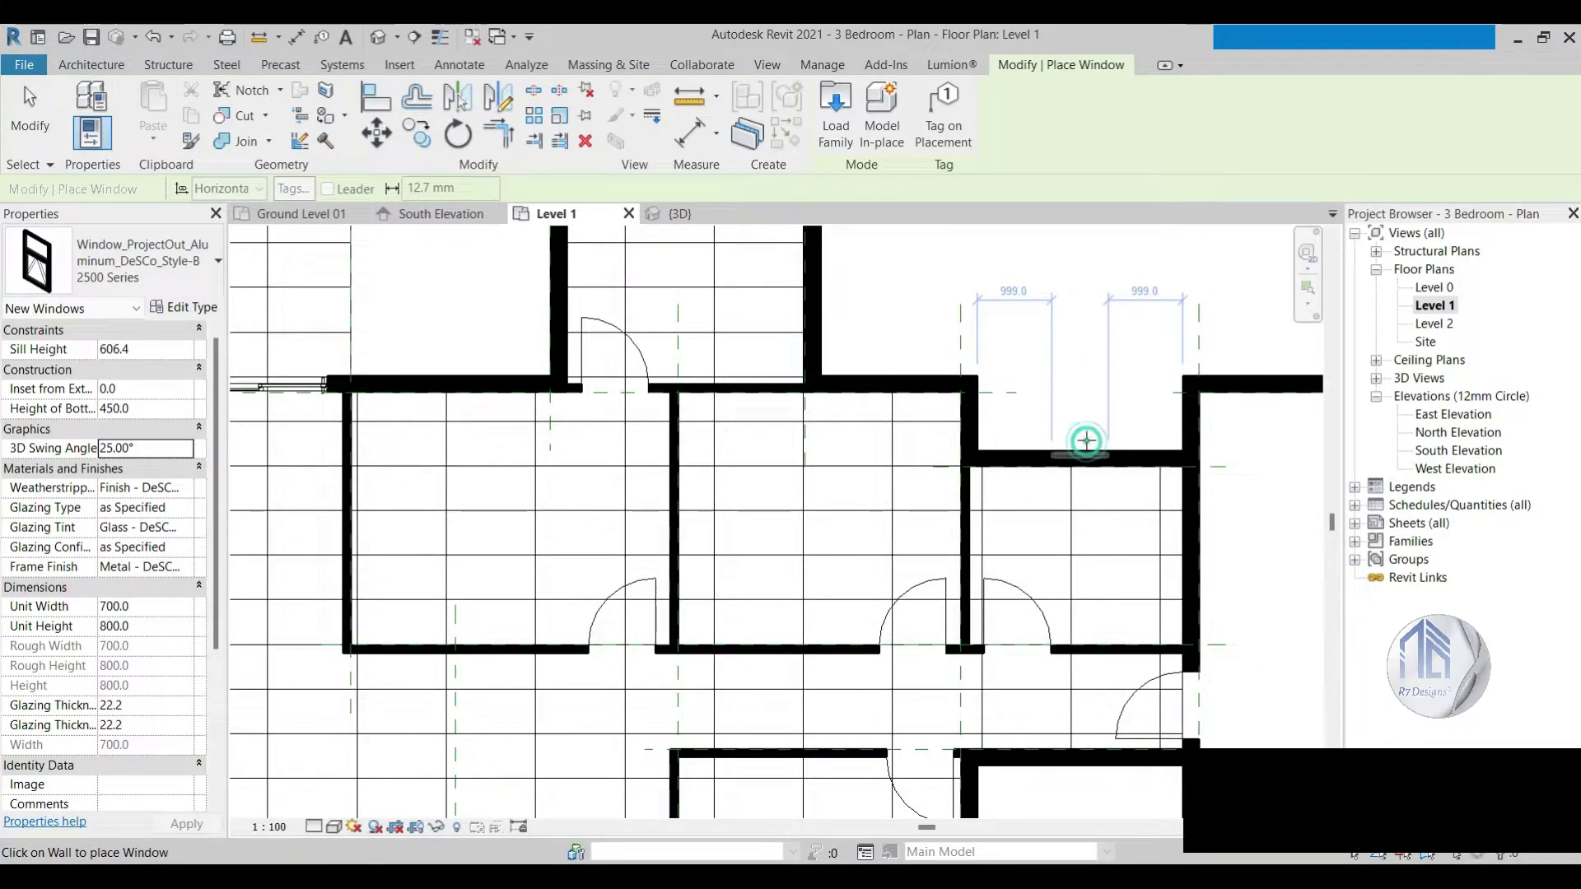
pyautogui.scroll(-2, 1089, 541)
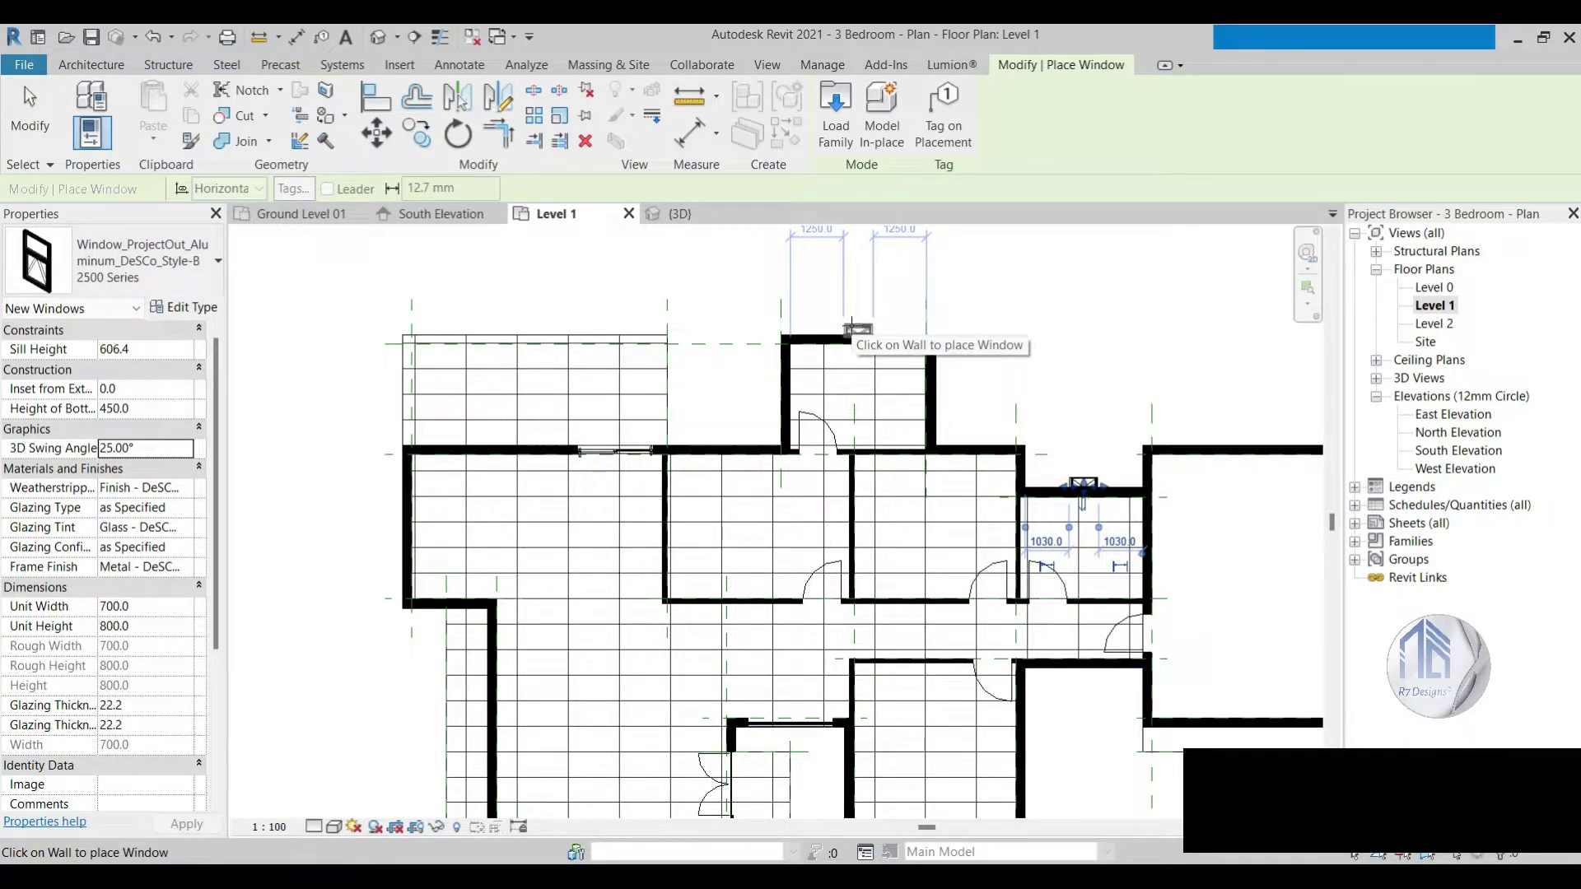
pyautogui.click(852, 329)
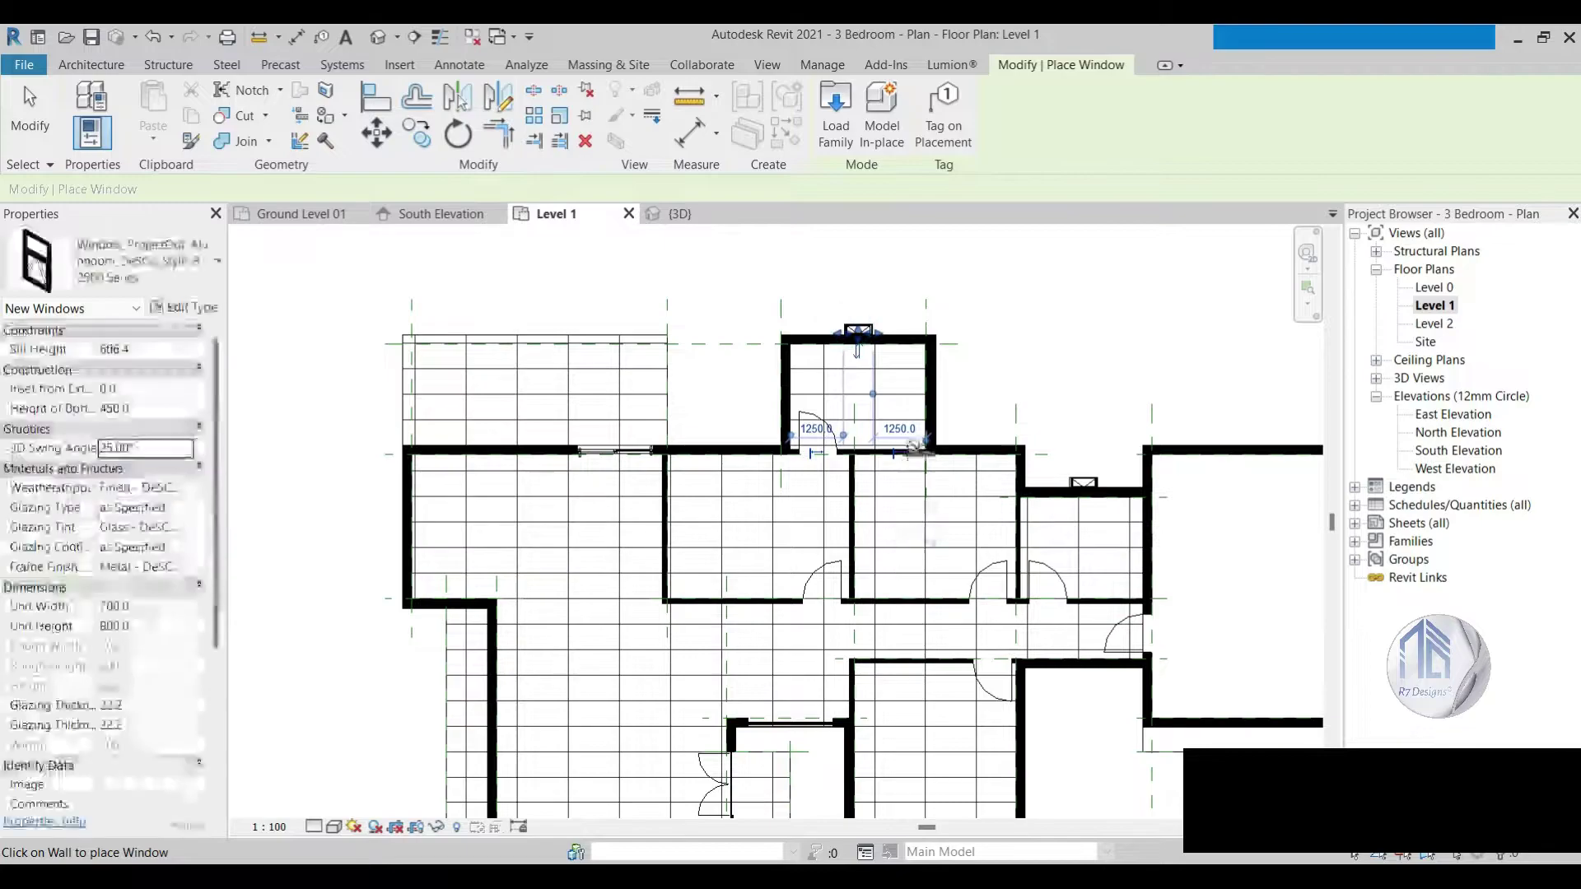
pyautogui.scroll(-2, 878, 403)
pyautogui.scroll(2, 983, 544)
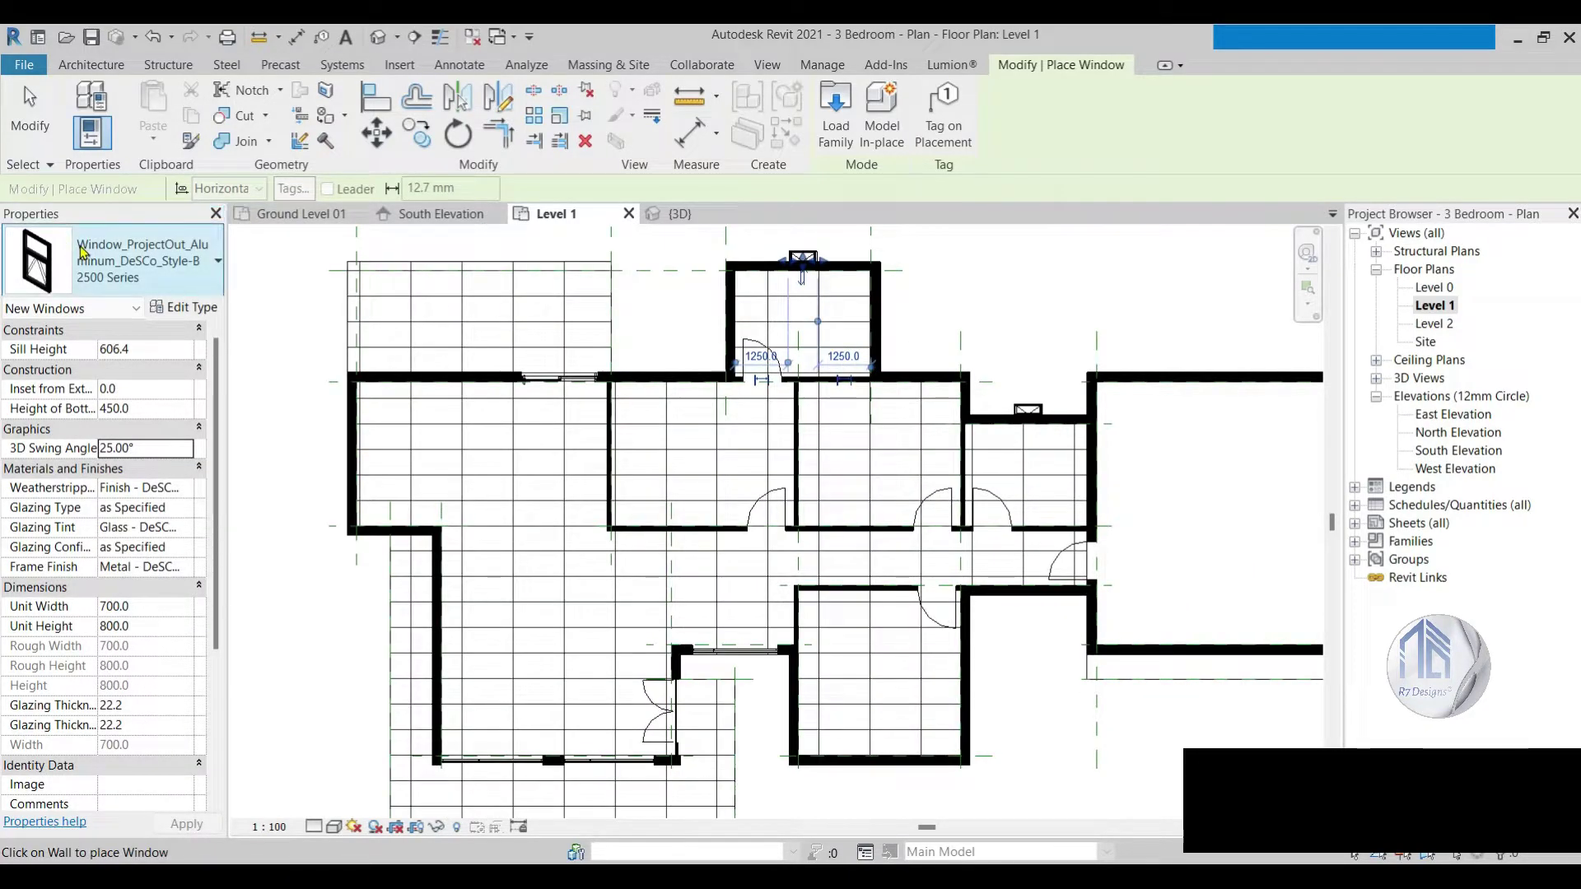
# Step: Switch to M_Curtain Wall-Awning 2500 Series at 2000 wide, 1500 tall, bottom 600, swing 25°
pyautogui.click(131, 262)
pyautogui.scroll(3, 183, 451)
pyautogui.scroll(3, 156, 494)
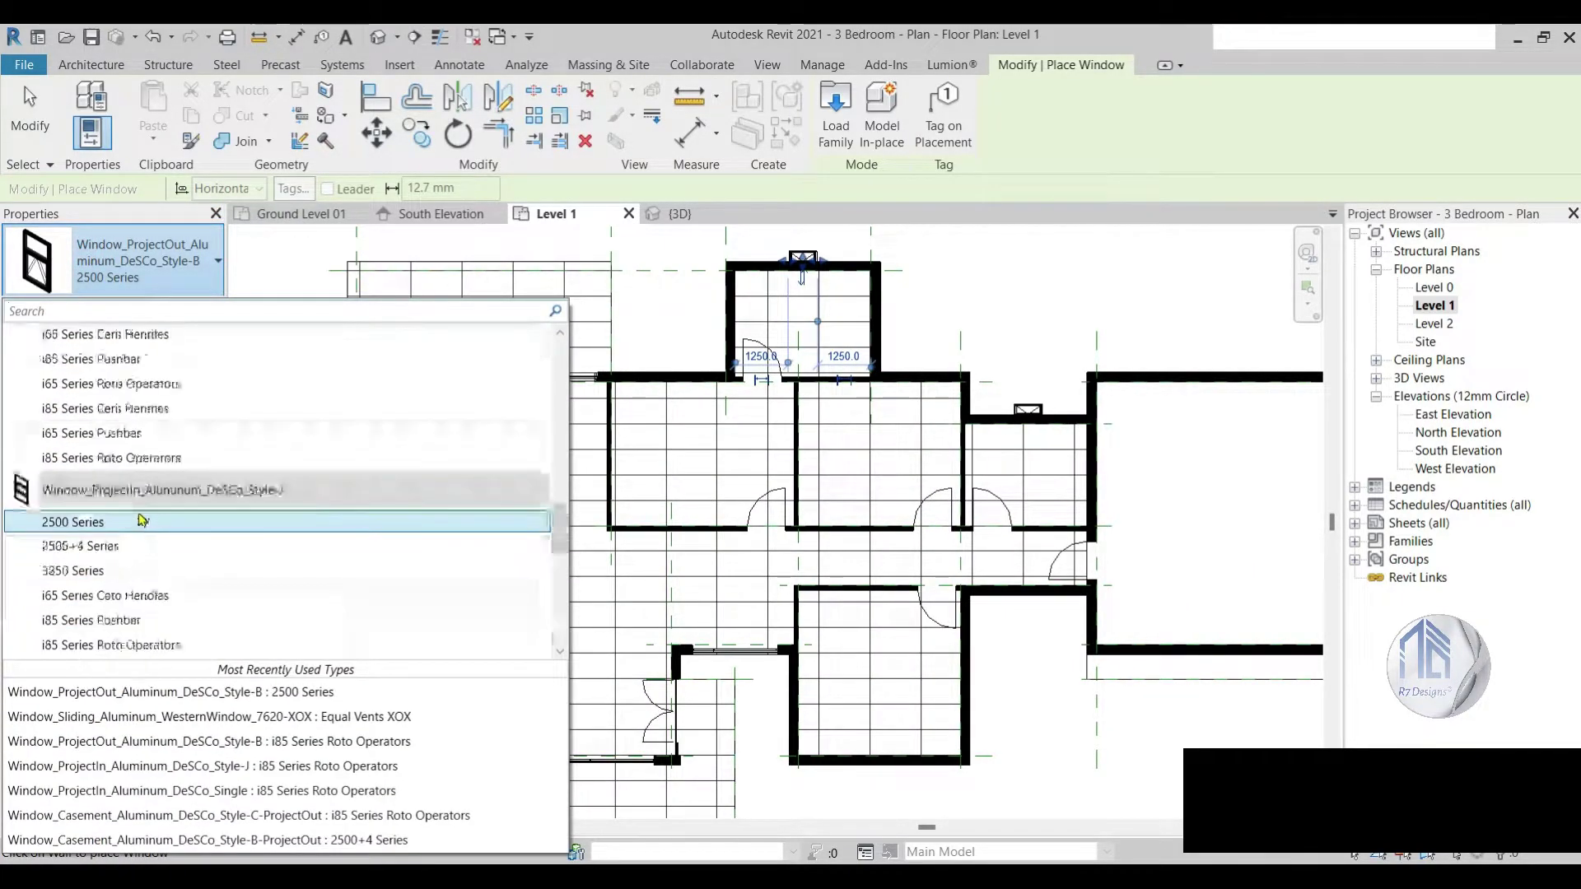
pyautogui.scroll(3, 130, 519)
pyautogui.scroll(3, 119, 518)
pyautogui.scroll(3, 119, 517)
pyautogui.scroll(3, 124, 506)
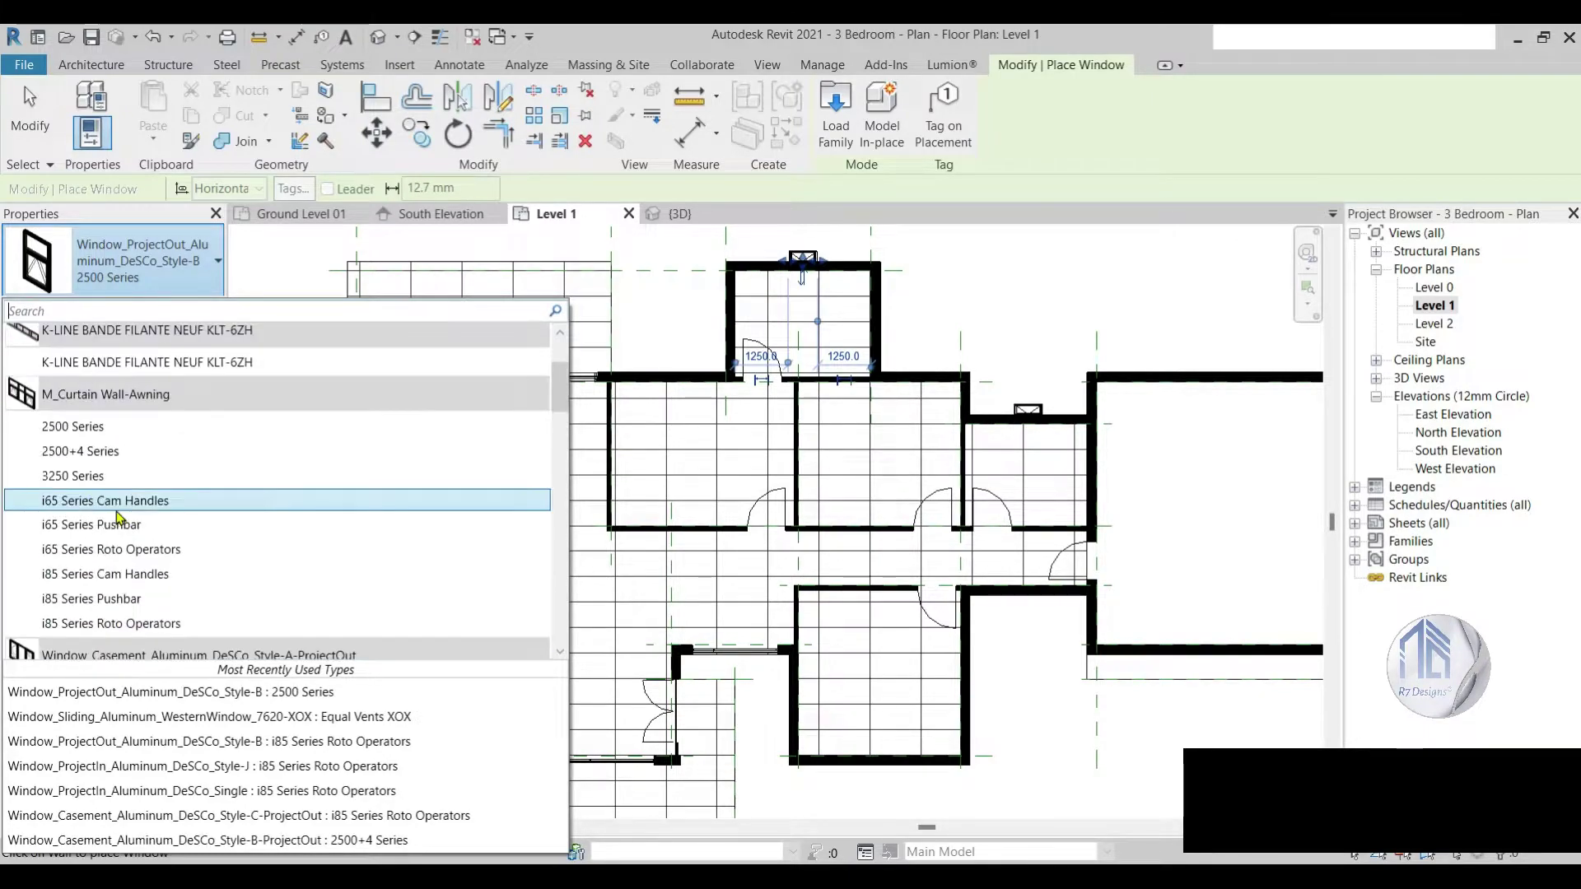
pyautogui.click(115, 430)
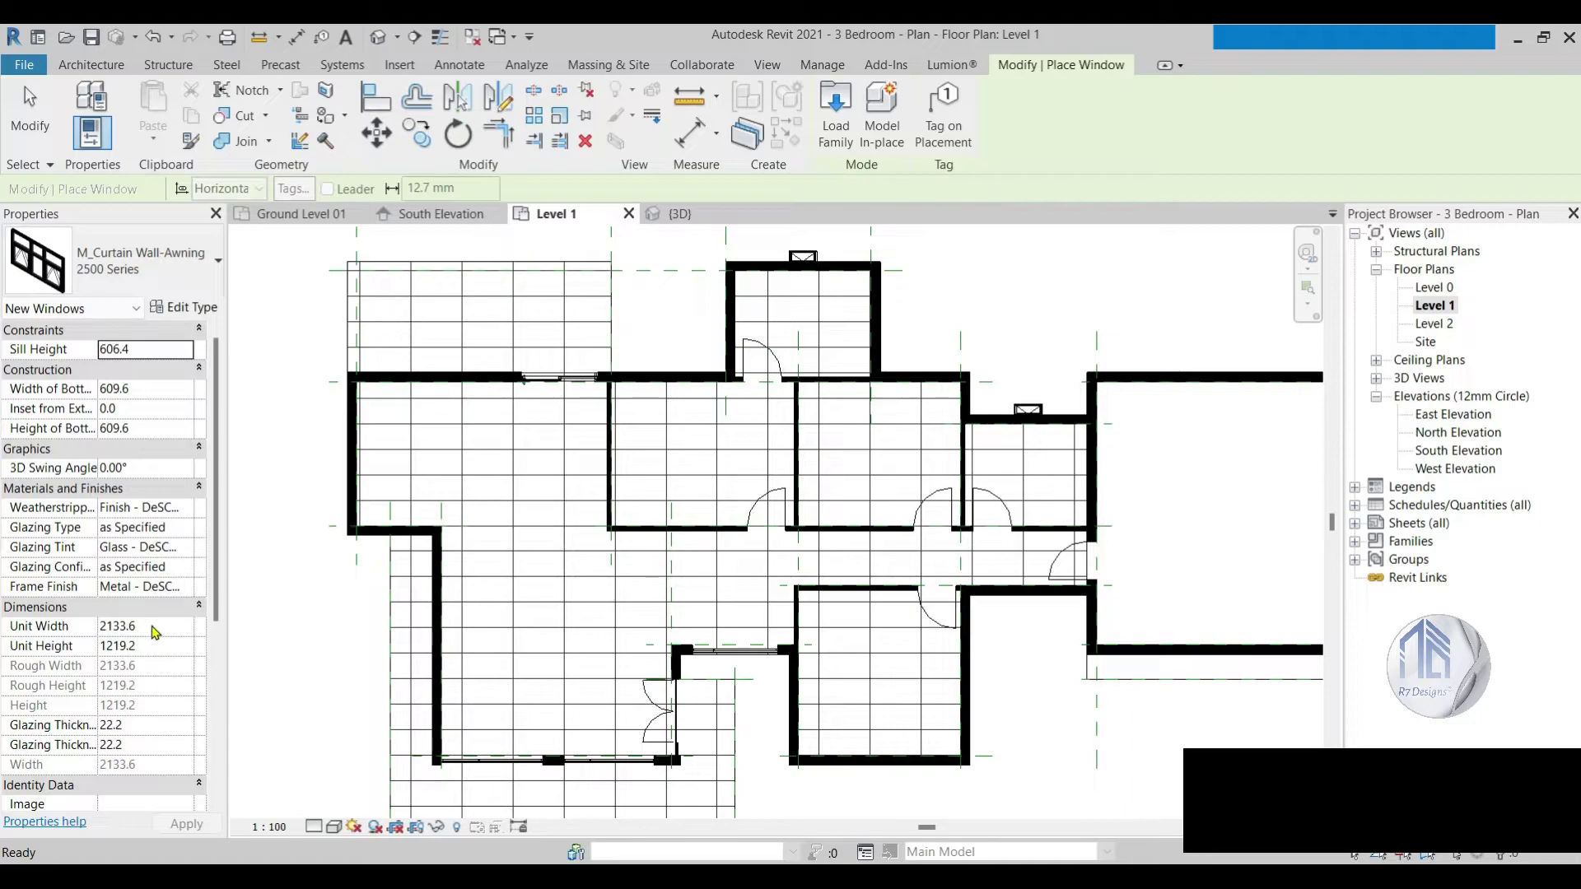
pyautogui.click(152, 625)
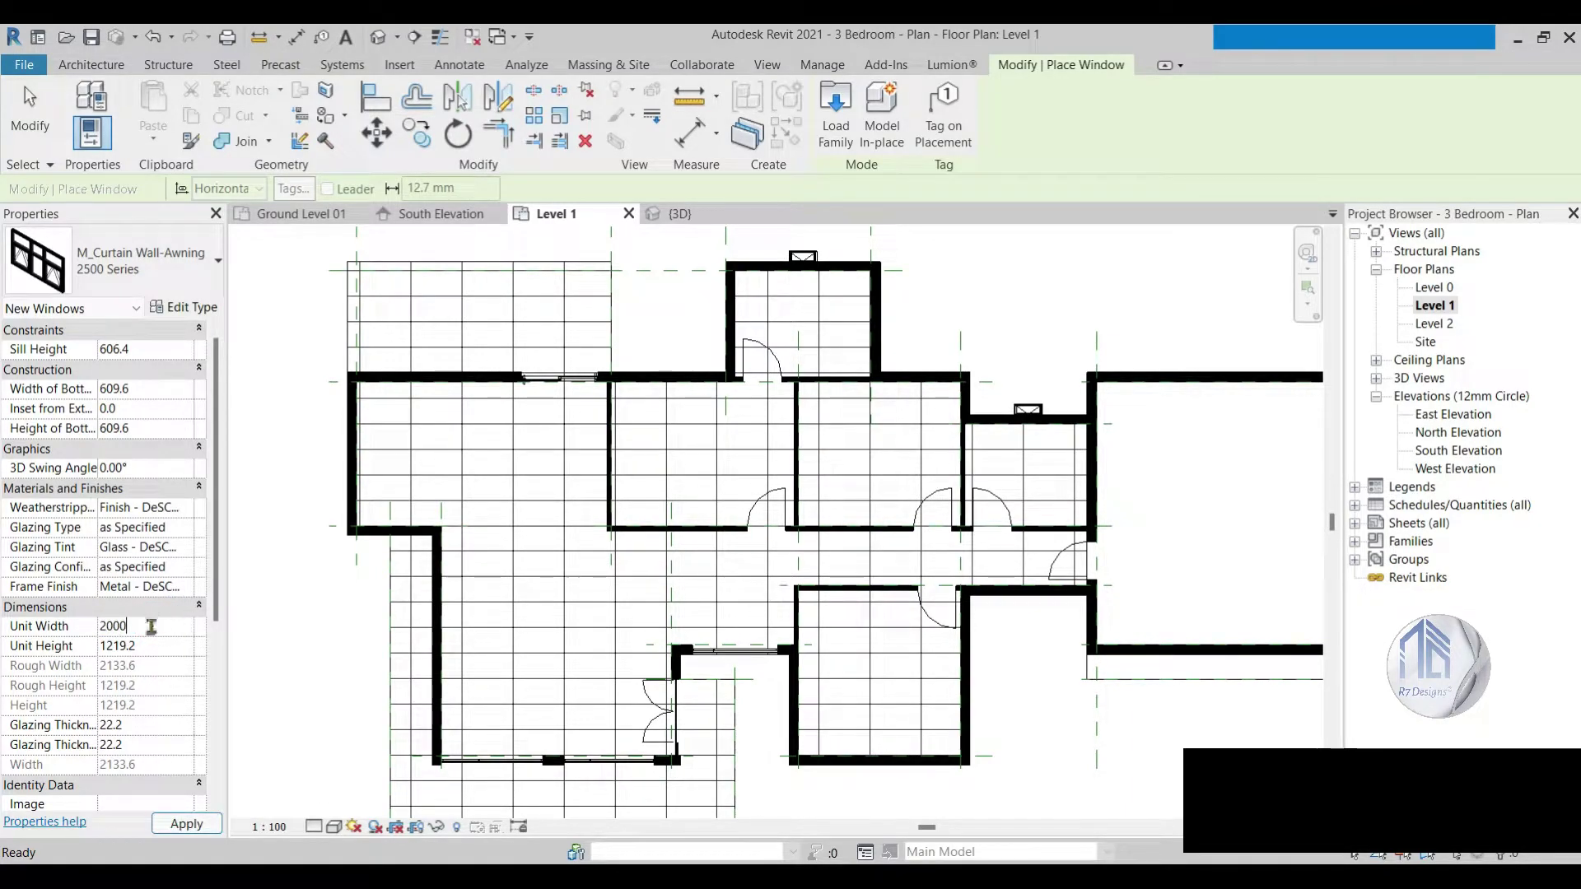
pyautogui.click(173, 647)
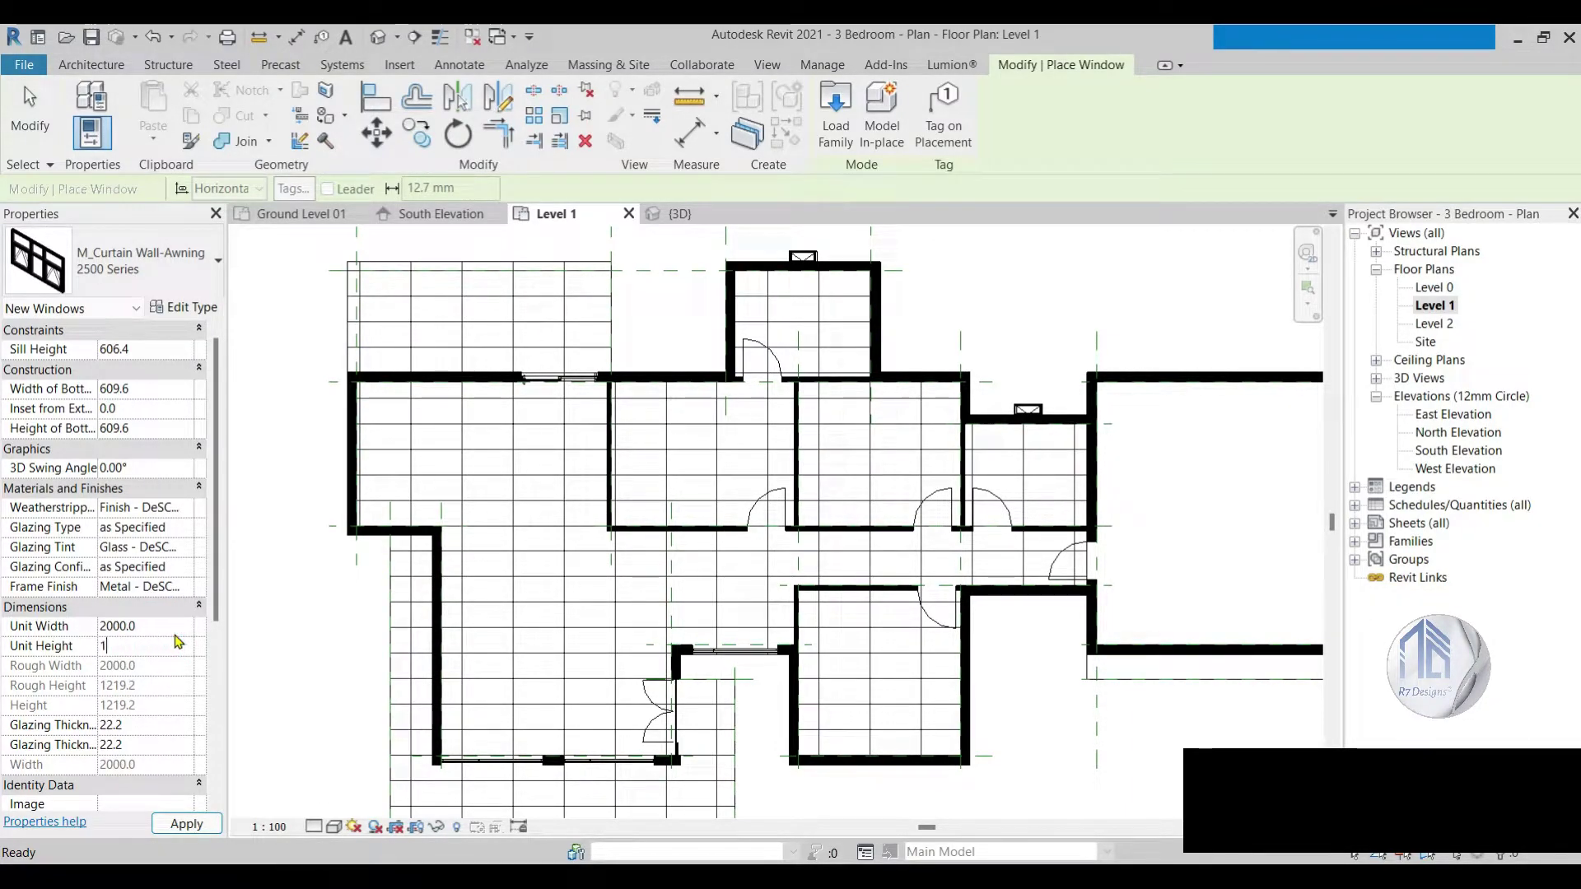
pyautogui.click(144, 390)
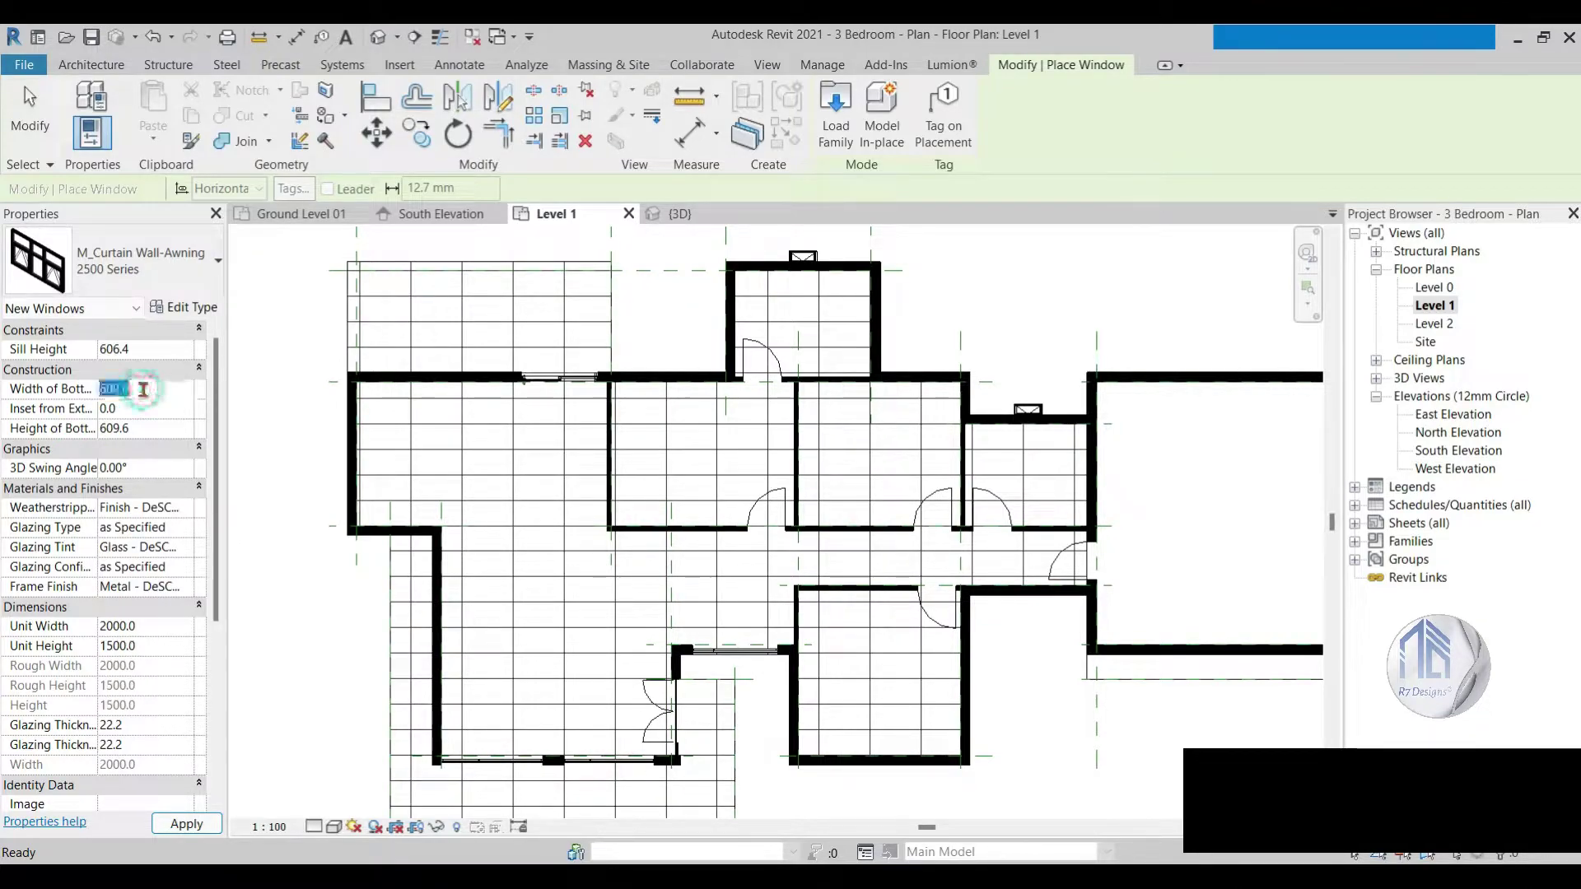
pyautogui.click(164, 427)
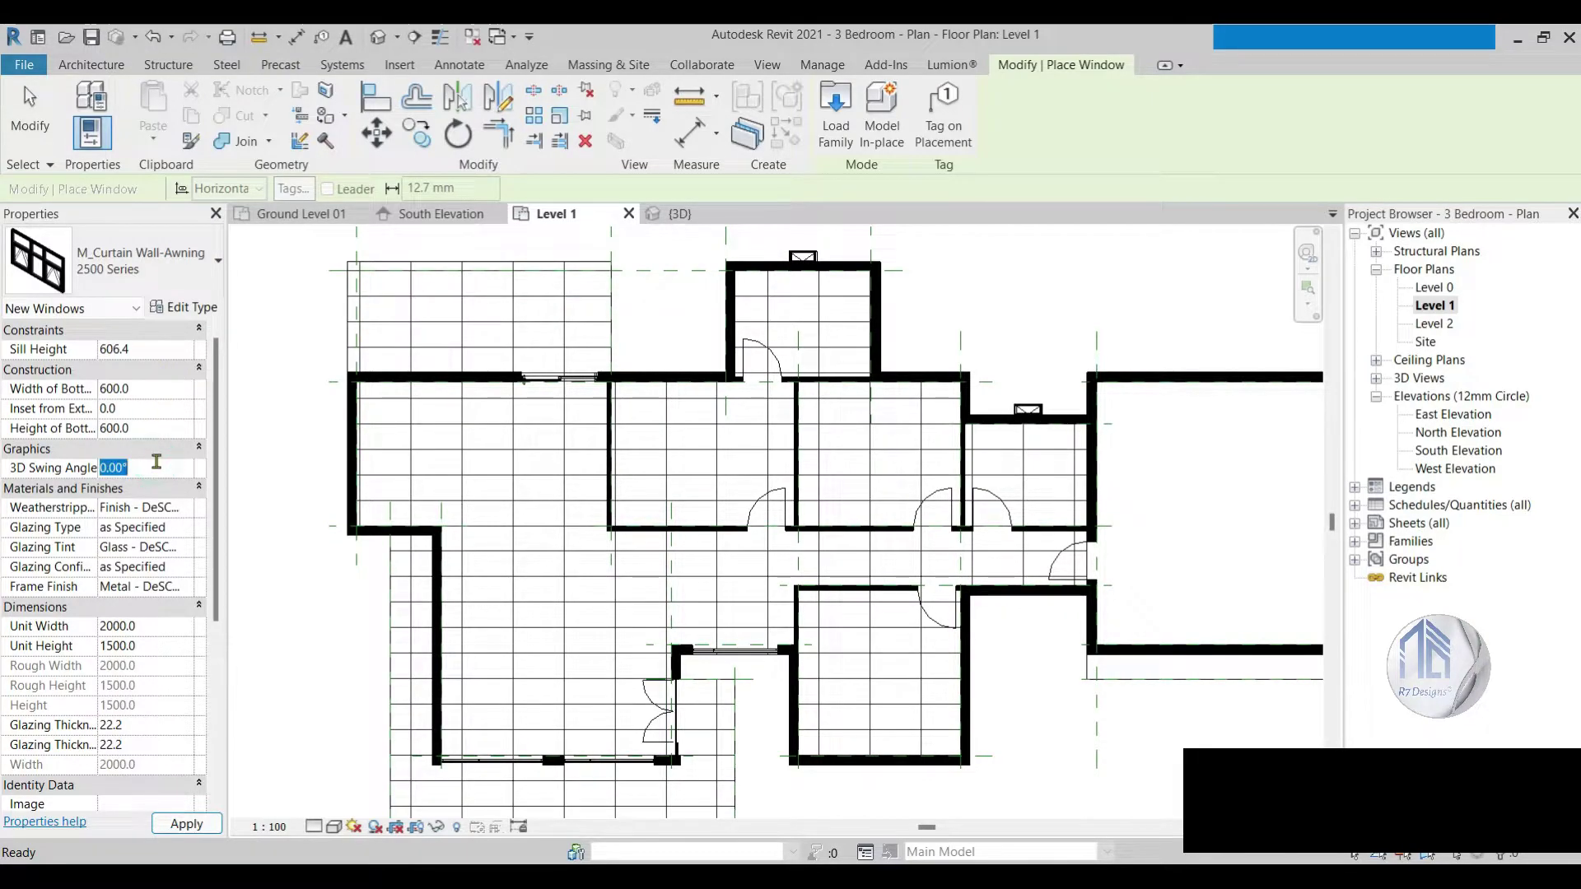
pyautogui.press('Return')
# Step: Place the 2000 mm awning window in the room's upper wall
pyautogui.scroll(-2, 821, 648)
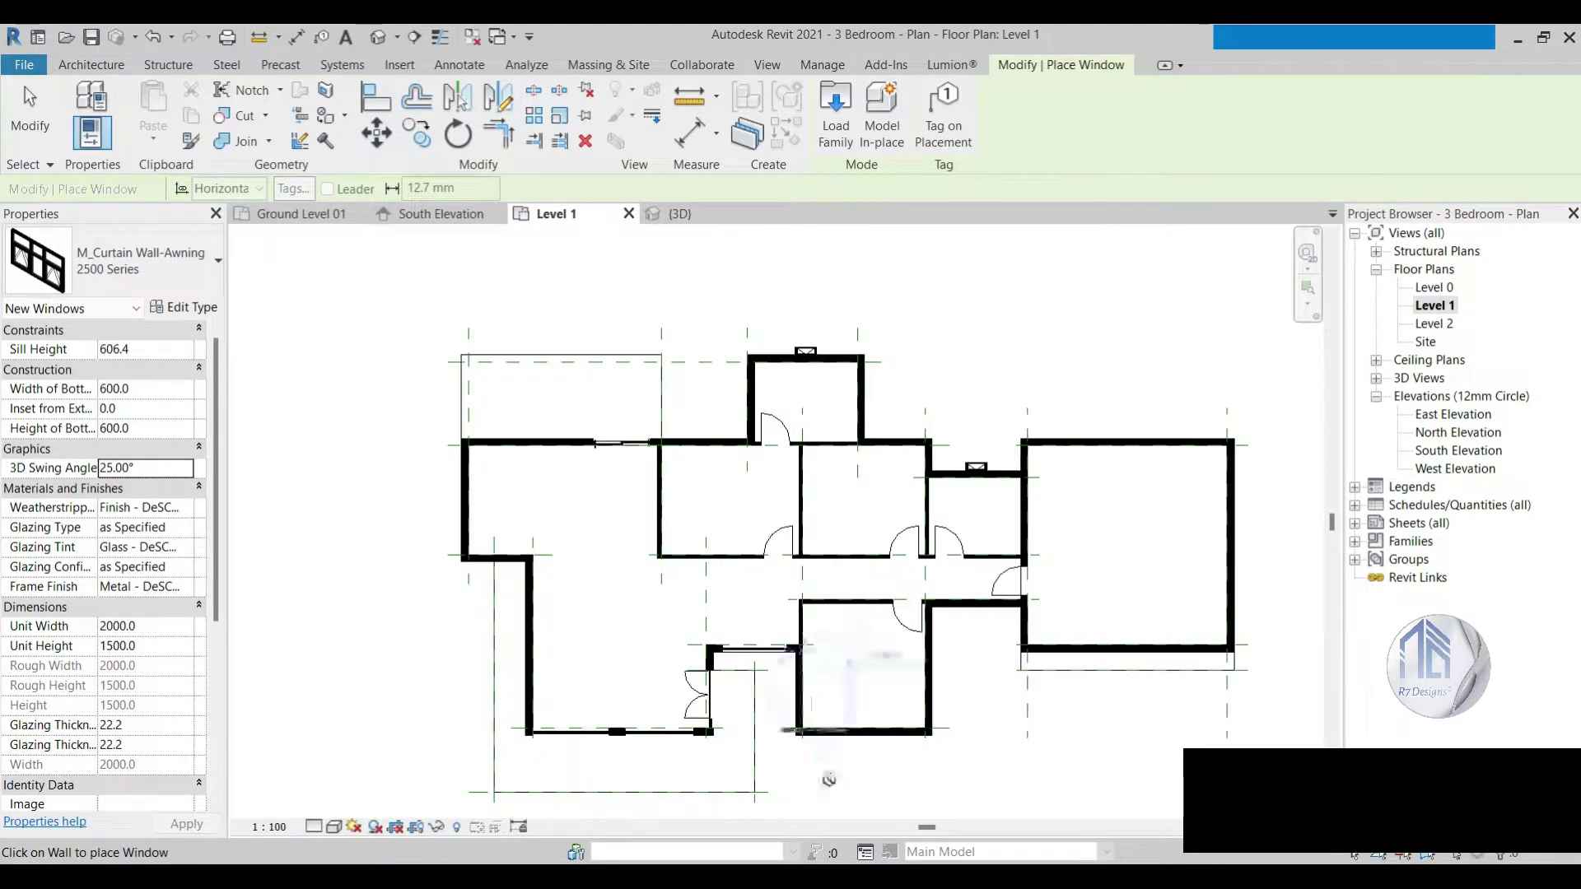
pyautogui.scroll(5, 823, 682)
pyautogui.scroll(-2, 915, 751)
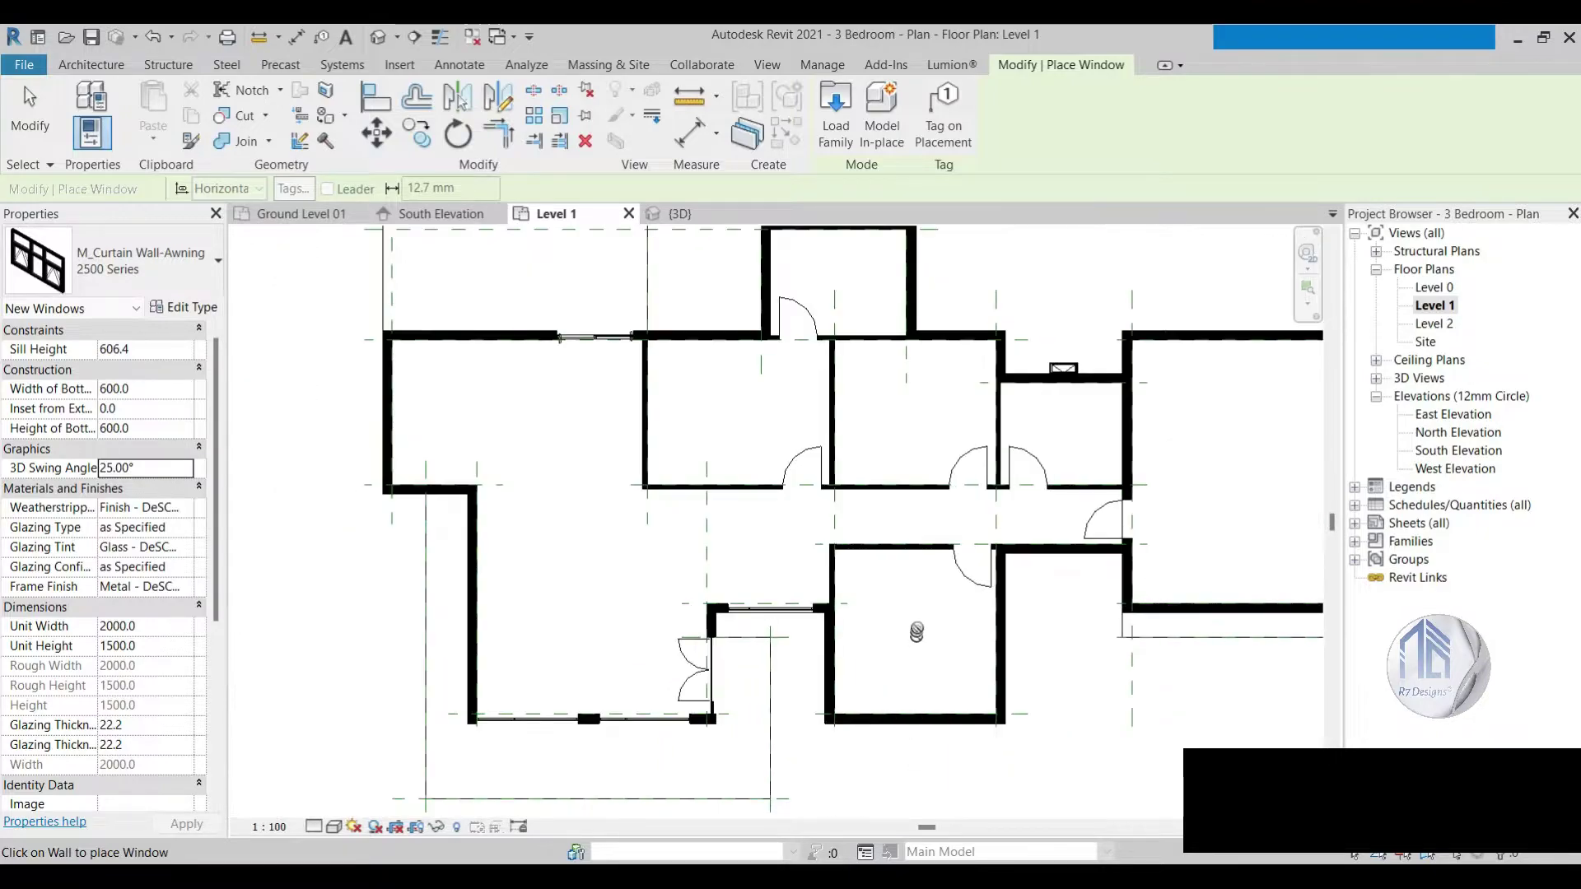
pyautogui.scroll(-2, 914, 632)
pyautogui.scroll(2, 776, 402)
pyautogui.scroll(2, 778, 402)
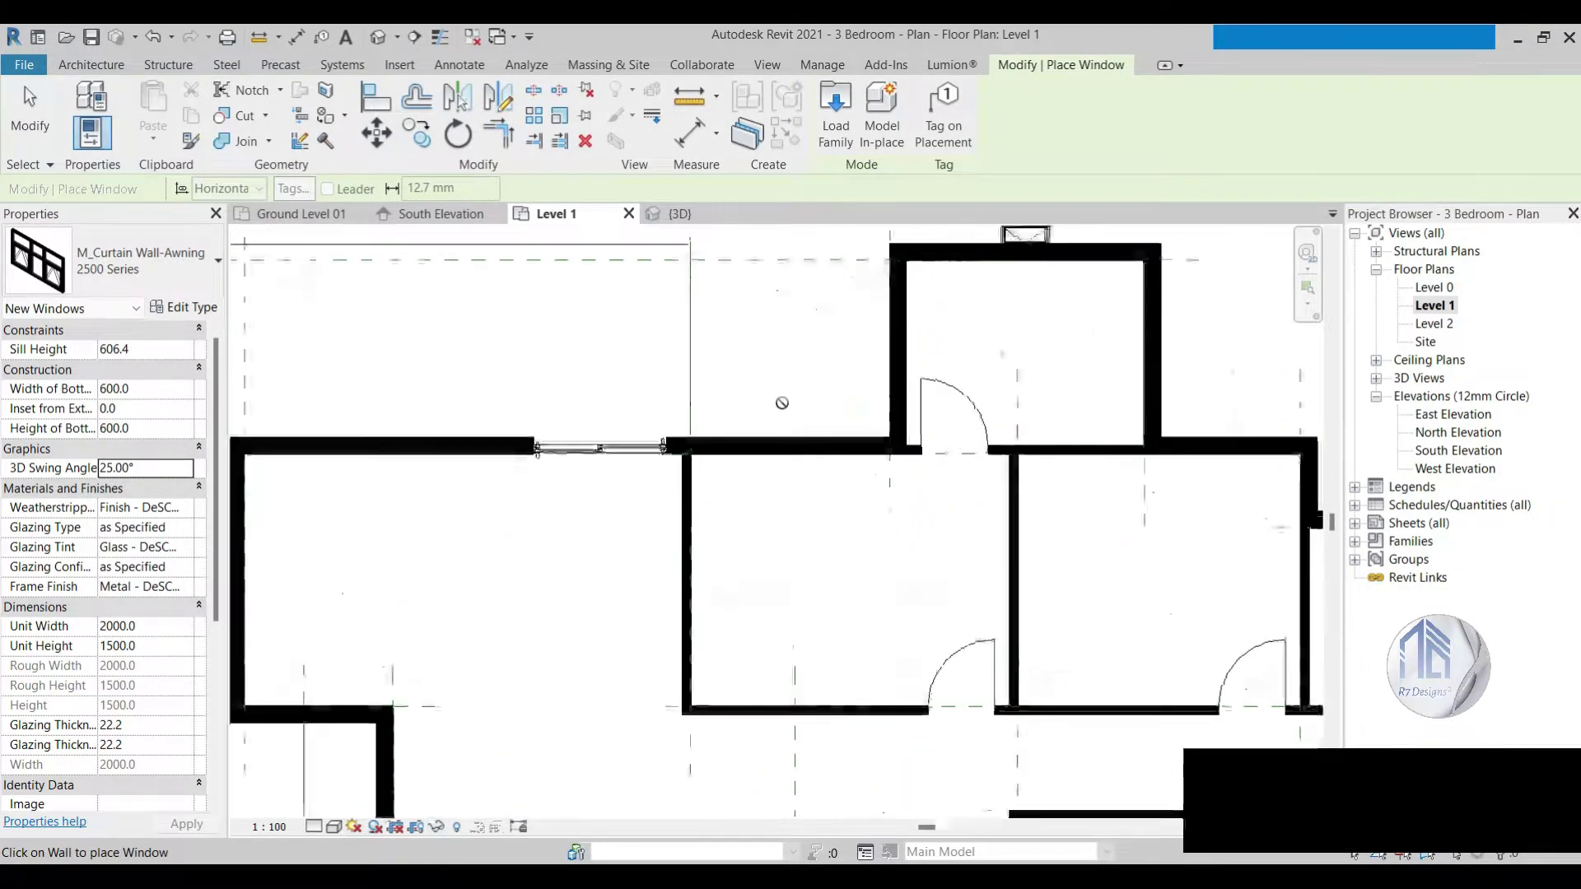
pyautogui.scroll(2, 784, 412)
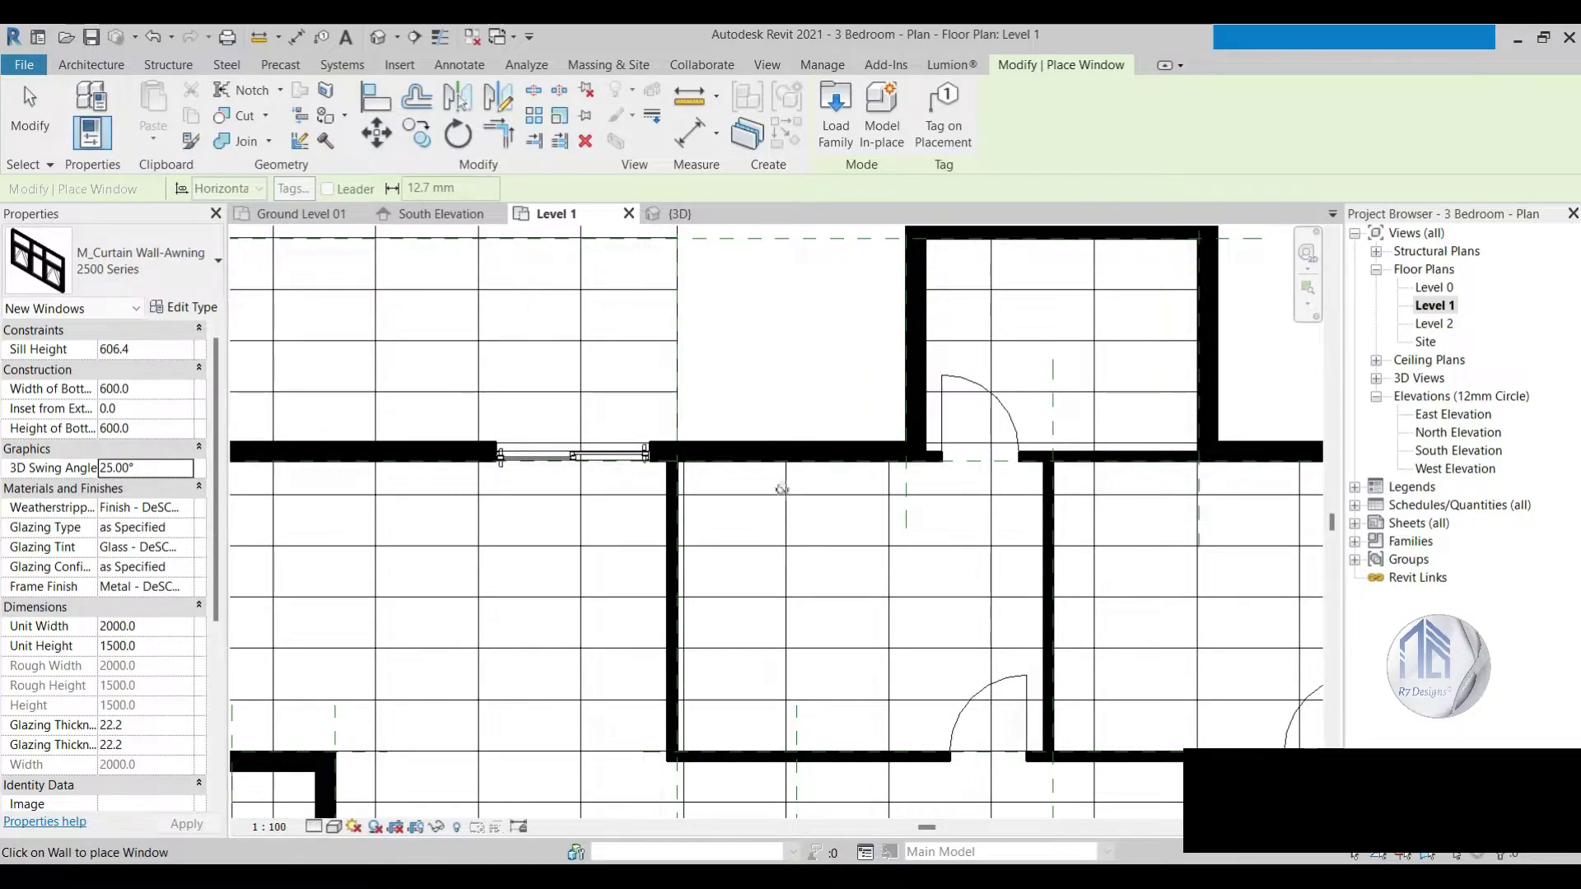
pyautogui.click(775, 583)
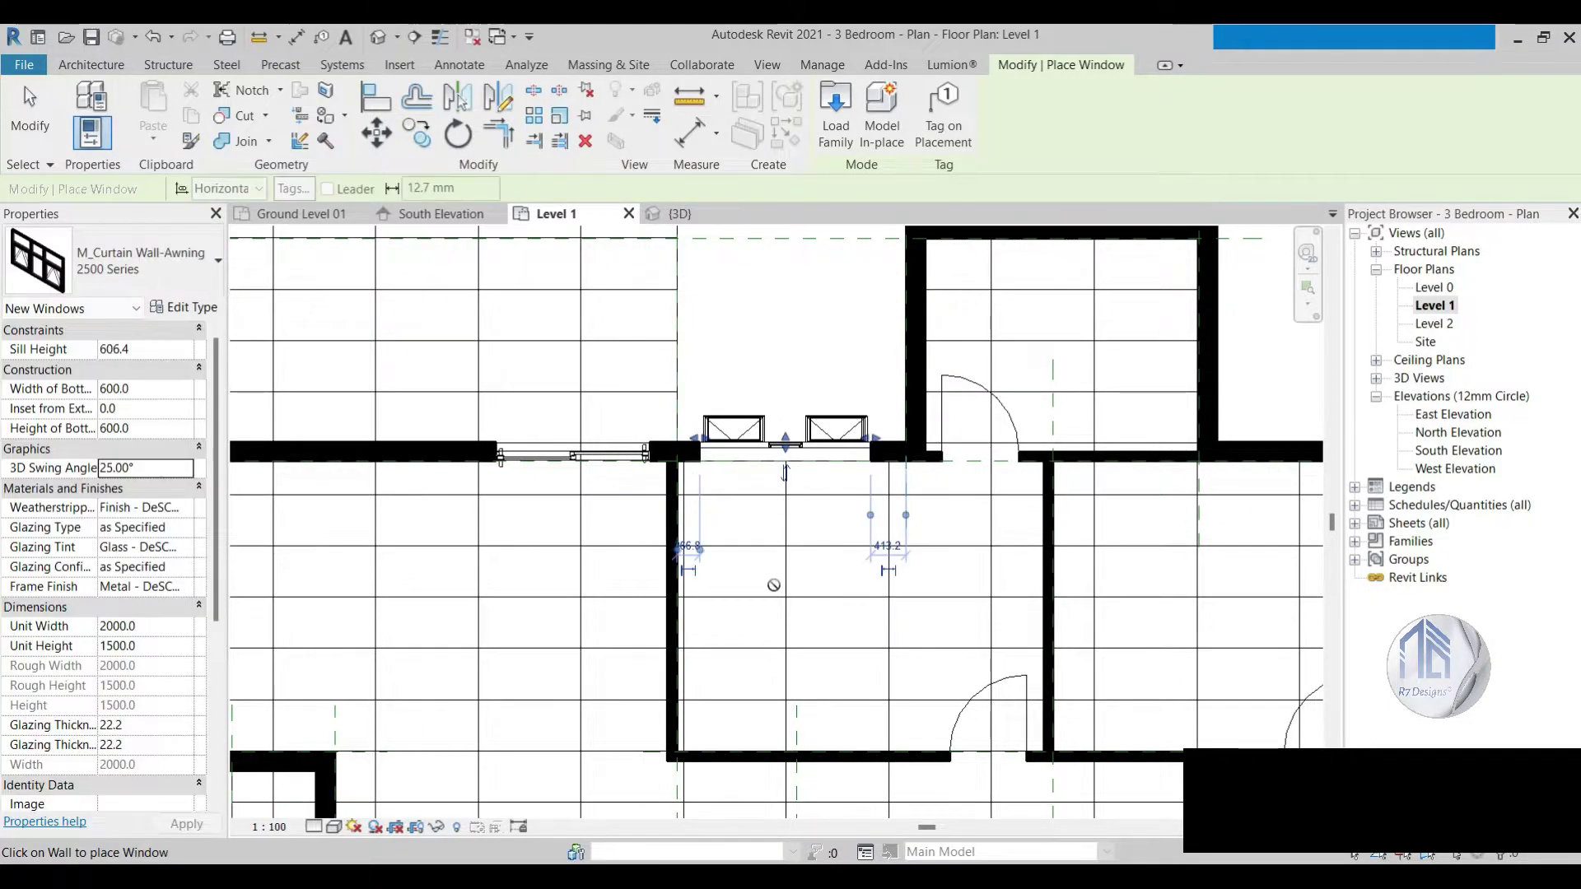
# Step: Change the unit width to 1600 mm for the next awning window
pyautogui.scroll(-3, 775, 583)
pyautogui.scroll(2, 1077, 503)
pyautogui.scroll(2, 1077, 504)
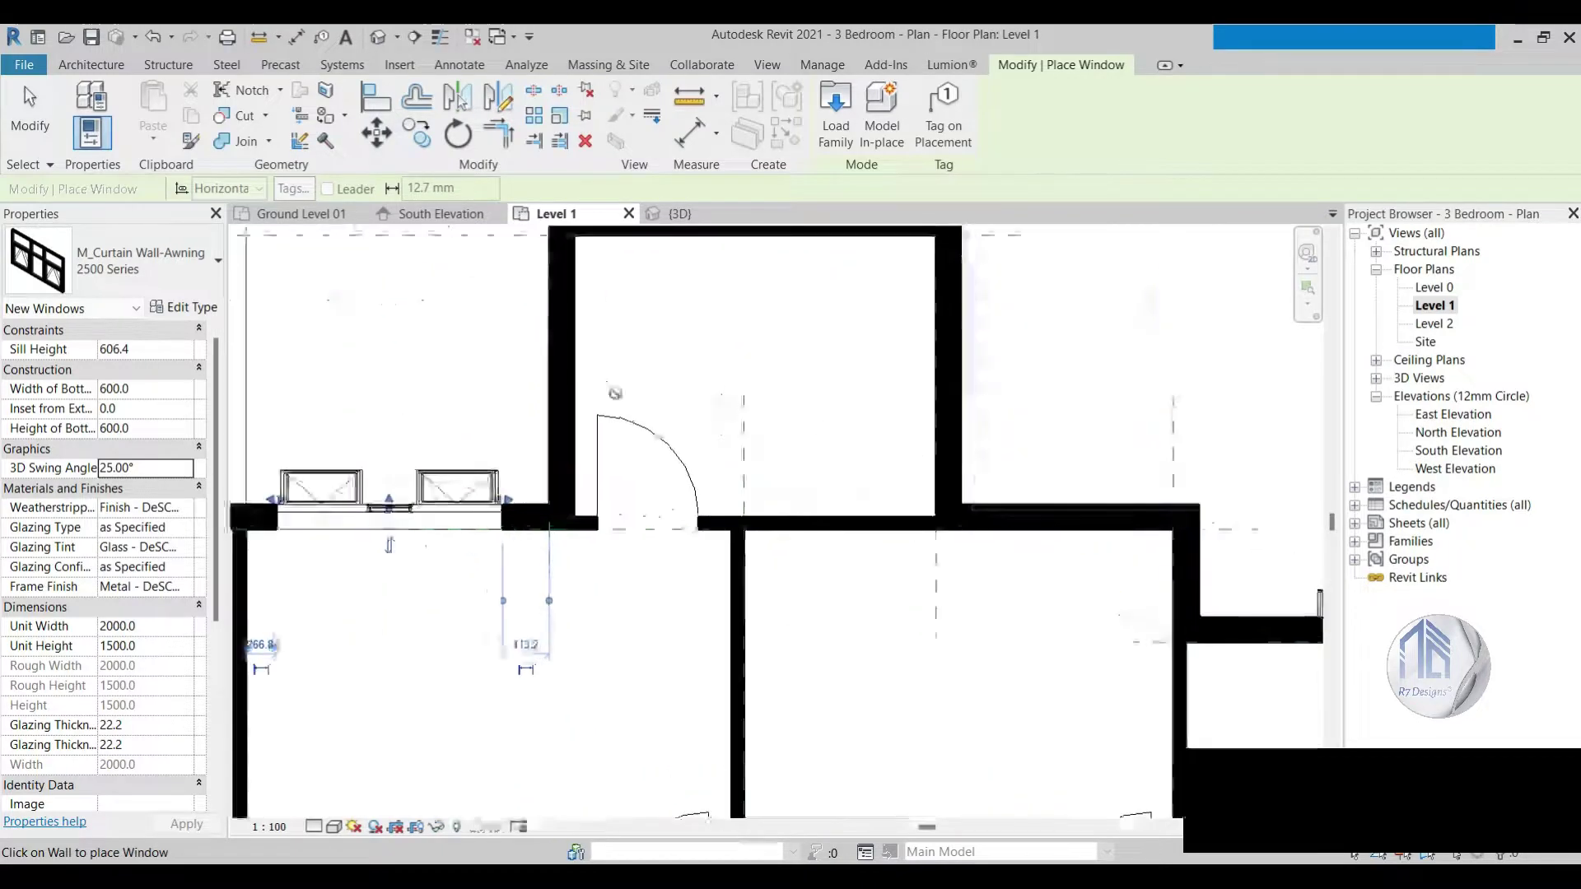
pyautogui.click(157, 628)
pyautogui.write('1600')
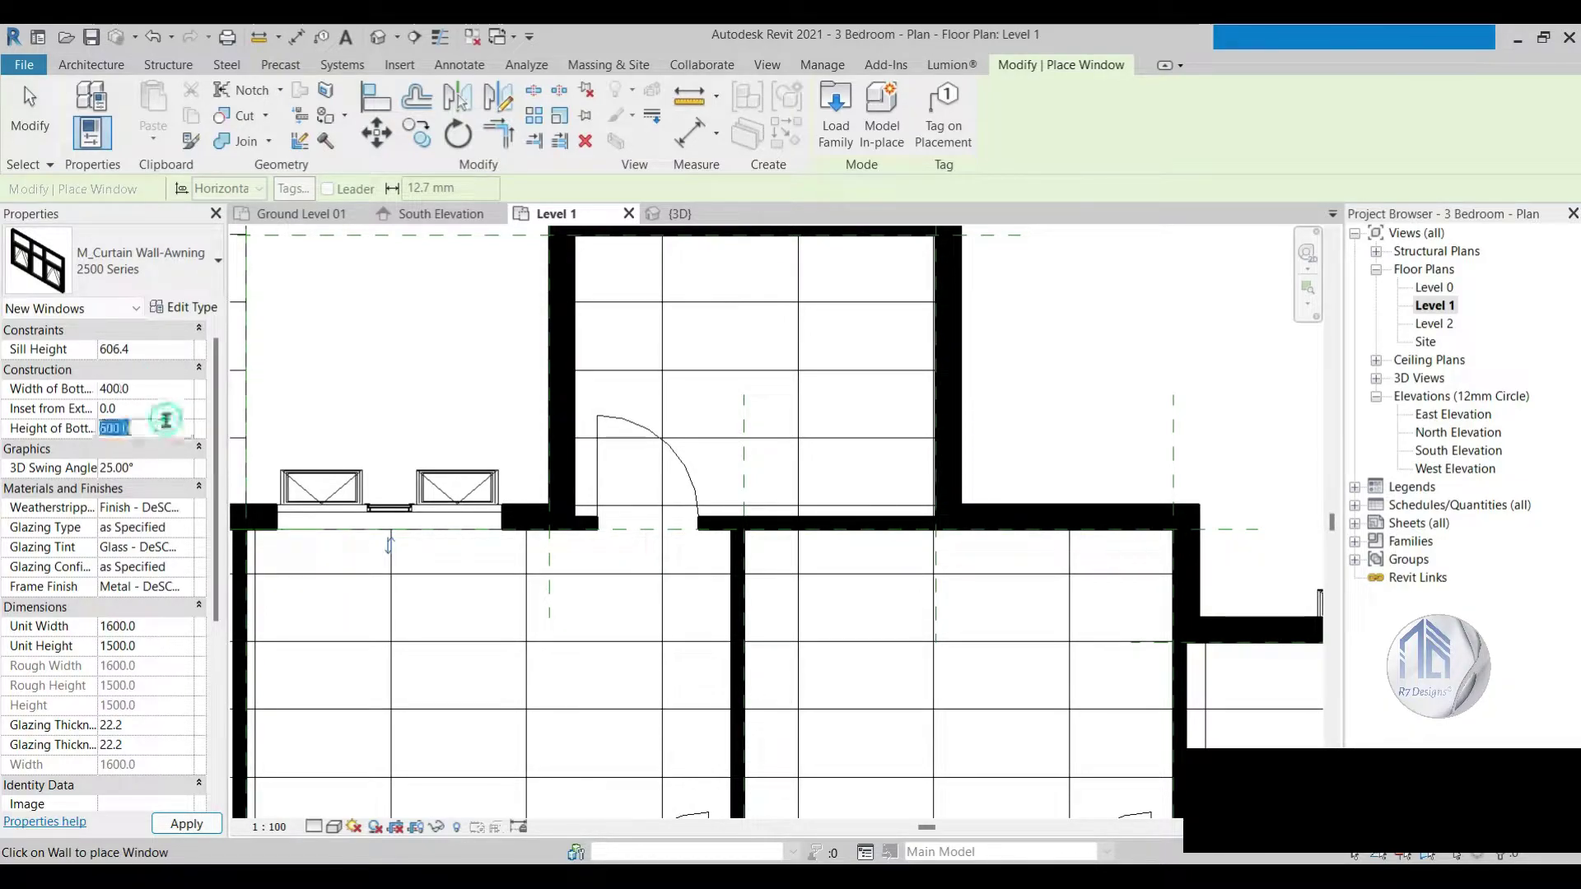
pyautogui.write('4')
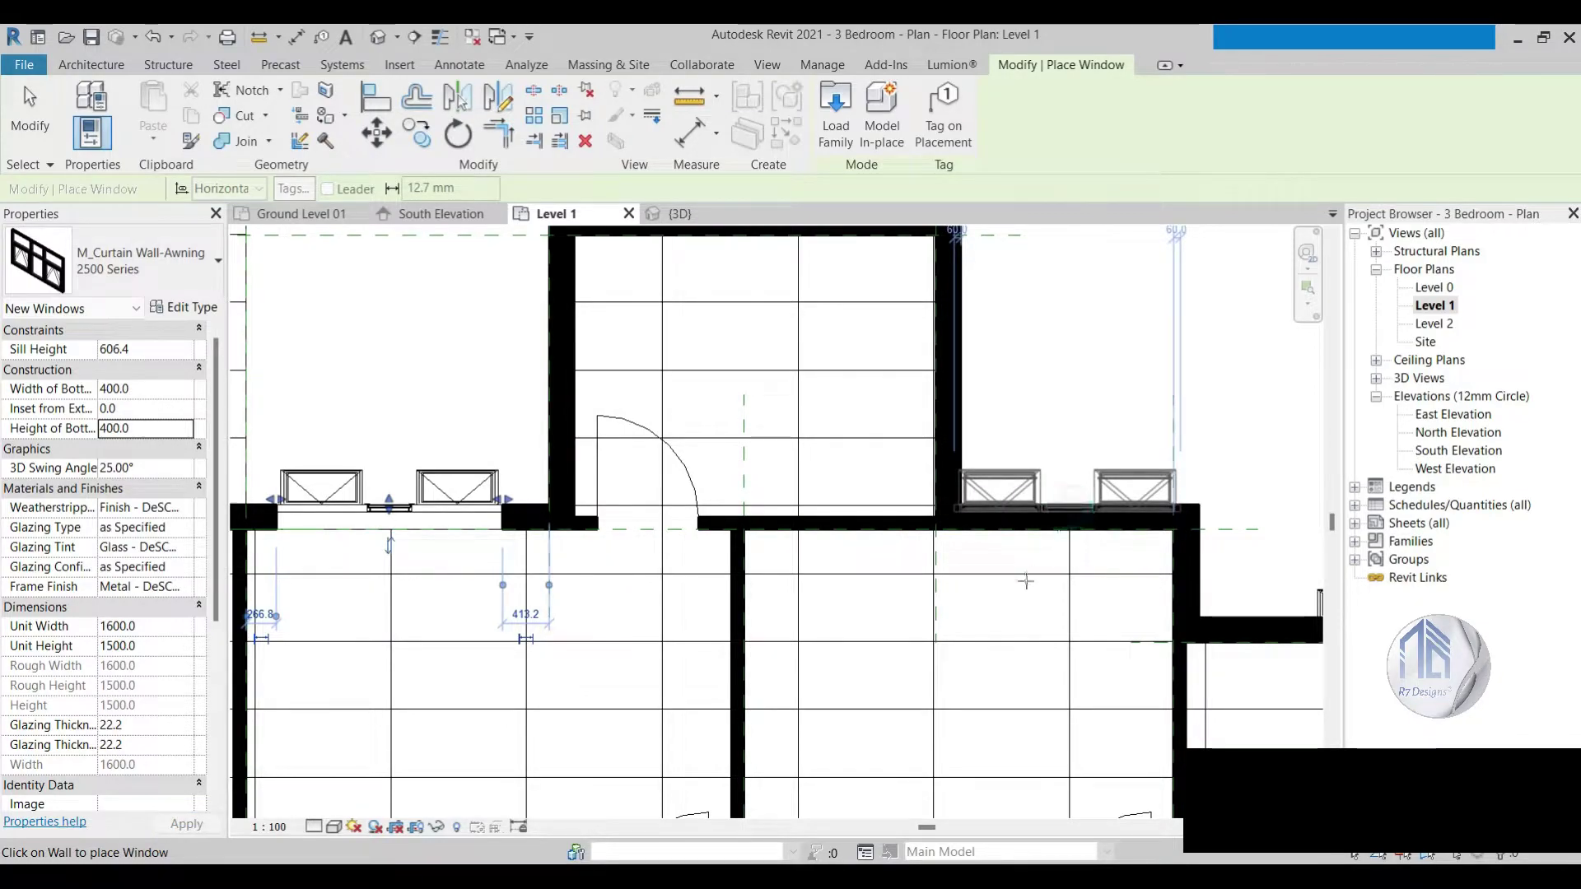
pyautogui.scroll(-5, 834, 386)
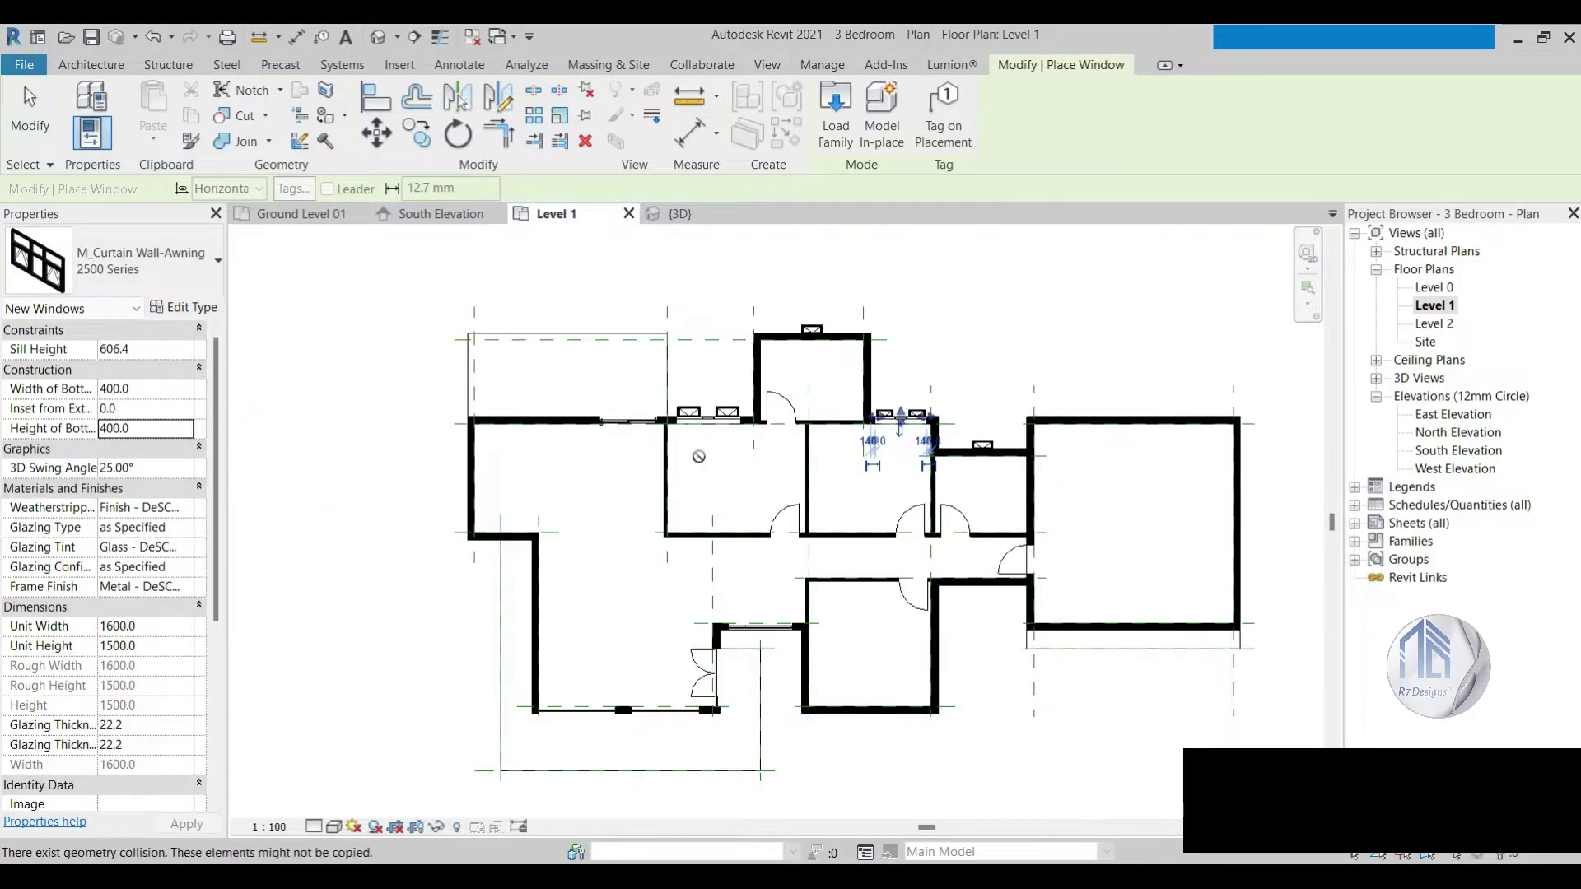
# Step: Choose the Window_ProjectIn Style-J 2500 Series type and set its 800 mm size and swing
pyautogui.click(107, 261)
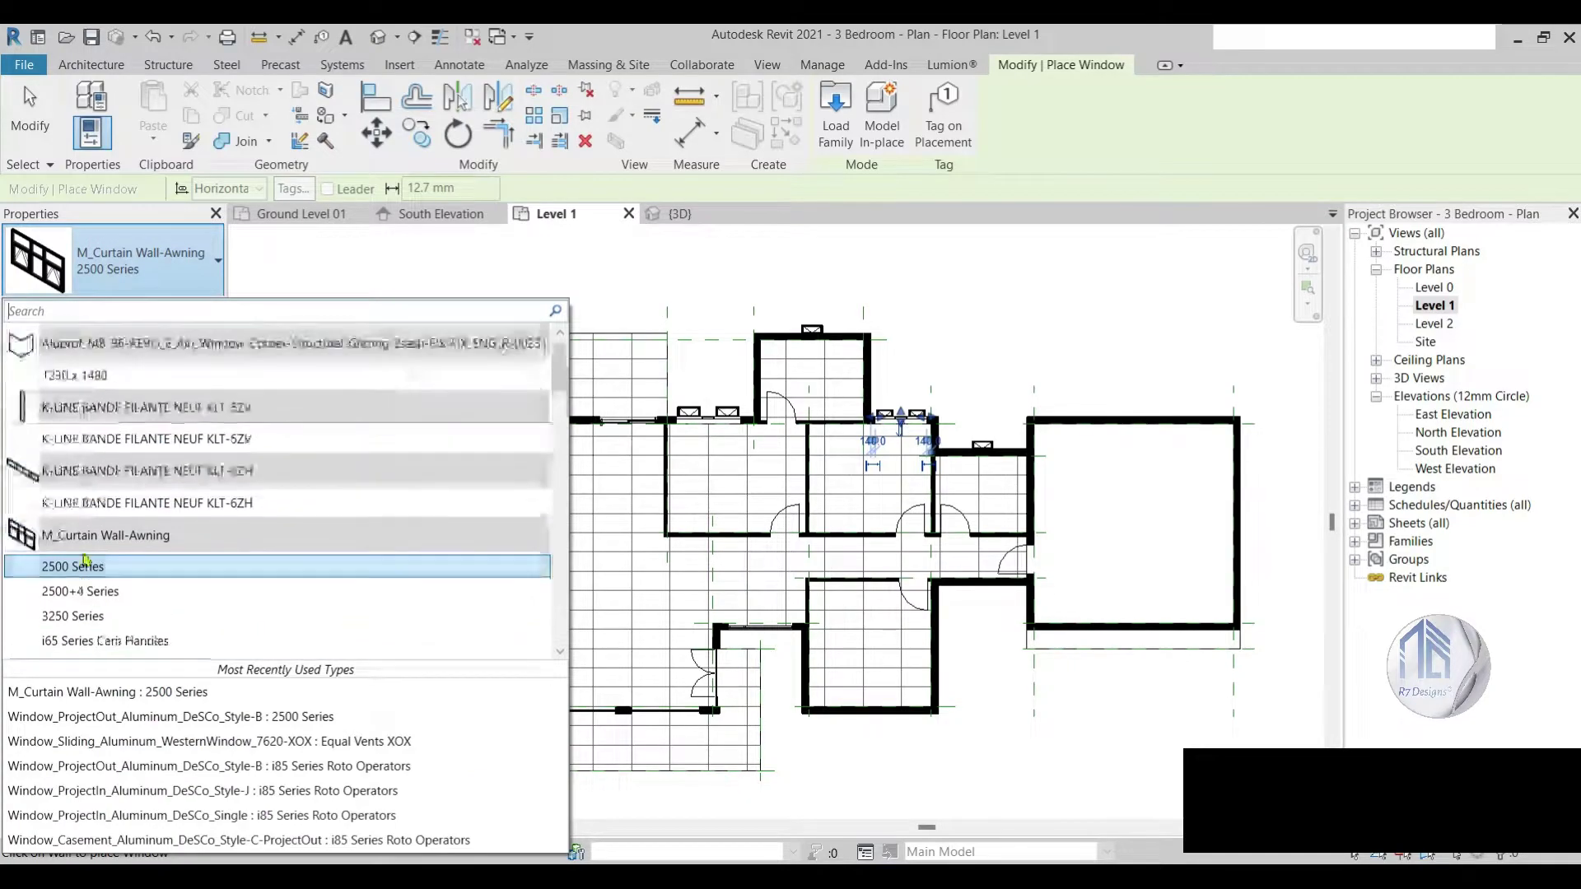
pyautogui.scroll(-3, 86, 560)
pyautogui.scroll(-2, 86, 535)
pyautogui.scroll(-2, 86, 511)
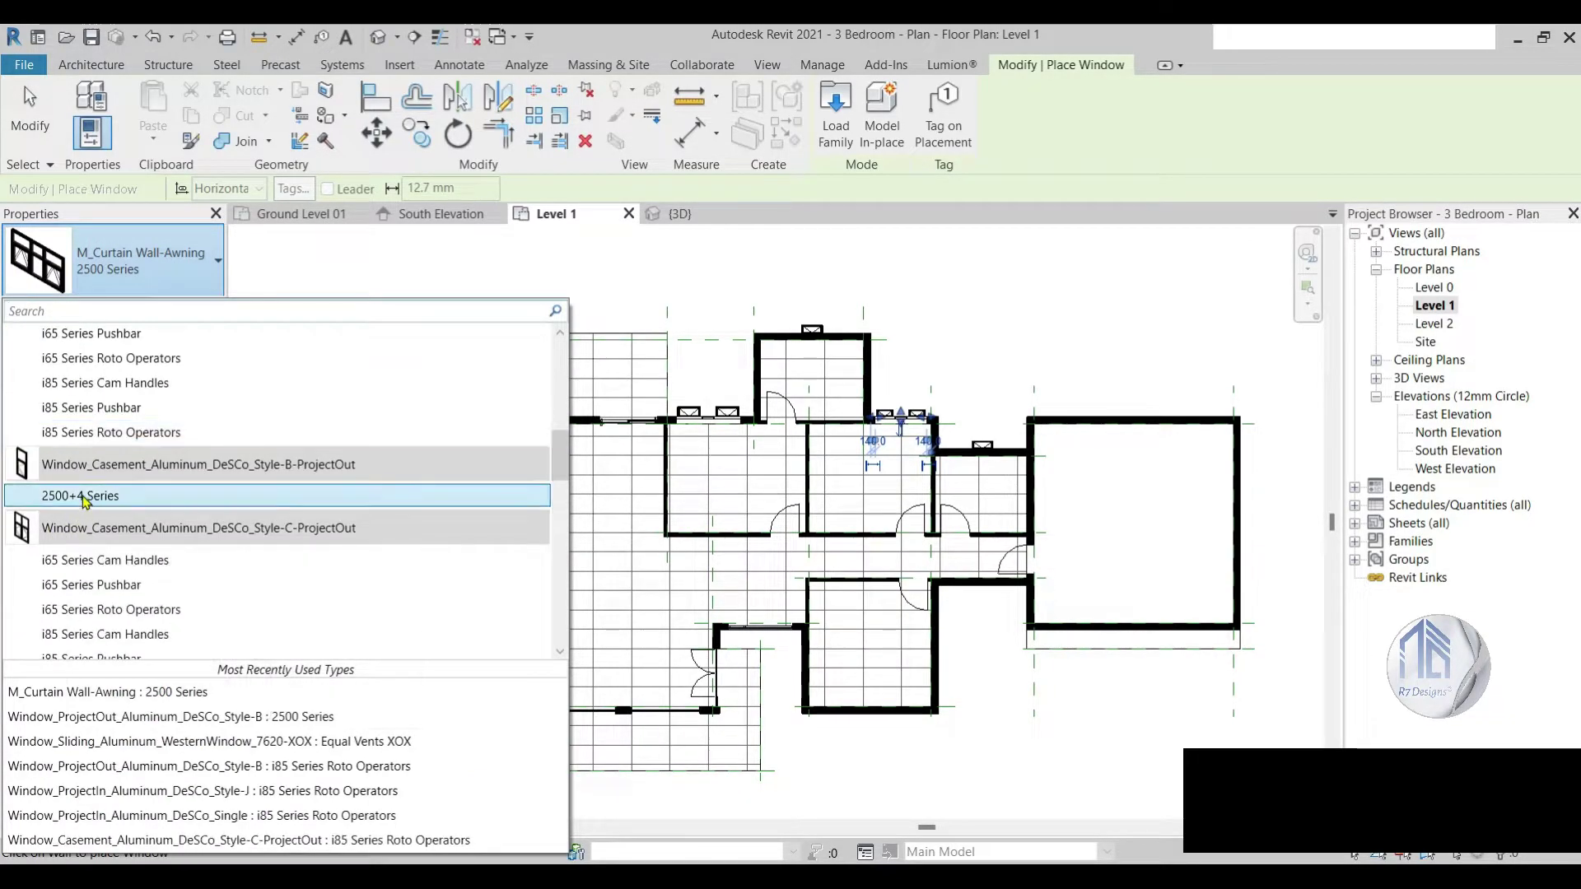
pyautogui.scroll(-3, 85, 500)
pyautogui.scroll(-3, 86, 502)
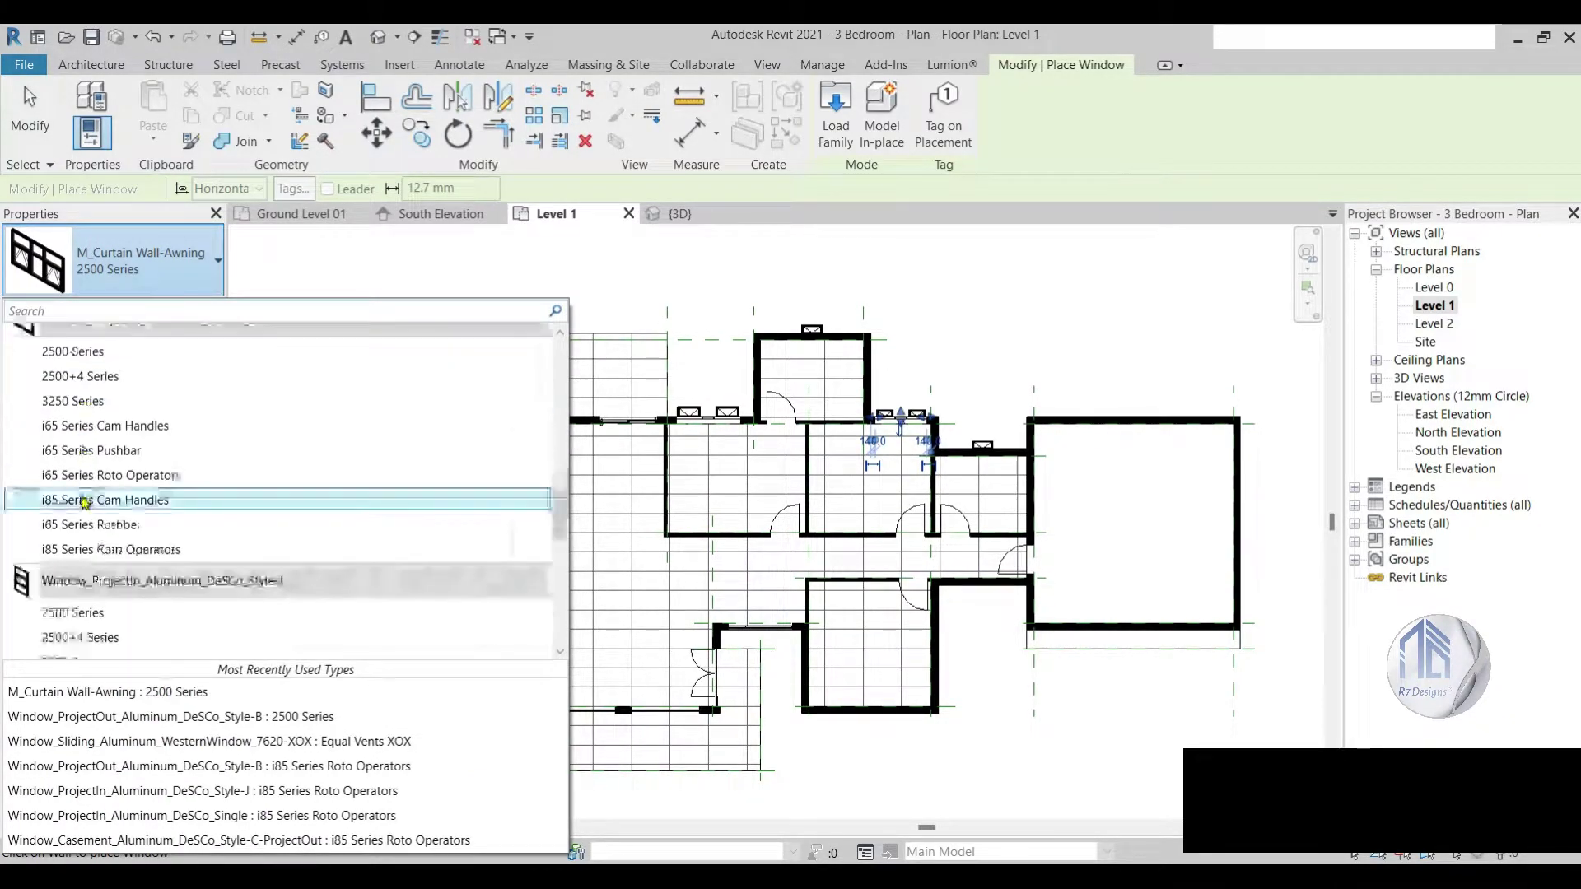
pyautogui.scroll(-2, 86, 494)
pyautogui.scroll(1, 90, 486)
pyautogui.scroll(-2, 99, 461)
pyautogui.scroll(1, 113, 437)
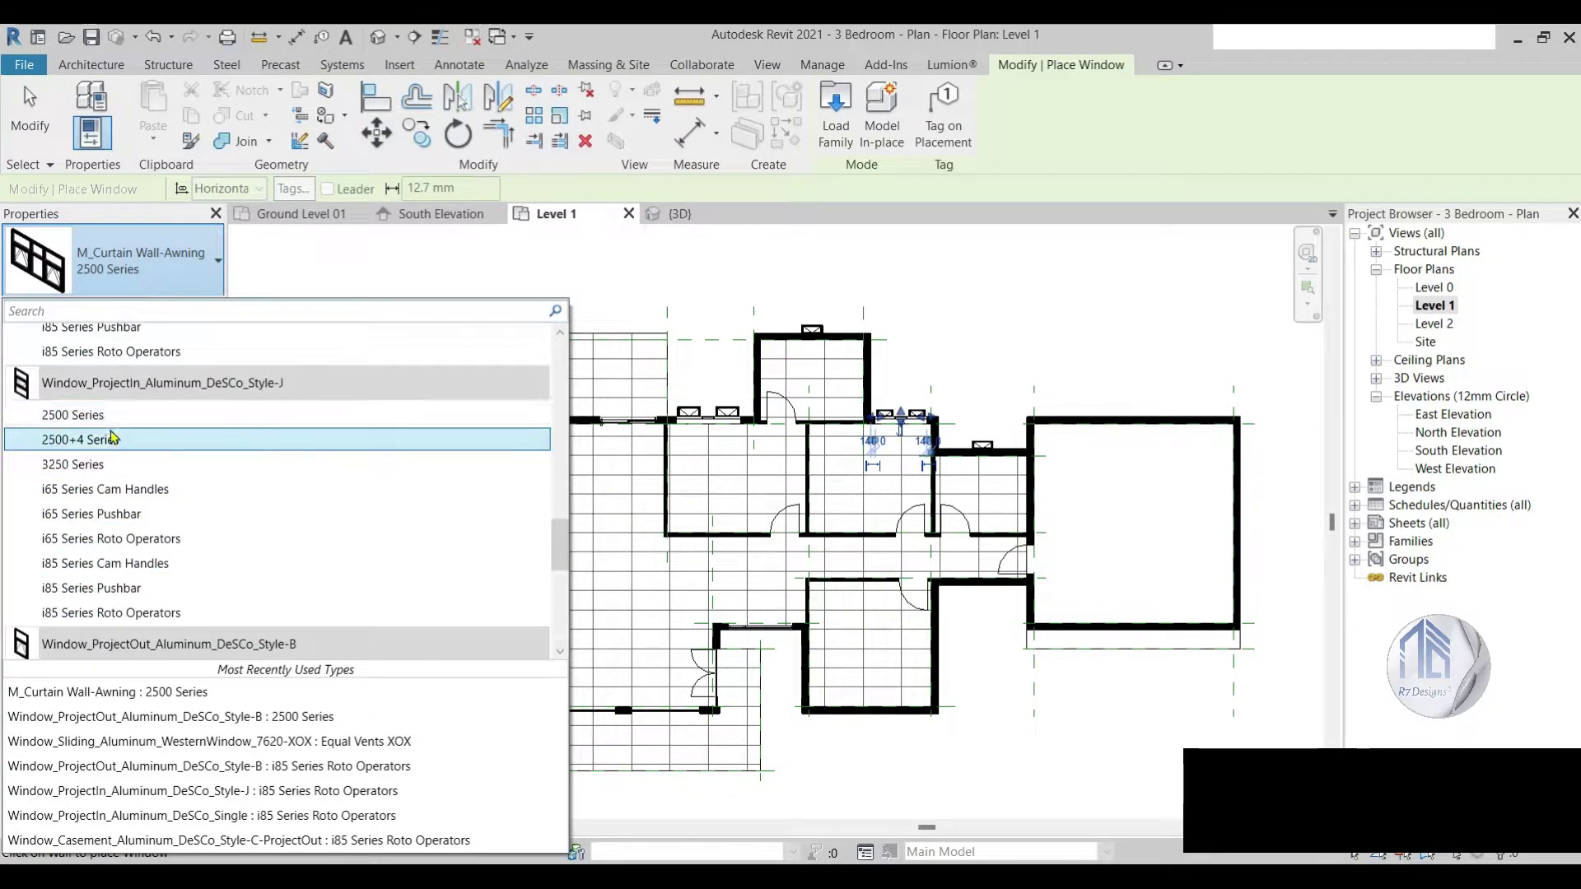
pyautogui.click(82, 414)
pyautogui.click(155, 626)
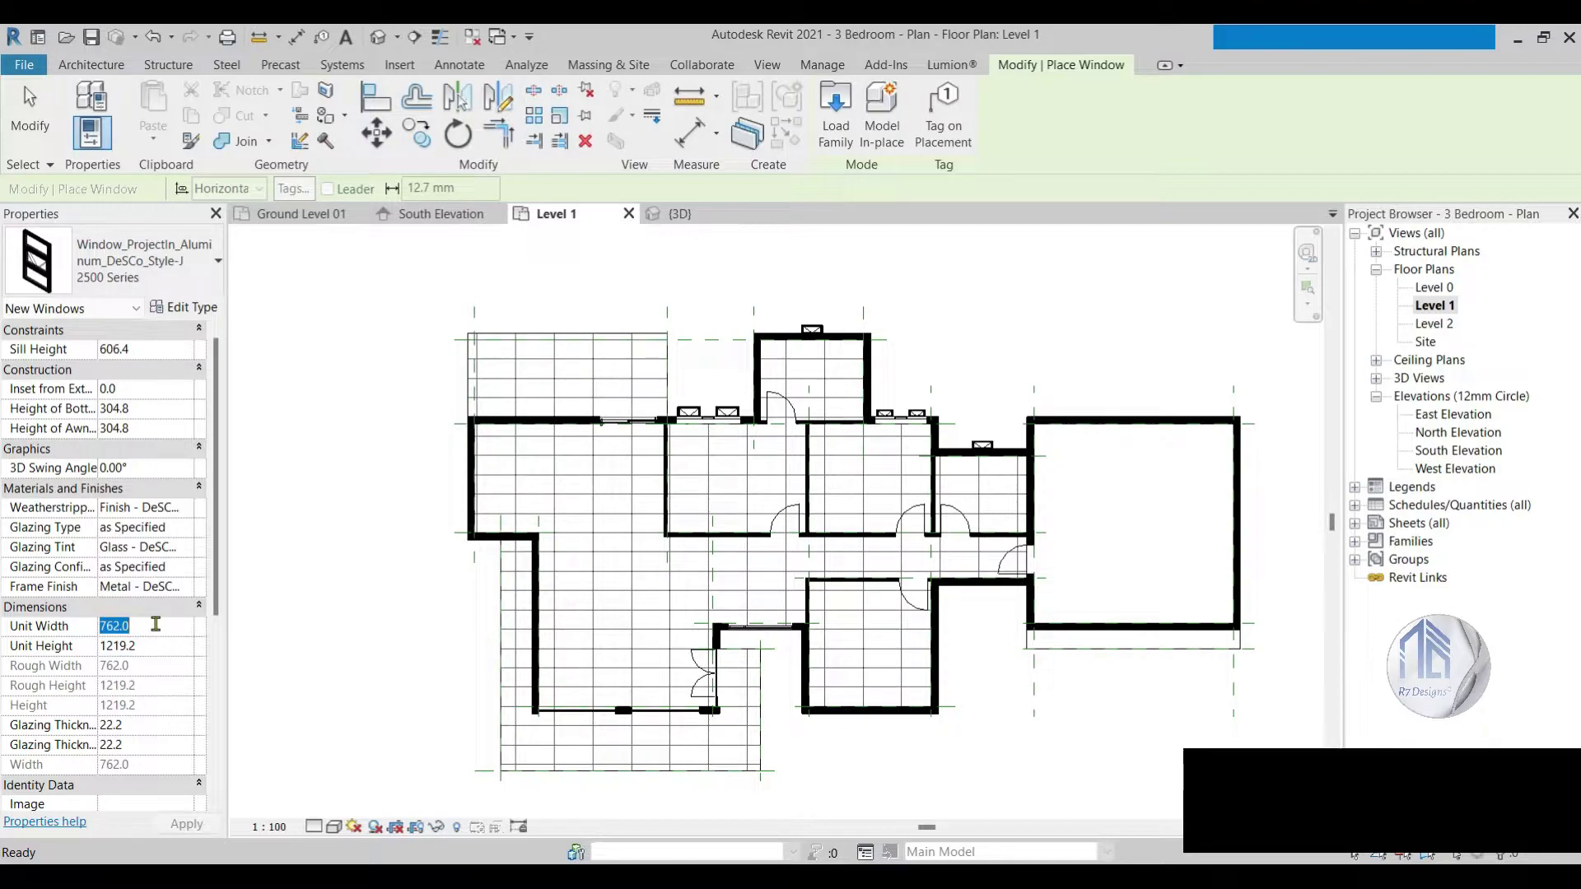
pyautogui.click(160, 408)
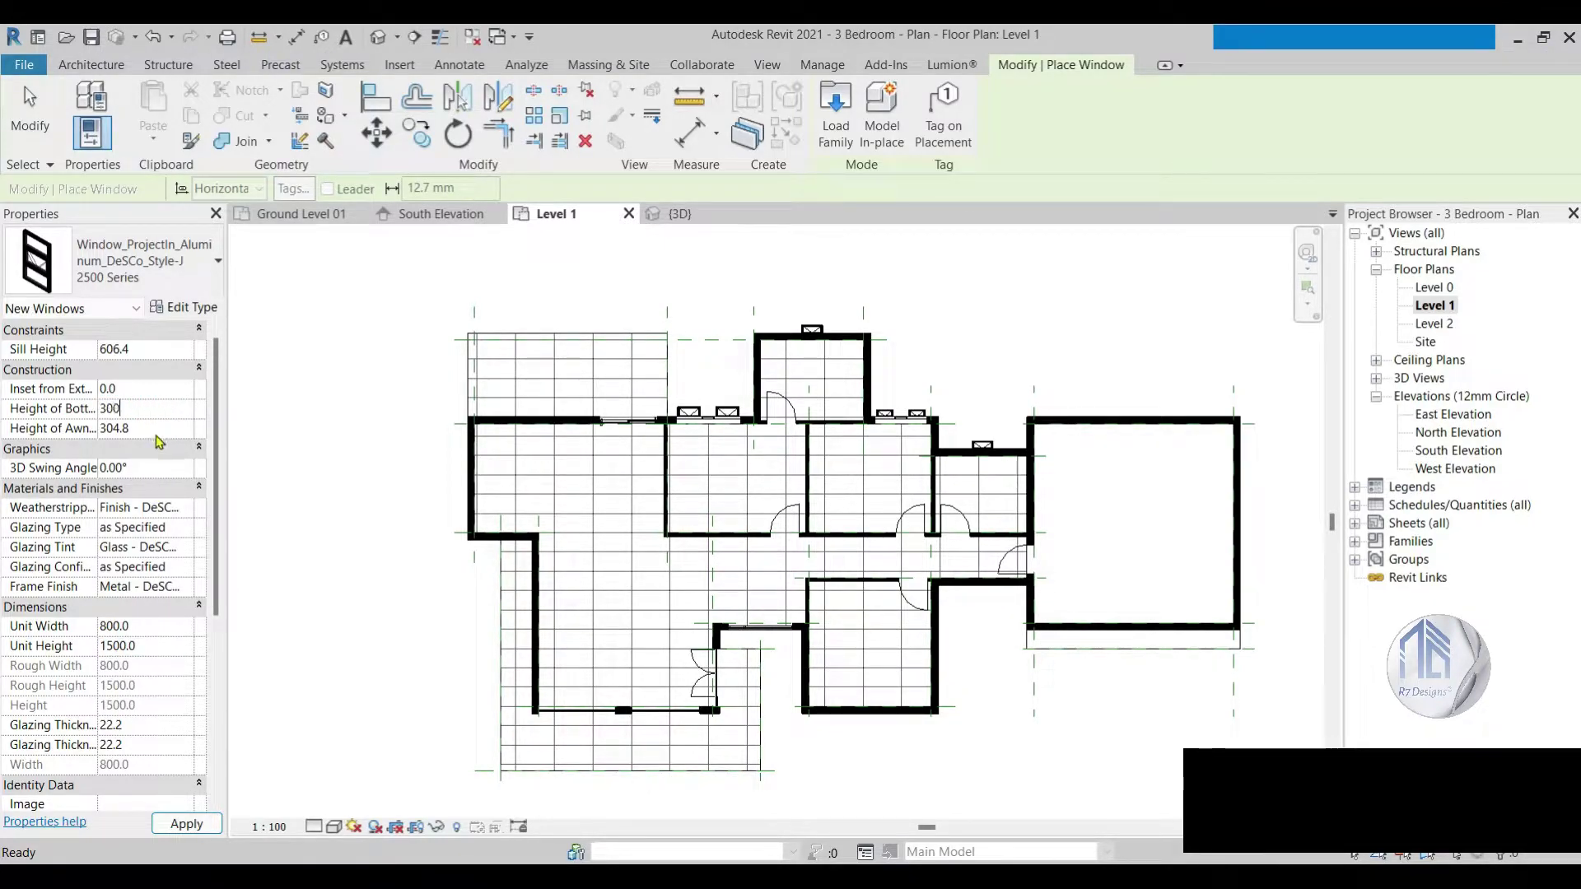
pyautogui.write('30')
pyautogui.press('Tab')
pyautogui.write('25')
# Step: Place two of these windows in the lower-centre room's bottom wall
pyautogui.scroll(2, 914, 741)
pyautogui.scroll(1, 897, 700)
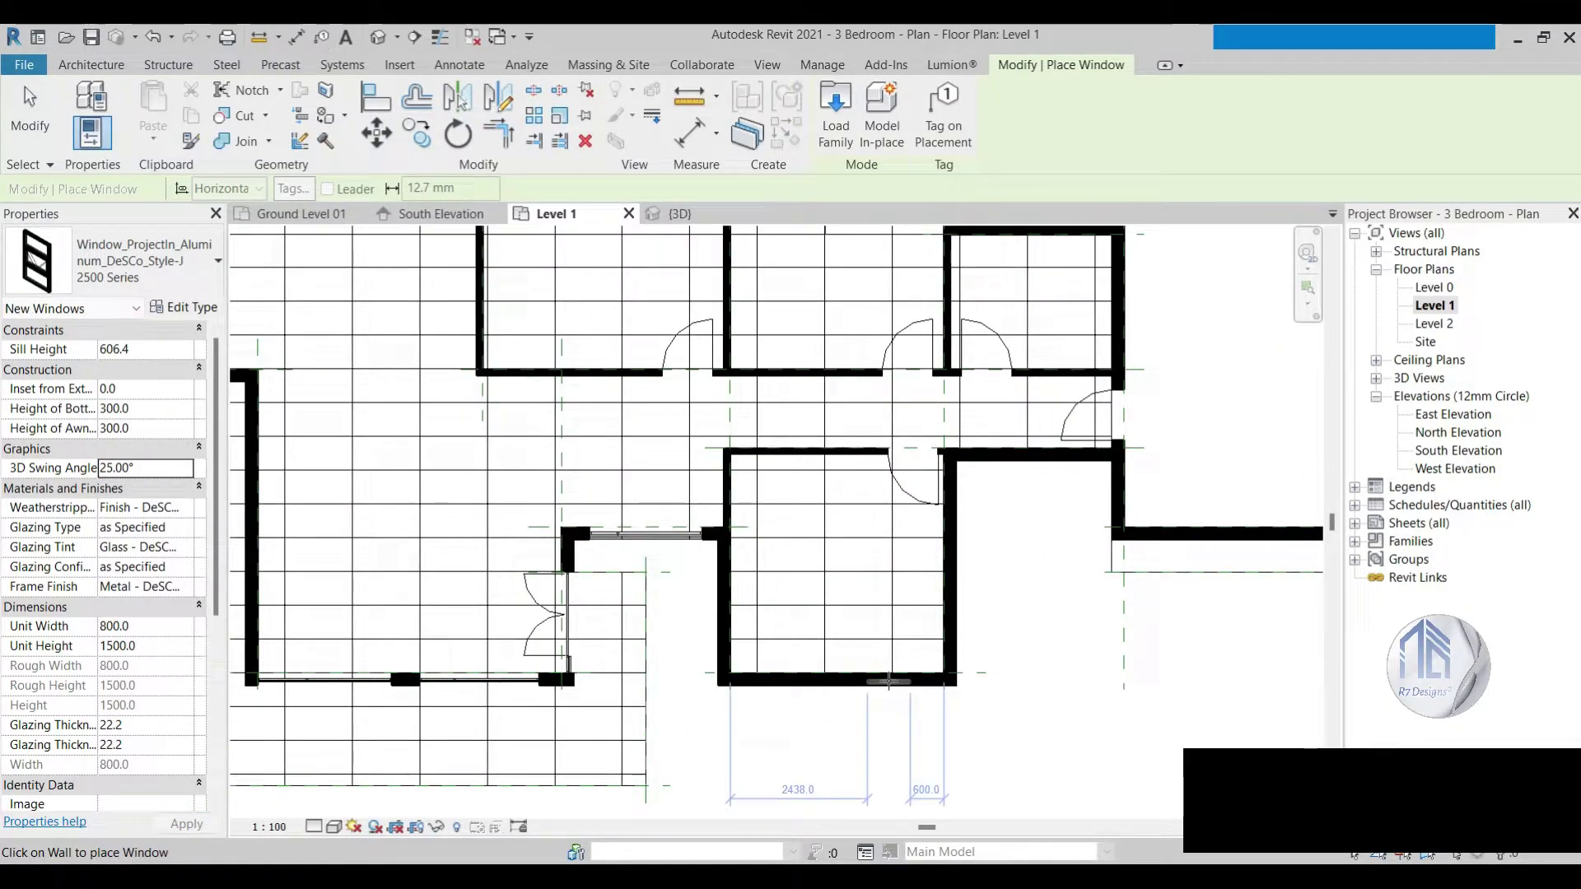
pyautogui.click(889, 680)
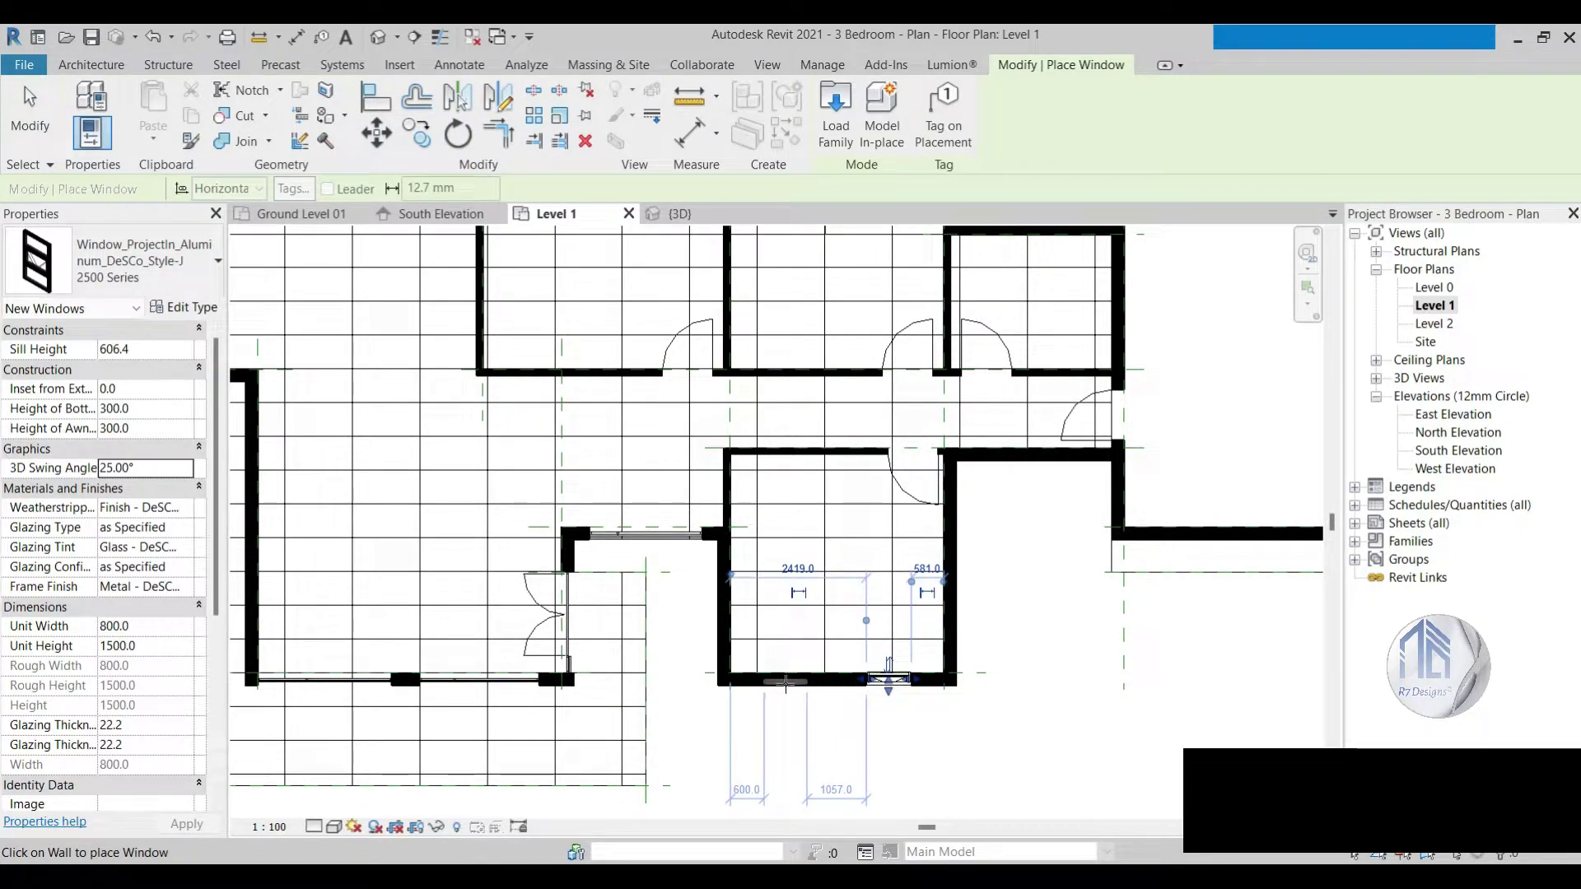
pyautogui.click(779, 680)
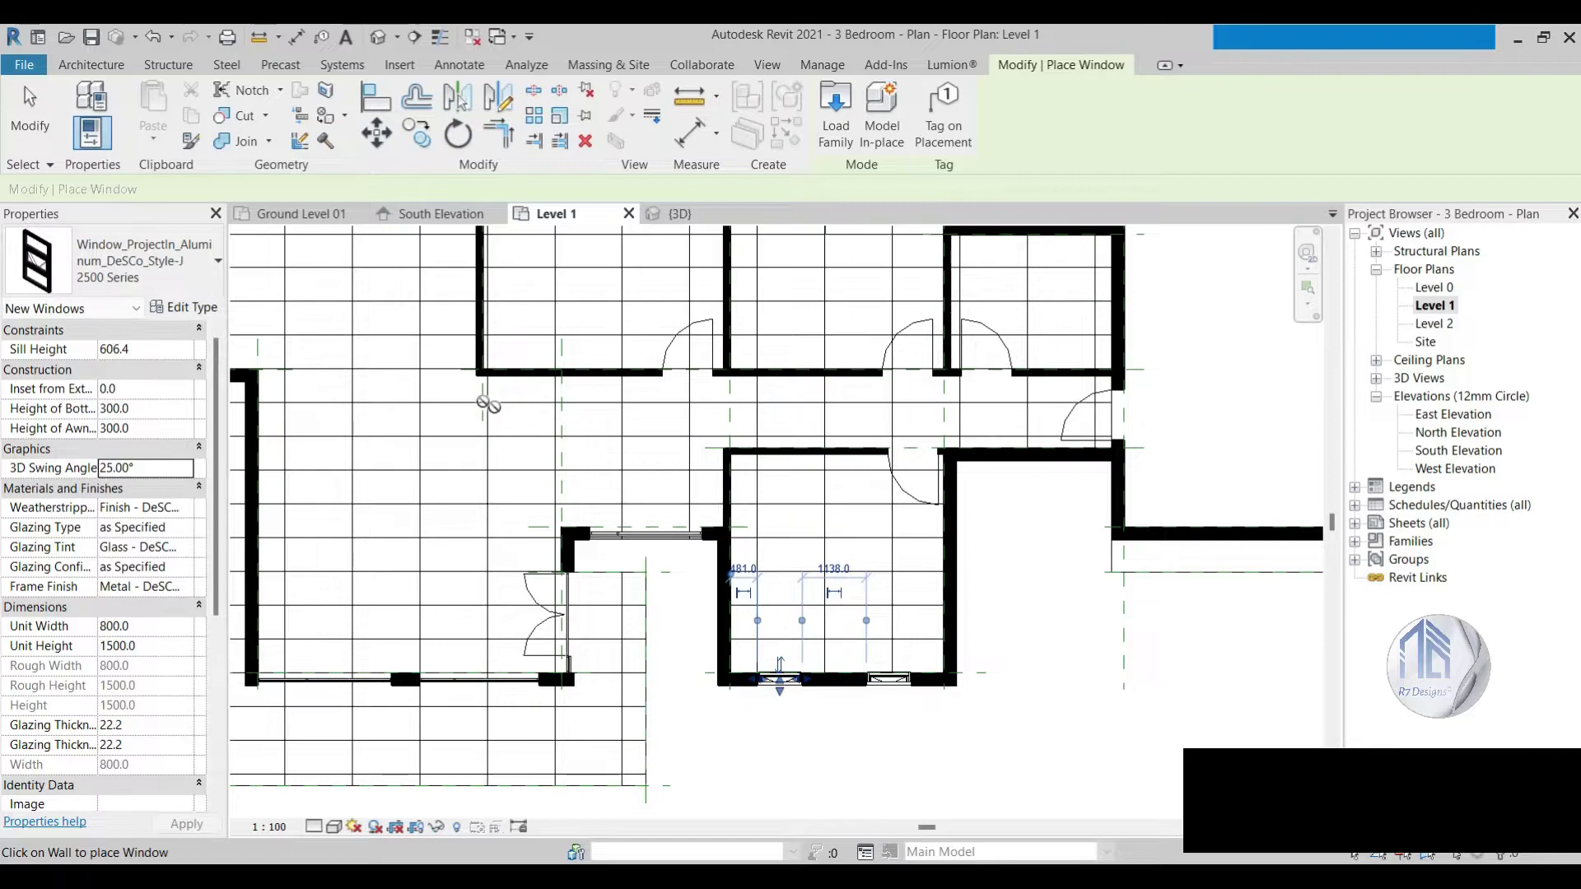
pyautogui.click(29, 132)
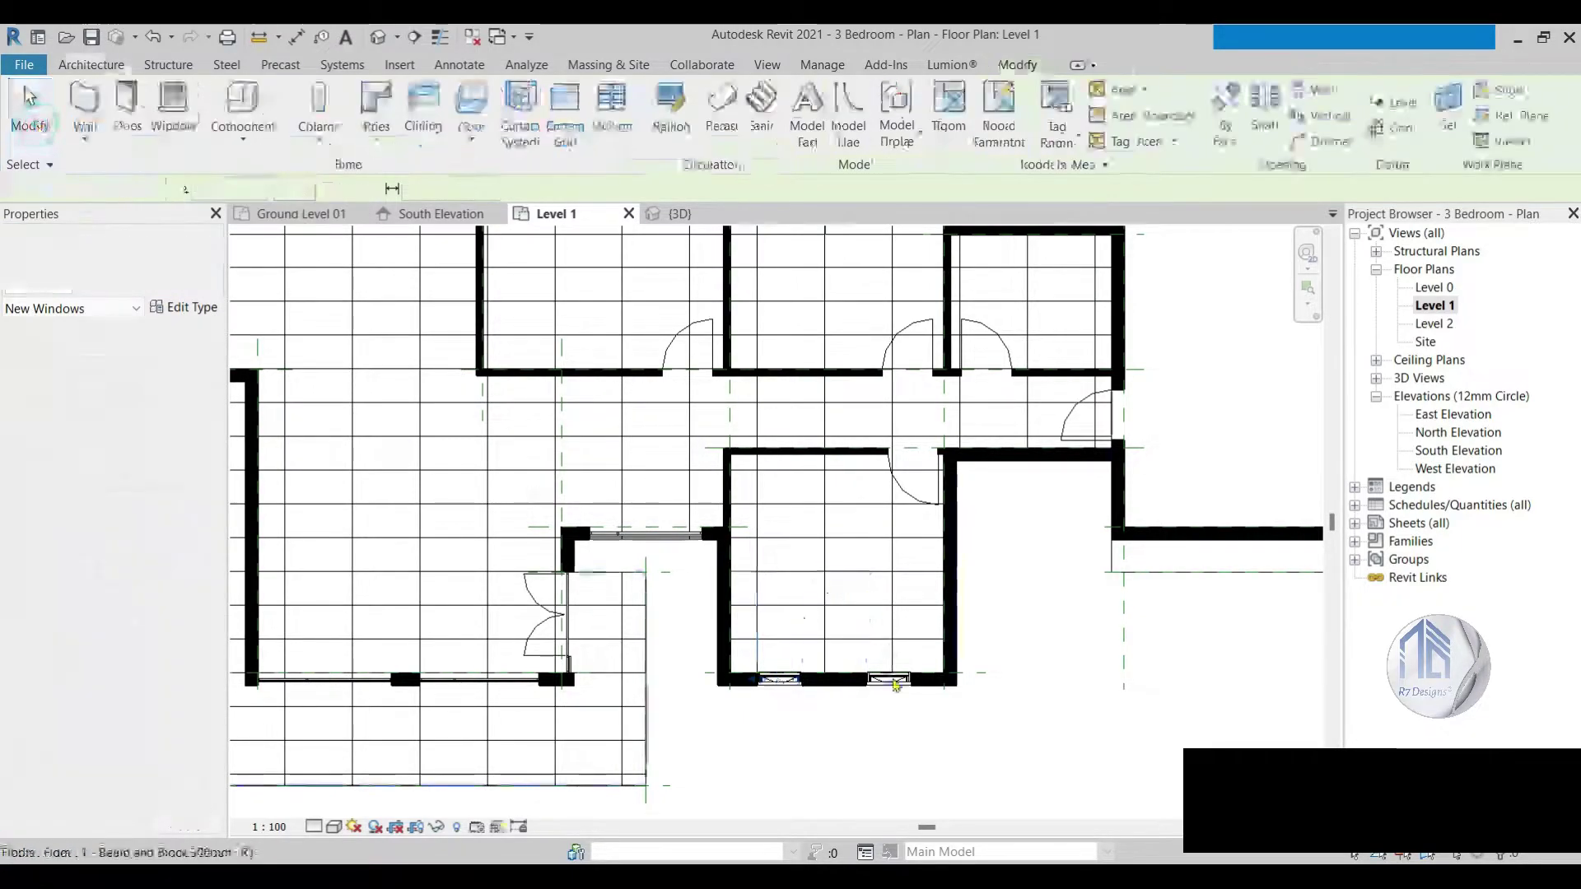
# Step: Position the right-hand window 500 mm from its side wall
pyautogui.scroll(3, 890, 693)
pyautogui.click(892, 682)
pyautogui.scroll(2, 892, 682)
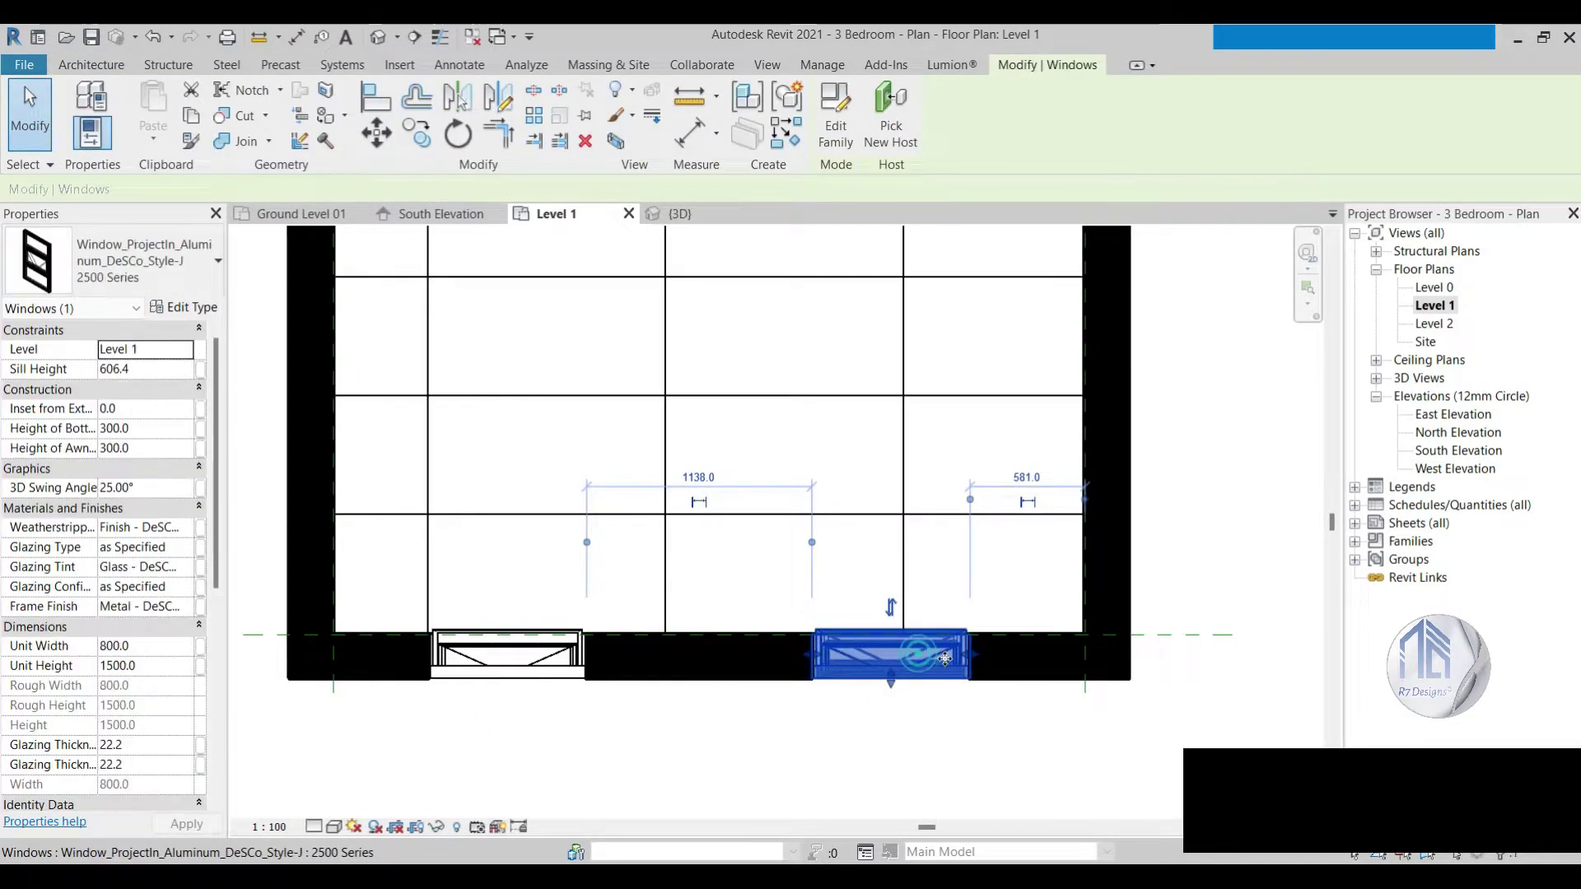
pyautogui.moveTo(922, 664); pyautogui.dragTo(955, 663)
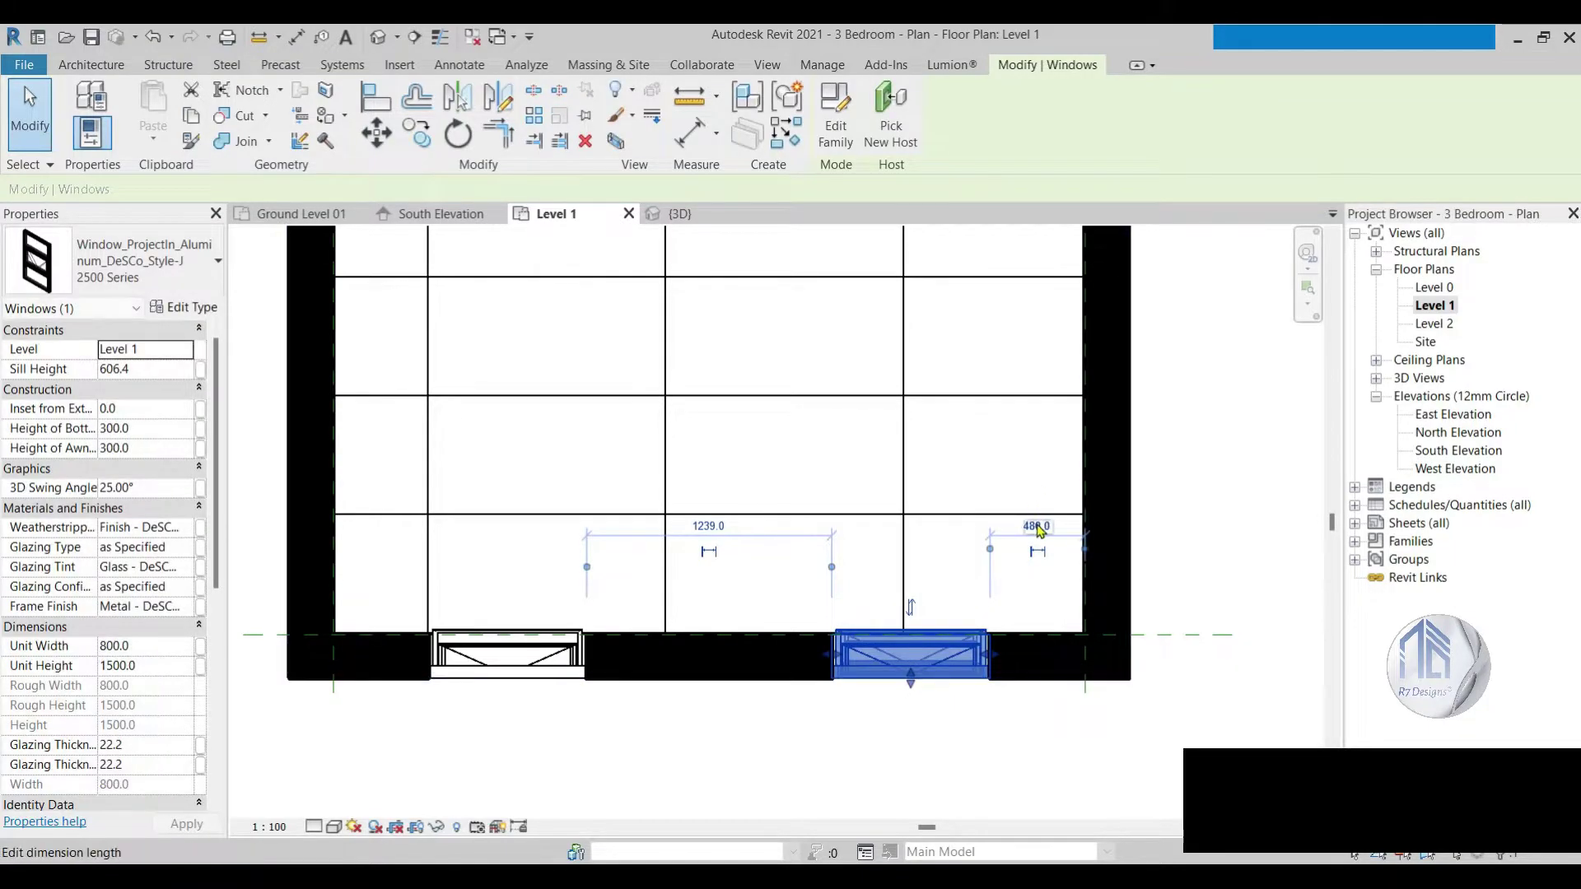
pyautogui.click(1036, 519)
pyautogui.write('500')
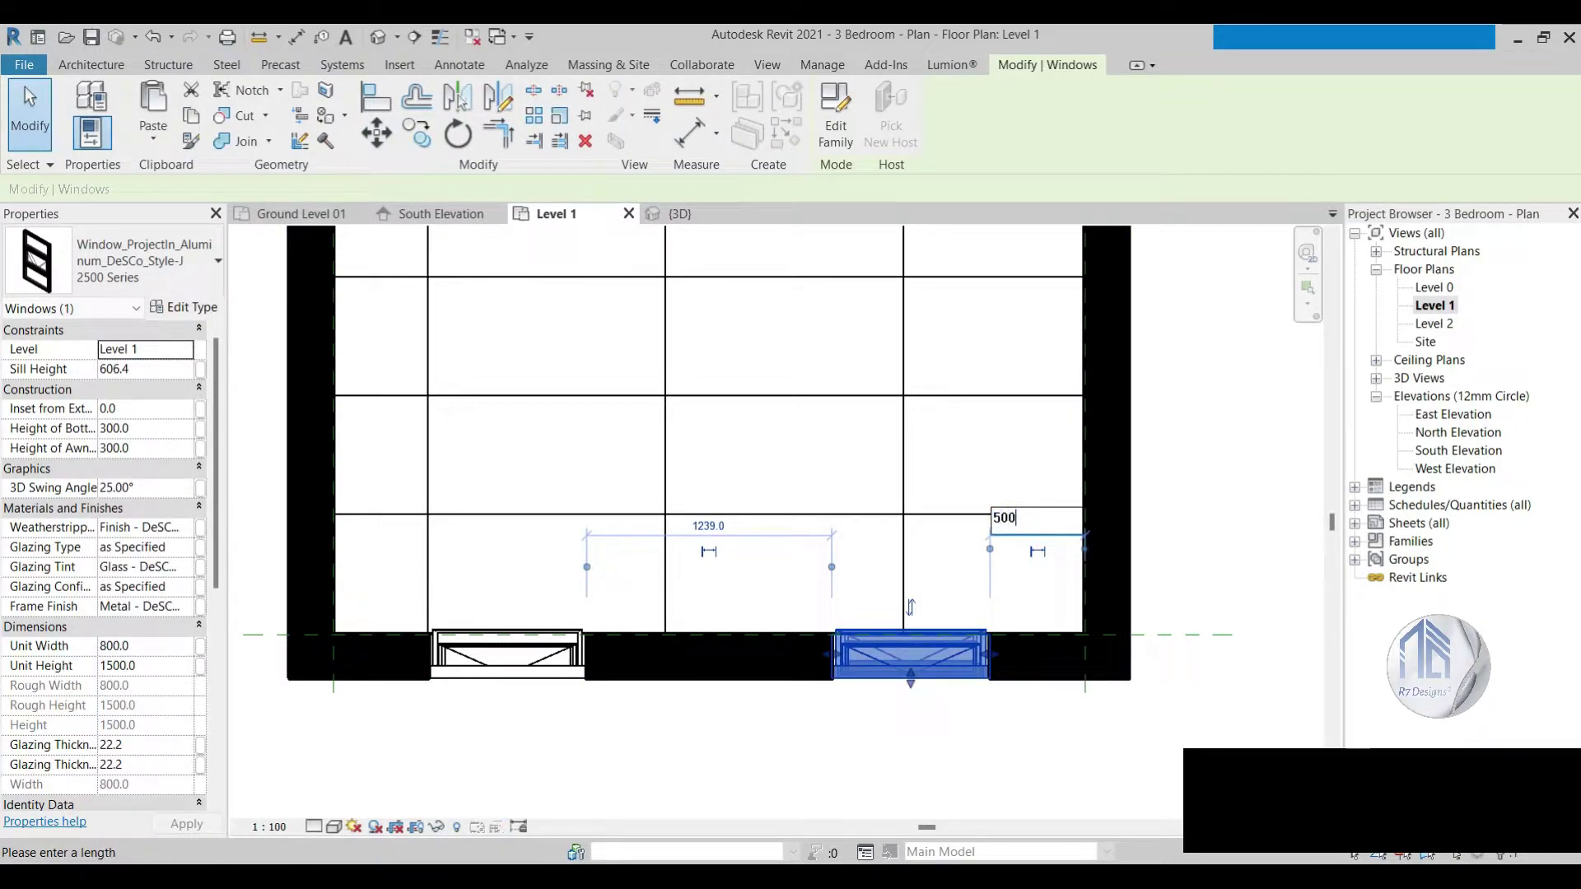
pyautogui.press('Return')
pyautogui.click(1159, 768)
# Step: Position the left-hand window 500 mm from its side wall
pyautogui.scroll(-3, 905, 522)
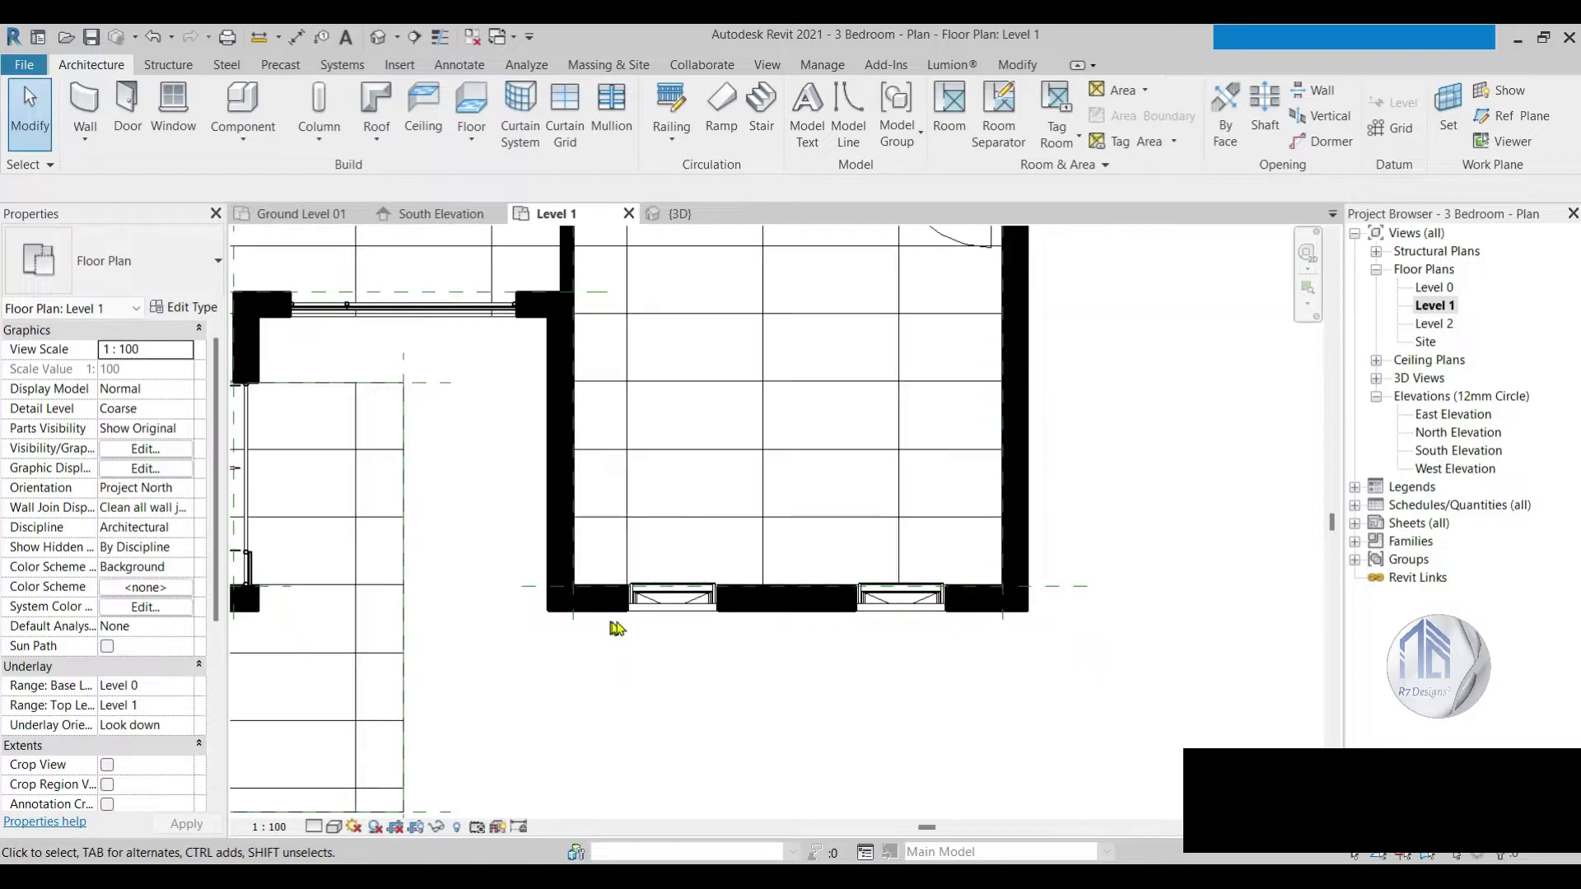
pyautogui.click(672, 599)
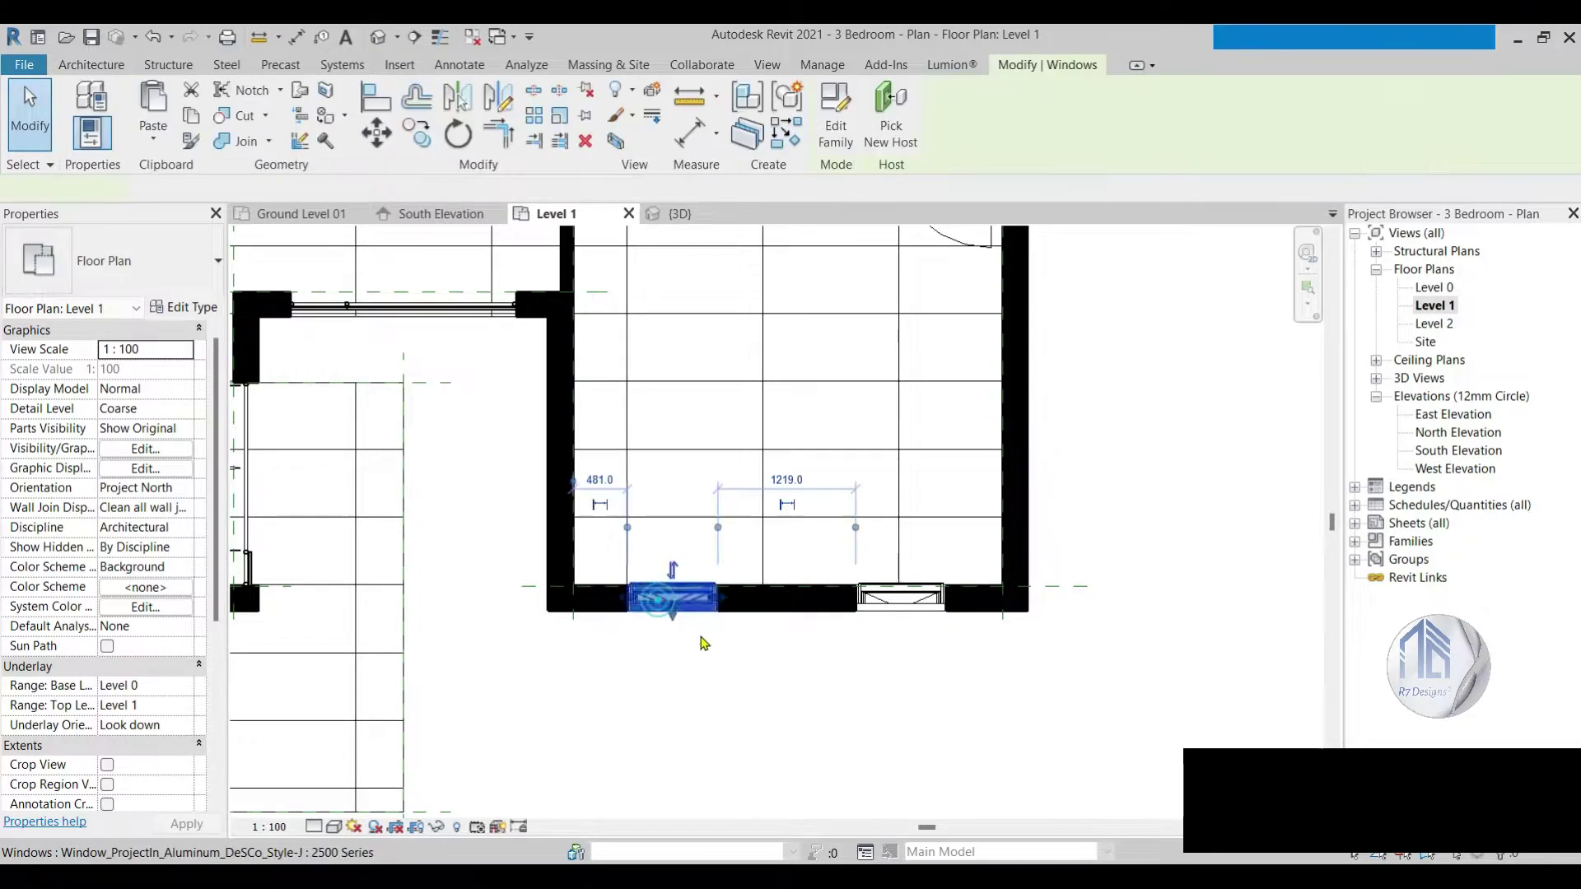
pyautogui.click(602, 479)
pyautogui.write('500')
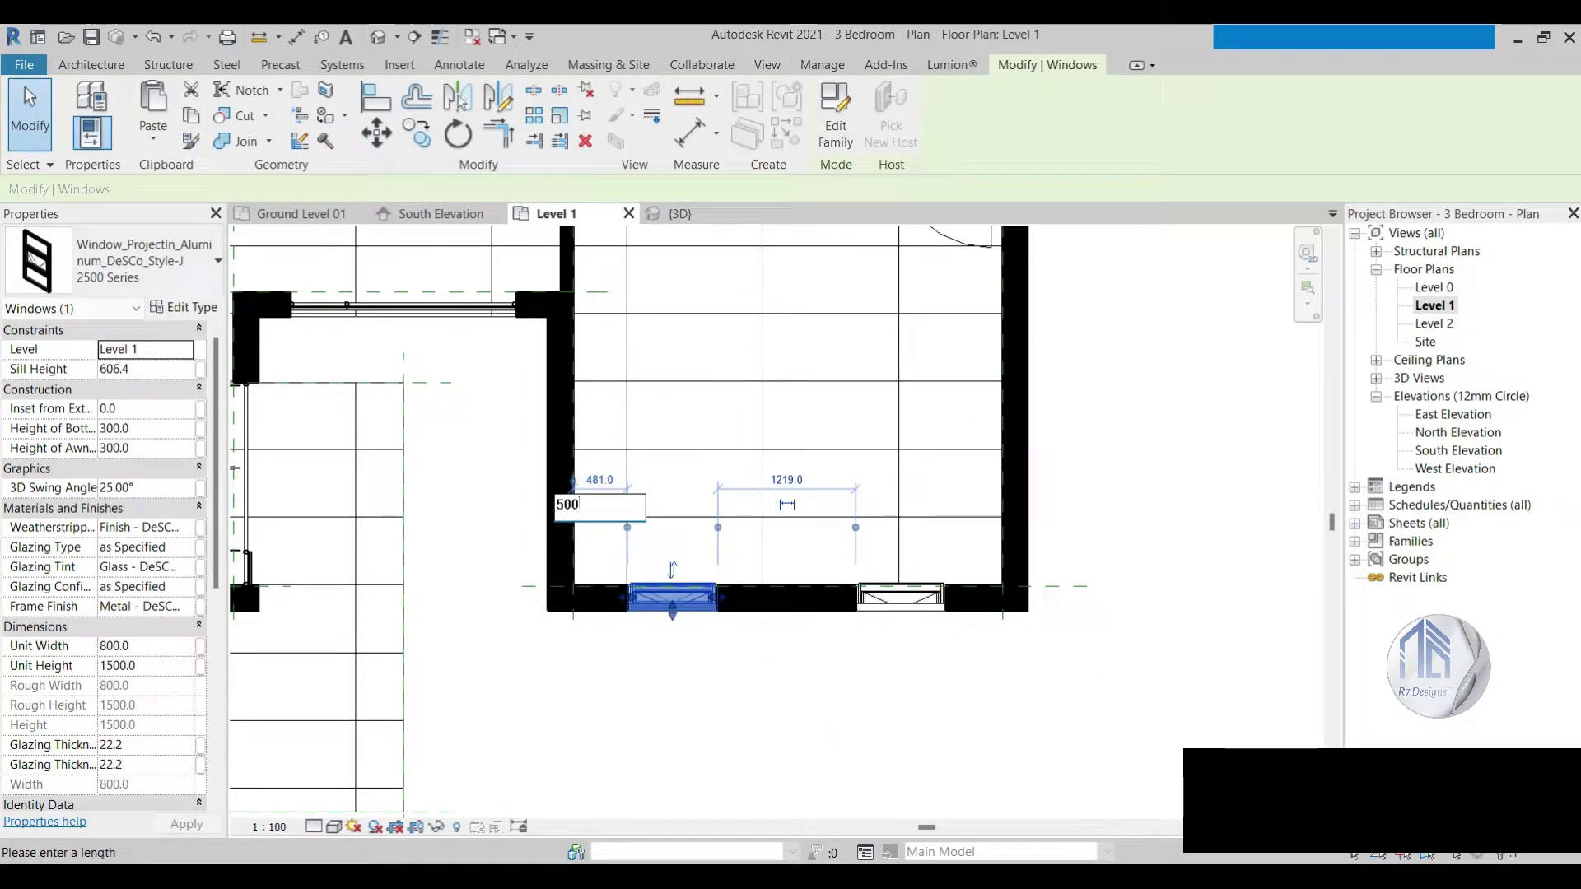
pyautogui.press('Return')
pyautogui.click(922, 705)
pyautogui.scroll(-4, 827, 651)
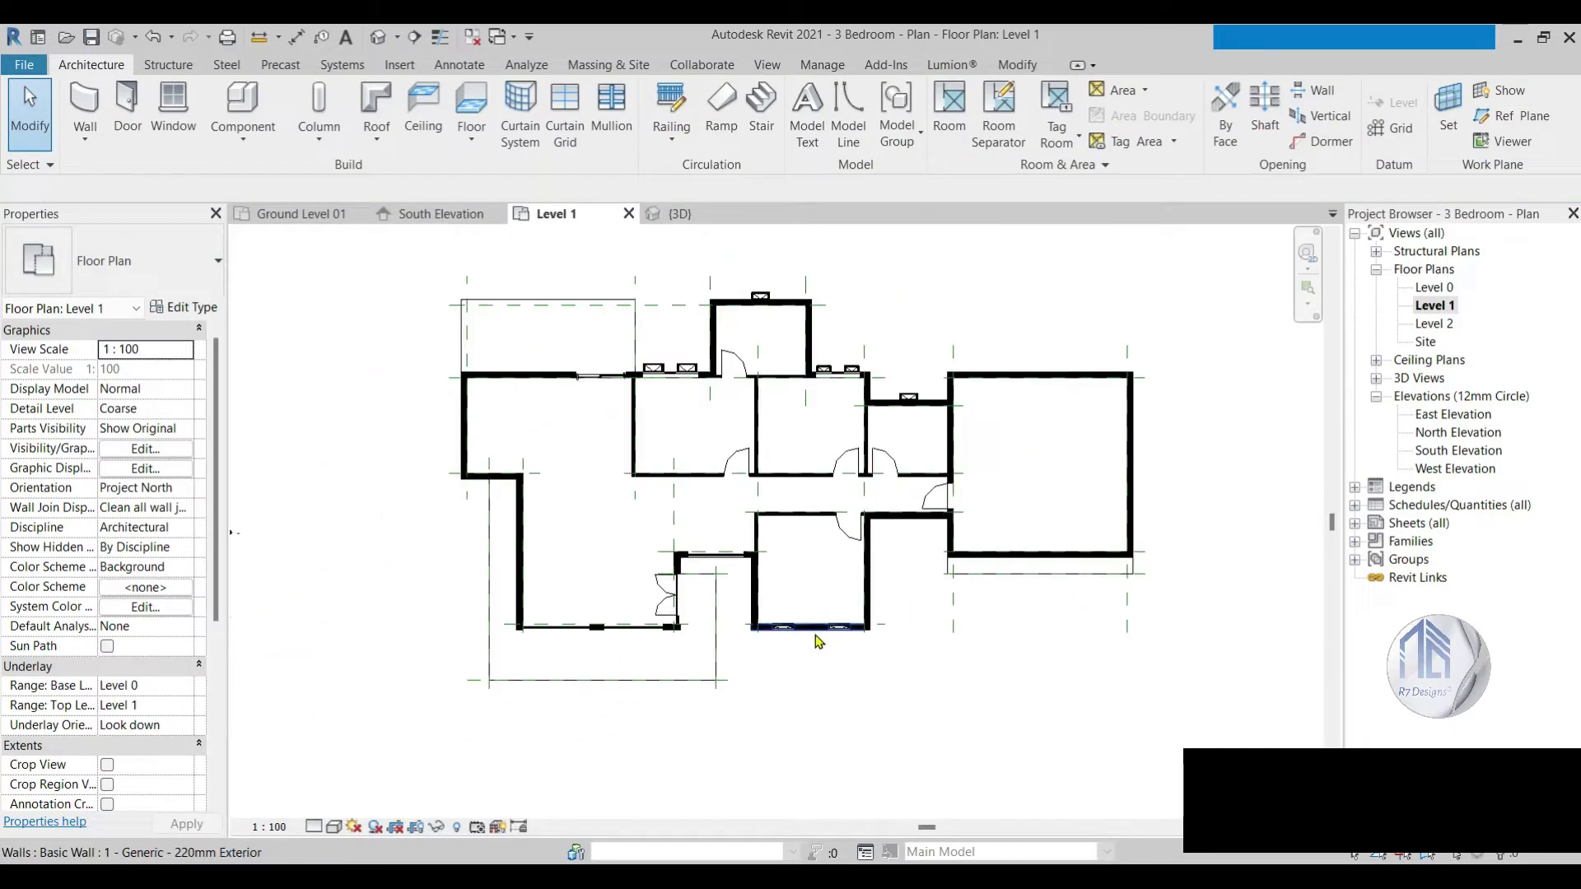
pyautogui.scroll(3, 963, 505)
pyautogui.scroll(-2, 599, 365)
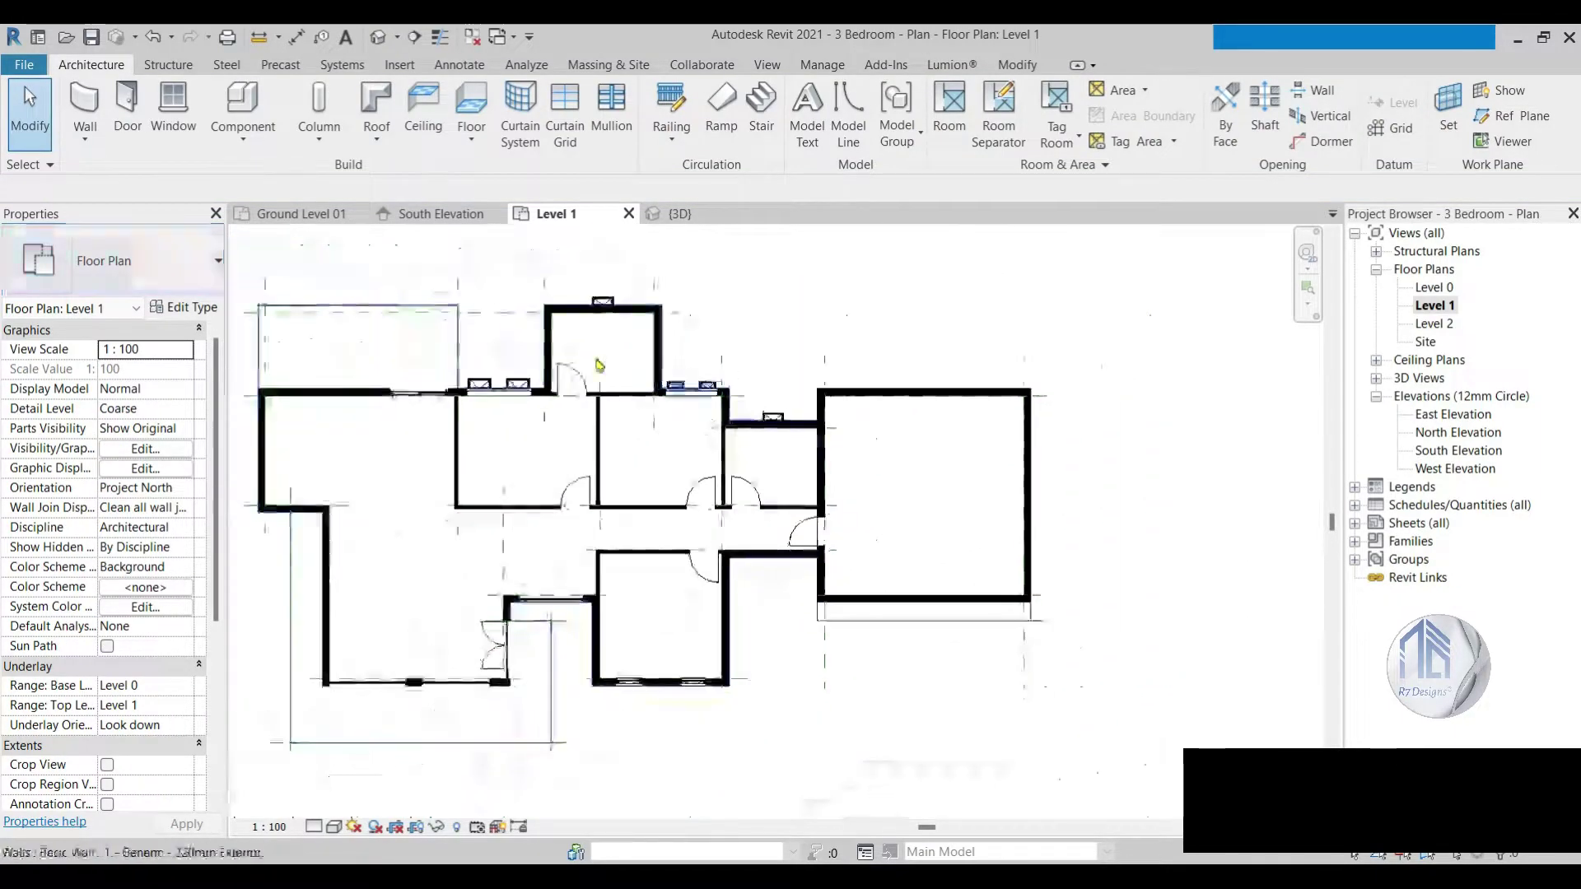
# Step: Place a 'Garage door no line' door in the garage's bottom wall, 350 mm from each side
pyautogui.click(127, 109)
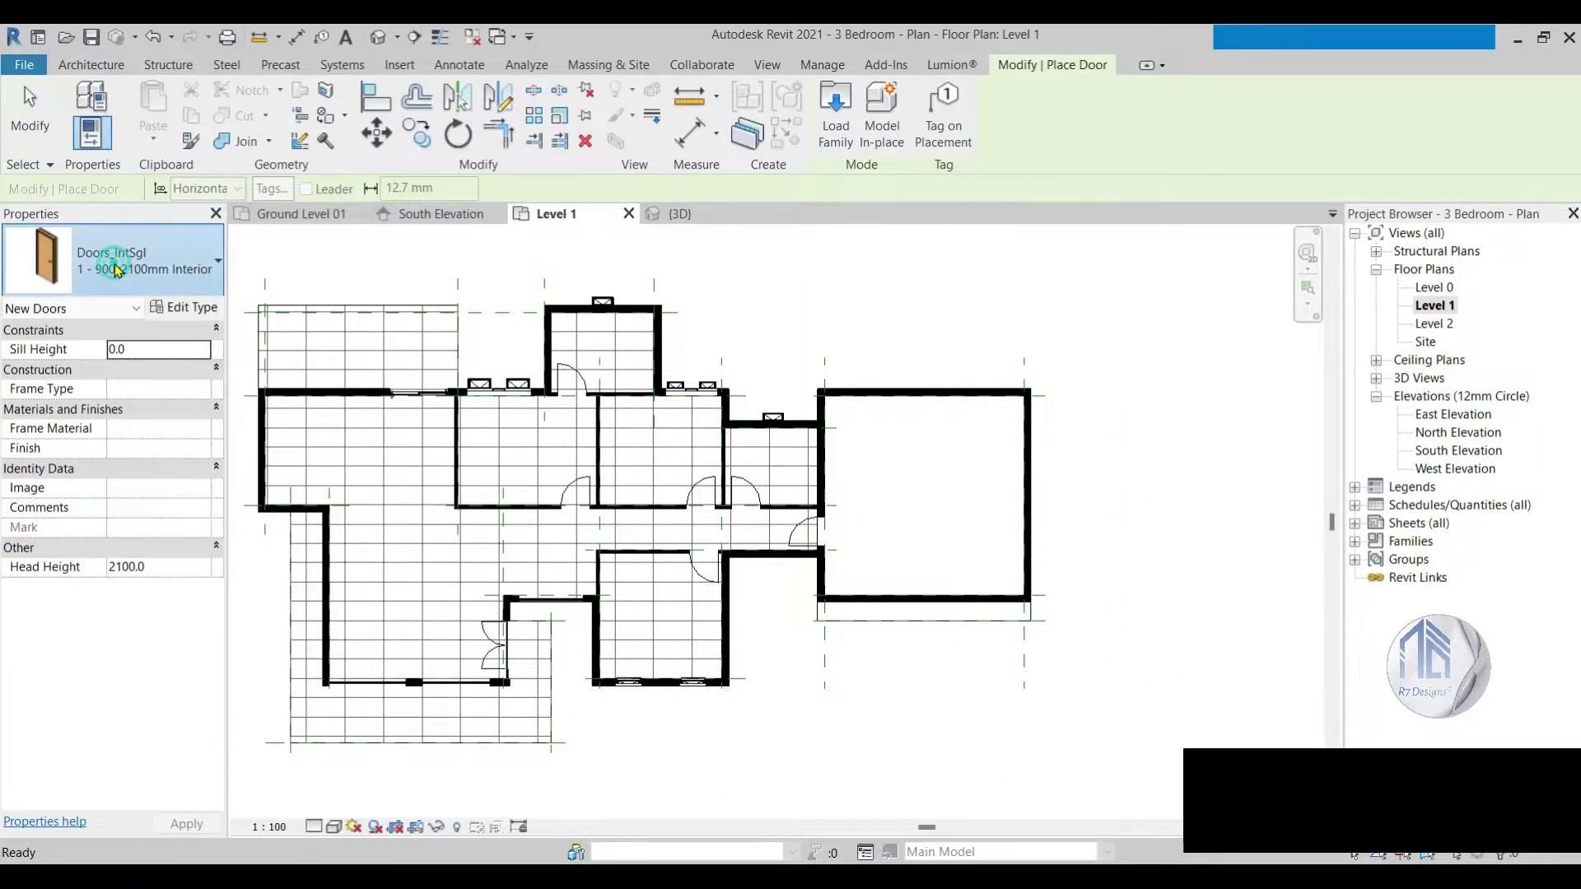
pyautogui.click(116, 270)
pyautogui.scroll(-1, 132, 527)
pyautogui.click(123, 583)
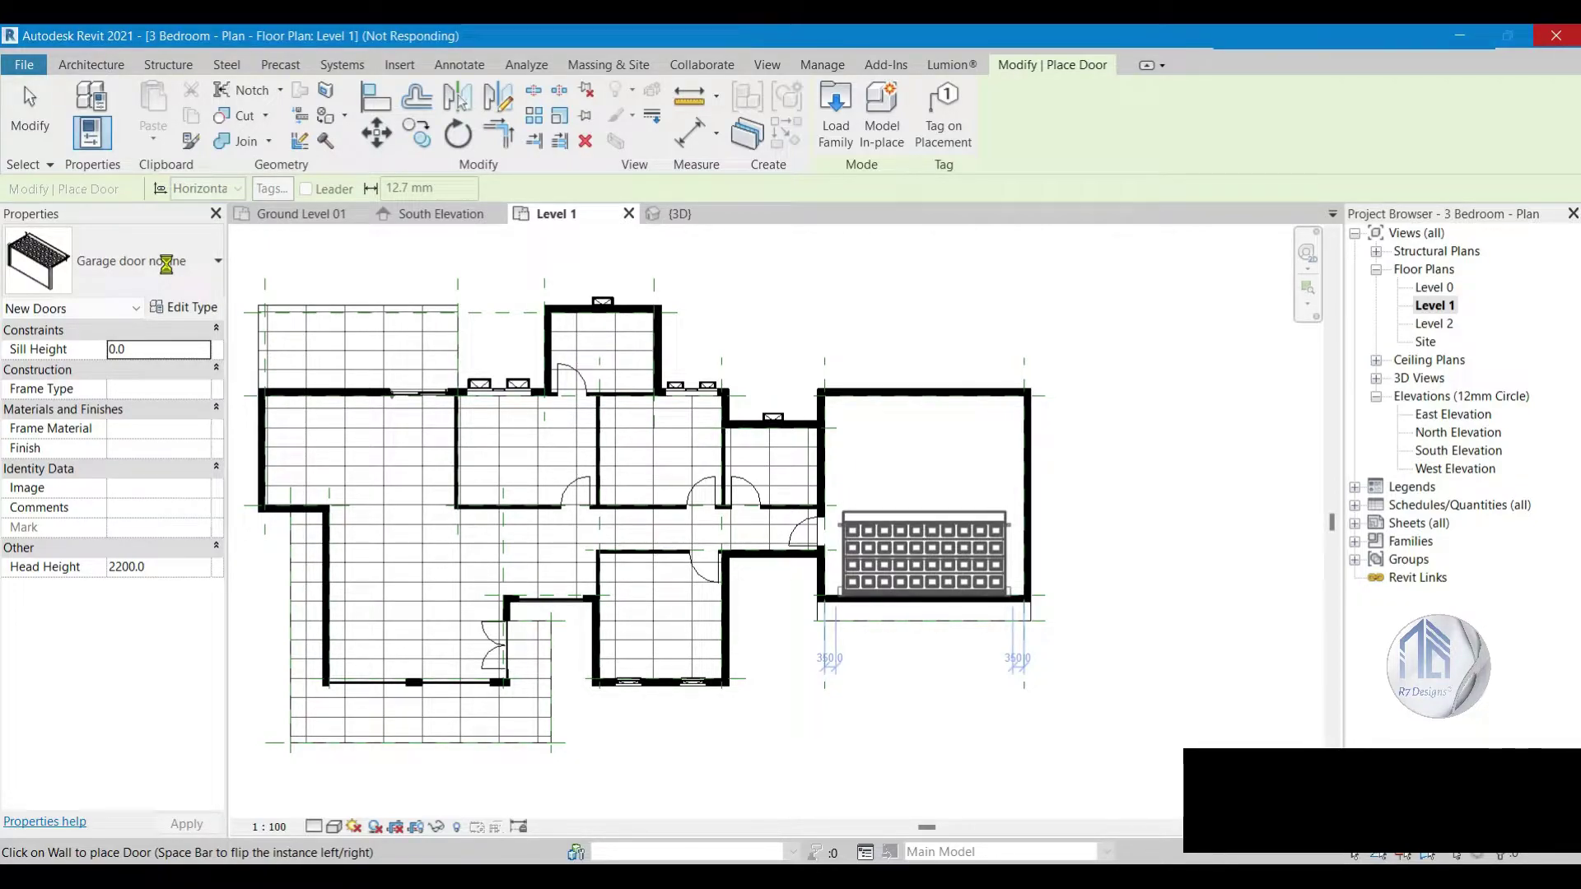
pyautogui.click(161, 278)
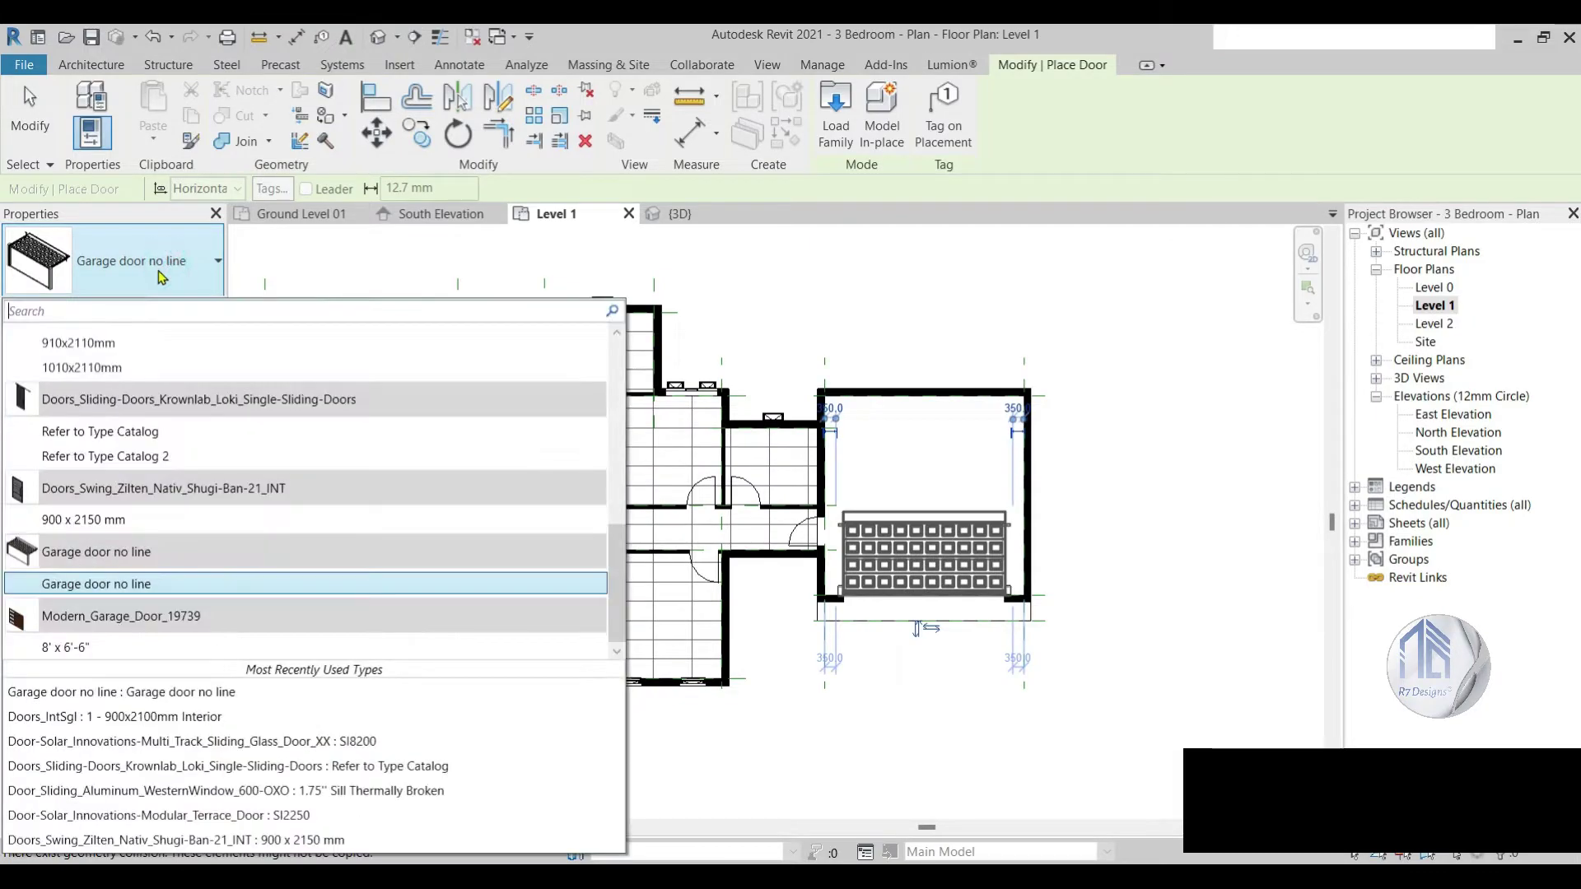
pyautogui.click(90, 64)
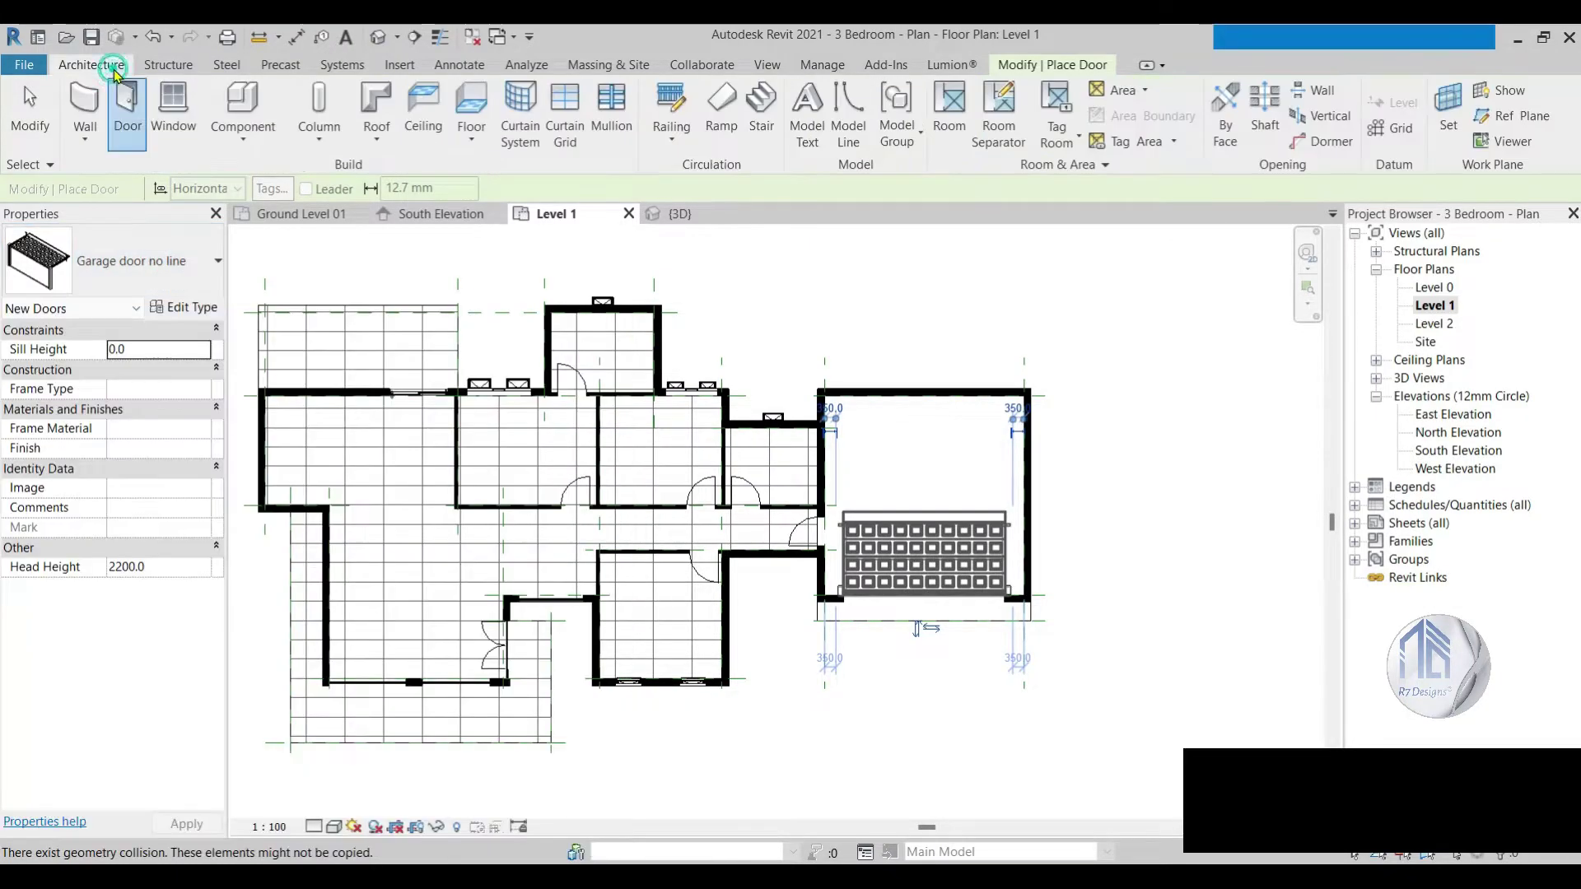
# Step: Pick the DeSCo_Single 2500 Series window at 1200 × 150 with a 25° swing
pyautogui.click(186, 115)
pyautogui.click(134, 255)
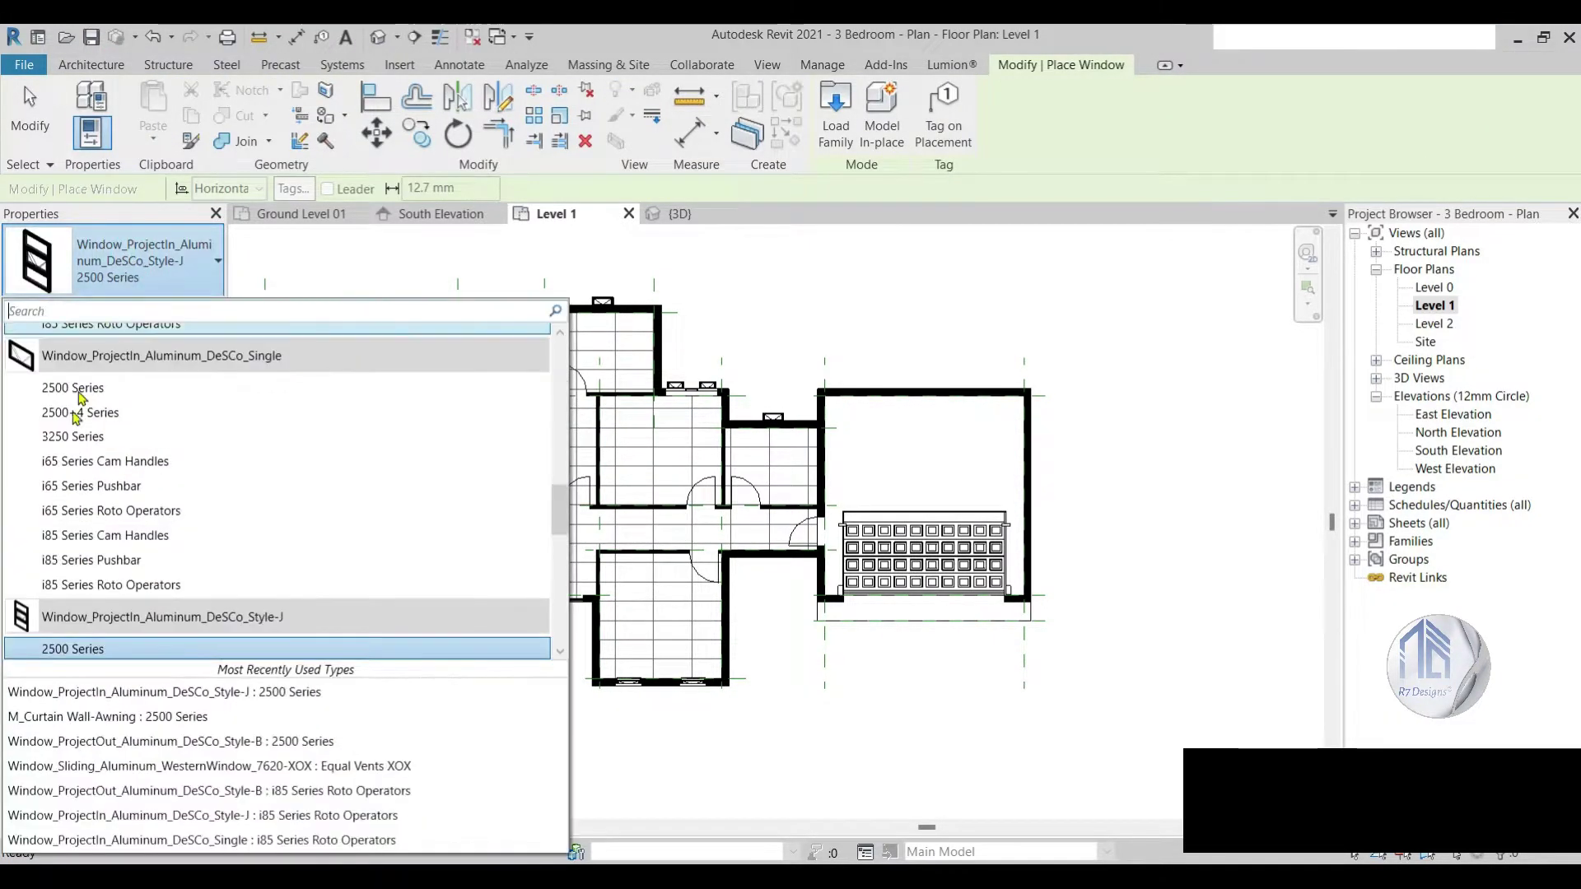
pyautogui.scroll(-1, 81, 494)
pyautogui.scroll(-1, 82, 527)
pyautogui.scroll(-1, 82, 527)
pyautogui.scroll(-1, 83, 531)
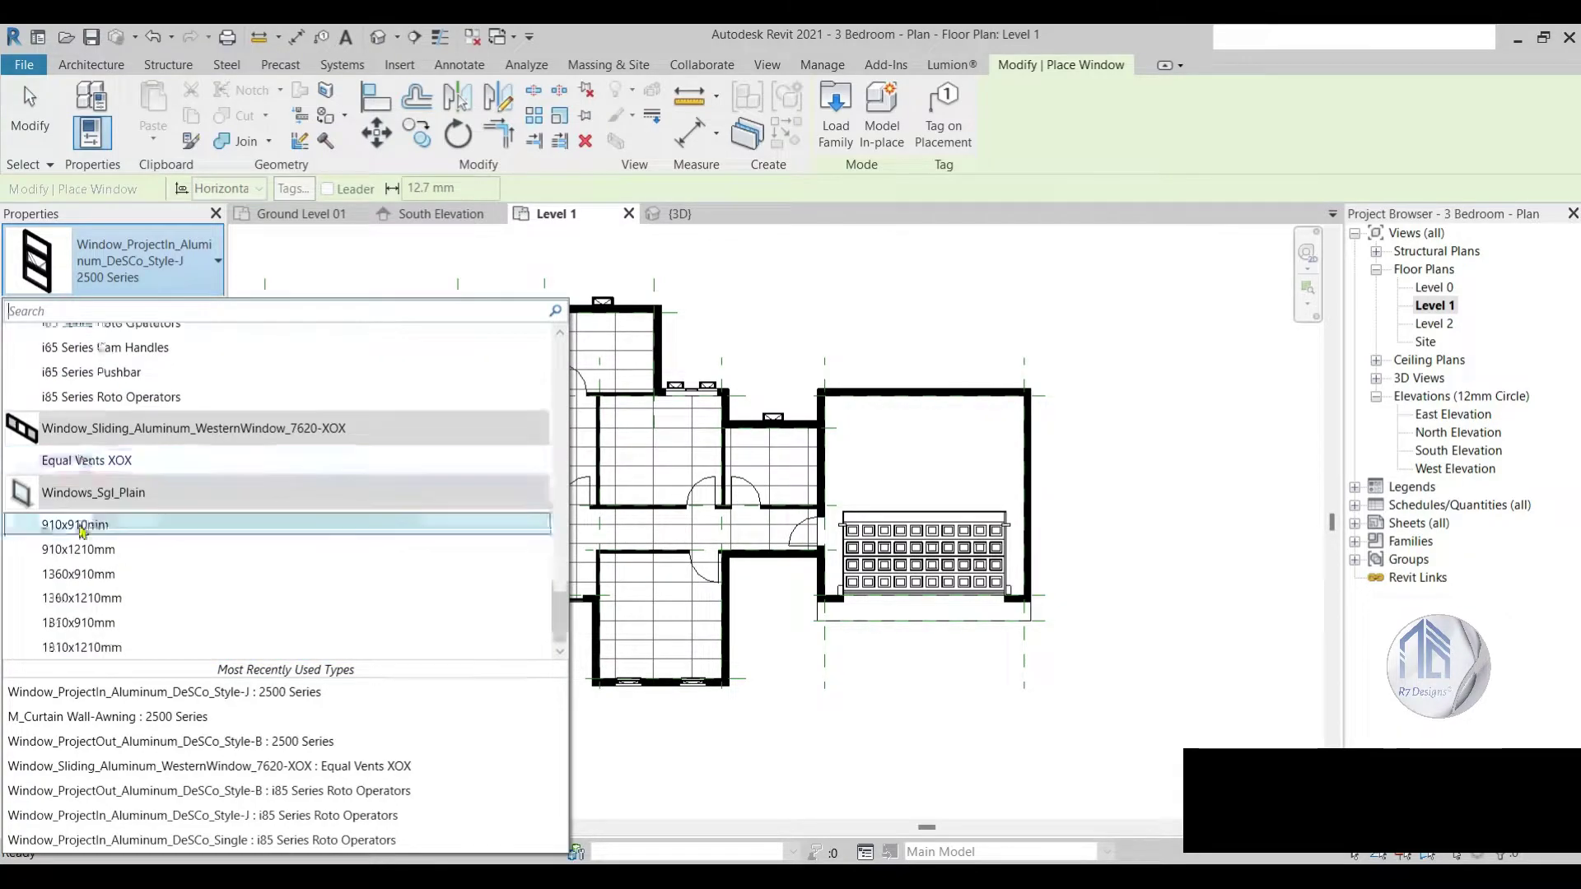
pyautogui.scroll(3, 82, 527)
pyautogui.scroll(3, 71, 504)
pyautogui.scroll(2, 70, 504)
pyautogui.scroll(2, 69, 505)
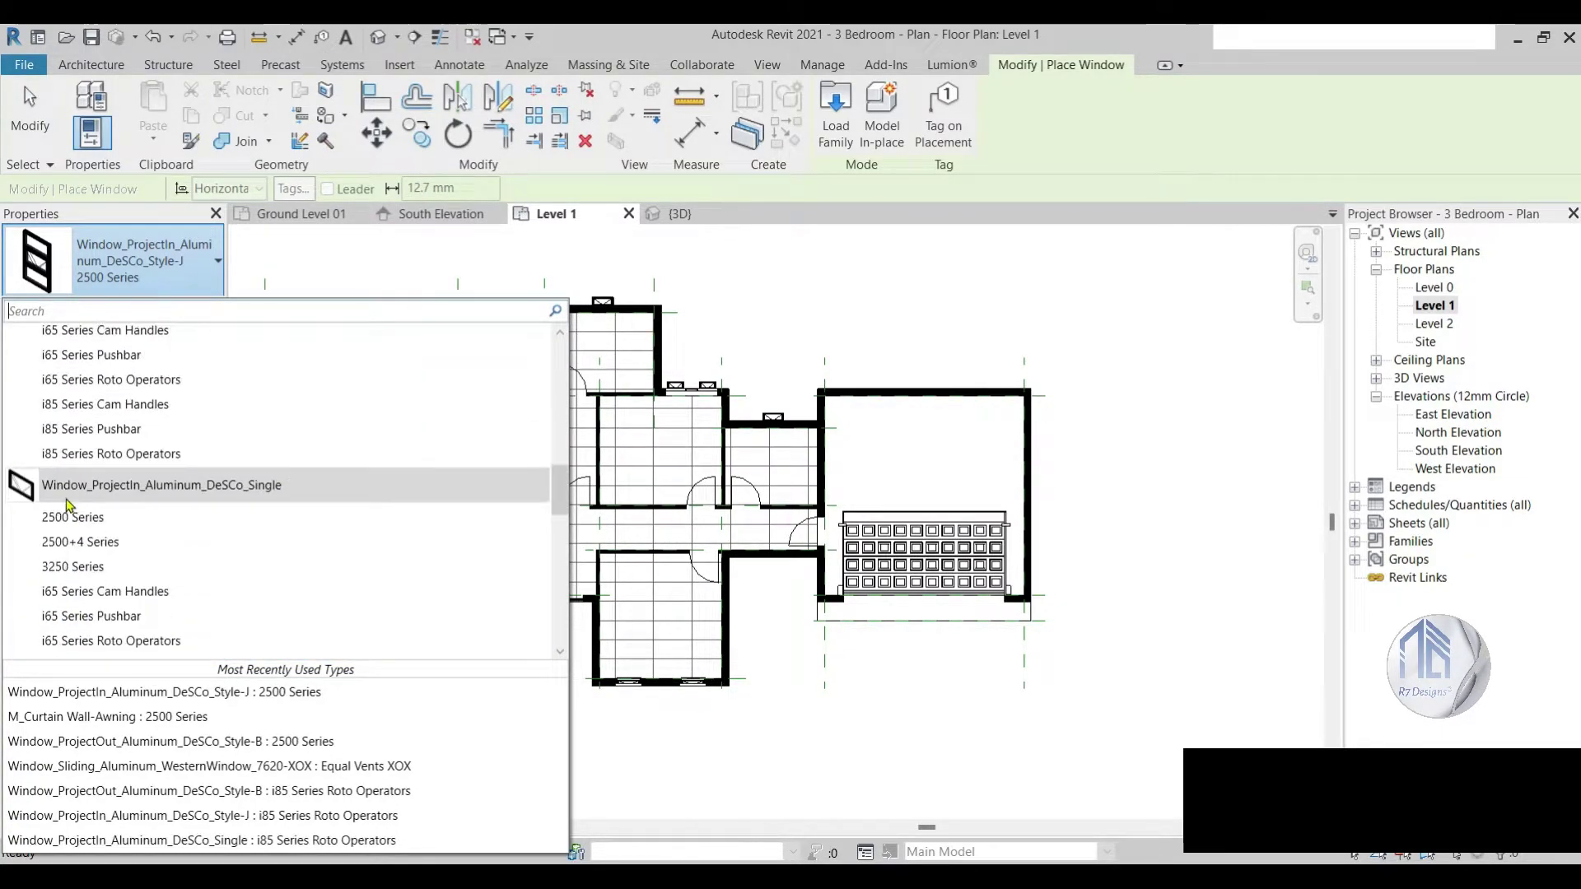
pyautogui.click(72, 517)
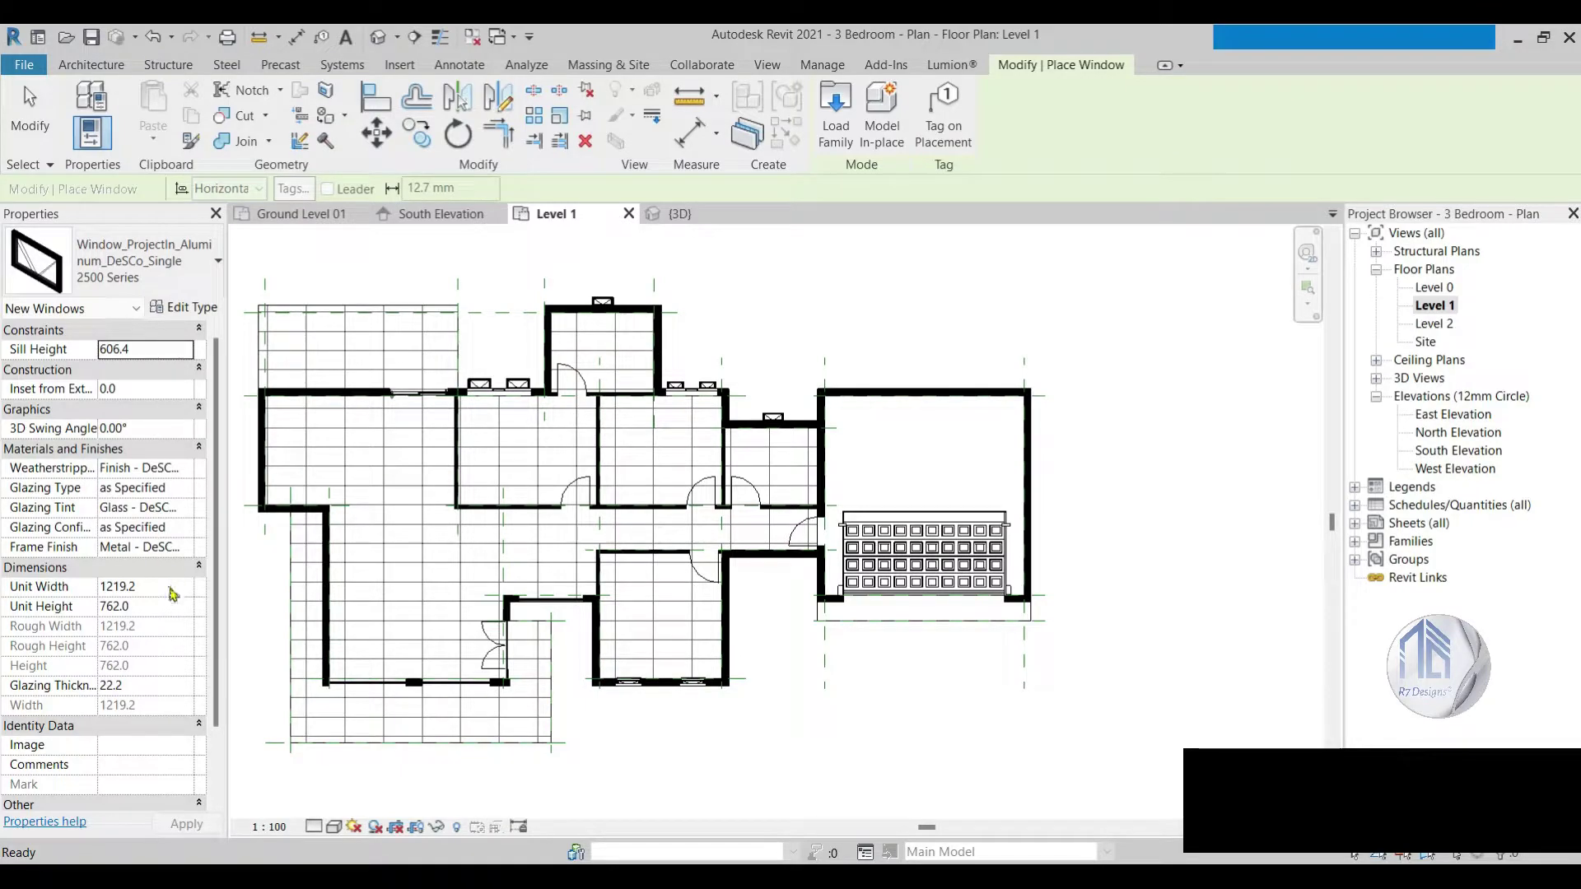
pyautogui.click(171, 580)
pyautogui.write('150')
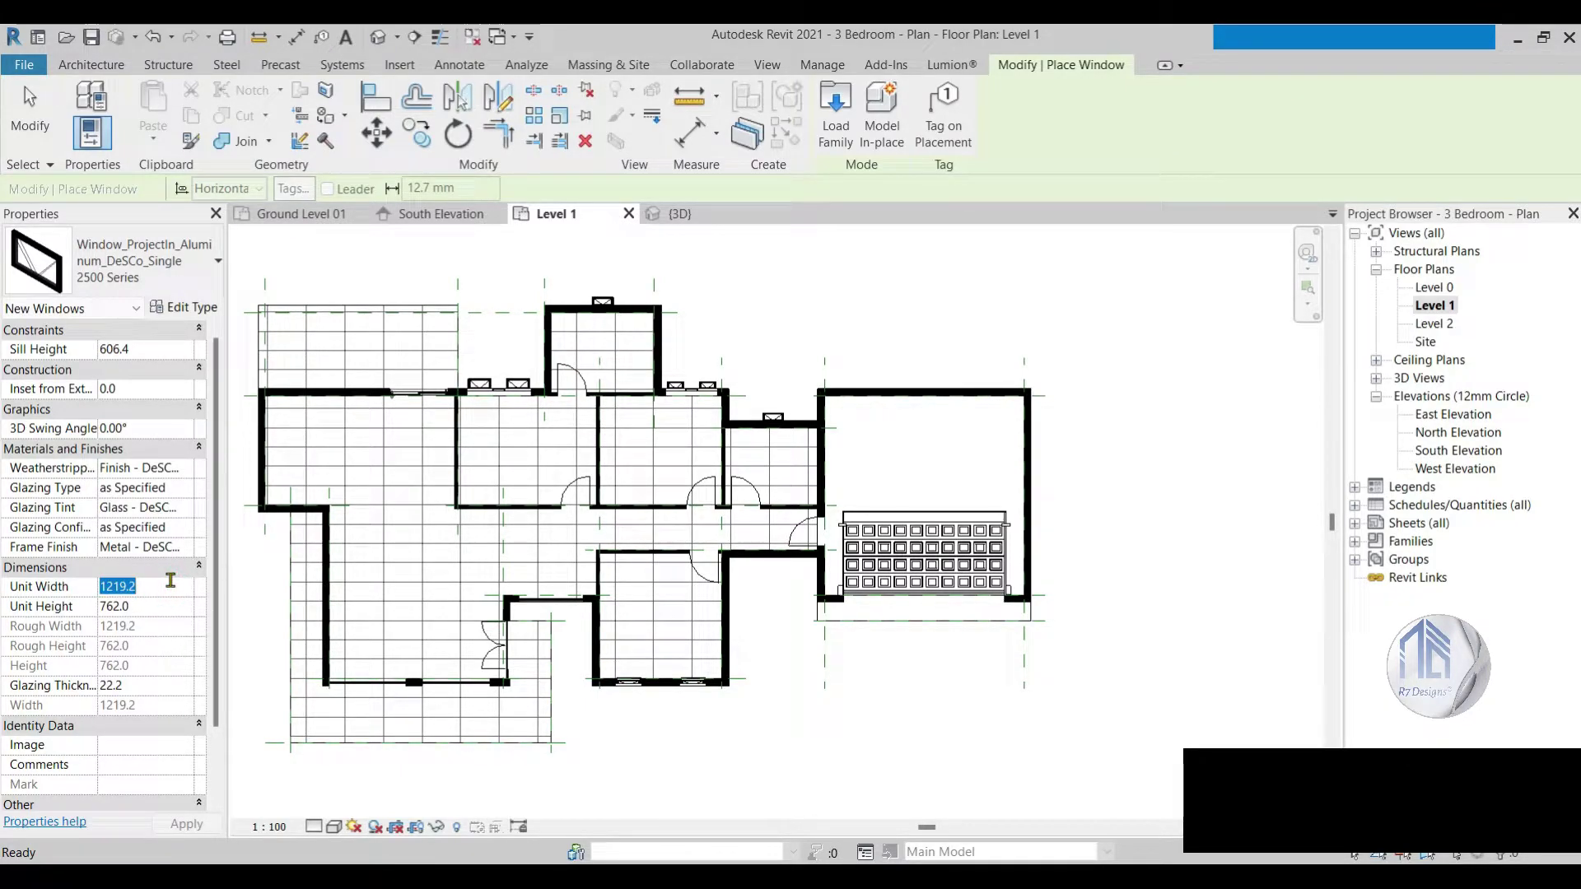
pyautogui.click(149, 427)
pyautogui.write('2')
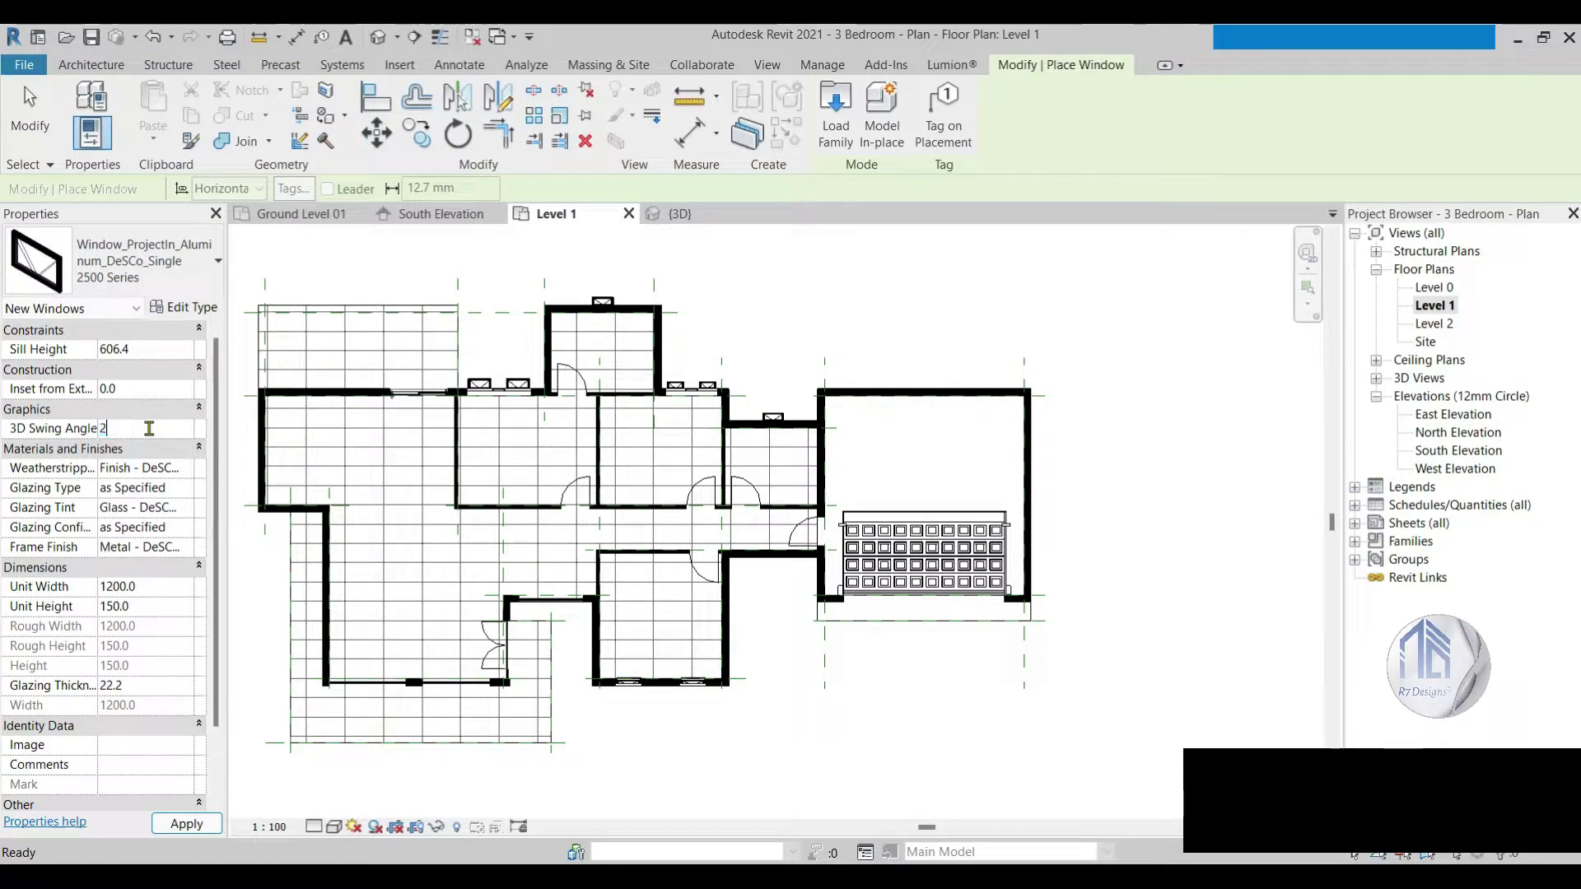
pyautogui.write('5')
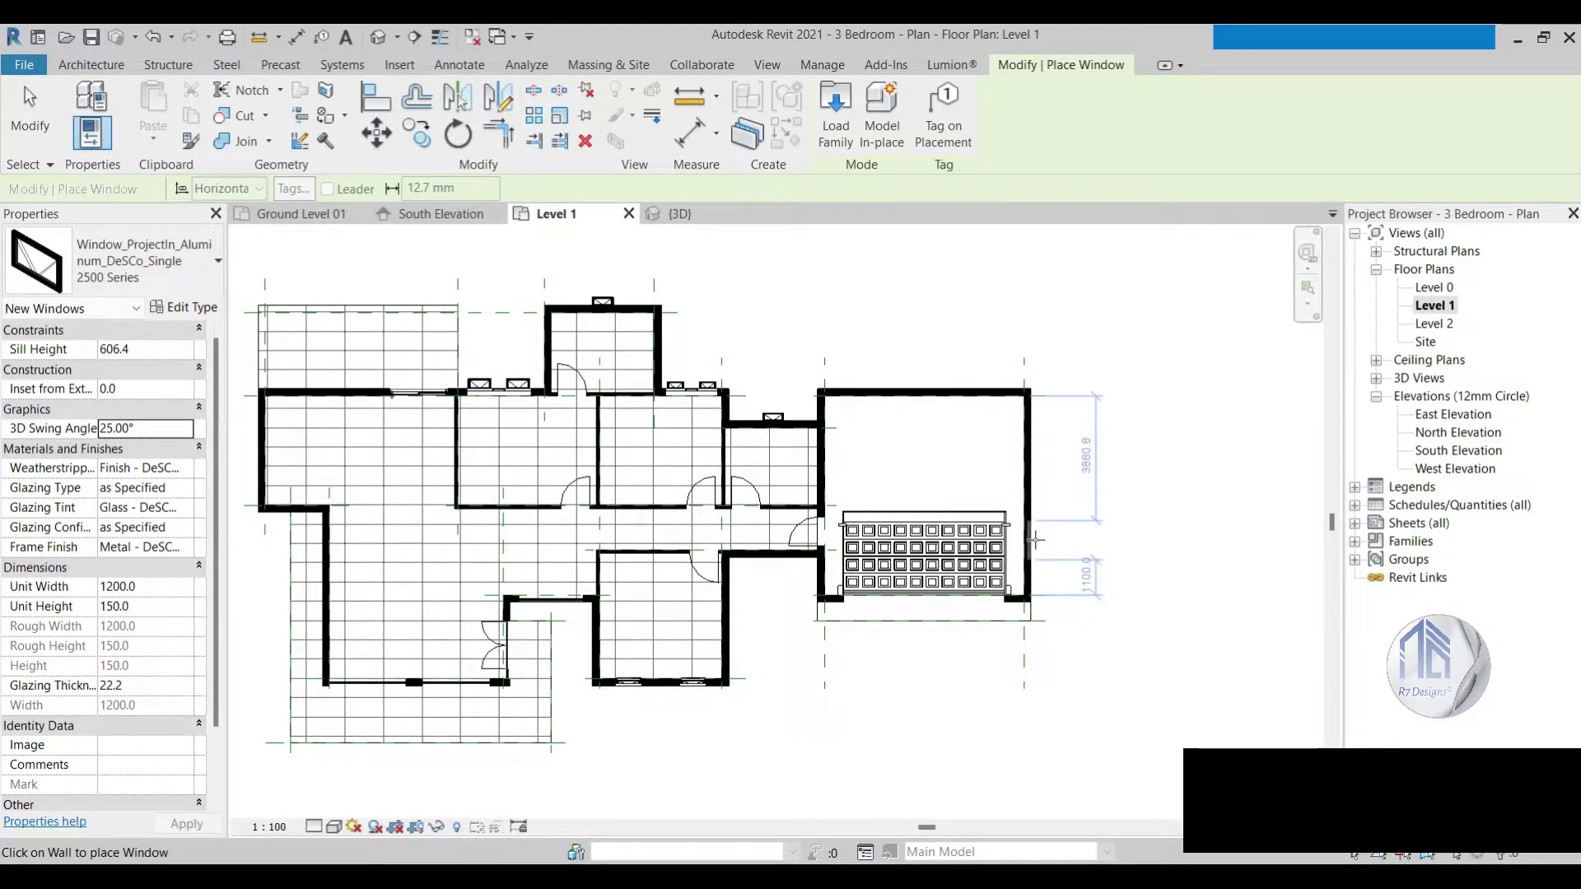
# Step: Place the window on the garage's right wall and check it in 3D
pyautogui.click(1030, 542)
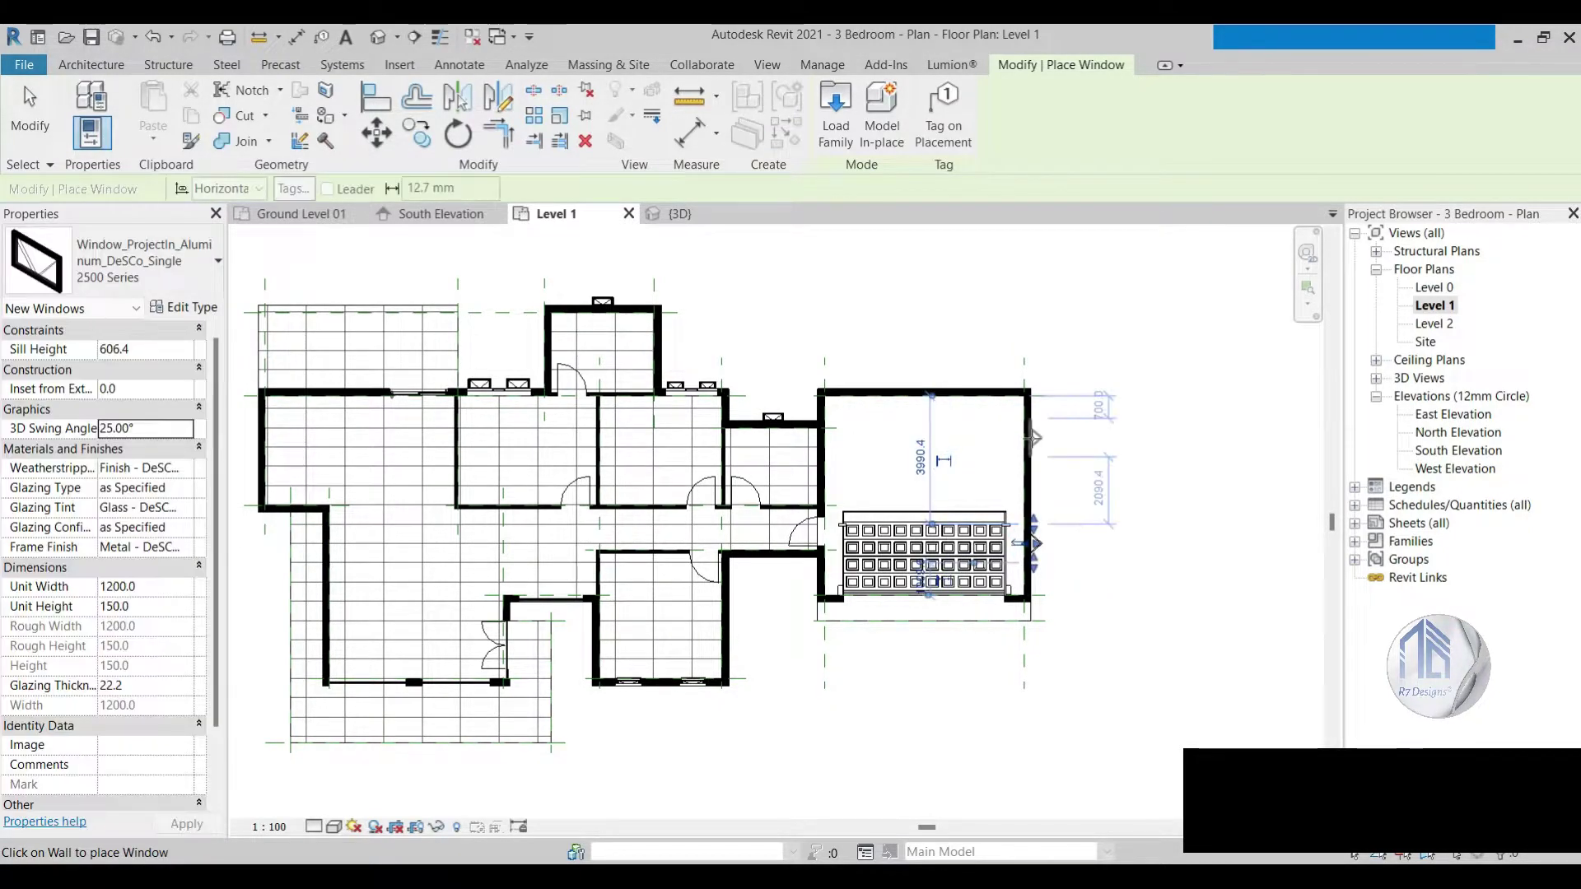
pyautogui.press('Escape')
pyautogui.press('Escape')
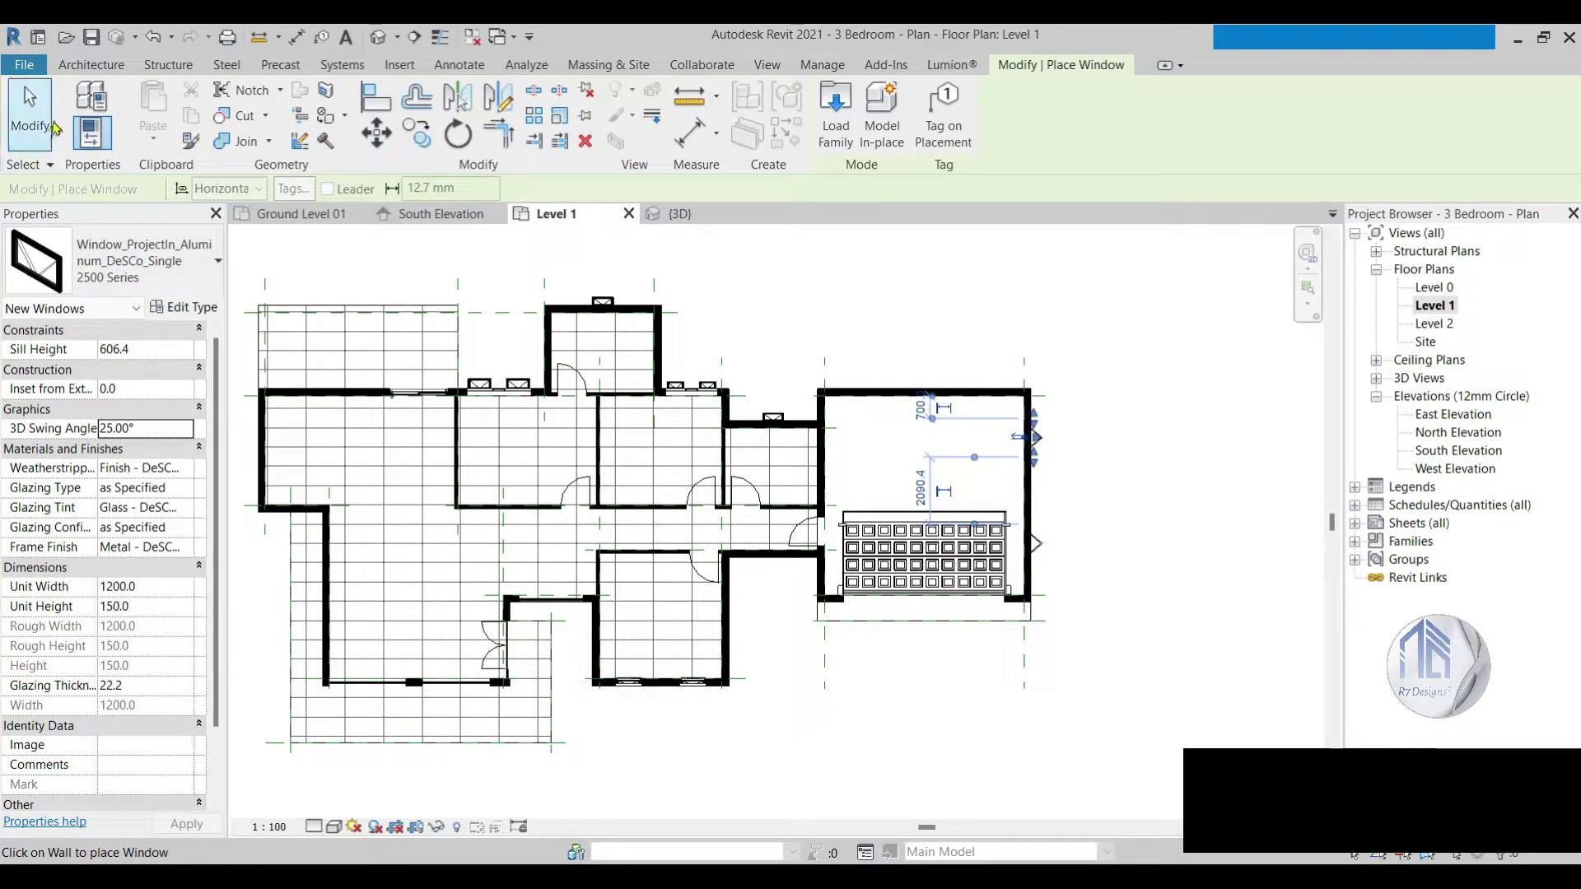
pyautogui.scroll(1, 1060, 483)
pyautogui.scroll(2, 1058, 469)
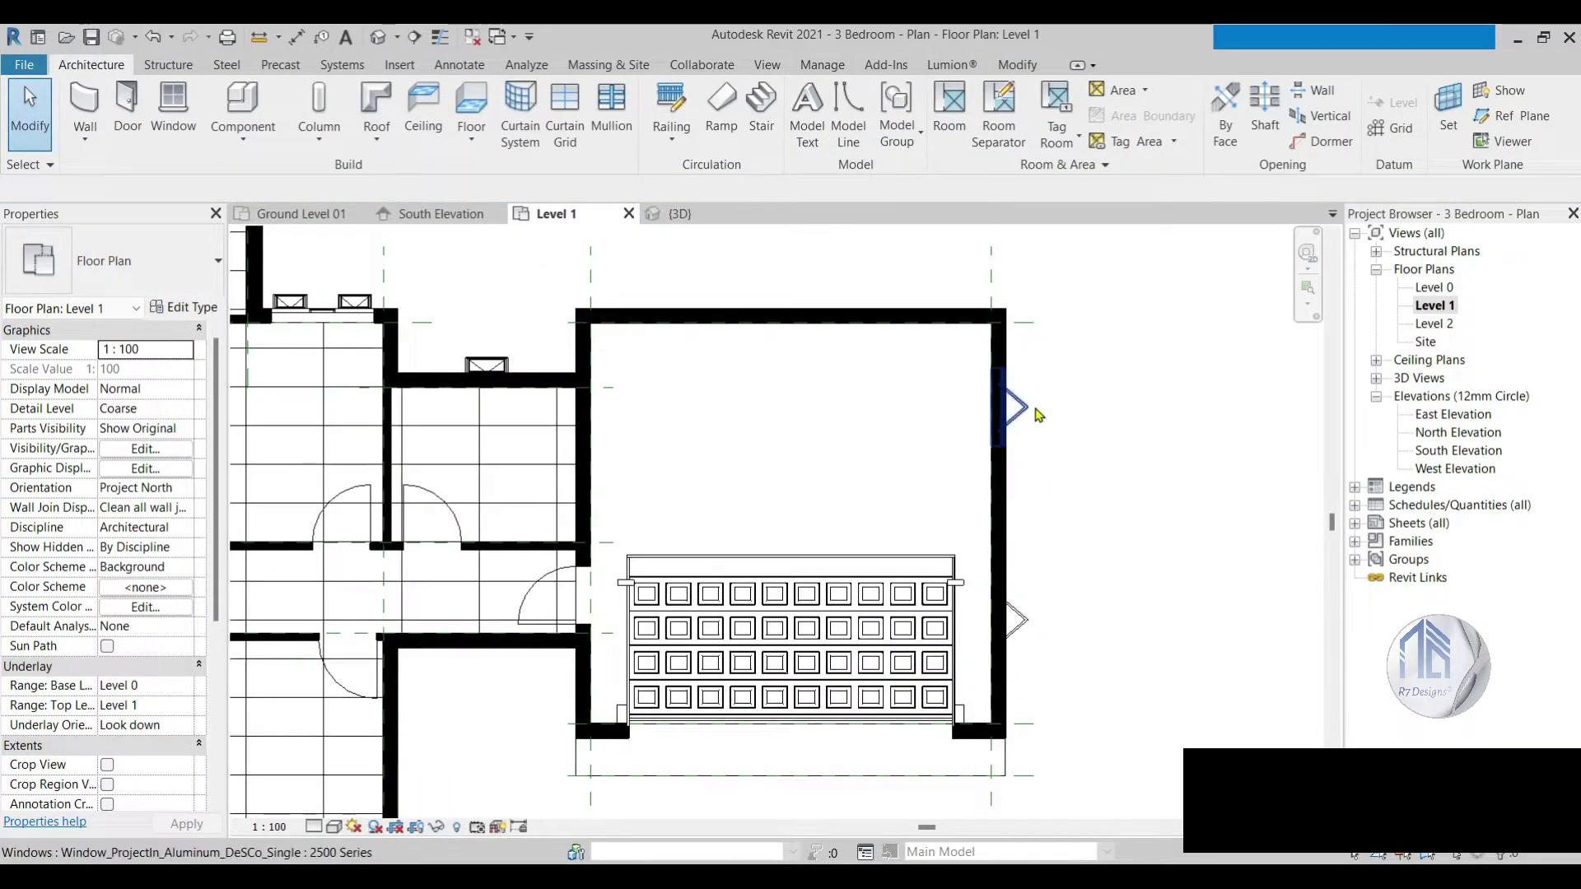
pyautogui.click(1021, 411)
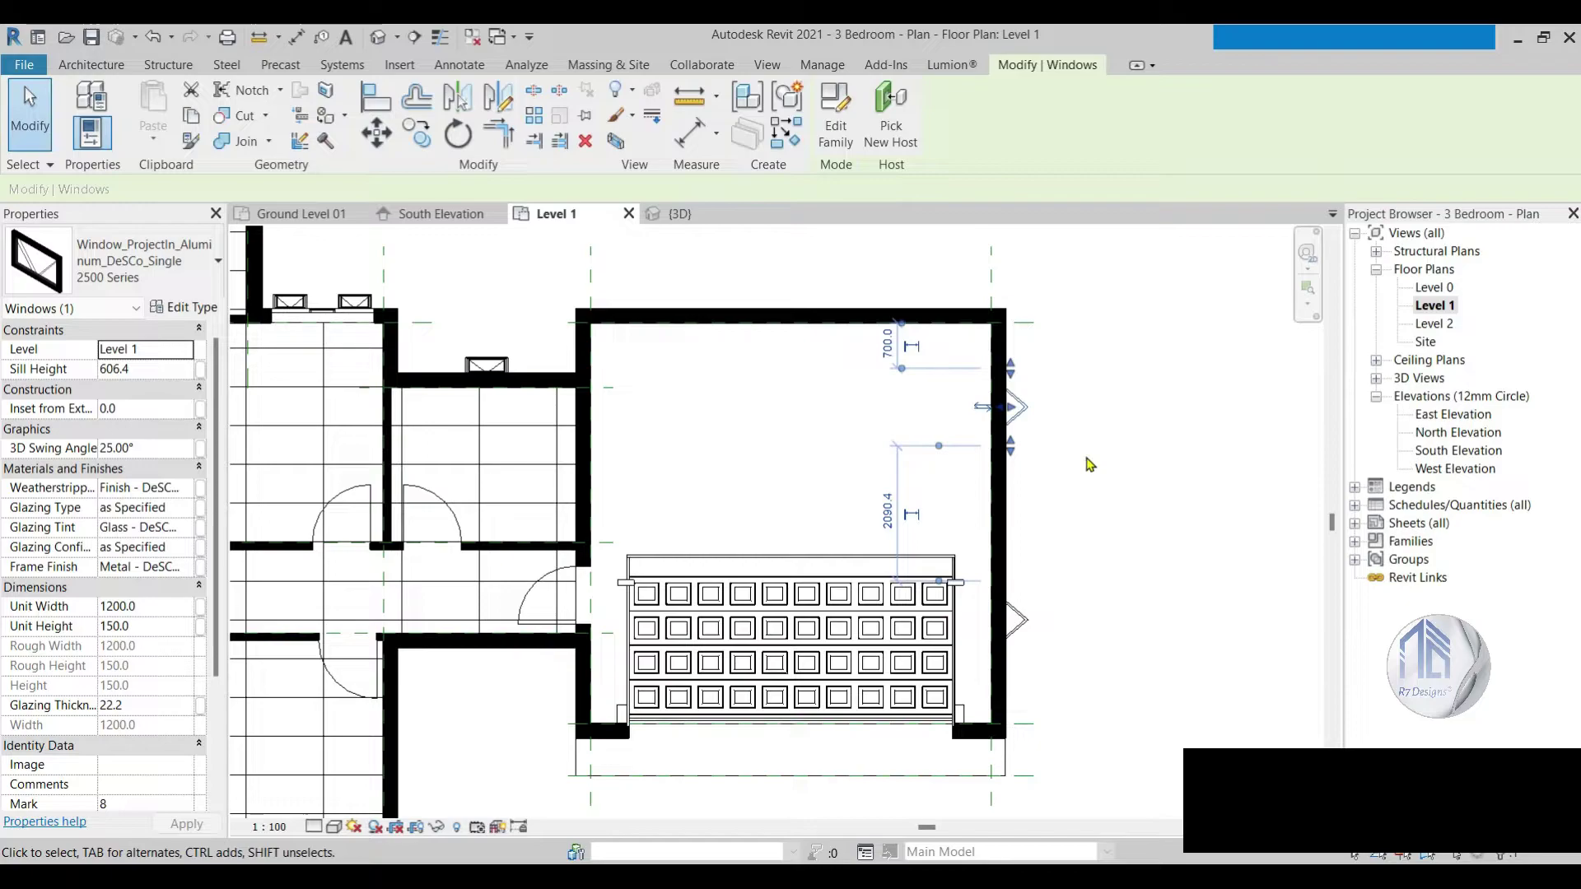
pyautogui.press('Escape')
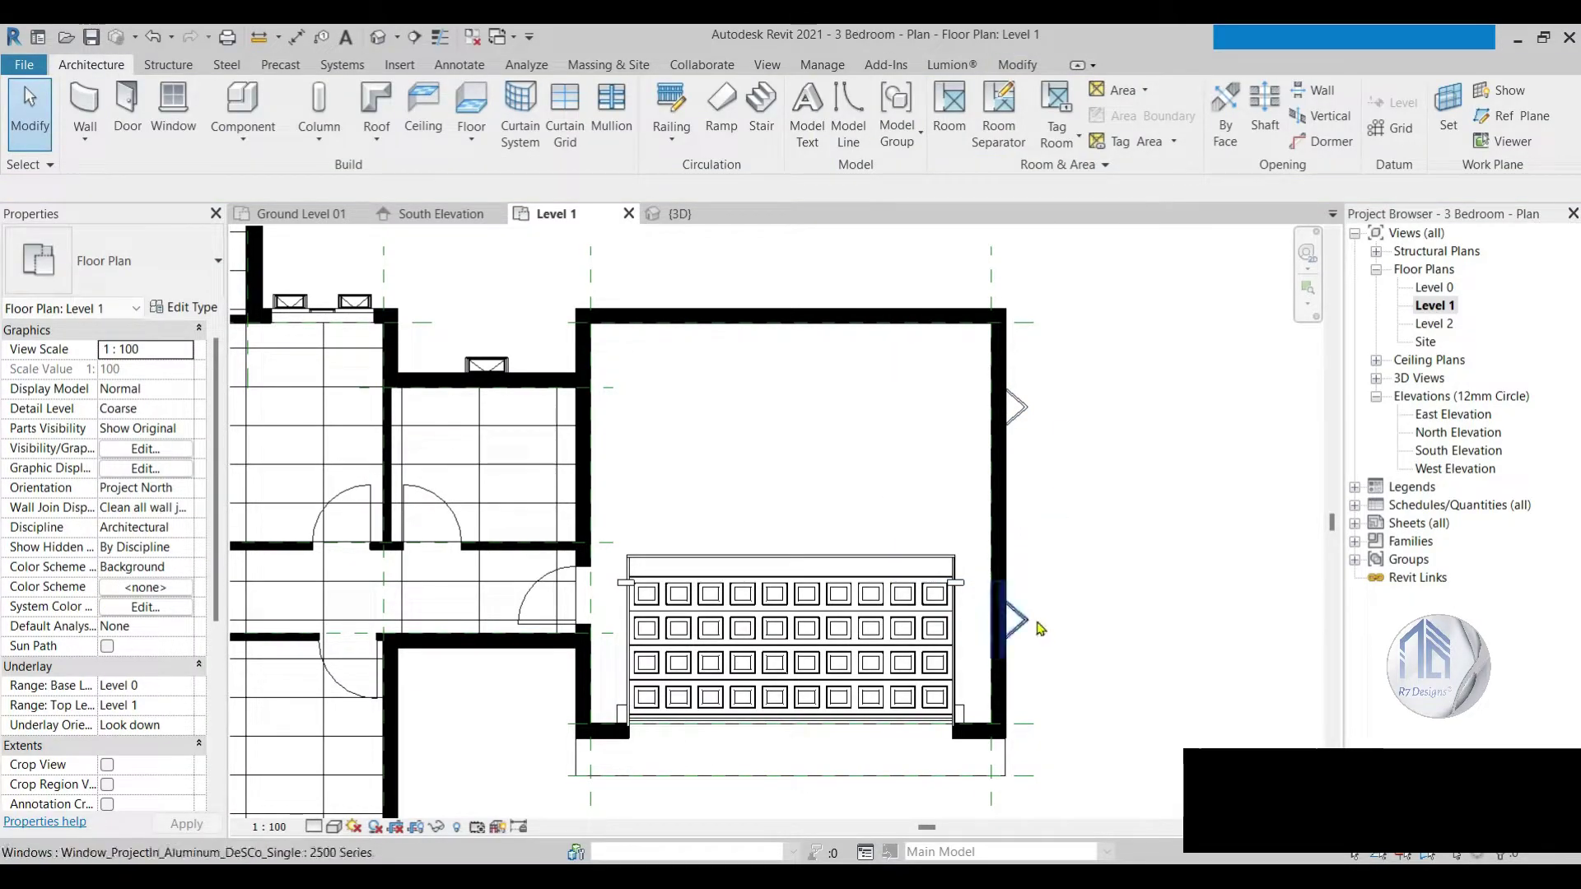
pyautogui.click(692, 216)
# Step: Raise the Style-J window's sill to 700 and adjust the left window's sill height
pyautogui.scroll(-2, 736, 290)
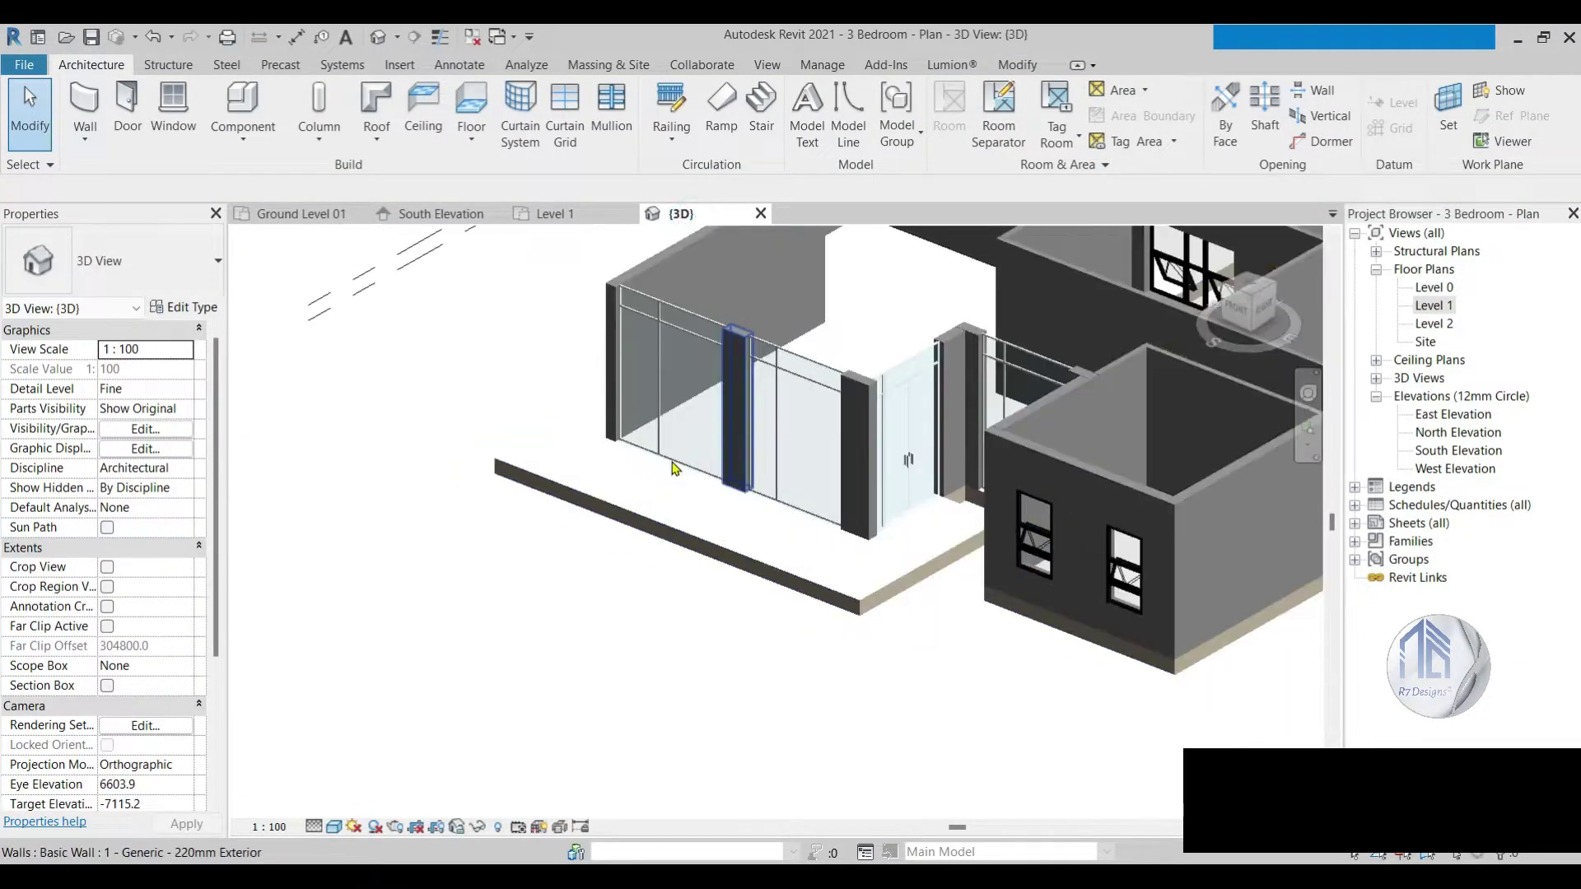
pyautogui.scroll(-3, 741, 313)
pyautogui.scroll(4, 933, 577)
pyautogui.scroll(2, 933, 577)
pyautogui.click(933, 577)
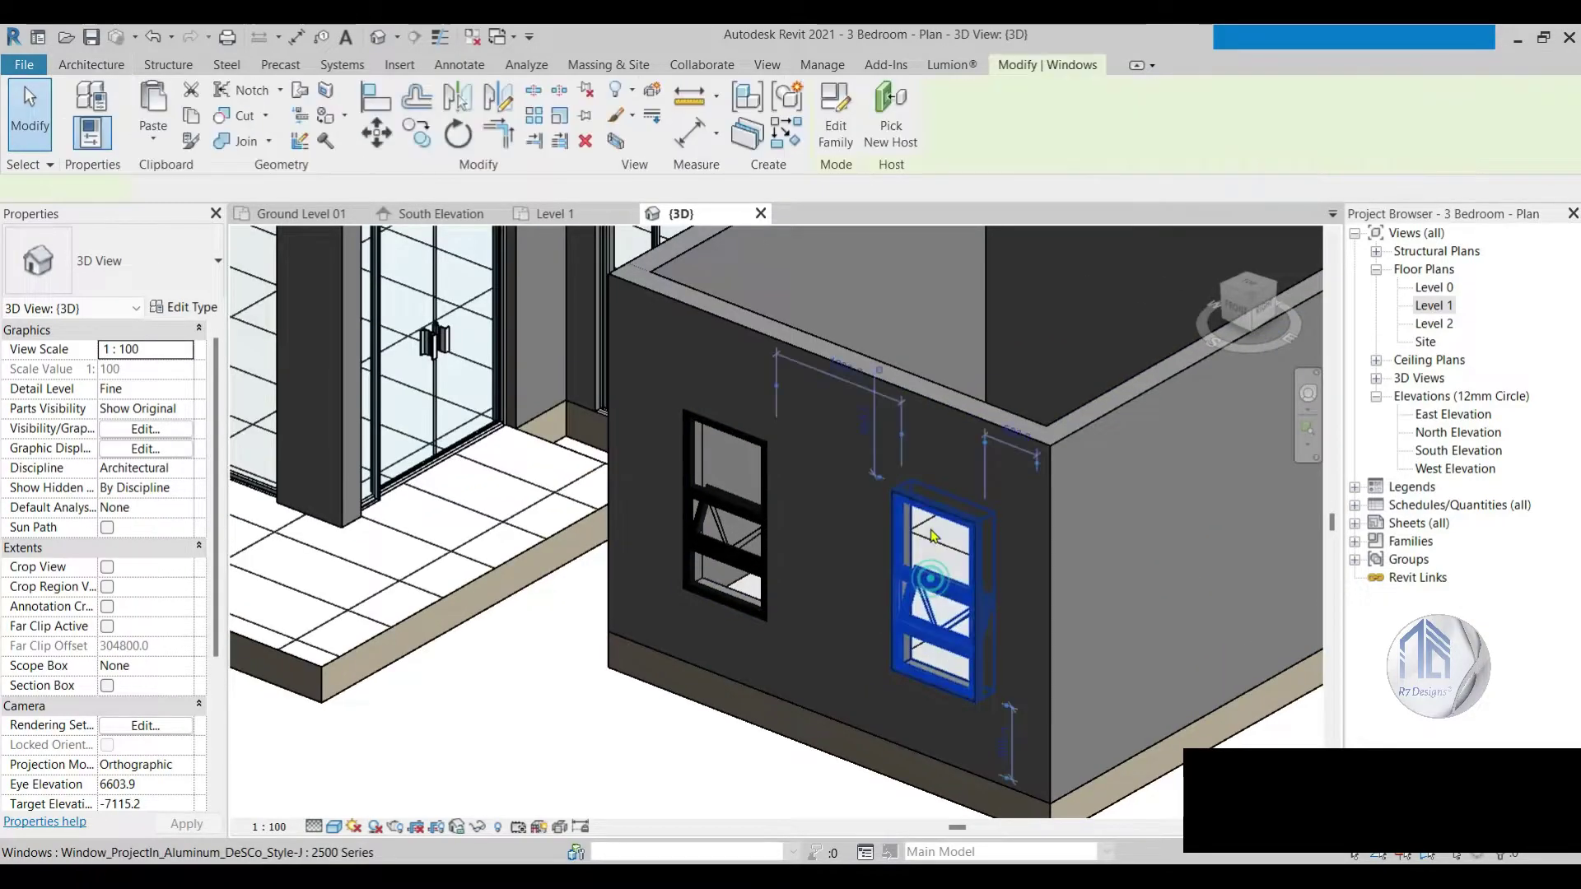
pyautogui.click(846, 364)
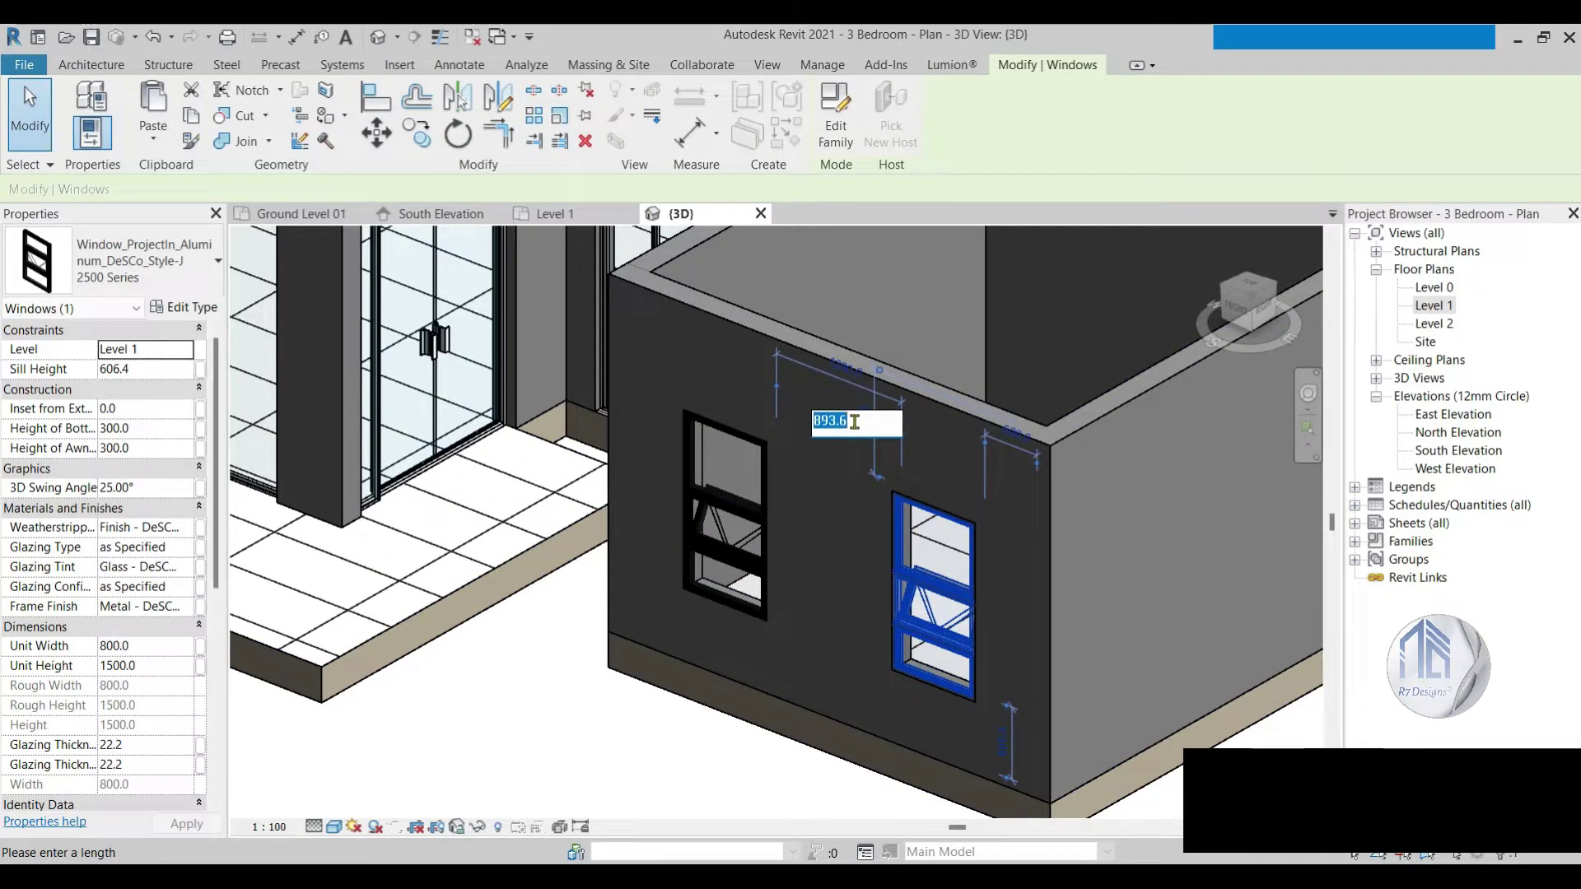
pyautogui.press('Return')
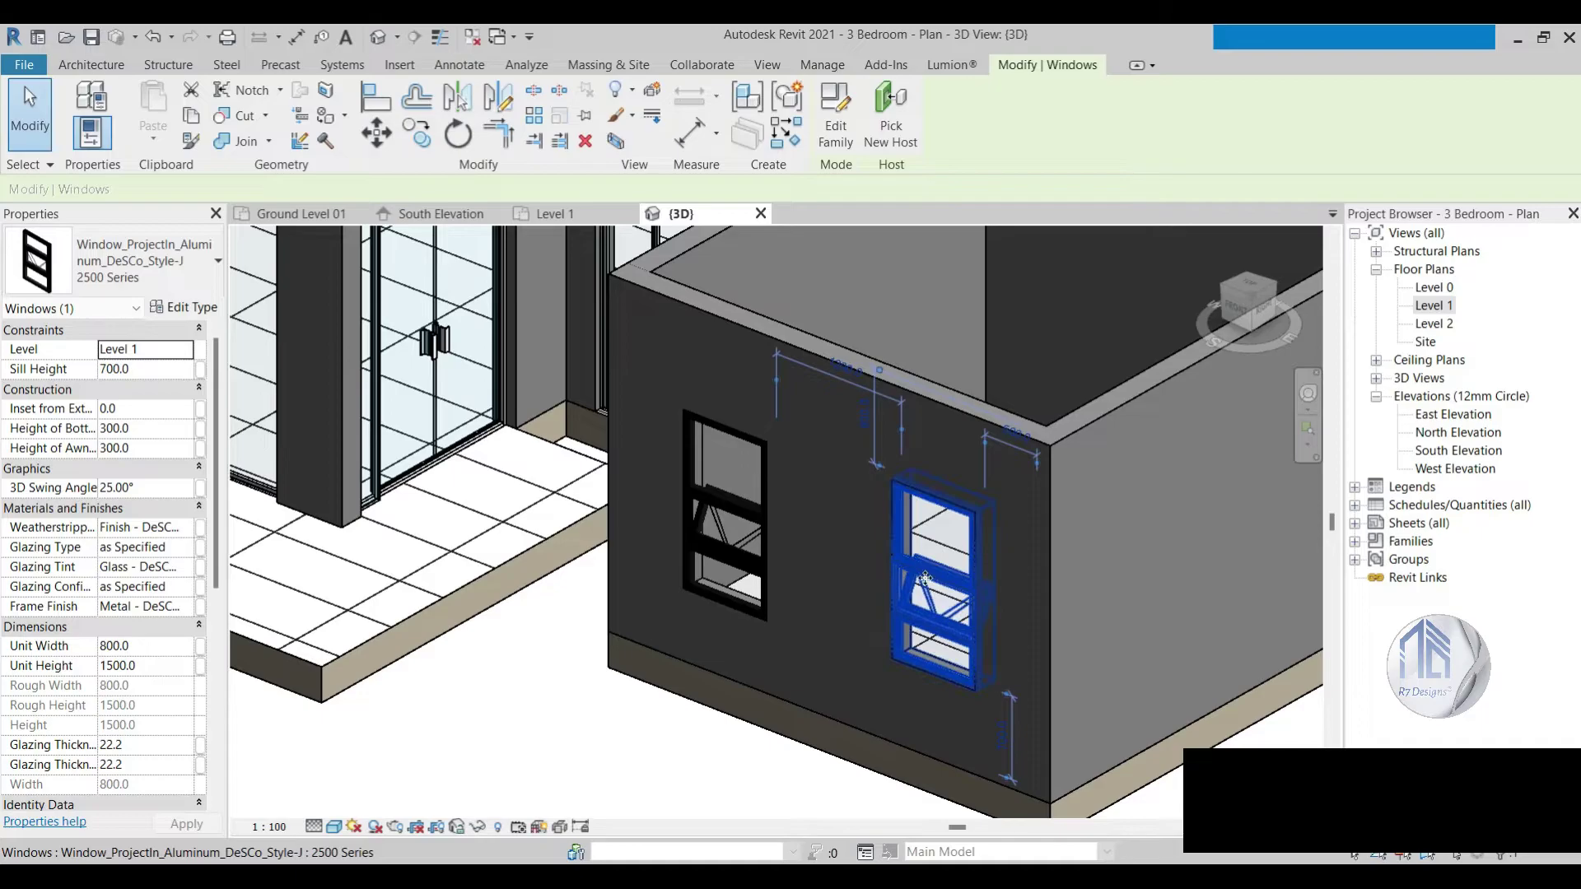
pyautogui.click(738, 557)
pyautogui.click(143, 370)
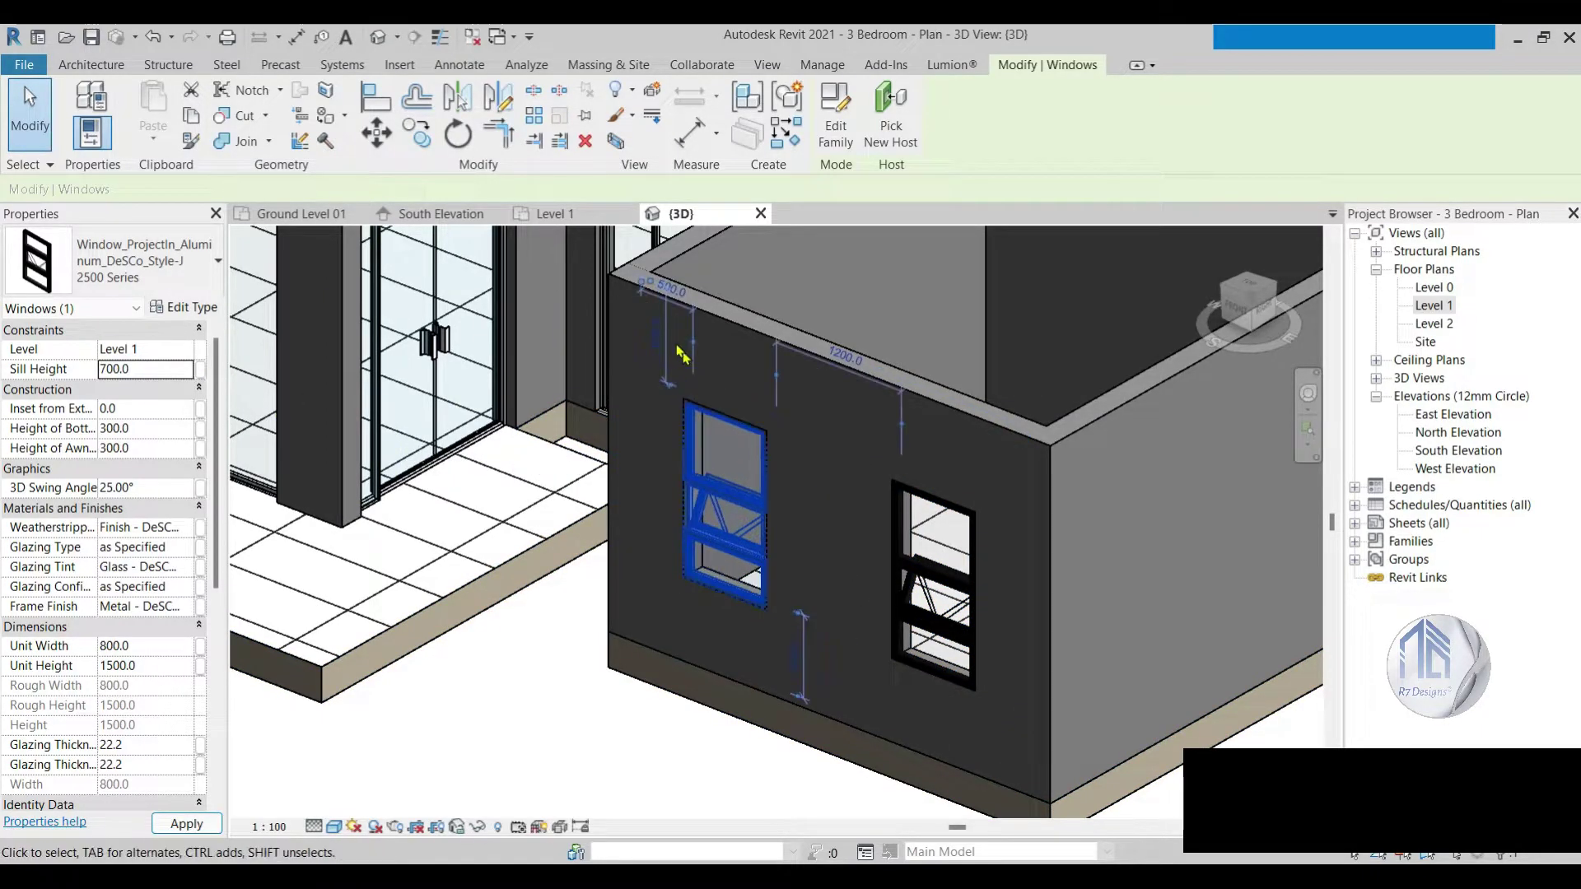
pyautogui.scroll(-5, 1040, 397)
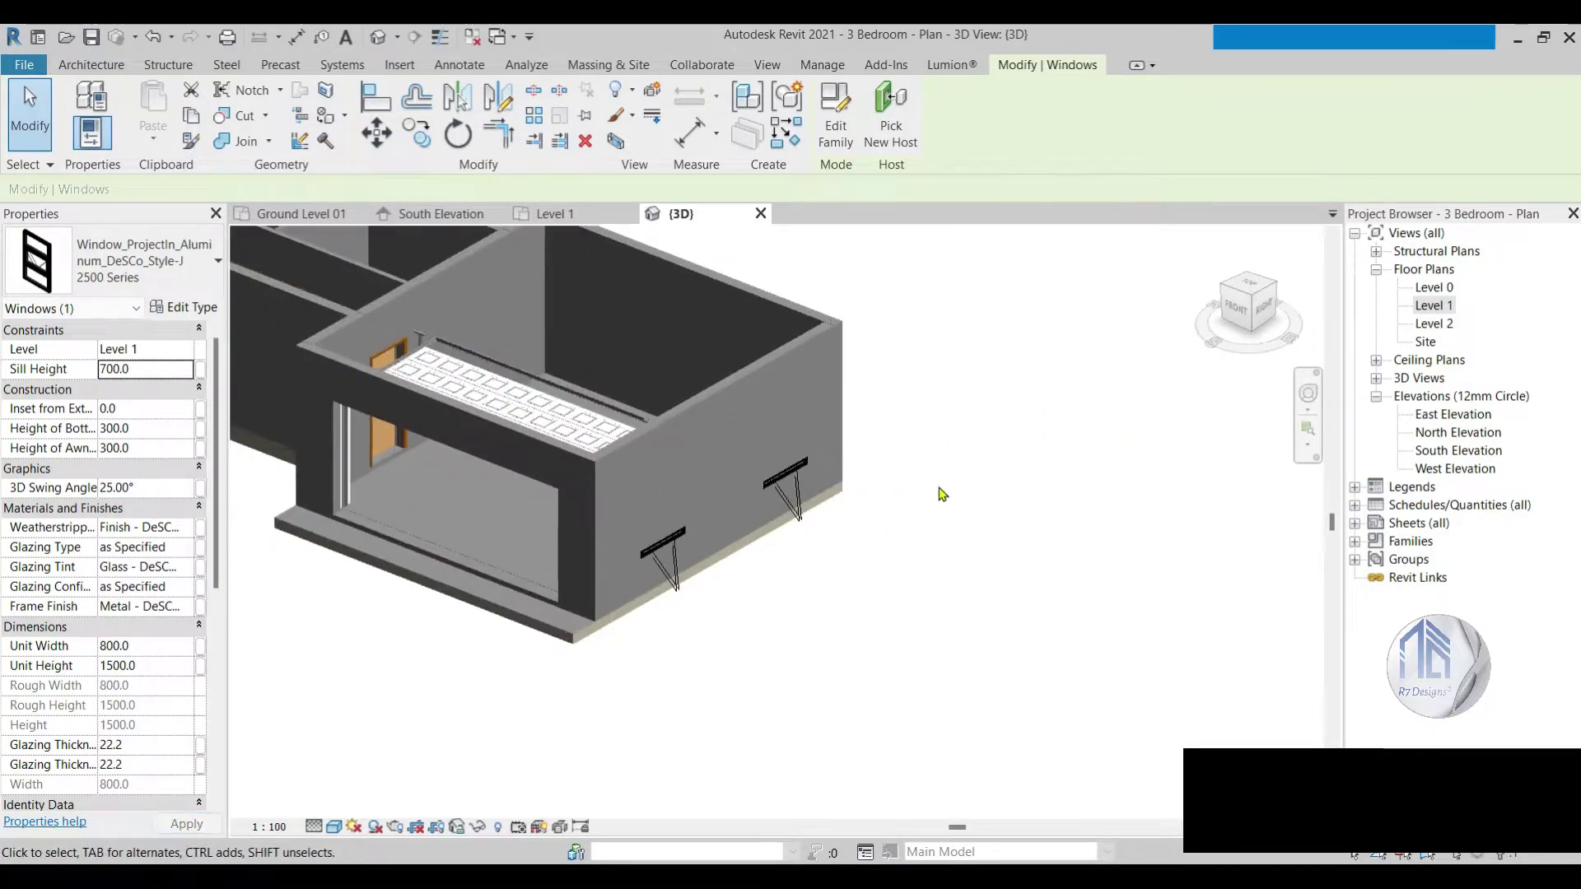
pyautogui.click(941, 490)
pyautogui.scroll(4, 942, 490)
# Step: Make both garage side windows 750 high, move one by 800, and raise a sill to 1450
pyautogui.click(683, 565)
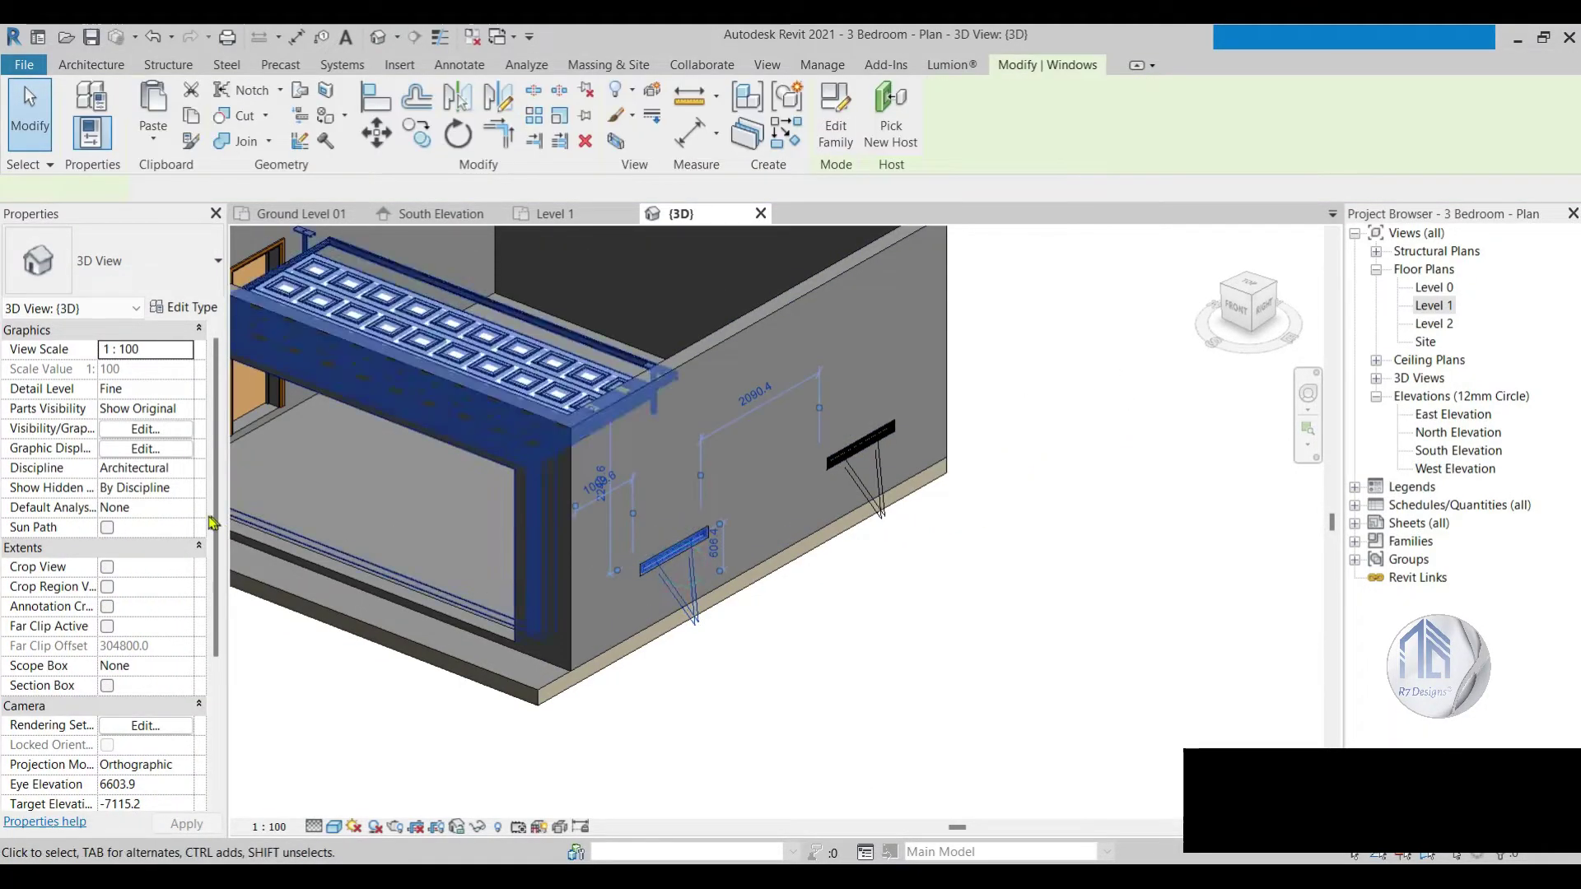
pyautogui.click(150, 628)
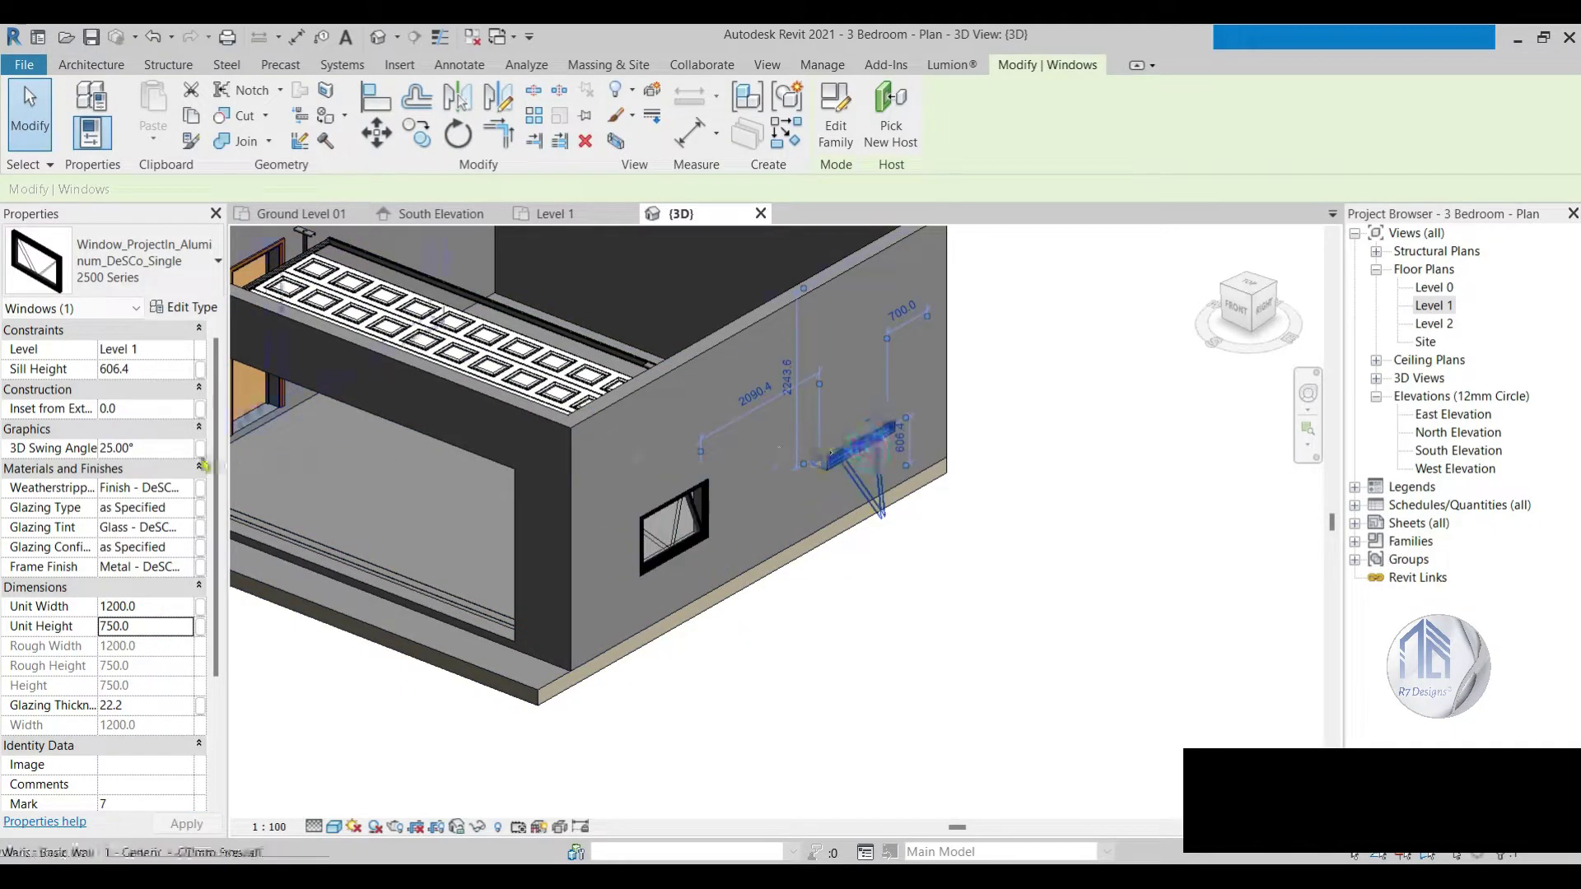
pyautogui.click(860, 444)
pyautogui.click(152, 630)
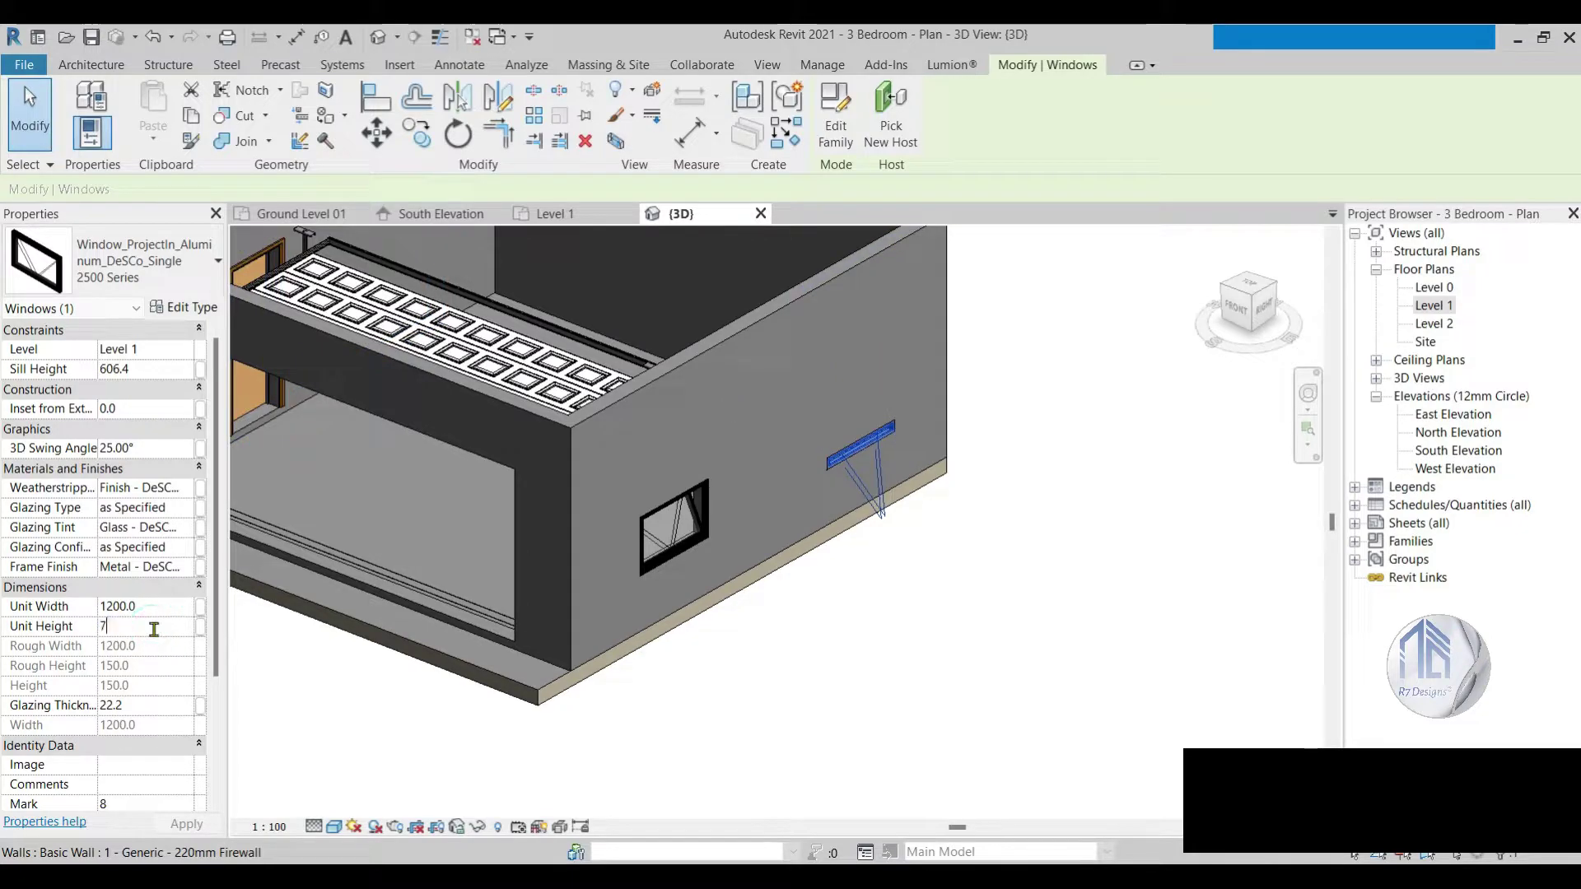
pyautogui.write('50')
pyautogui.press('Return')
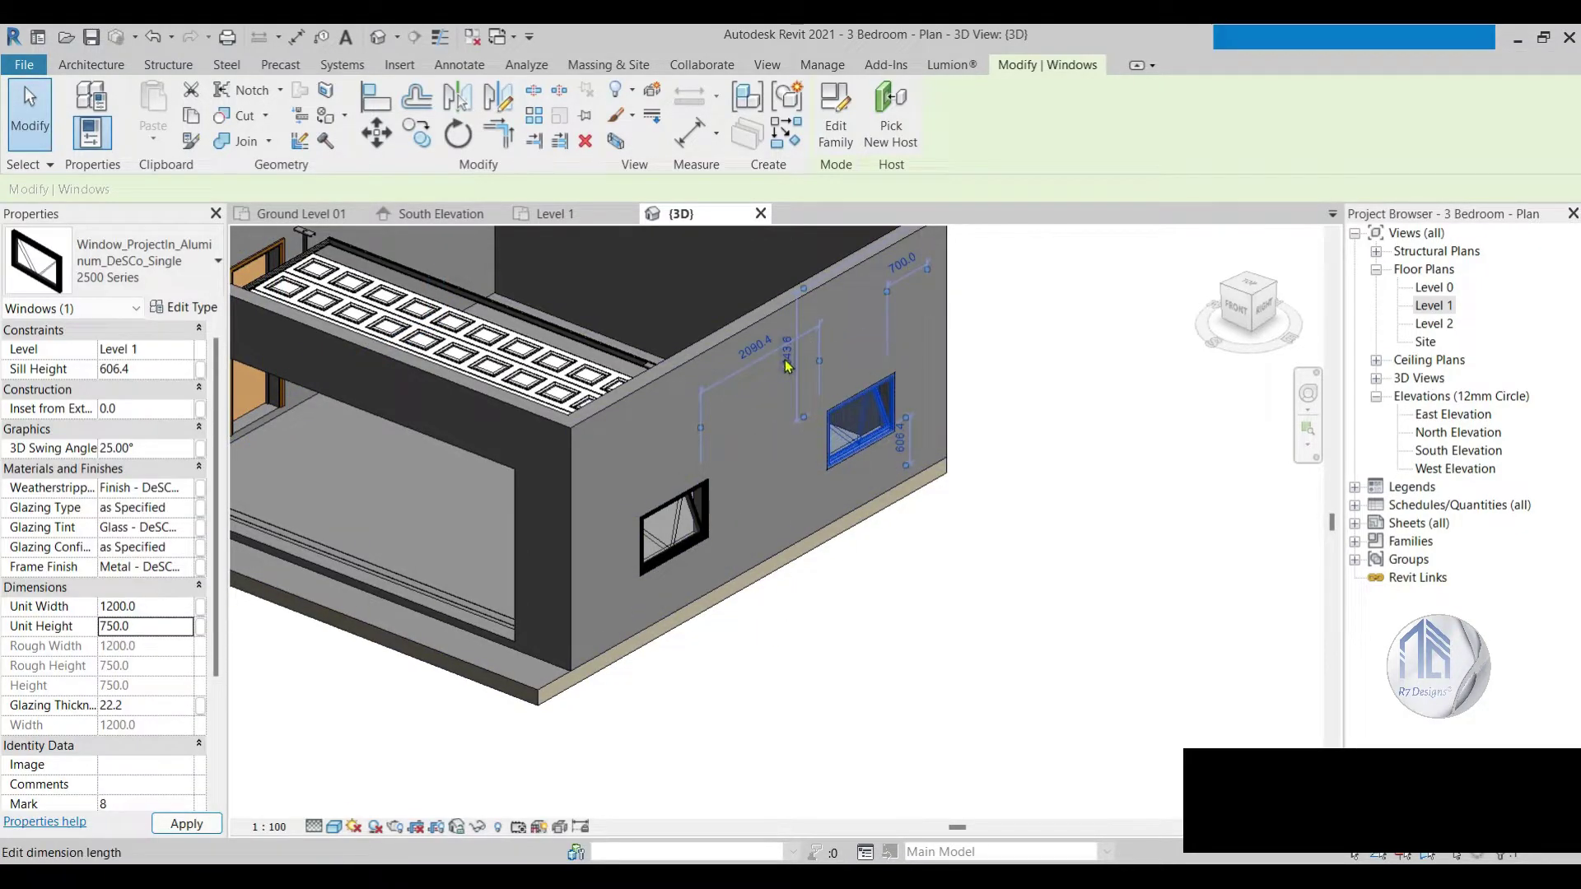
pyautogui.click(786, 365)
pyautogui.write('800')
pyautogui.press('Return')
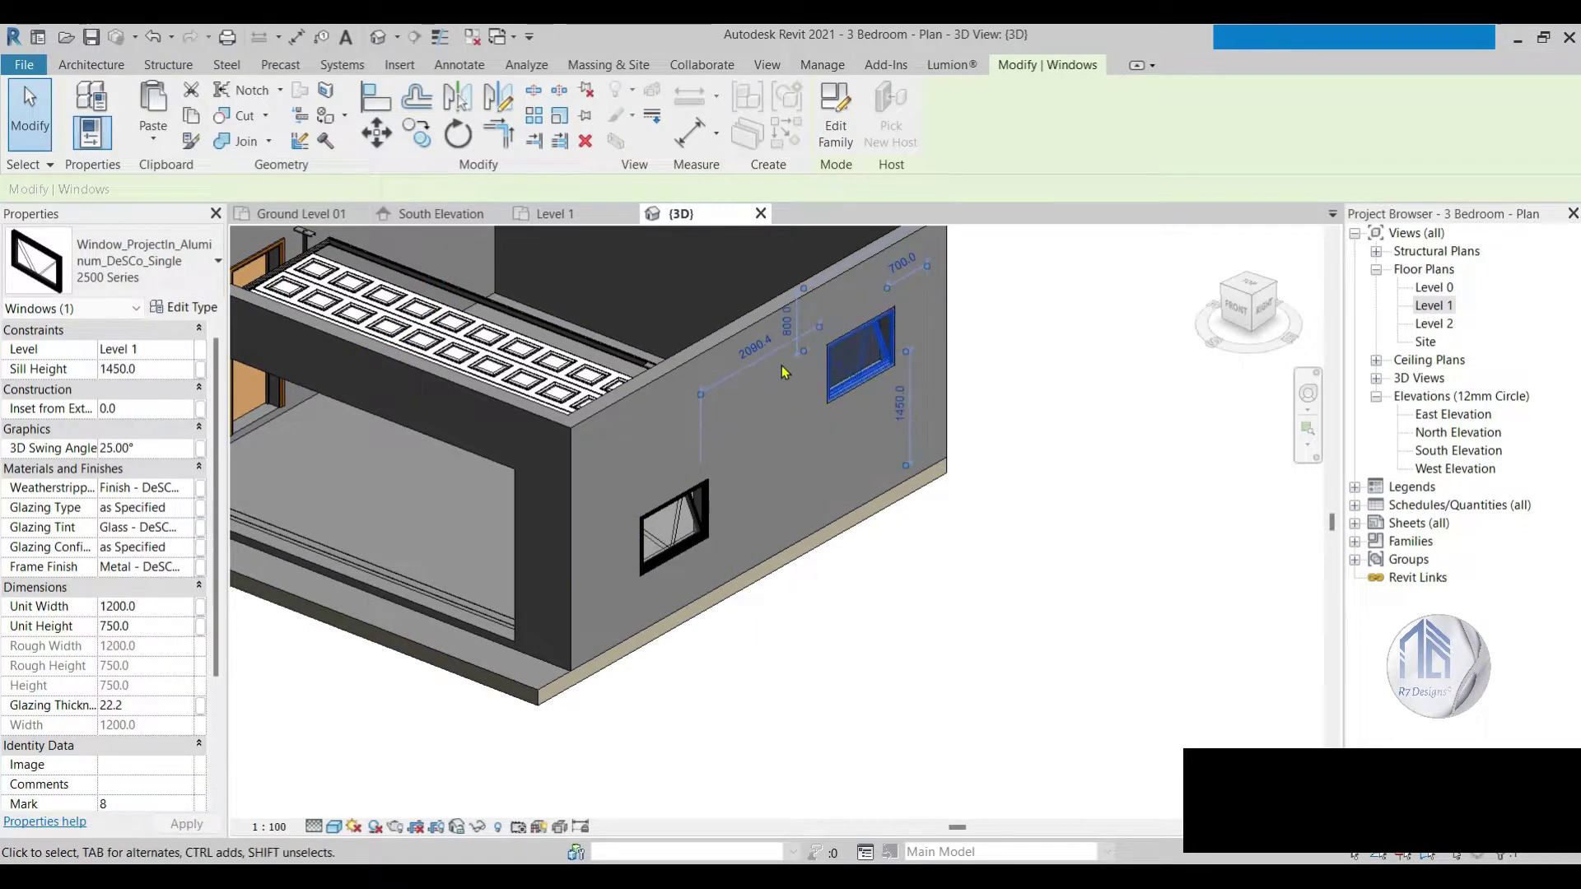
pyautogui.click(673, 527)
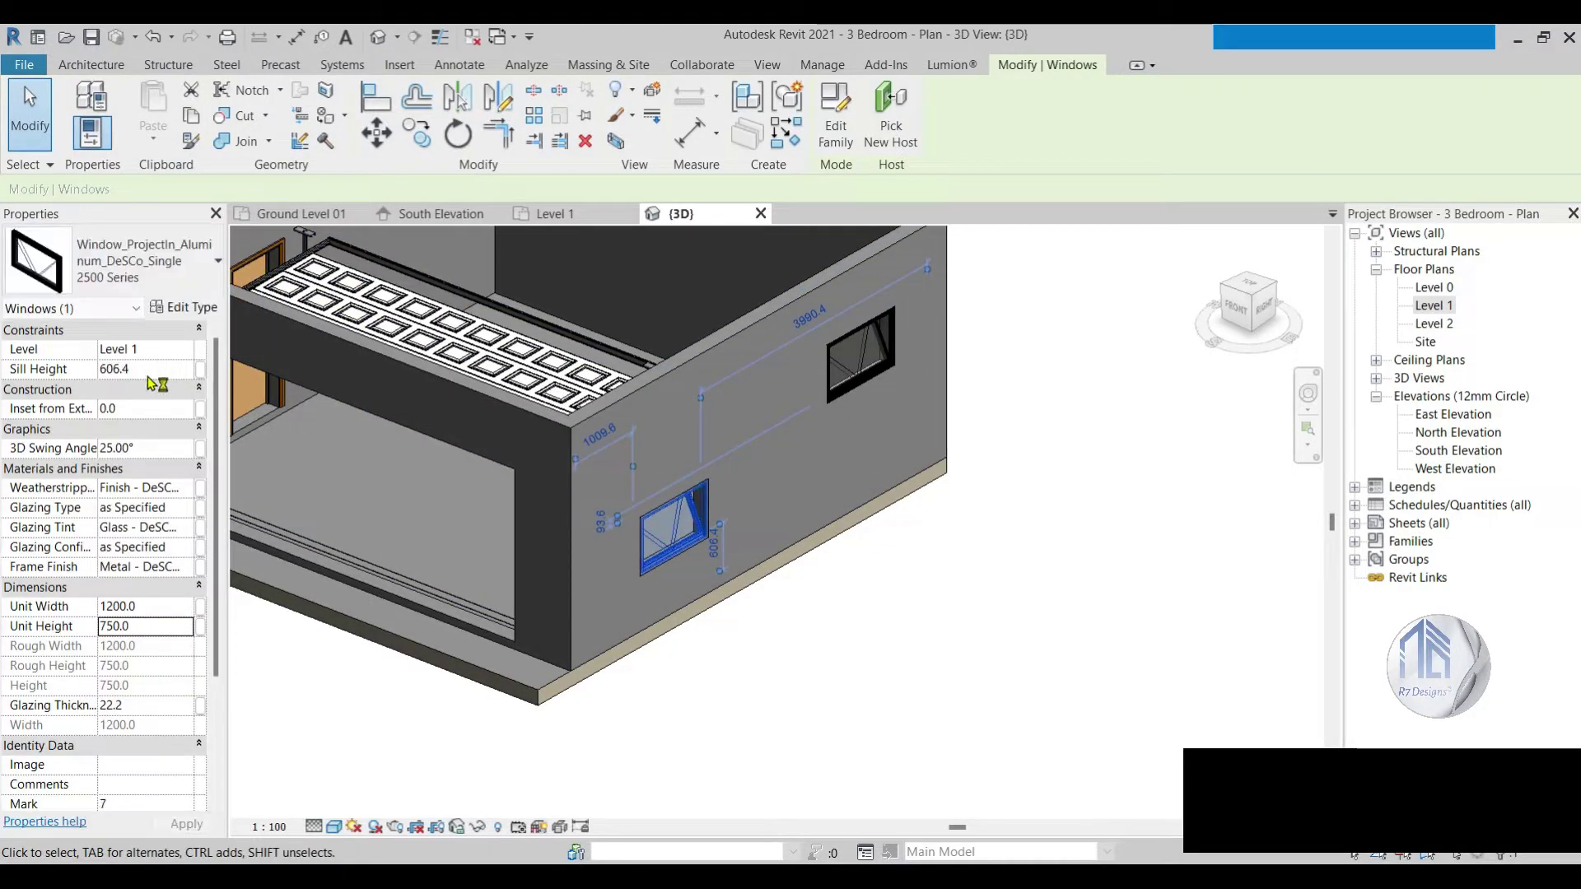
pyautogui.click(156, 369)
pyautogui.write('450.0')
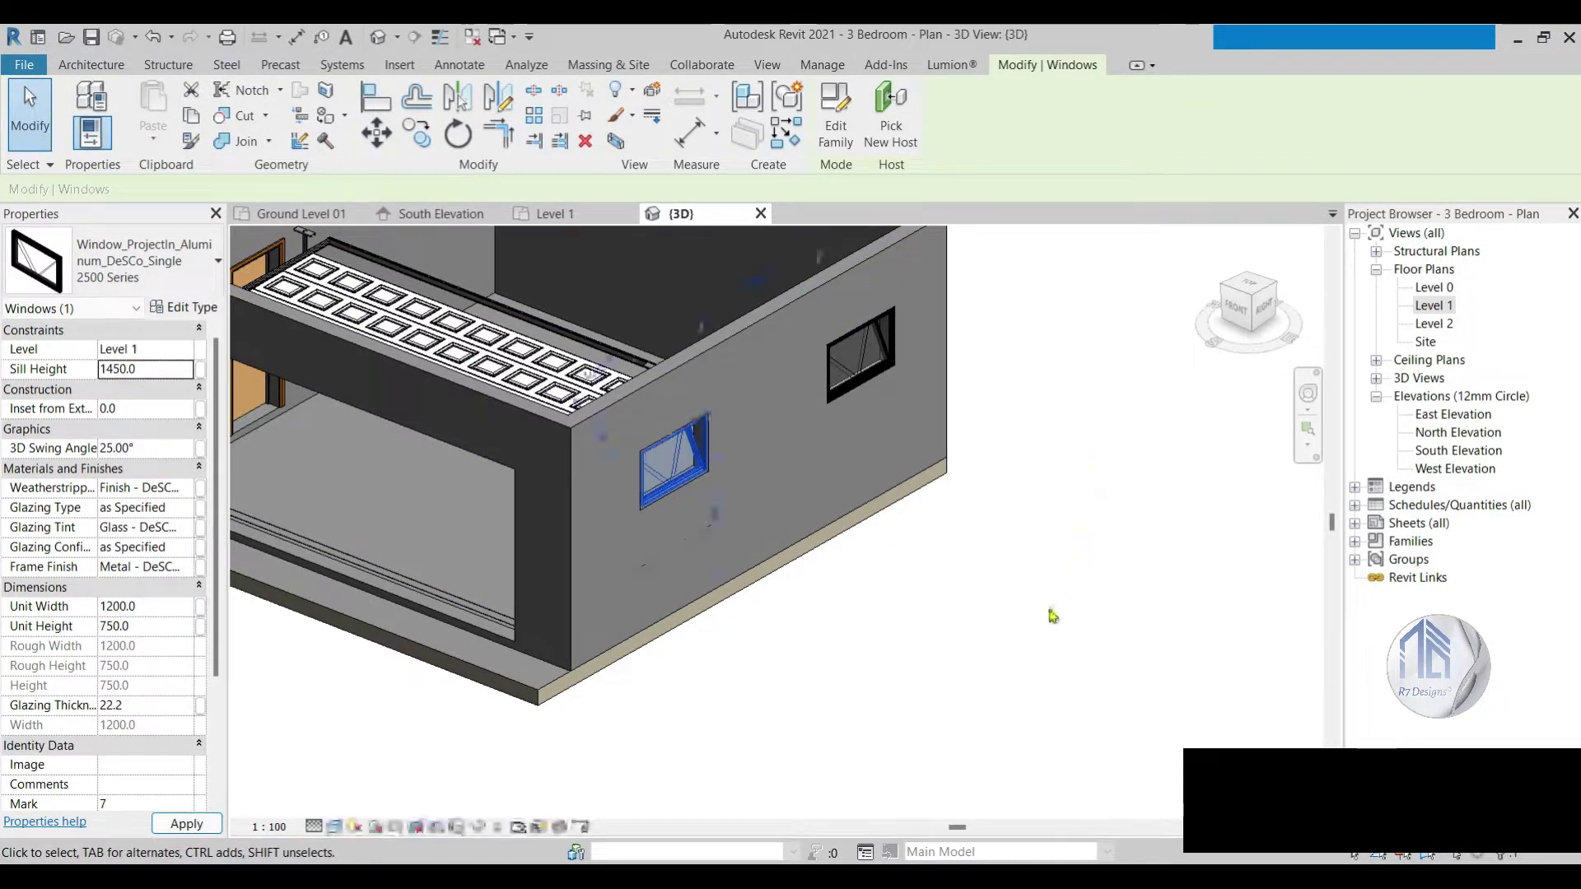
pyautogui.click(1045, 611)
# Step: Set the small awning window's sill to 1400 and the large one's to 700
pyautogui.scroll(-5, 1044, 611)
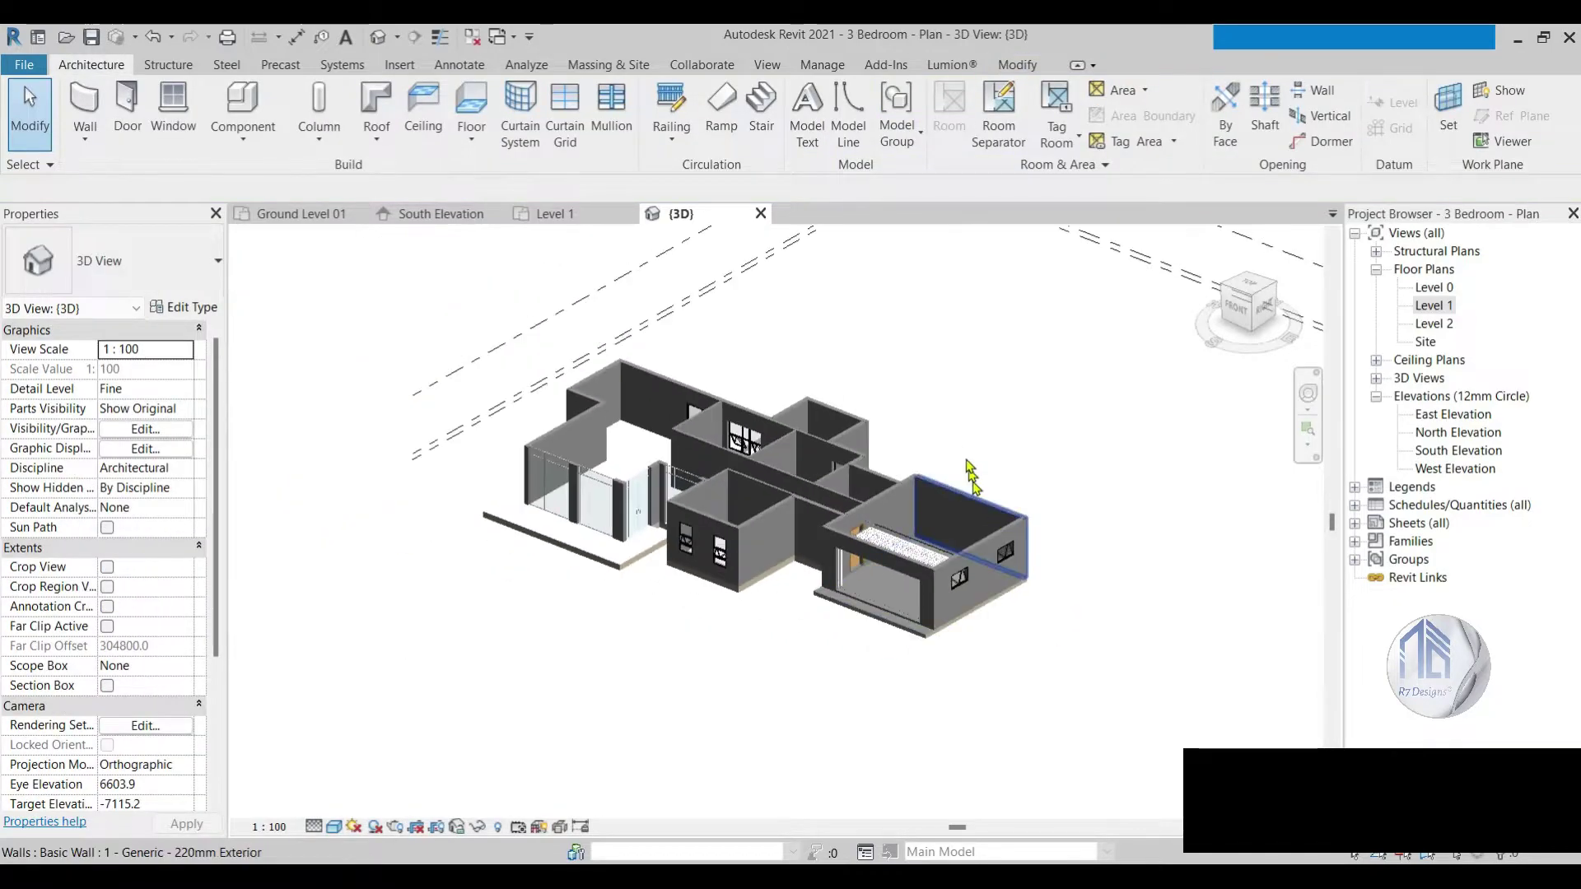
pyautogui.moveTo(1249, 356); pyautogui.dragTo(777, 298)
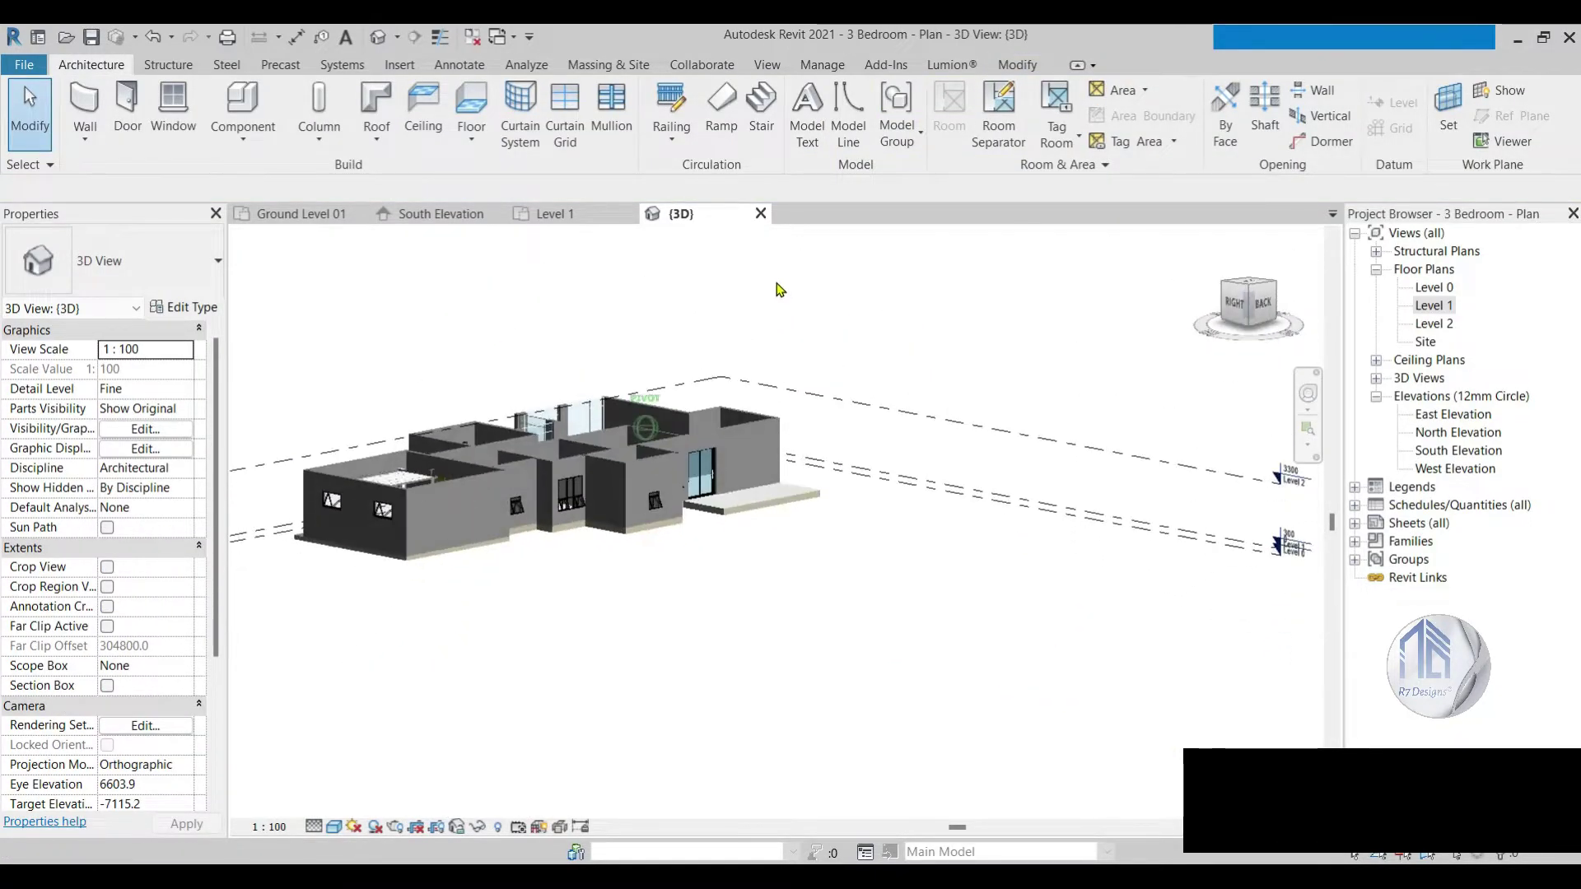
pyautogui.scroll(3, 484, 530)
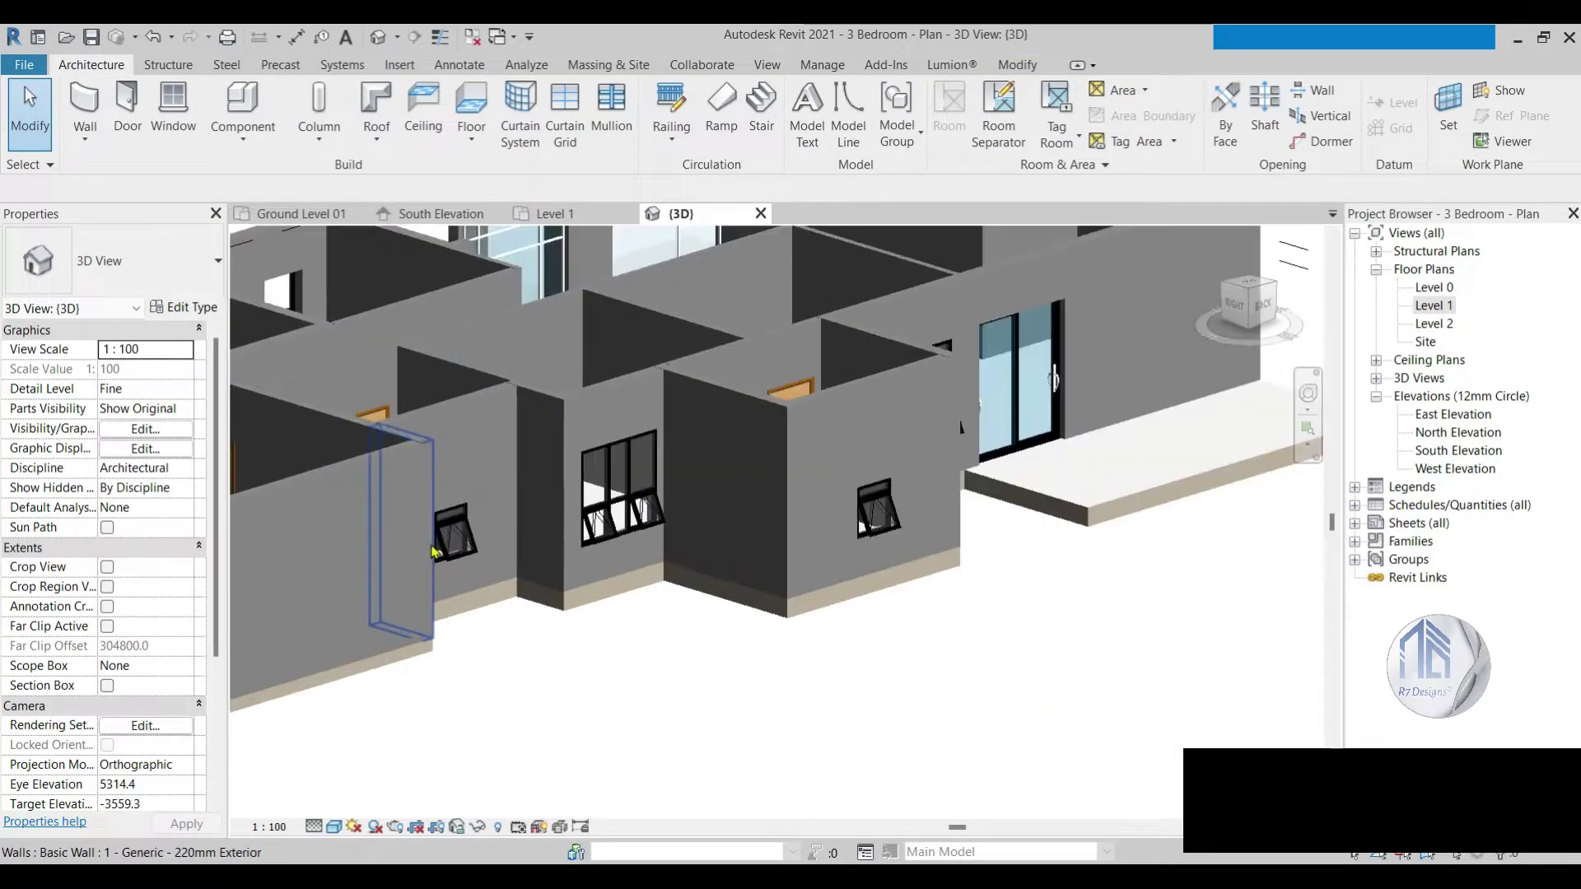
pyautogui.scroll(3, 483, 530)
pyautogui.click(484, 530)
pyautogui.click(394, 407)
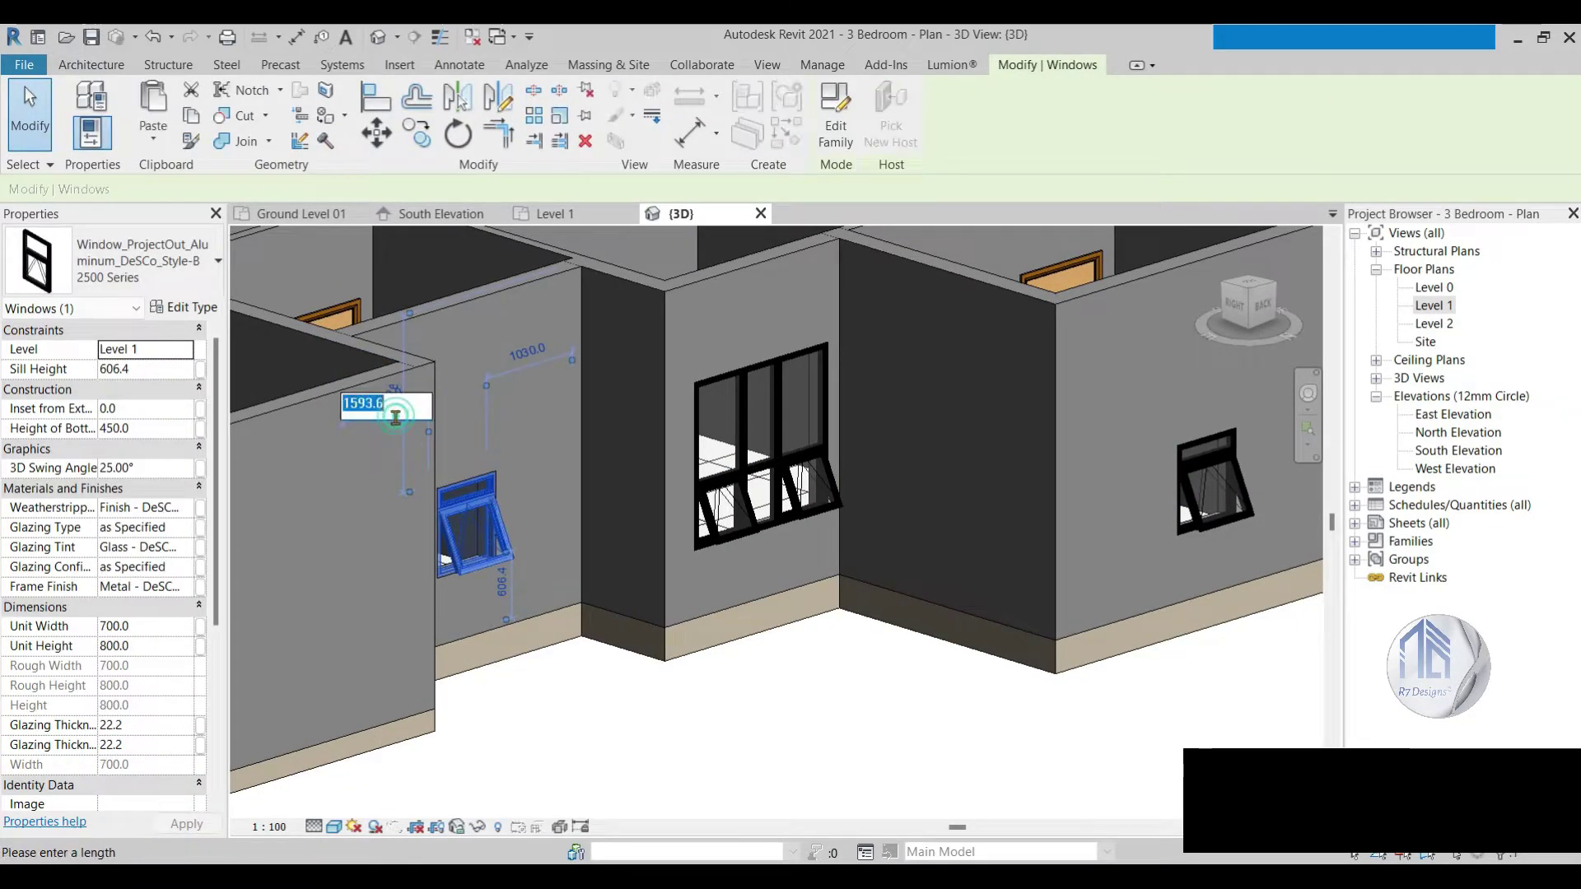
pyautogui.write('00')
pyautogui.press('Return')
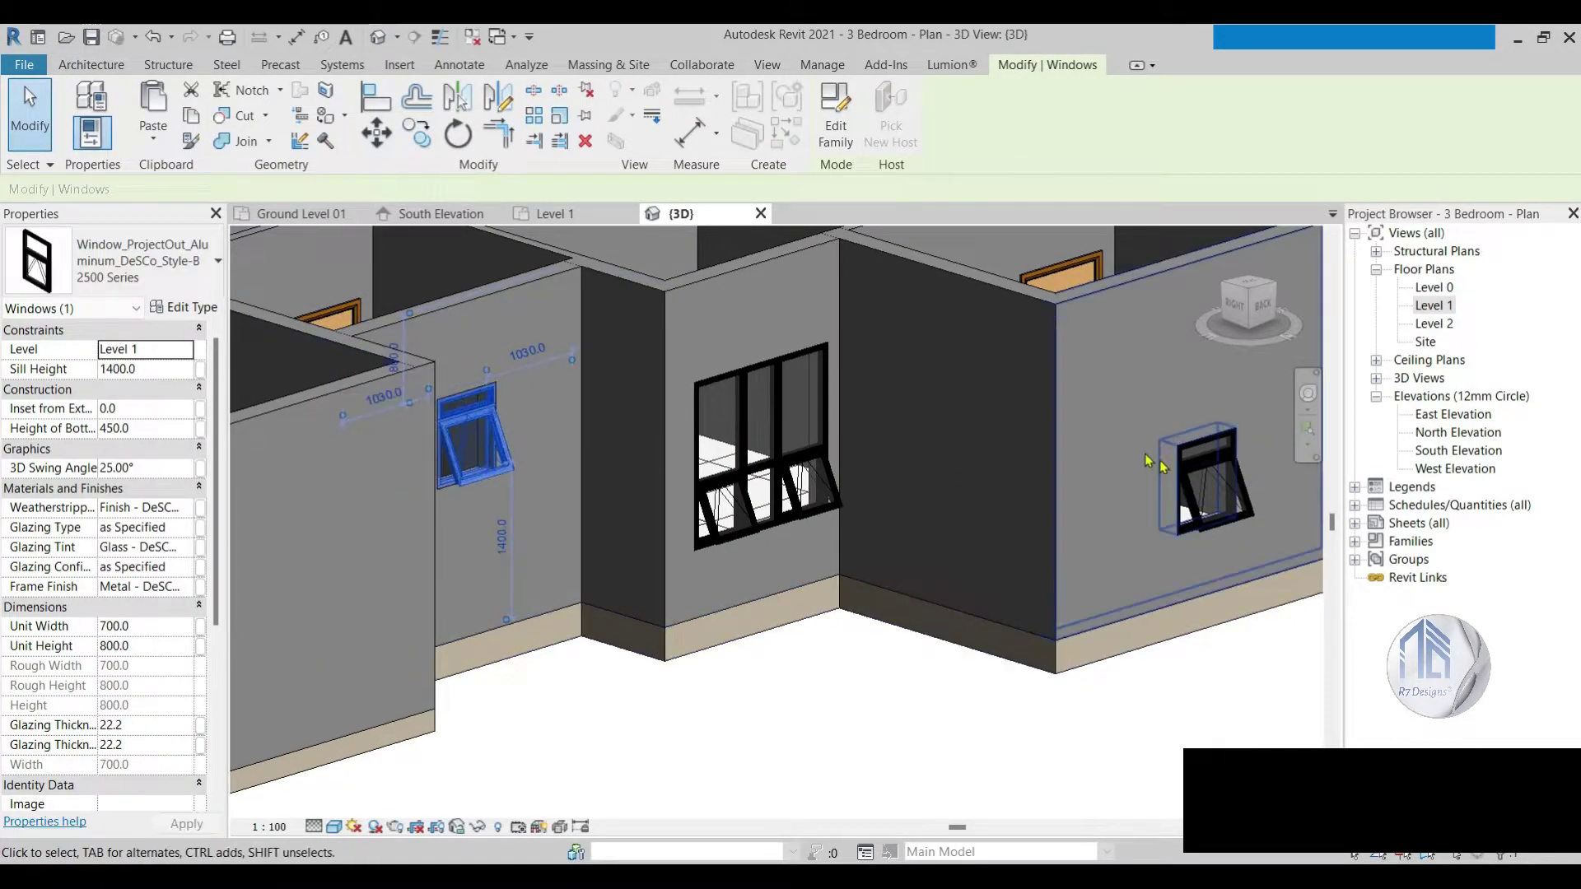
pyautogui.click(780, 438)
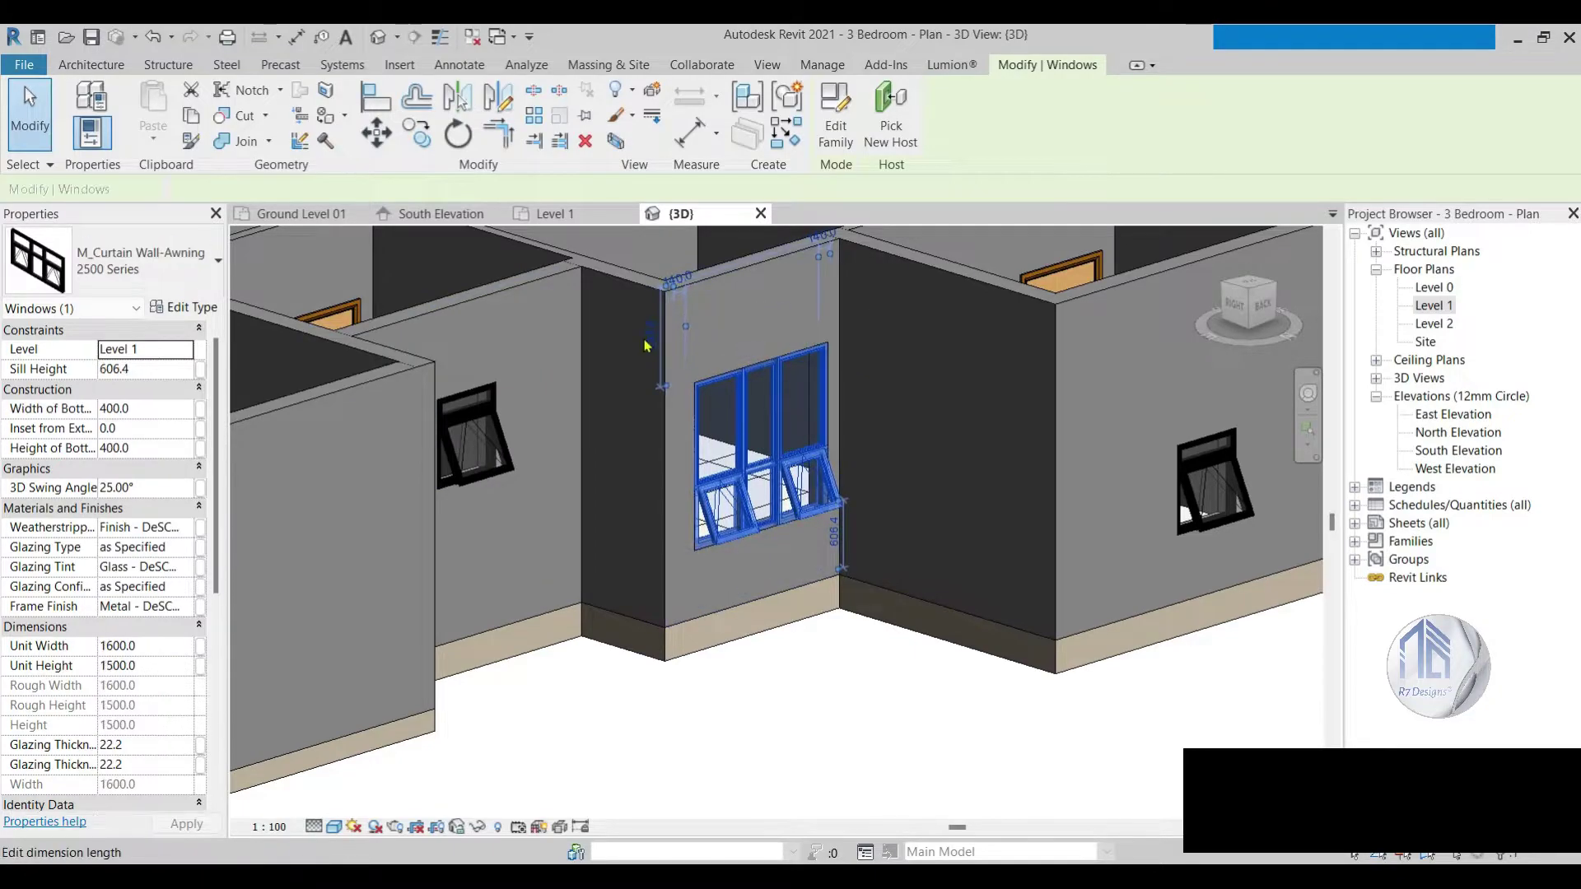
pyautogui.click(634, 338)
pyautogui.press('Return')
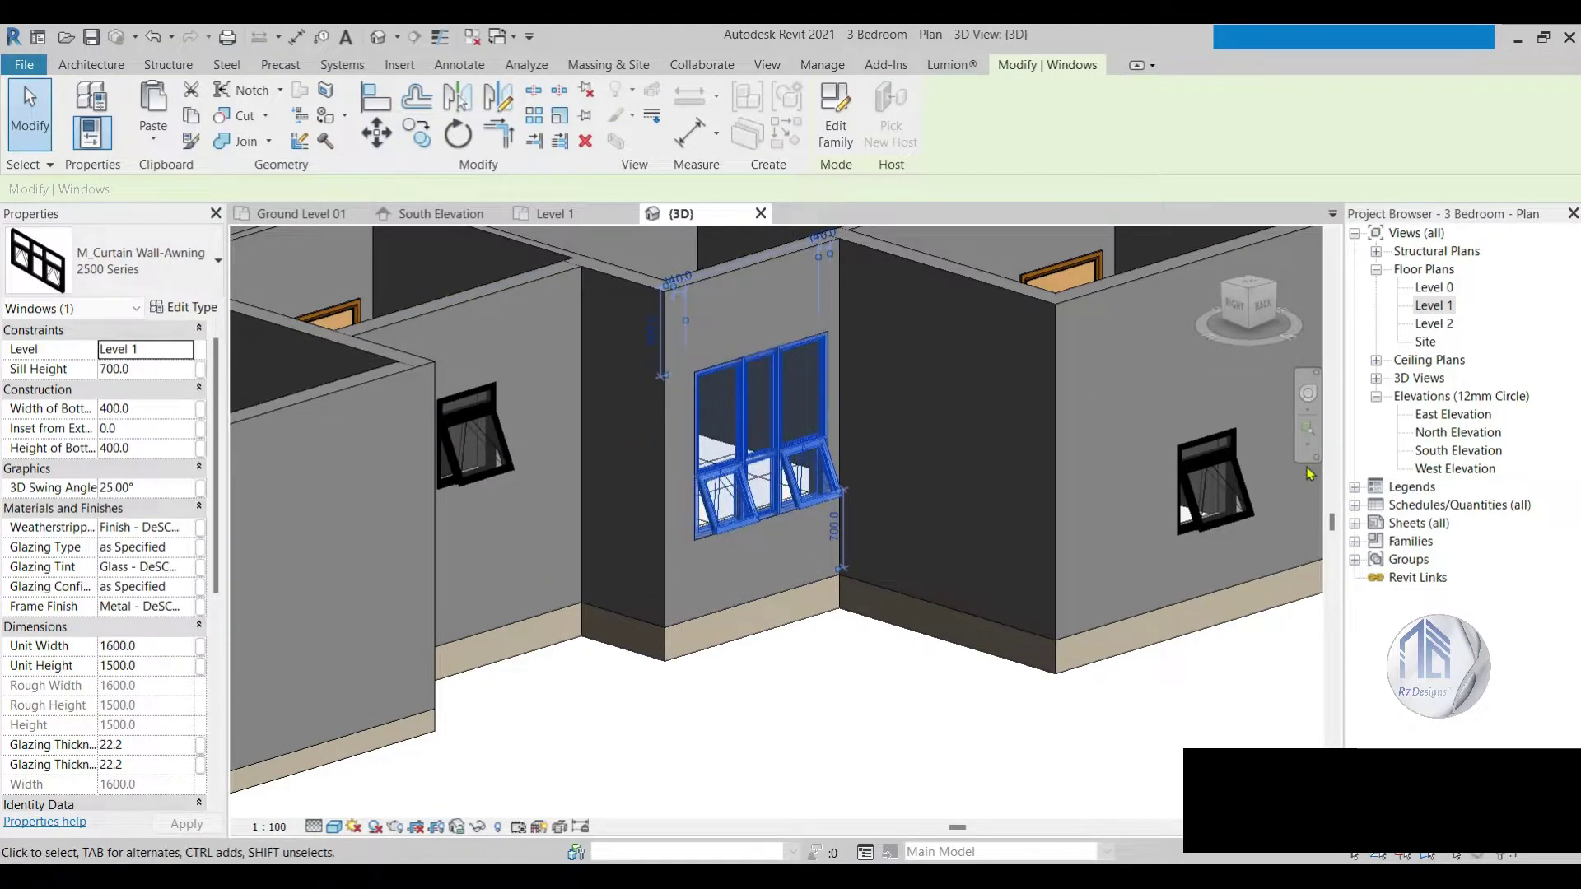
# Step: Raise the sill of the small window on the right wall to 1400
pyautogui.click(1207, 485)
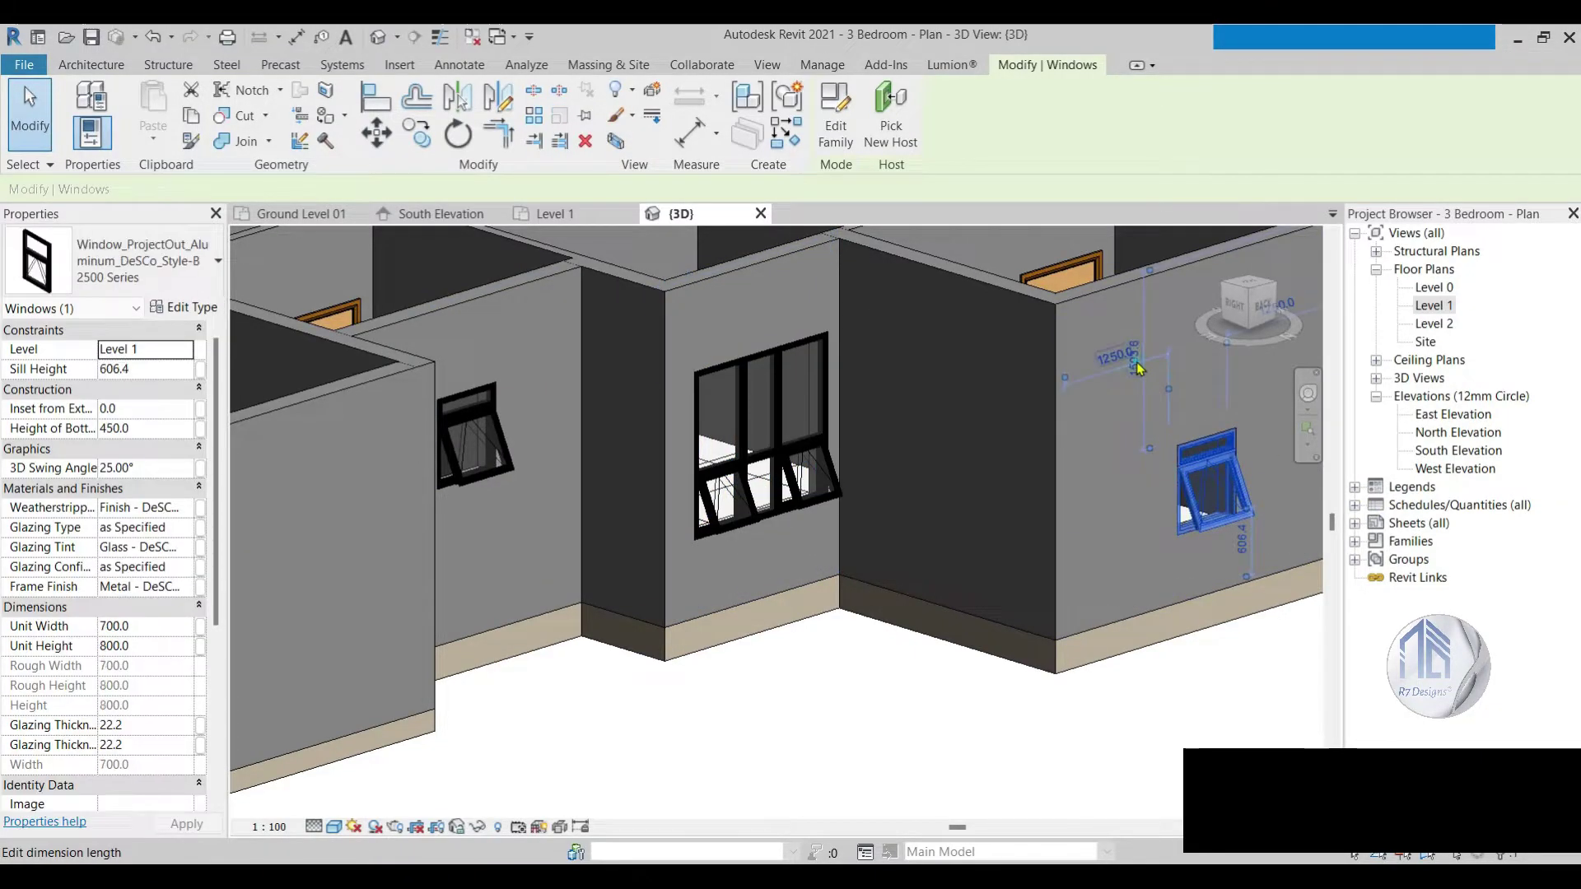
pyautogui.click(1137, 362)
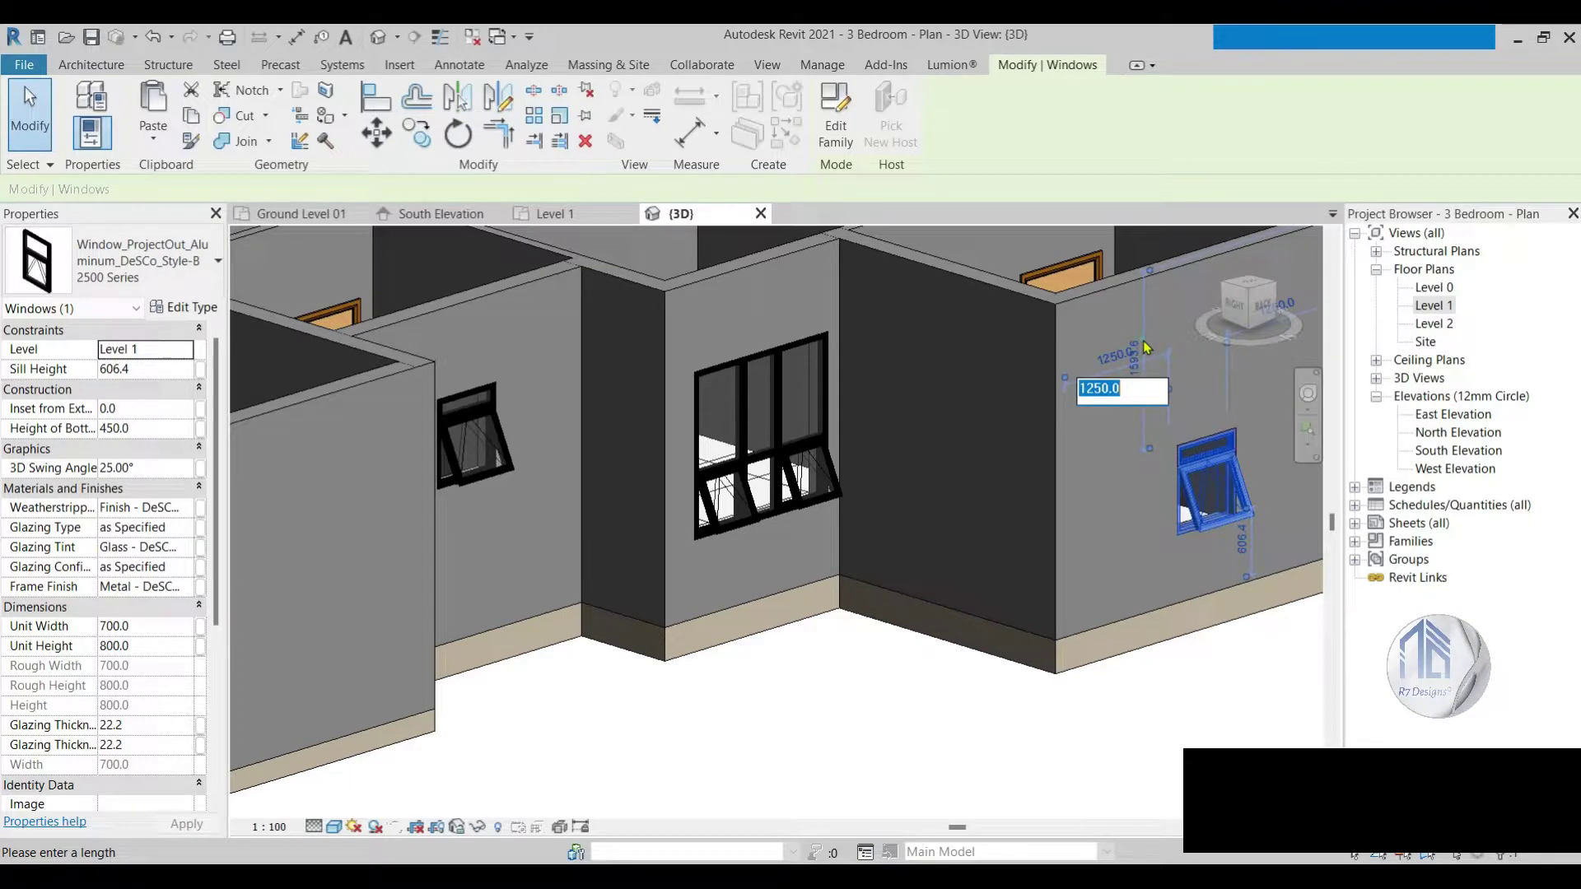
pyautogui.click(1134, 377)
pyautogui.write('800')
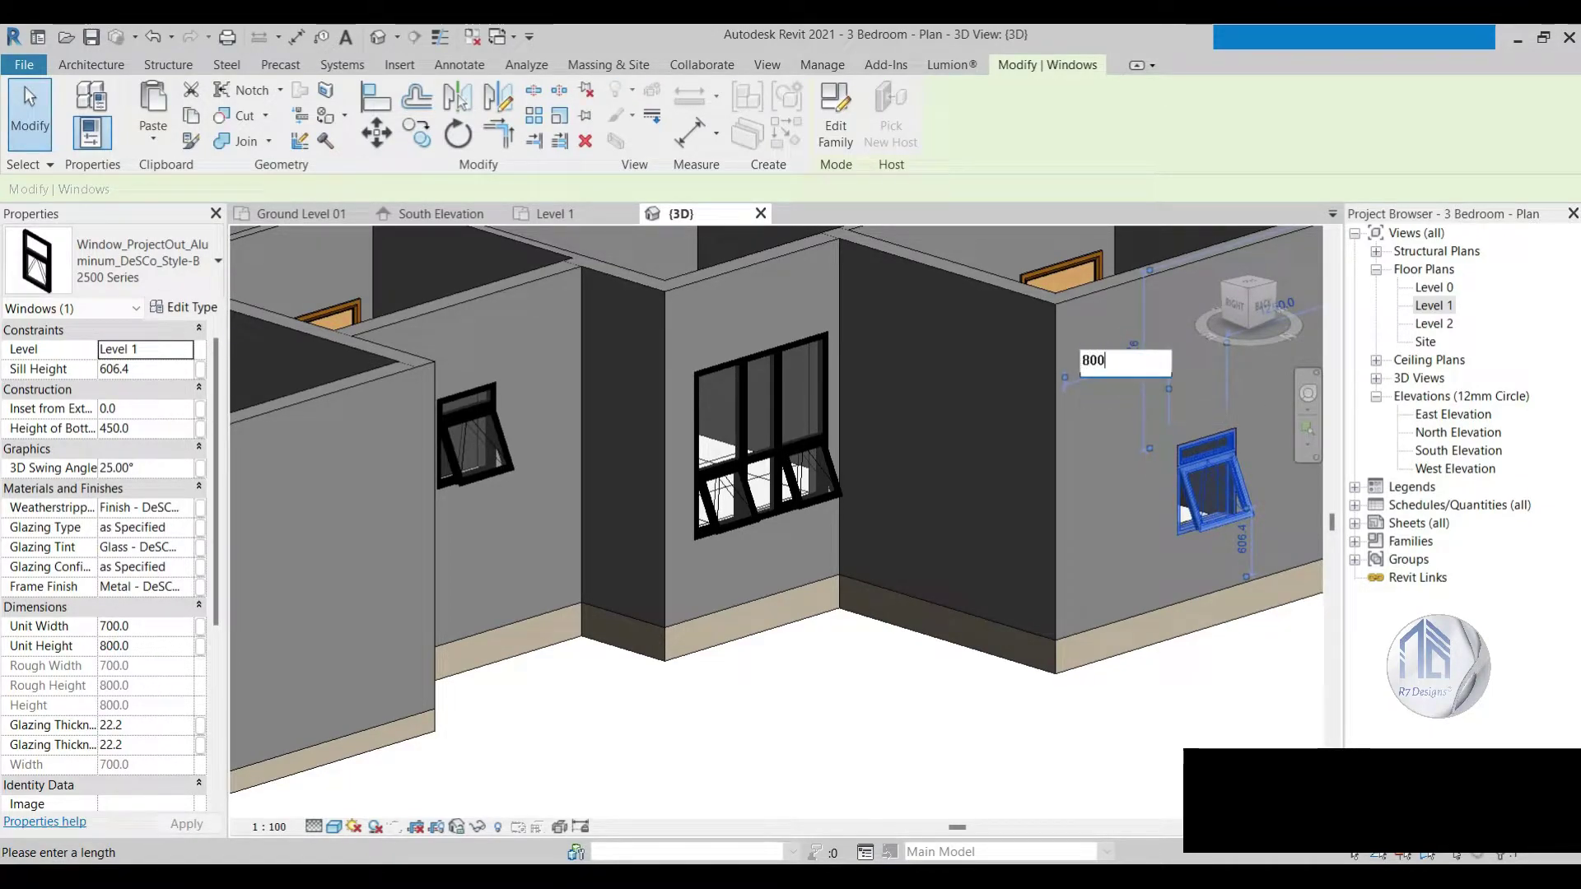
pyautogui.press('Return')
pyautogui.scroll(-3, 867, 478)
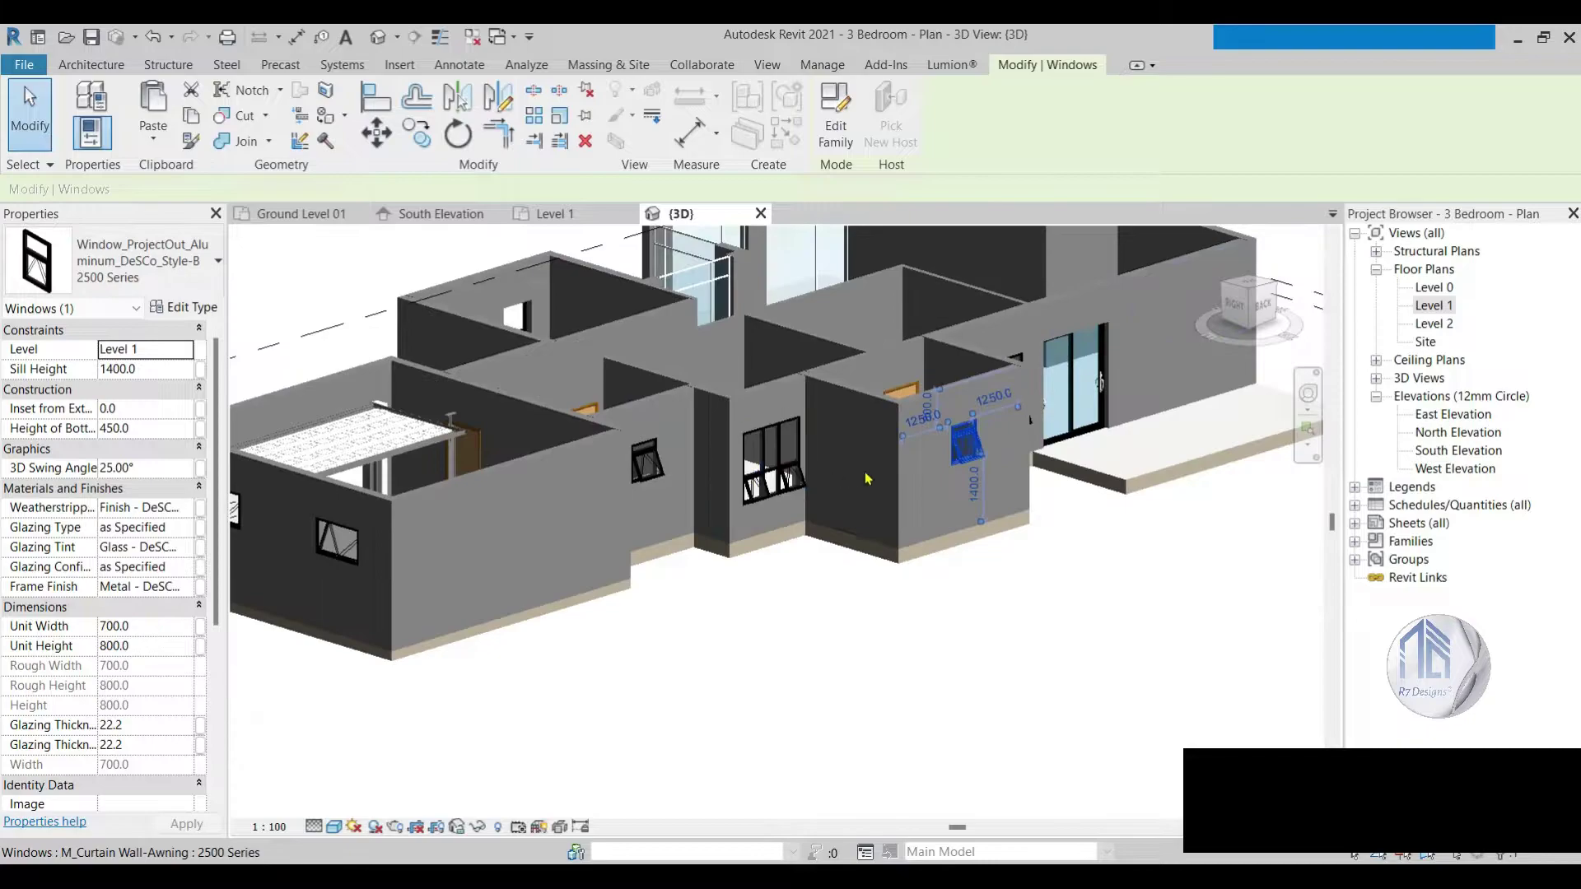
pyautogui.click(1155, 581)
# Step: Raise the sill of the awning window beside the sliding door, then go to Level 1
pyautogui.click(1279, 310)
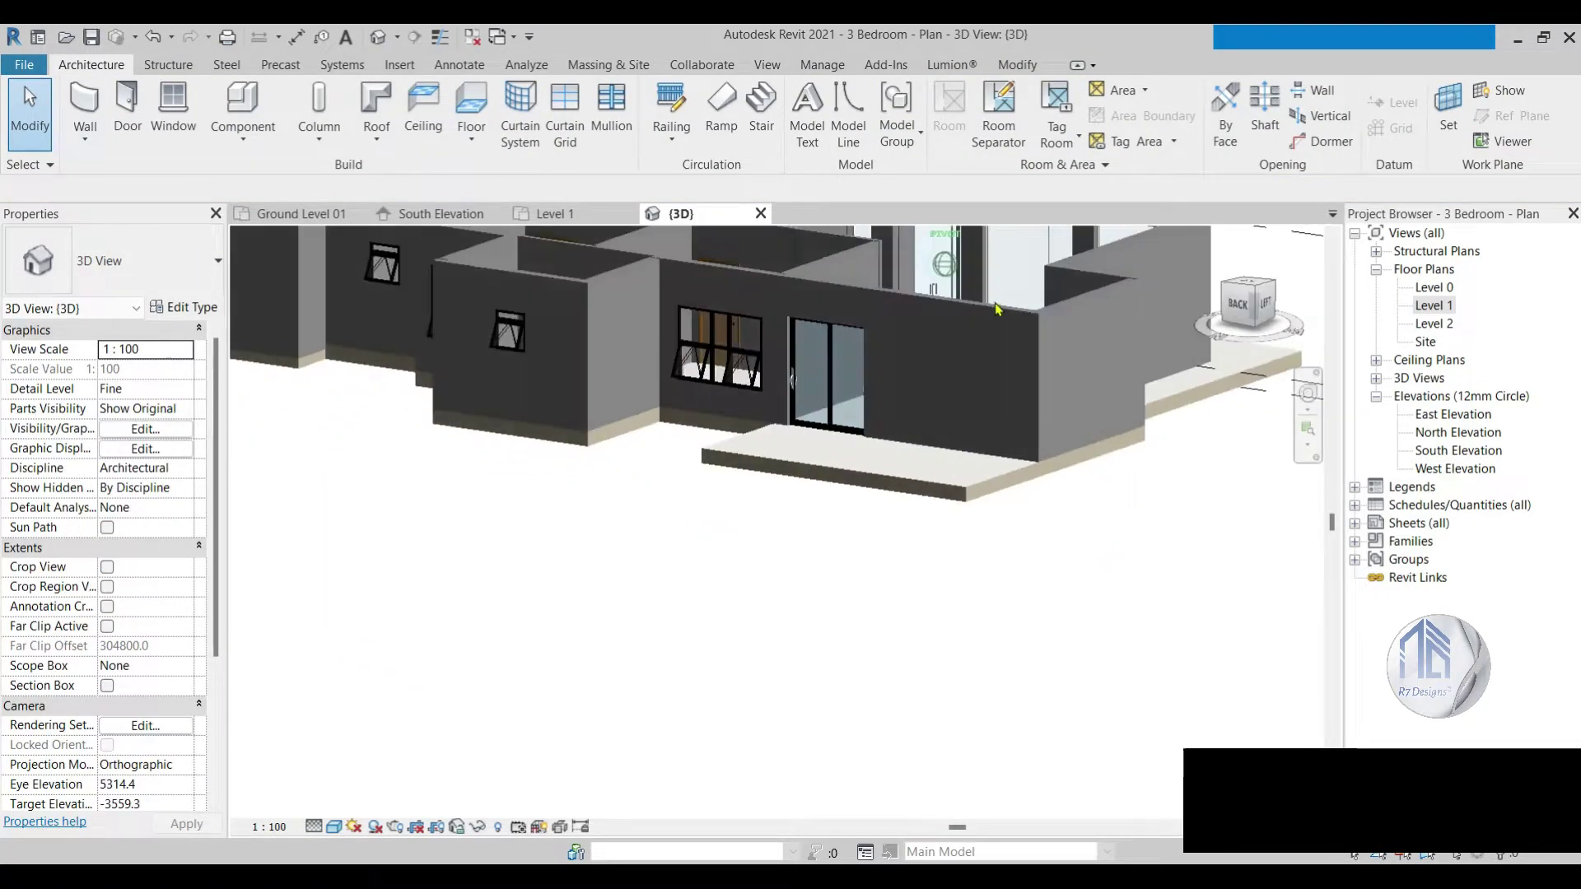
pyautogui.click(701, 337)
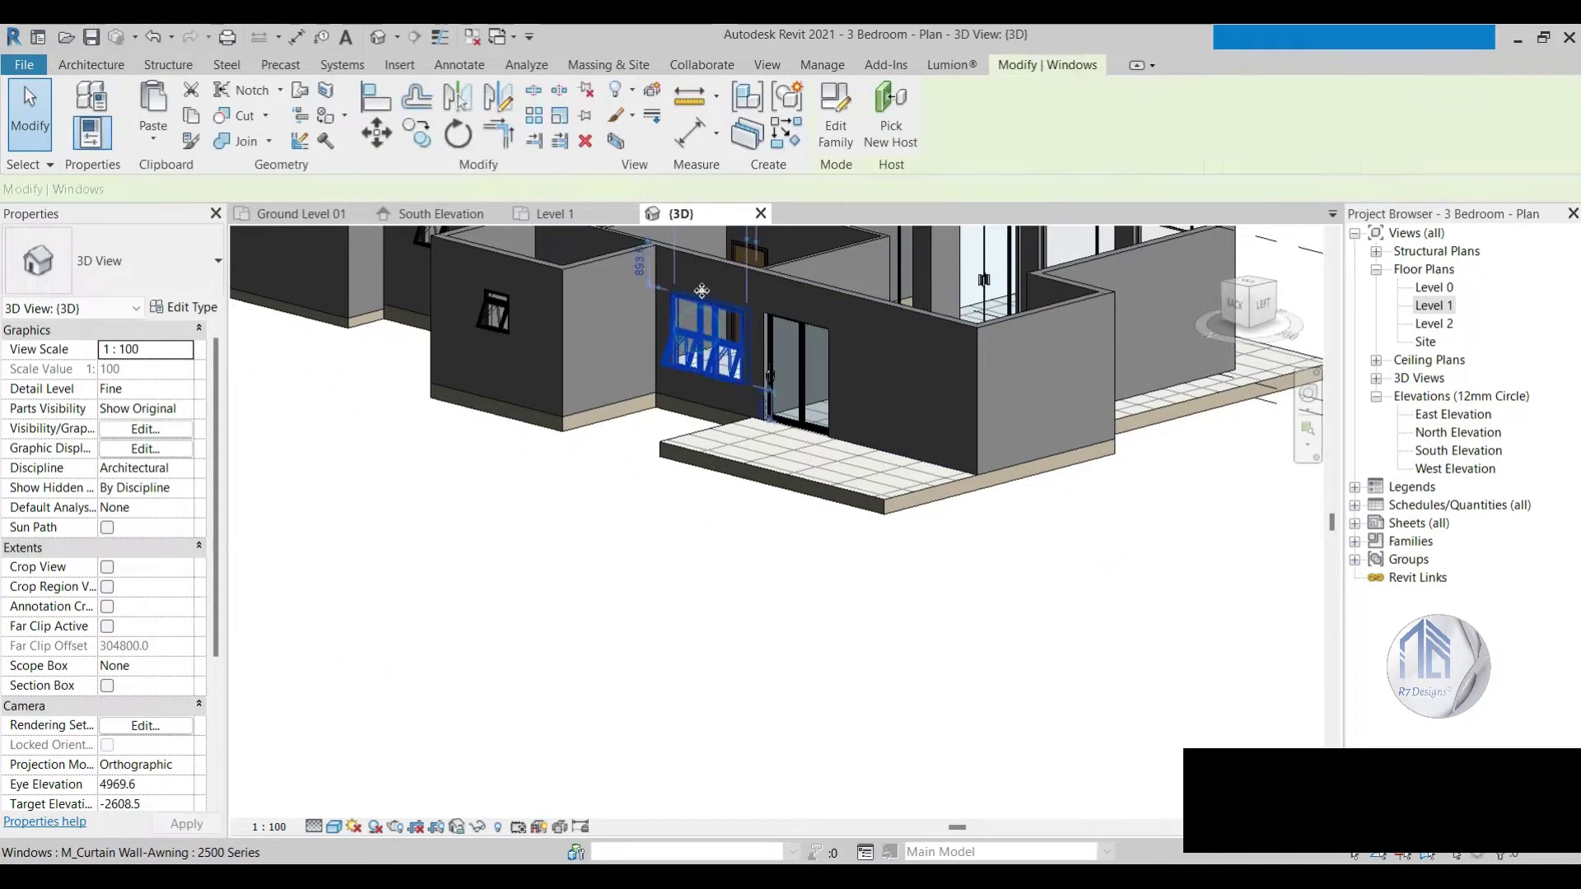
pyautogui.scroll(2, 701, 337)
pyautogui.click(609, 256)
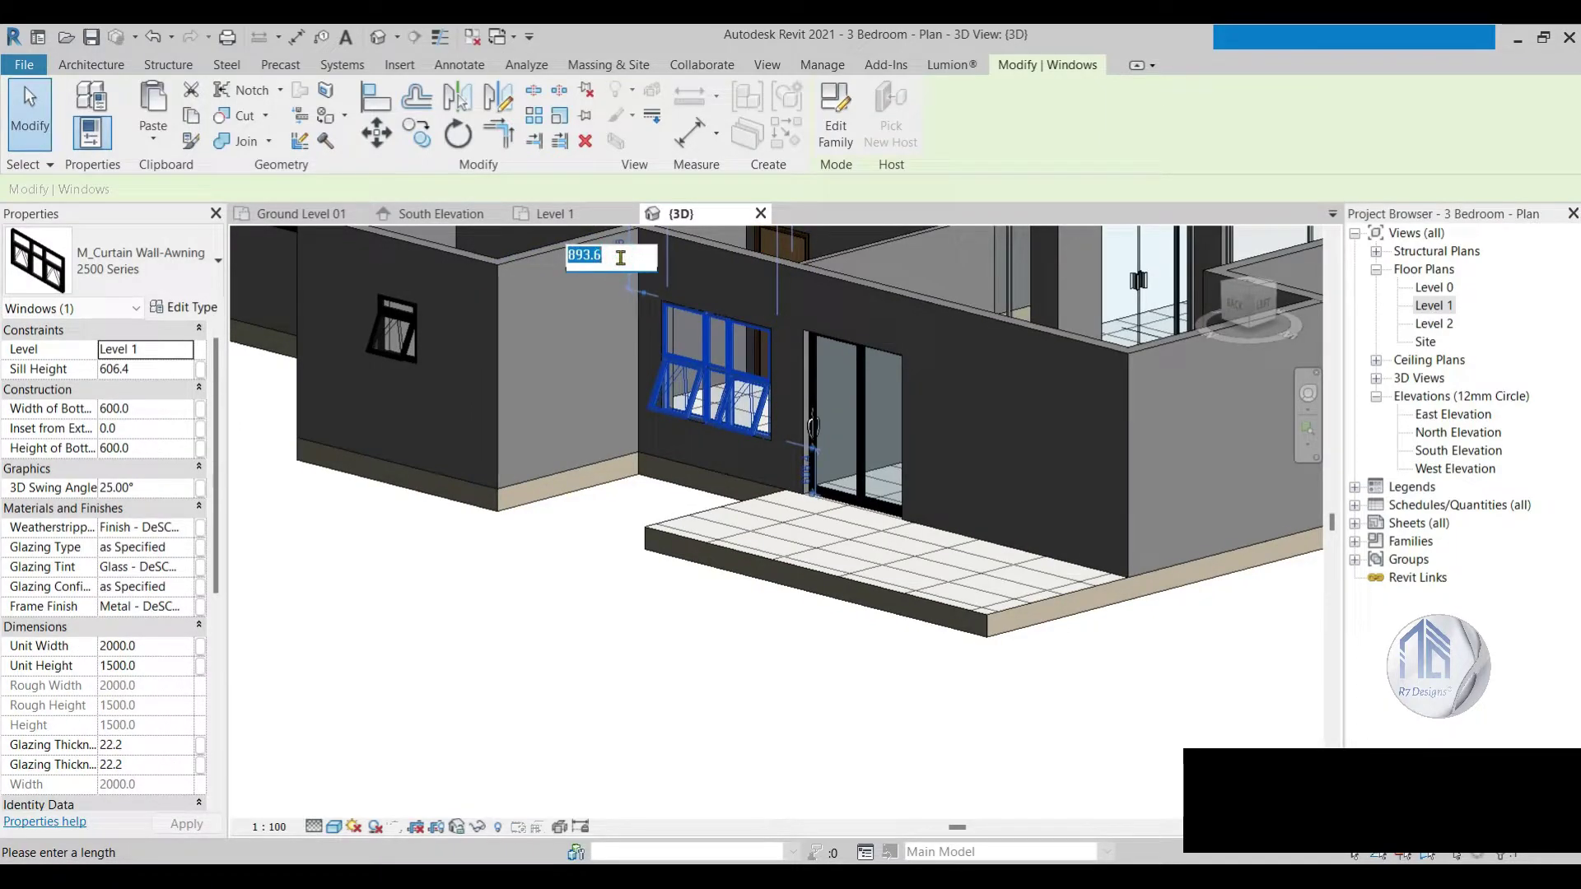
pyautogui.press('Return')
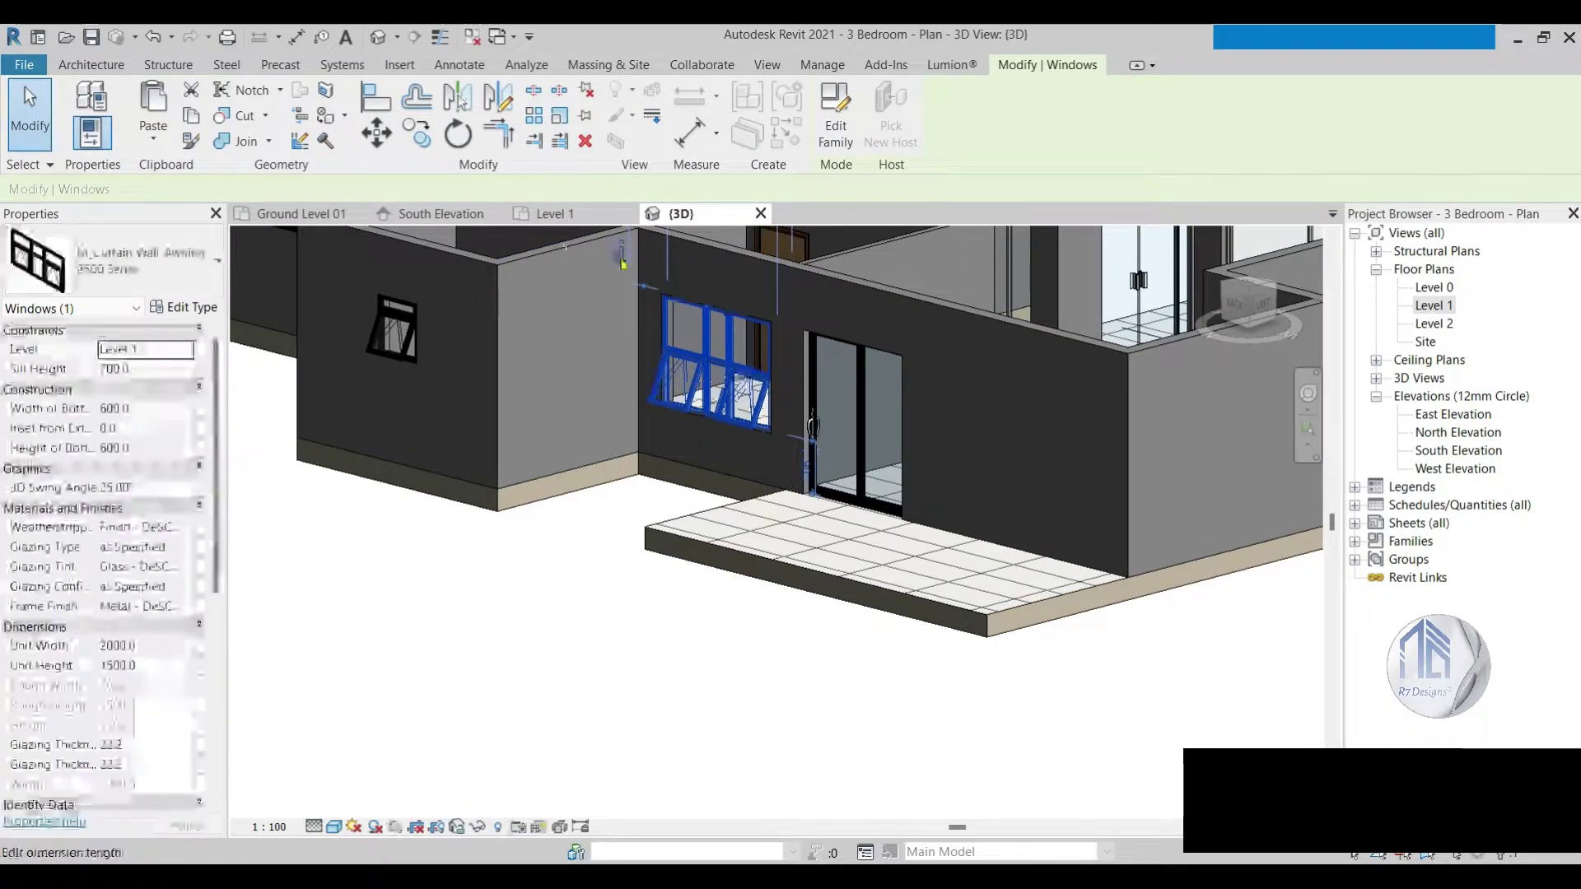
pyautogui.scroll(-2, 823, 494)
pyautogui.scroll(-1, 971, 628)
pyautogui.click(1026, 637)
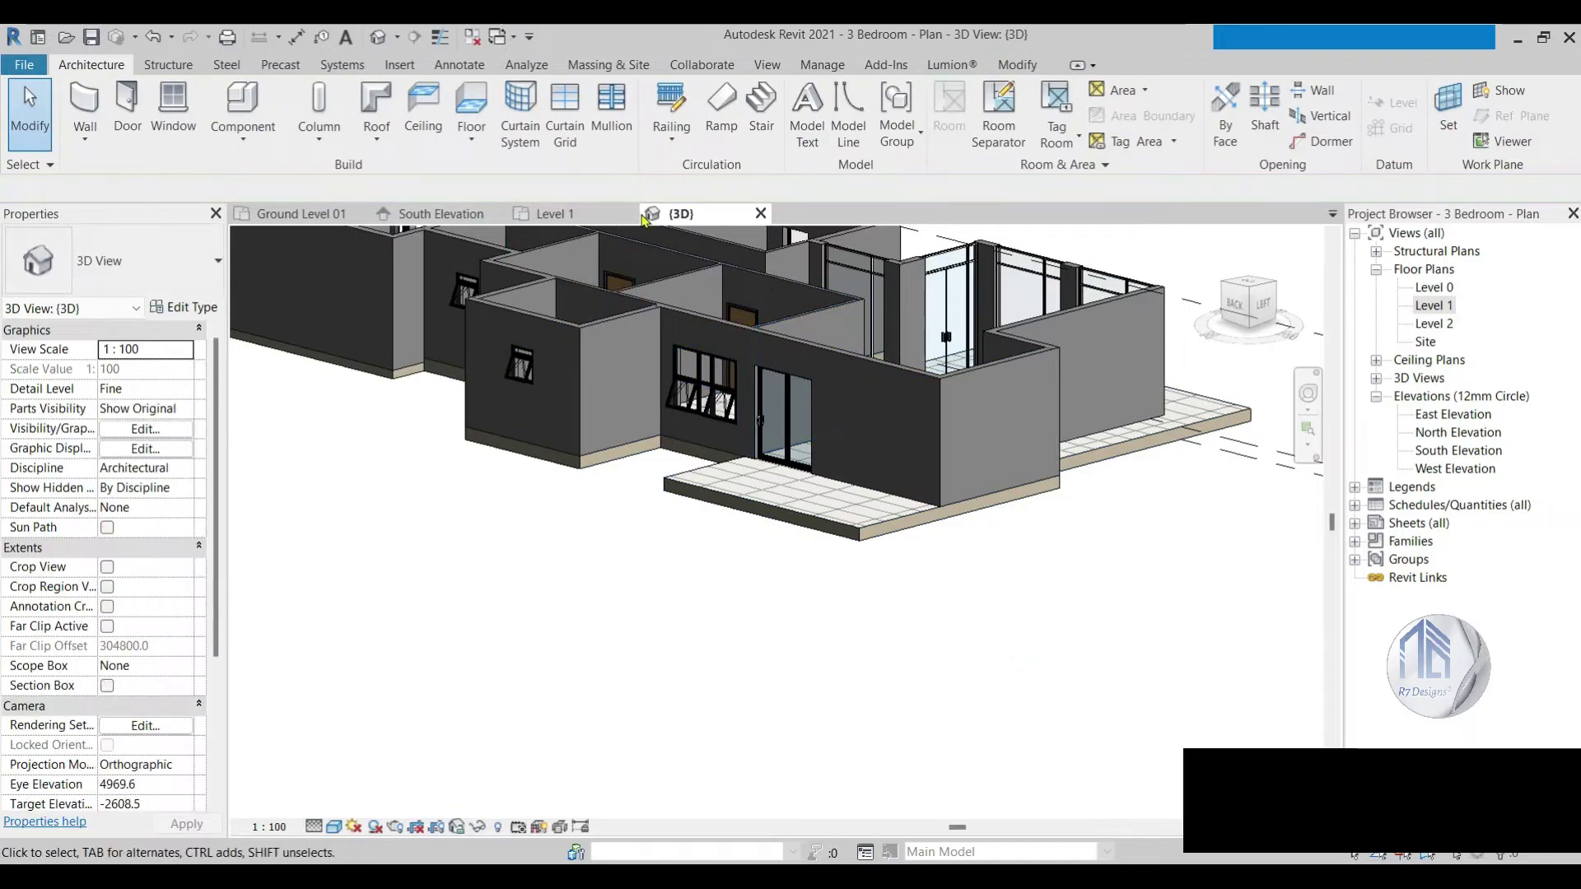
pyautogui.click(545, 213)
# Step: Place a 1400-wide Casement Style-A 2500 Series window beside the sliding door
pyautogui.scroll(-4, 750, 475)
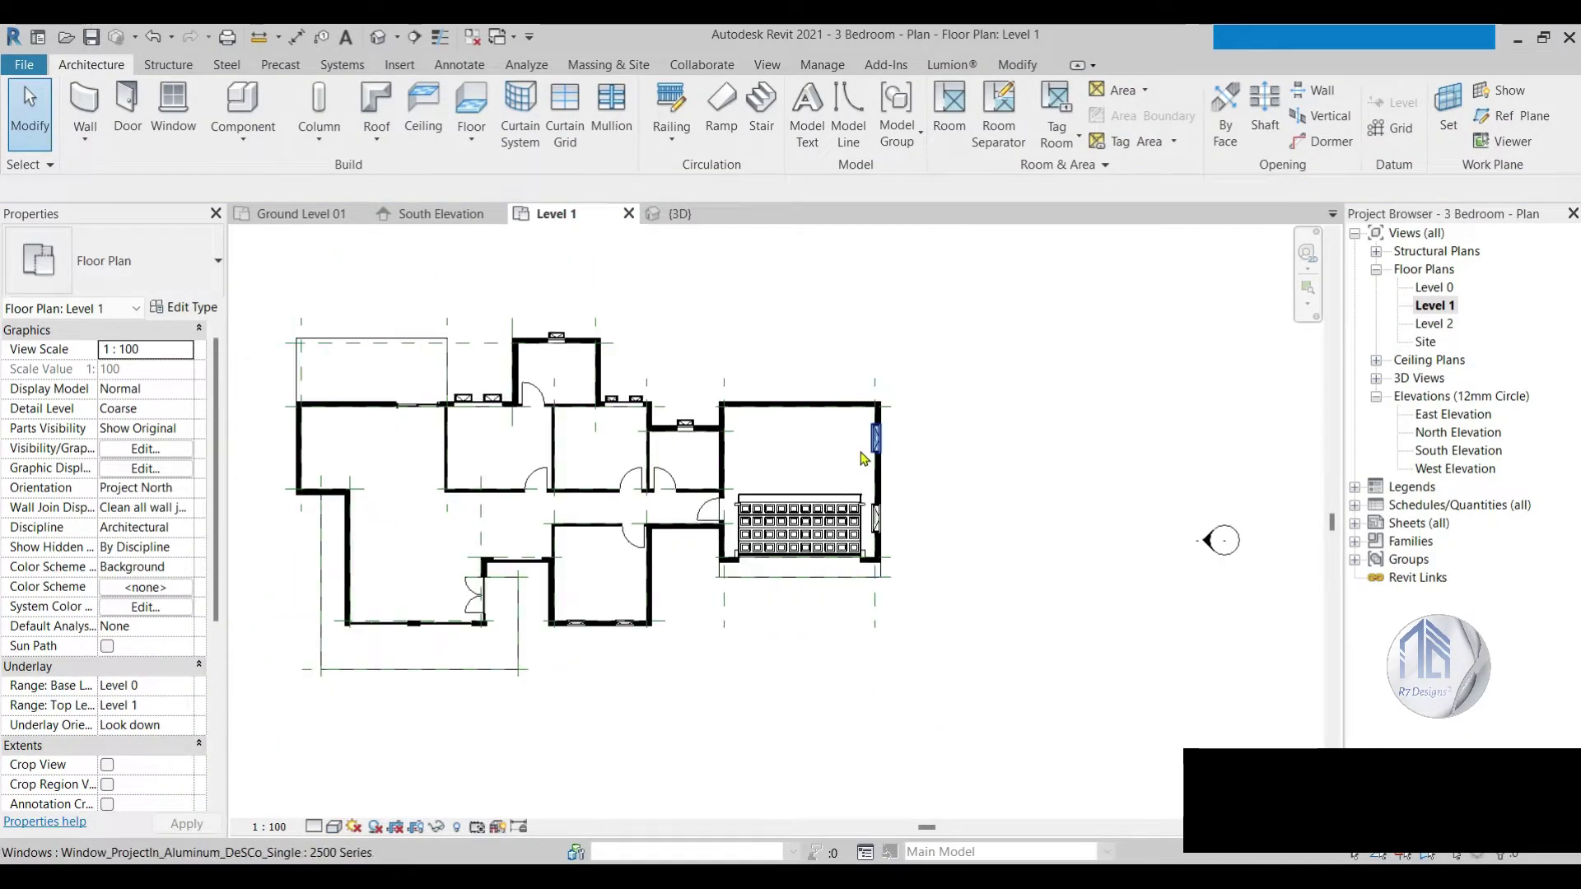
pyautogui.scroll(2, 416, 431)
pyautogui.scroll(2, 417, 431)
pyautogui.click(187, 121)
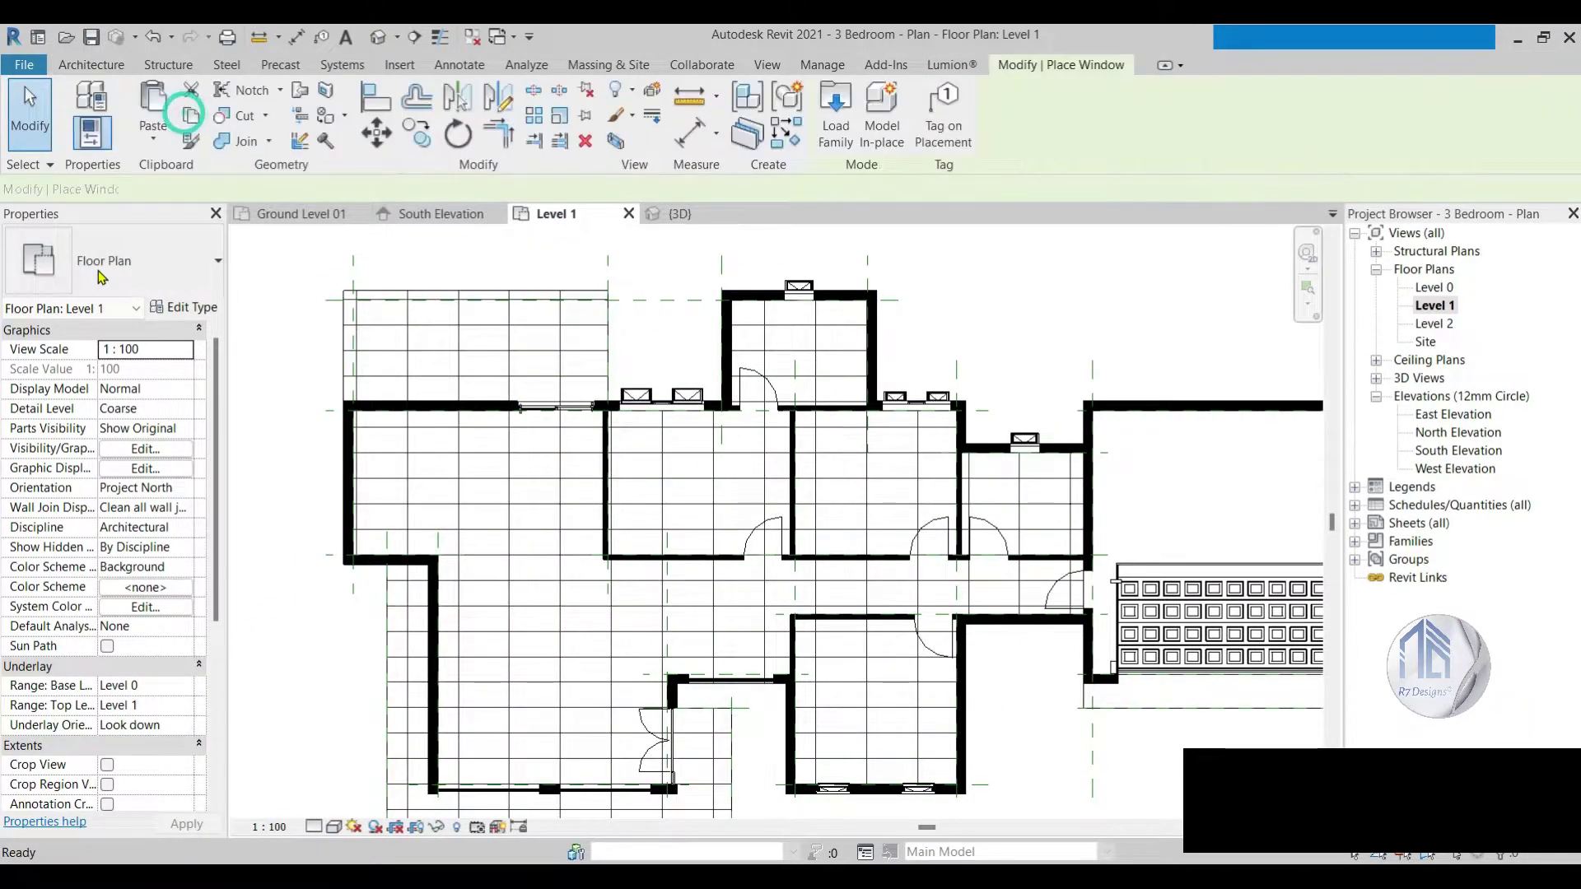
pyautogui.click(124, 261)
pyautogui.scroll(2, 97, 535)
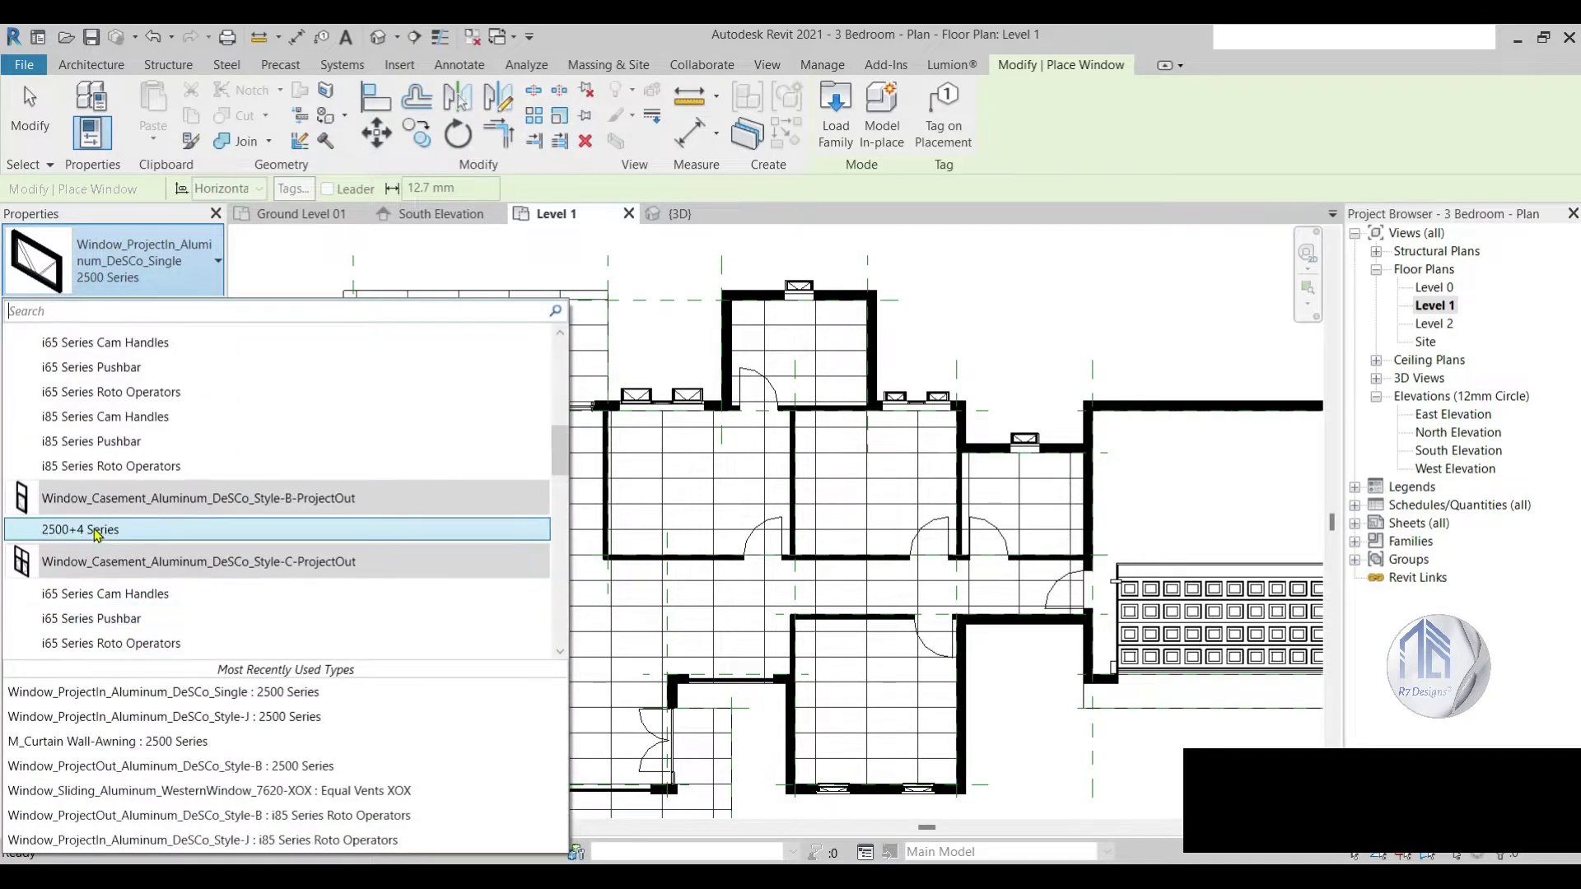
pyautogui.scroll(1, 99, 519)
pyautogui.scroll(1, 101, 502)
pyautogui.scroll(1, 103, 479)
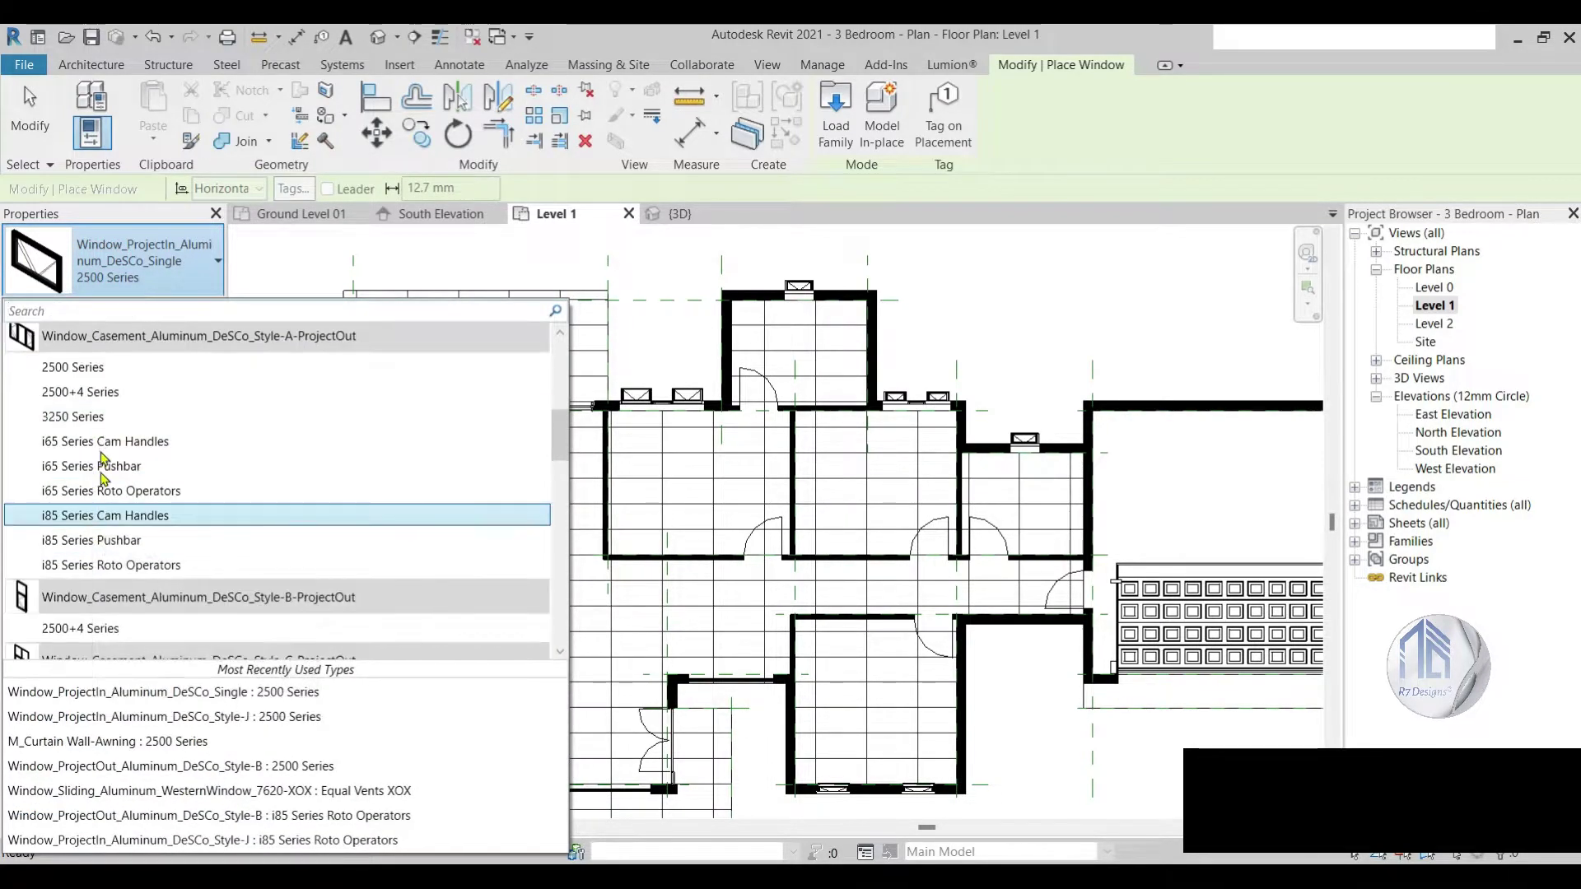
pyautogui.click(83, 367)
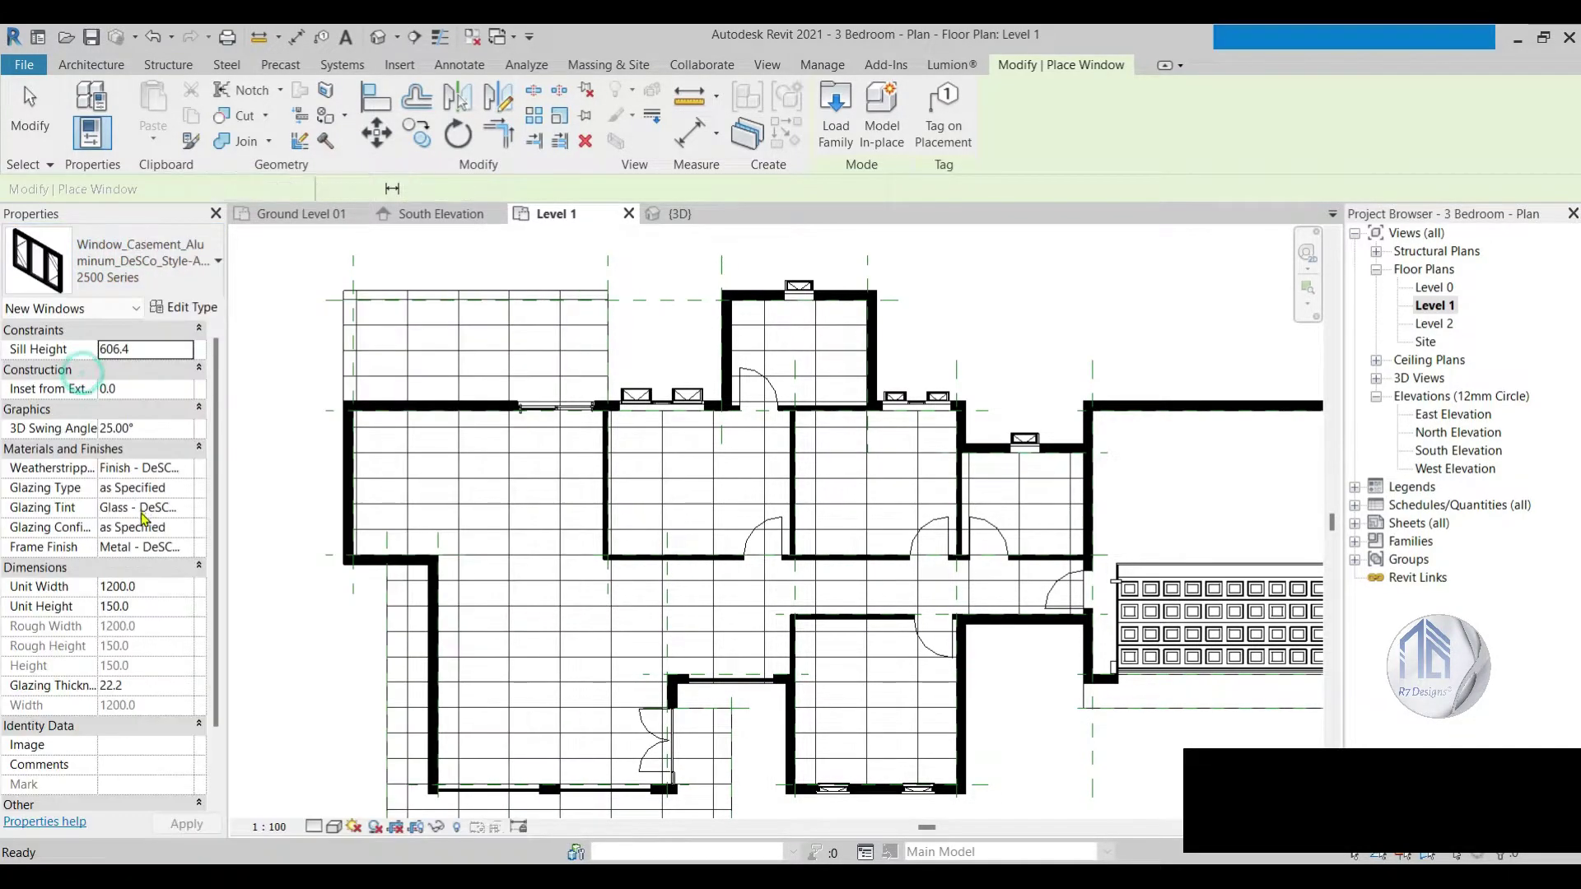
pyautogui.click(160, 606)
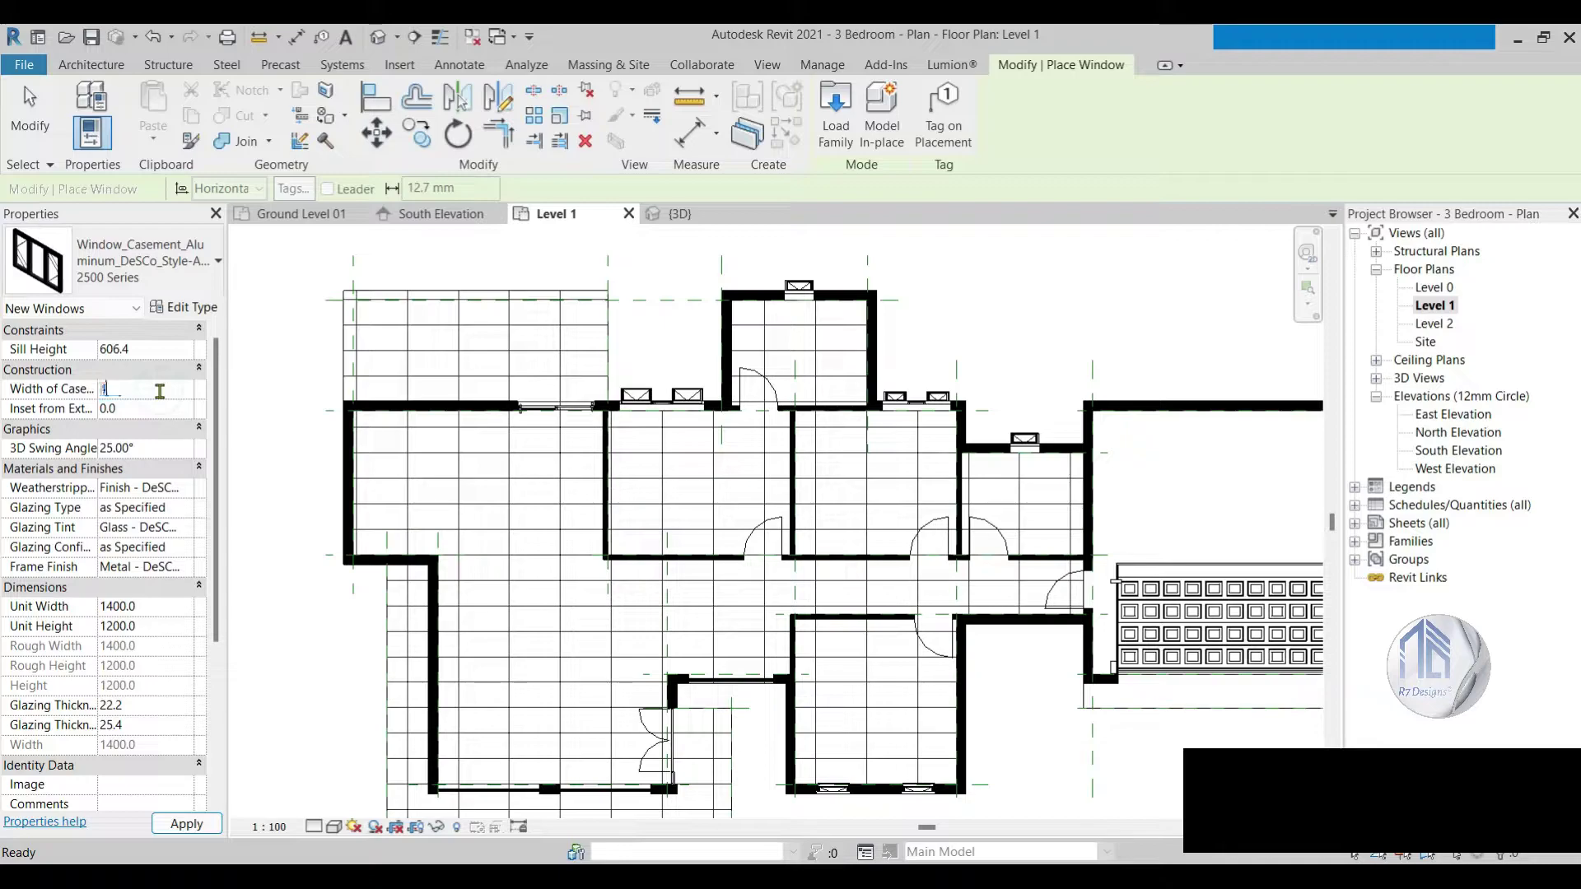
pyautogui.scroll(2, 440, 404)
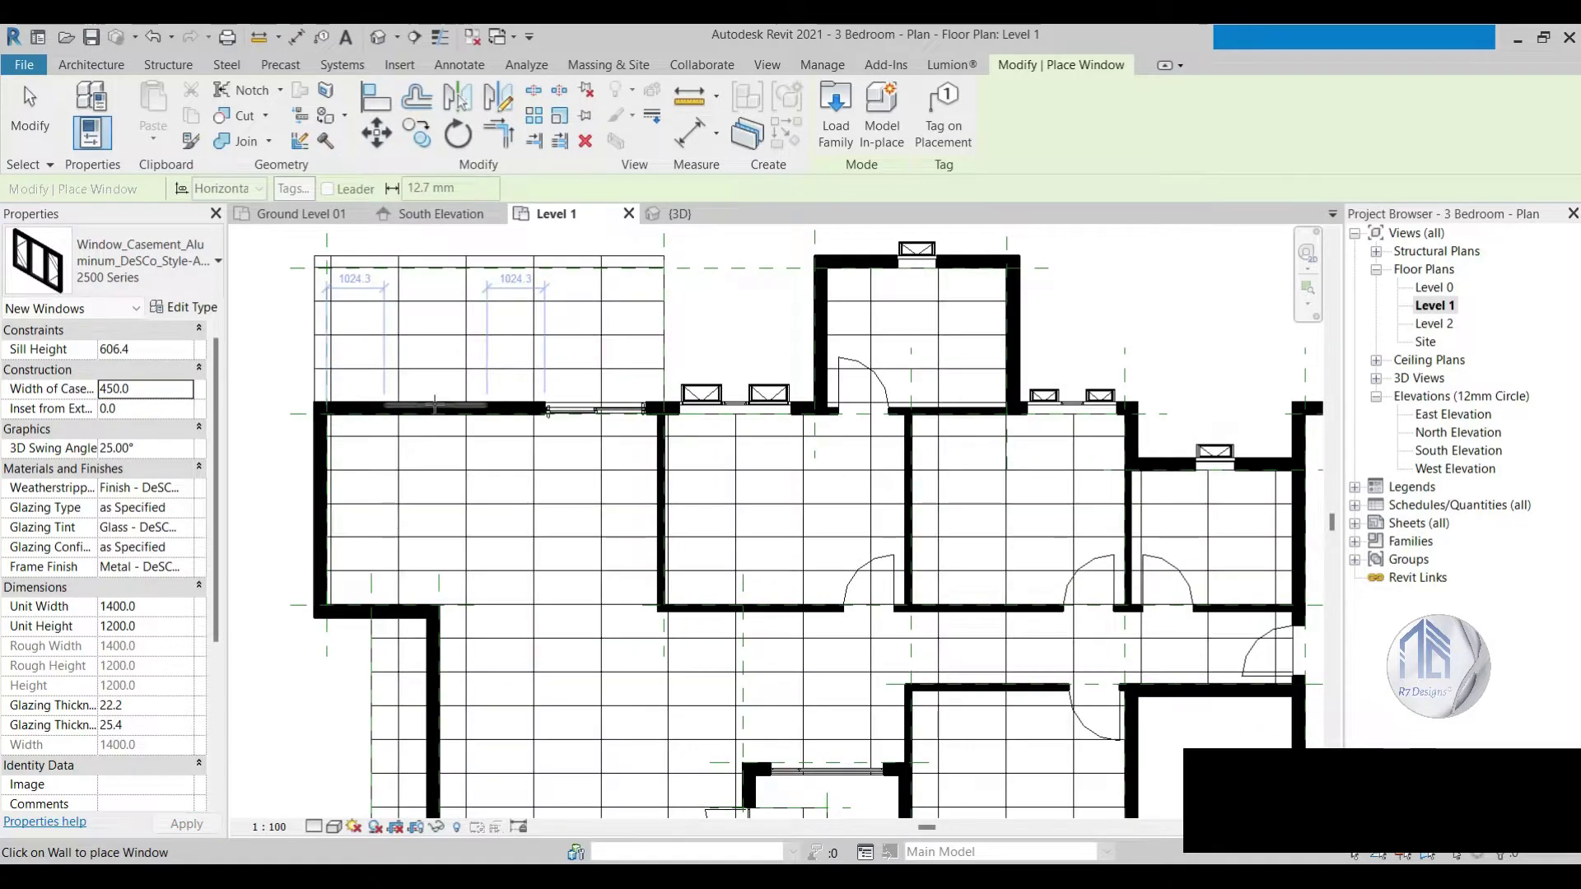
pyautogui.click(435, 405)
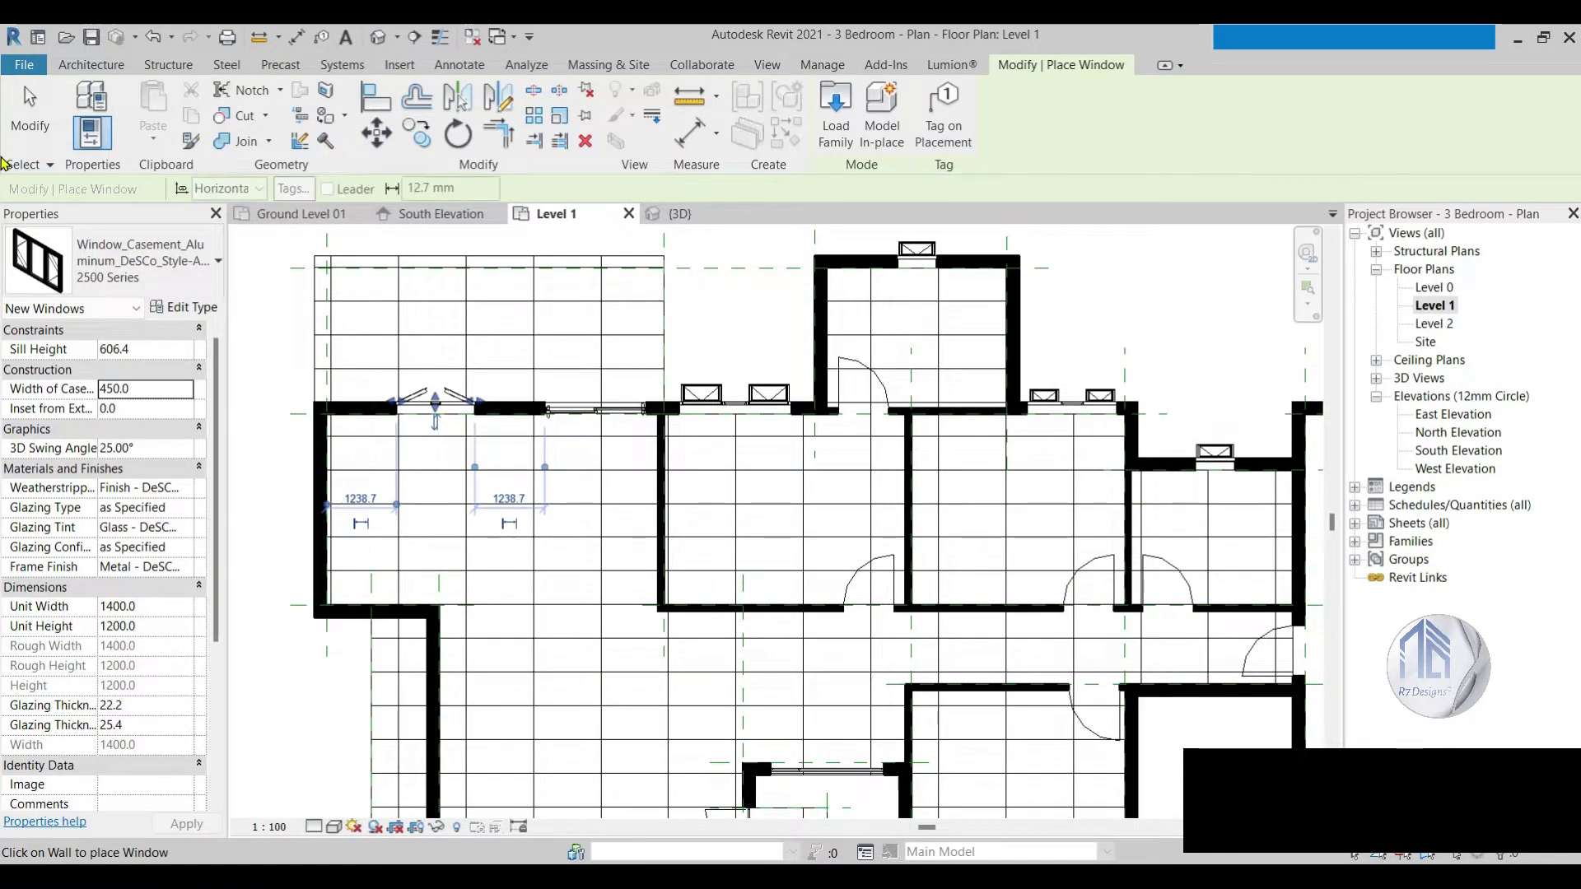
pyautogui.click(29, 122)
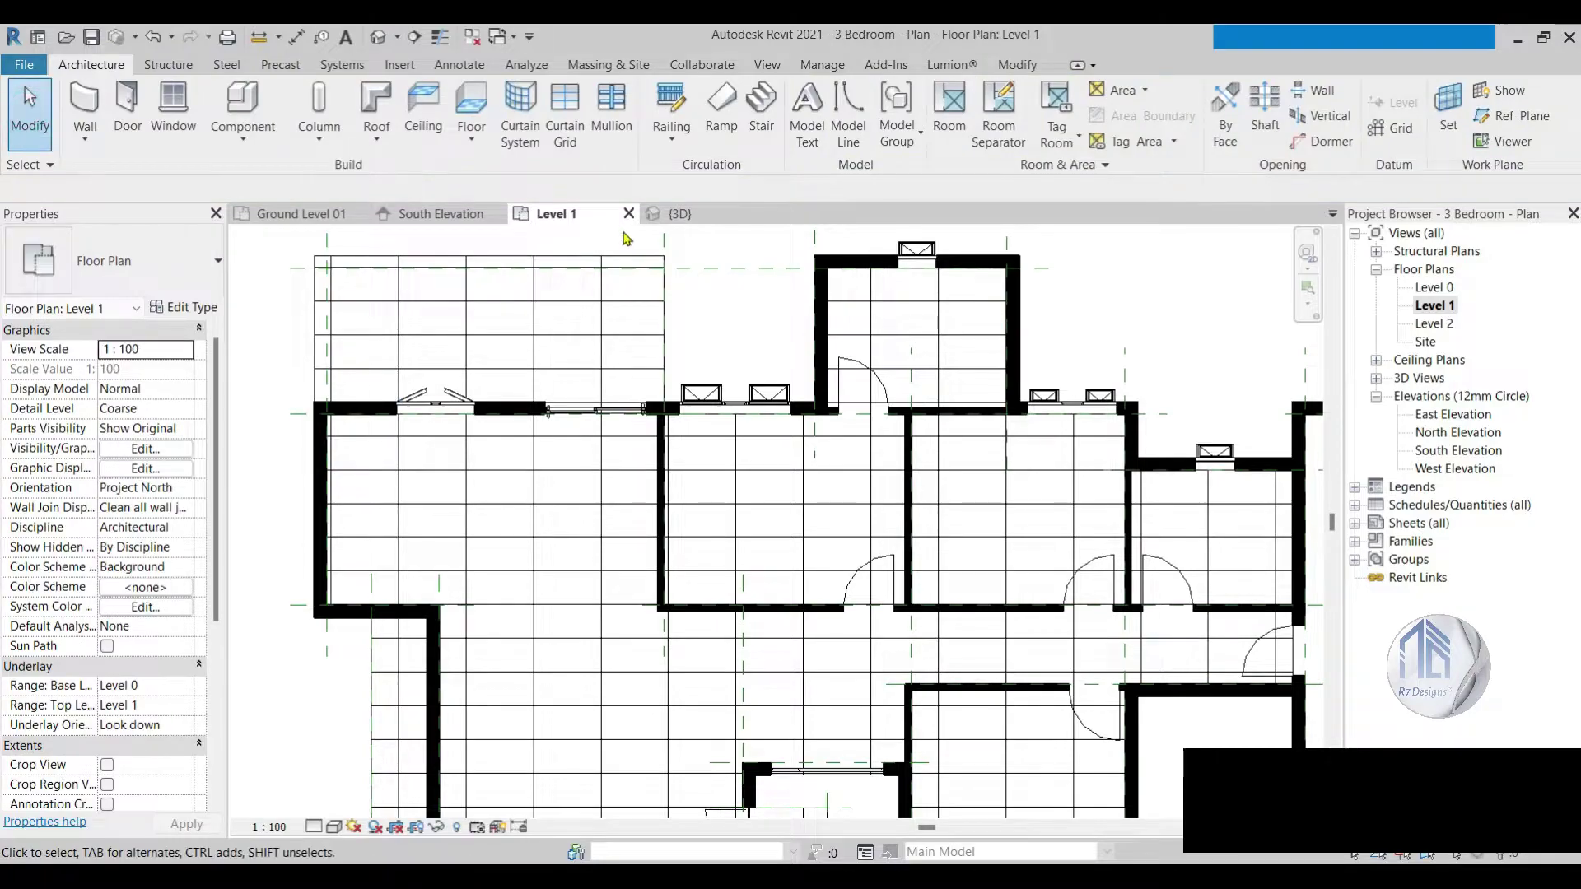
# Step: Raise the new casement window's sill to 1000 in the 3D view
pyautogui.click(432, 397)
pyautogui.click(680, 213)
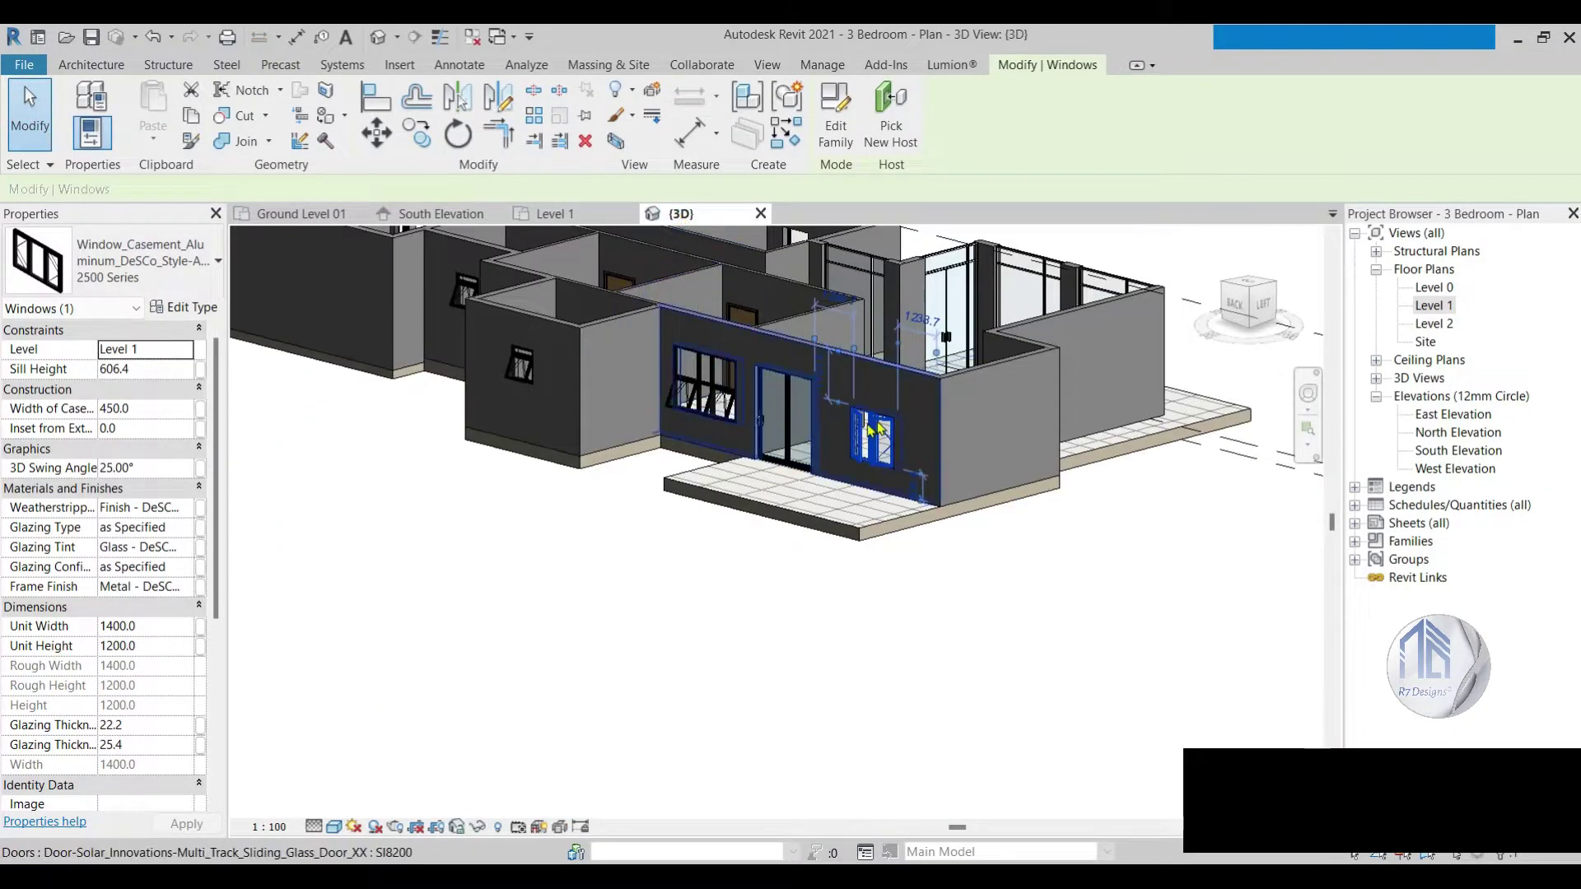
pyautogui.scroll(3, 878, 411)
pyautogui.scroll(-2, 879, 412)
pyautogui.scroll(-2, 823, 370)
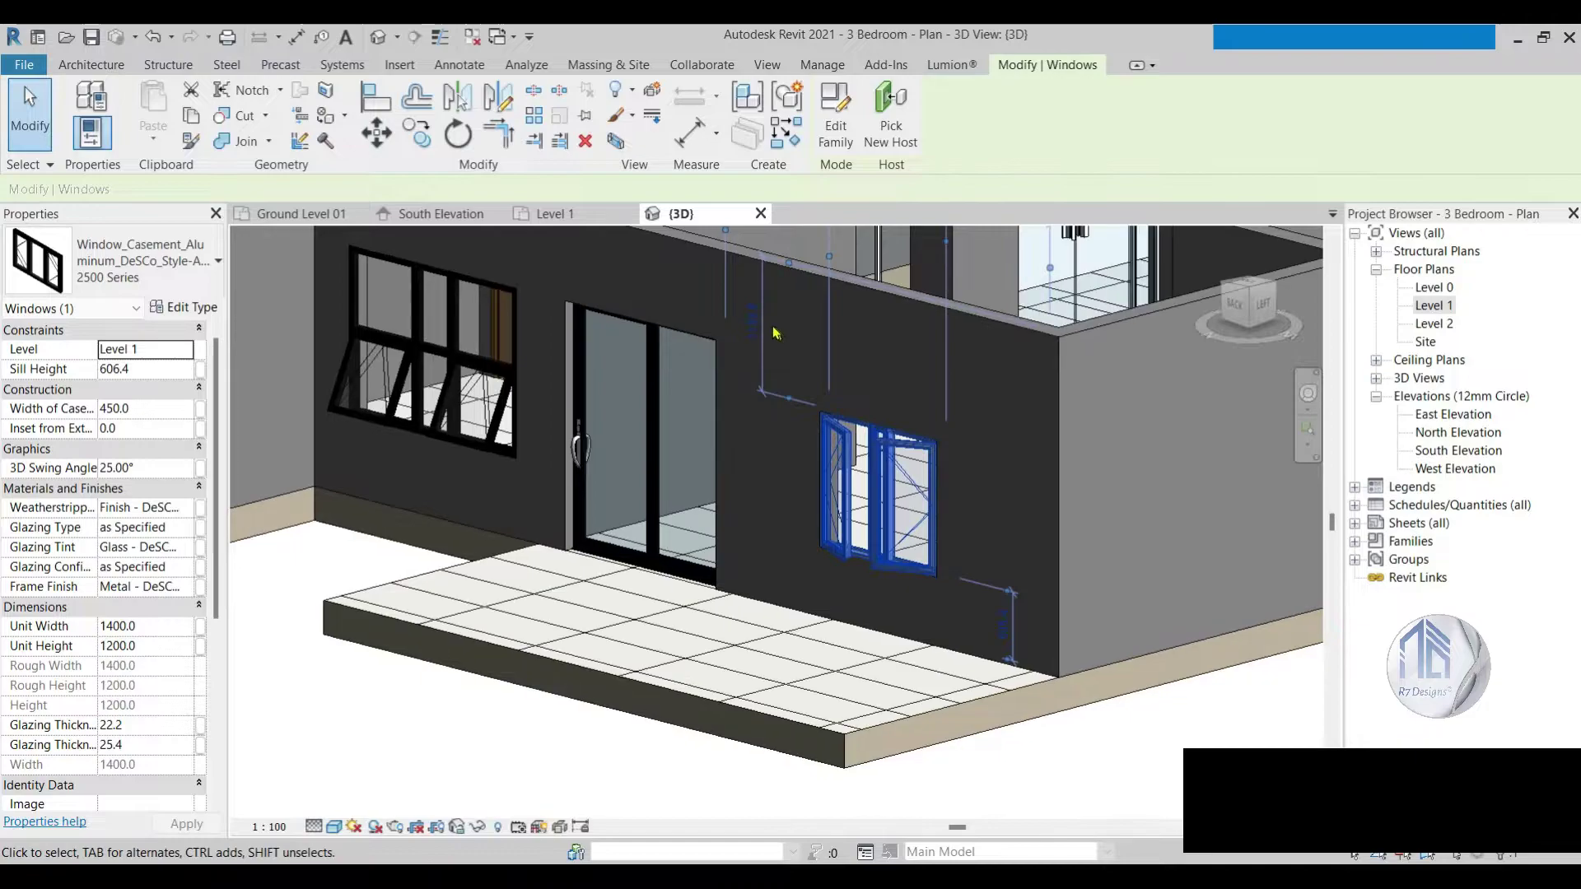
pyautogui.click(745, 321)
pyautogui.write('8')
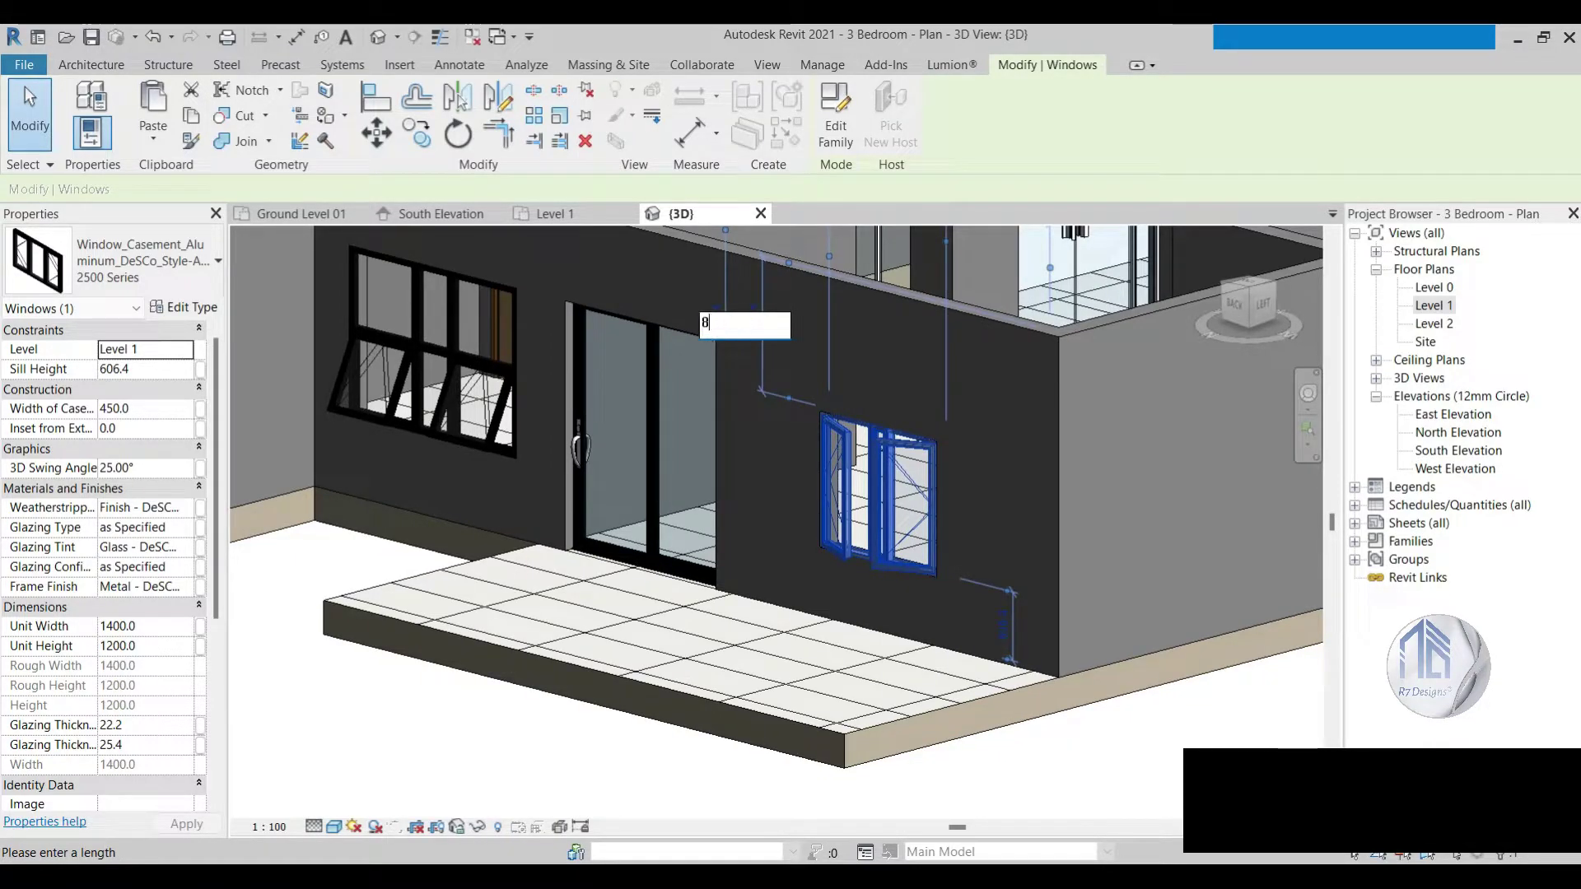
pyautogui.write('0')
pyautogui.press('Return')
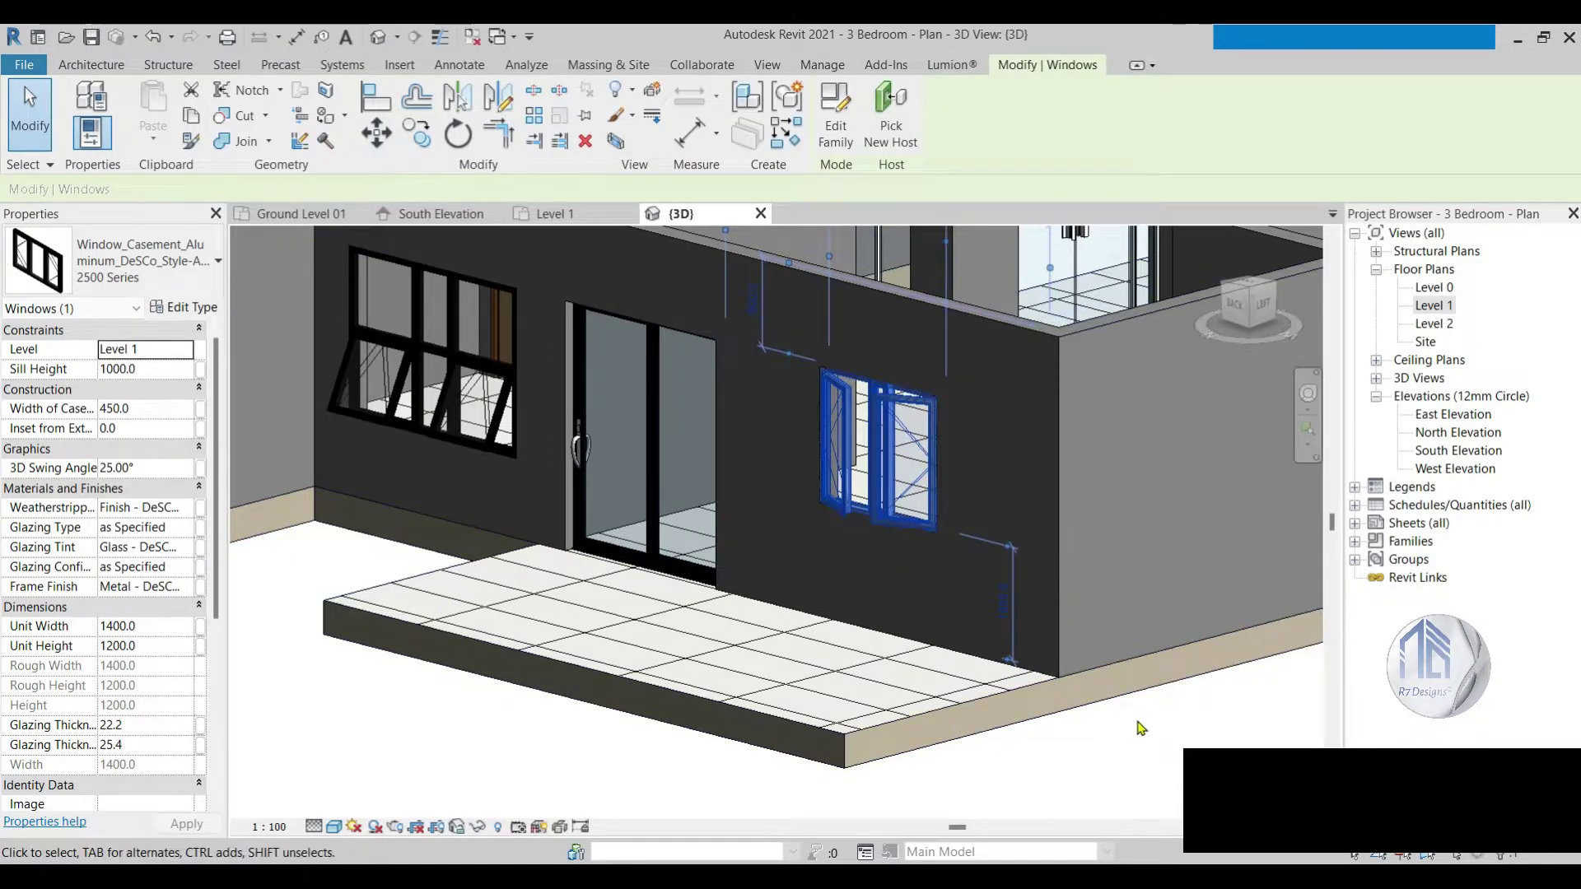
pyautogui.press('Escape')
pyautogui.scroll(-5, 877, 449)
pyautogui.scroll(-1, 908, 306)
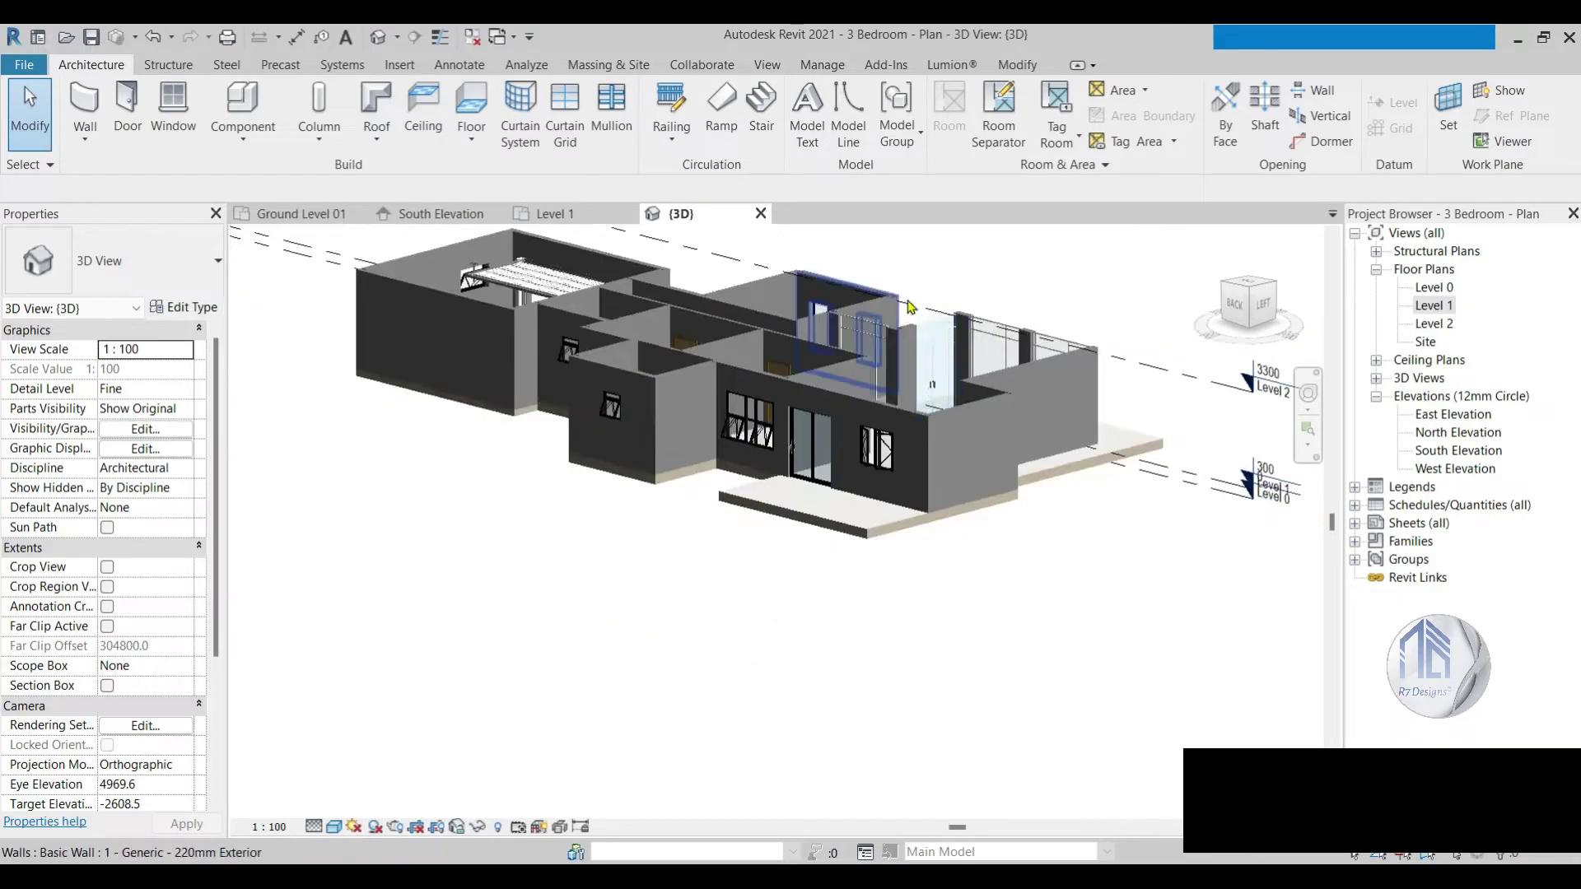
pyautogui.keyDown('shift'); pyautogui.moveTo(908, 306); pyautogui.dragTo(741, 330, button='middle'); pyautogui.keyUp('shift')
pyautogui.click(565, 214)
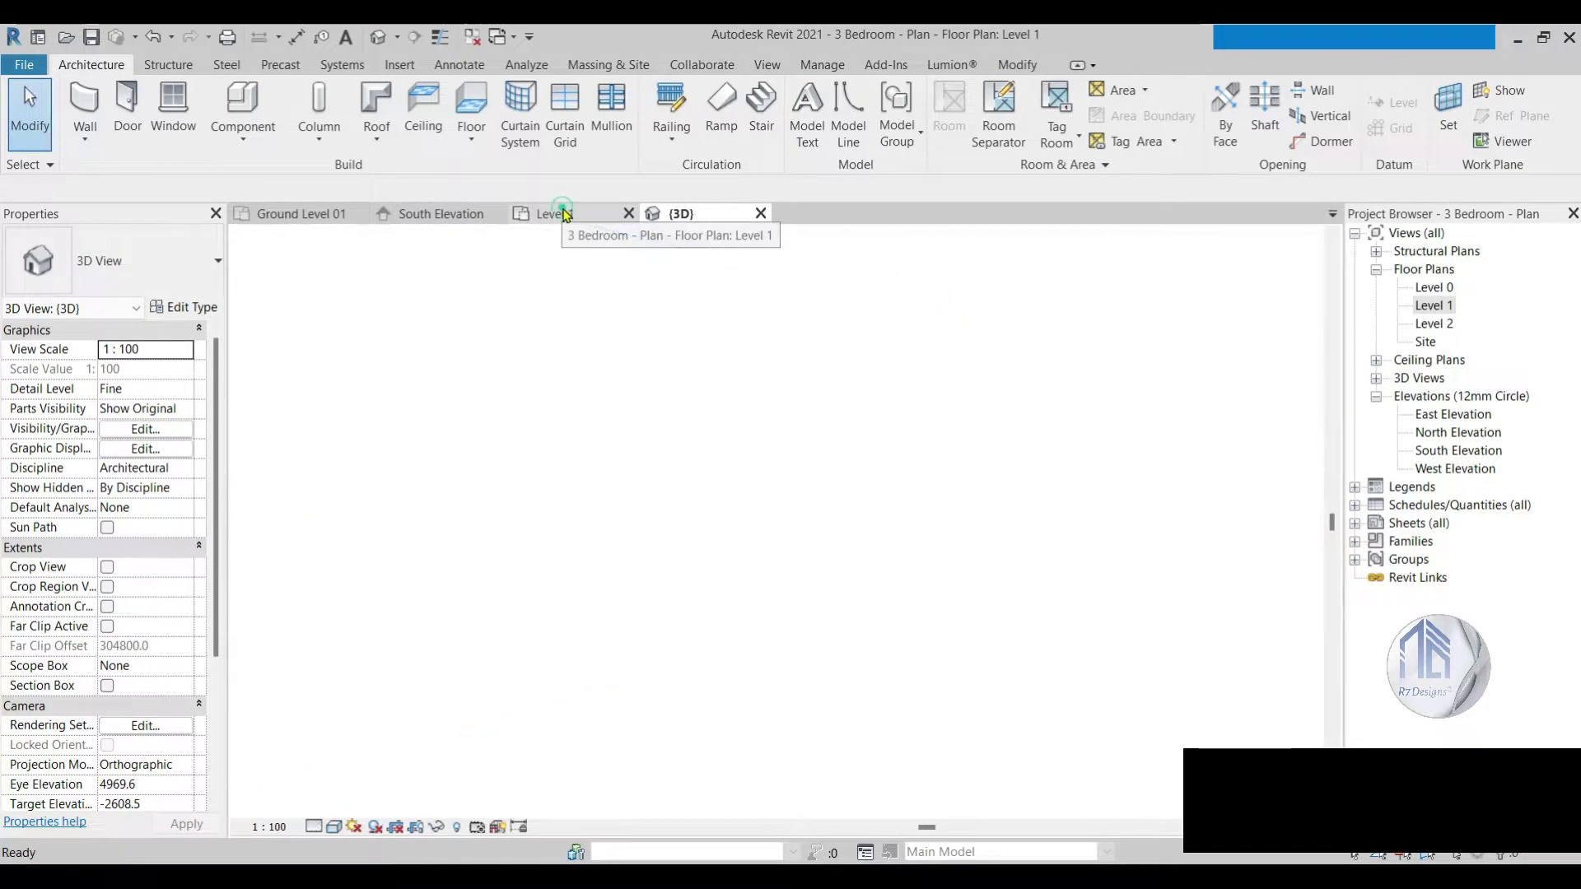
pyautogui.scroll(-4, 759, 448)
pyautogui.scroll(-2, 728, 535)
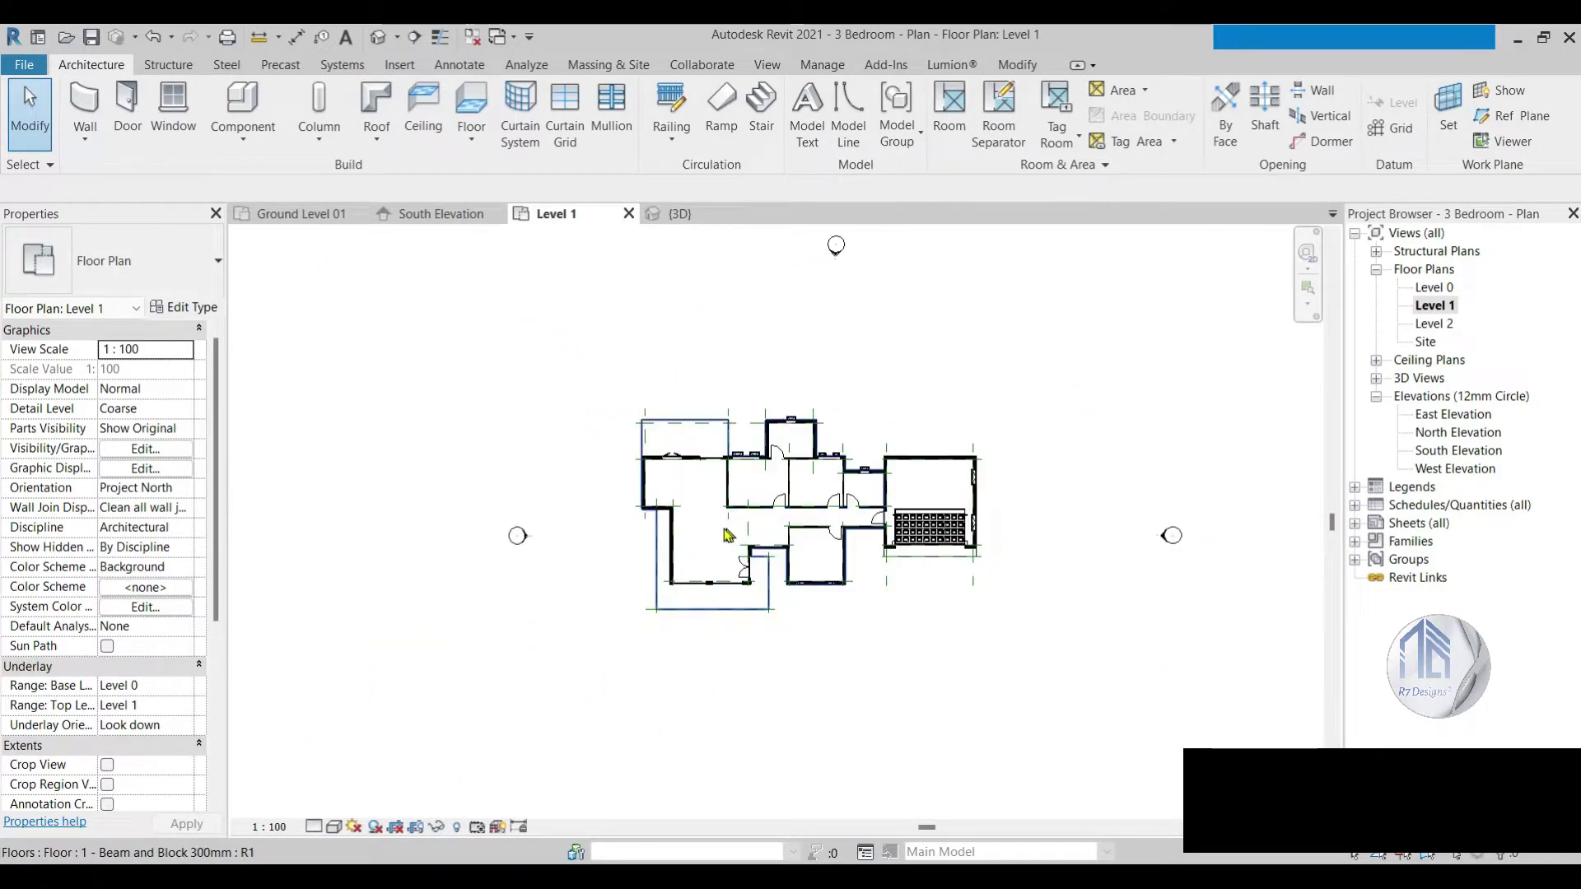
pyautogui.scroll(2, 728, 535)
pyautogui.scroll(-1, 716, 461)
pyautogui.scroll(2, 719, 484)
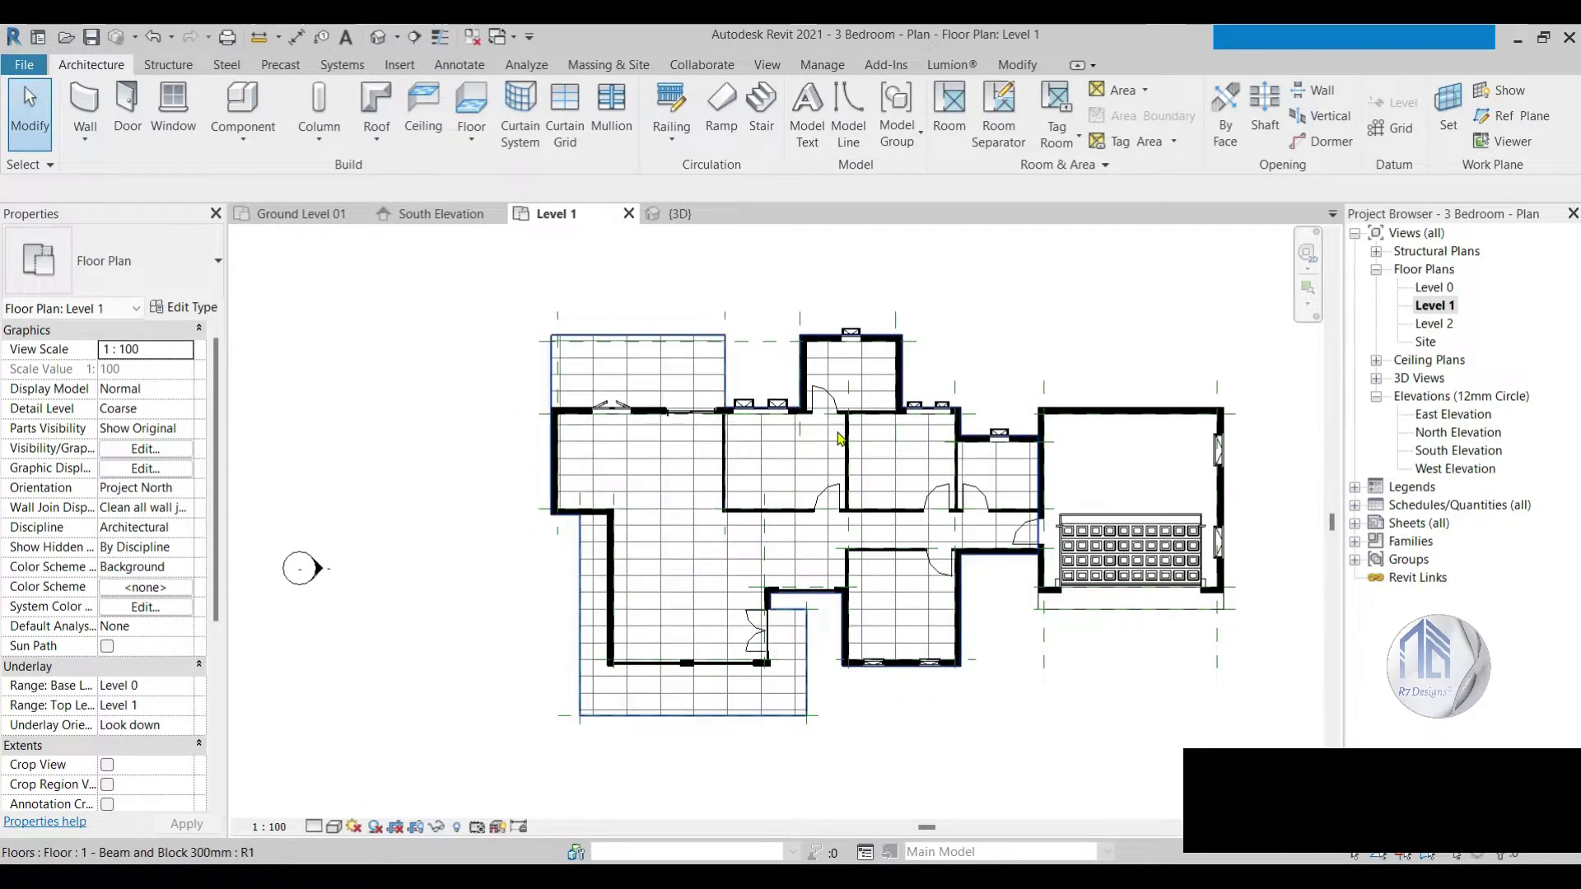
pyautogui.scroll(2, 922, 407)
pyautogui.scroll(-2, 853, 445)
pyautogui.scroll(1, 928, 526)
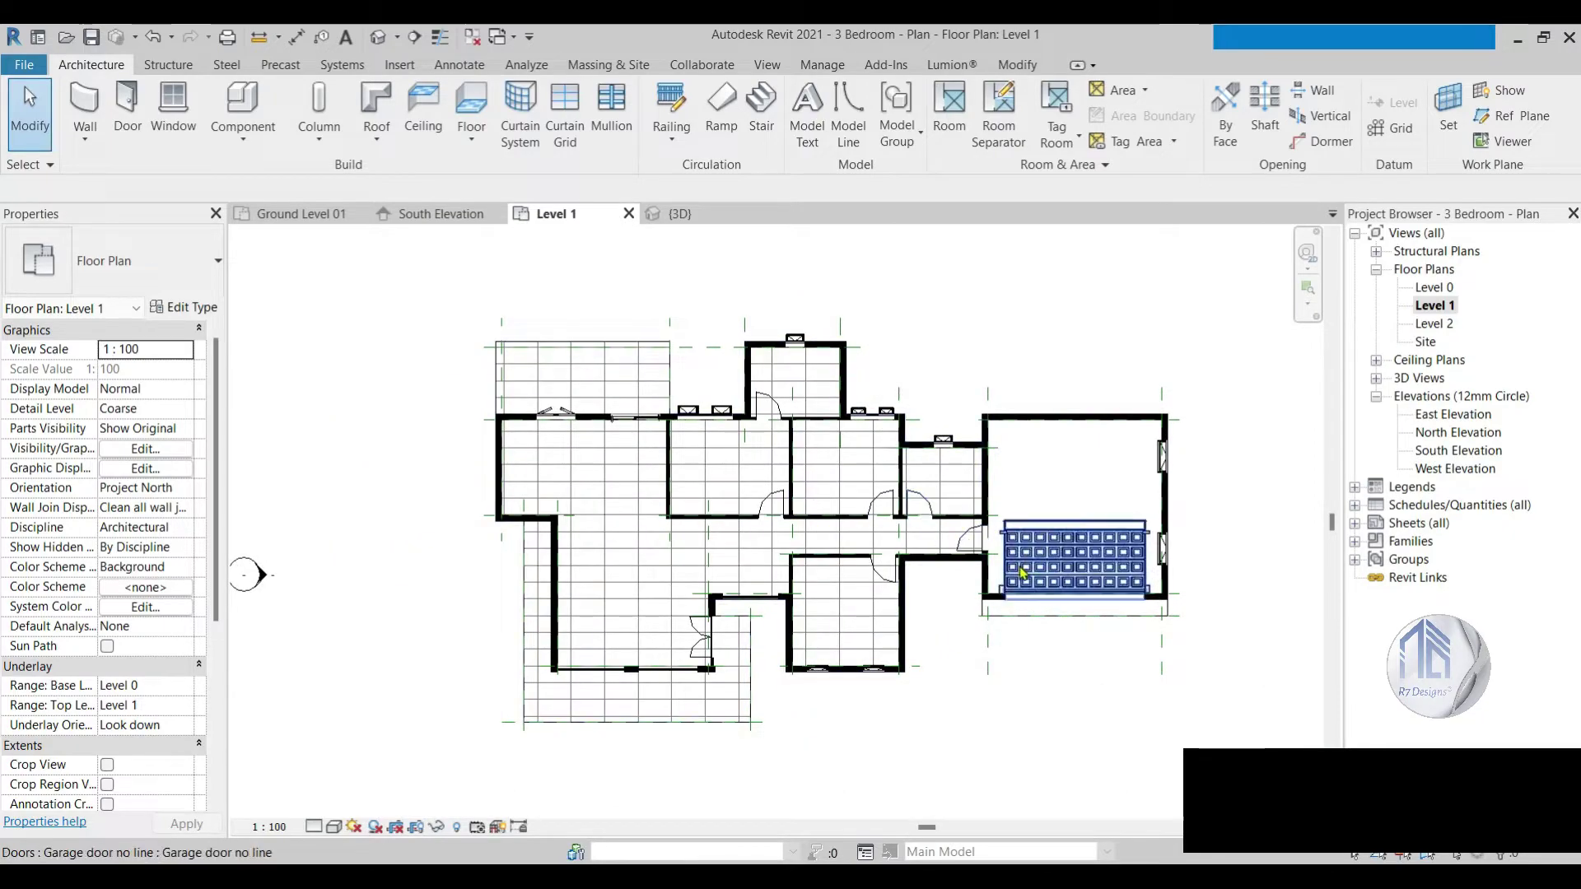
pyautogui.scroll(1, 1058, 602)
pyautogui.scroll(-1, 1062, 605)
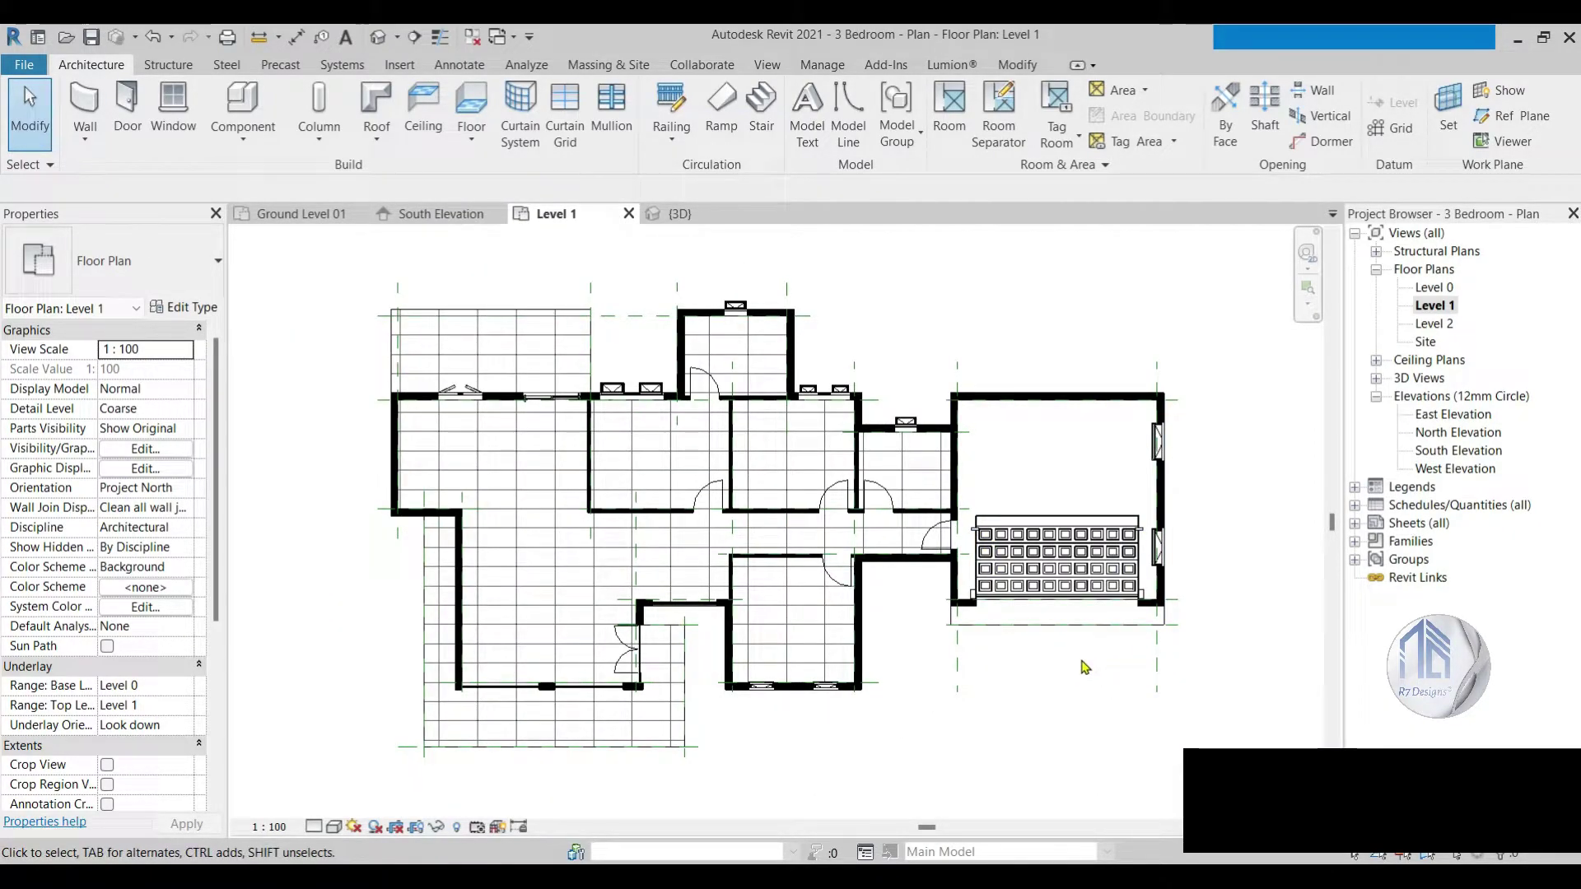
pyautogui.scroll(1, 820, 671)
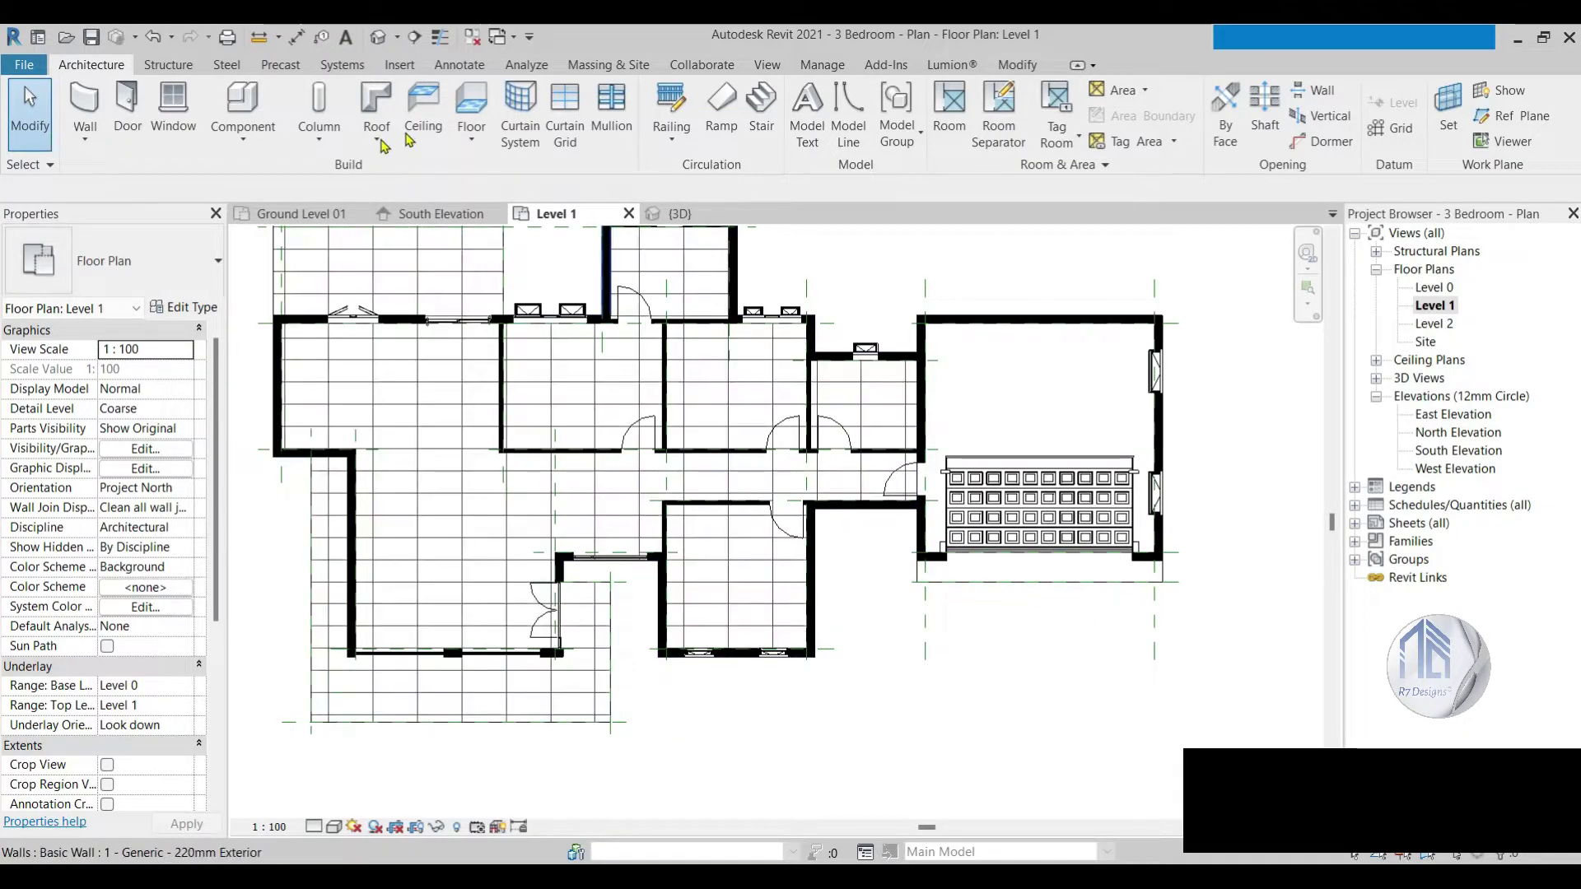
# Step: Start a ramp with base Level 0, top Level 1 and a -100 top offset
pyautogui.click(721, 121)
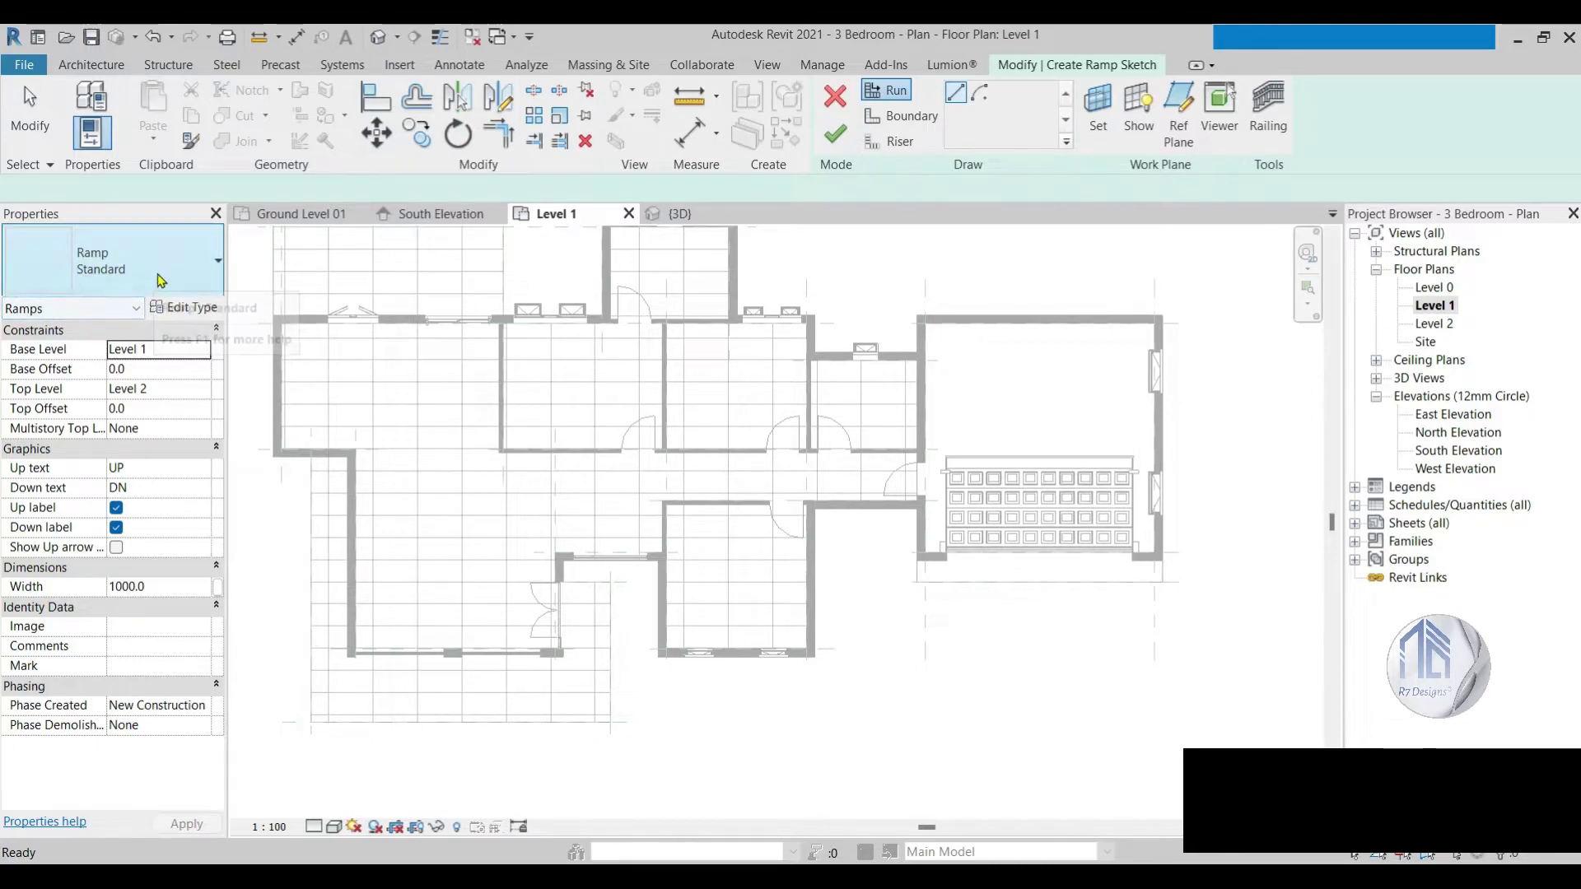
pyautogui.click(206, 349)
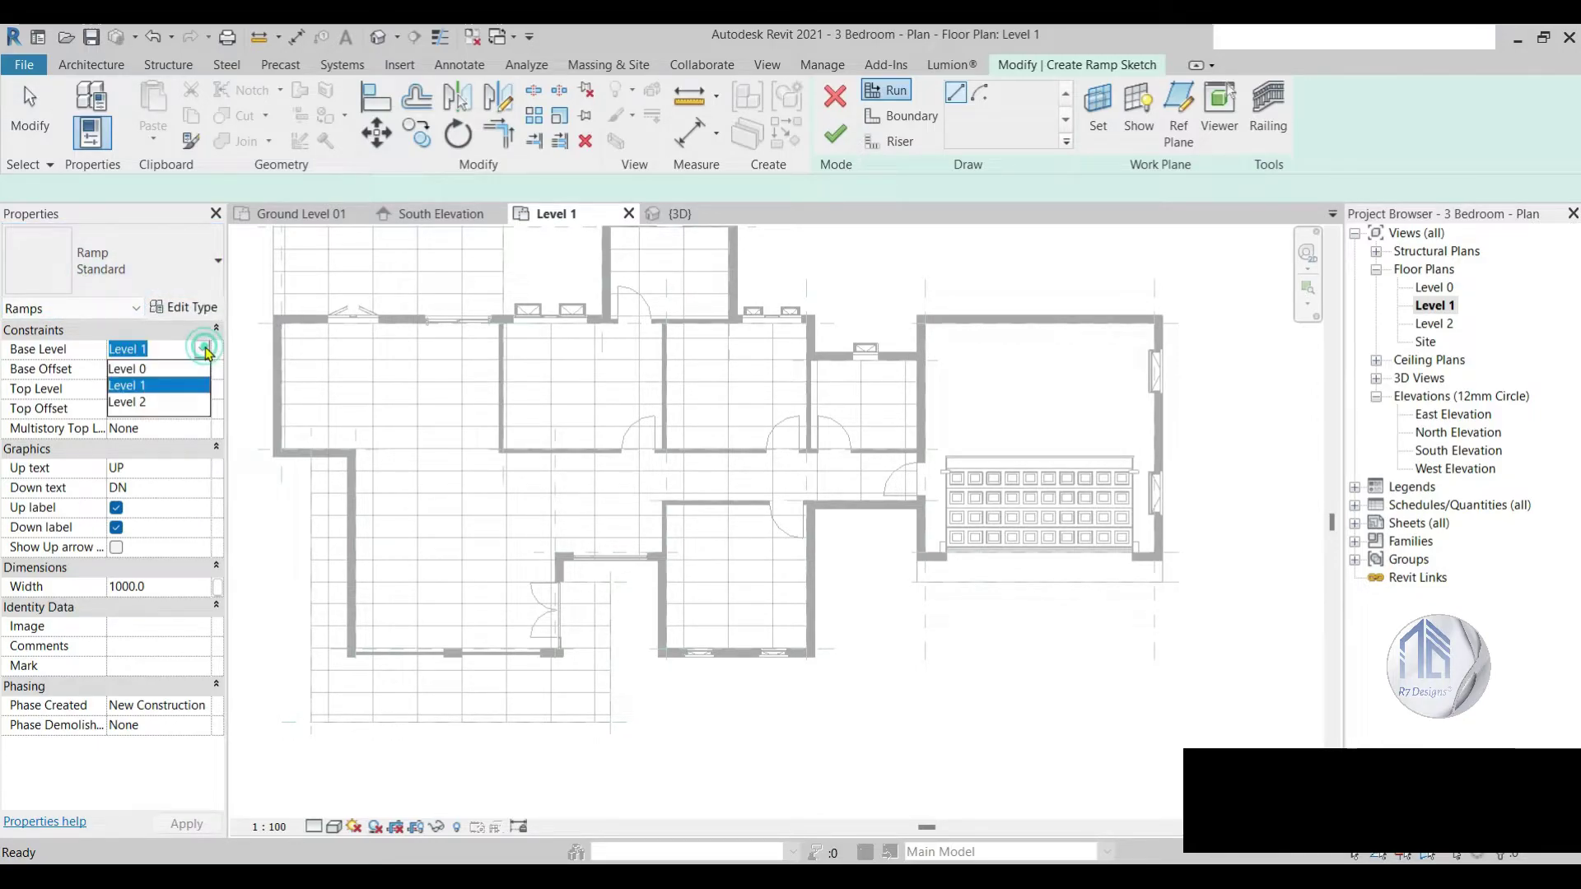
pyautogui.click(173, 370)
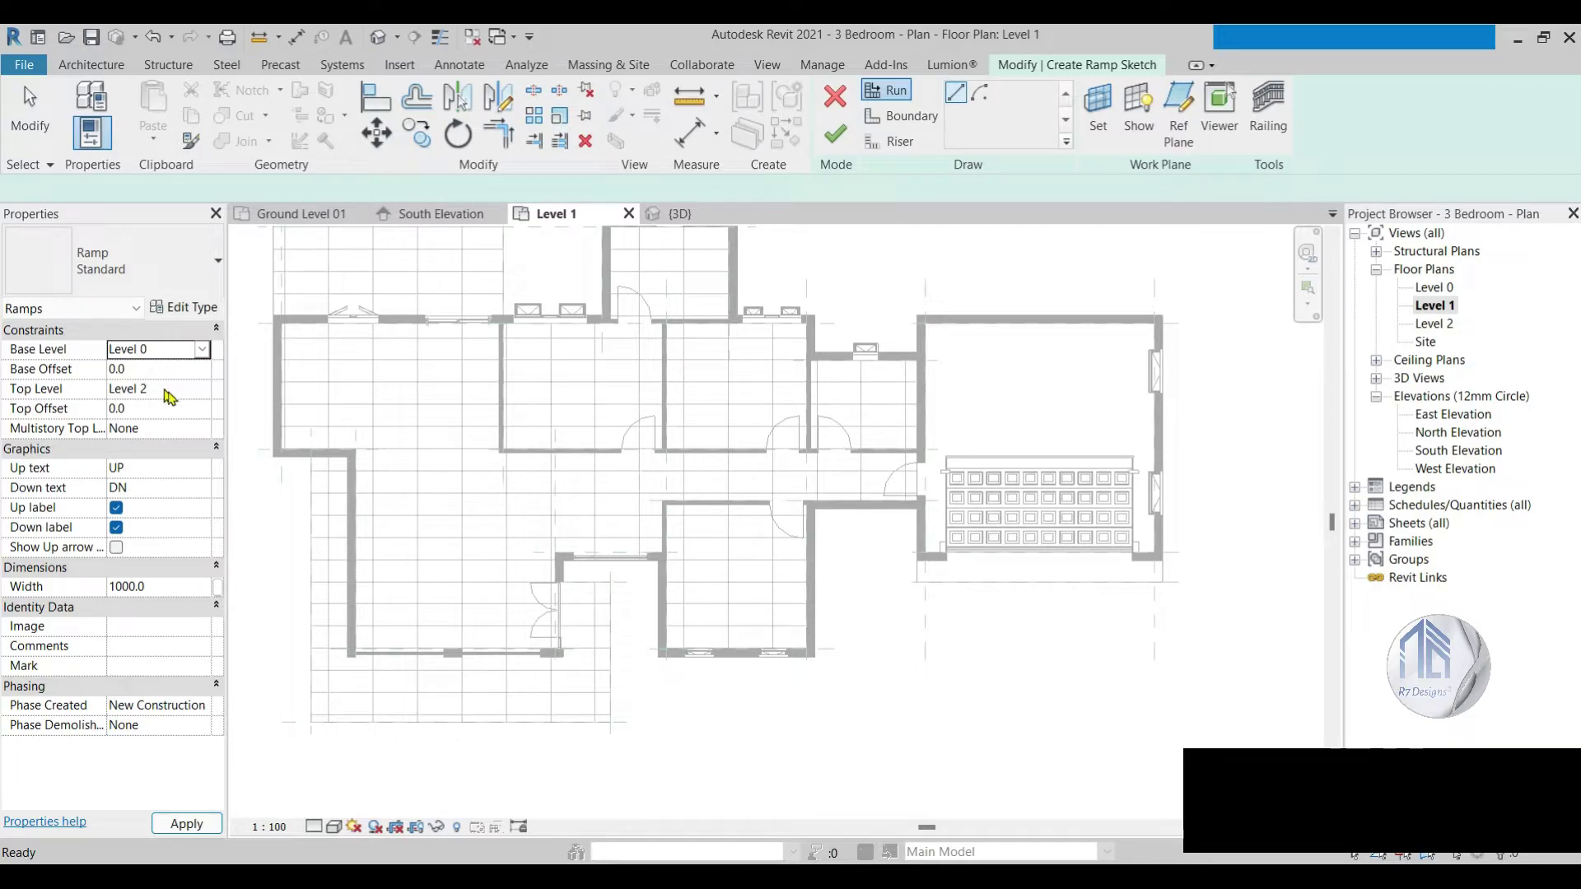
pyautogui.click(200, 391)
pyautogui.click(146, 440)
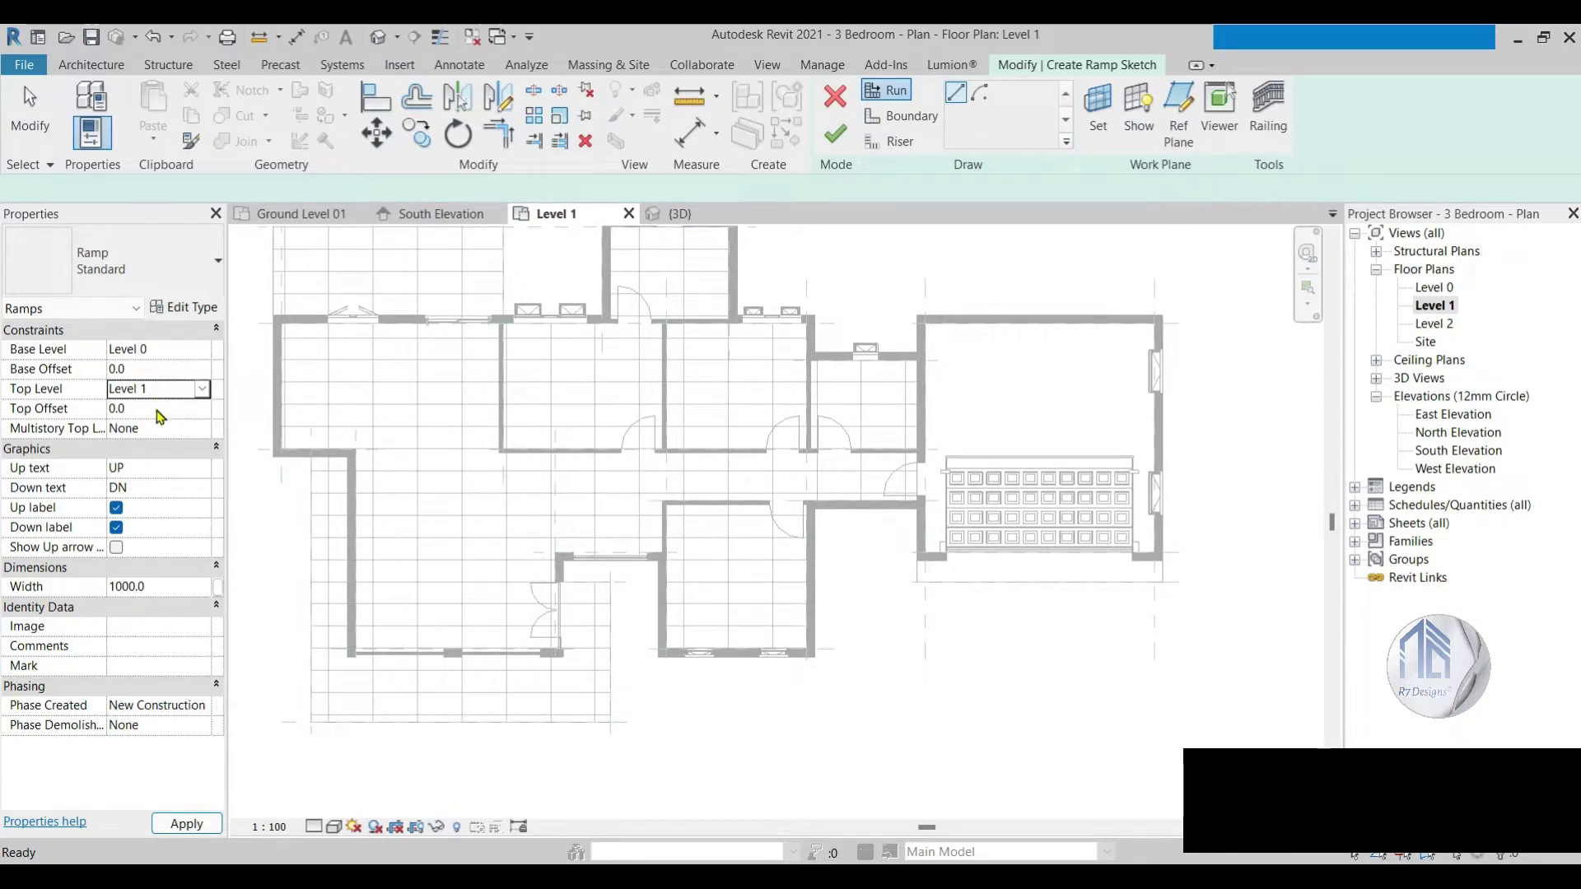
pyautogui.write('-1')
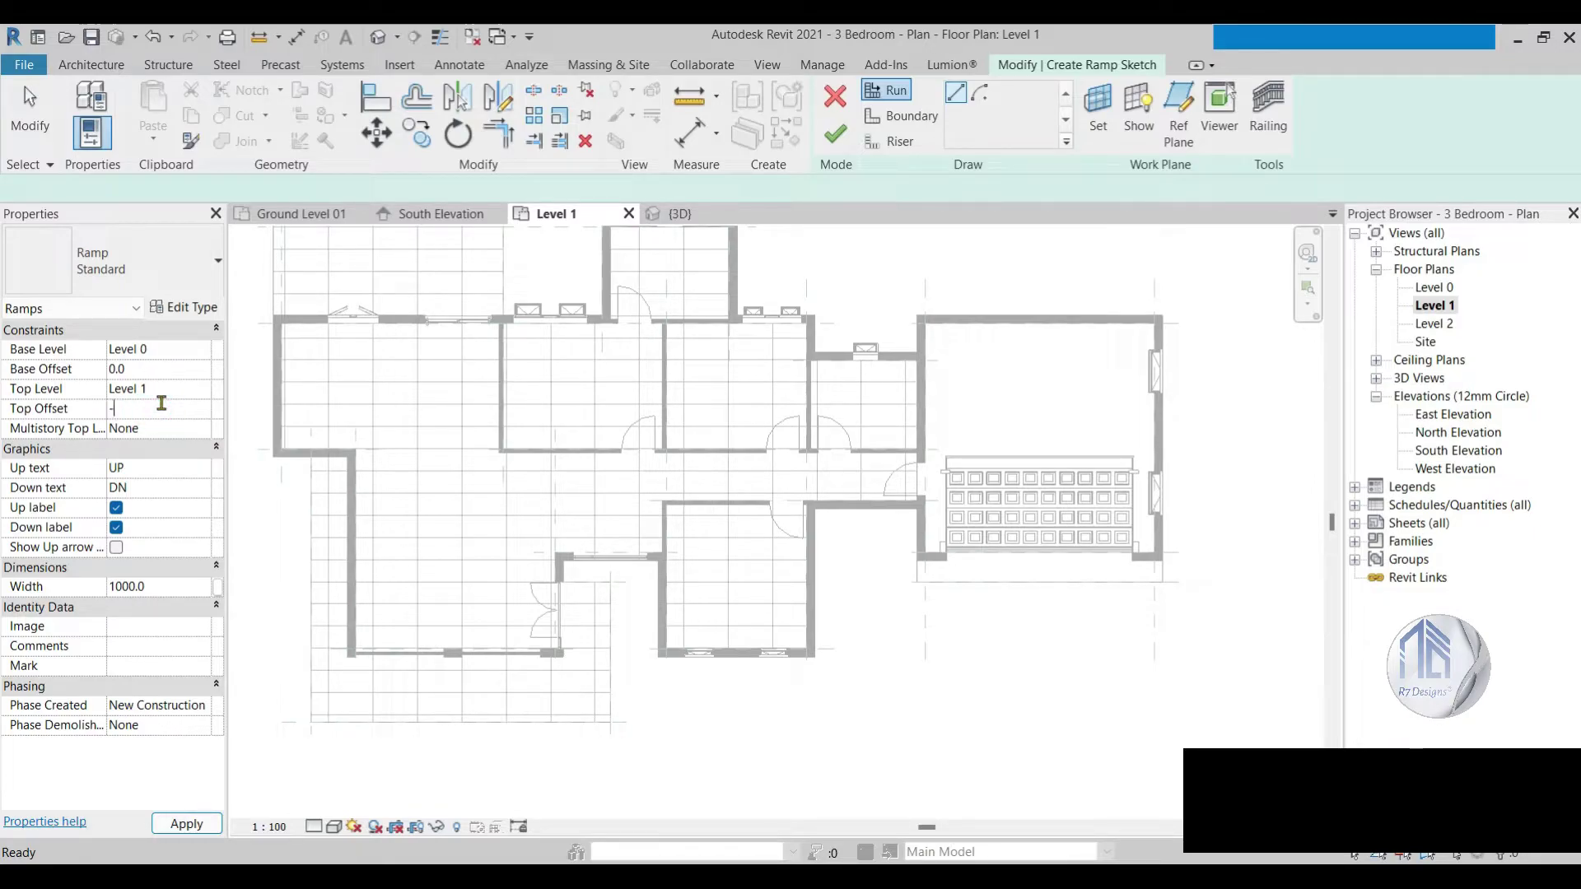
pyautogui.write('00')
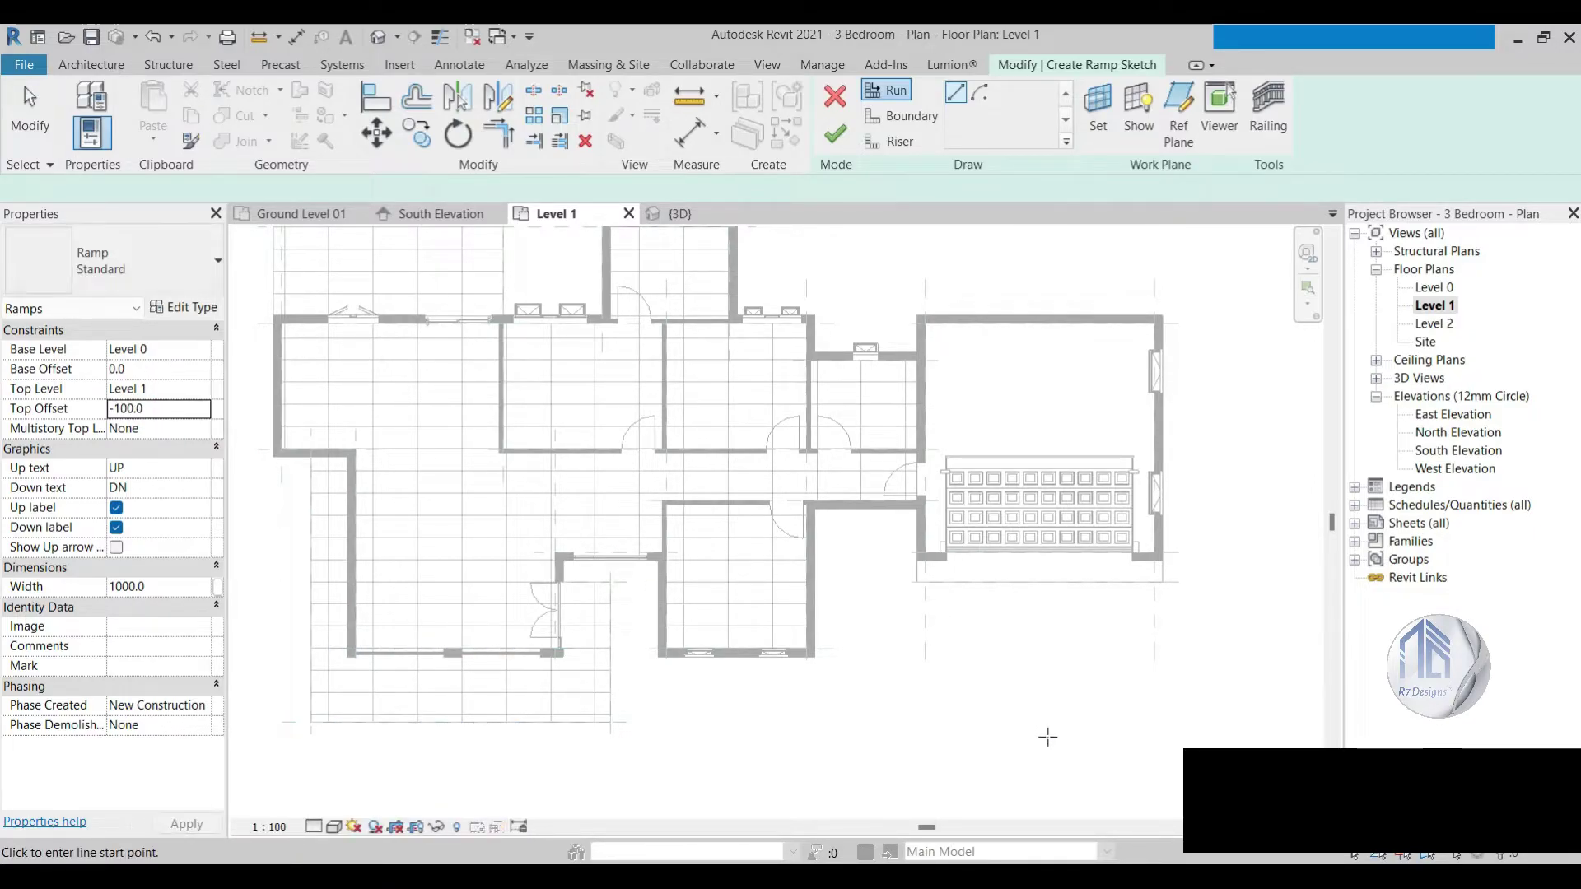
# Step: Sketch one ramp run below the garage
pyautogui.click(1048, 738)
pyautogui.click(1046, 663)
pyautogui.press('Escape')
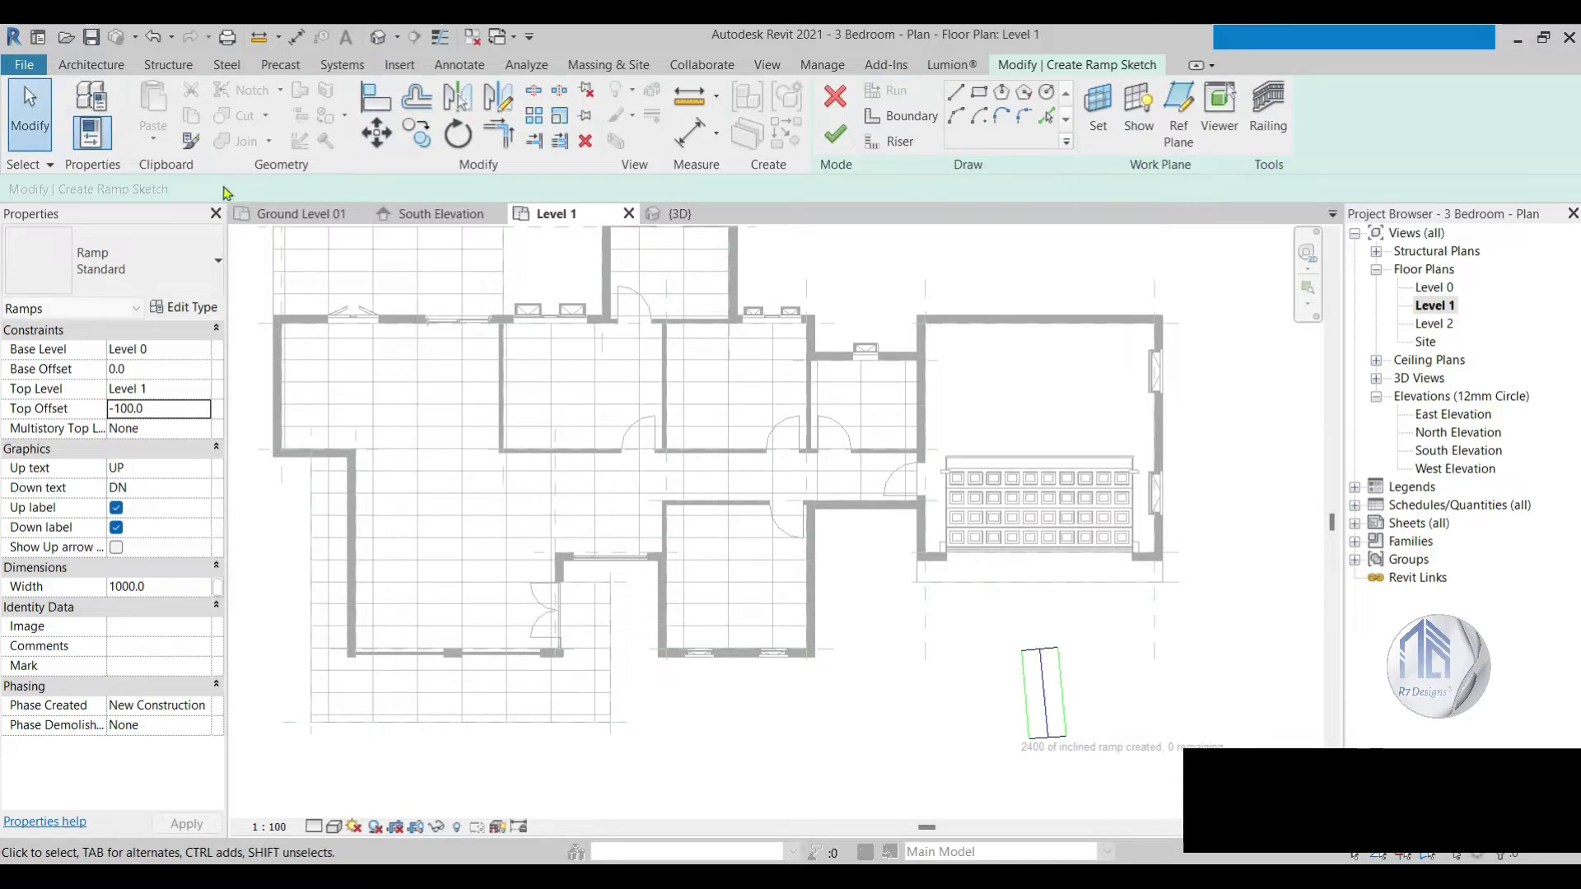
# Step: Undo the first run and redraw a single ramp run below the garage
pyautogui.click(158, 38)
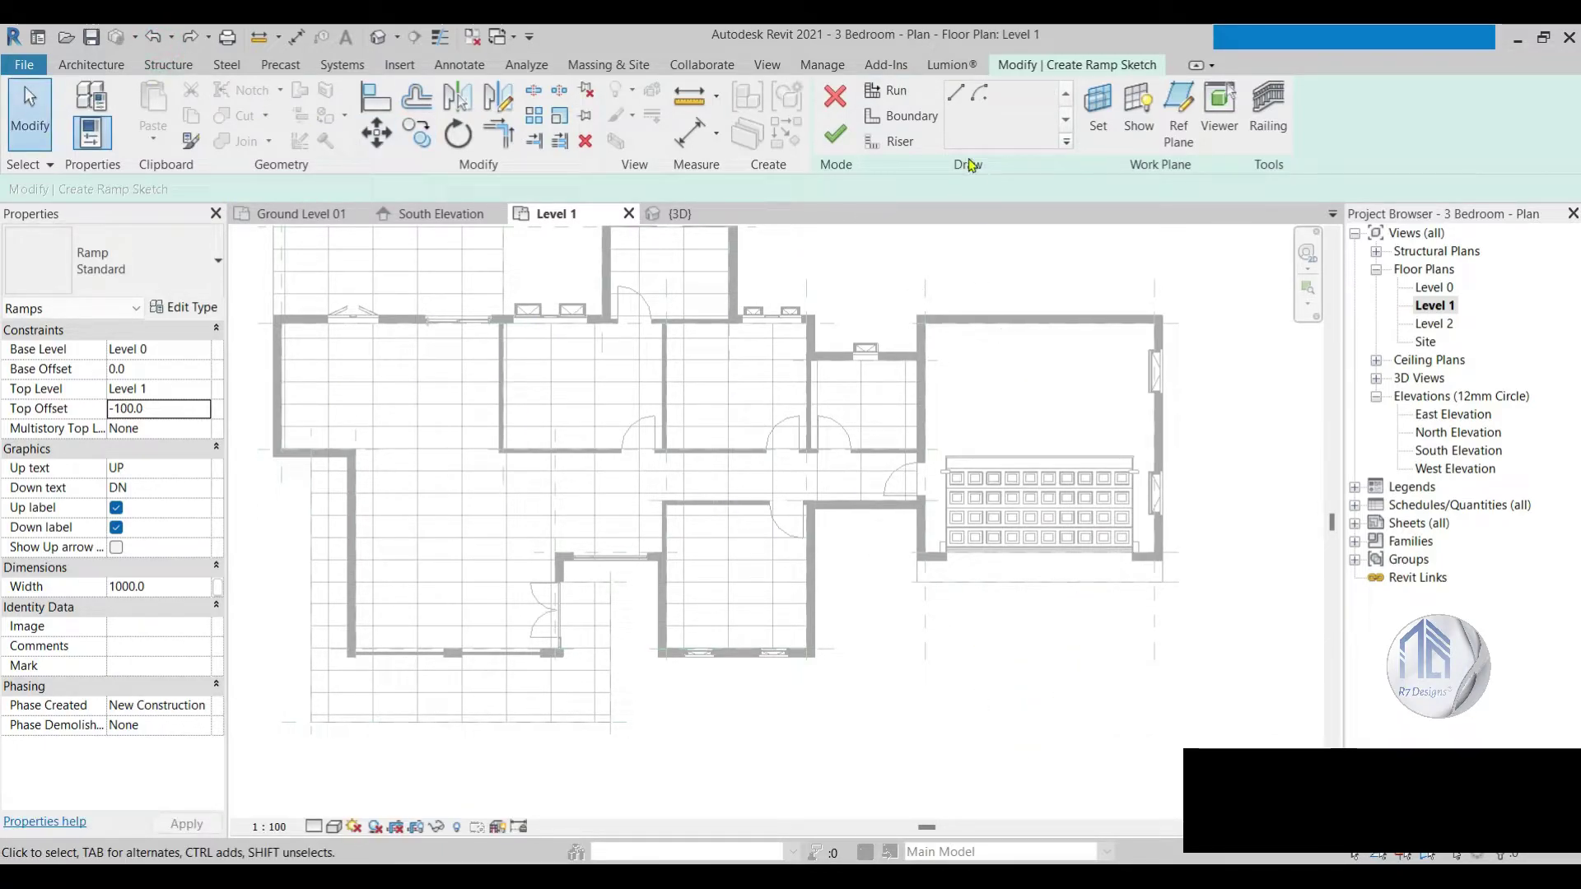
pyautogui.click(956, 95)
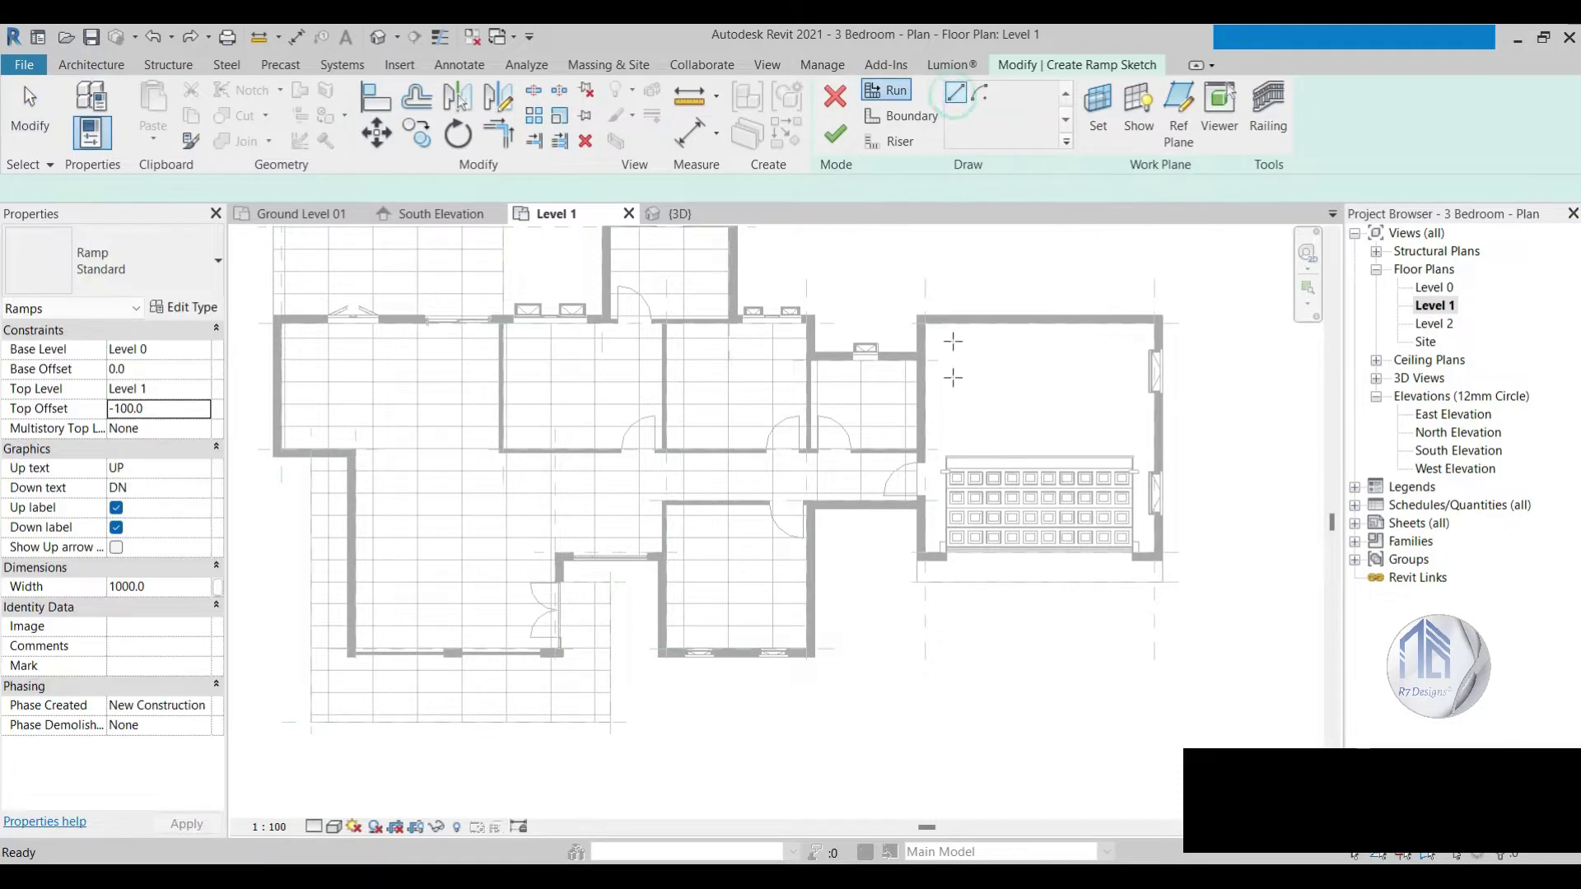
pyautogui.click(1032, 751)
pyautogui.click(1033, 662)
pyautogui.press('Escape')
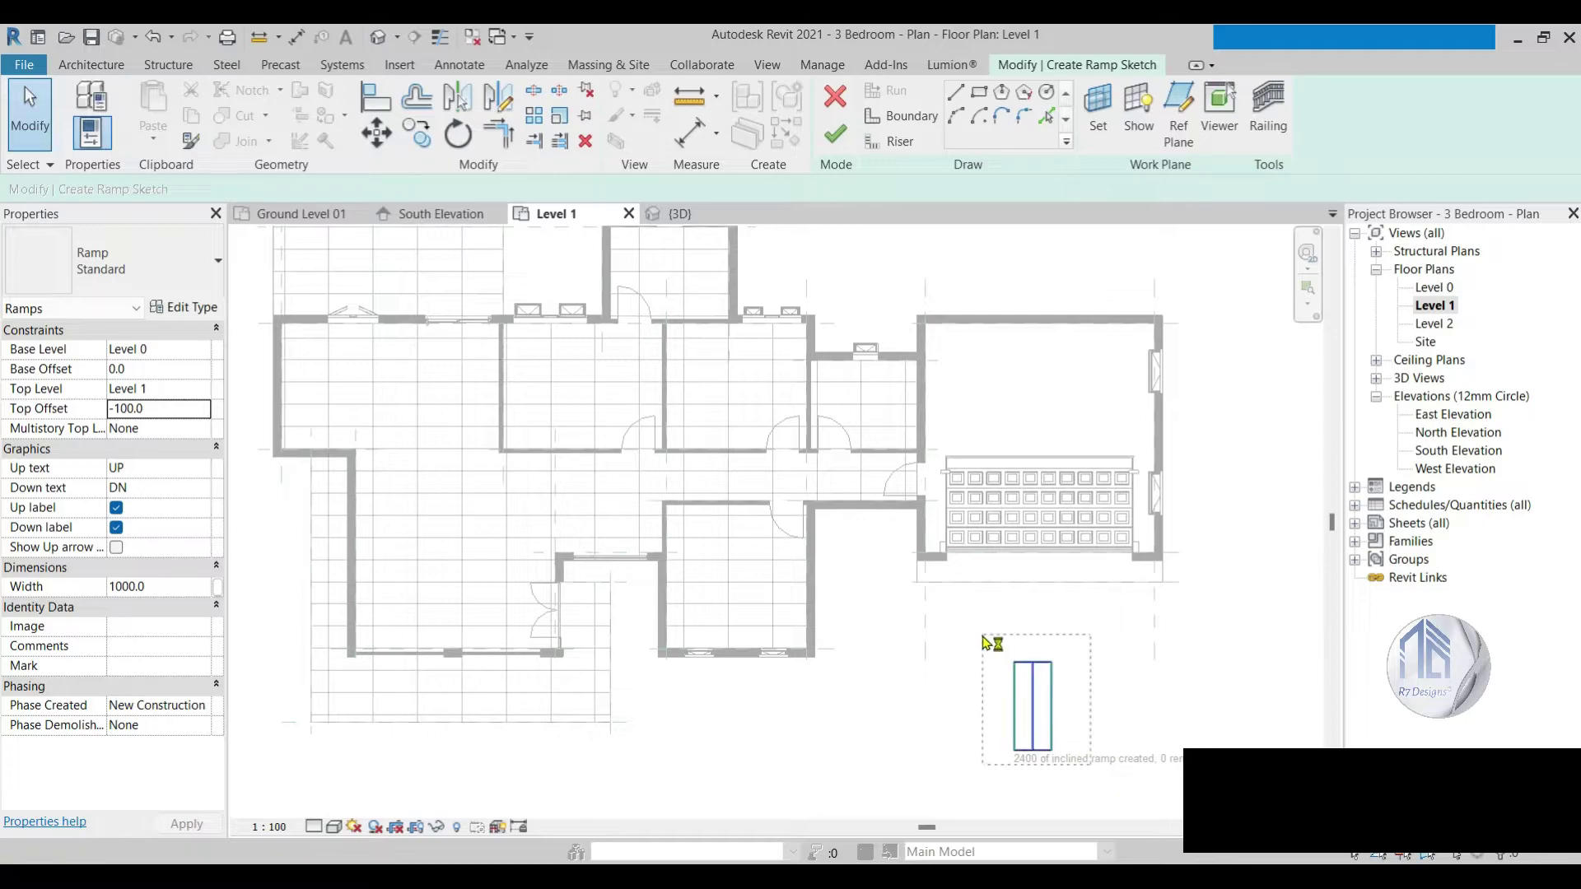
# Step: Move the run up against the garage front and pull its left boundary outward
pyautogui.moveTo(1035, 691); pyautogui.dragTo(1047, 619)
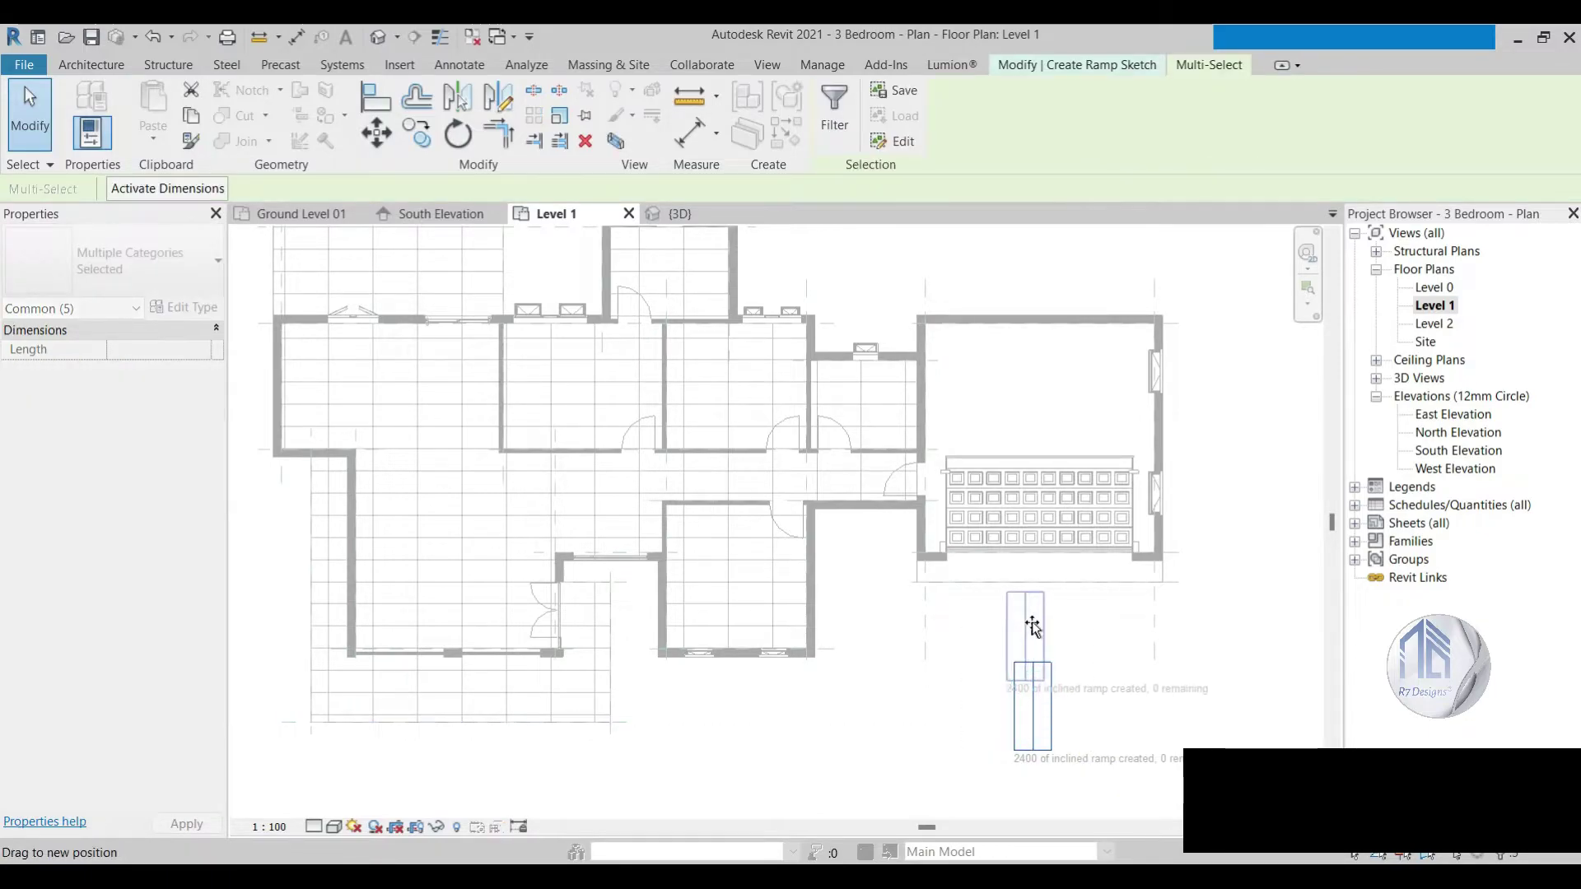
pyautogui.press('Escape')
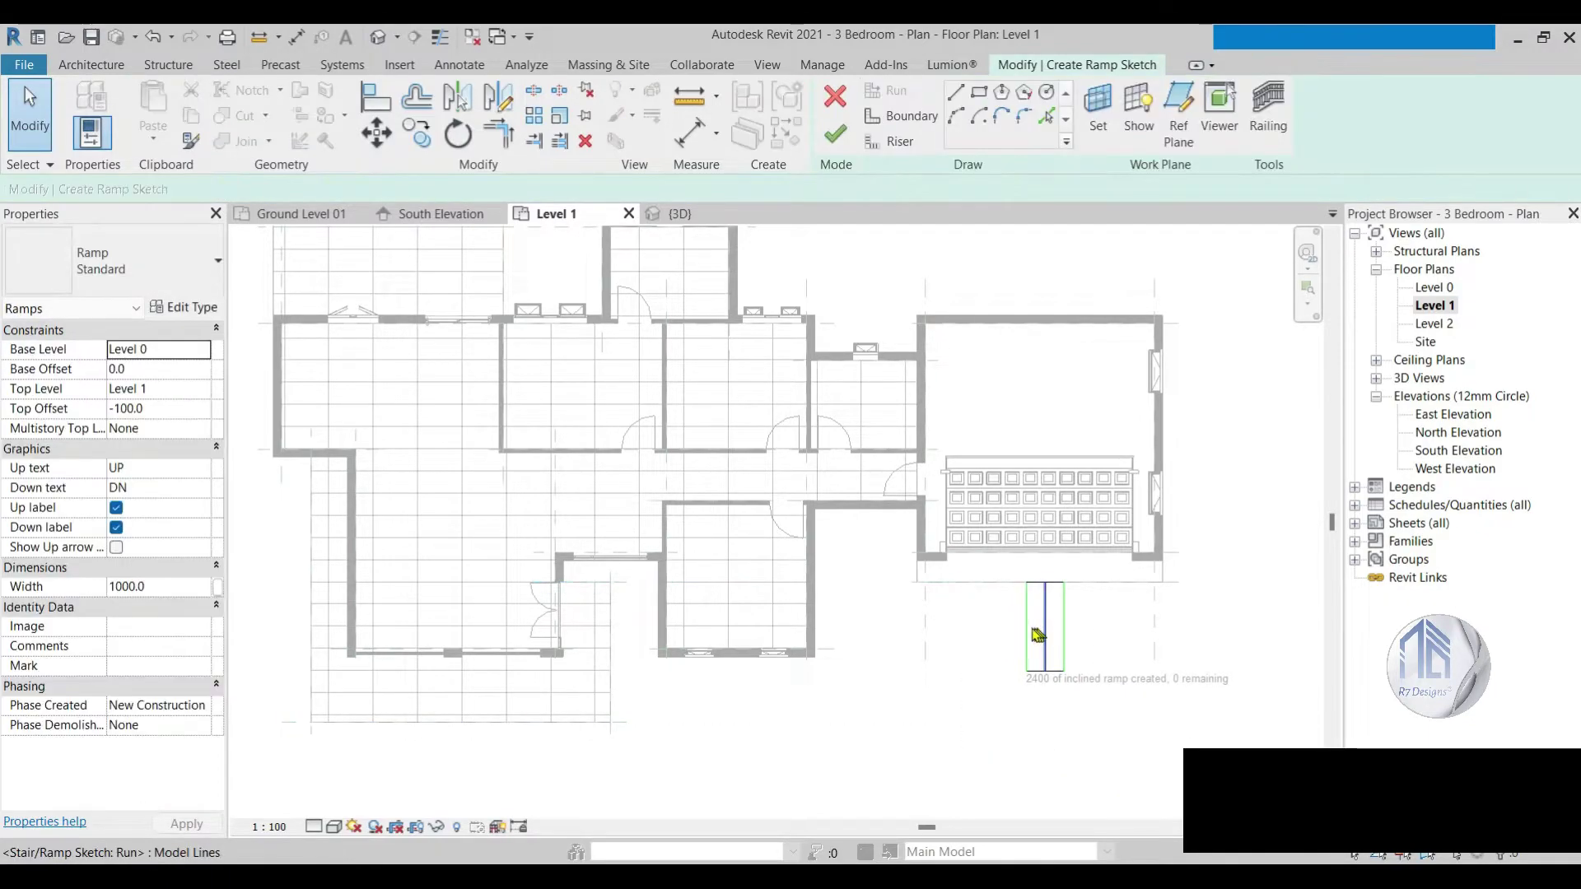
pyautogui.click(1027, 619)
pyautogui.moveTo(1027, 615)
pyautogui.mouseDown()
pyautogui.moveTo(909, 610)
pyautogui.moveTo(909, 626)
pyautogui.mouseUp()
# Step: Pull the right boundary out to the garage corner and finish the ramp
pyautogui.scroll(2, 918, 626)
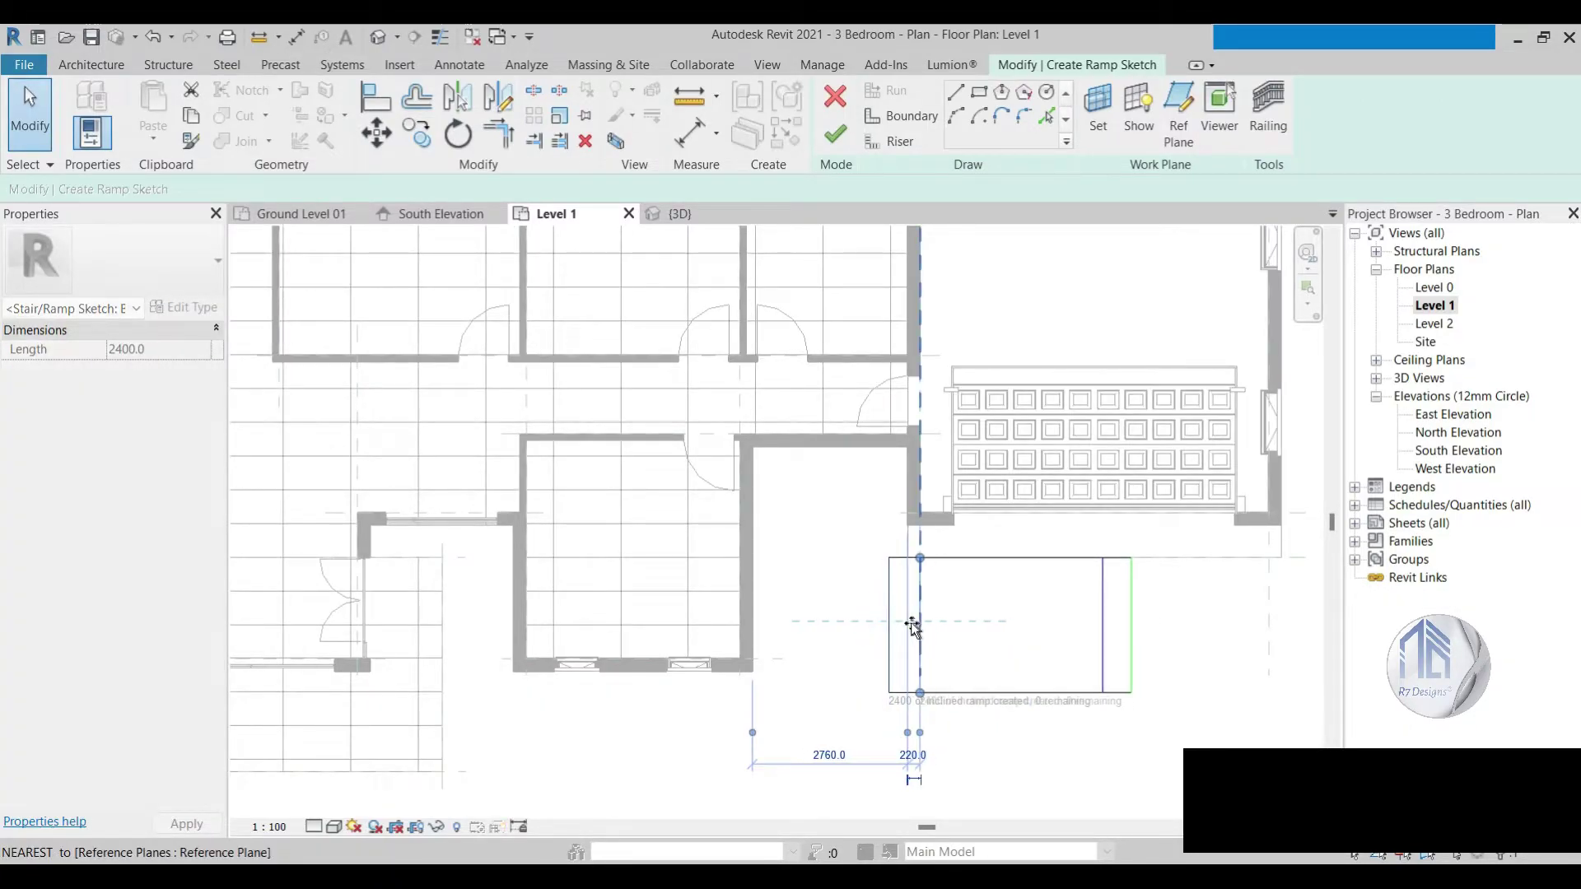
pyautogui.scroll(-4, 780, 494)
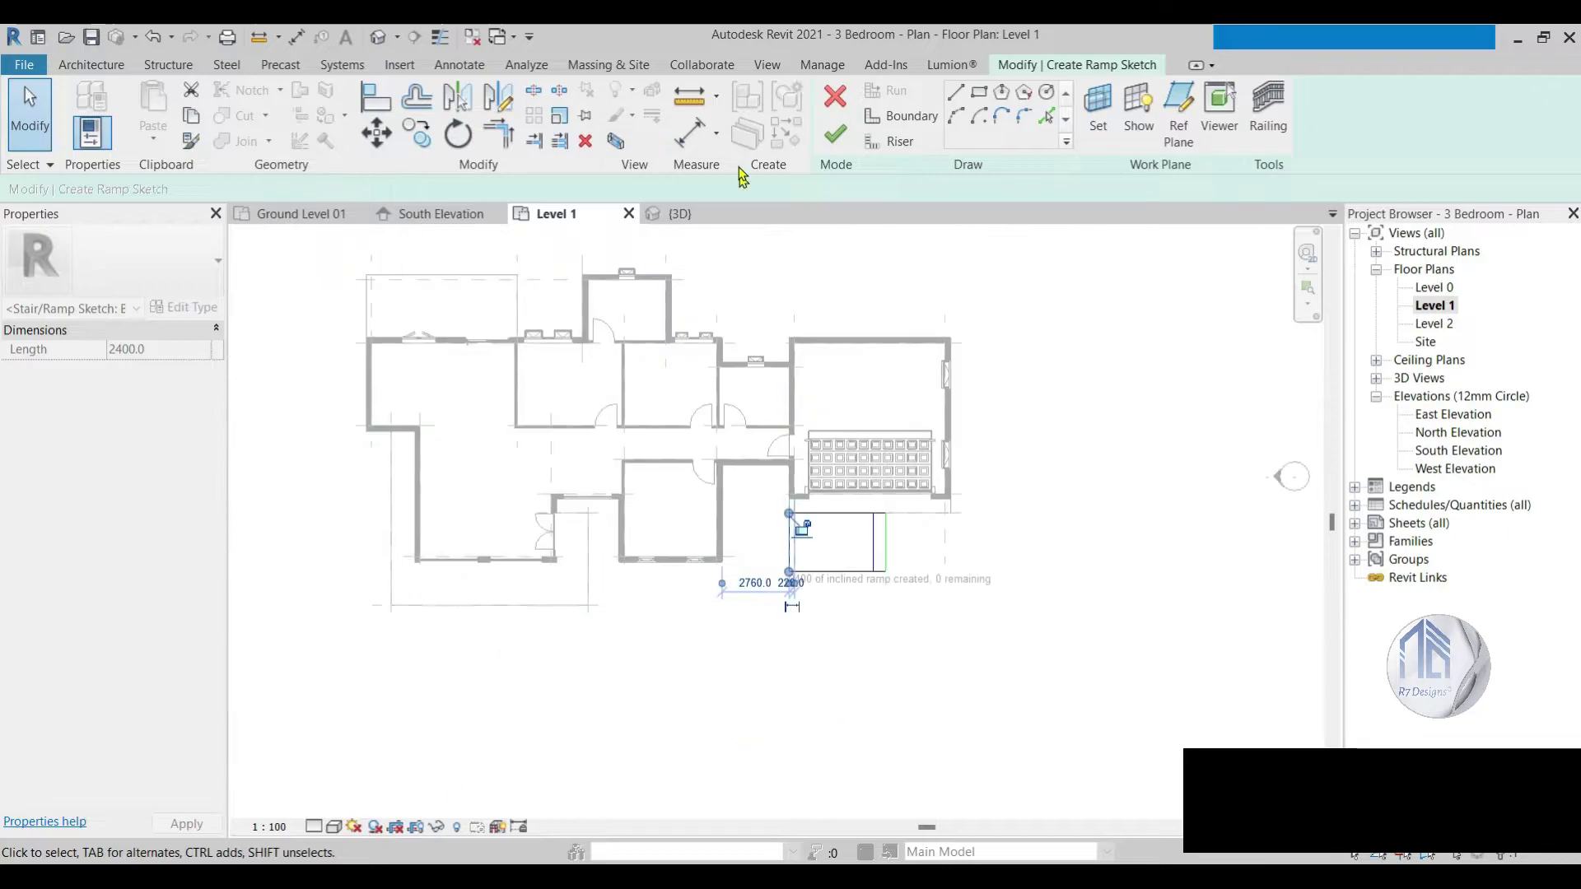
pyautogui.scroll(4, 857, 506)
pyautogui.moveTo(850, 494); pyautogui.dragTo(988, 497)
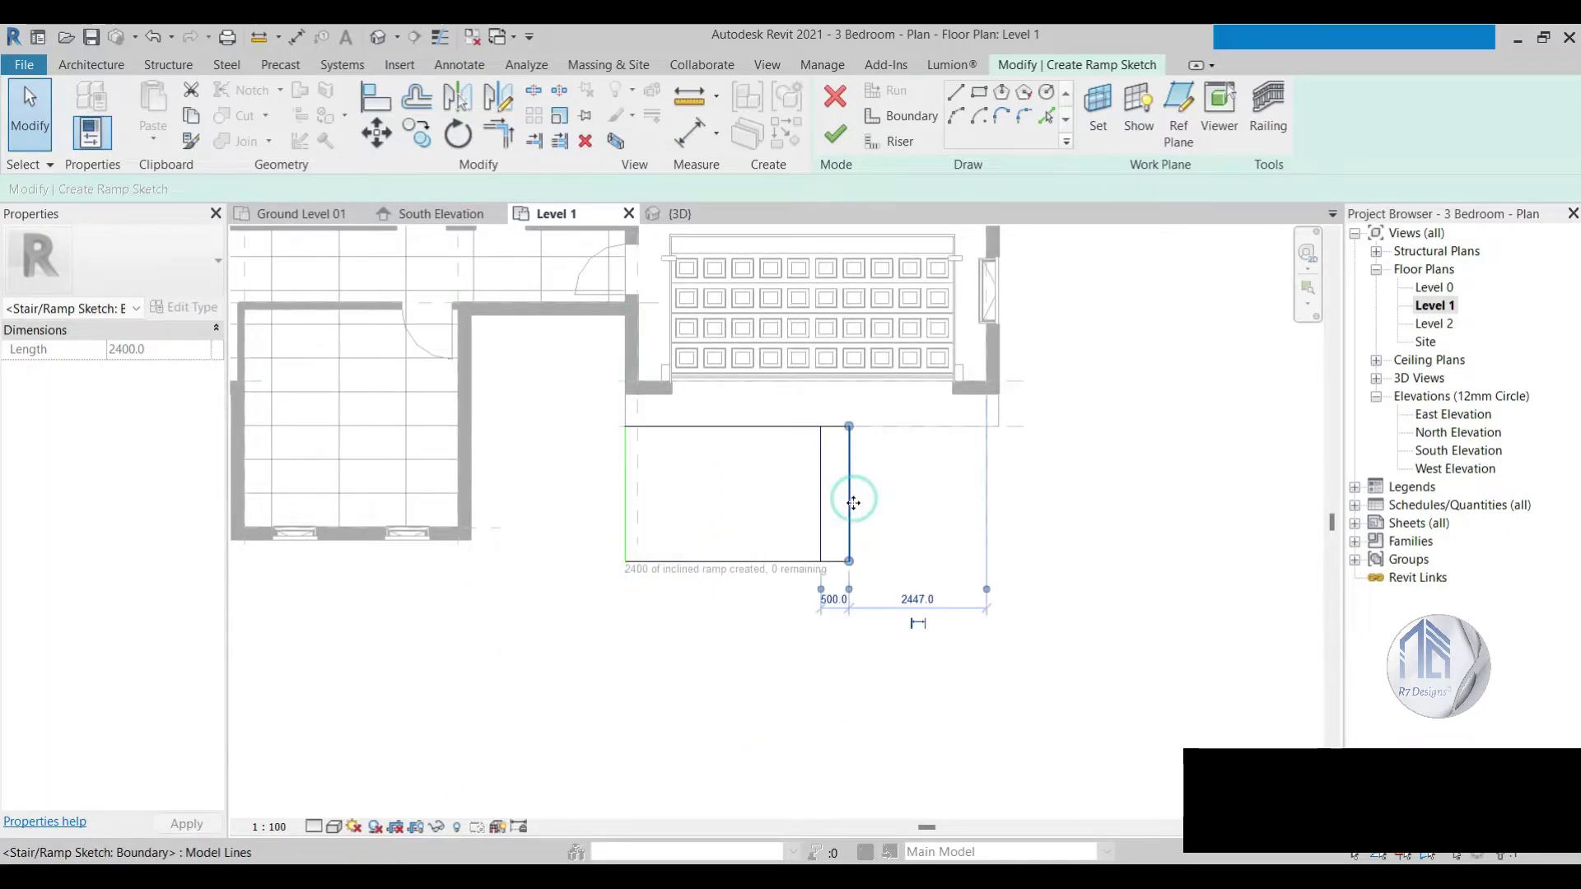
pyautogui.scroll(2, 978, 498)
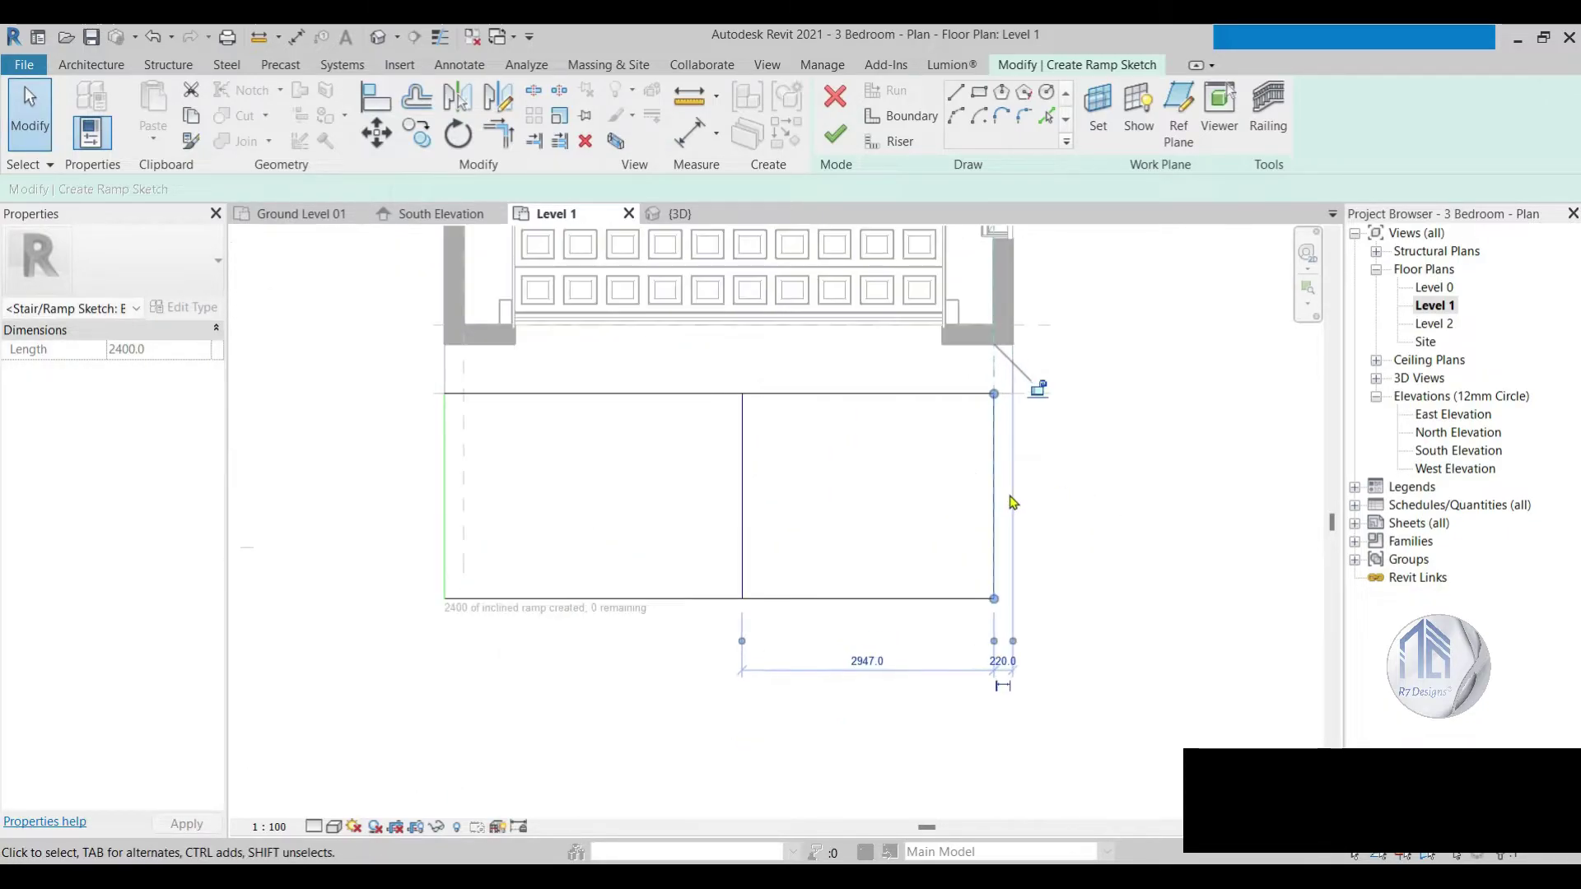
pyautogui.click(1115, 531)
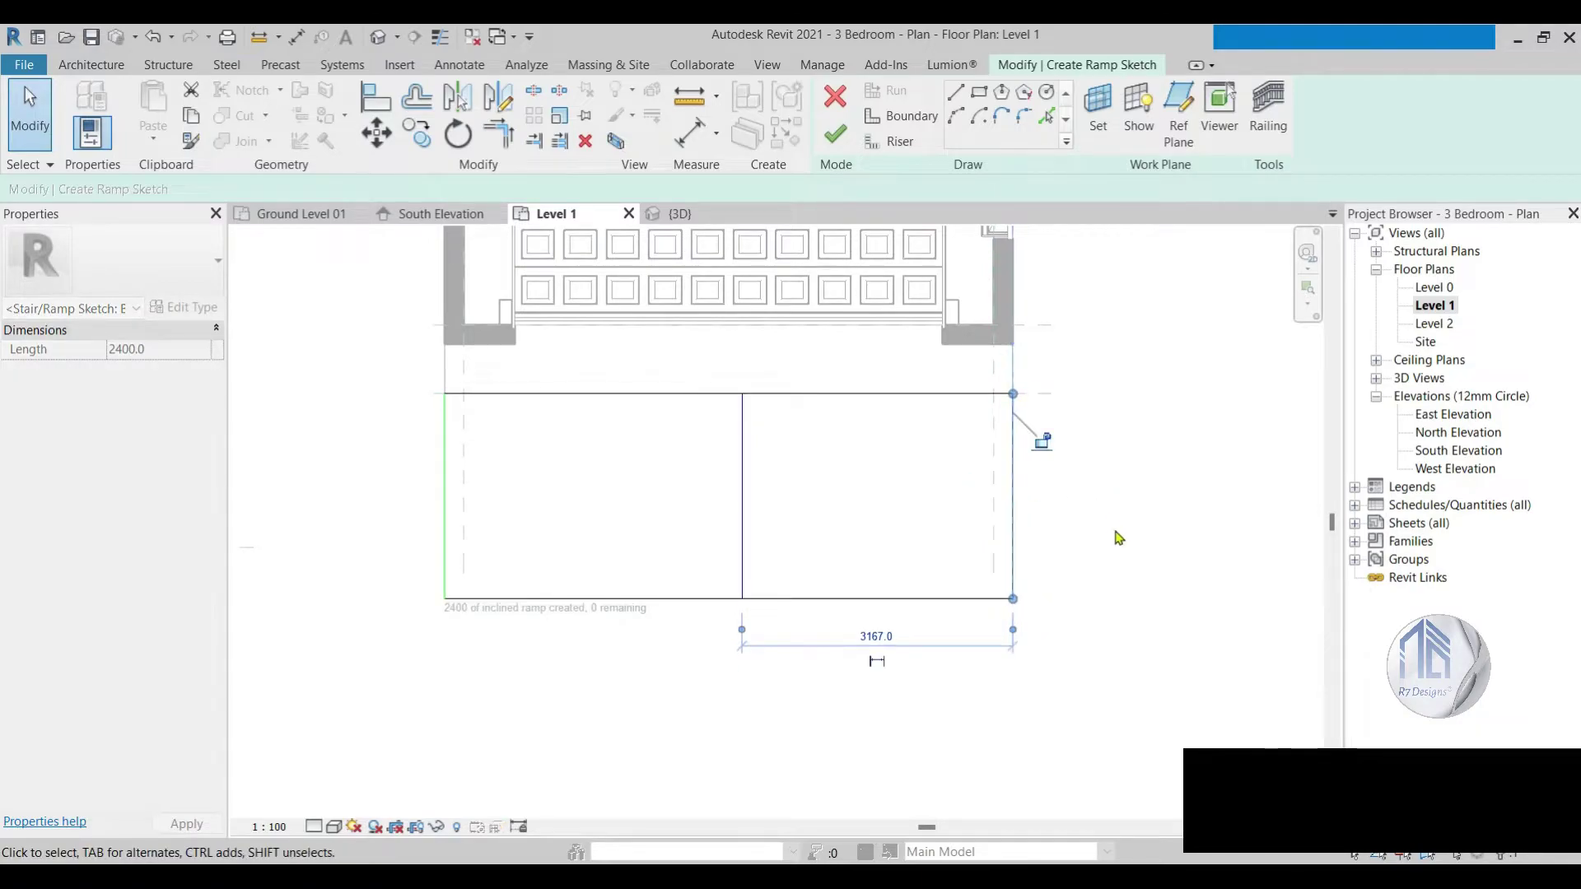
pyautogui.click(842, 145)
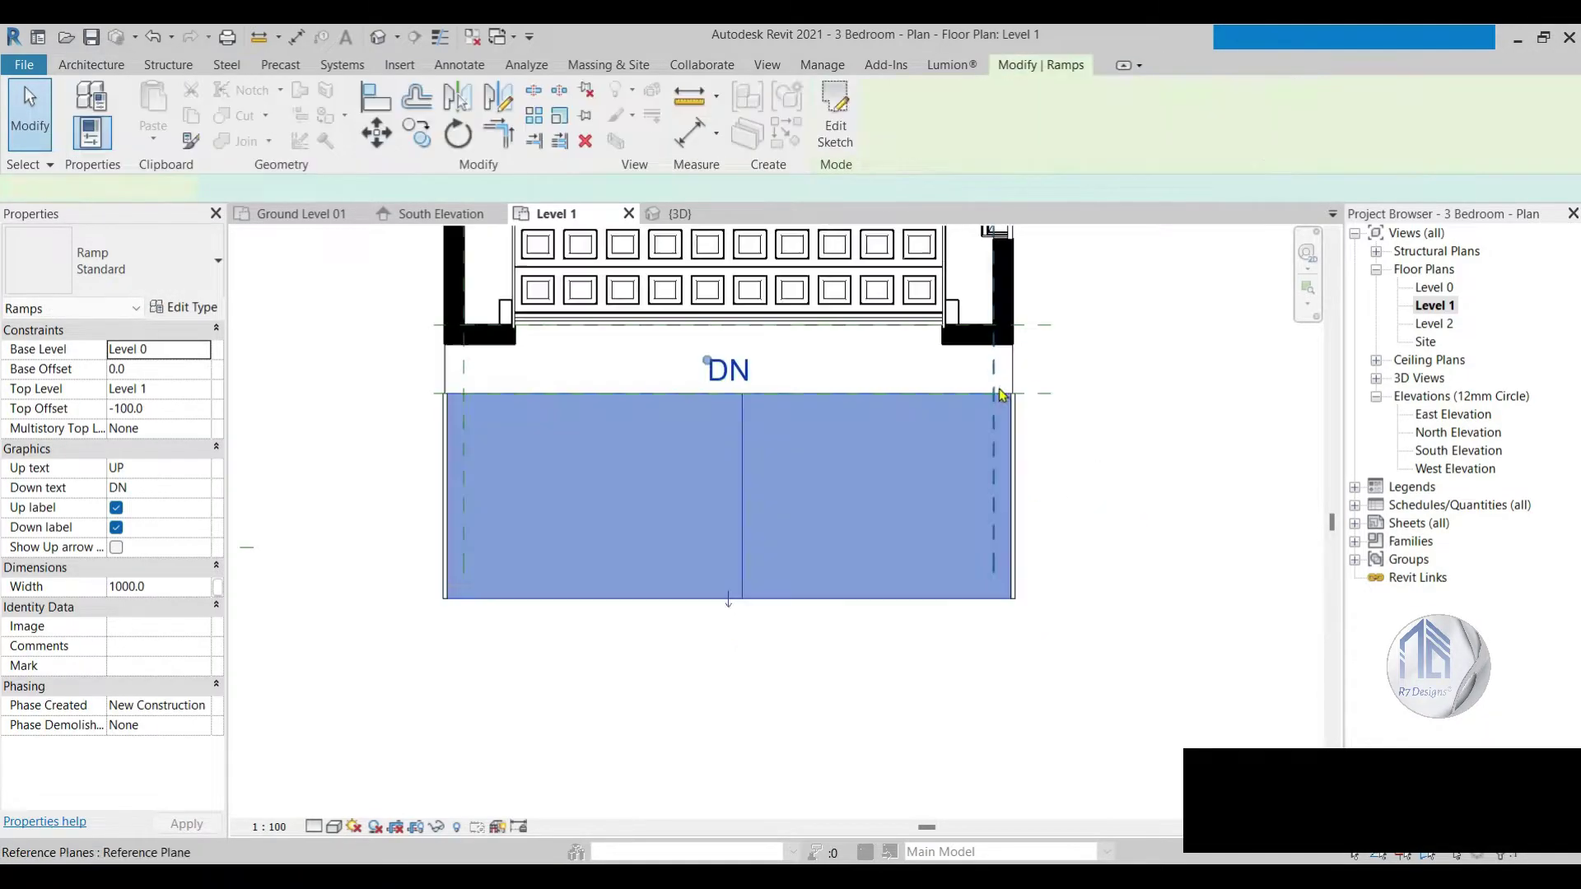
pyautogui.click(1097, 462)
pyautogui.click(1015, 452)
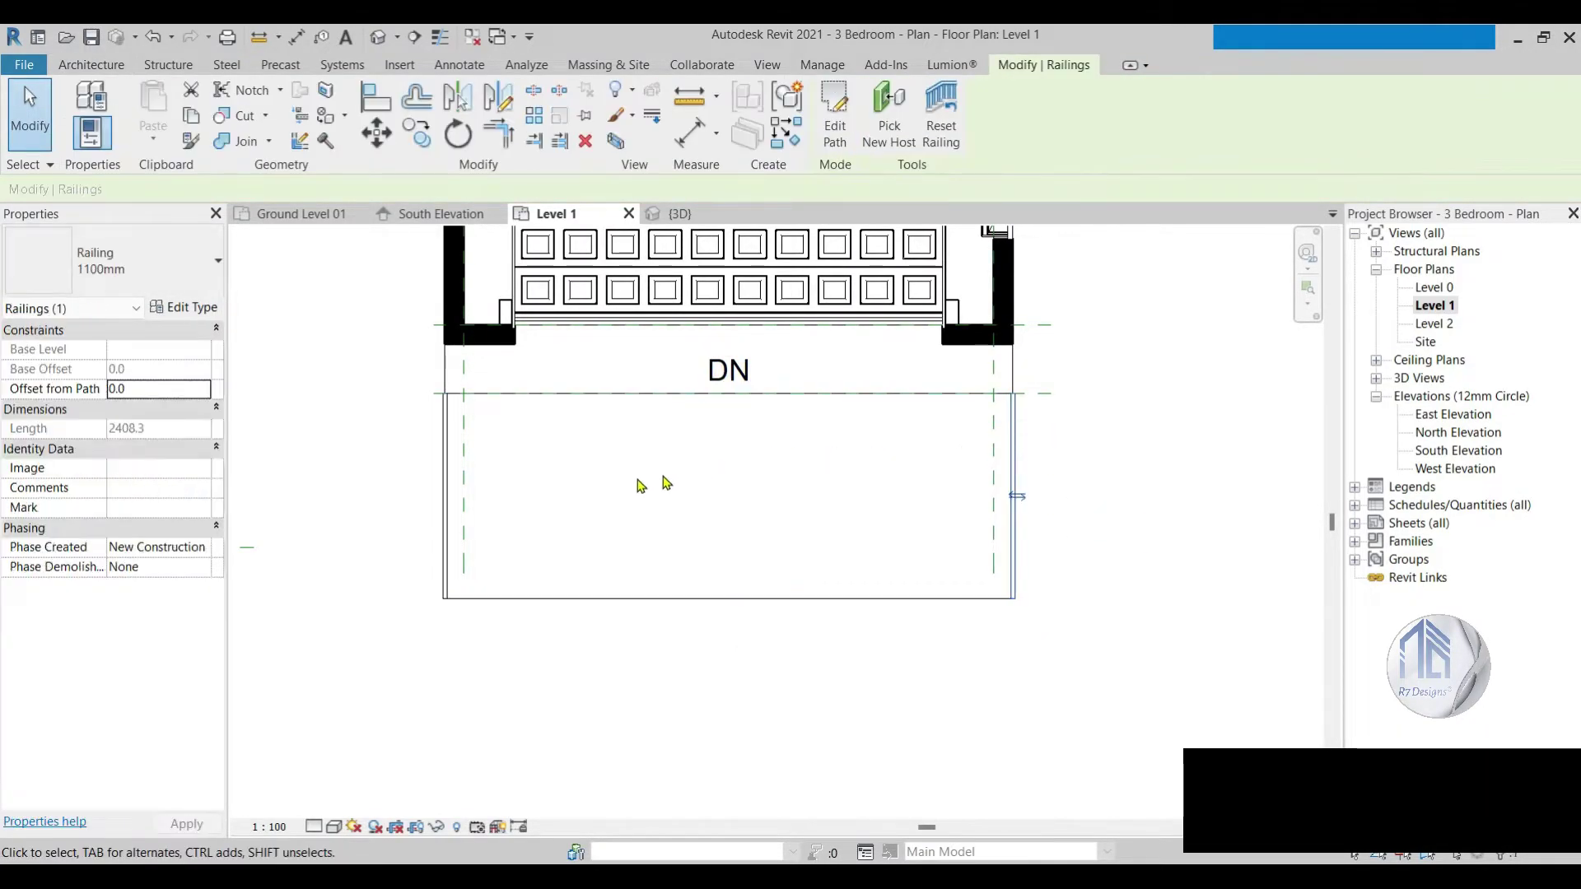
pyautogui.keyDown('ctrl'); pyautogui.click(440, 493); pyautogui.keyUp('ctrl')
pyautogui.click(389, 446)
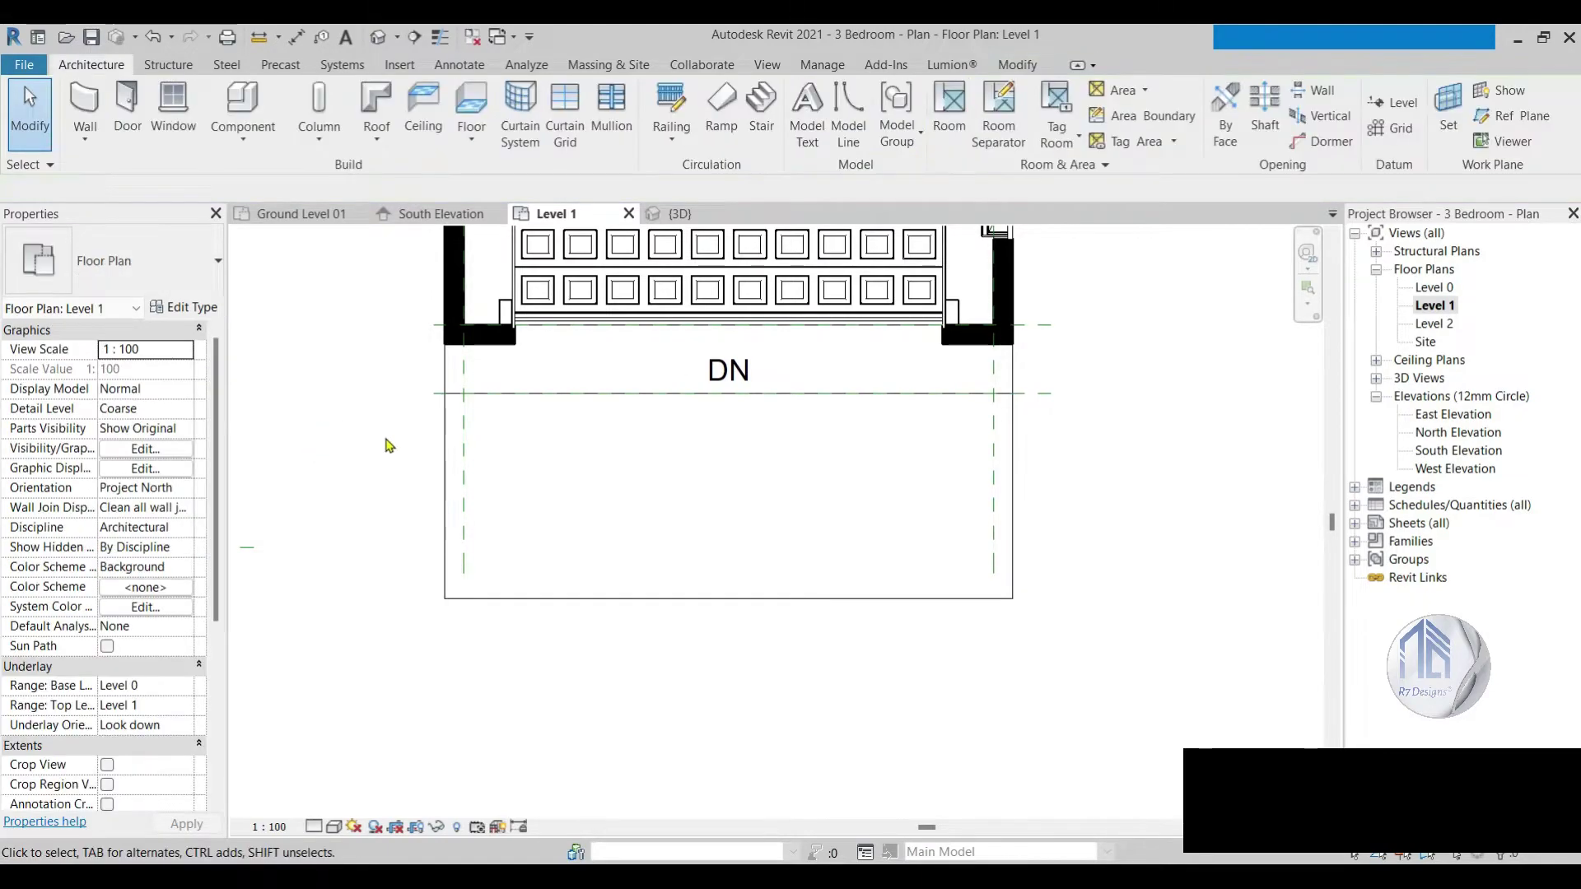
pyautogui.click(680, 214)
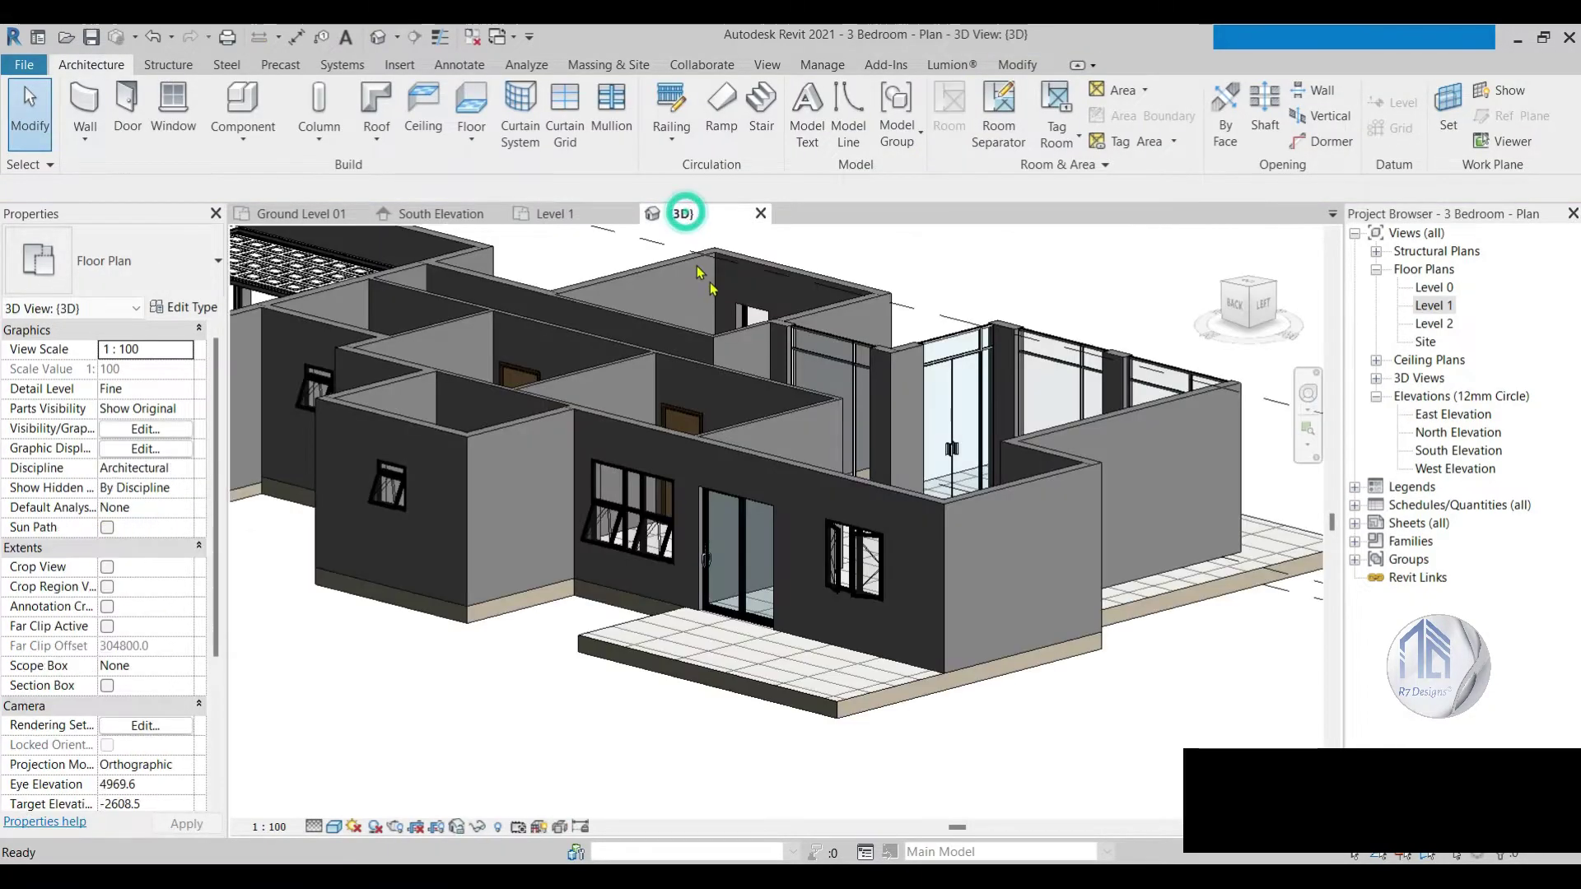
pyautogui.keyDown('shift'); pyautogui.moveTo(974, 442); pyautogui.dragTo(1279, 333, button='middle'); pyautogui.keyUp('shift')
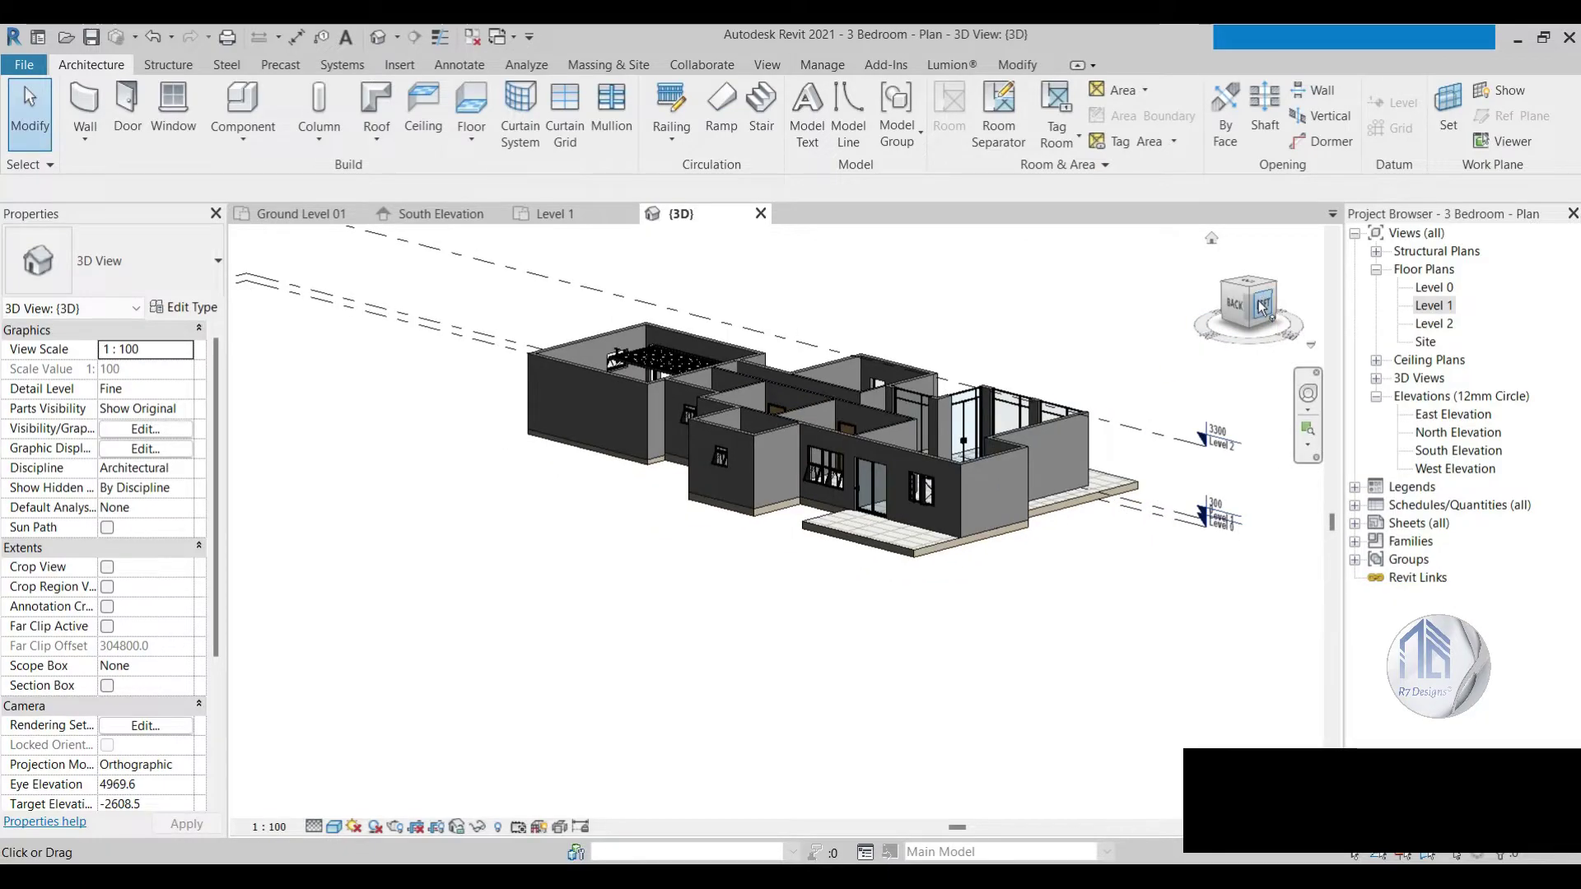
pyautogui.click(1262, 307)
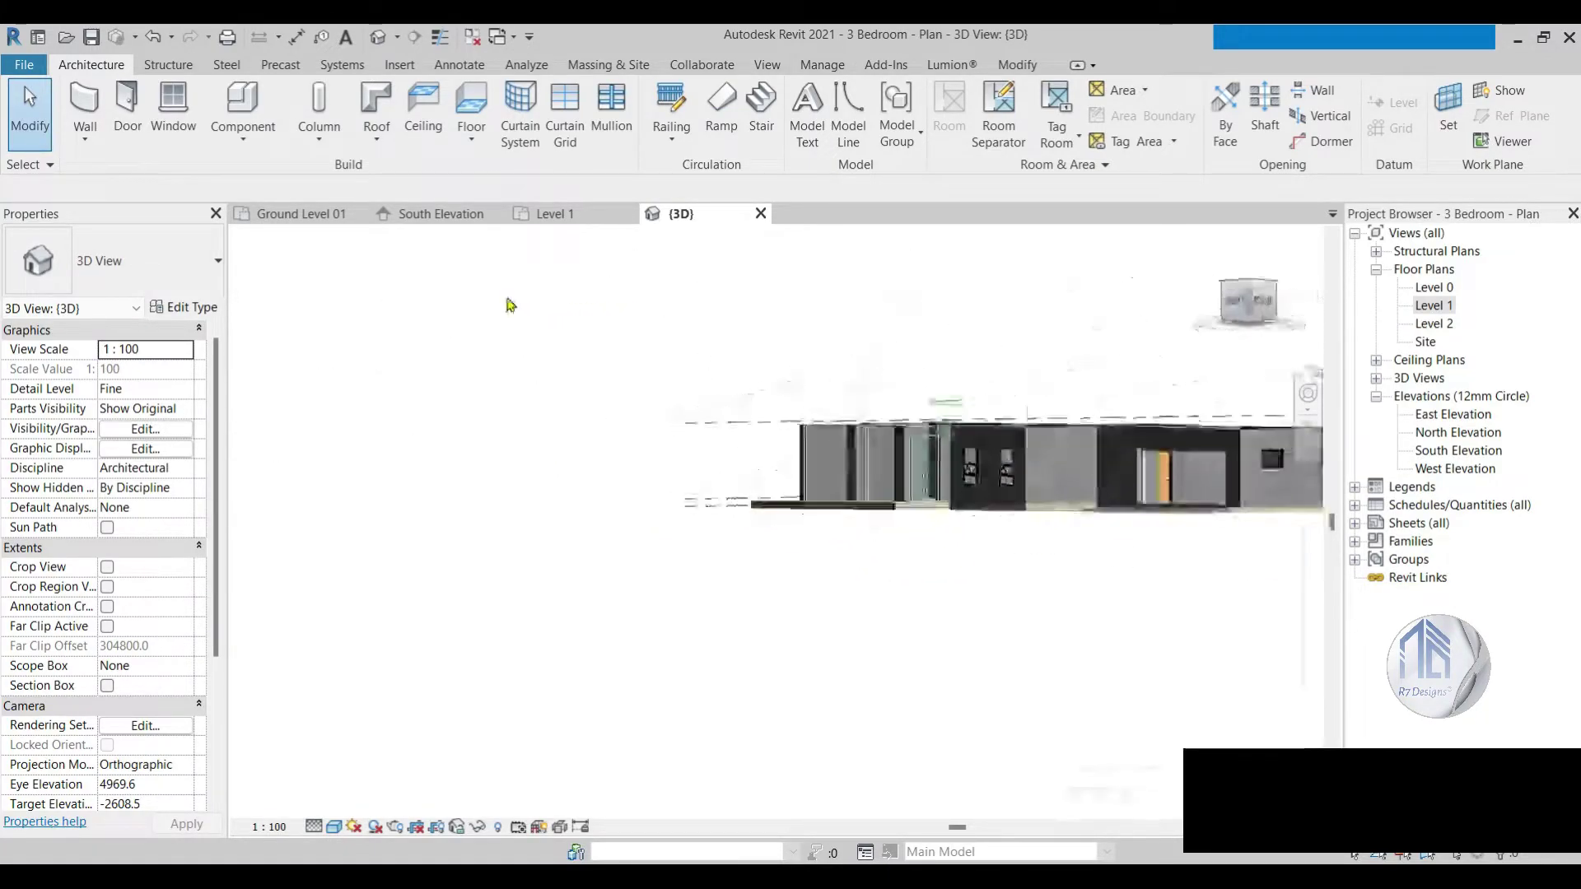
pyautogui.keyDown('shift'); pyautogui.moveTo(510, 306); pyautogui.dragTo(452, 352, button='middle'); pyautogui.keyUp('shift')
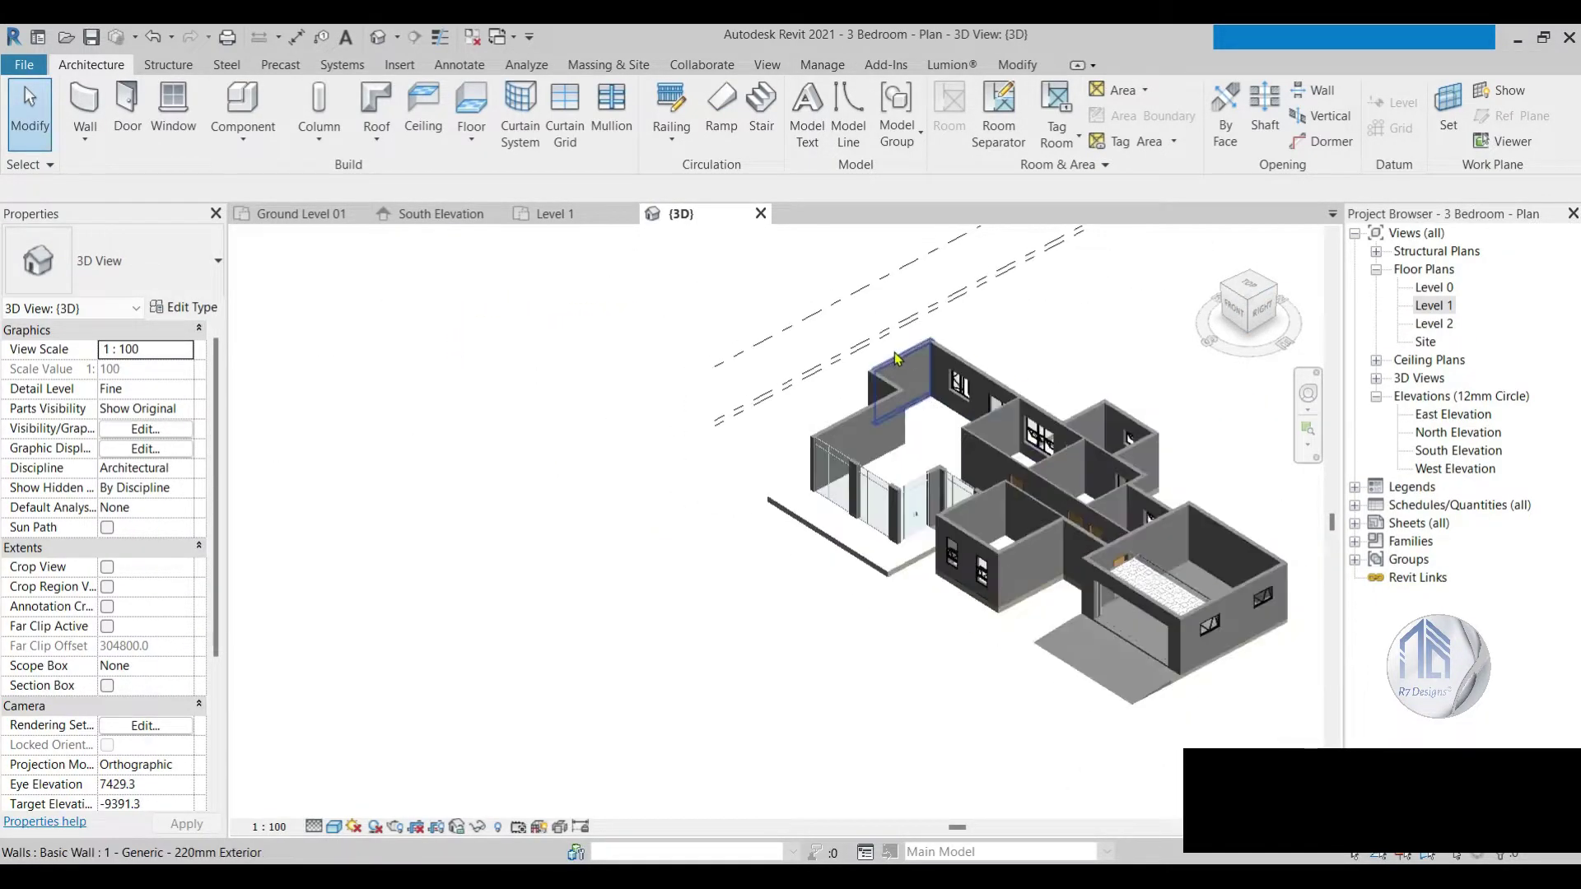
pyautogui.scroll(2, 1121, 353)
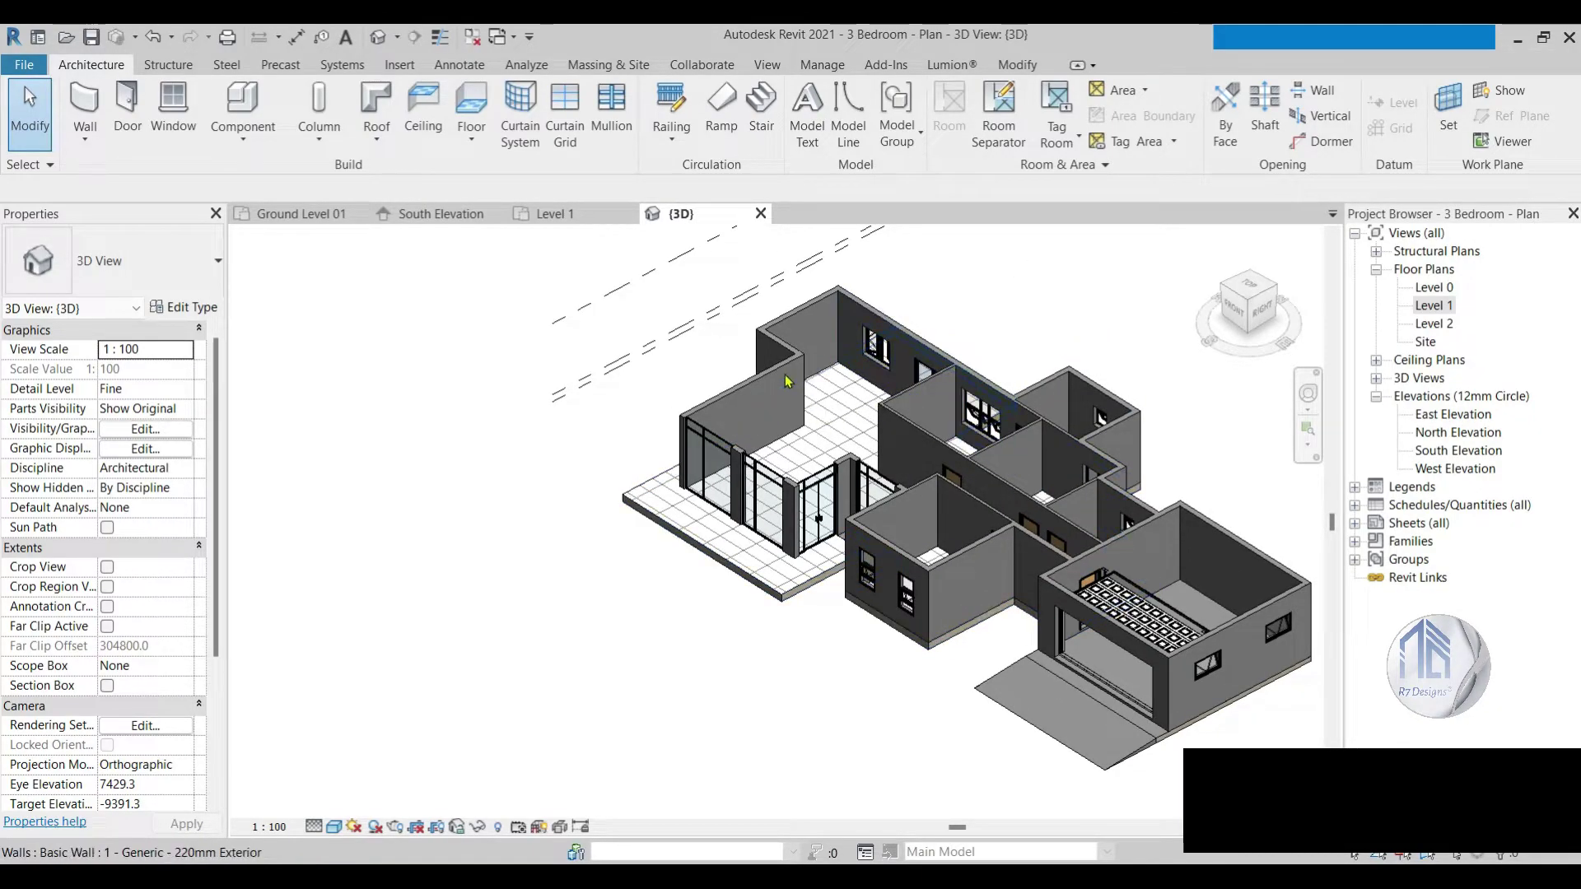
pyautogui.scroll(-2, 782, 376)
pyautogui.moveTo(1253, 317); pyautogui.dragTo(1044, 414)
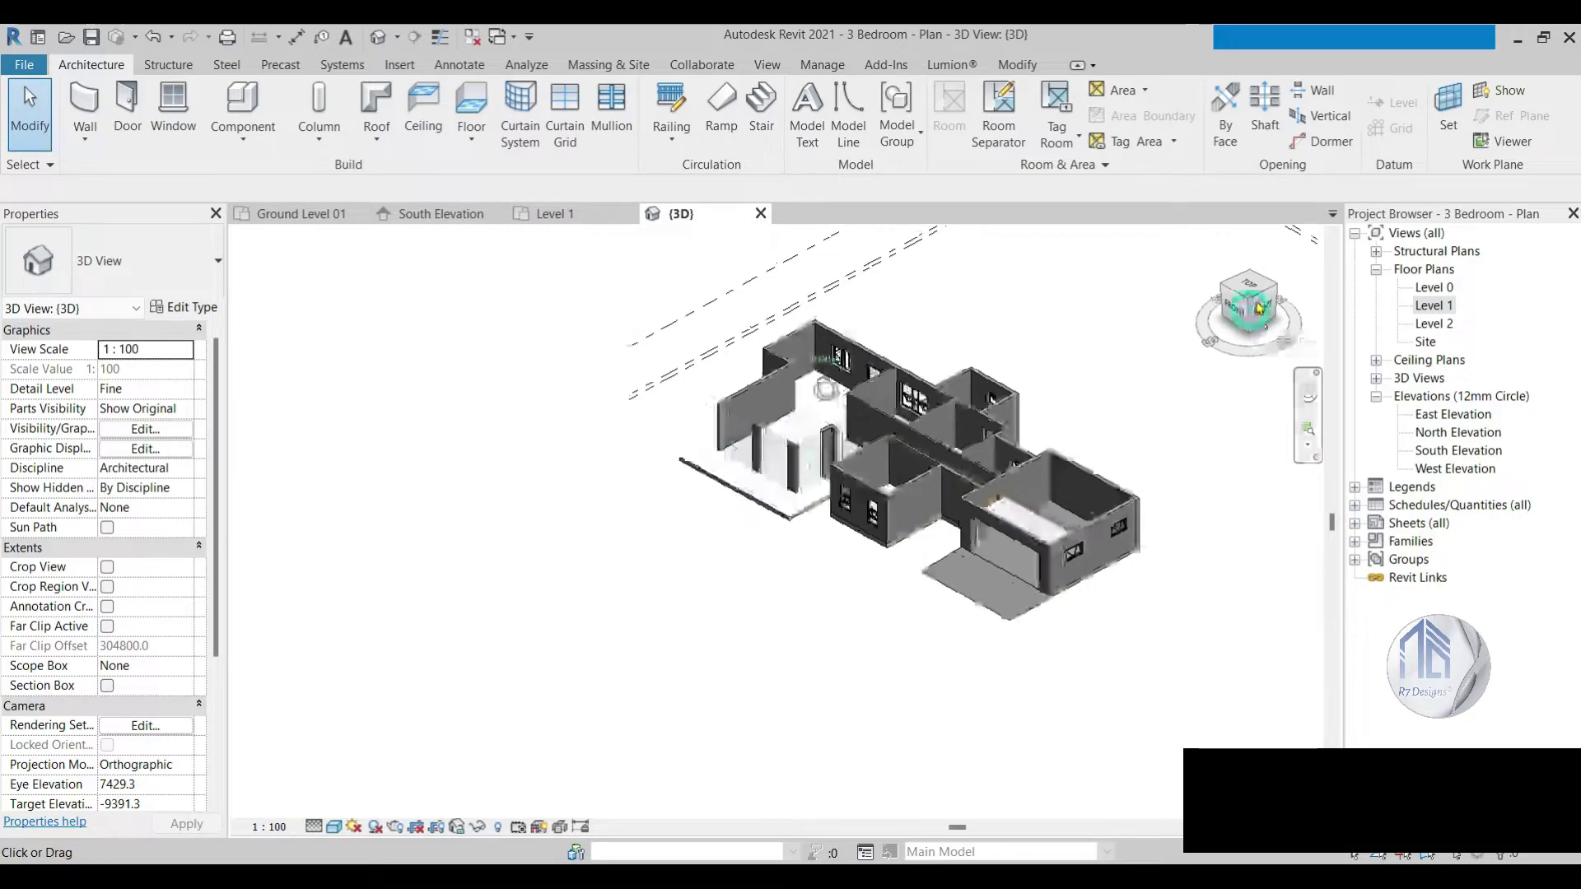
pyautogui.scroll(3, 1044, 414)
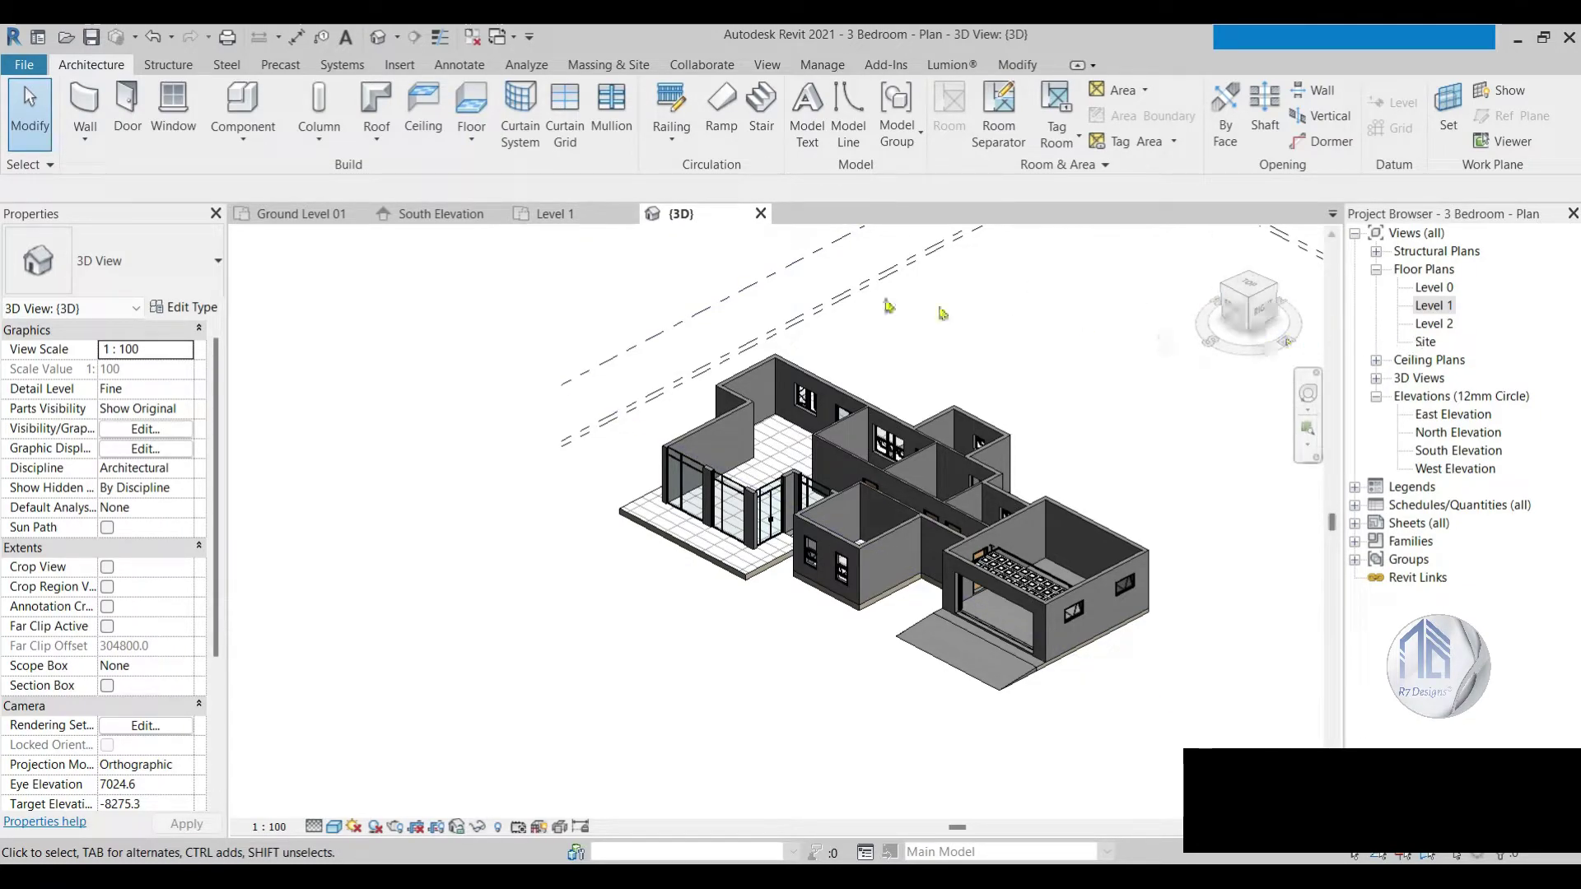
pyautogui.click(552, 216)
pyautogui.scroll(-6, 741, 396)
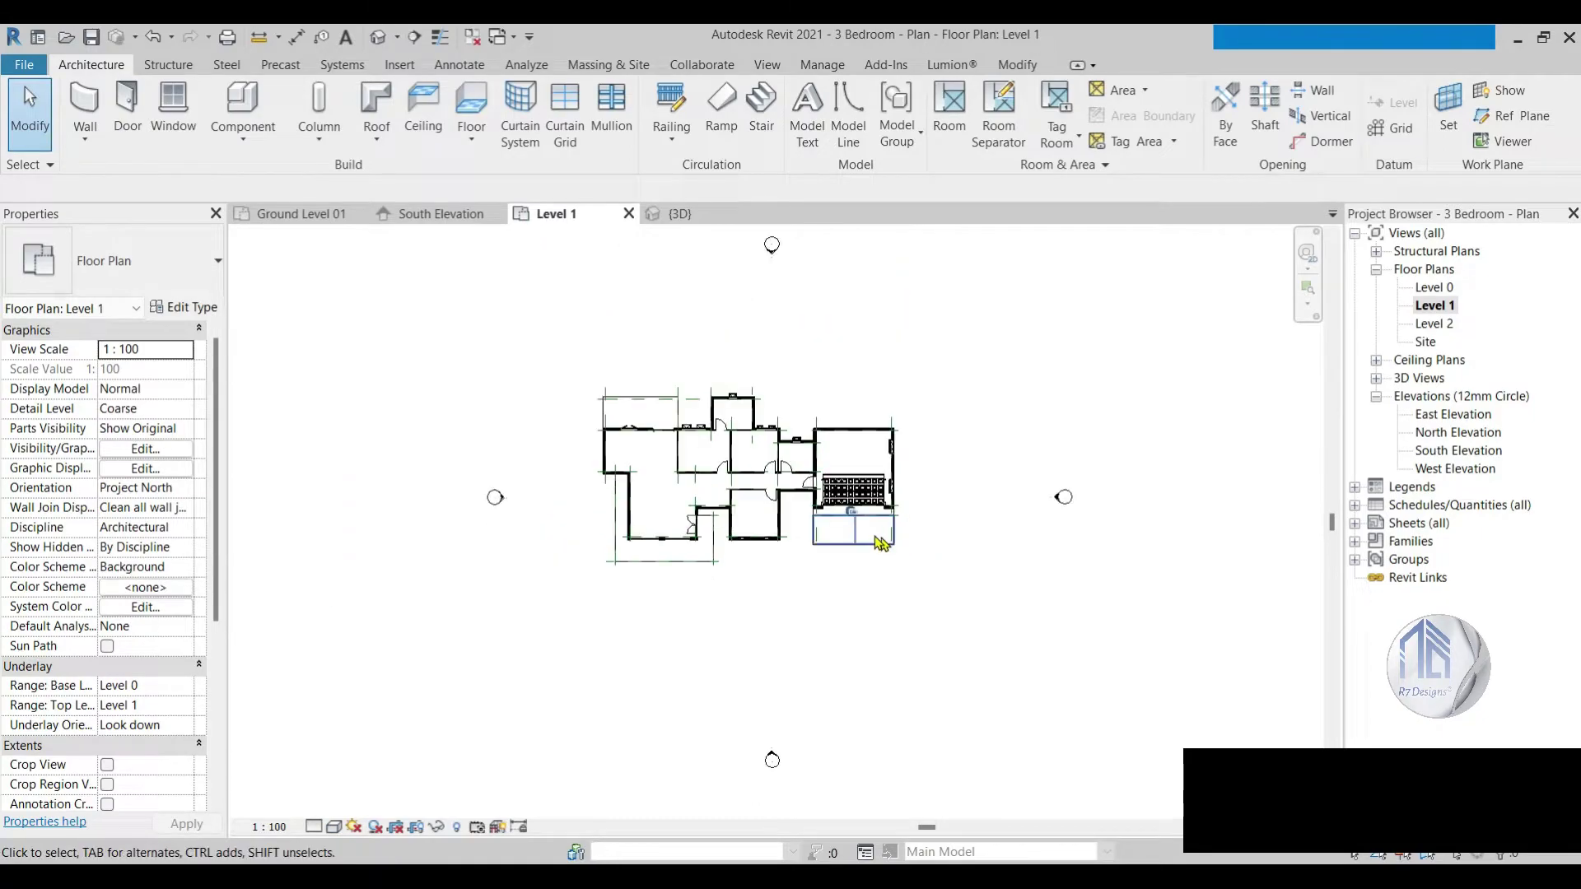
pyautogui.scroll(2, 690, 429)
pyautogui.scroll(2, 690, 430)
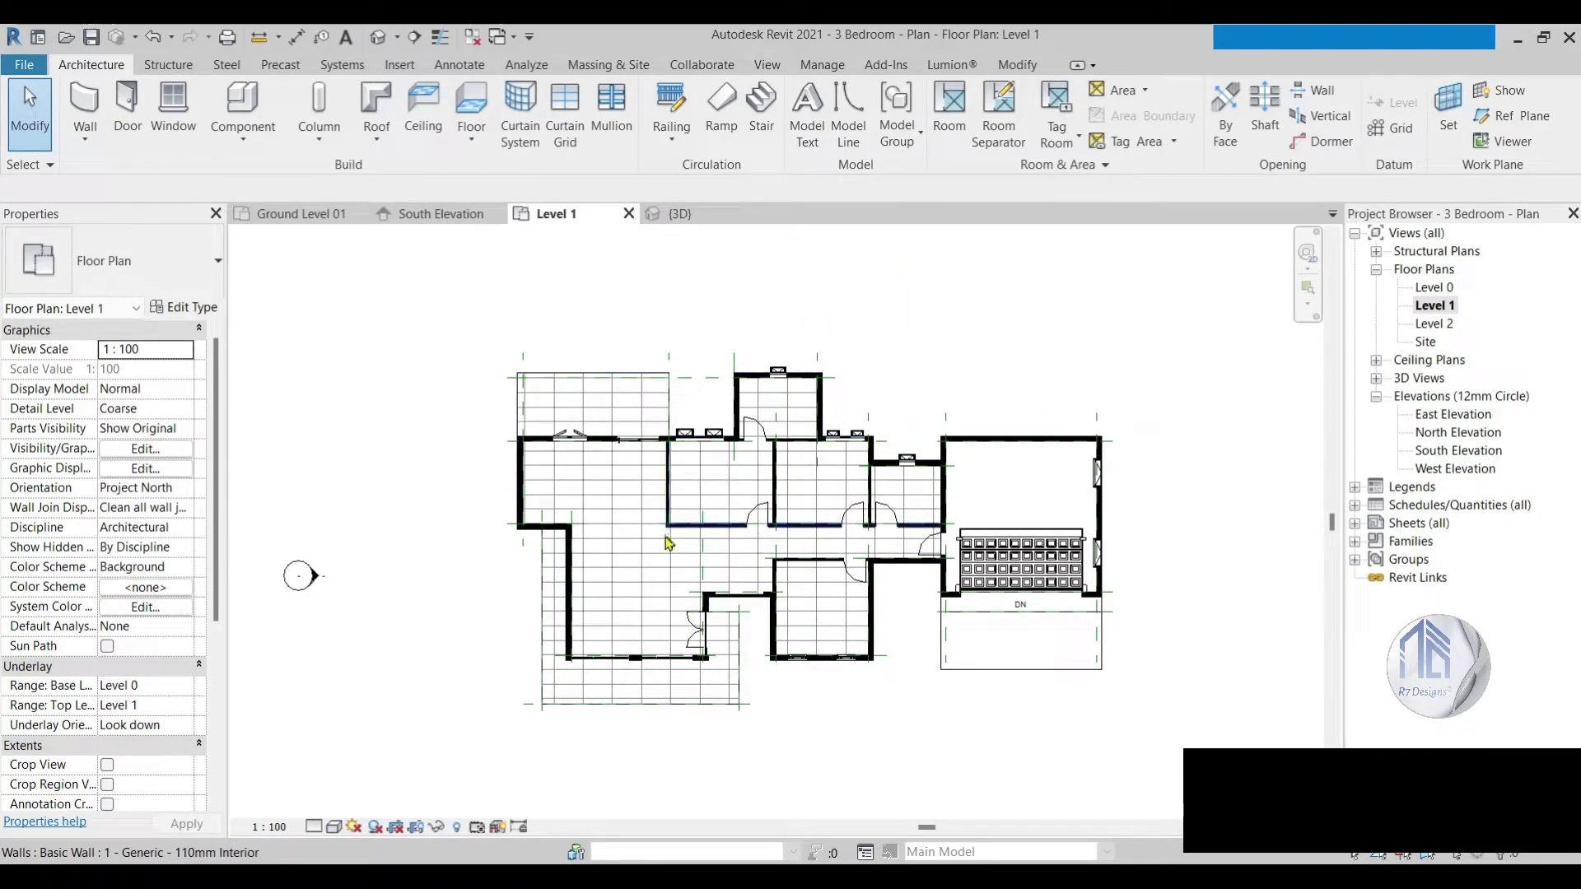
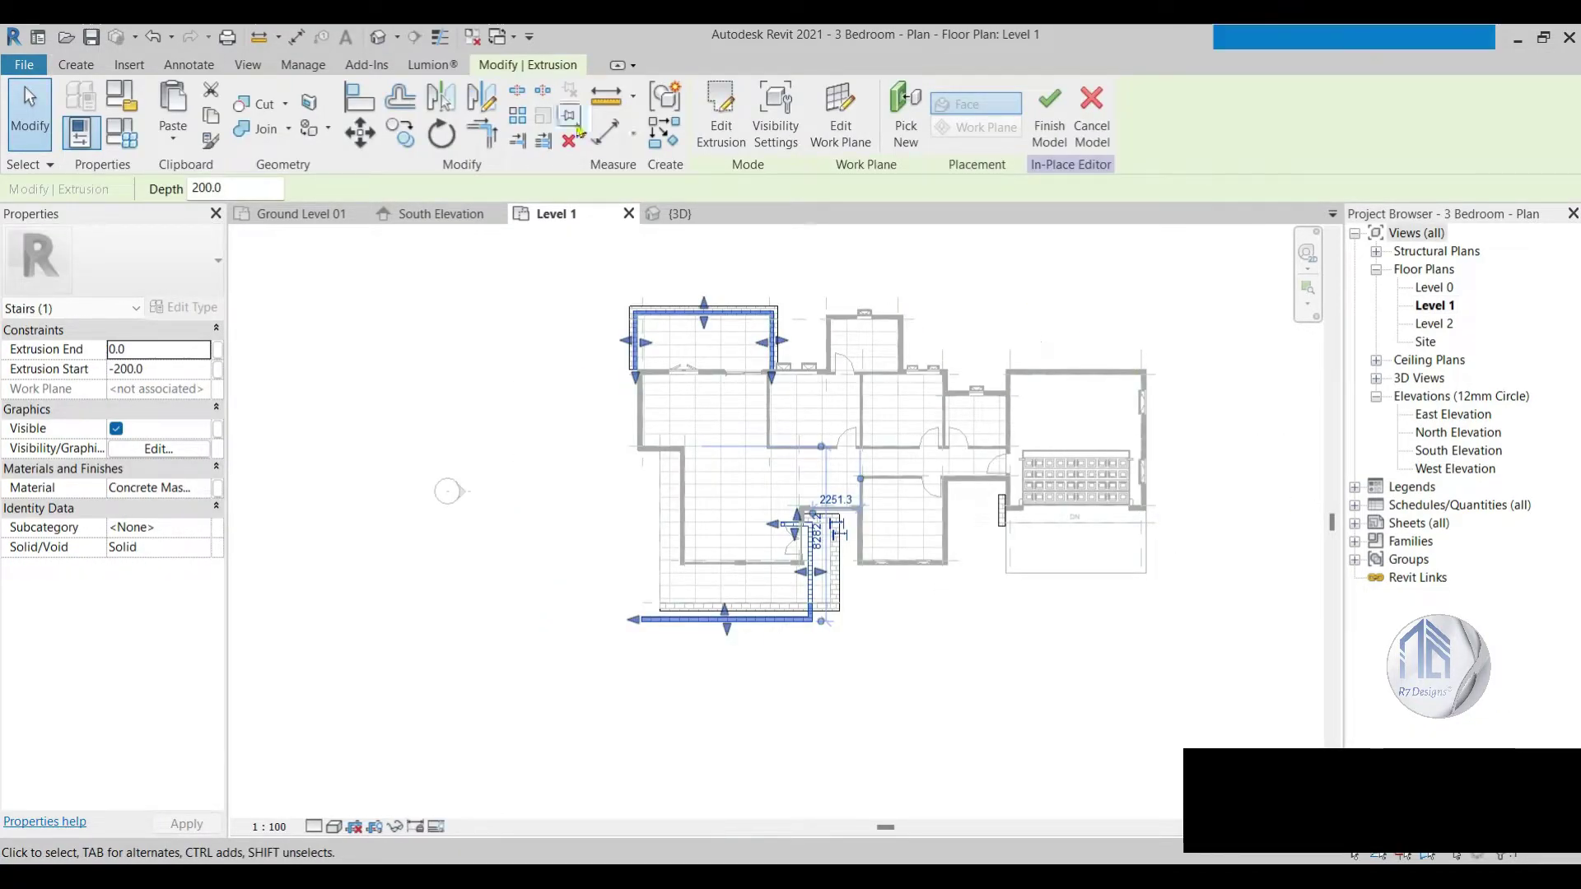
# Step: Edit the pier's extrusion sketch, shifting its vertical lines right to the wall and its horizontal lines up
pyautogui.click(719, 115)
pyautogui.scroll(2, 770, 653)
pyautogui.scroll(2, 1007, 536)
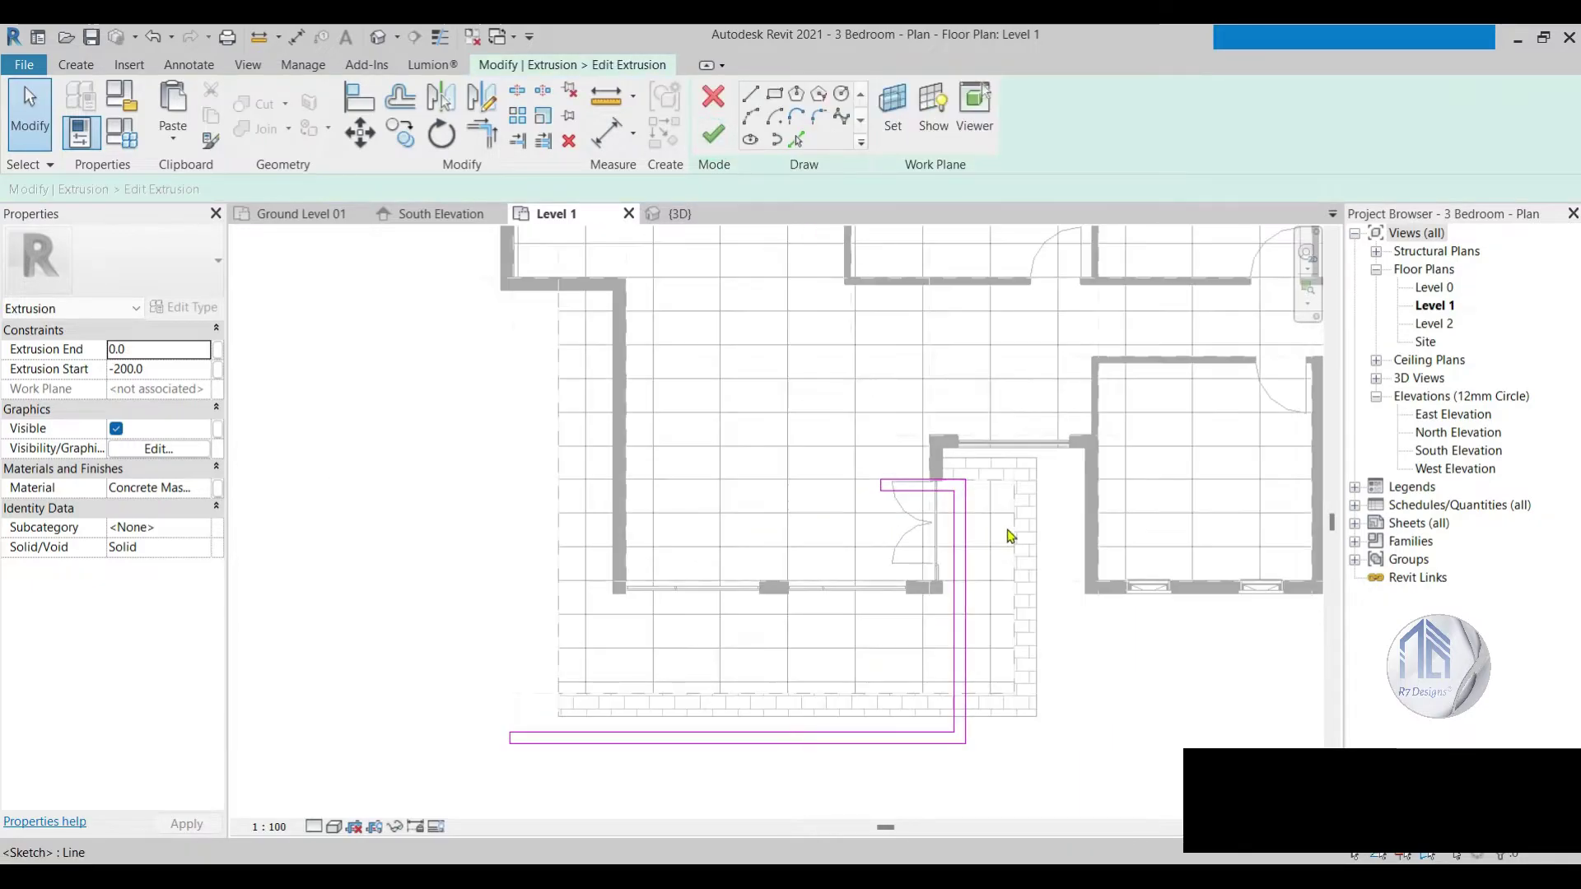
pyautogui.scroll(2, 906, 463)
pyautogui.scroll(1, 906, 463)
pyautogui.scroll(1, 906, 463)
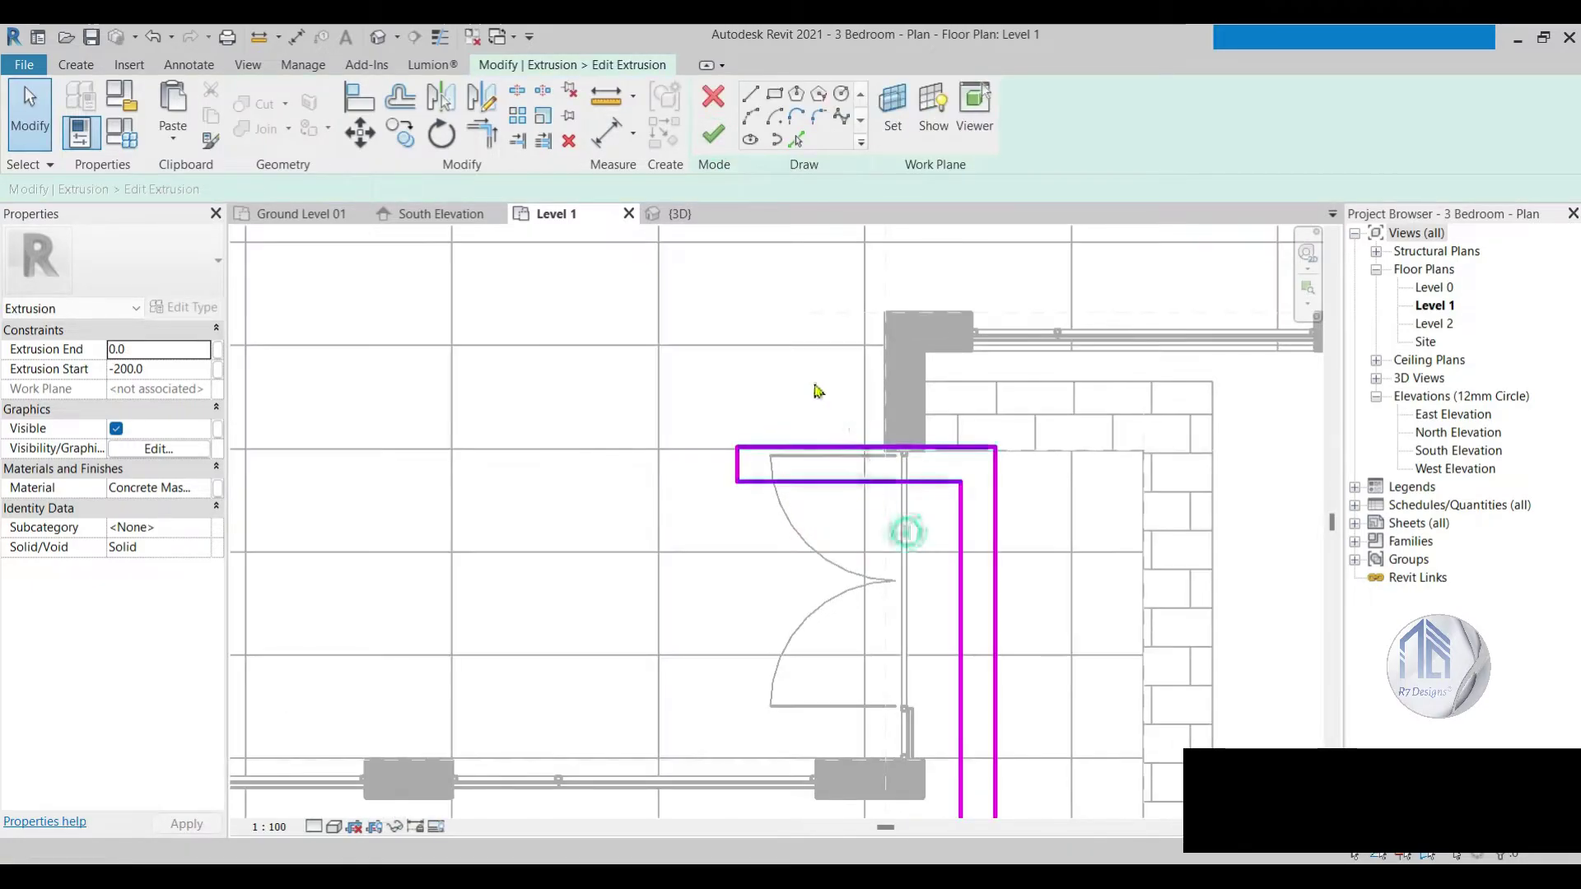
pyautogui.click(824, 448)
pyautogui.keyDown('ctrl'); pyautogui.click(833, 481); pyautogui.keyUp('ctrl')
pyautogui.click(1084, 585)
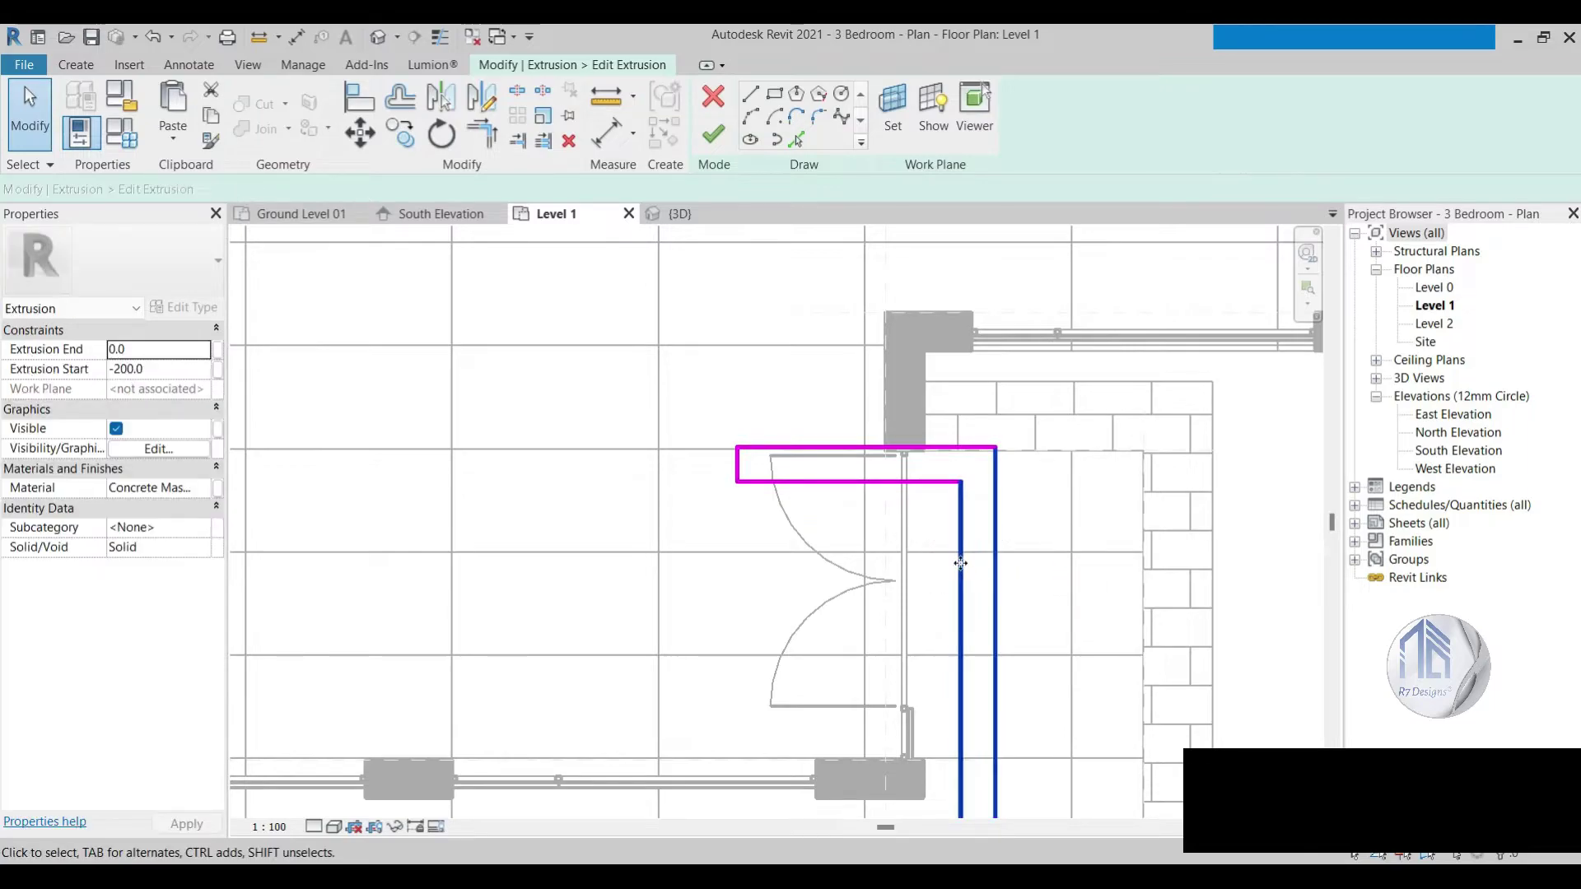
pyautogui.moveTo(960, 559); pyautogui.dragTo(1144, 565)
pyautogui.moveTo(1044, 526); pyautogui.dragTo(964, 399)
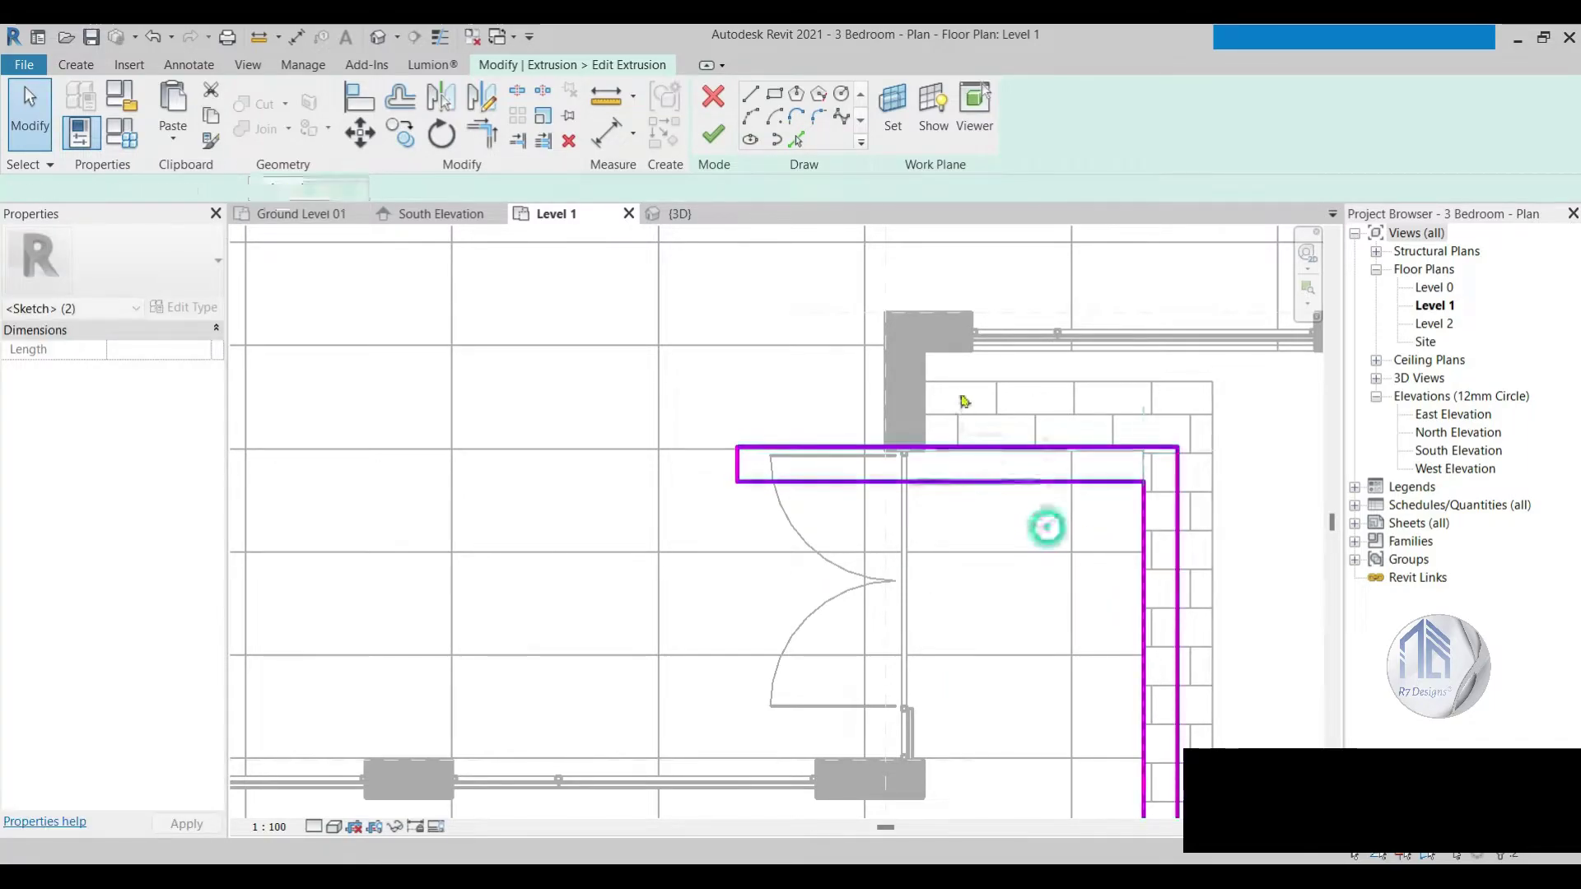
pyautogui.moveTo(1003, 486); pyautogui.dragTo(1003, 433)
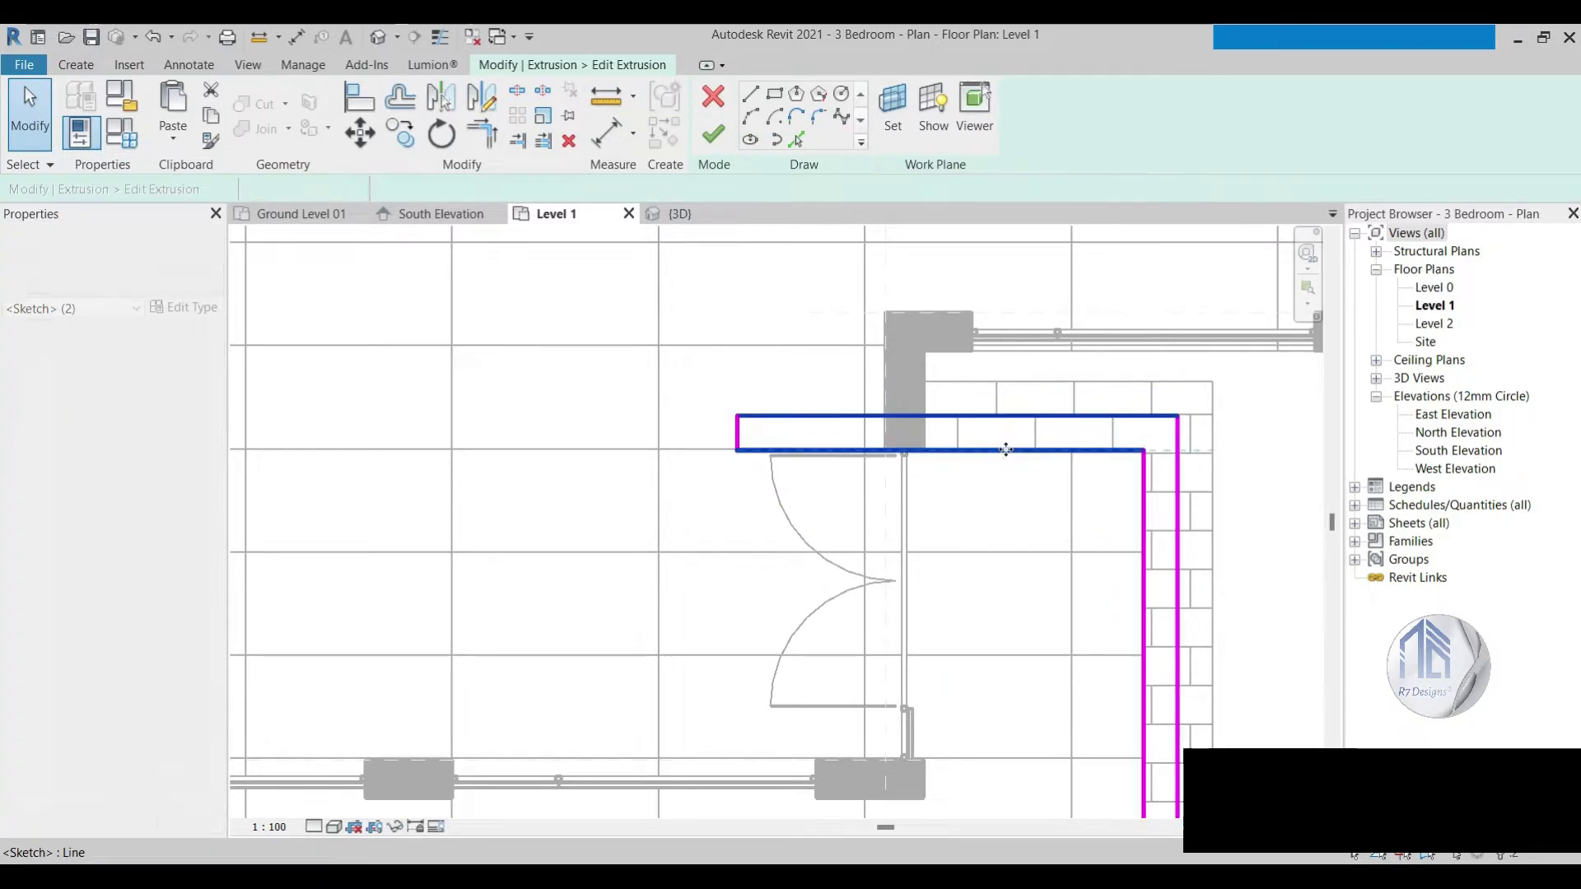
# Step: Move both short end lines of the L outline in against the wall lines
pyautogui.click(737, 432)
pyautogui.scroll(3, 737, 444)
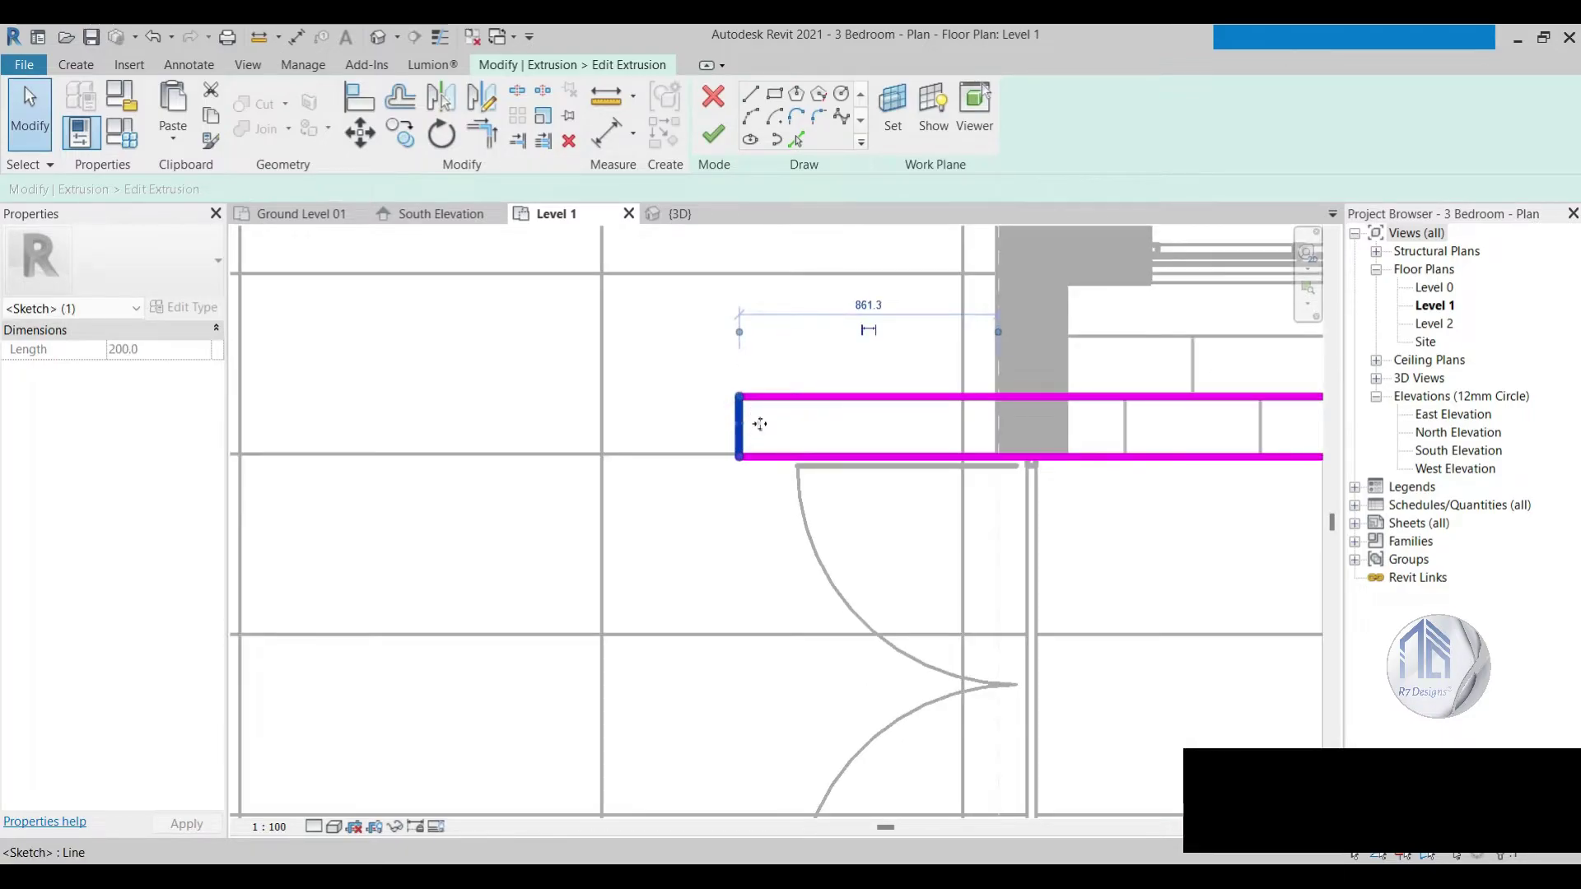
pyautogui.moveTo(743, 424); pyautogui.dragTo(1064, 422)
pyautogui.scroll(-3, 600, 311)
pyautogui.scroll(-2, 625, 313)
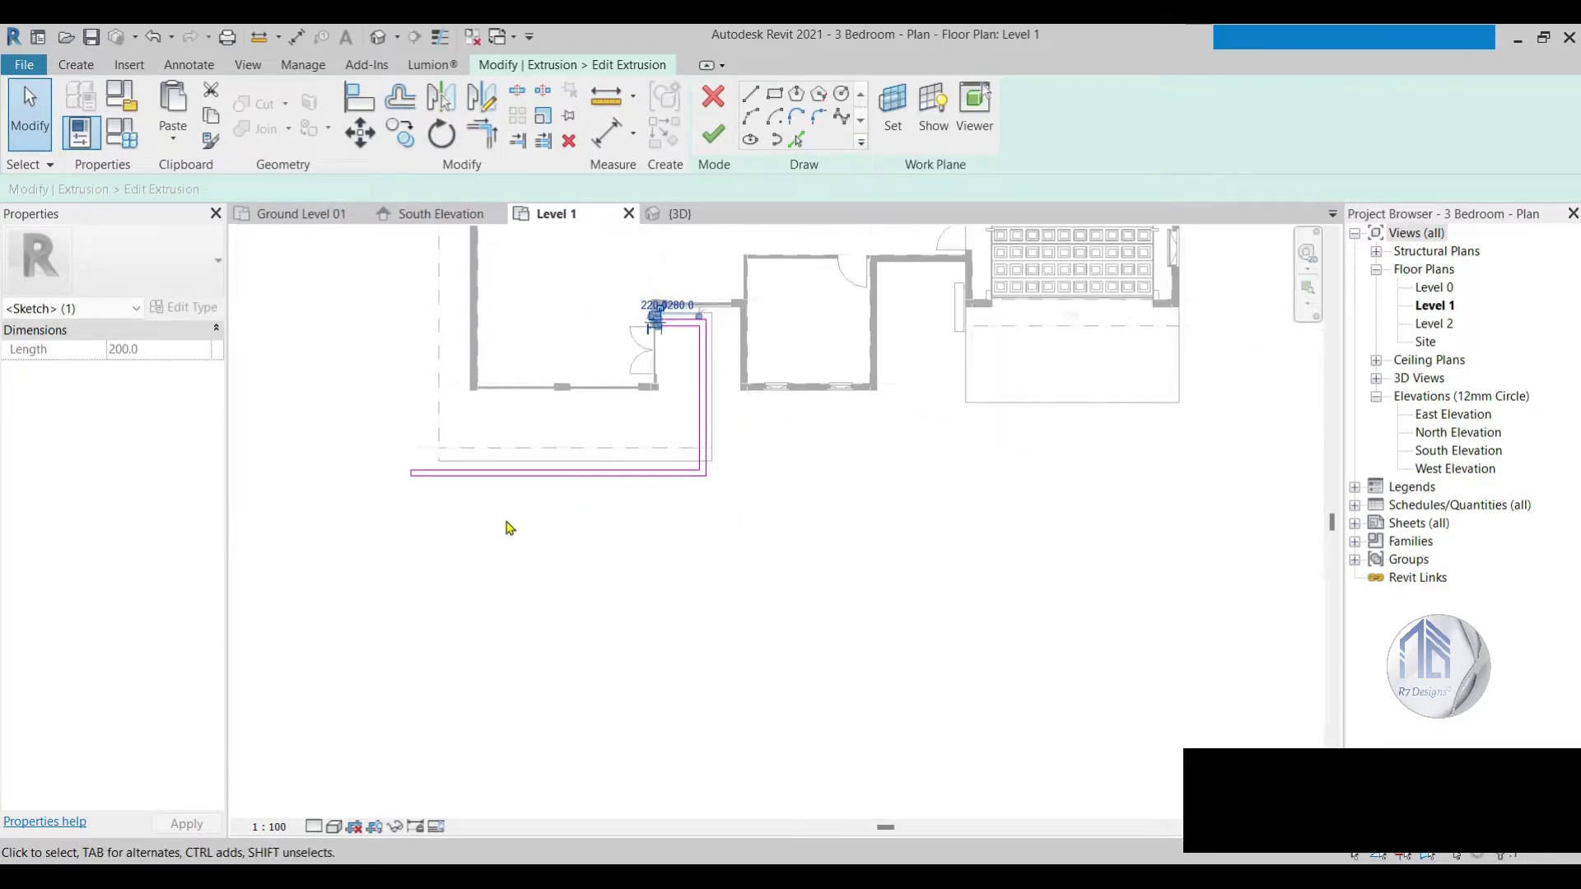
pyautogui.scroll(4, 445, 453)
pyautogui.keyDown('ctrl'); pyautogui.click(568, 483); pyautogui.keyUp('ctrl')
pyautogui.scroll(2, 564, 466)
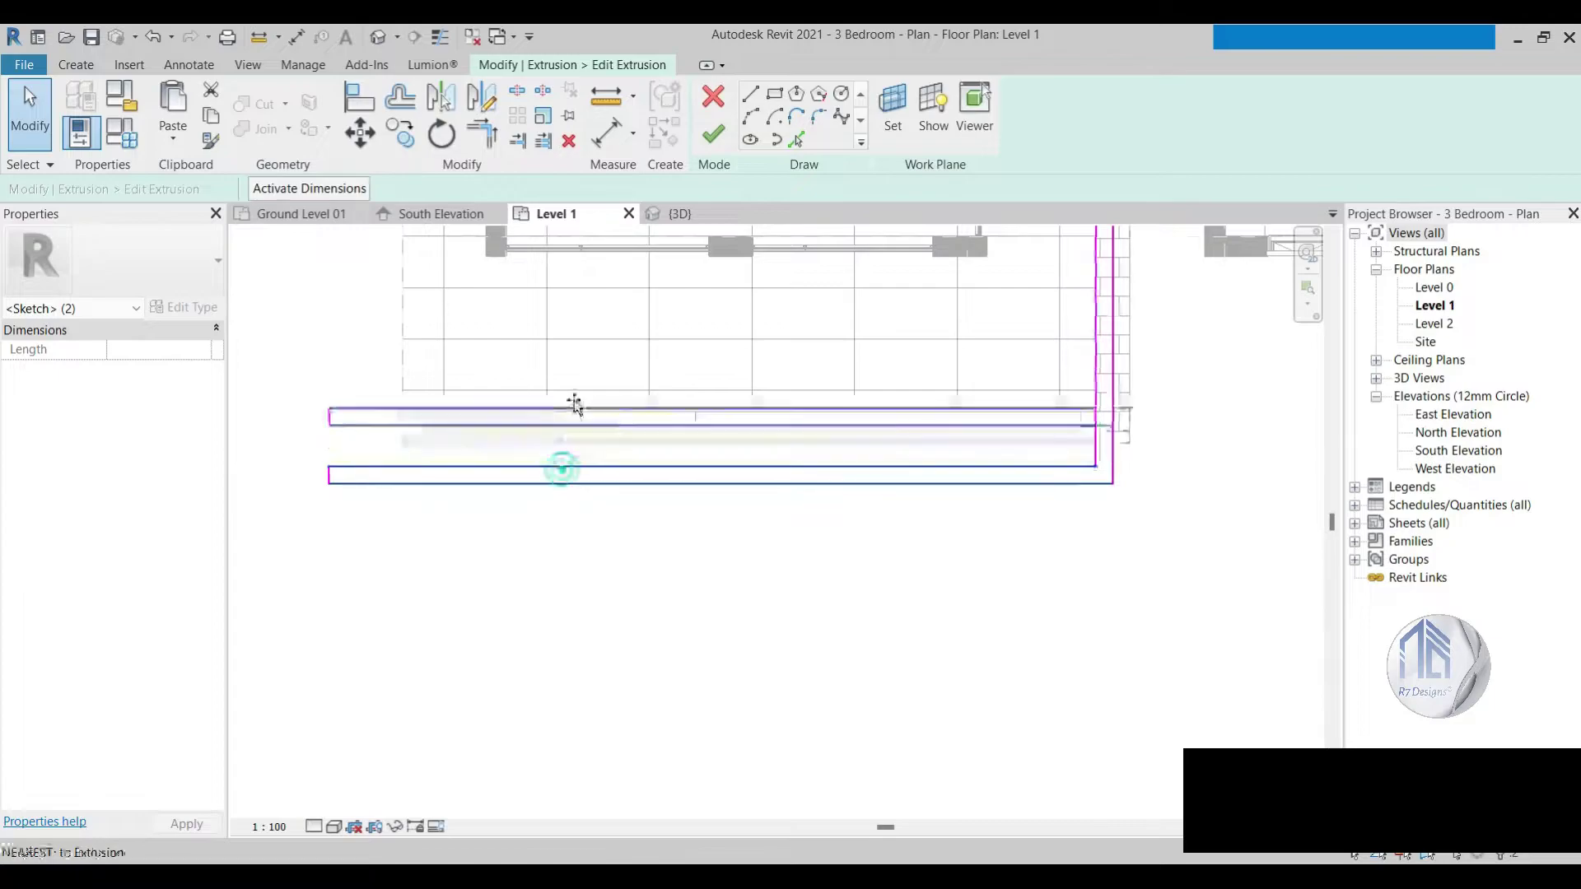
pyautogui.scroll(3, 307, 421)
pyautogui.click(349, 421)
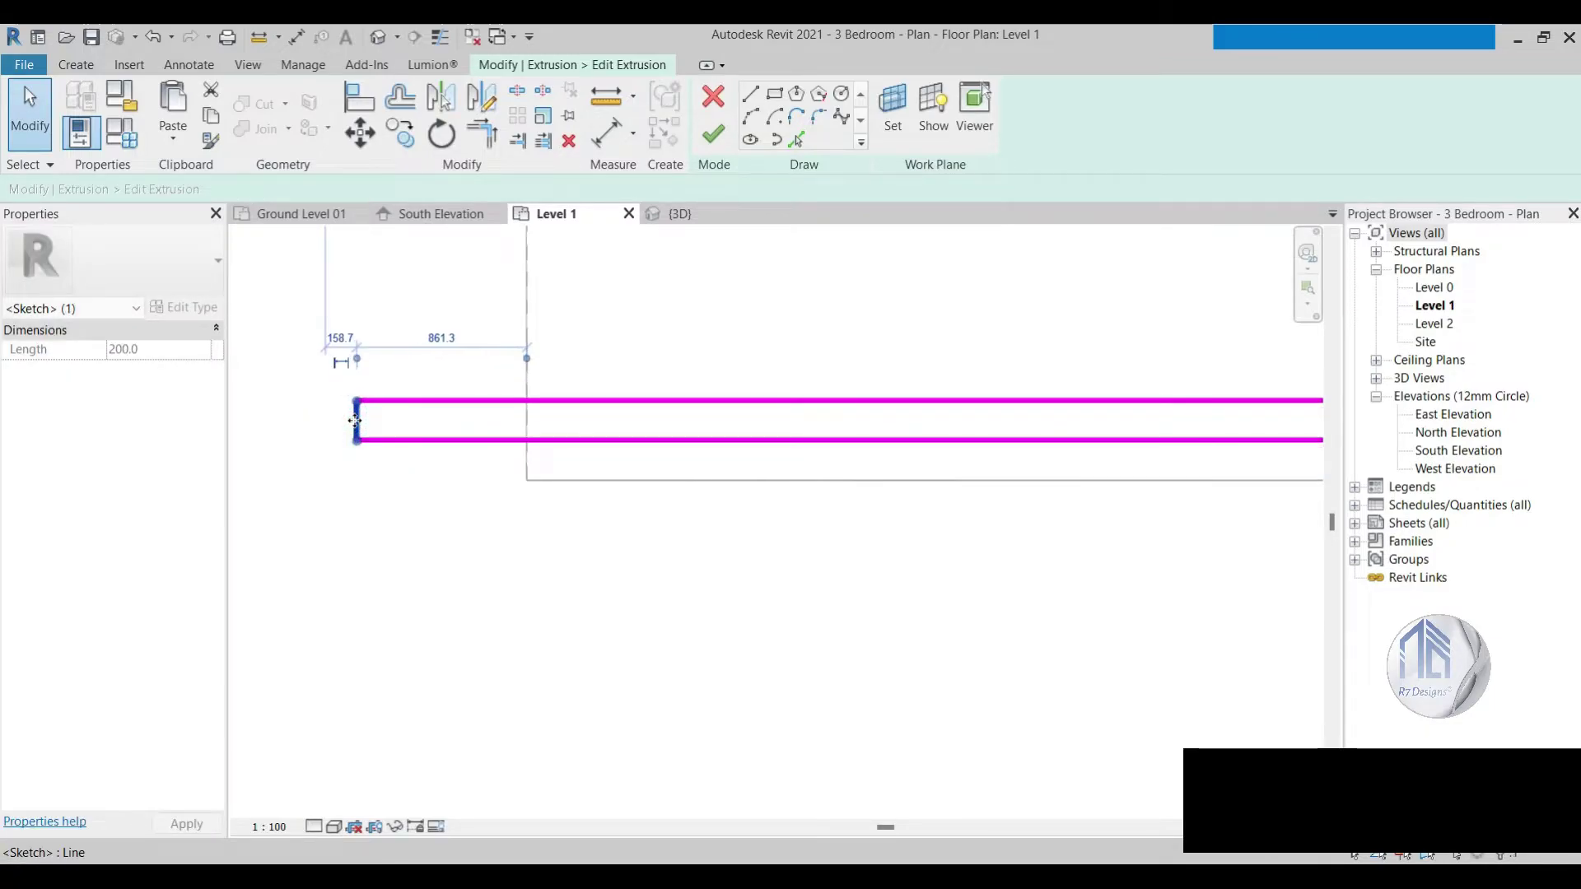
pyautogui.moveTo(354, 421); pyautogui.dragTo(532, 438)
pyautogui.scroll(-2, 527, 434)
pyautogui.scroll(4, 543, 429)
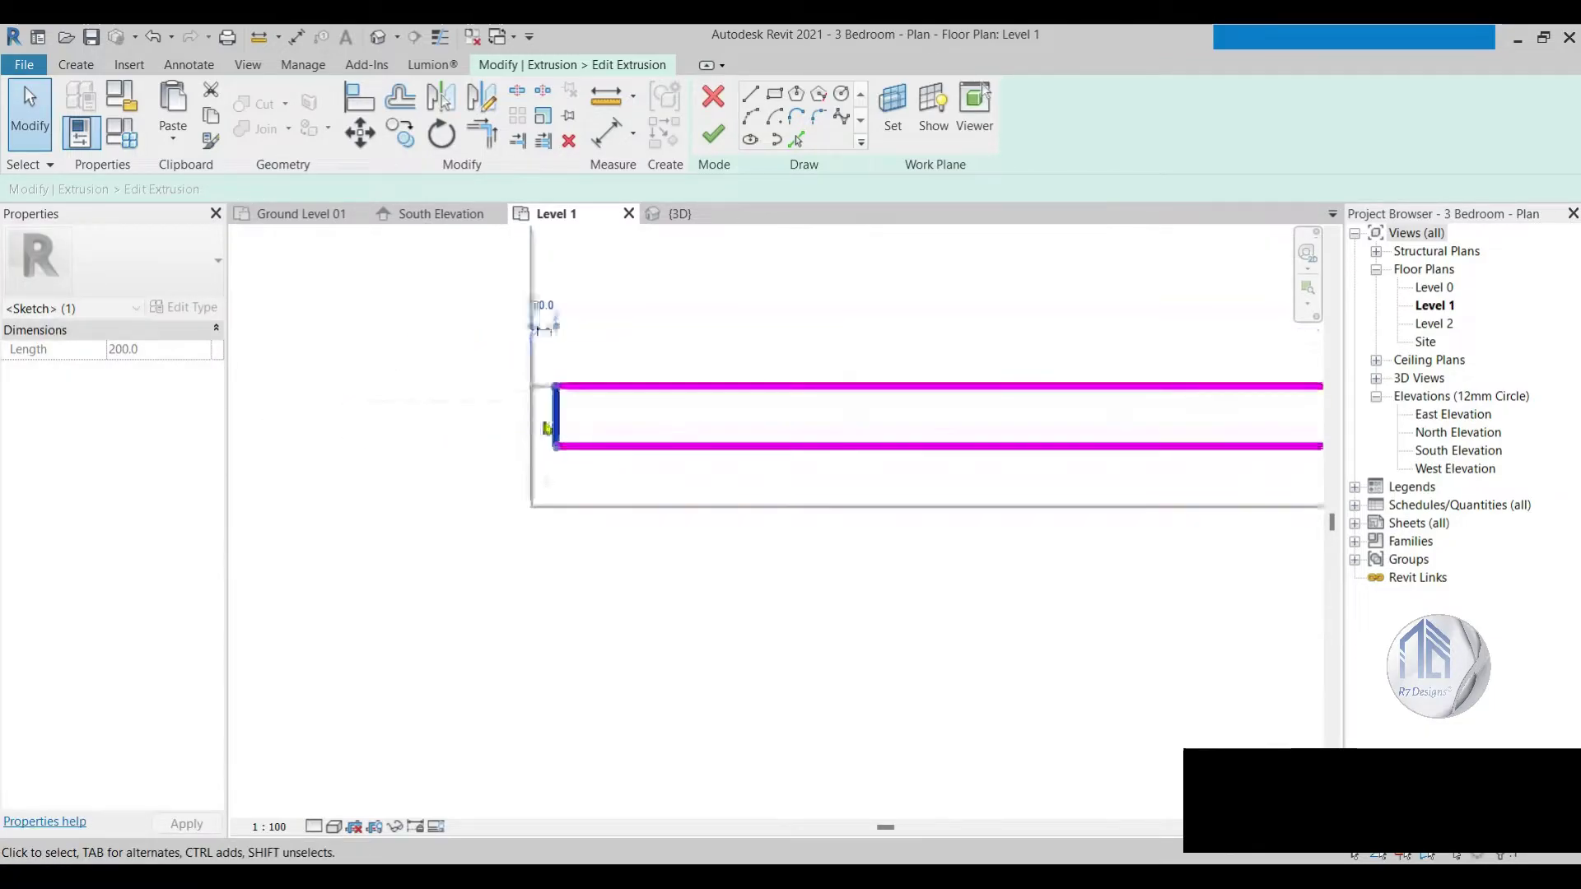
# Step: Clear the sketch-line selection and finish the extrusion outline edit
pyautogui.click(486, 486)
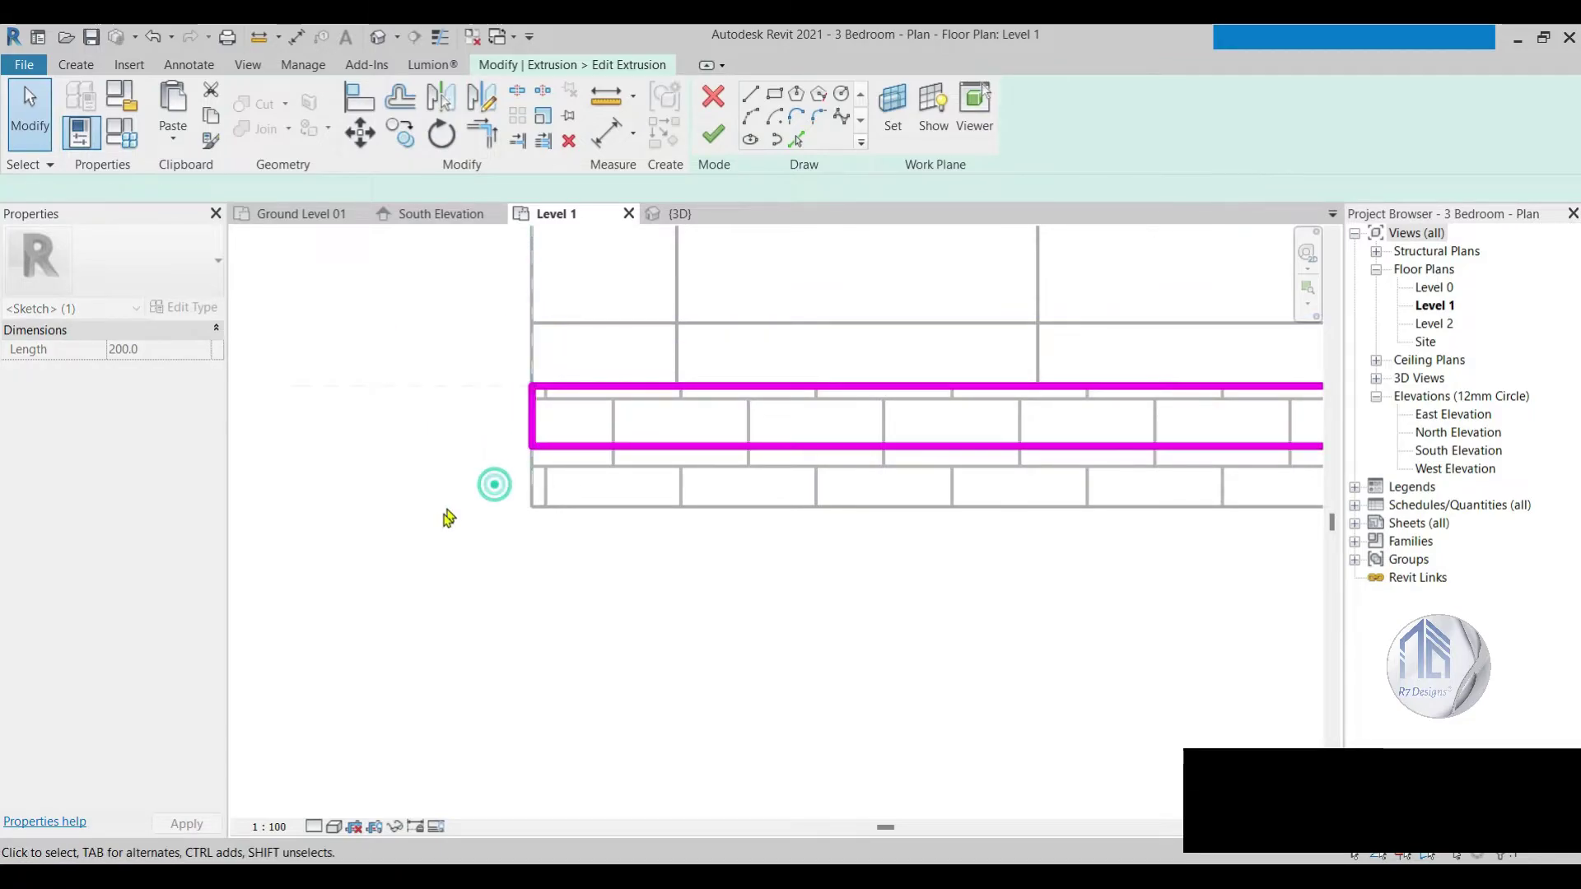
pyautogui.scroll(-3, 411, 527)
pyautogui.scroll(-2, 435, 533)
pyautogui.scroll(-3, 437, 534)
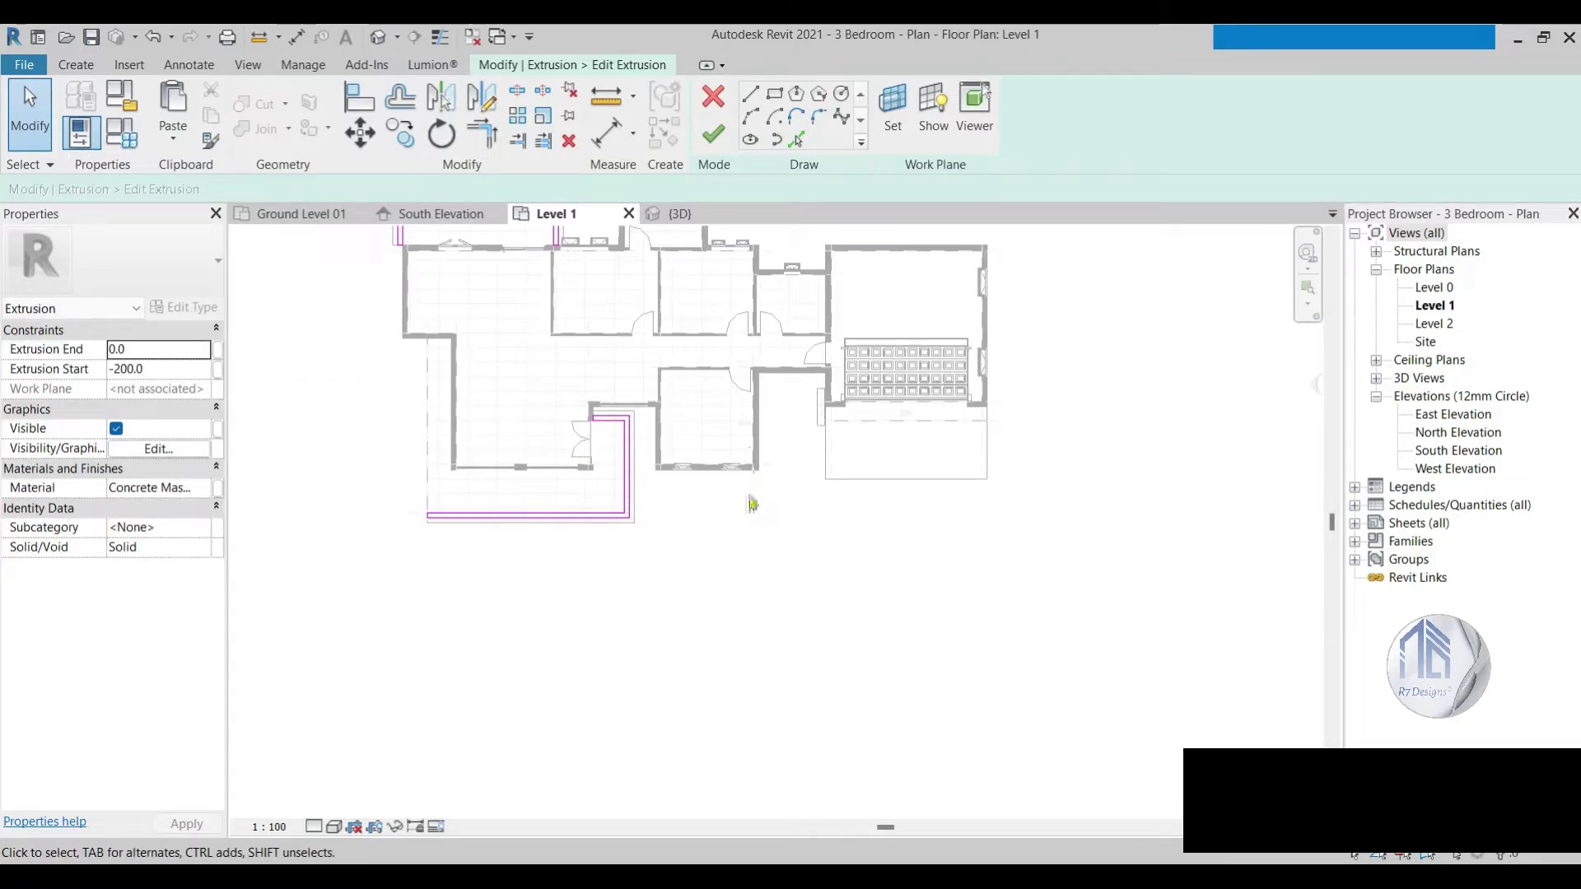
pyautogui.scroll(-2, 765, 347)
pyautogui.scroll(3, 764, 348)
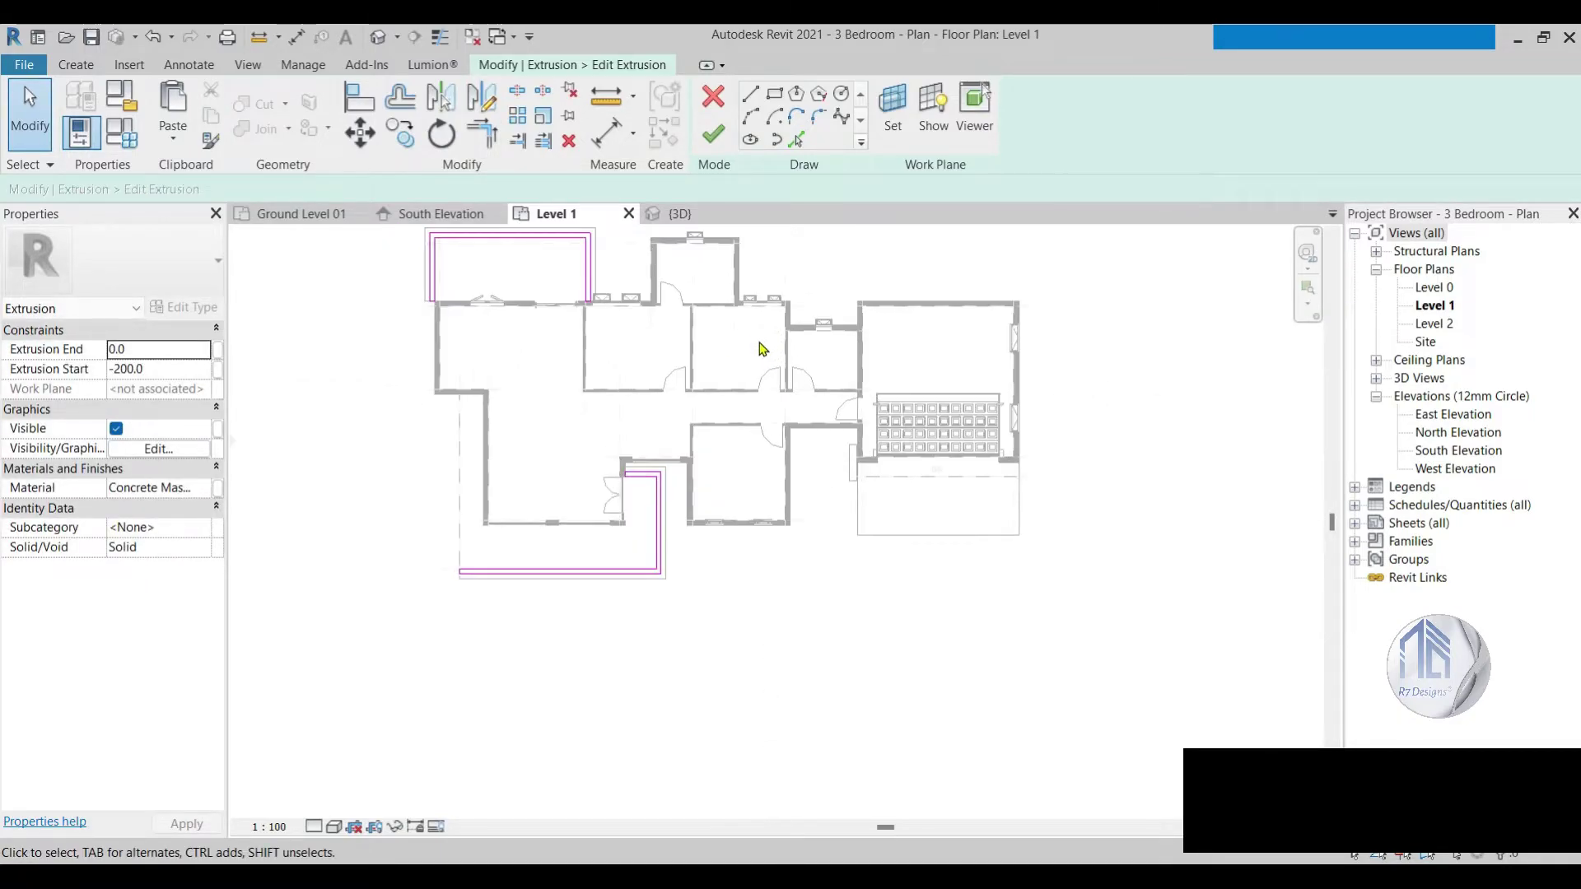
pyautogui.click(714, 134)
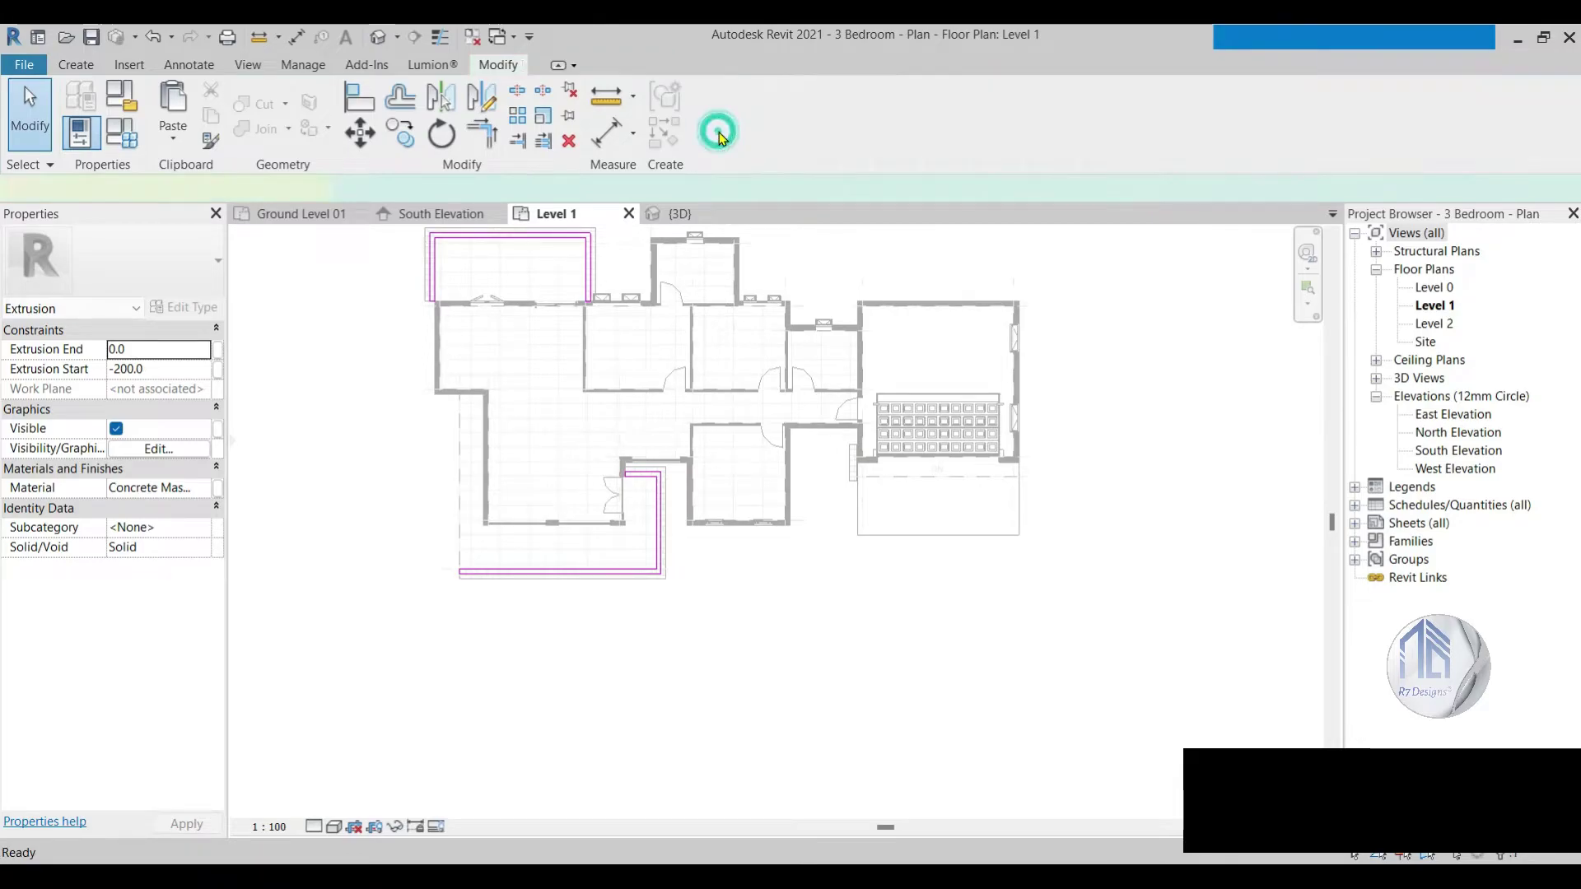
# Step: Review the terrace pier in the 3D view, then in the South elevation
pyautogui.click(698, 213)
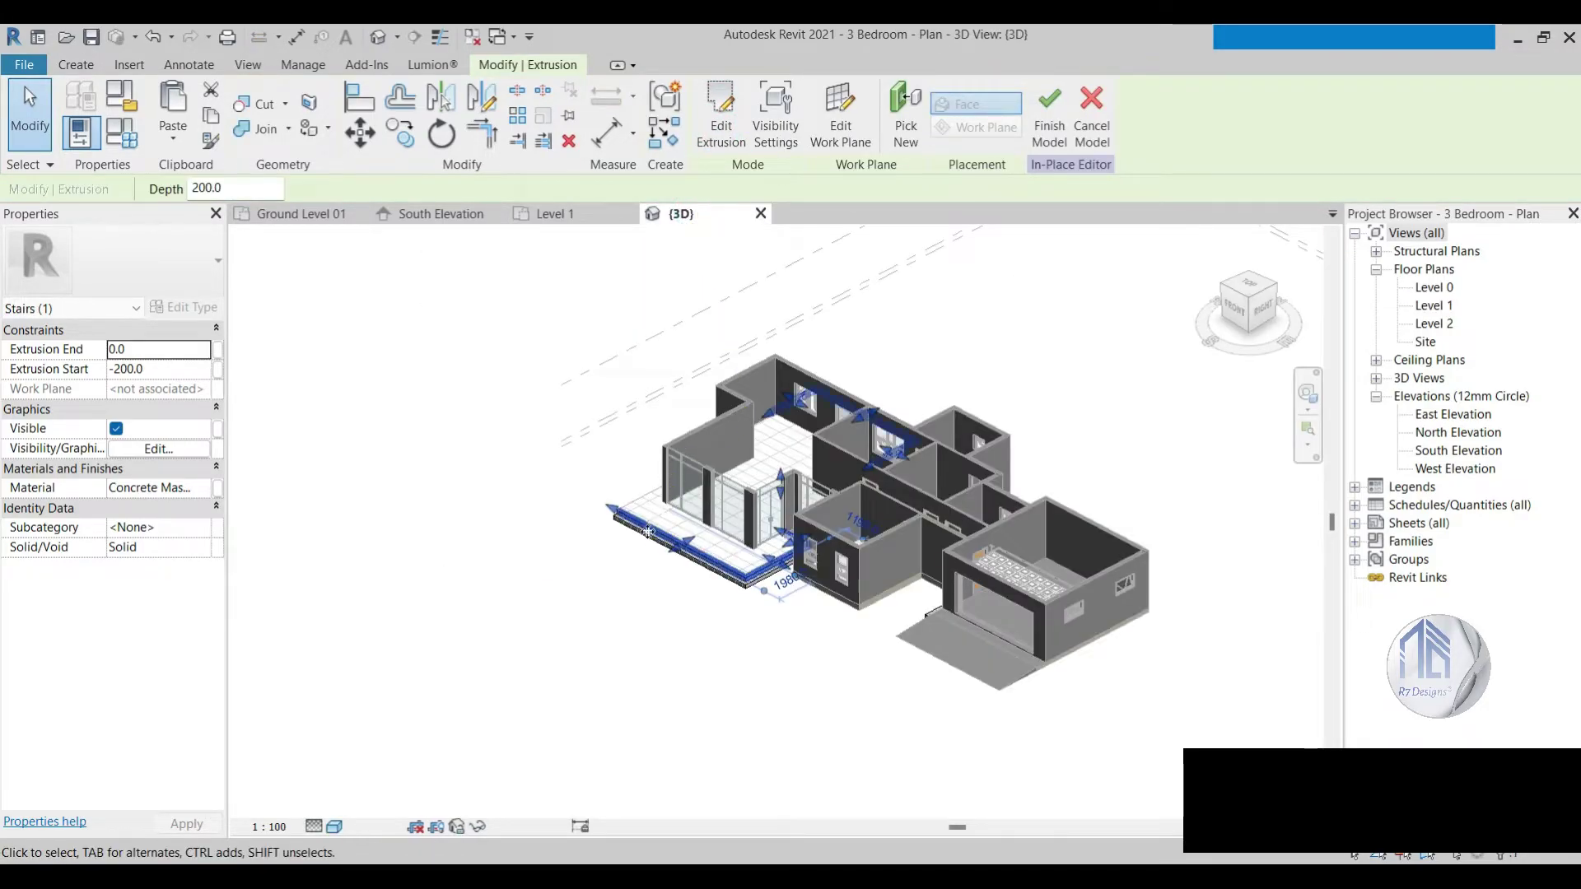
pyautogui.scroll(3, 648, 531)
pyautogui.scroll(2, 648, 531)
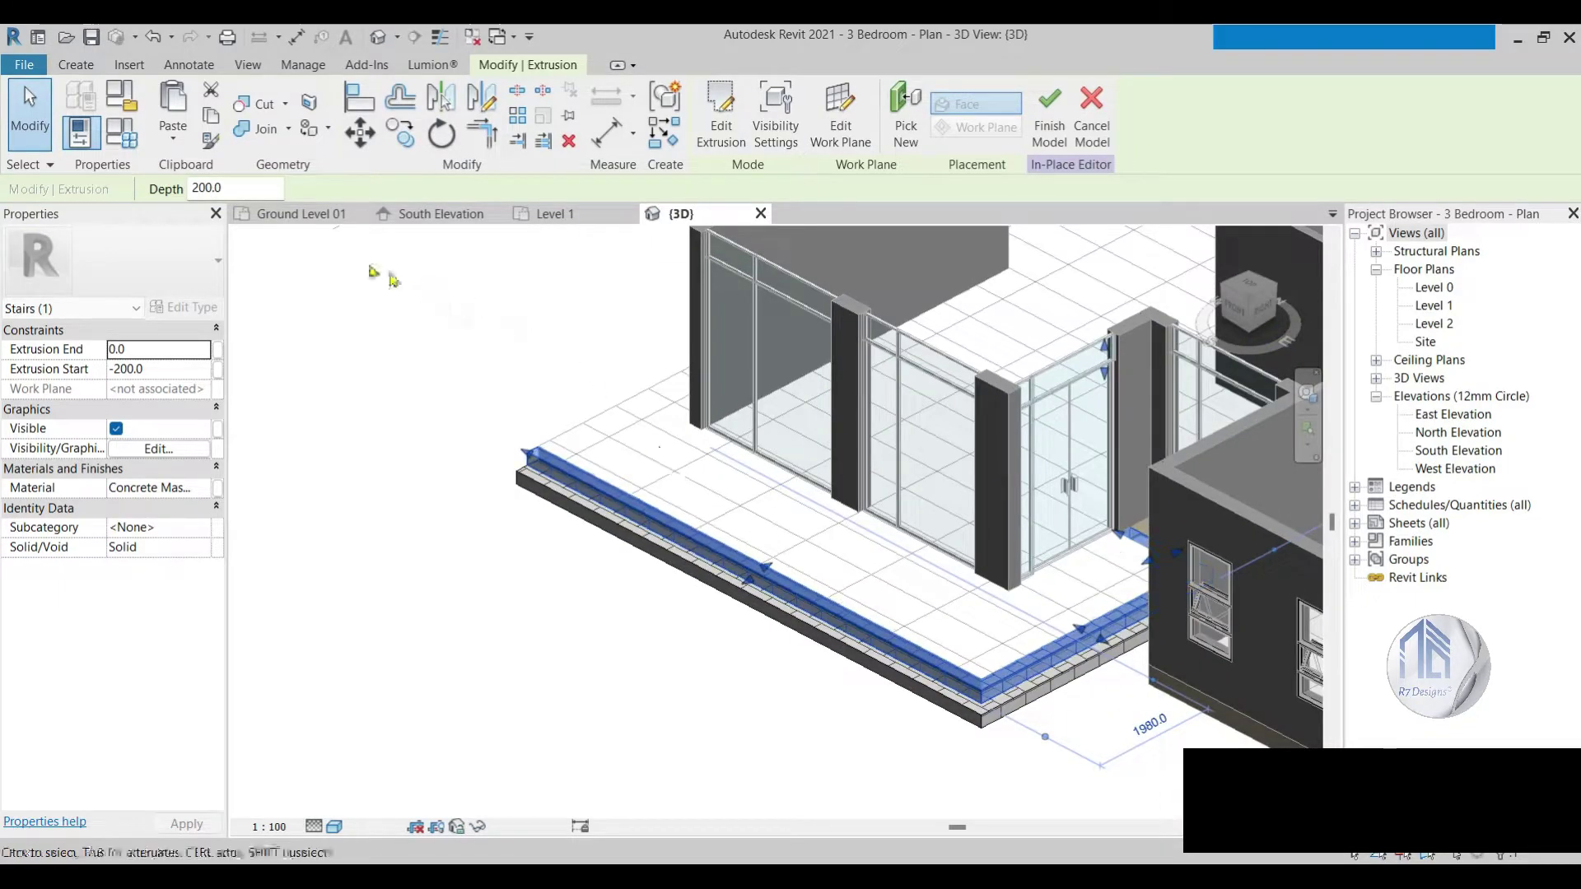
pyautogui.click(444, 216)
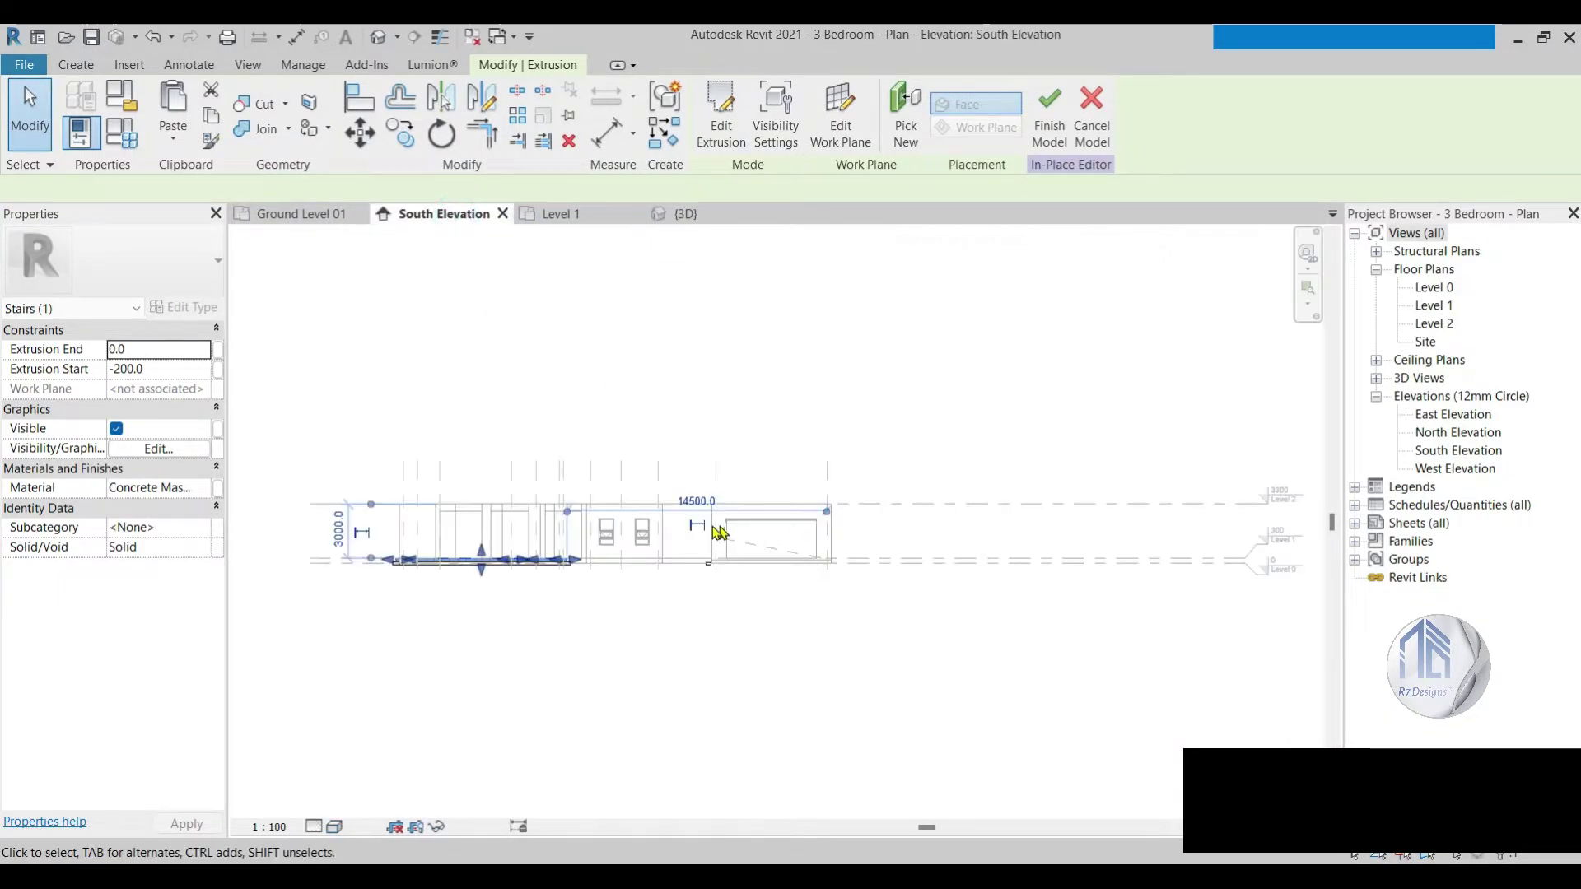
pyautogui.scroll(2, 498, 571)
pyautogui.scroll(2, 478, 564)
pyautogui.scroll(1, 461, 556)
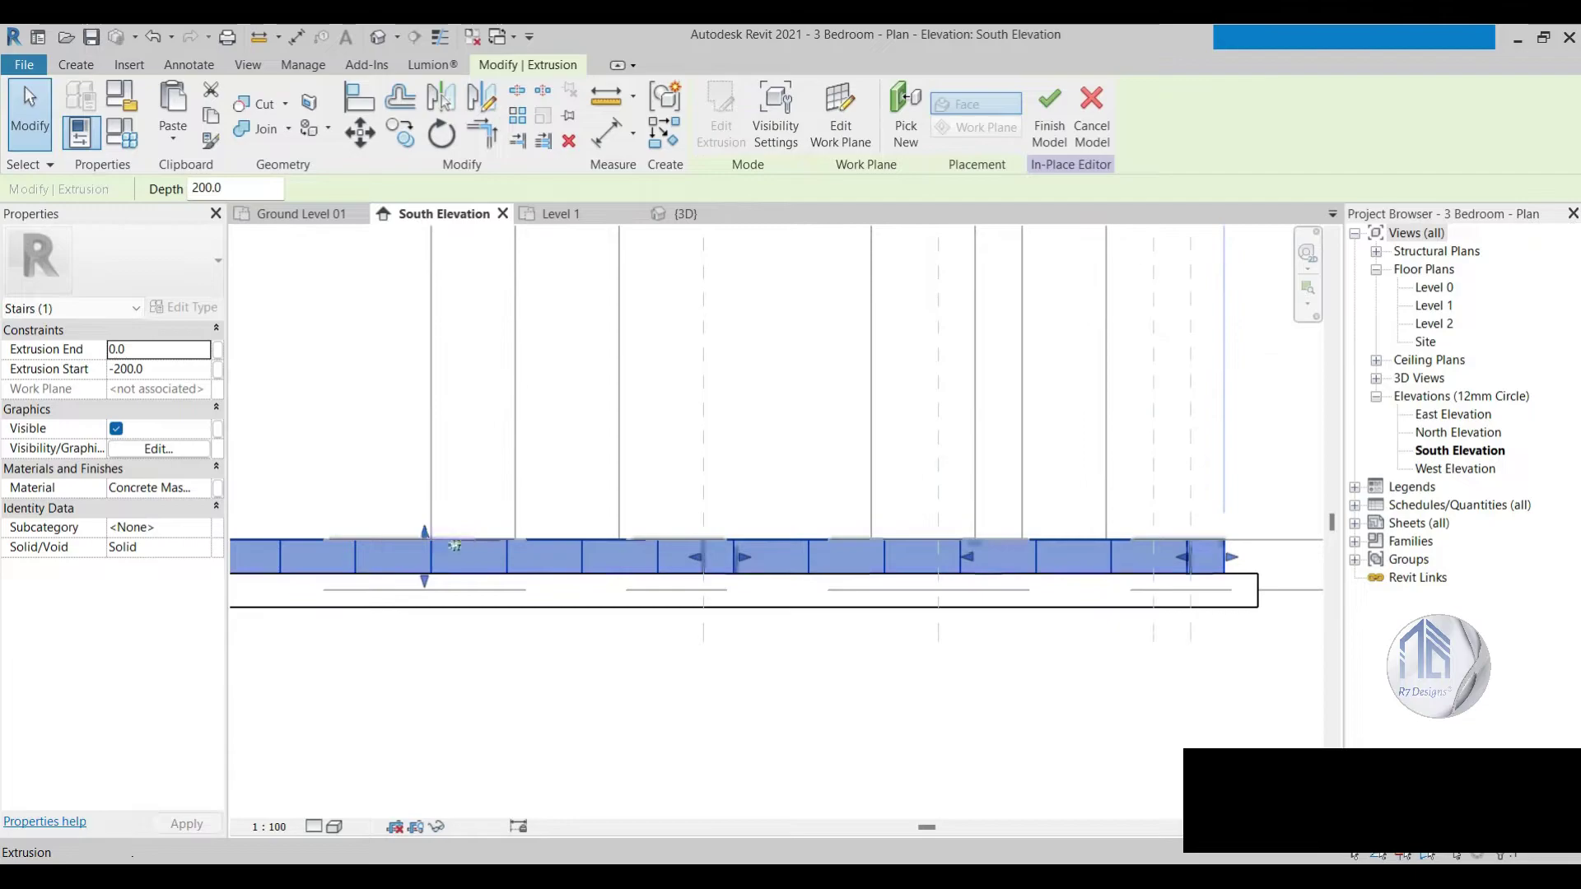
pyautogui.scroll(2, 443, 550)
pyautogui.scroll(2, 441, 550)
# Step: Try lowering the pier 200 below its level, undo it, deselect, and return to 3D
pyautogui.moveTo(441, 546); pyautogui.dragTo(431, 614)
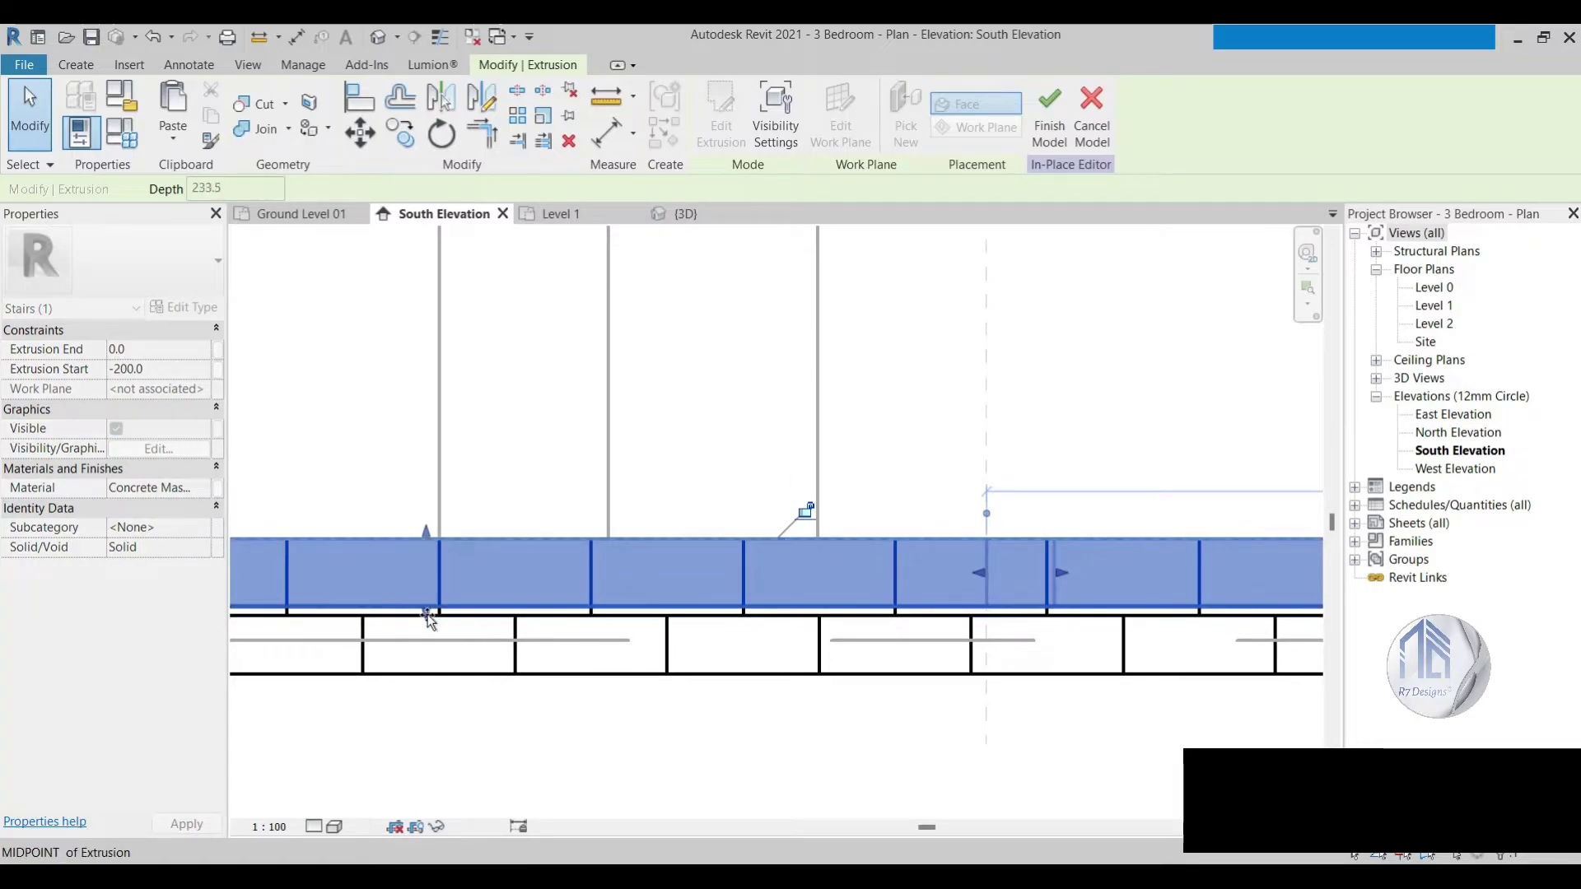
pyautogui.moveTo(432, 614); pyautogui.dragTo(618, 681)
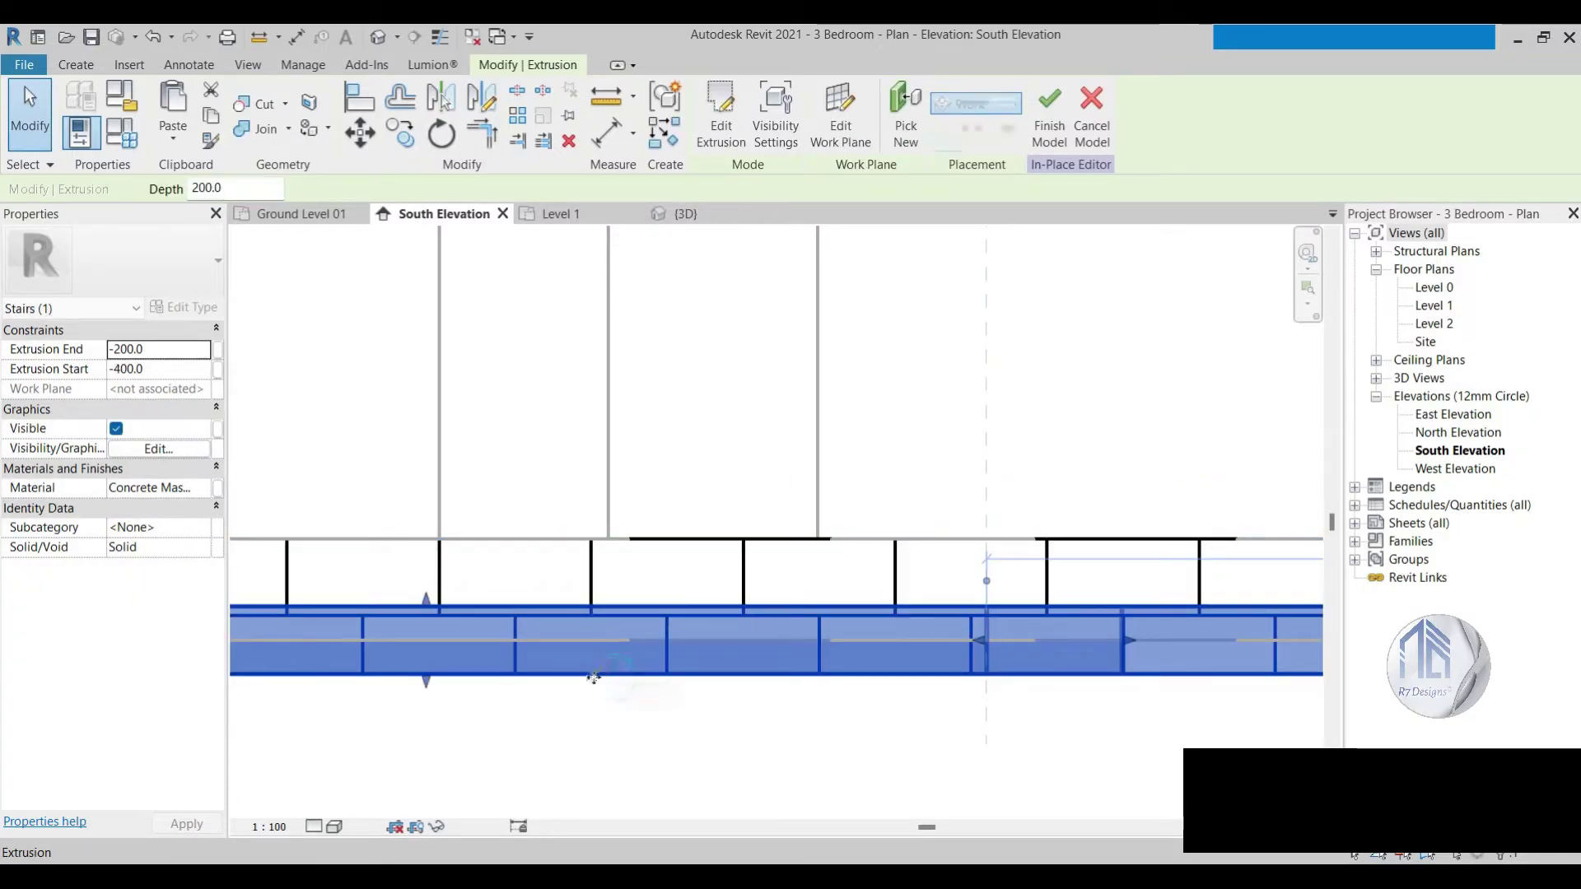
pyautogui.hotkey('ctrl', 'z')
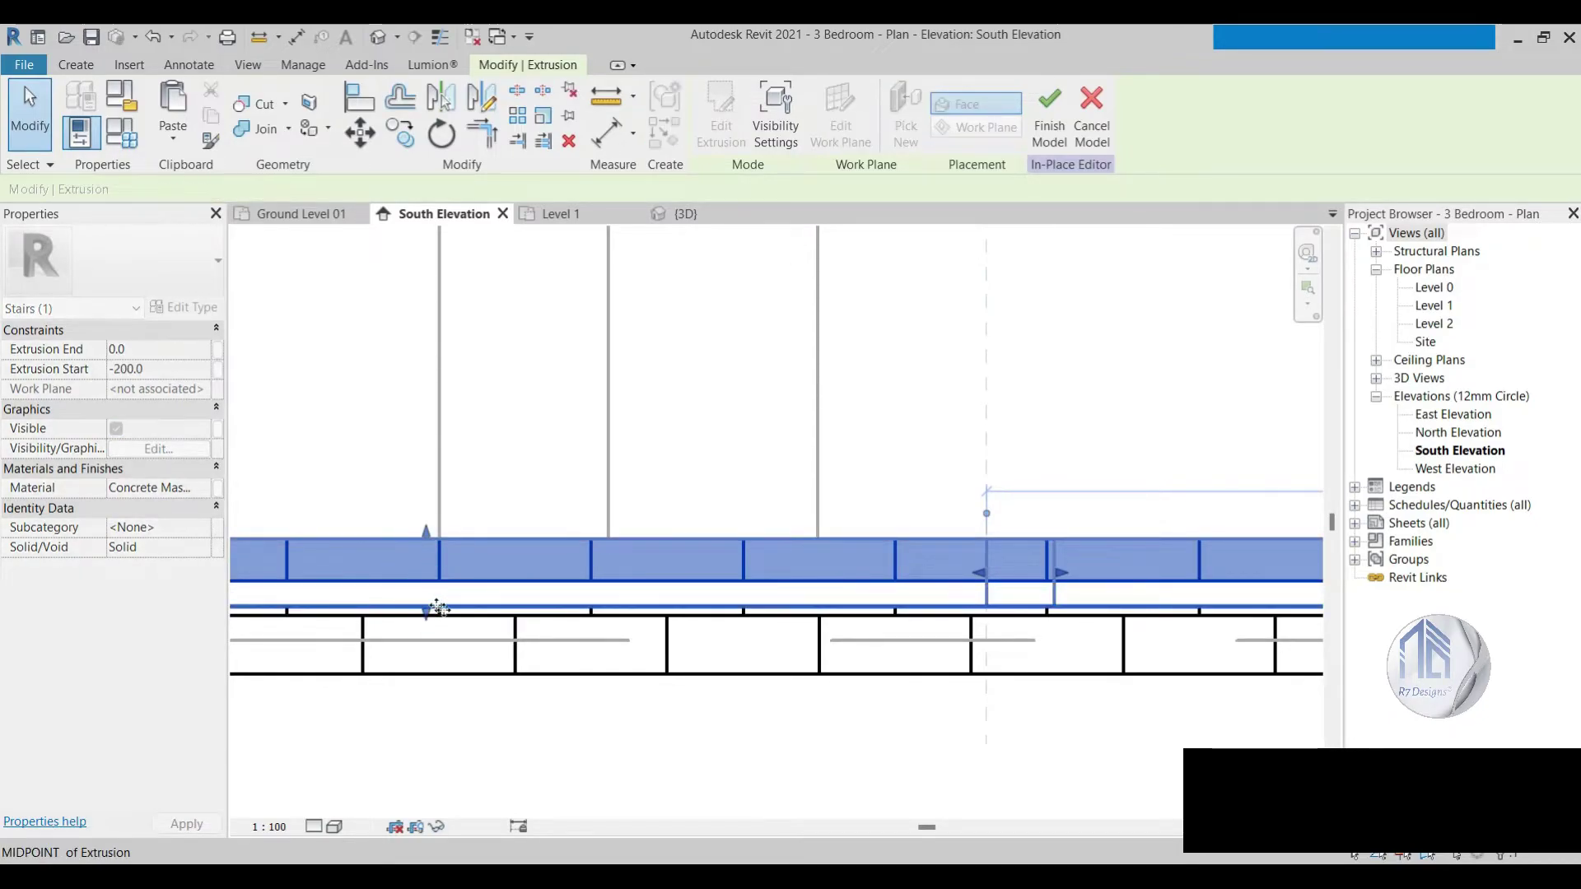
pyautogui.click(508, 737)
pyautogui.click(680, 213)
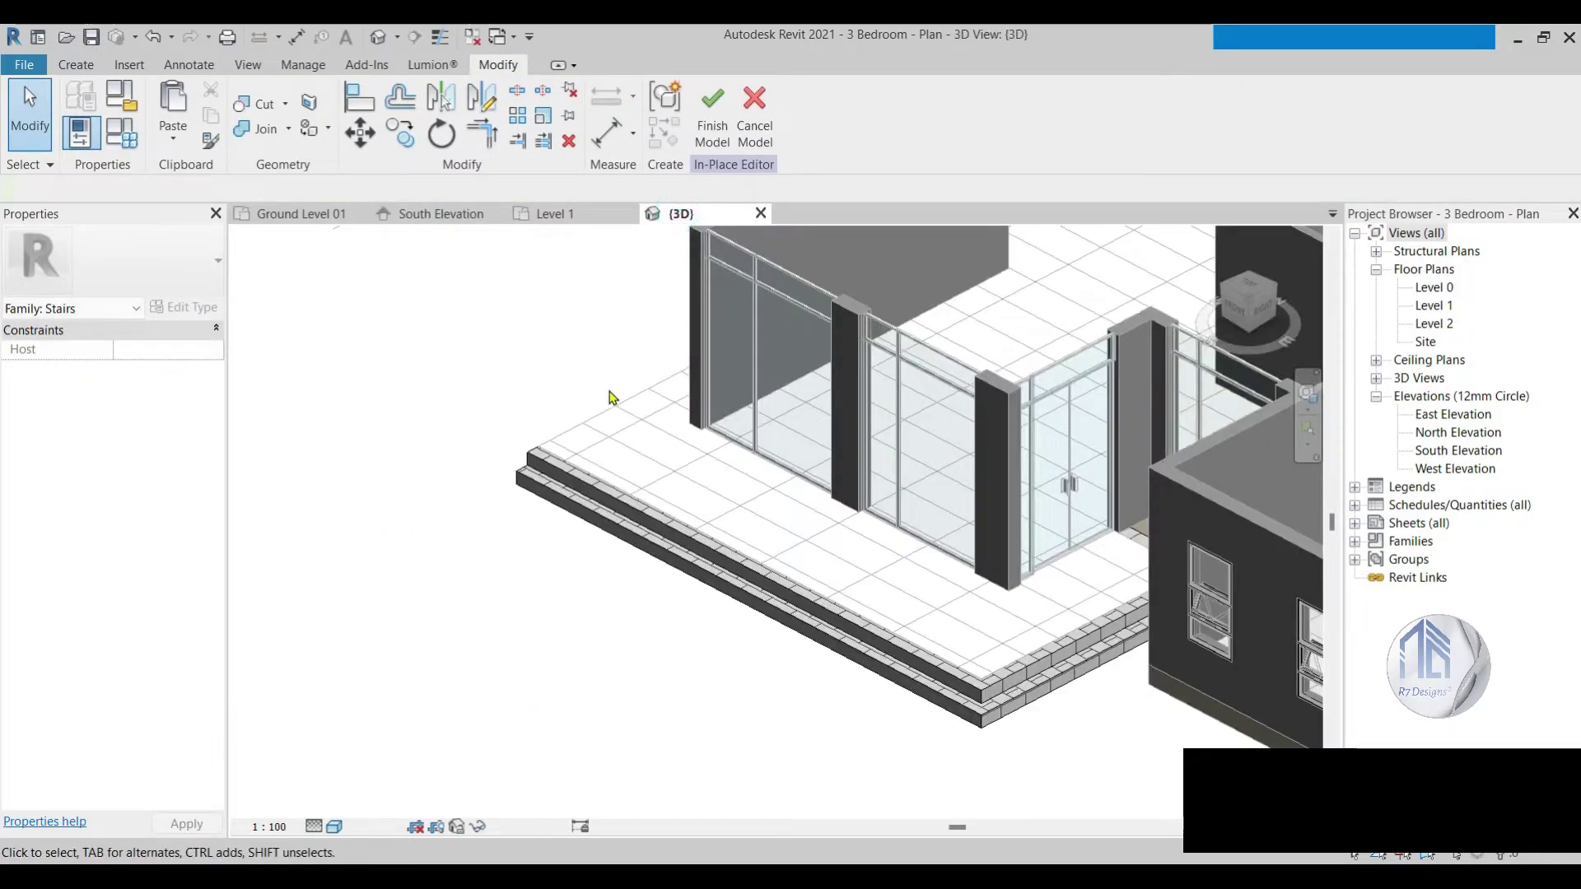
# Step: Orbit the 3D view to face the front, then back to an angled view of the house
pyautogui.scroll(-5, 610, 398)
pyautogui.keyDown('shift'); pyautogui.moveTo(836, 535); pyautogui.dragTo(946, 495, button='middle'); pyautogui.keyUp('shift')
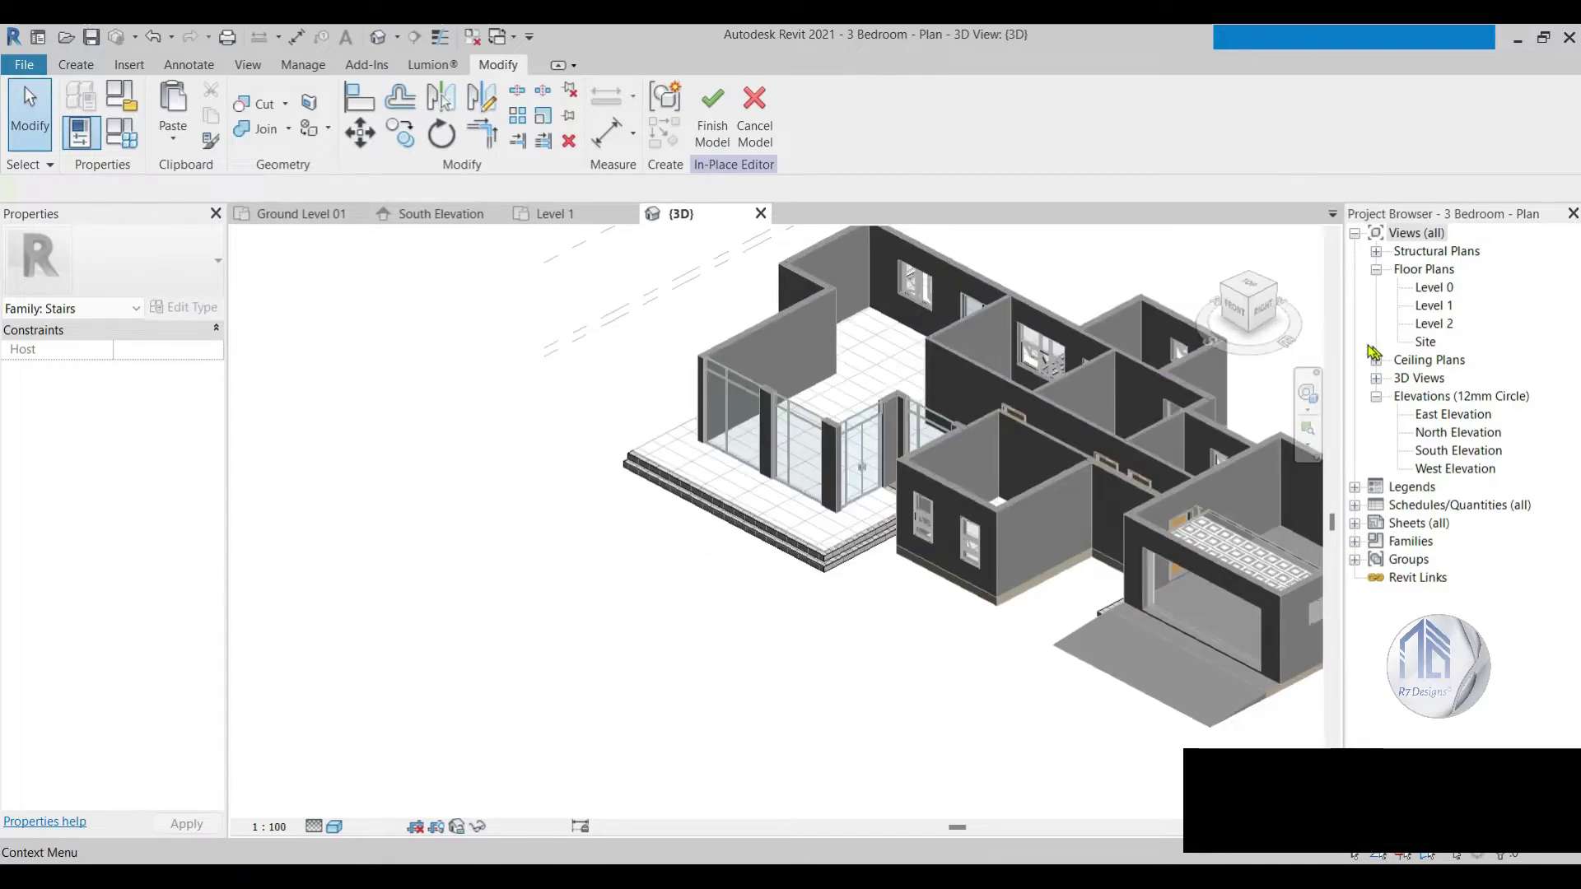
pyautogui.click(1232, 310)
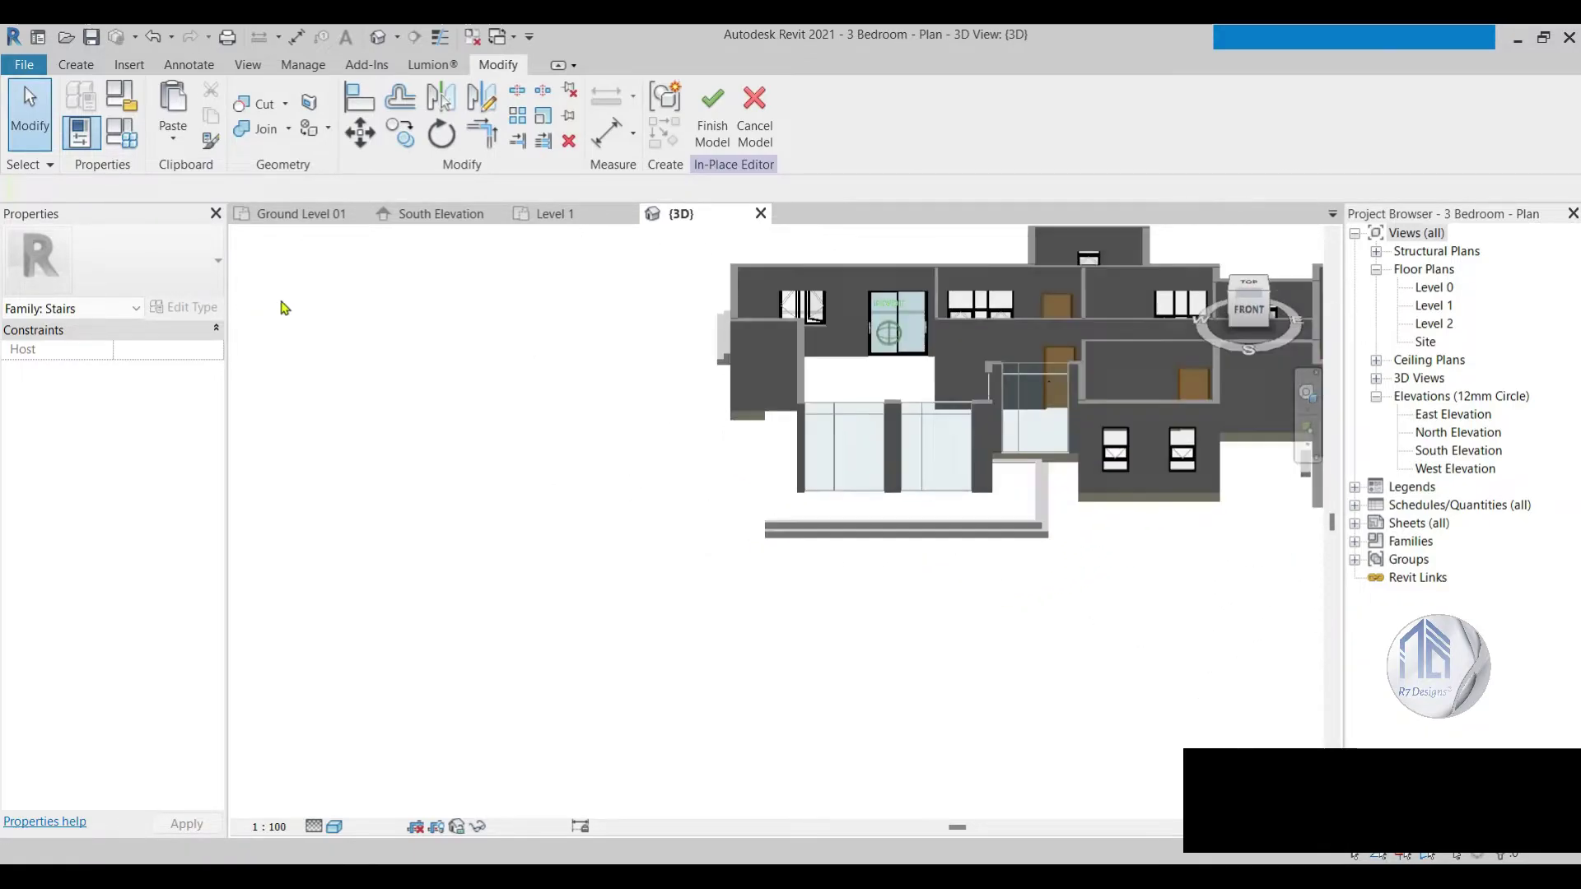
pyautogui.moveTo(284, 308)
pyautogui.keyDown('shift'); pyautogui.mouseDown(button='middle')
pyautogui.moveTo(685, 299)
pyautogui.moveTo(491, 297)
pyautogui.moveTo(626, 395)
pyautogui.moveTo(728, 504)
pyautogui.mouseUp(button='middle'); pyautogui.keyUp('shift')
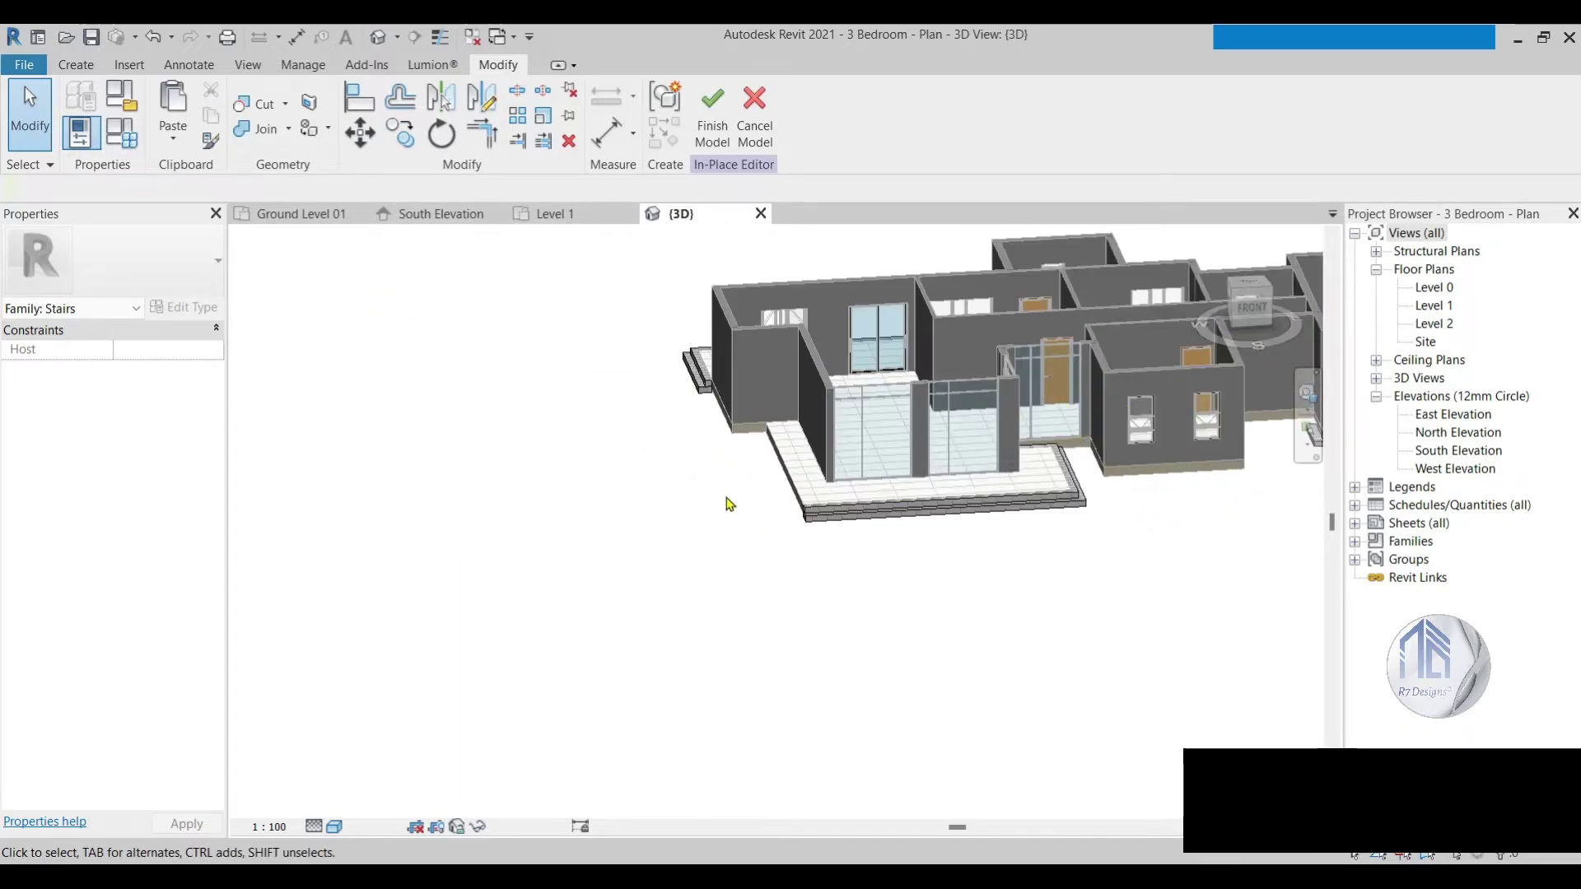
pyautogui.scroll(-1, 729, 504)
pyautogui.scroll(3, 1093, 529)
pyautogui.scroll(1, 1093, 529)
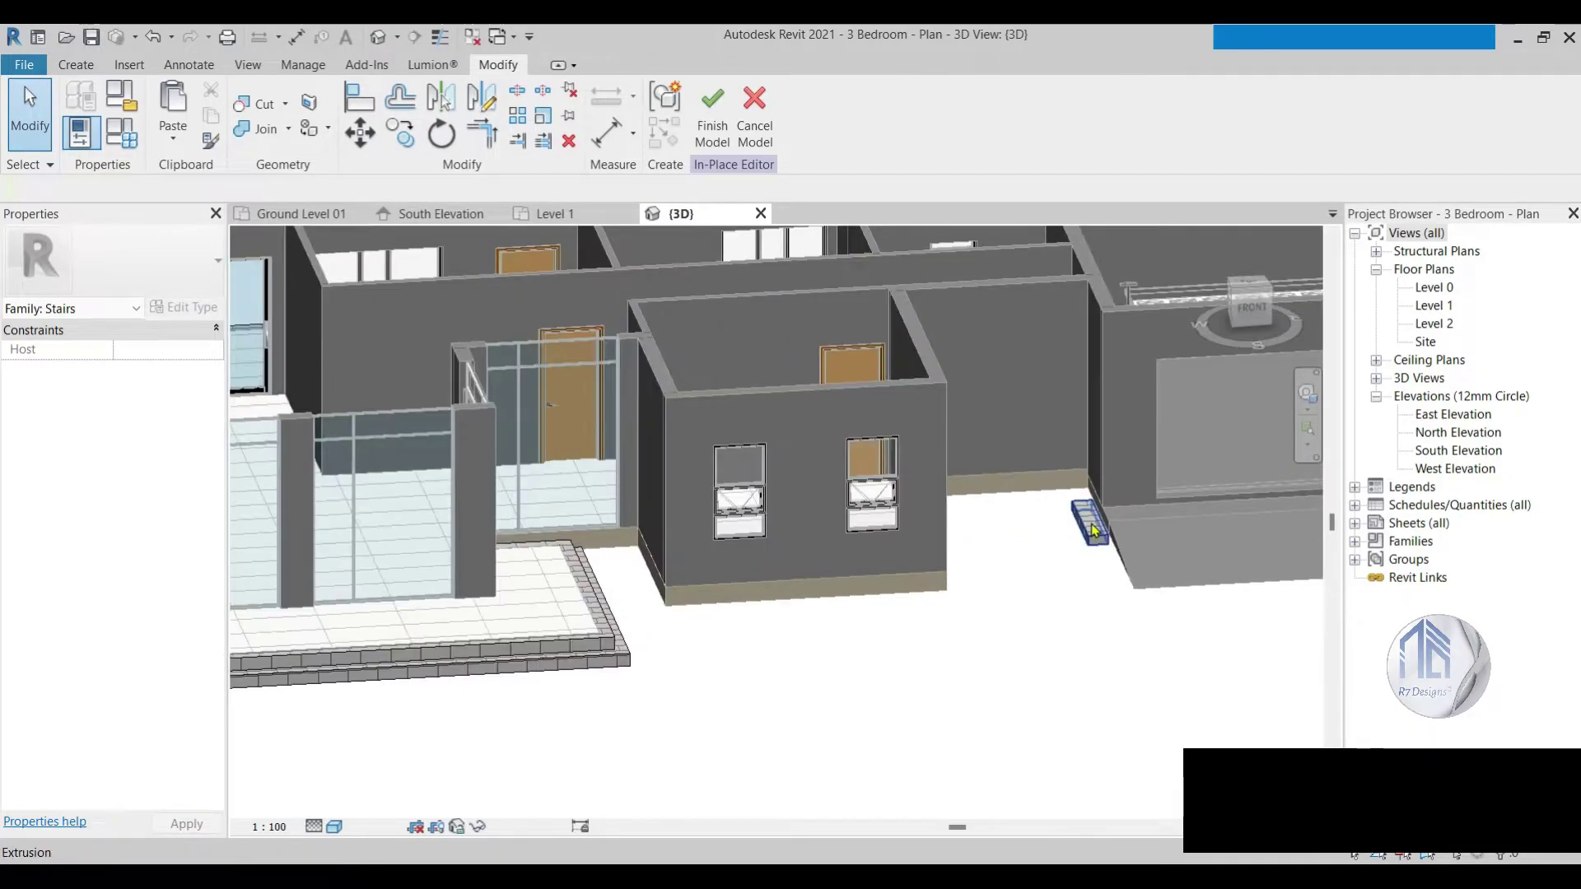
# Step: Select the small step extrusion beside the garage and nudge it against the wall
pyautogui.click(1093, 529)
pyautogui.scroll(2, 1093, 530)
pyautogui.scroll(2, 1087, 510)
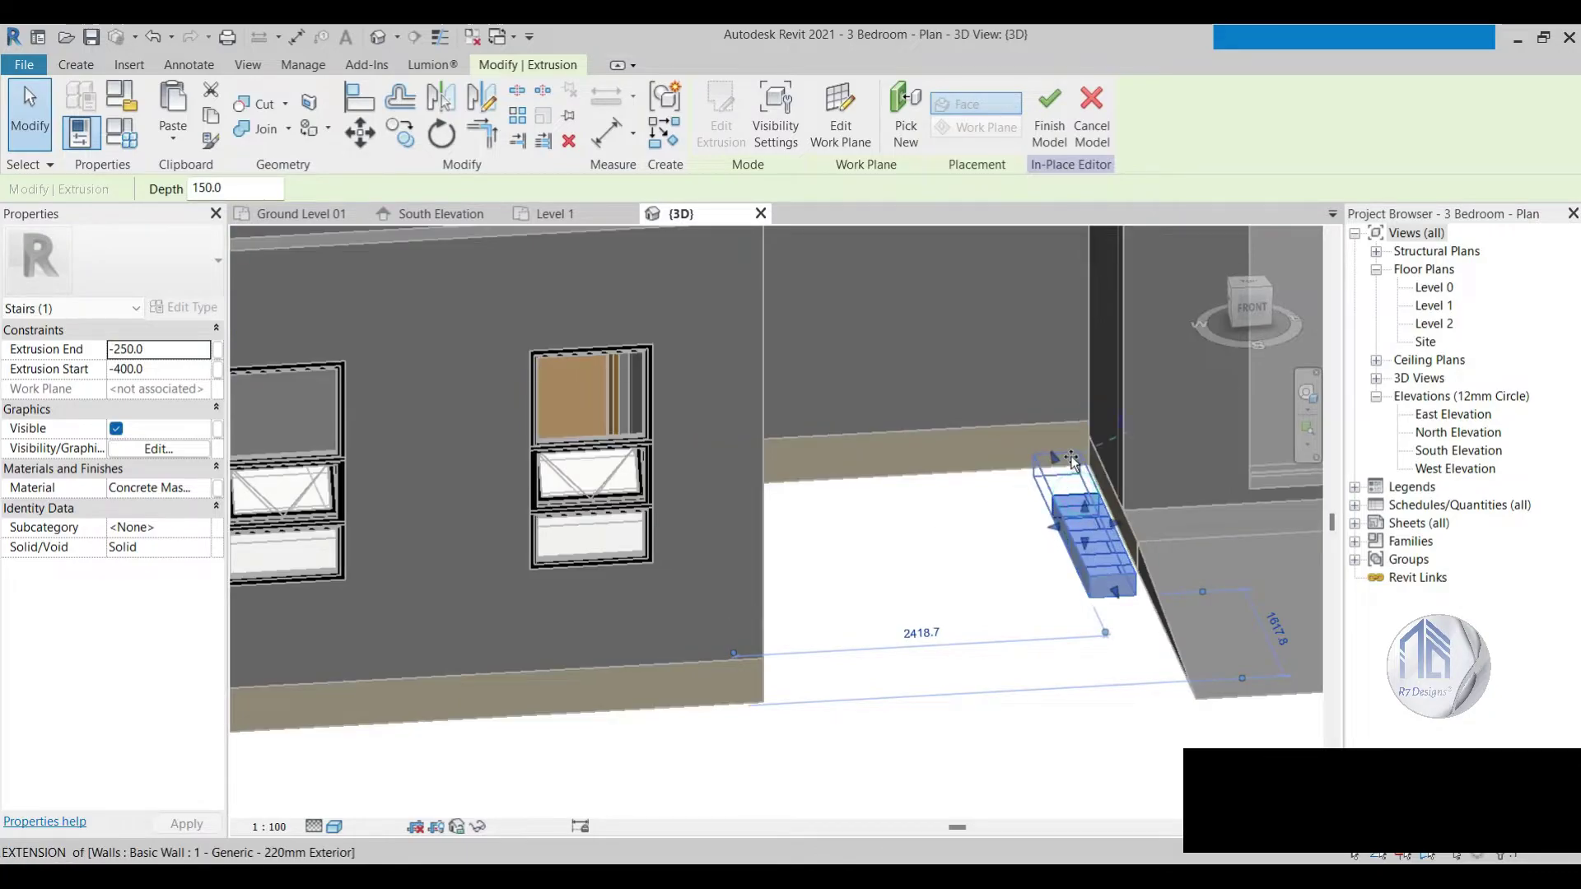
pyautogui.moveTo(1071, 460); pyautogui.dragTo(1058, 456)
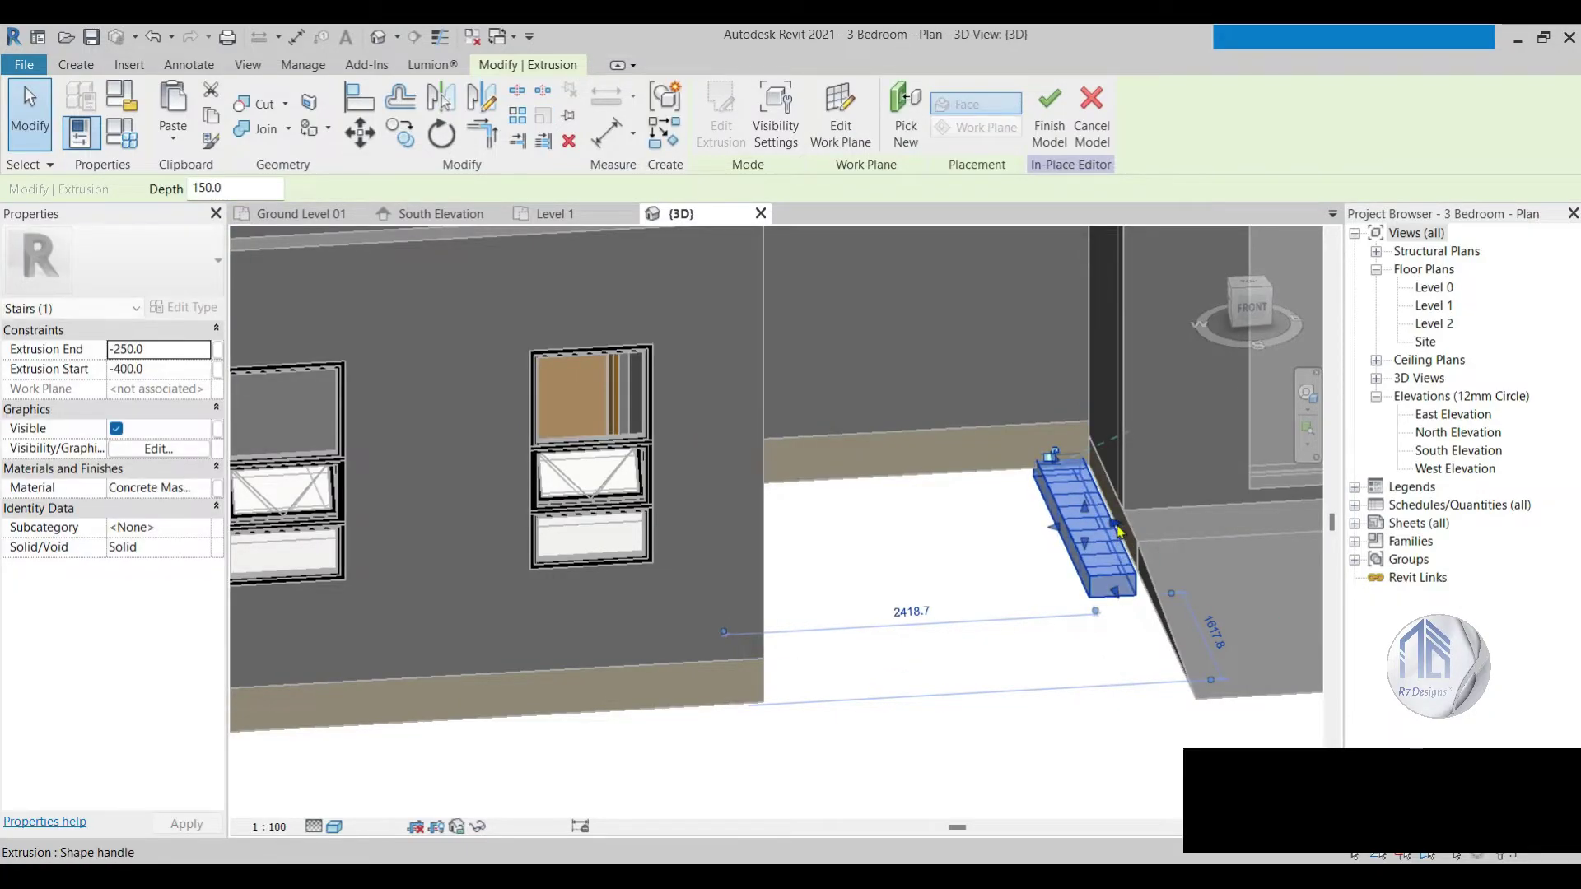
pyautogui.scroll(1, 1099, 507)
pyautogui.scroll(1, 1077, 470)
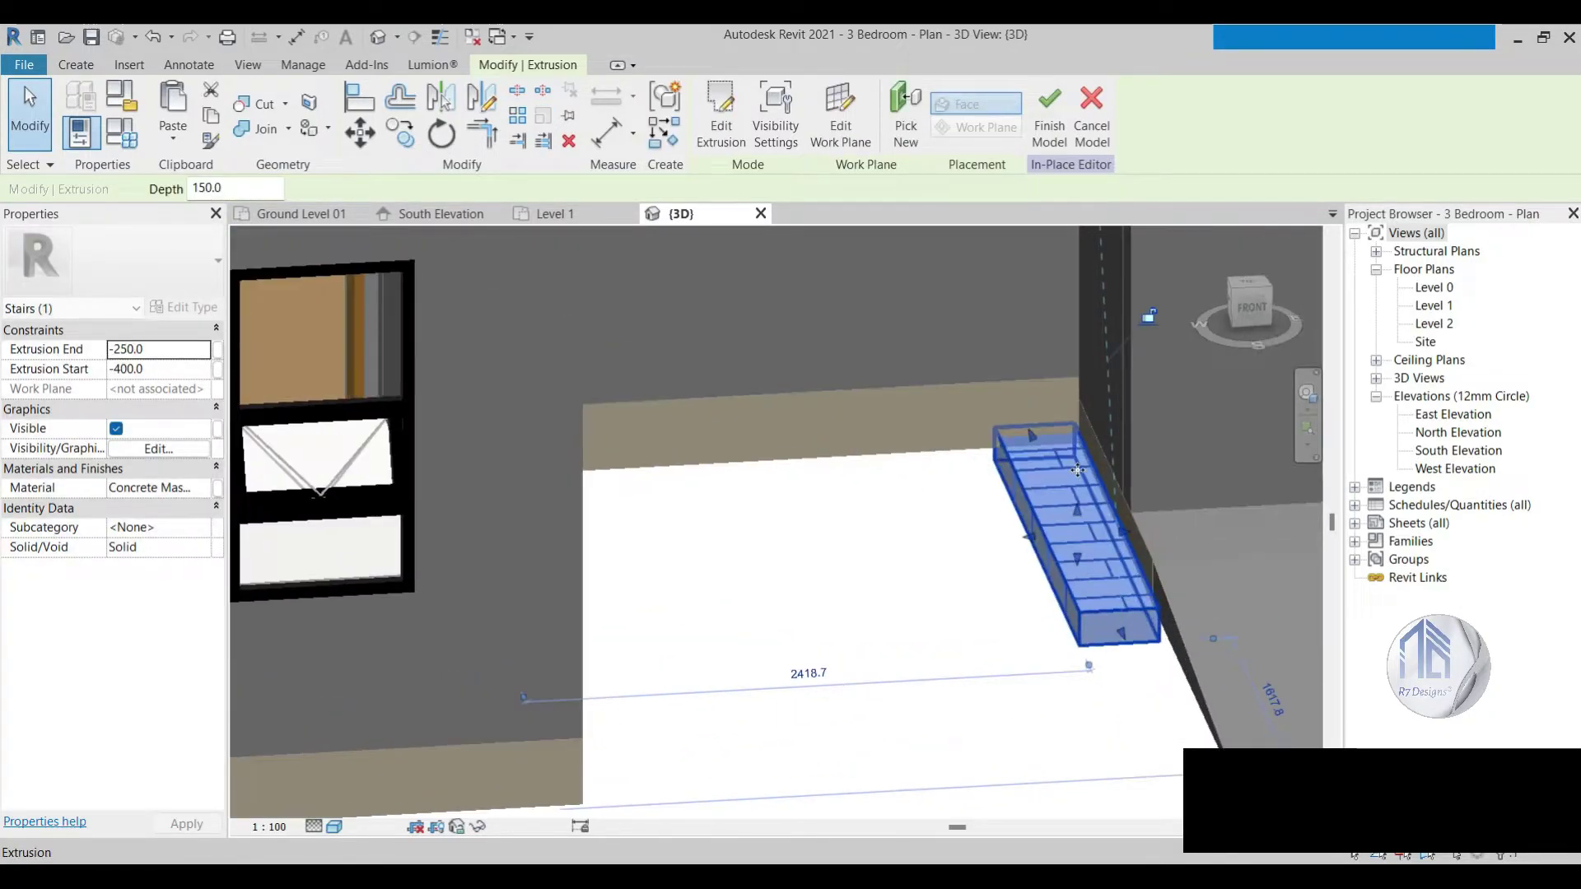
# Step: Check Level 1, then drag the pier's top handle in 3D to a 300 depth
pyautogui.click(550, 213)
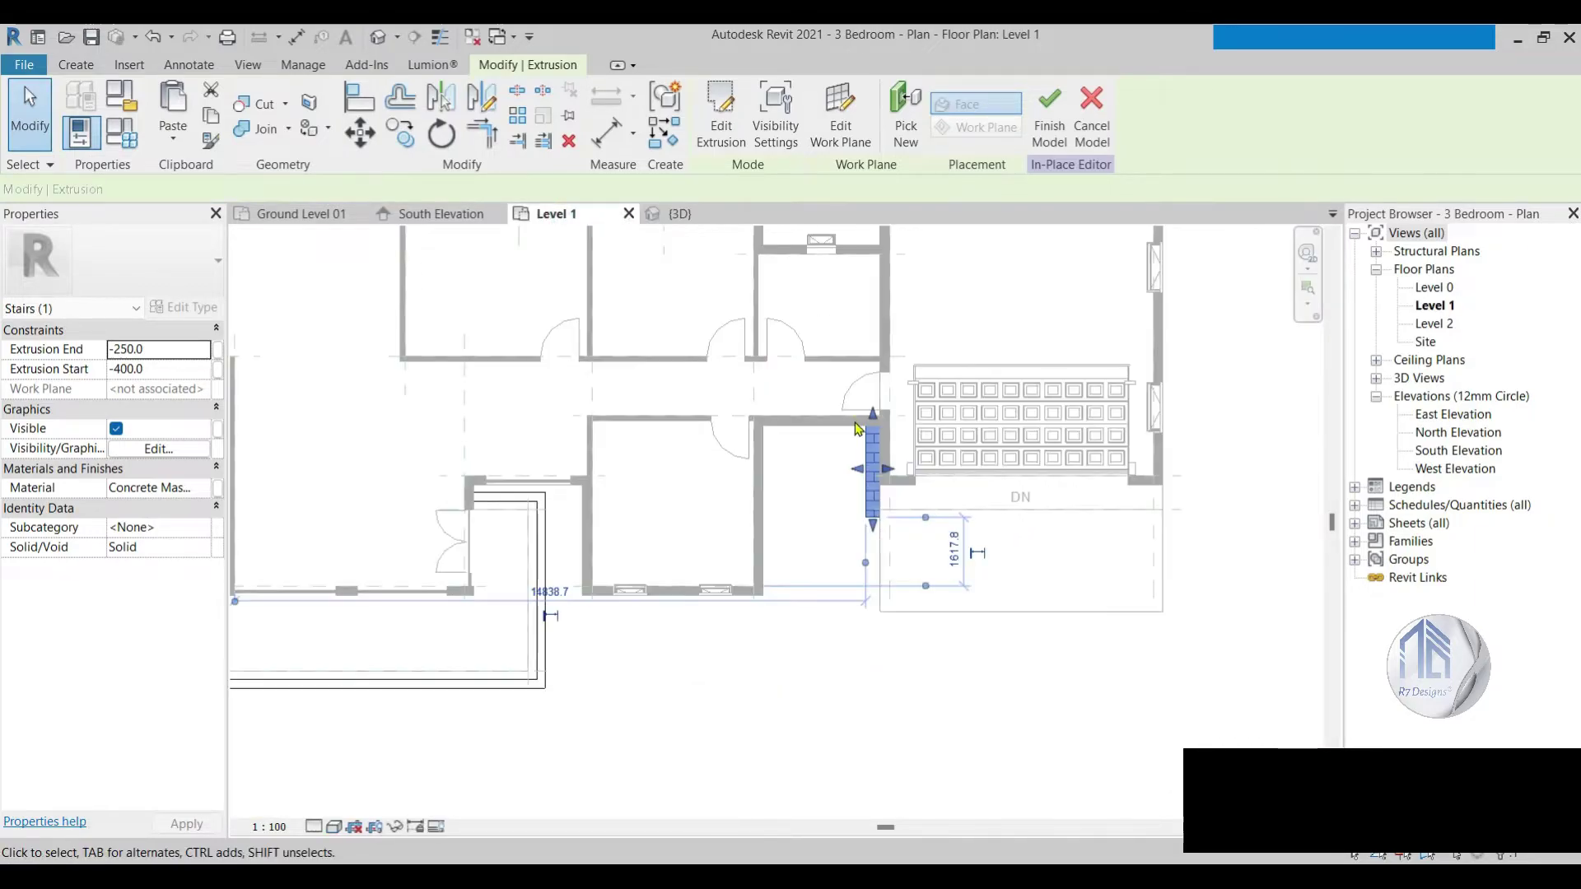
pyautogui.scroll(1, 858, 429)
pyautogui.scroll(1, 873, 424)
pyautogui.scroll(1, 898, 416)
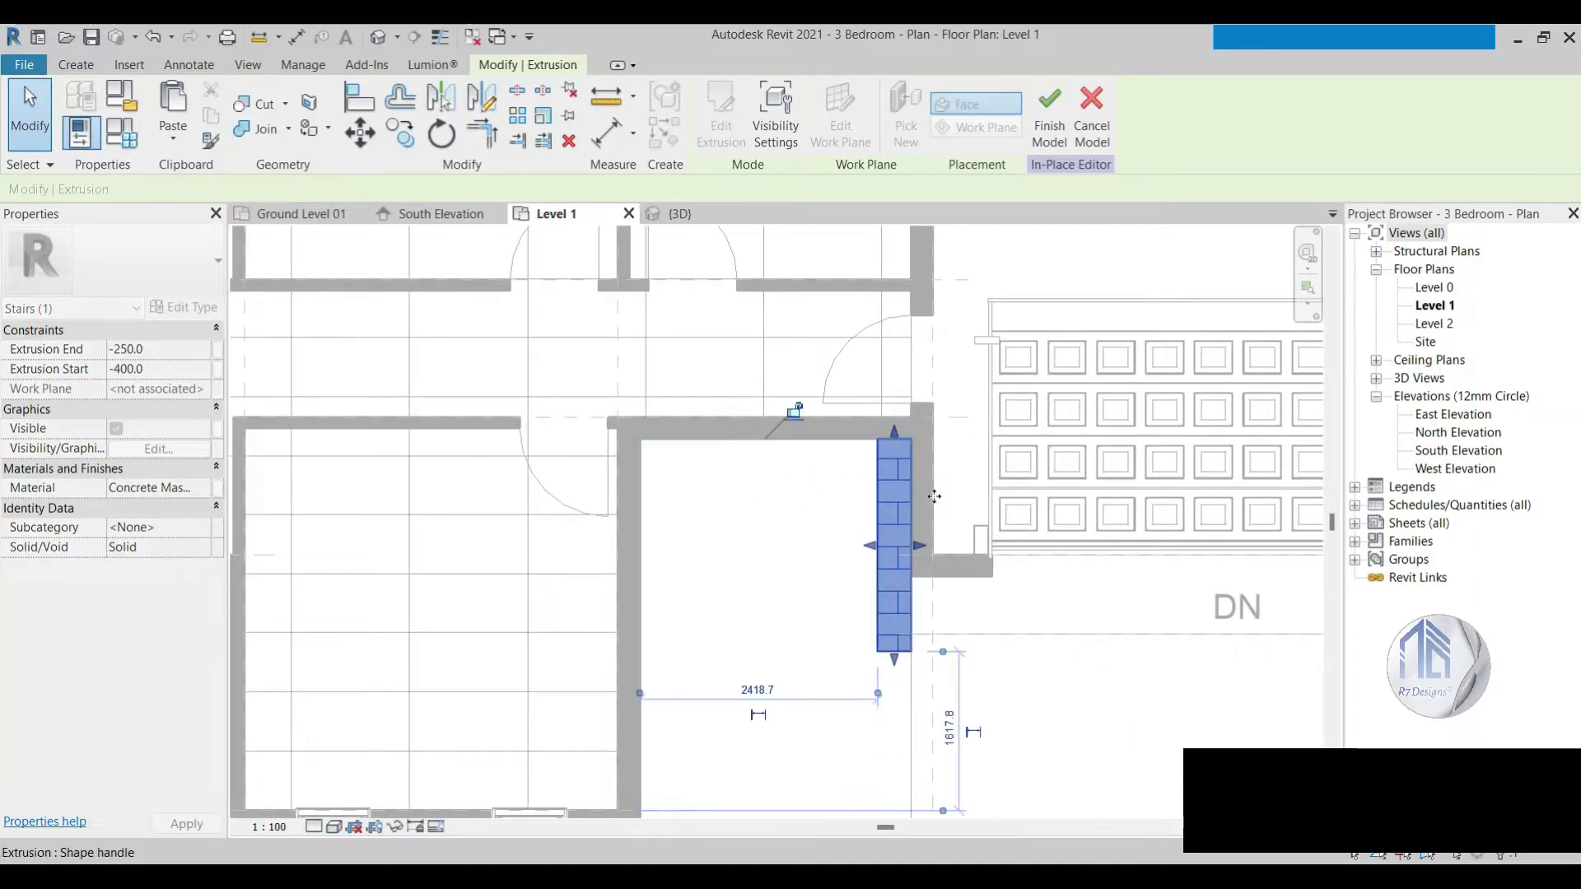
pyautogui.click(688, 215)
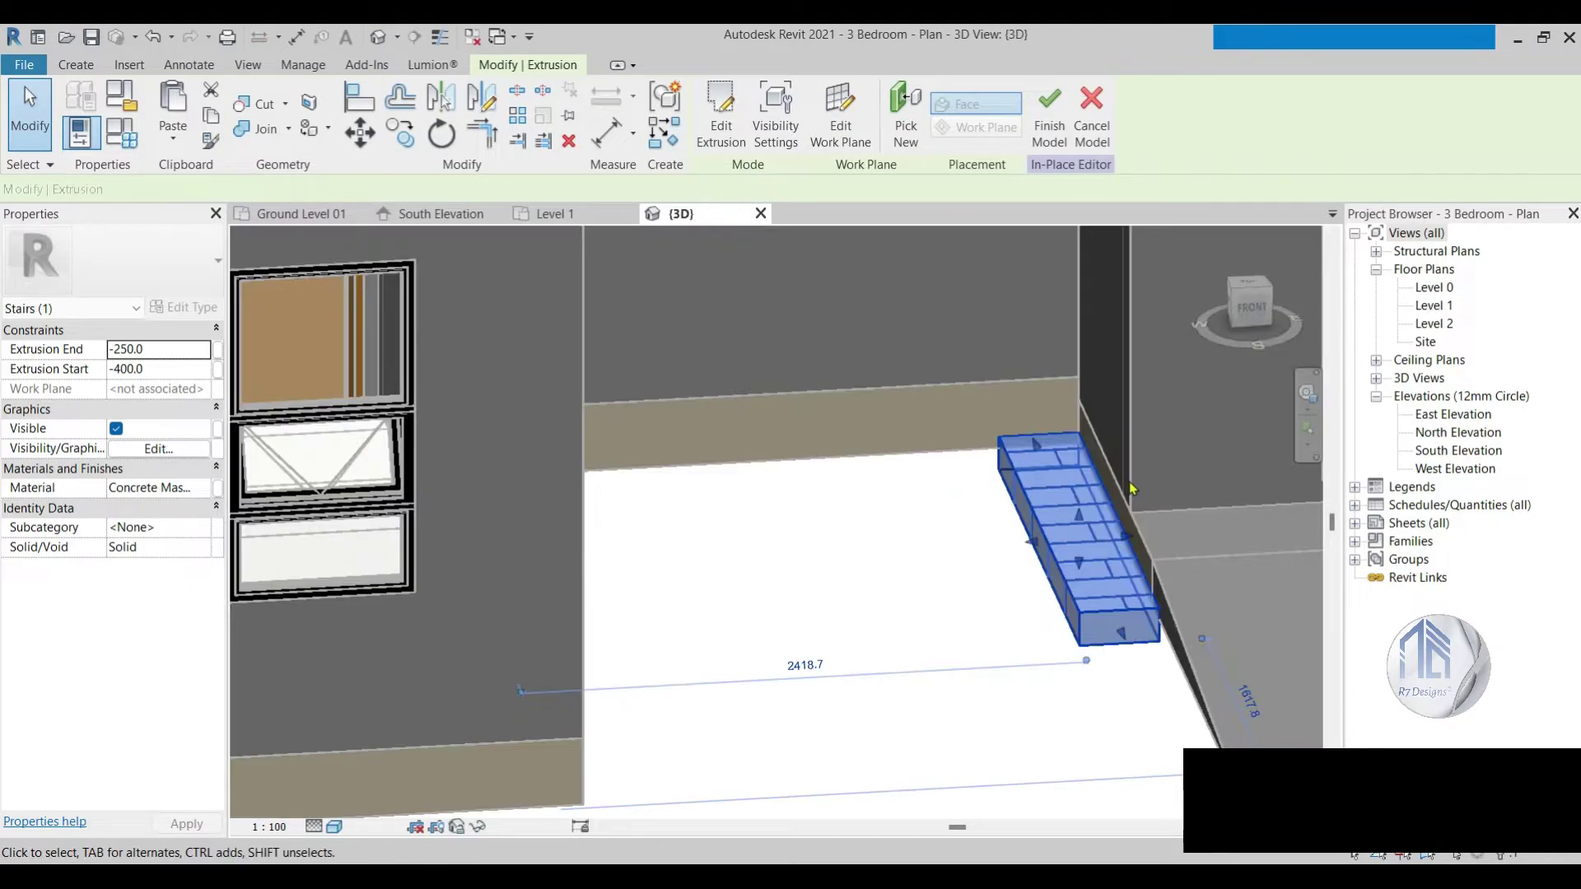
pyautogui.moveTo(1072, 531); pyautogui.dragTo(1069, 391)
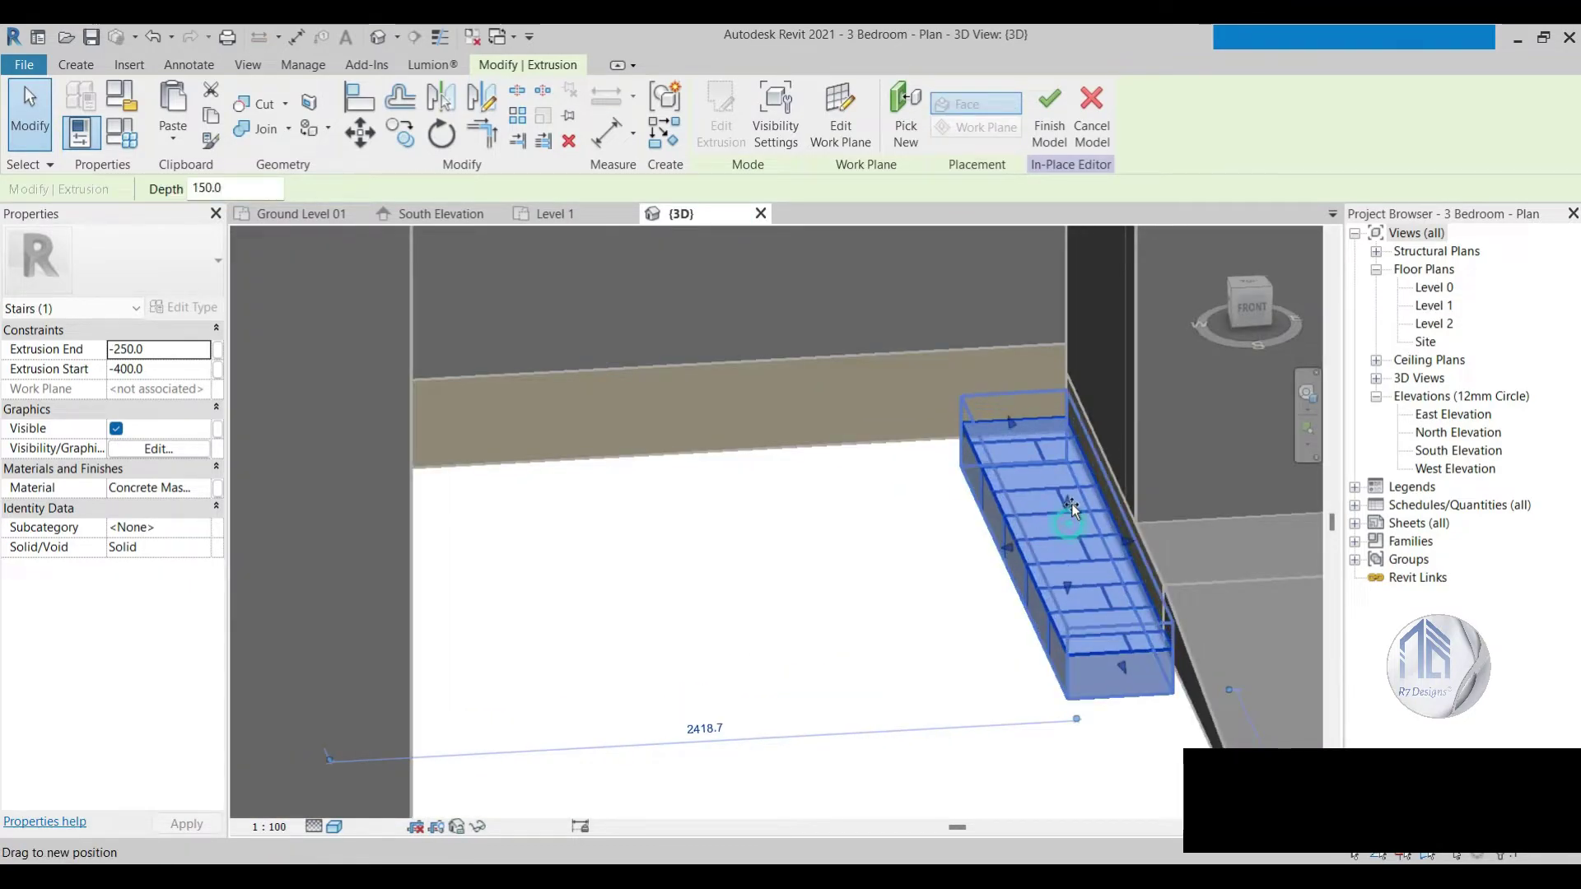
pyautogui.click(799, 518)
pyautogui.scroll(-3, 818, 381)
# Step: Finish the model, then reopen the pier for in-place editing from the Level 1 plan
pyautogui.click(713, 134)
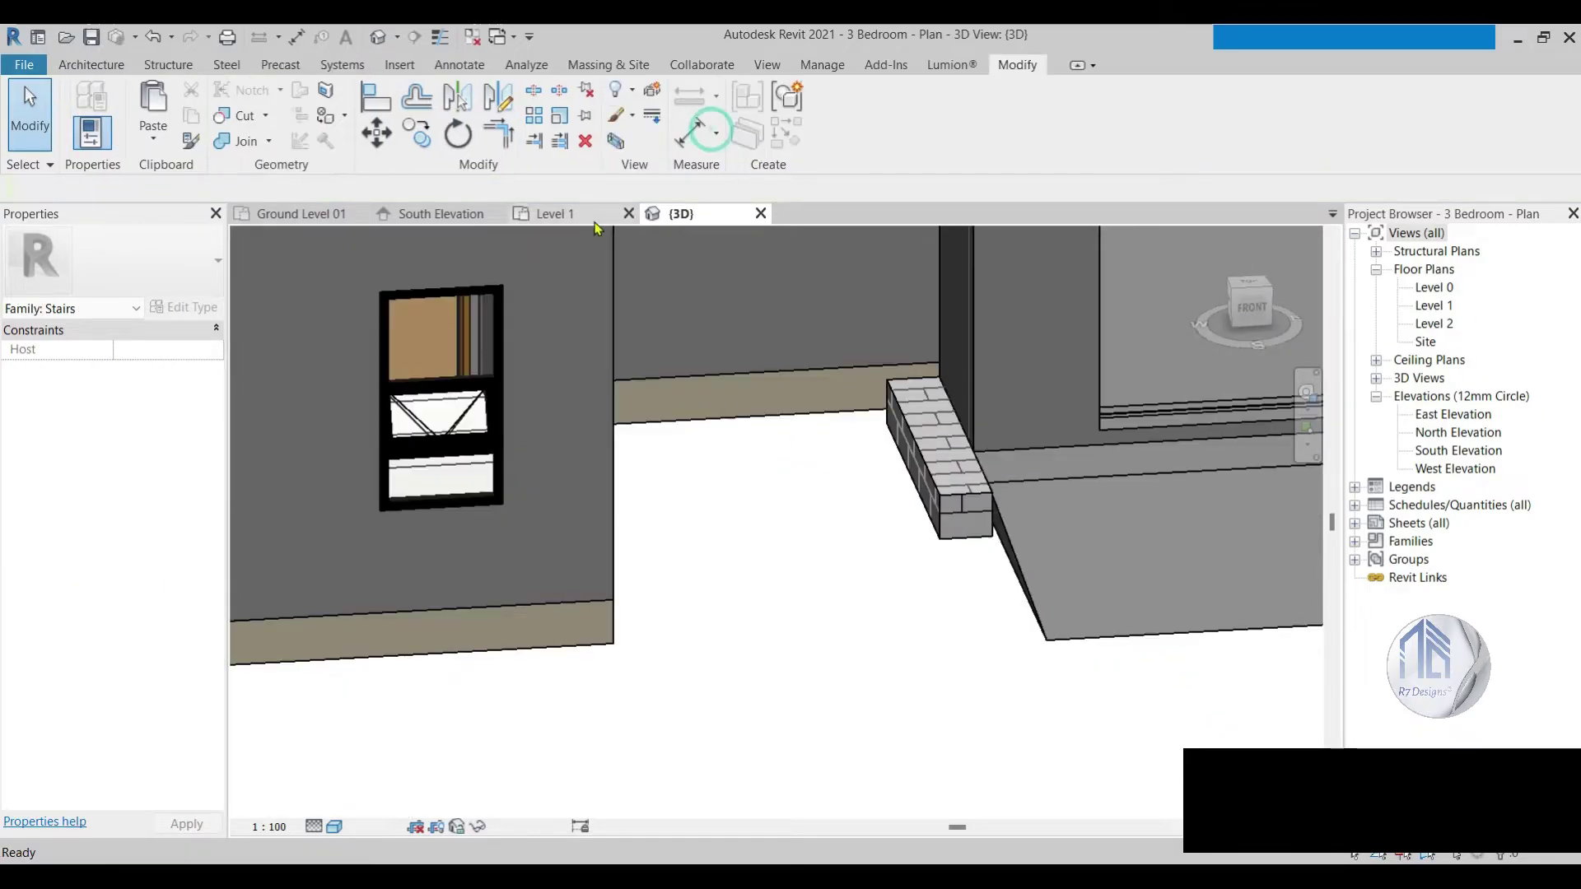
pyautogui.click(552, 213)
pyautogui.scroll(3, 737, 338)
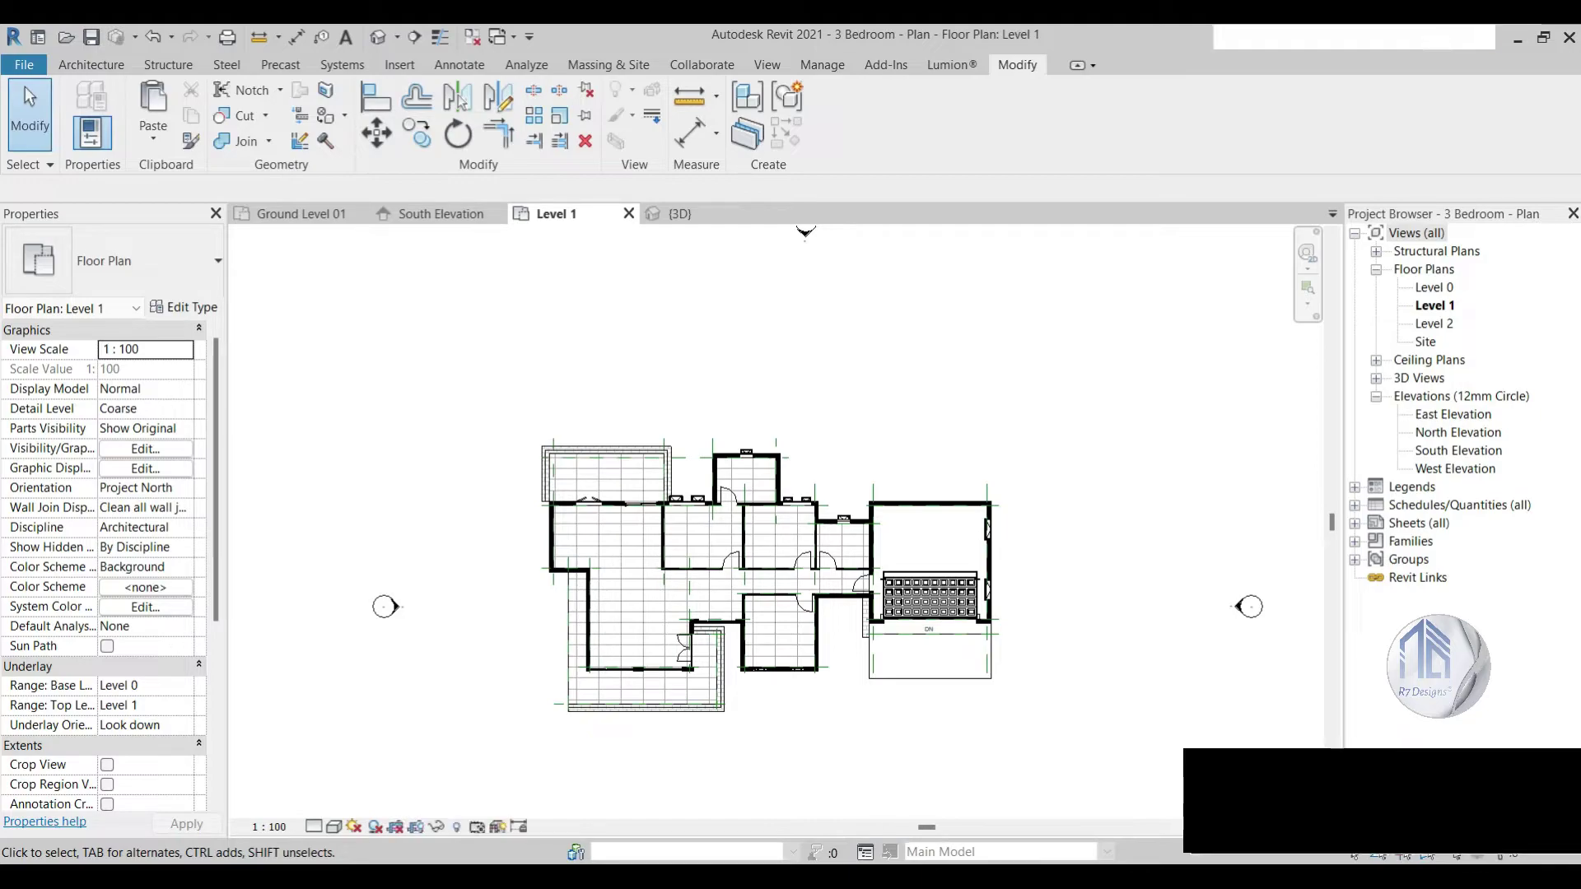
pyautogui.scroll(3, 878, 648)
pyautogui.scroll(2, 903, 653)
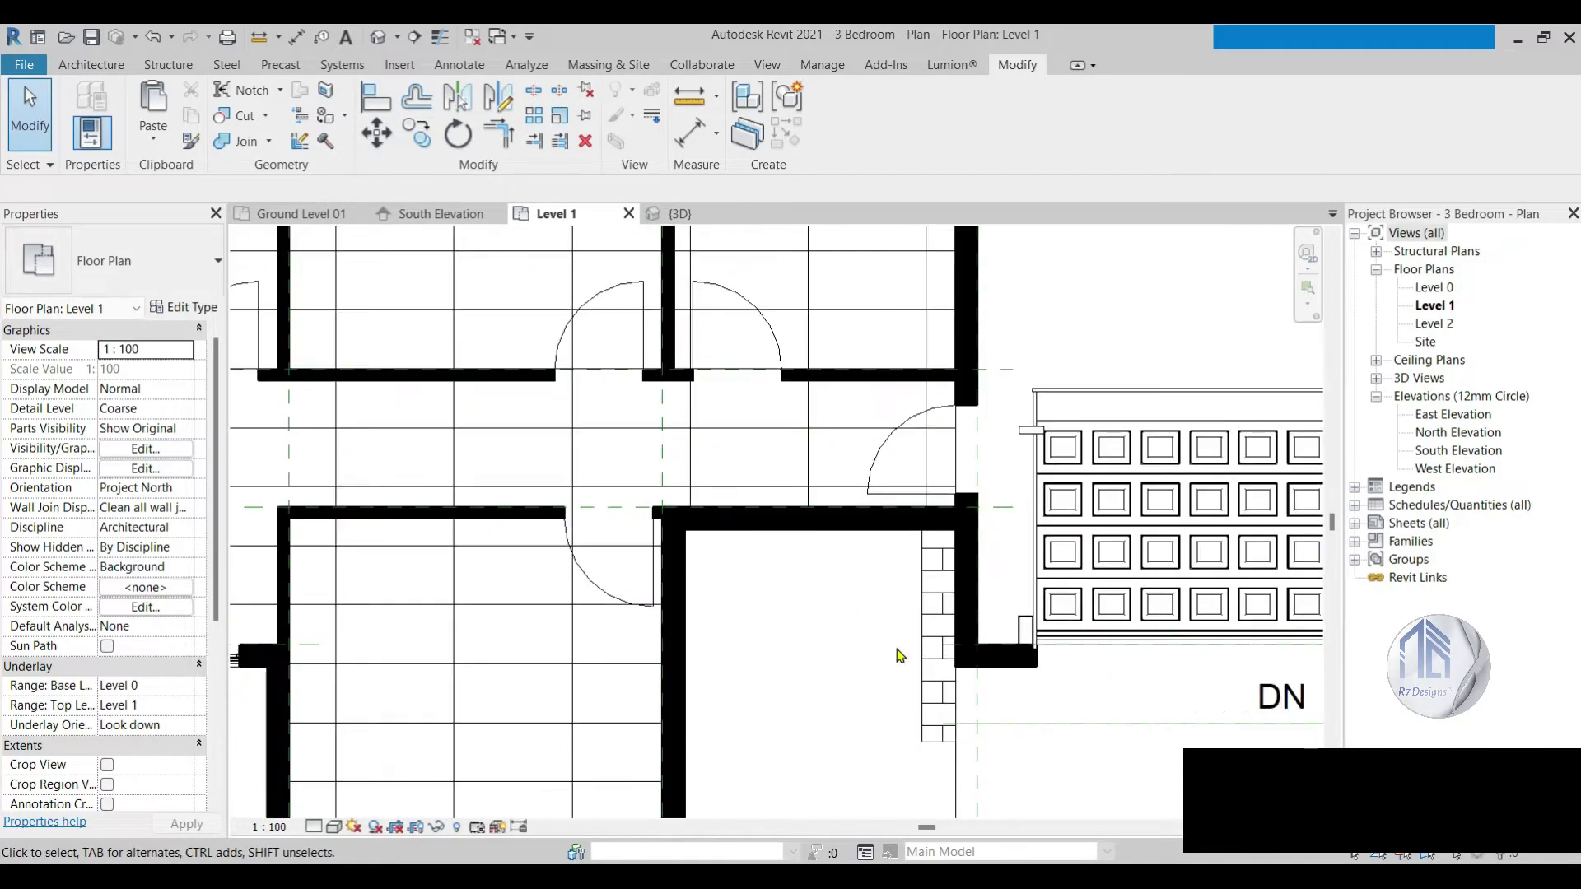
pyautogui.click(923, 653)
pyautogui.doubleClick(923, 653)
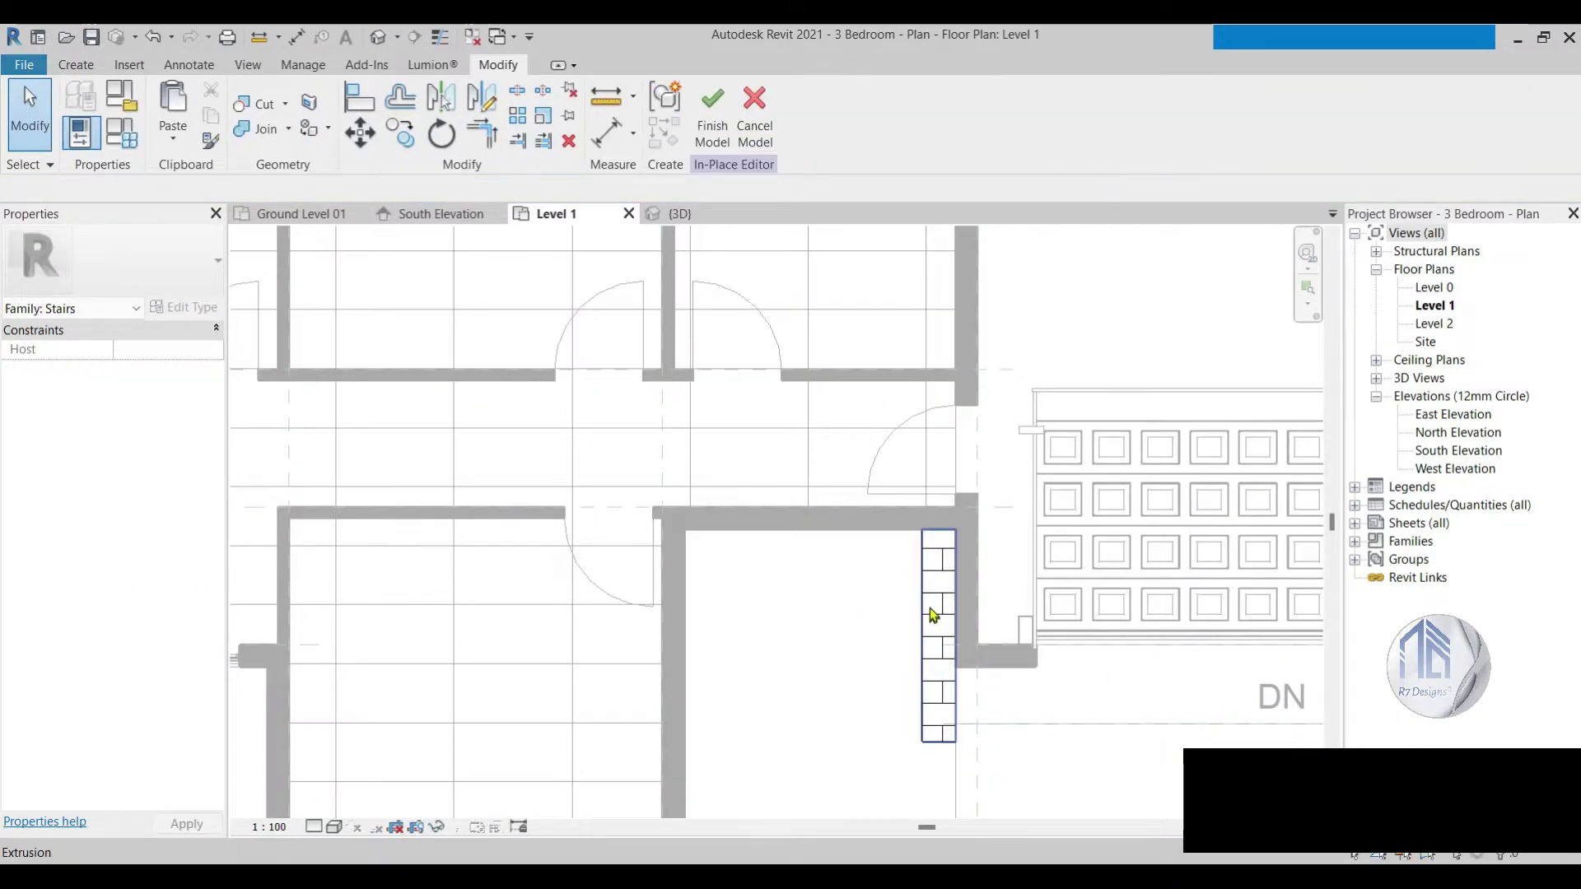
# Step: Move the pier sketch's top edge to the wall, pull its bottom edge up, and finish the sketch
pyautogui.doubleClick(925, 574)
pyautogui.click(937, 531)
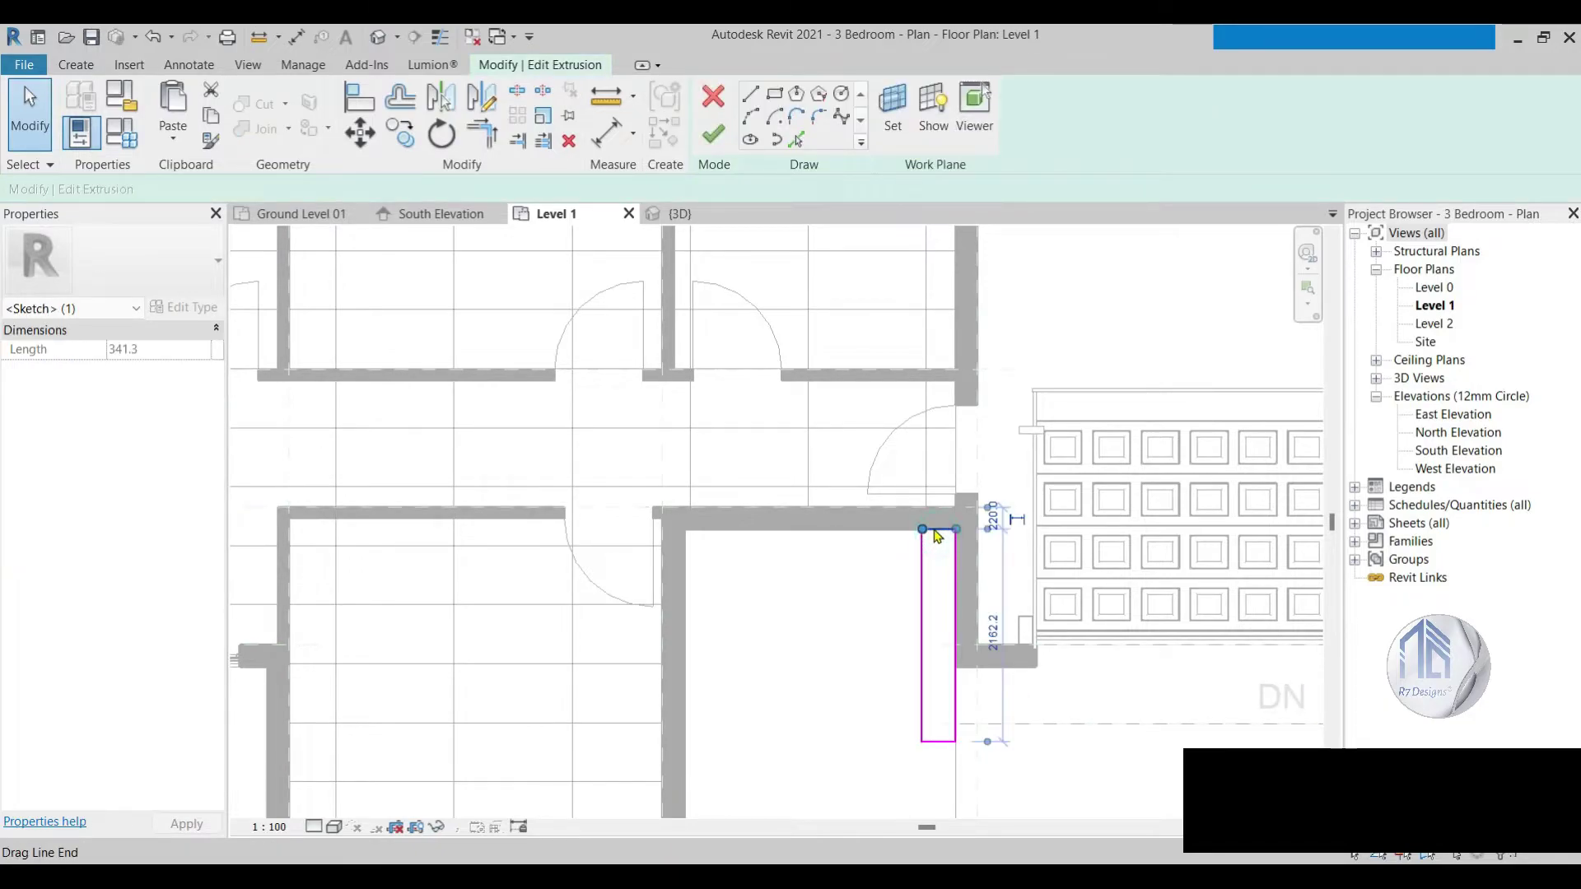
pyautogui.scroll(1, 947, 535)
pyautogui.moveTo(947, 535); pyautogui.dragTo(955, 686)
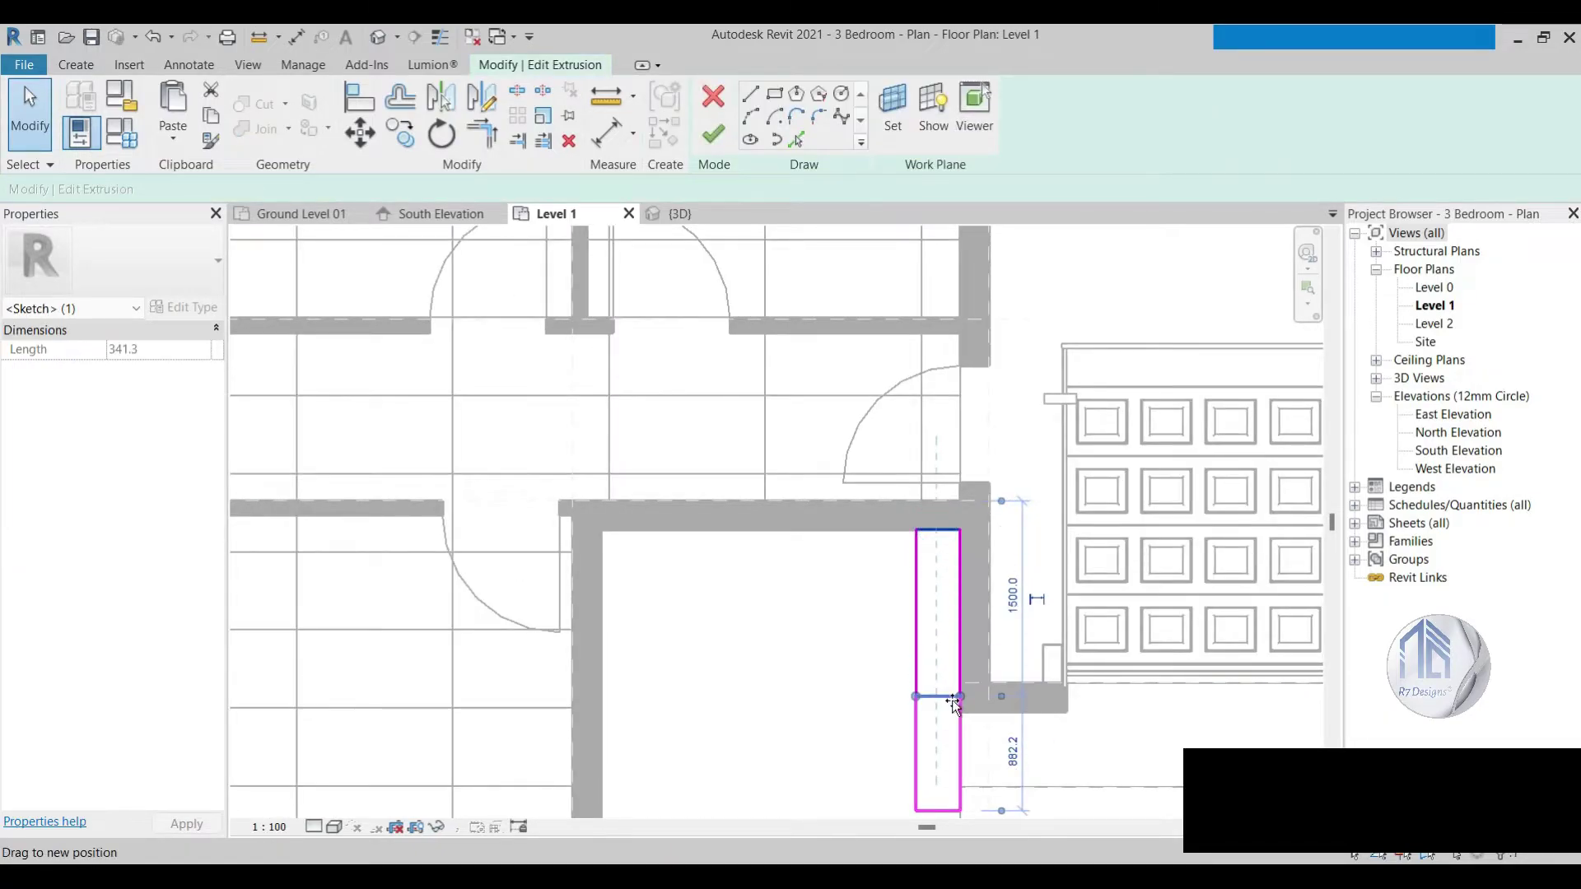
pyautogui.scroll(-1, 955, 686)
pyautogui.scroll(1, 975, 636)
pyautogui.scroll(1, 933, 629)
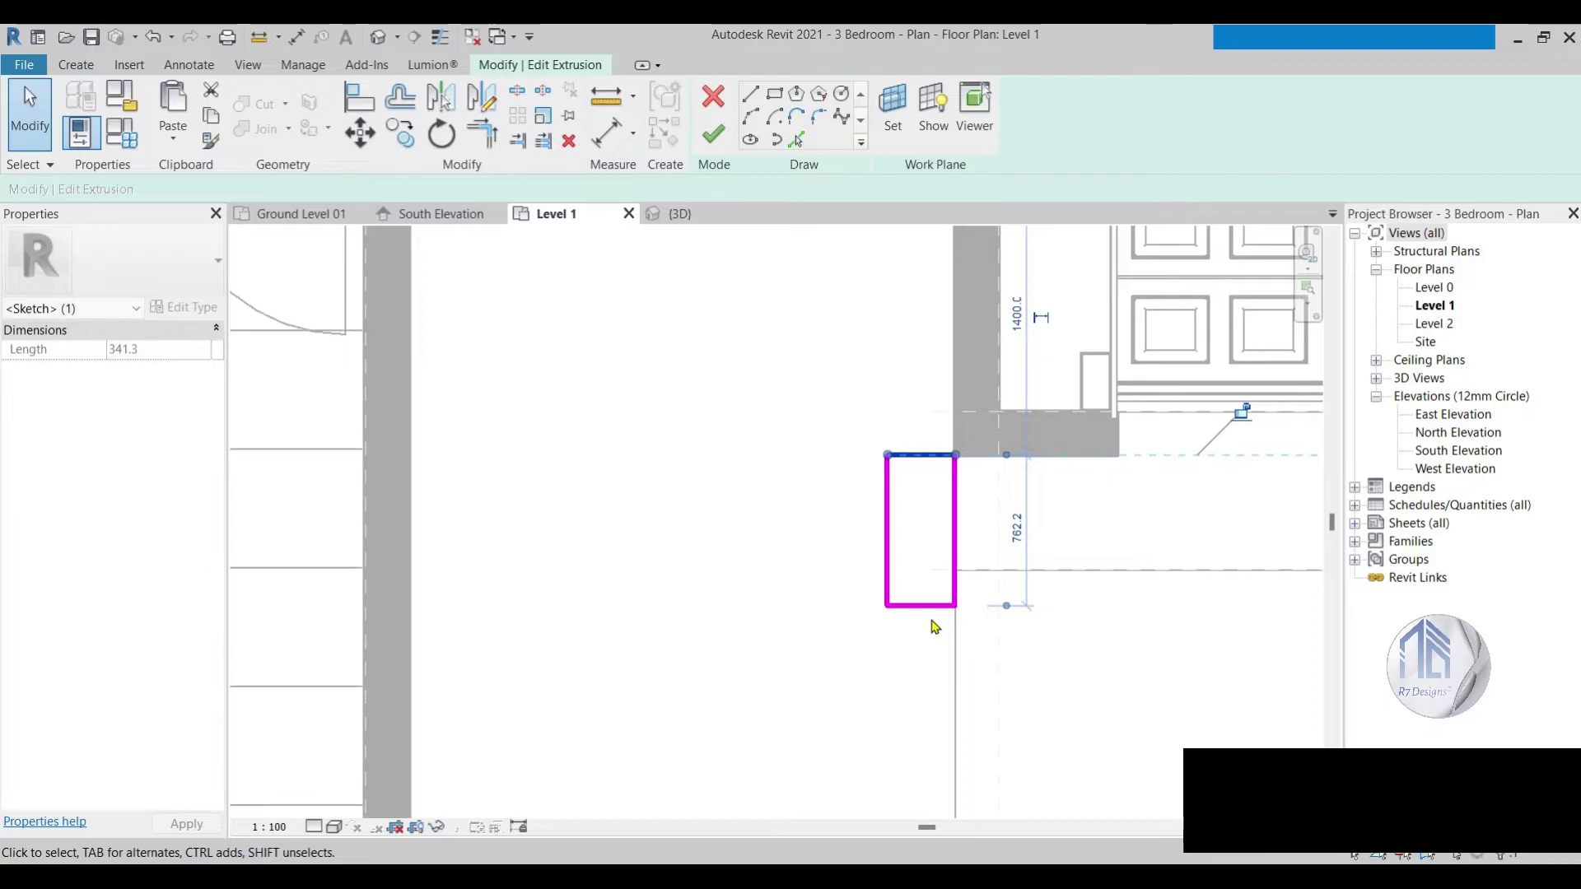
pyautogui.click(926, 608)
pyautogui.scroll(2, 926, 612)
pyautogui.moveTo(925, 601); pyautogui.dragTo(937, 545)
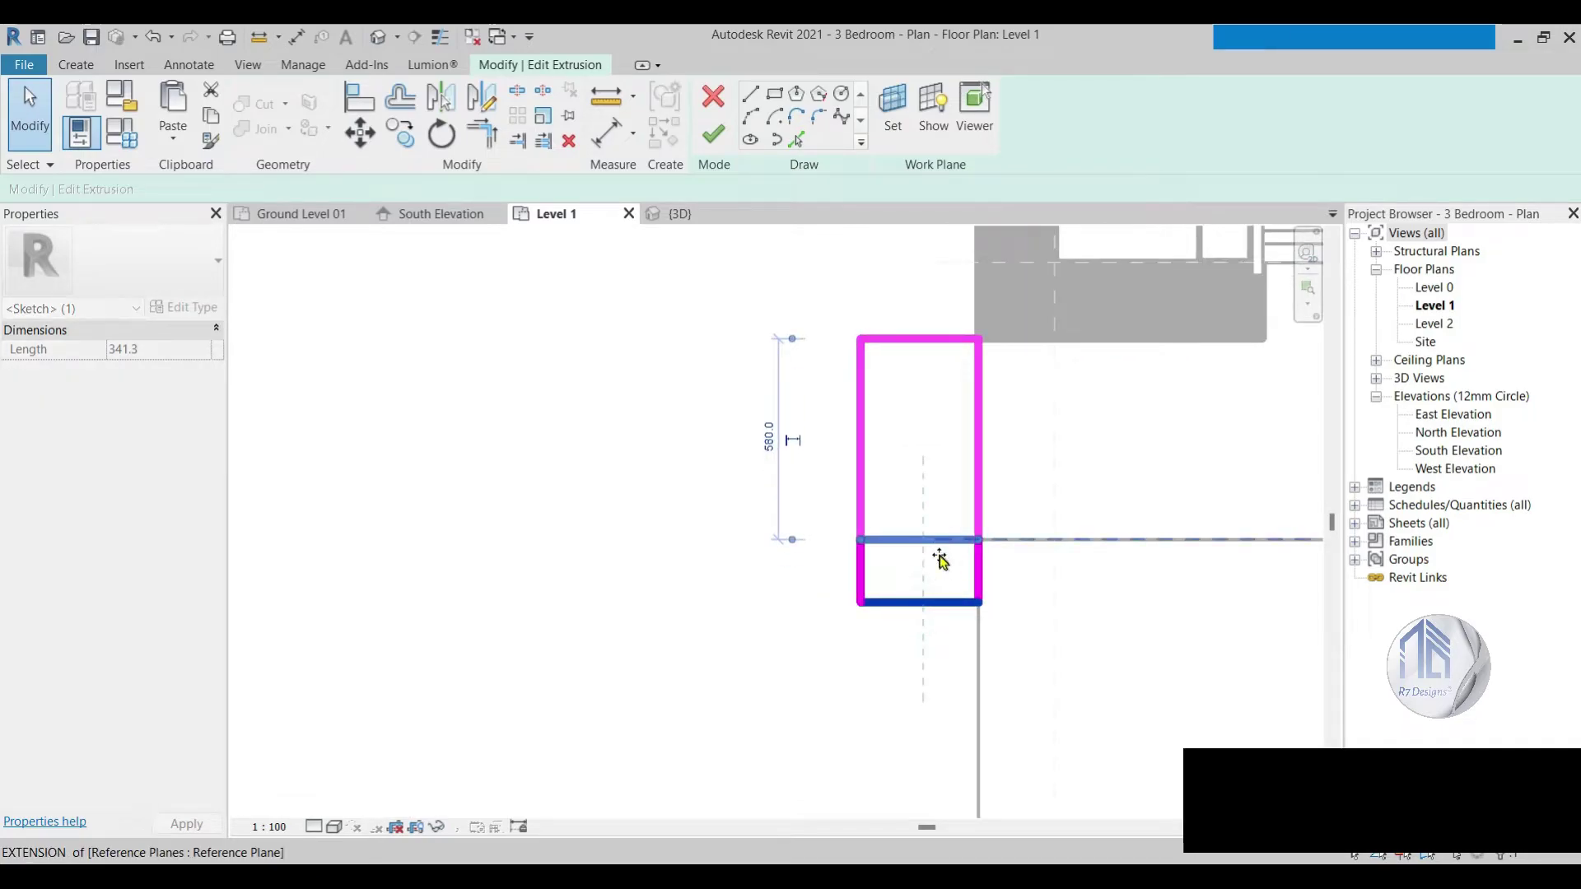
pyautogui.click(896, 626)
pyautogui.click(713, 134)
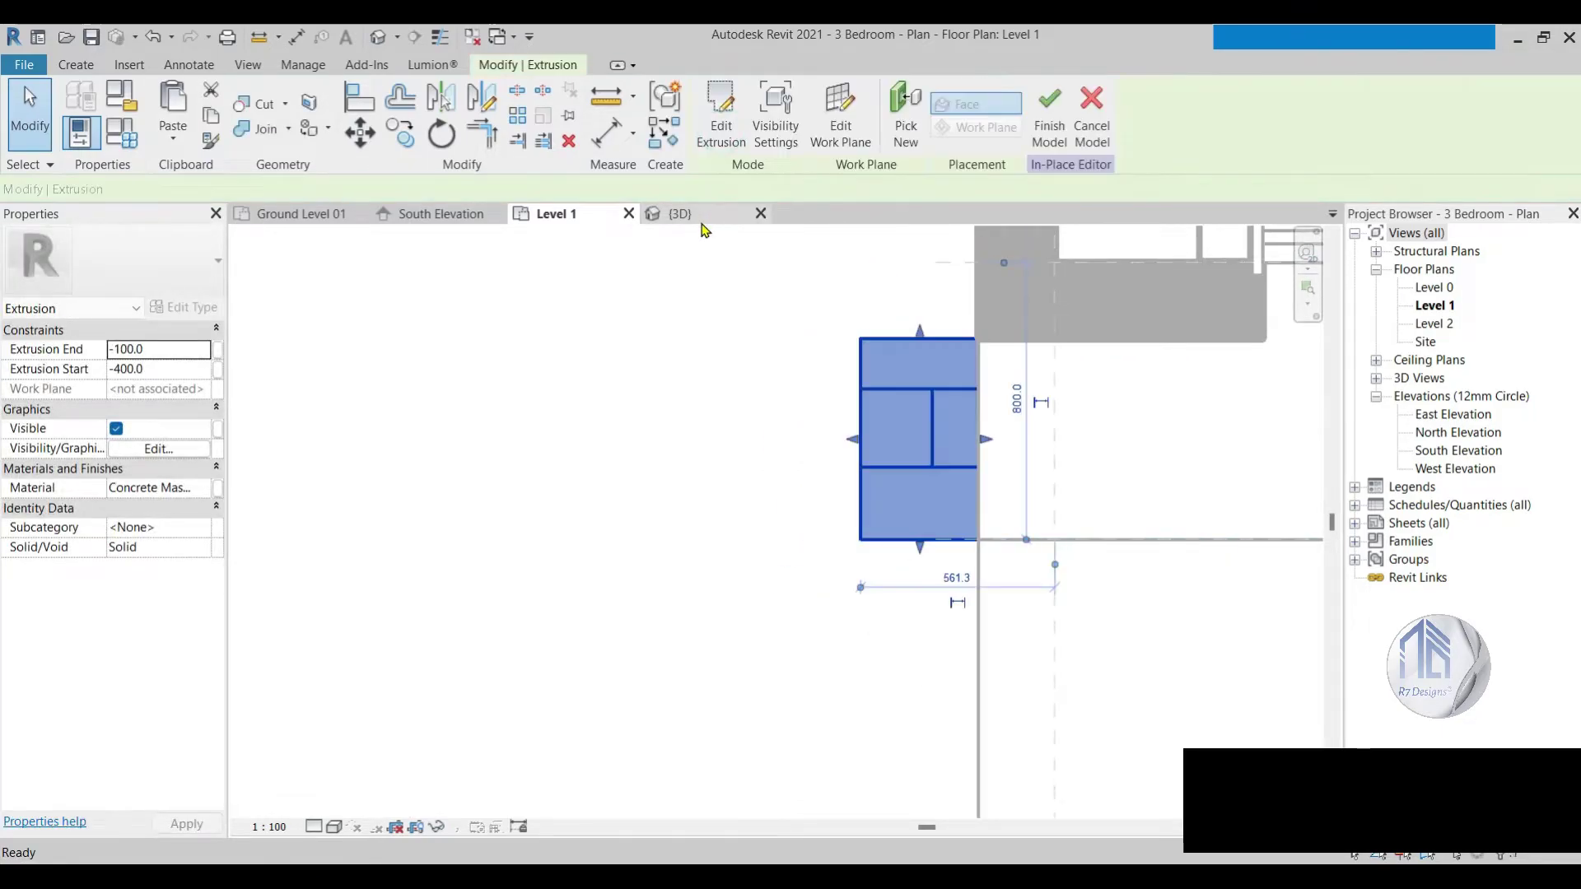
# Step: In 3D, lower the pier's top by setting Extrusion End to -220 for a 180 depth
pyautogui.click(700, 221)
pyautogui.scroll(2, 951, 485)
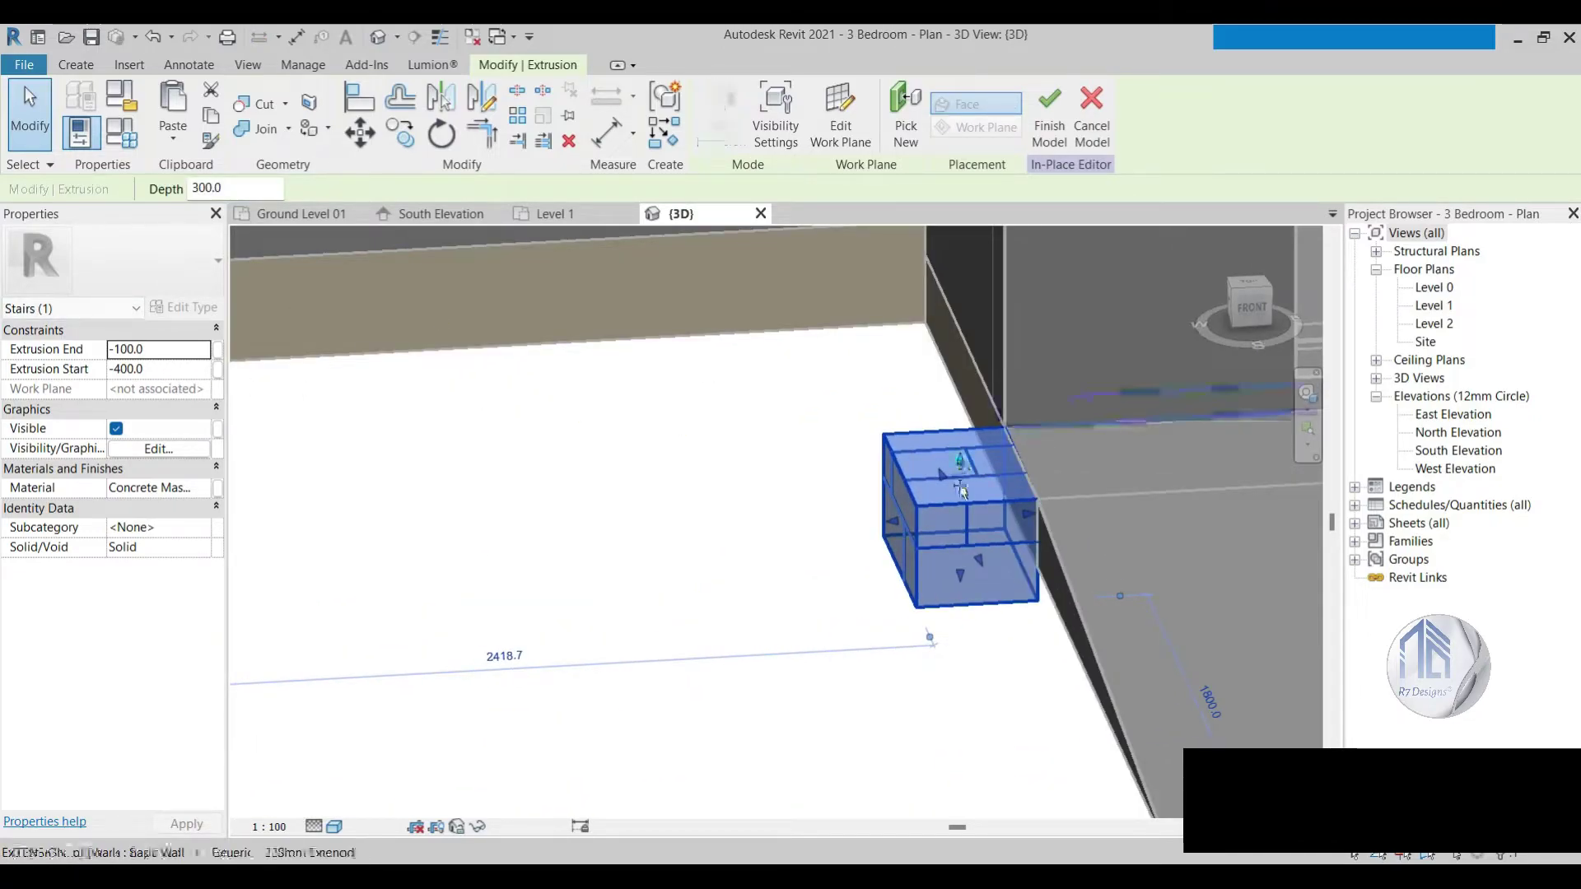
pyautogui.moveTo(960, 459); pyautogui.dragTo(962, 499)
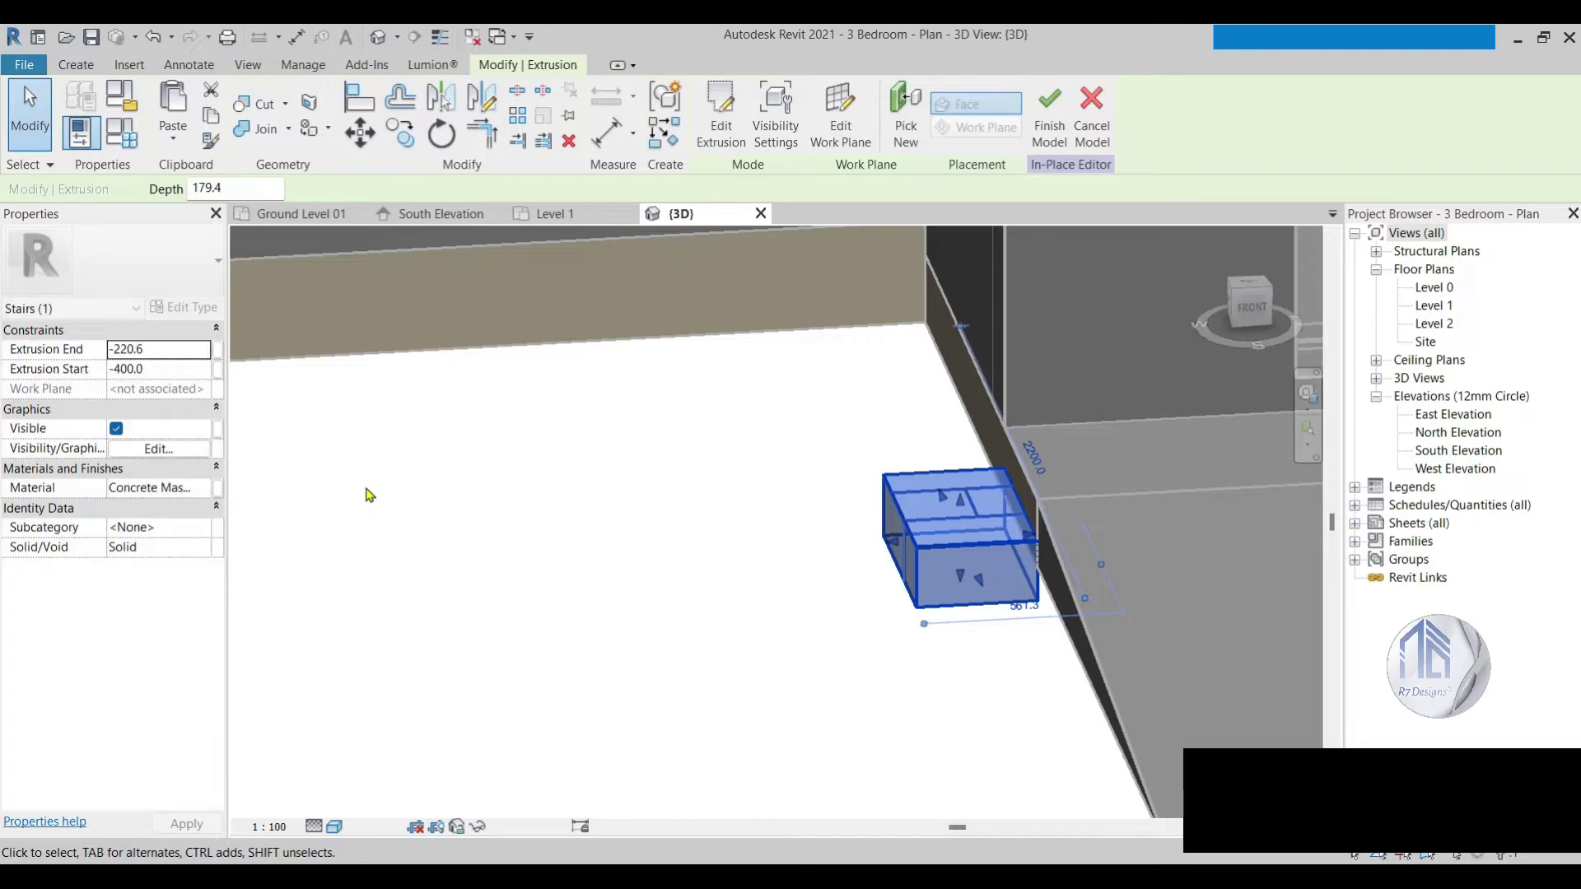
pyautogui.click(176, 350)
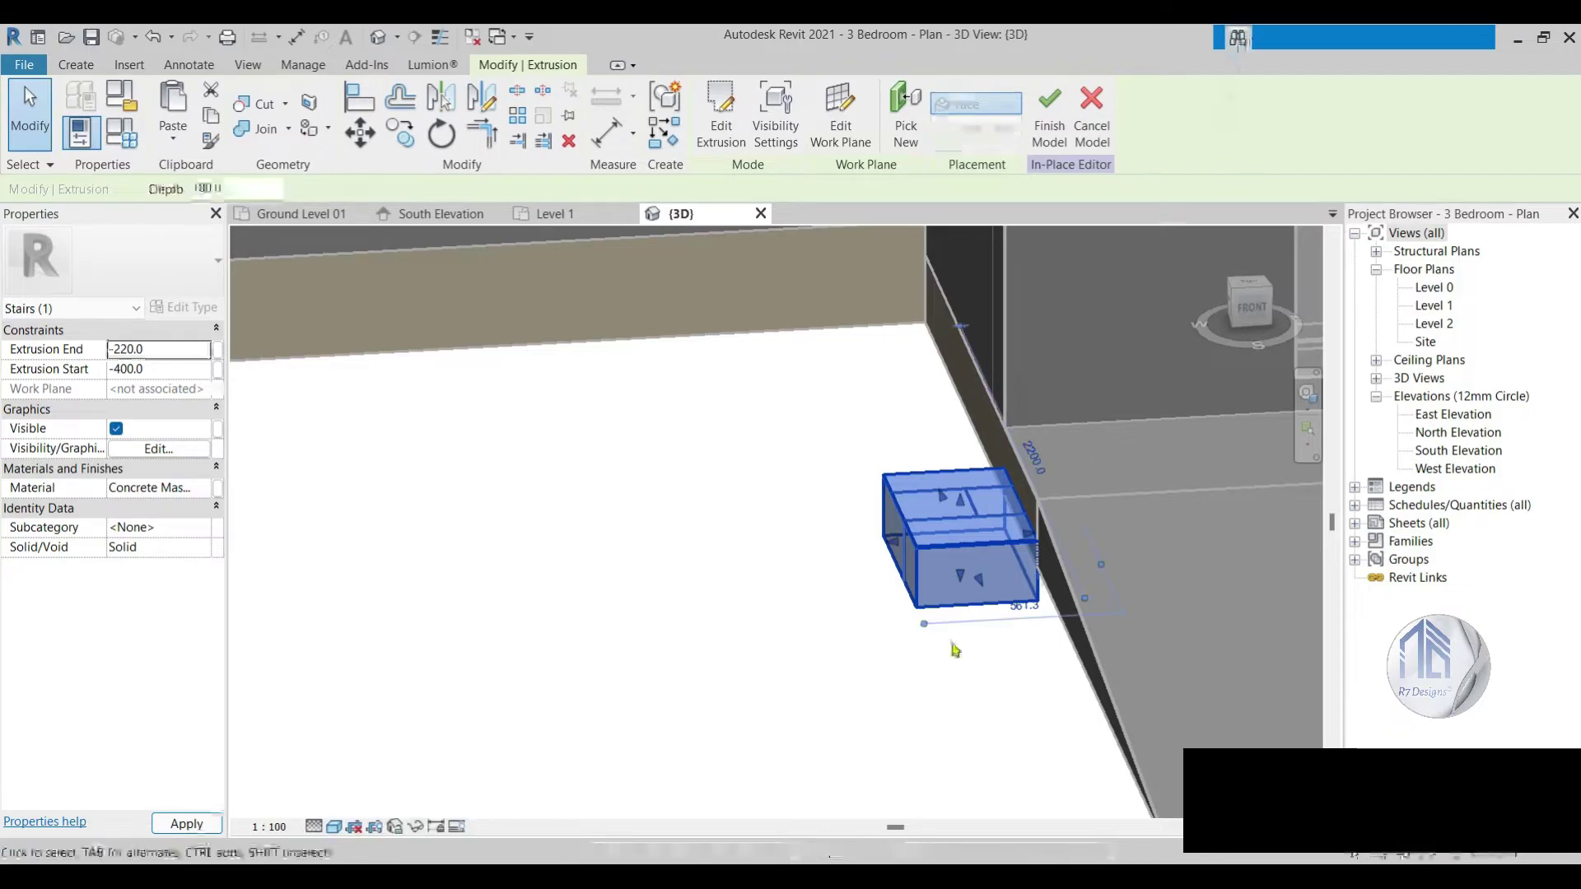
pyautogui.scroll(-2, 901, 386)
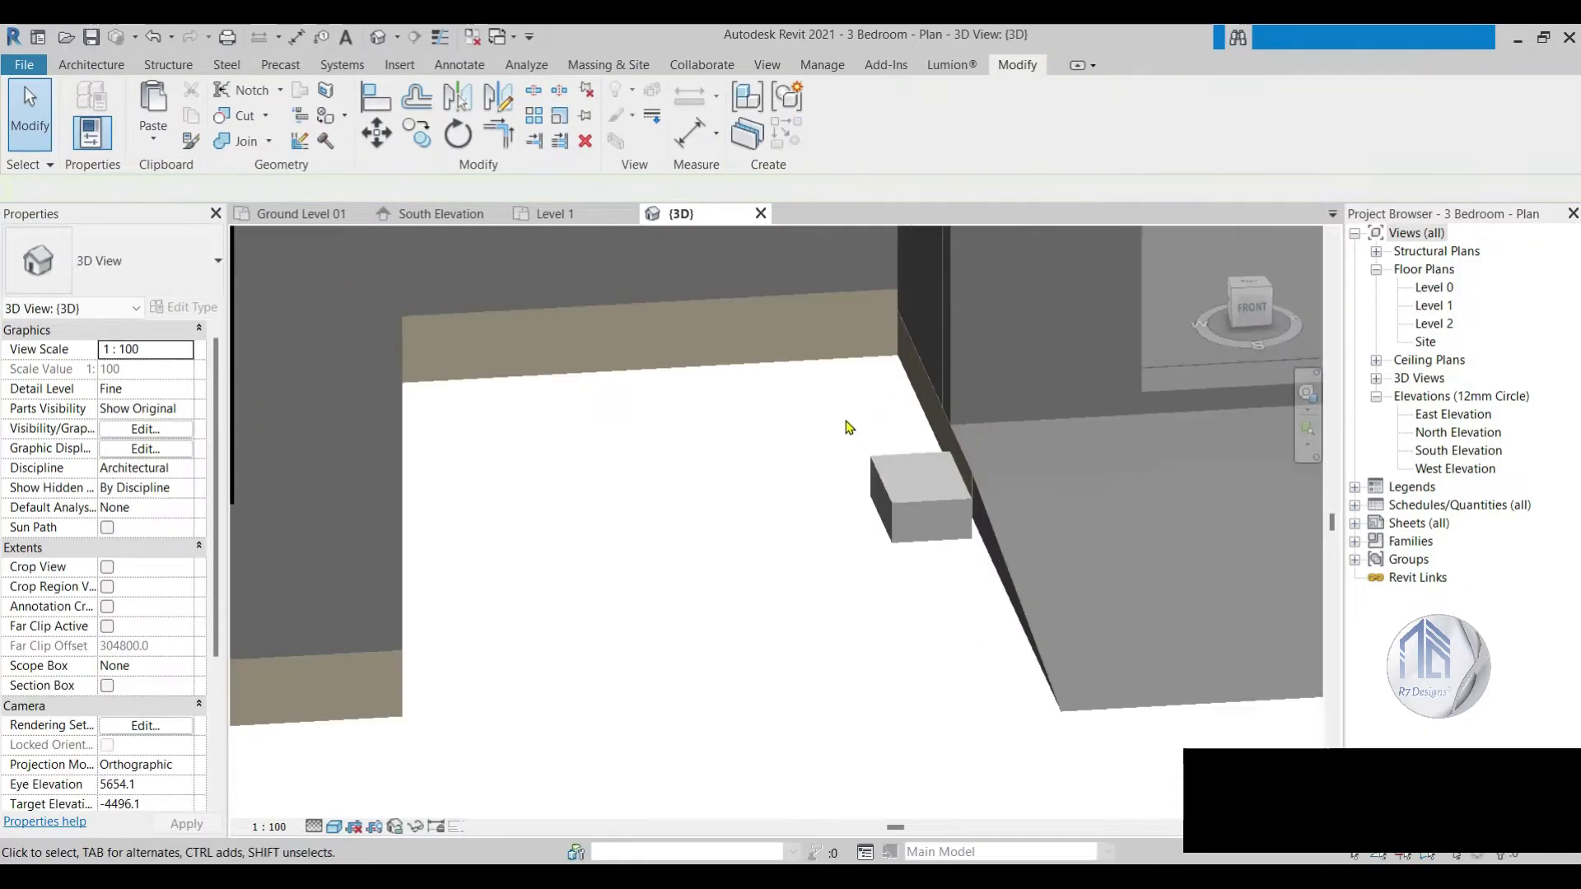
pyautogui.scroll(-3, 873, 494)
pyautogui.scroll(2, 838, 458)
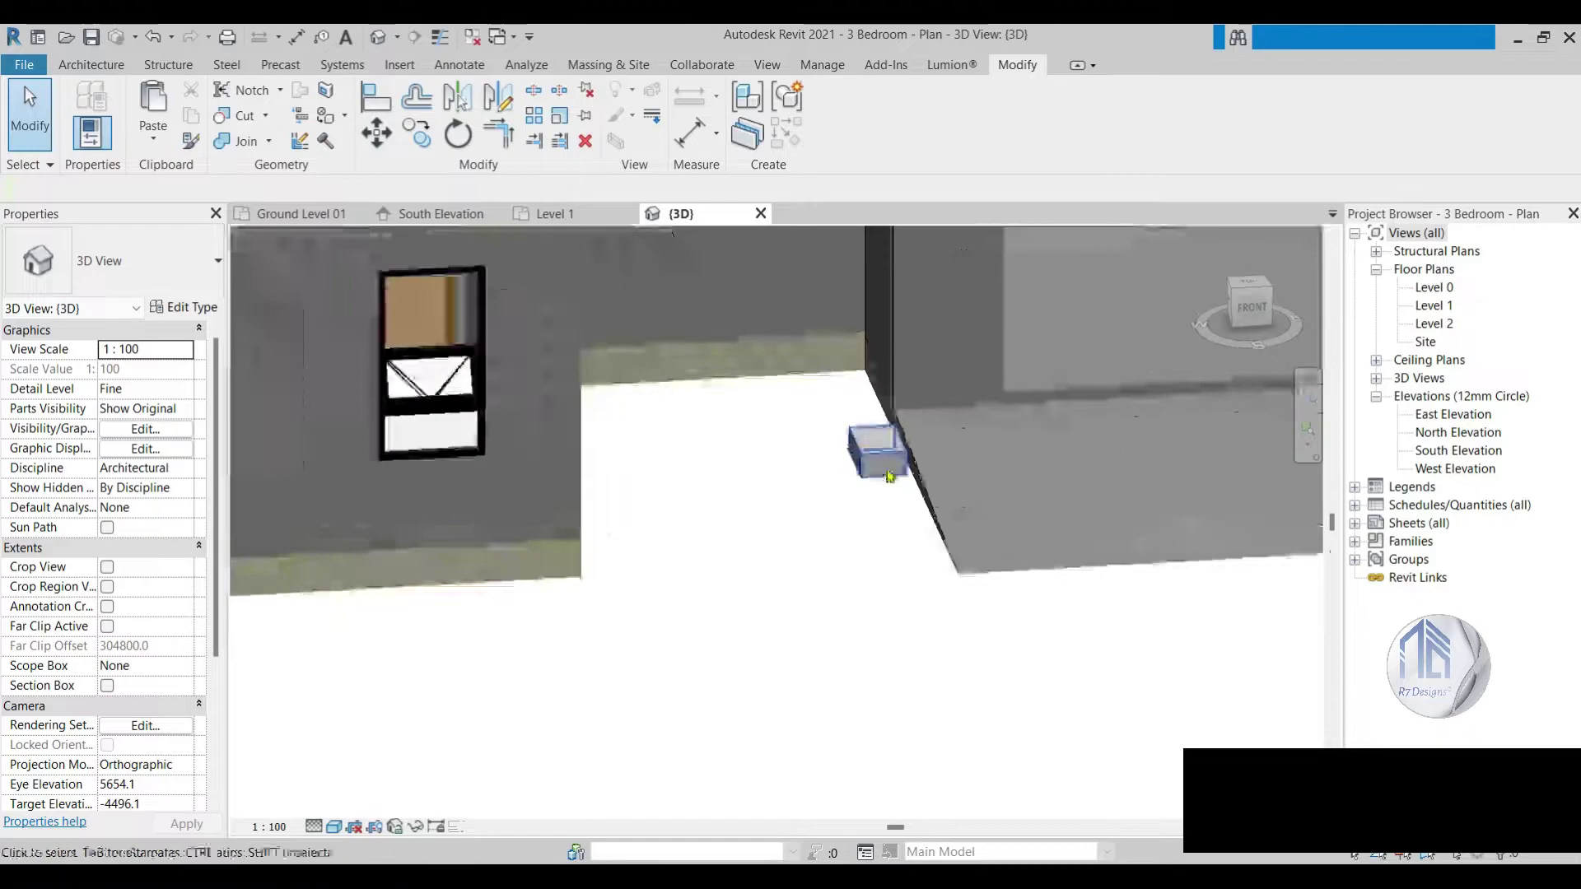
pyautogui.click(876, 451)
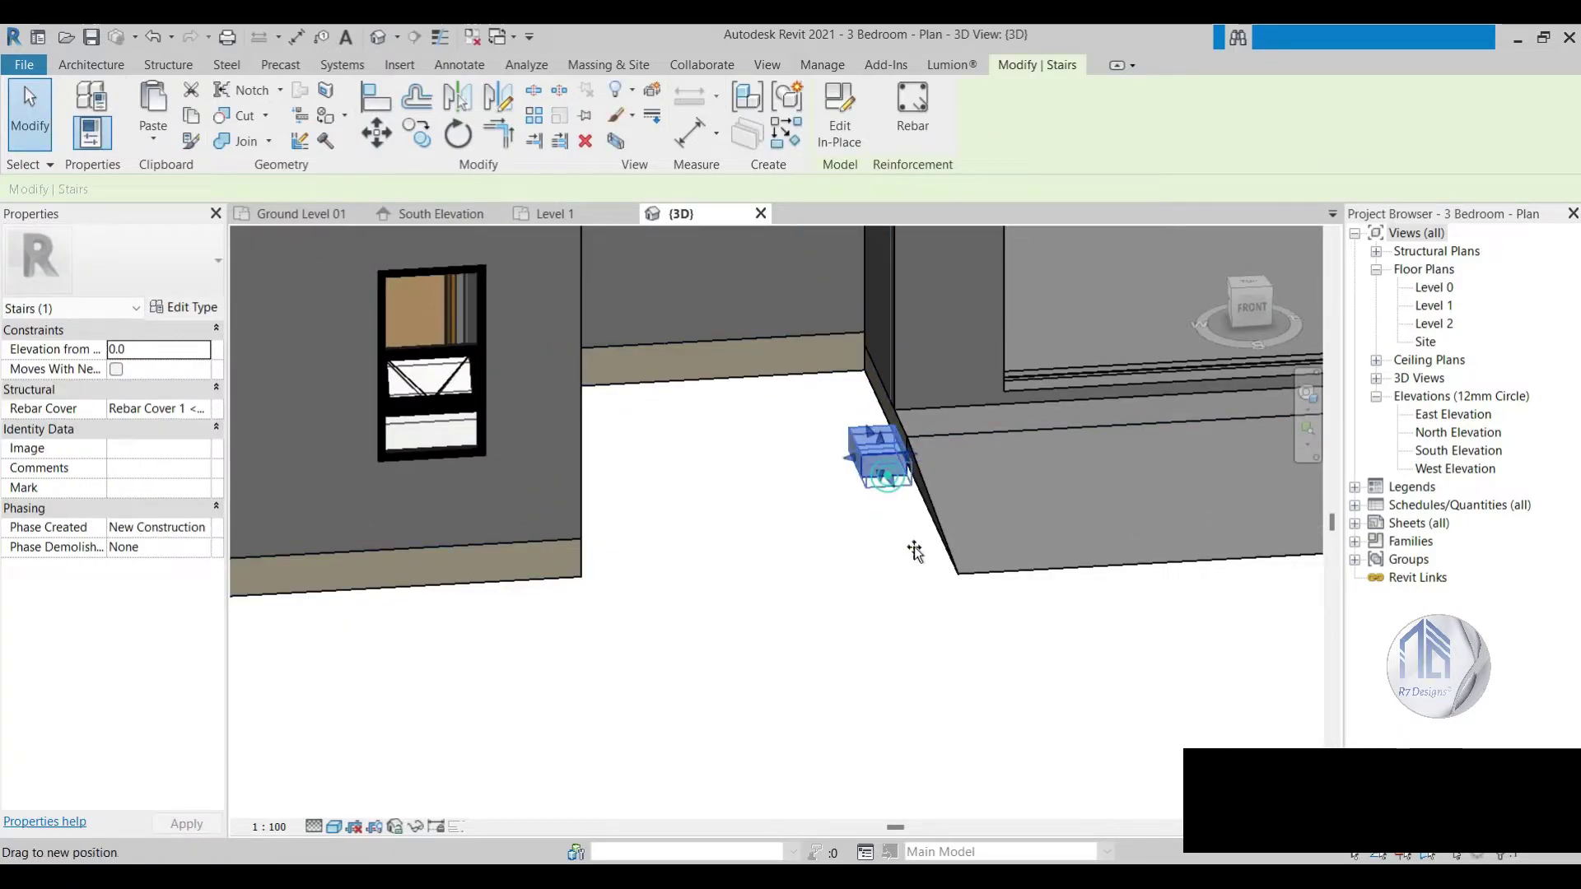
pyautogui.moveTo(914, 552); pyautogui.dragTo(936, 571)
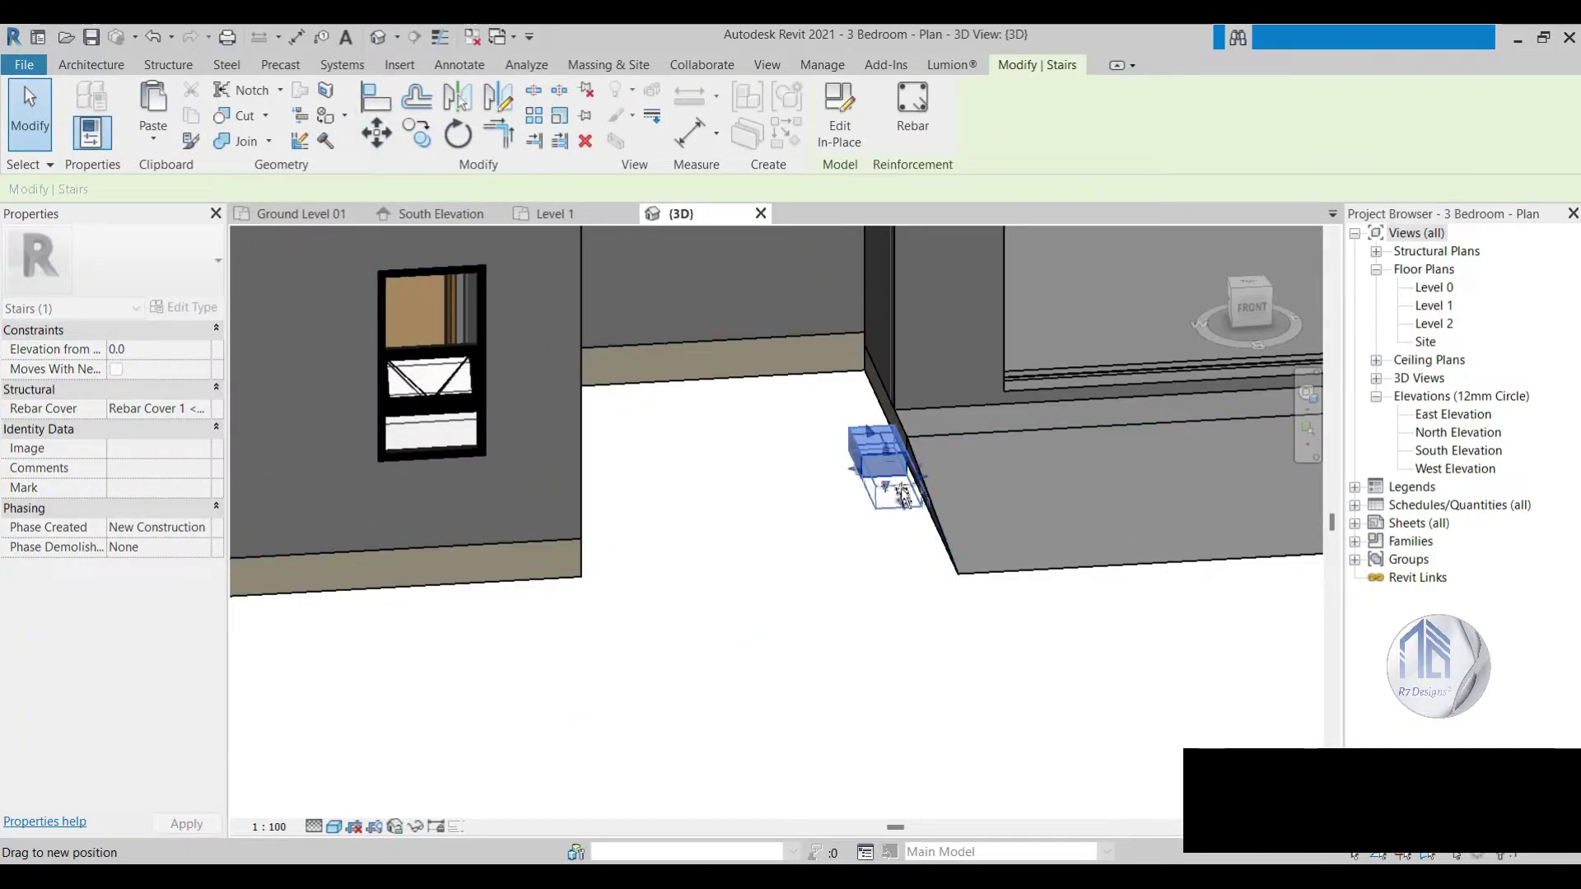
pyautogui.moveTo(904, 486); pyautogui.dragTo(903, 487)
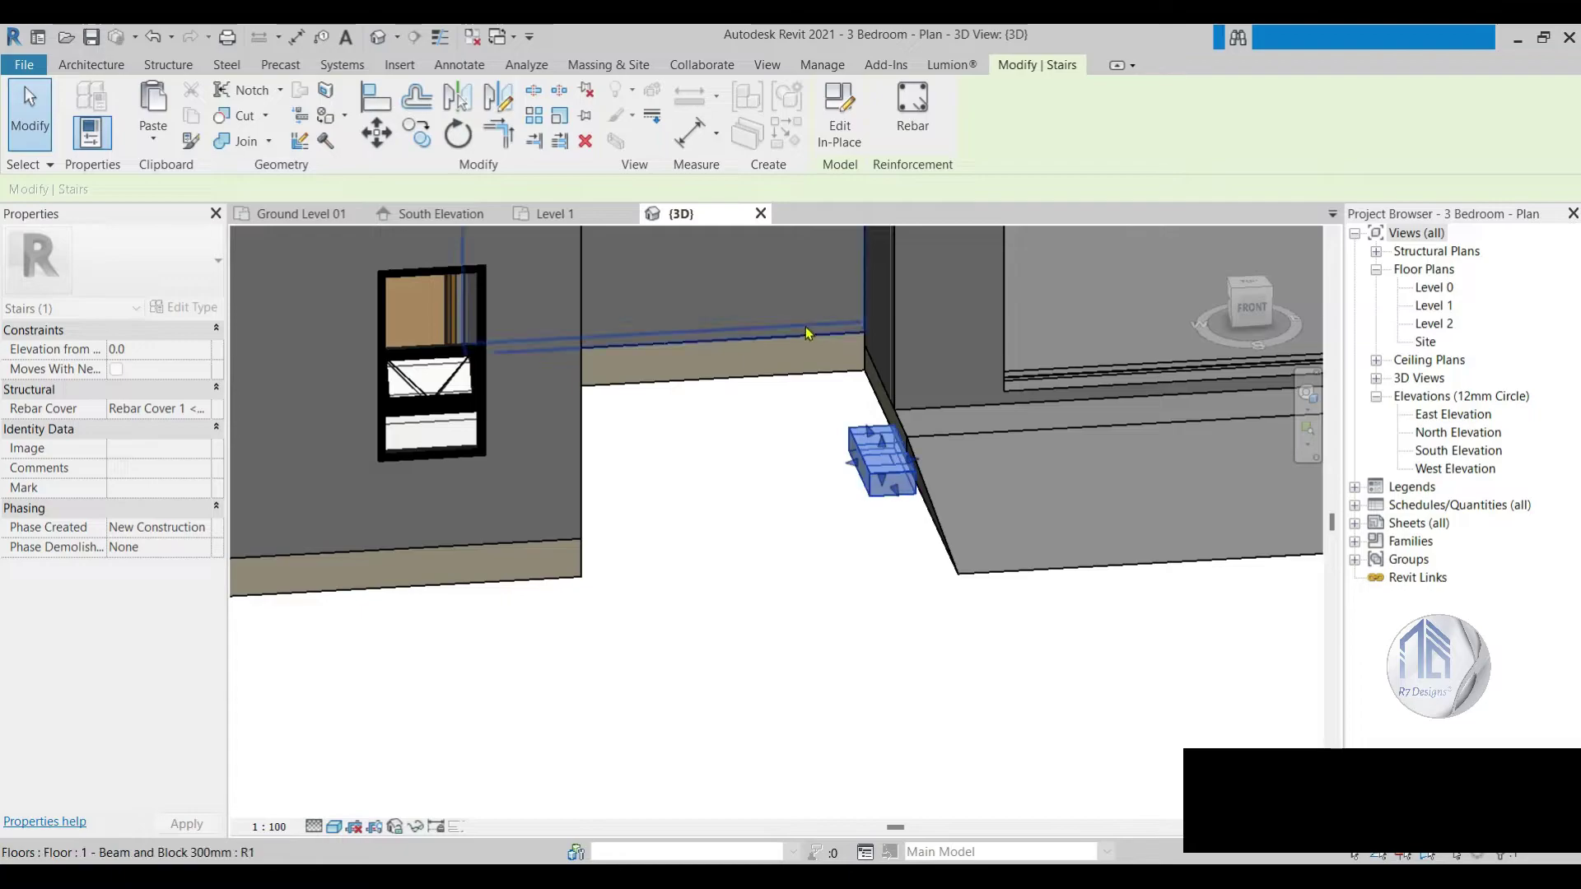
# Step: Re-edit the pier profile in Level 1 to a 1200 length and finish the in-place model
pyautogui.click(576, 216)
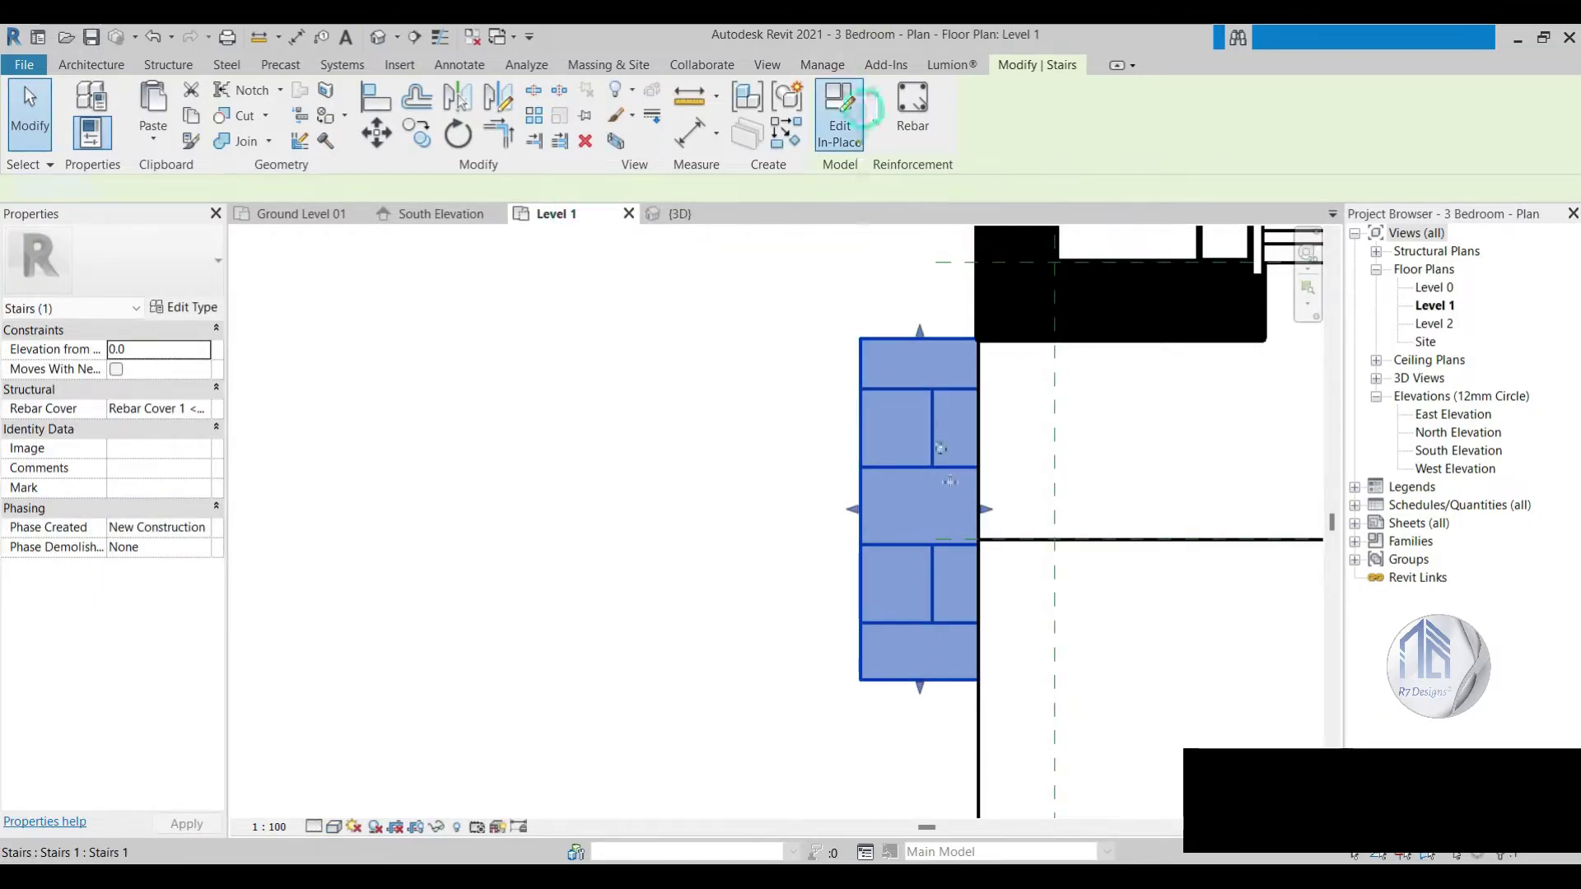
pyautogui.click(861, 107)
pyautogui.click(917, 670)
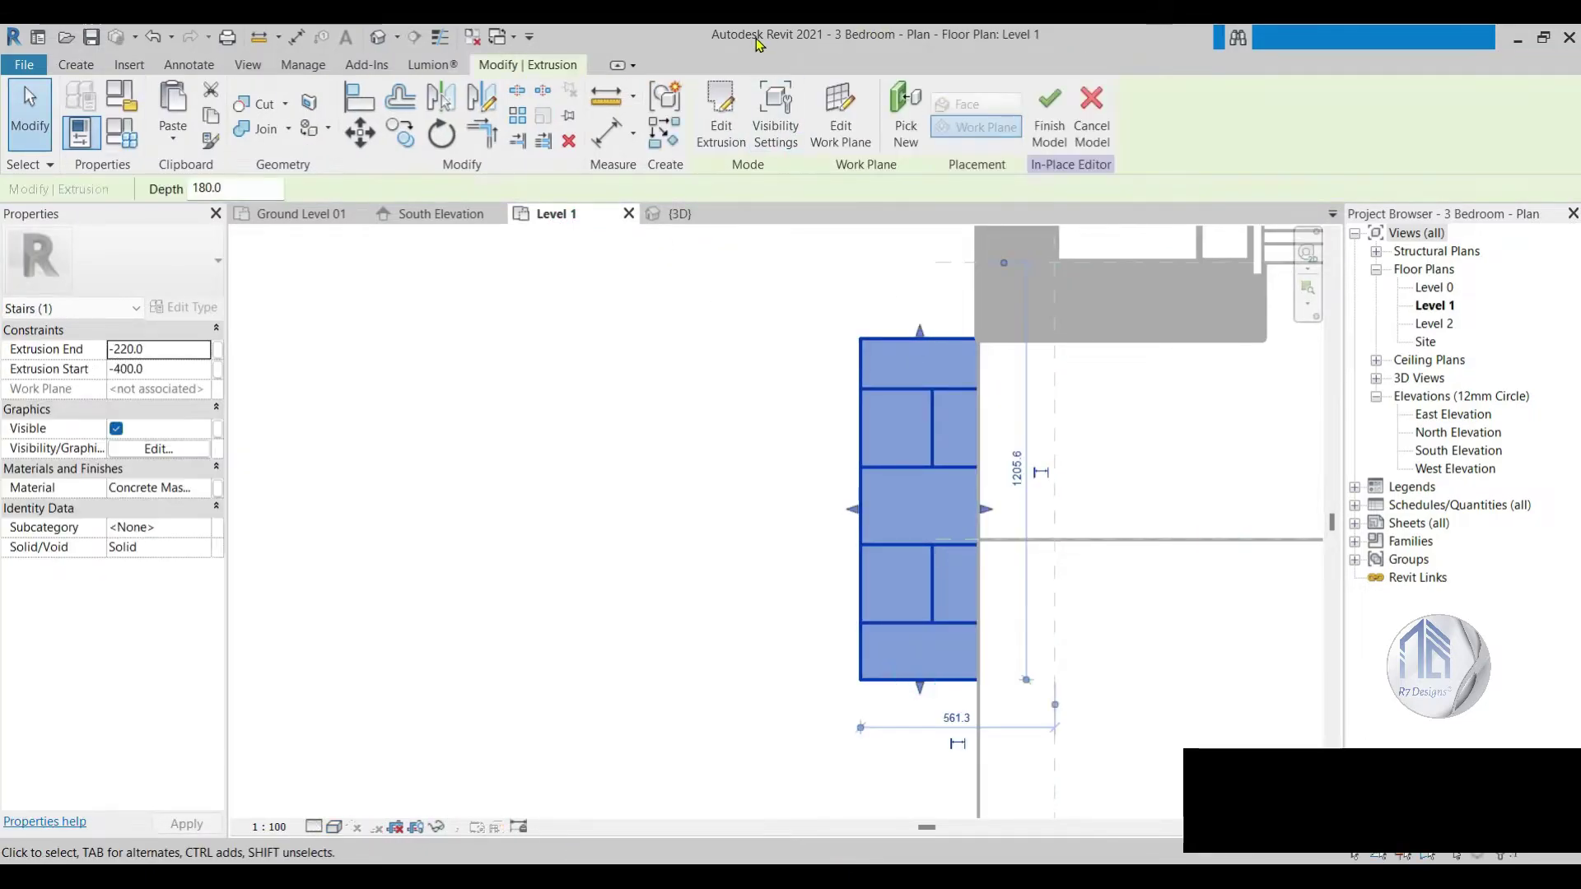
pyautogui.click(736, 122)
pyautogui.click(923, 679)
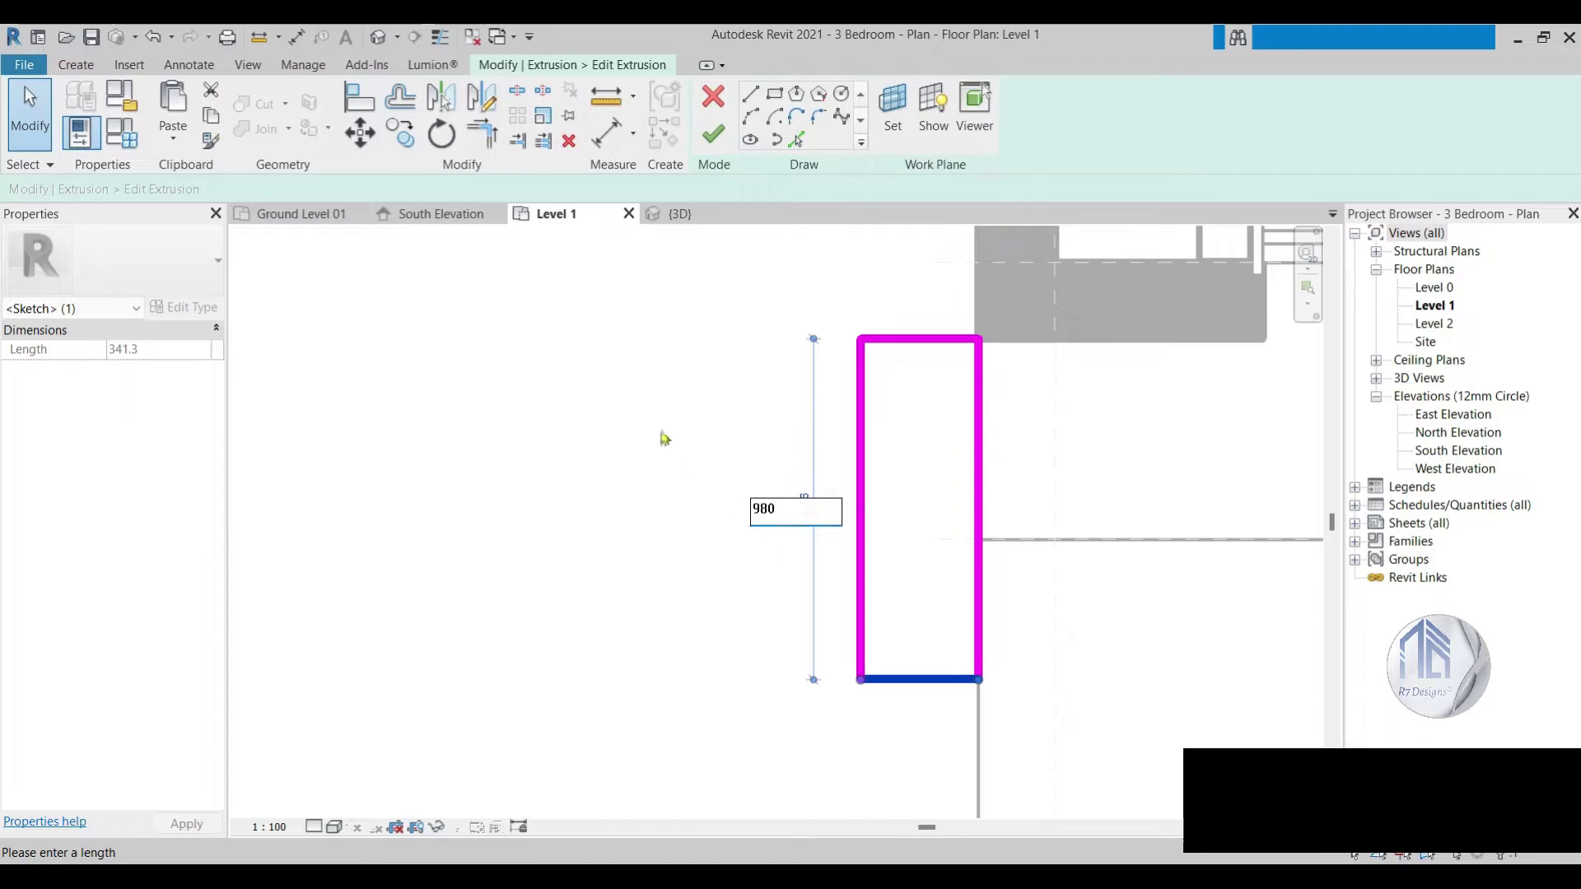
pyautogui.click(719, 149)
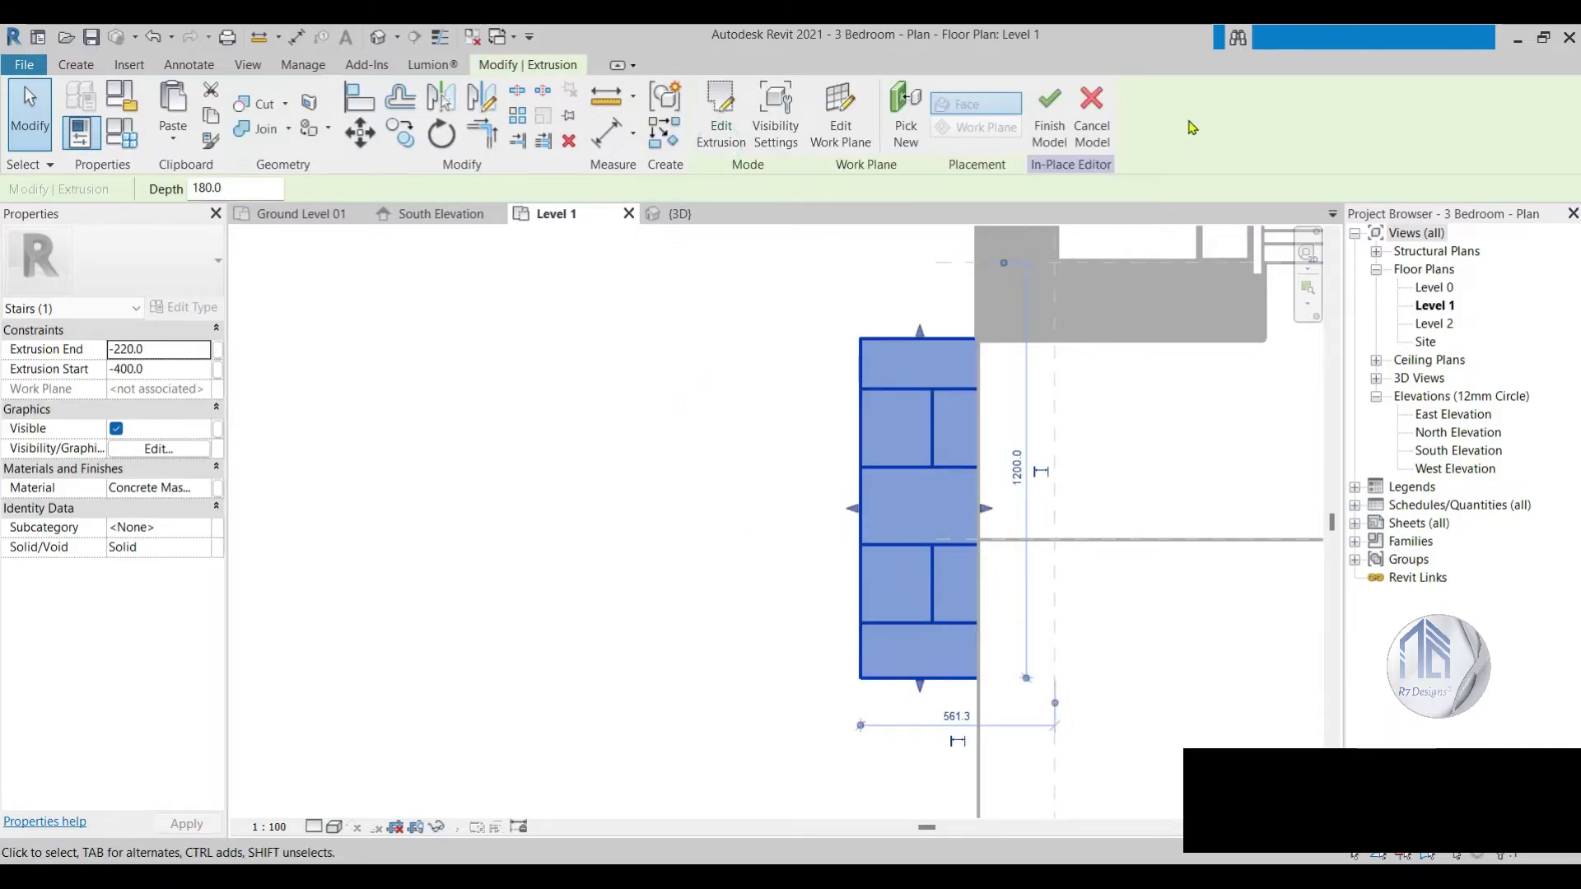
pyautogui.click(1065, 135)
pyautogui.scroll(-3, 1071, 494)
# Step: Zoom and orbit the 3D model to a top-down look at the house, then go back to Level 1
pyautogui.scroll(-2, 1096, 518)
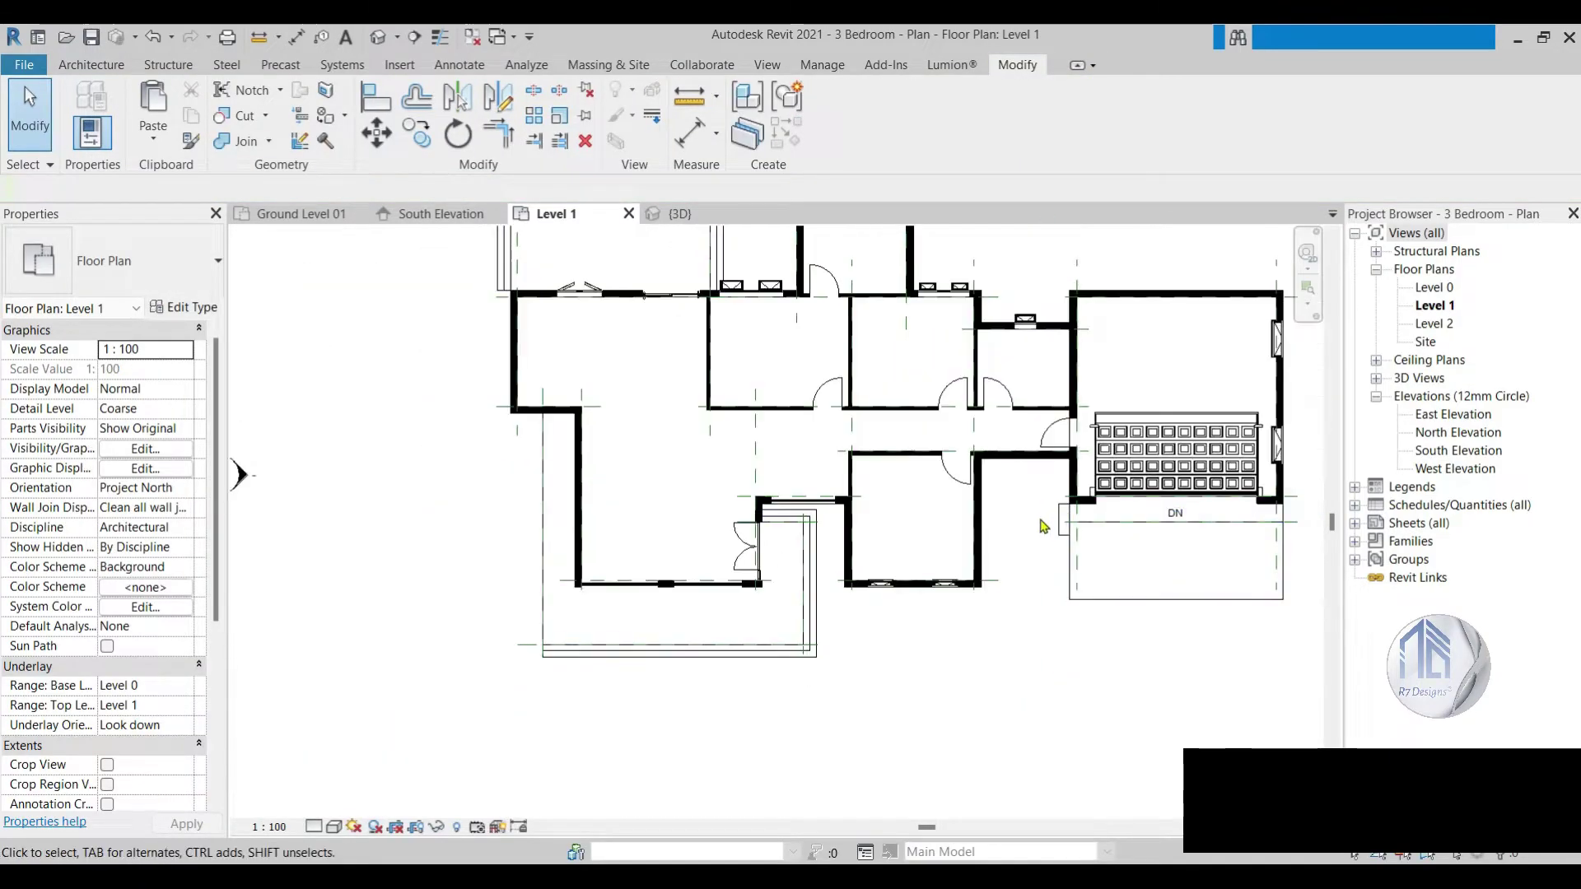
pyautogui.scroll(-2, 1056, 424)
pyautogui.scroll(3, 1057, 424)
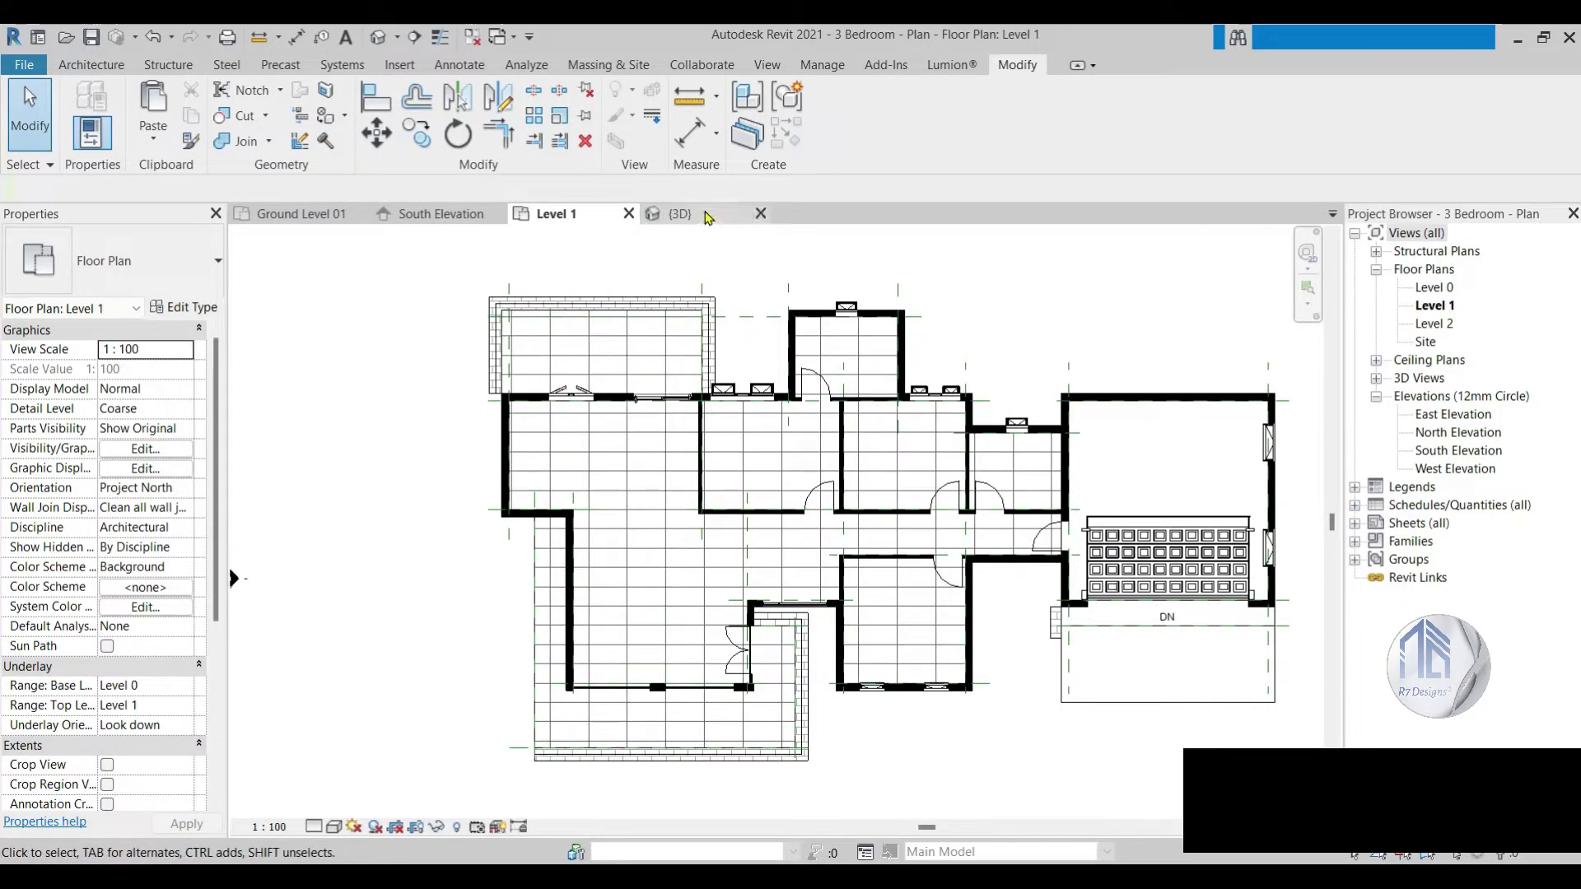
pyautogui.click(702, 219)
pyautogui.scroll(-3, 660, 268)
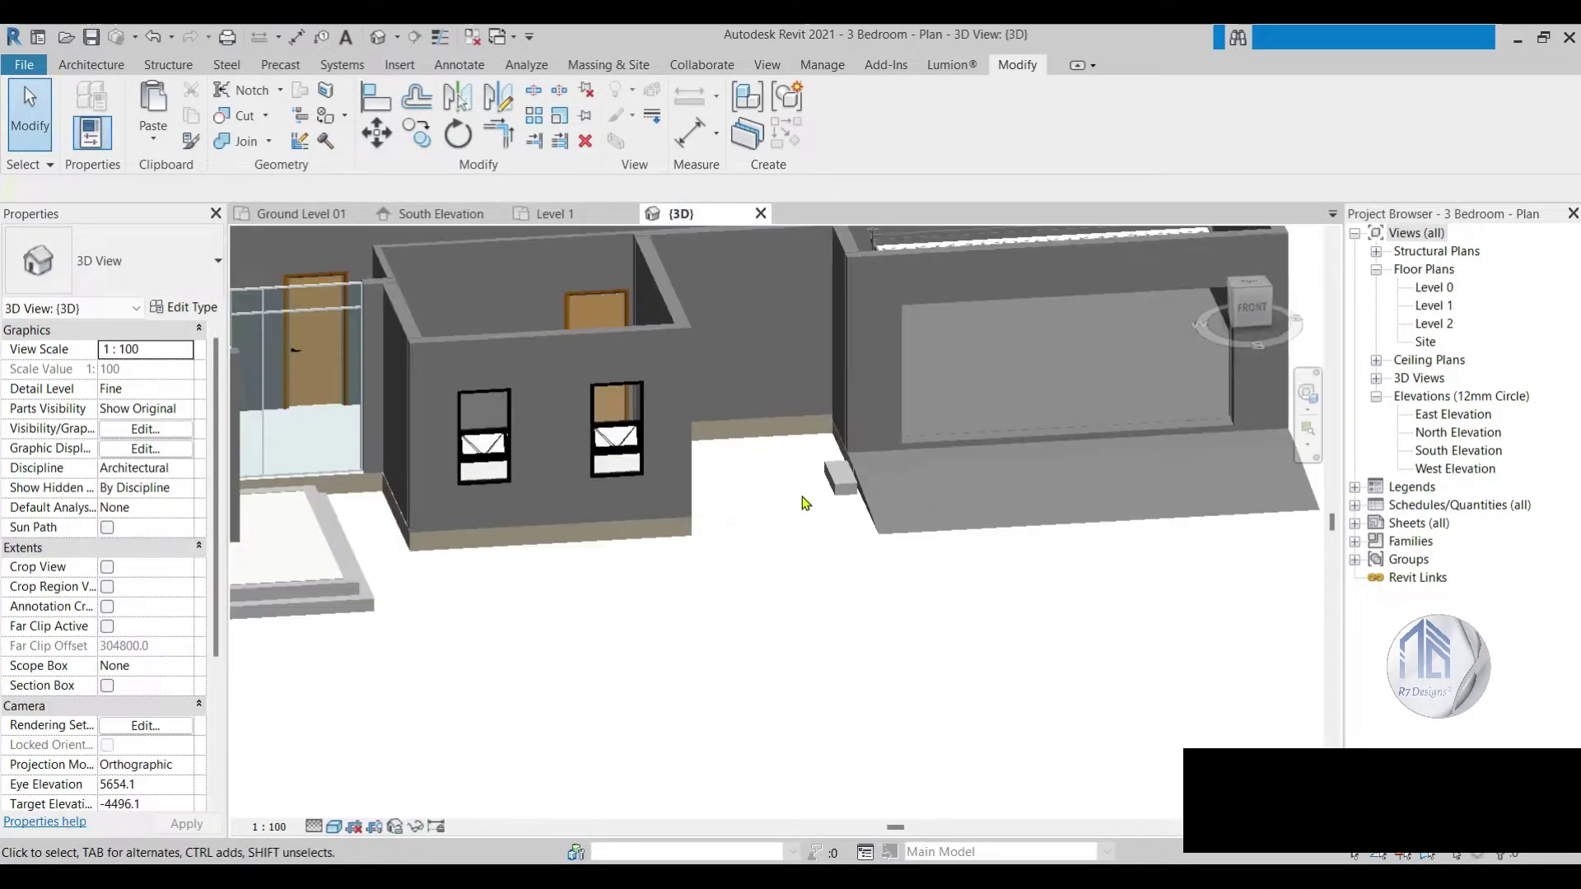
pyautogui.scroll(-3, 804, 497)
pyautogui.scroll(1, 615, 418)
pyautogui.scroll(2, 615, 418)
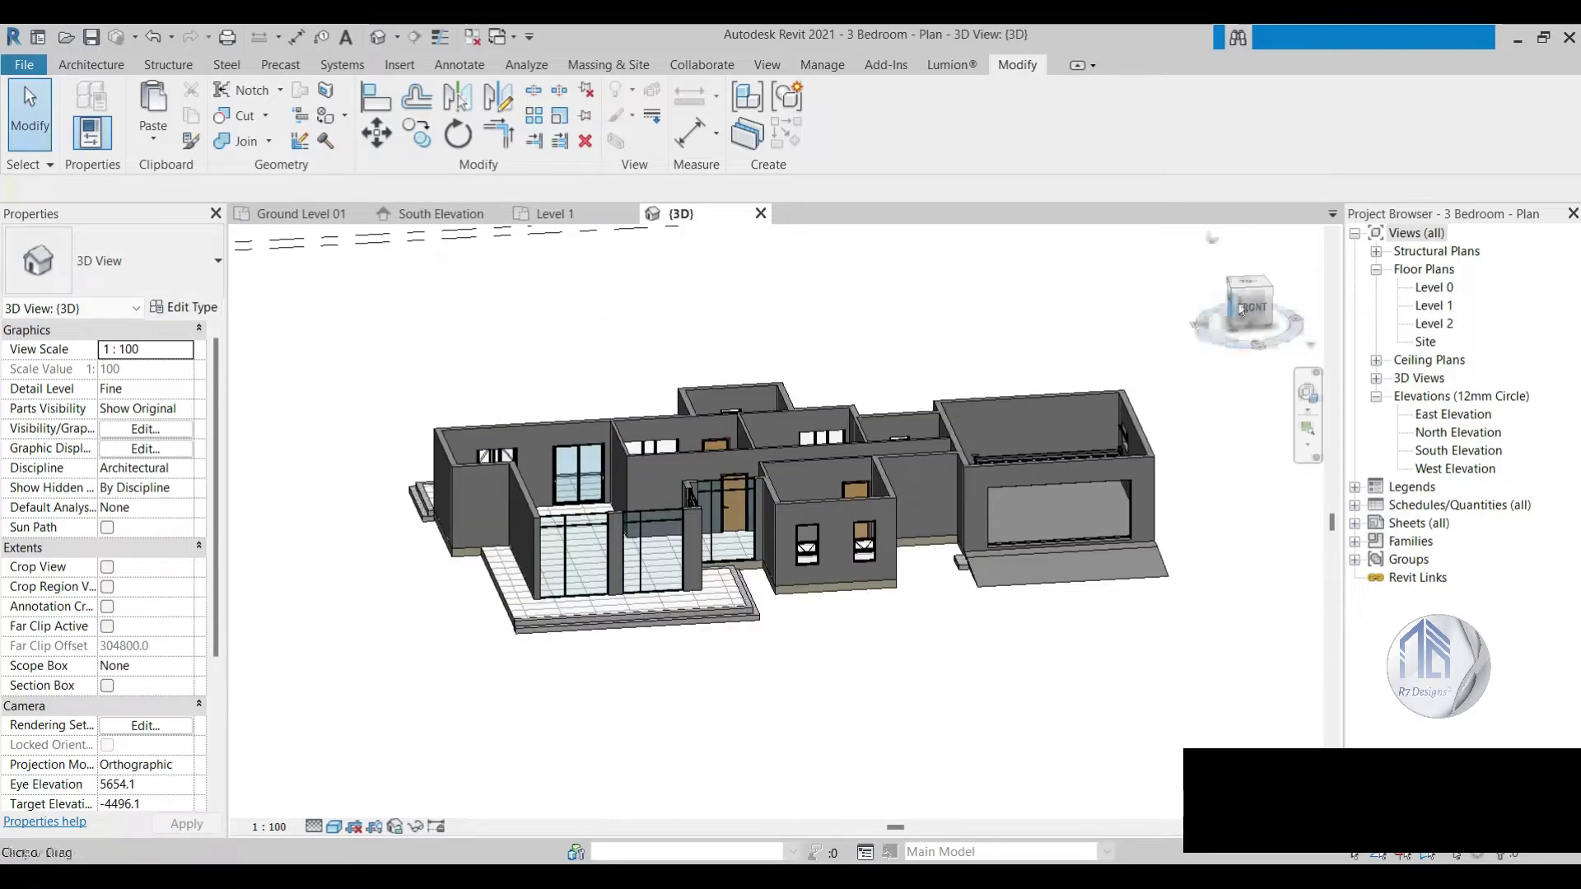
pyautogui.moveTo(1246, 306); pyautogui.dragTo(1054, 321)
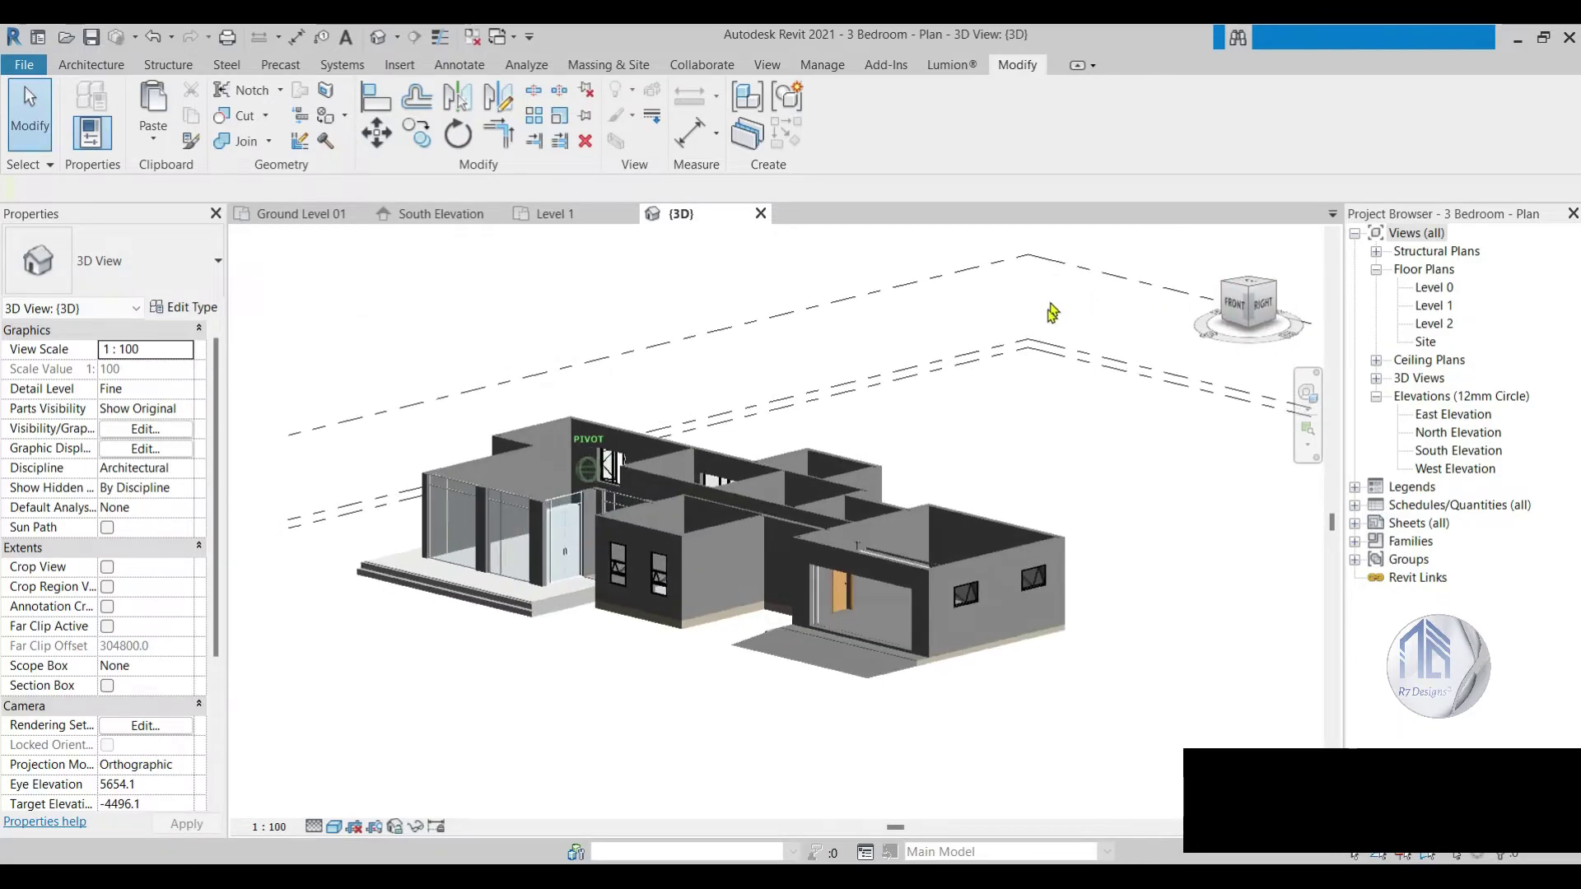
pyautogui.scroll(-1, 1058, 306)
pyautogui.scroll(-2, 1058, 306)
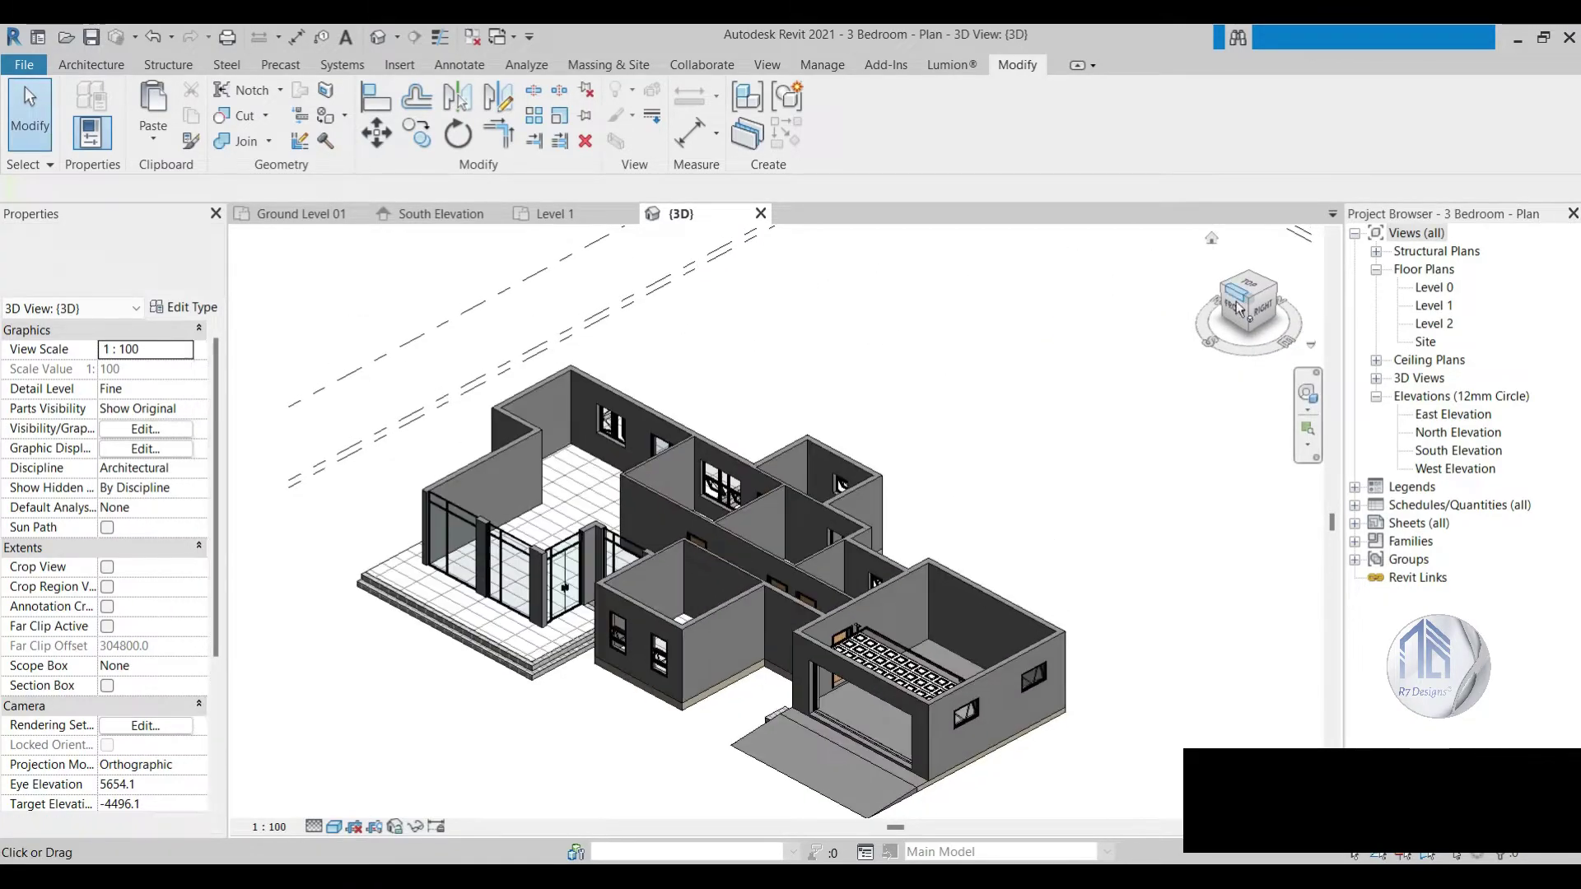
pyautogui.scroll(3, 780, 426)
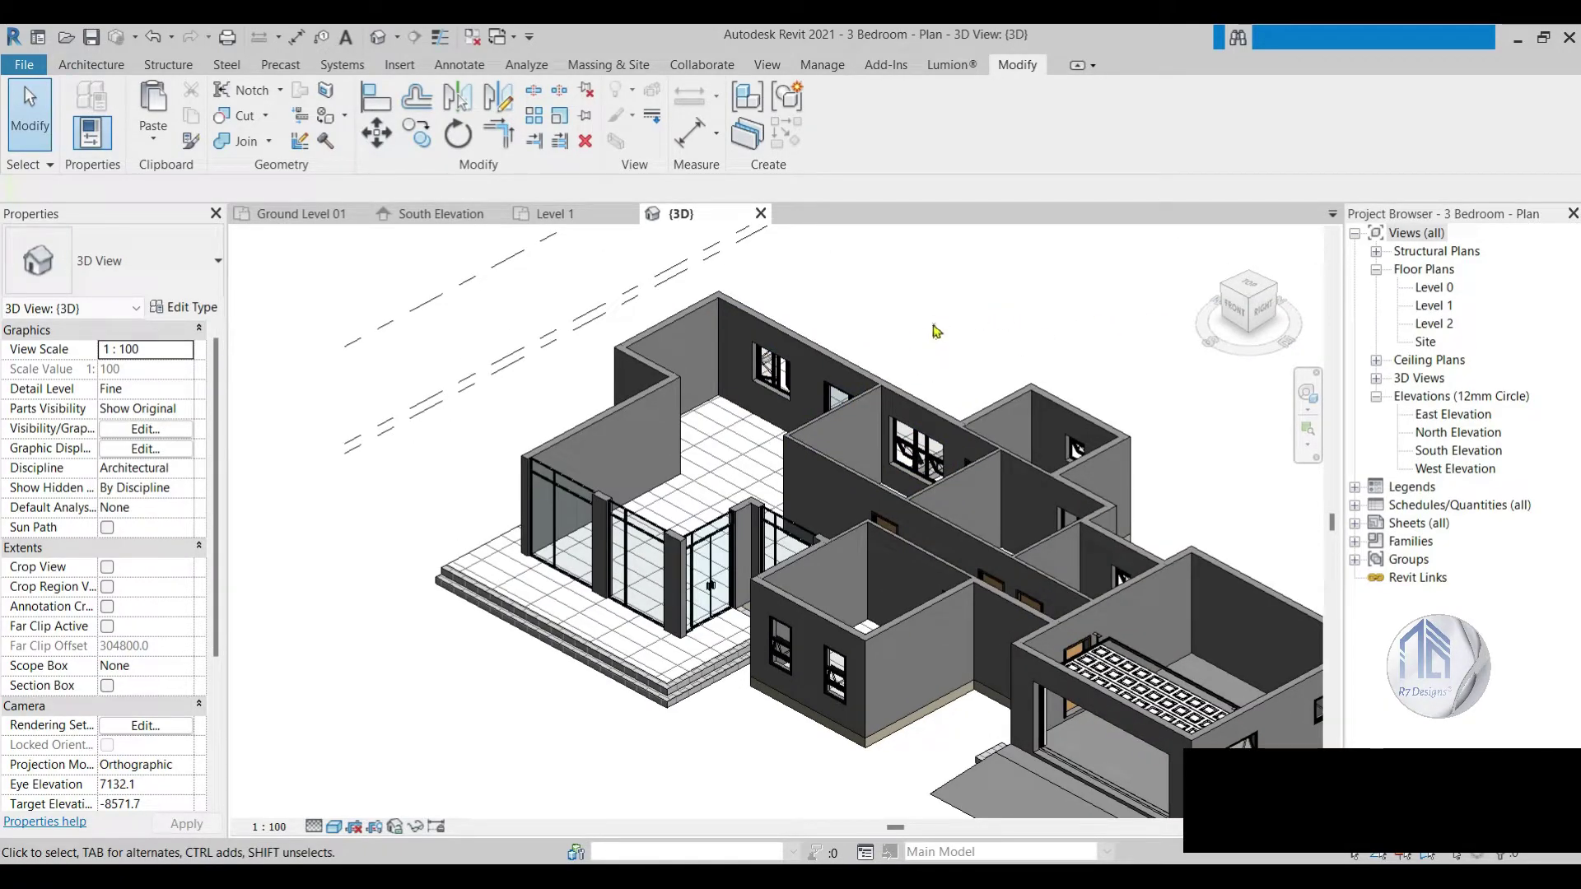
pyautogui.click(581, 216)
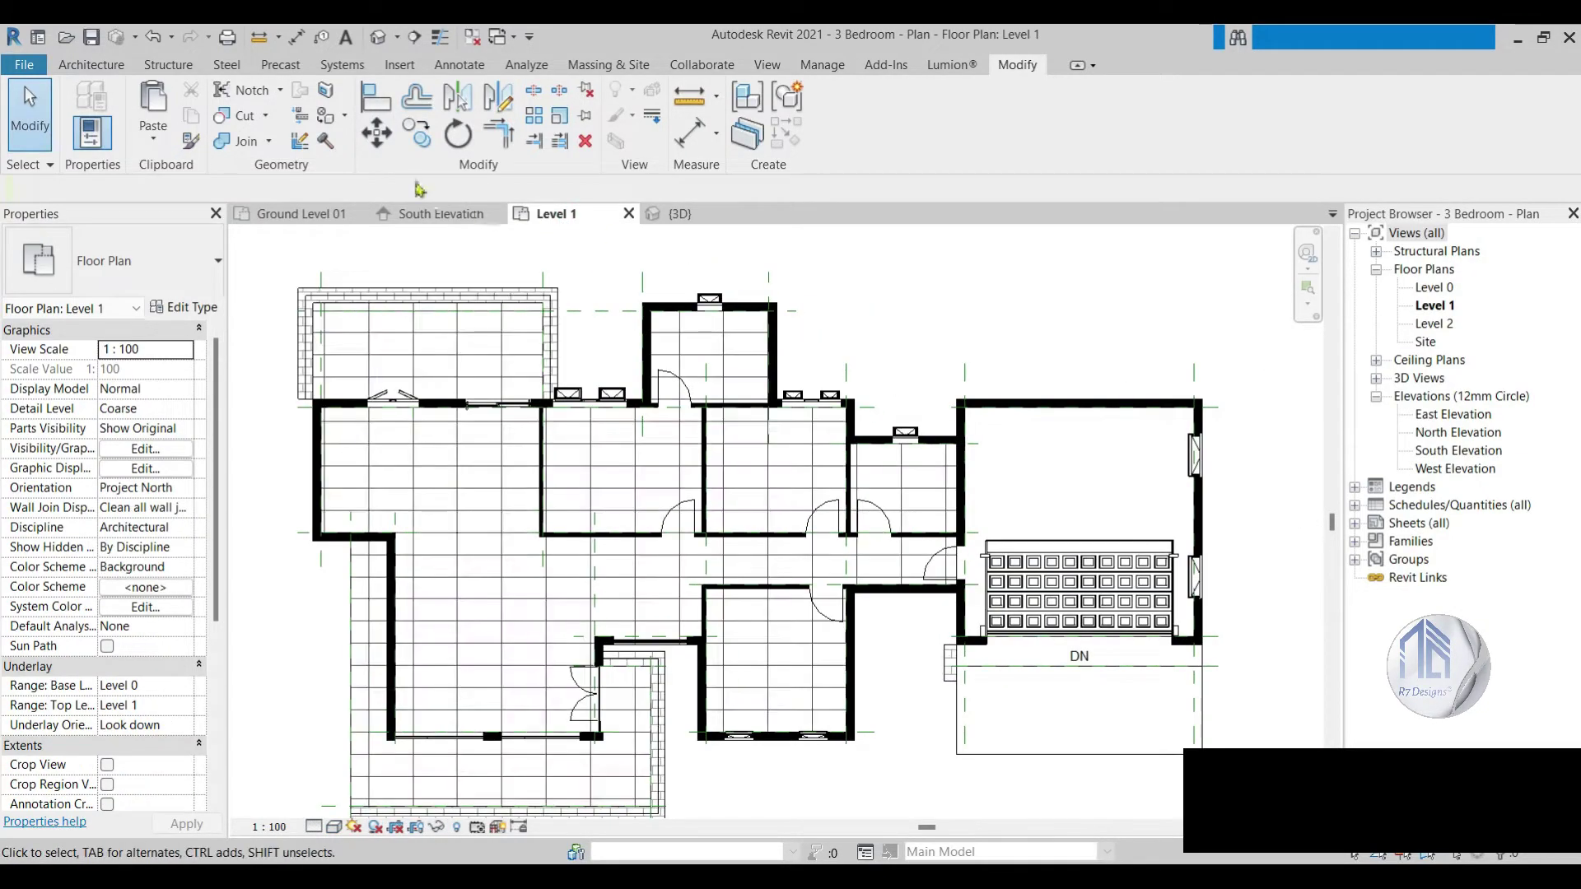
# Step: Add automatic ceilings to the small north room and the large right-hand room
pyautogui.click(91, 65)
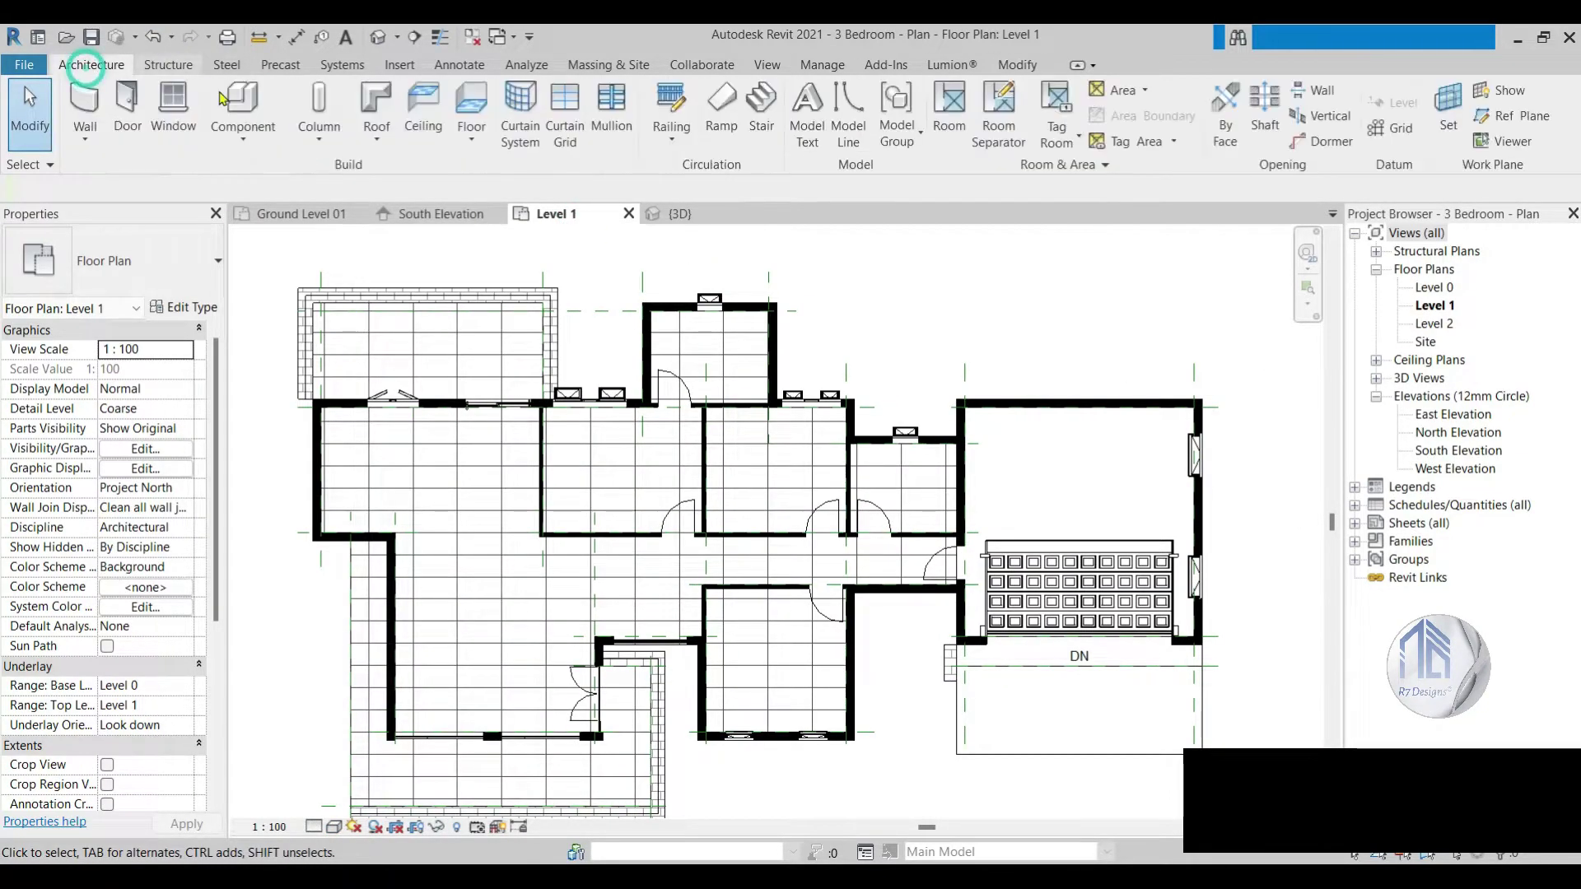
pyautogui.click(423, 122)
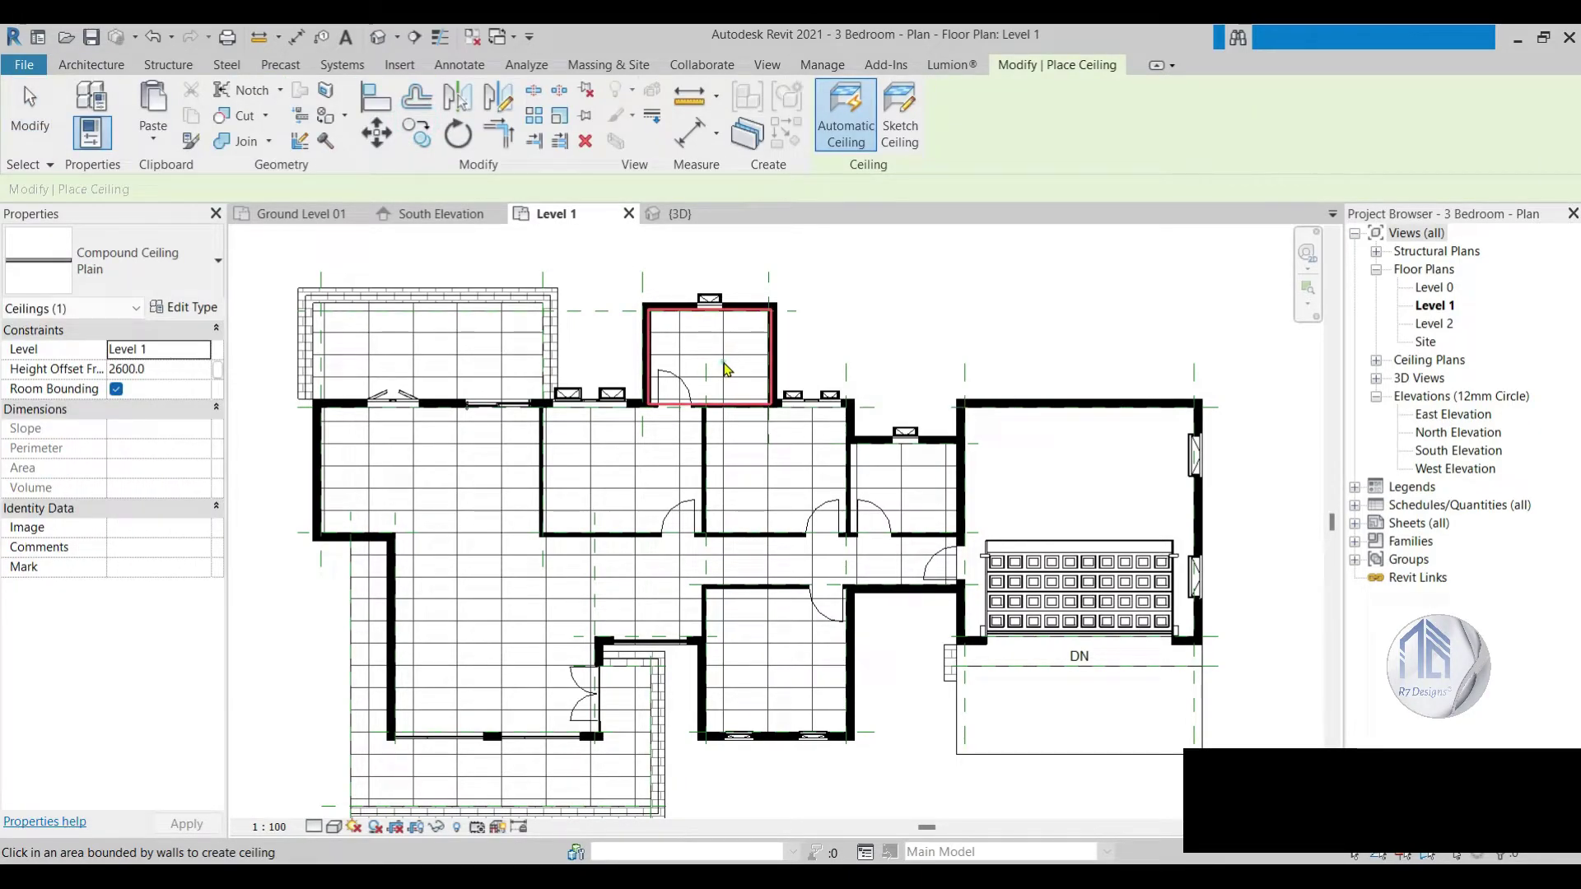
pyautogui.click(655, 449)
pyautogui.click(781, 468)
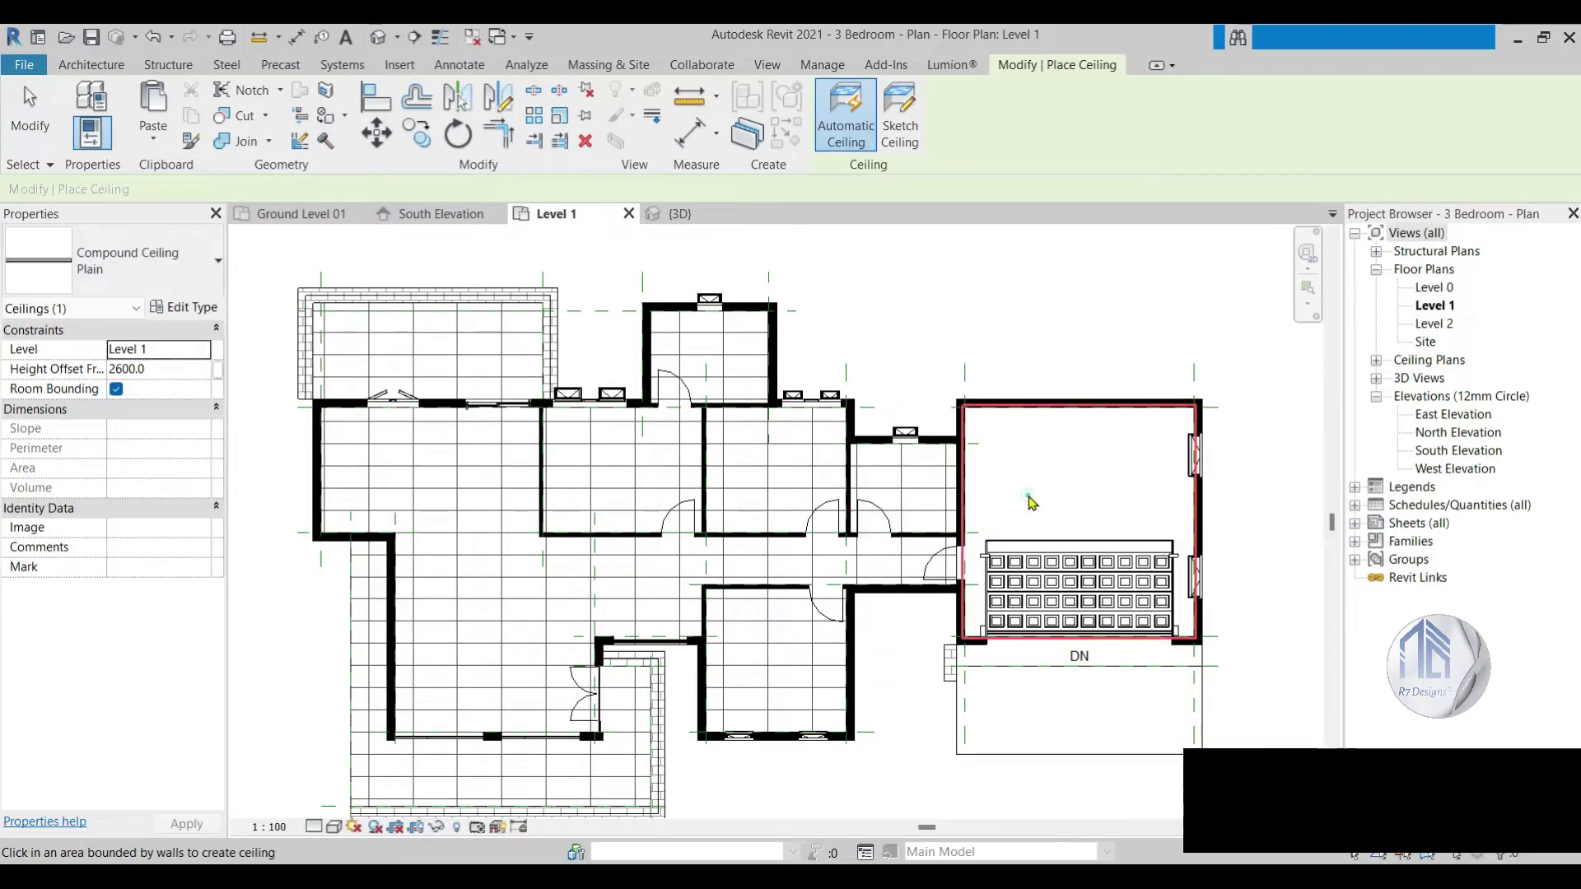
pyautogui.click(1031, 502)
pyautogui.click(30, 115)
# Step: Zoom and orbit the 3D model to side and near-top views, then return to Level 1
pyautogui.click(681, 213)
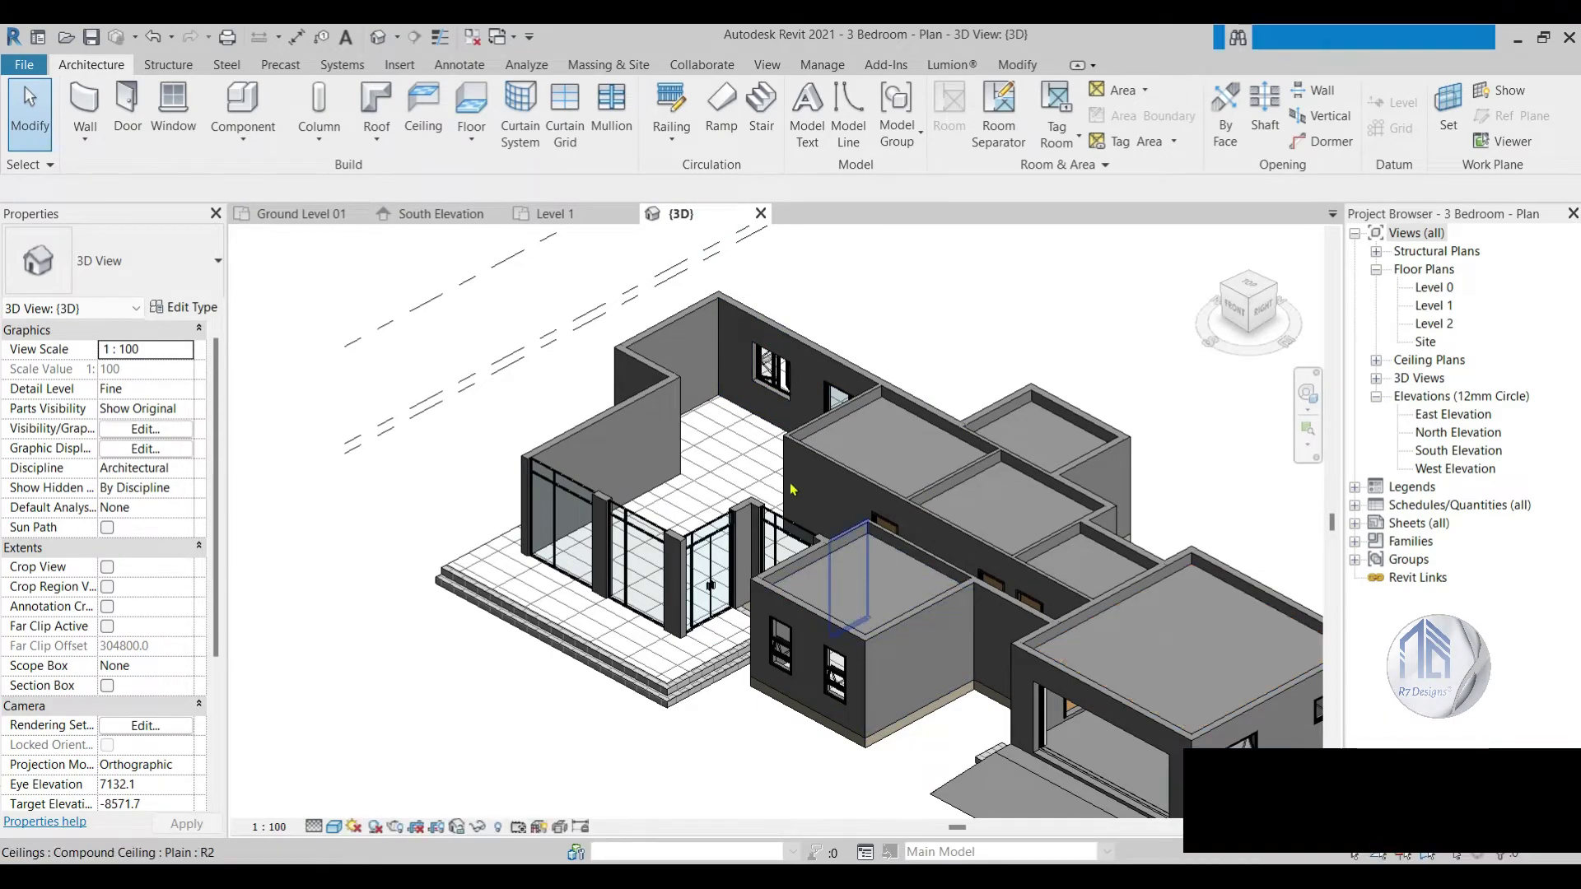
pyautogui.scroll(-3, 823, 494)
pyautogui.scroll(3, 1044, 376)
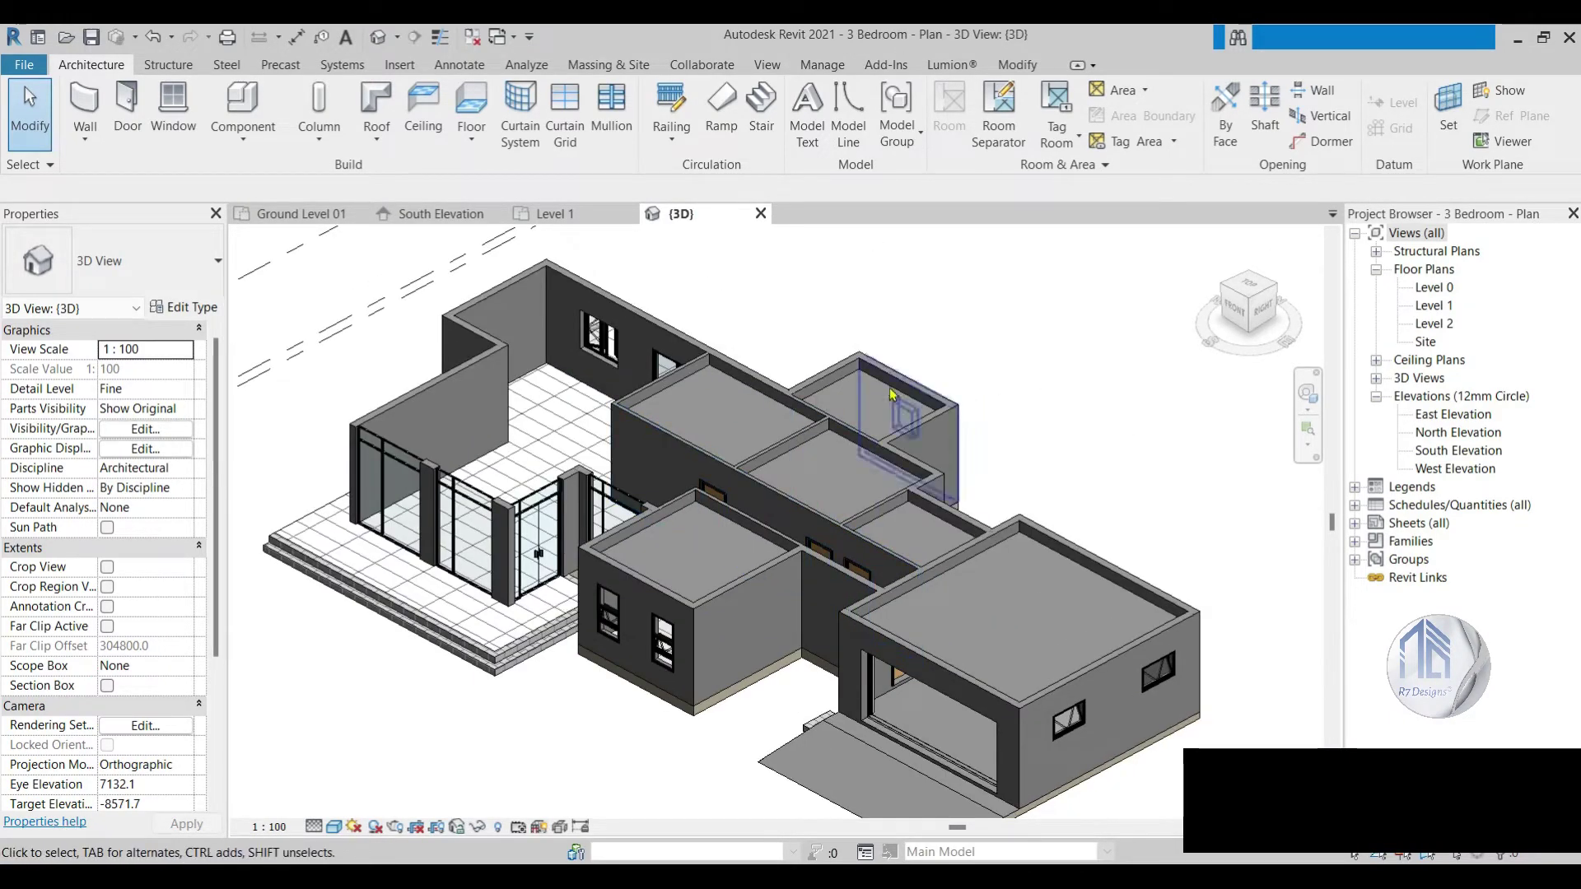
pyautogui.scroll(2, 673, 417)
pyautogui.scroll(1, 674, 418)
pyautogui.scroll(-1, 666, 418)
pyautogui.scroll(2, 665, 418)
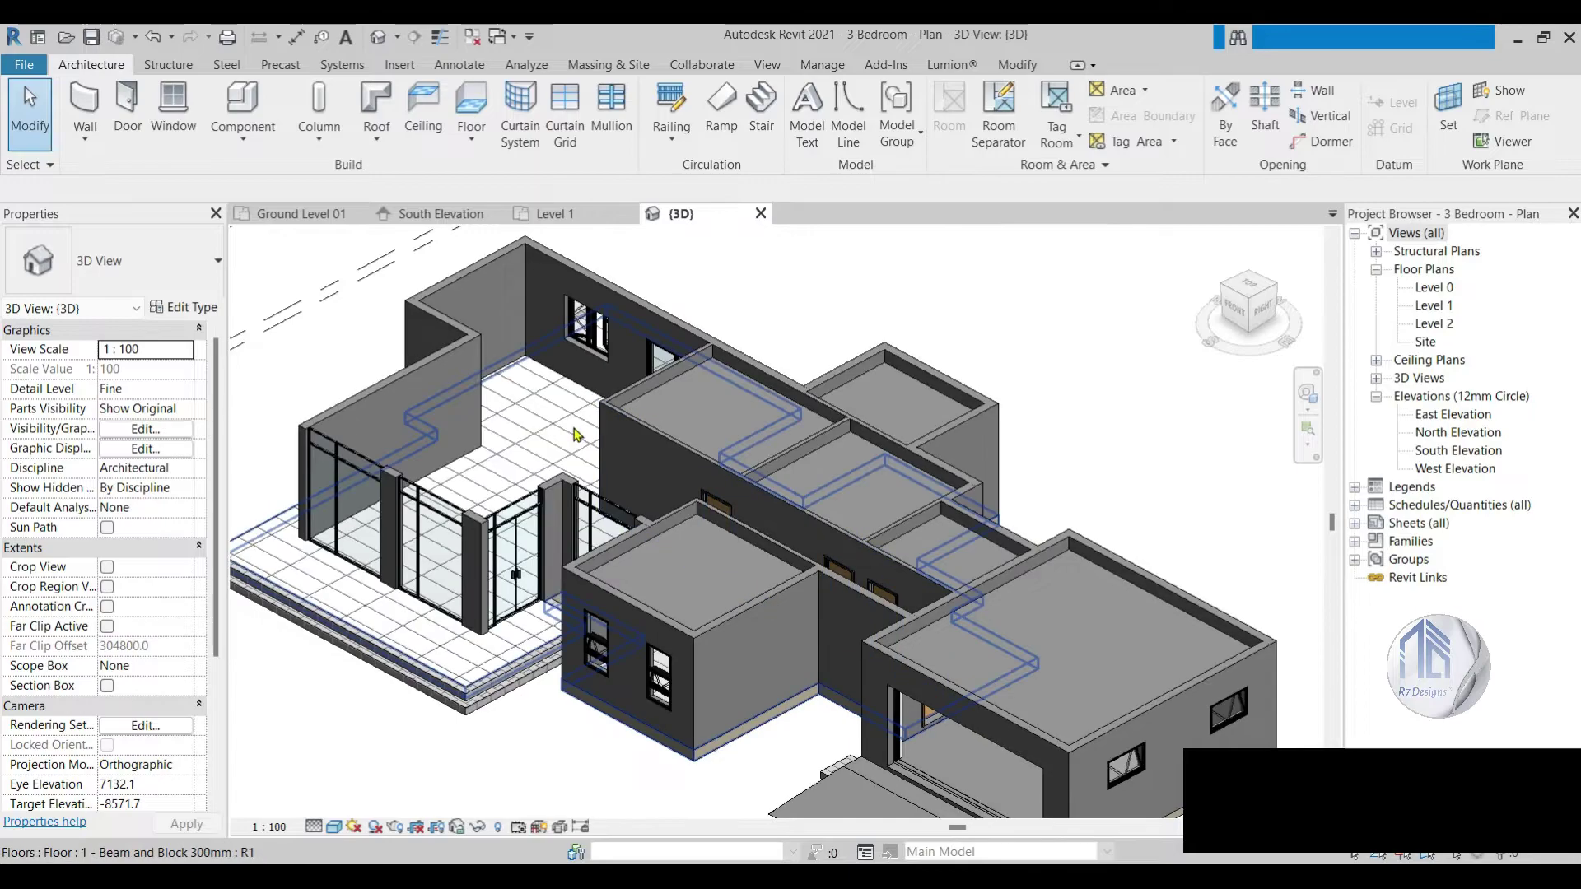
pyautogui.scroll(2, 626, 424)
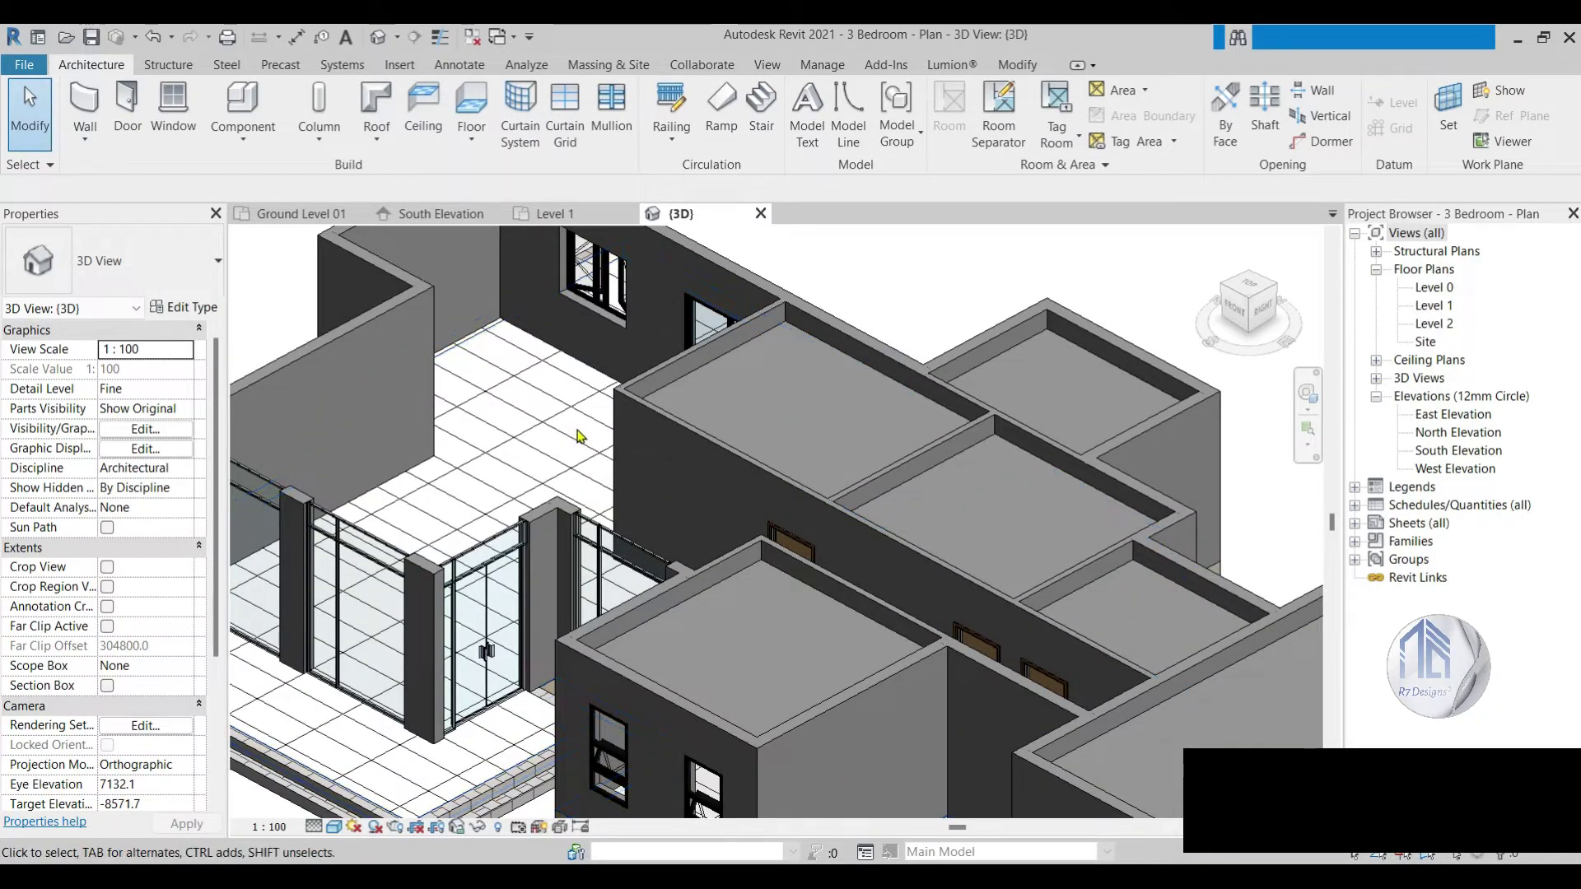
pyautogui.scroll(-3, 579, 436)
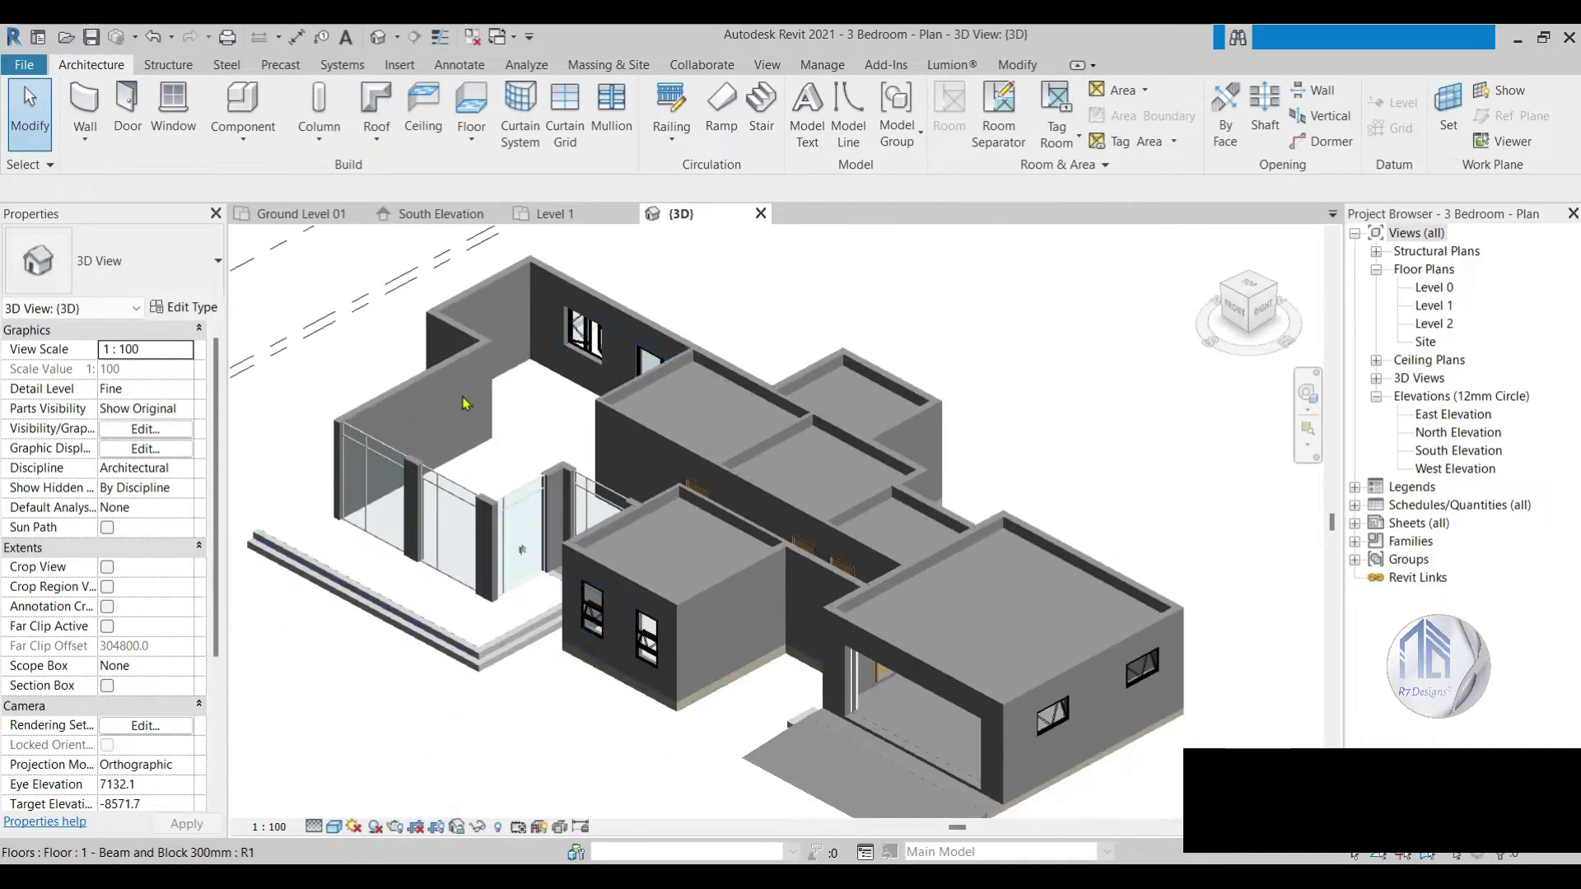
pyautogui.scroll(3, 574, 379)
pyautogui.scroll(1, 574, 380)
pyautogui.scroll(-1, 574, 380)
pyautogui.scroll(-1, 552, 437)
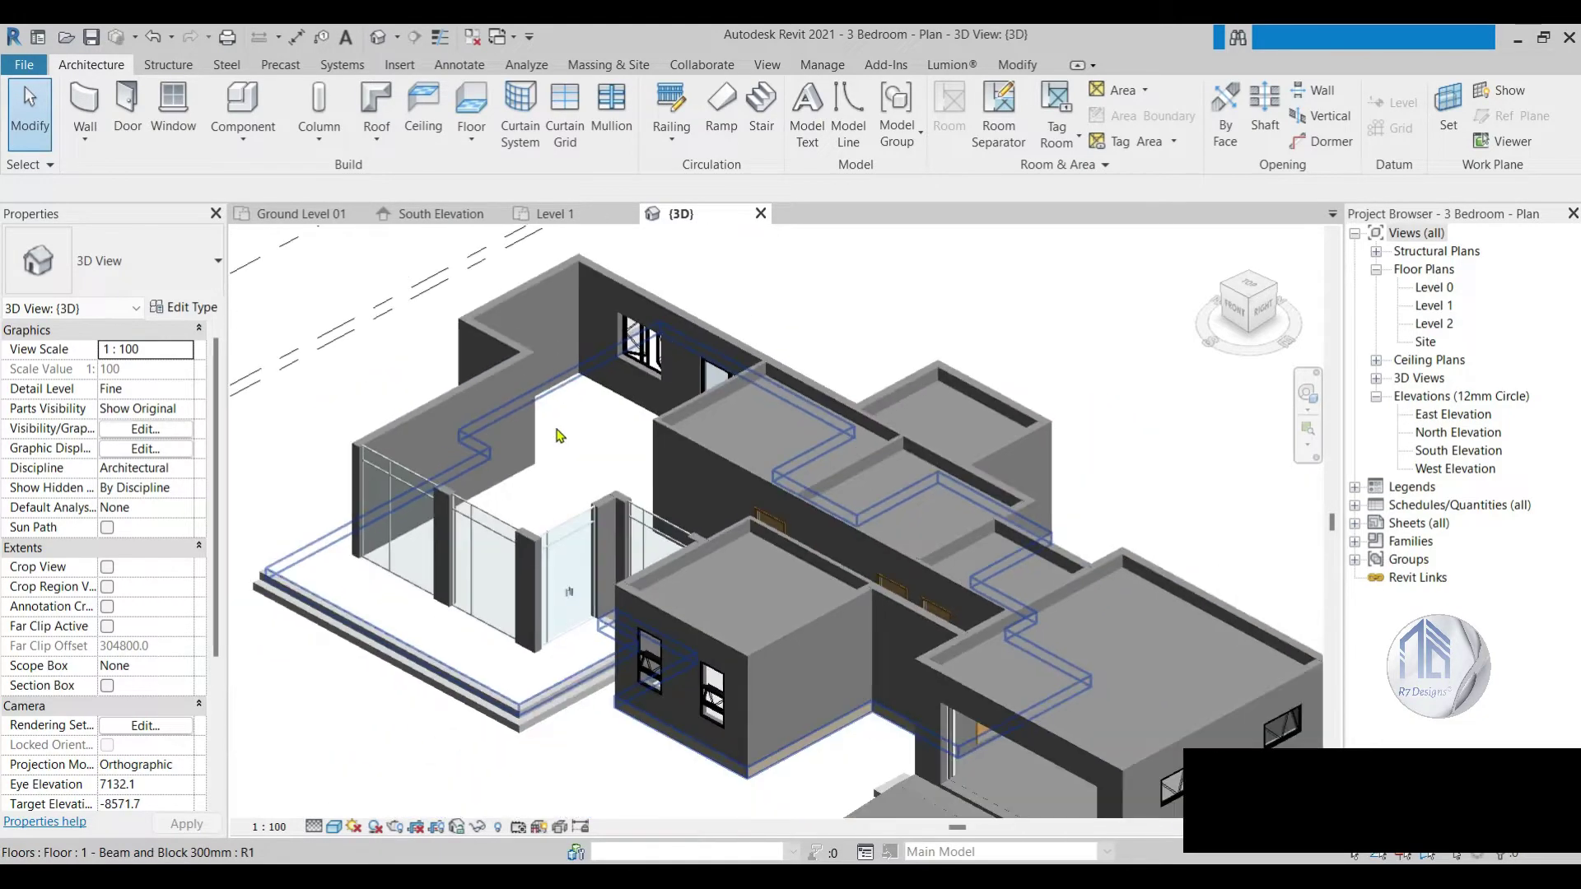
pyautogui.scroll(1, 557, 433)
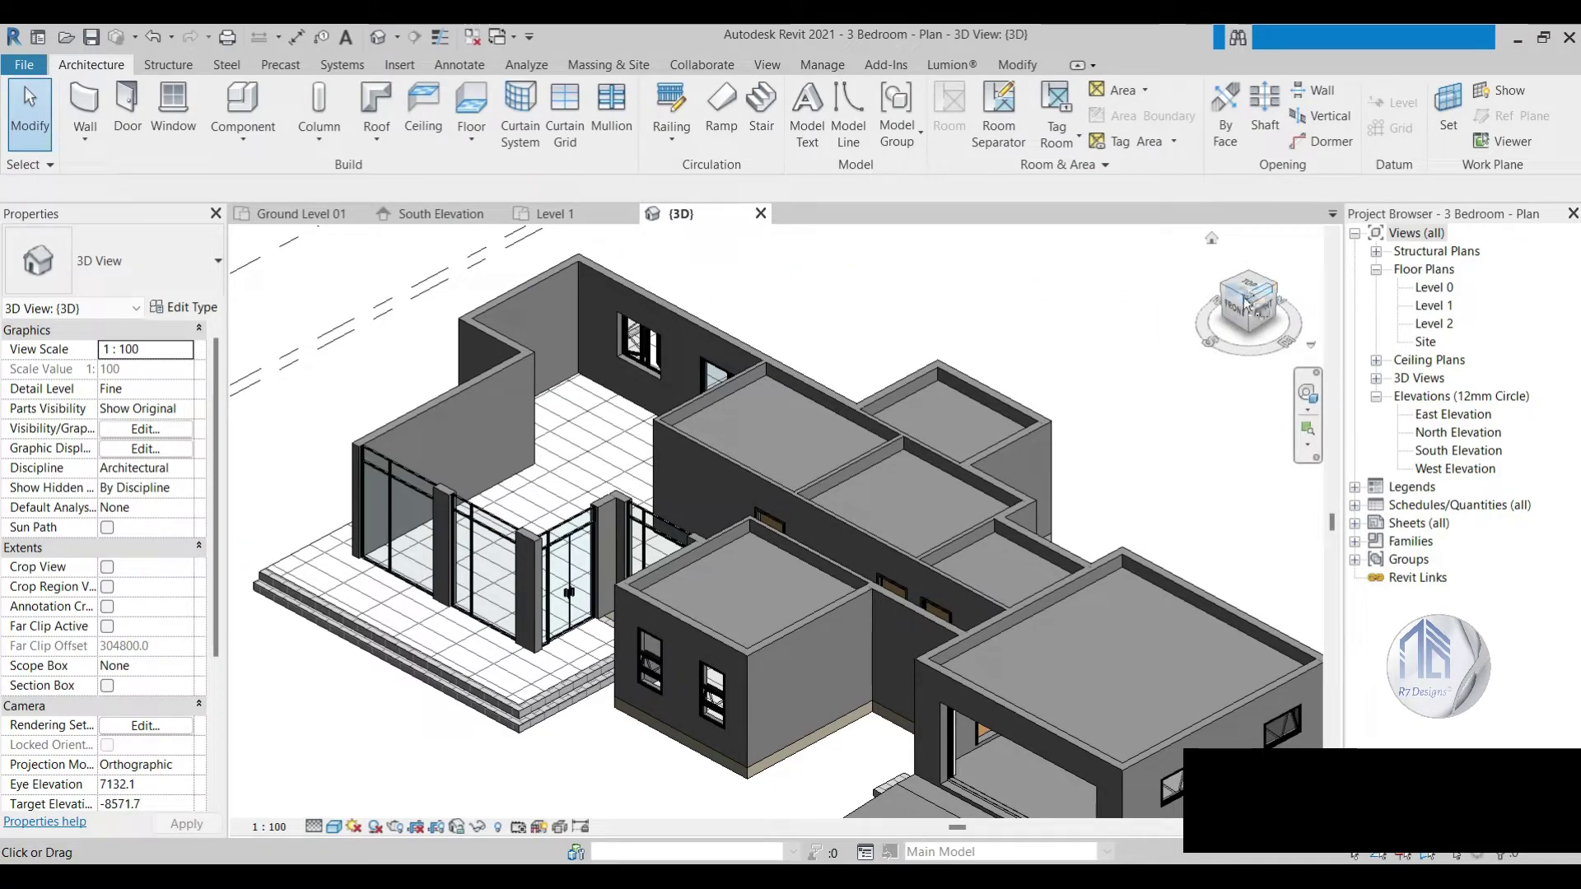
pyautogui.moveTo(1246, 305)
pyautogui.mouseDown()
pyautogui.moveTo(1144, 338)
pyautogui.moveTo(499, 333)
pyautogui.mouseUp()
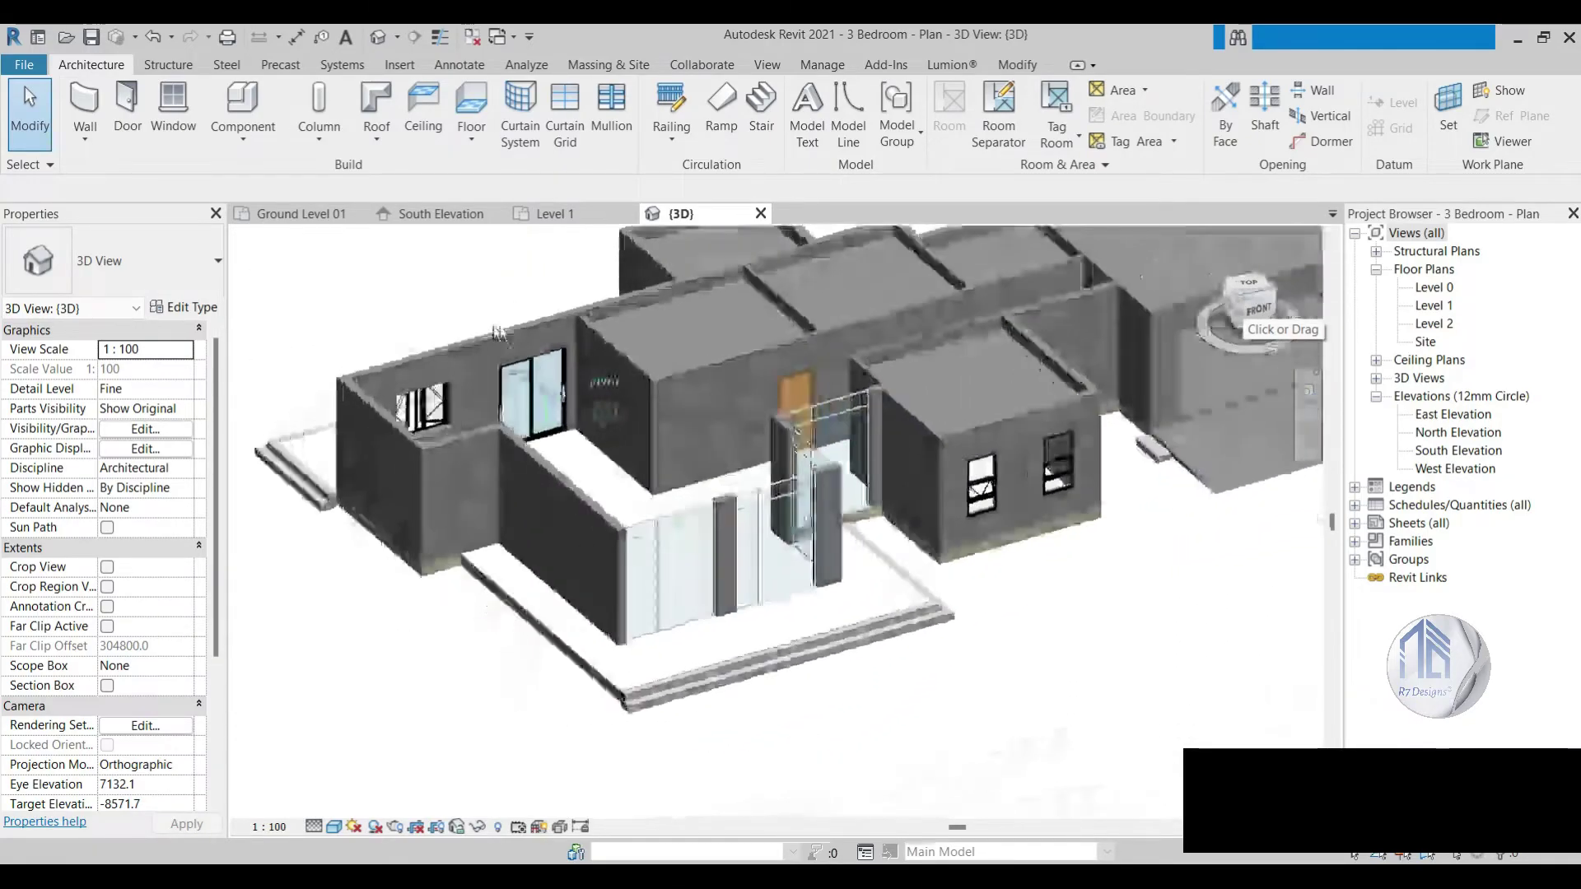
pyautogui.moveTo(560, 334)
pyautogui.mouseDown()
pyautogui.moveTo(328, 331)
pyautogui.moveTo(1103, 290)
pyautogui.mouseUp()
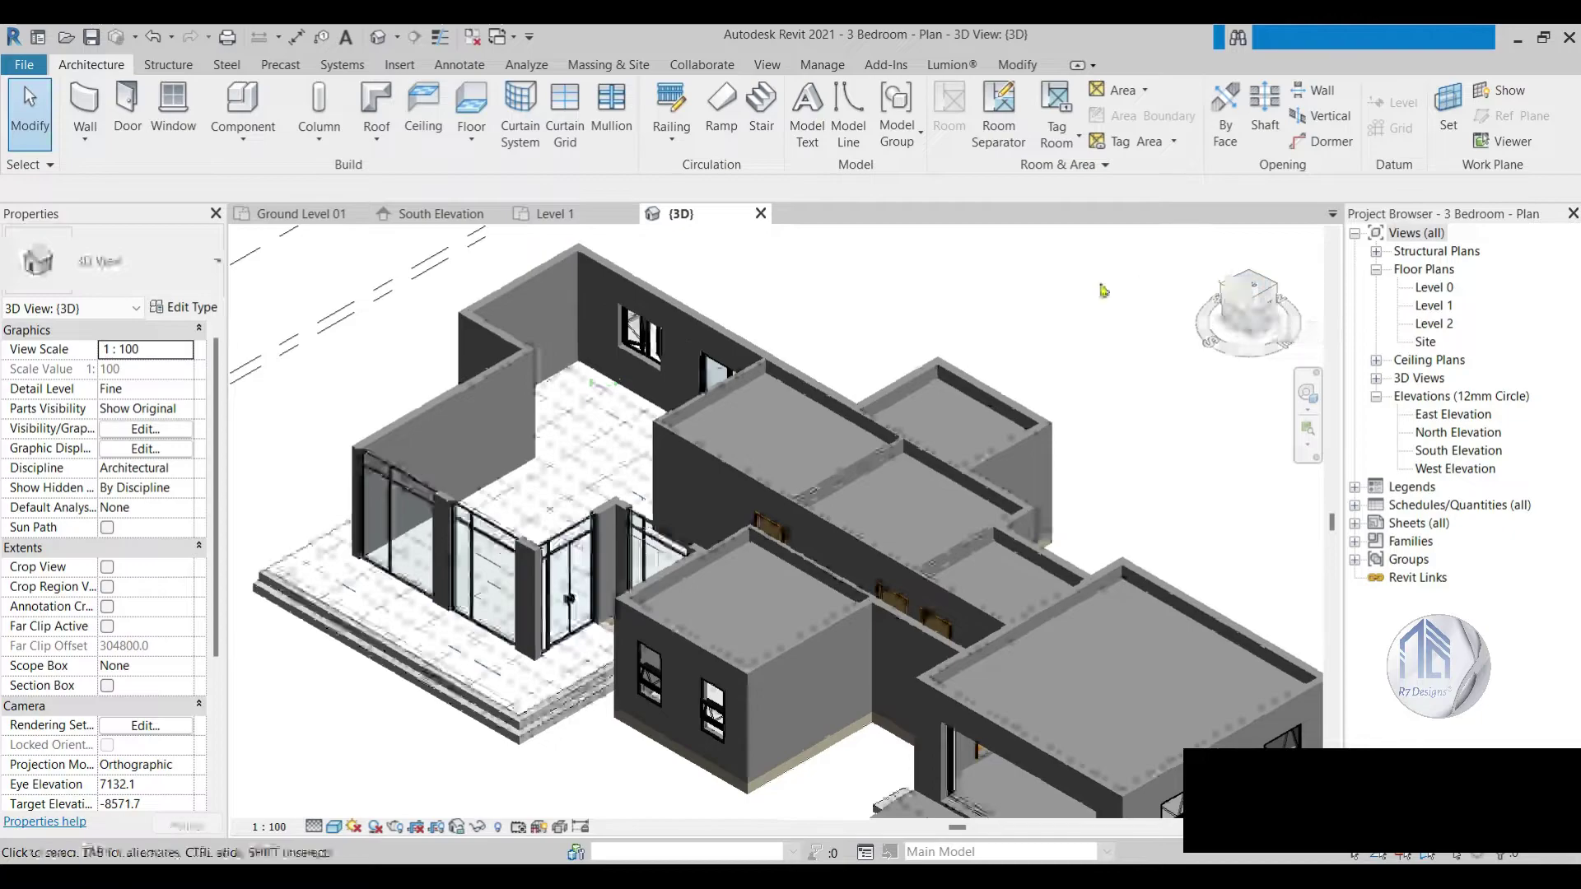
pyautogui.click(545, 214)
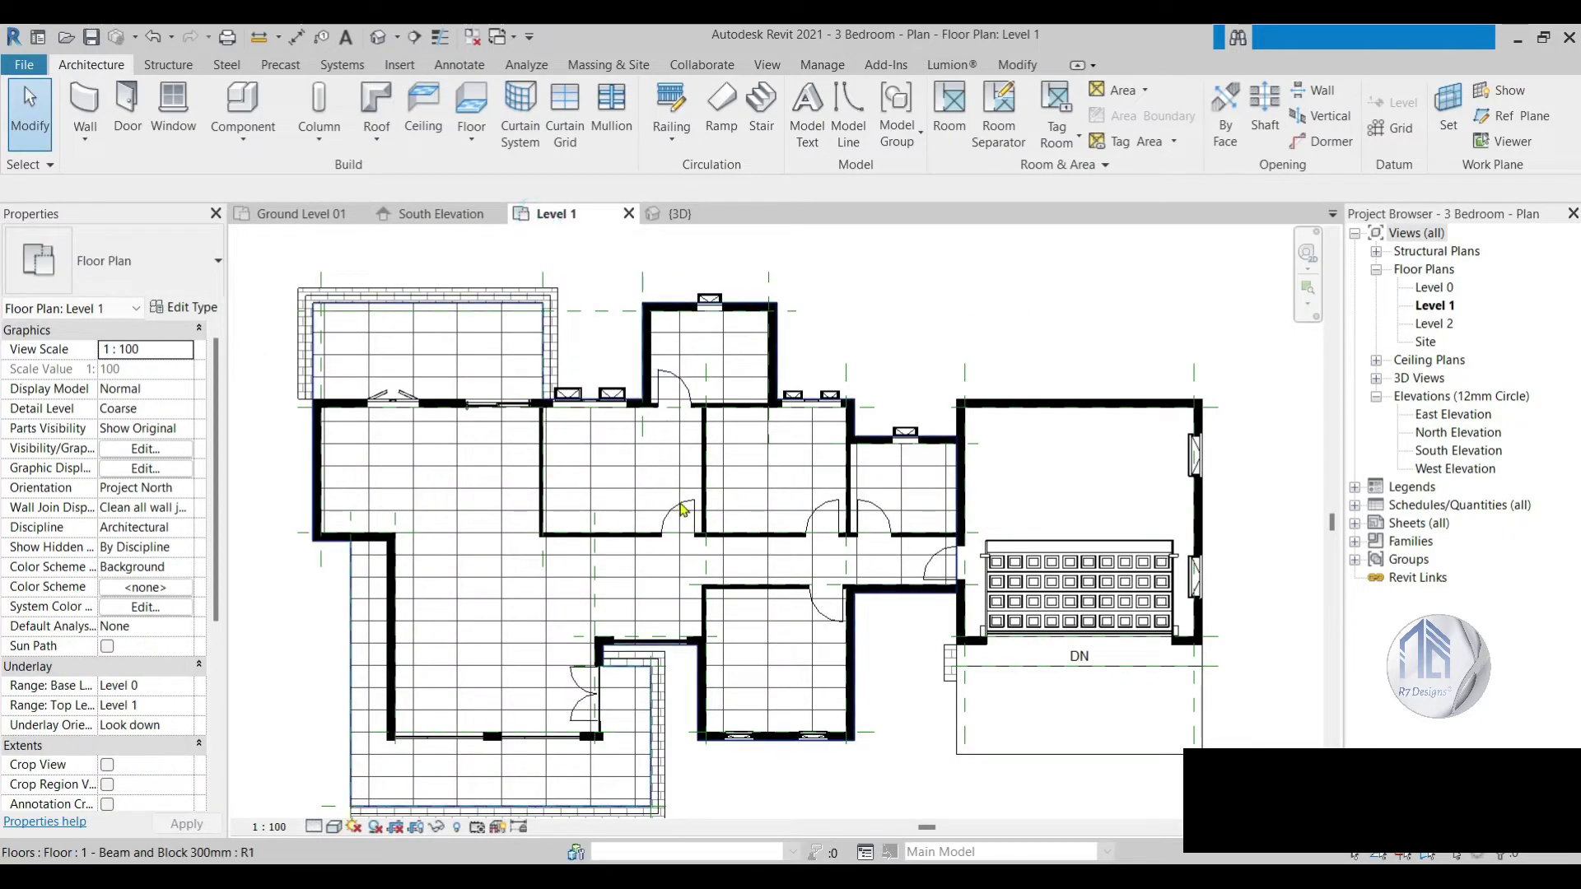
# Step: Start a new wall using the Basic Wall Generic 110mm Interior type
pyautogui.scroll(2, 683, 510)
pyautogui.scroll(3, 557, 381)
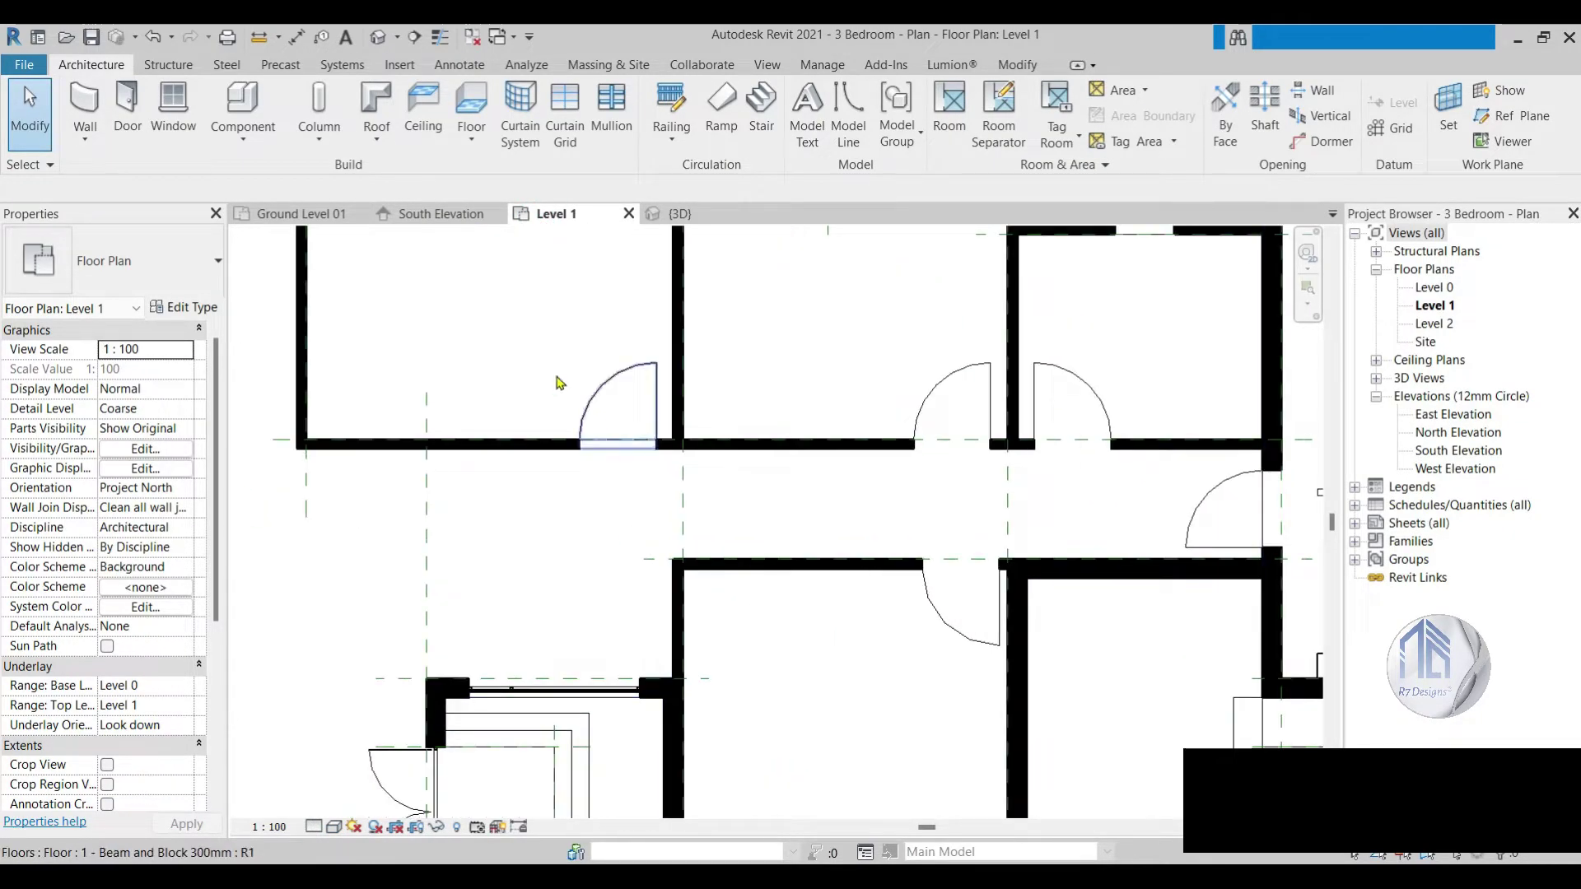
pyautogui.click(86, 113)
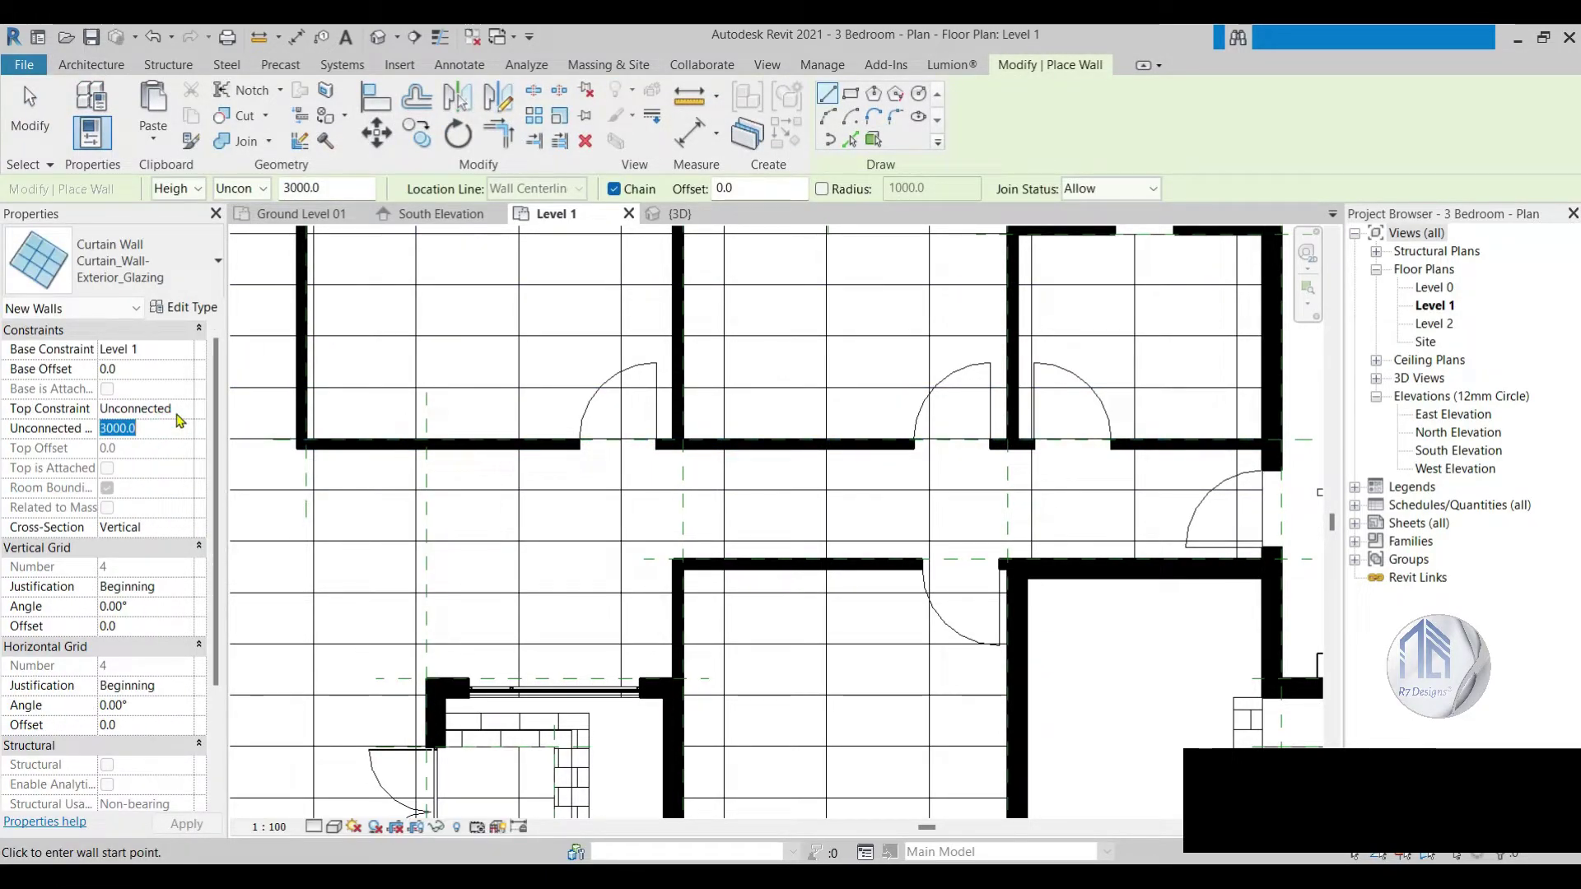
pyautogui.click(144, 267)
pyautogui.scroll(3, 119, 414)
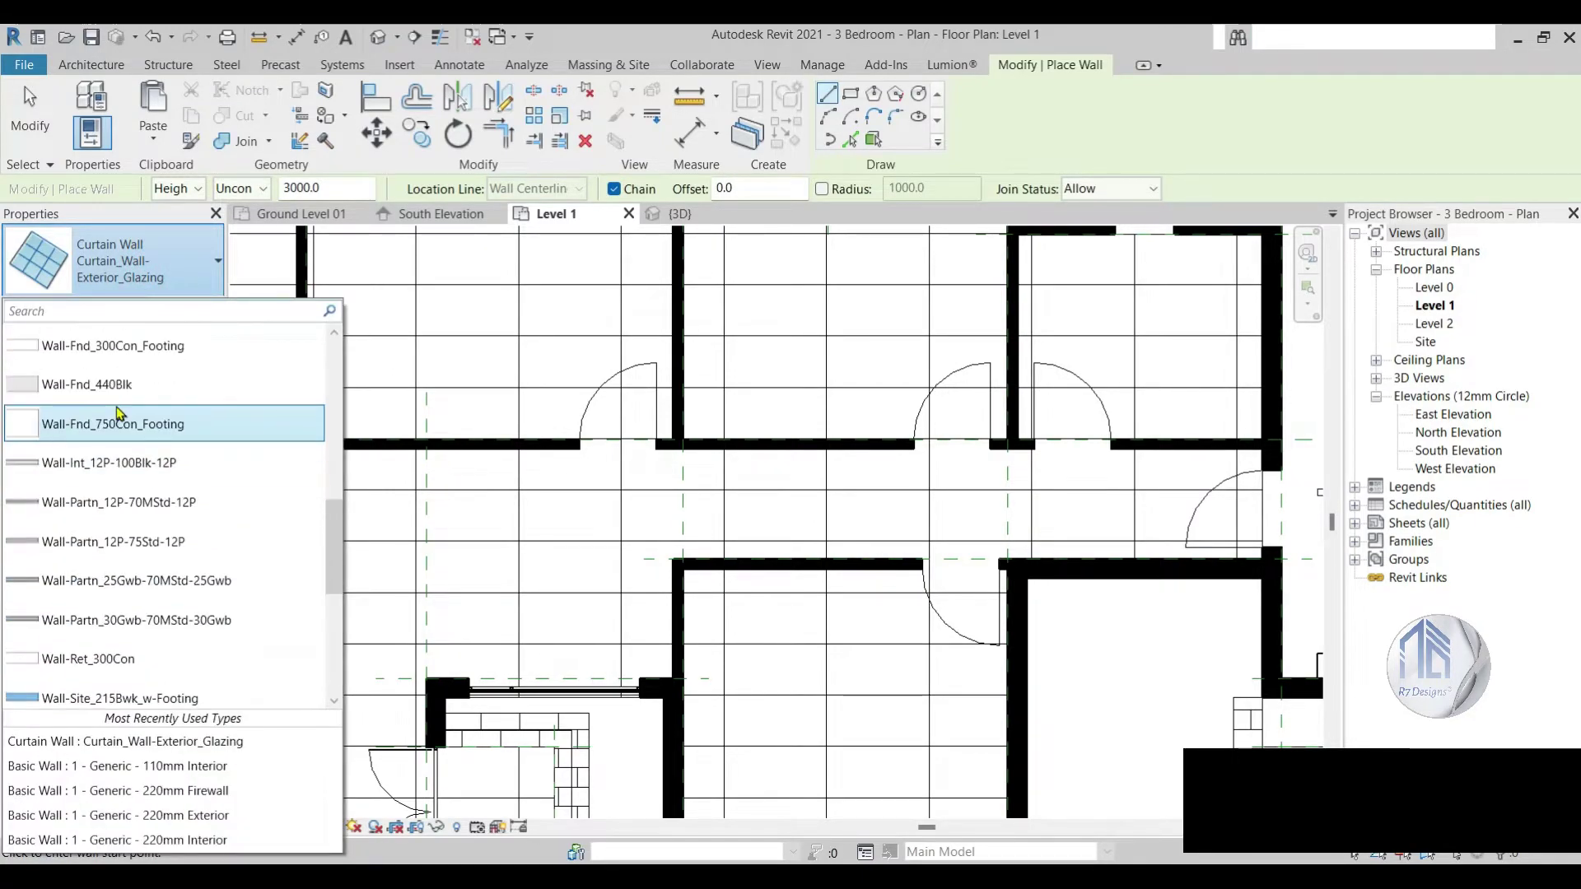
pyautogui.scroll(3, 120, 414)
pyautogui.scroll(3, 119, 414)
pyautogui.scroll(2, 120, 395)
pyautogui.click(99, 370)
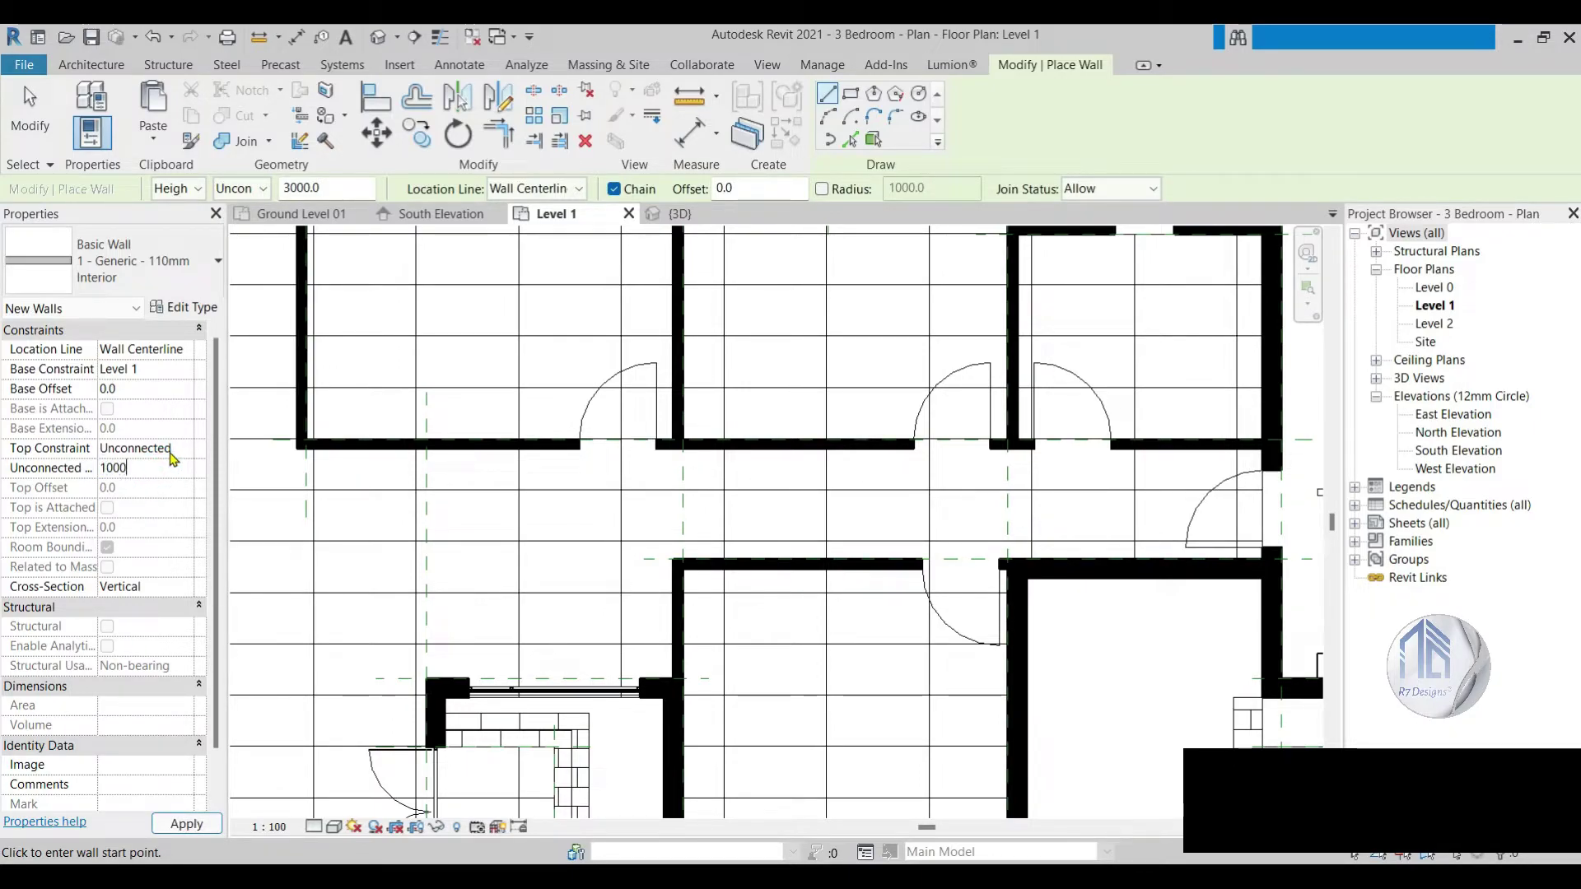
# Step: Draw the 1000 mm high wall along the corridor wall line after cancelling a false start
pyautogui.scroll(5, 659, 535)
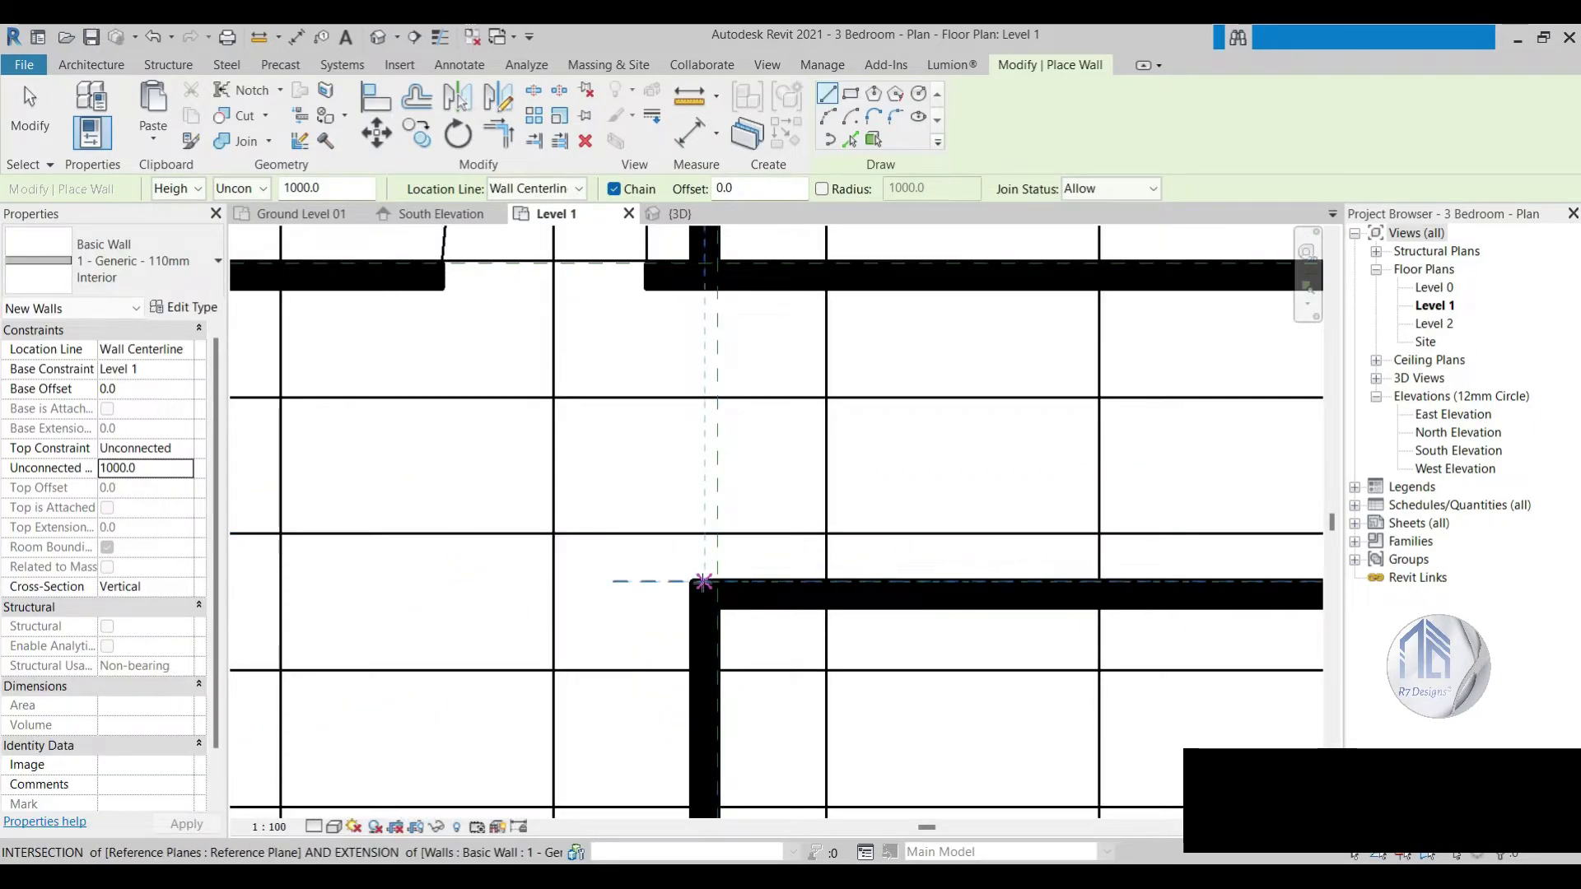
pyautogui.click(703, 582)
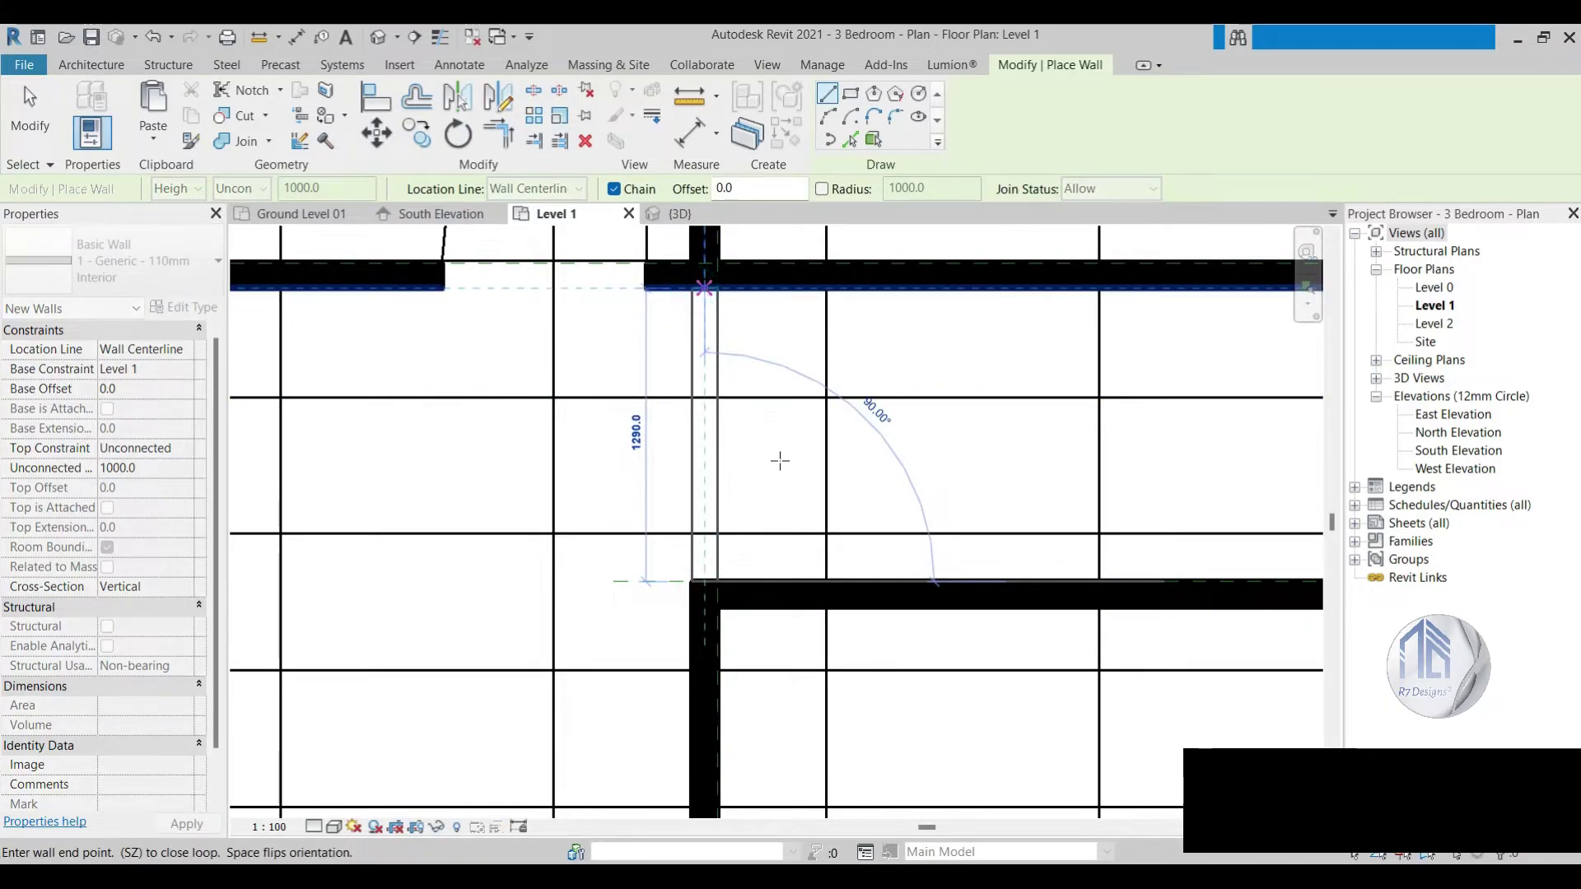
pyautogui.scroll(-3, 774, 428)
pyautogui.rightClick(779, 440)
pyautogui.click(821, 460)
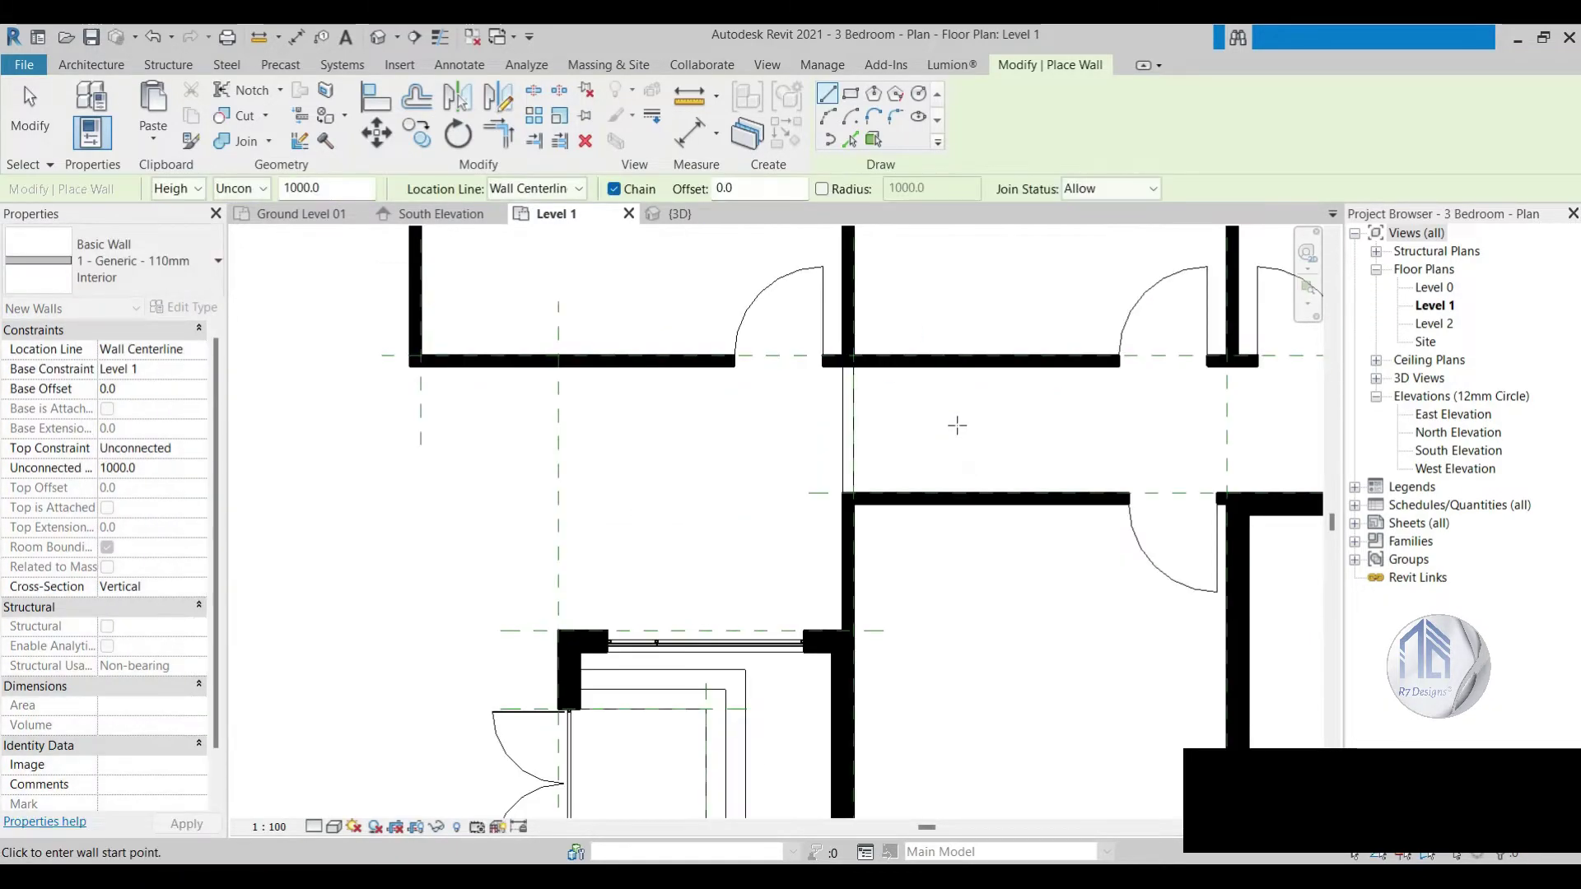
pyautogui.scroll(-3, 957, 425)
pyautogui.scroll(-2, 812, 417)
pyautogui.scroll(5, 752, 459)
pyautogui.scroll(2, 717, 442)
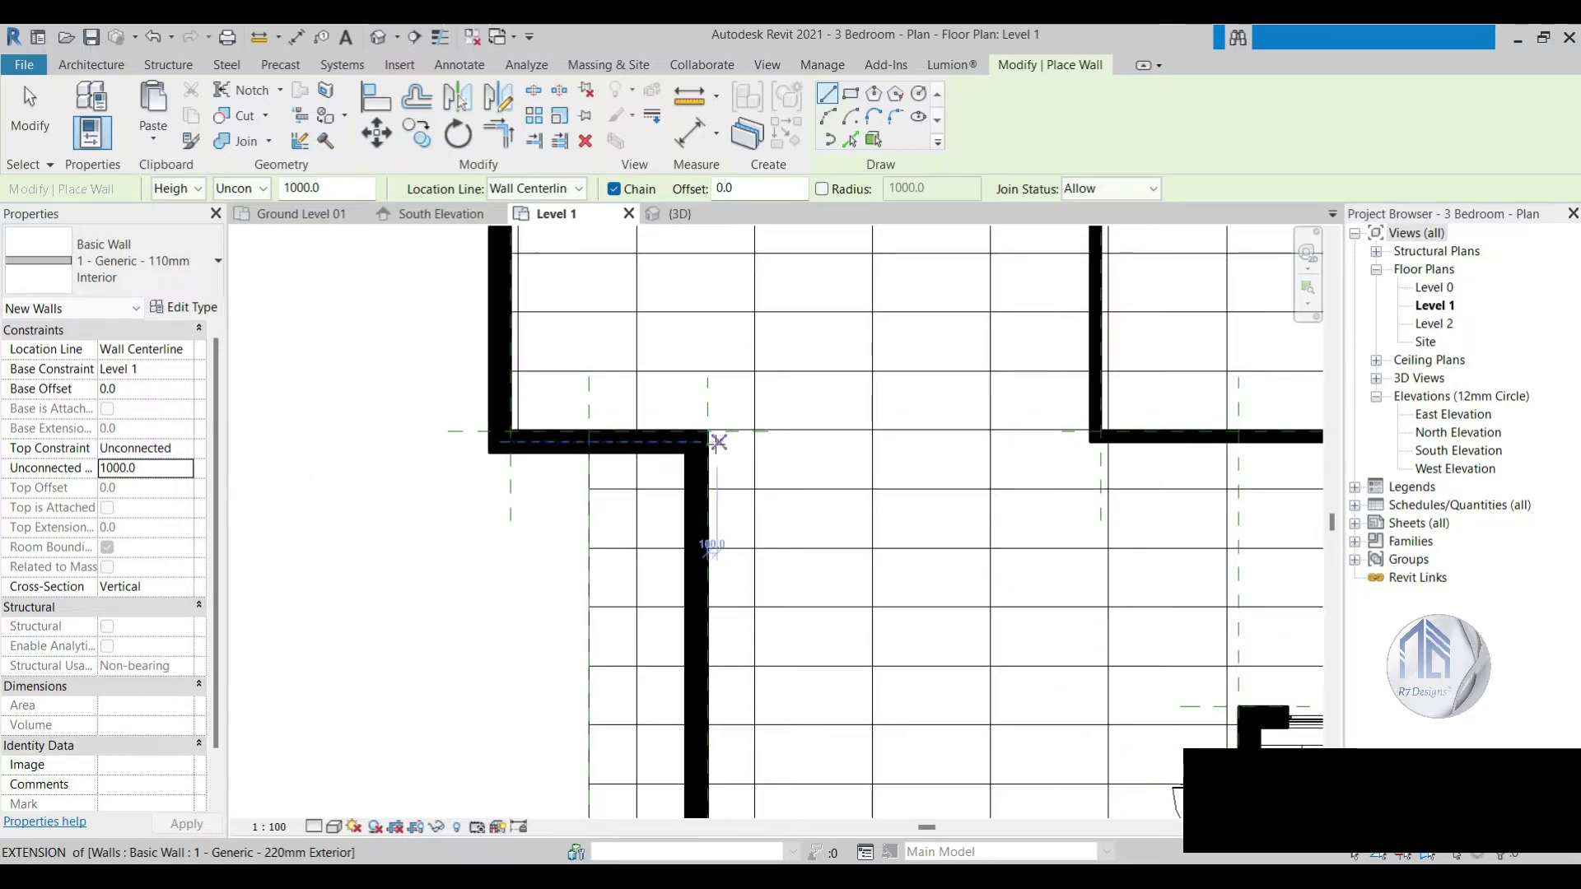
pyautogui.click(1042, 441)
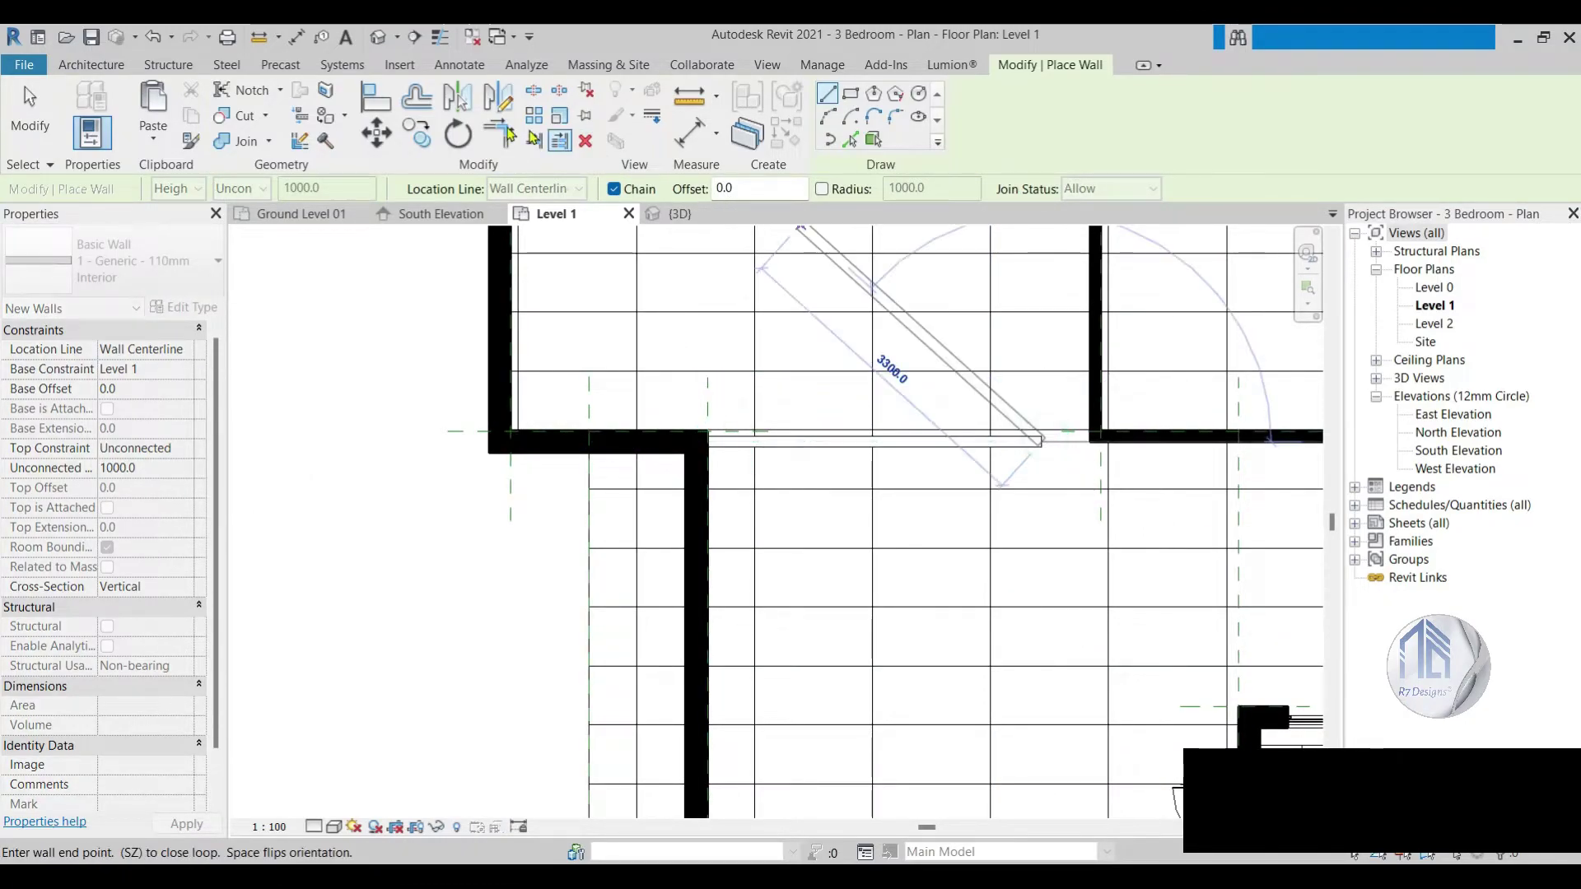
# Step: Align the new wall to the existing wall face and stretch its end to the thick wall
pyautogui.click(376, 97)
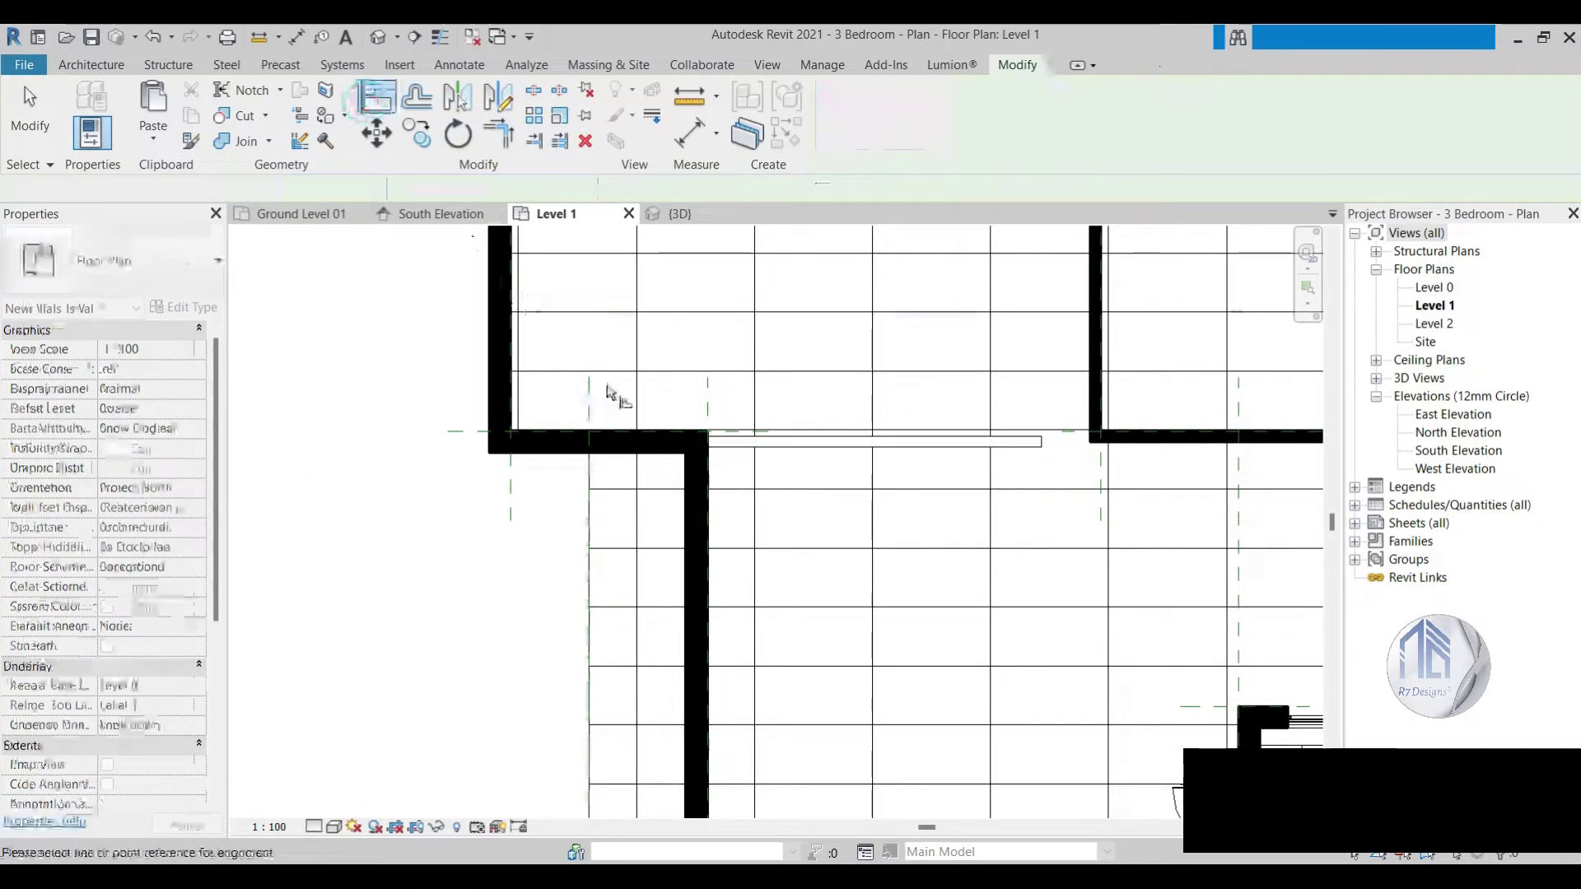
pyautogui.click(736, 435)
pyautogui.press('Escape')
pyautogui.press('Escape')
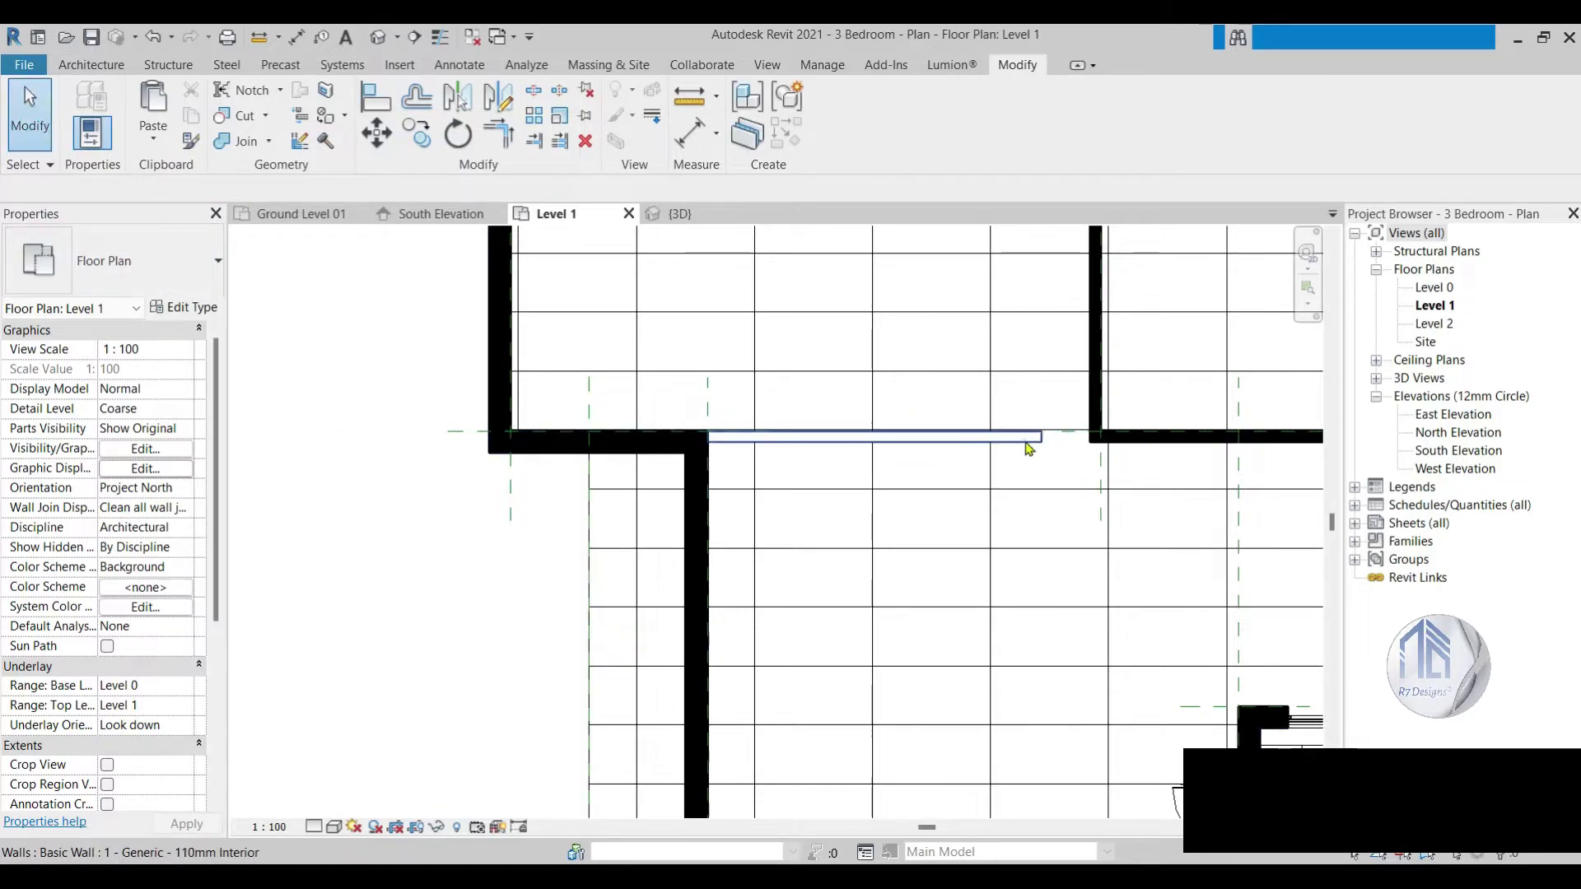
pyautogui.click(1028, 442)
pyautogui.moveTo(1042, 437); pyautogui.dragTo(1095, 438)
pyautogui.click(952, 342)
pyautogui.scroll(-3, 741, 360)
pyautogui.scroll(4, 746, 365)
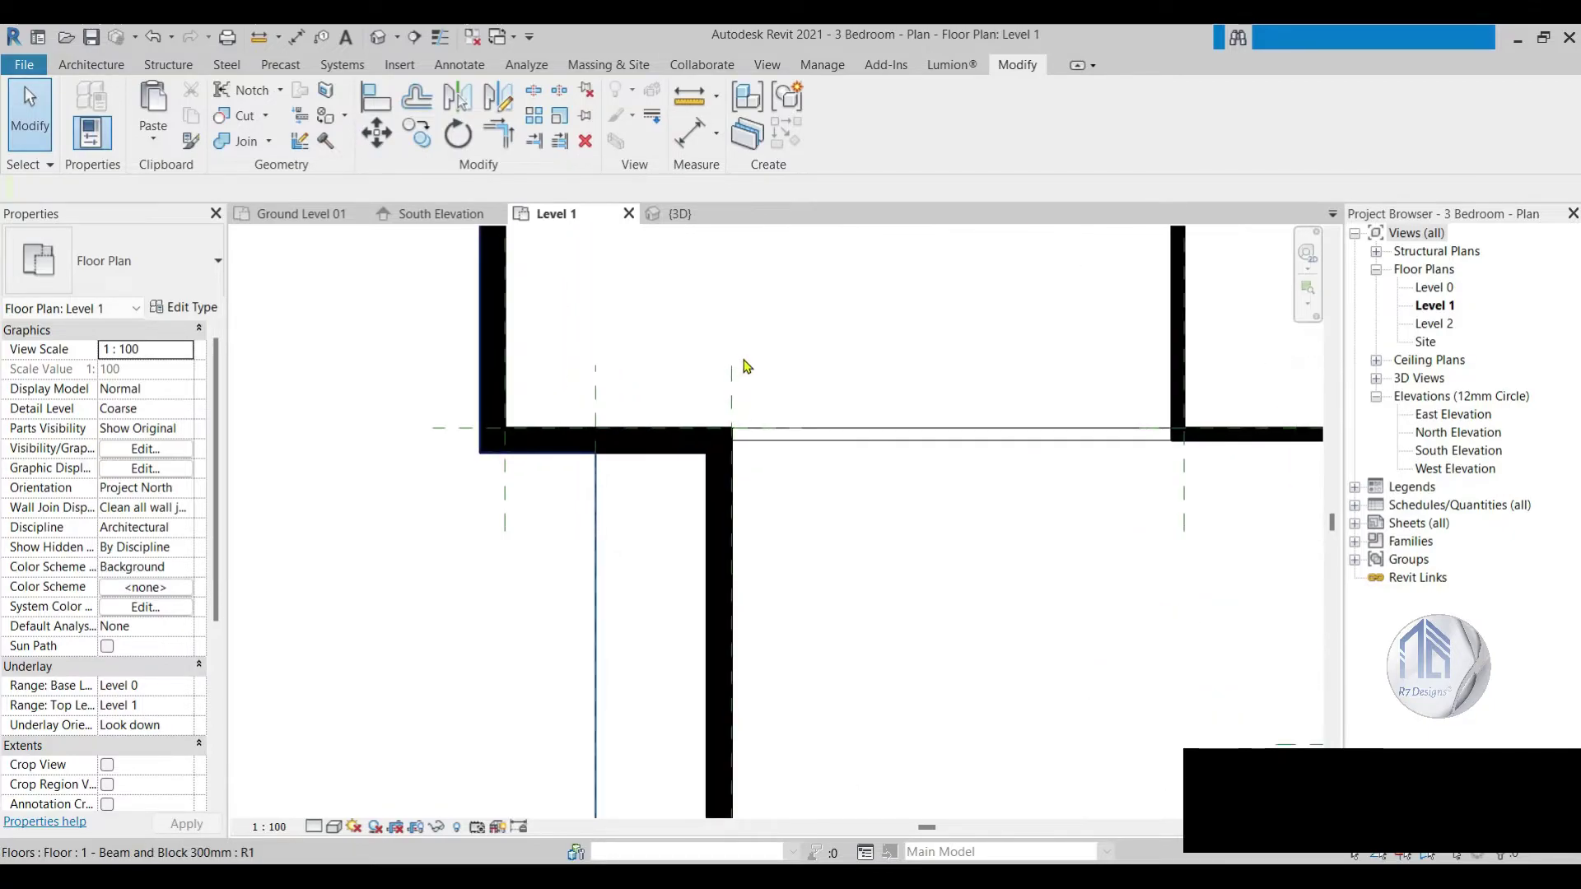
pyautogui.scroll(3, 746, 366)
pyautogui.scroll(2, 733, 363)
pyautogui.scroll(-5, 593, 412)
pyautogui.scroll(-3, 946, 409)
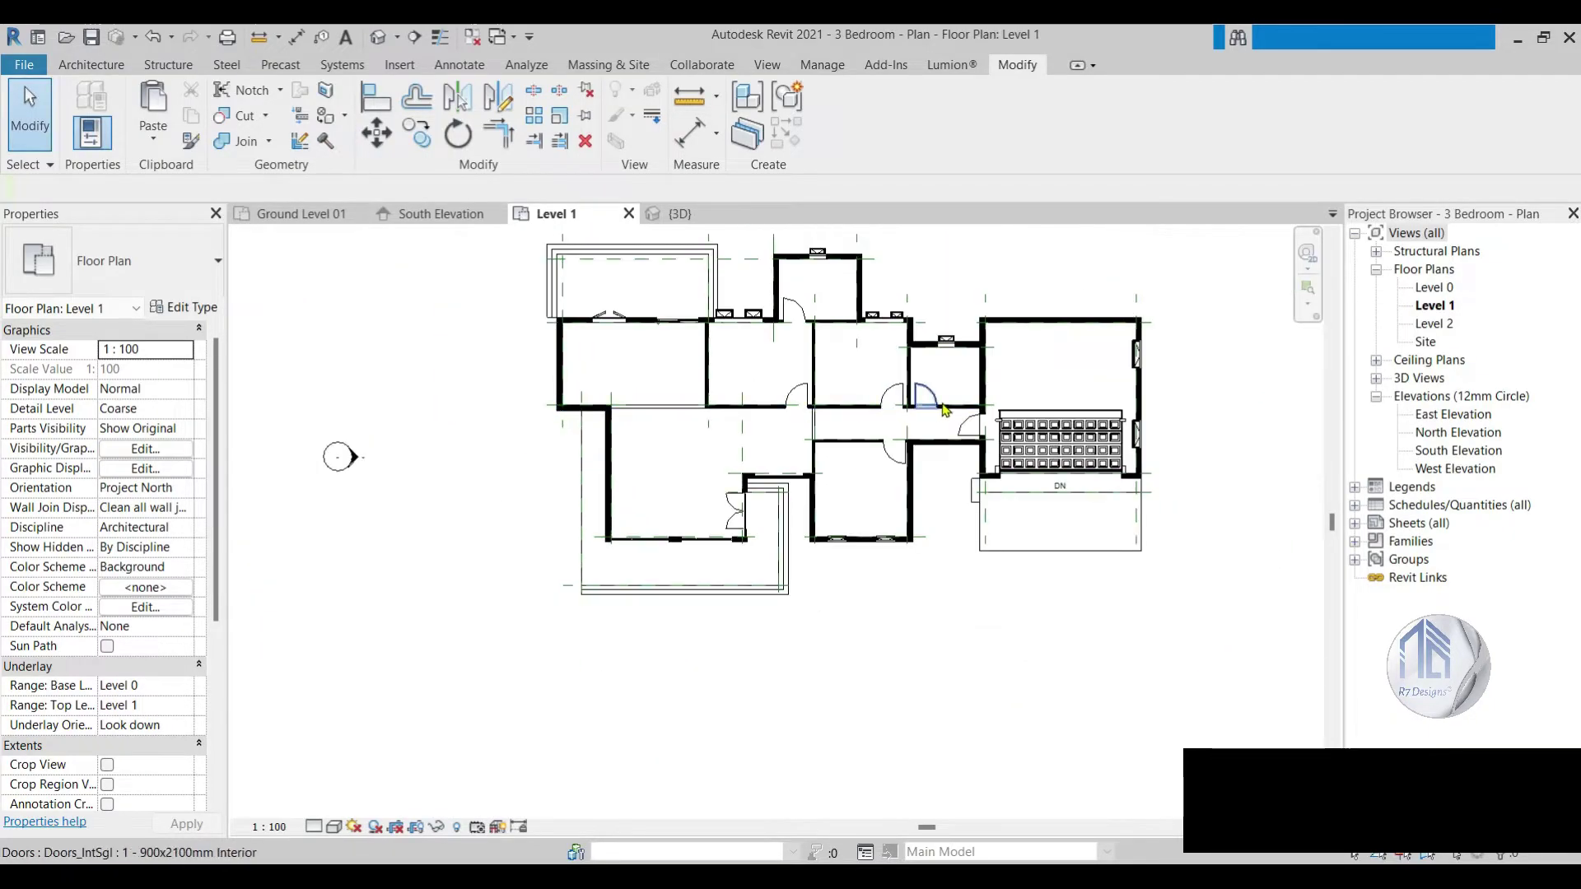
pyautogui.scroll(5, 945, 410)
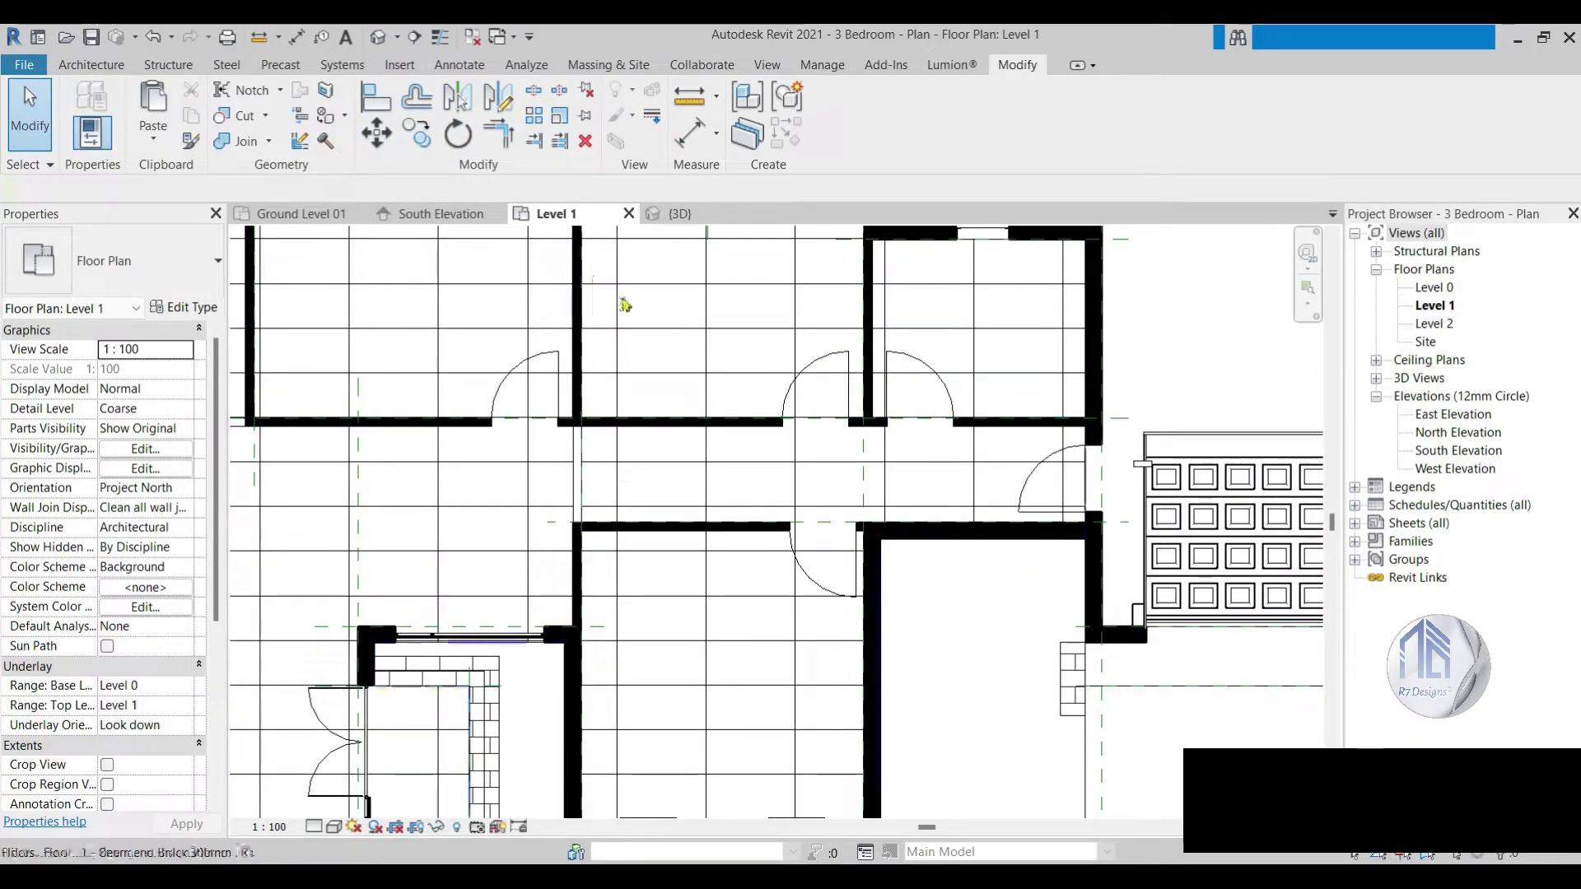
pyautogui.scroll(-1, 723, 318)
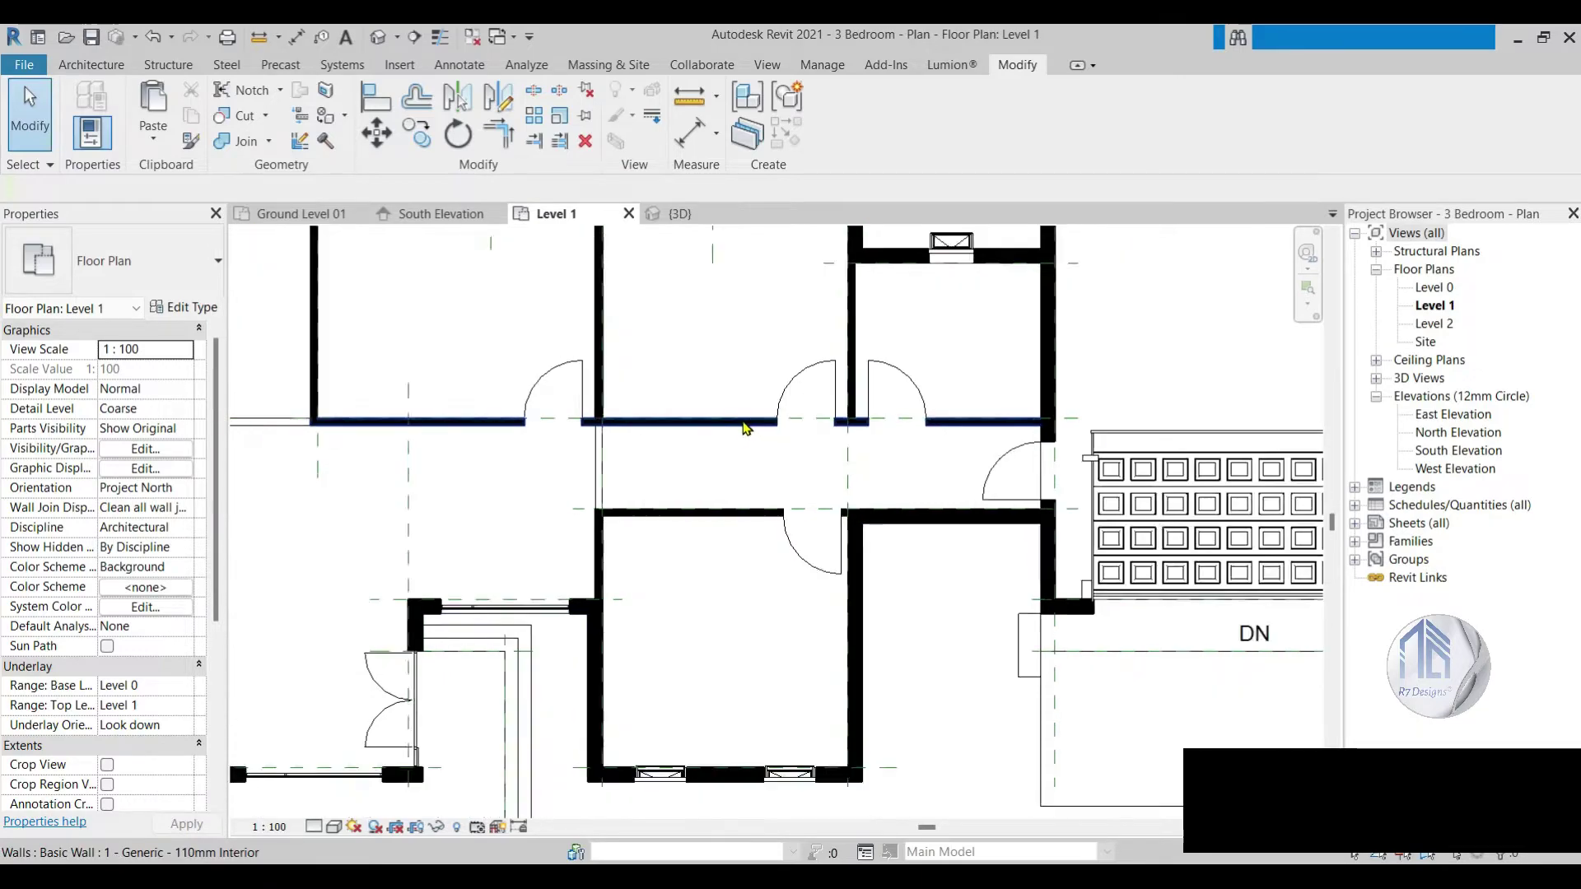
pyautogui.scroll(-3, 743, 428)
pyautogui.scroll(-1, 708, 387)
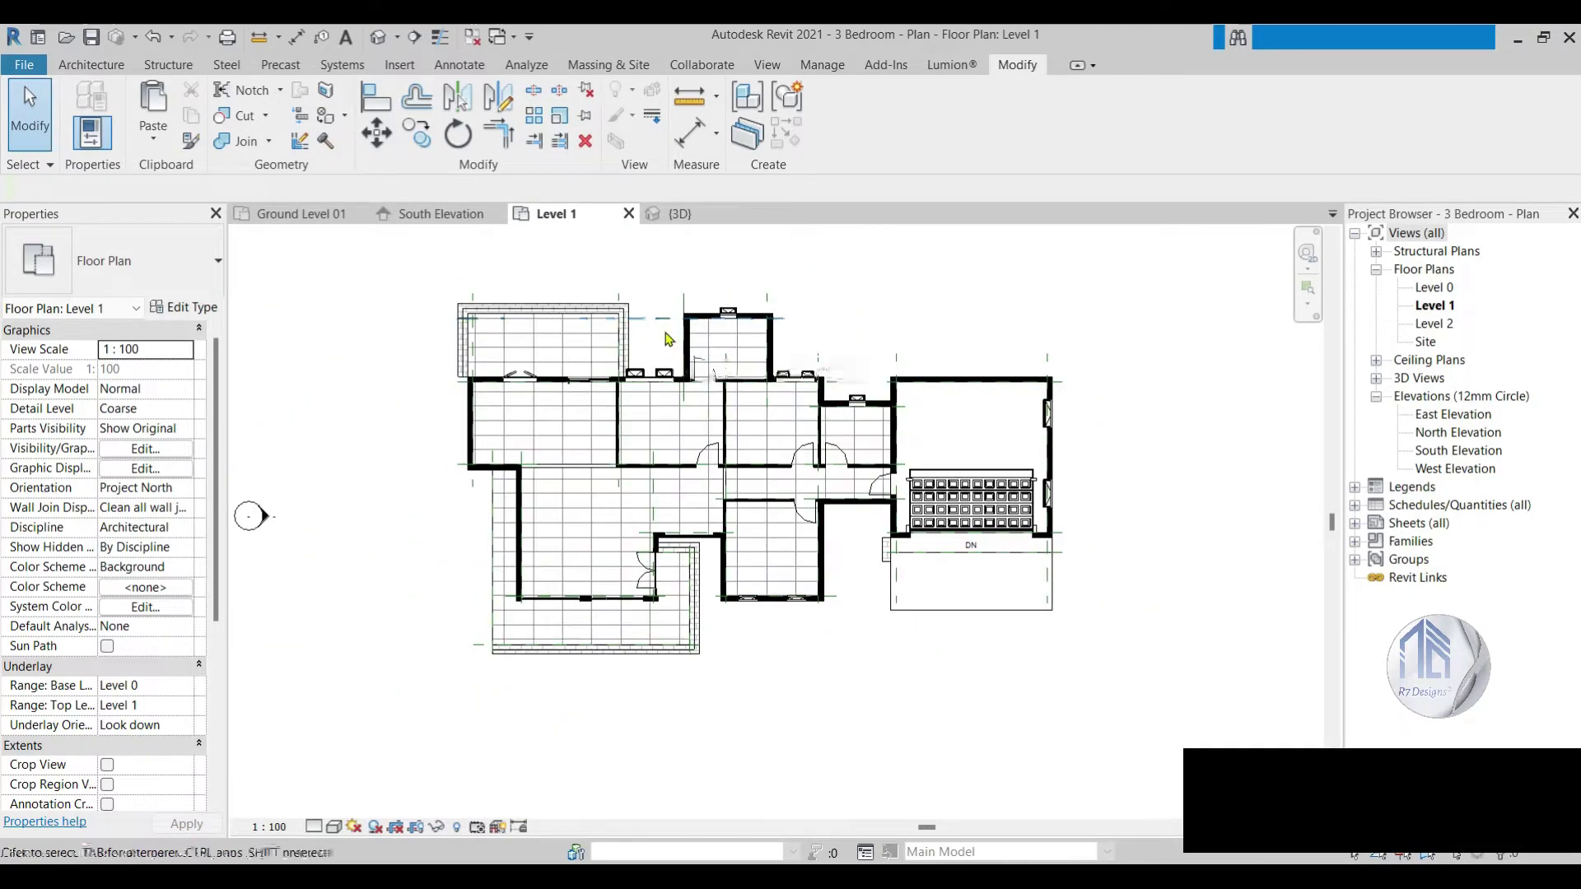
pyautogui.scroll(-1, 626, 486)
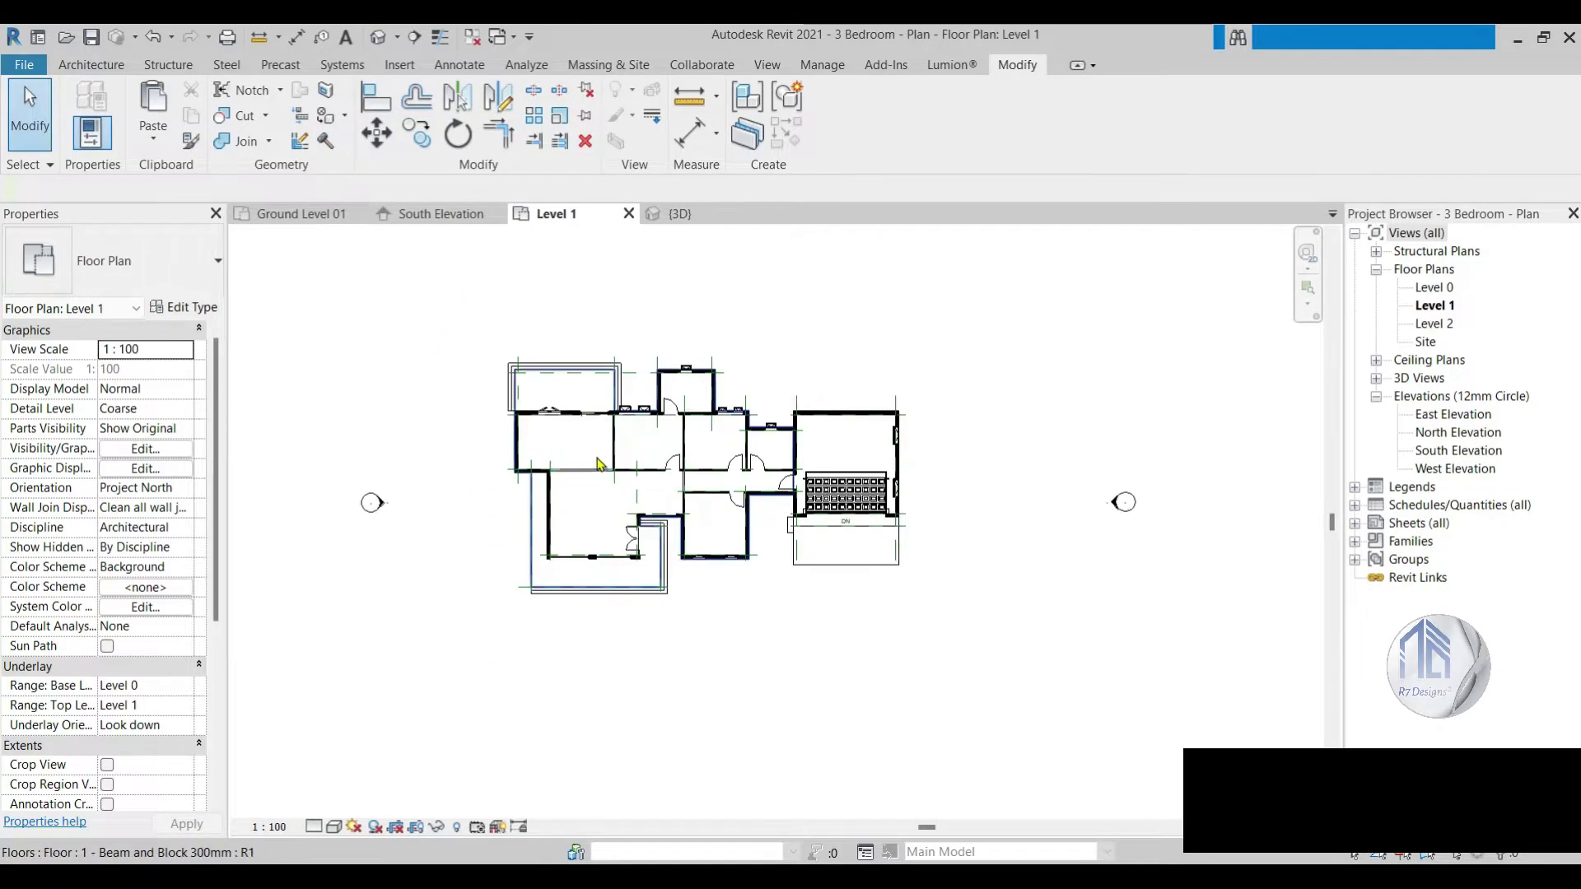
pyautogui.scroll(3, 614, 460)
pyautogui.scroll(-1, 613, 460)
pyautogui.scroll(1, 554, 441)
pyautogui.scroll(-1, 576, 370)
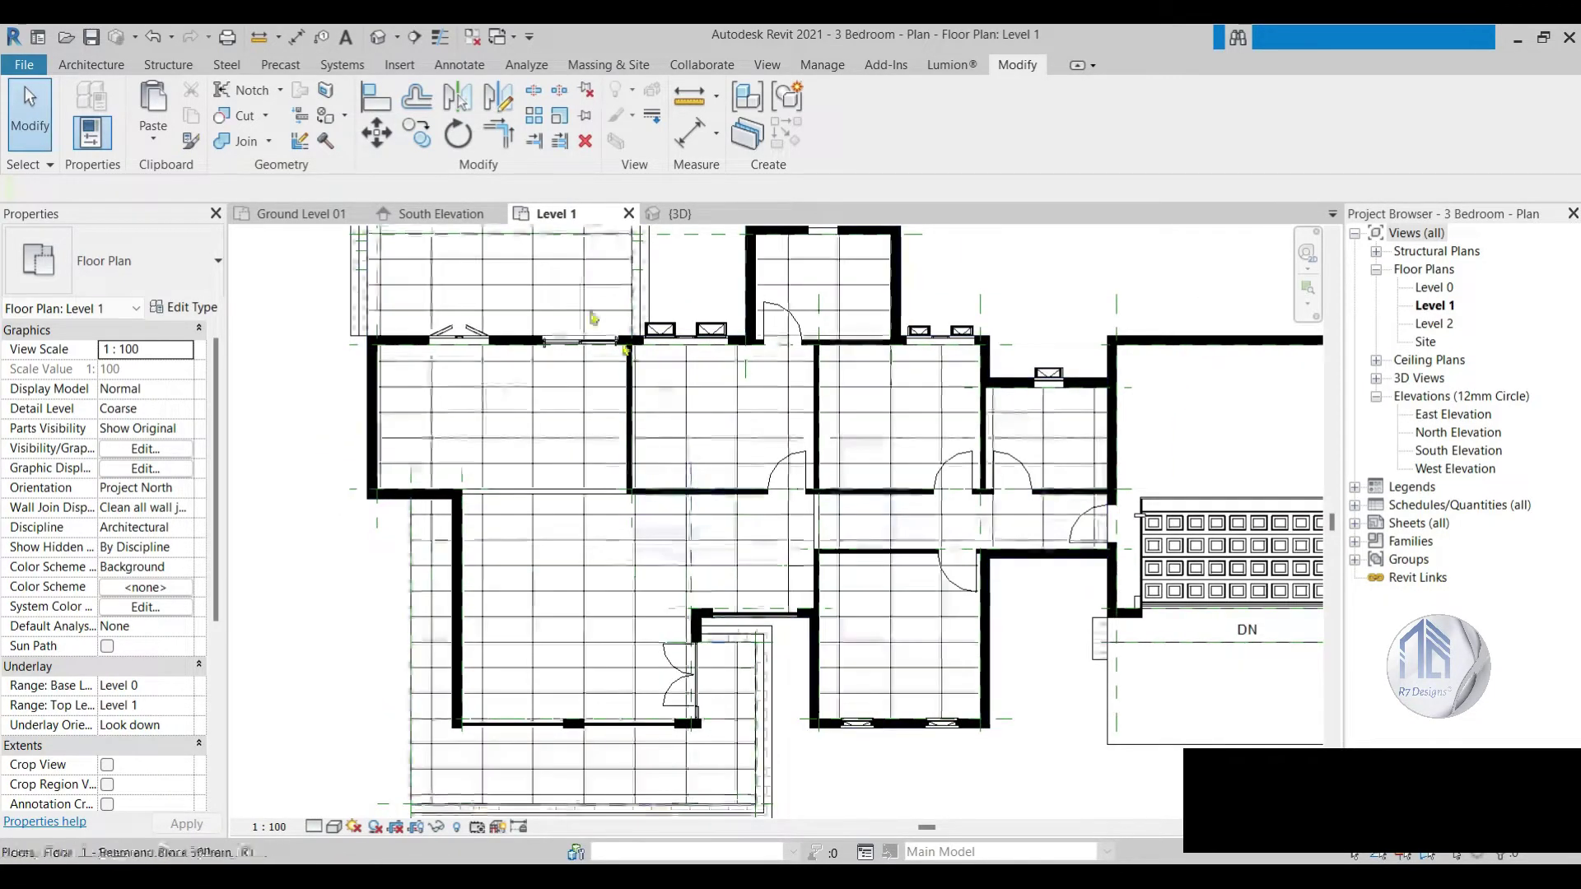
# Step: In 3D, select the new low wall and drag its shape handles up above the opening
pyautogui.click(676, 215)
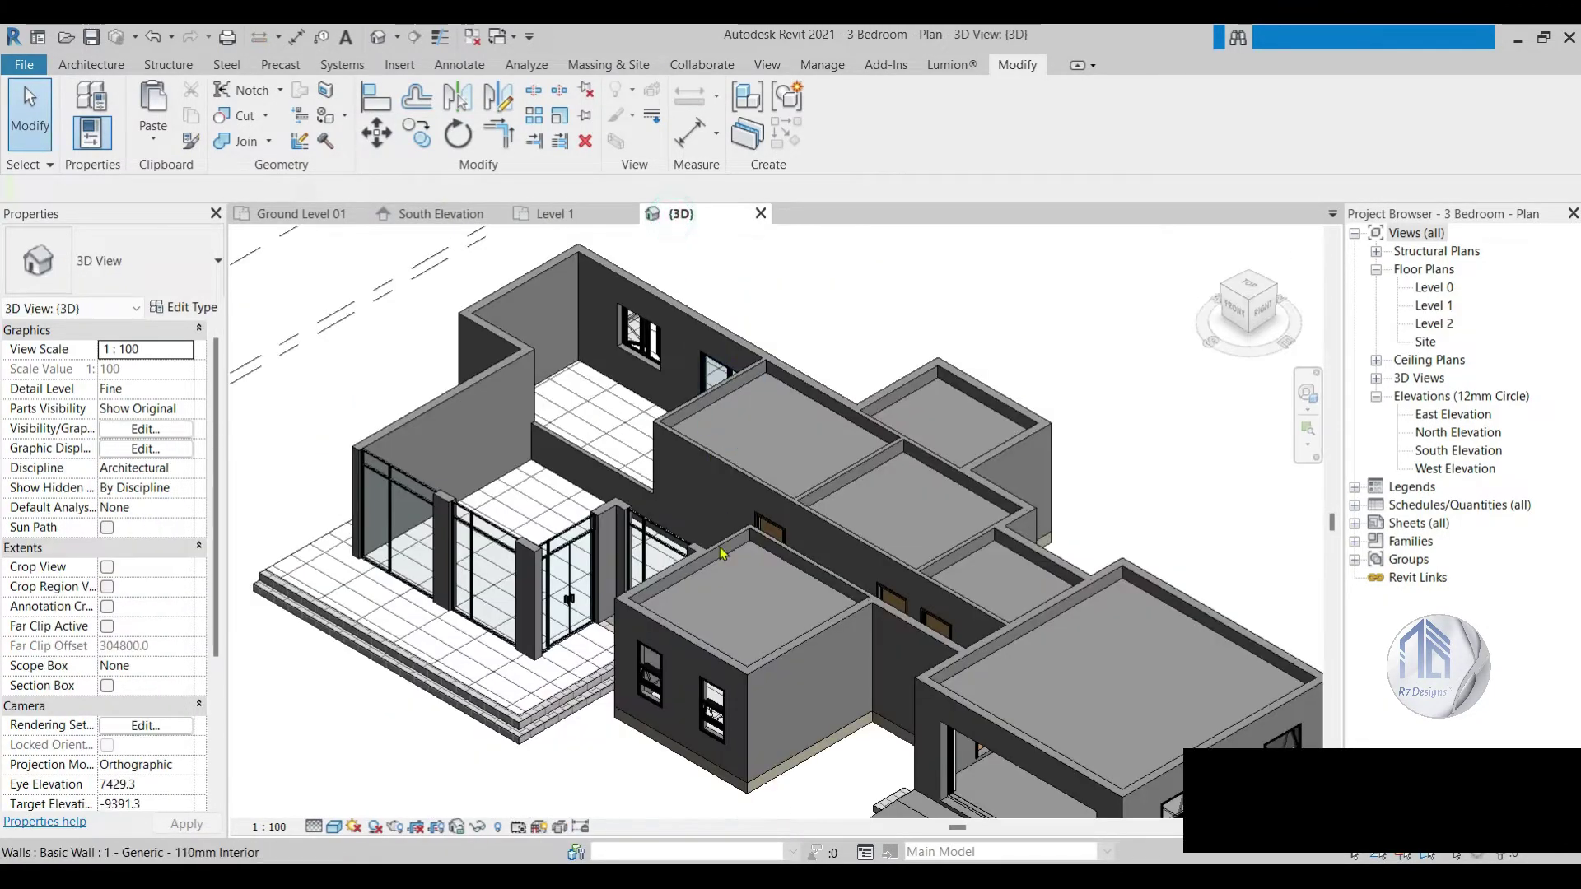
pyautogui.scroll(2, 577, 442)
pyautogui.scroll(3, 576, 442)
pyautogui.click(576, 442)
pyautogui.scroll(-1, 576, 442)
pyautogui.scroll(-3, 593, 395)
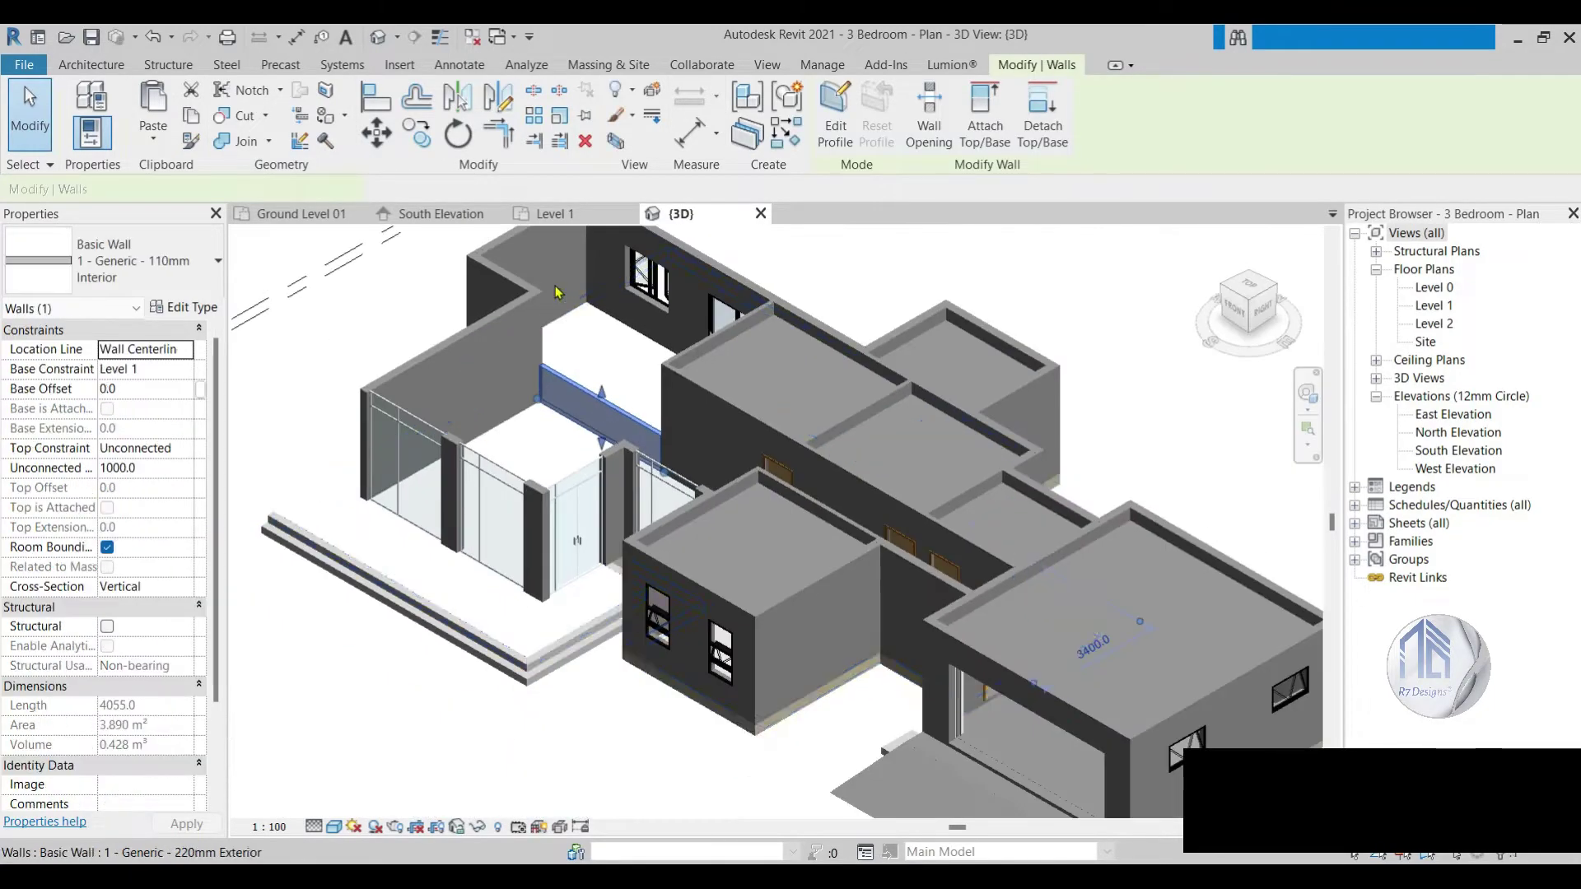
pyautogui.scroll(2, 626, 461)
pyautogui.scroll(1, 659, 496)
pyautogui.moveTo(653, 506)
pyautogui.mouseDown()
pyautogui.moveTo(626, 409)
pyautogui.moveTo(634, 428)
pyautogui.moveTo(650, 383)
pyautogui.mouseUp()
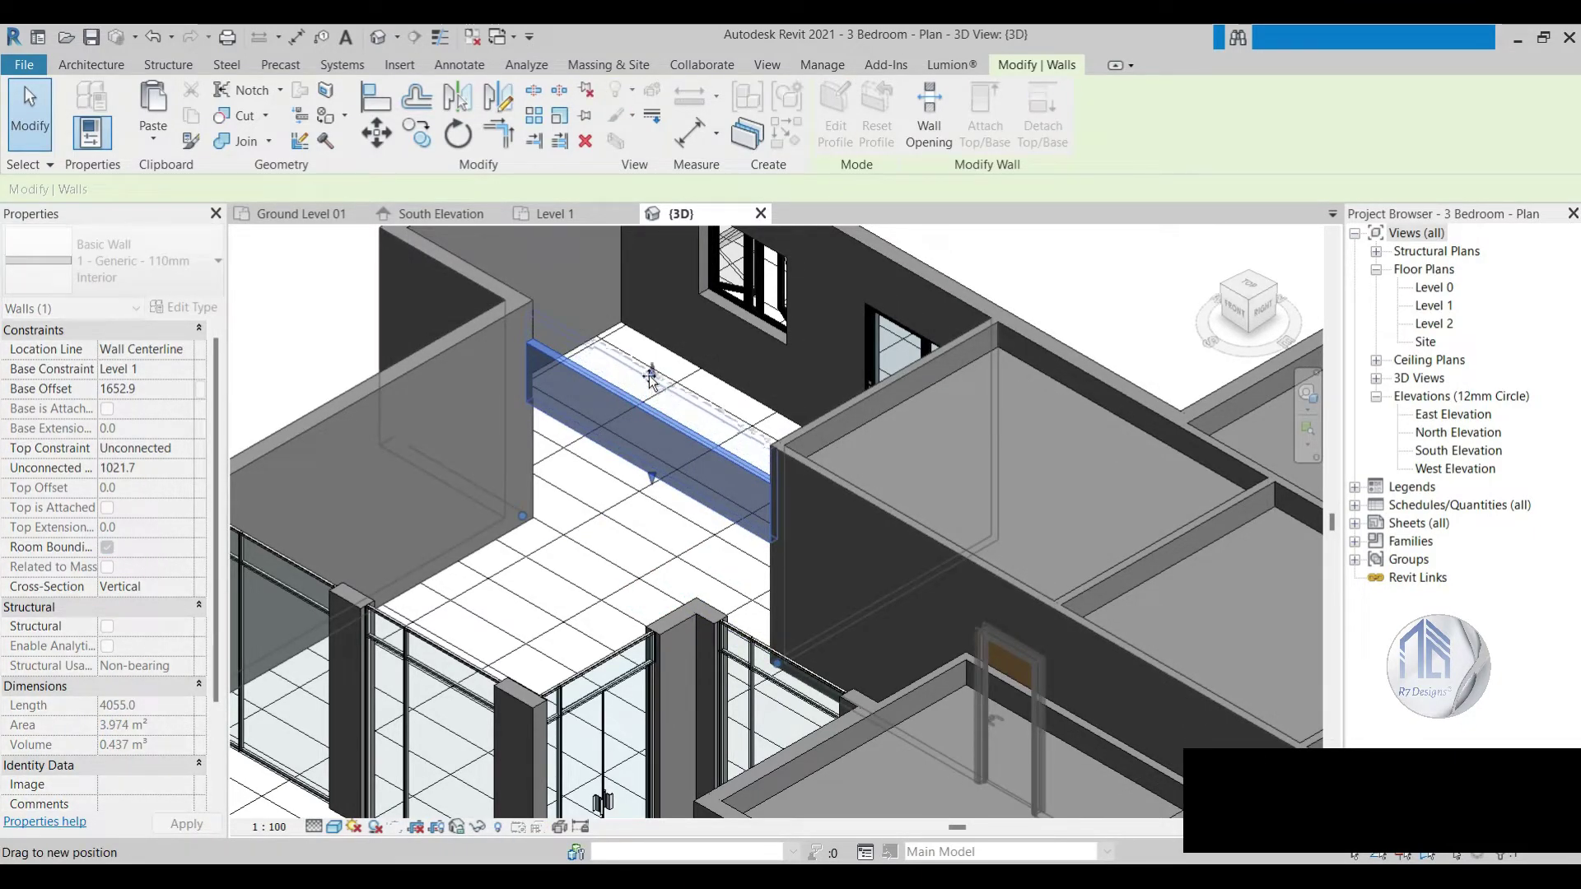
pyautogui.moveTo(650, 377); pyautogui.dragTo(652, 363)
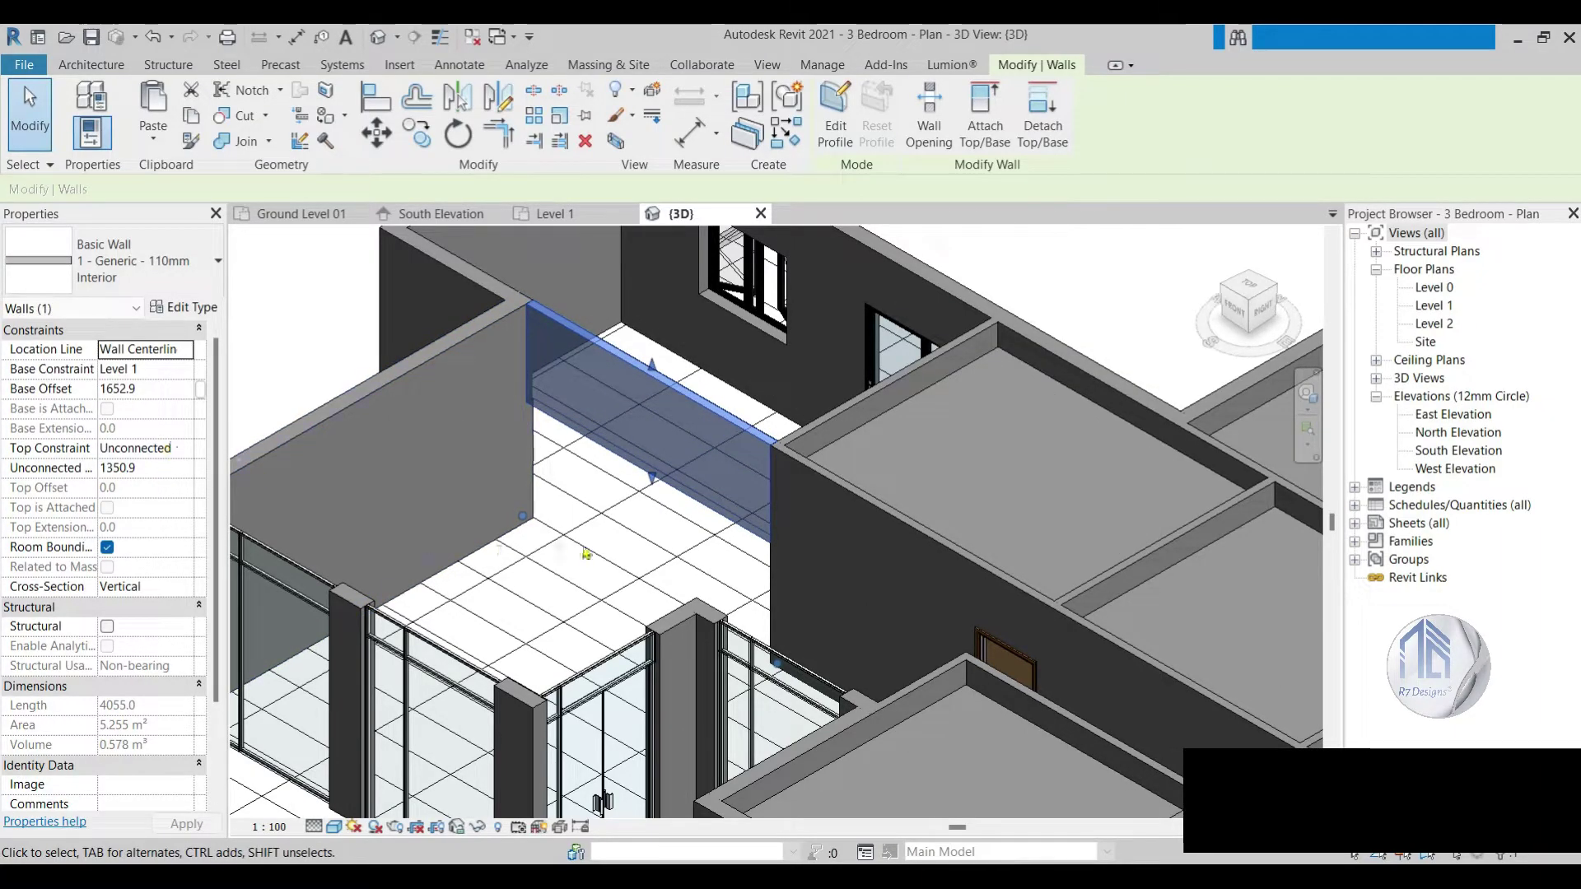
pyautogui.moveTo(649, 480); pyautogui.dragTo(660, 427)
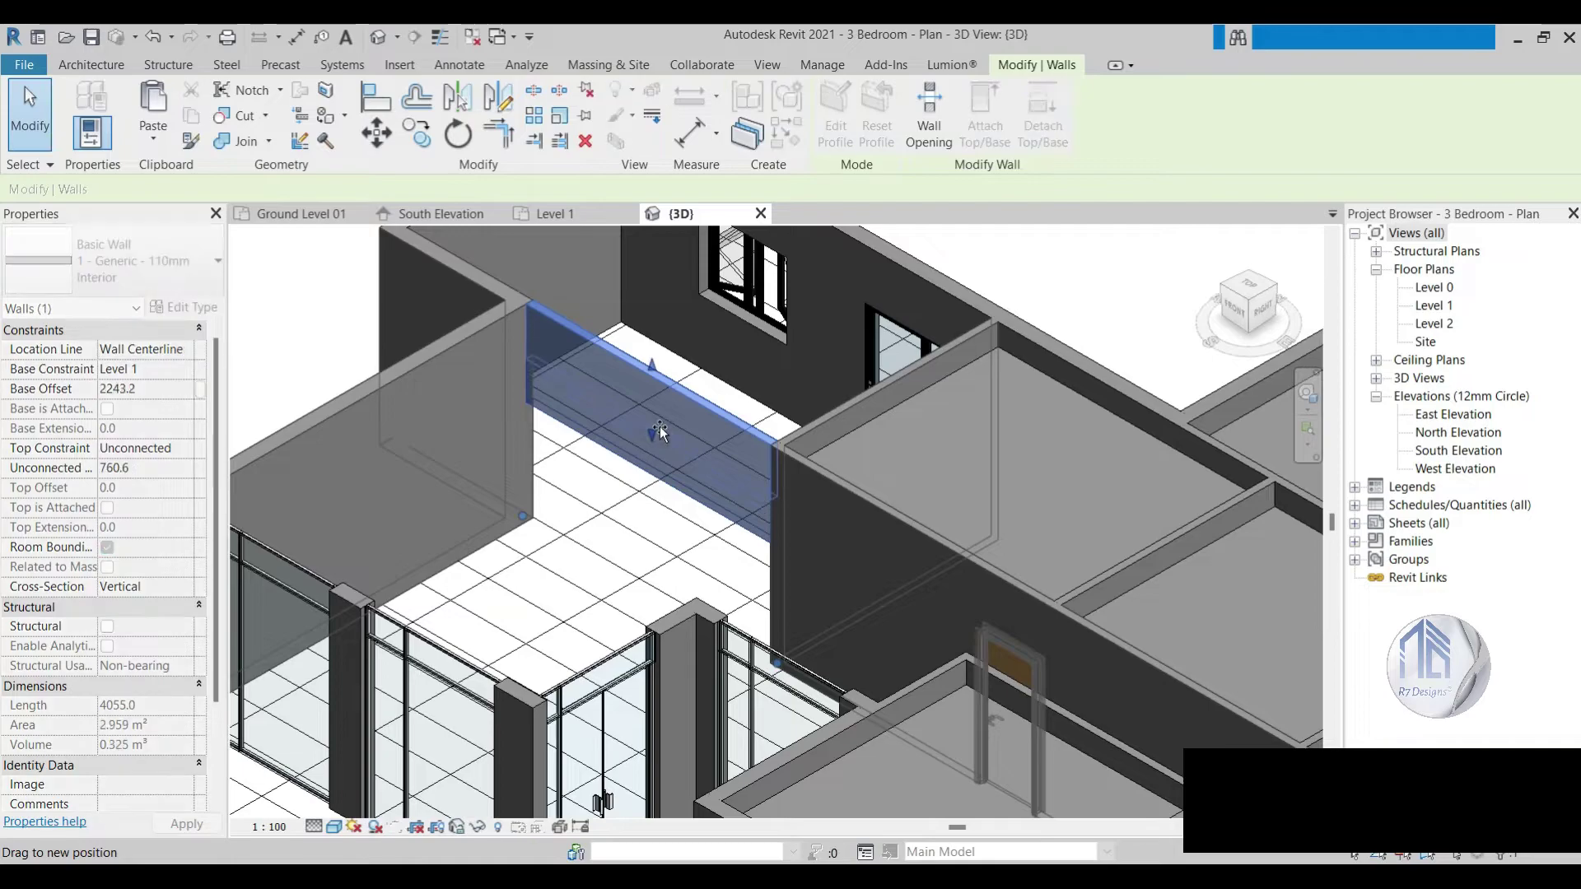
# Step: Set the wall's Base Offset to 2500 and Unconnected Height to 500, then deselect it
pyautogui.click(164, 389)
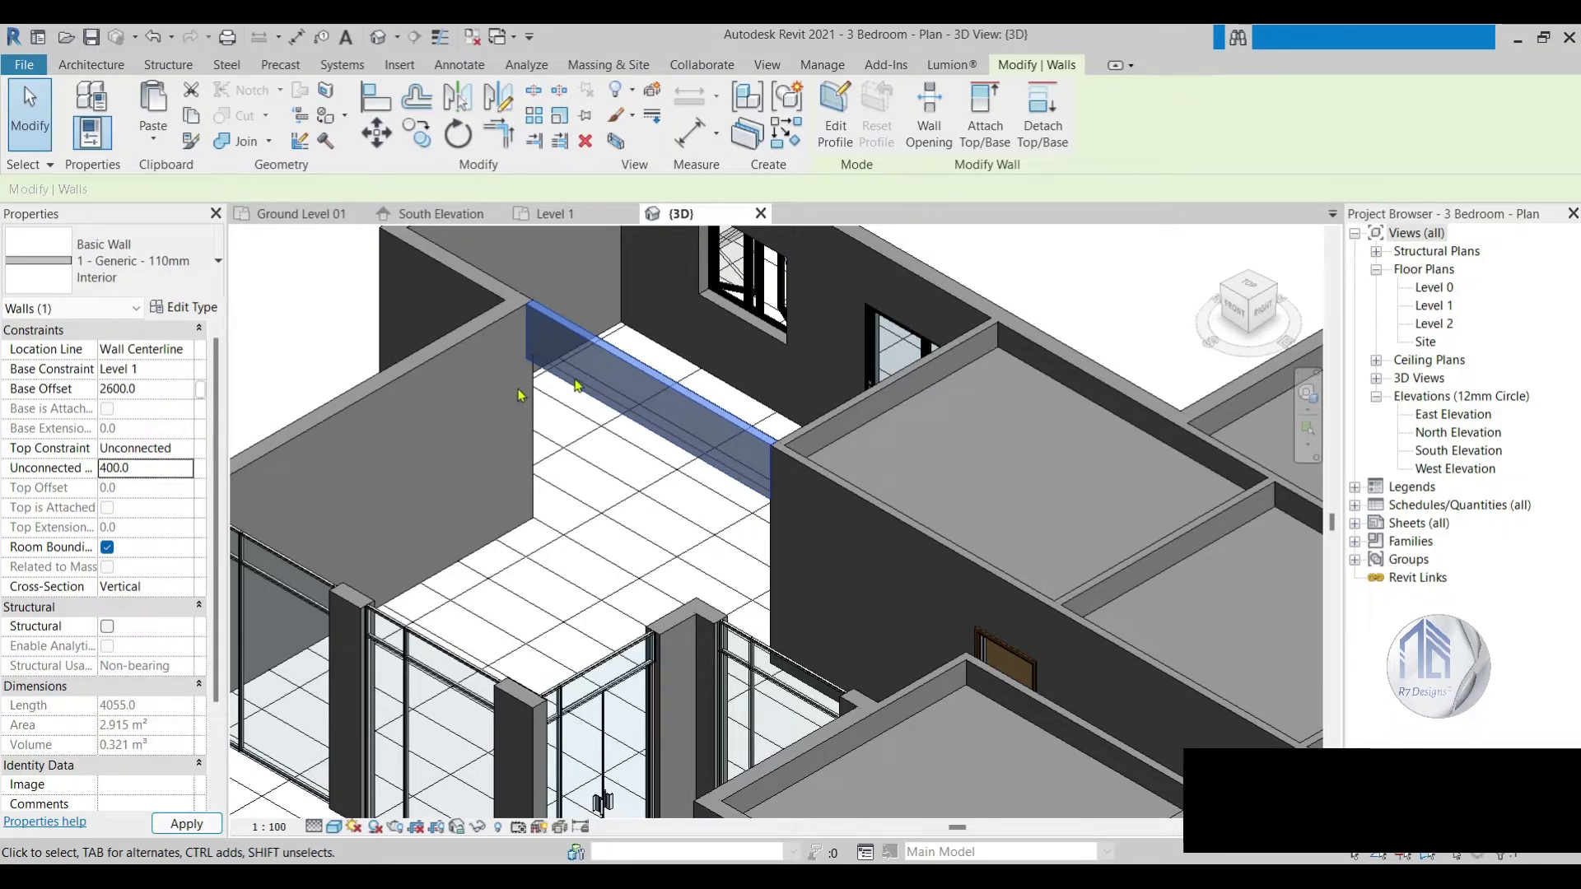
pyautogui.scroll(-2, 547, 313)
pyautogui.scroll(-2, 548, 313)
pyautogui.scroll(5, 547, 297)
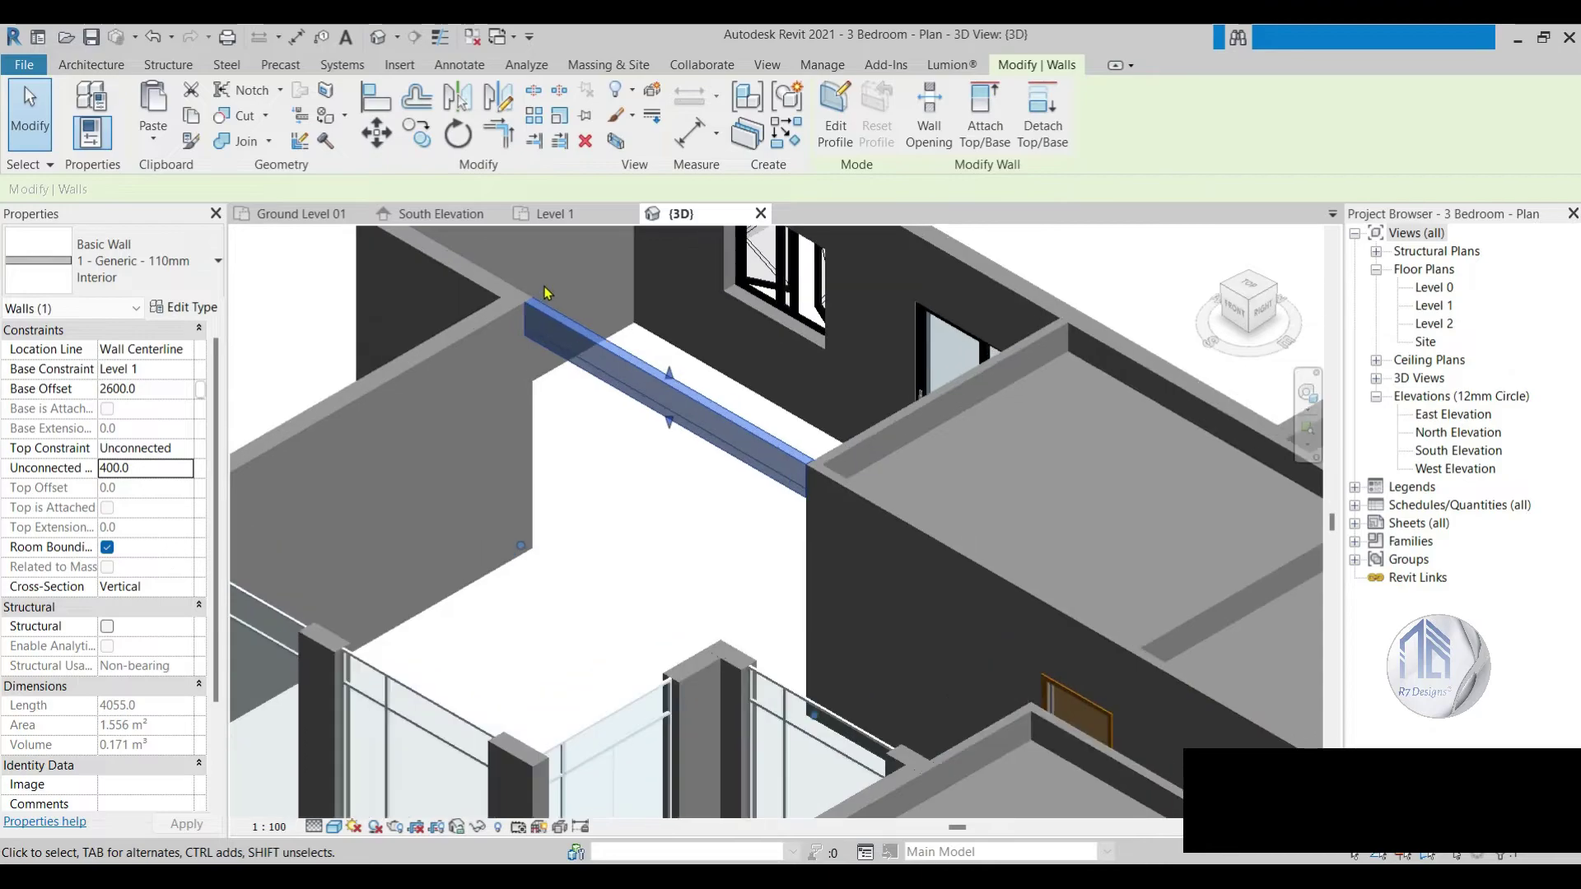
pyautogui.scroll(3, 547, 294)
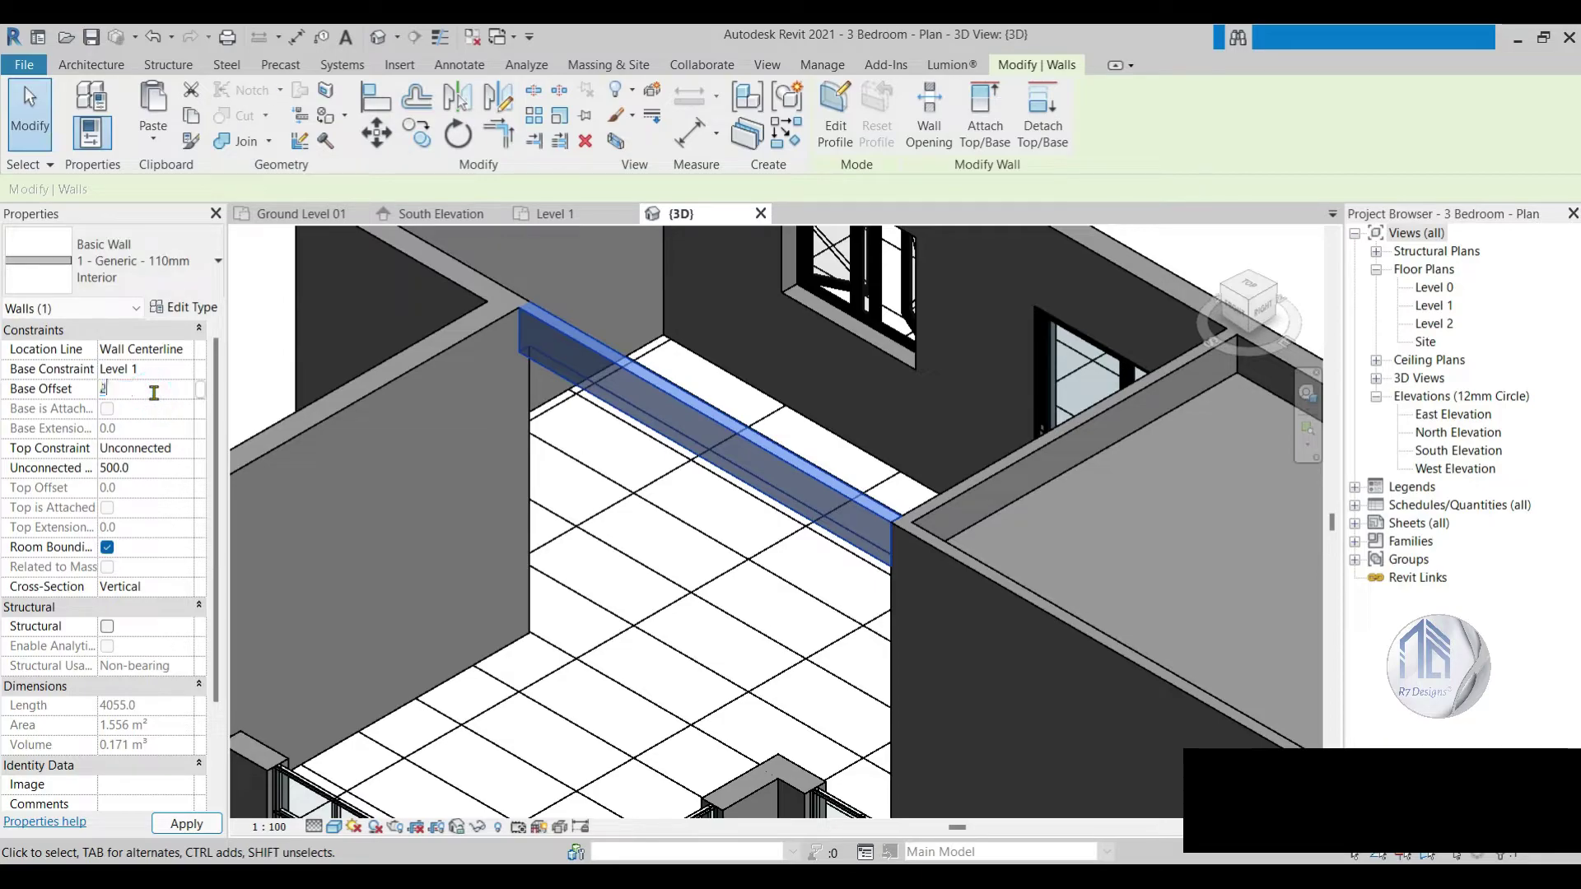
pyautogui.scroll(-3, 731, 378)
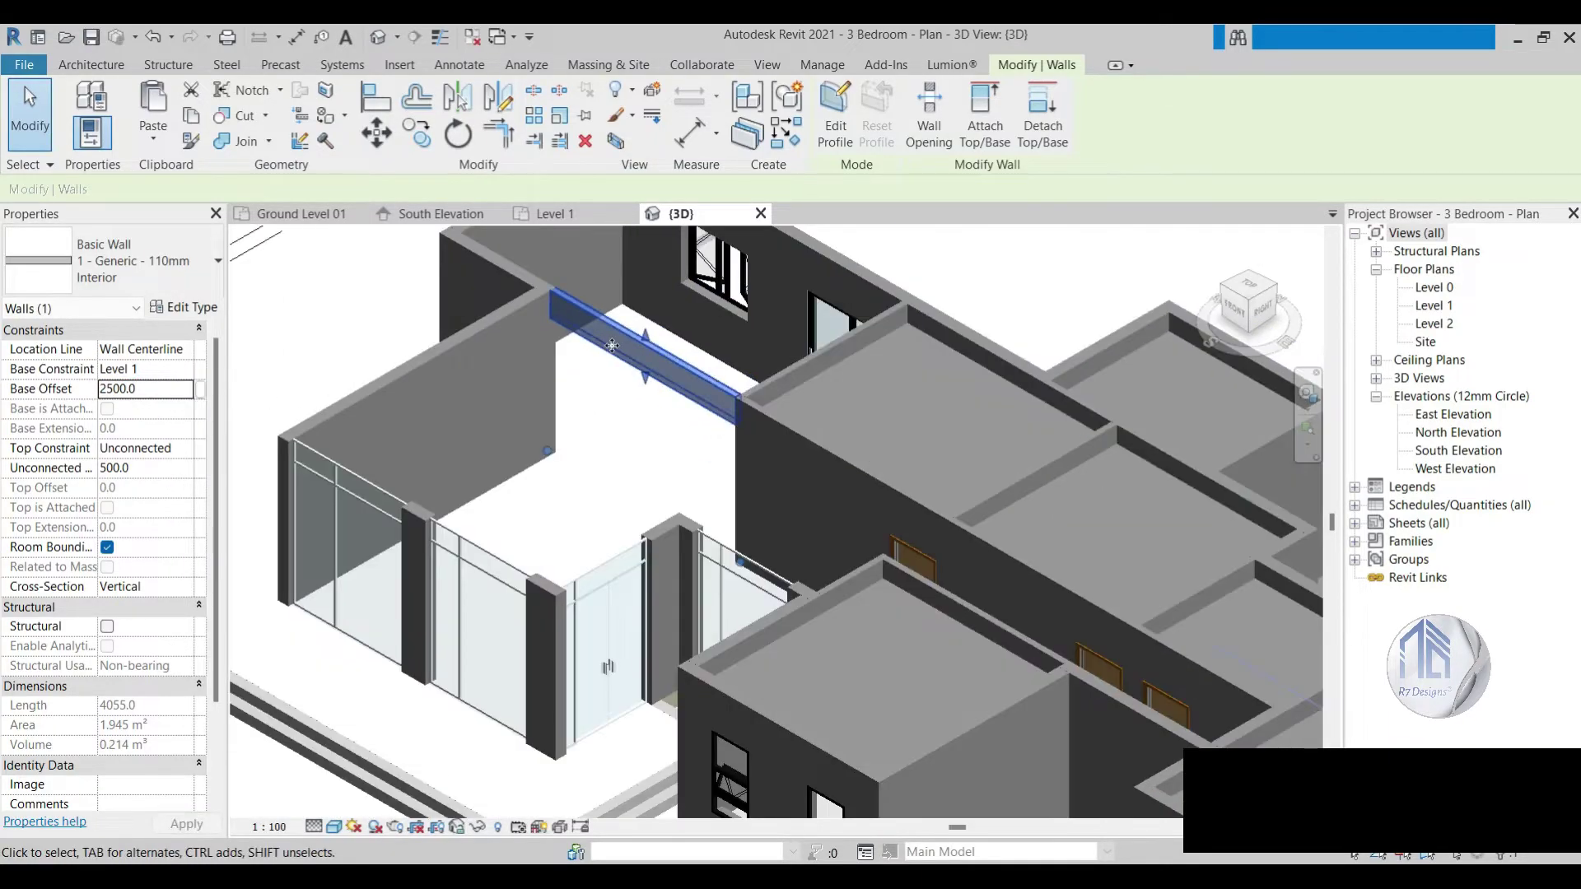
pyautogui.scroll(2, 1182, 490)
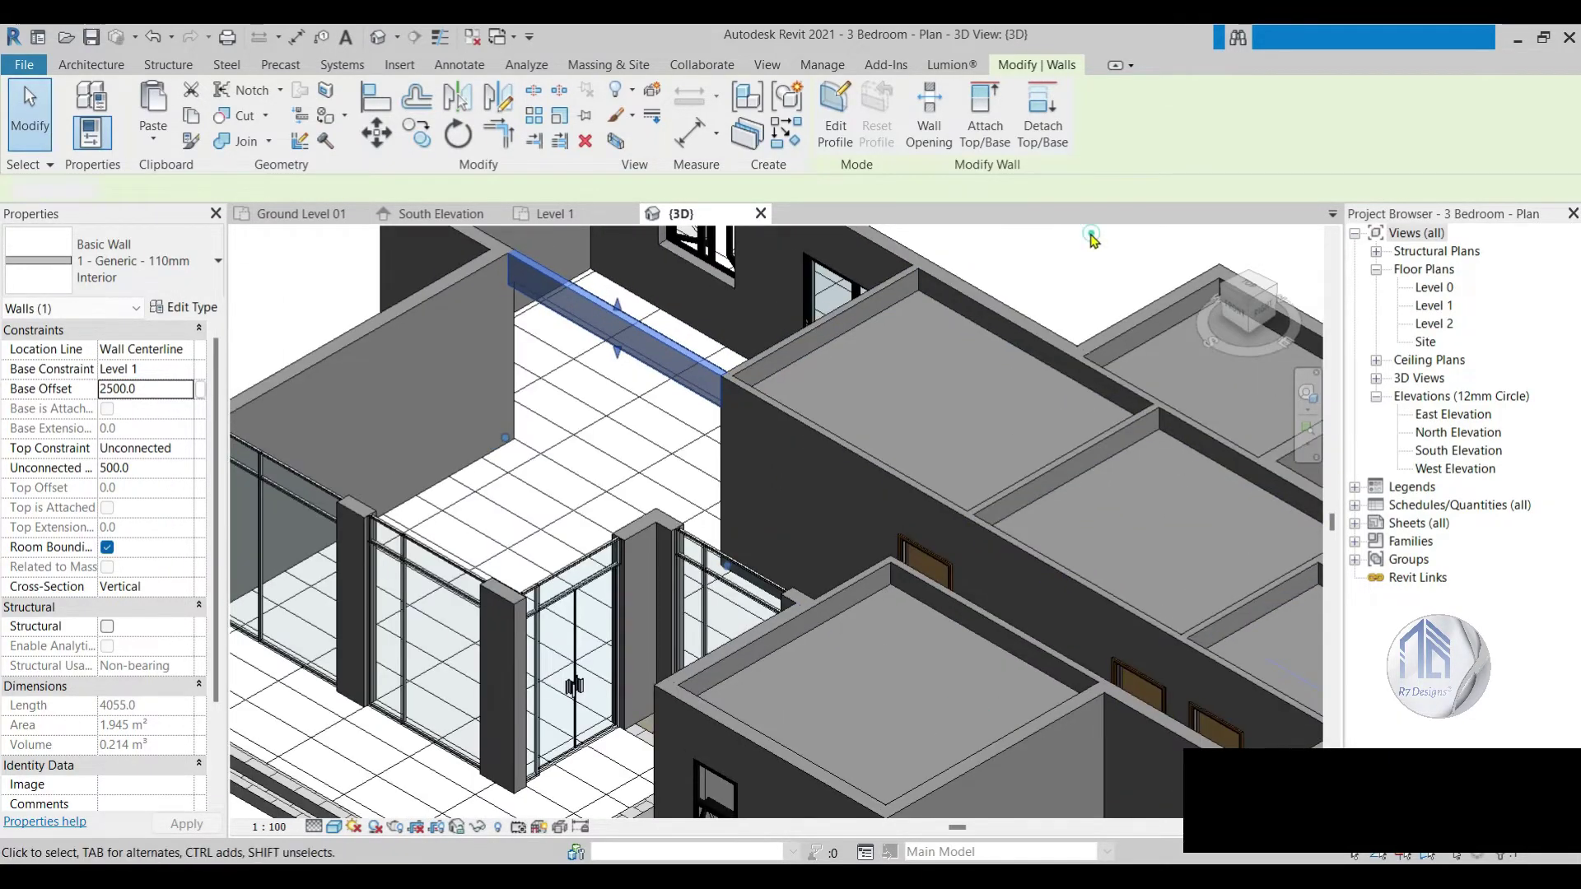
pyautogui.press('Escape')
pyautogui.scroll(-3, 774, 313)
pyautogui.scroll(1, 1144, 291)
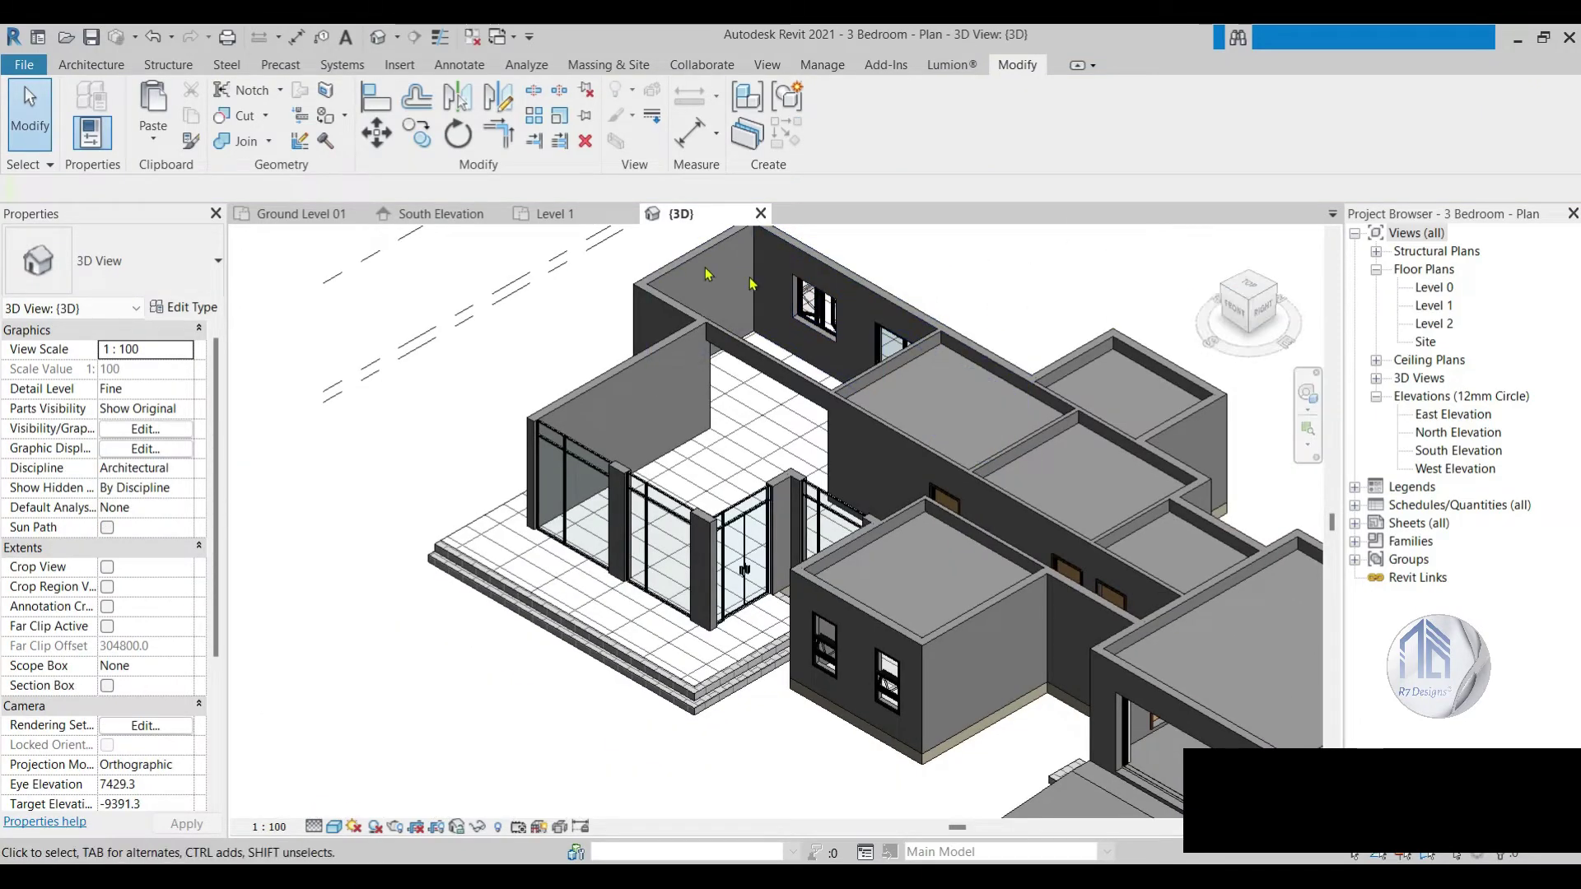
# Step: Give the short corridor wall Base Offset 2500 and height 500, then reopen the Level 1 plan
pyautogui.moveTo(1192, 298); pyautogui.dragTo(1075, 472)
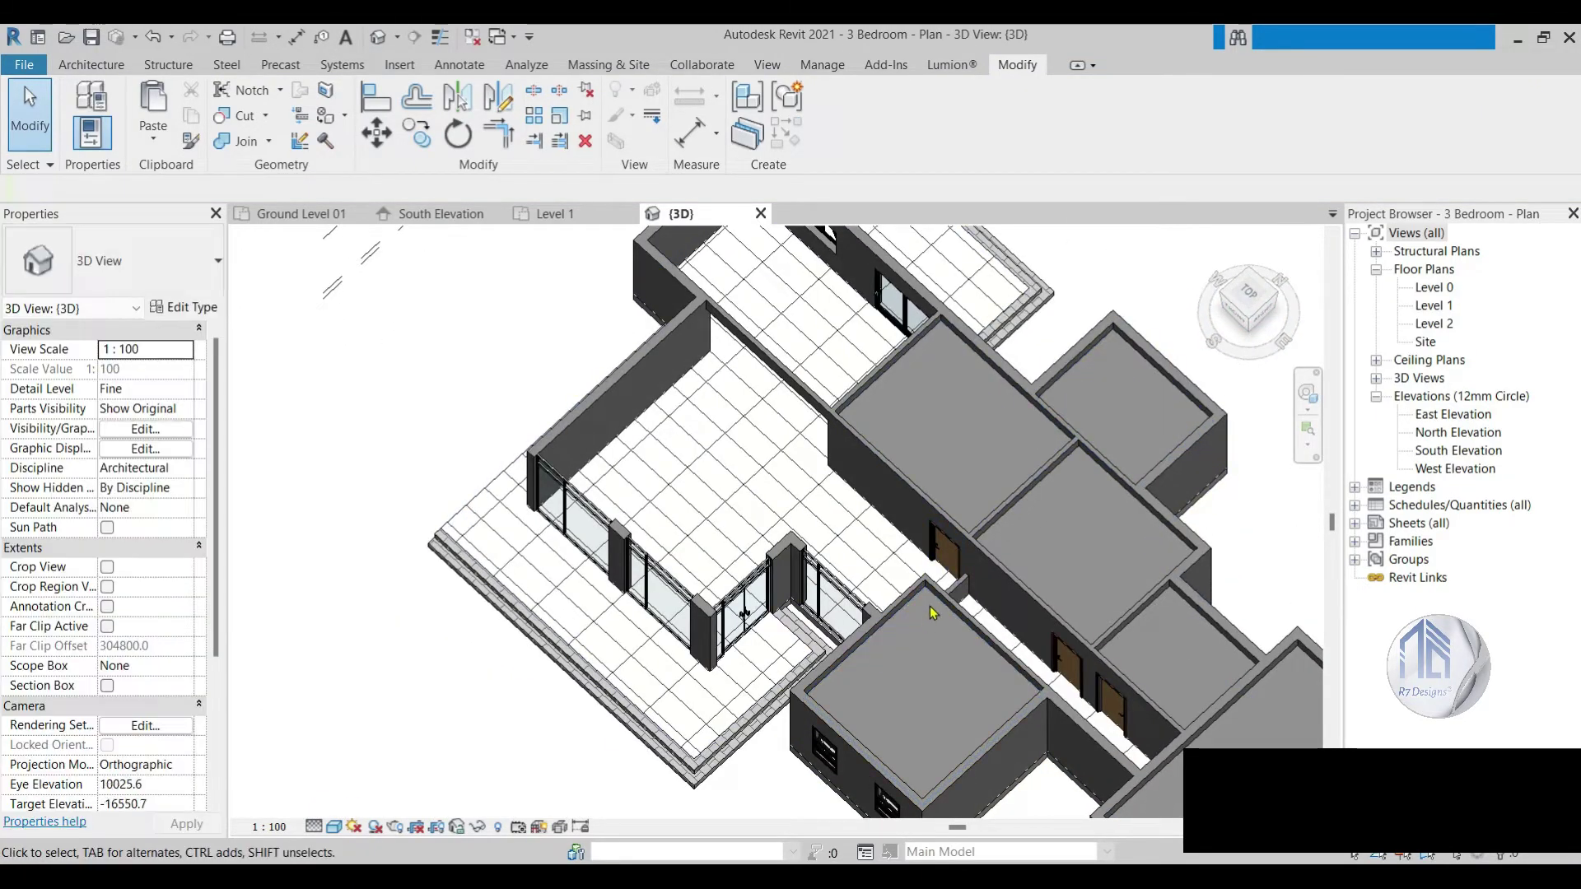
pyautogui.click(958, 593)
pyautogui.write('2500')
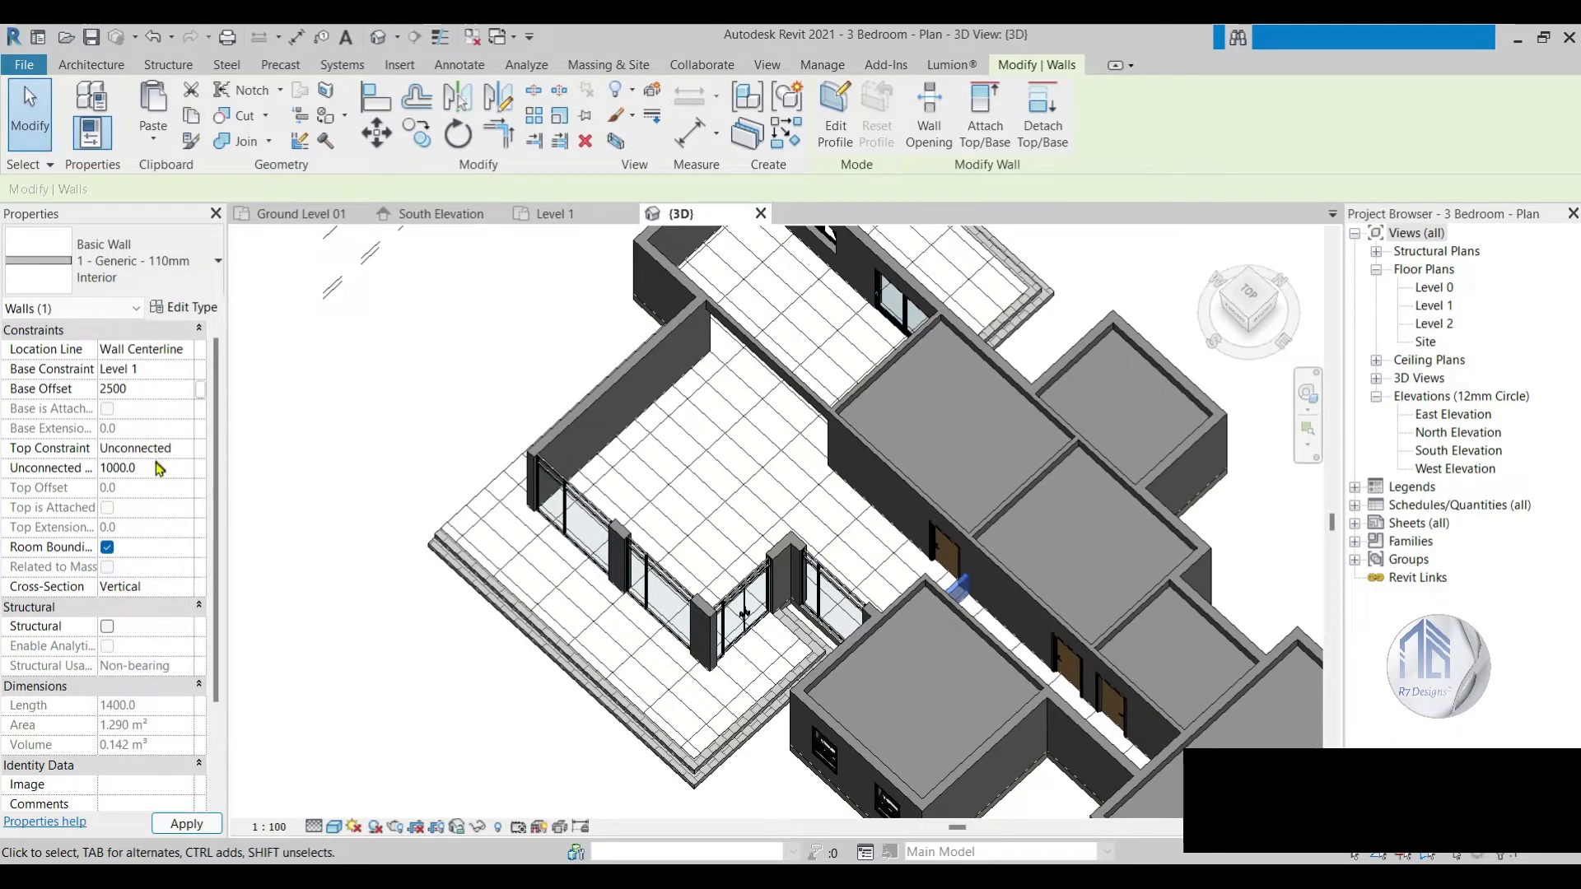
pyautogui.click(160, 468)
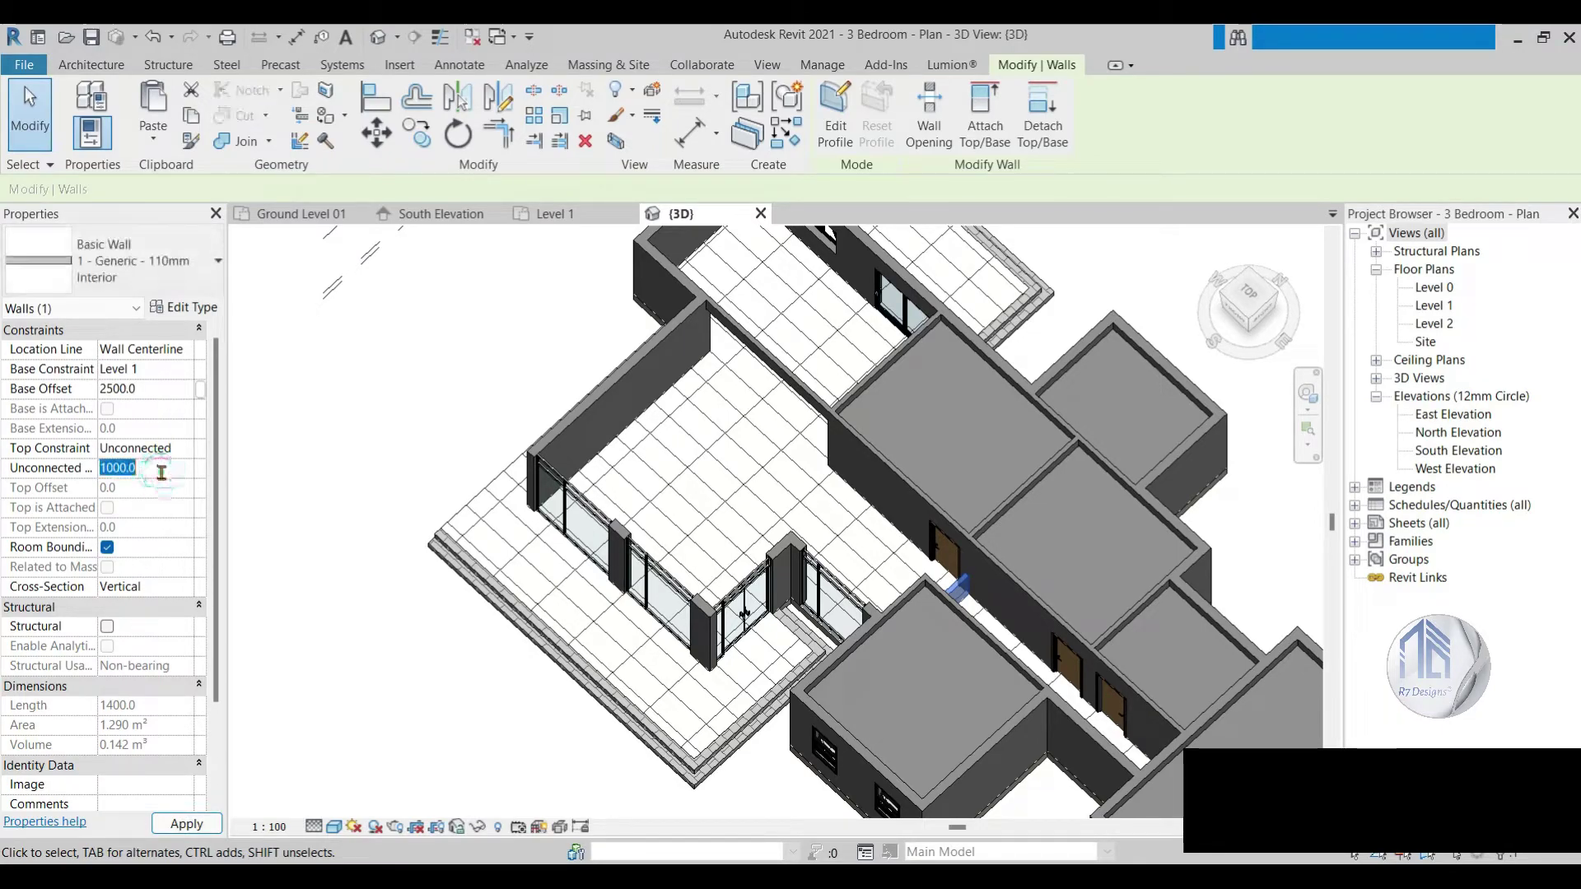
pyautogui.write('500')
pyautogui.press('Return')
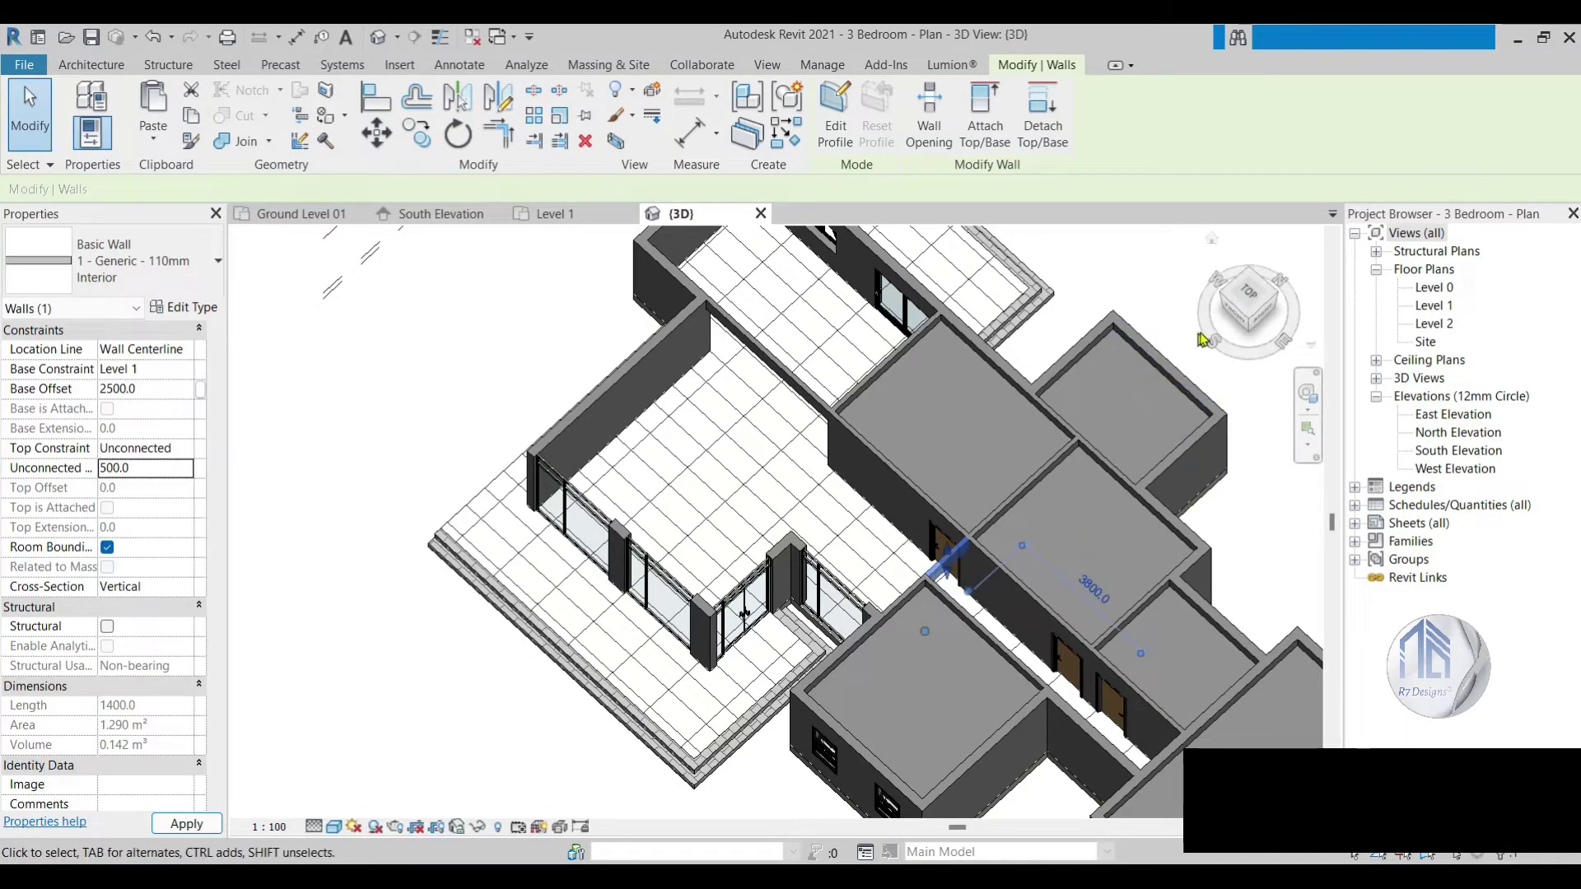
pyautogui.moveTo(1203, 340); pyautogui.dragTo(988, 320)
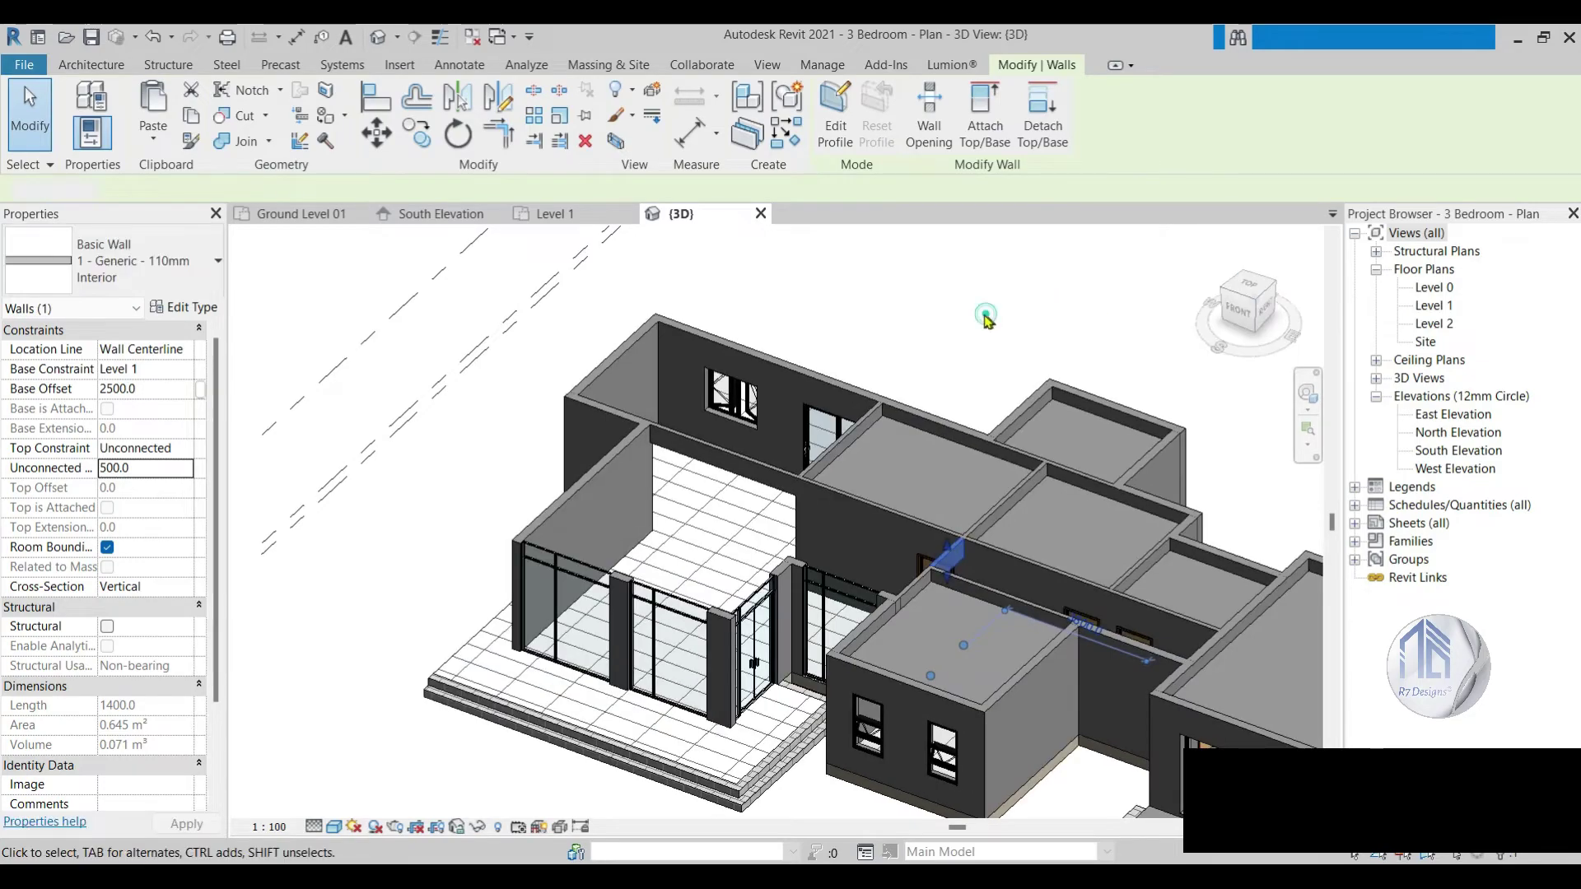
pyautogui.click(988, 319)
pyautogui.click(574, 215)
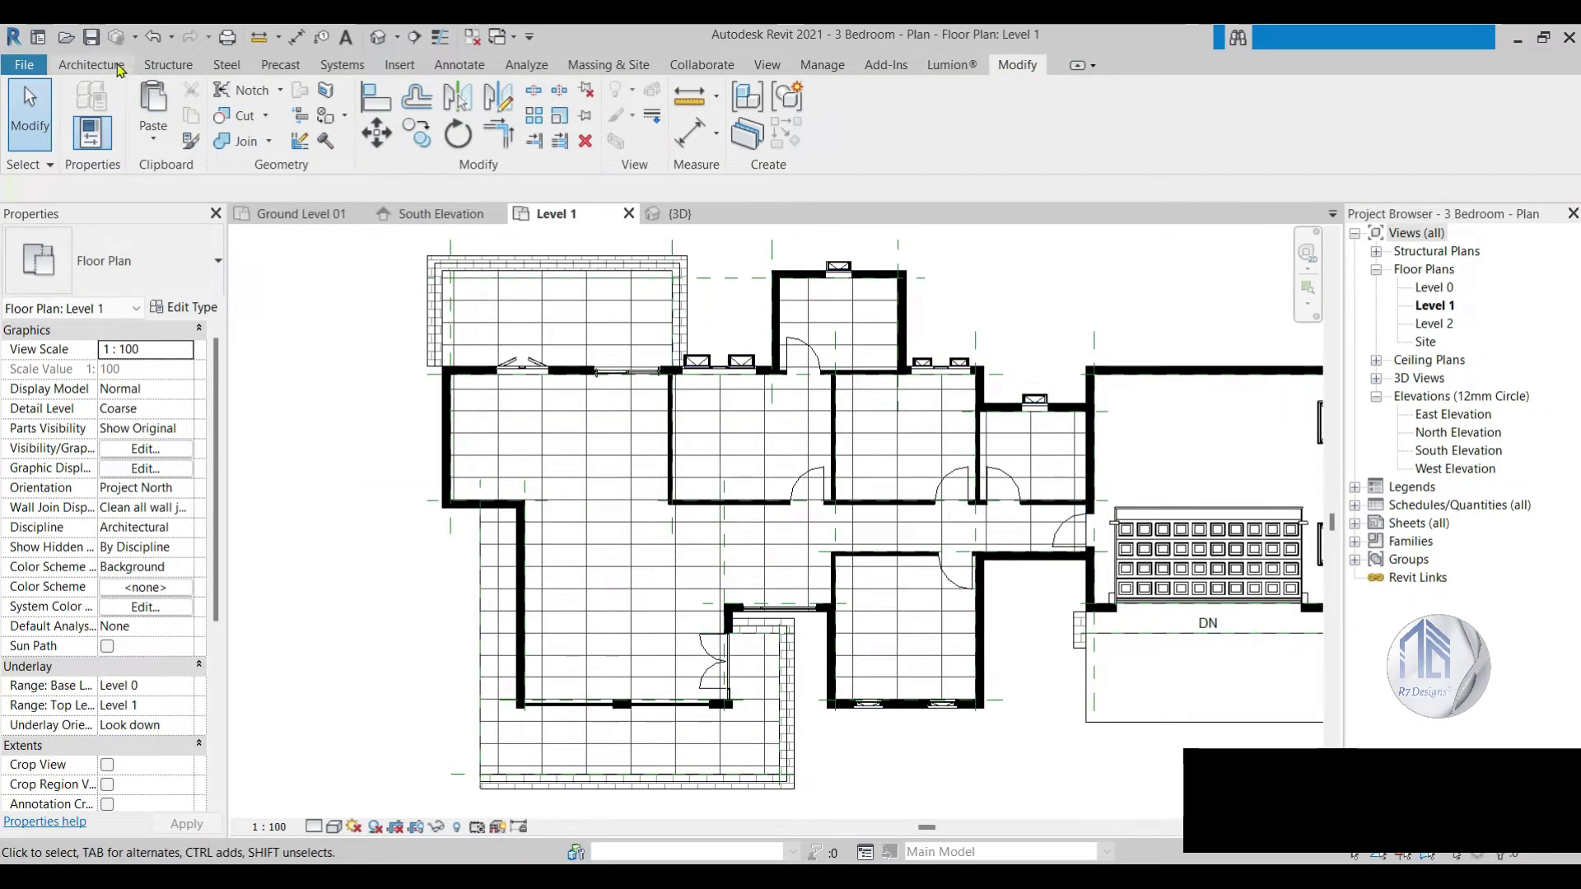
# Step: Place a ceiling in the Level 1 corridor and check it in the 3D view
pyautogui.click(119, 66)
pyautogui.click(427, 117)
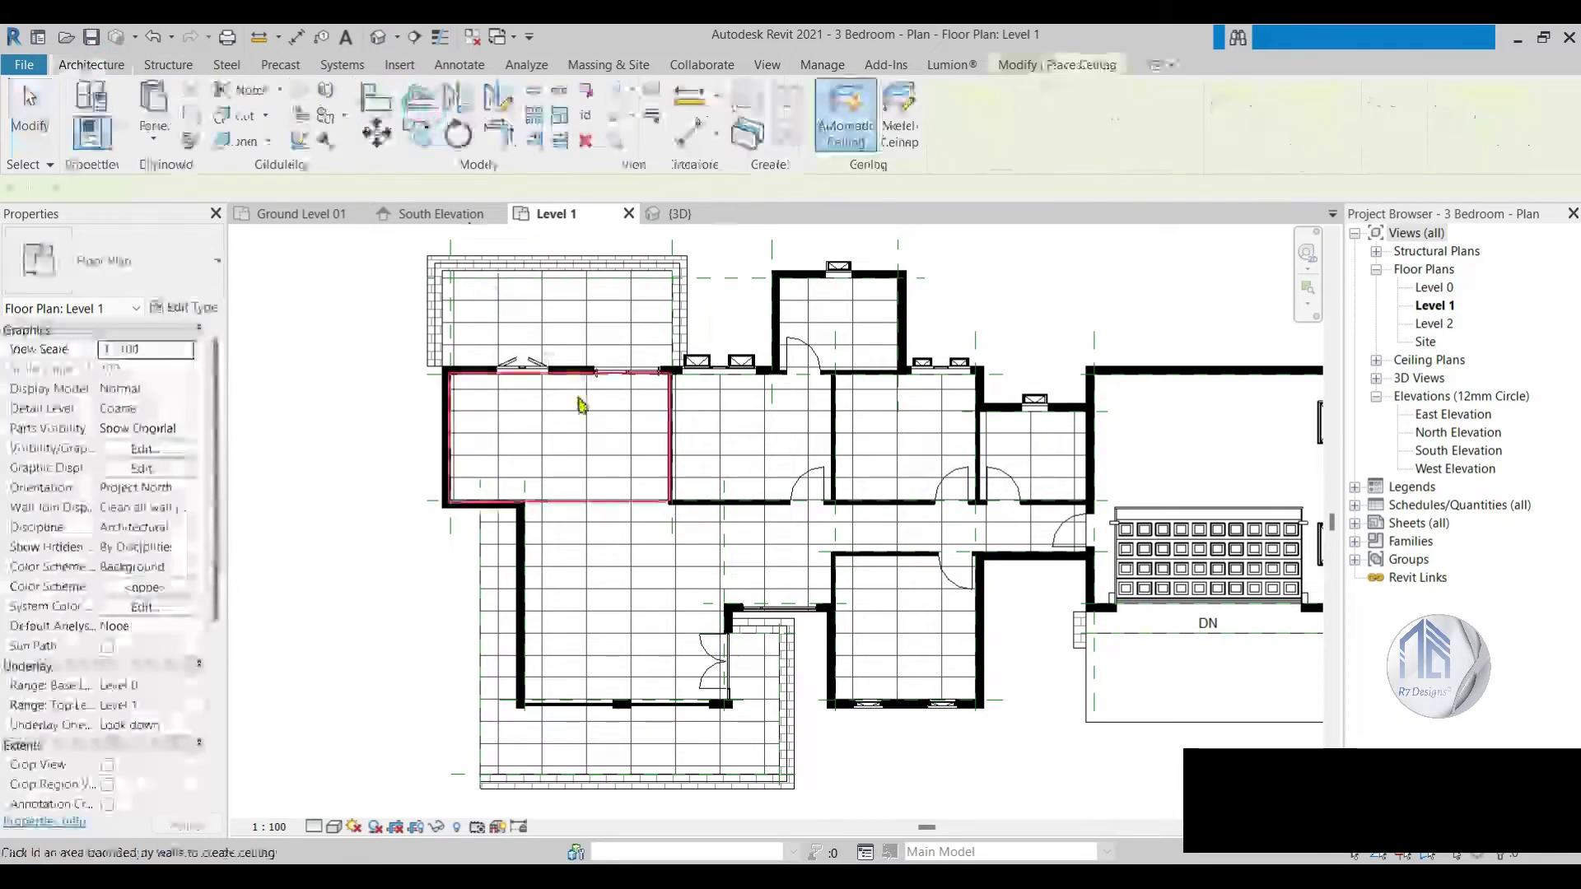
pyautogui.click(879, 530)
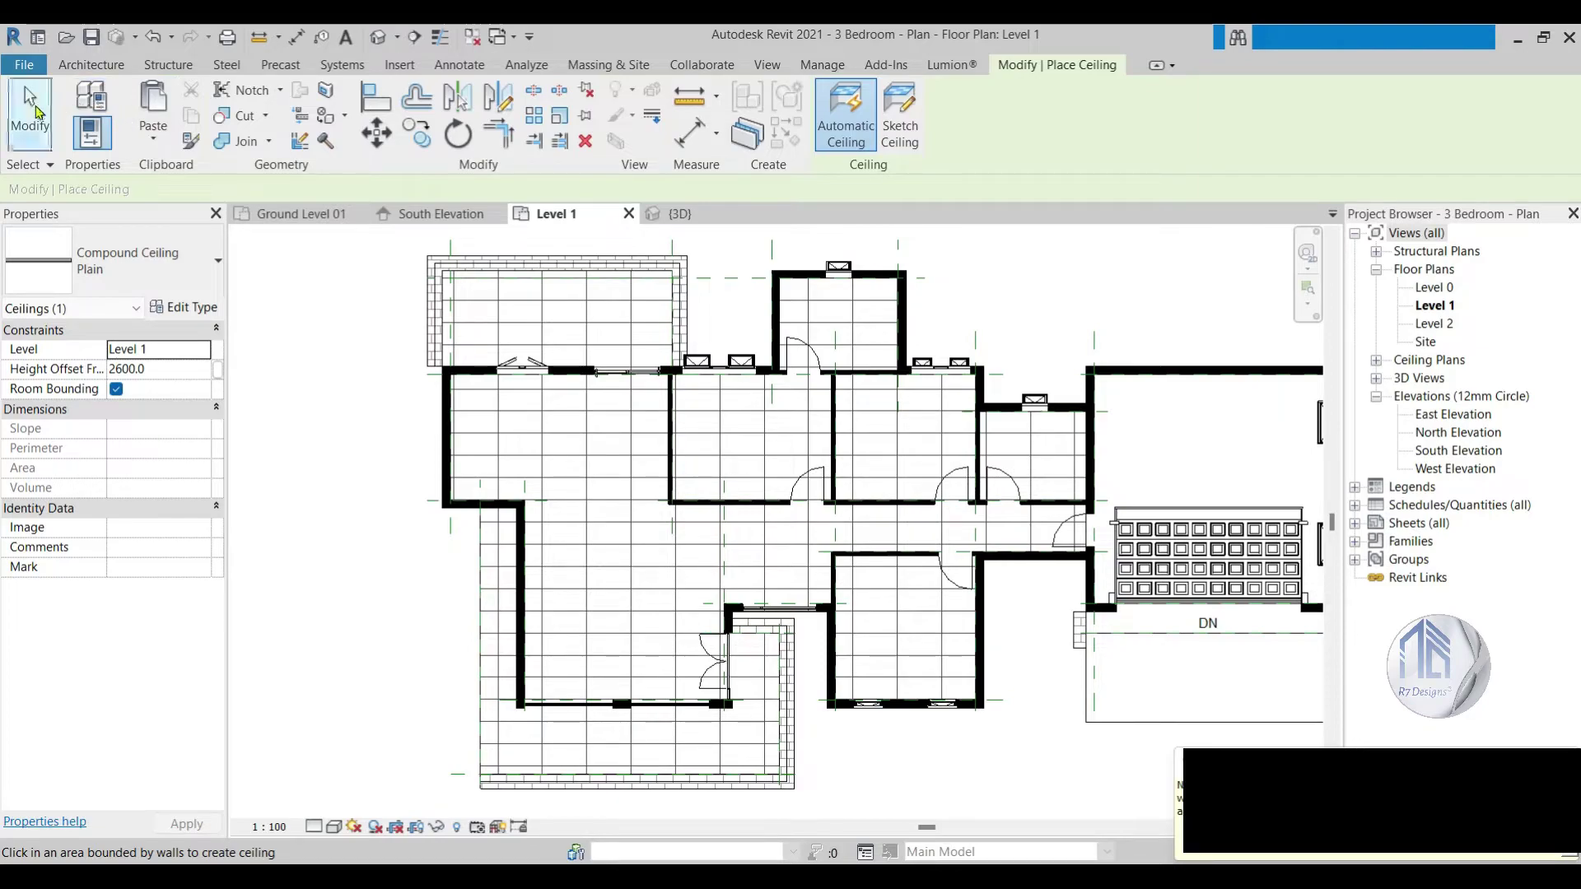
pyautogui.click(34, 111)
pyautogui.click(680, 214)
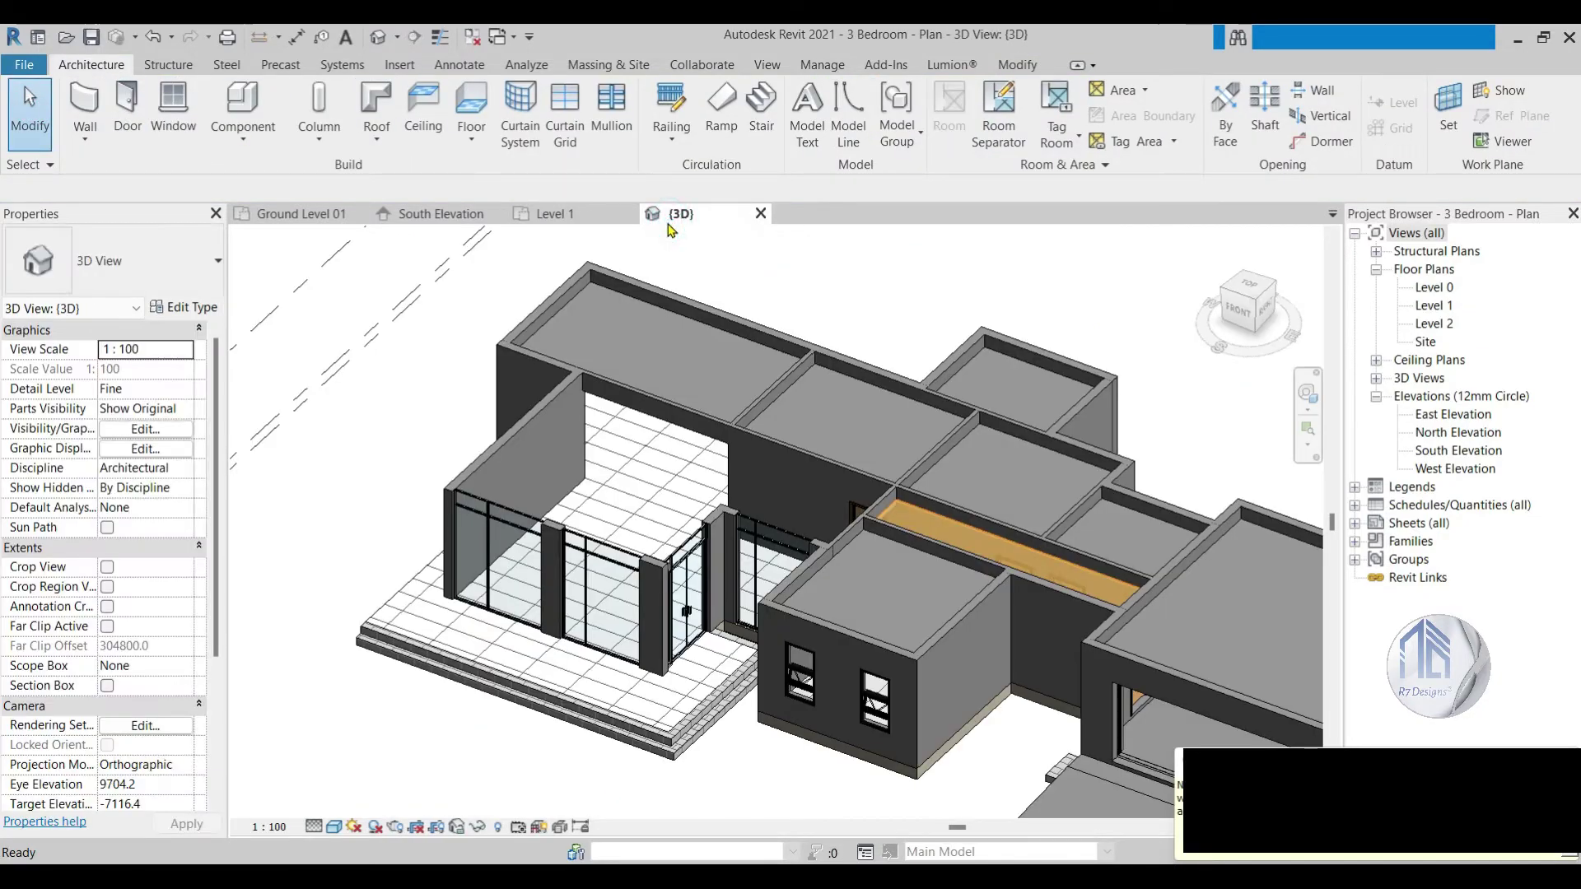
pyautogui.scroll(-2, 694, 307)
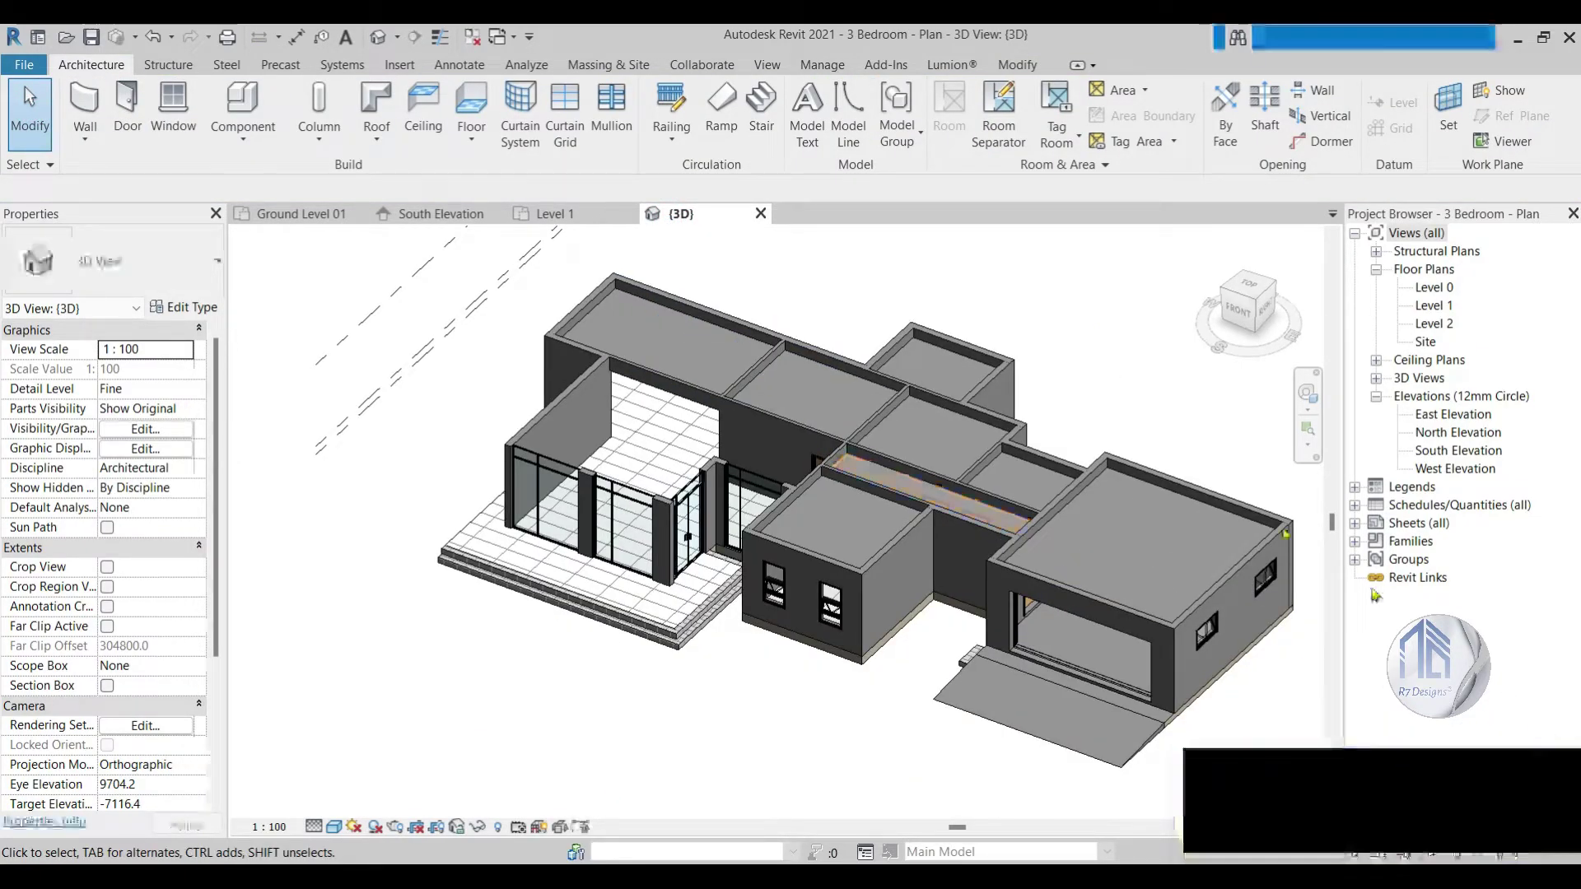
pyautogui.scroll(3, 591, 374)
pyautogui.scroll(-3, 592, 374)
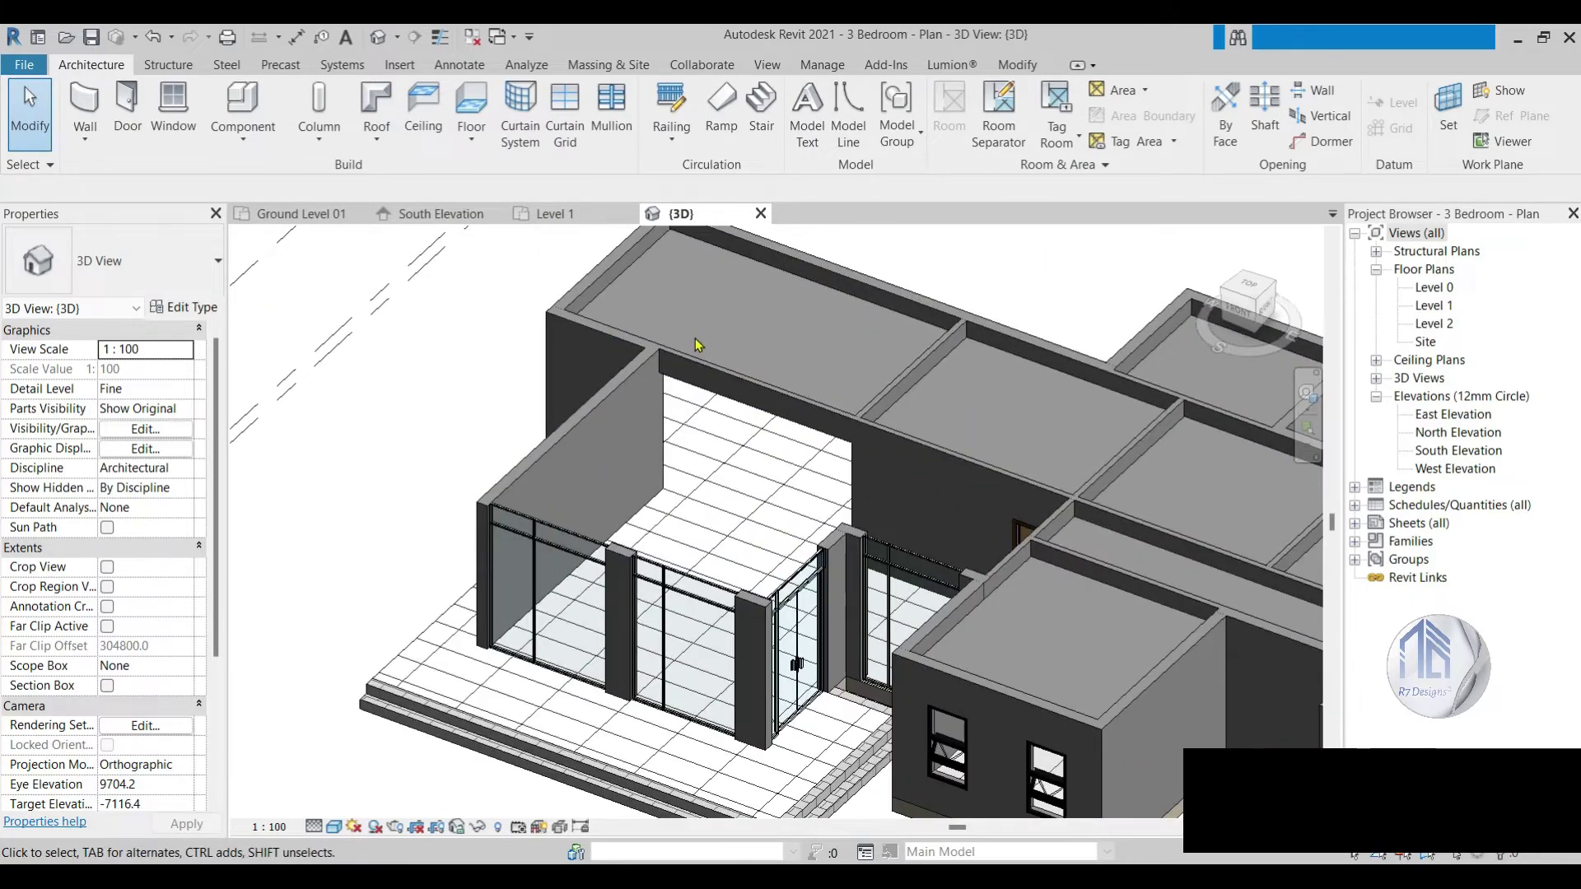
# Step: Place a second ceiling in the glazed front room and view it in 3D
pyautogui.click(565, 213)
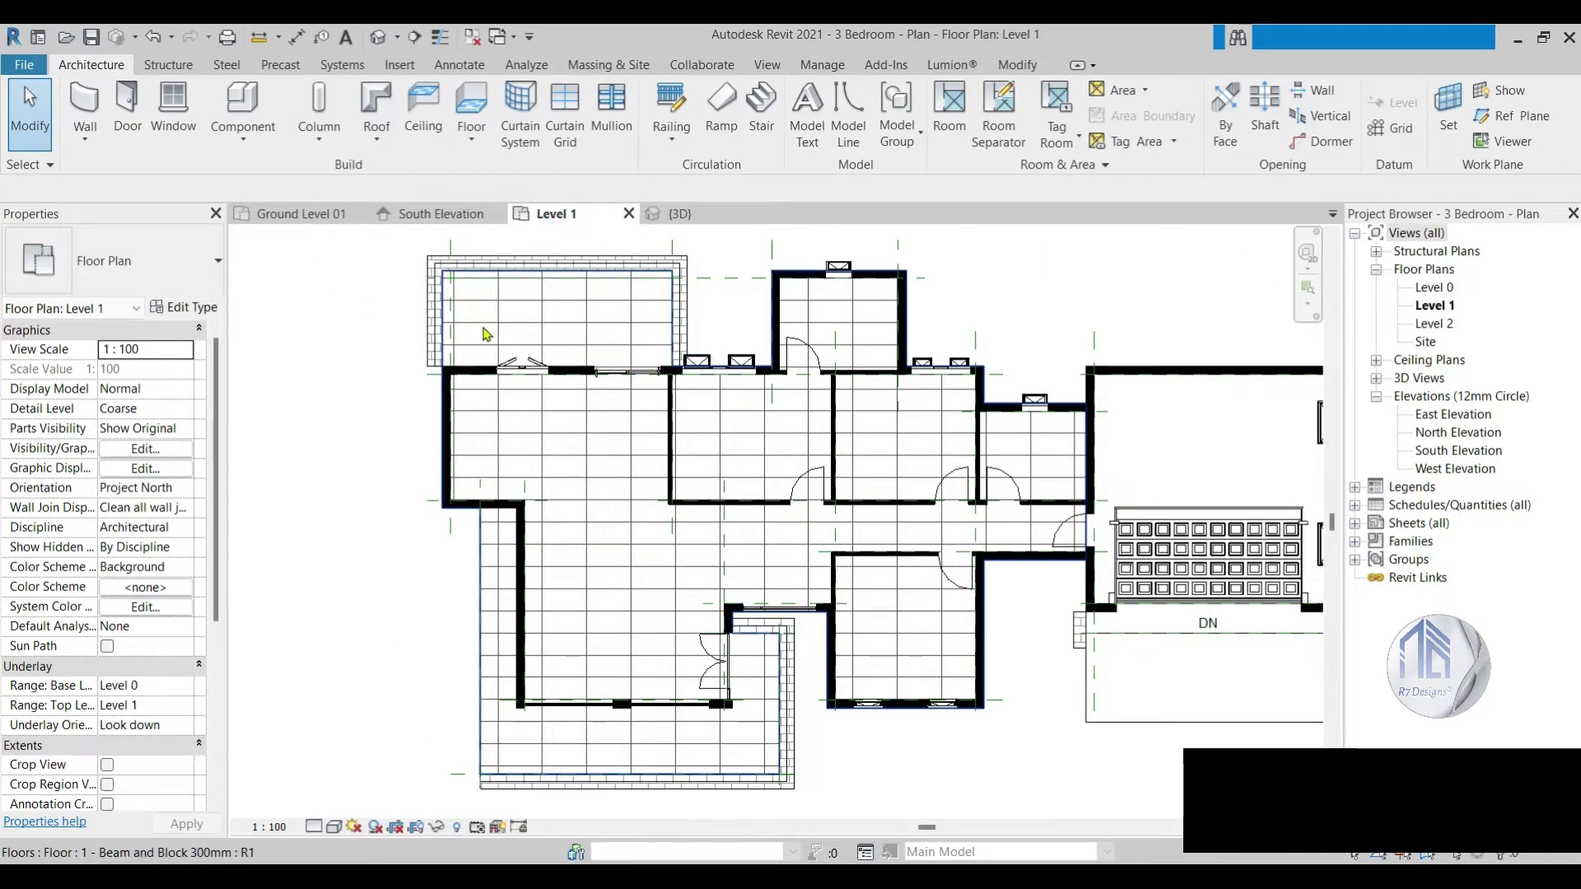
pyautogui.click(431, 111)
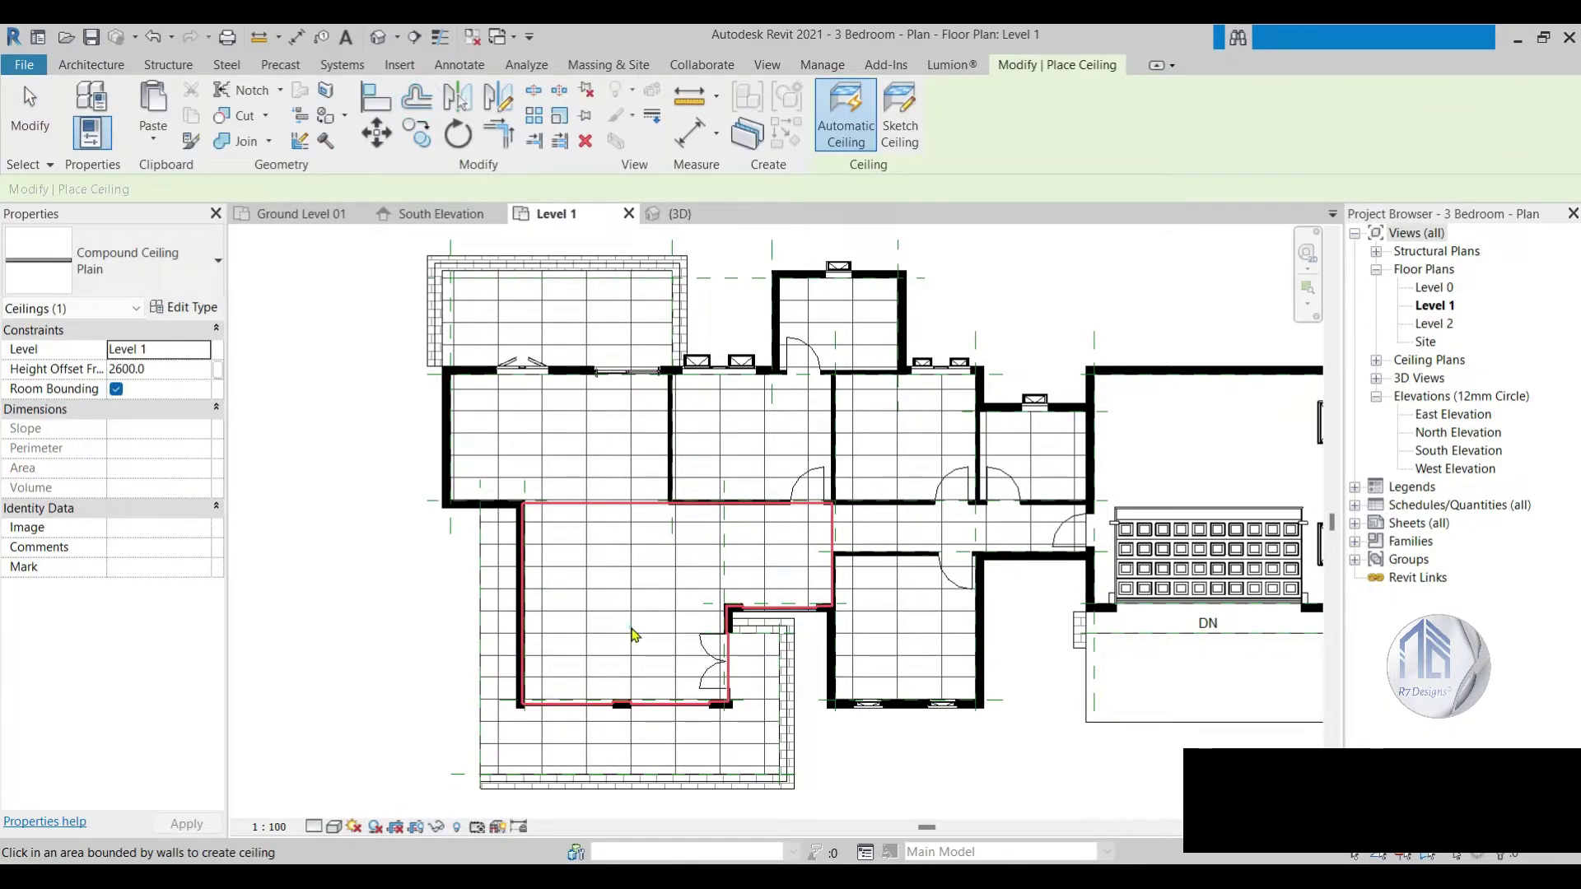
pyautogui.click(29, 124)
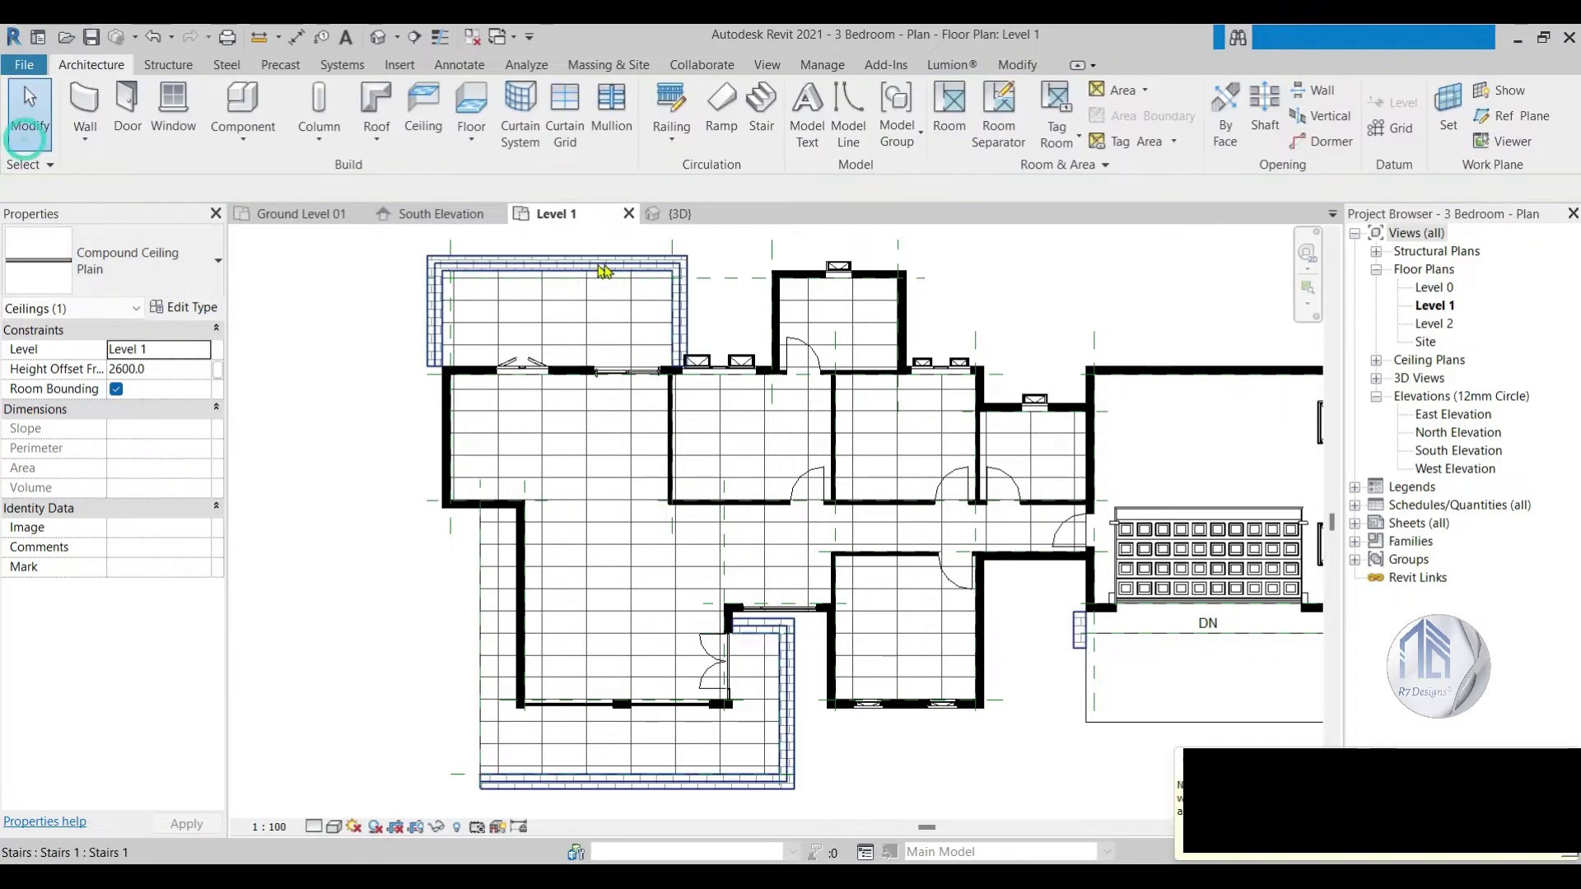
pyautogui.click(682, 214)
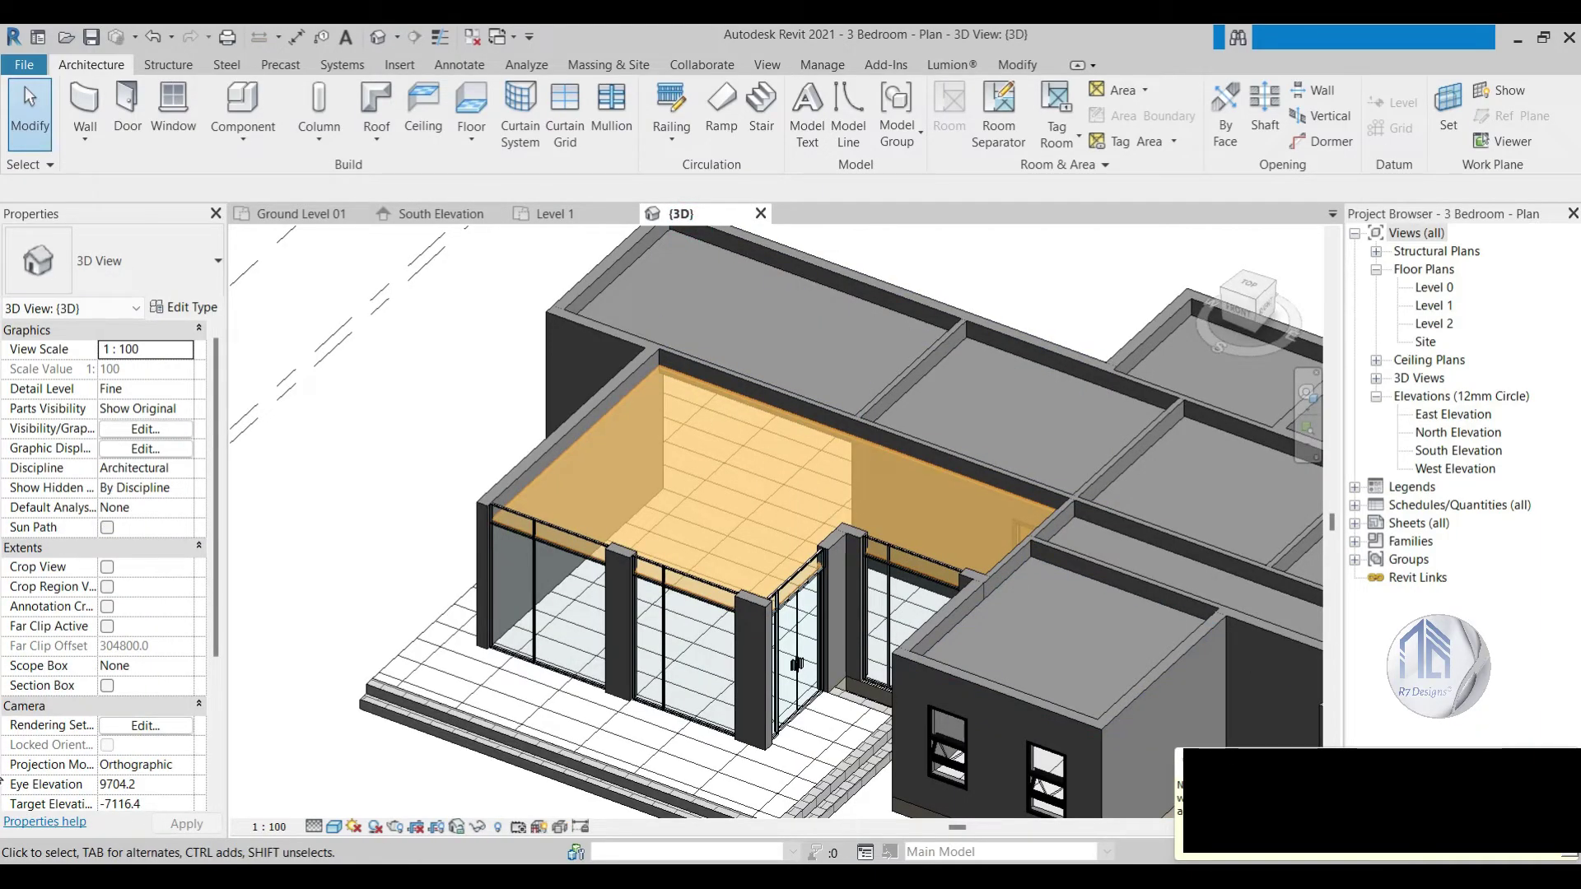
# Step: Set the front-room ceiling's Height Offset From Level to 2900 mm
pyautogui.click(770, 417)
pyautogui.scroll(2, 638, 515)
pyautogui.scroll(1, 659, 519)
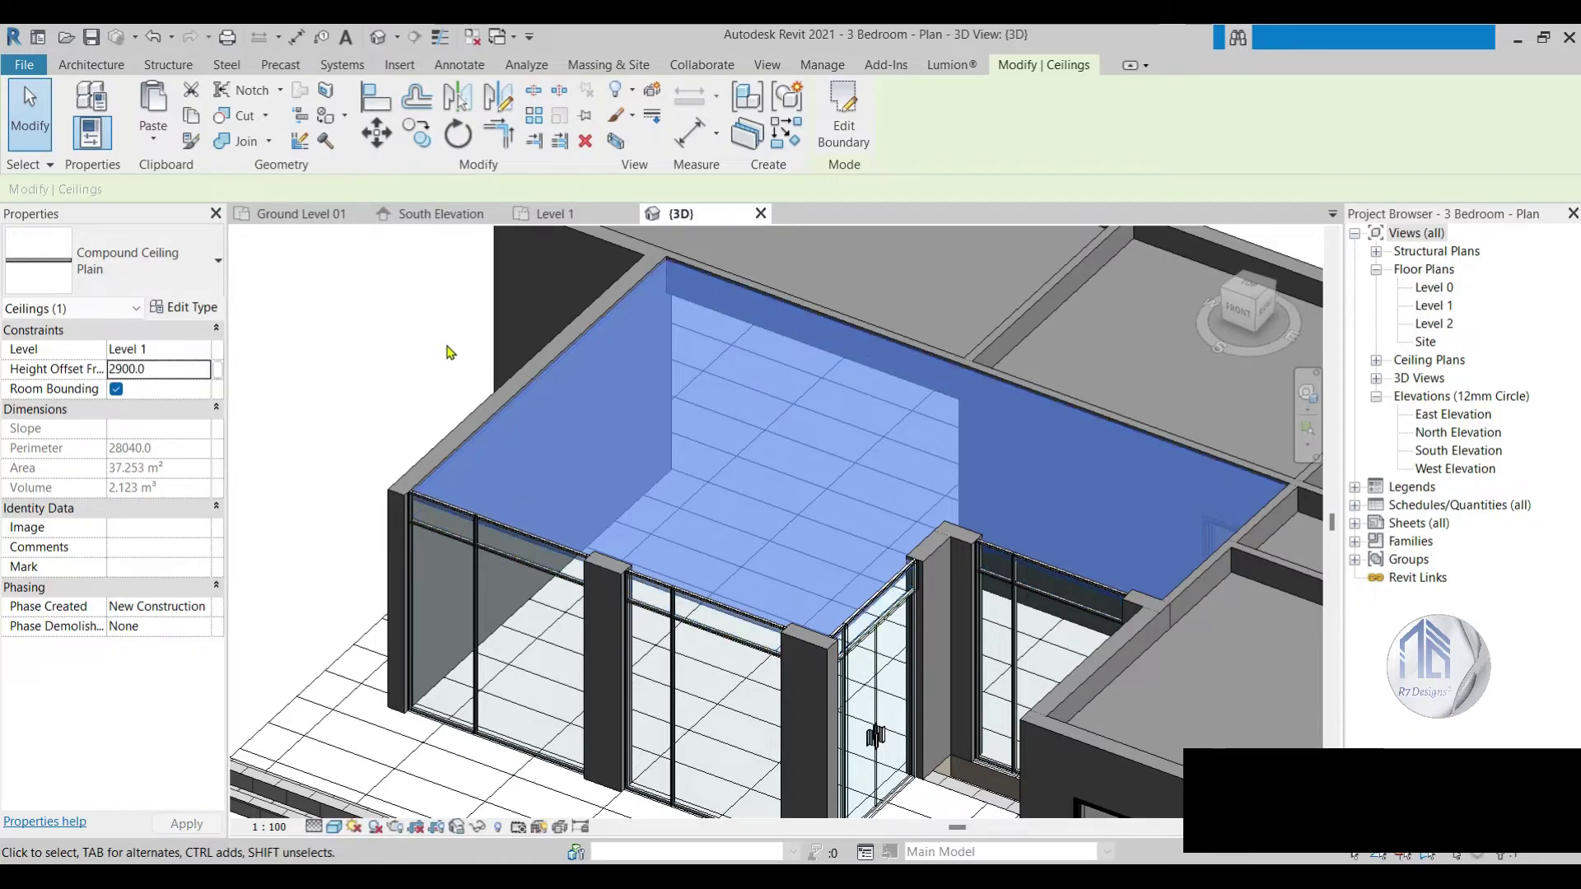
pyautogui.click(369, 400)
pyautogui.scroll(-2, 363, 388)
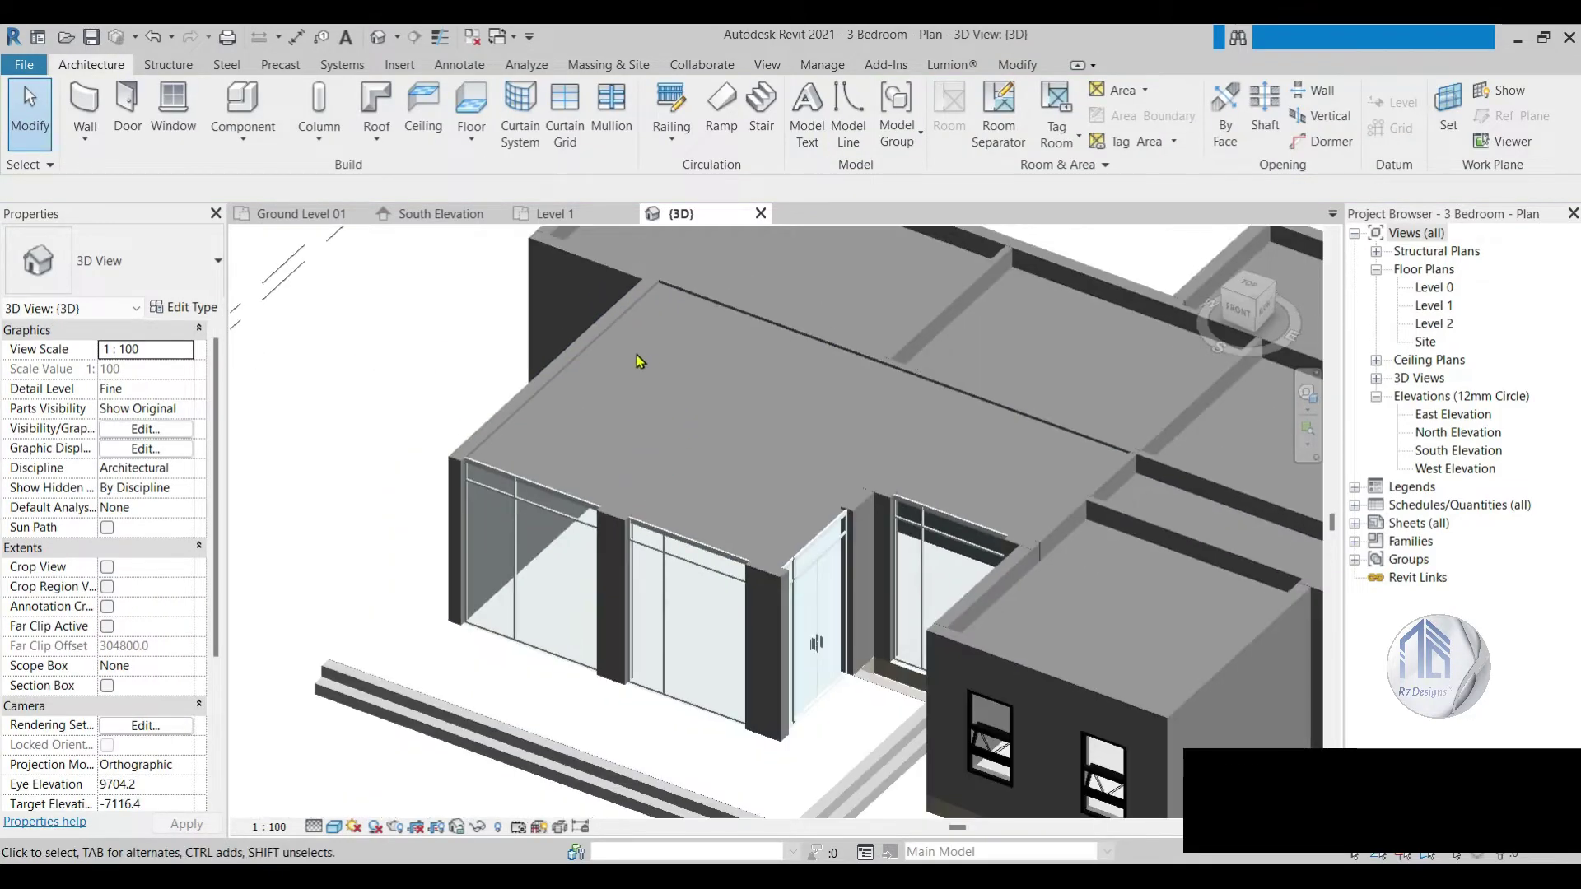
pyautogui.scroll(-2, 642, 353)
pyautogui.scroll(-3, 1079, 405)
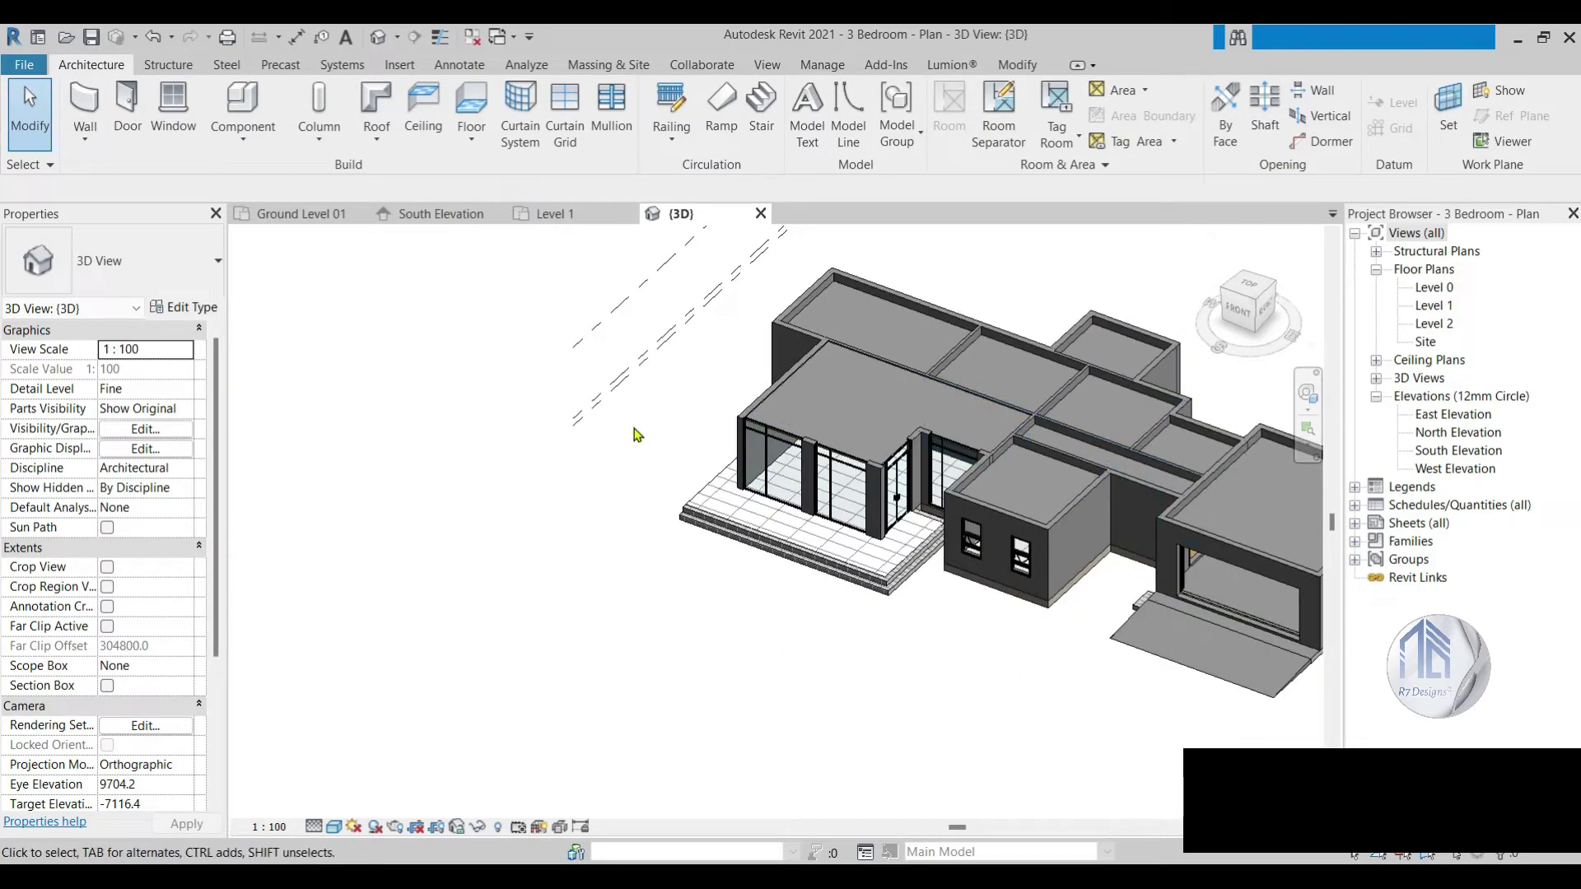
pyautogui.scroll(1, 925, 413)
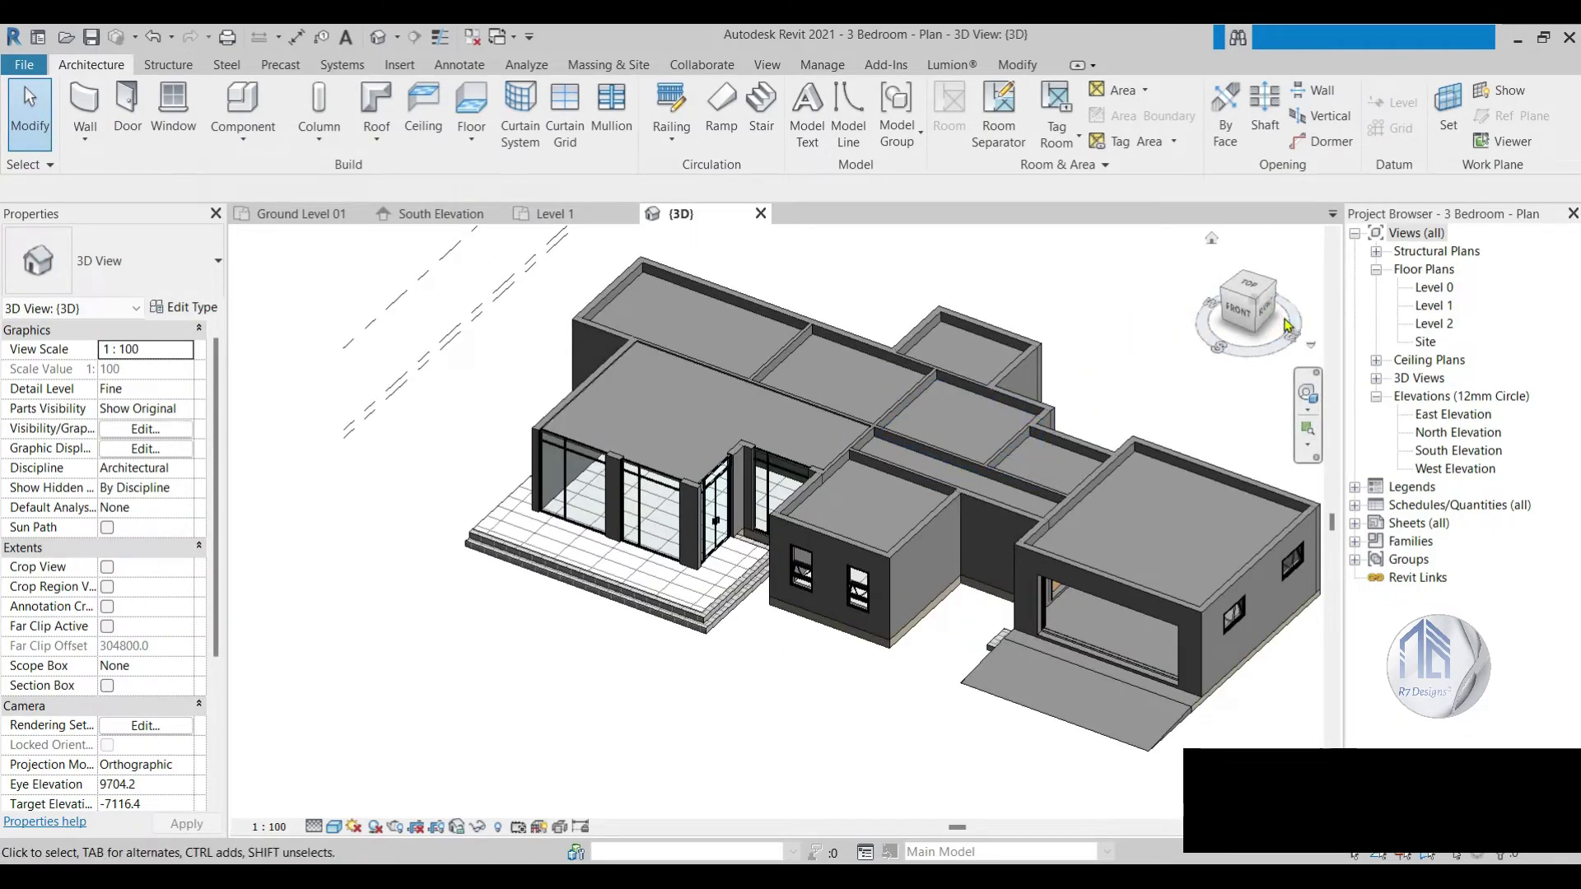
# Step: Use the ViewCube to view the front façade, then return to the top-front-right isometric
pyautogui.click(1241, 313)
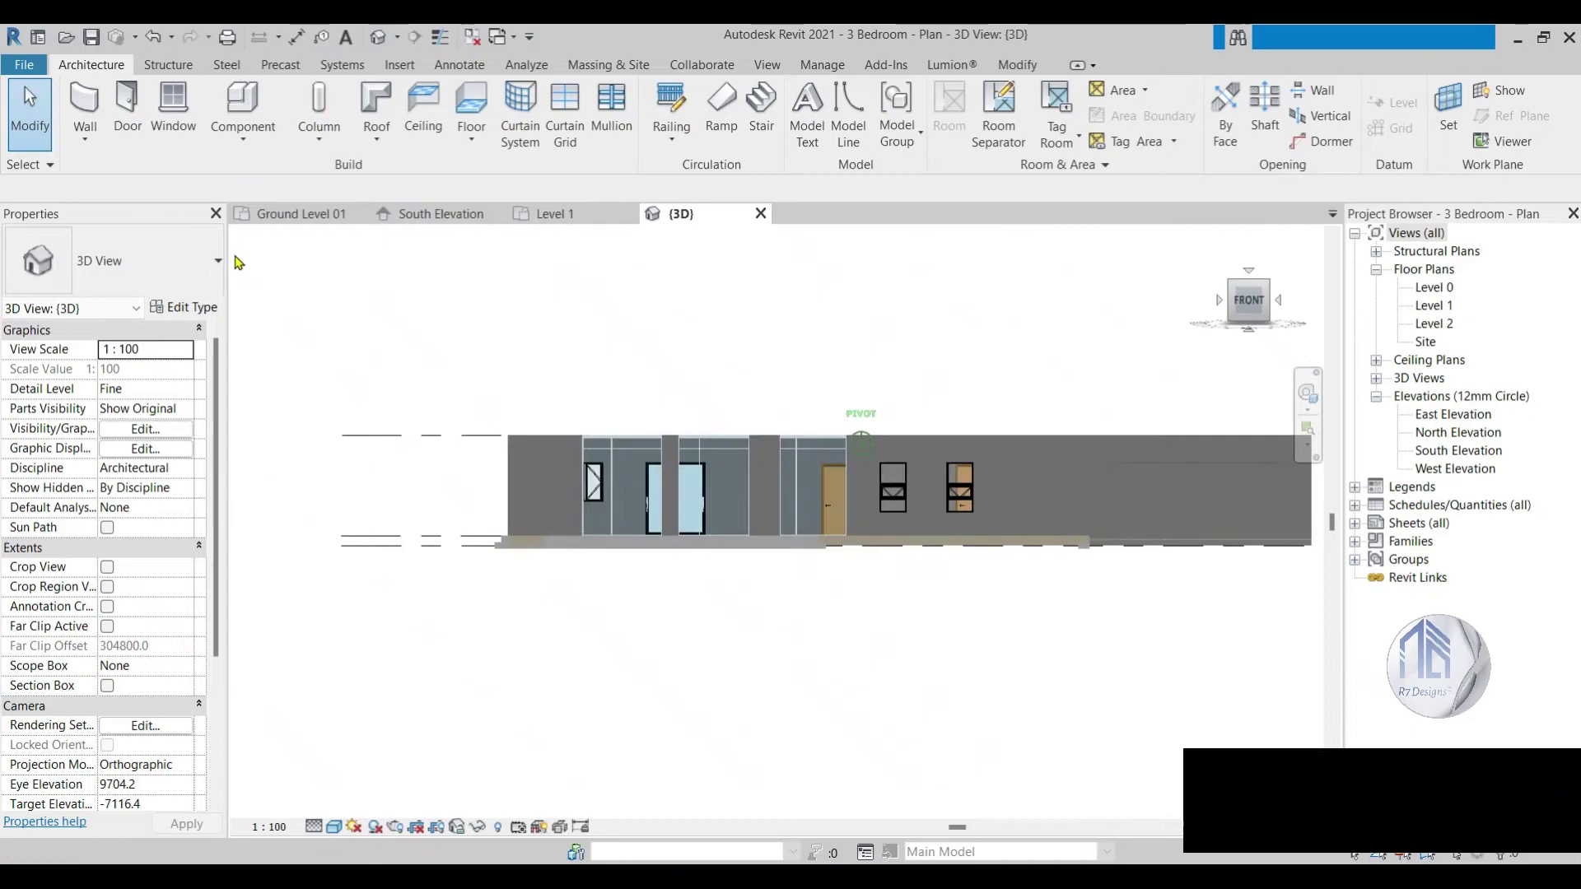
pyautogui.click(1250, 301)
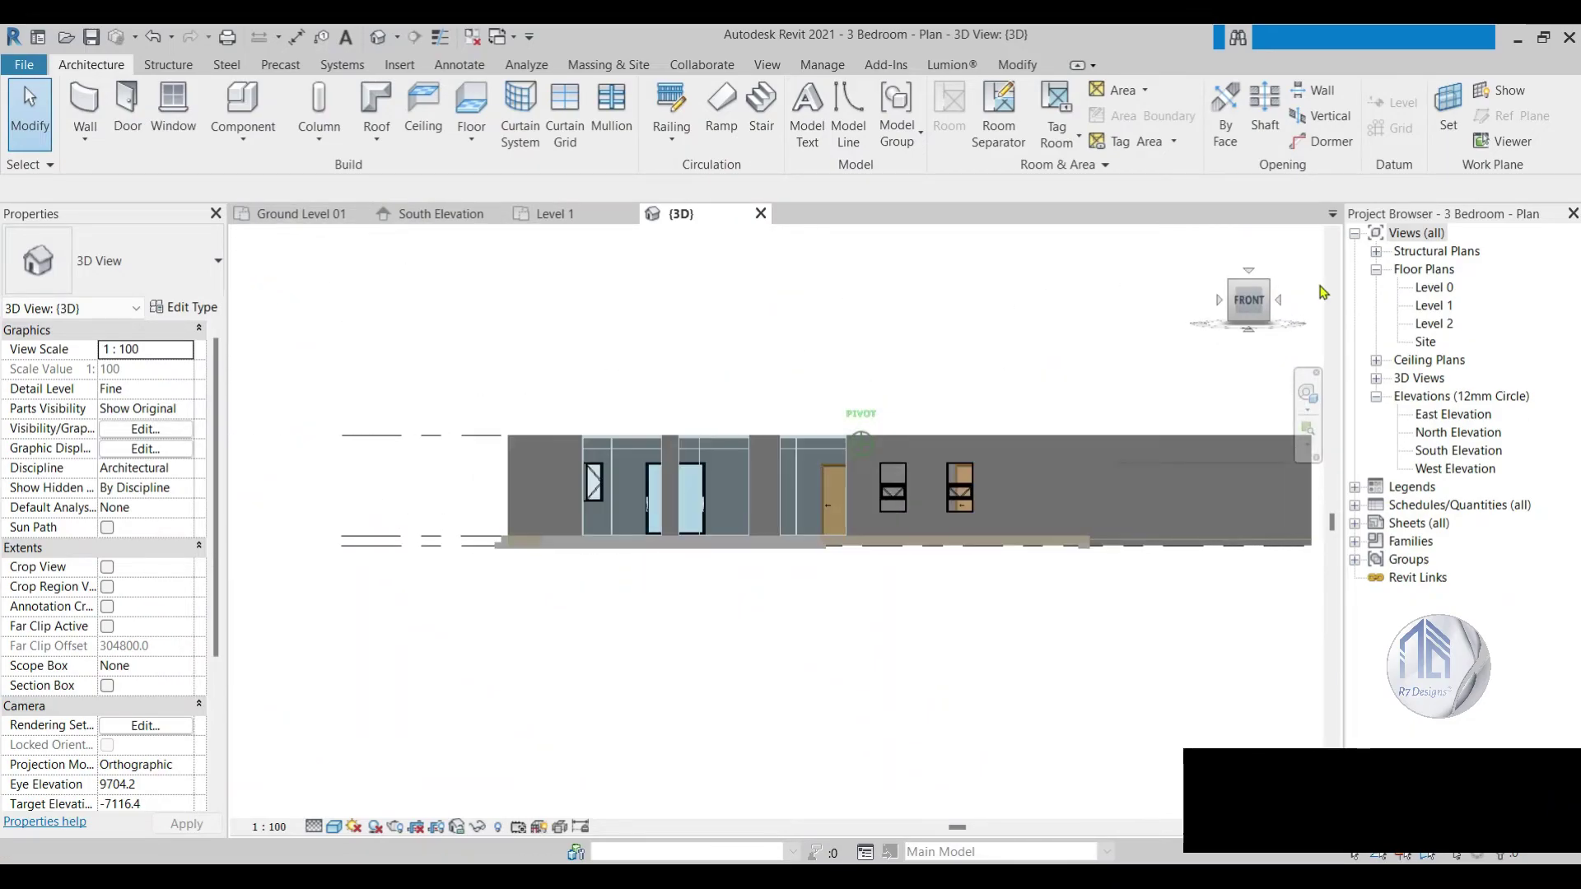
pyautogui.moveTo(1252, 302); pyautogui.dragTo(1203, 338)
pyautogui.click(1276, 281)
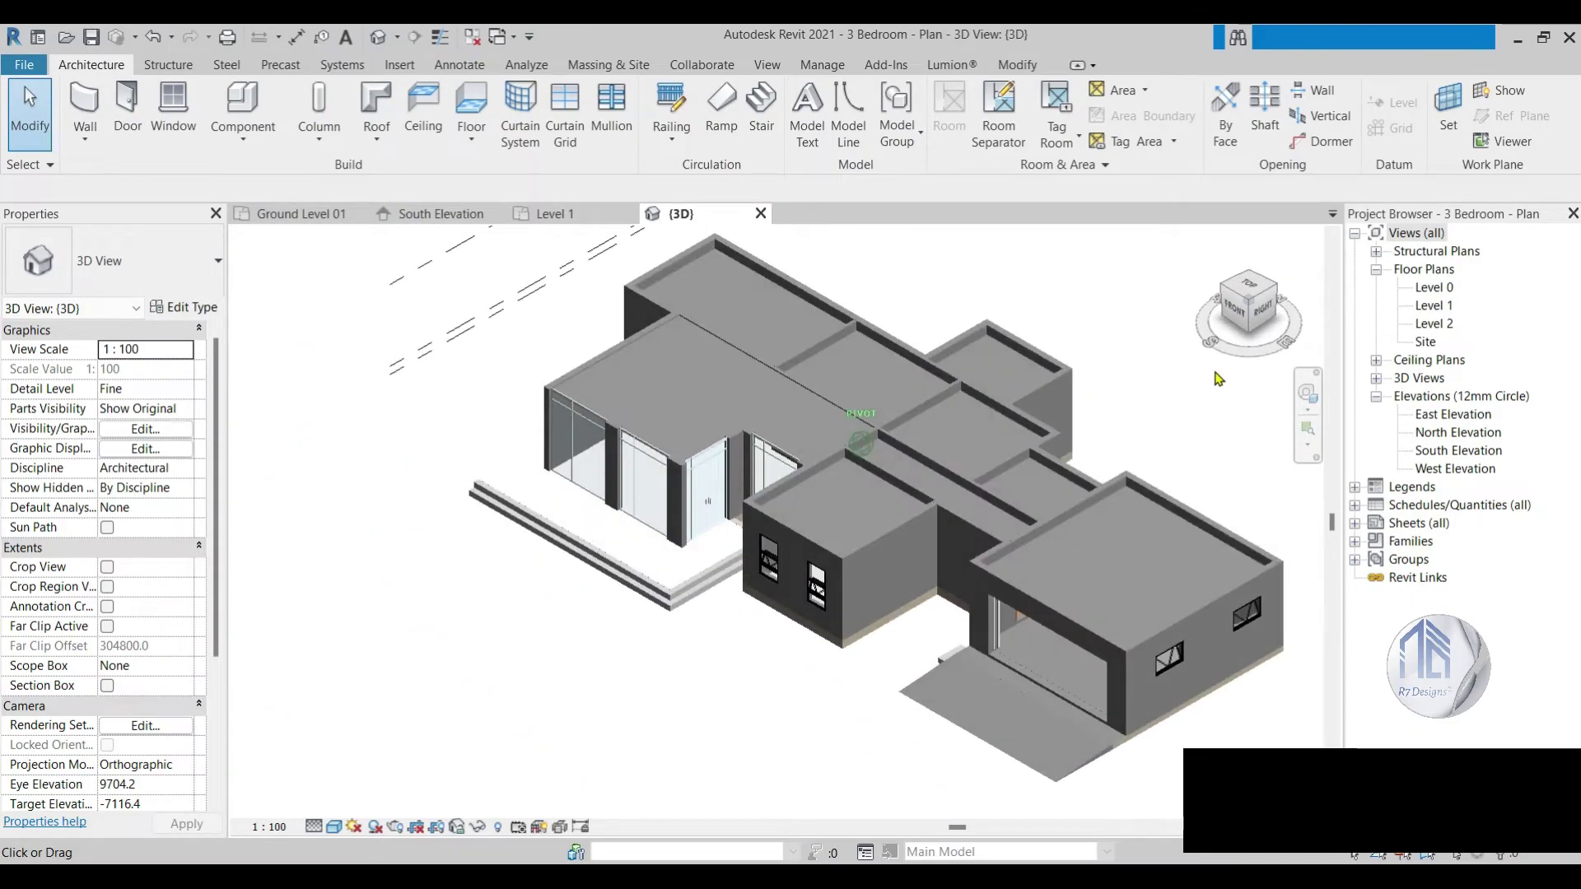
pyautogui.scroll(3, 772, 354)
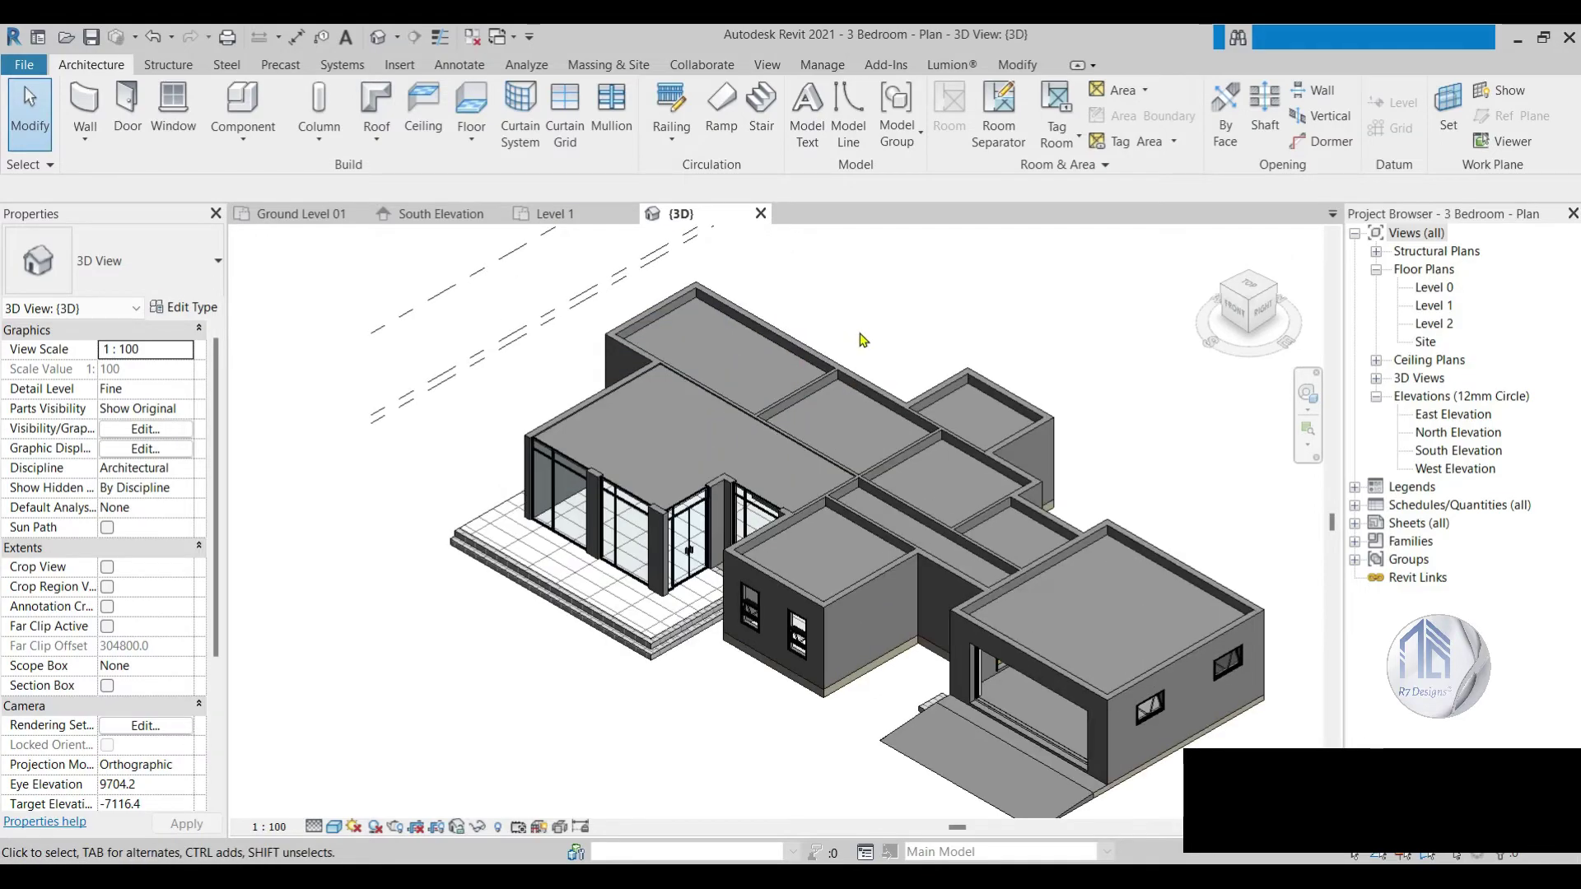
# Step: From the Level 1 plan, create a Model In-Place element in the Walls category named Walls 1
pyautogui.click(556, 214)
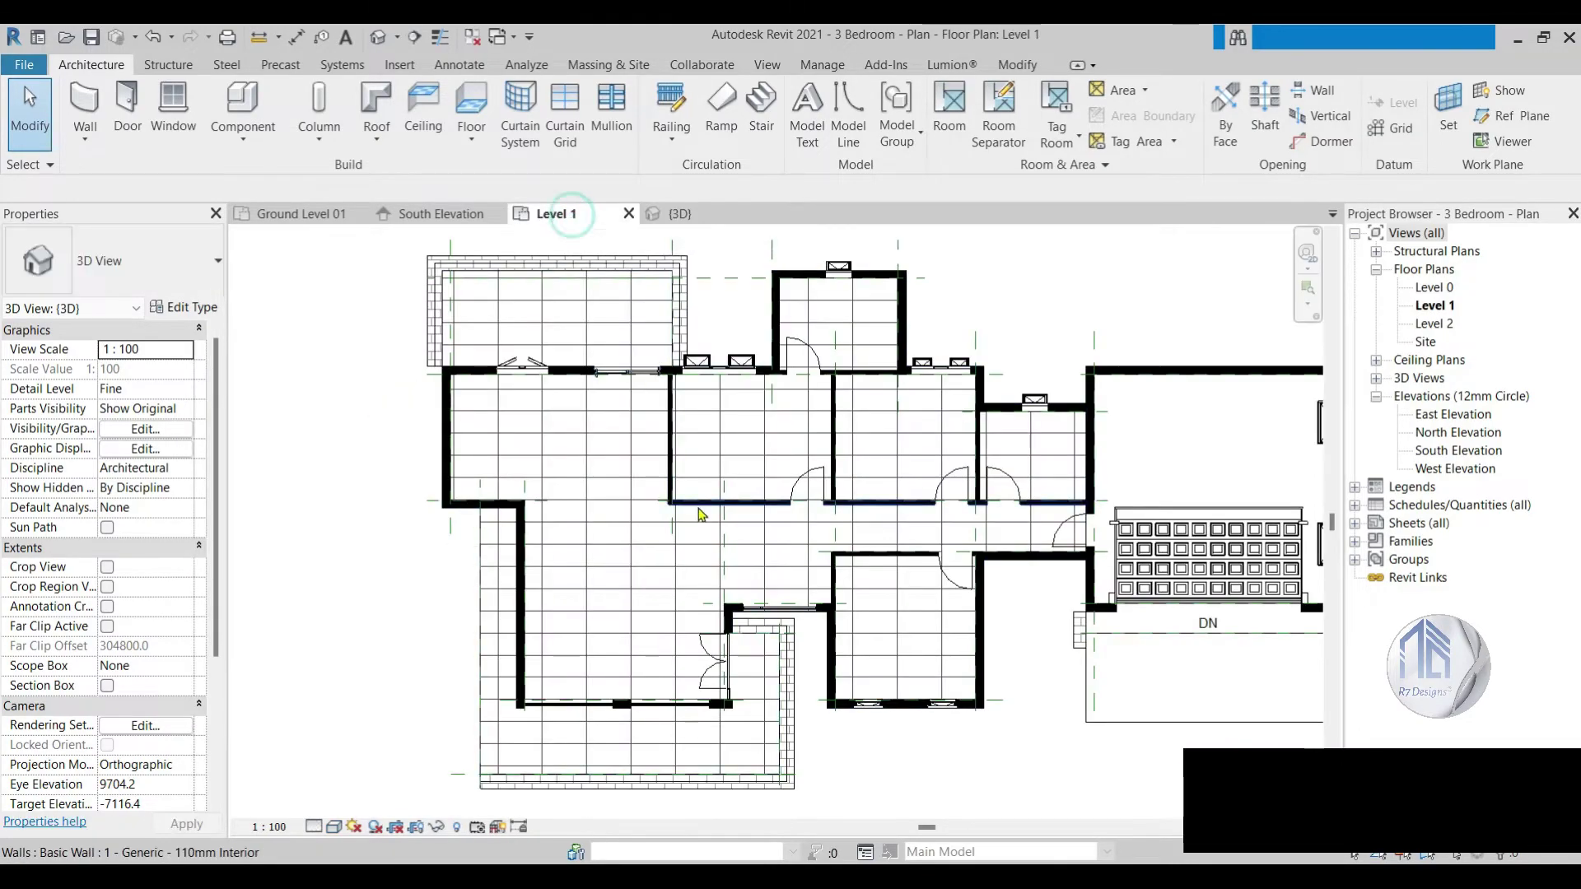
pyautogui.scroll(2, 809, 502)
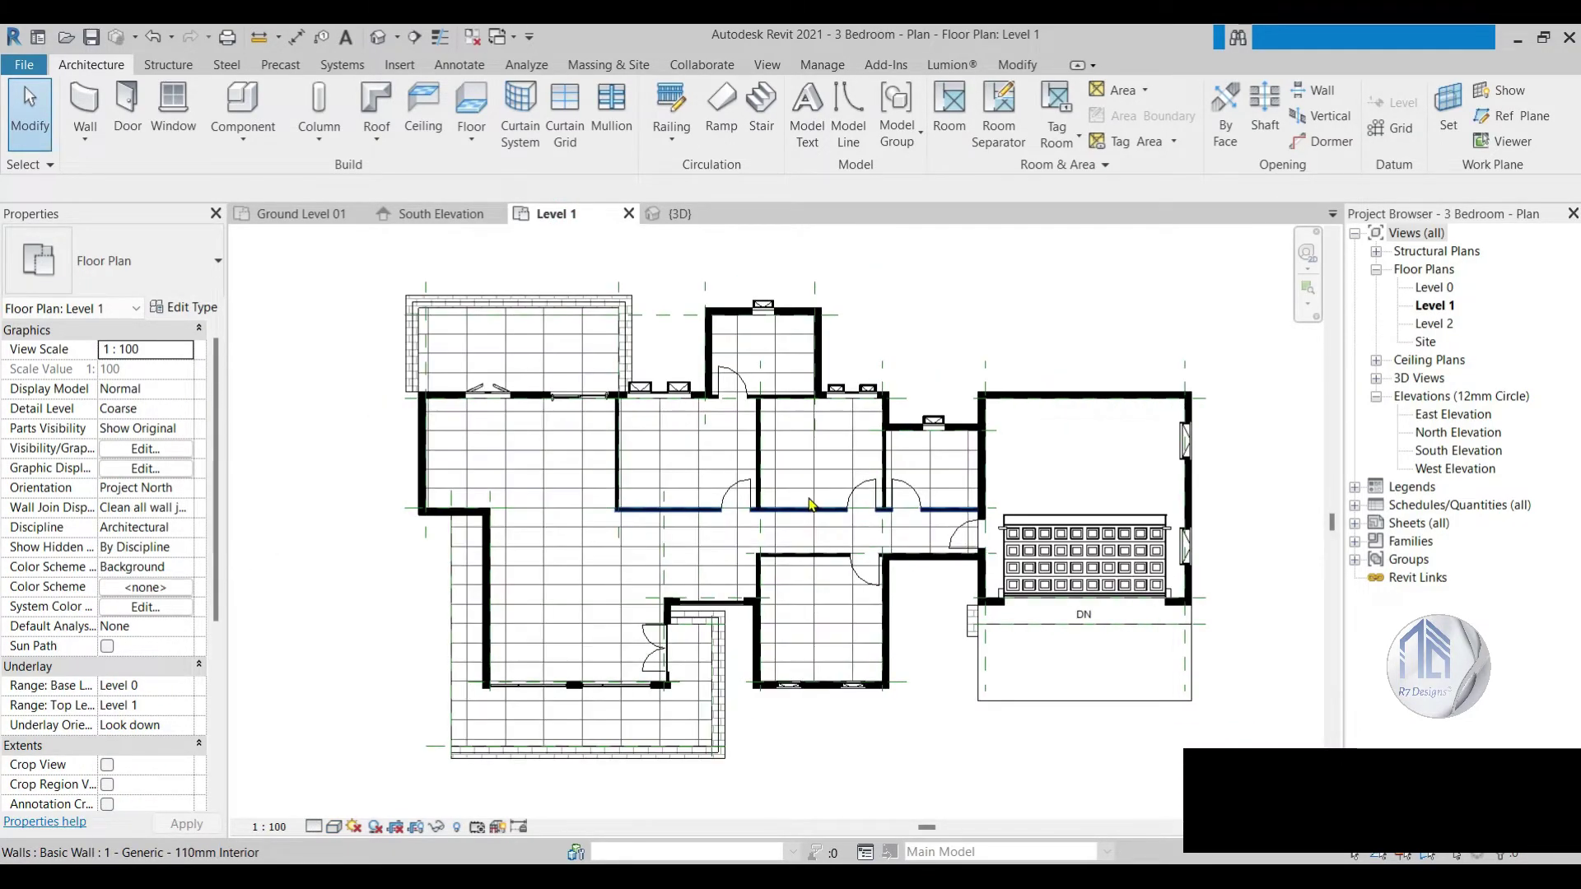
pyautogui.scroll(-1, 809, 503)
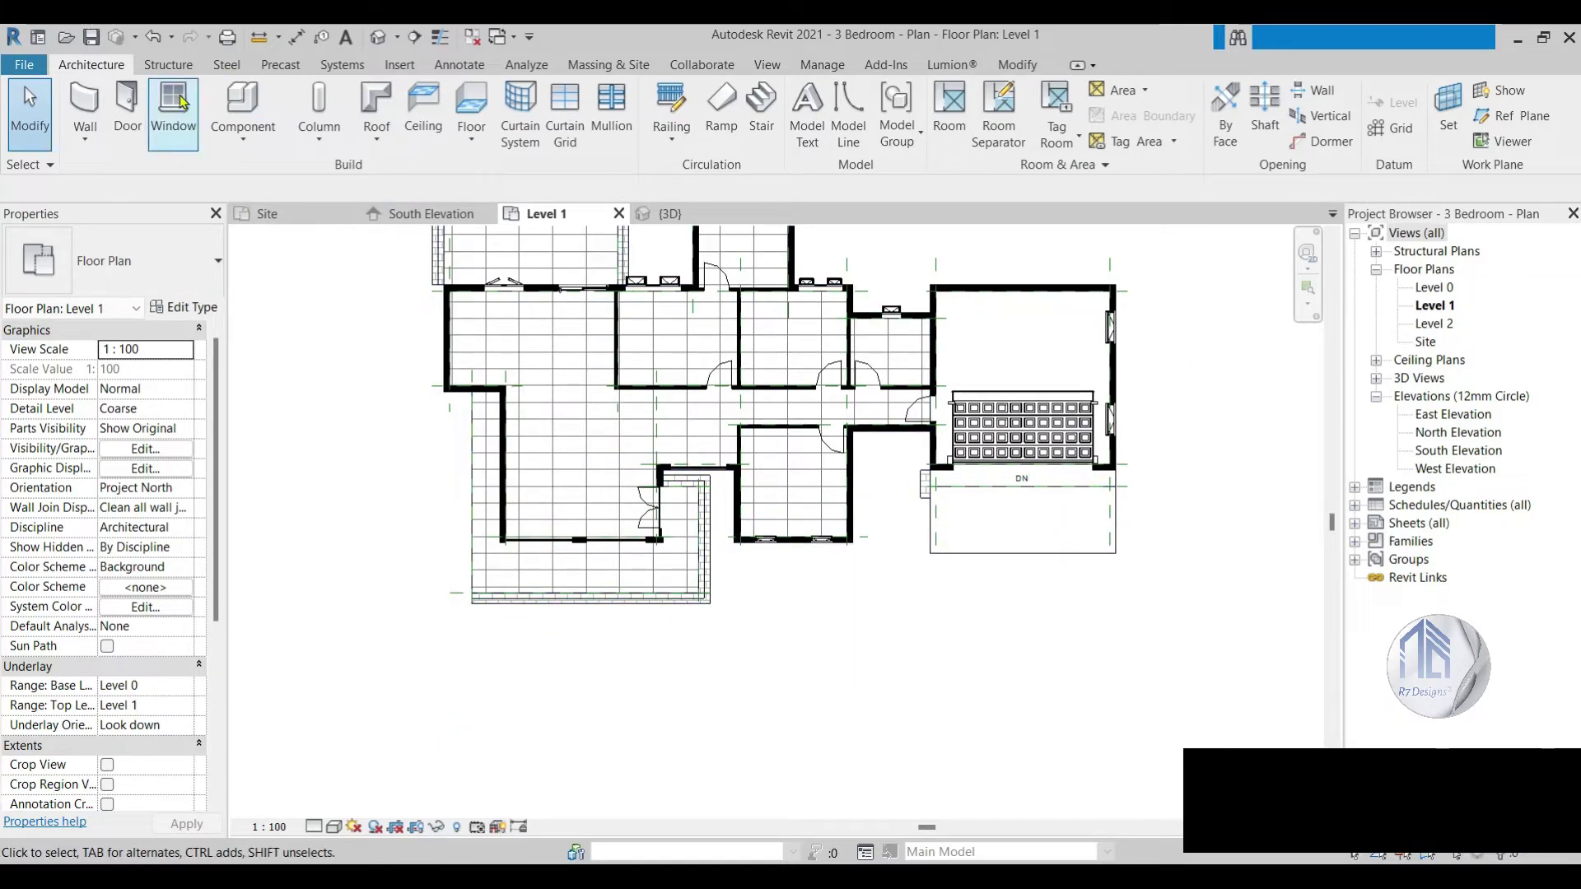
pyautogui.click(262, 133)
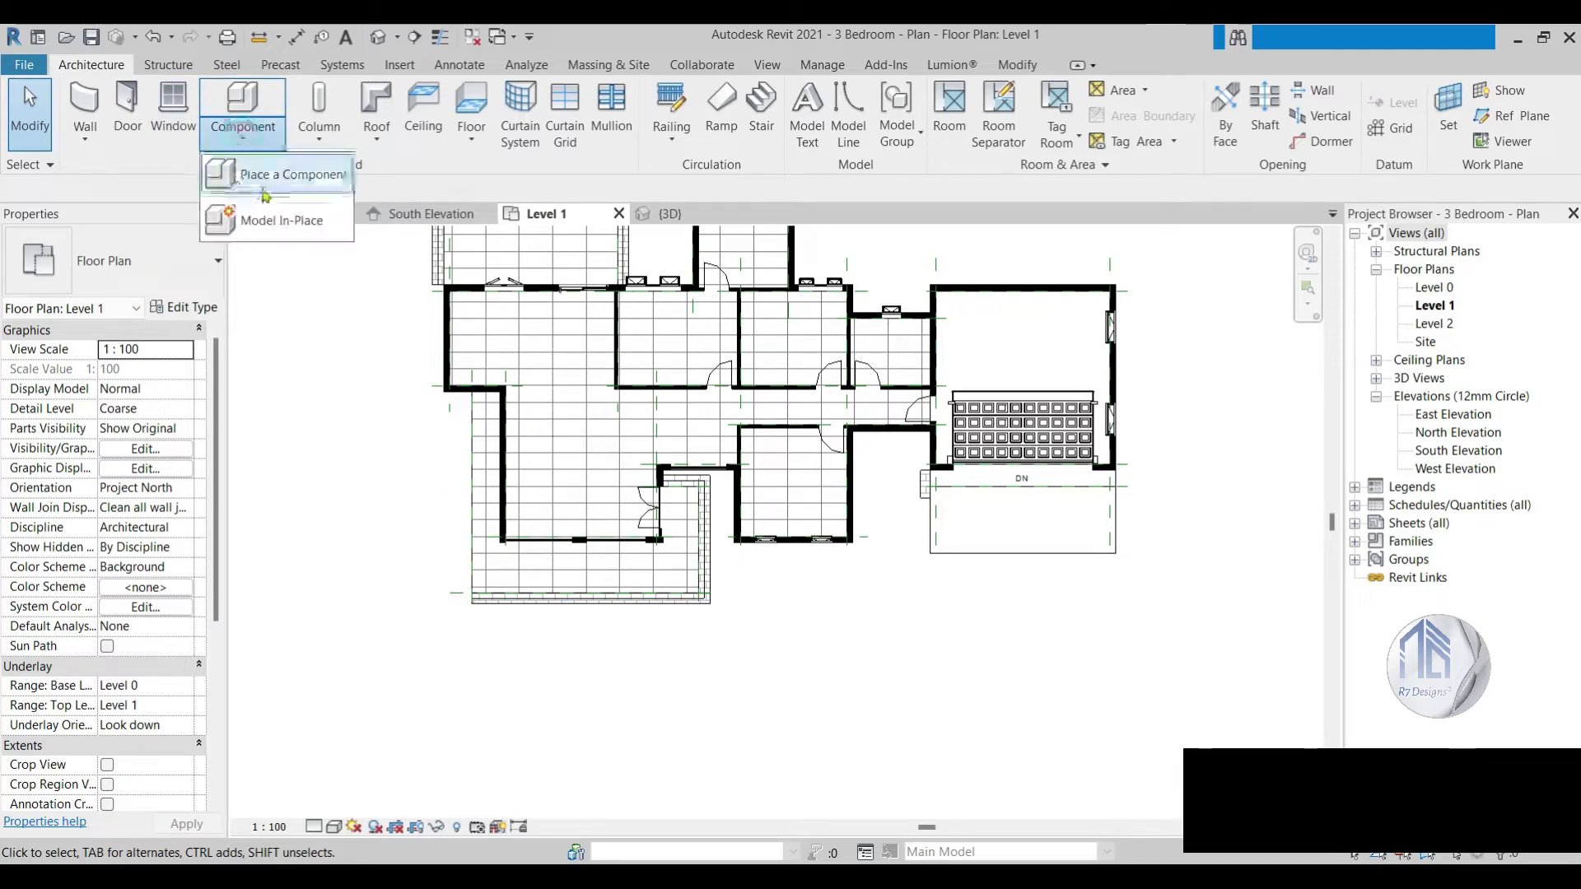
pyautogui.click(277, 216)
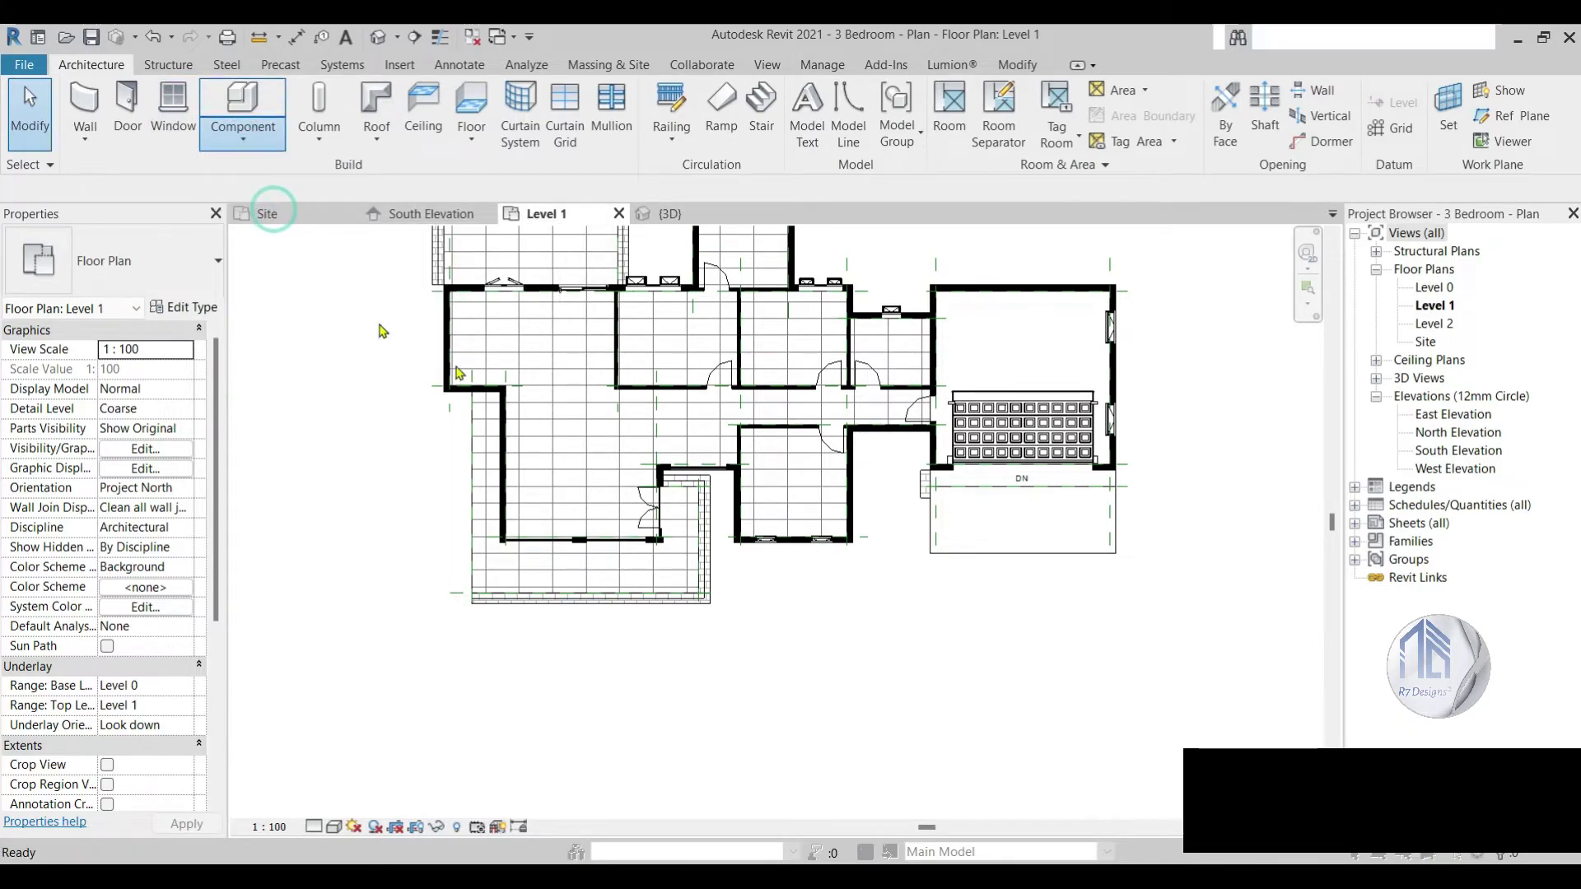
pyautogui.scroll(-2, 709, 445)
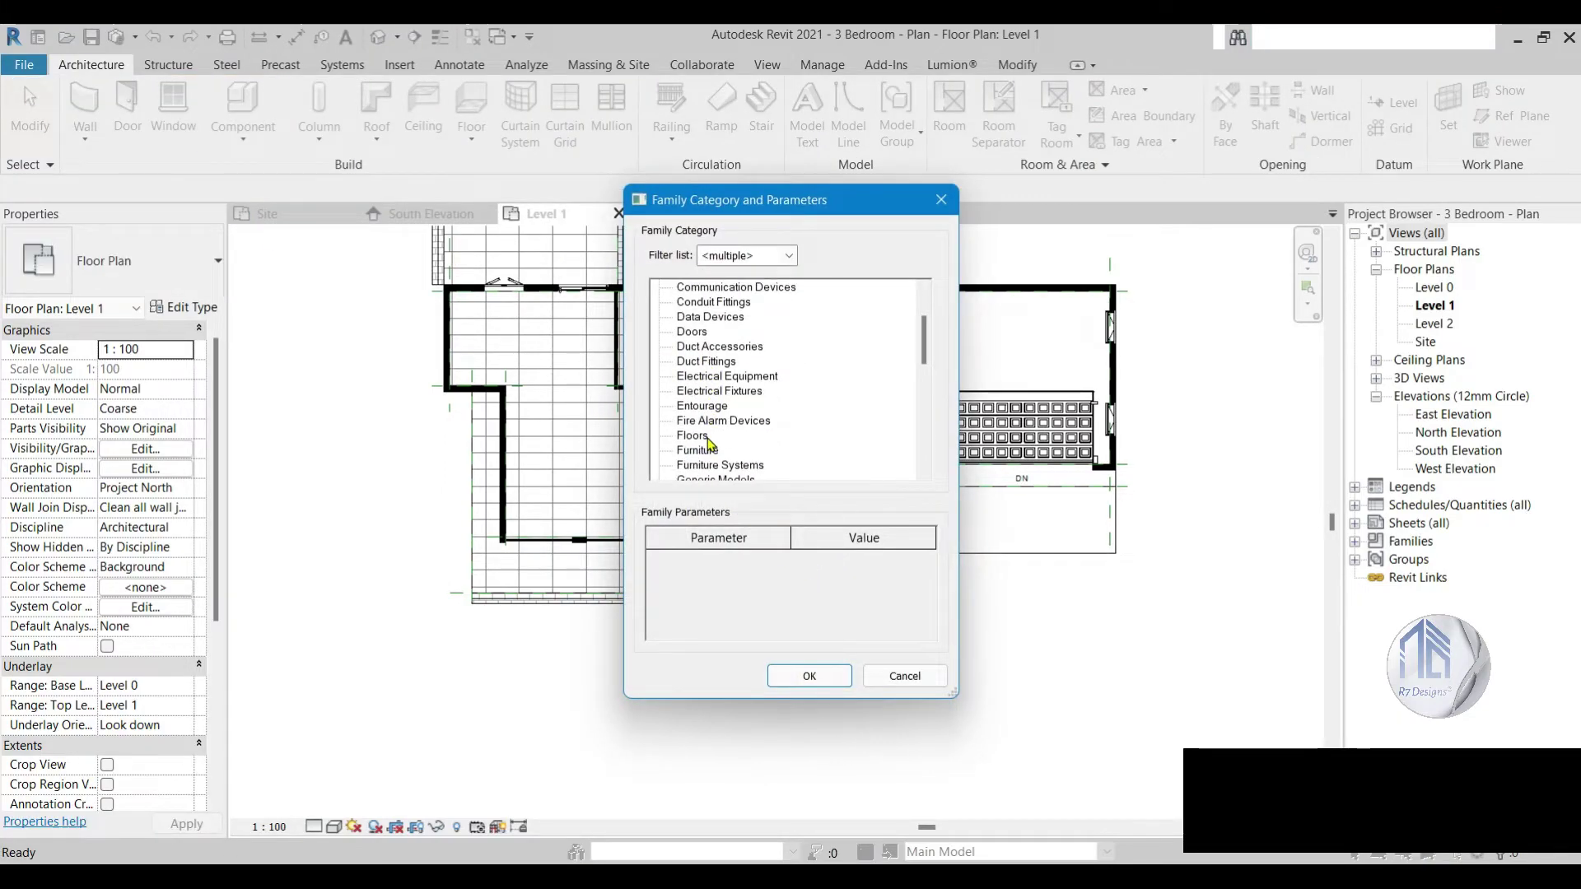
pyautogui.scroll(-4, 708, 461)
pyautogui.scroll(-4, 708, 462)
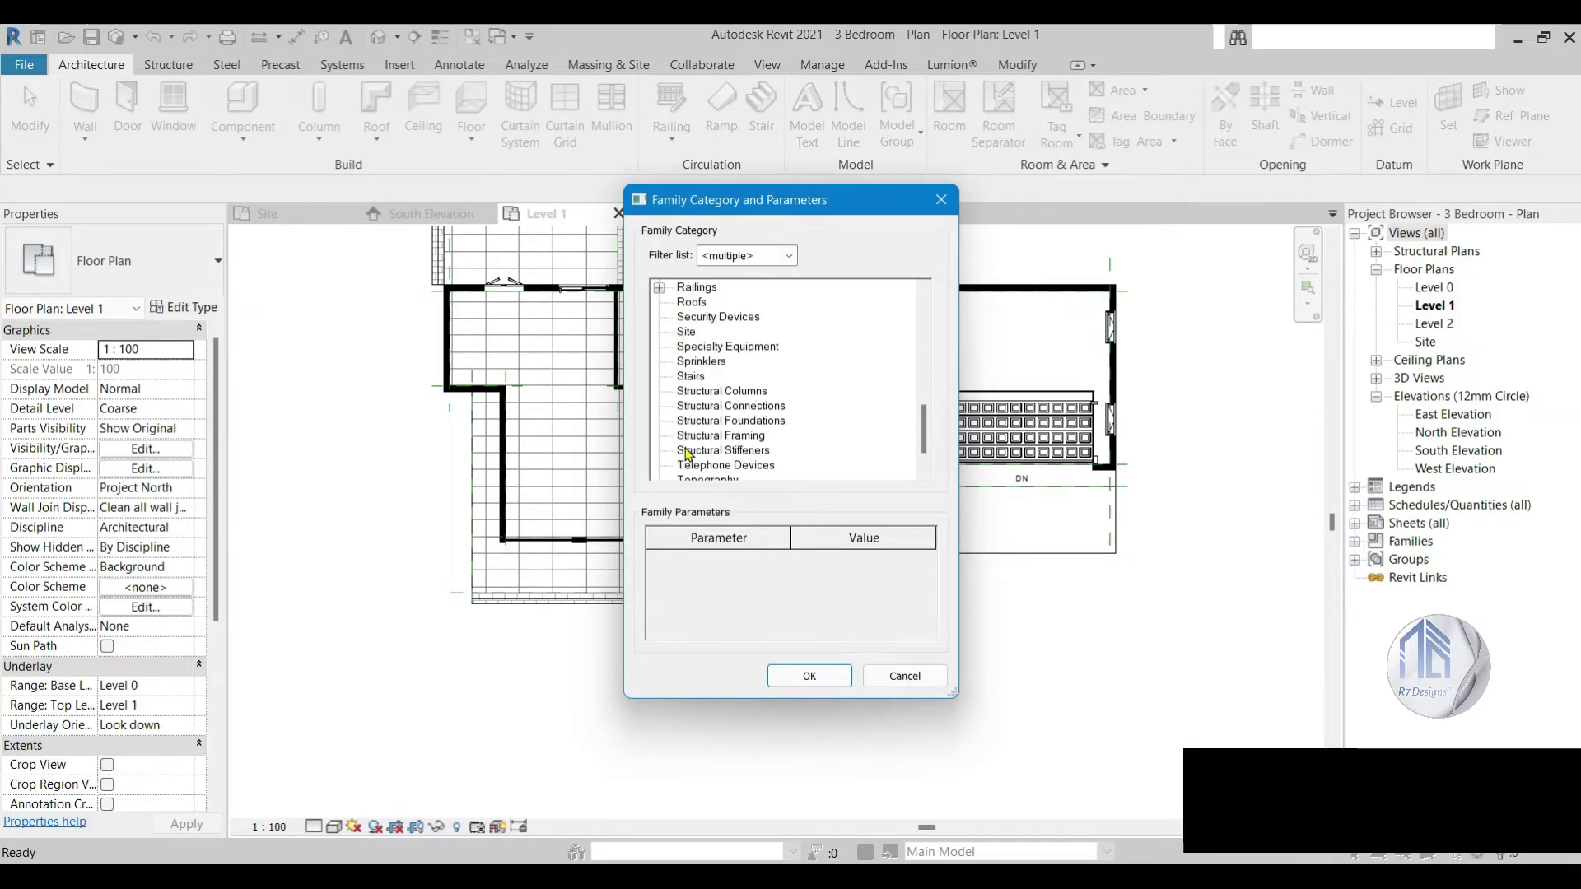
pyautogui.scroll(-2, 708, 461)
pyautogui.click(811, 675)
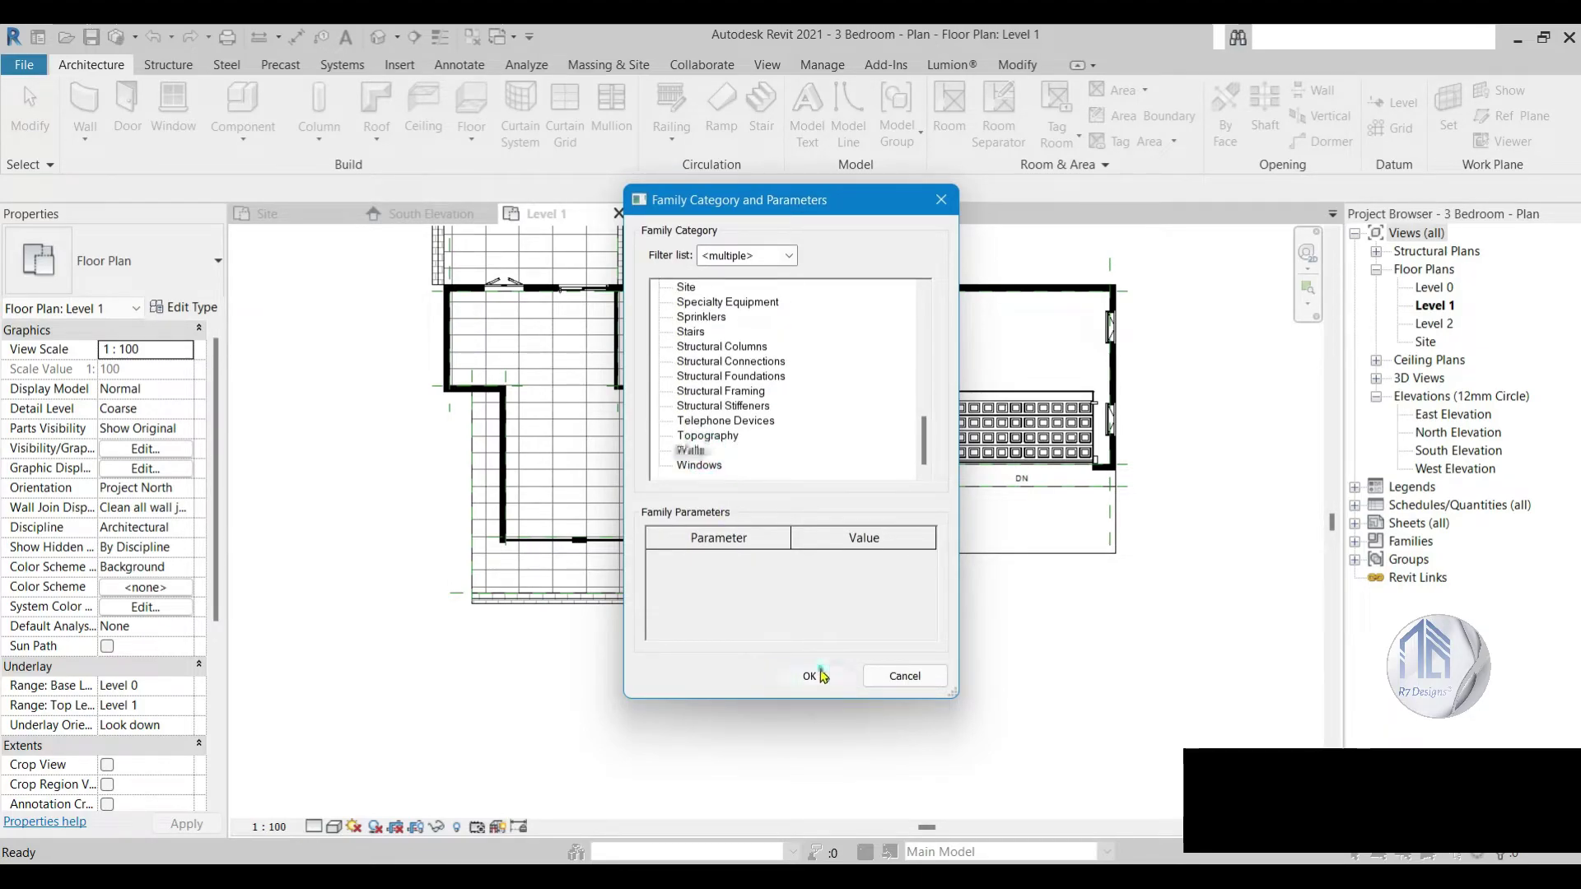
pyautogui.click(799, 488)
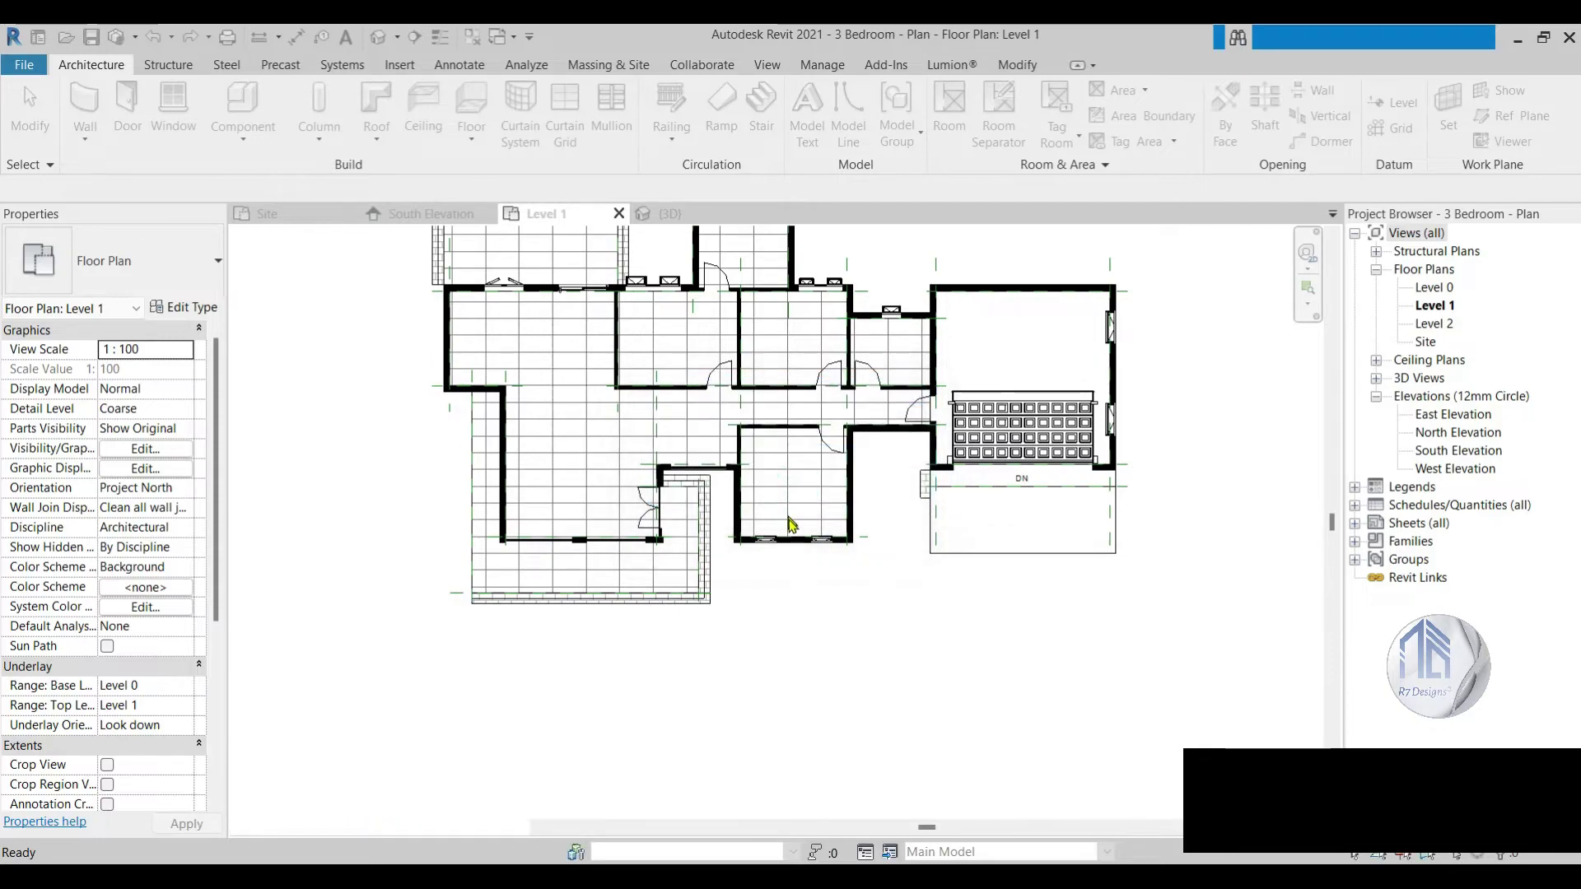
pyautogui.scroll(2, 797, 545)
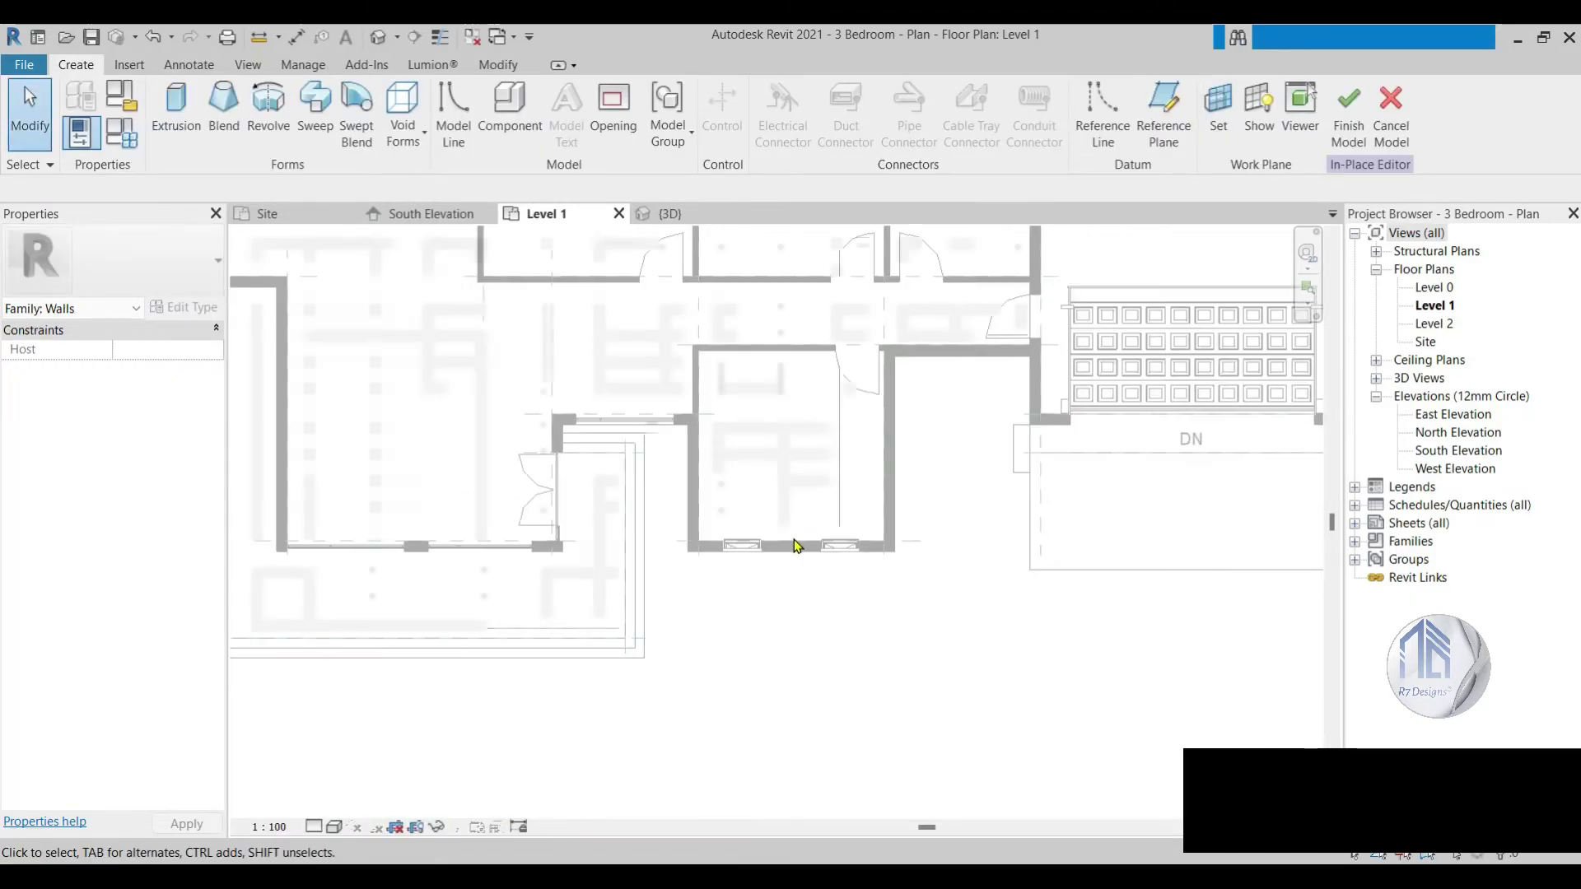
# Step: Start a solid extrusion and sketch a rectangle profile against the small room's outer wall
pyautogui.click(175, 111)
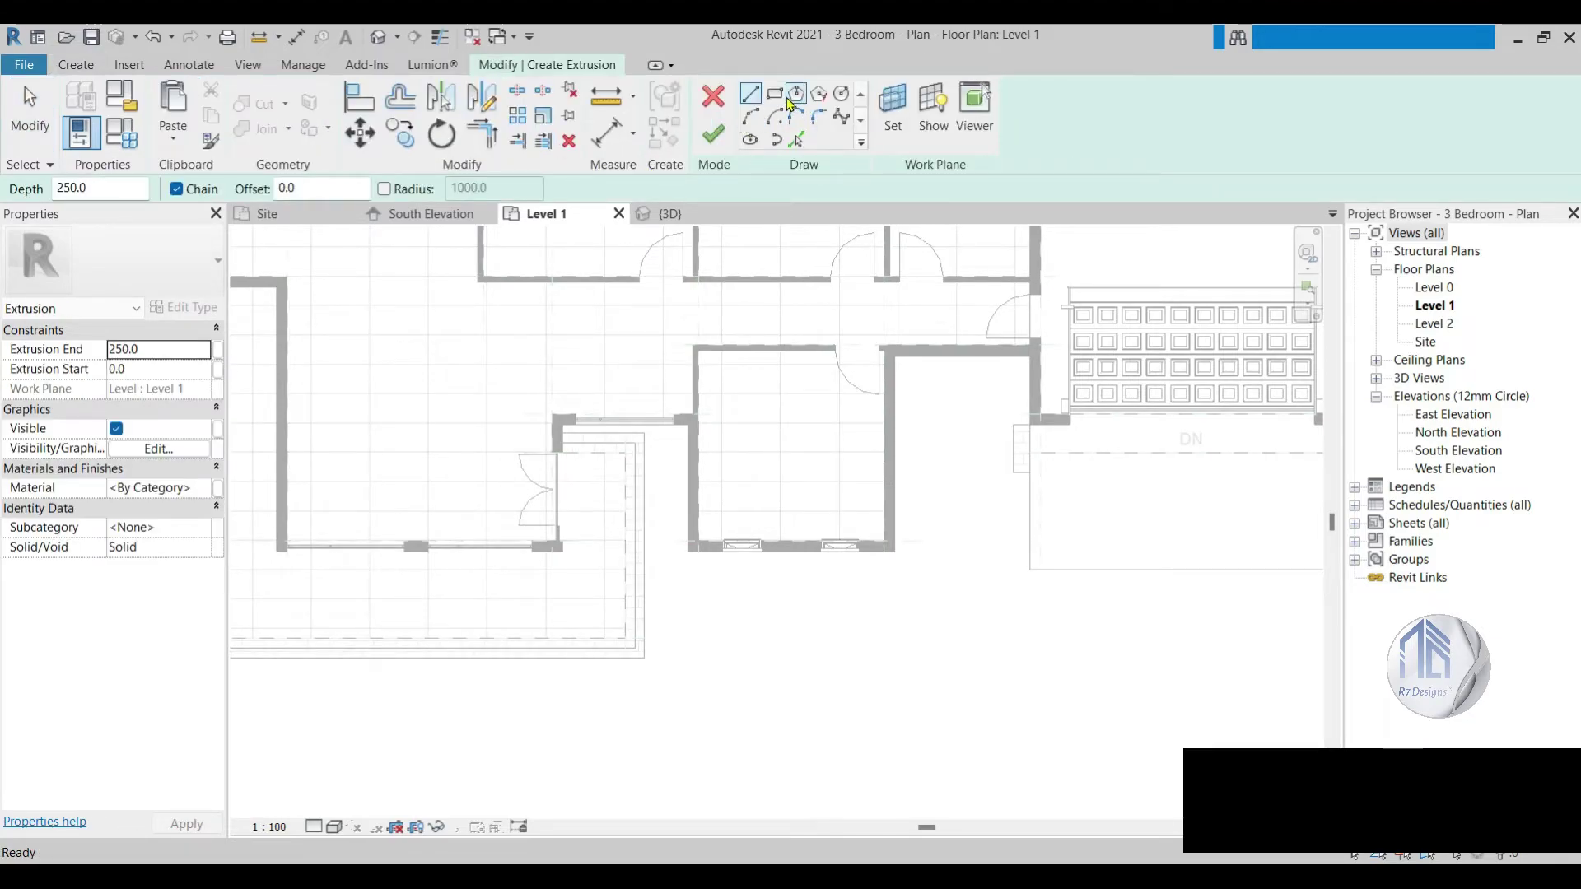
pyautogui.click(775, 94)
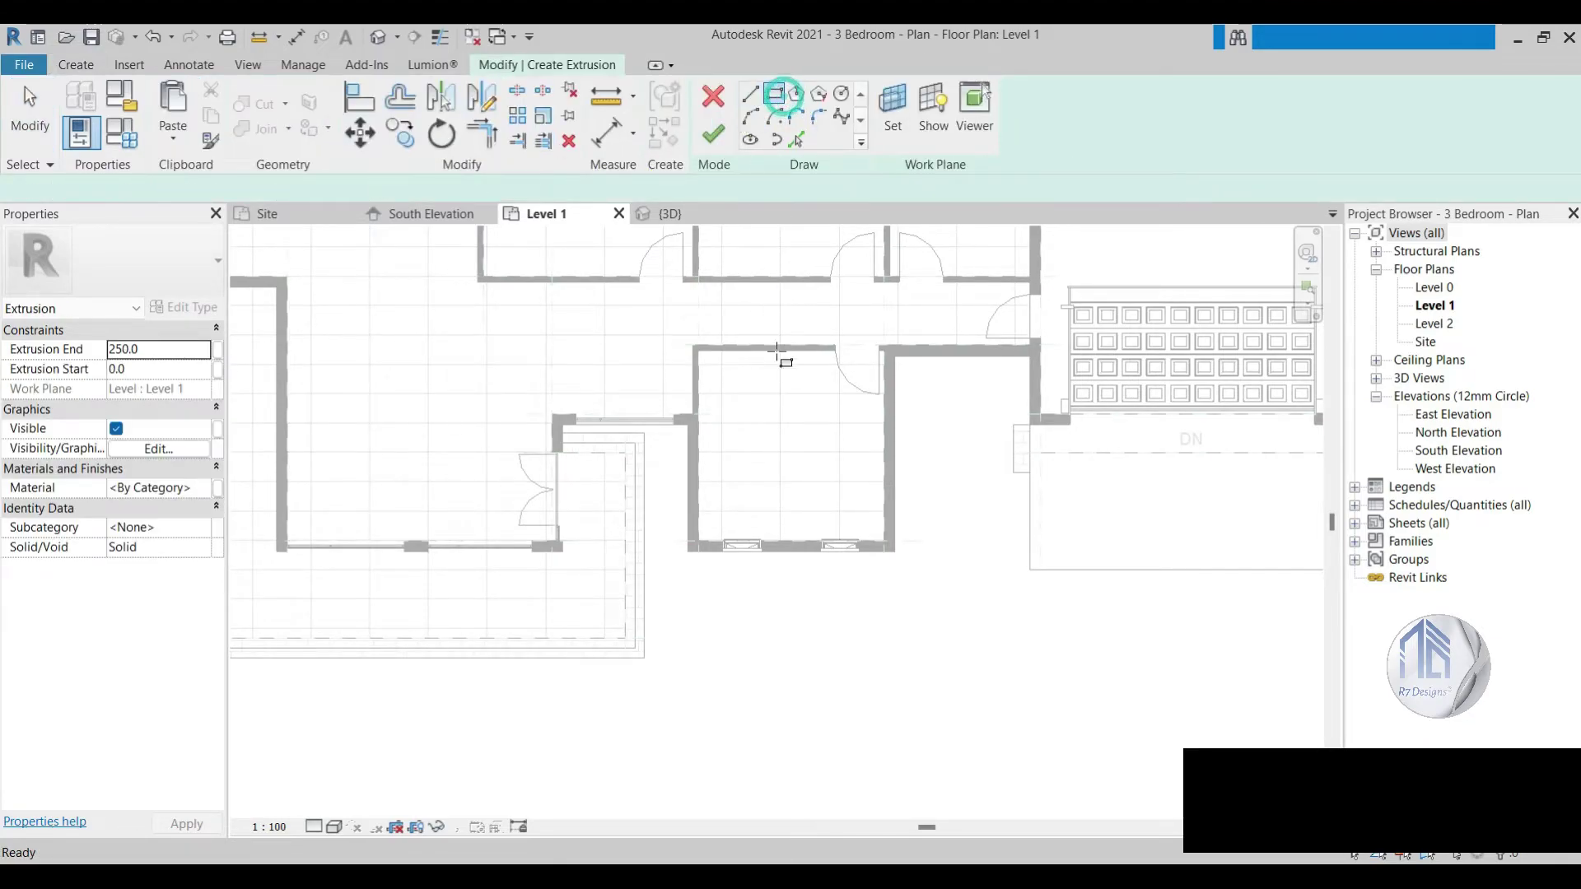
pyautogui.click(776, 550)
pyautogui.click(850, 574)
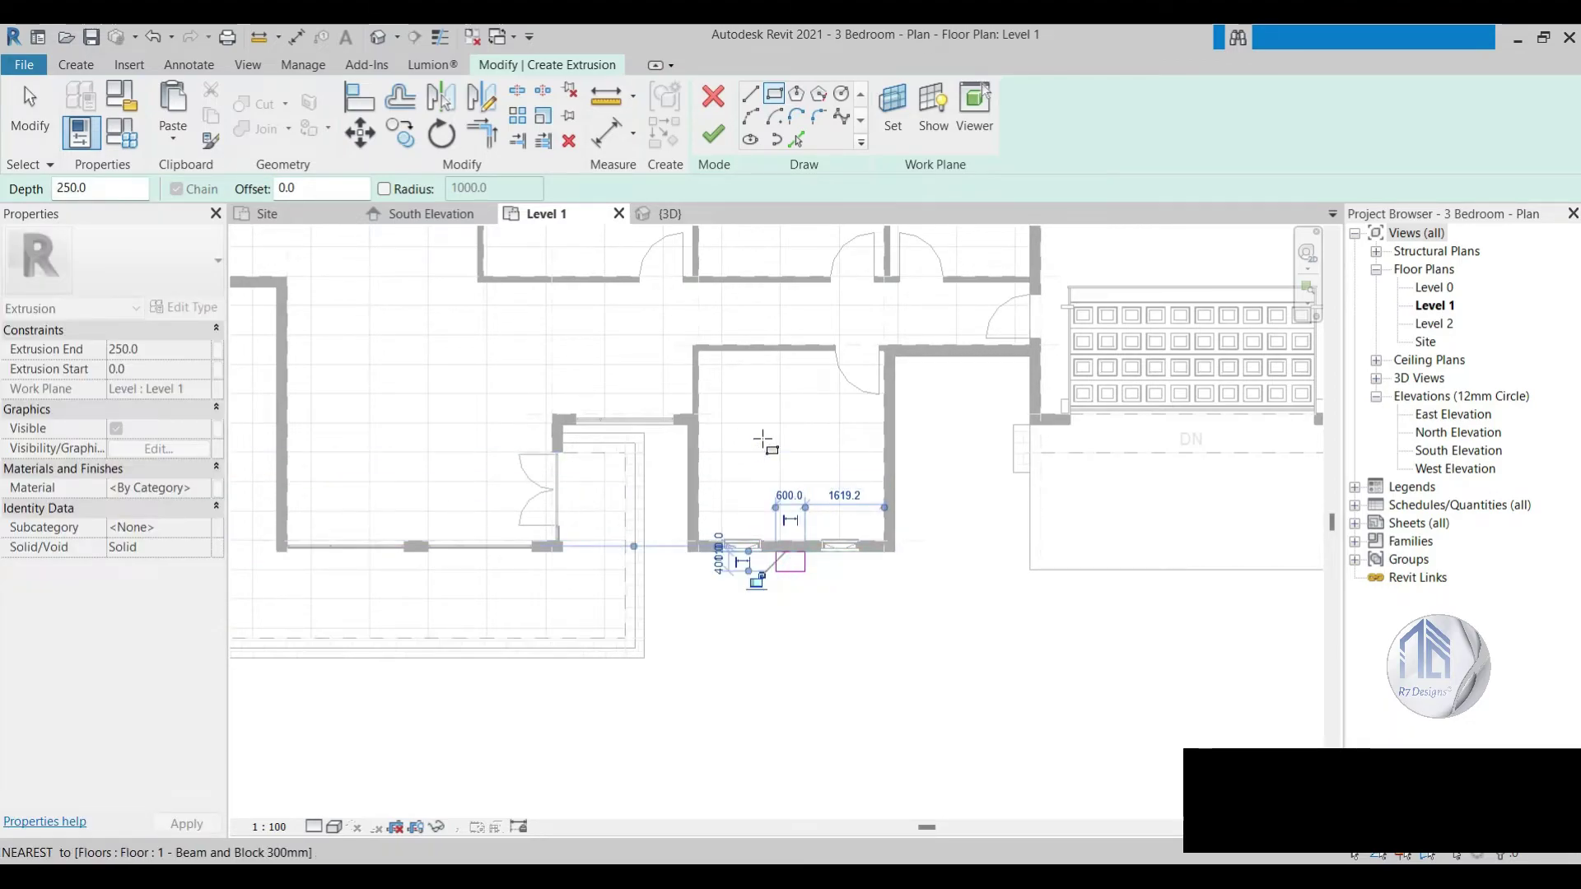
pyautogui.press('Escape')
pyautogui.press('Escape')
pyautogui.scroll(3, 824, 556)
pyautogui.scroll(3, 695, 575)
pyautogui.scroll(2, 871, 589)
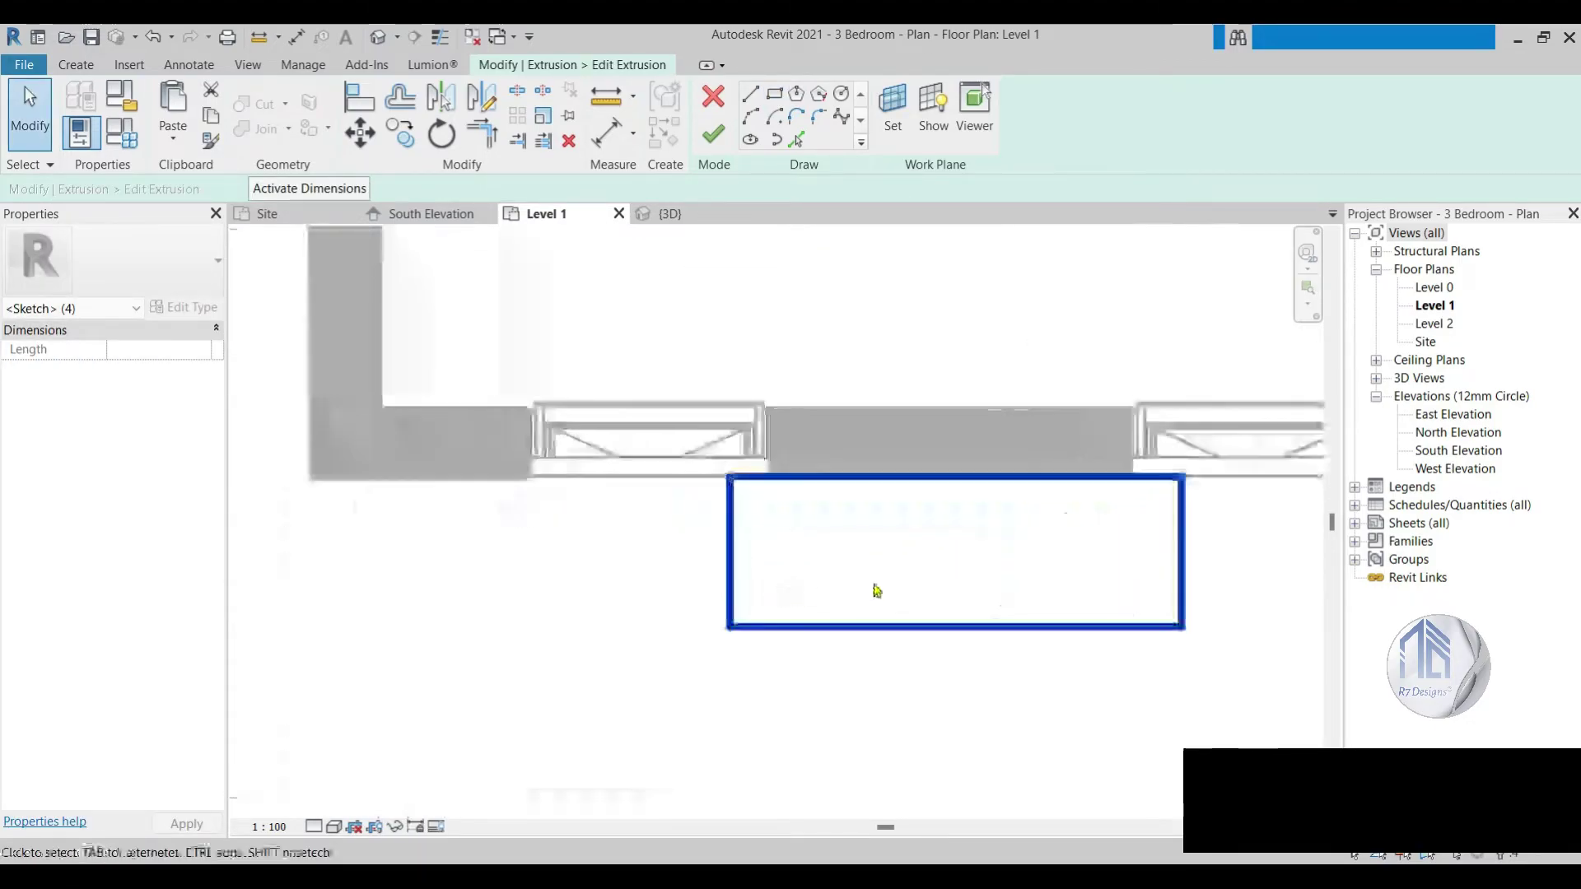
# Step: Drag the rectangle's side edges to make the profile 1000 mm wide
pyautogui.click(1186, 561)
pyautogui.moveTo(1186, 561); pyautogui.dragTo(1110, 561)
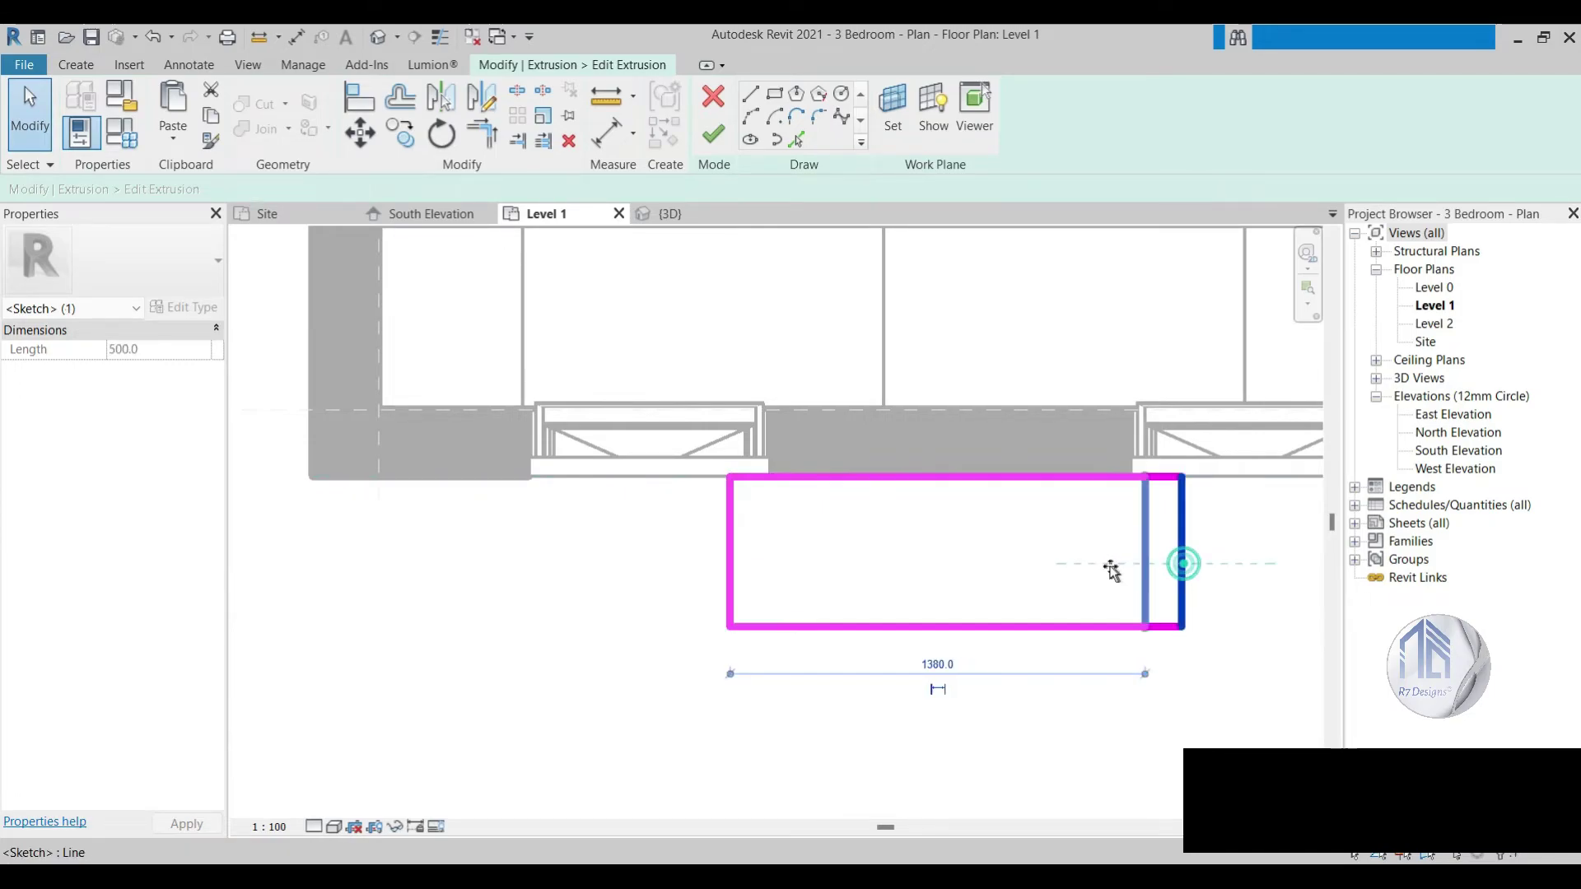
pyautogui.click(730, 565)
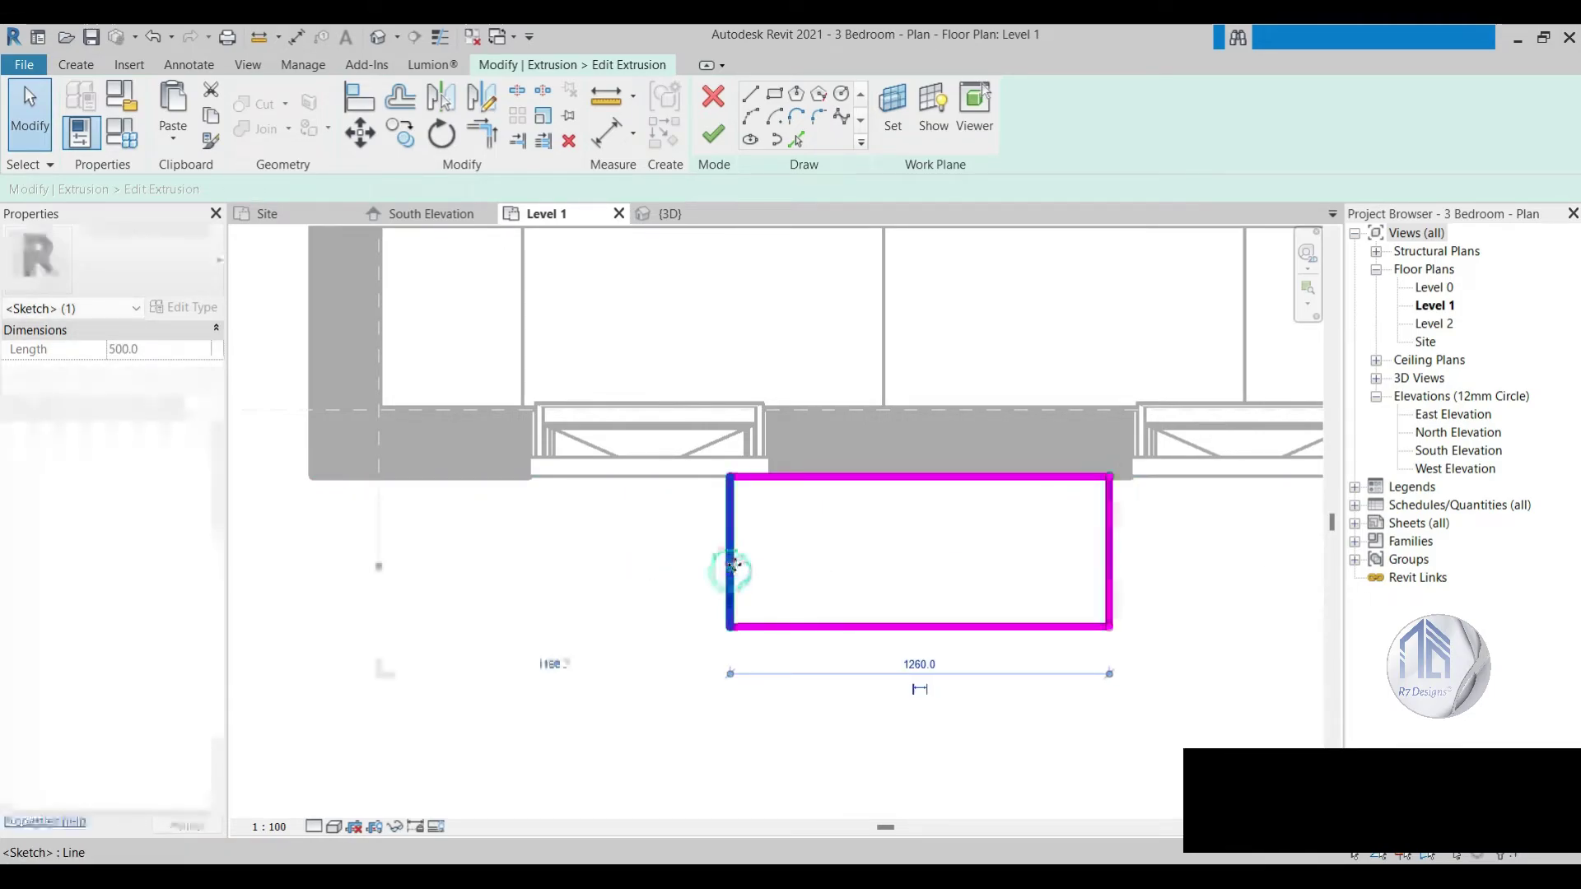
pyautogui.moveTo(730, 565); pyautogui.dragTo(822, 563)
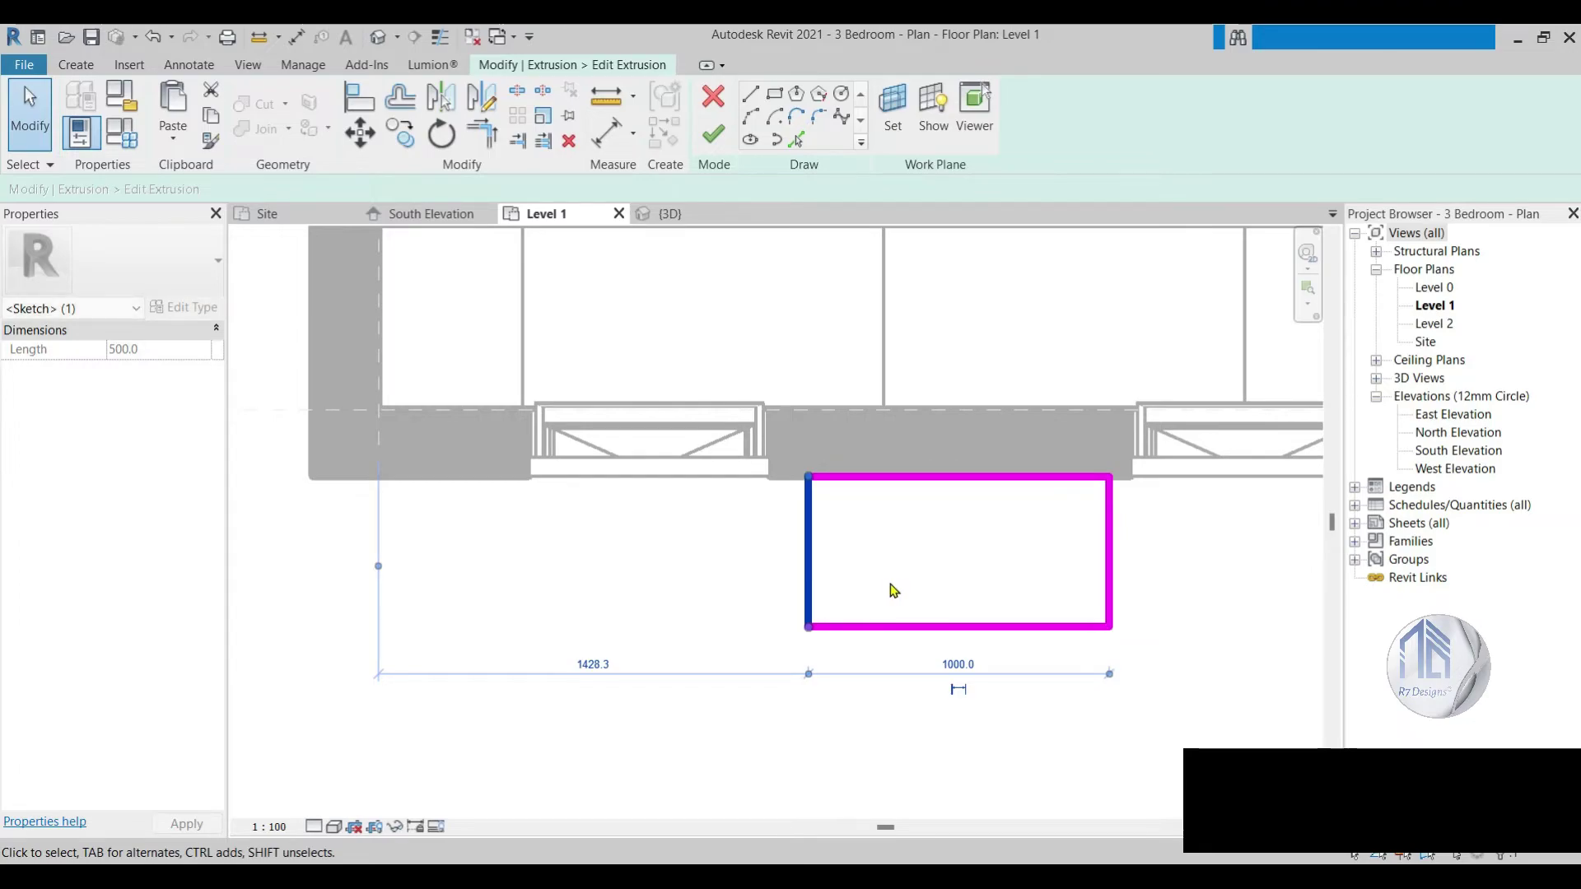
pyautogui.click(890, 584)
pyautogui.click(1118, 585)
pyautogui.scroll(-2, 848, 572)
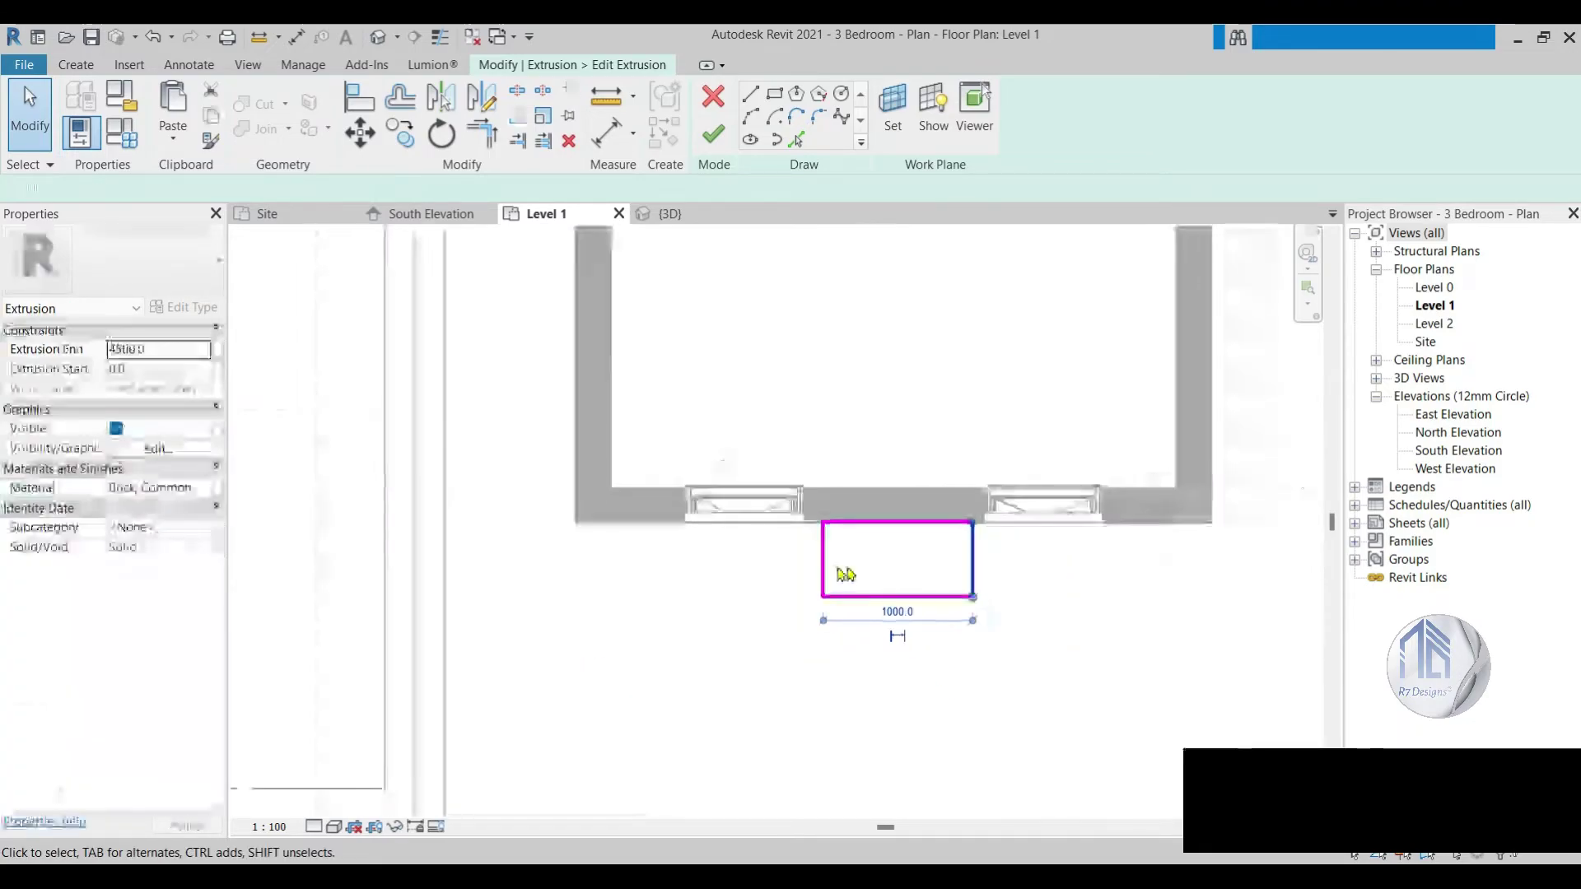
pyautogui.scroll(2, 971, 582)
pyautogui.scroll(-2, 982, 656)
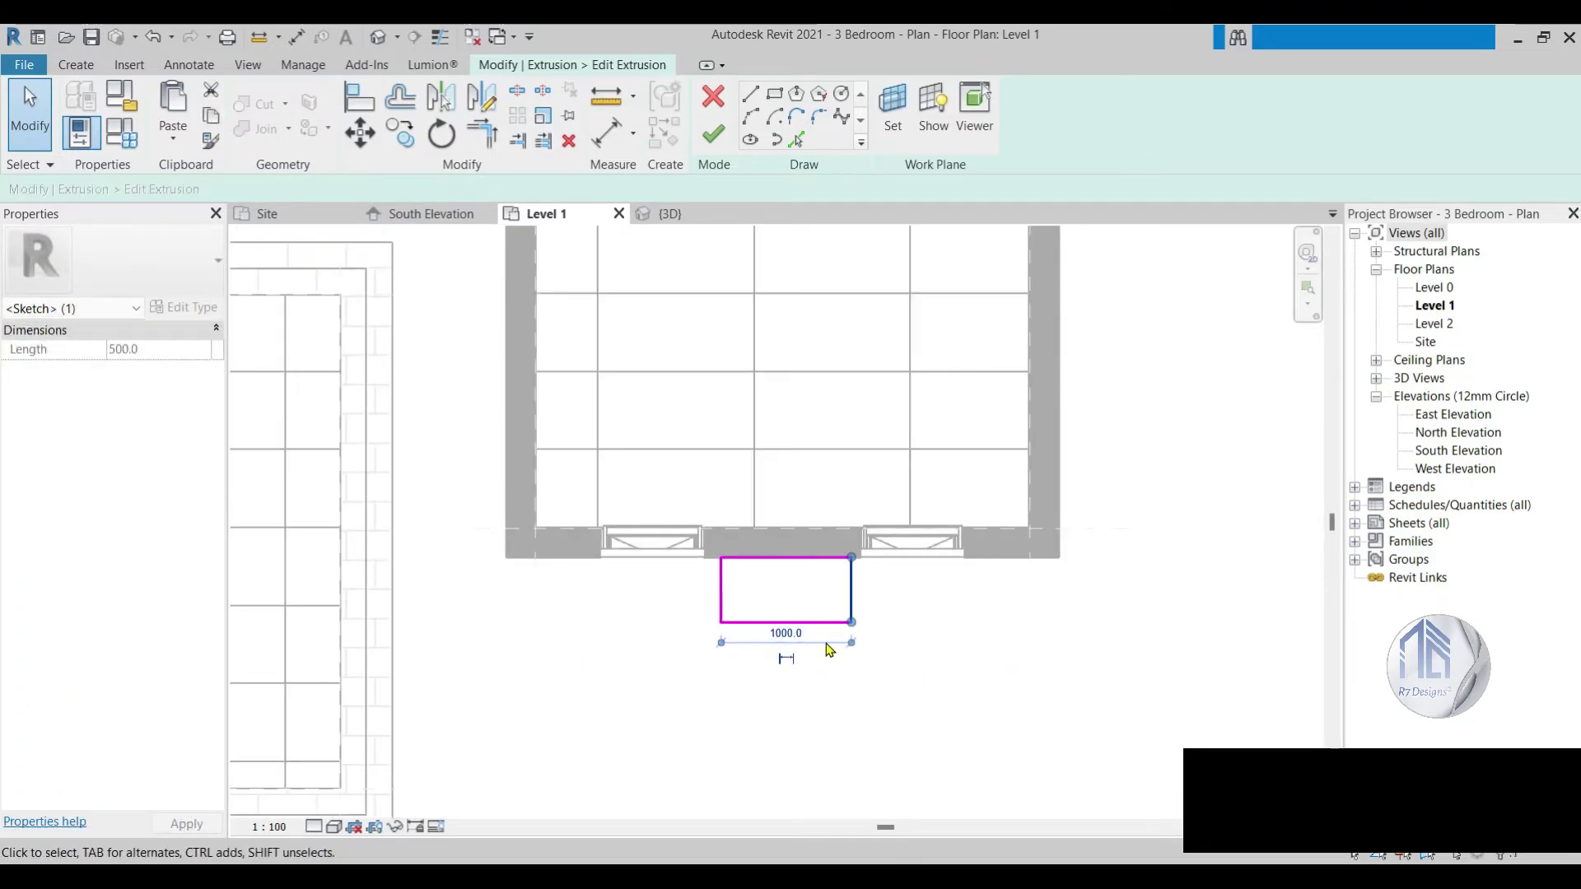
pyautogui.moveTo(1044, 599); pyautogui.dragTo(1031, 562)
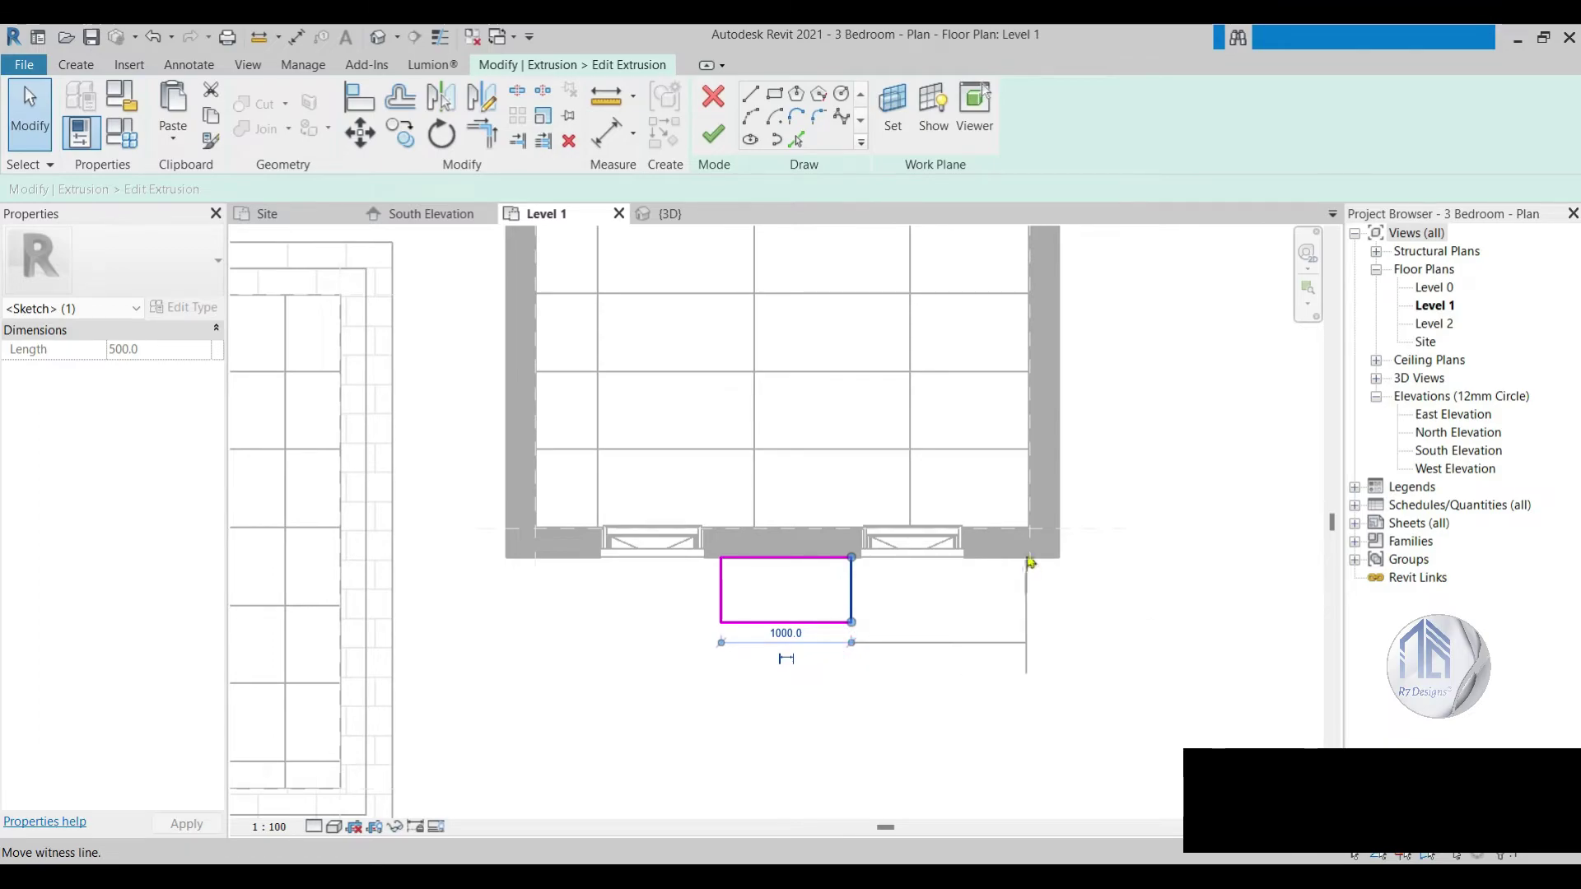
pyautogui.click(911, 618)
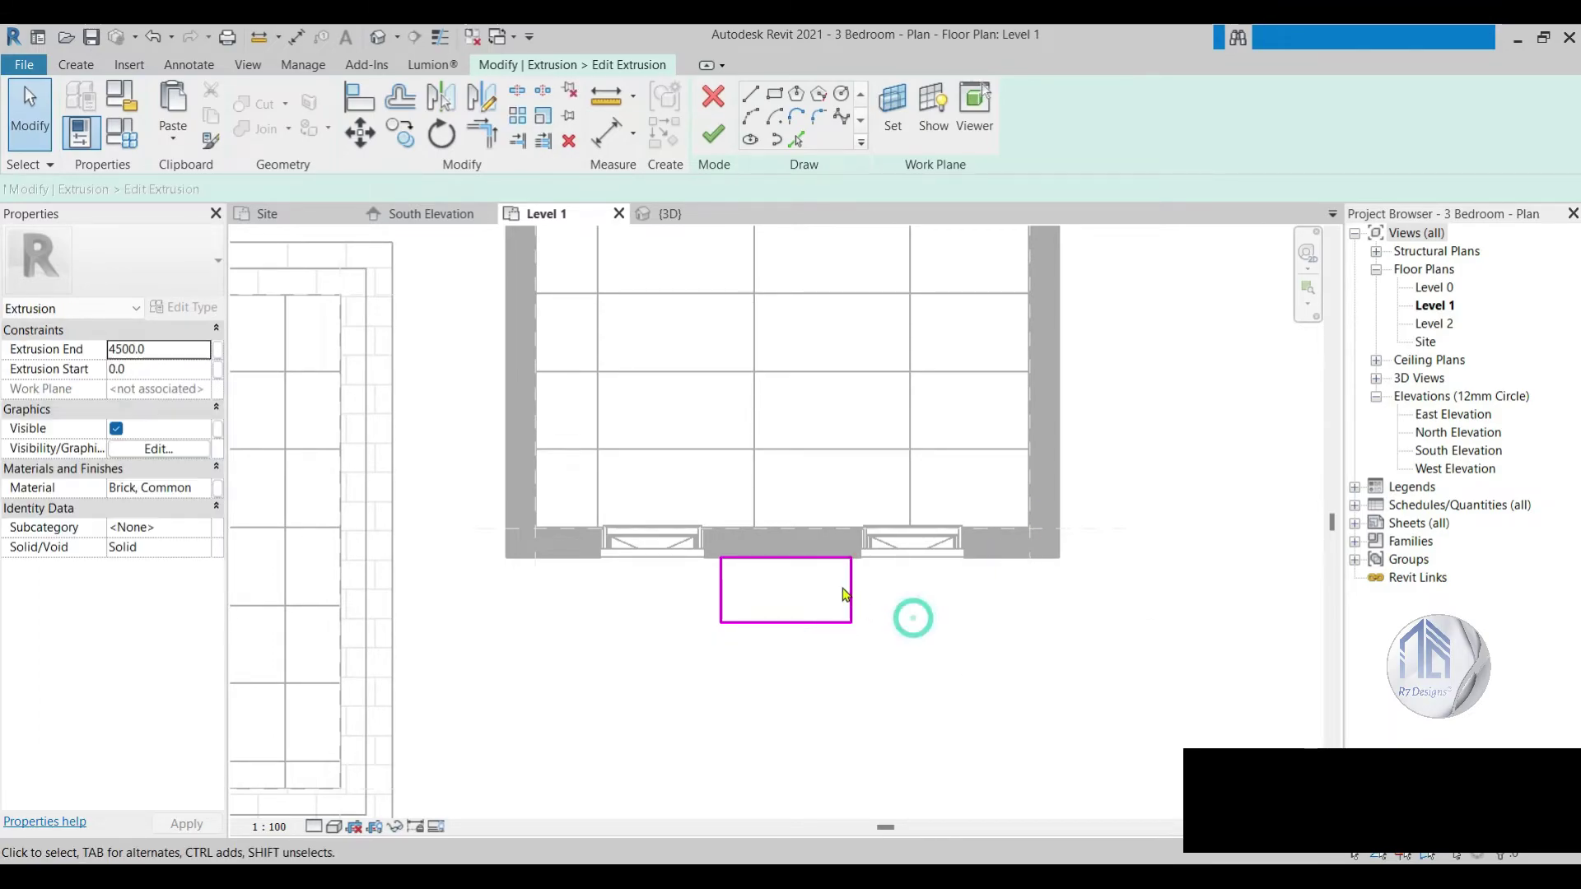
pyautogui.click(840, 586)
# Step: Set the rectangle's right edge 1400 mm from the wall corner
pyautogui.click(850, 591)
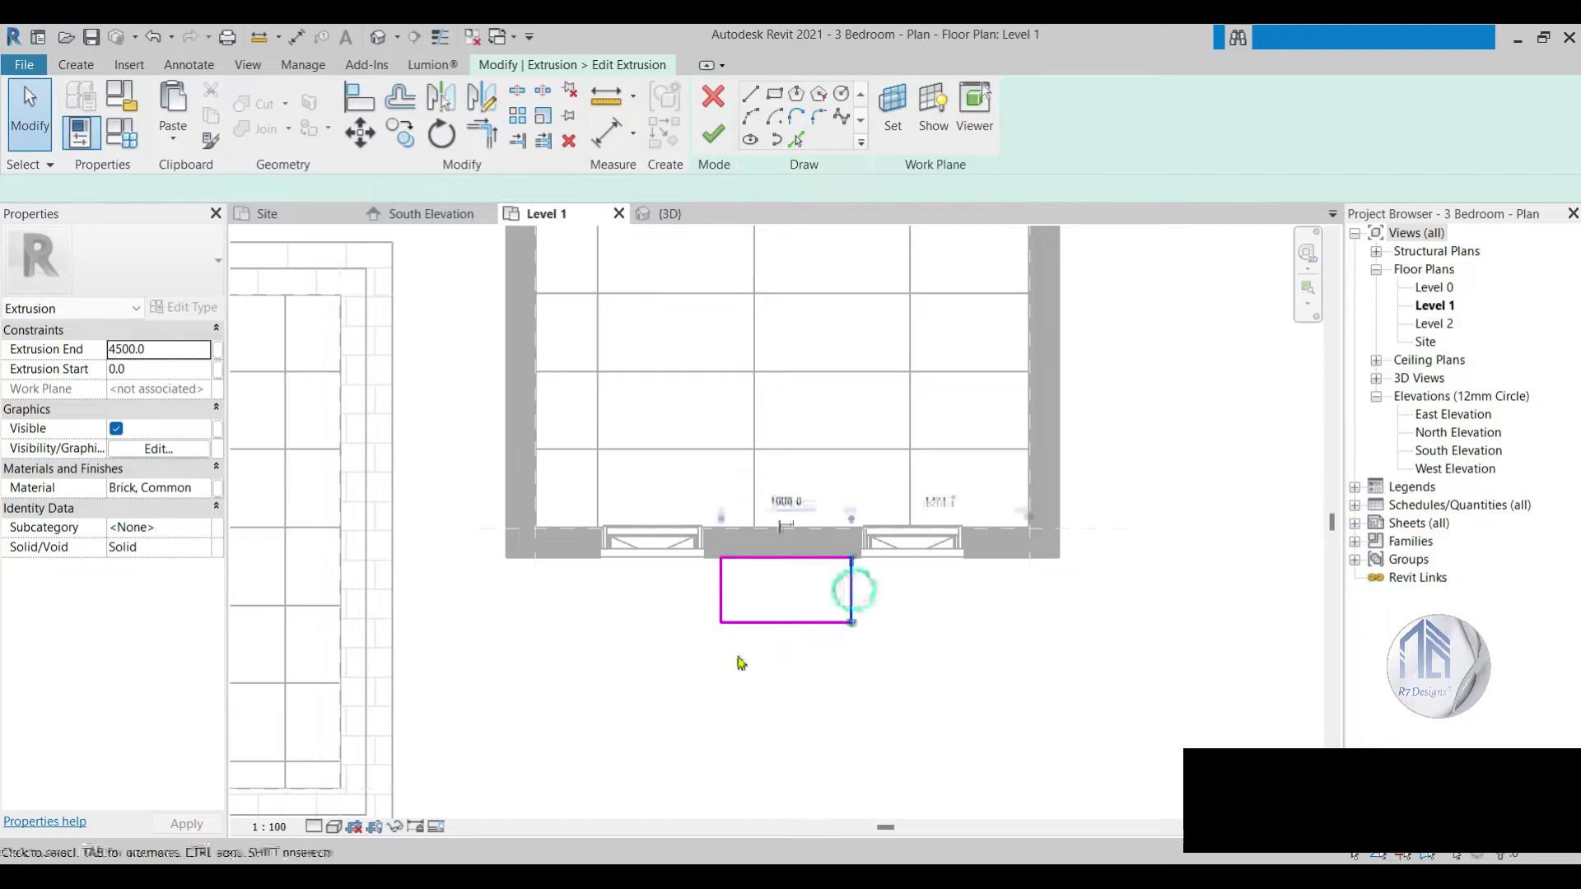
pyautogui.scroll(2, 959, 535)
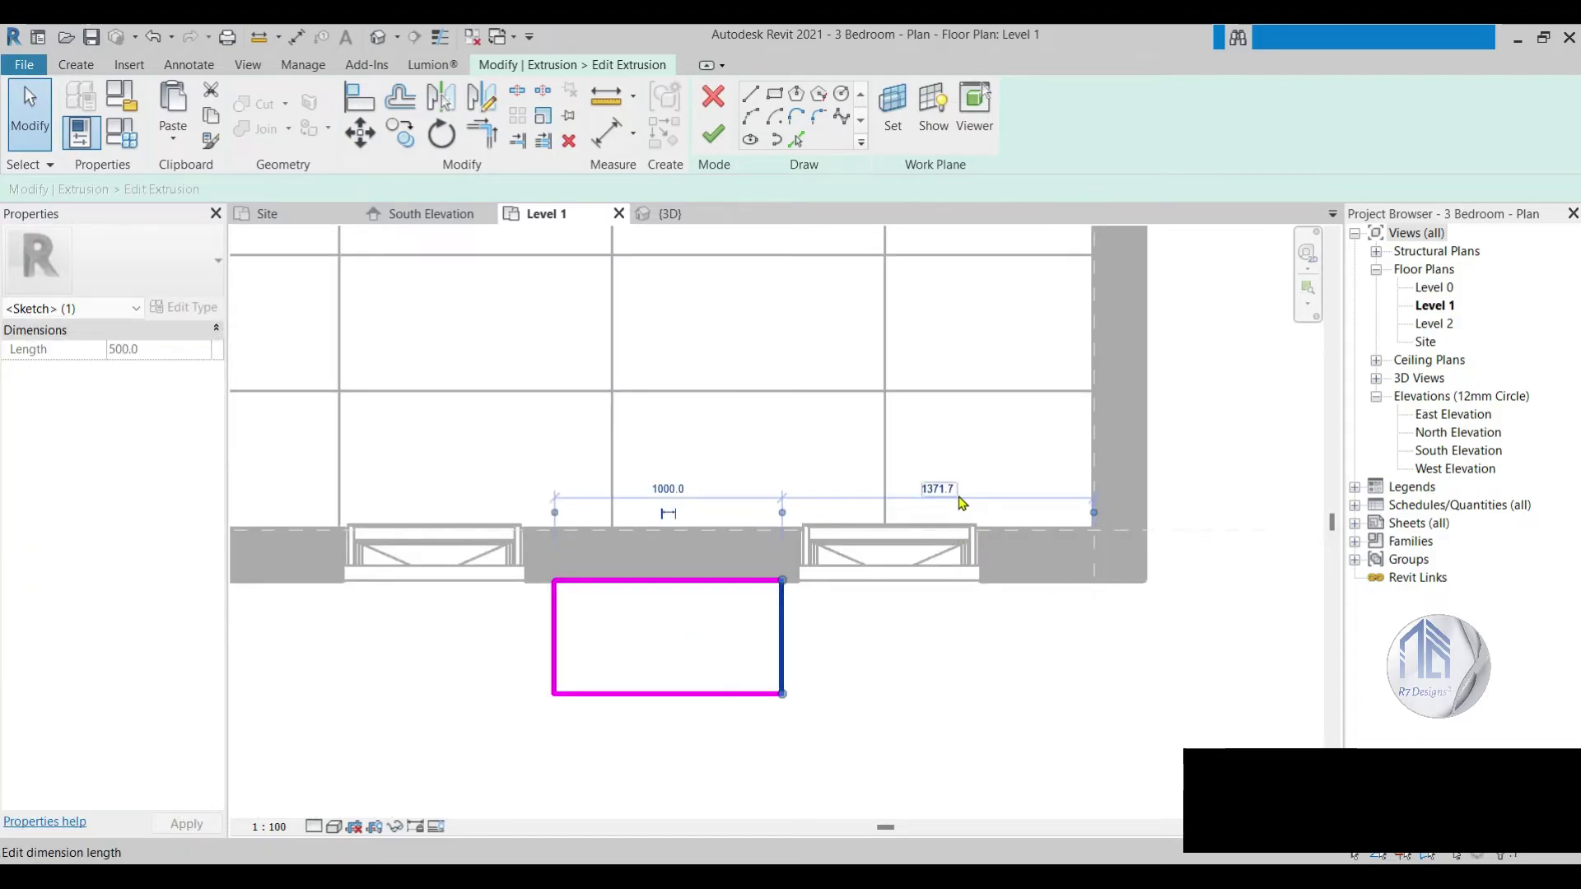
pyautogui.click(957, 492)
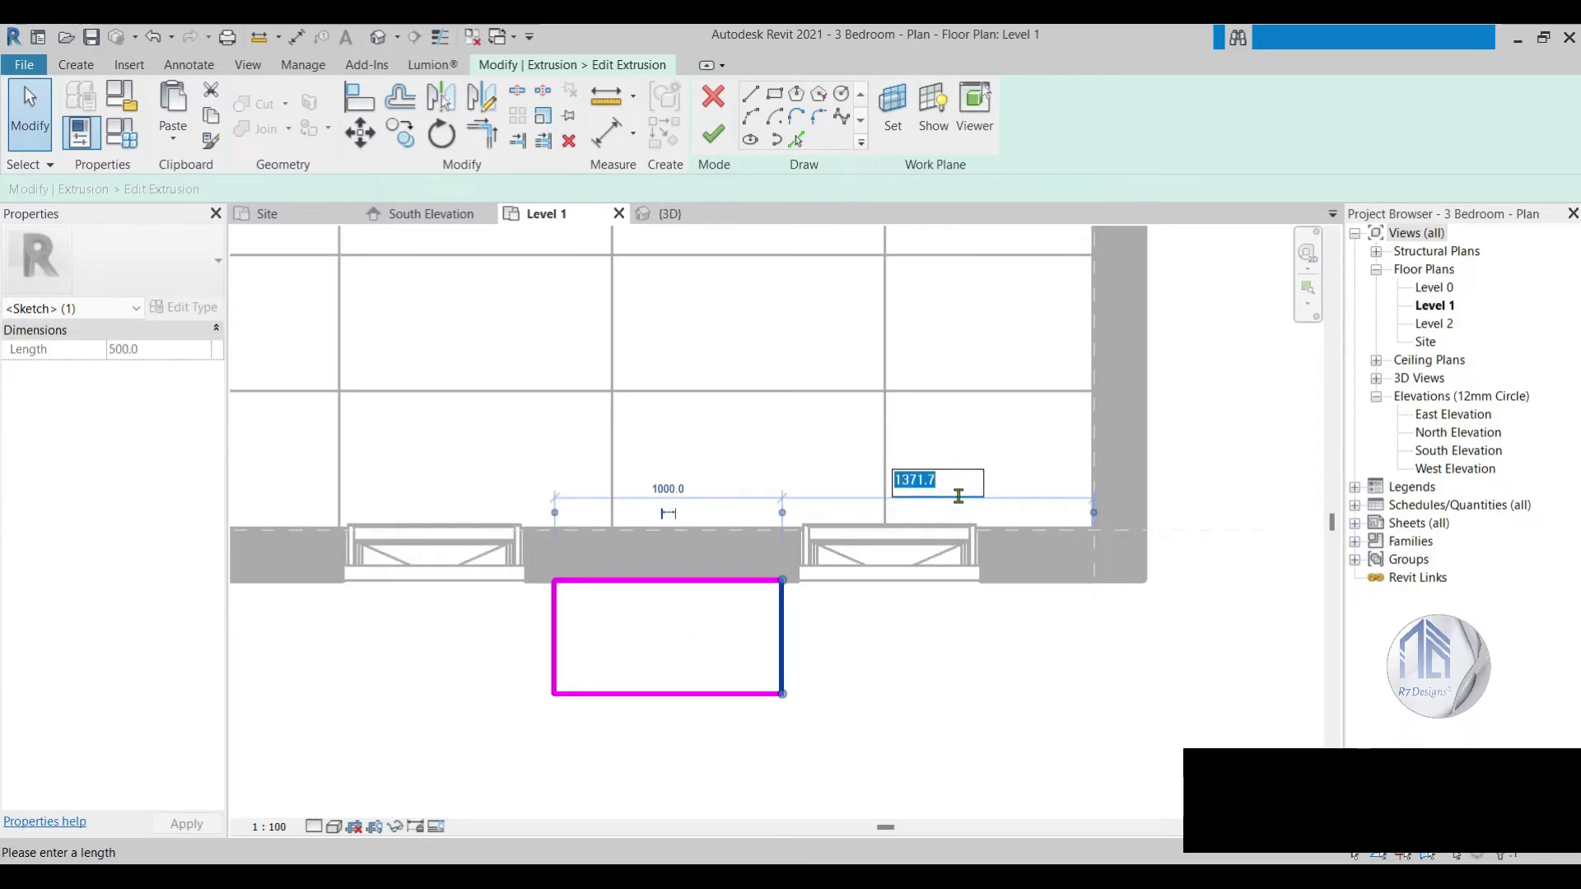
pyautogui.write('1400')
pyautogui.press('Return')
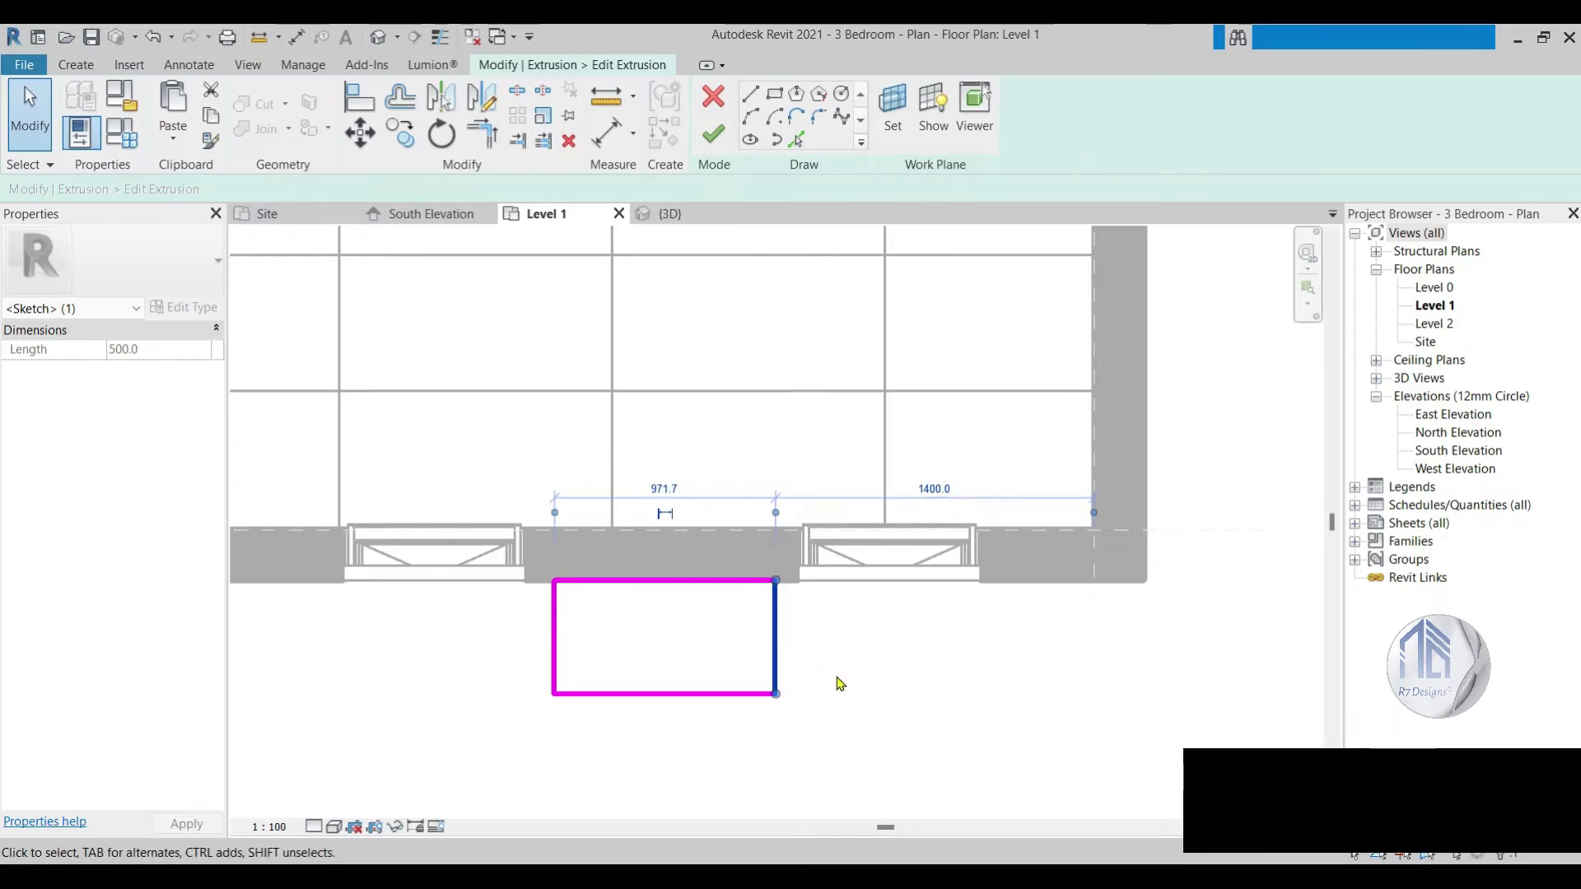
# Step: Set the left edge 1400 mm from the other corner and finish the profile sketch
pyautogui.click(554, 640)
pyautogui.scroll(-1, 942, 618)
pyautogui.scroll(-2, 1044, 621)
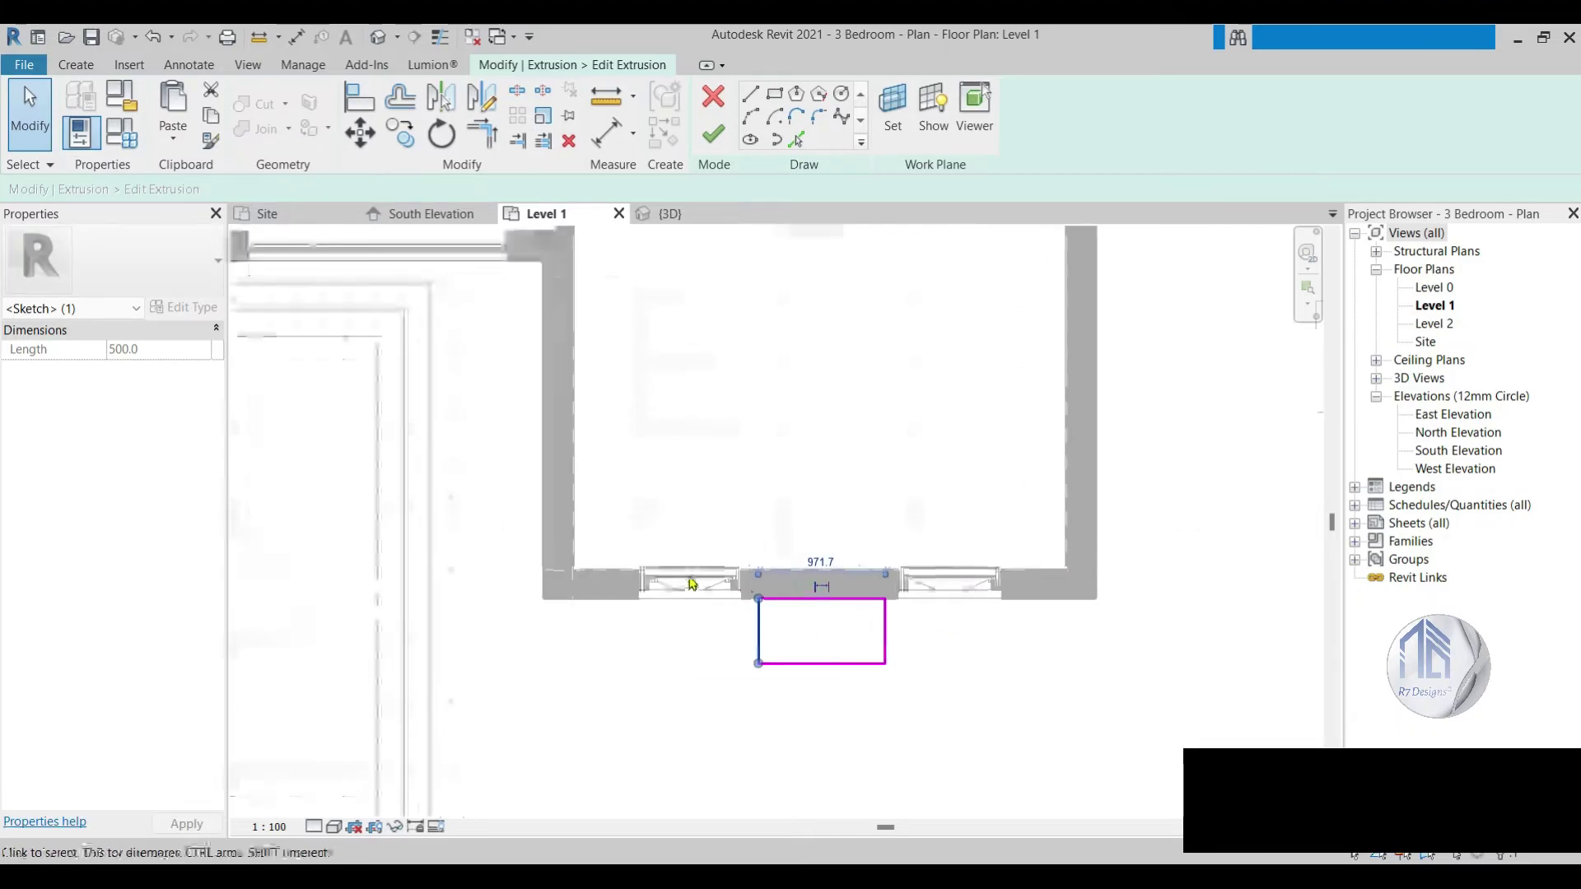
pyautogui.scroll(1, 863, 657)
pyautogui.click(862, 656)
pyautogui.click(769, 638)
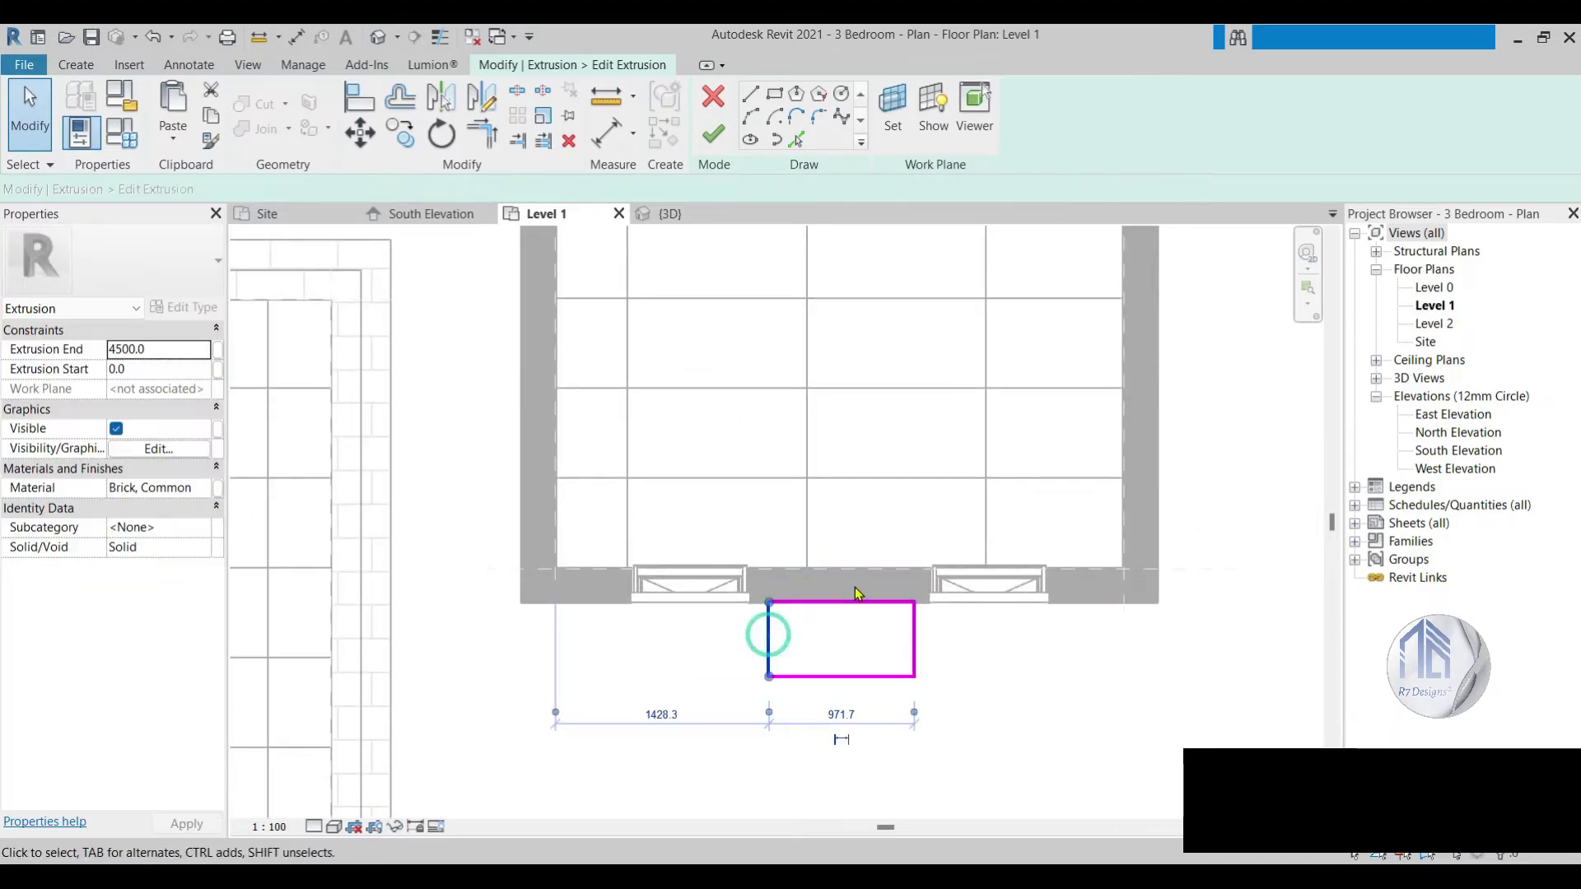
pyautogui.click(677, 714)
pyautogui.press('Home')
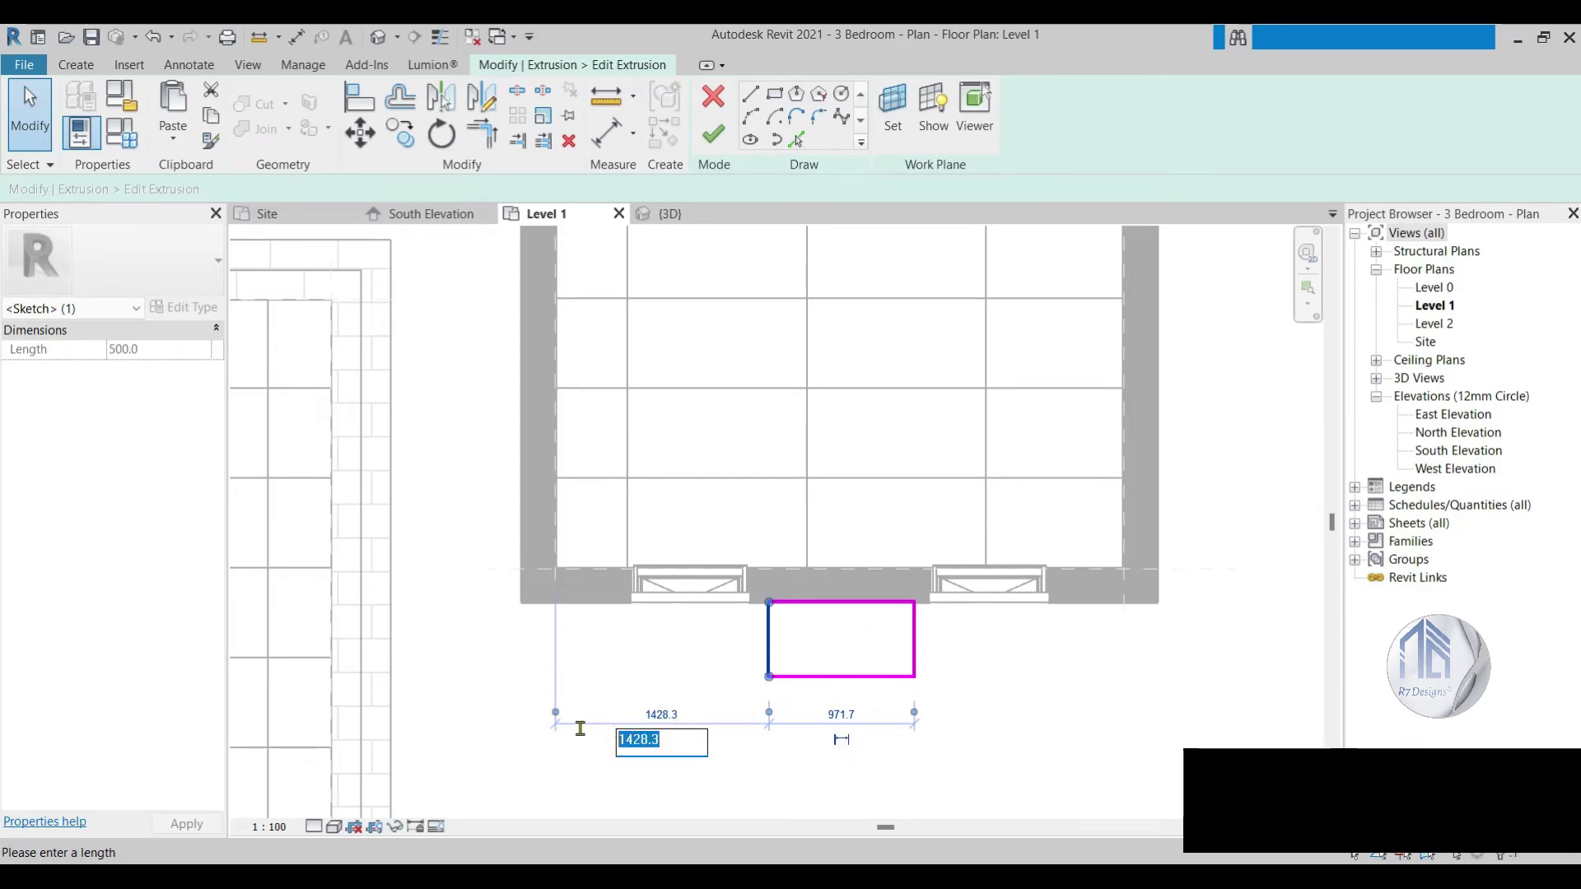
pyautogui.write('14000')
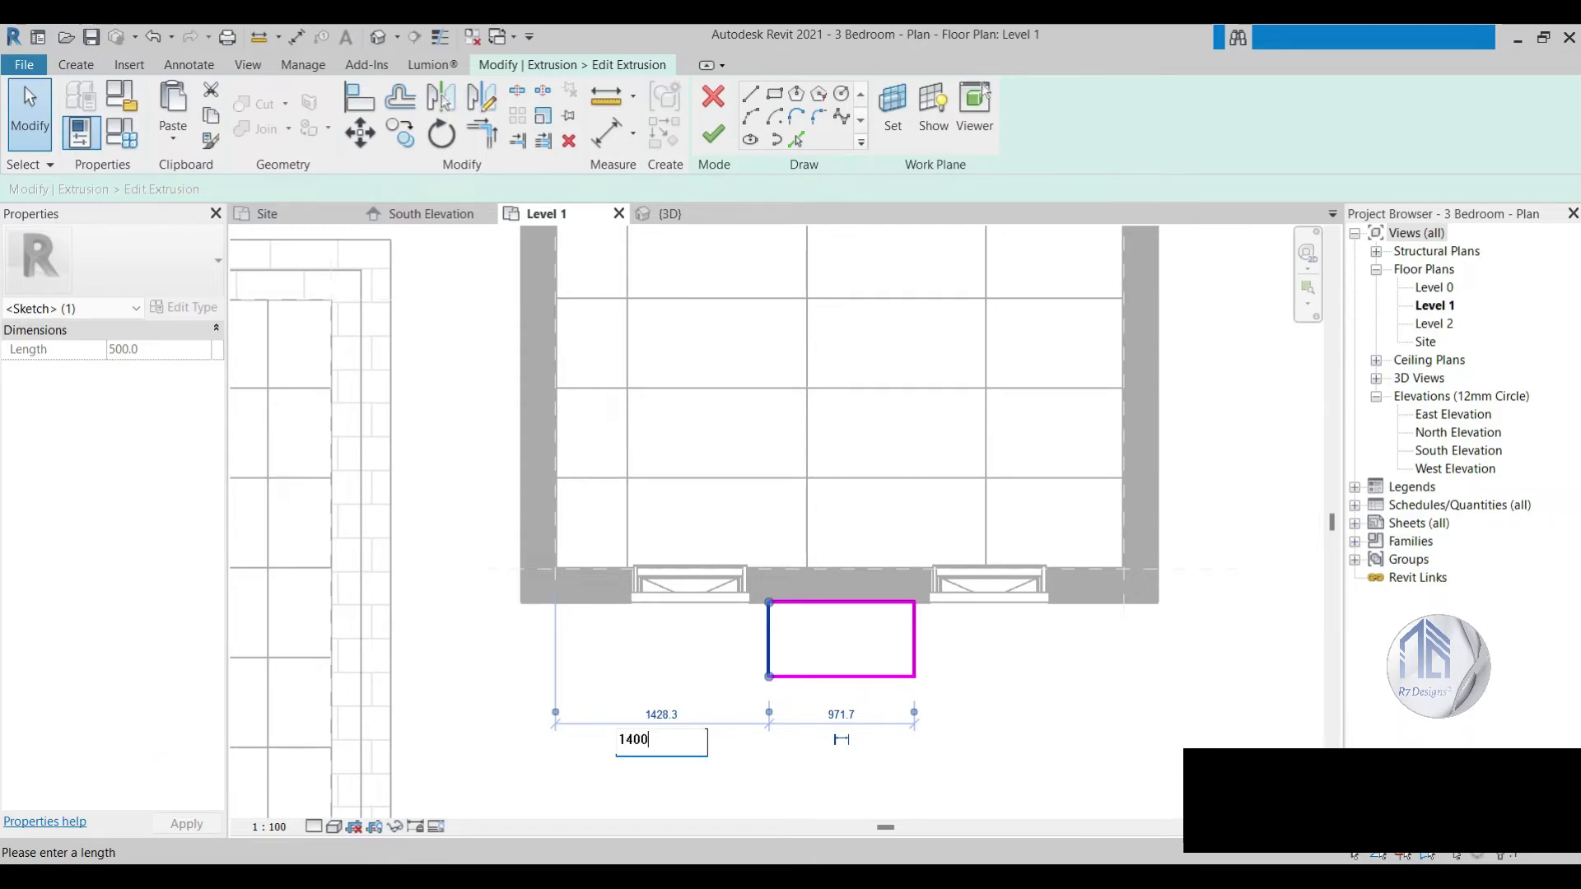
pyautogui.press('Return')
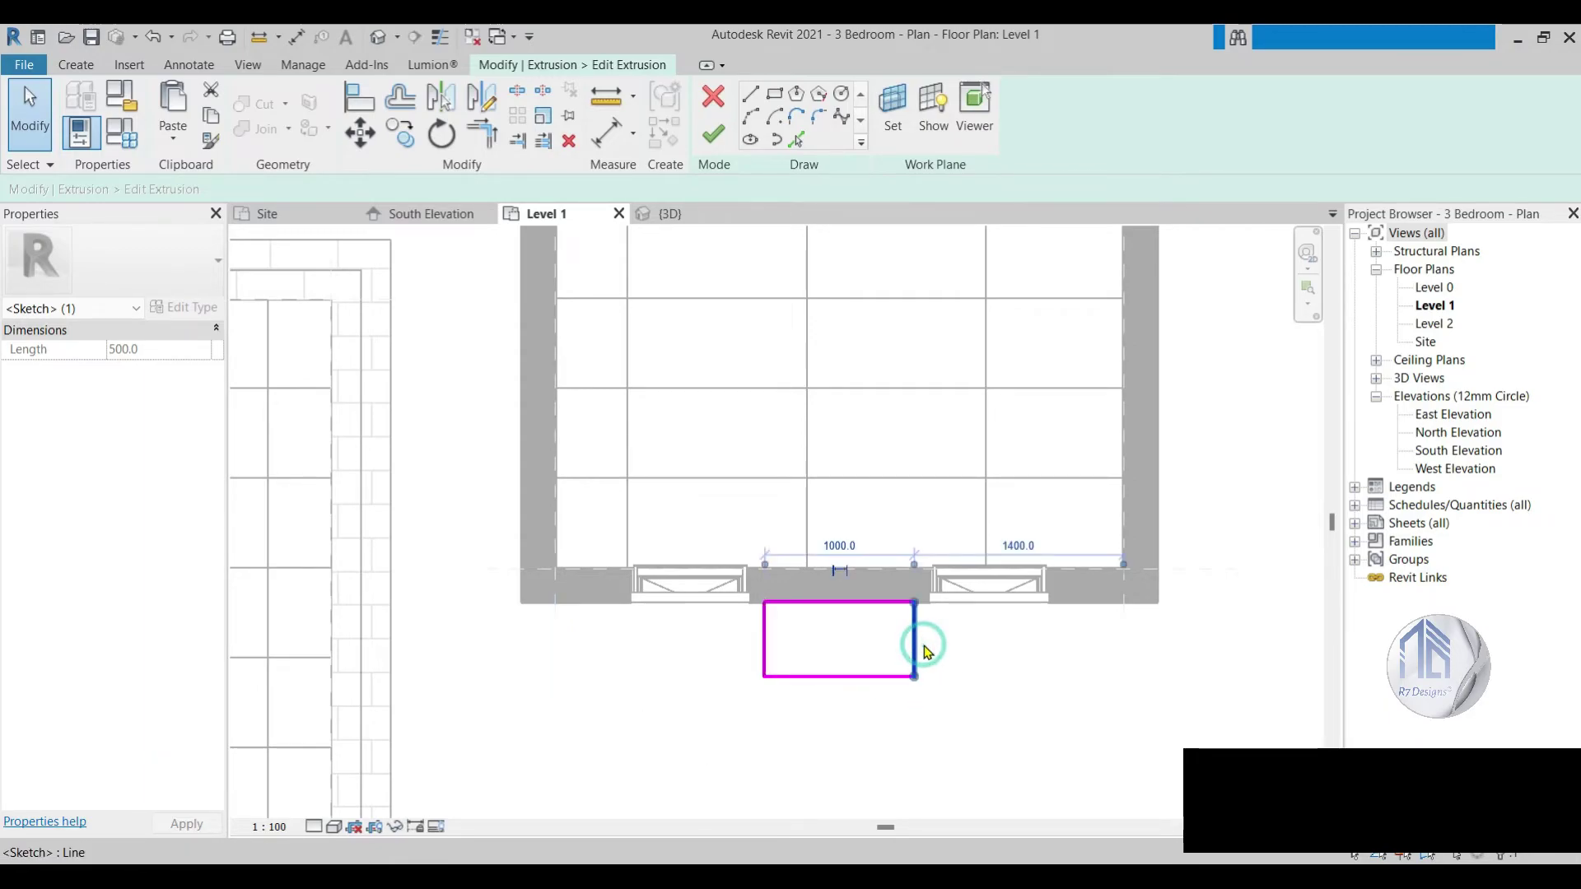
pyautogui.click(1030, 670)
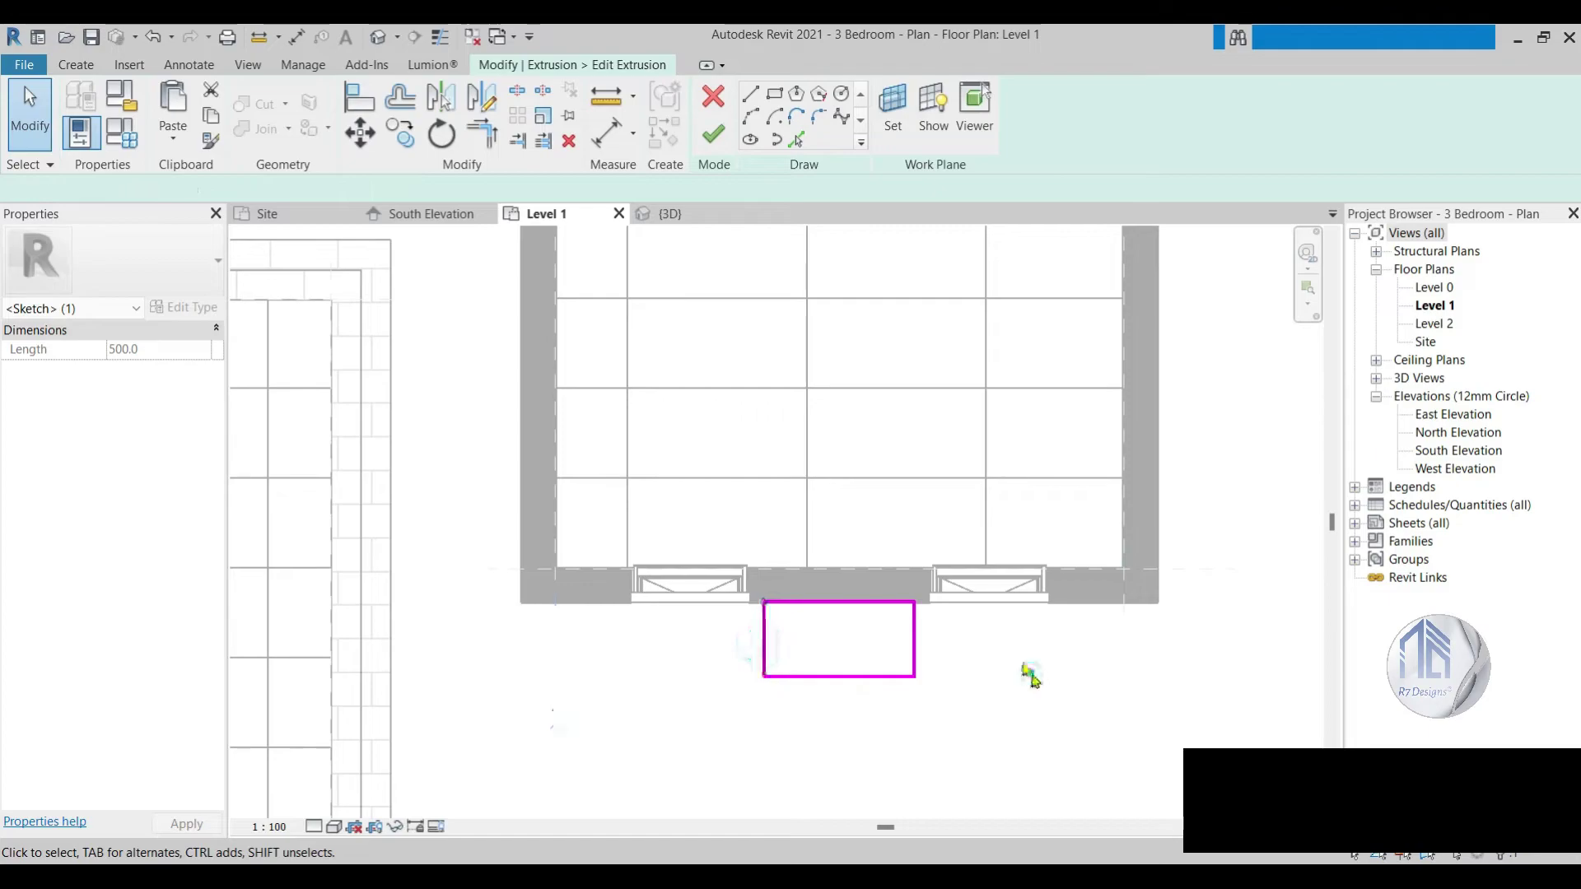
pyautogui.scroll(-3, 947, 535)
pyautogui.scroll(-2, 943, 494)
pyautogui.scroll(3, 943, 494)
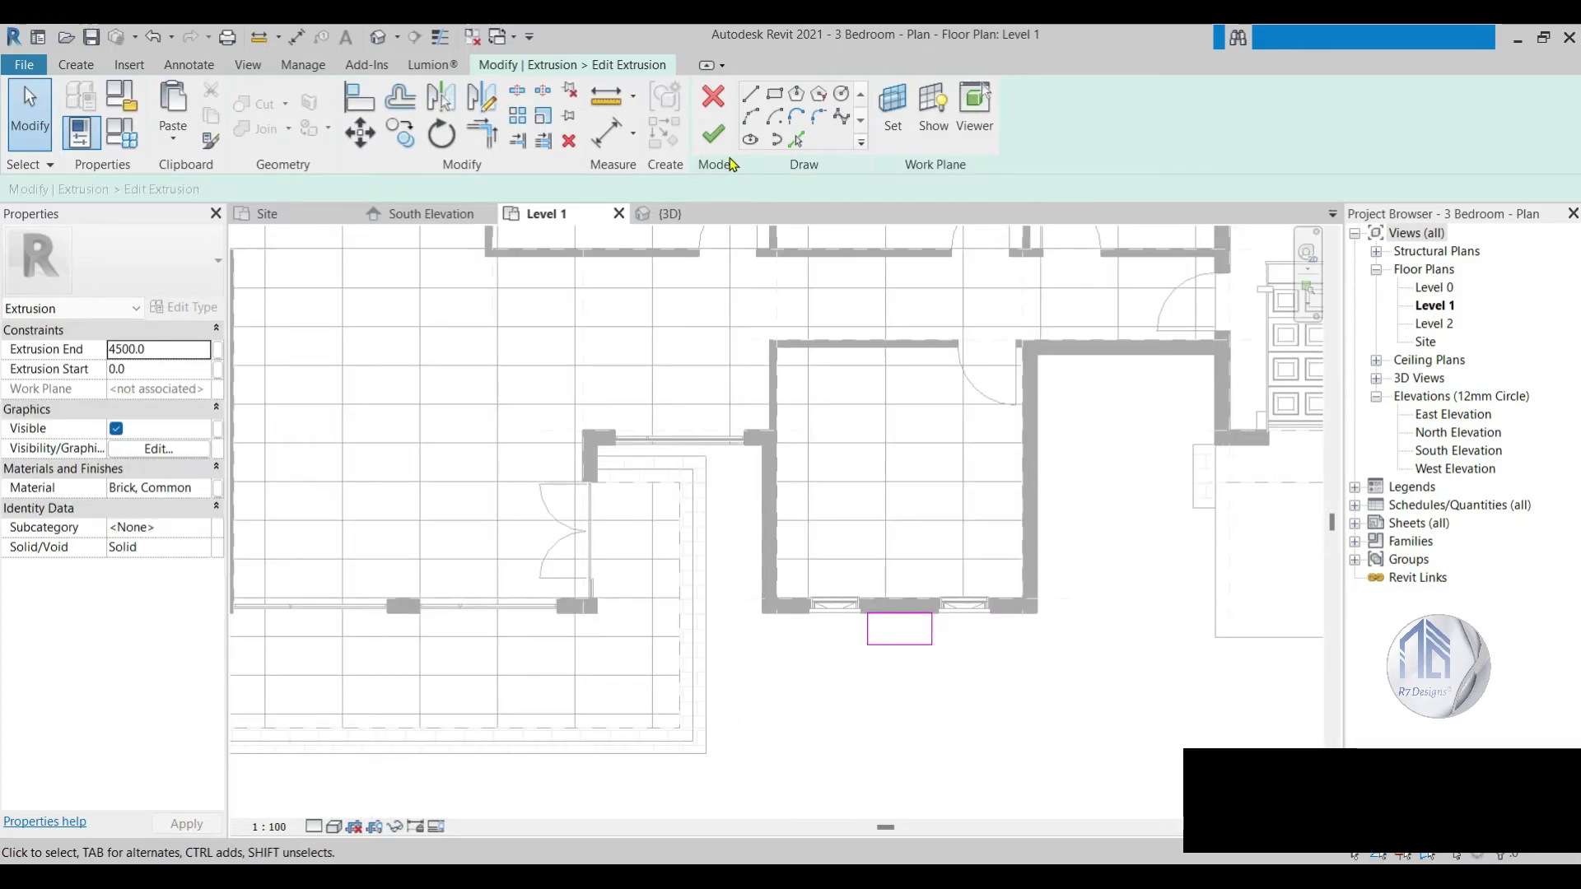
pyautogui.click(713, 134)
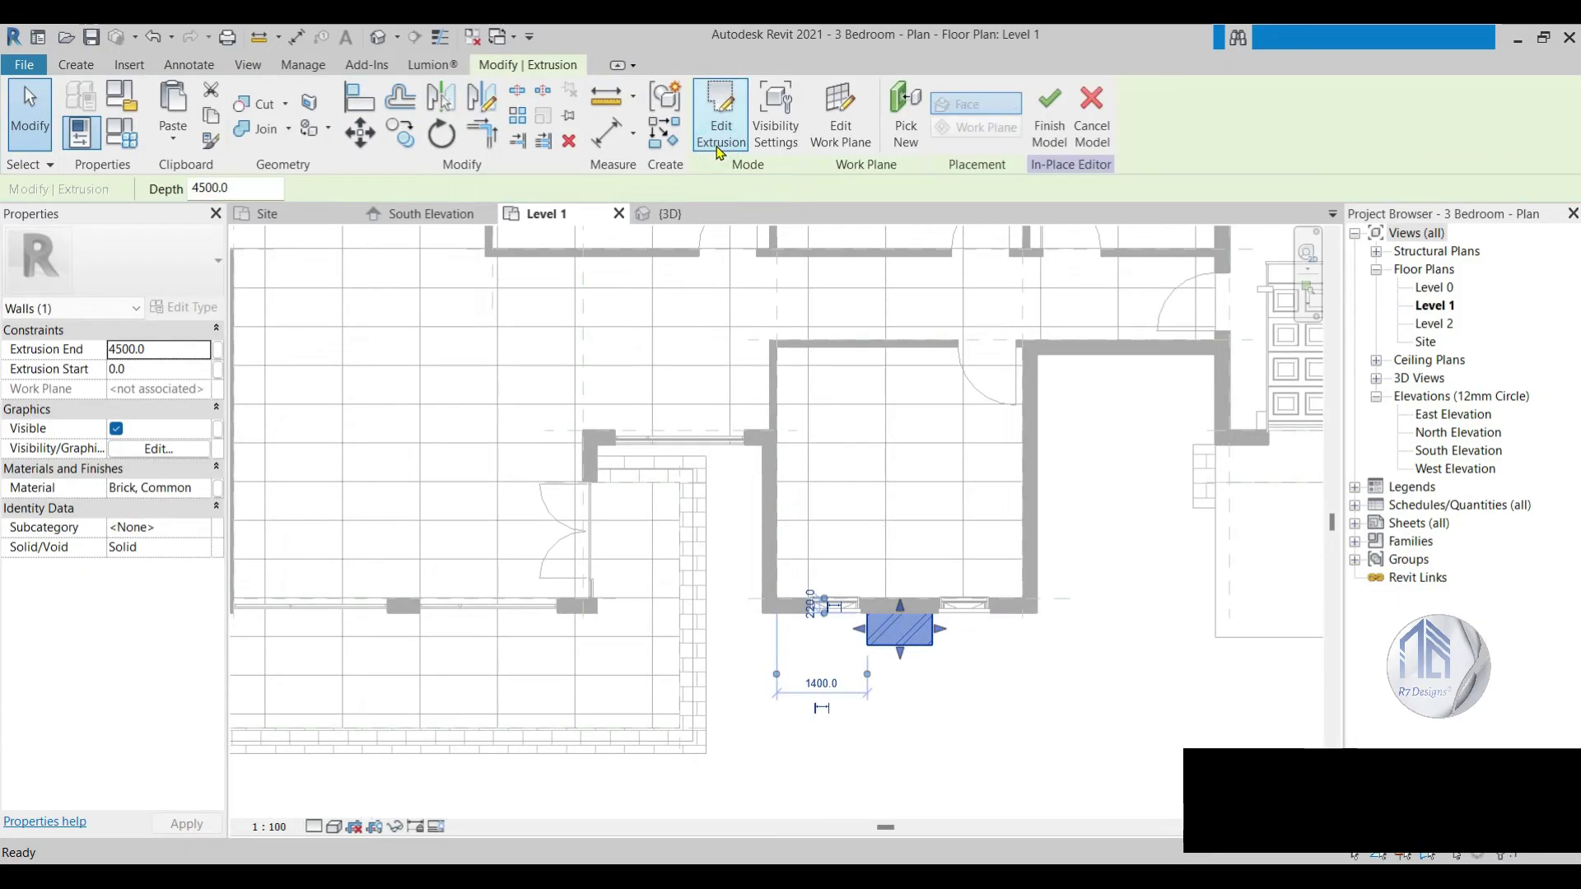
# Step: Finish the brick pier model and bring the lower rooms of the Level 1 plan into view
pyautogui.click(1049, 124)
pyautogui.scroll(-4, 912, 468)
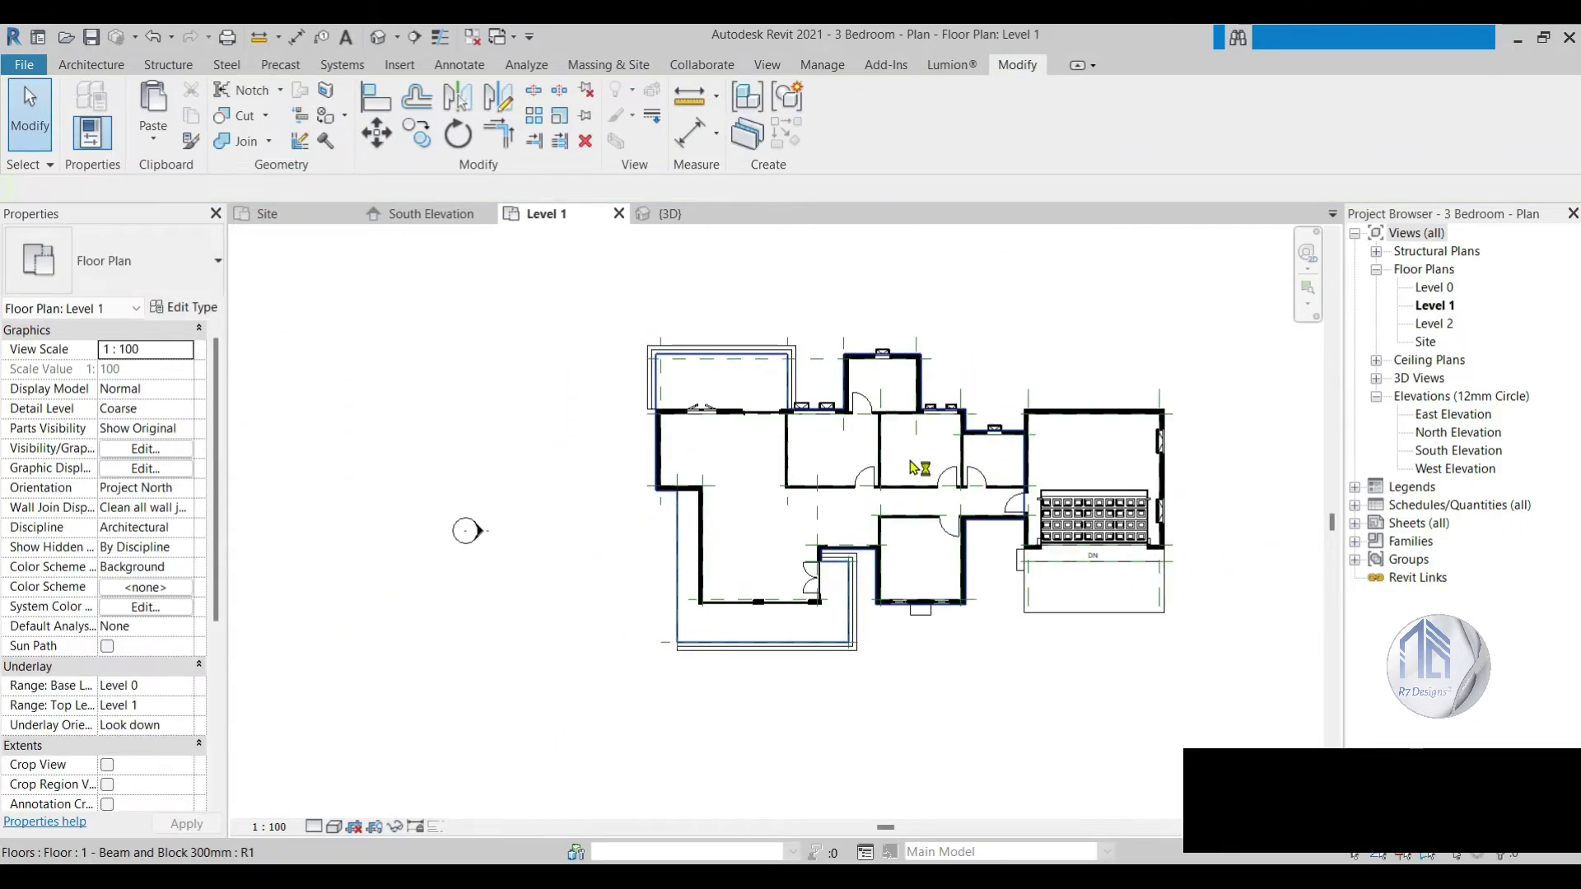
pyautogui.scroll(2, 913, 467)
pyautogui.scroll(2, 906, 469)
pyautogui.scroll(-4, 1029, 576)
pyautogui.scroll(3, 1085, 597)
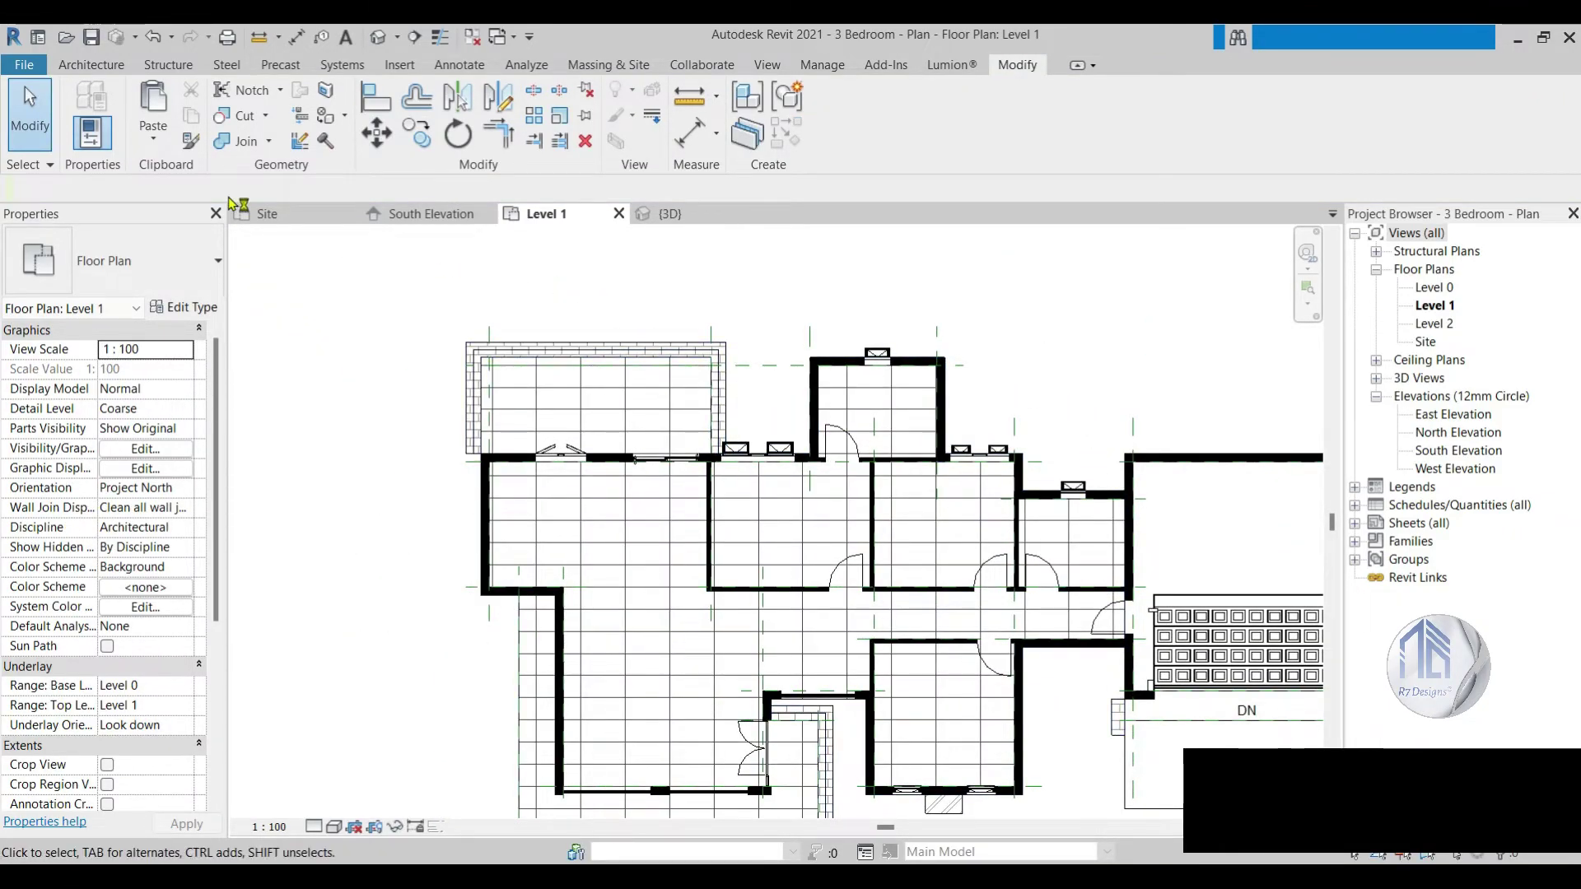
pyautogui.click(110, 69)
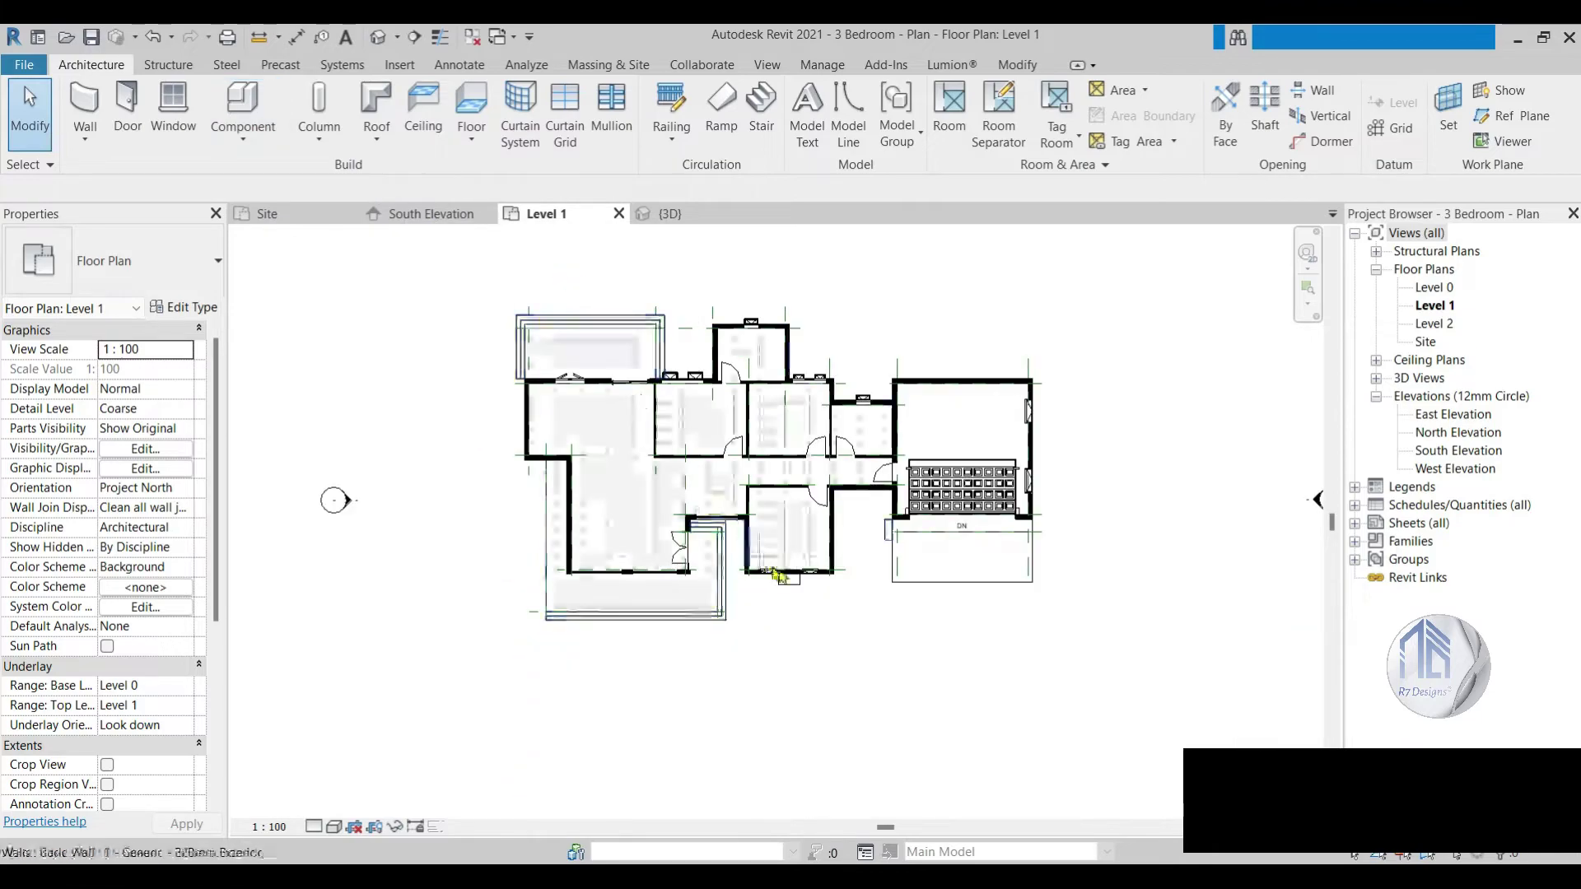
pyautogui.moveTo(958, 807); pyautogui.dragTo(811, 590, button='middle')
# Step: Reopen the pier for in-place editing and sketch a new rectangle at the top wall corner
pyautogui.click(810, 593)
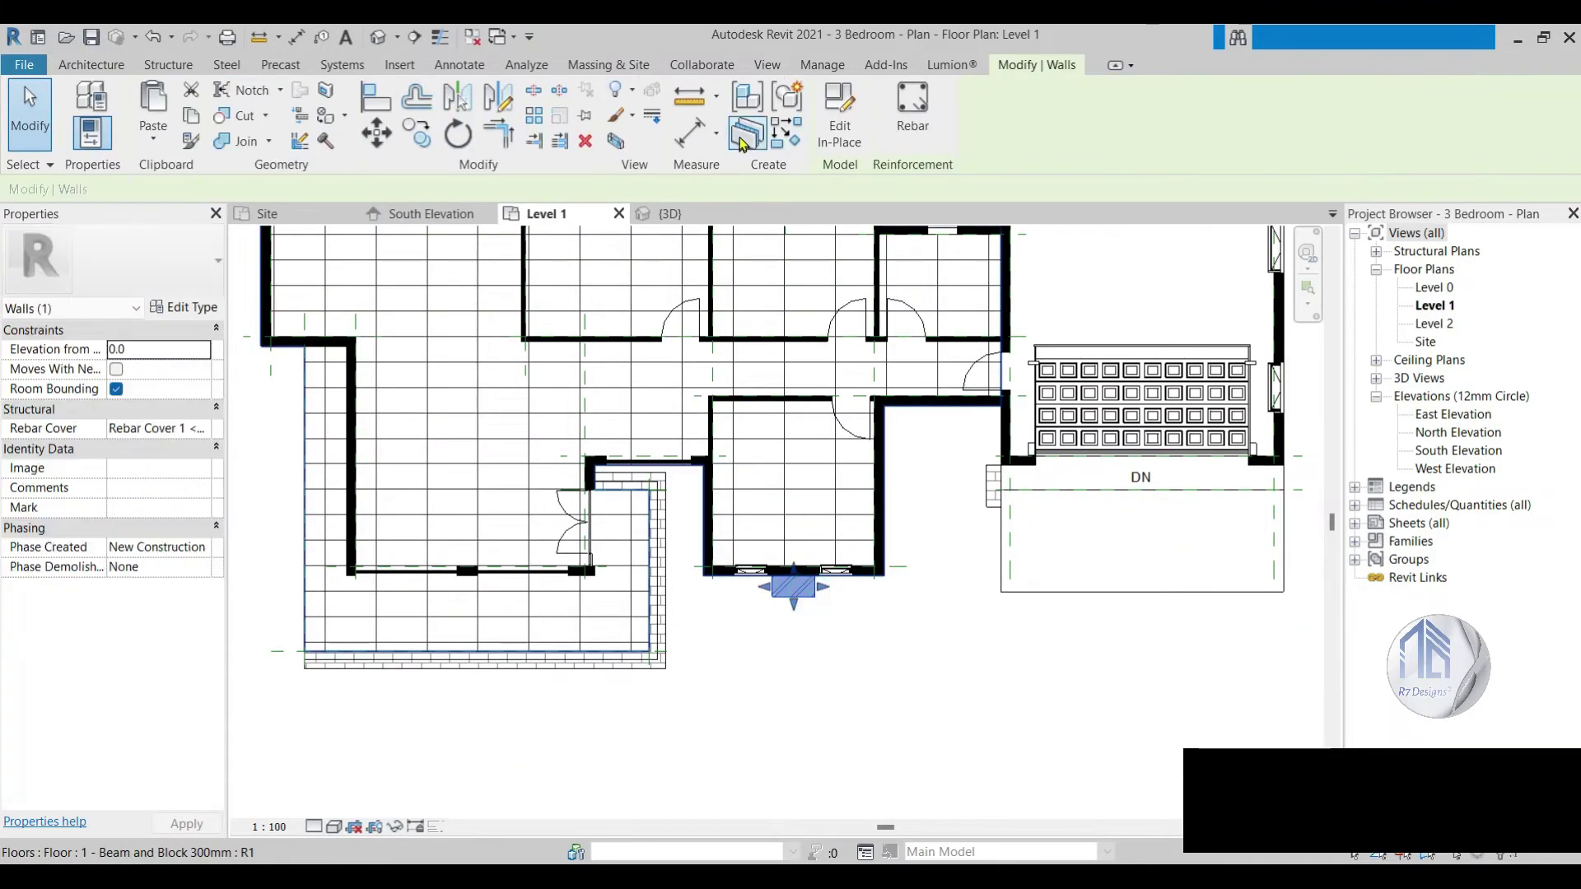
pyautogui.click(833, 111)
pyautogui.click(175, 116)
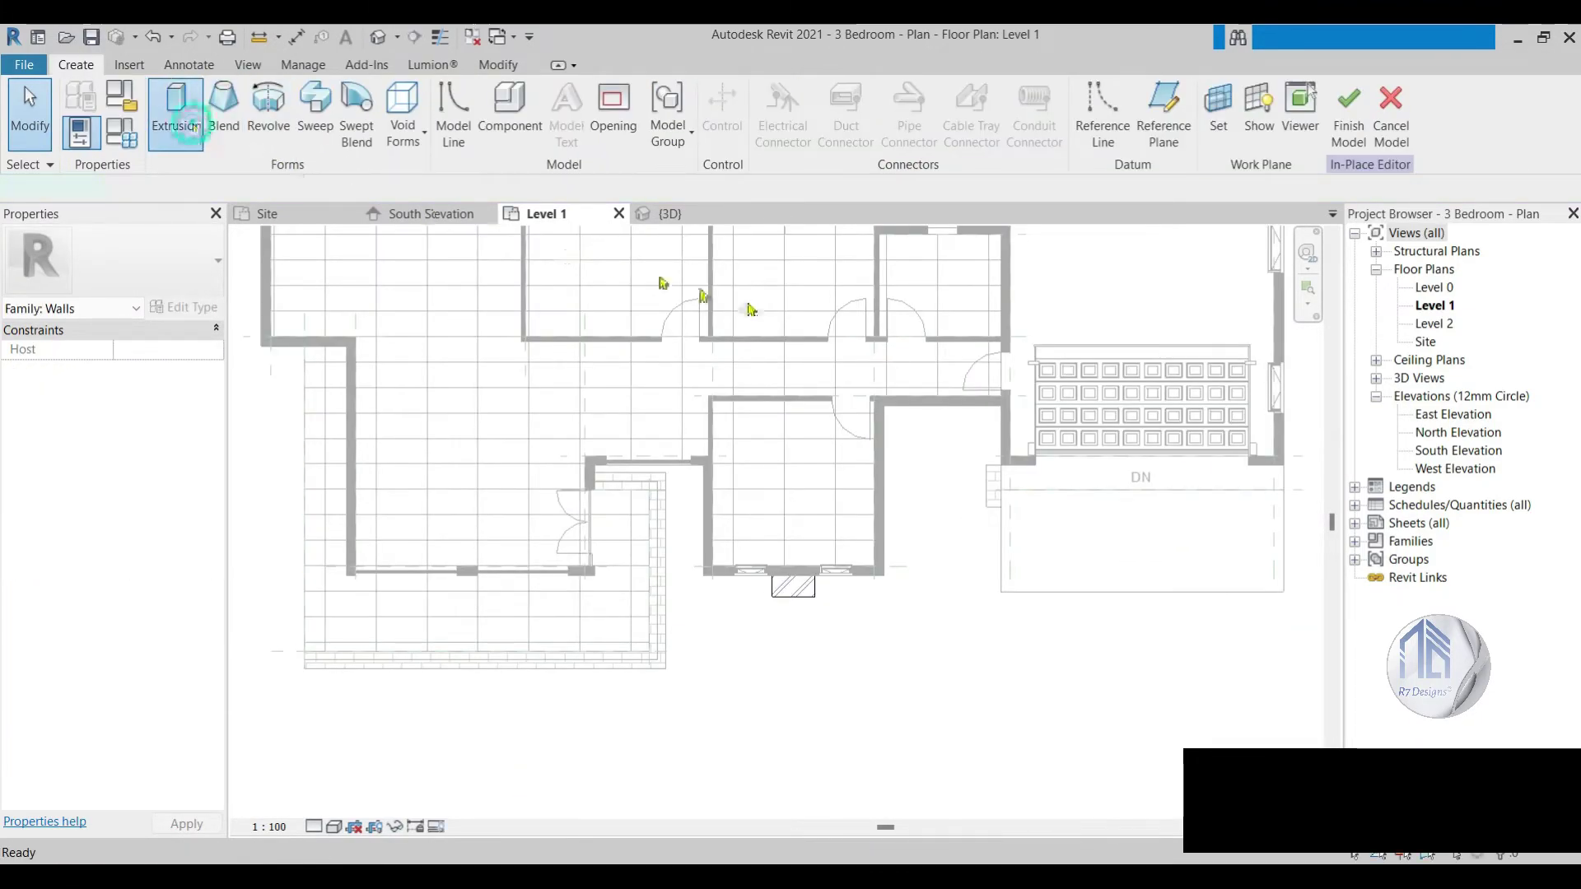
pyautogui.scroll(-5, 999, 392)
pyautogui.scroll(5, 1015, 398)
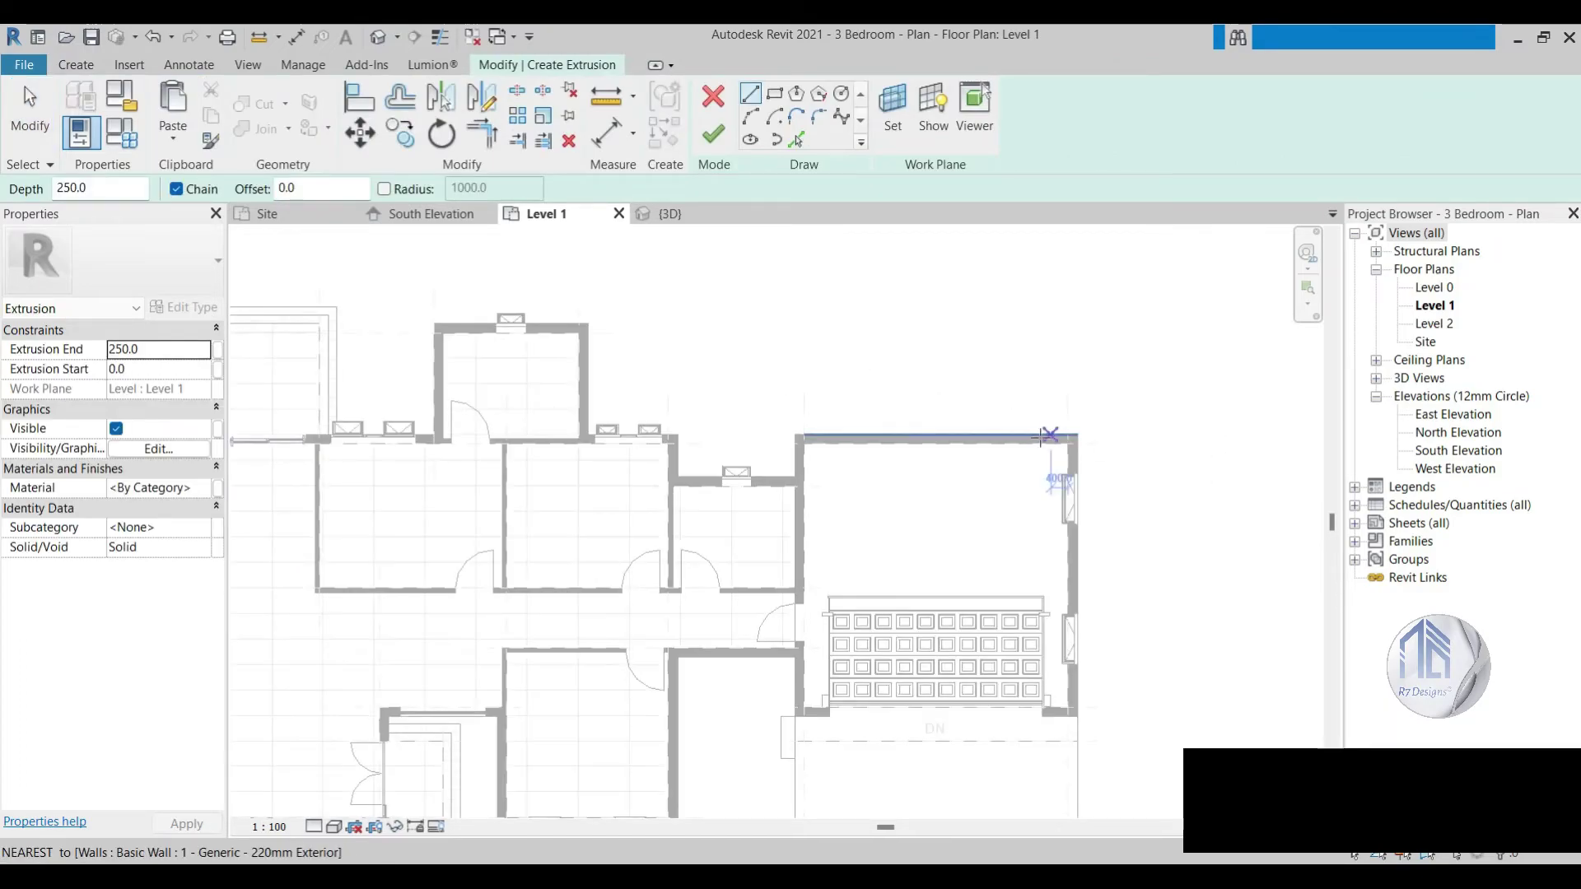
pyautogui.scroll(2, 1052, 434)
pyautogui.click(1025, 431)
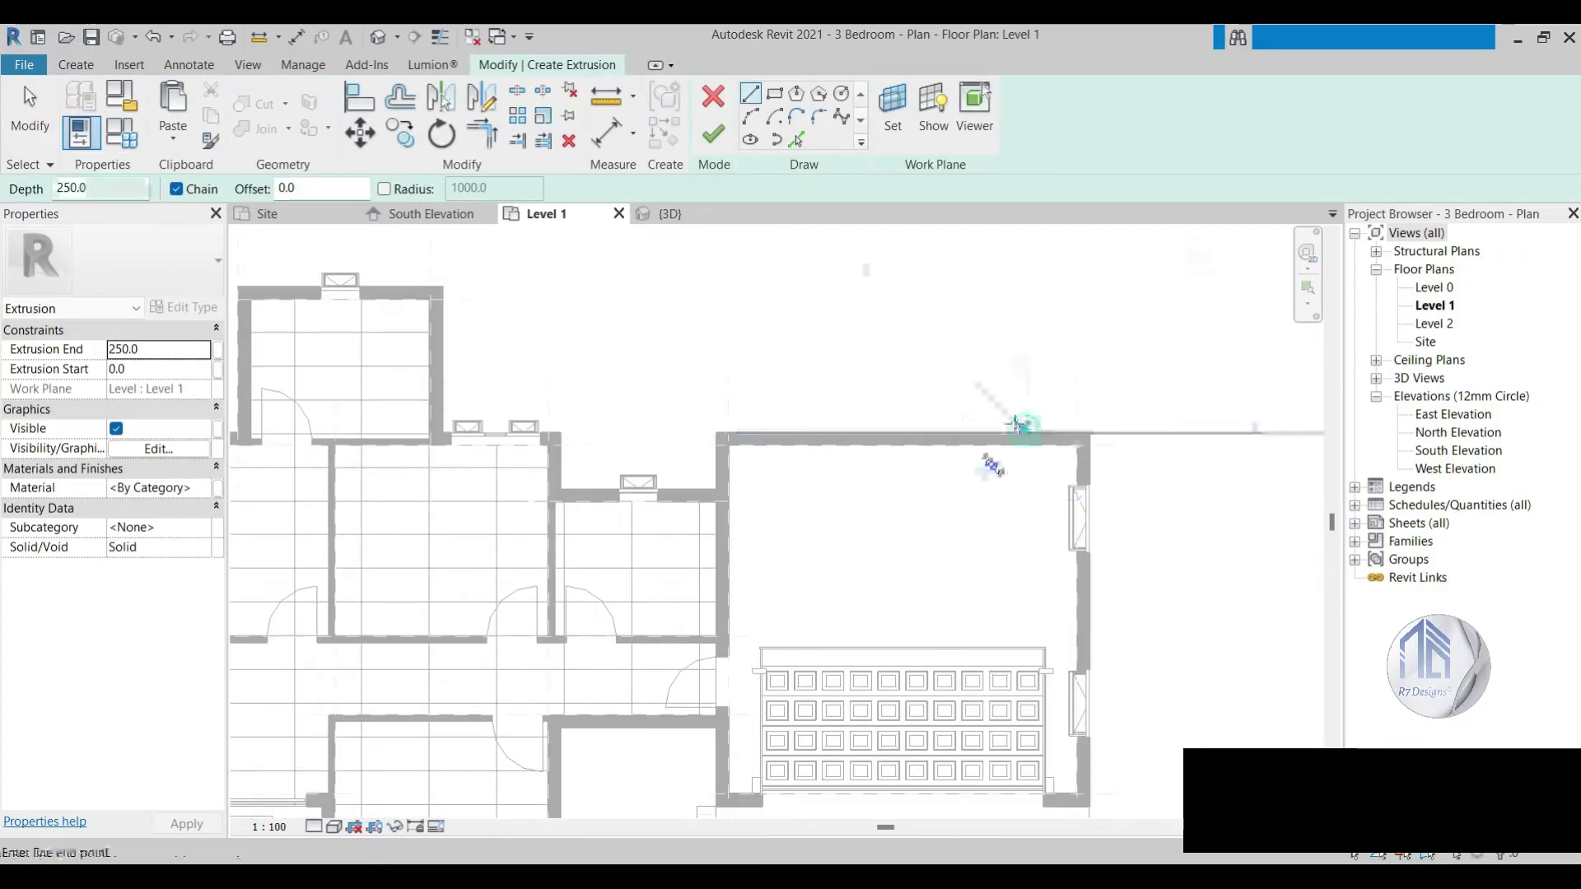
pyautogui.click(773, 97)
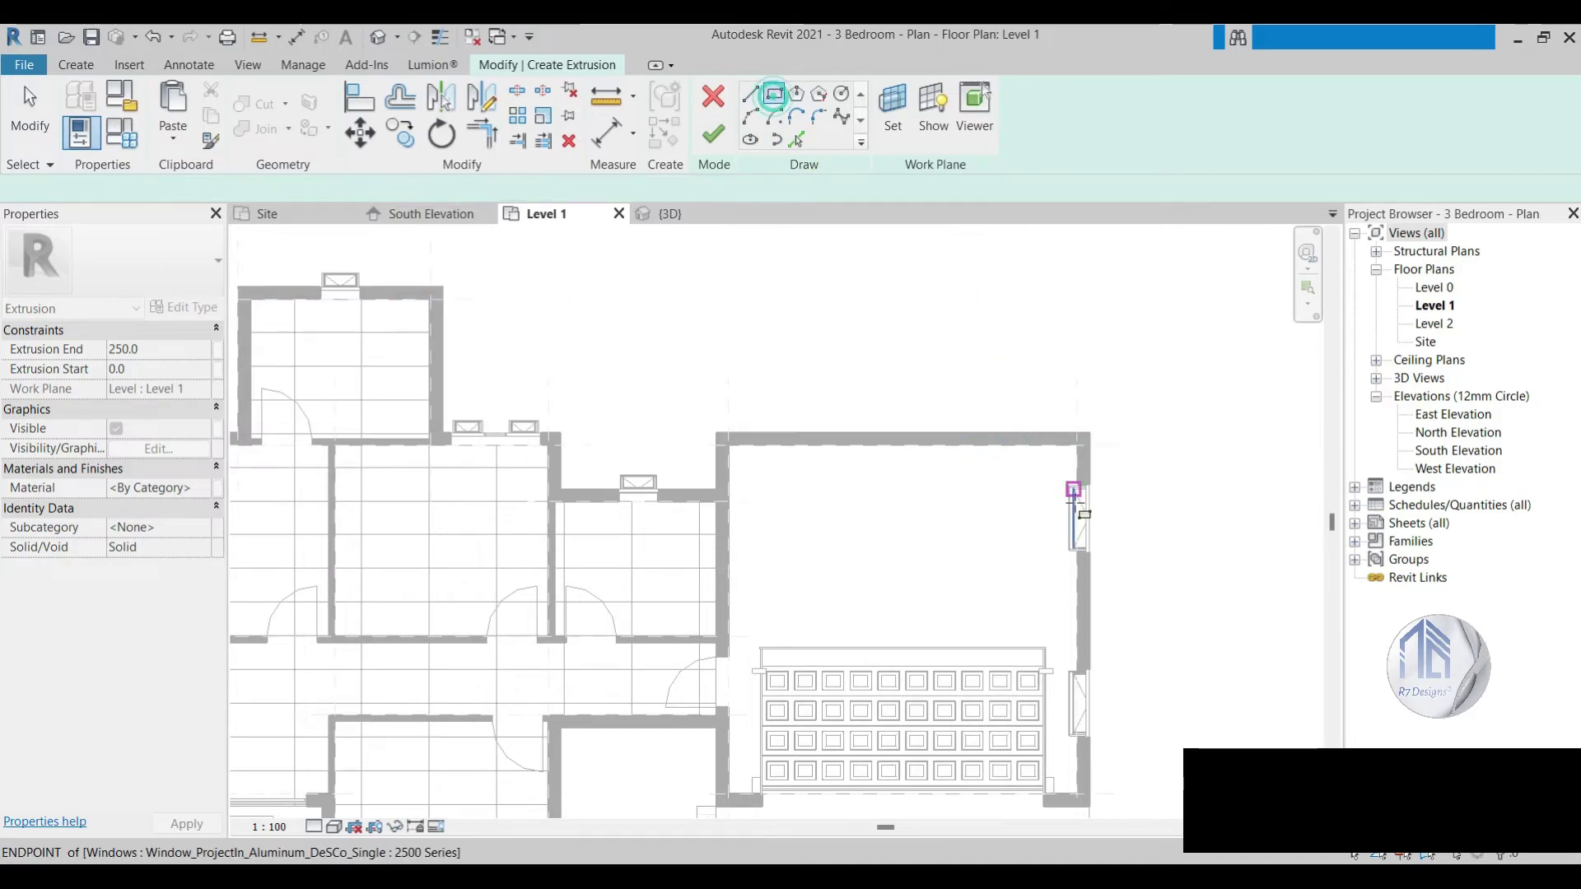
pyautogui.click(1037, 432)
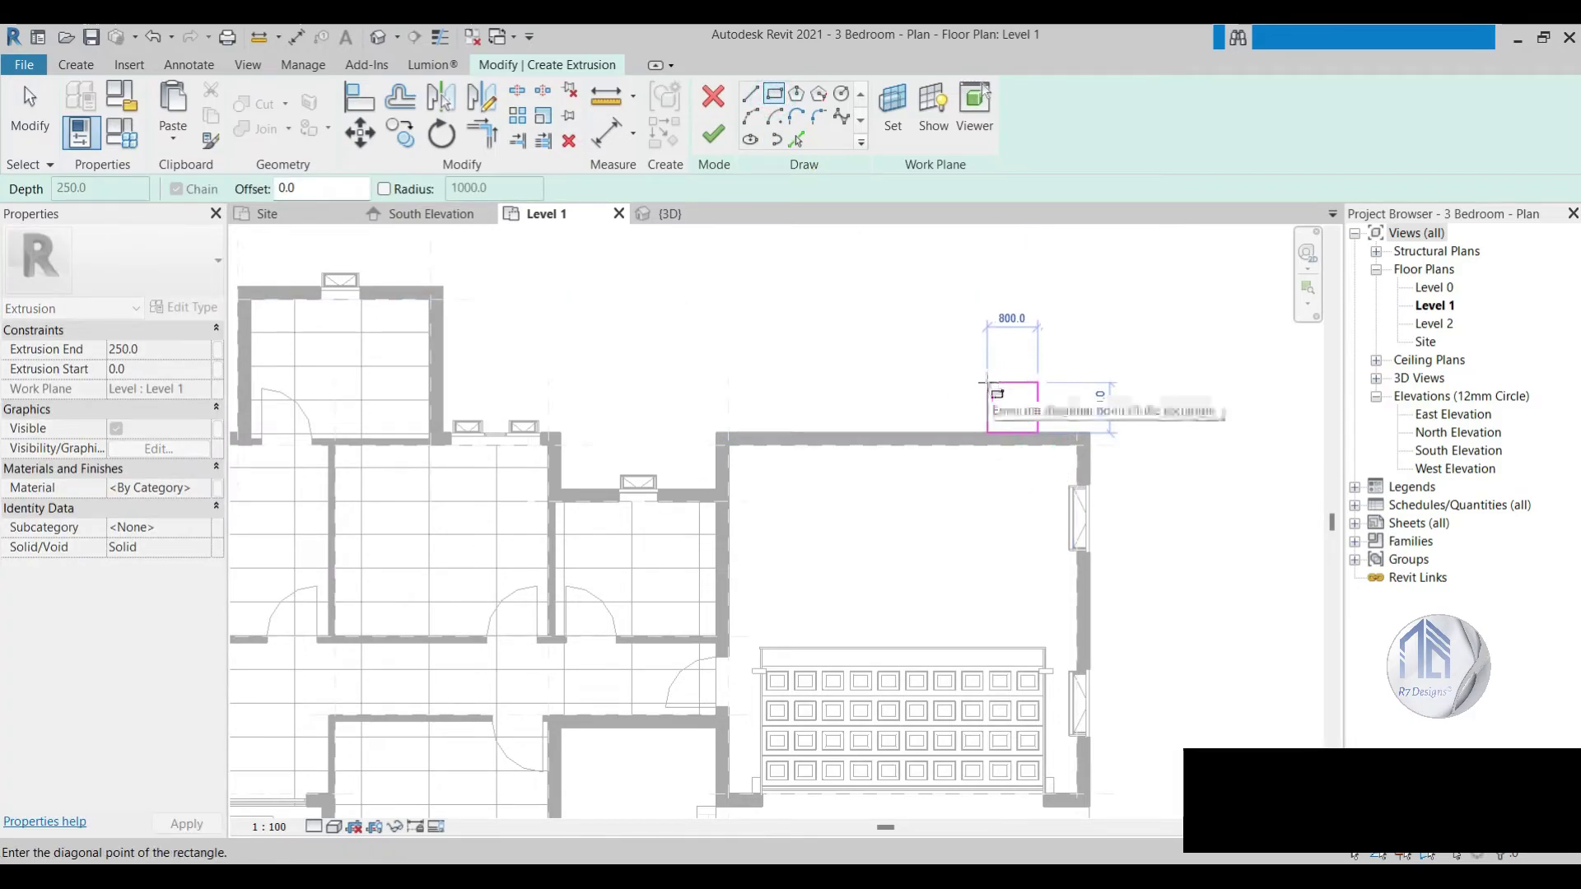
pyautogui.click(987, 364)
pyautogui.press('Escape')
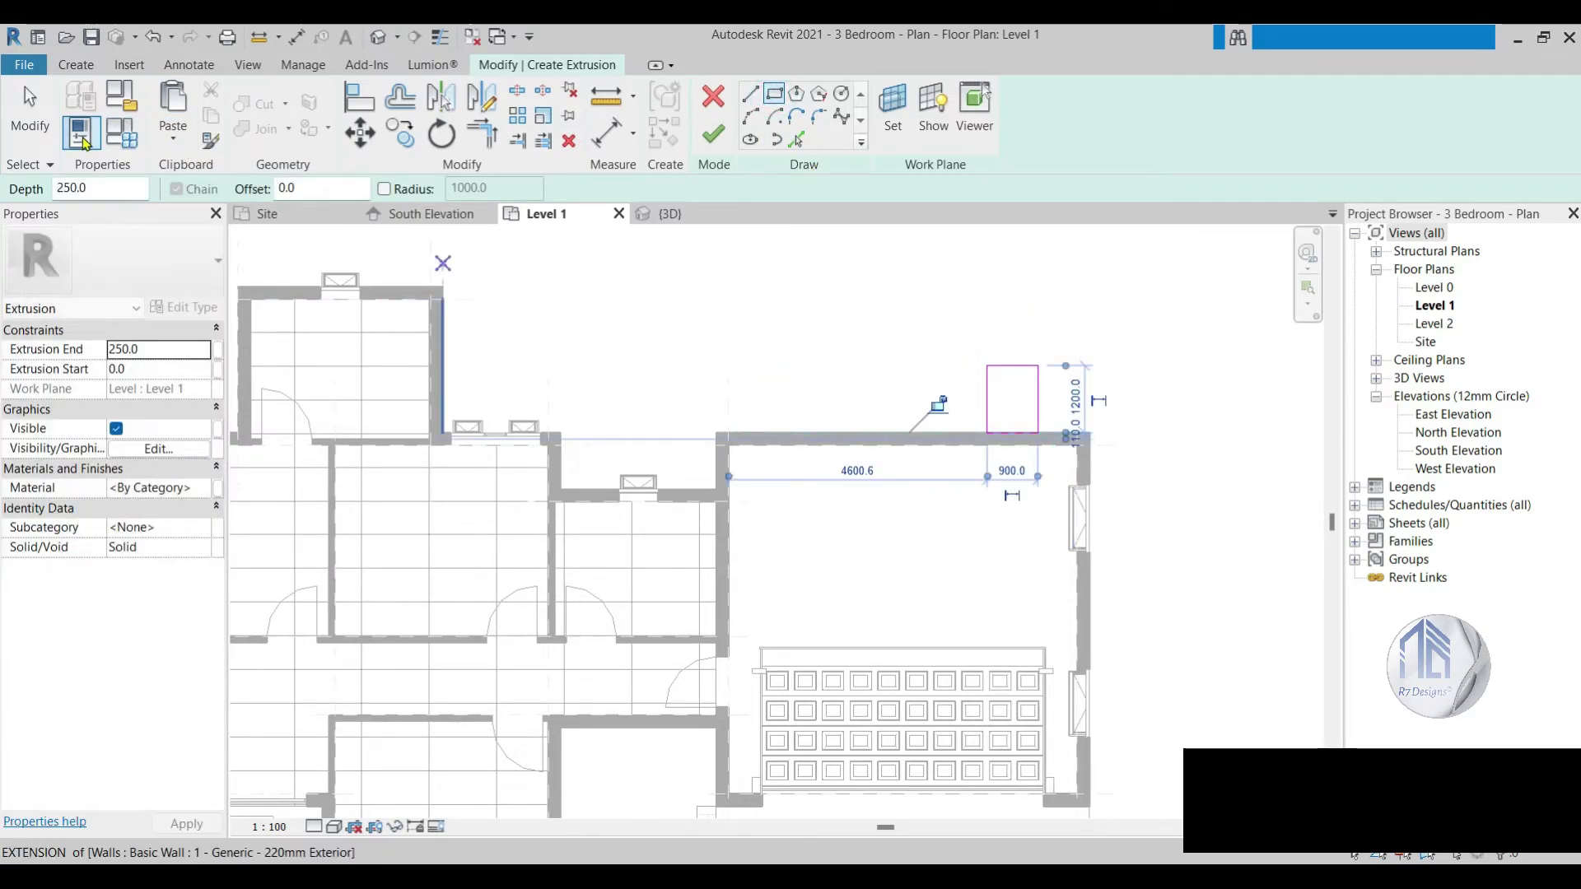
pyautogui.press('Escape')
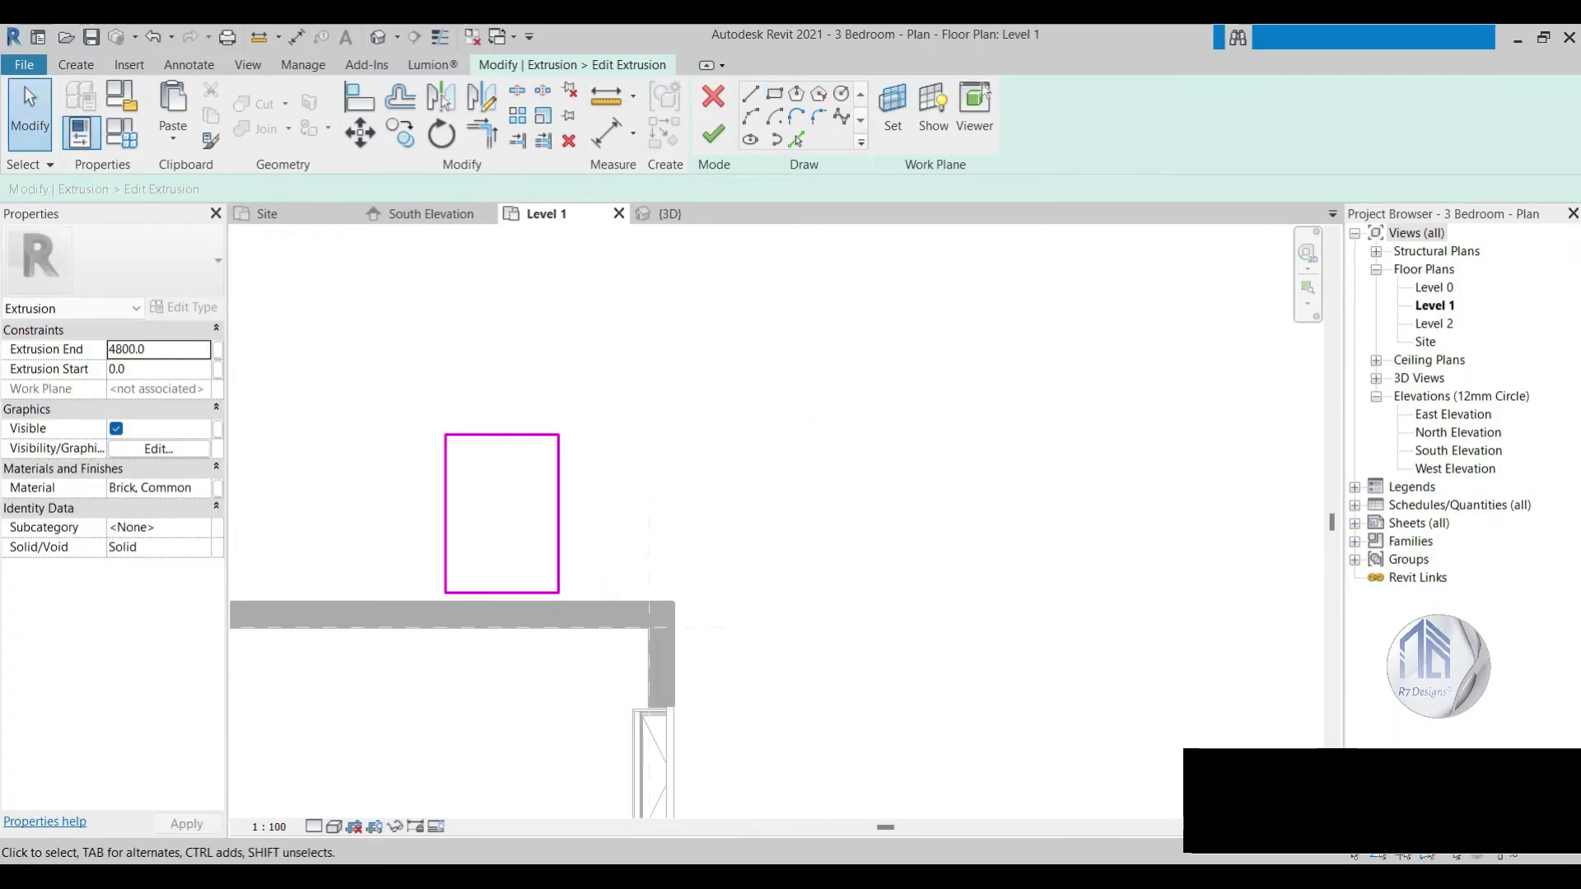
# Step: Select the rectangle's sketch lines and drag them down toward the wall face
pyautogui.scroll(2, 431, 543)
pyautogui.scroll(1, 431, 543)
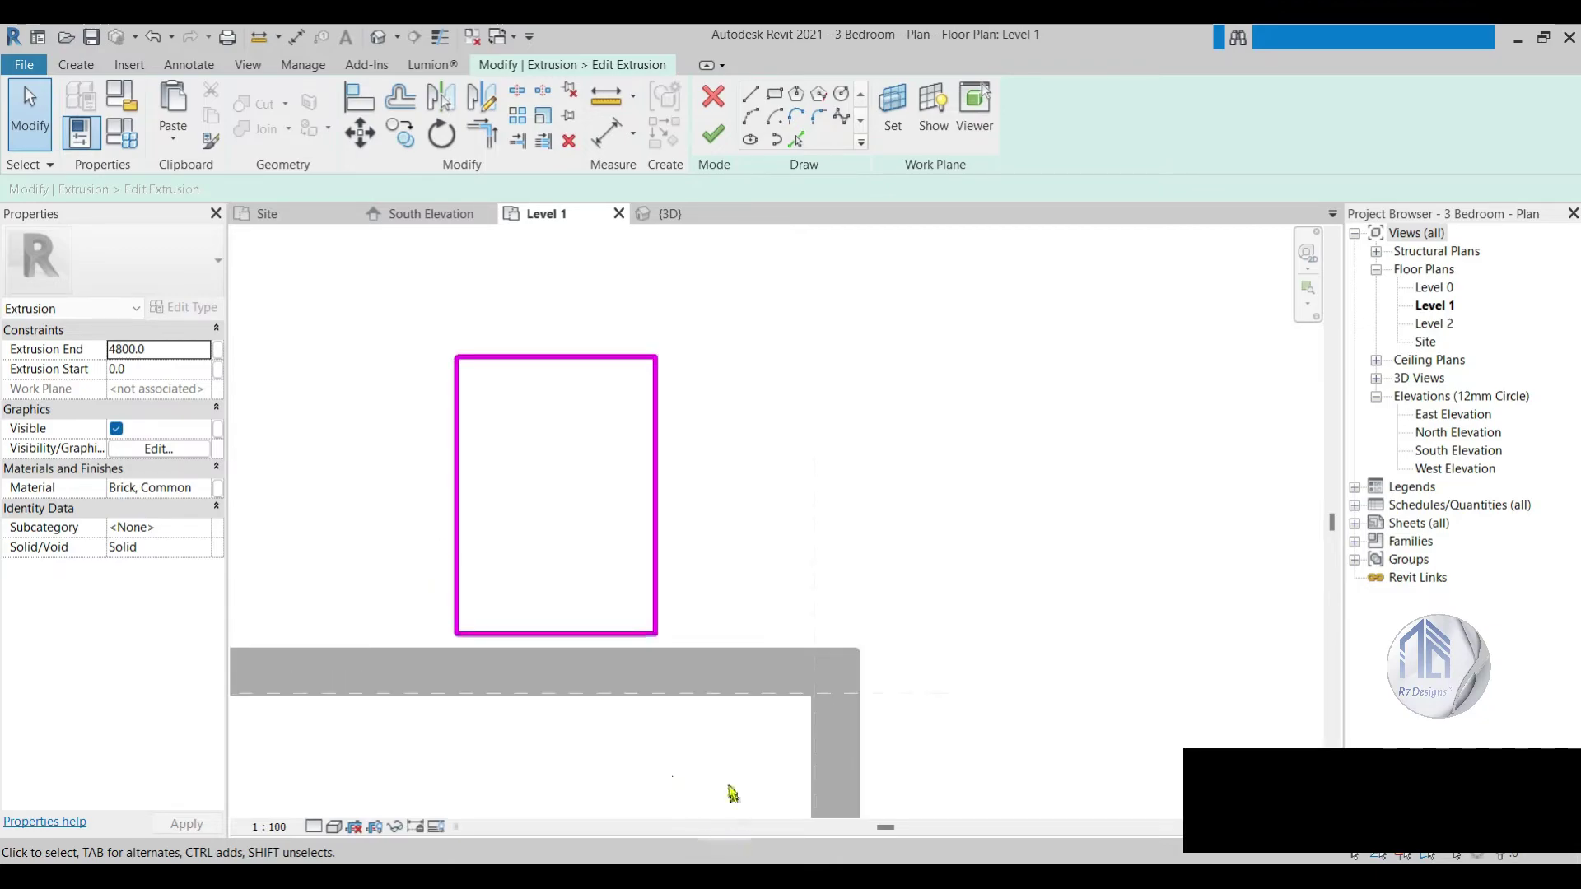
pyautogui.moveTo(704, 751); pyautogui.dragTo(394, 330)
pyautogui.moveTo(565, 634); pyautogui.dragTo(532, 650)
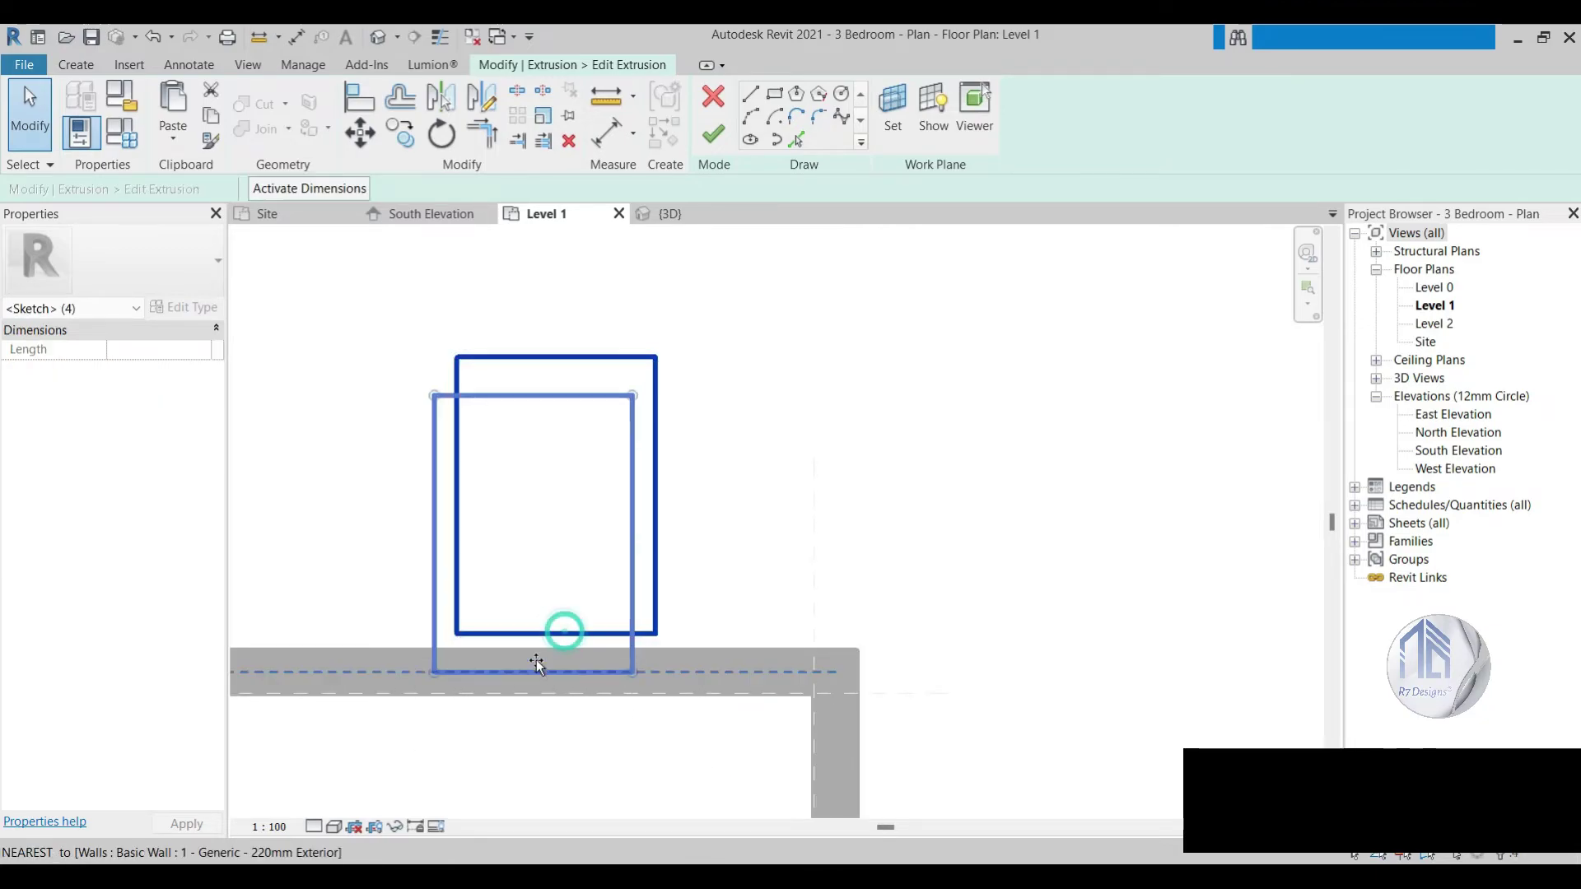
pyautogui.click(774, 565)
pyautogui.scroll(-3, 671, 583)
pyautogui.click(655, 556)
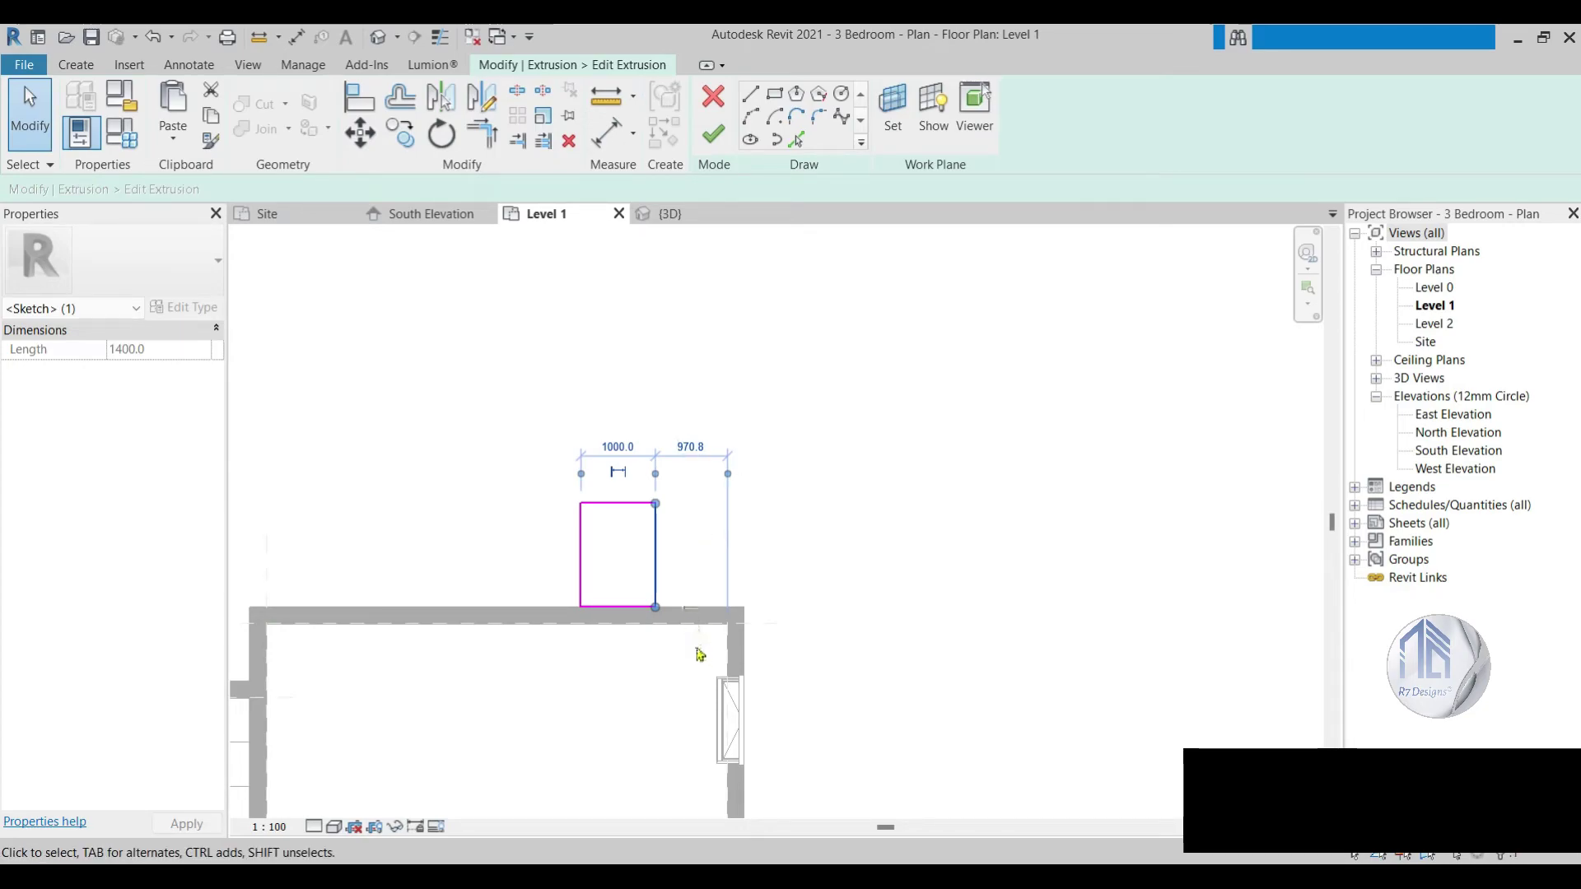
# Step: Move the rectangle sketch onto the wall face from its bottom-right corner, typing distance 1
pyautogui.moveTo(700, 654); pyautogui.dragTo(515, 445)
pyautogui.click(360, 131)
pyautogui.scroll(2, 648, 622)
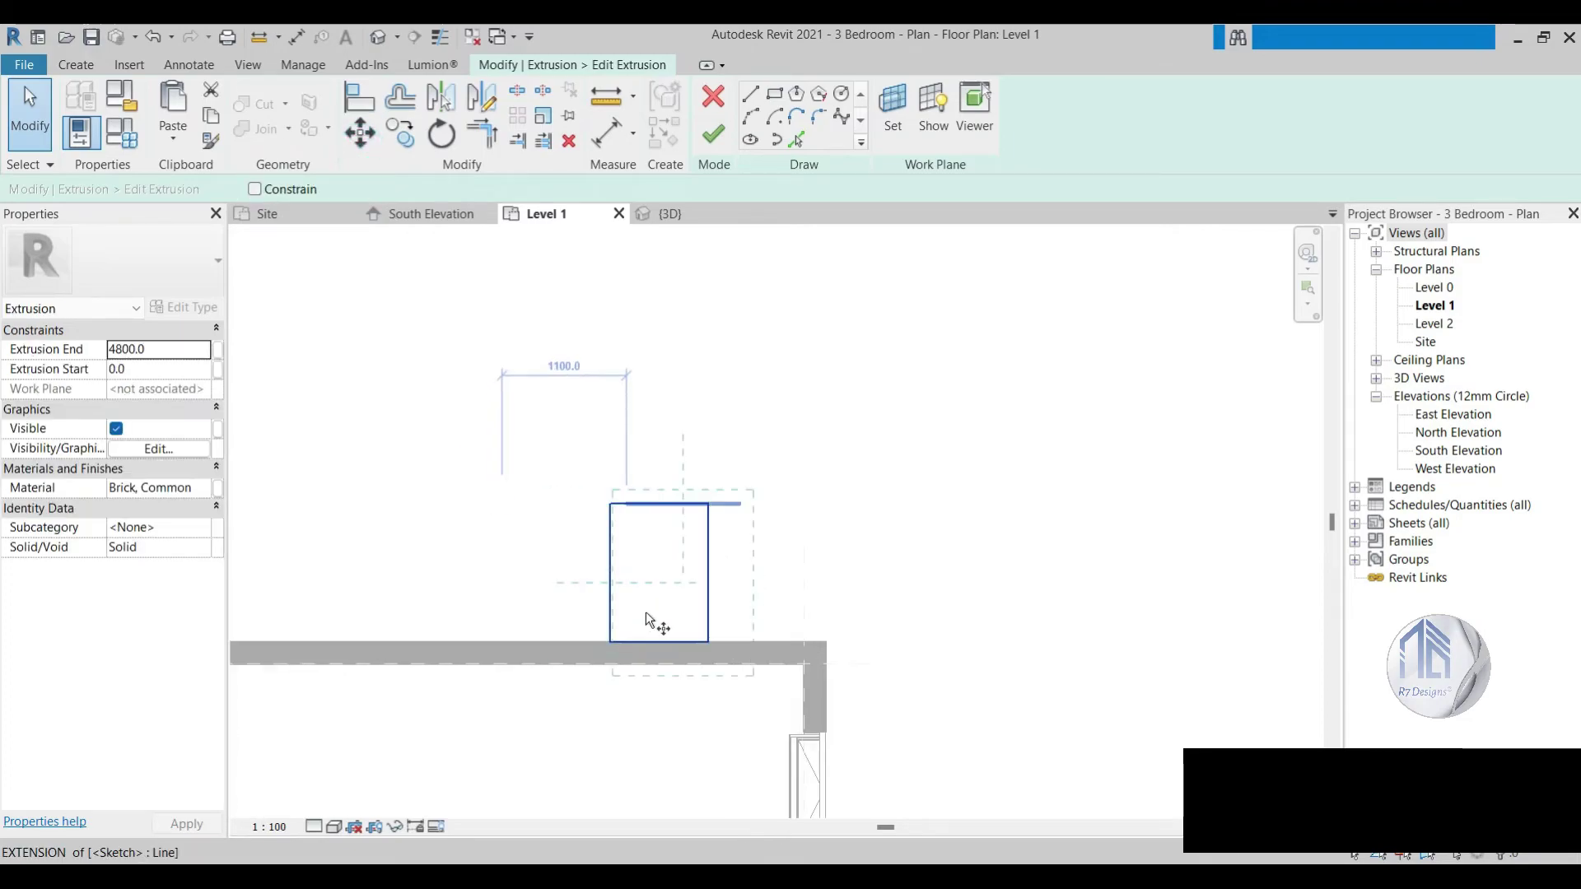
pyautogui.scroll(1, 748, 660)
pyautogui.scroll(2, 744, 660)
pyautogui.click(745, 662)
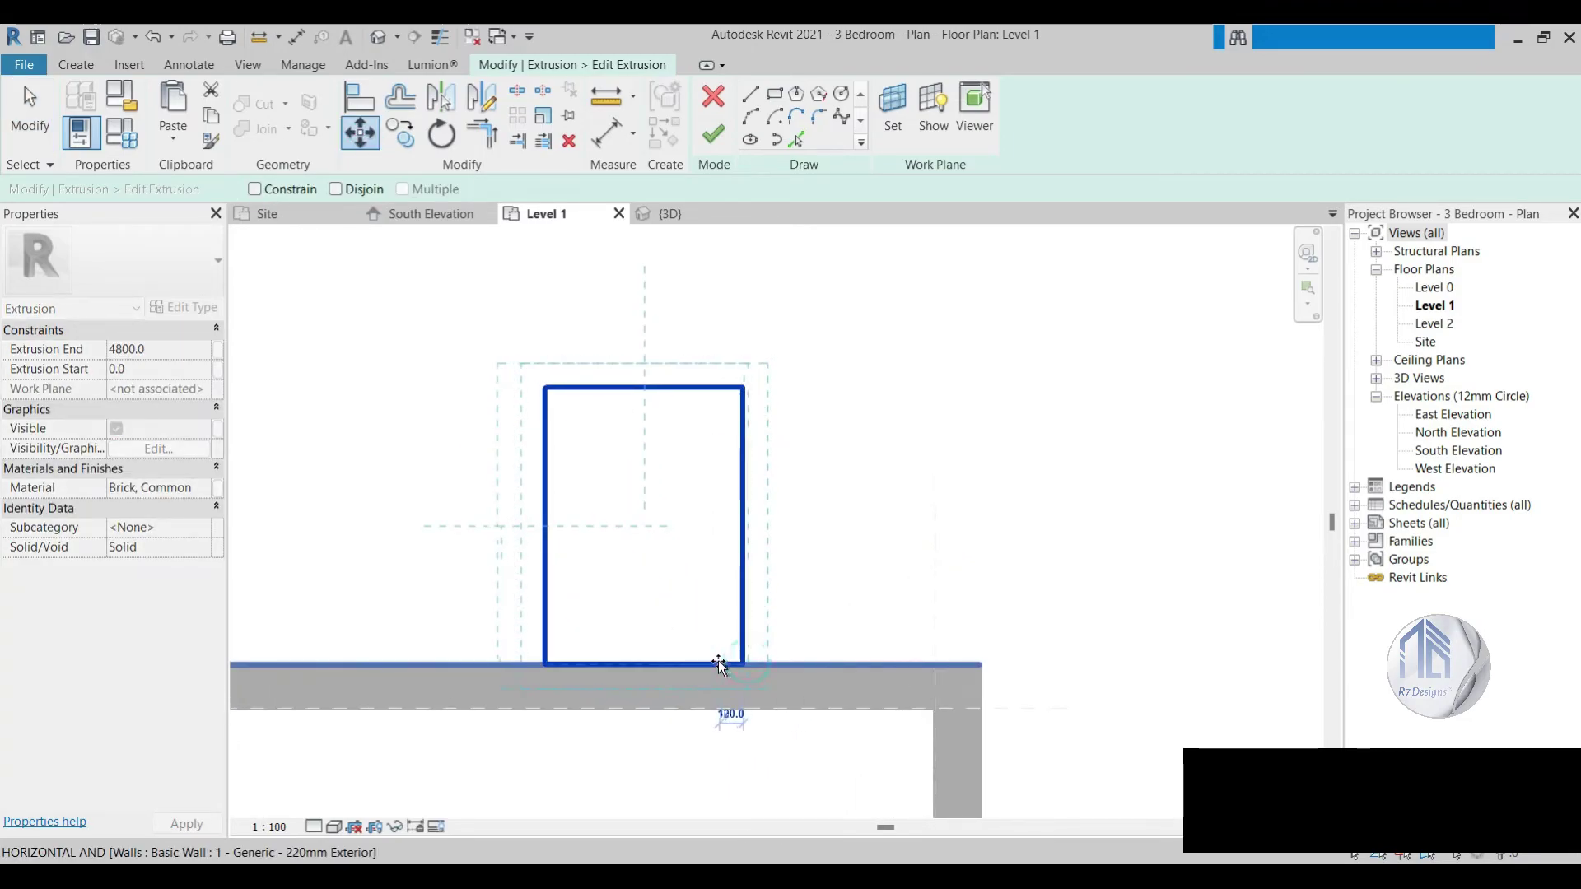
pyautogui.scroll(1, 718, 661)
pyautogui.scroll(2, 718, 660)
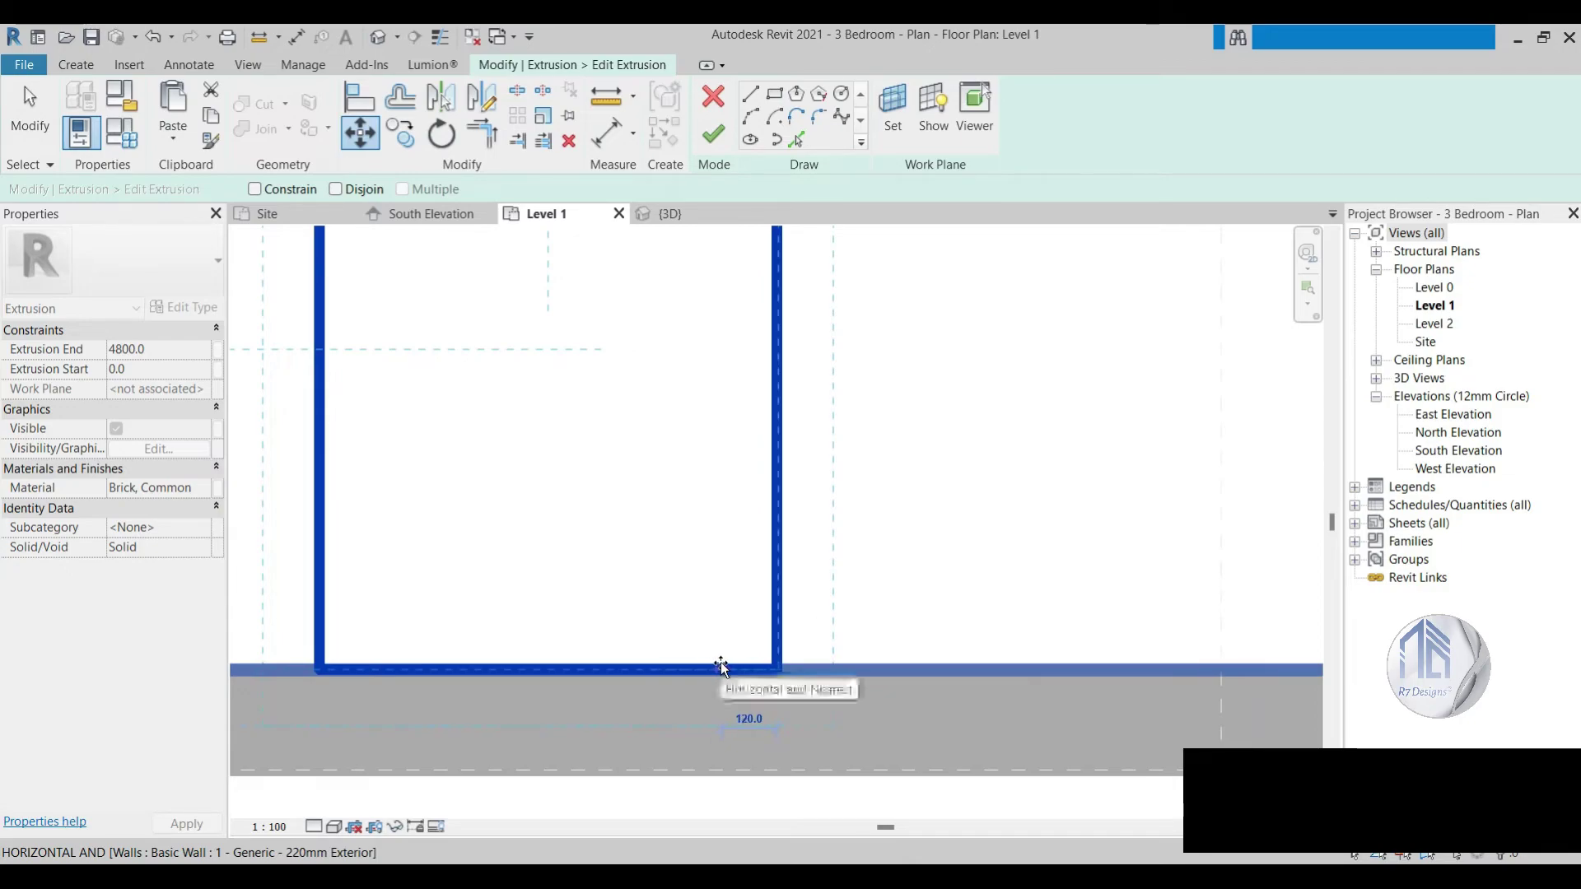
pyautogui.write('130')
pyautogui.press('Return')
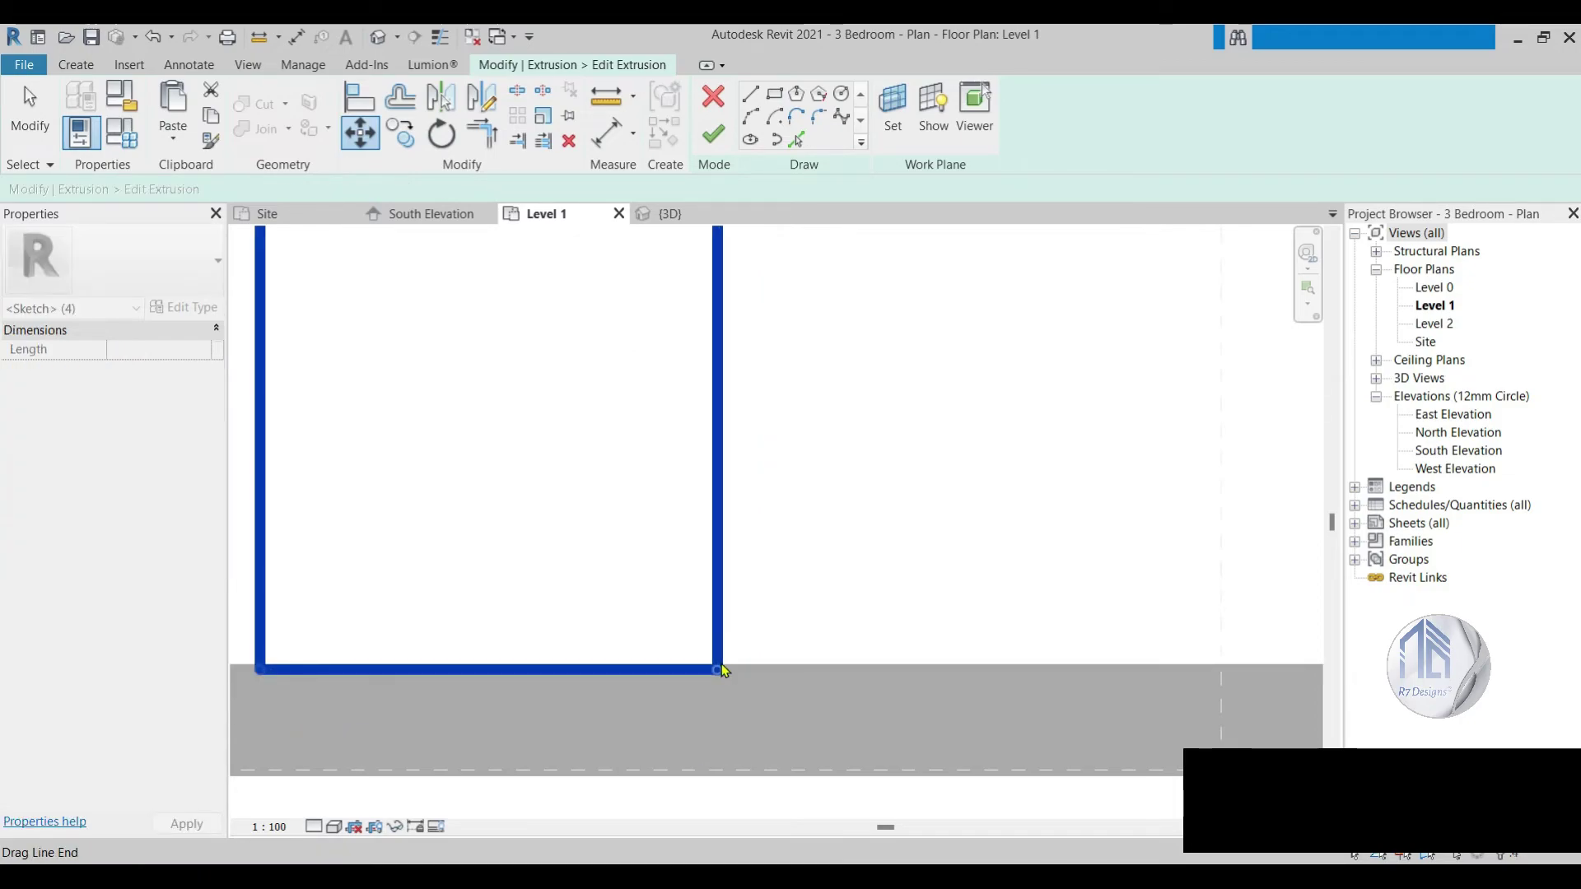
pyautogui.scroll(-4, 724, 677)
pyautogui.click(753, 533)
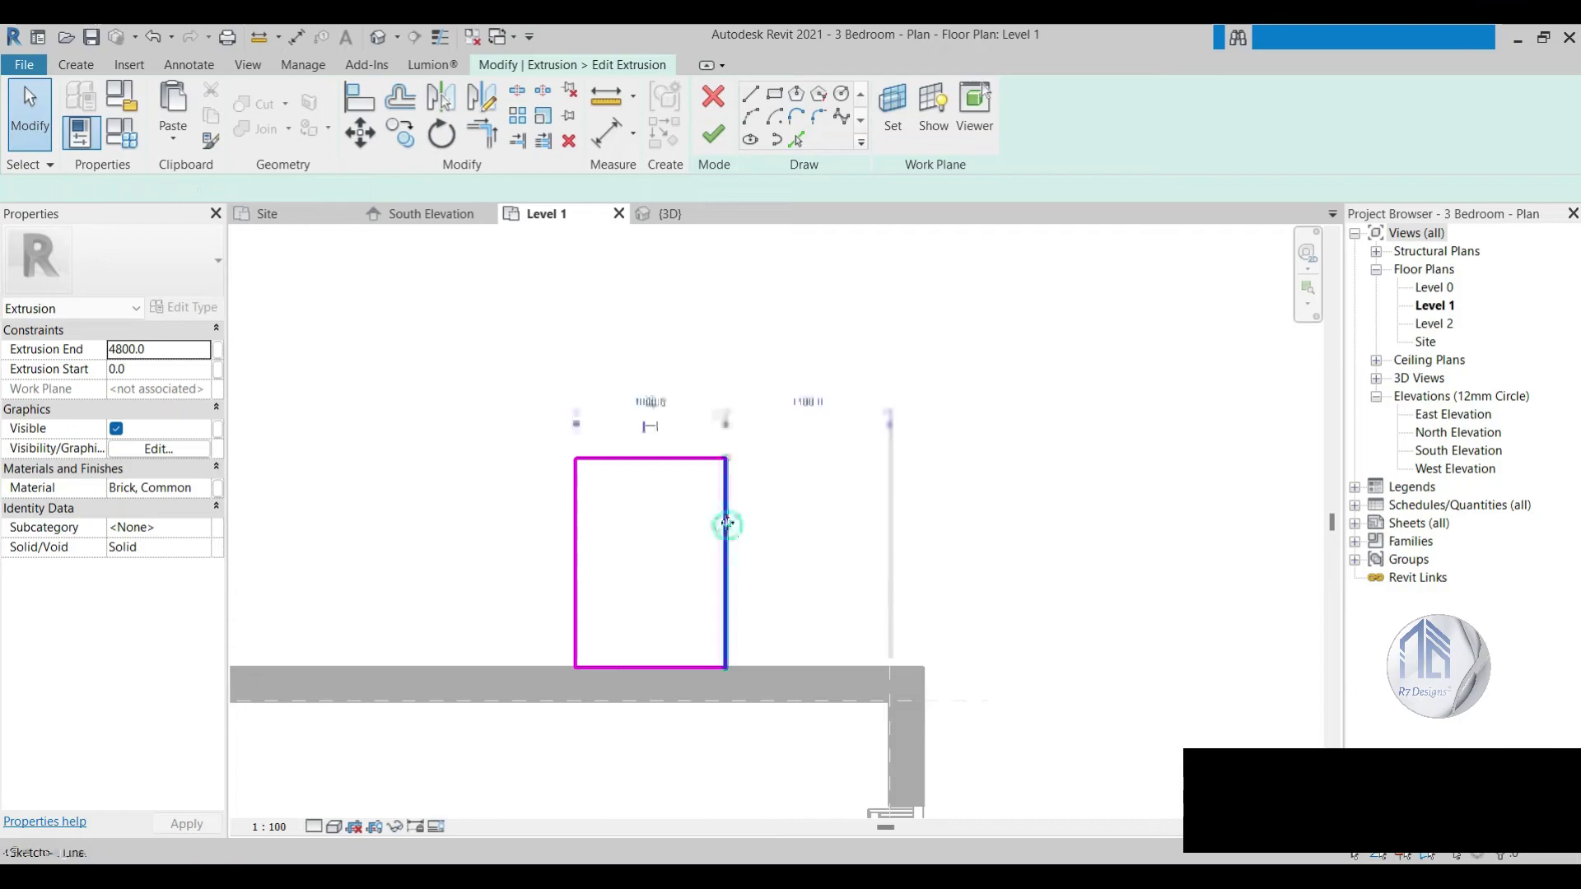
# Step: Set the right edge offset and rectangle width to 1000, then finish the sketch
pyautogui.click(727, 522)
pyautogui.scroll(1, 773, 519)
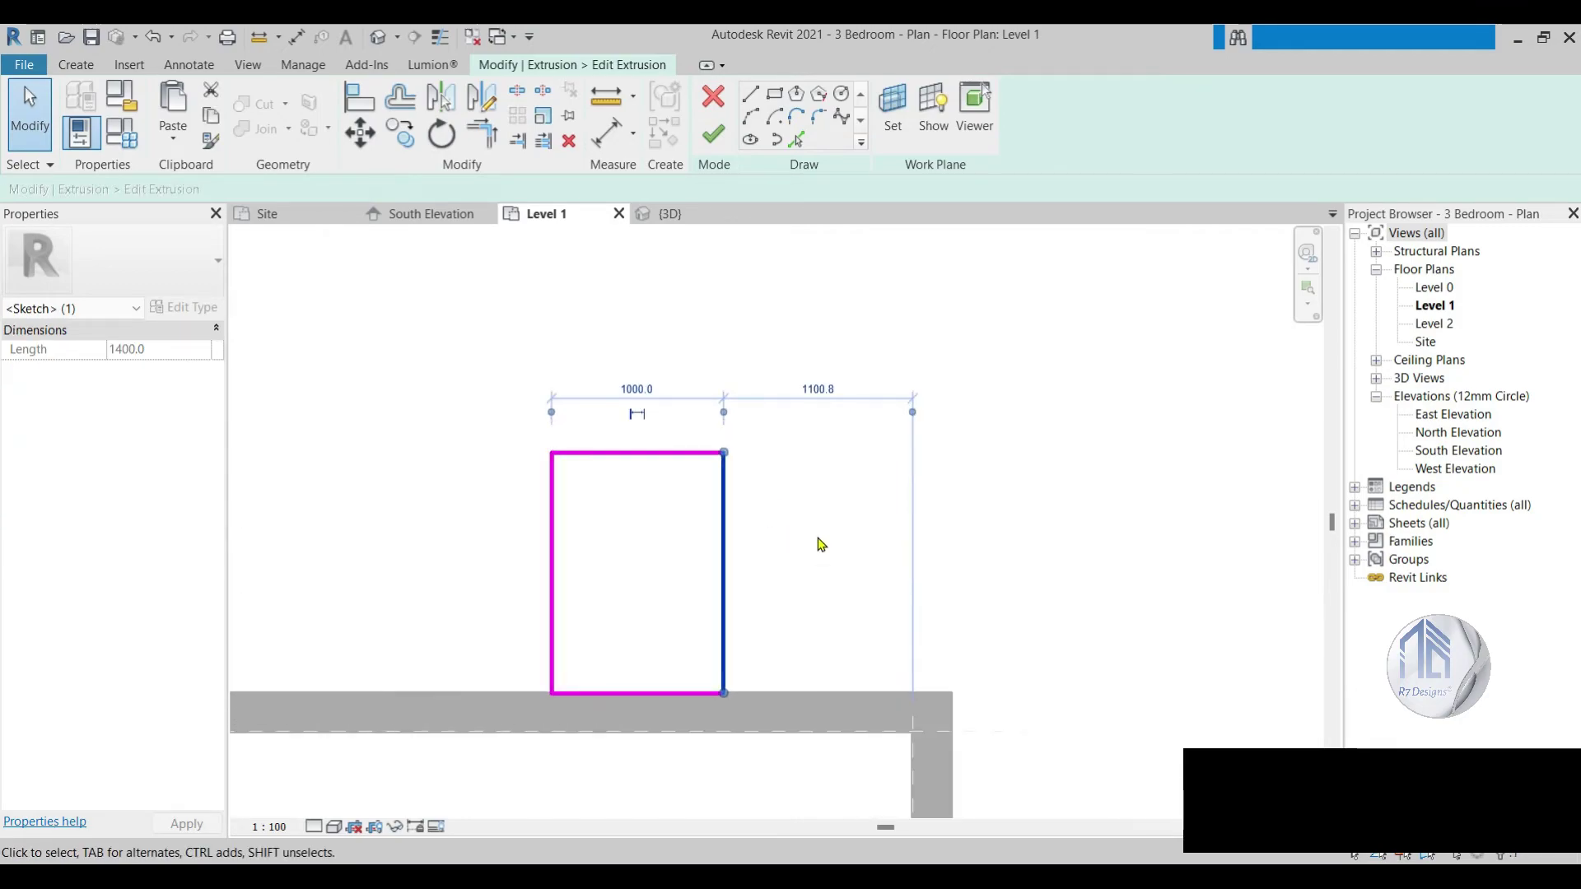
pyautogui.click(820, 388)
pyautogui.write('1000')
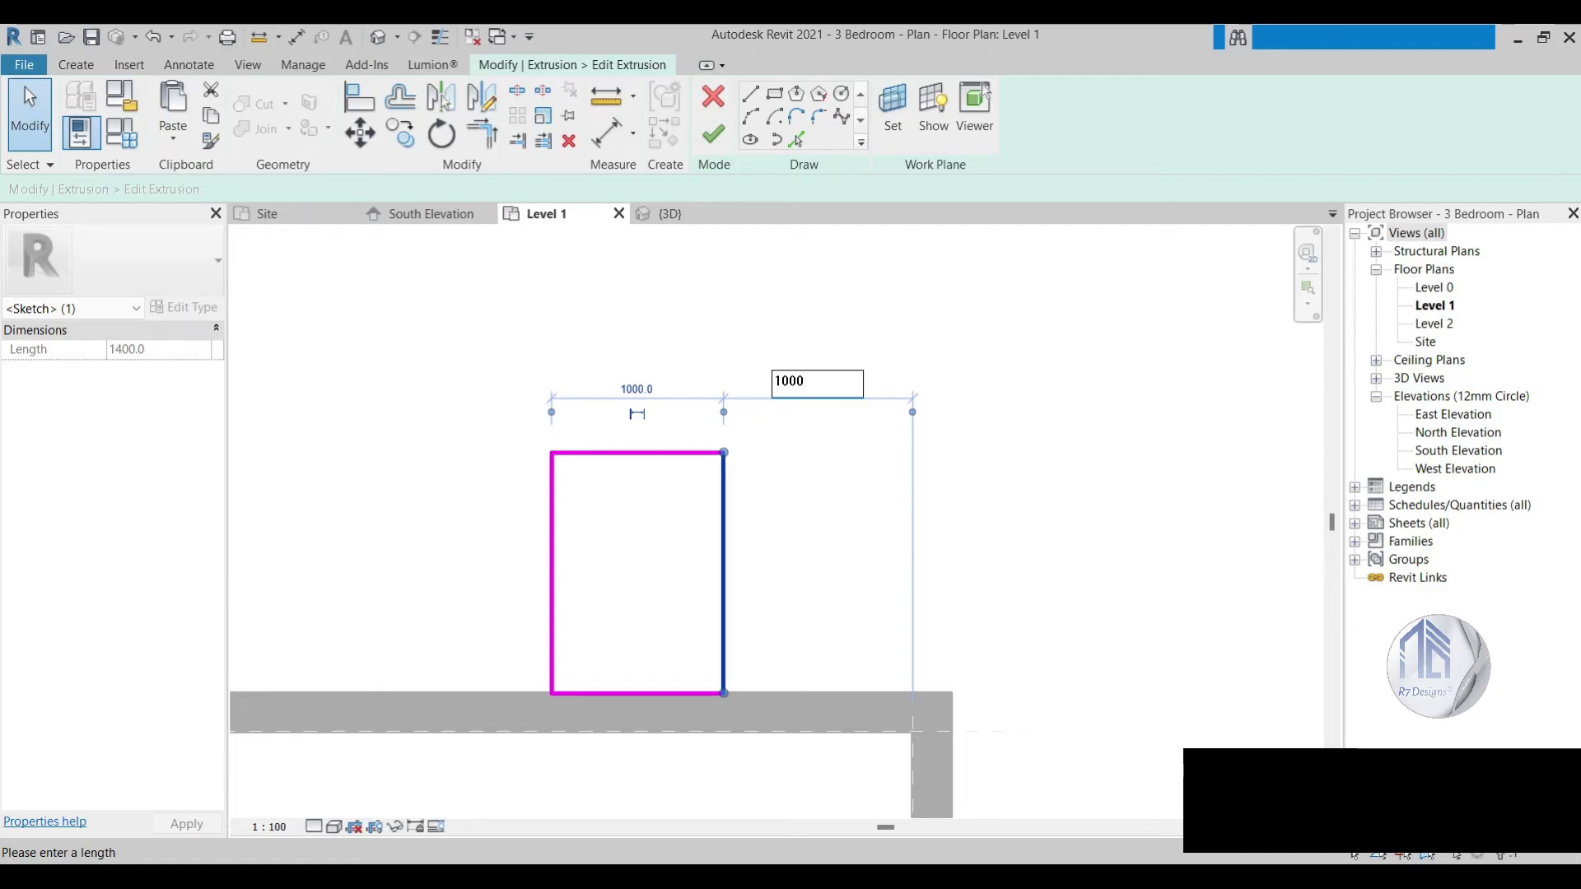
pyautogui.press('Return')
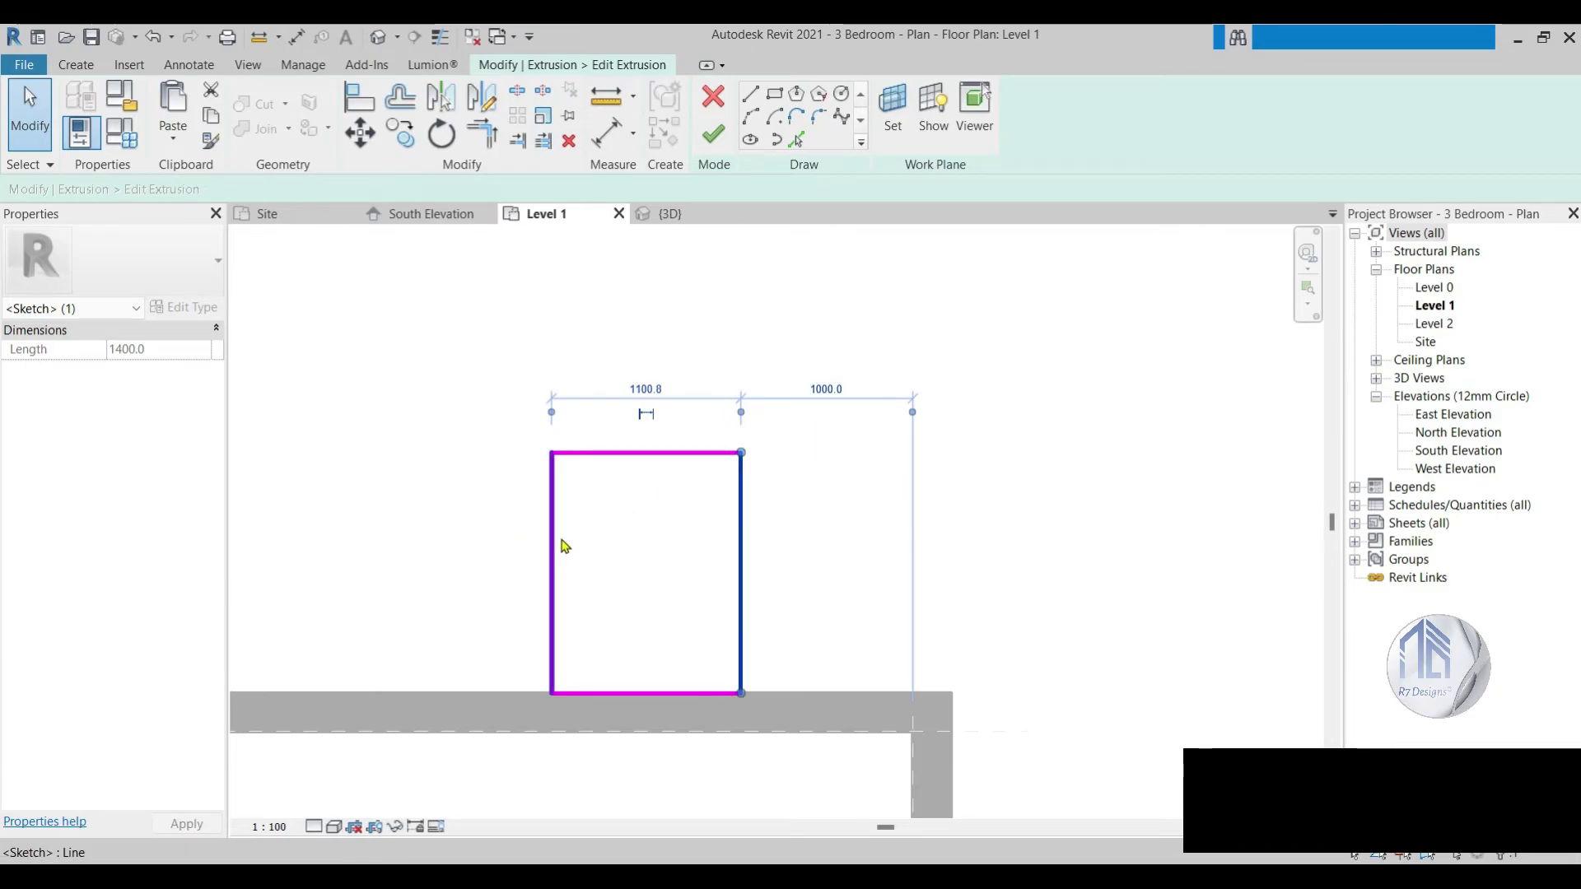
pyautogui.press('Escape')
pyautogui.click(552, 521)
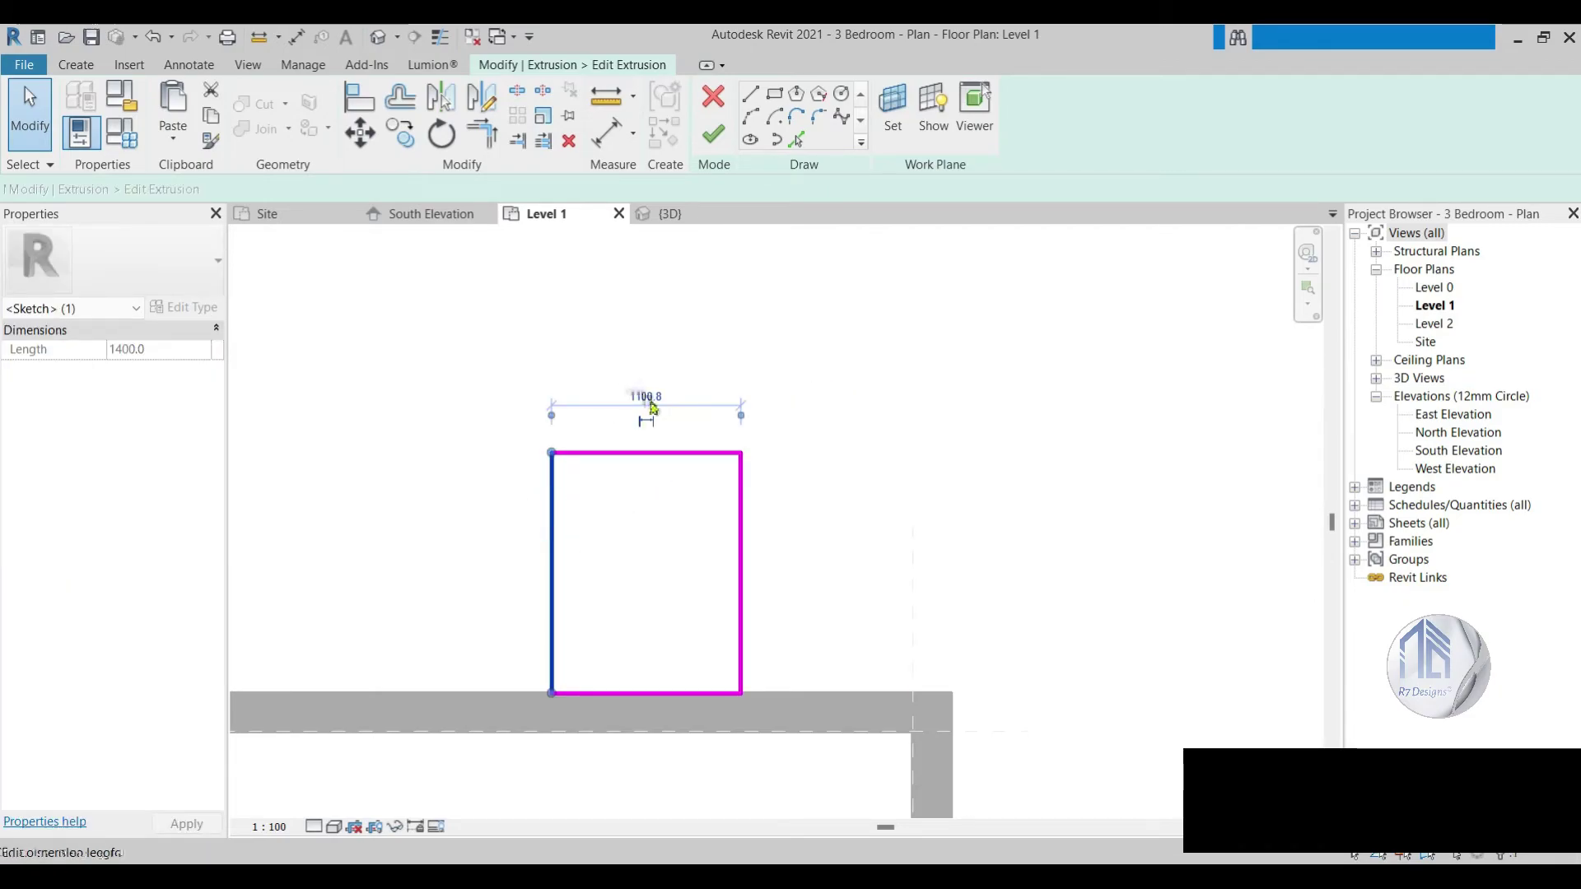
pyautogui.click(648, 389)
pyautogui.write('000')
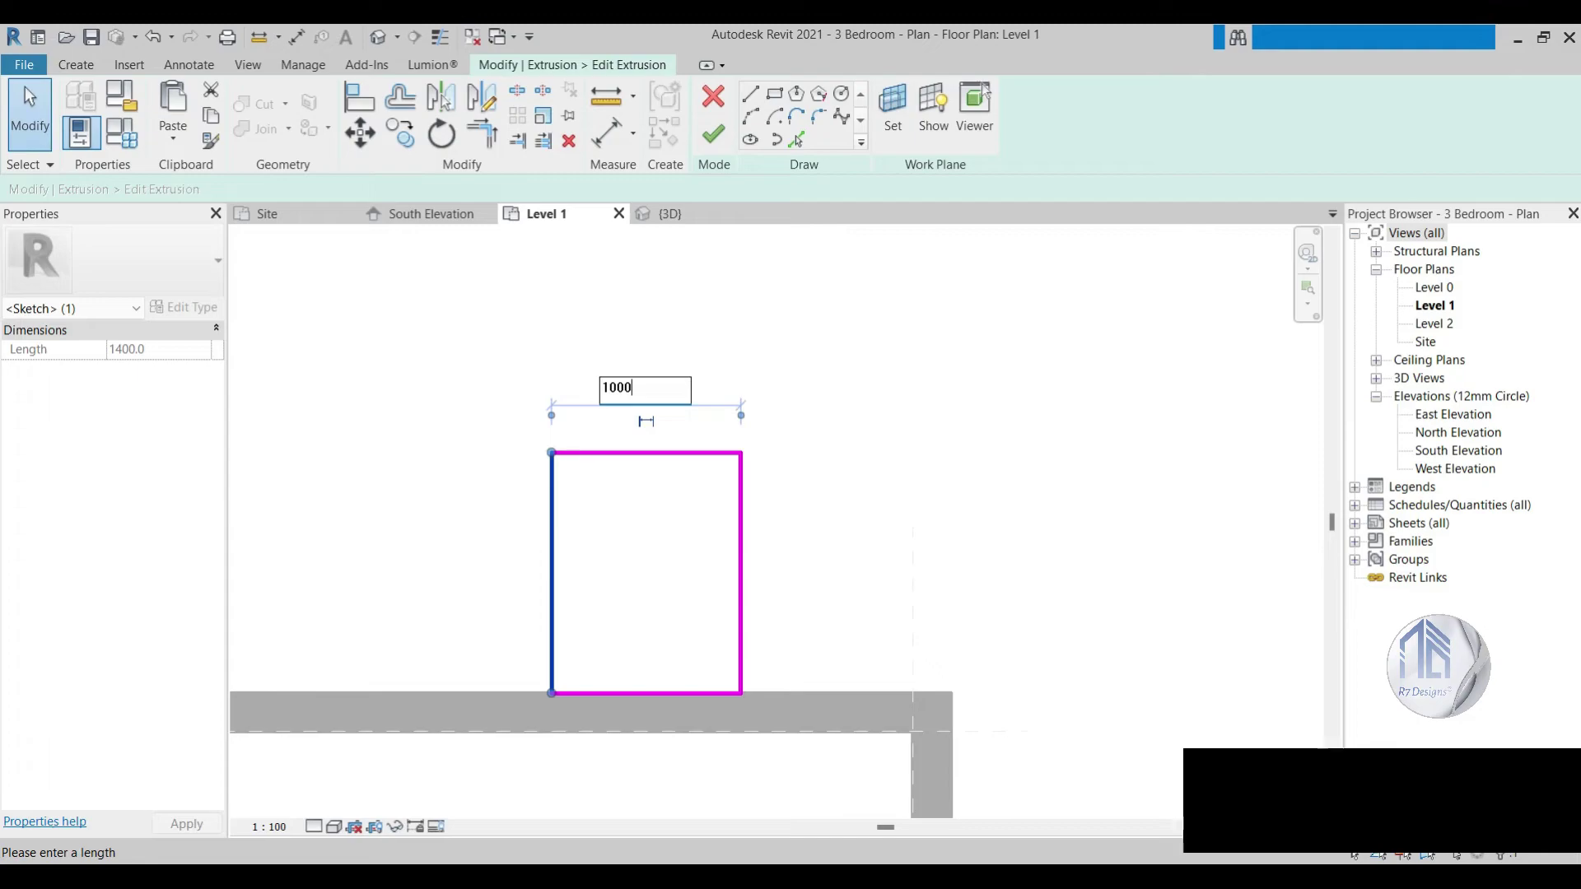
pyautogui.press('Return')
pyautogui.press('Escape')
pyautogui.click(704, 149)
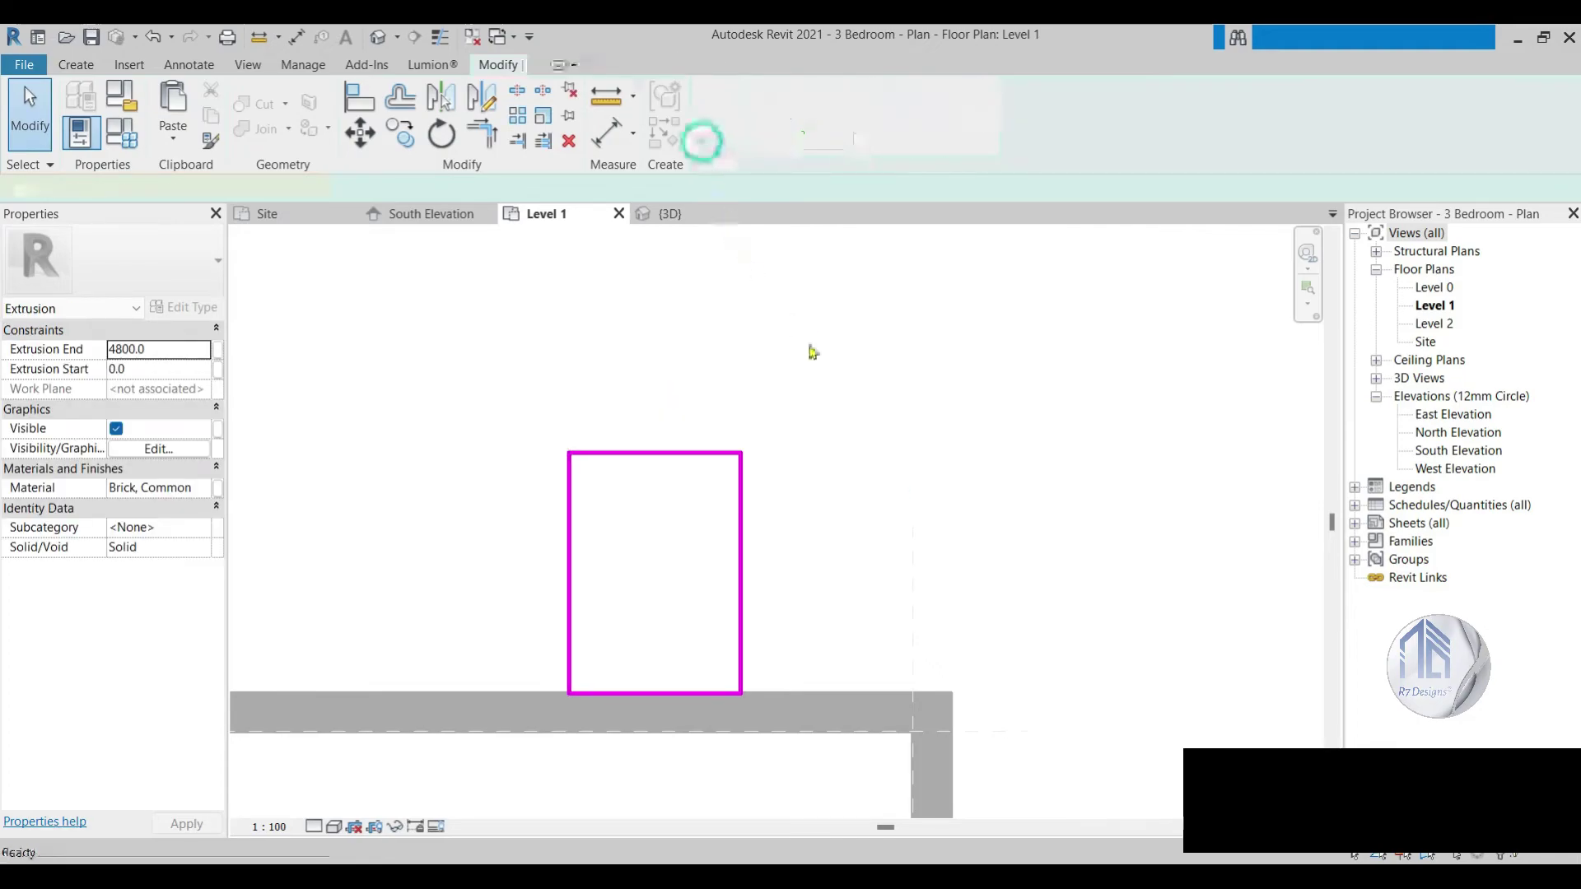
# Step: Deselect the new 1000 mm pier and zoom out to review the plan
pyautogui.click(837, 379)
pyautogui.scroll(-3, 836, 379)
pyautogui.scroll(-2, 836, 385)
pyautogui.scroll(-3, 837, 387)
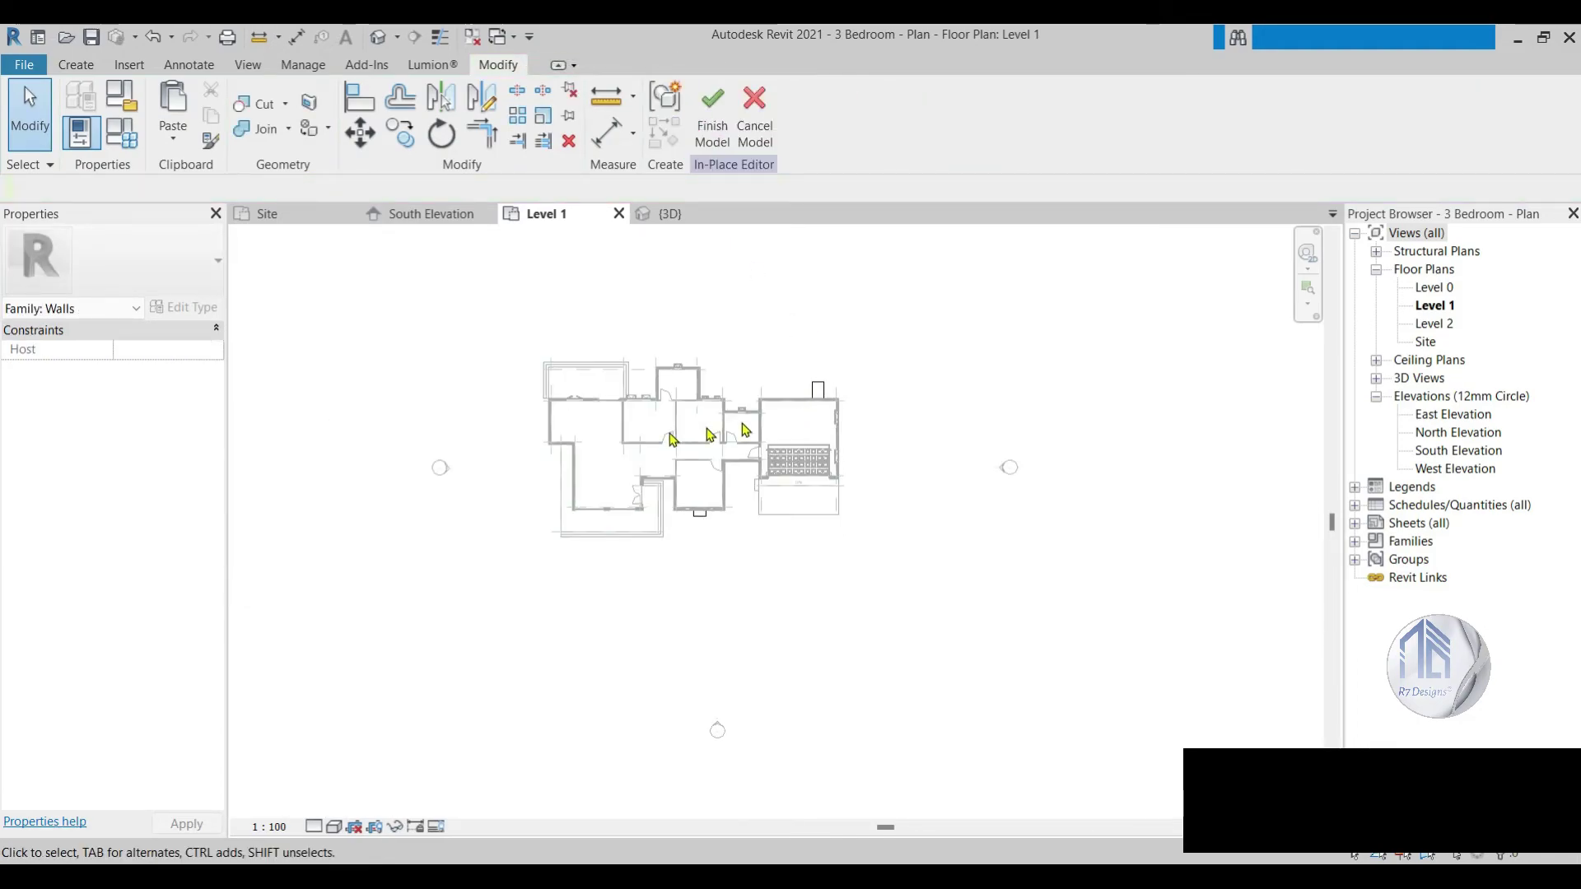
pyautogui.scroll(3, 634, 436)
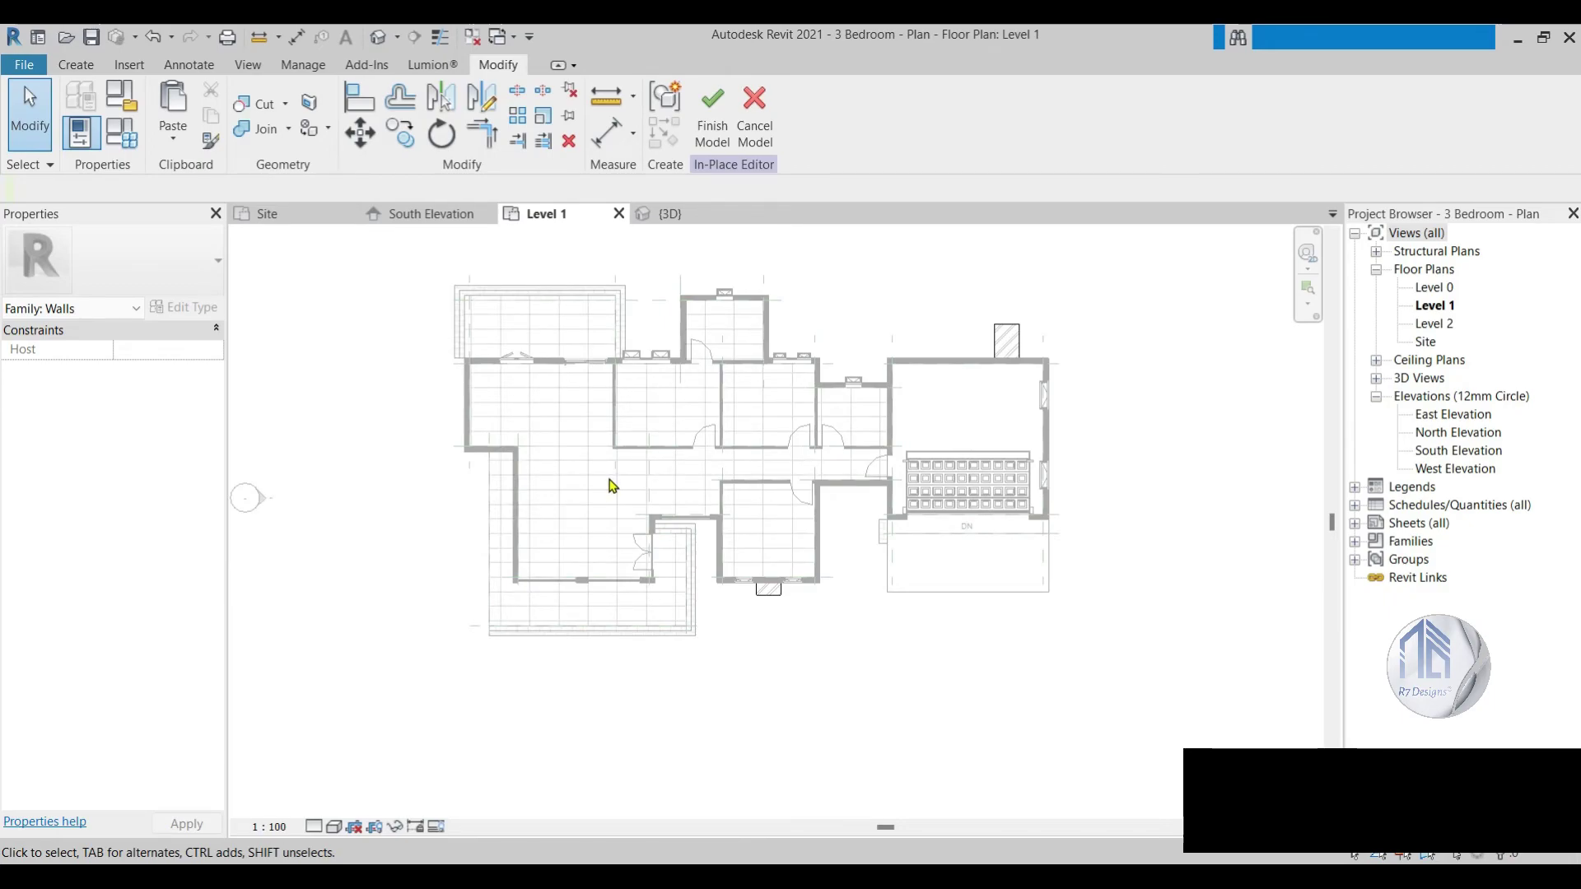
# Step: Sketch a small 500 mm wide rectangle at the terrace edge, extrude it, and finish the model
pyautogui.press('c')
pyautogui.press('s')
pyautogui.click(774, 93)
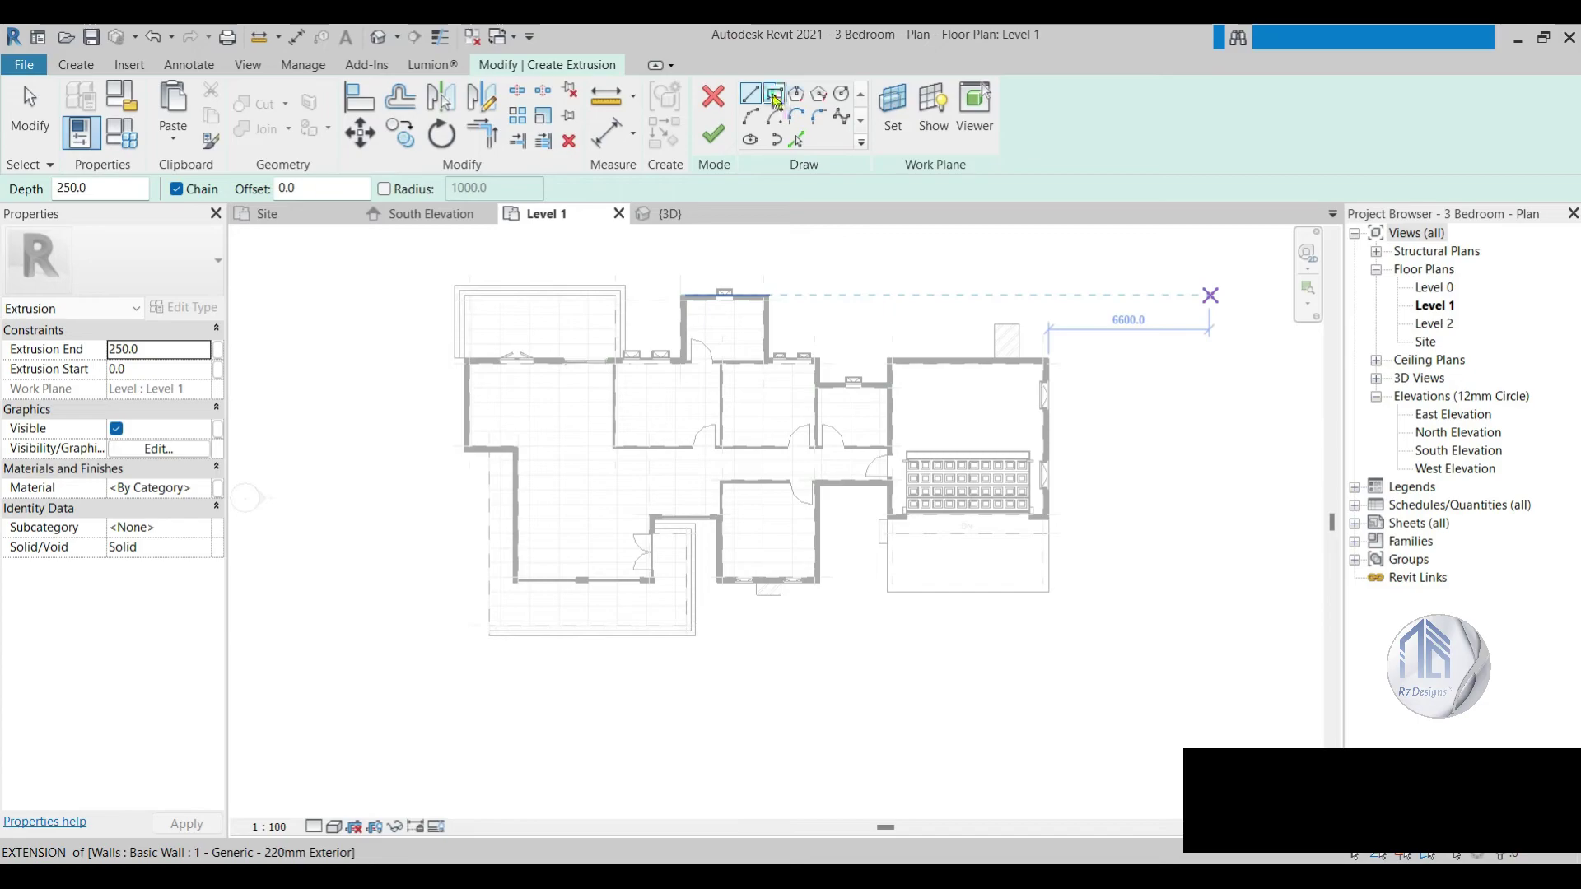
pyautogui.scroll(2, 617, 535)
pyautogui.scroll(2, 568, 552)
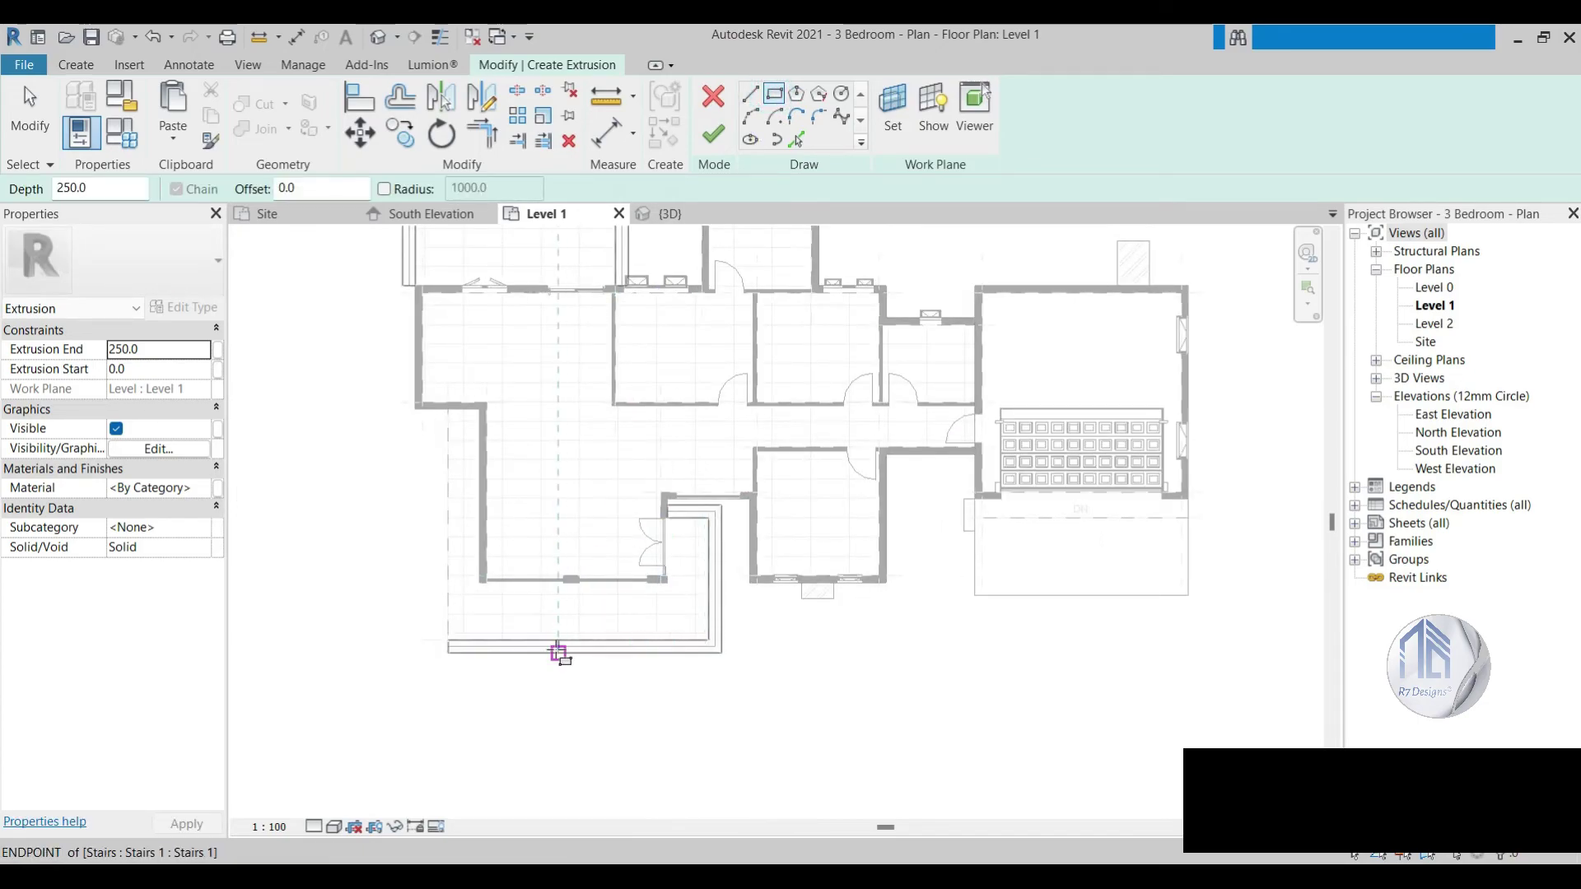
pyautogui.scroll(3, 567, 641)
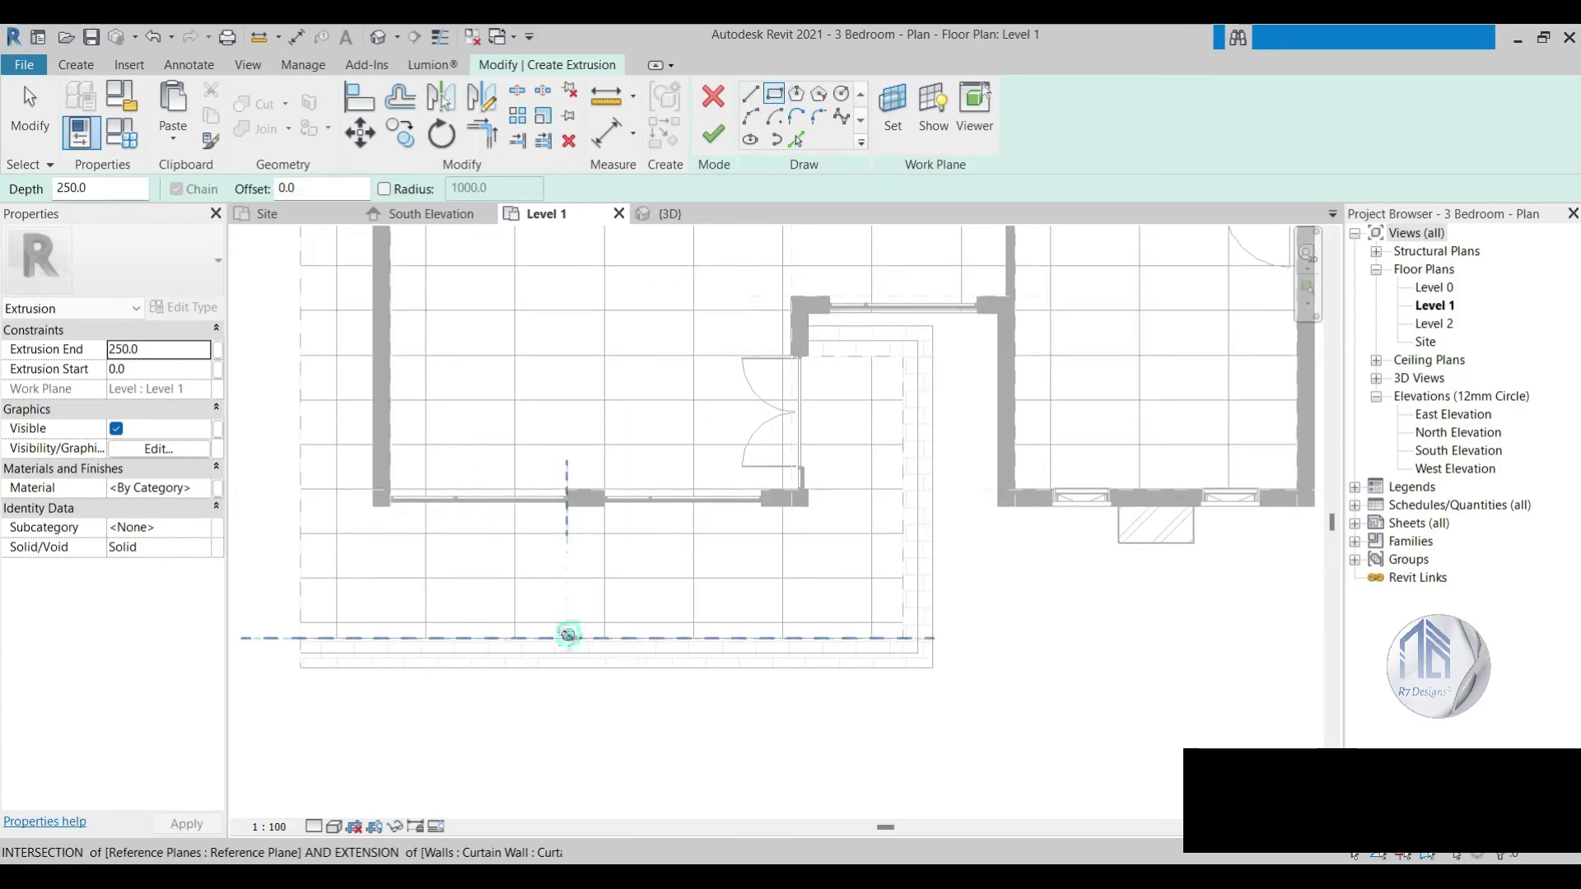
pyautogui.click(568, 638)
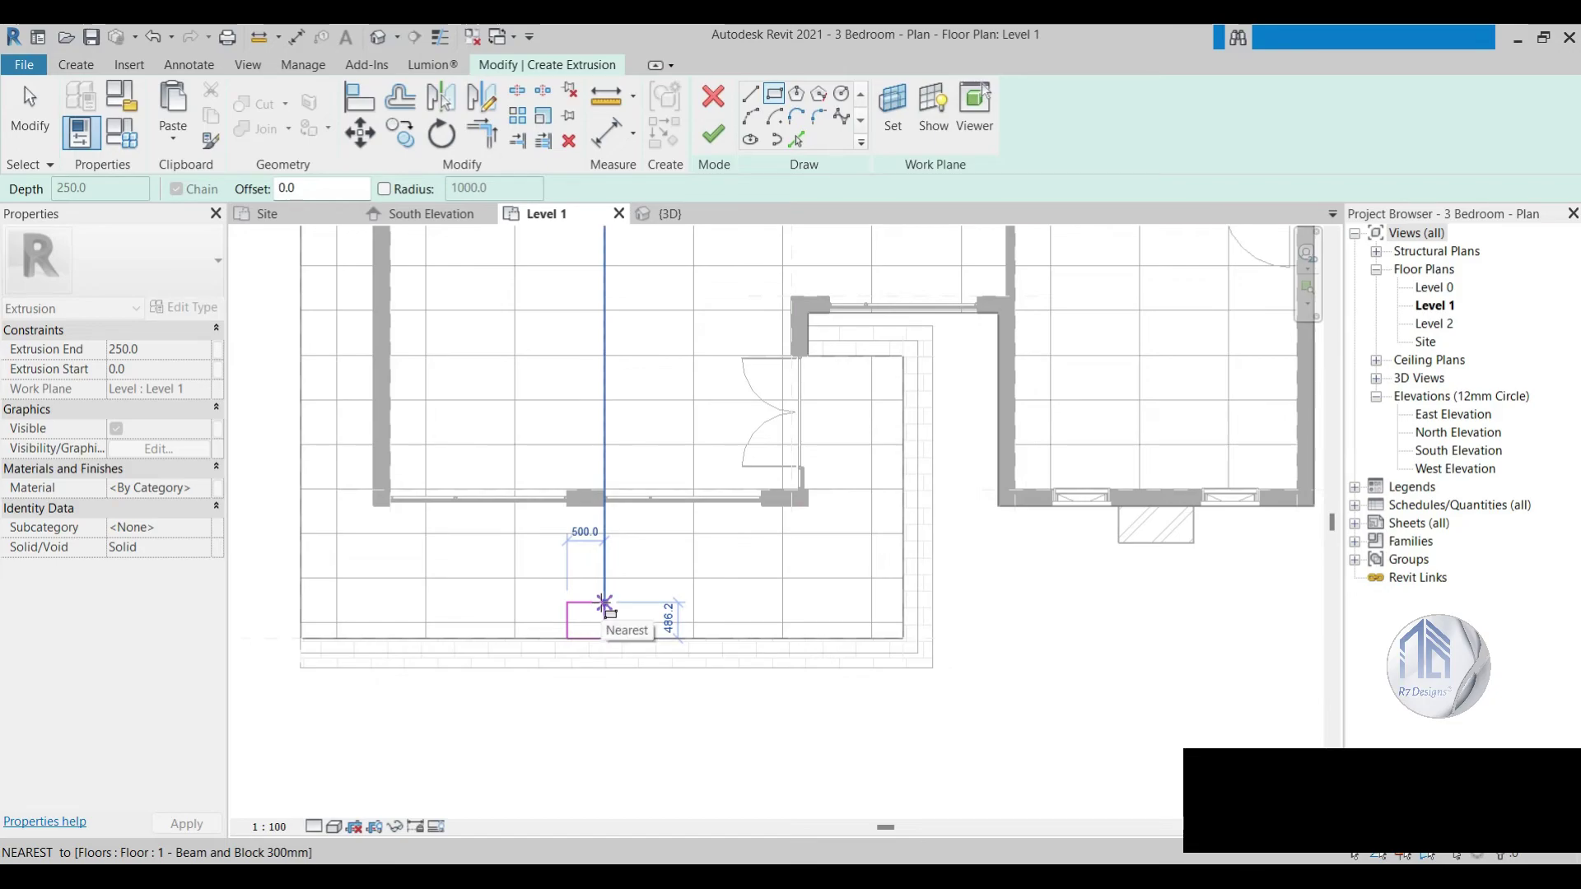
pyautogui.click(605, 608)
pyautogui.click(26, 98)
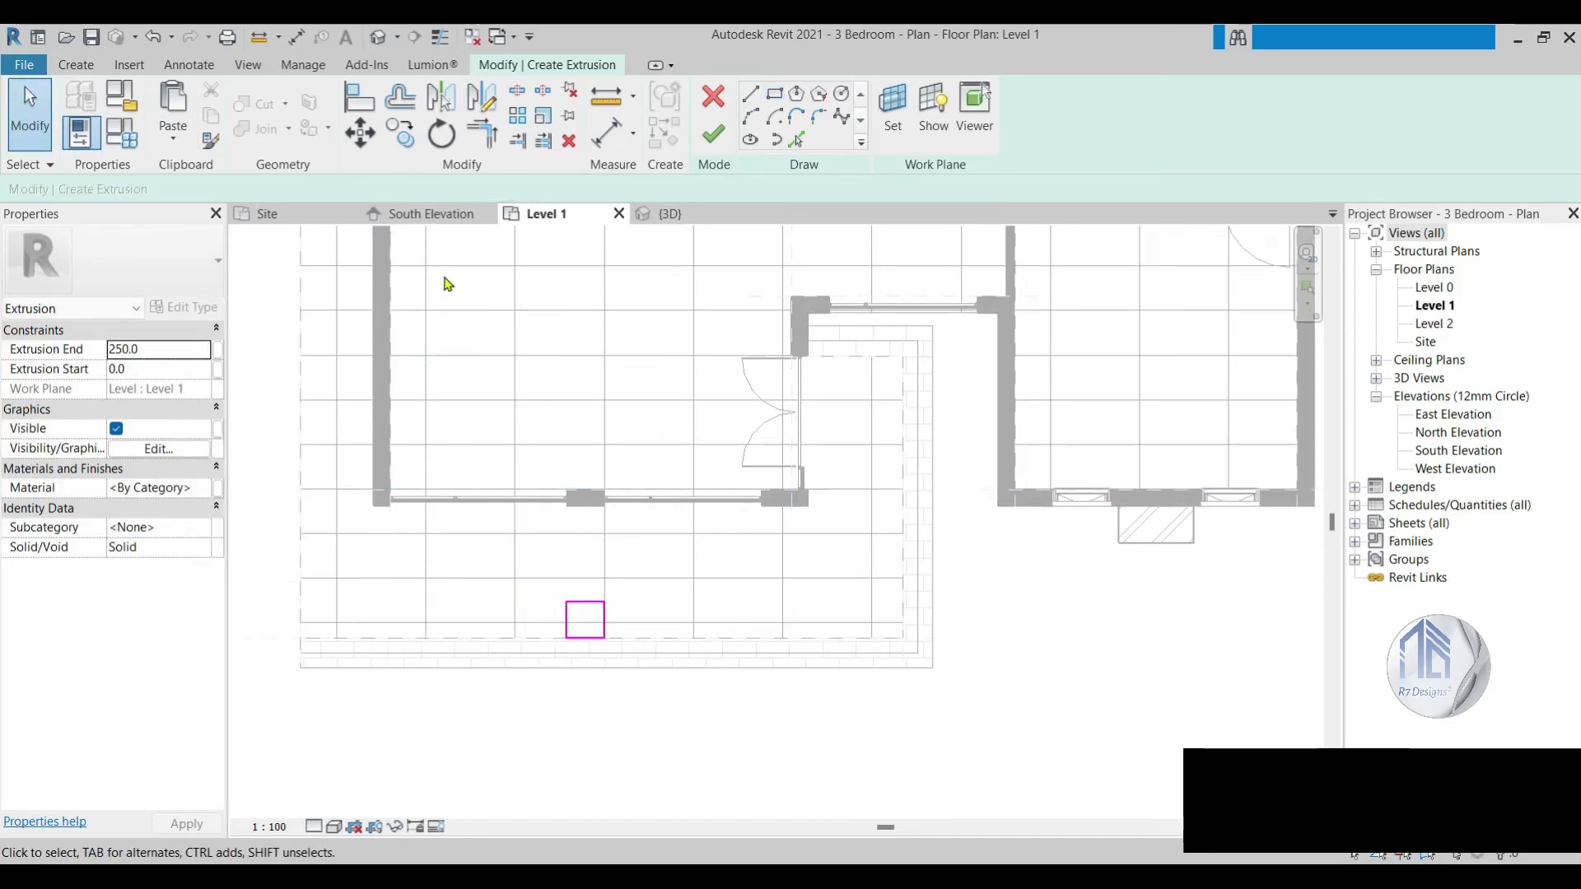
pyautogui.click(707, 136)
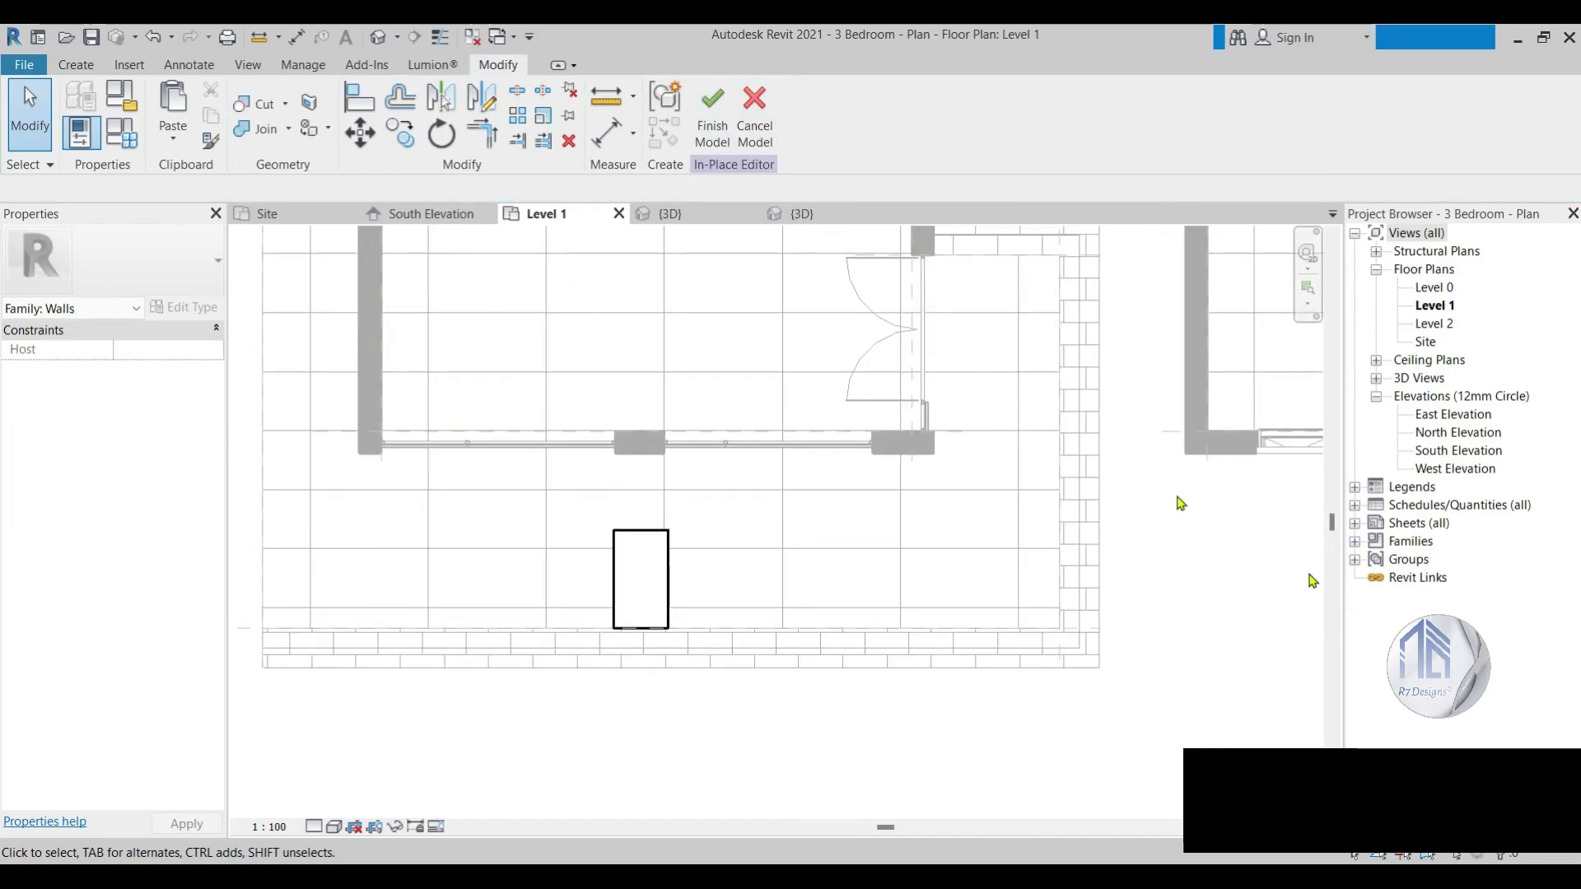
pyautogui.click(698, 136)
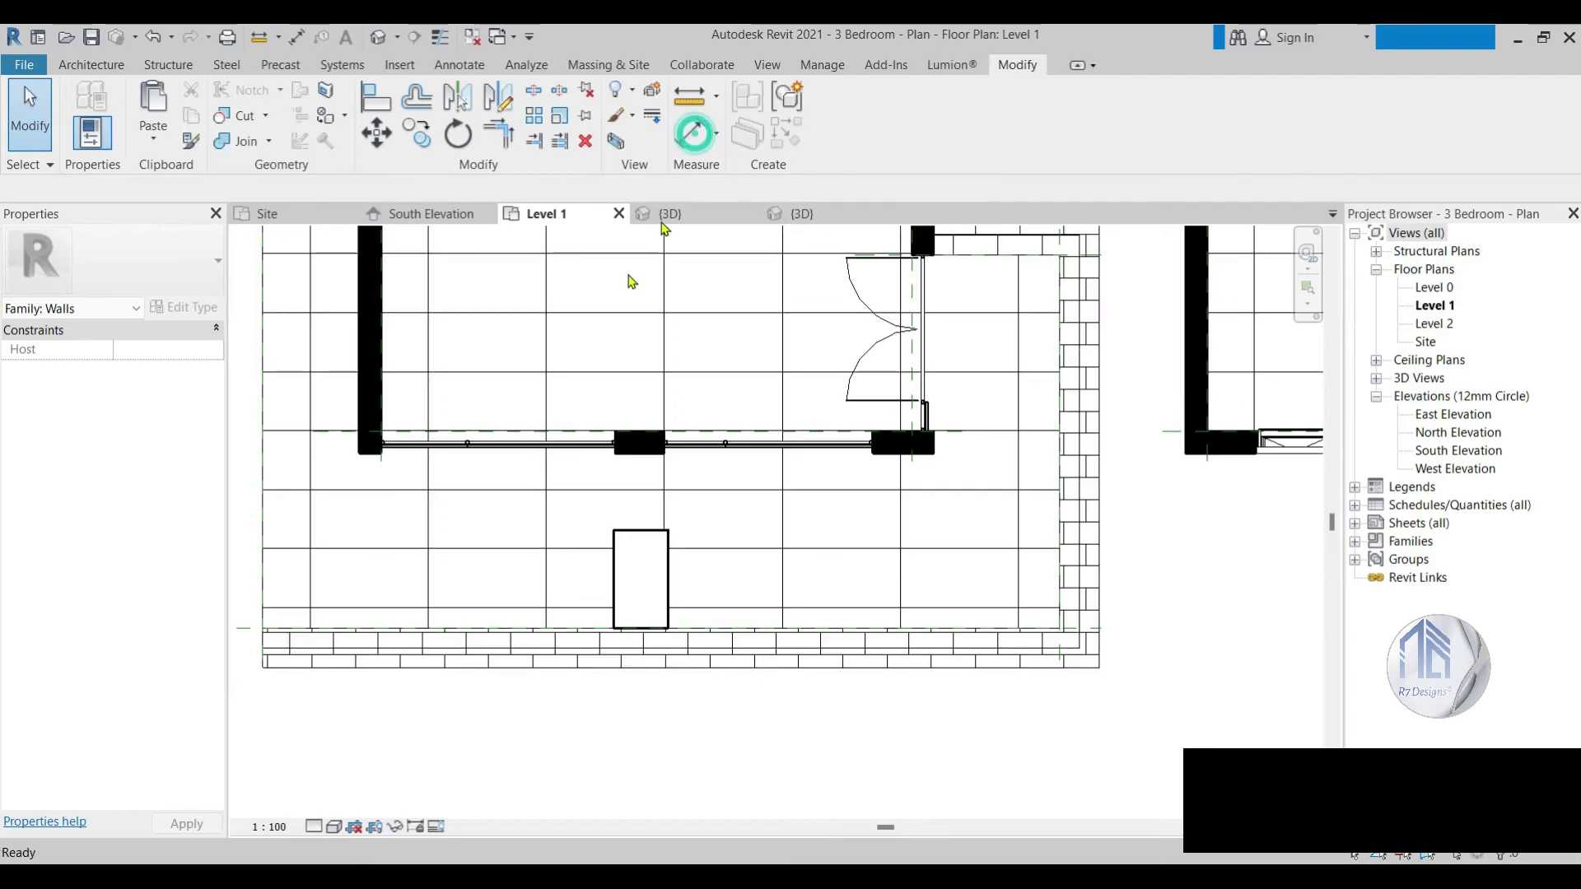
# Step: Reopen the terrace pier and extrude a long rectangle from the terrace edge past the front wall
pyautogui.scroll(-2, 634, 560)
pyautogui.scroll(2, 651, 563)
pyautogui.click(658, 564)
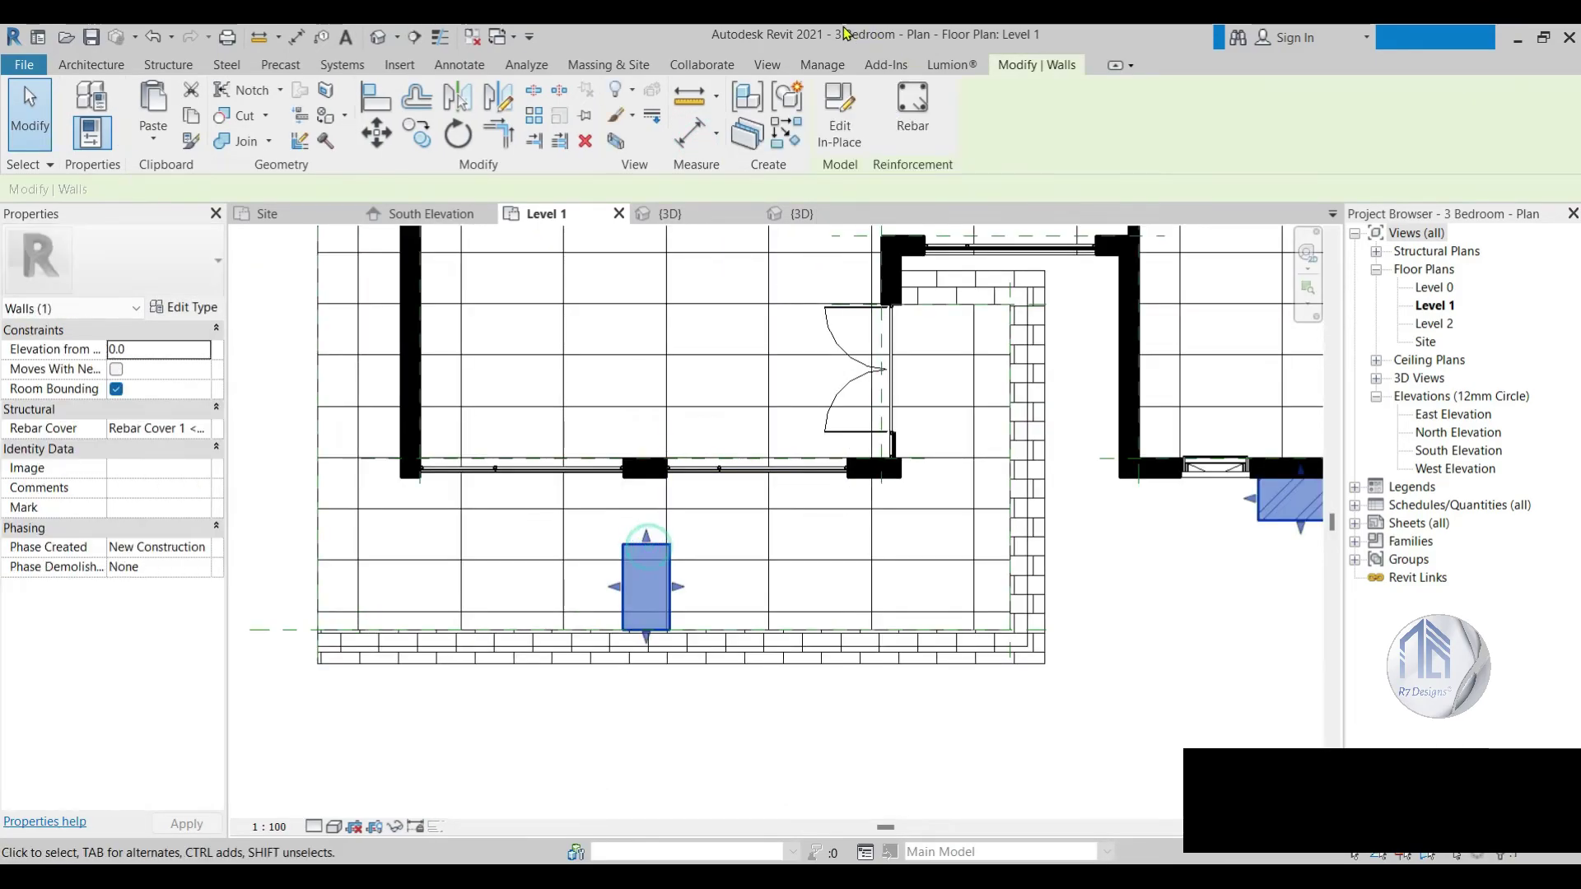
pyautogui.click(839, 115)
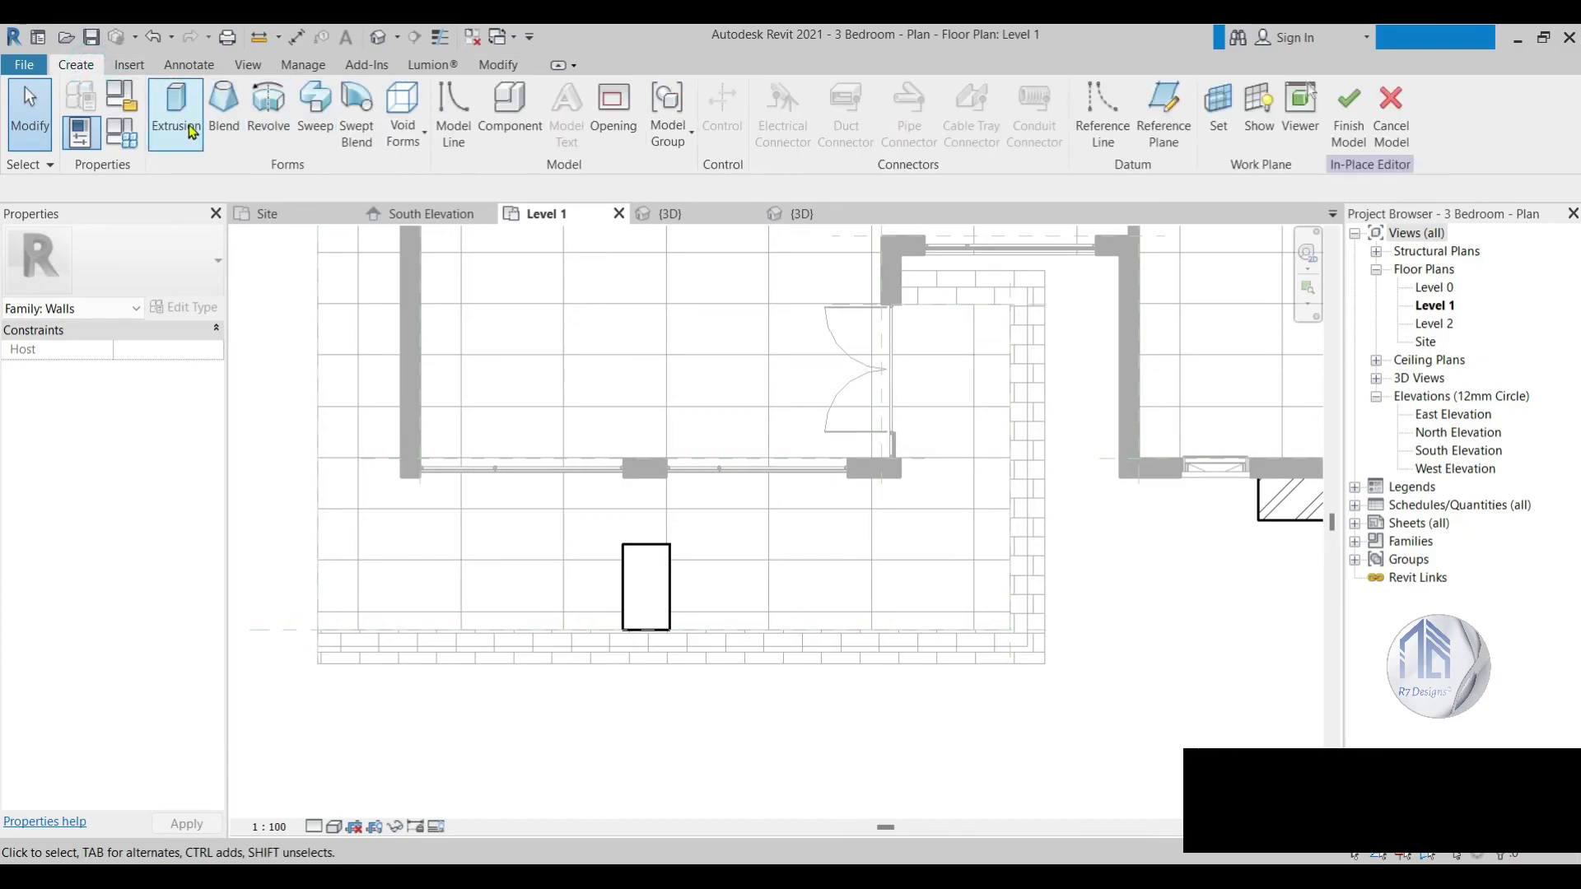
pyautogui.click(176, 111)
pyautogui.click(774, 97)
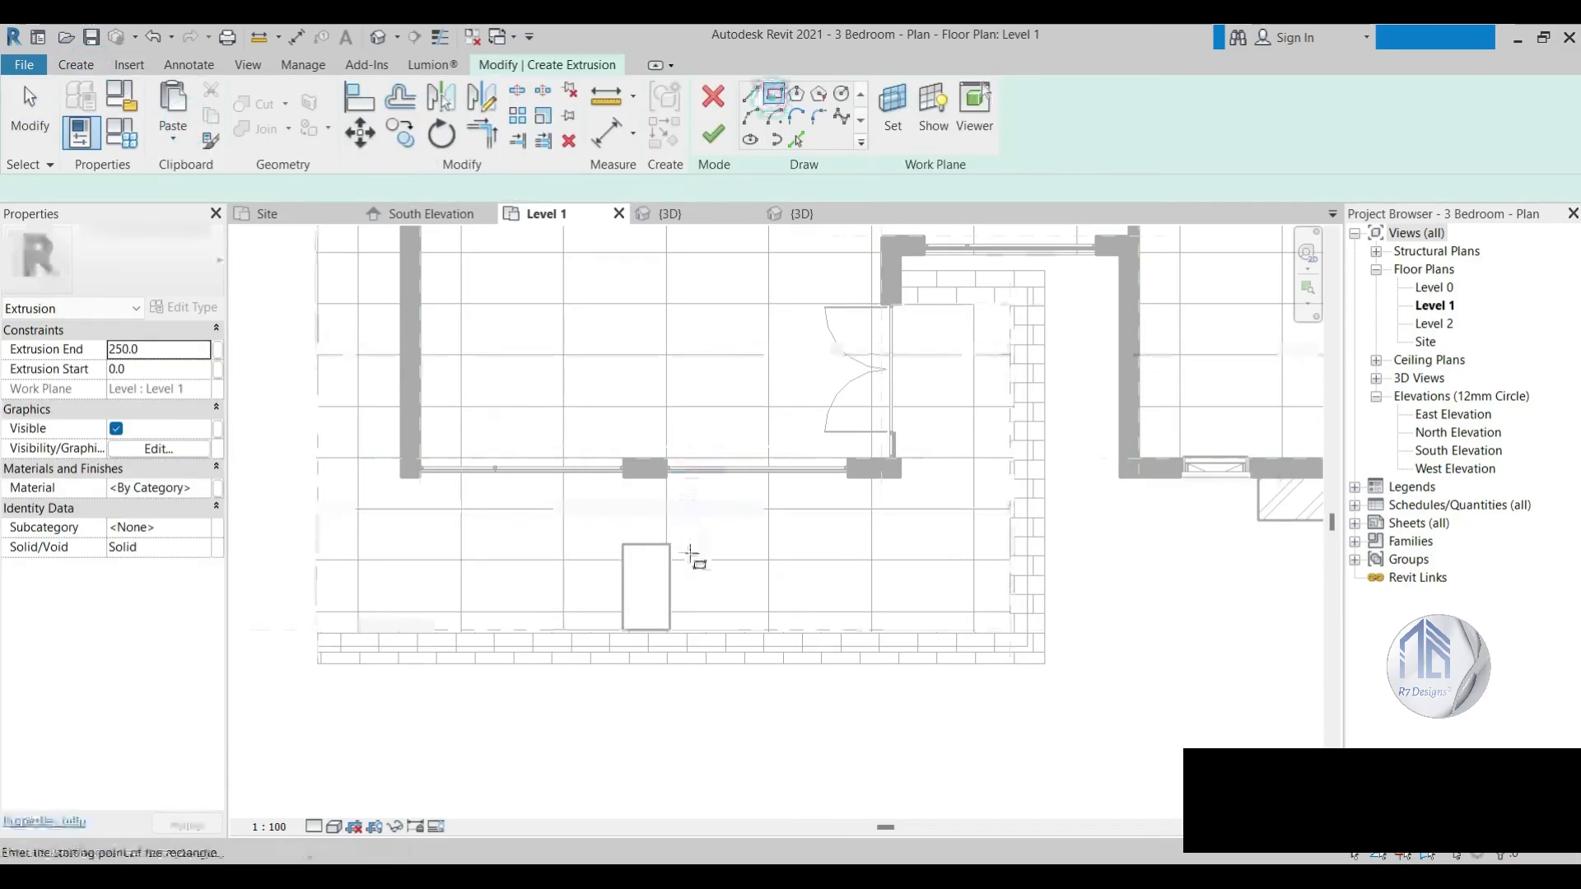
pyautogui.click(667, 630)
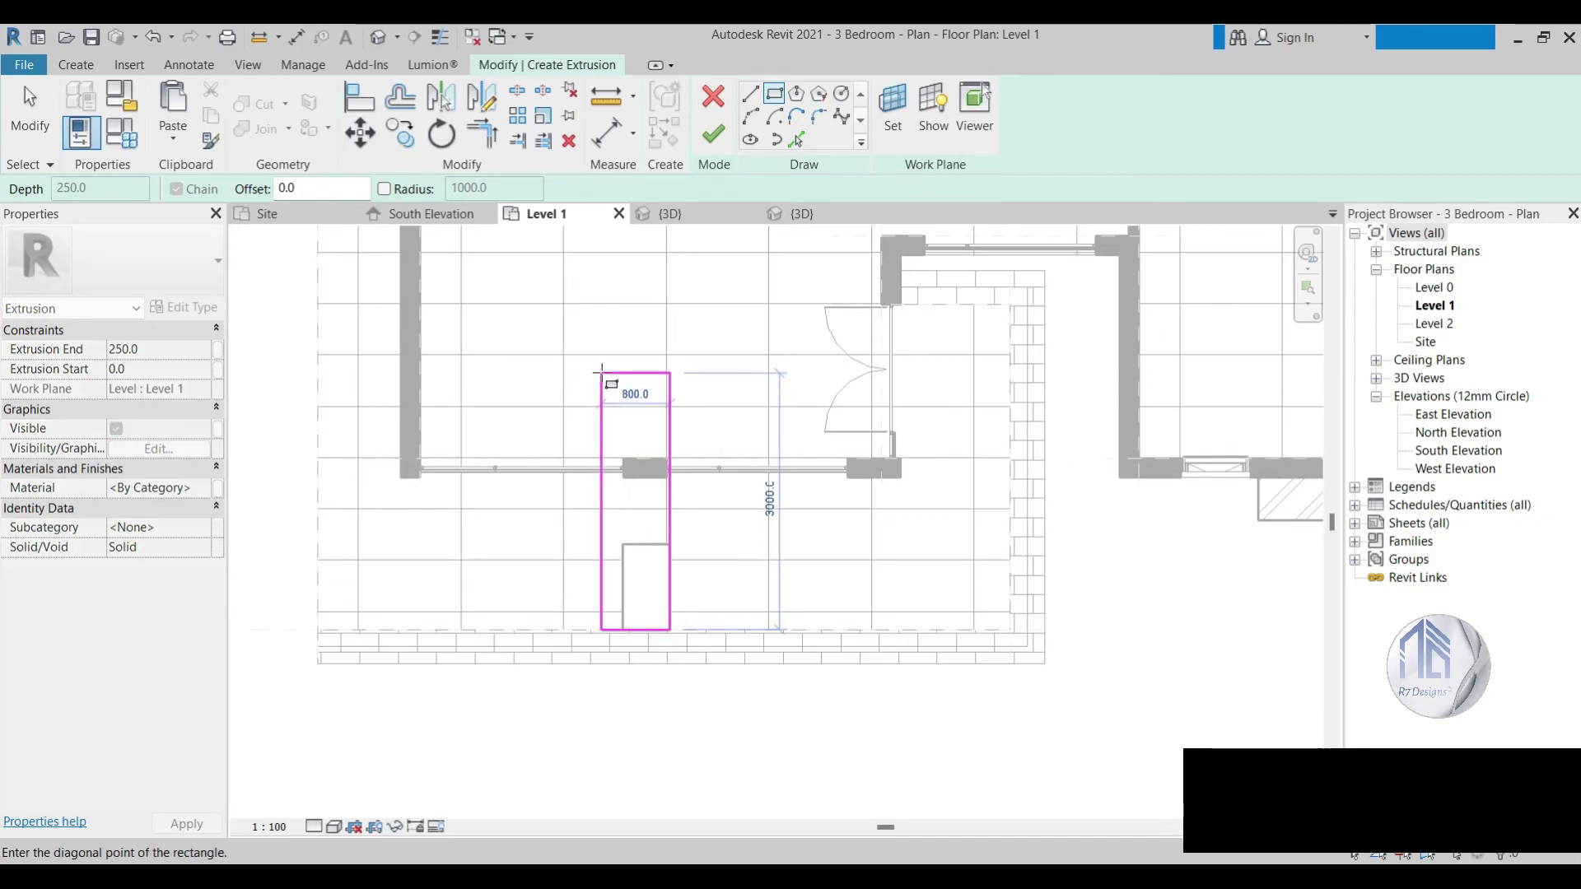
pyautogui.click(624, 369)
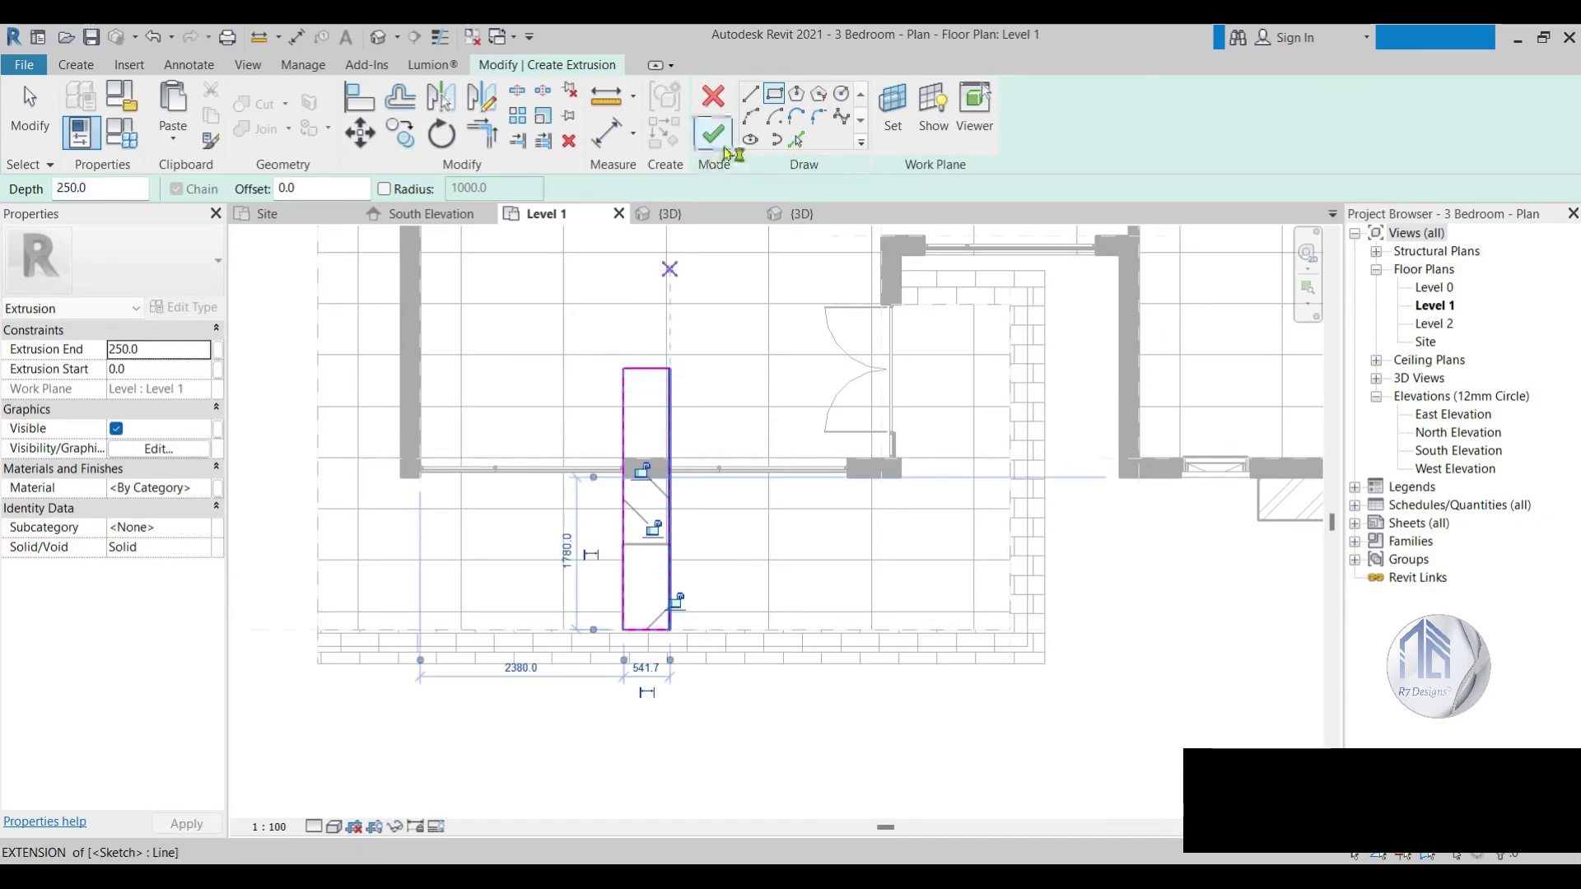
pyautogui.click(721, 144)
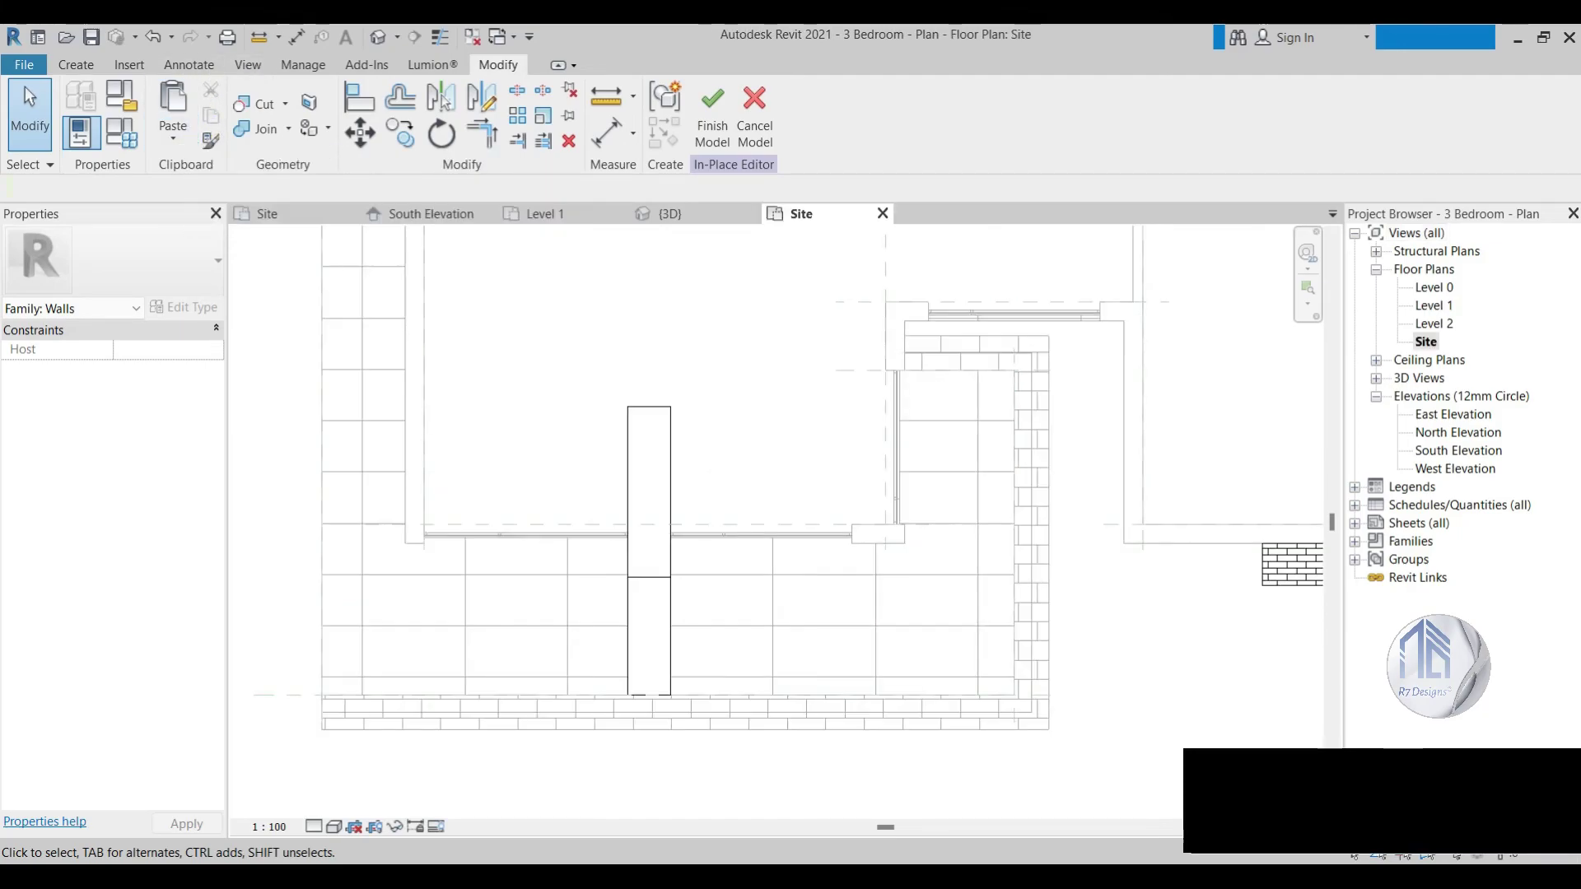
# Step: Select the terrace pier extrusion in the Site plan and drag its bottom end upward
pyautogui.scroll(2, 630, 569)
pyautogui.scroll(1, 630, 570)
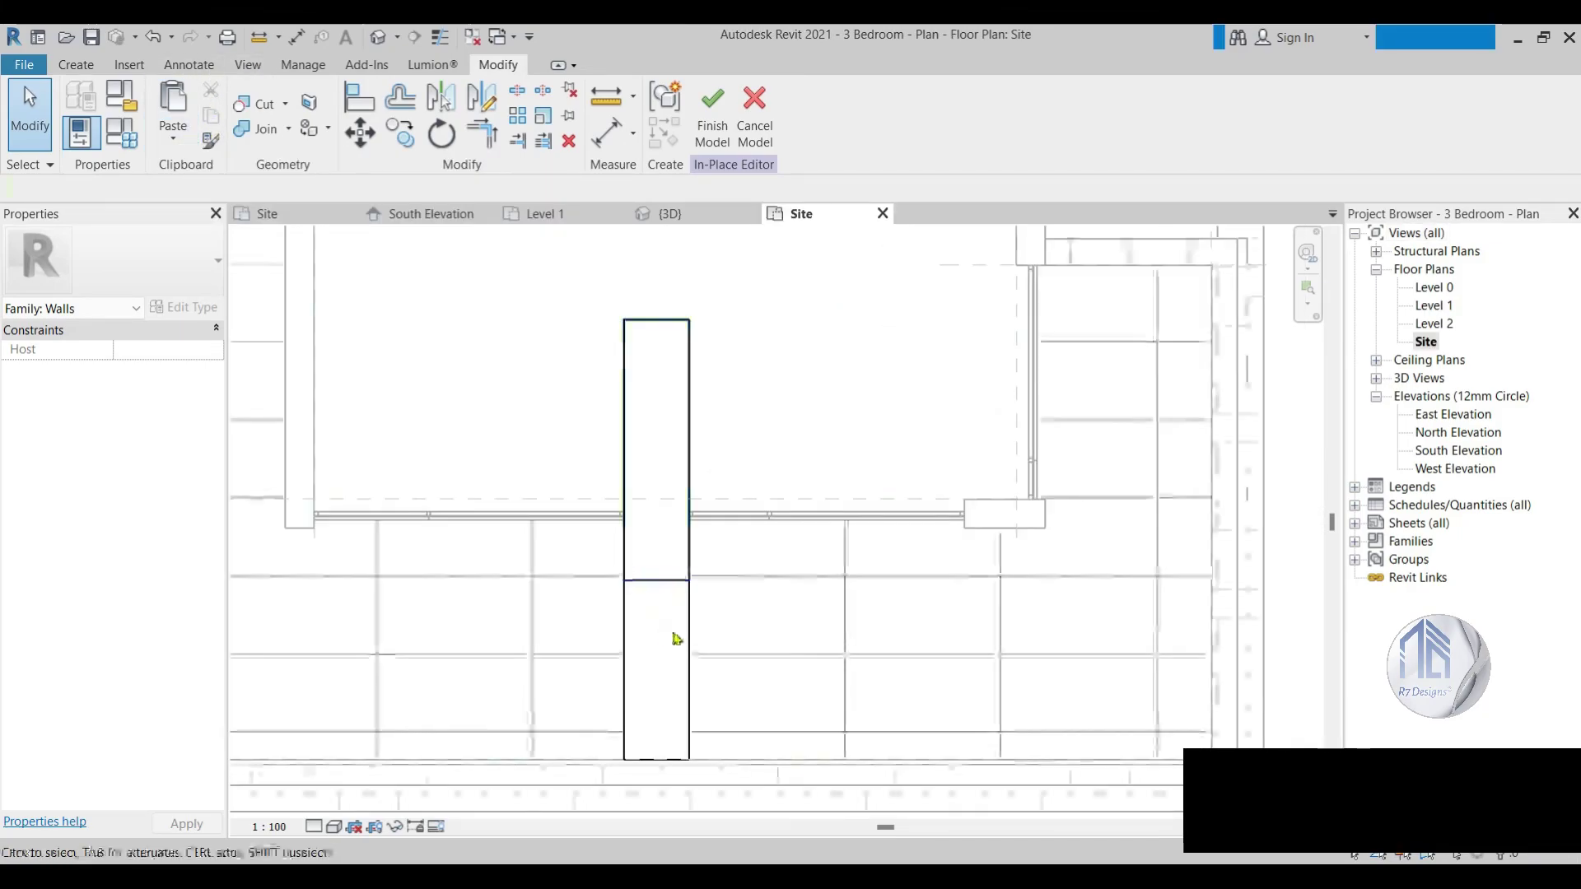
pyautogui.click(671, 639)
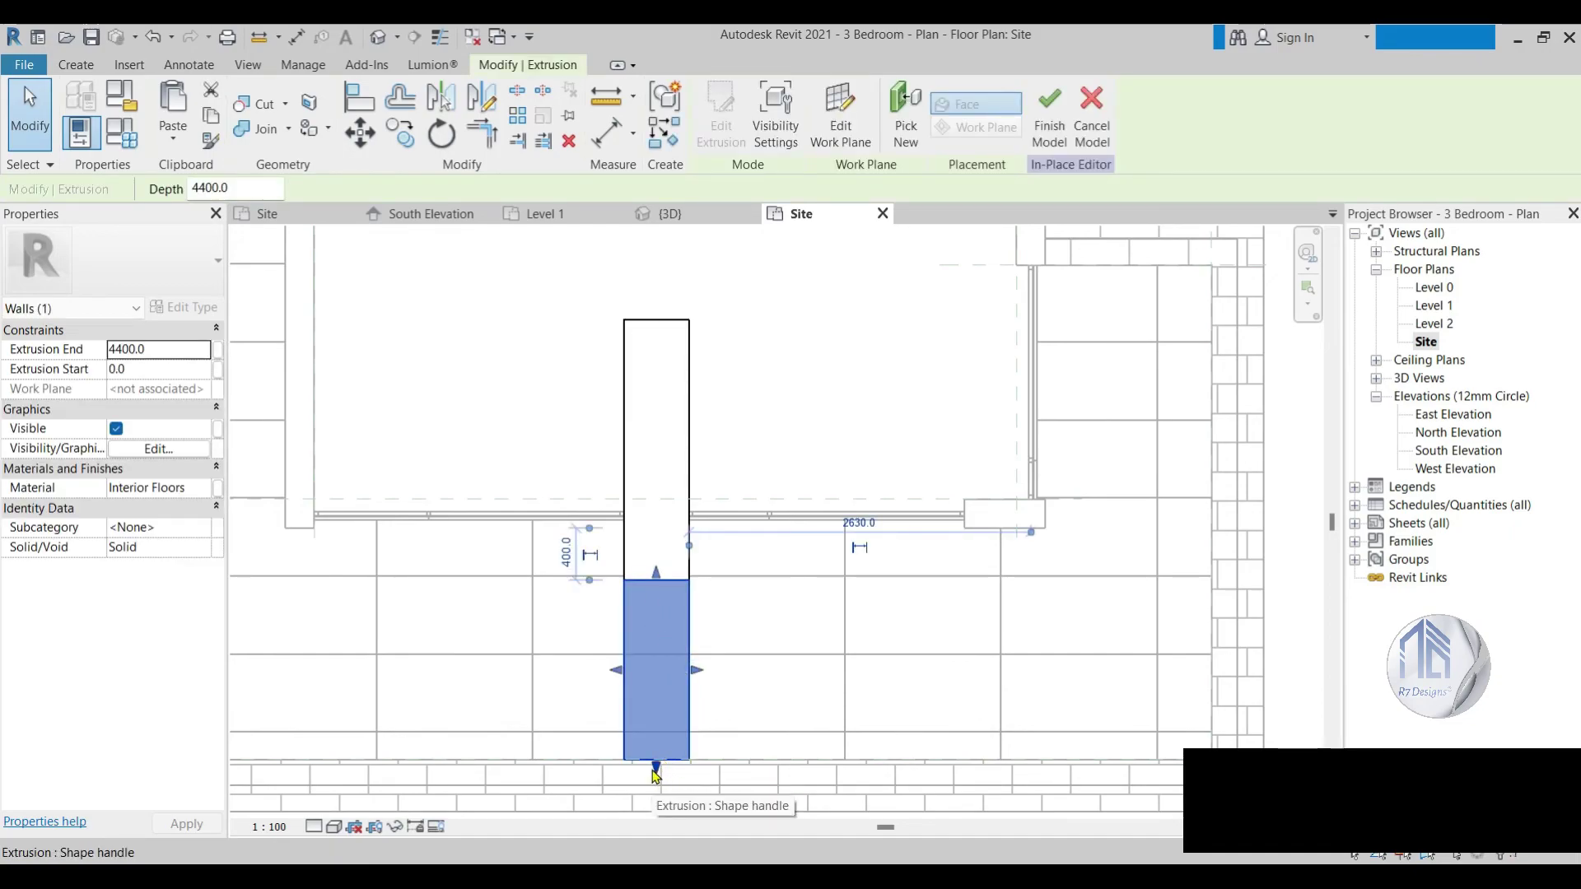
pyautogui.moveTo(657, 774); pyautogui.dragTo(650, 741)
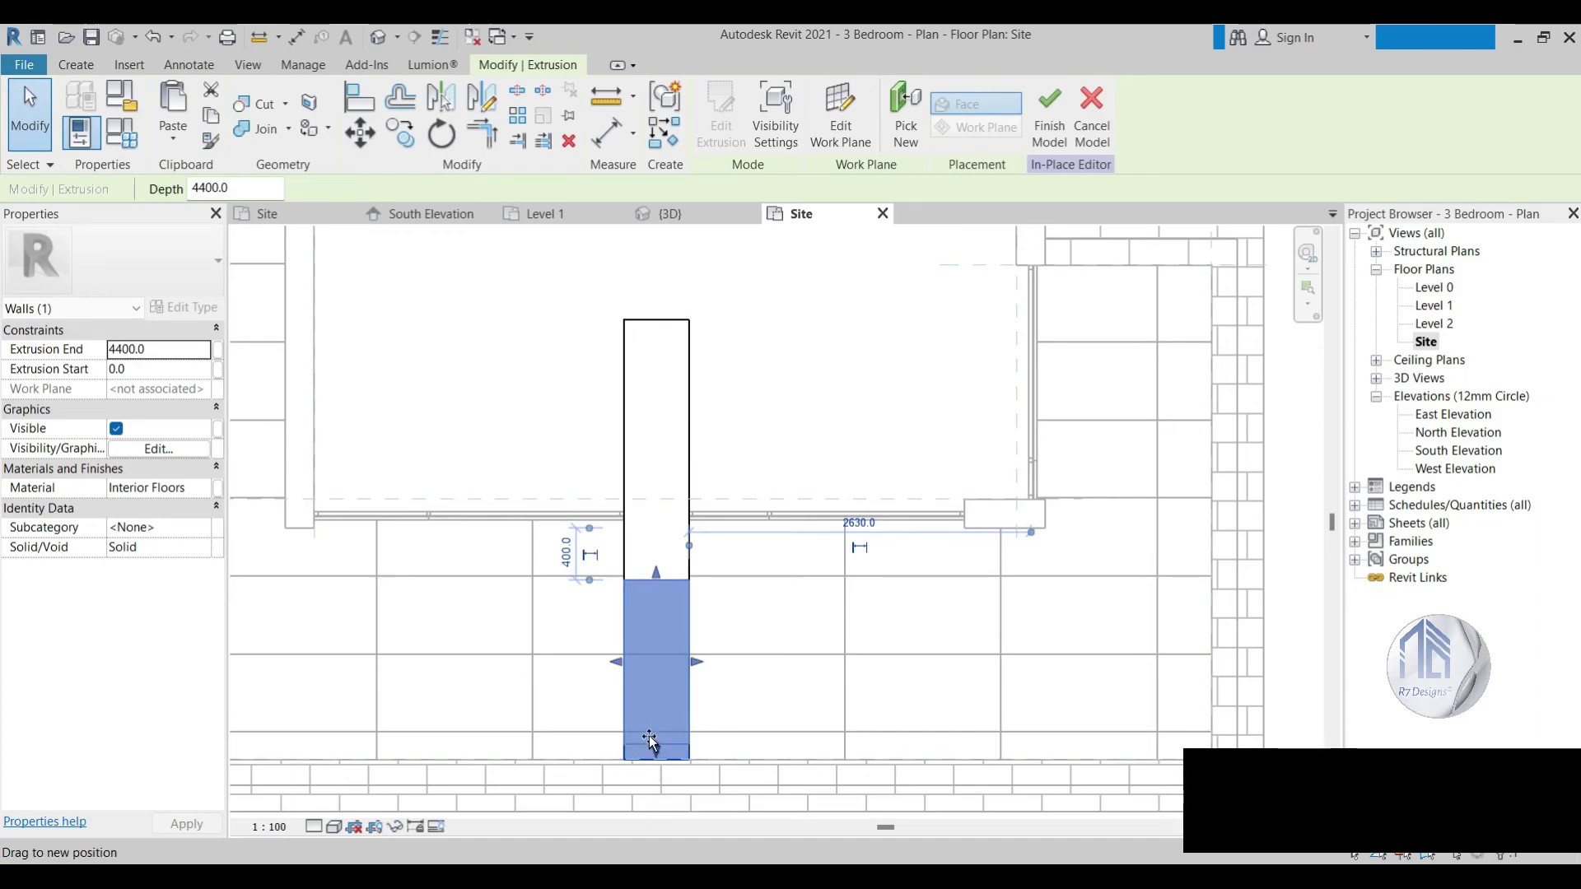
pyautogui.moveTo(650, 683); pyautogui.dragTo(651, 682)
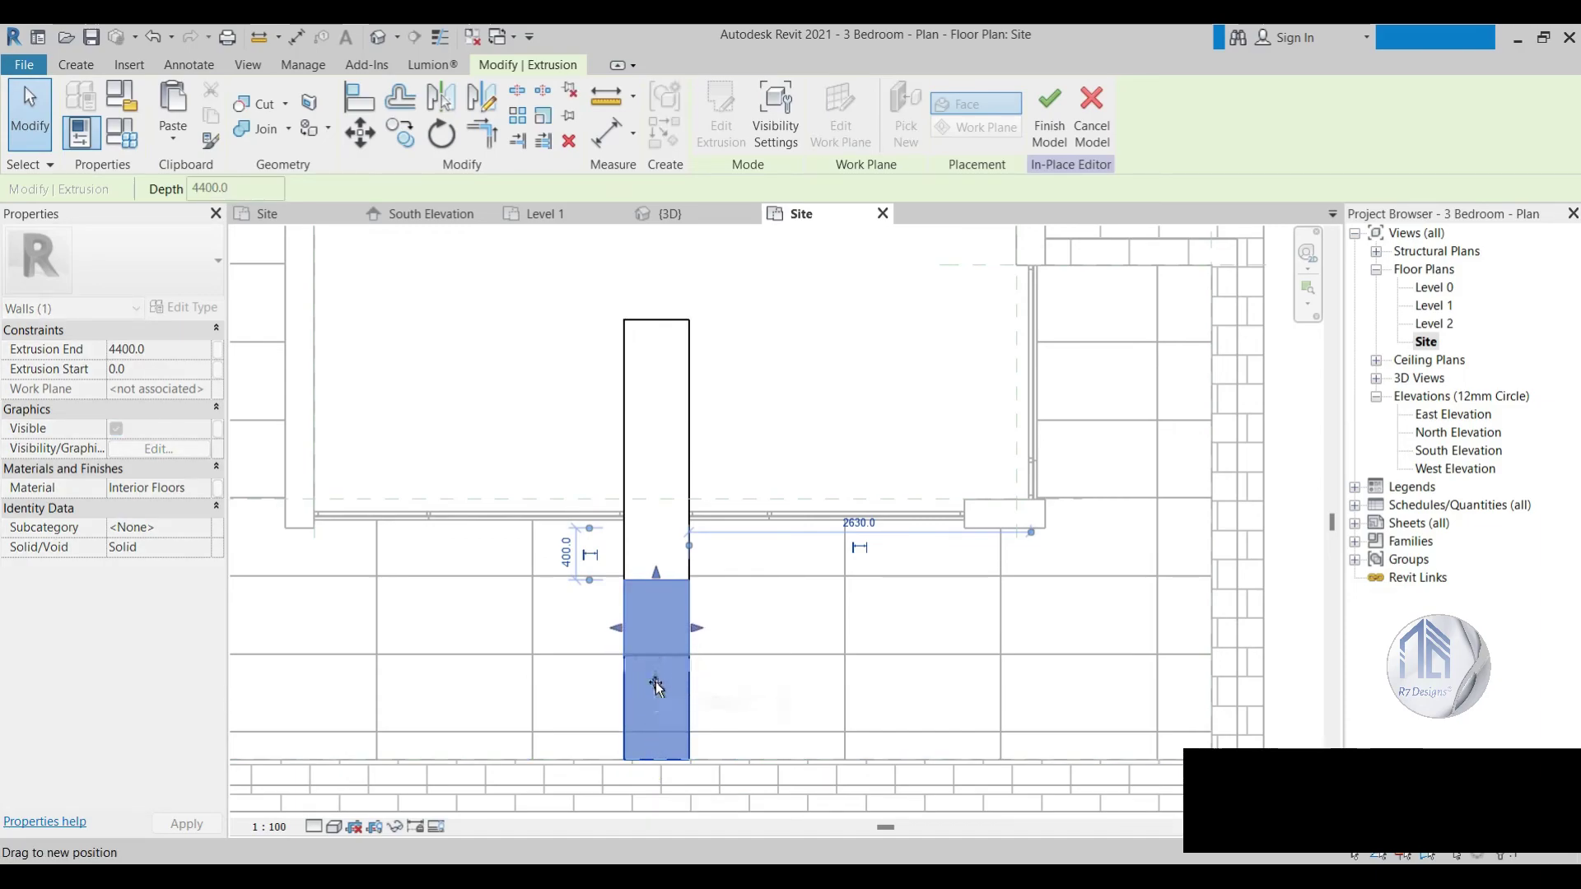
# Step: Set the outline's bottom line dimension to 700 and finish the in-place model
pyautogui.click(721, 123)
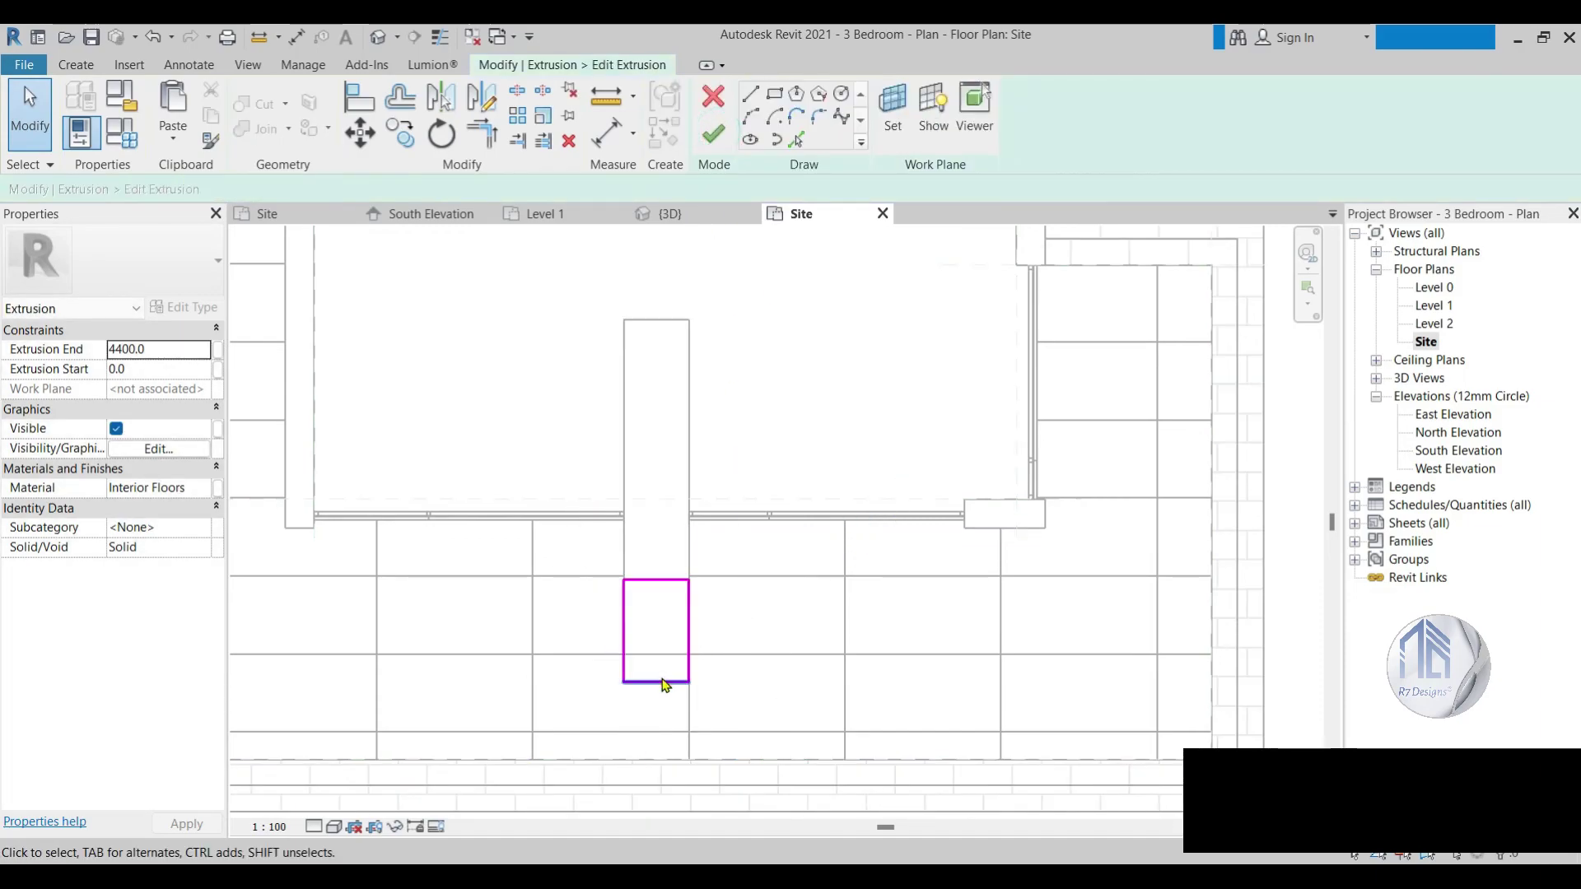
pyautogui.click(658, 680)
pyautogui.click(565, 630)
pyautogui.write('700')
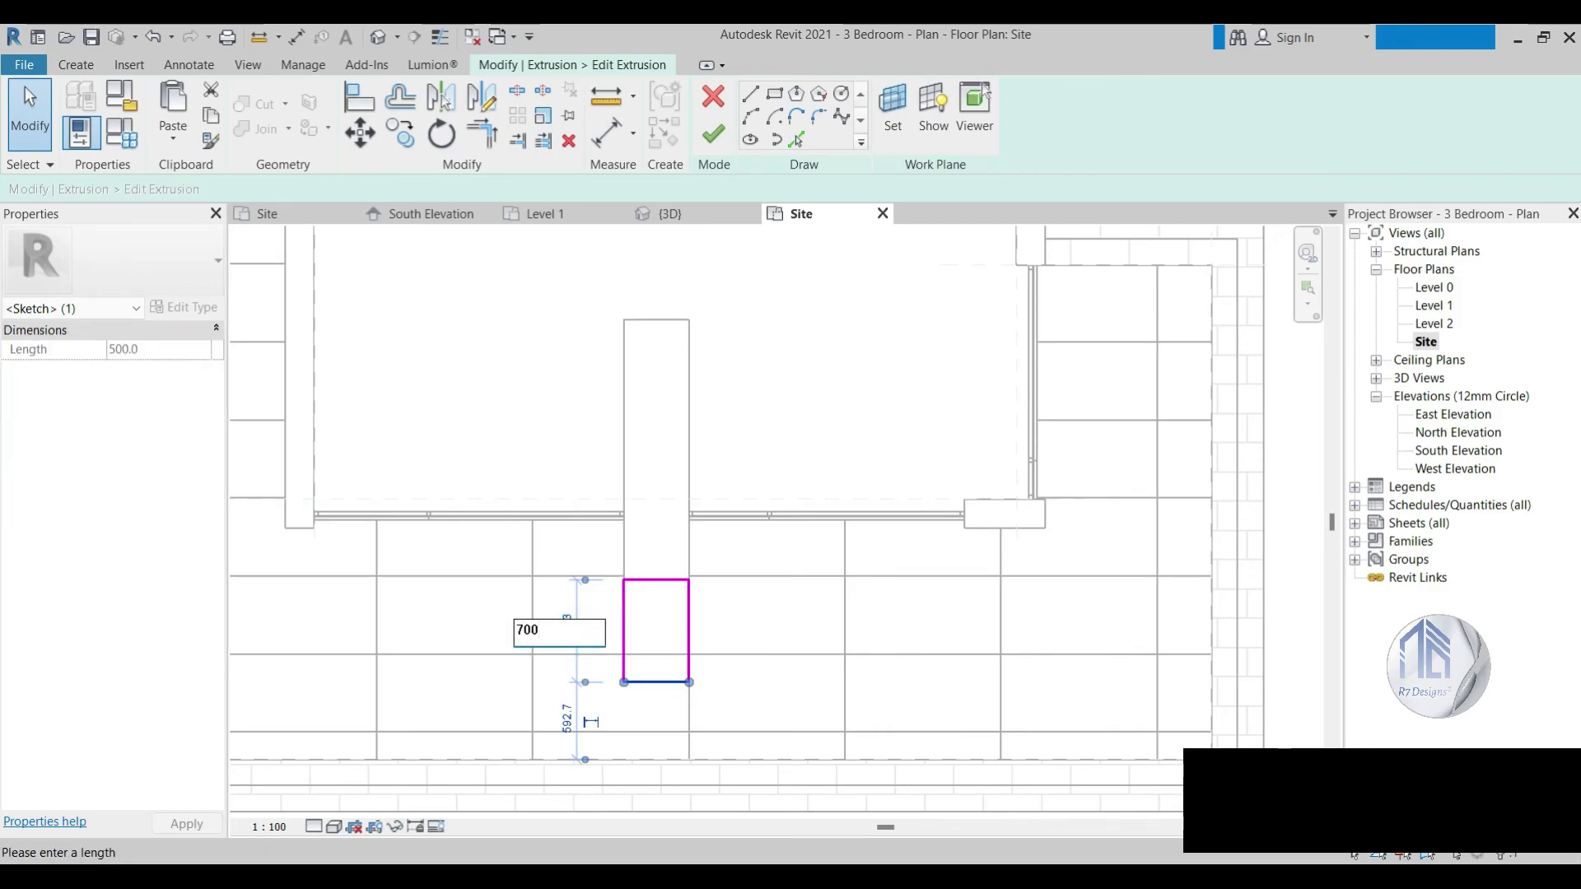
pyautogui.press('Return')
pyautogui.click(805, 650)
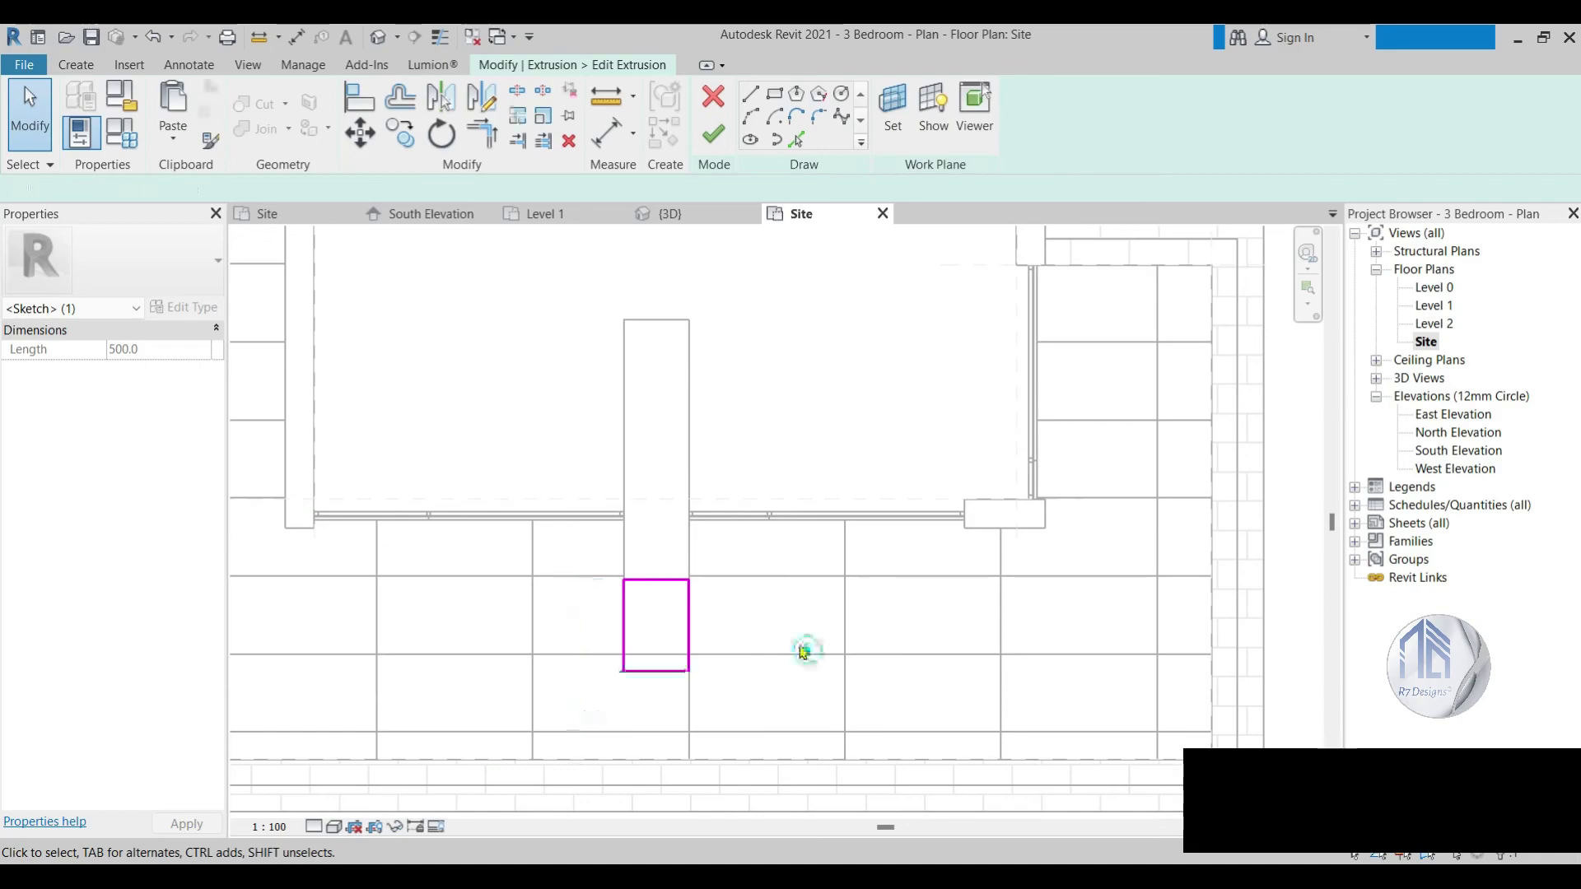
pyautogui.click(705, 144)
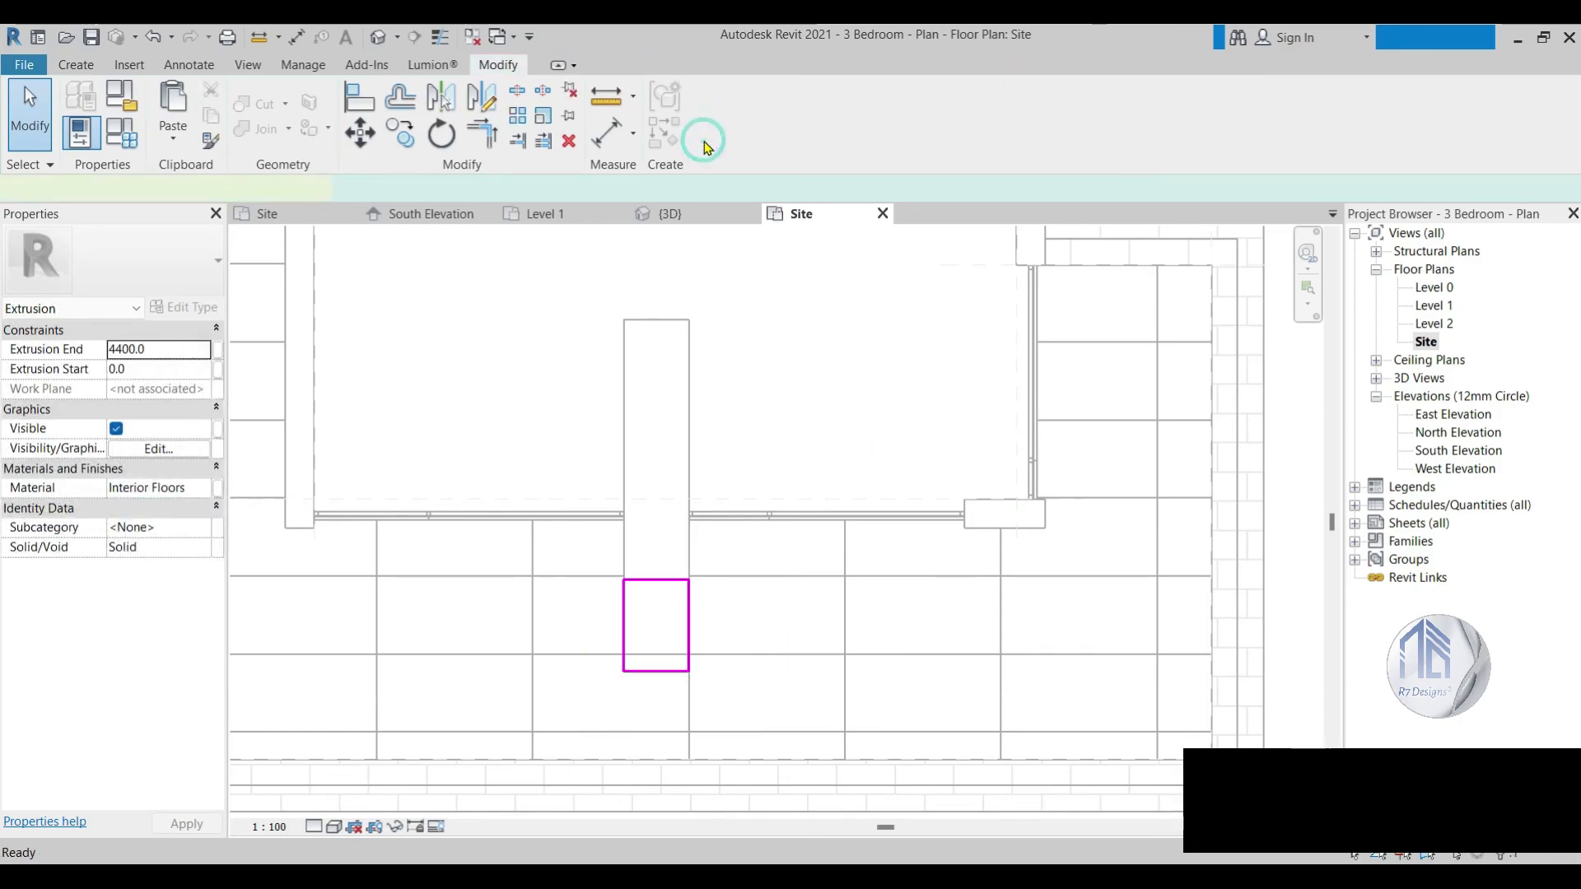
pyautogui.click(1052, 146)
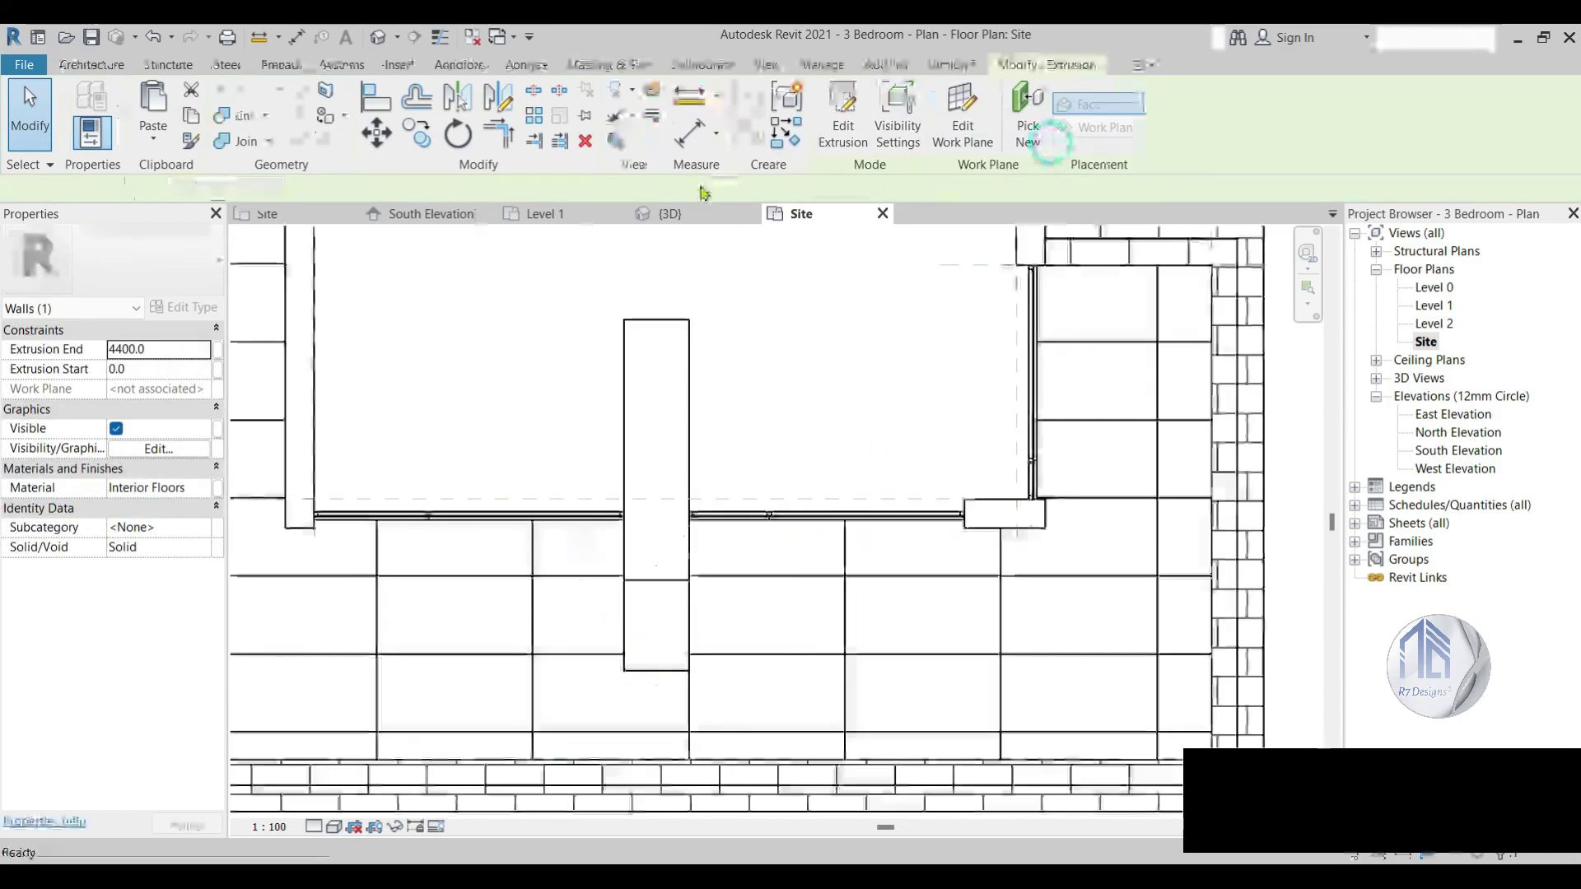
# Step: Dismiss the save reminder, then open the terrace pier for in-place editing in the 3D view
pyautogui.click(949, 280)
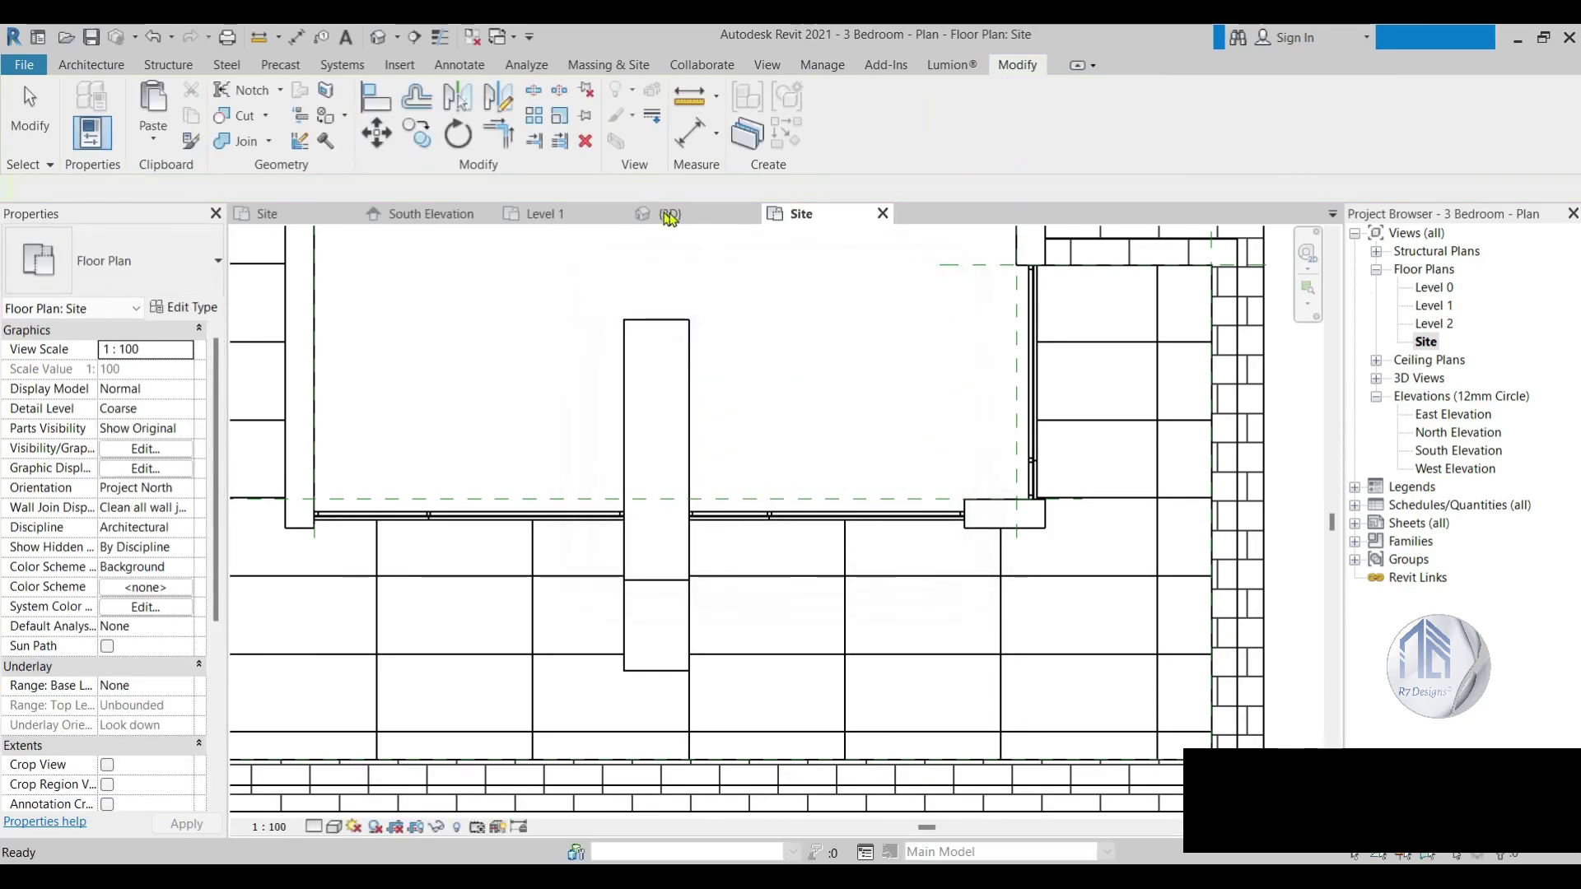
pyautogui.click(670, 214)
pyautogui.scroll(-3, 739, 446)
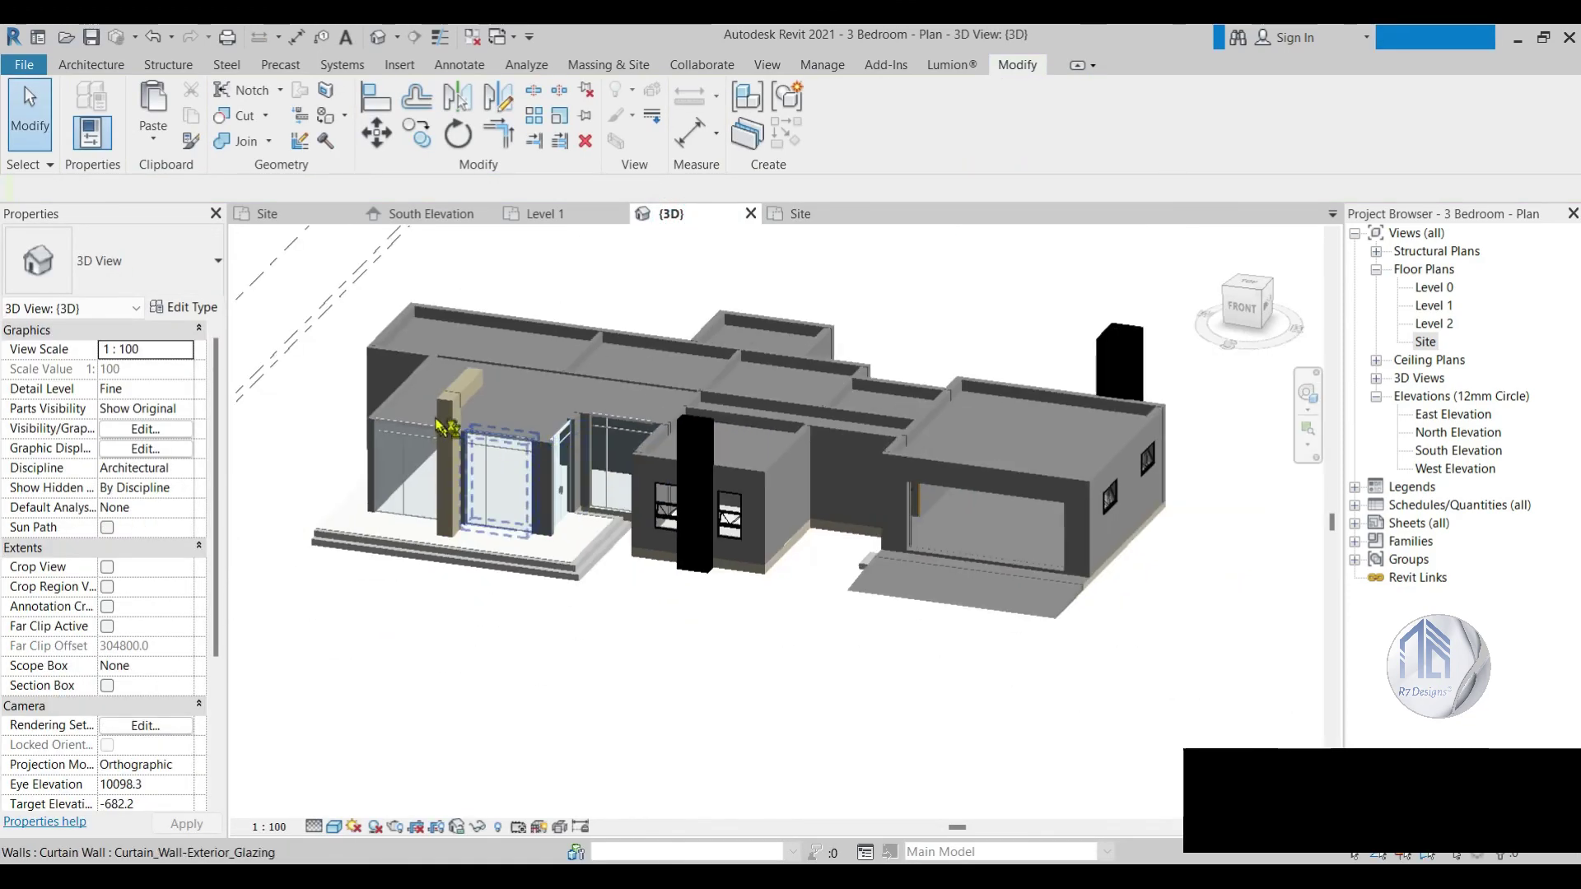
pyautogui.scroll(4, 527, 395)
pyautogui.scroll(4, 518, 389)
pyautogui.scroll(2, 518, 390)
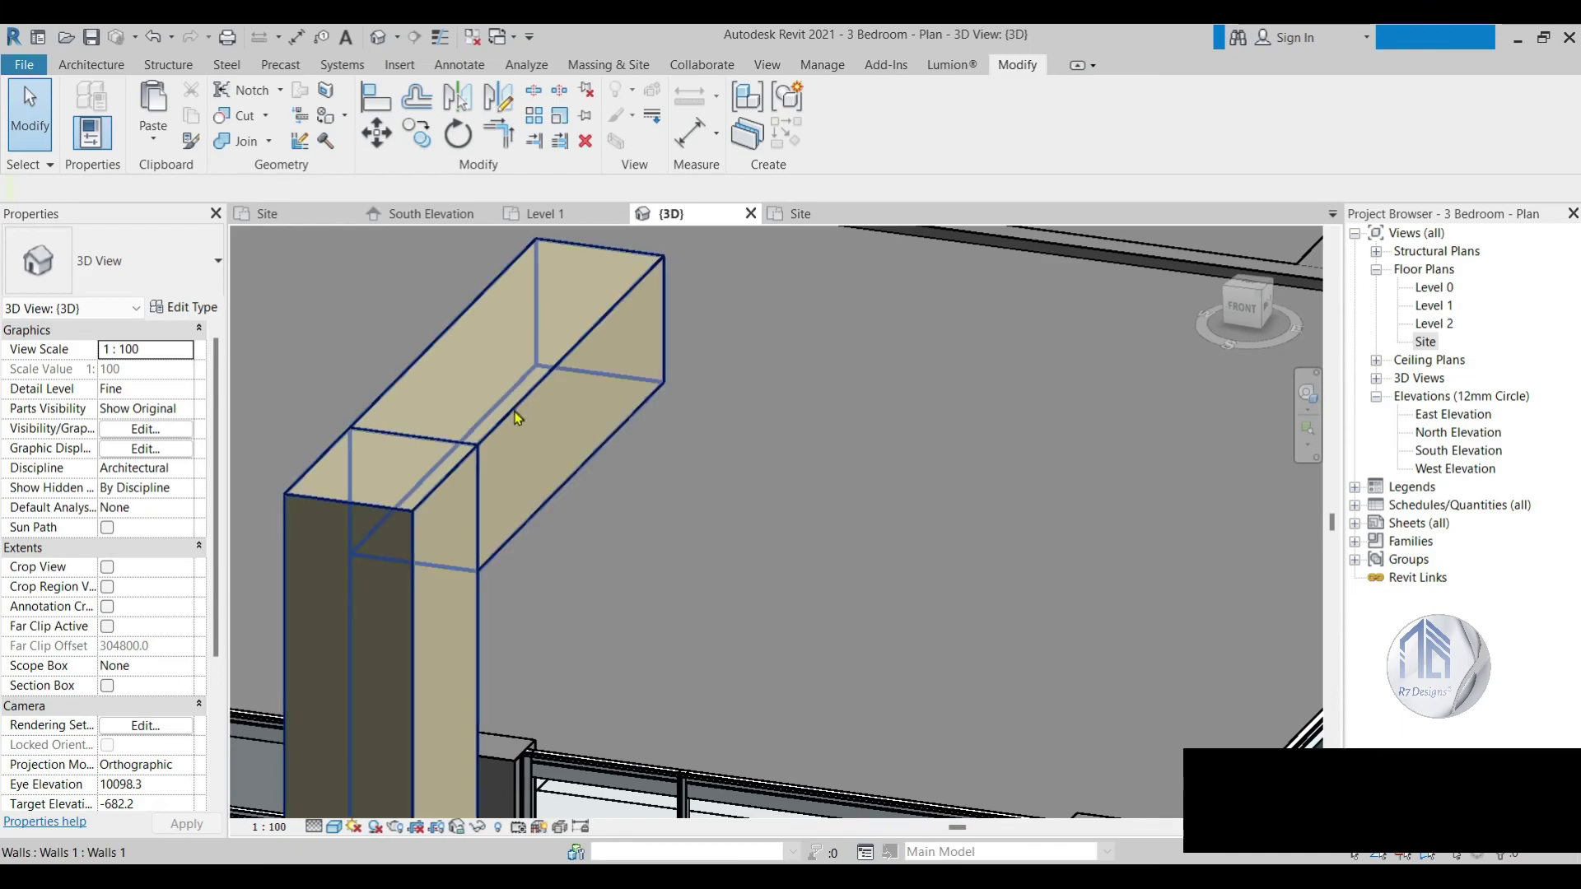
pyautogui.click(510, 412)
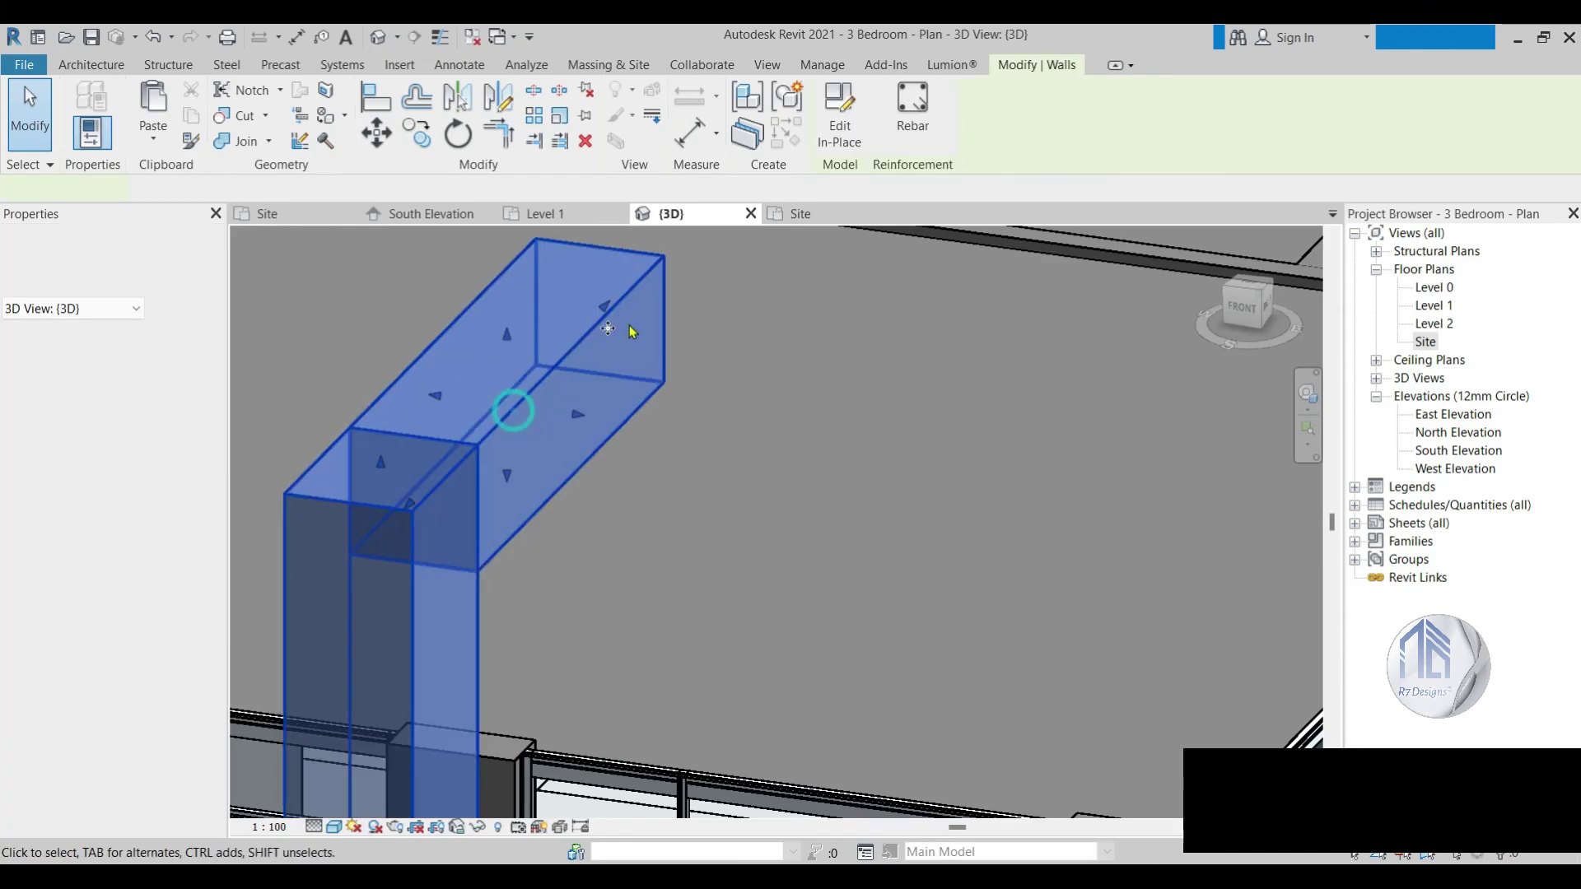
pyautogui.click(836, 156)
# Step: Join the pier's upright and overhead beam extrusions into one L-shaped solid
pyautogui.click(505, 416)
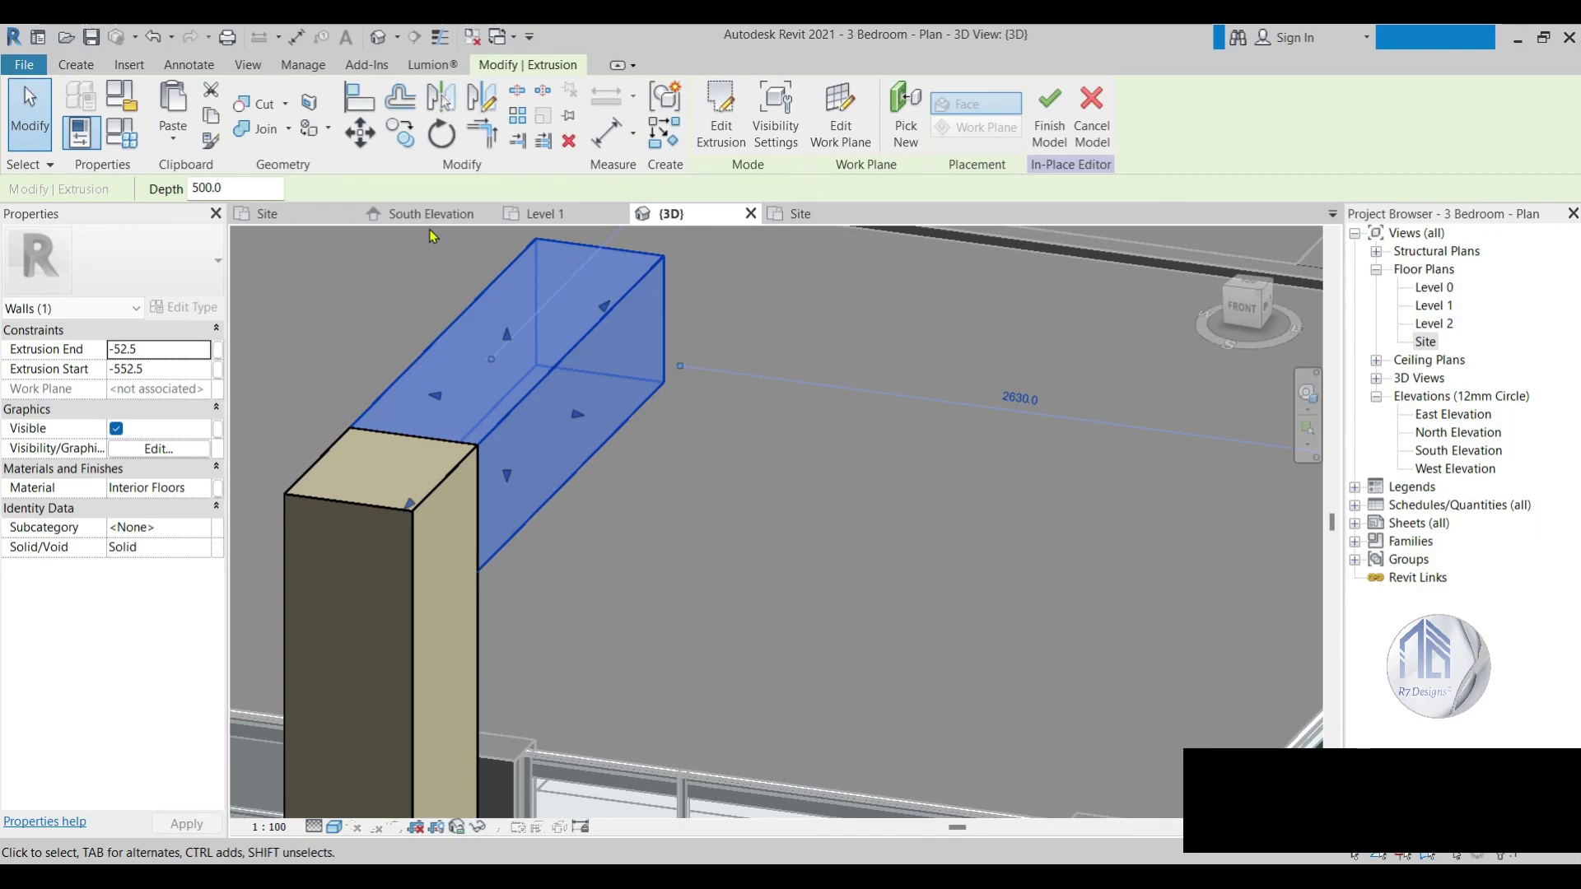
pyautogui.click(277, 130)
pyautogui.click(423, 491)
pyautogui.click(482, 428)
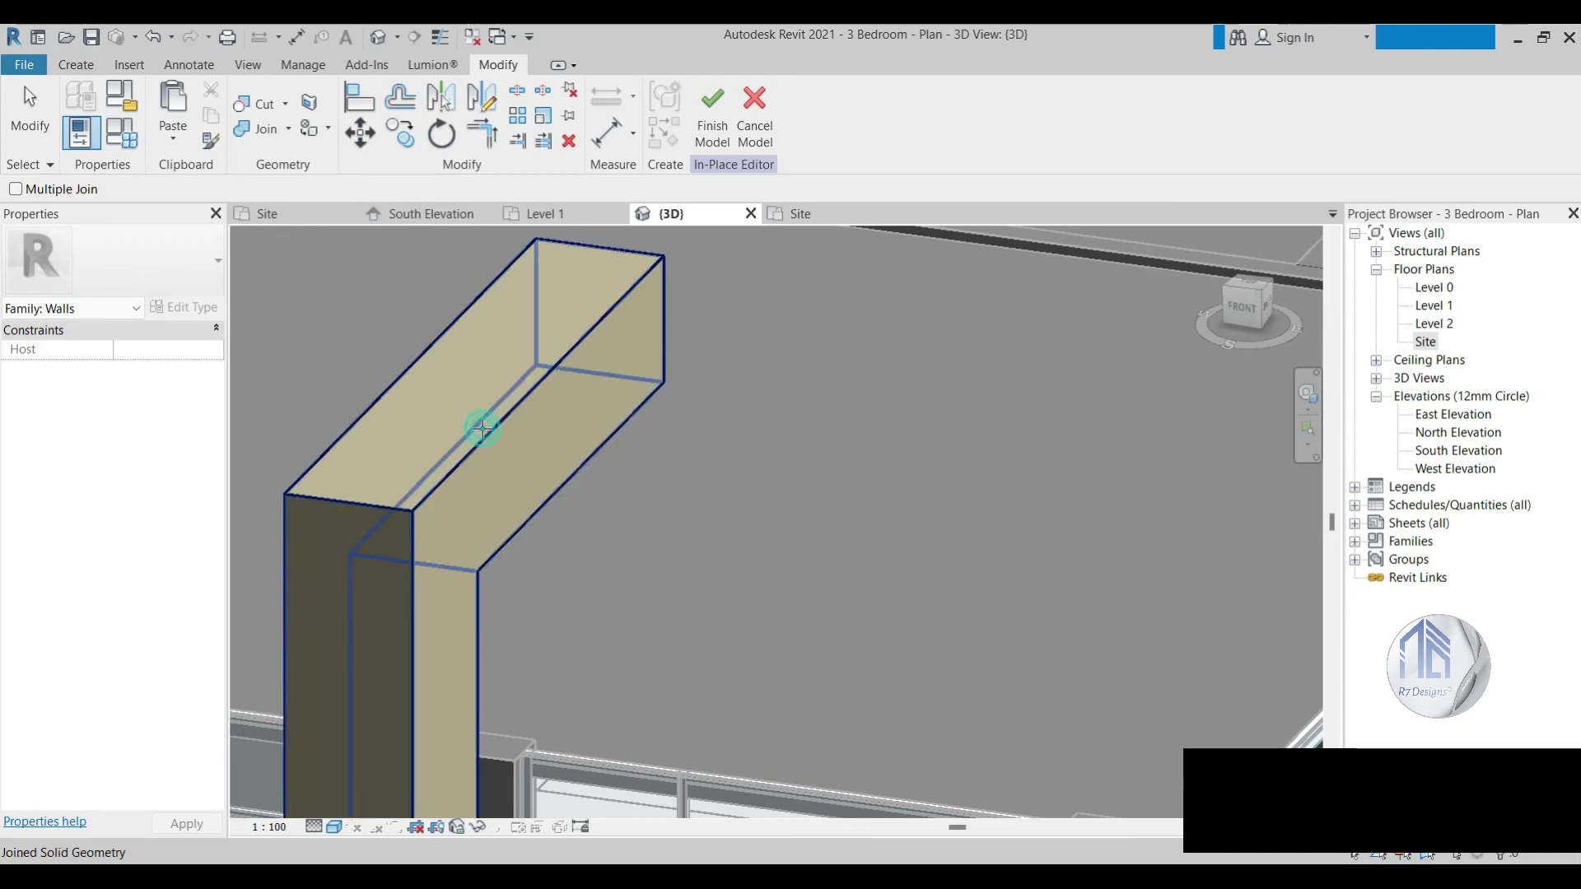
pyautogui.press('Escape')
pyautogui.press('Escape')
pyautogui.scroll(-2, 784, 466)
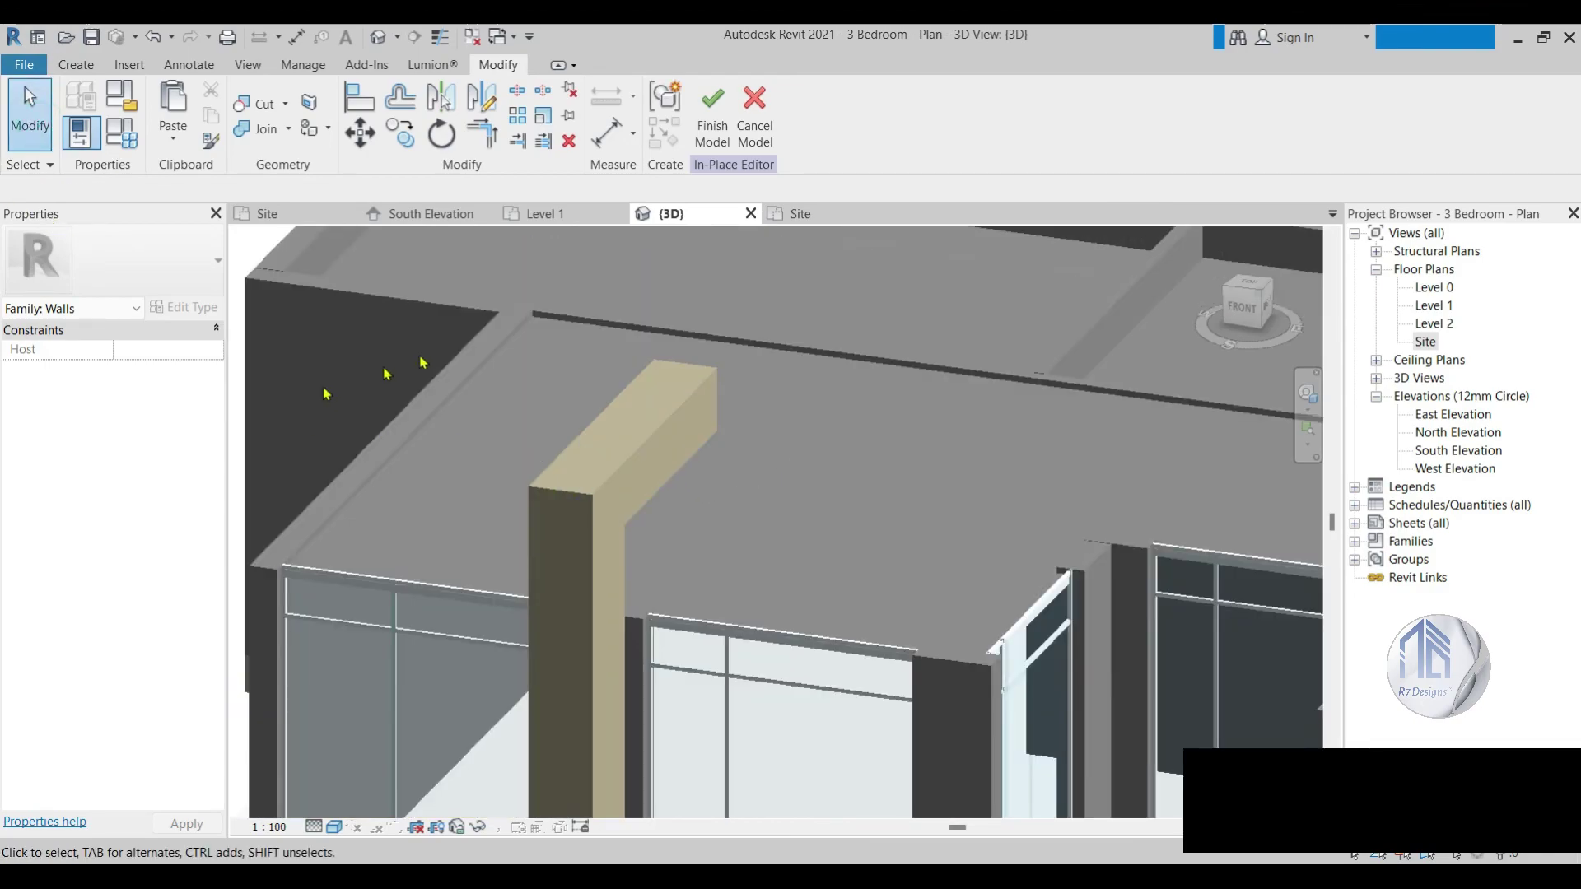
pyautogui.scroll(-3, 591, 401)
pyautogui.scroll(-2, 591, 402)
pyautogui.scroll(1, 659, 435)
pyautogui.scroll(2, 659, 435)
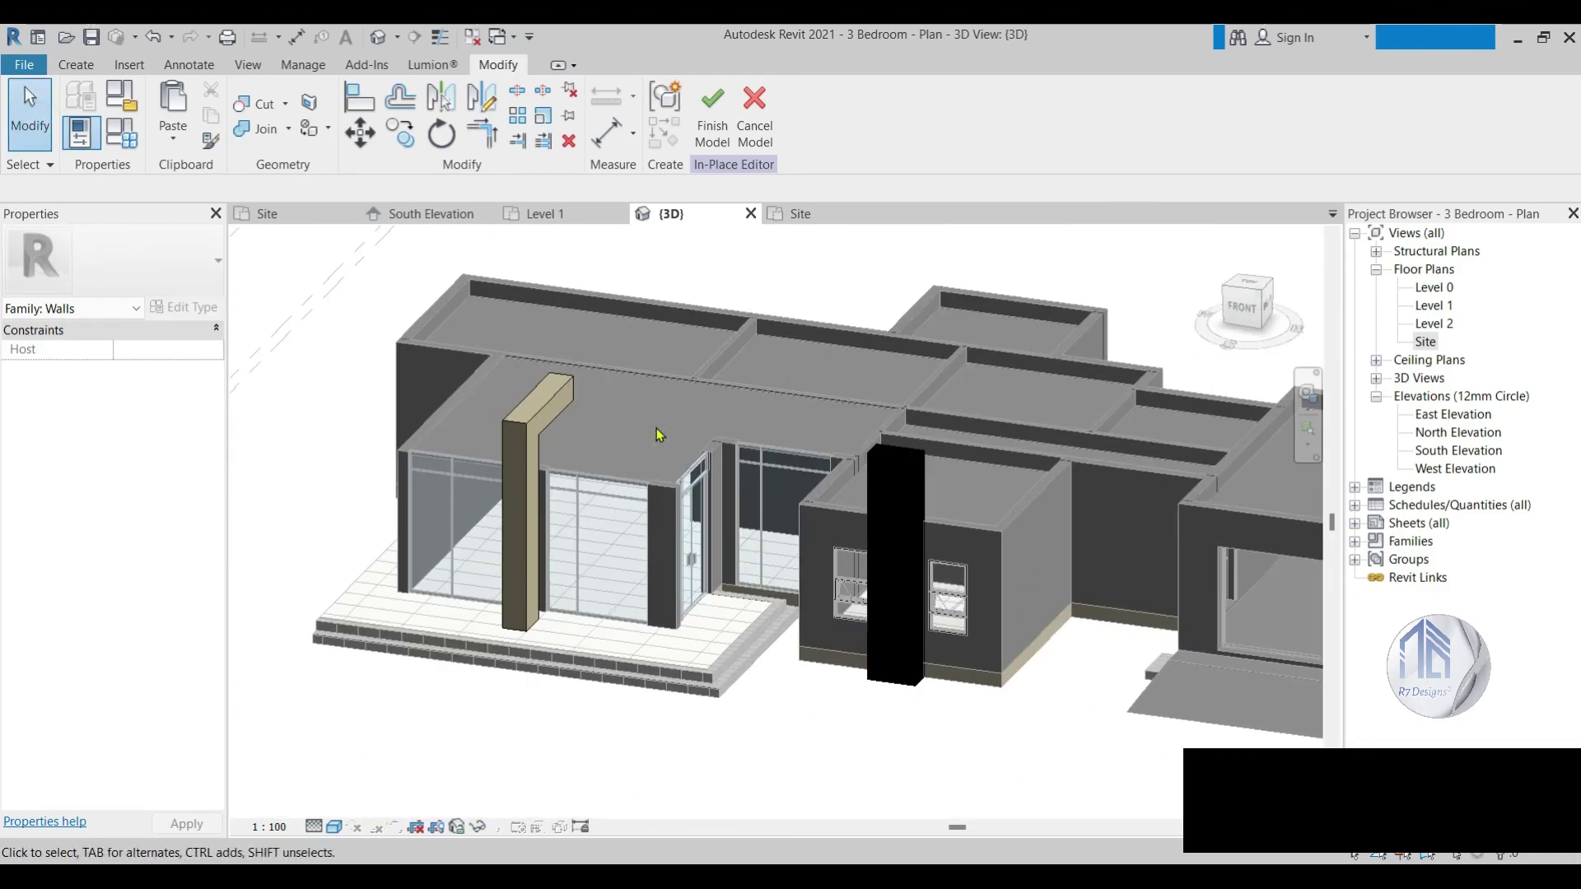
# Step: Finish the L-shaped pier in-place model and return to the Level 1 floor plan
pyautogui.click(712, 115)
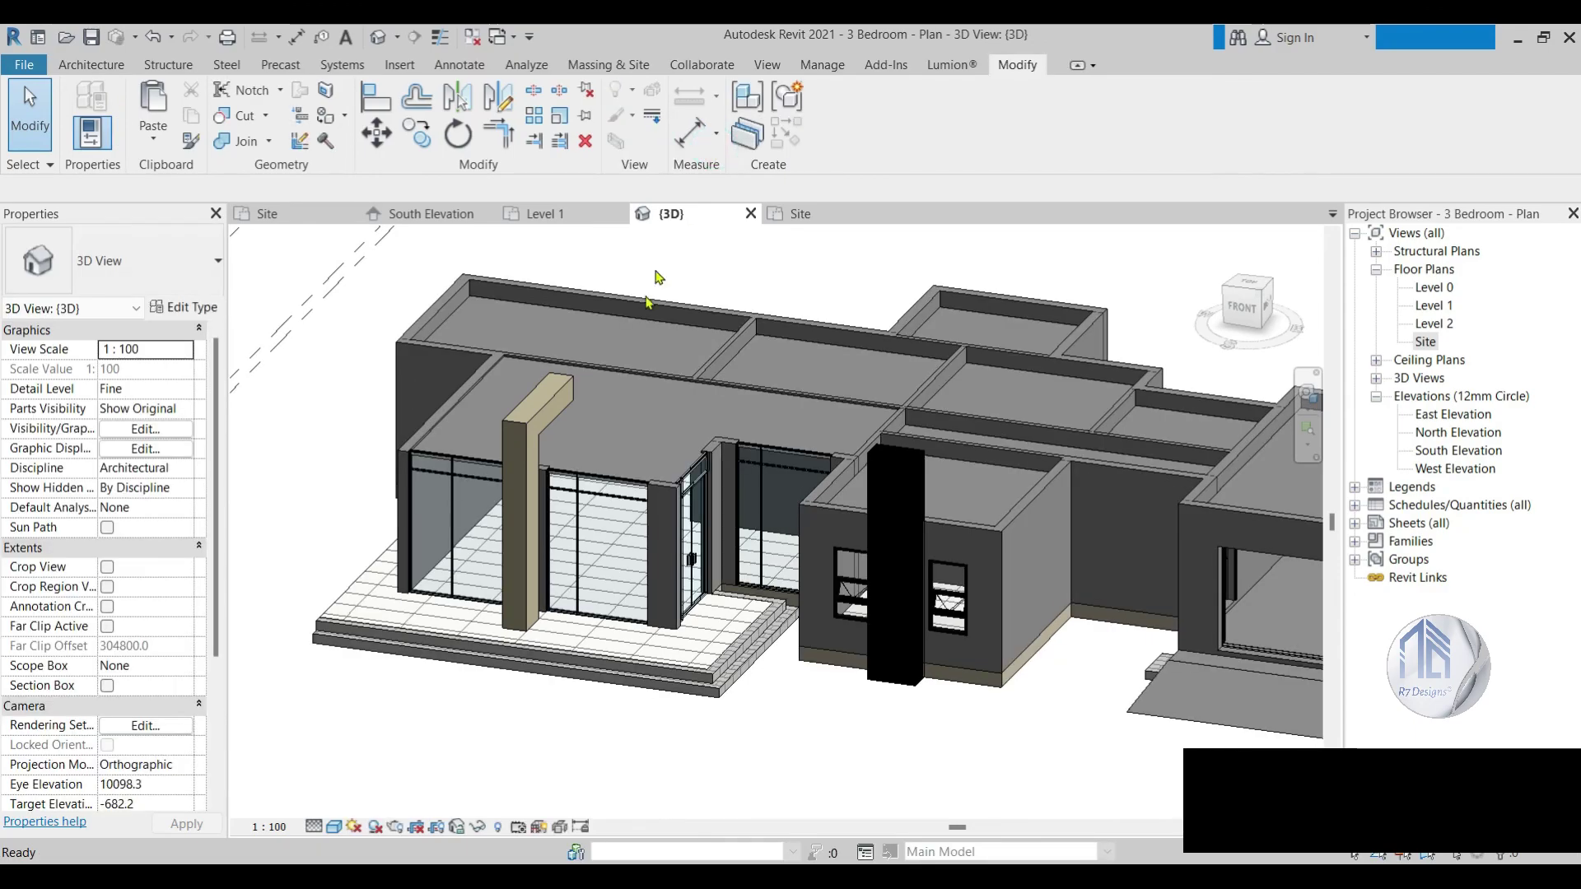
pyautogui.scroll(-2, 675, 439)
pyautogui.scroll(2, 676, 439)
pyautogui.scroll(1, 623, 414)
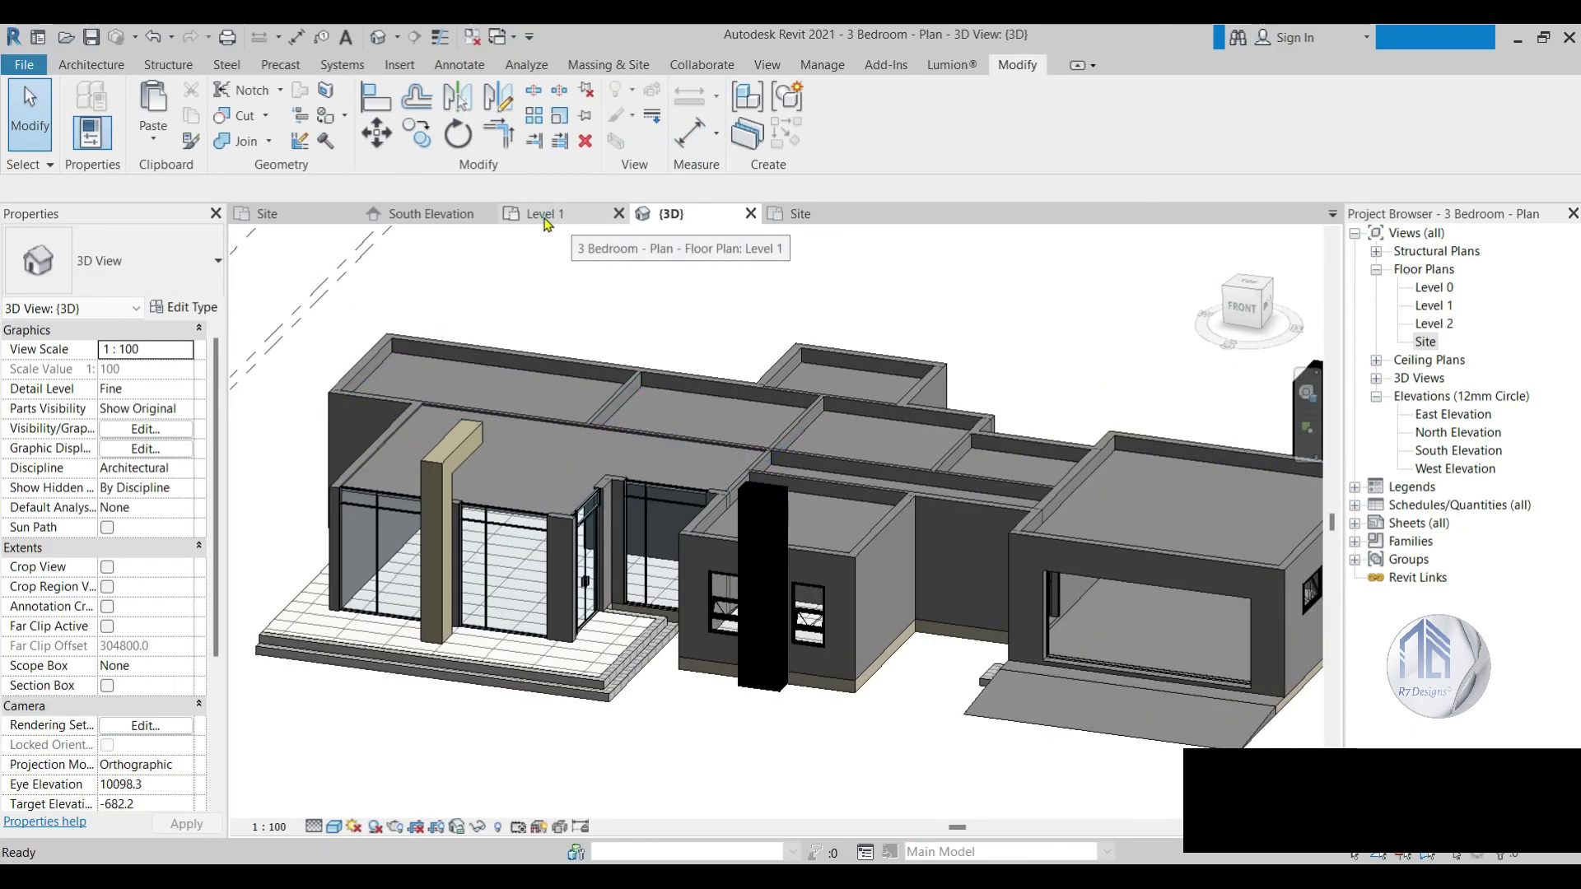
pyautogui.click(544, 220)
pyautogui.scroll(2, 840, 430)
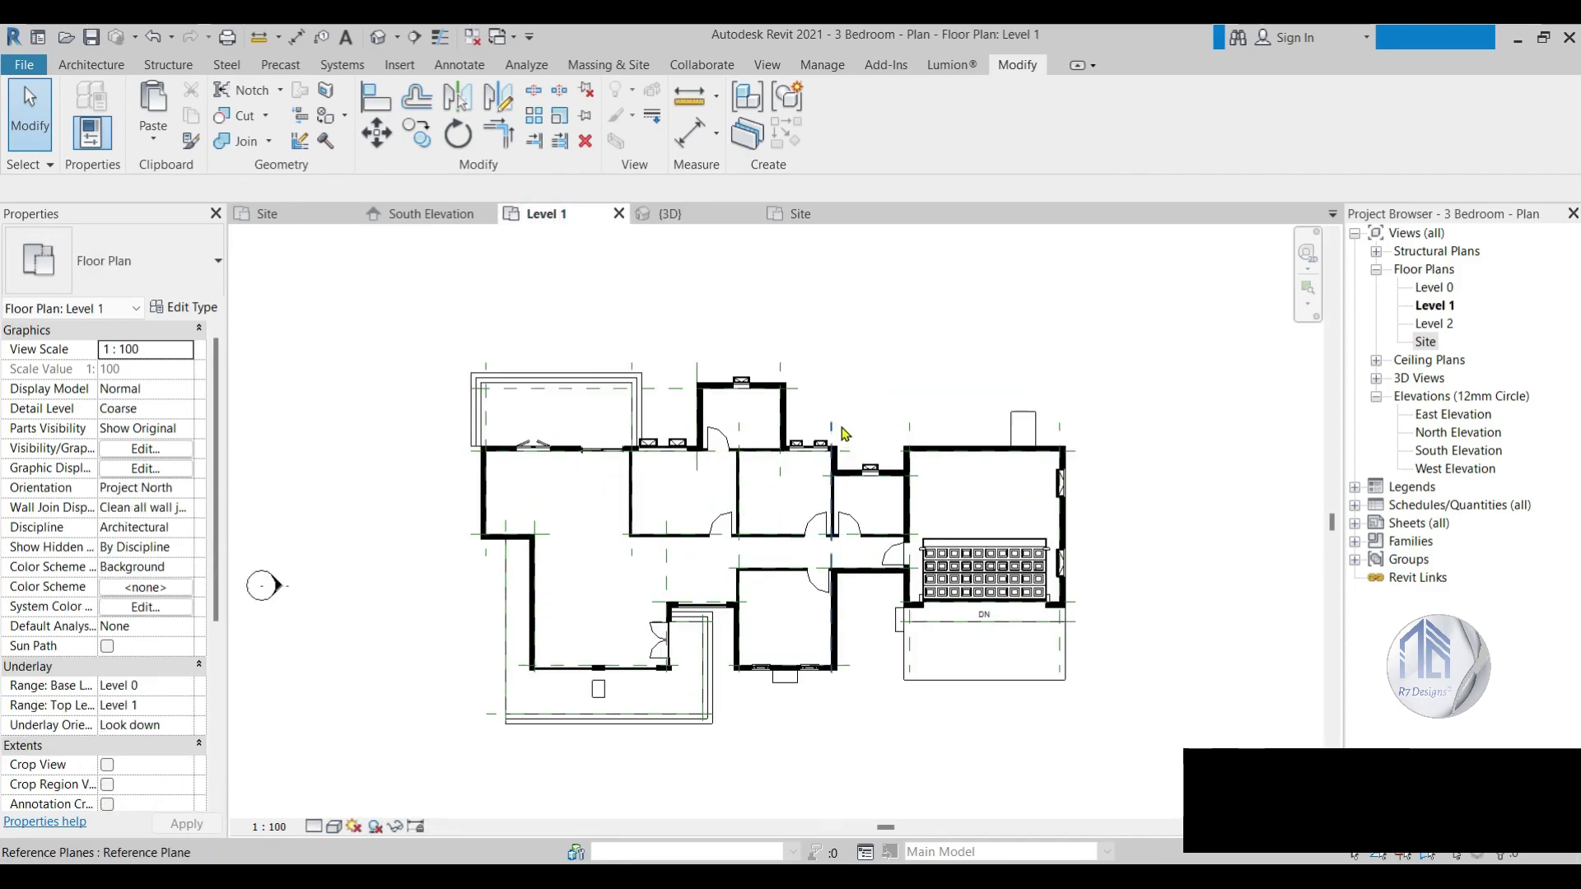
pyautogui.scroll(1, 840, 431)
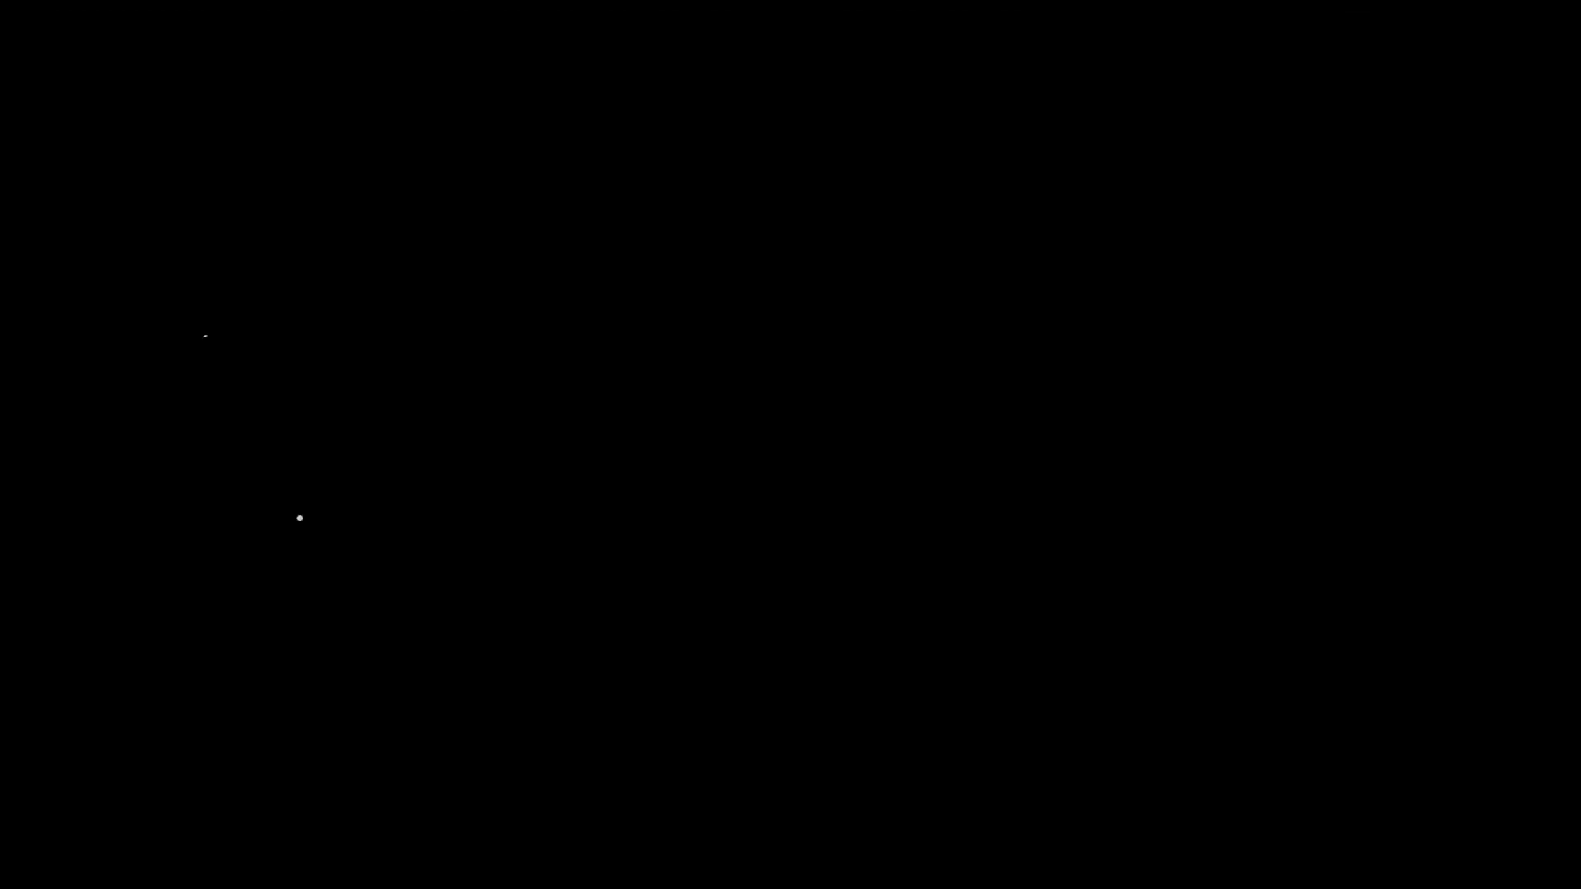